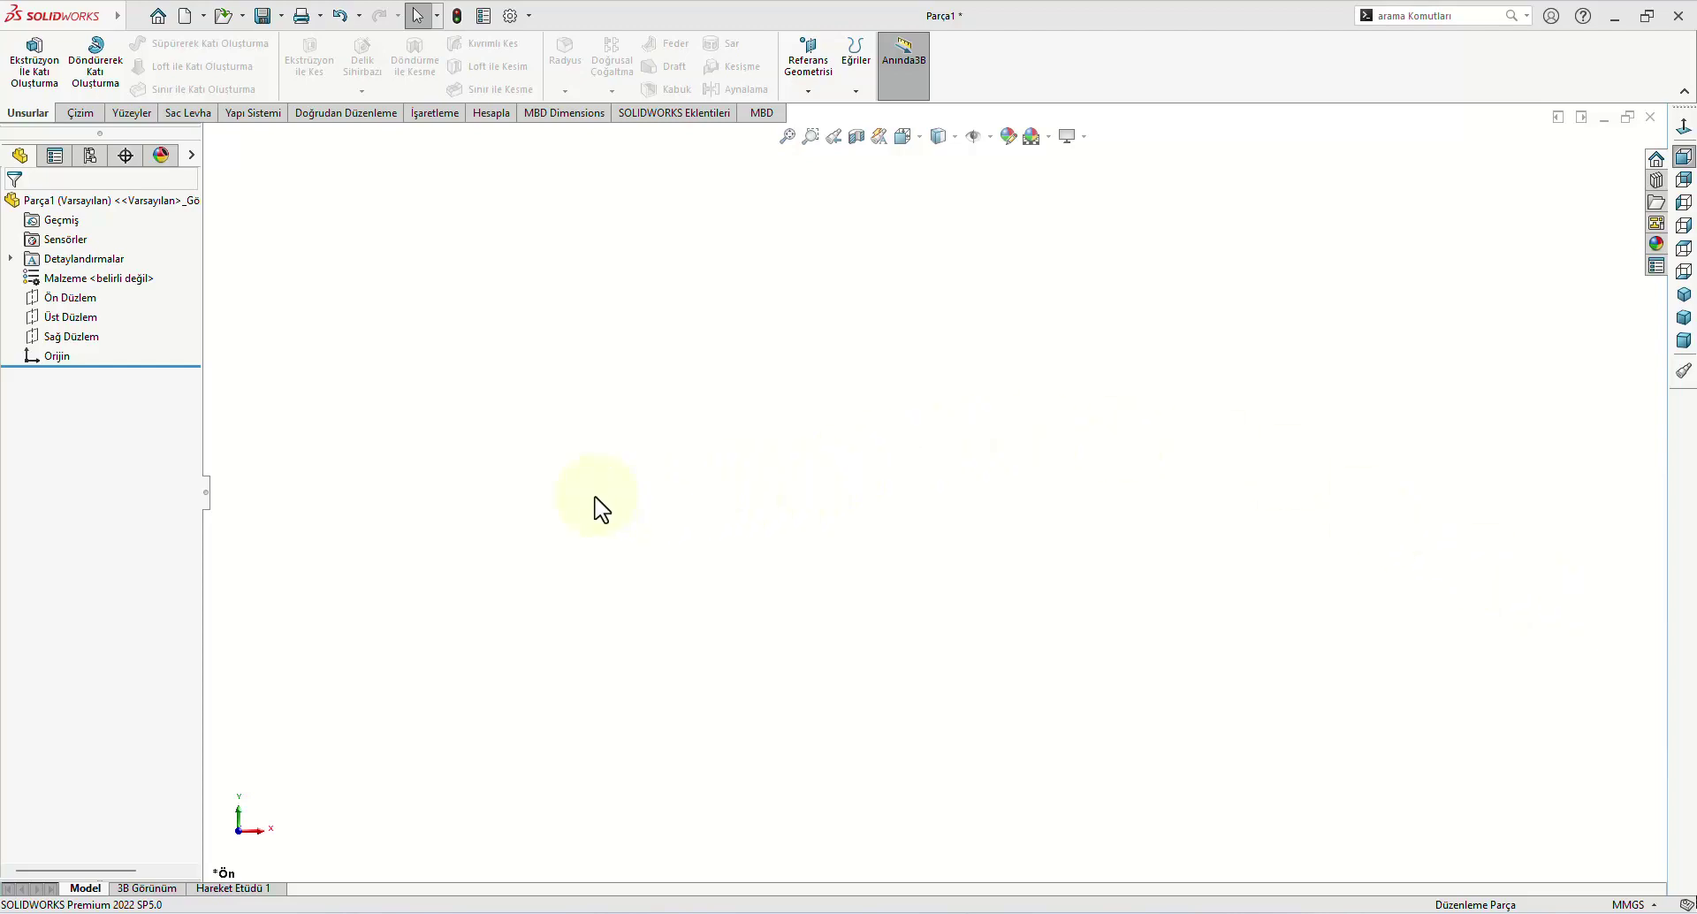
Step: On the Front Plane, draw a closed four-line trapezoid from the origin with a sloped top edge
left_click(102, 299)
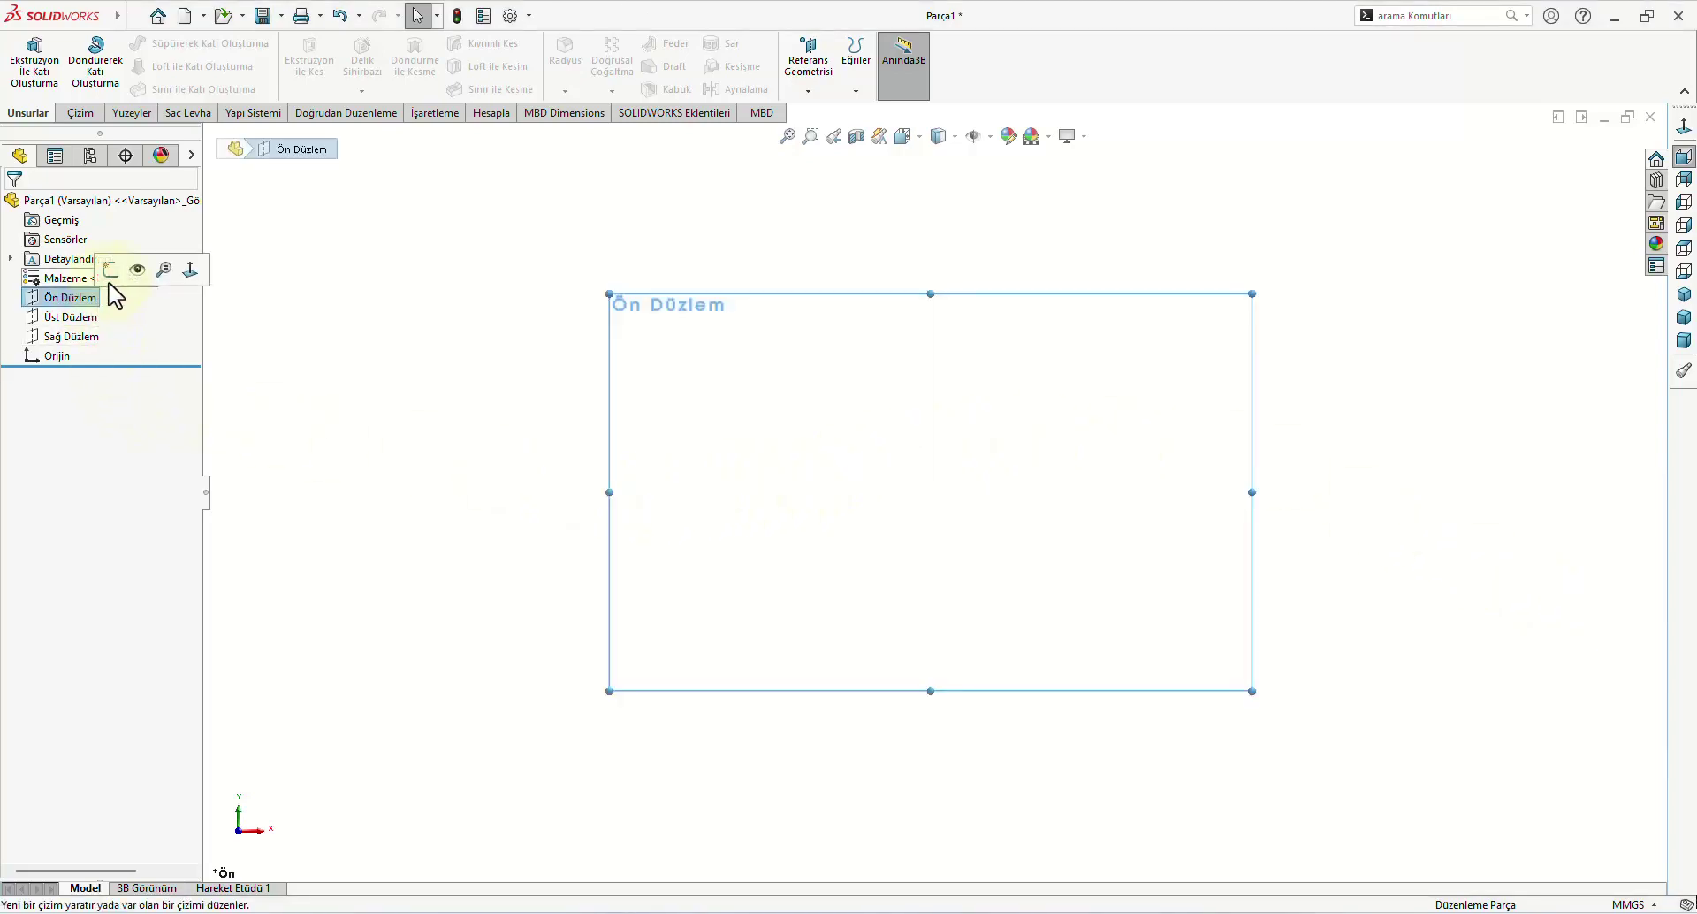
left_click(109, 270)
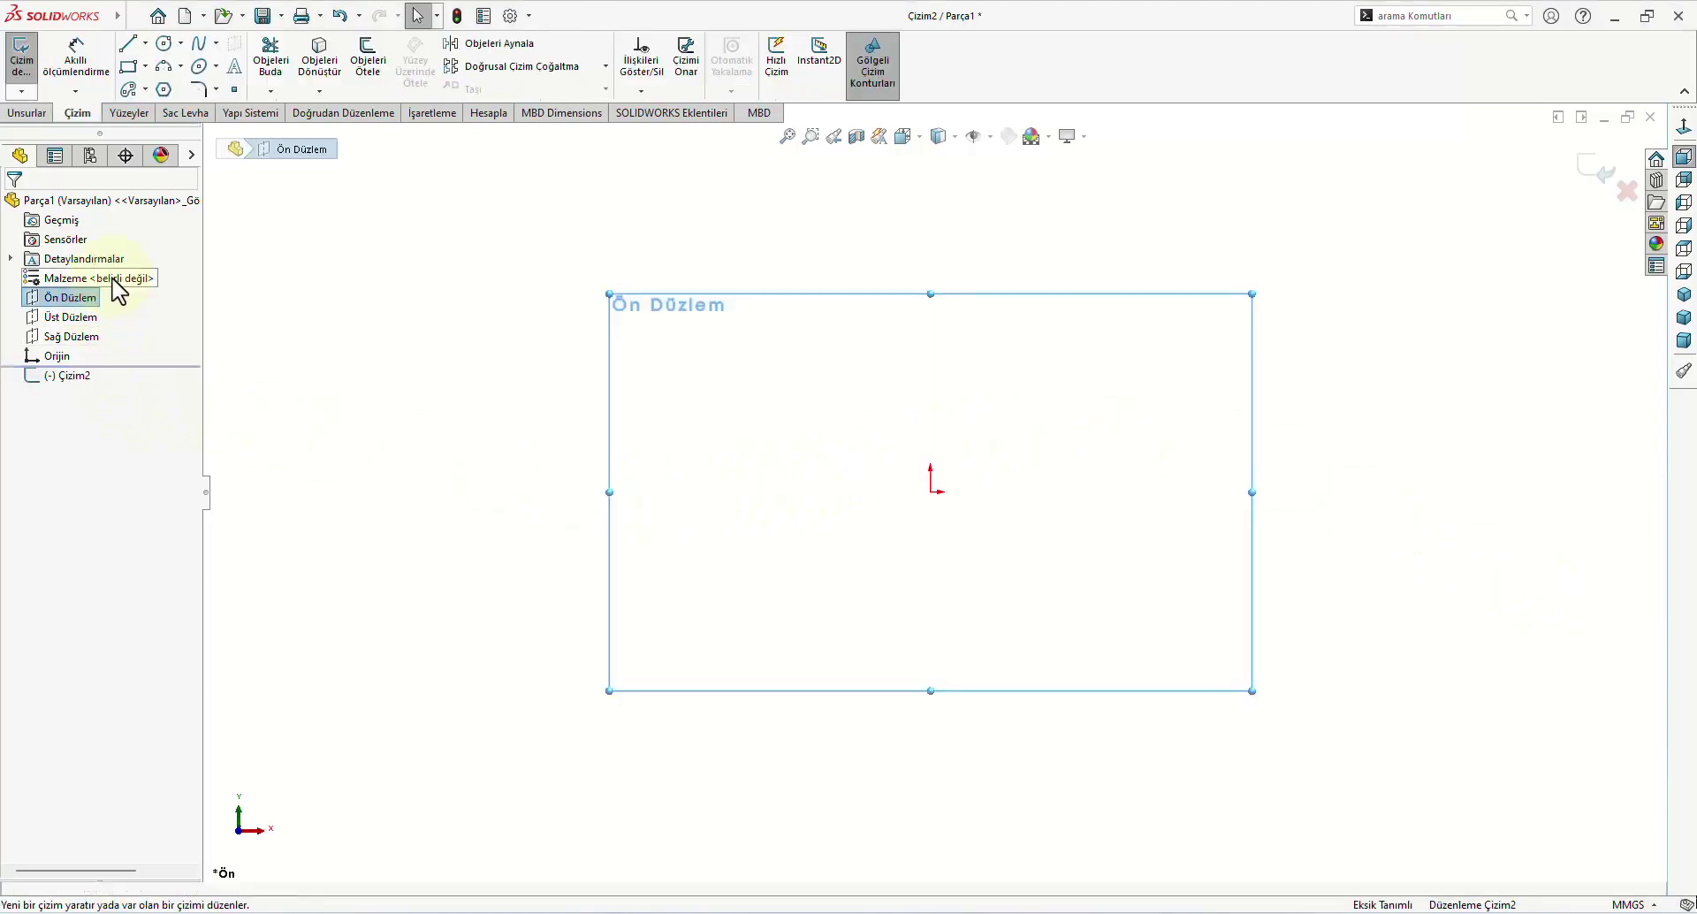
left_click(129, 43)
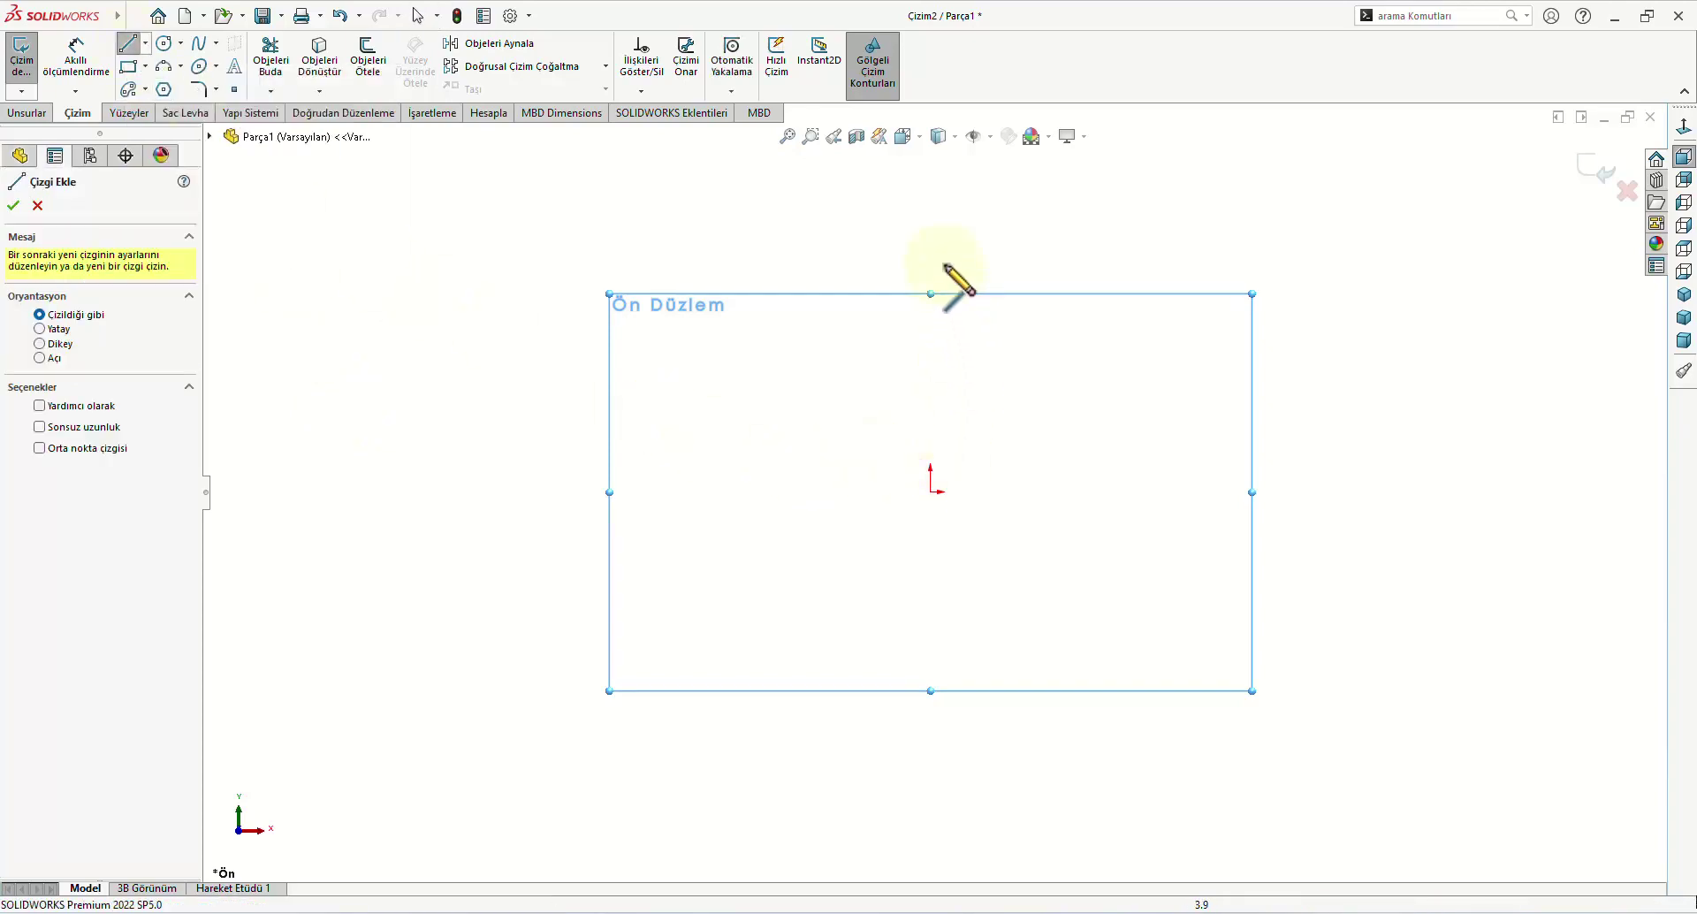
left_click(931, 205)
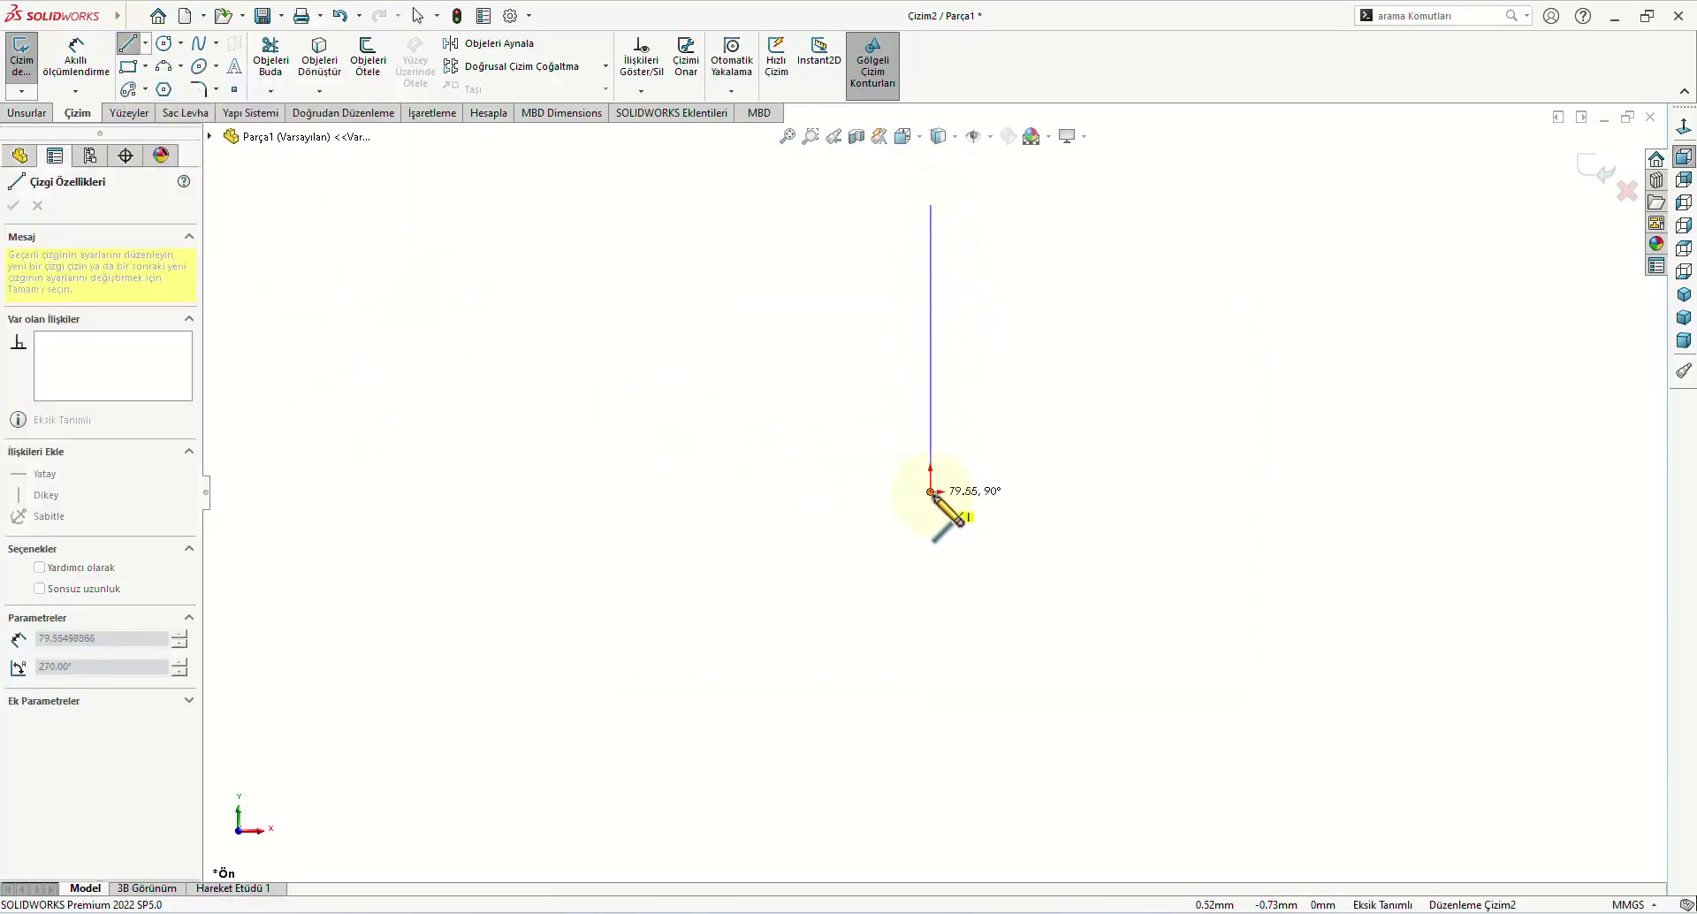
left_click(931, 492)
left_click(1445, 492)
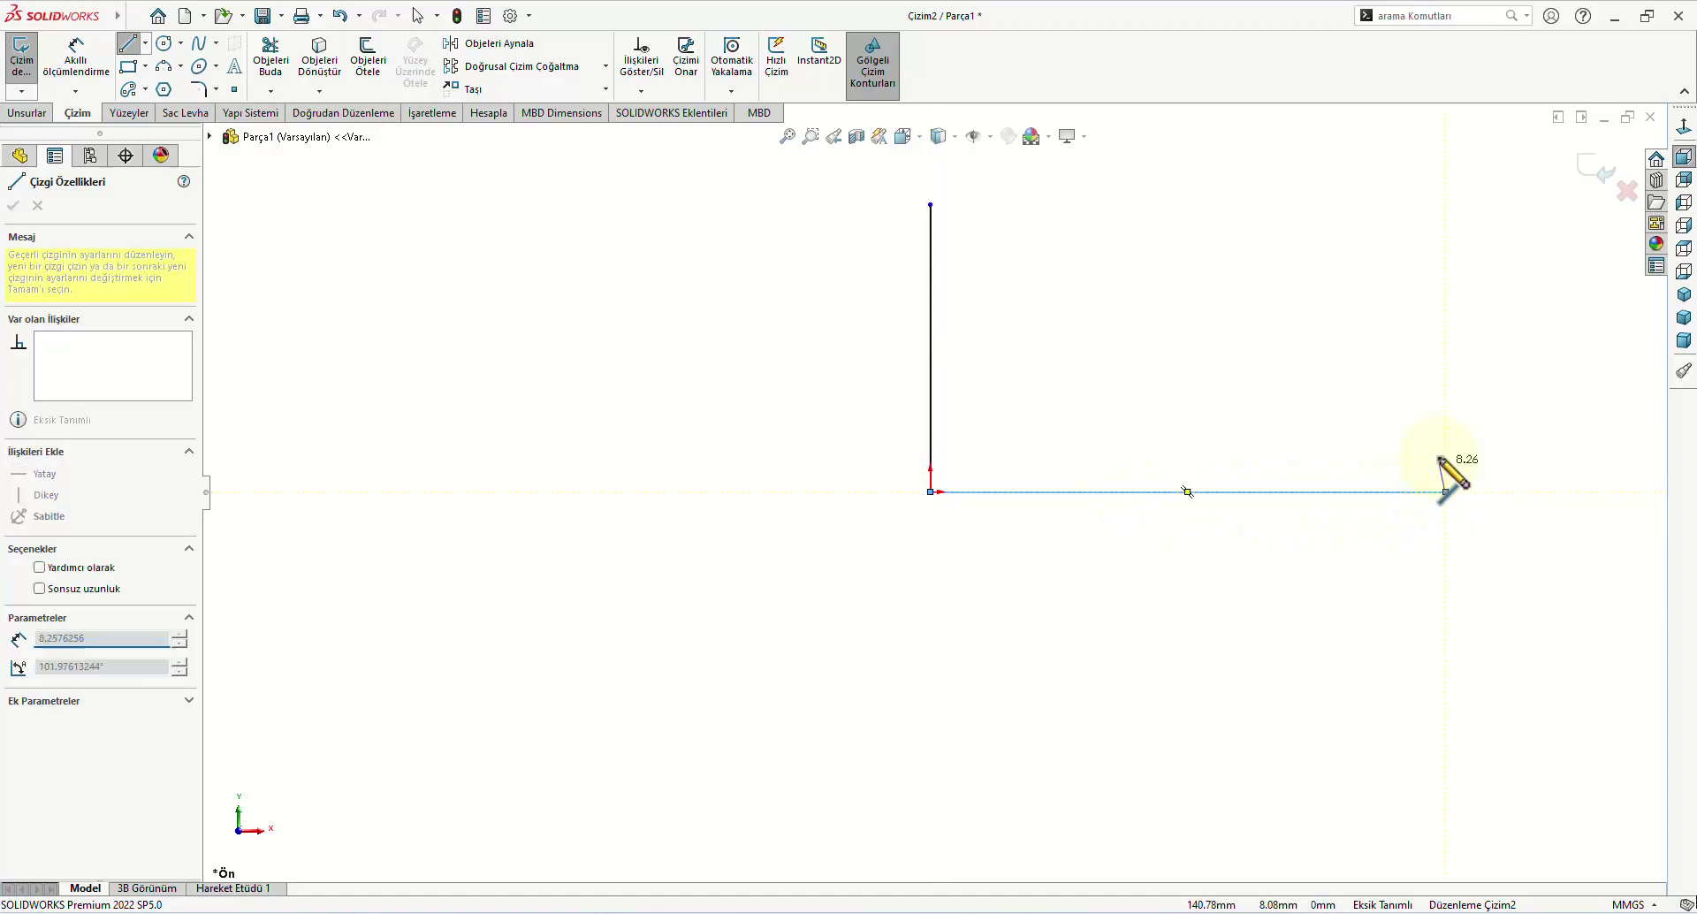
left_click(1446, 385)
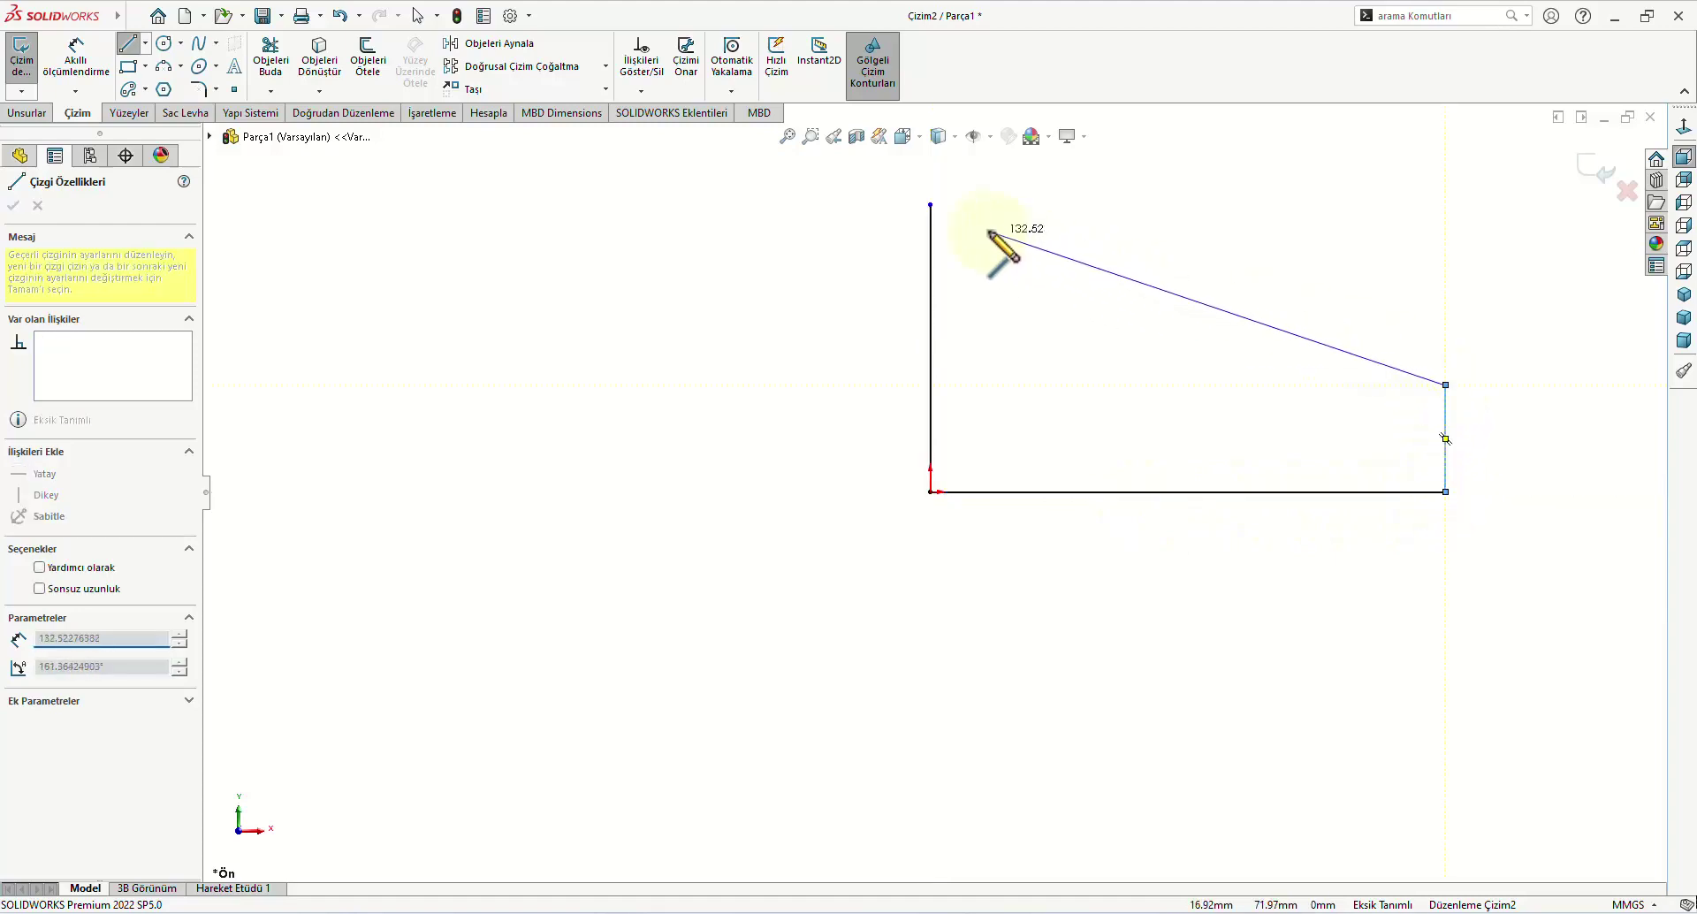
left_click(931, 205)
right_click(931, 205)
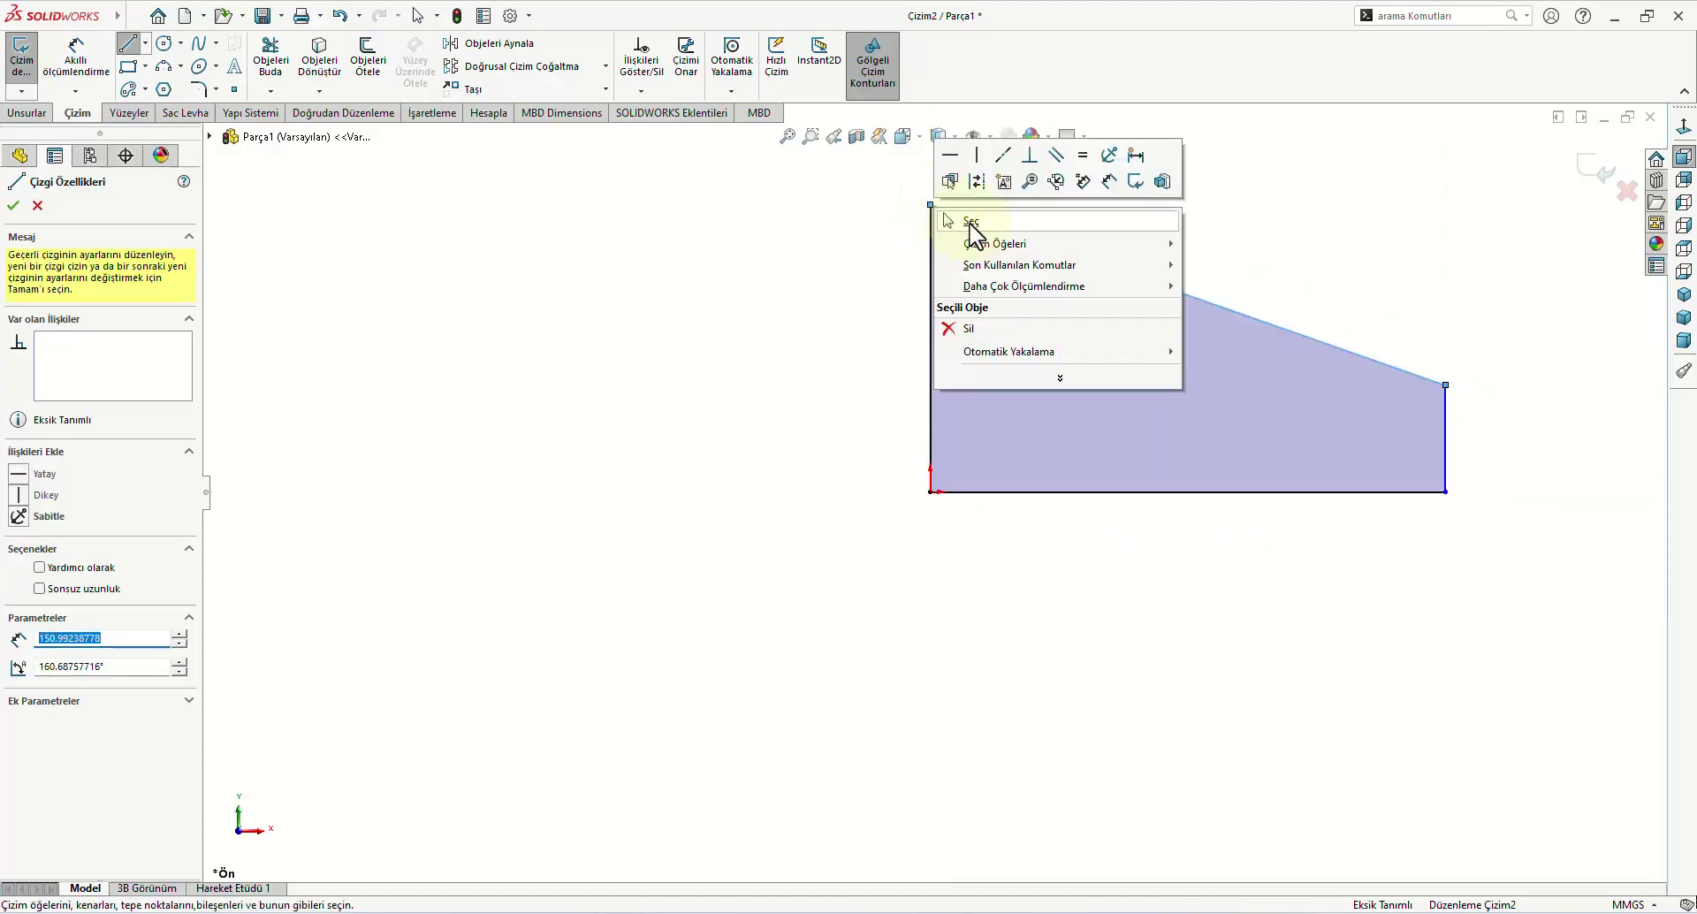
left_click(972, 223)
mouse_move(1188, 376)
middle_mouse_down("ctrl")
mouse_move(728, 437)
mouse_move(695, 549)
middle_mouse_up("ctrl")
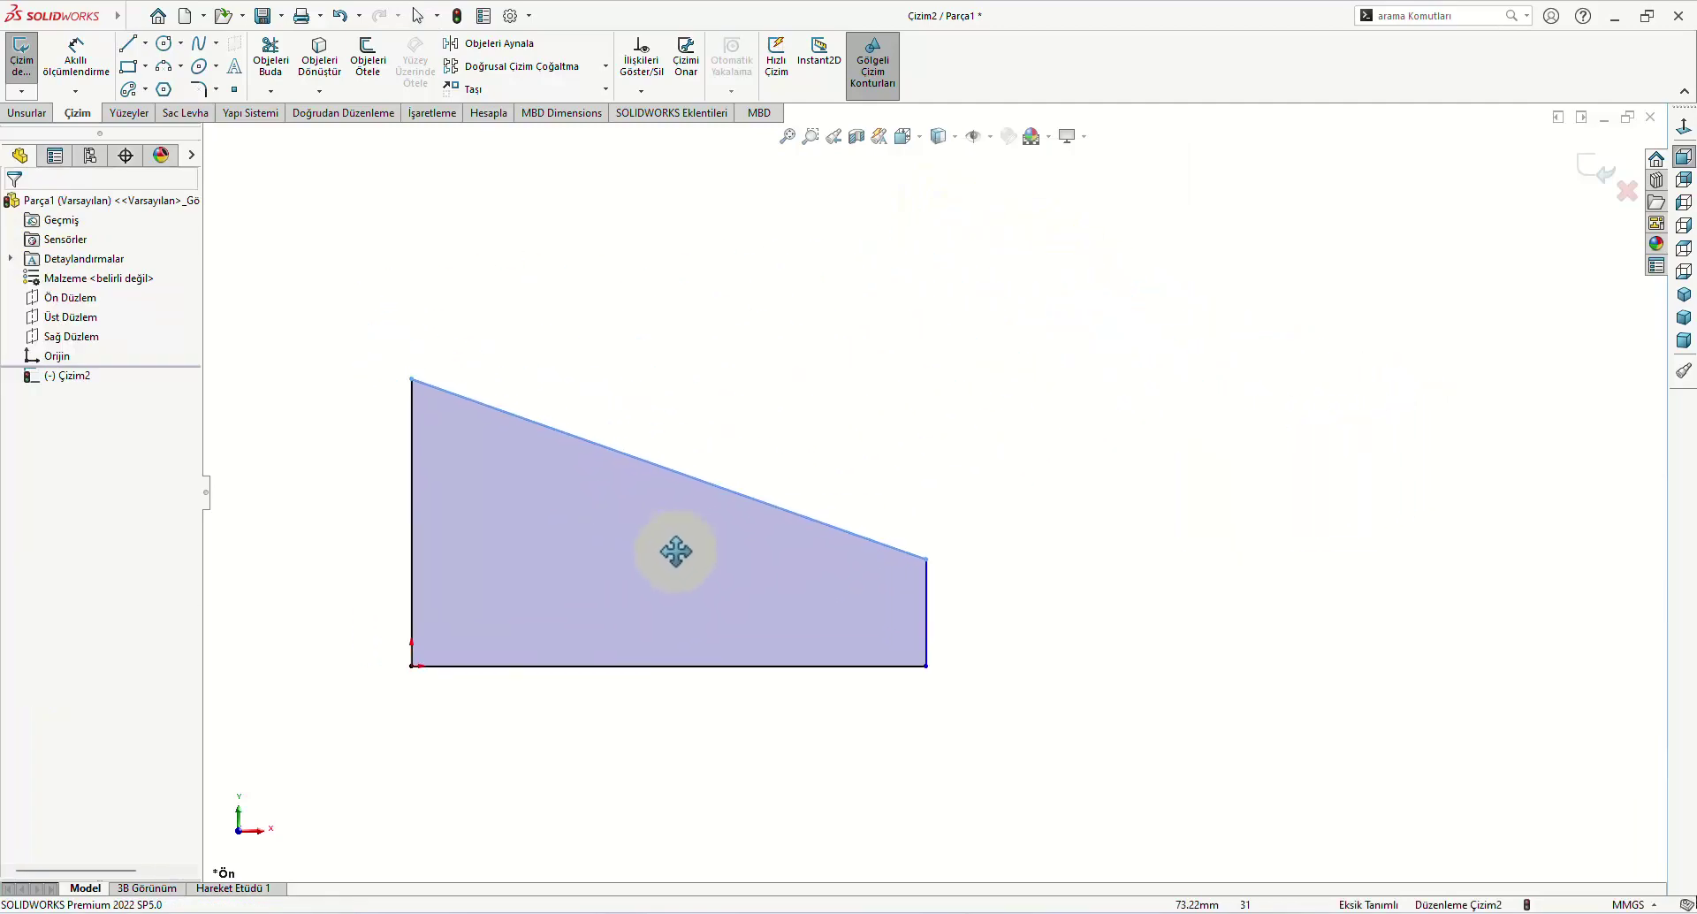
Step: Dimension the outline: bottom edge 150, left edge 100, right edge 50
left_click(76, 84)
left_click(699, 661)
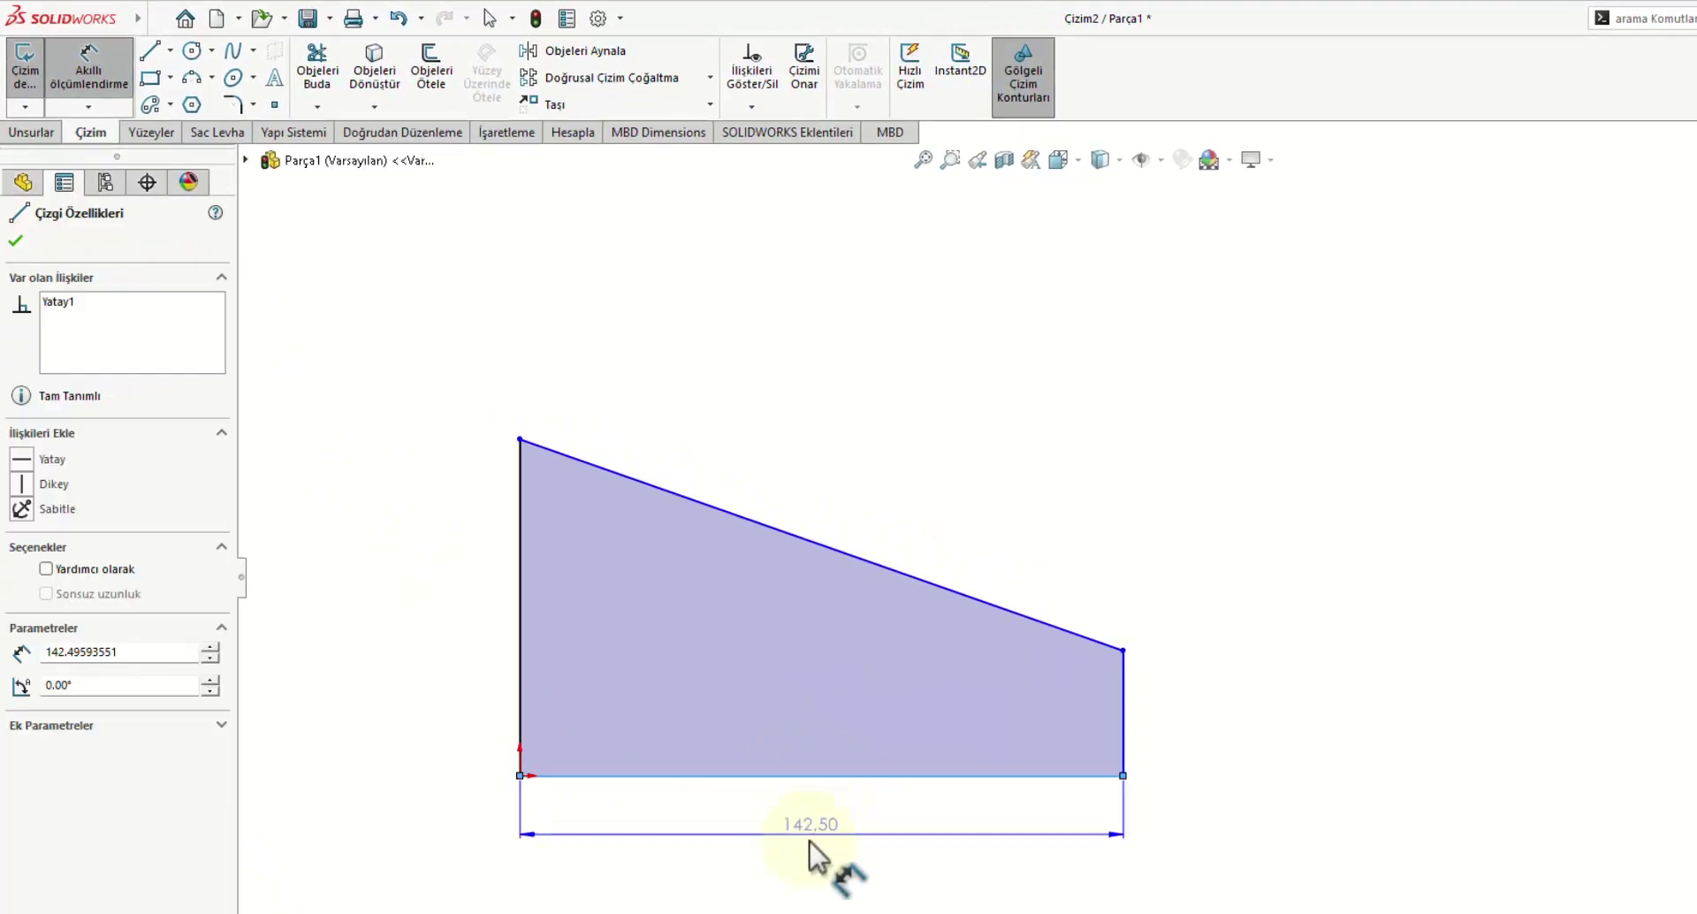
left_click(808, 846)
type("150")
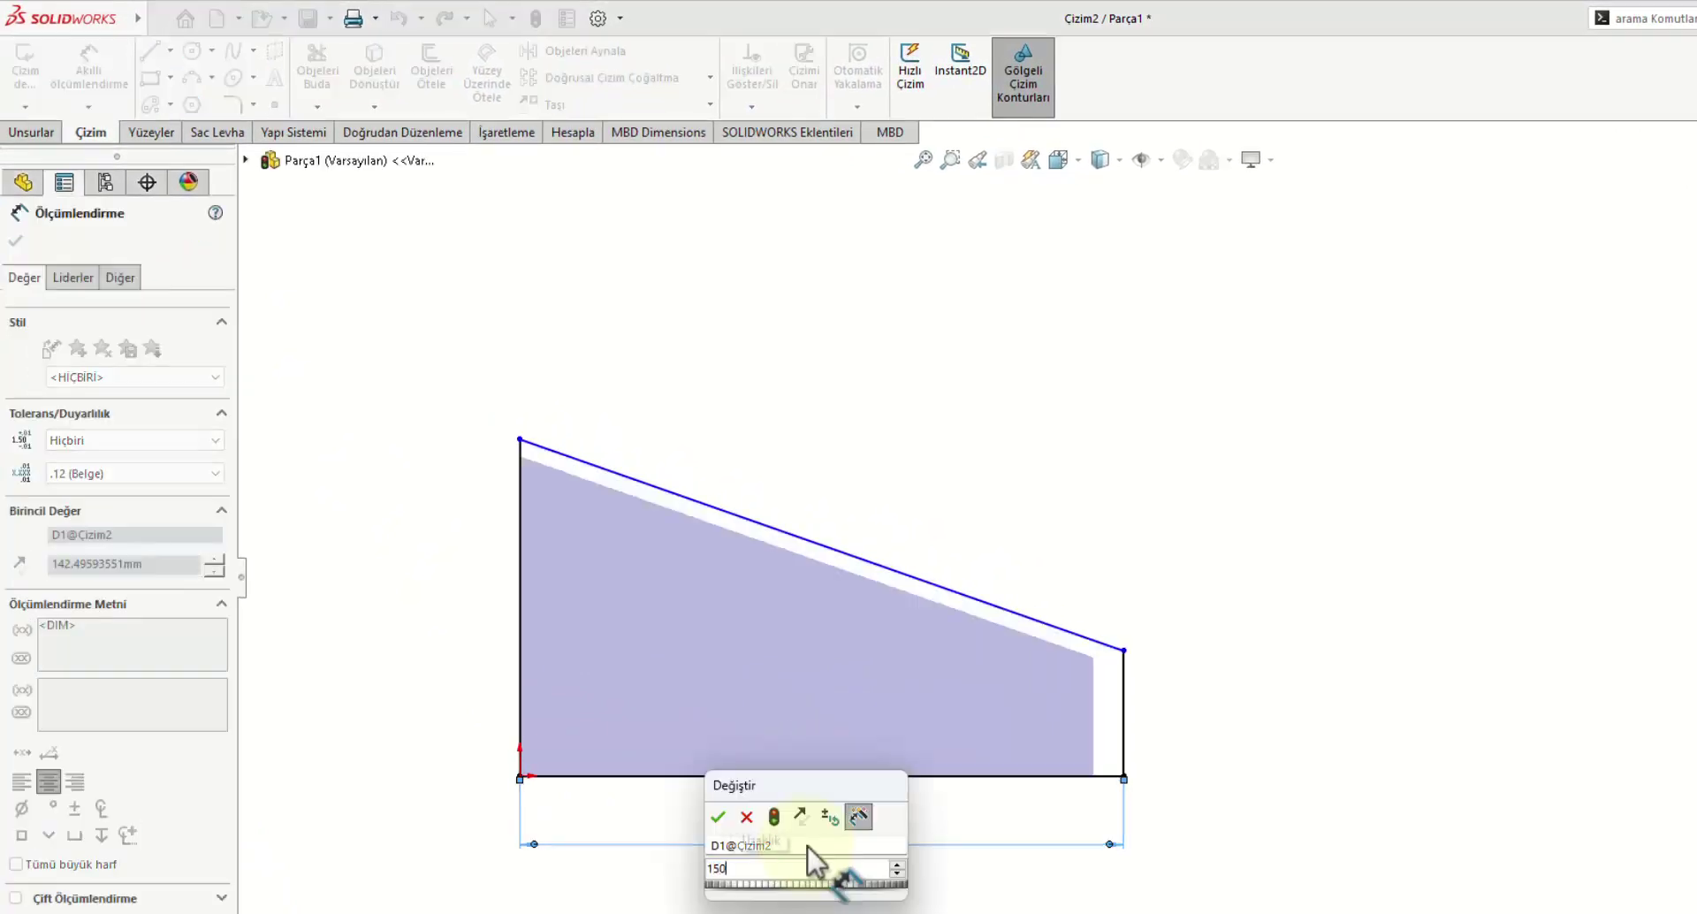
key("Return")
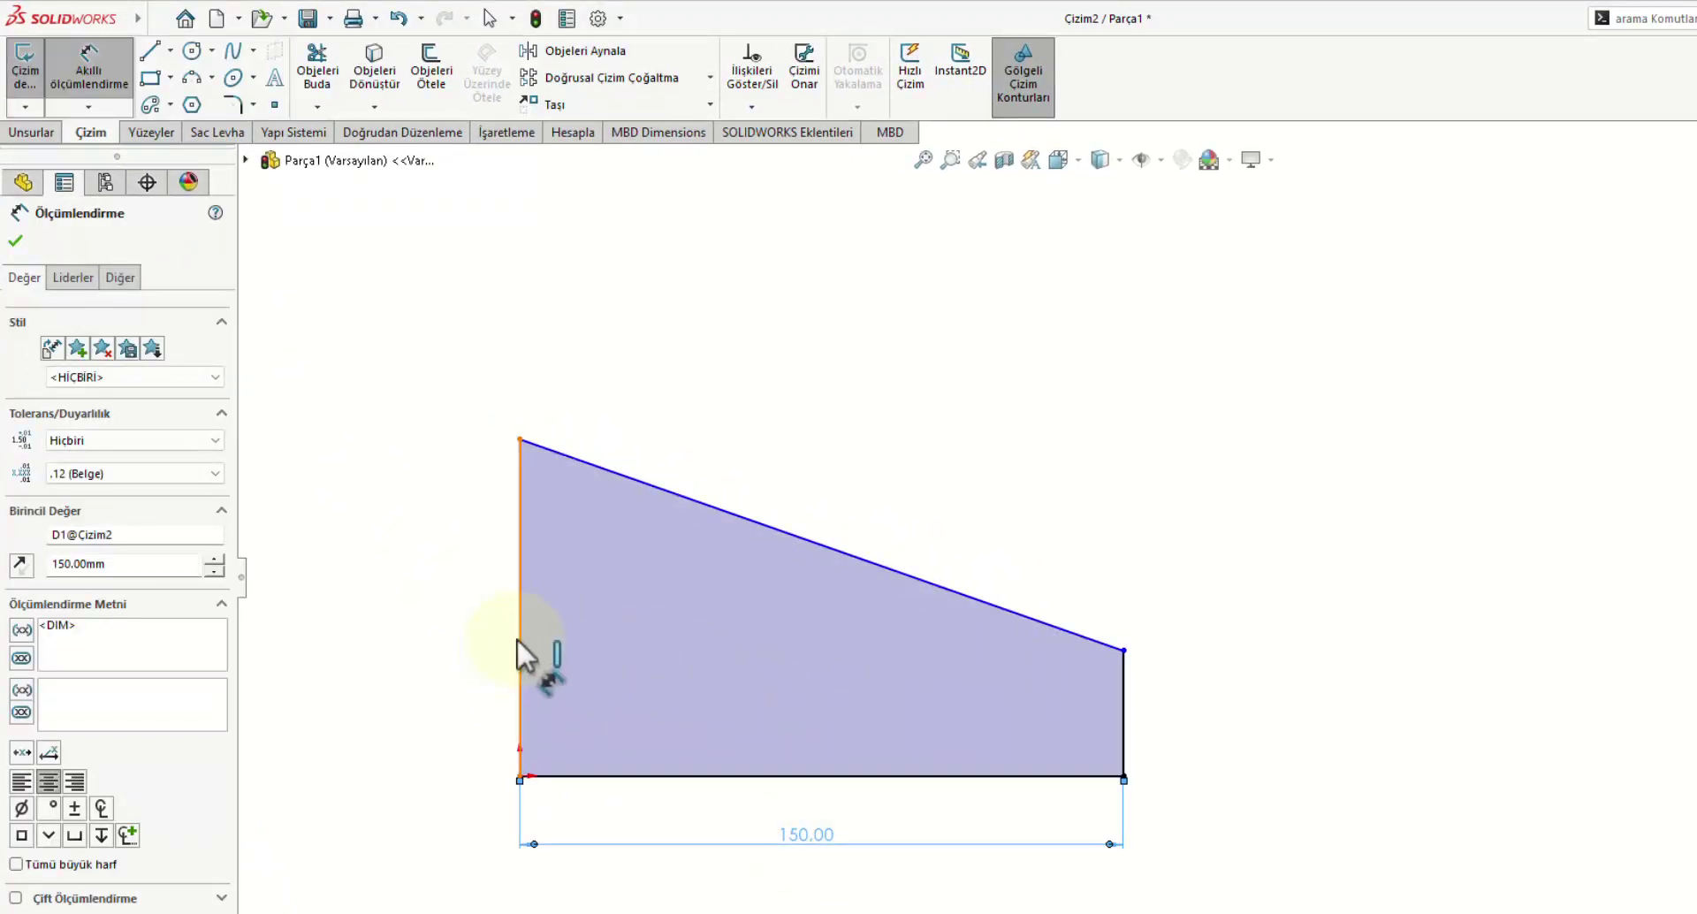
left_click(518, 654)
left_click(448, 672)
type("1")
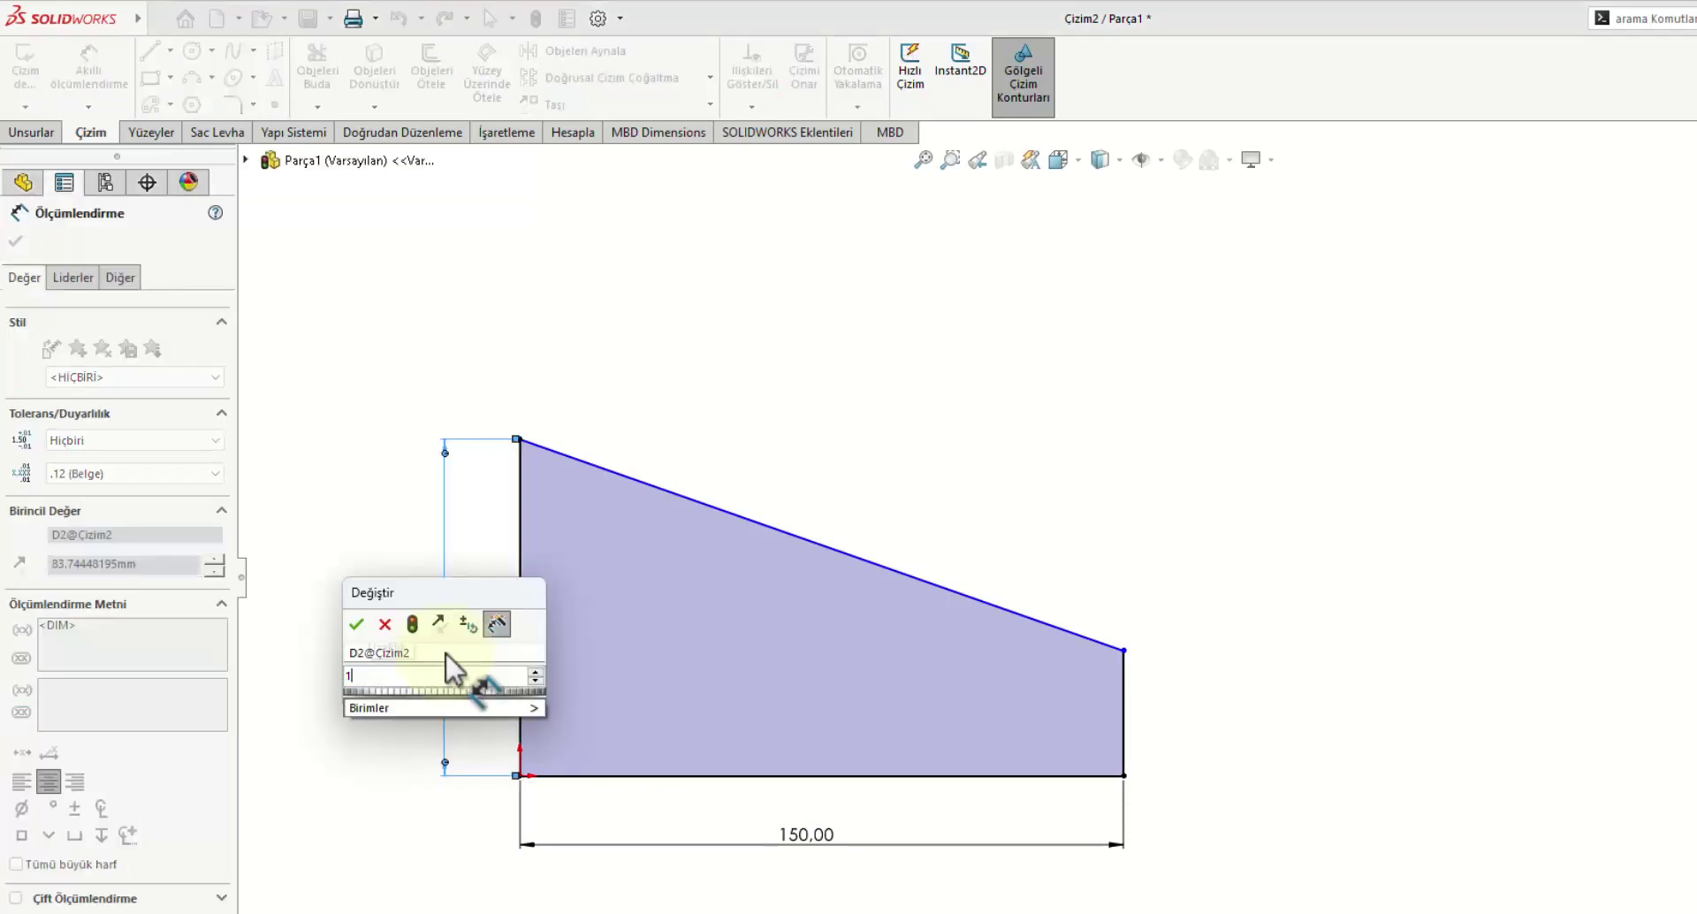
type("00")
key("Return")
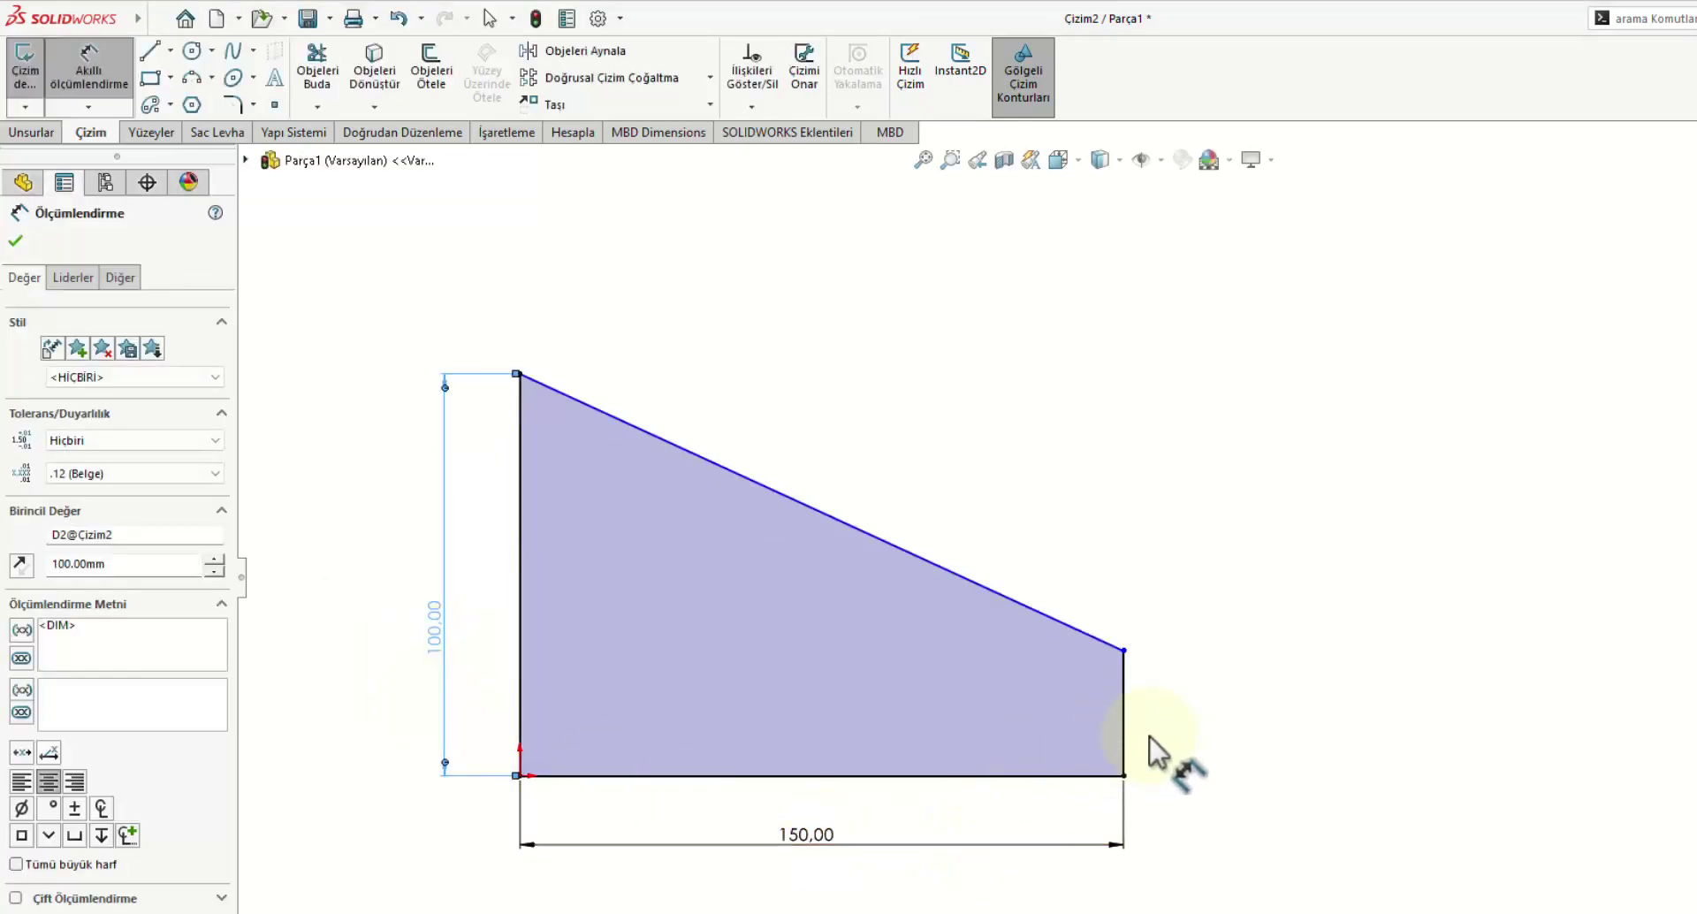
left_click(1124, 734)
left_click(1196, 723)
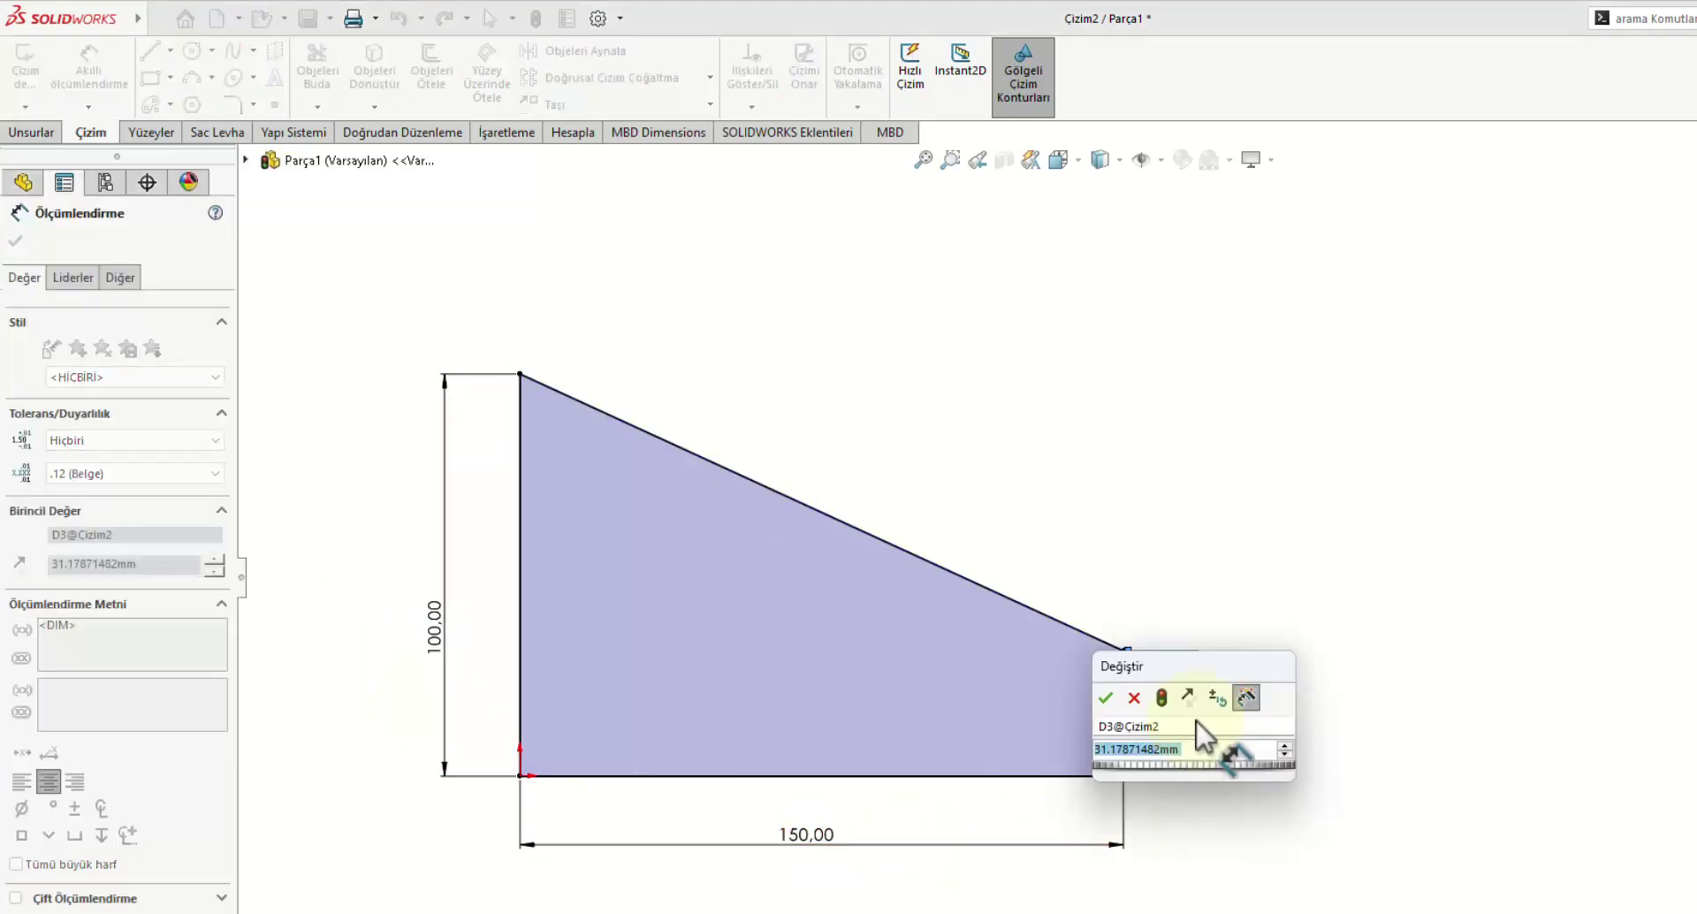
type("50")
key("Return")
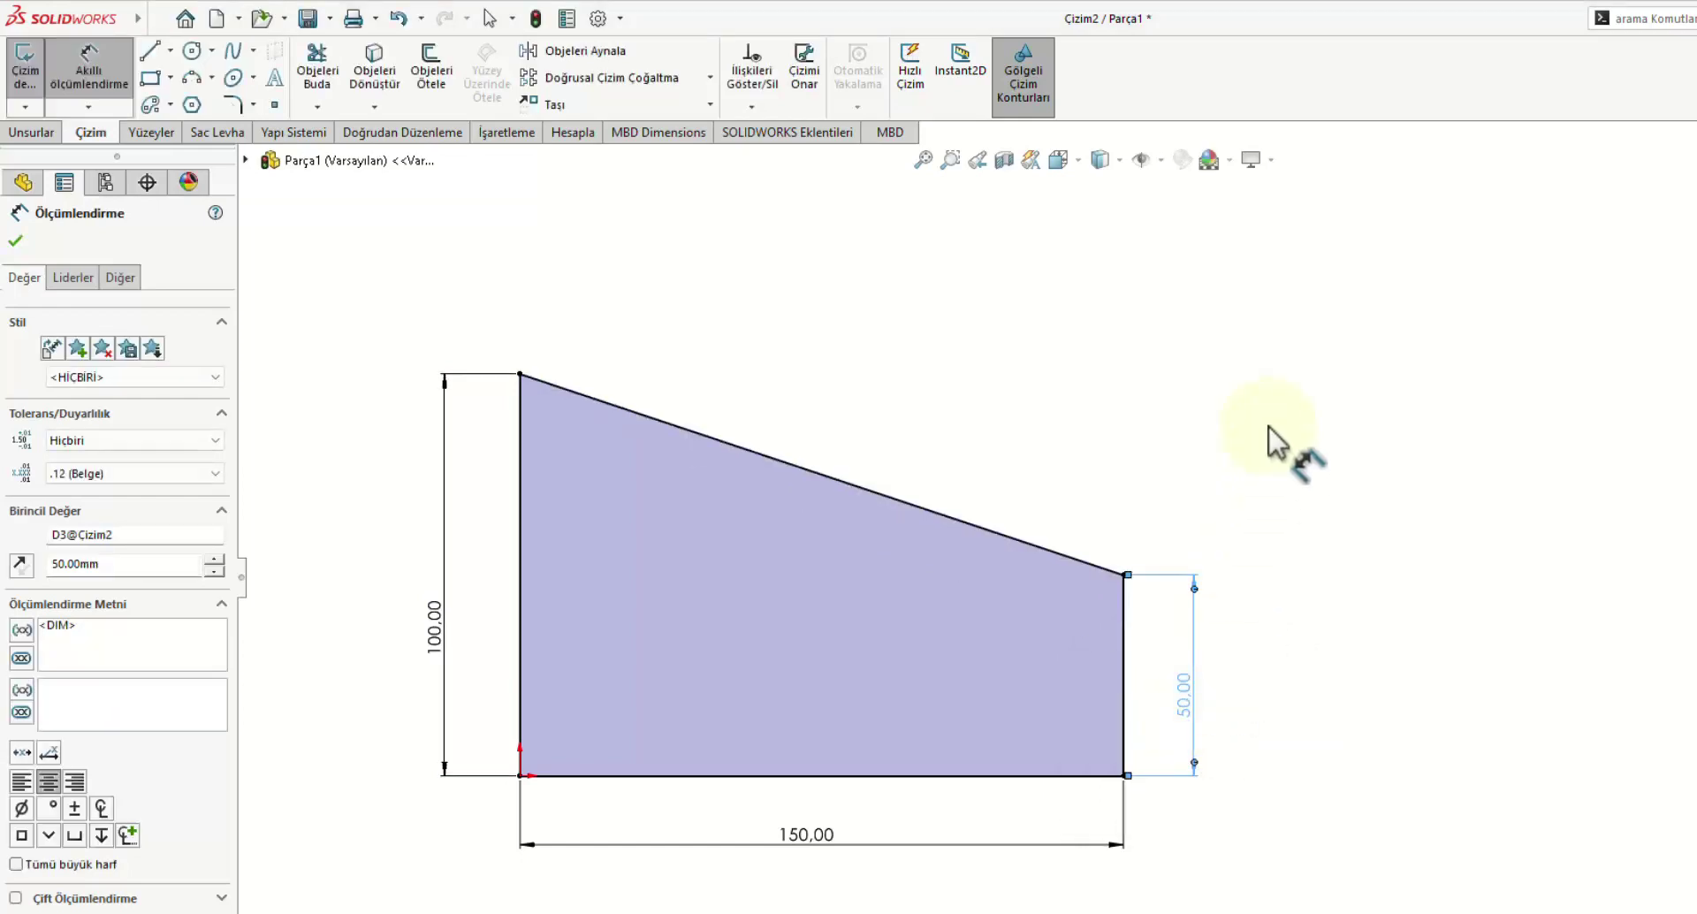
left_click(1269, 429)
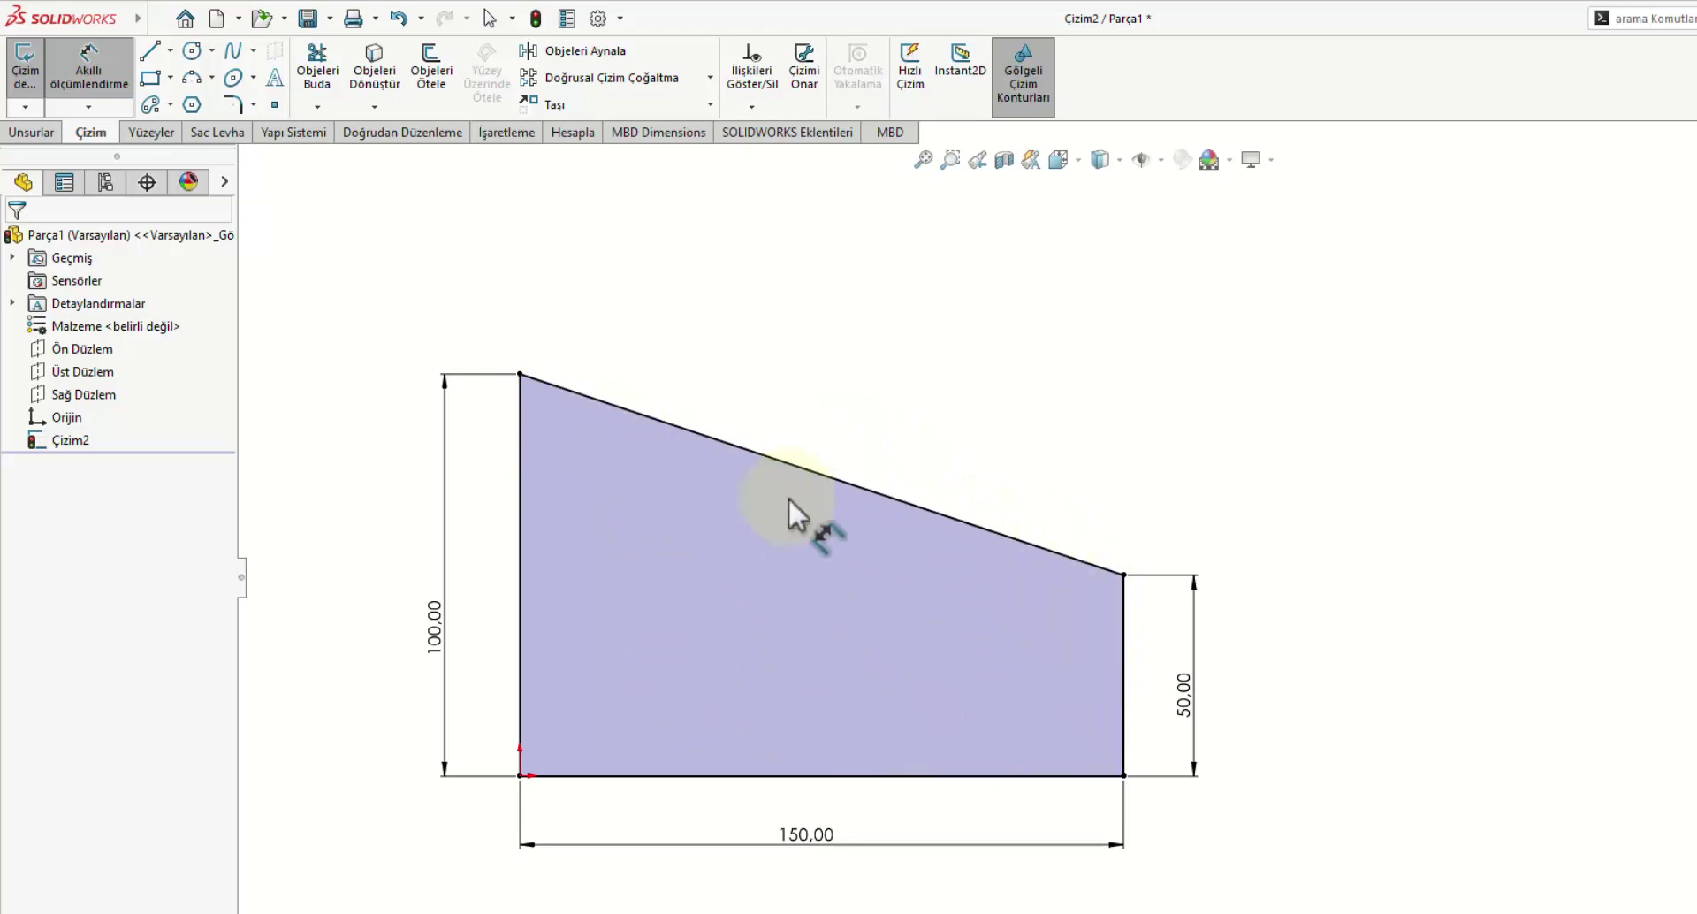
right_click(1079, 345)
Step: Extrude the outline into a 5 mm thick plate
left_click(1130, 405)
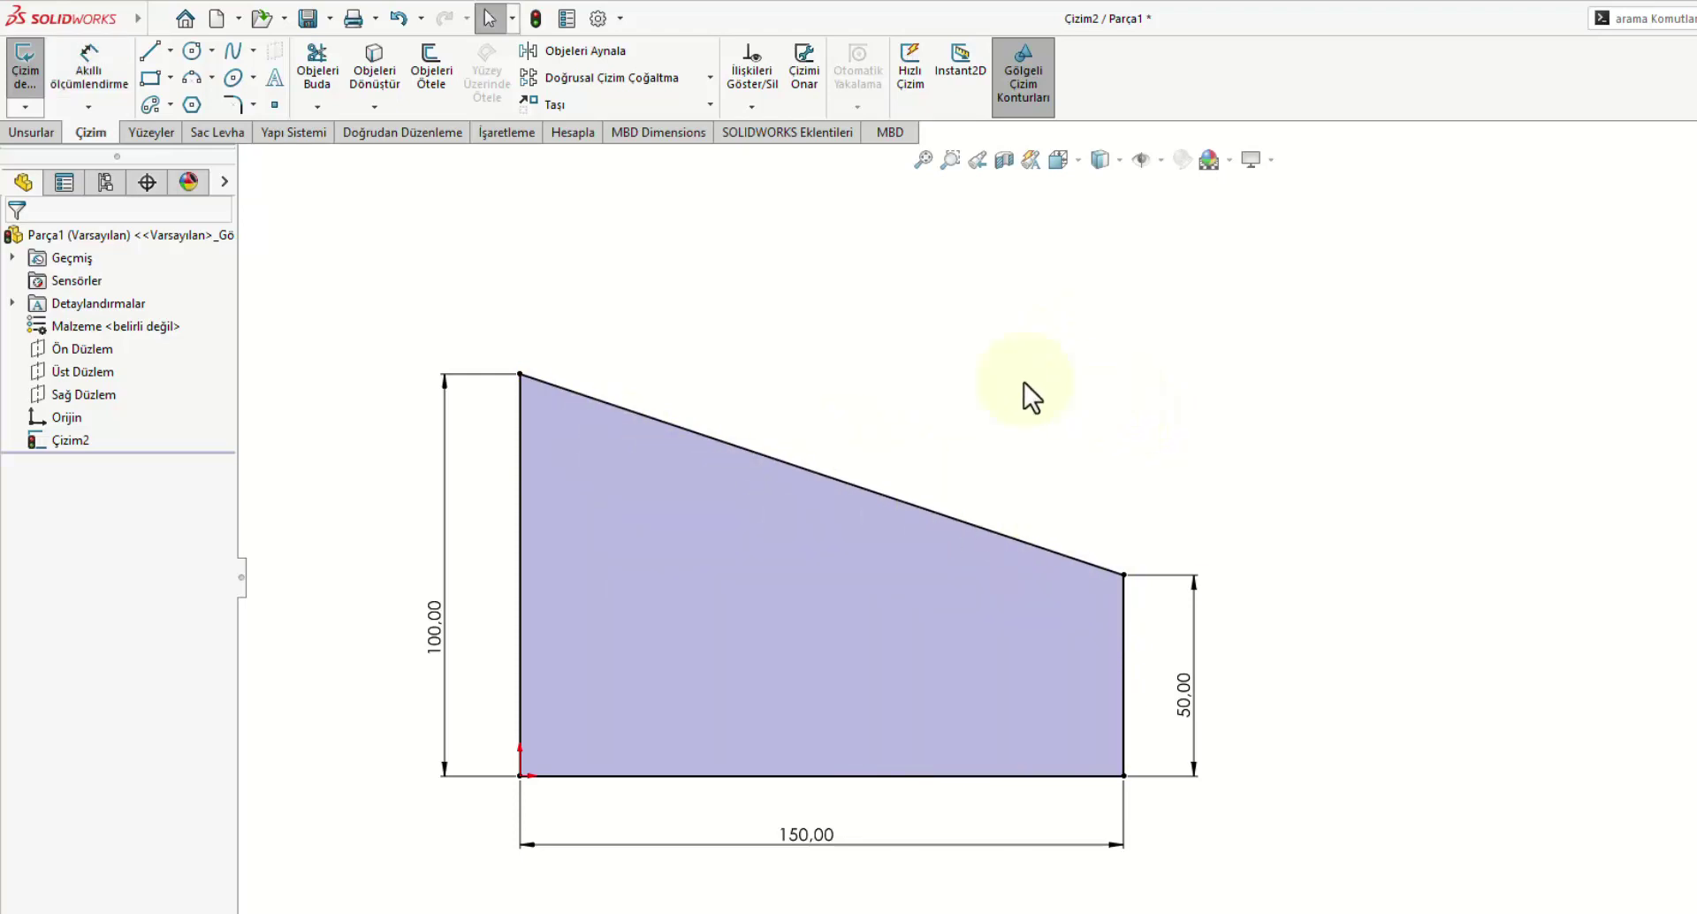
left_click(34, 133)
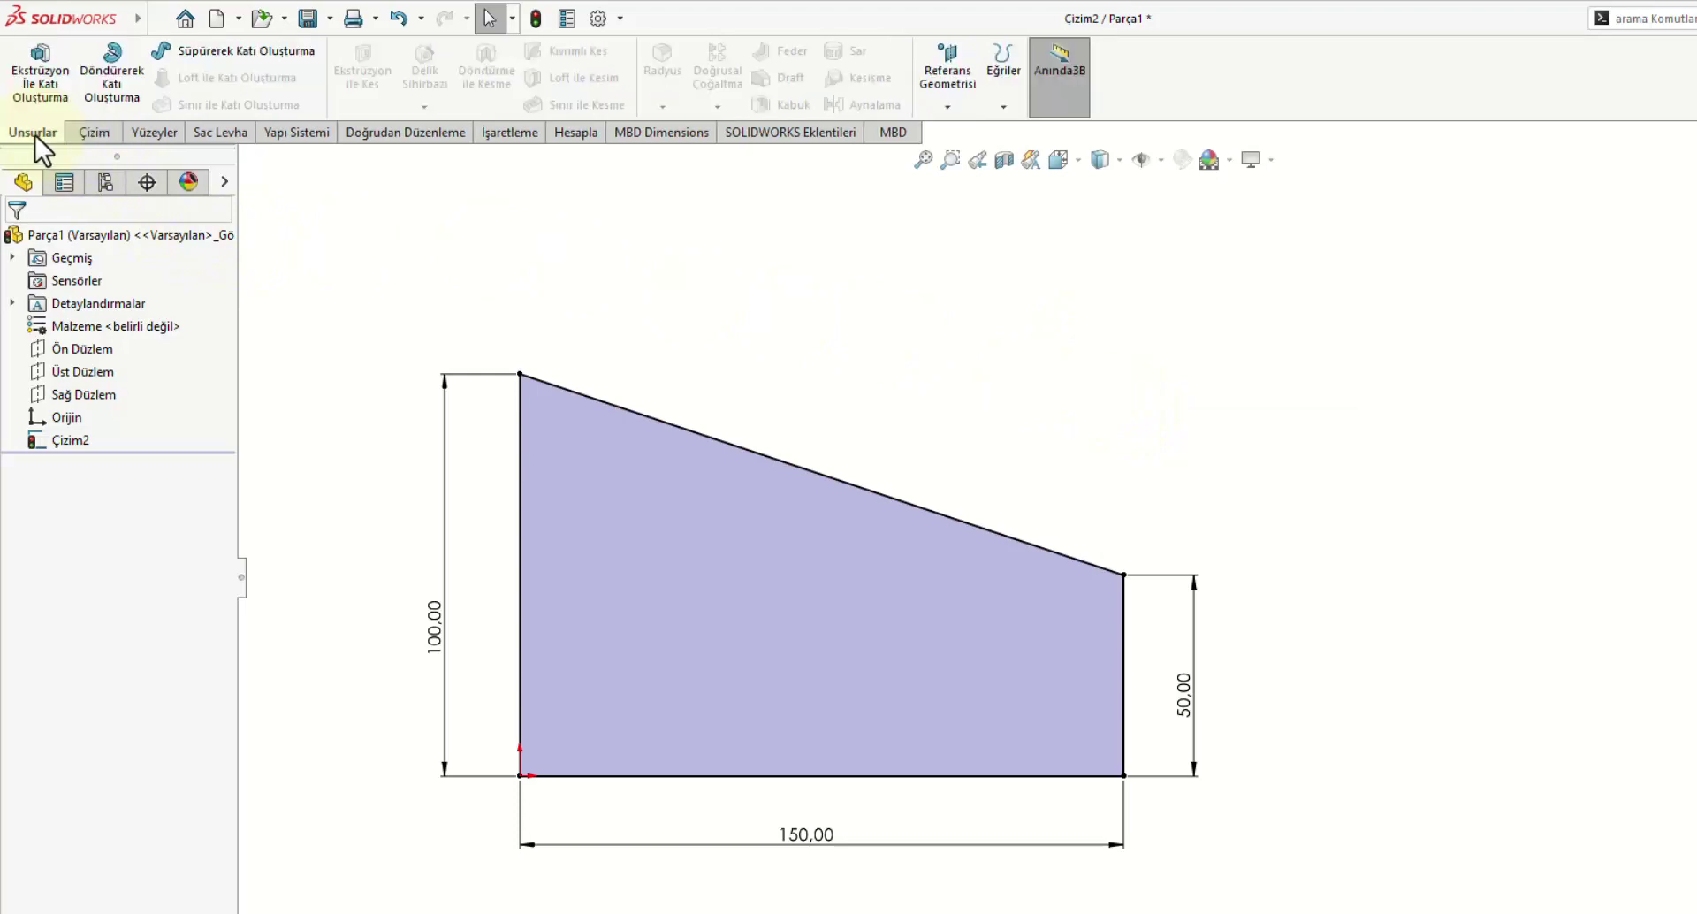
left_click(44, 73)
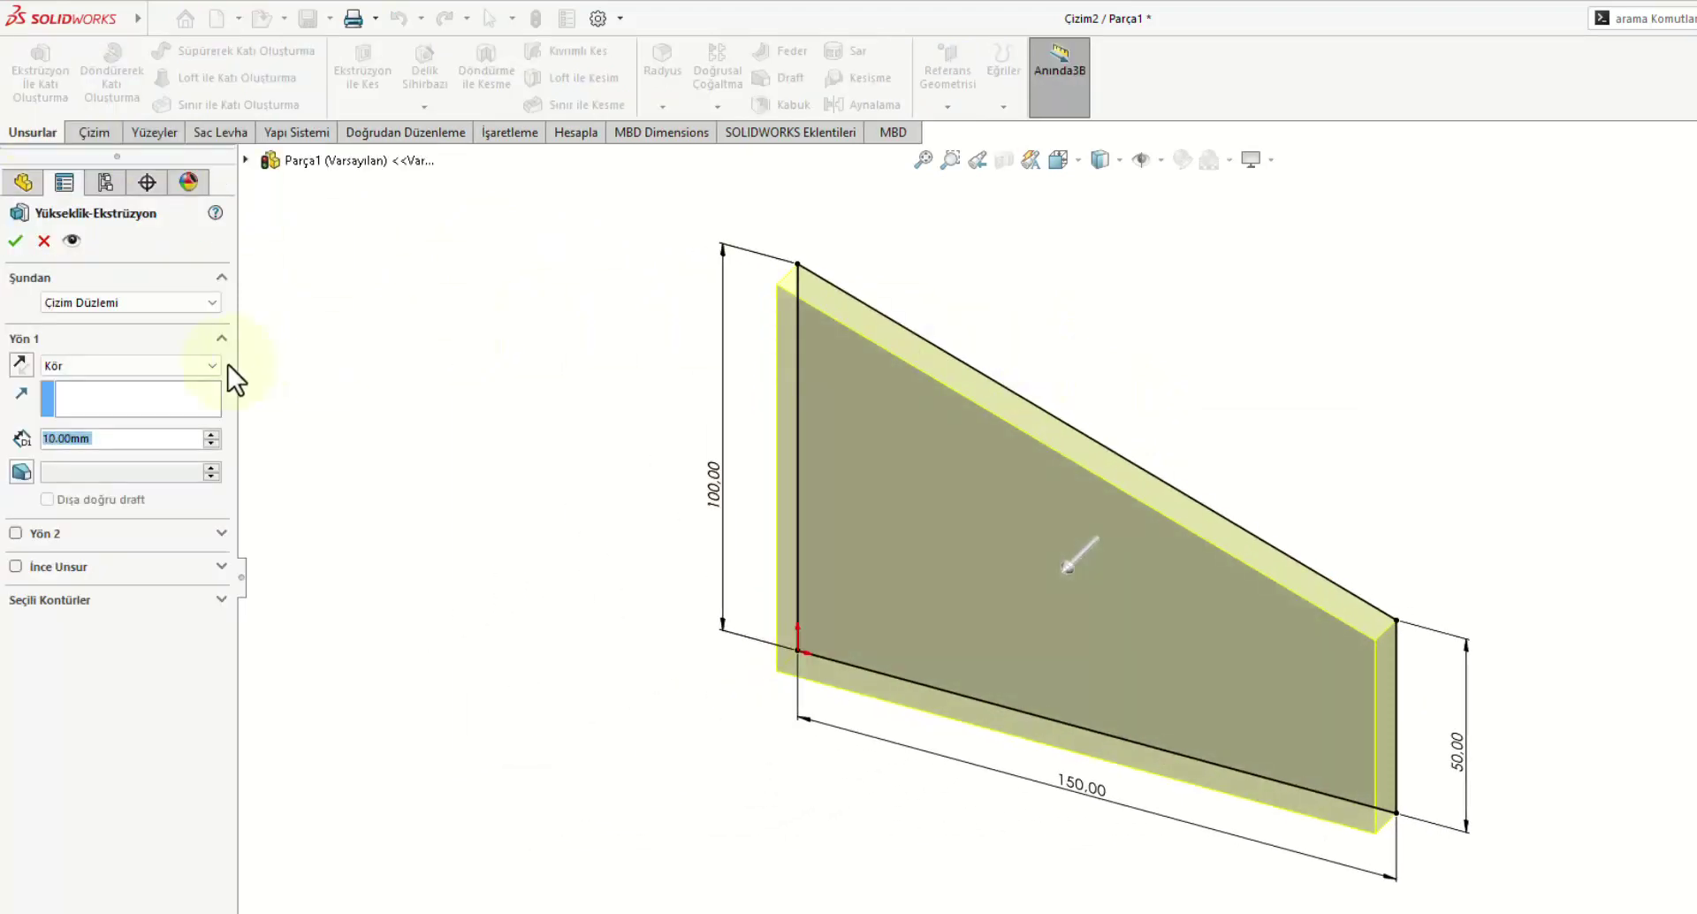
type("5")
key("Return")
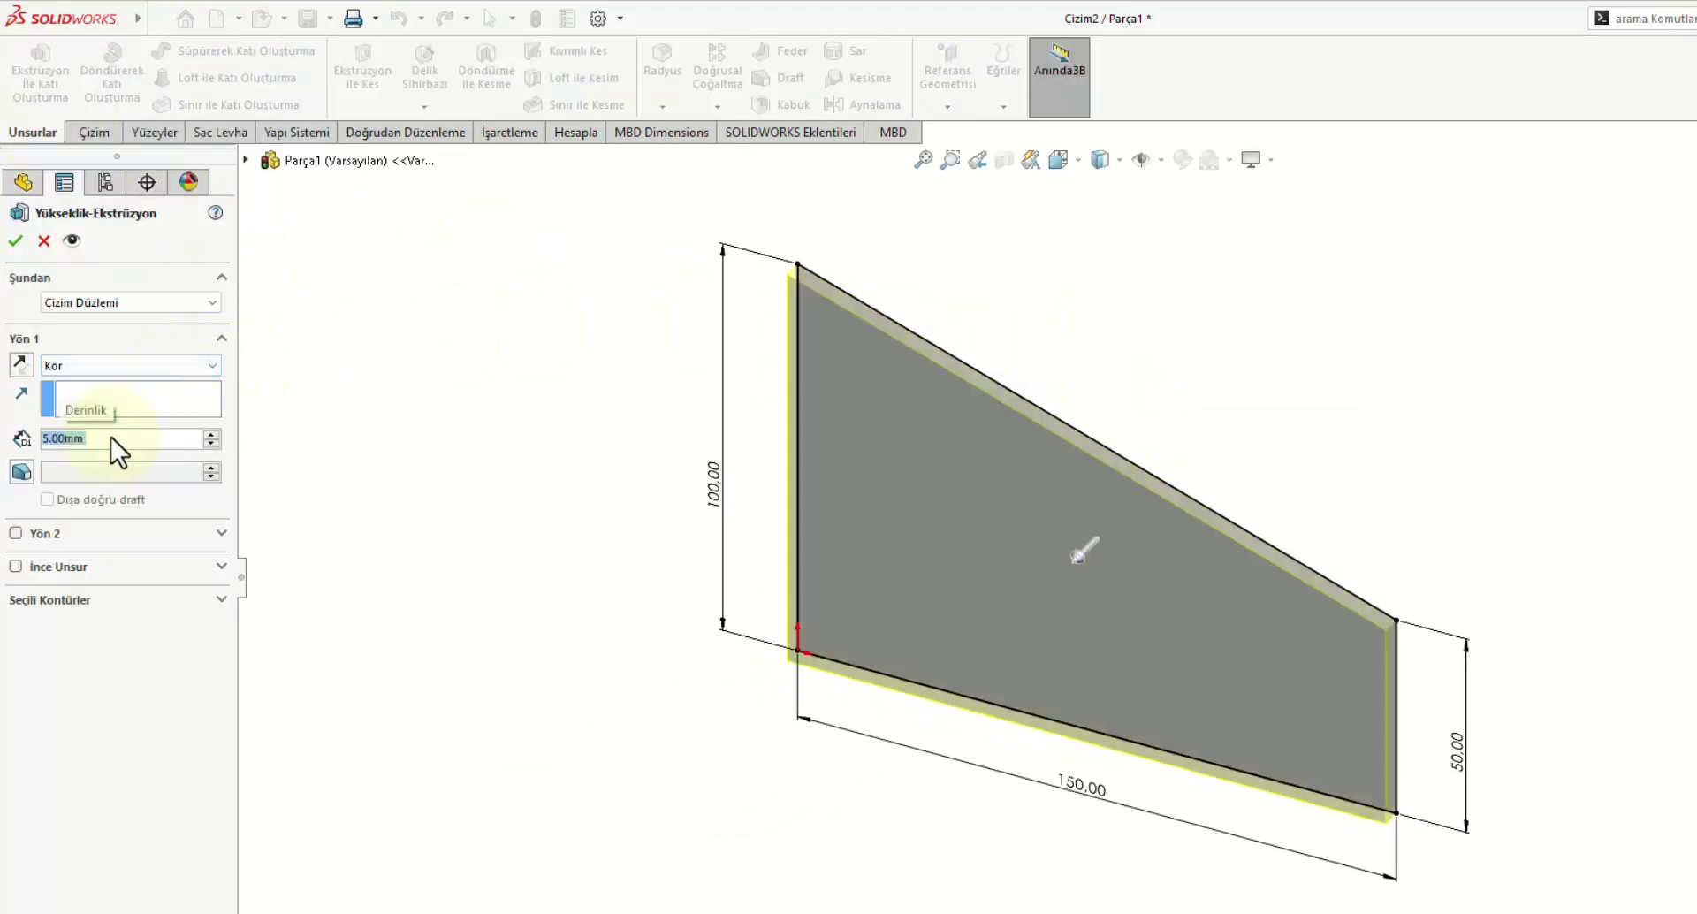
left_click(15, 240)
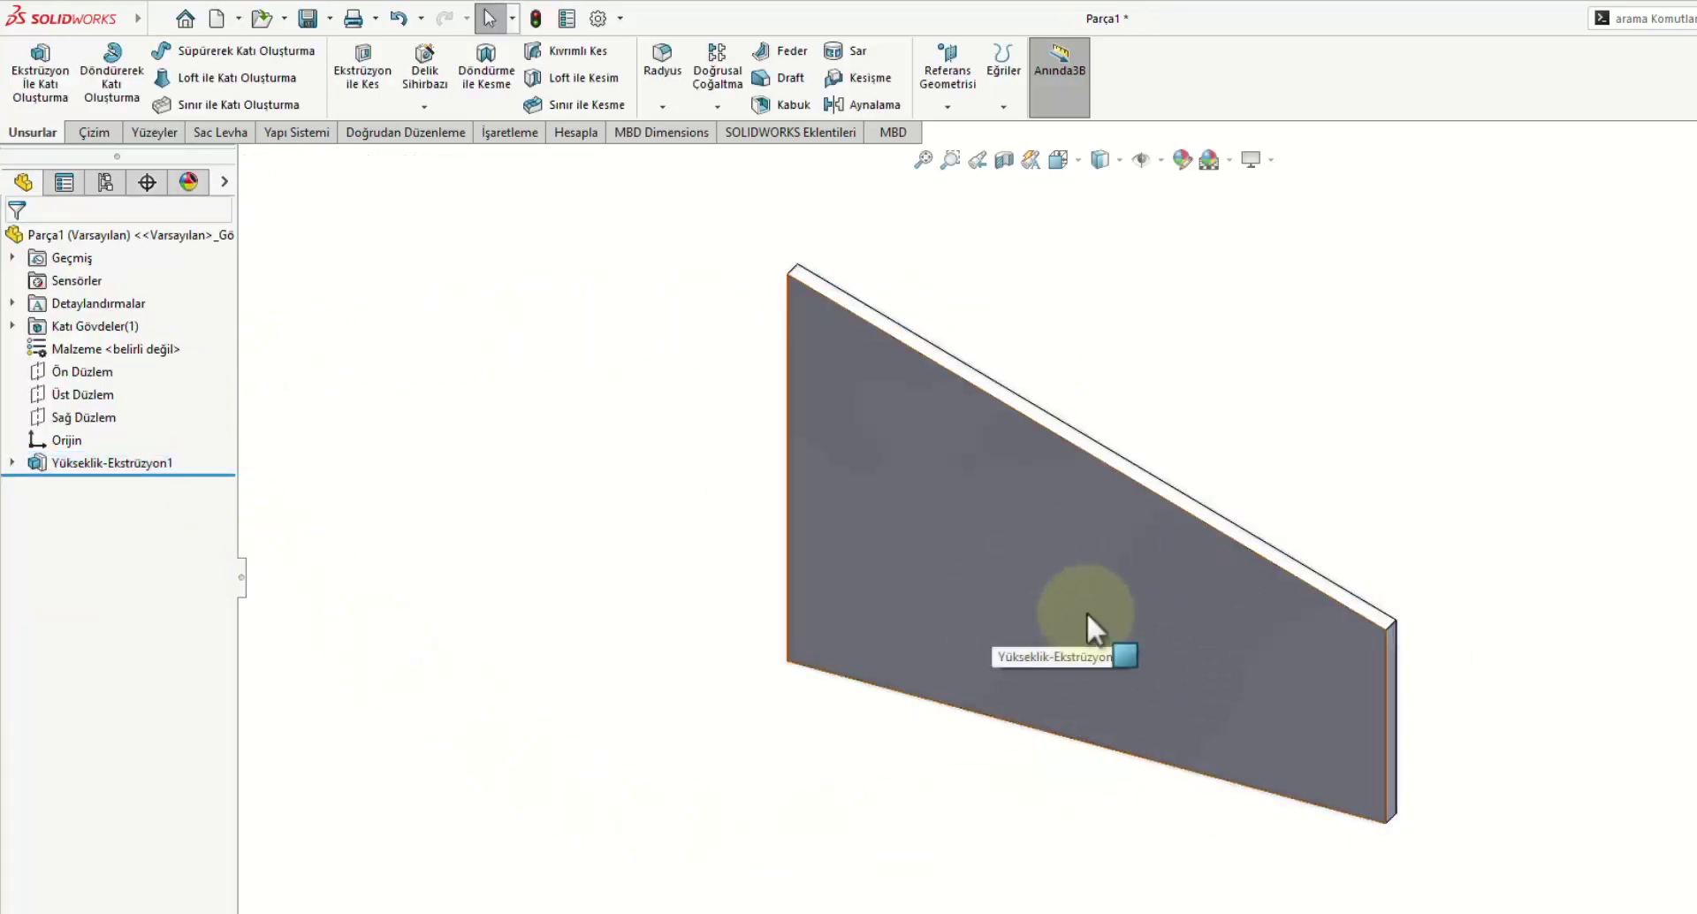
Step: Start a new sketch on the plate's front face, viewed normal to it
left_click(1086, 612)
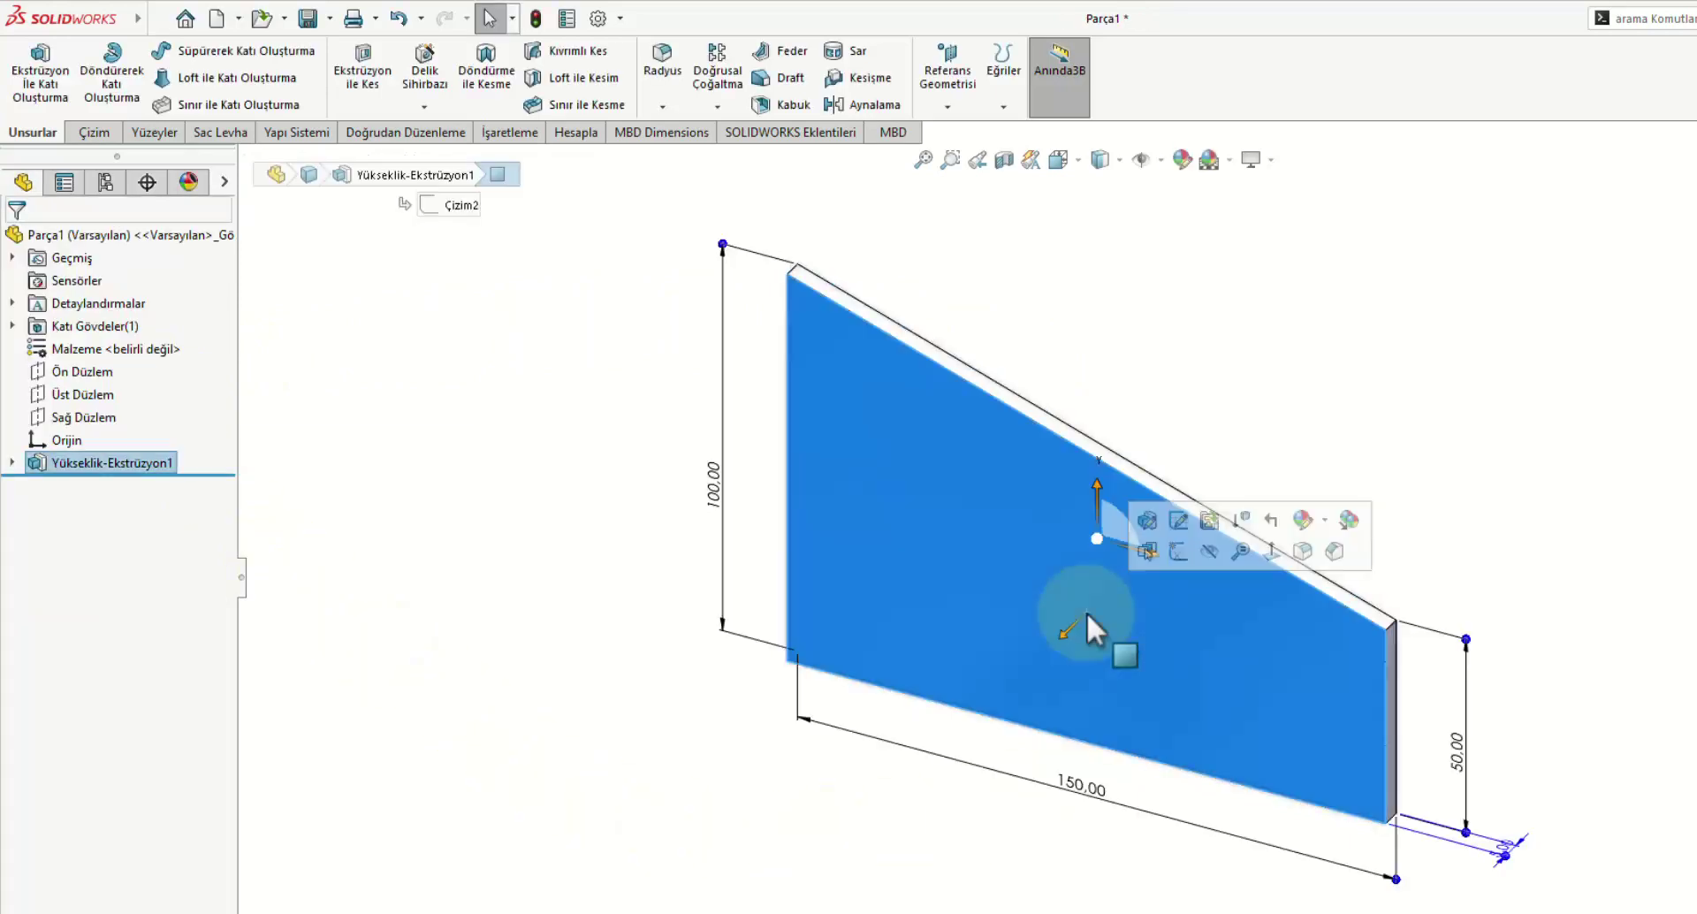
left_click(1275, 553)
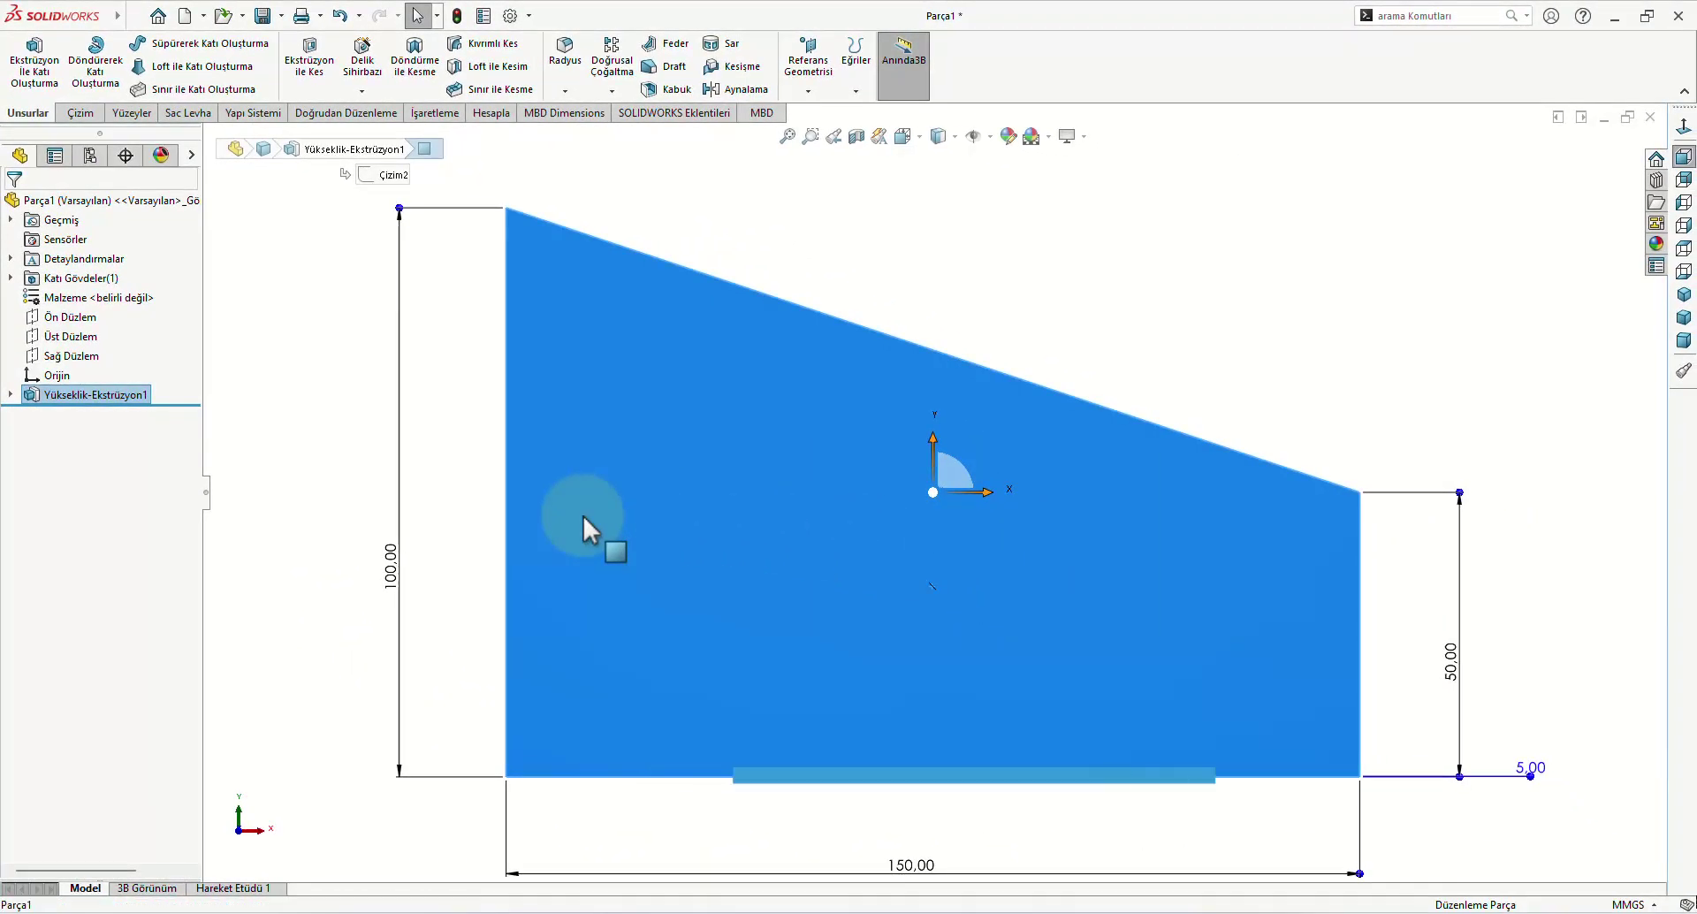
left_click(583, 517)
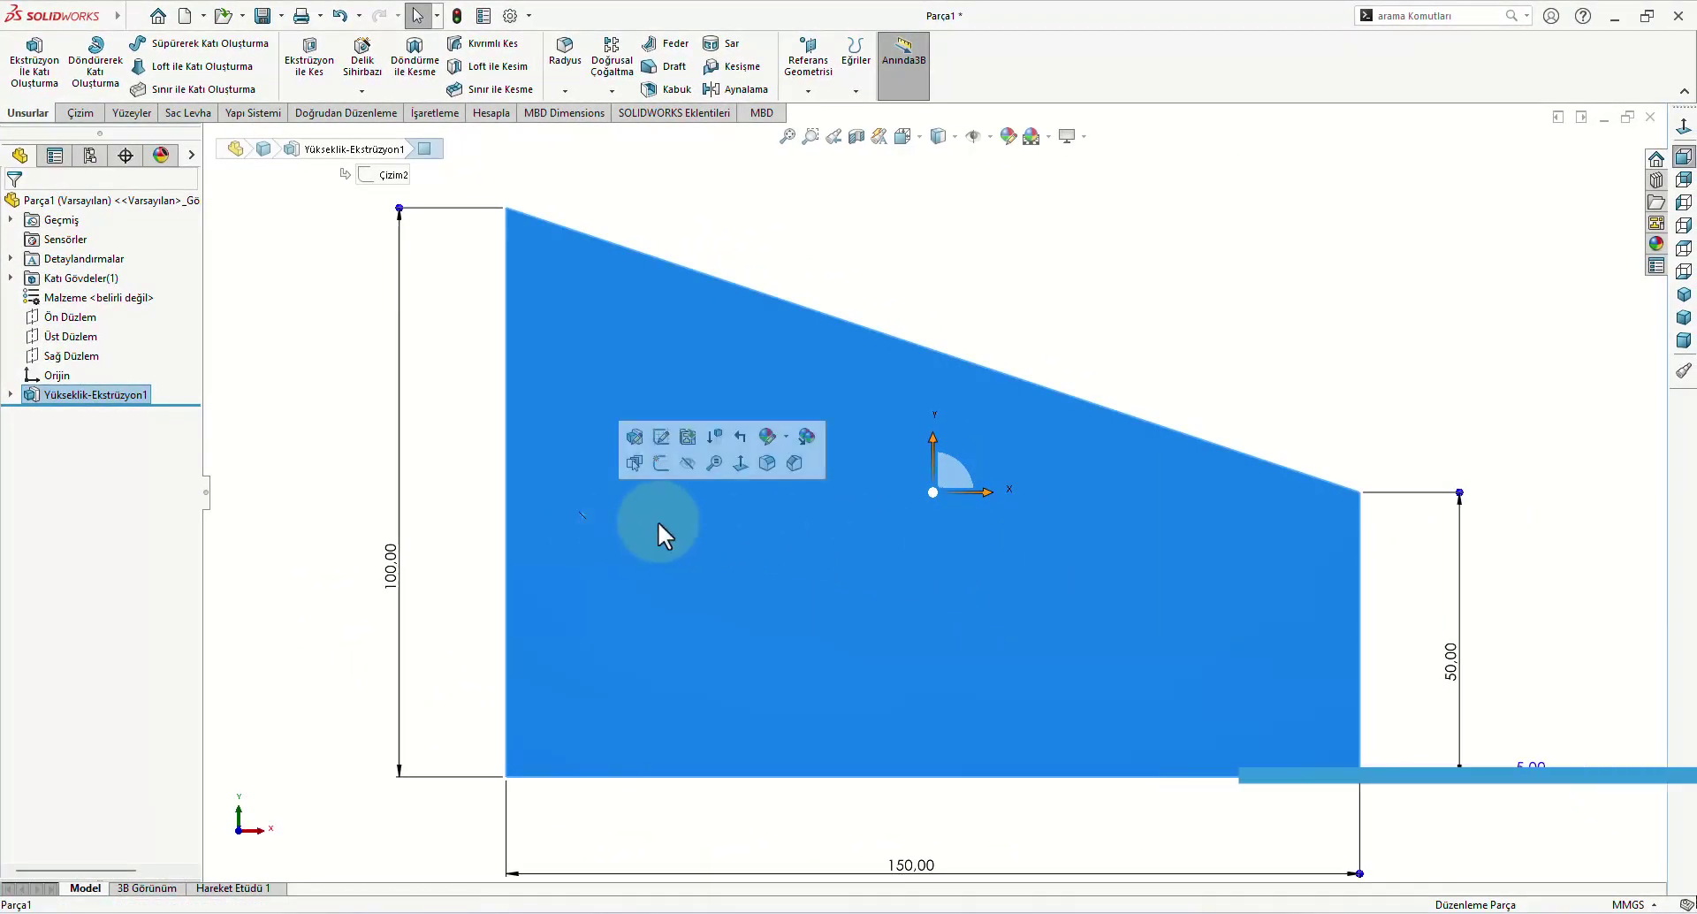
left_click(671, 468)
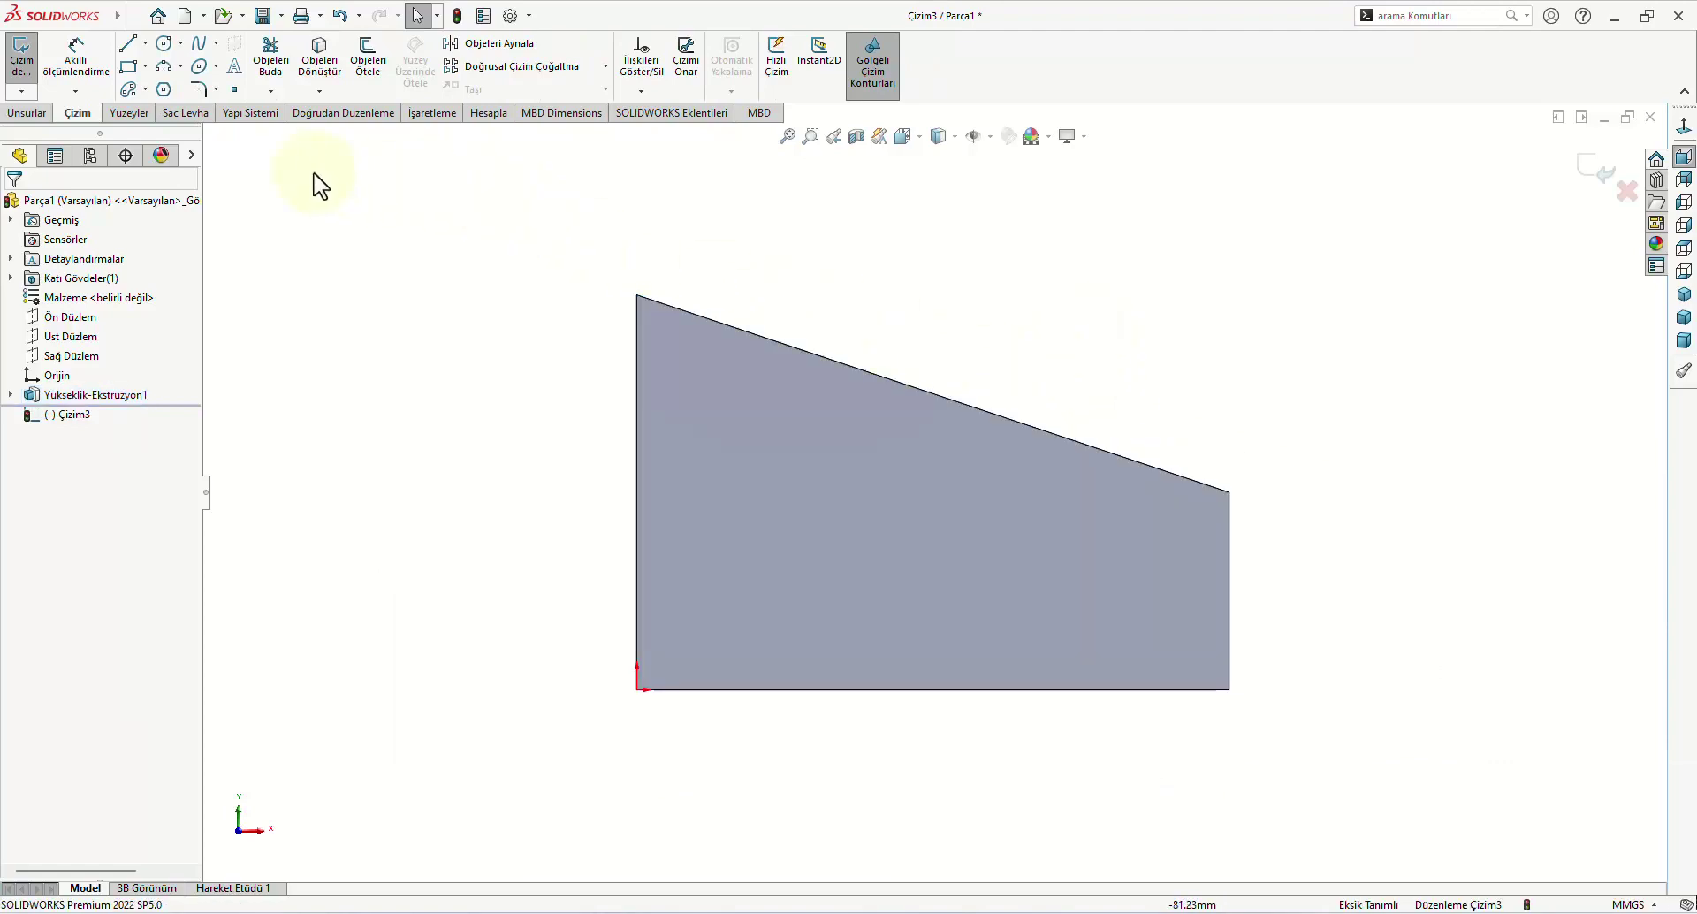
Step: Offset the sloping top edge 3 mm inward, reversing the offset direction
left_click(381, 69)
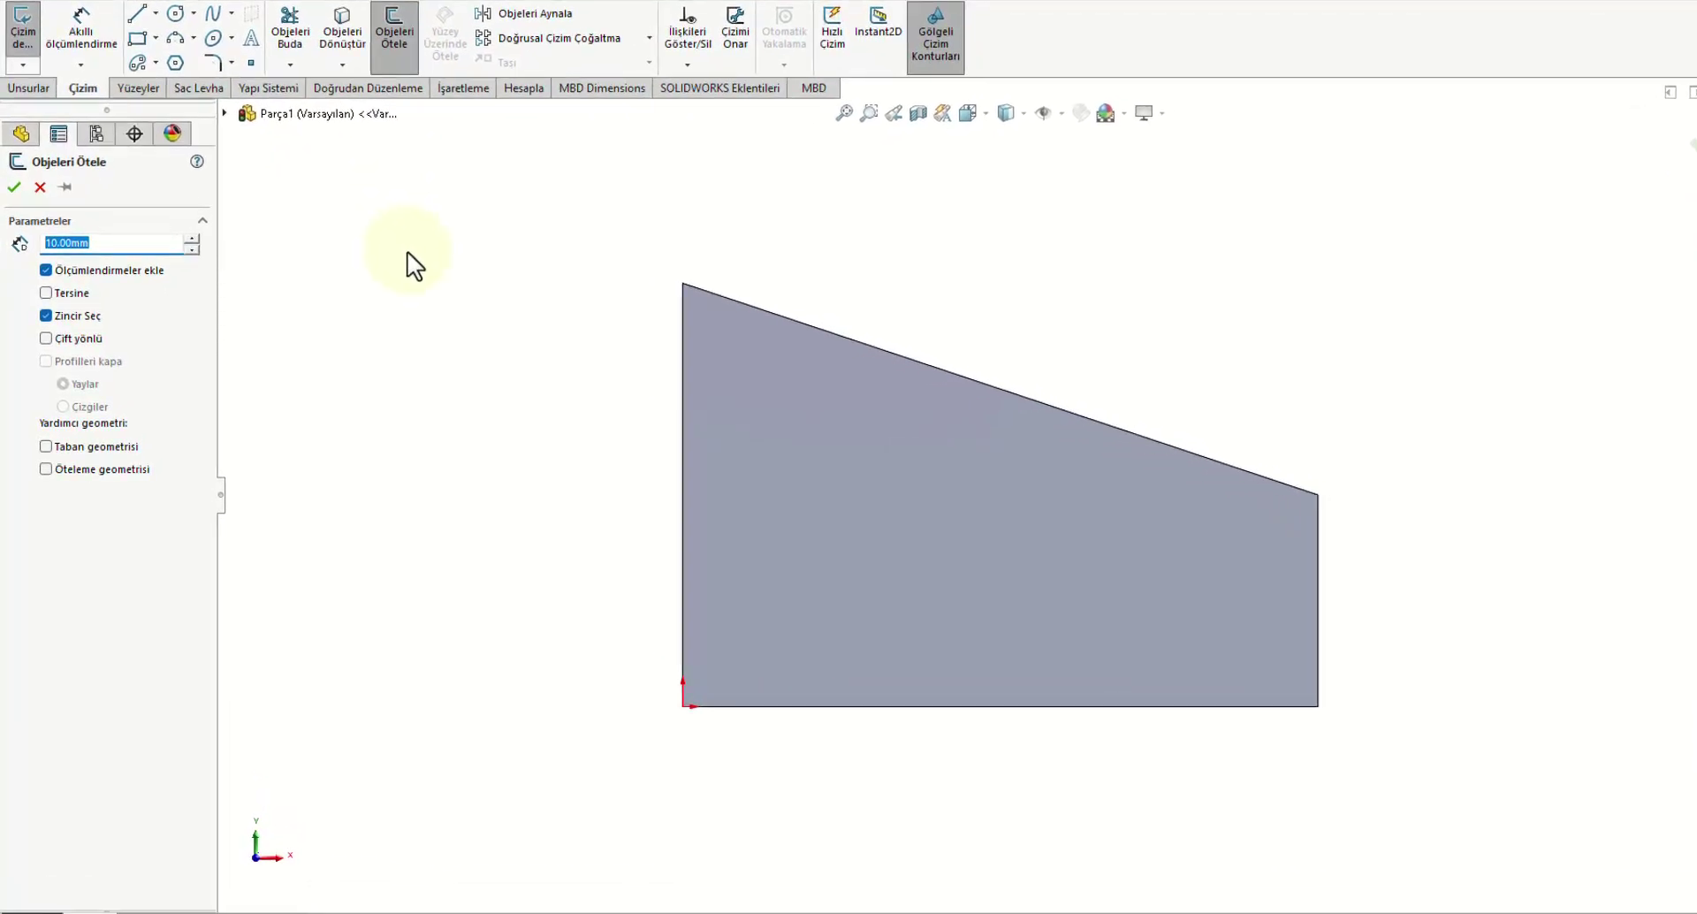
type("3")
key("Return")
left_click(1011, 394)
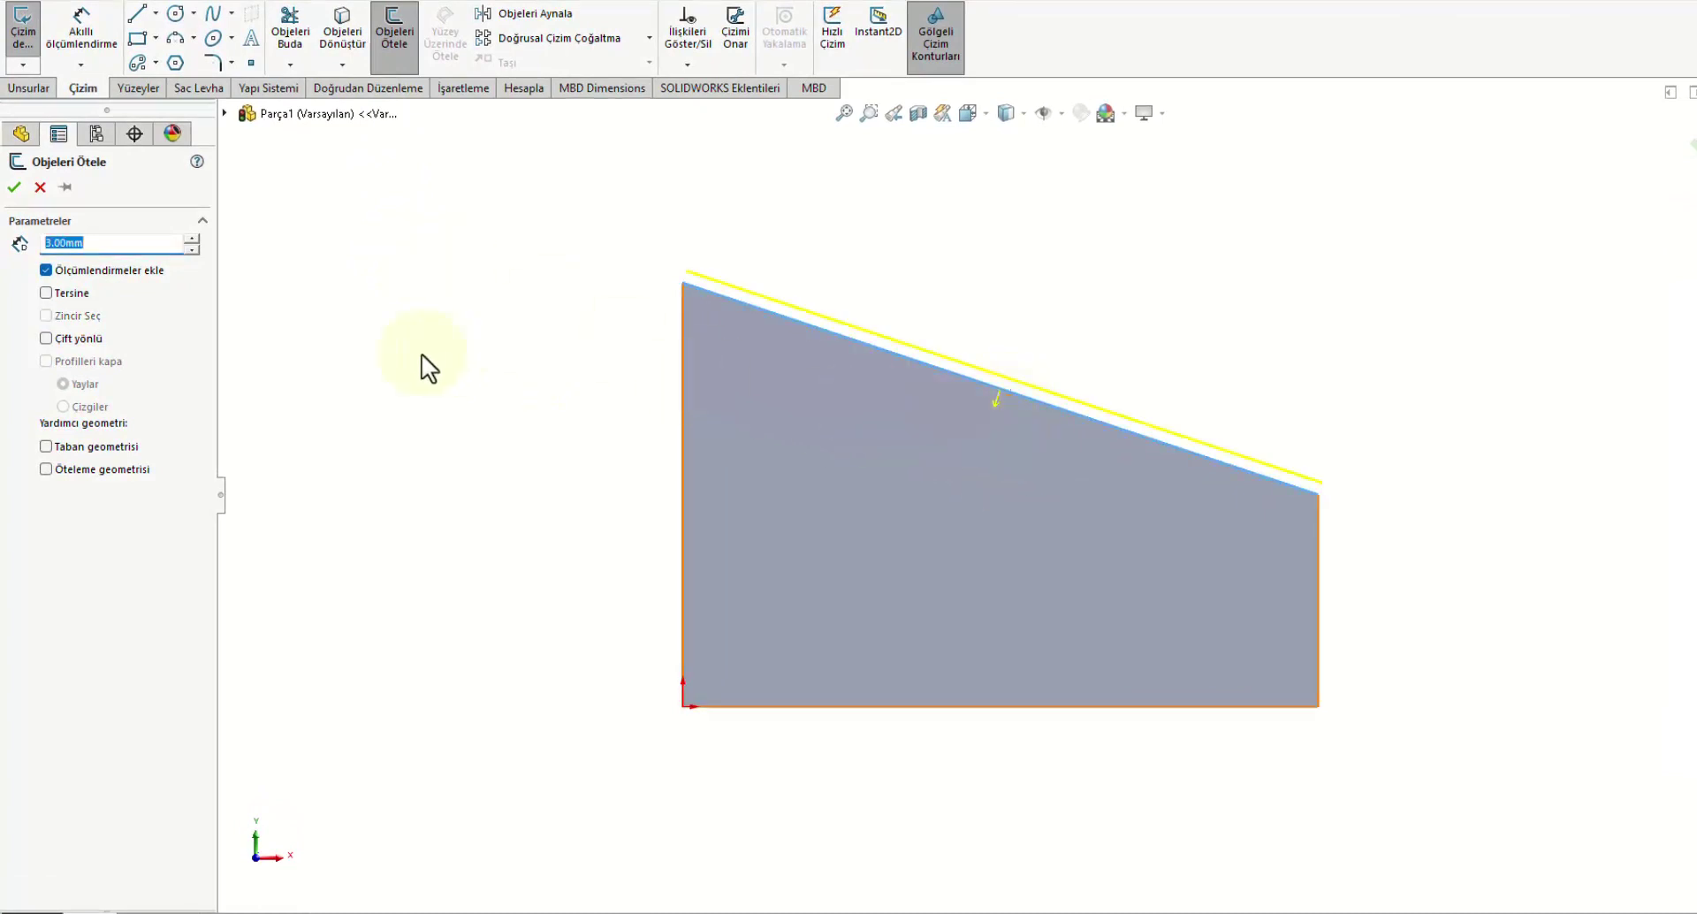
left_click(47, 294)
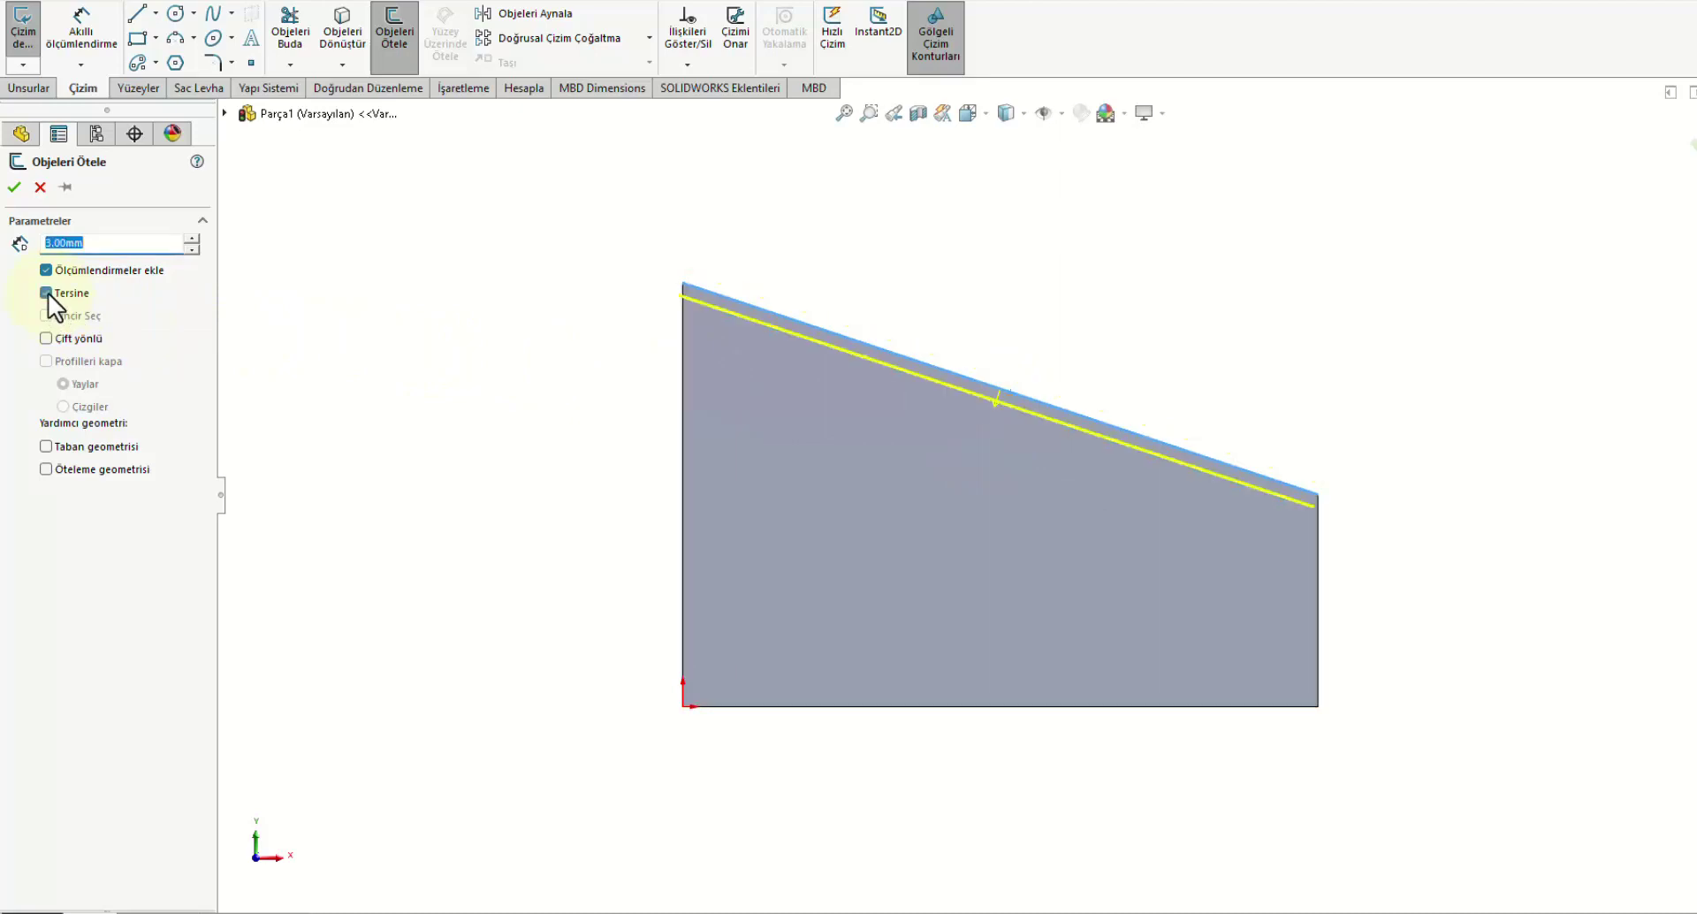
left_click(14, 187)
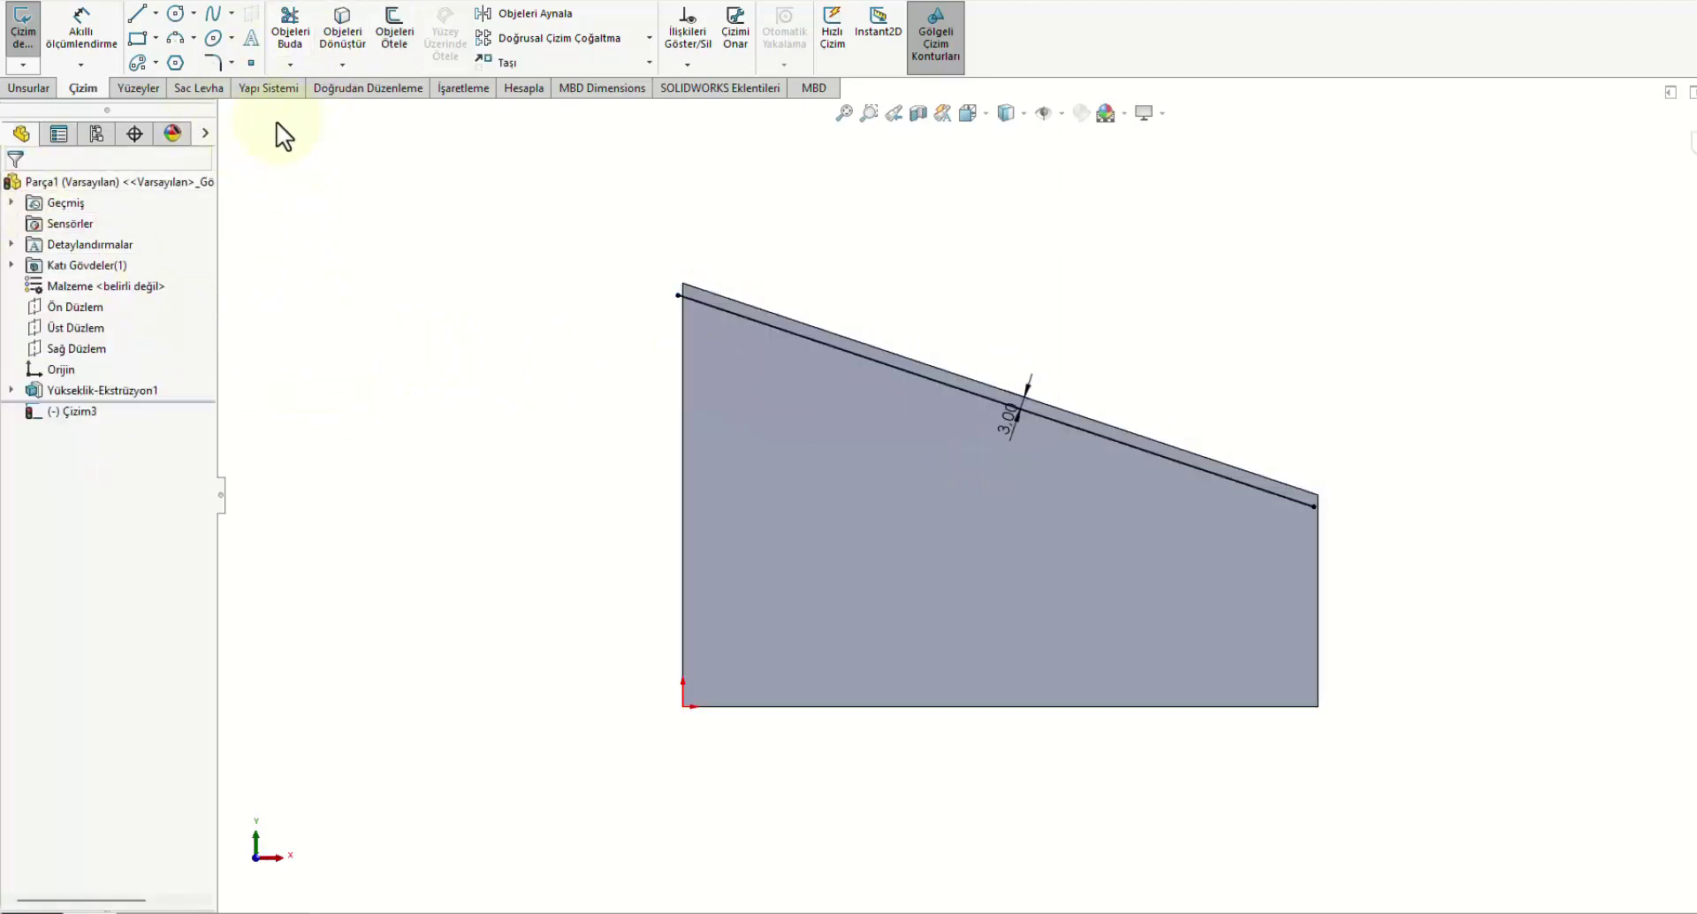
Step: Draw a tall corner rectangle extending from above the plate to below it
left_click(135, 41)
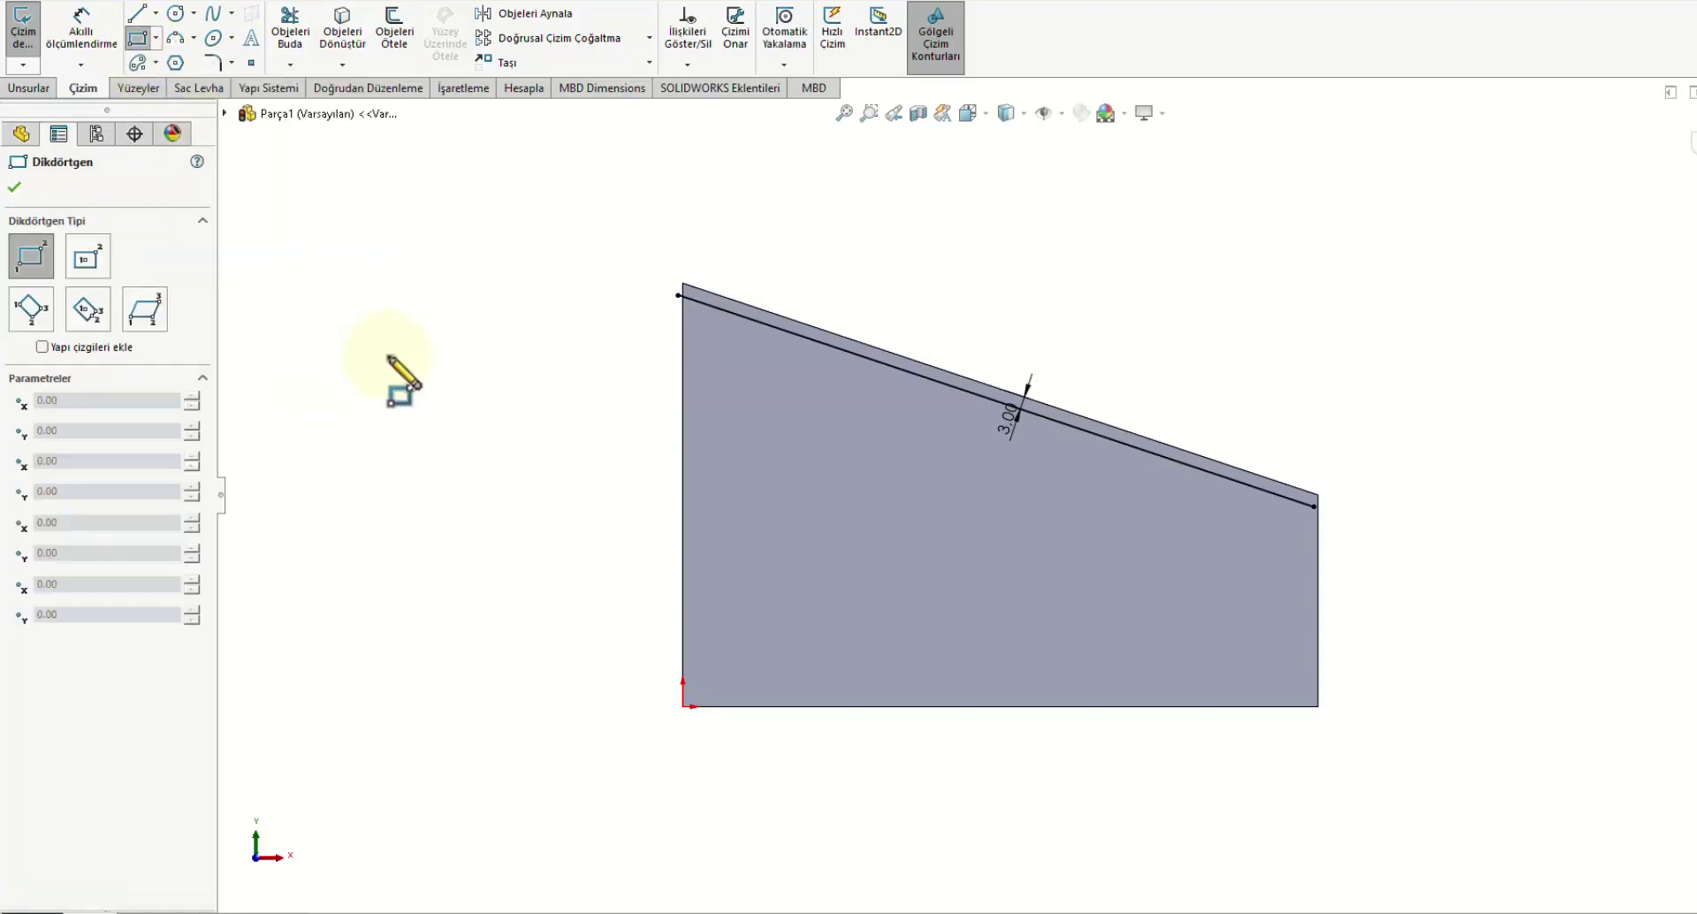
left_click(727, 254)
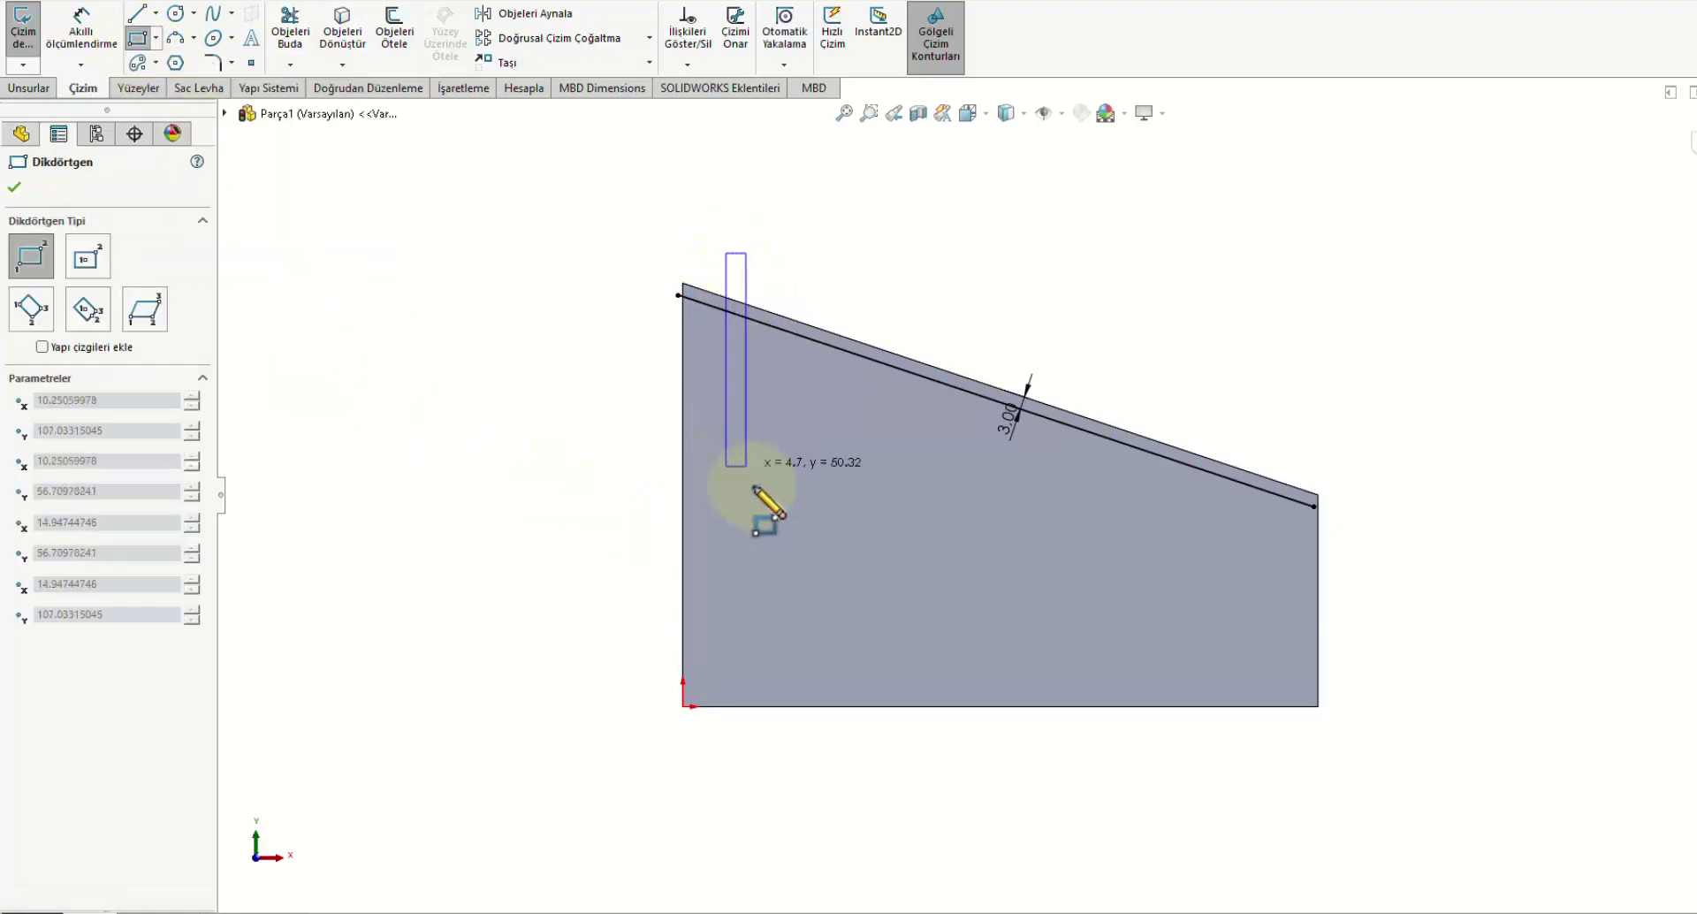
left_click(754, 751)
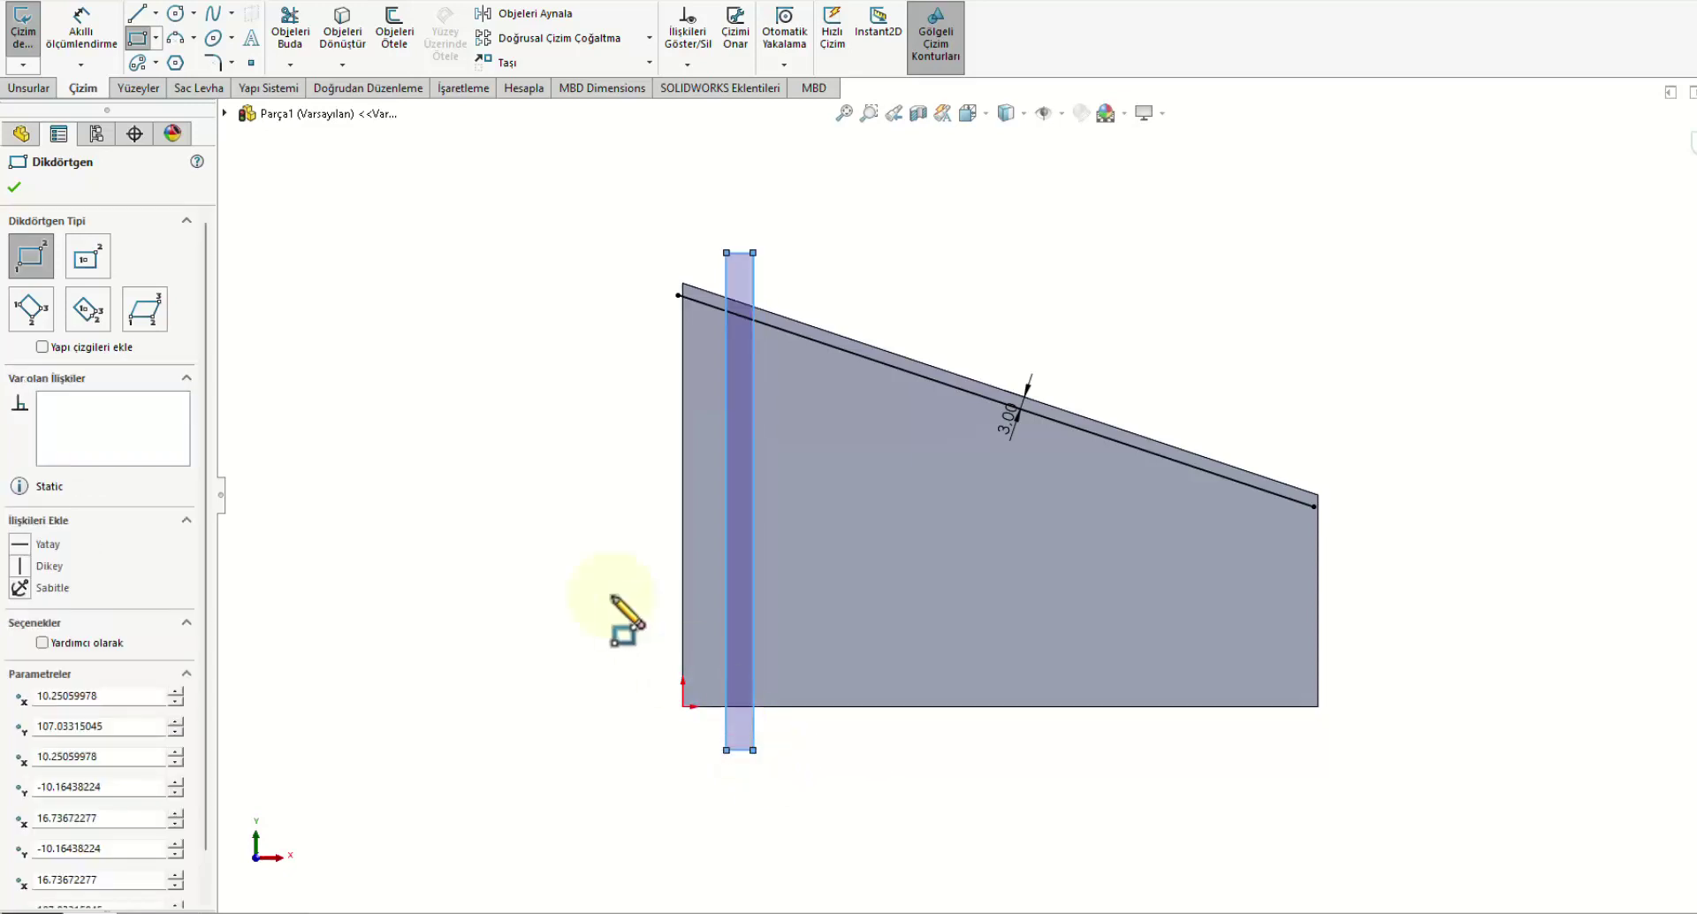
right_click(543, 503)
left_click(566, 517)
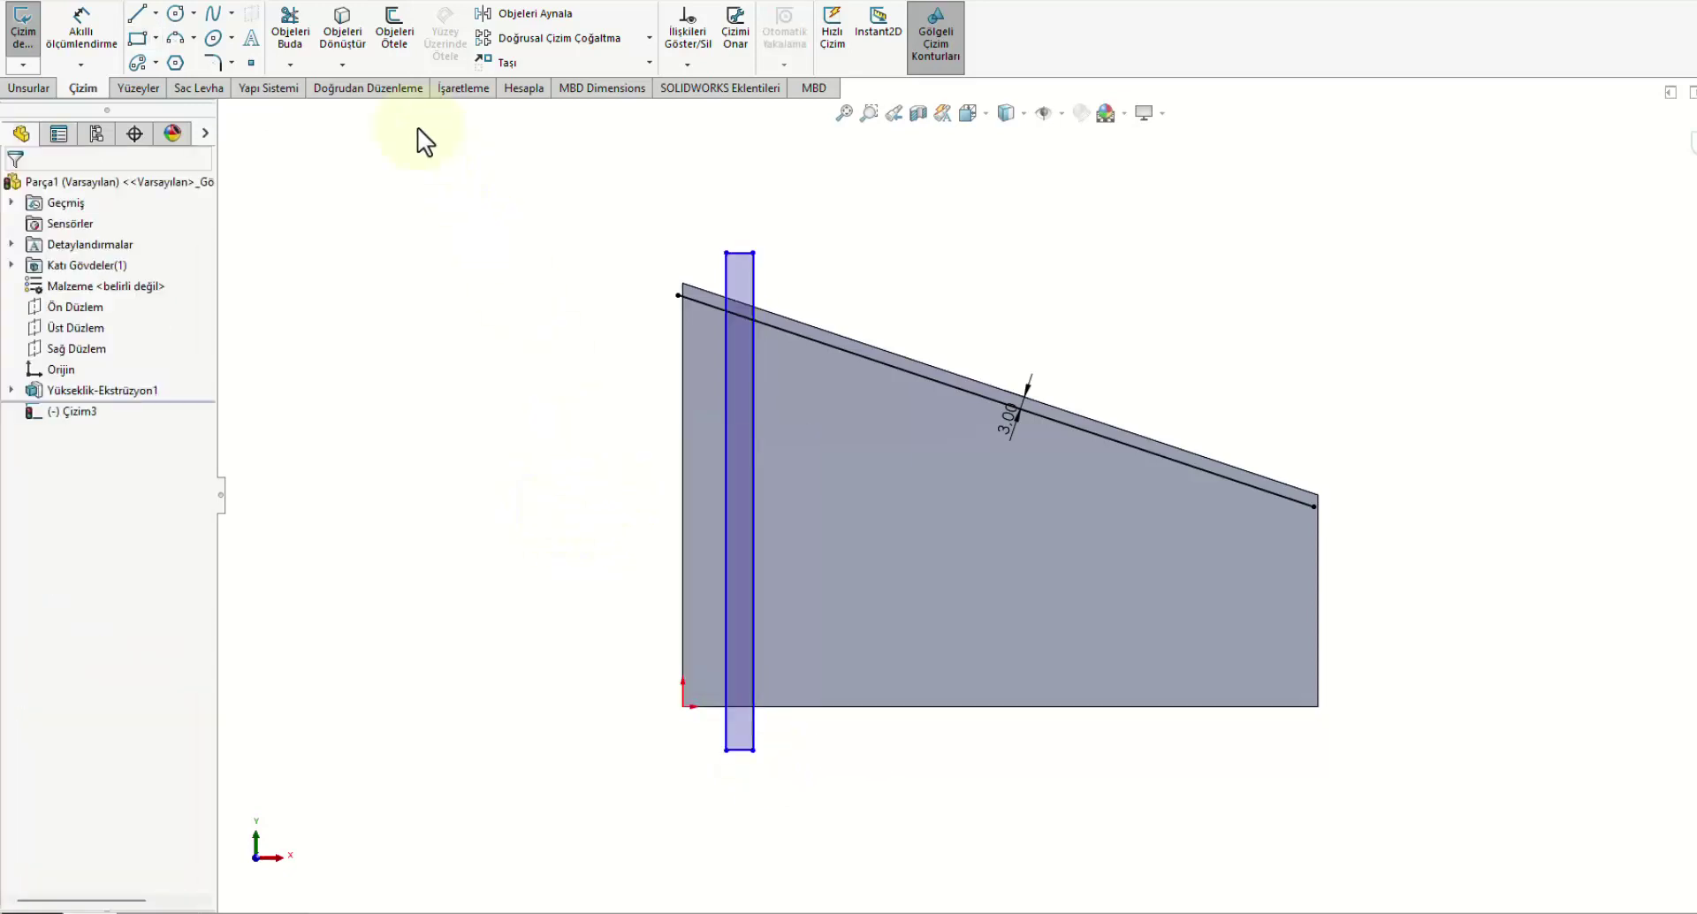
Step: Trim the rectangle and offset line so the rectangle's top ends on the slanted line
left_click(294, 40)
scroll(784, 306, "down", 3)
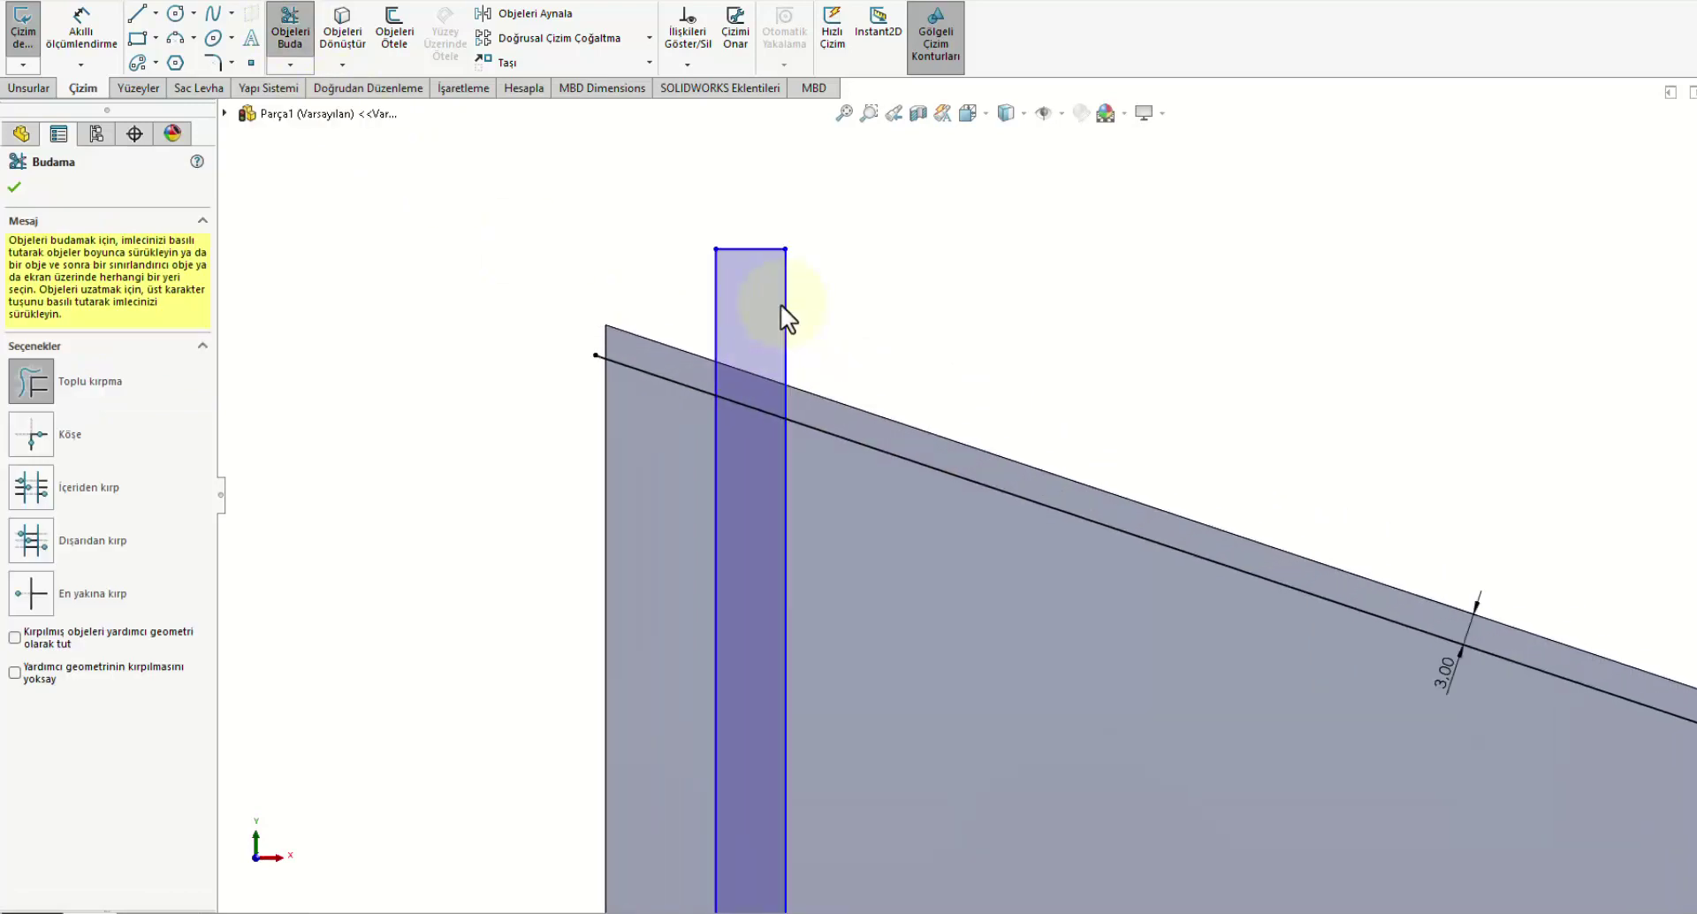
left_click_drag(820, 359, 736, 221)
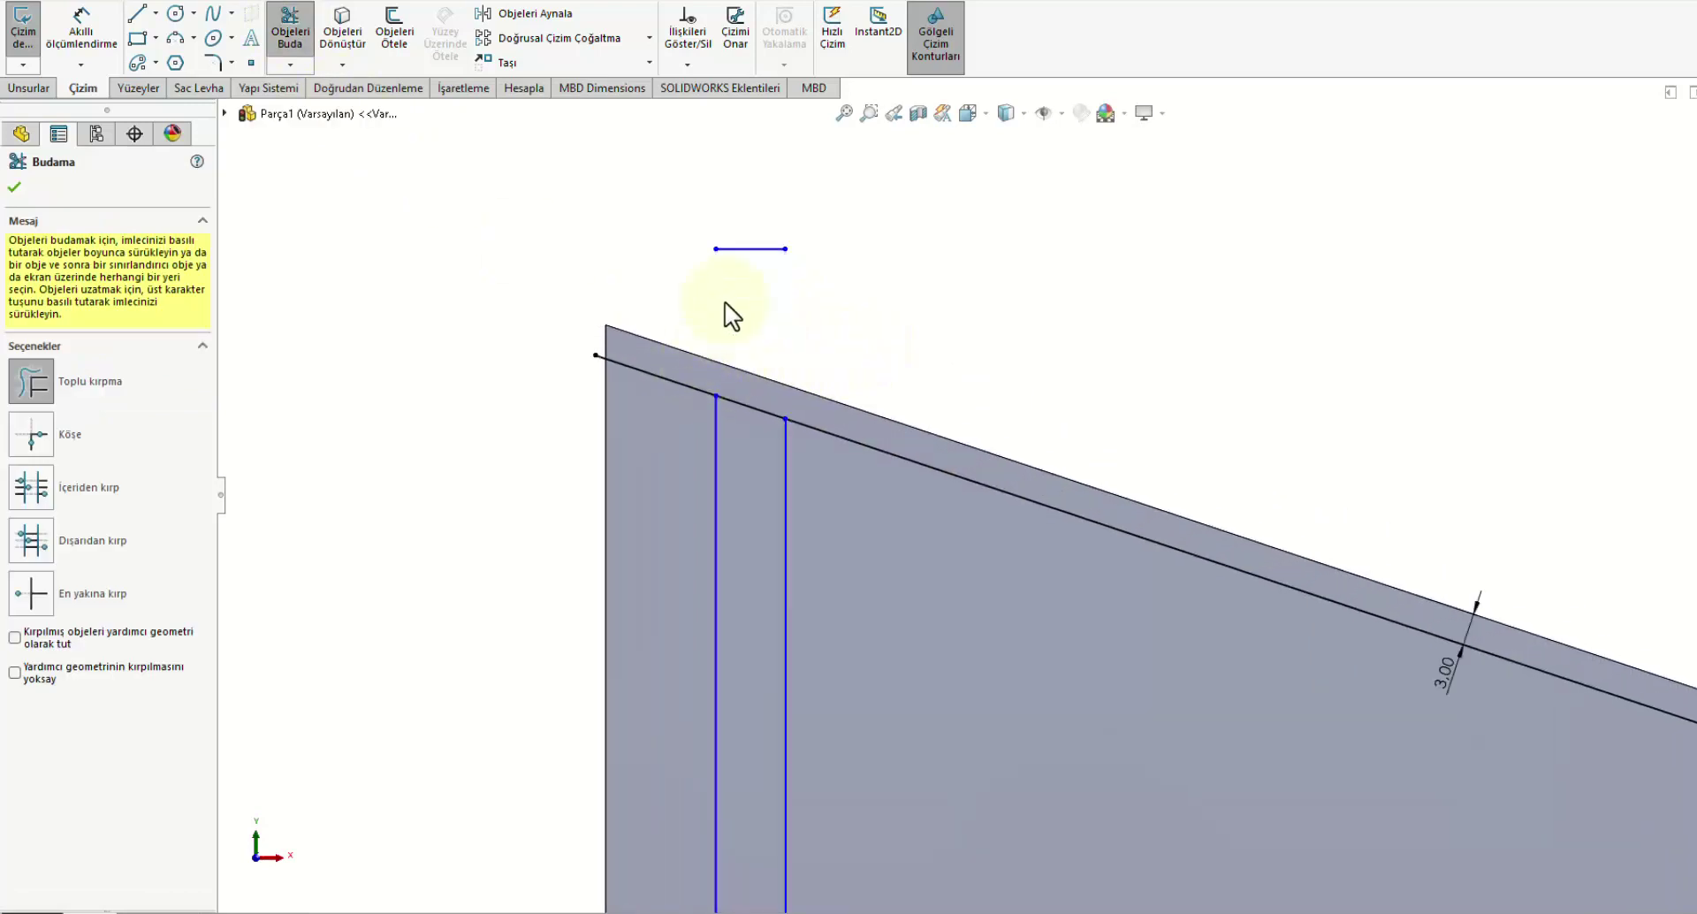
left_click_drag(667, 283, 624, 414)
left_click_drag(909, 350, 875, 557)
scroll(875, 531, "up", 3)
scroll(854, 475, "up", 3)
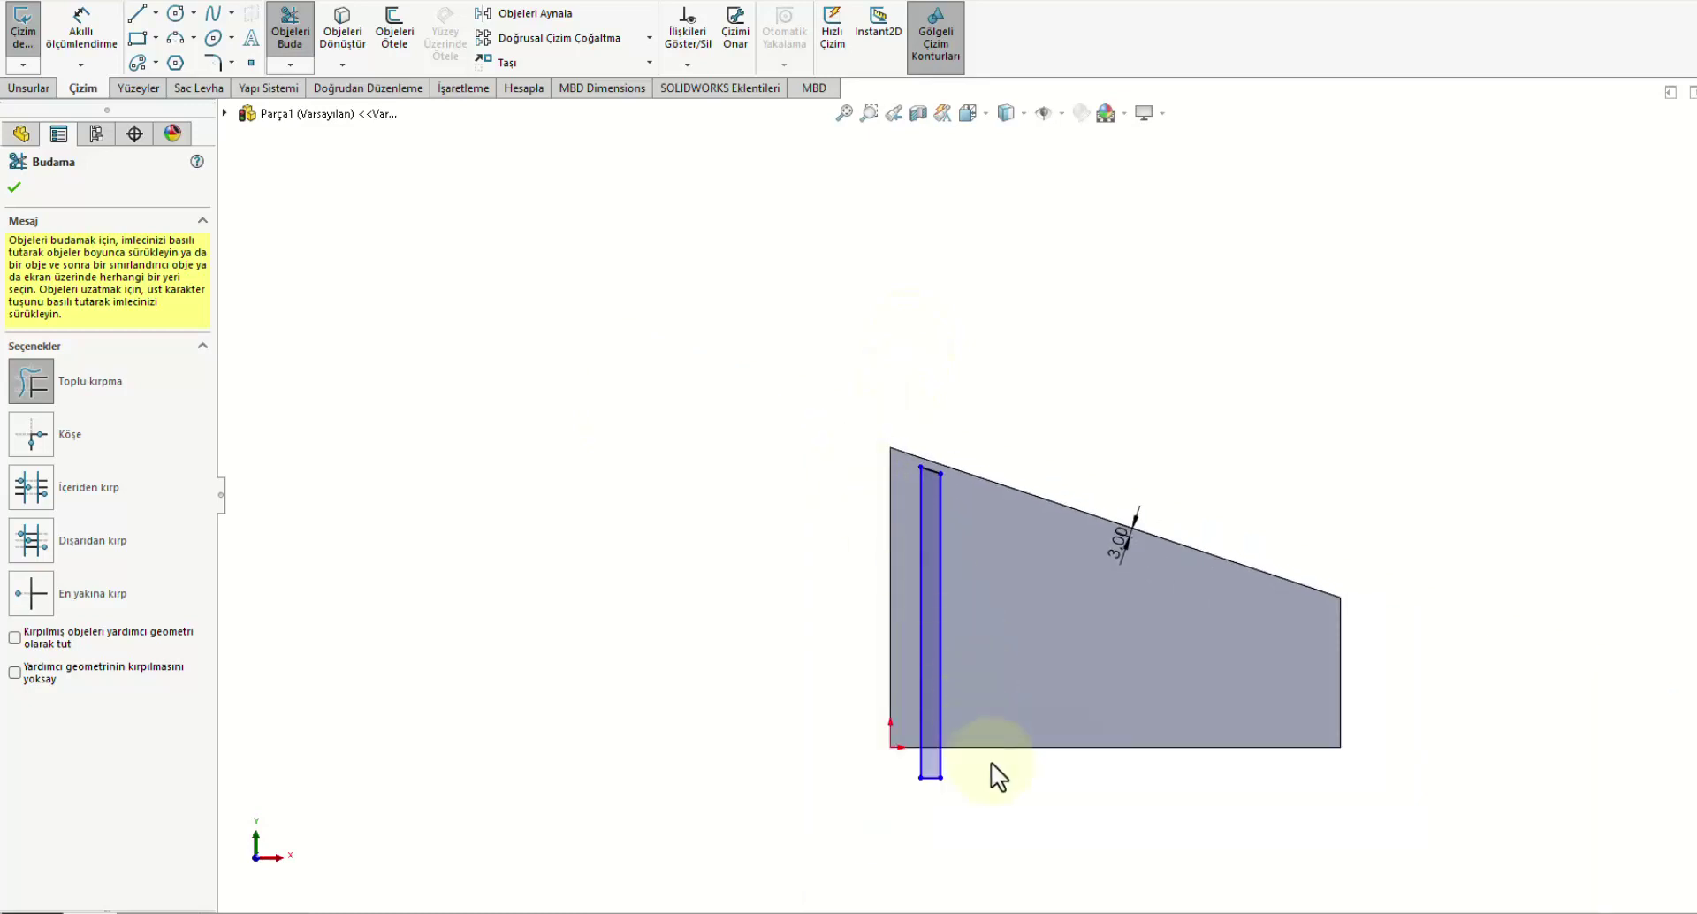
scroll(981, 778, "down", 2)
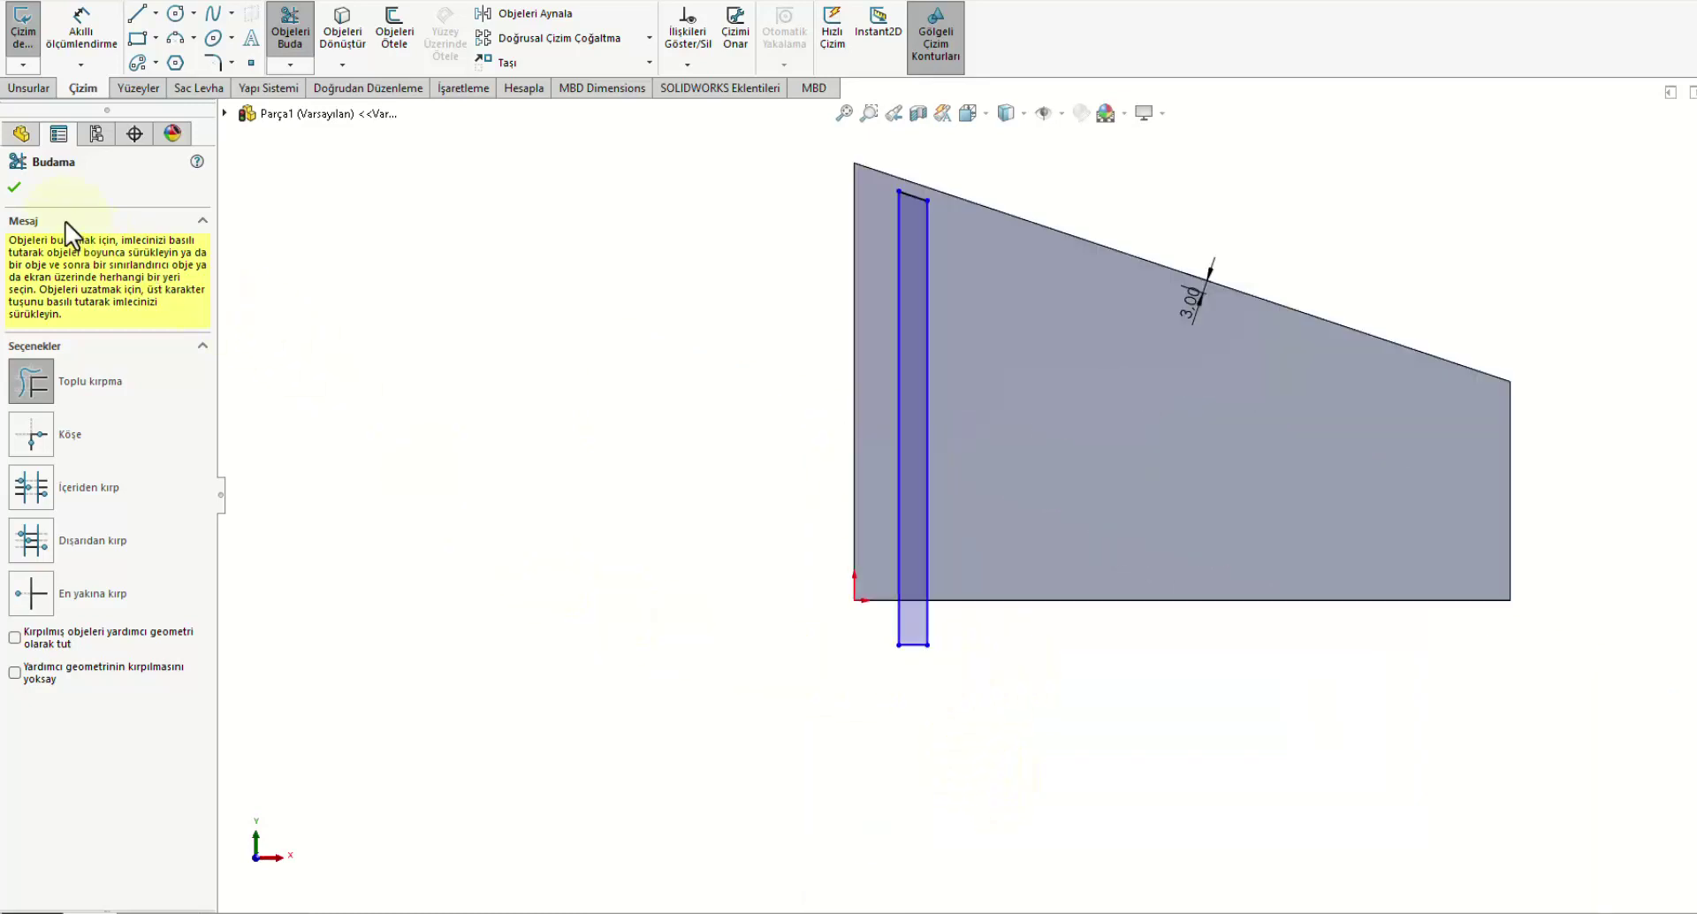
left_click(14, 186)
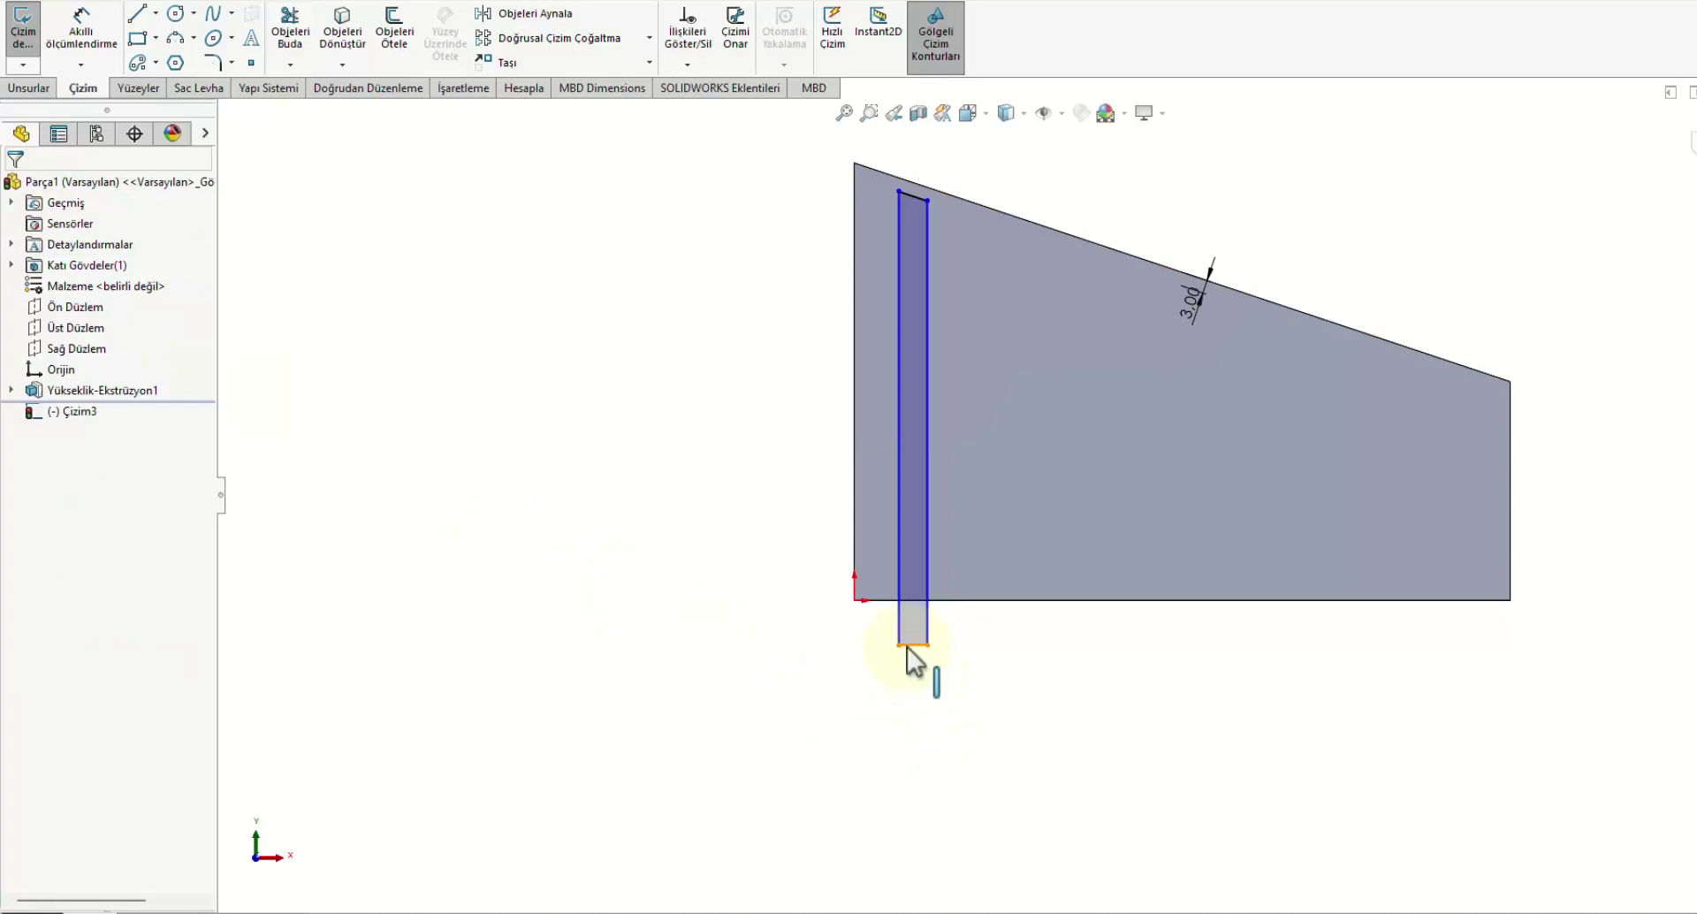
Step: Raise the rectangle's bottom edge into the plate and set the slot width to 6
left_click_drag(911, 647, 903, 576)
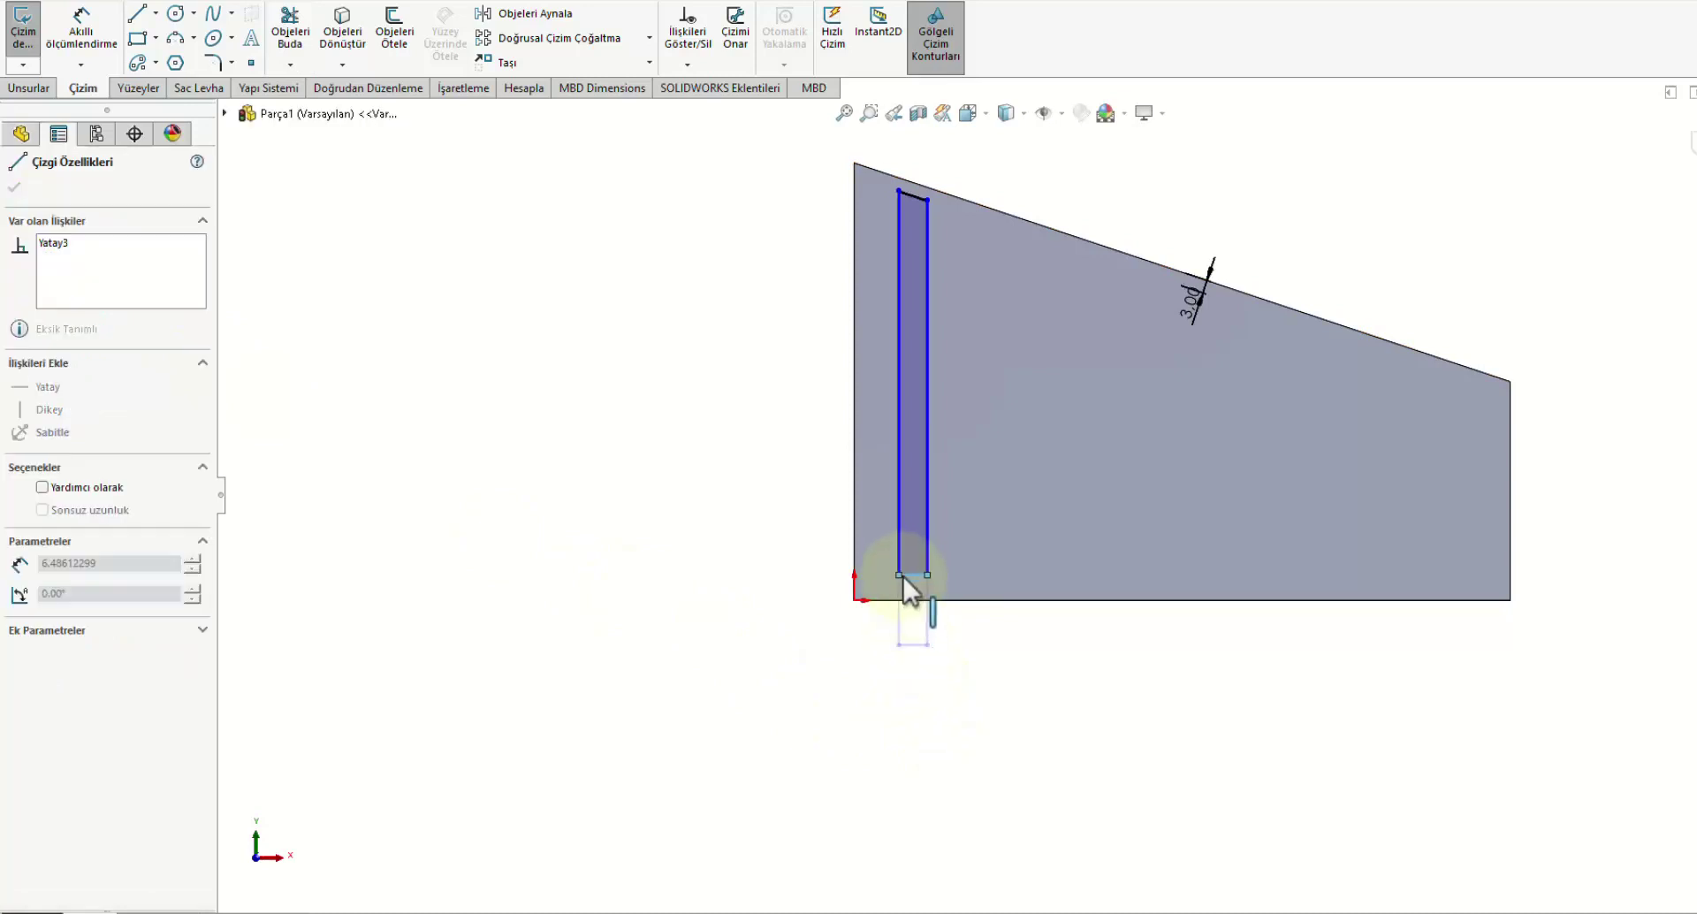
left_click(653, 545)
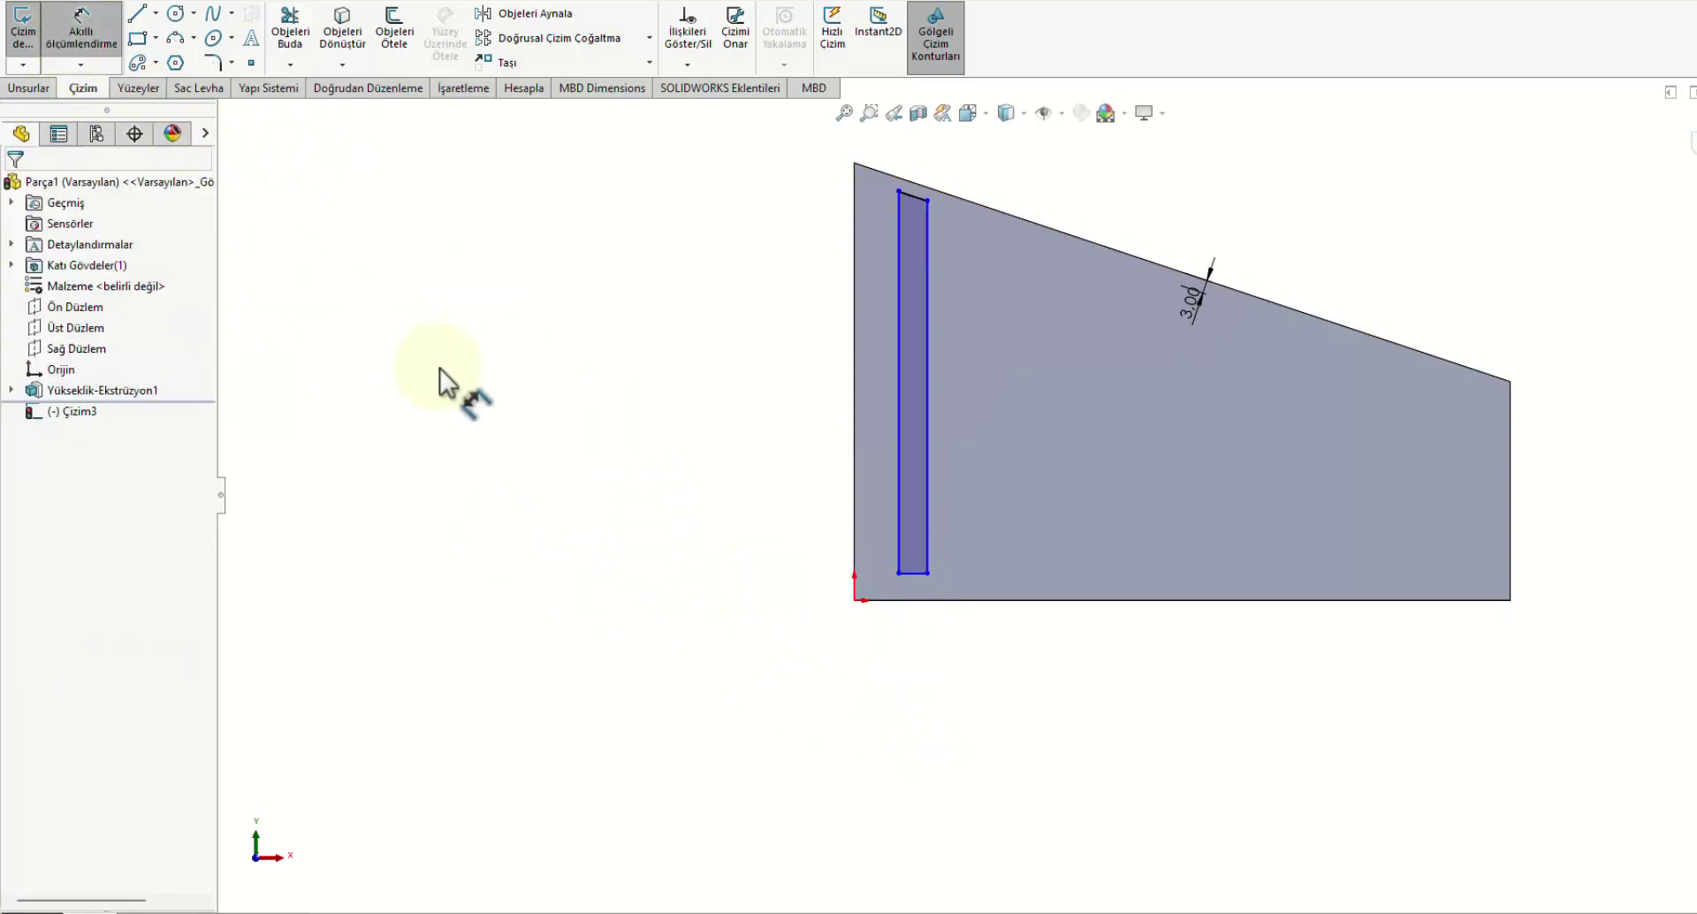
scroll(1010, 273, "down", 2)
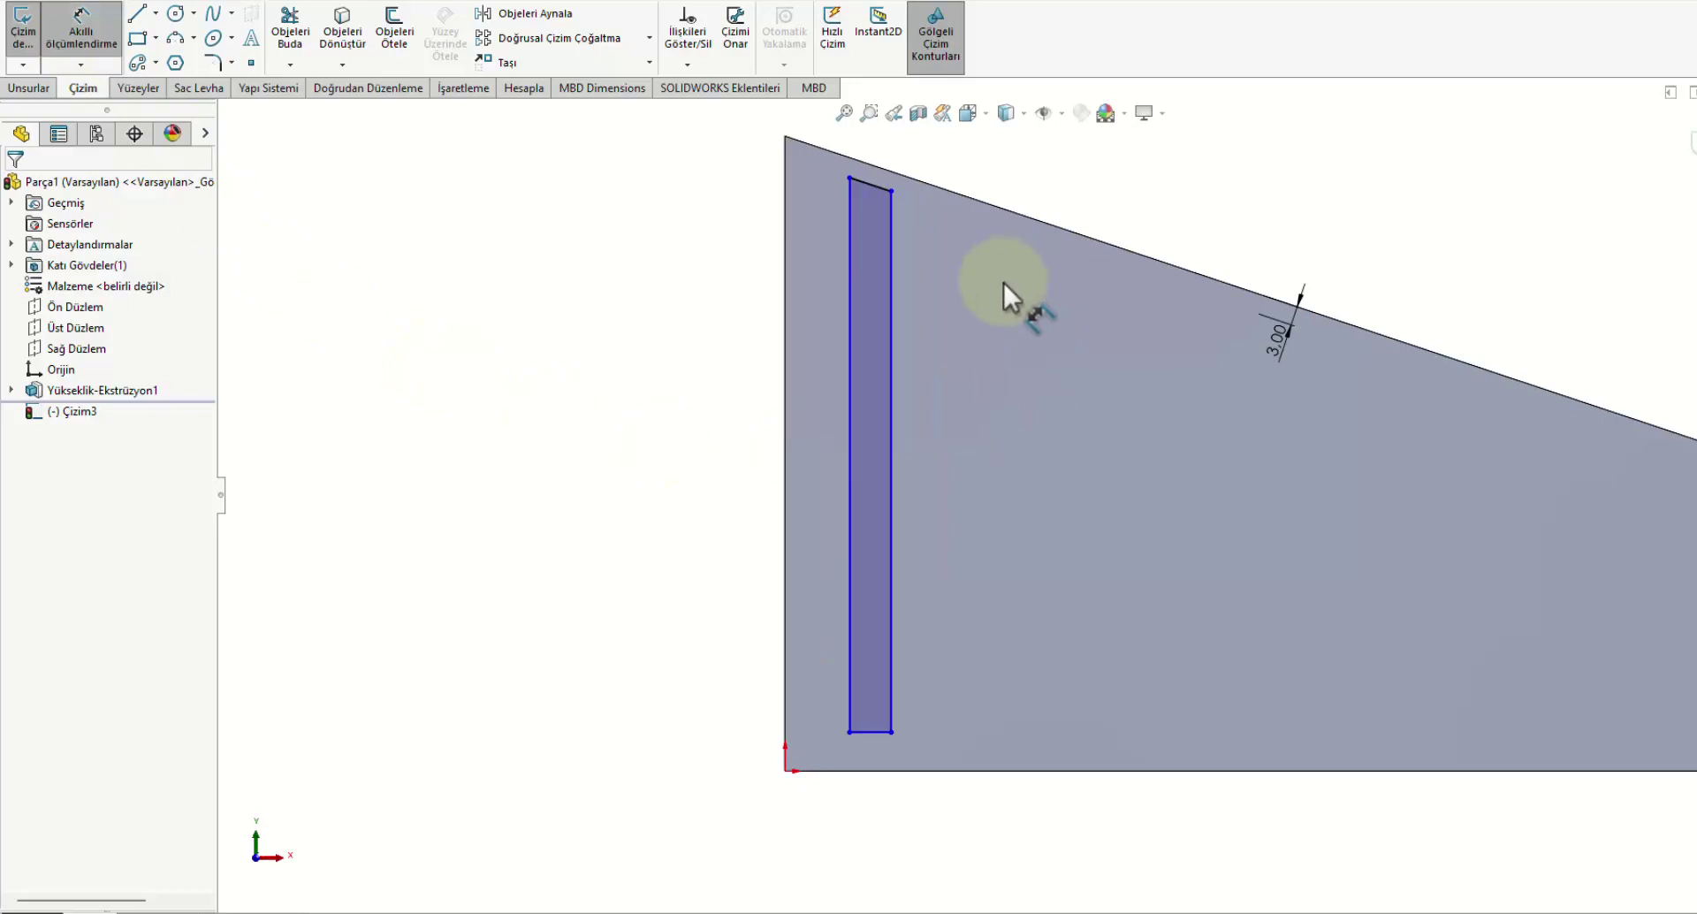
left_click(878, 729)
left_click(872, 821)
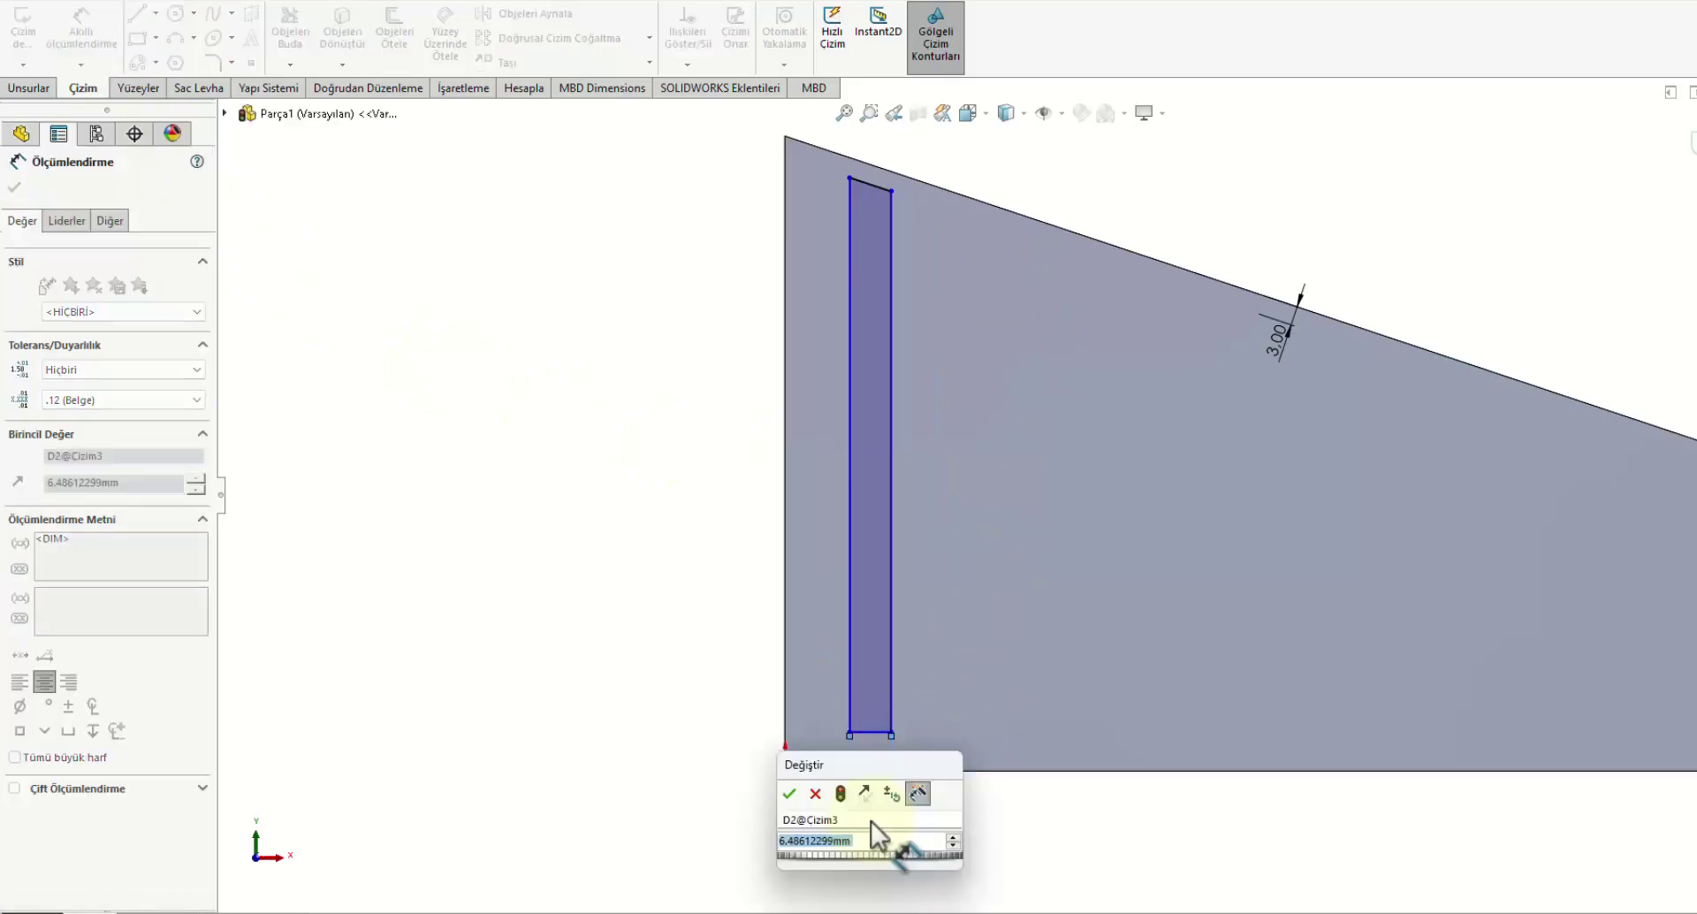
type("6")
key("Return")
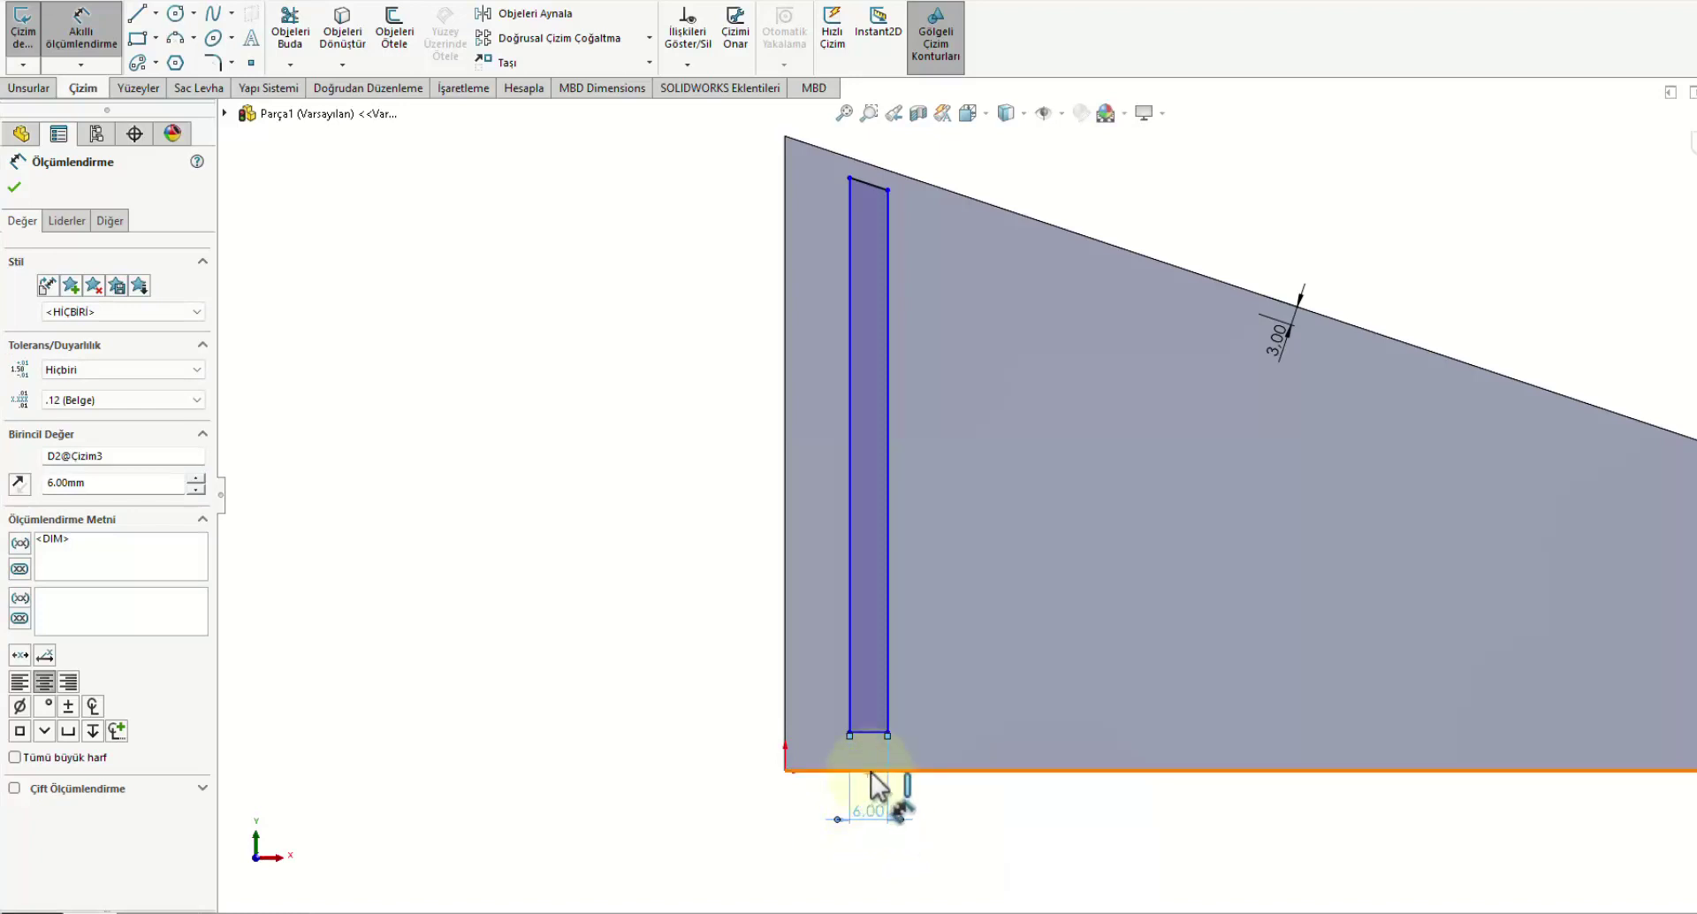
Step: Place the slot bottom 6 mm above the plate edge and its left side 5 mm from the origin
left_click(879, 734)
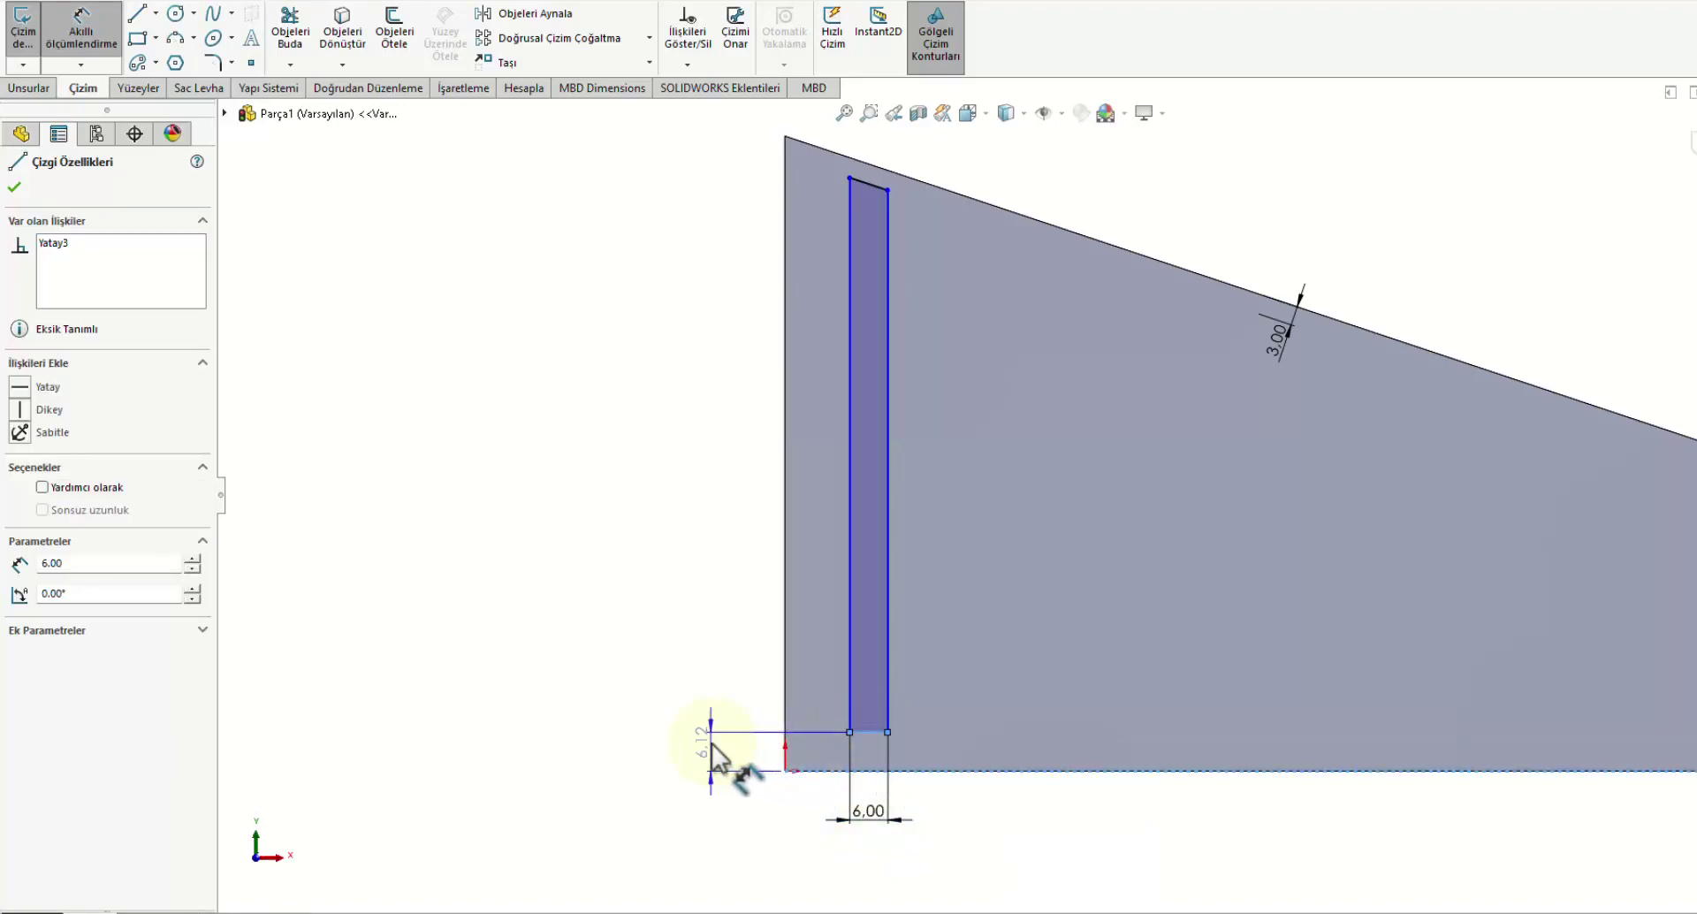
left_click(712, 745)
type("6")
key("Return")
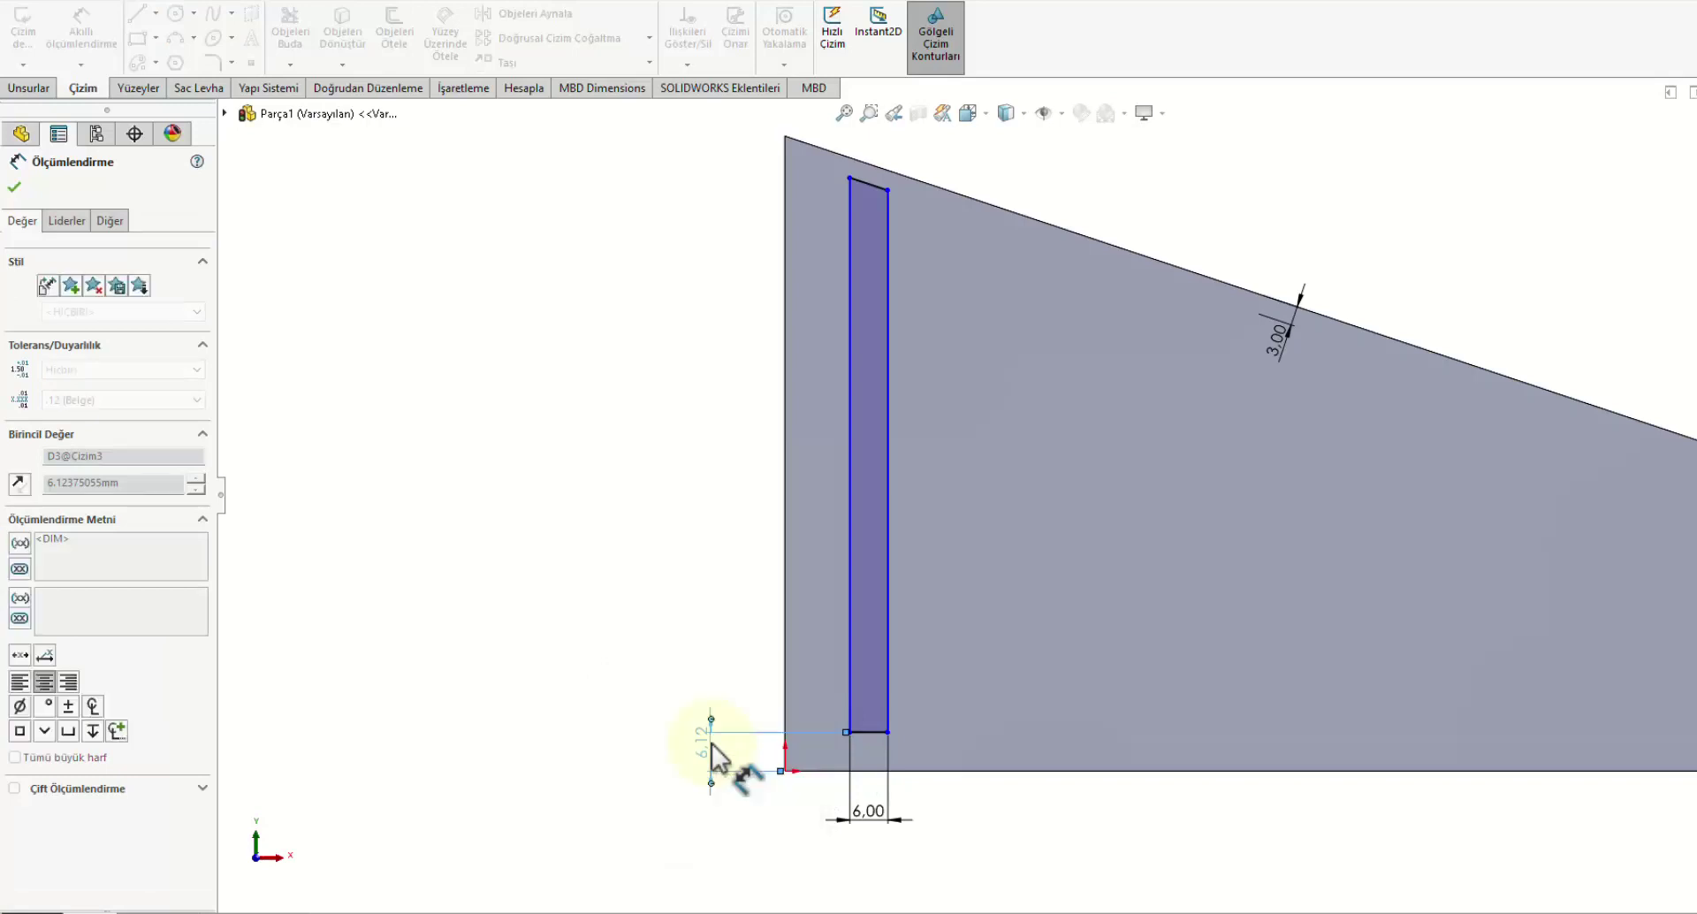
key("Escape")
scroll(814, 857, "down", 2)
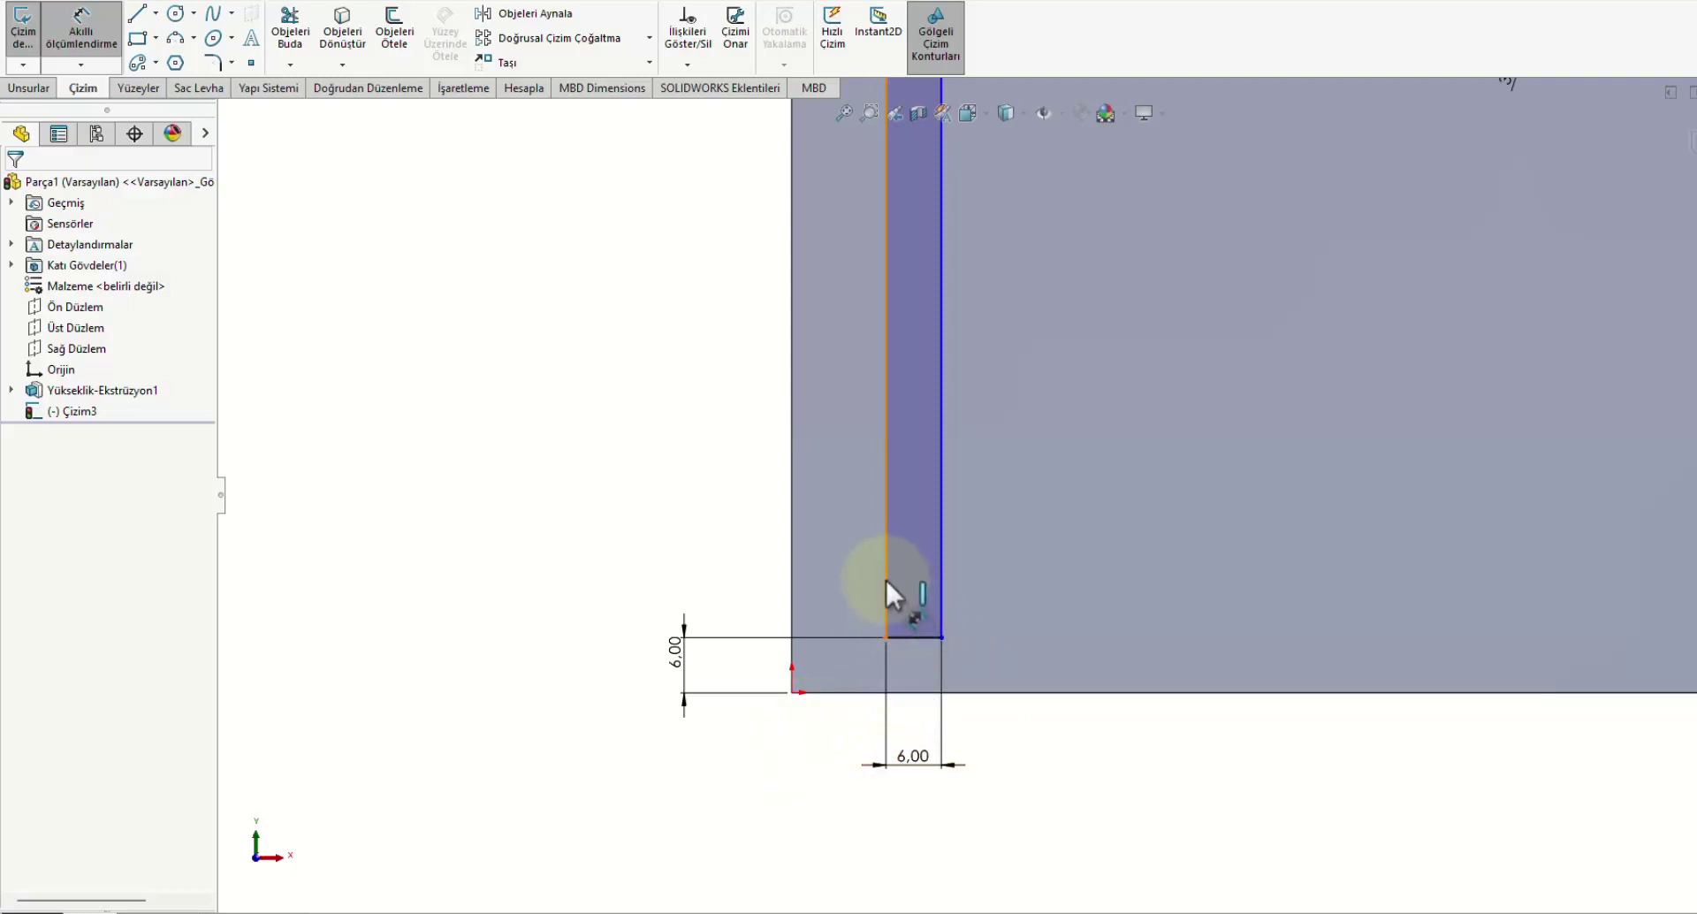
left_click_drag(884, 577, 792, 691)
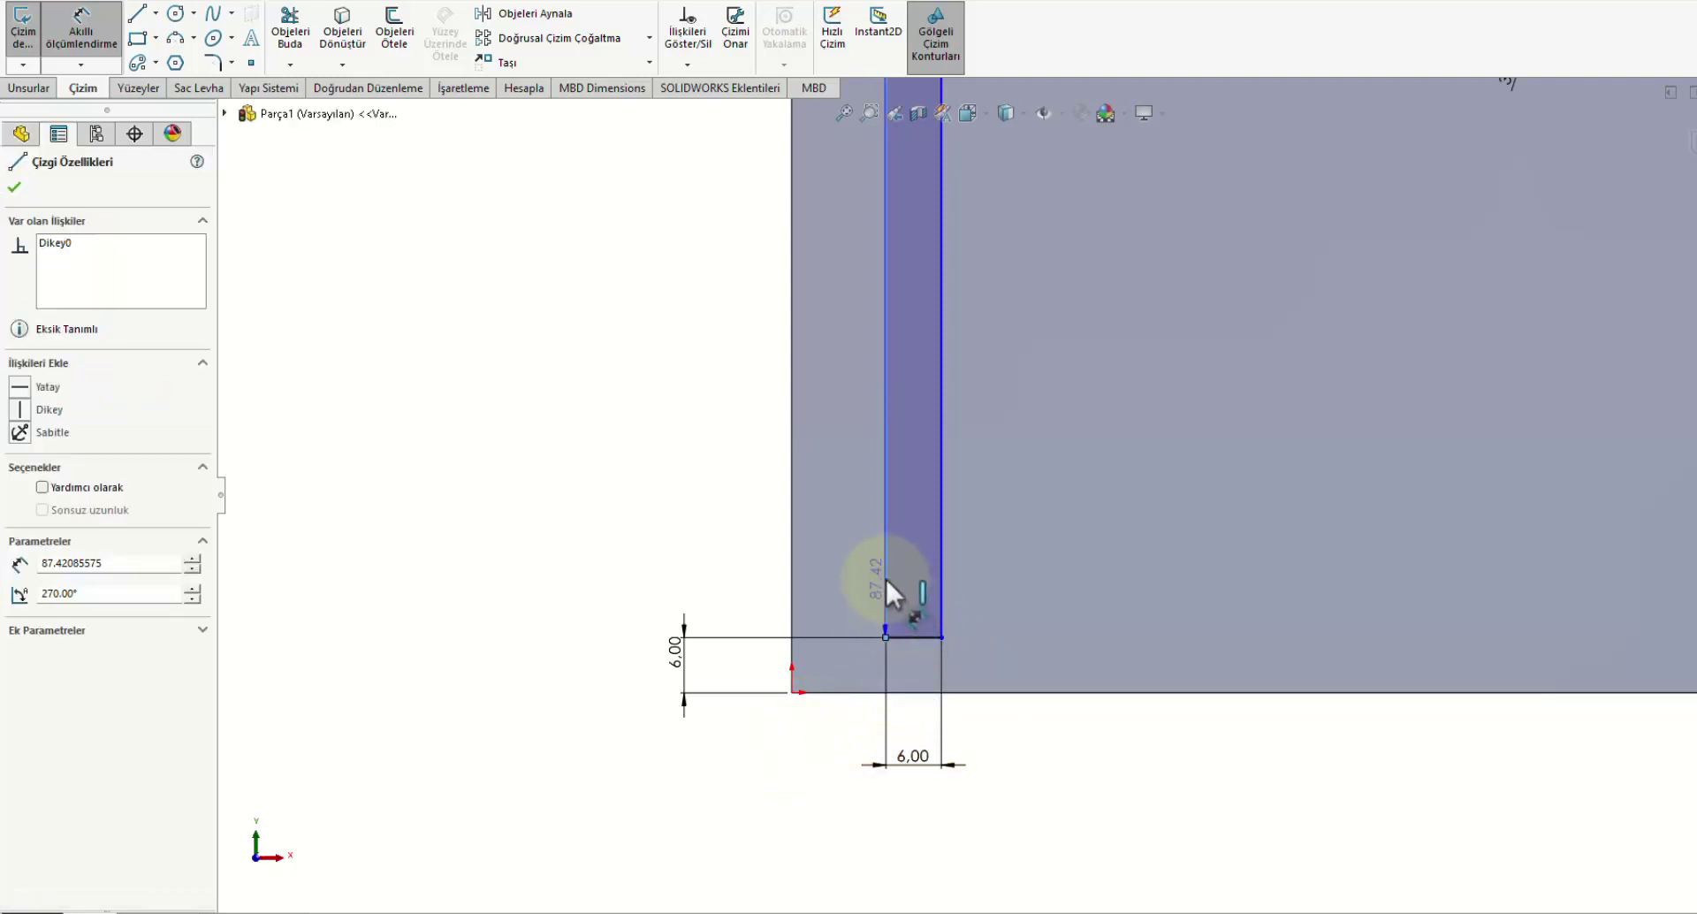
left_click(792, 691)
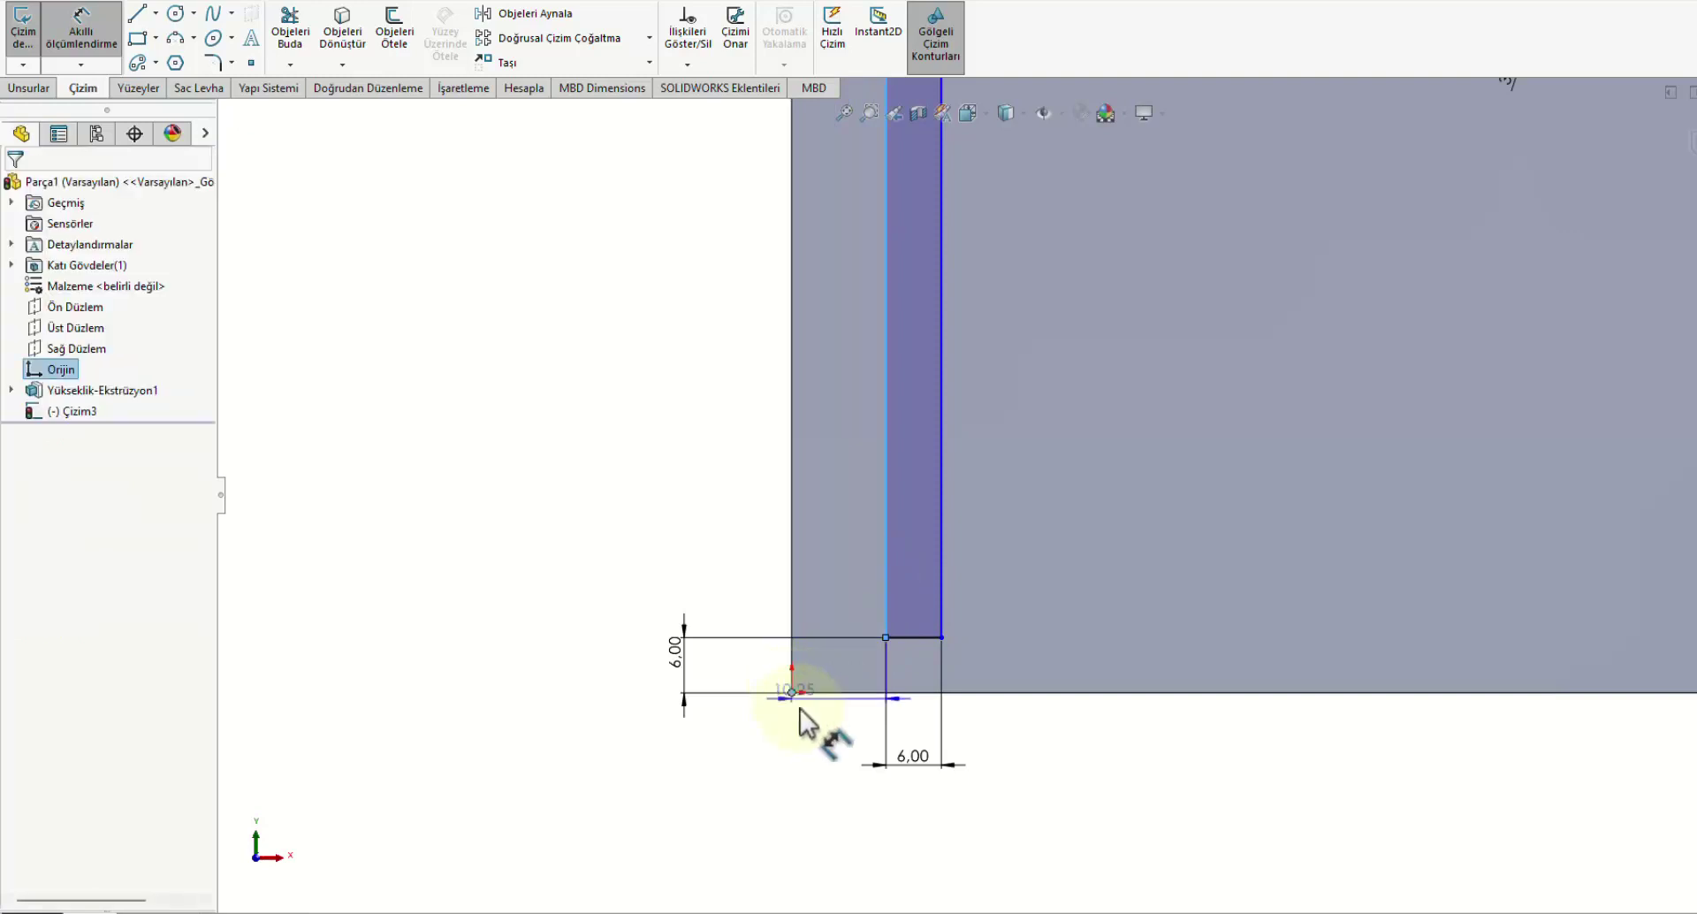
left_click(832, 757)
type("5")
key("Return")
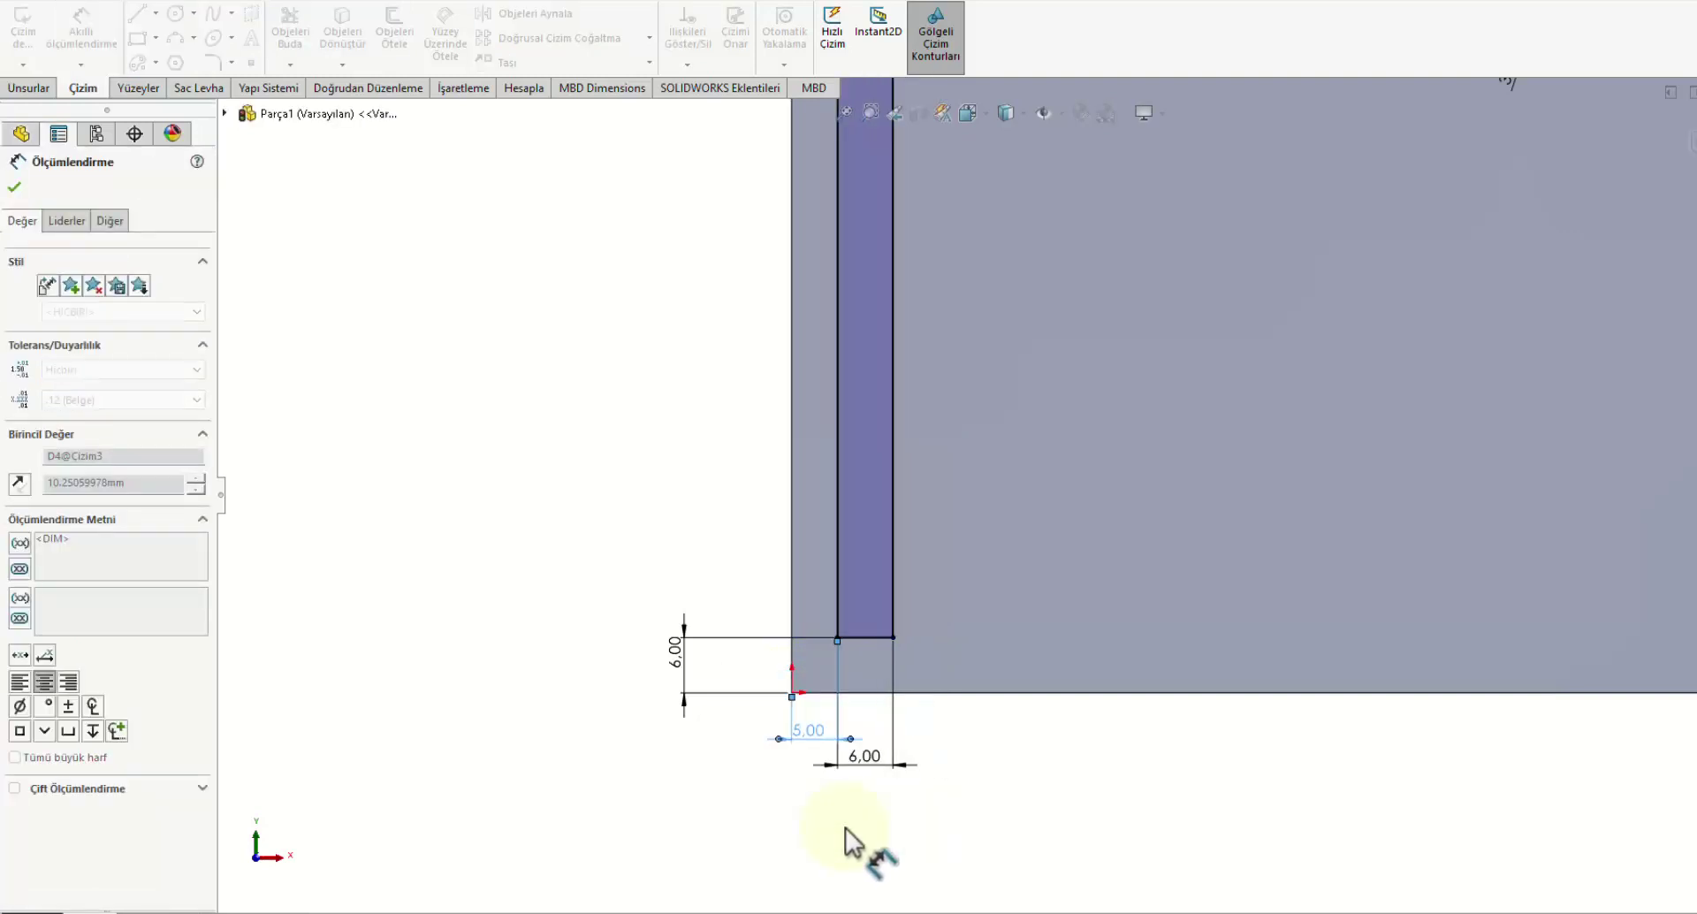
key("Escape")
Step: Move the 5,00 and 6,00 dimensions to tidier positions
right_click(491, 575)
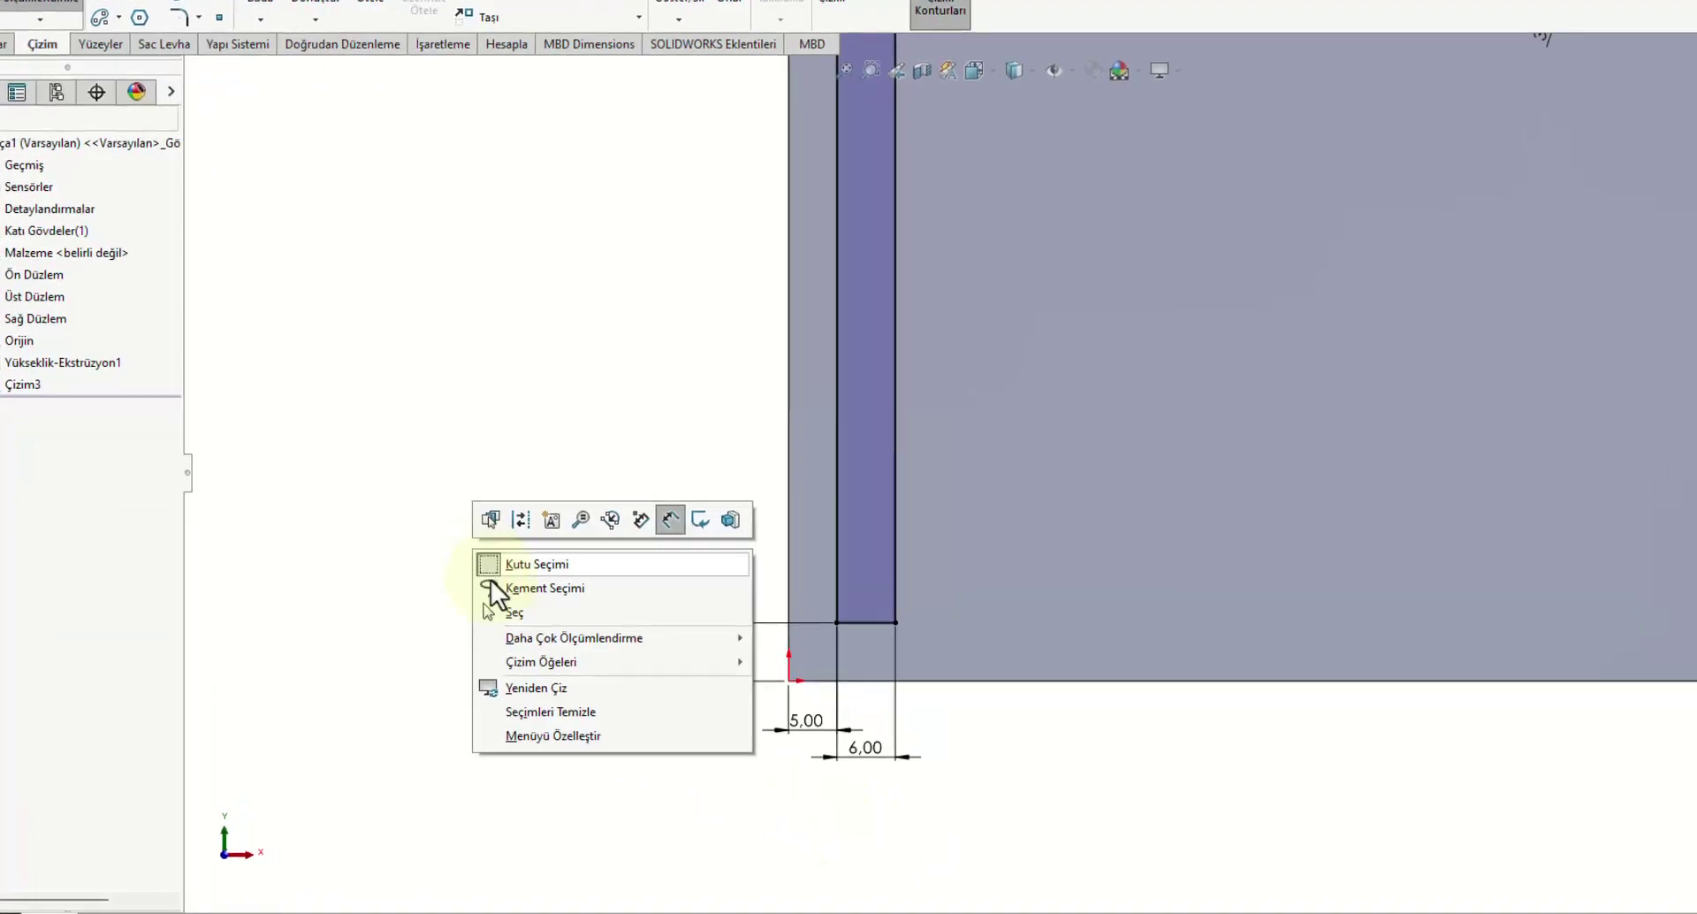
left_click(490, 580)
left_click_drag(765, 555, 765, 619)
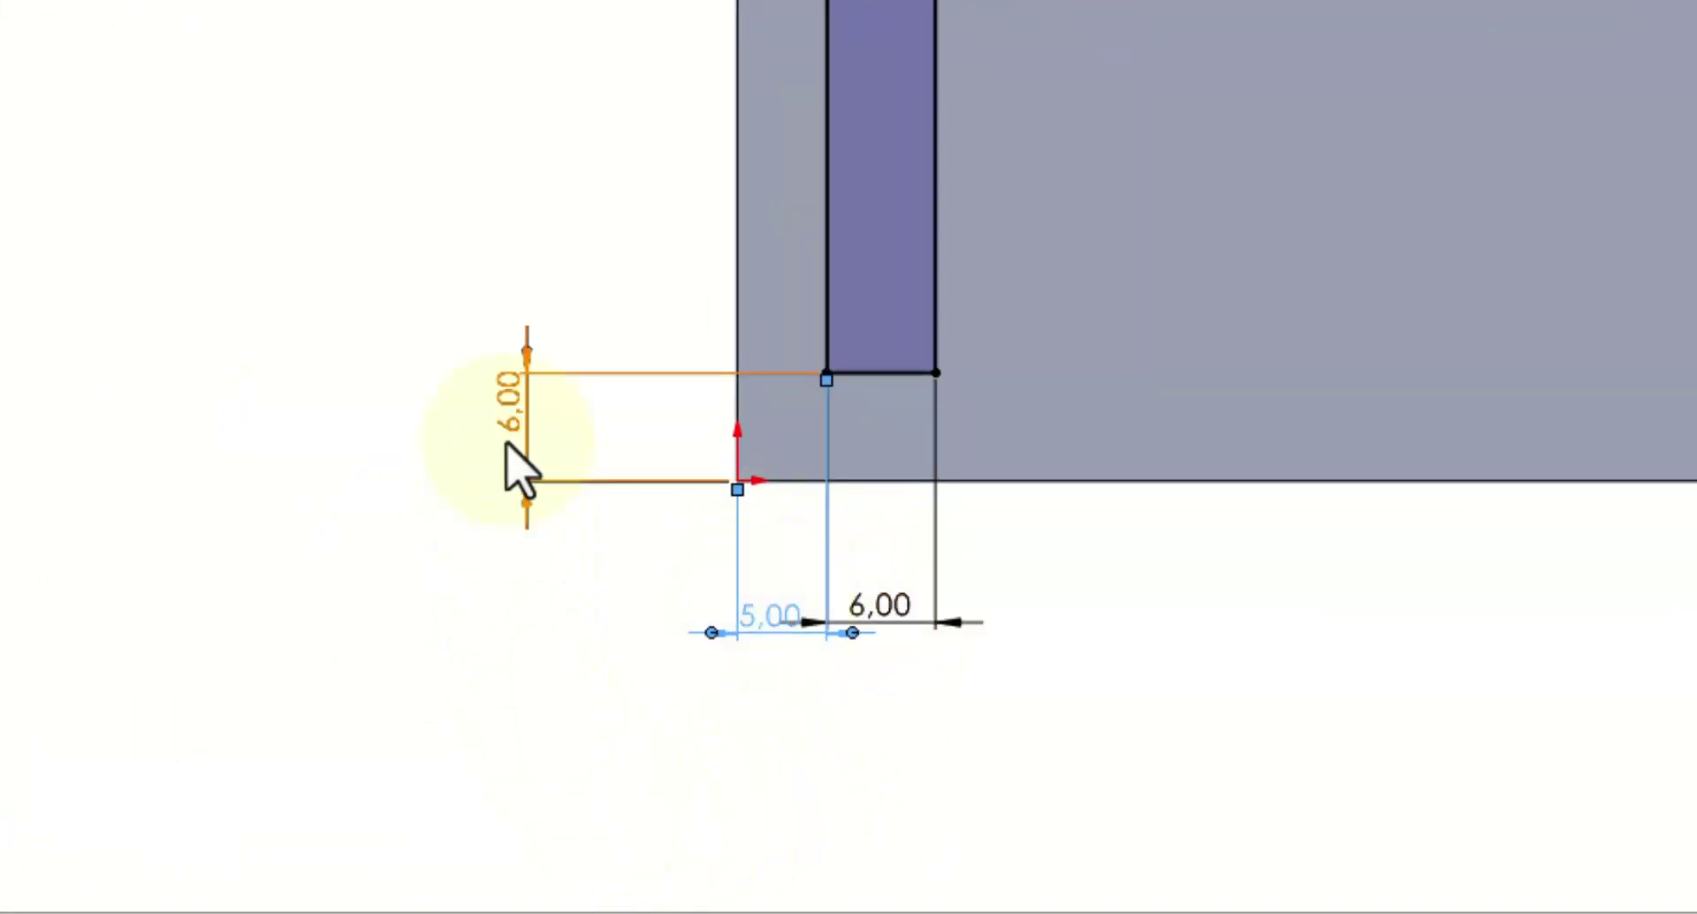
left_click_drag(522, 465, 579, 495)
left_click(586, 734)
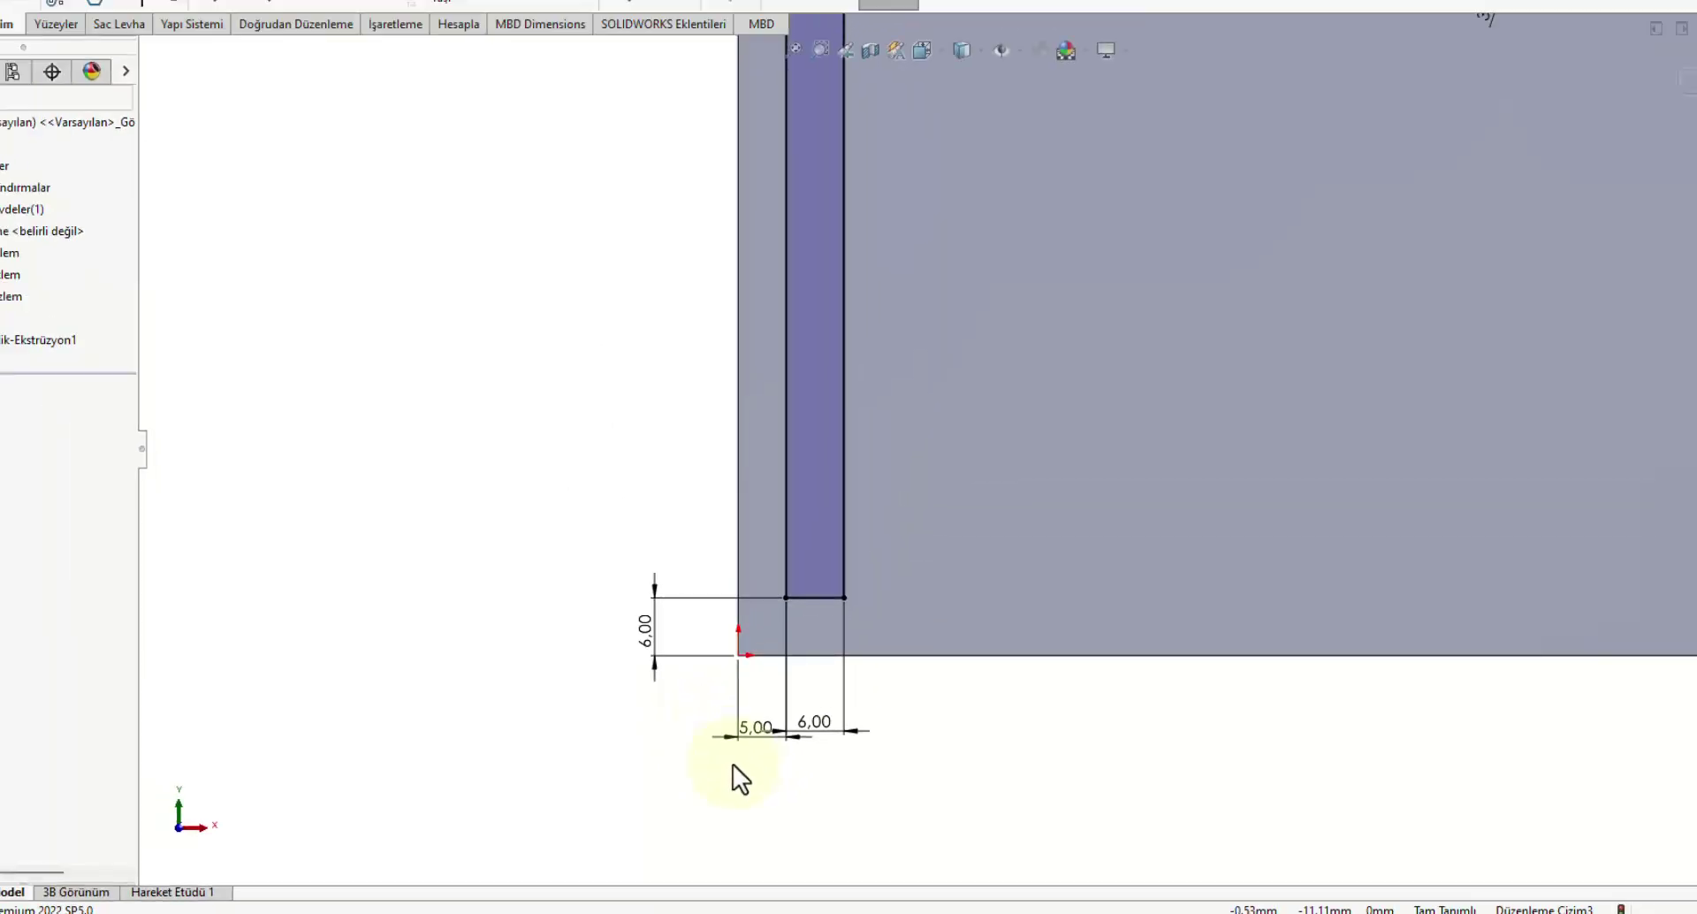
Step: Cut the slot profile into the plate with a 5 mm blind Extruded Cut
scroll(938, 480, "up", 3)
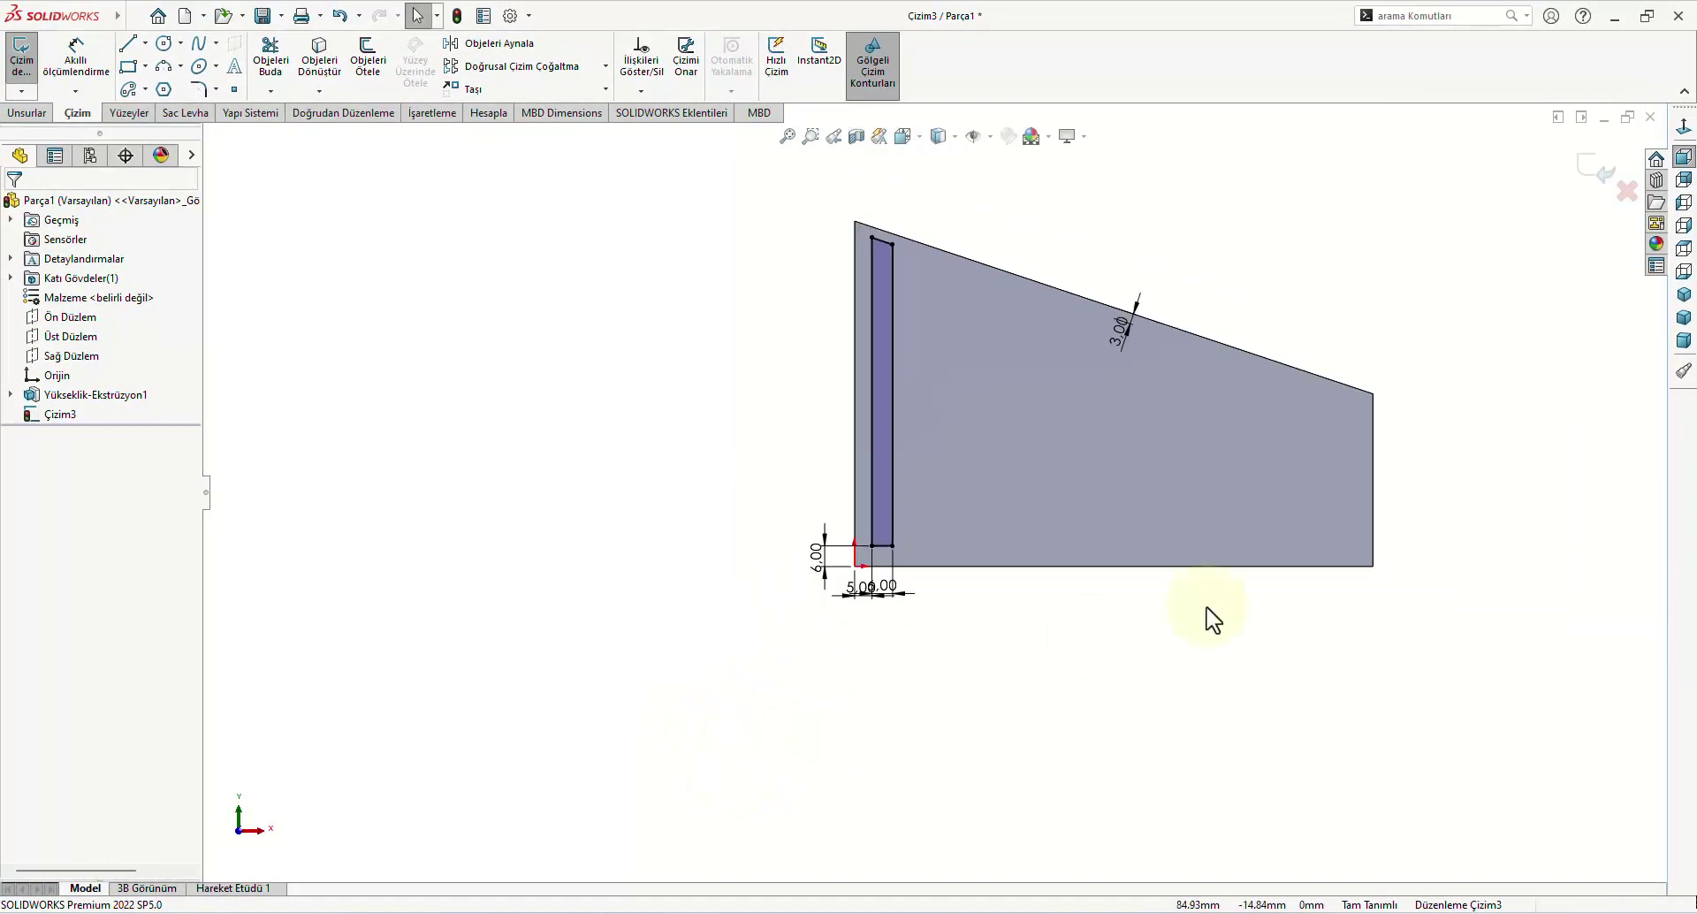
scroll(1340, 357, "down", 1)
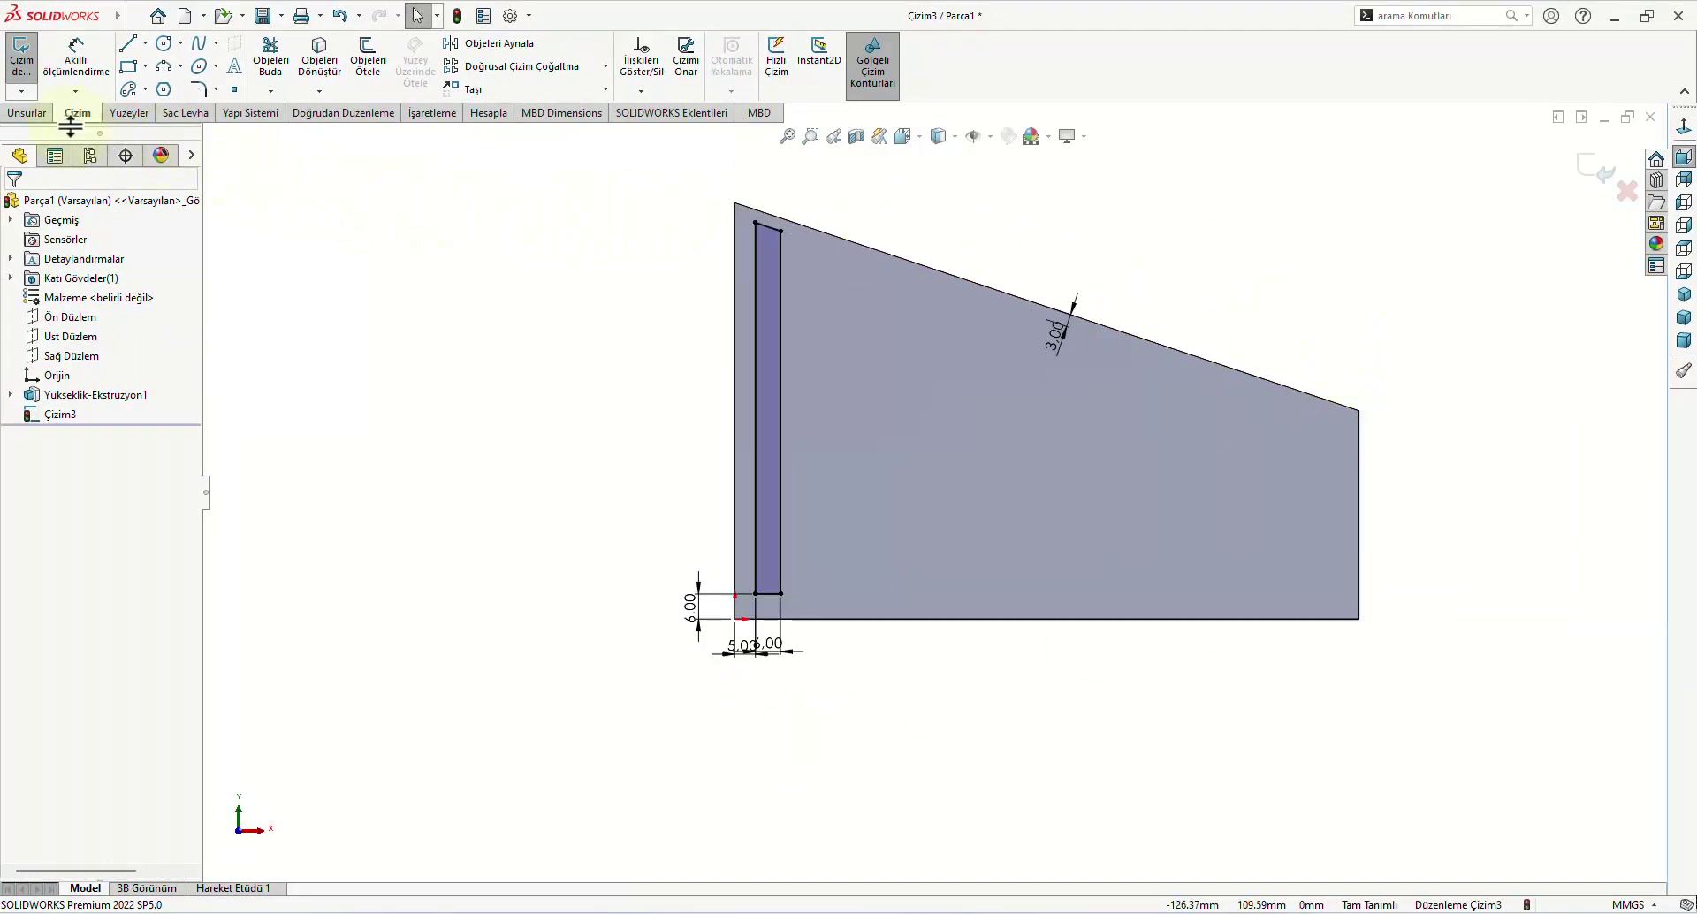
left_click(27, 113)
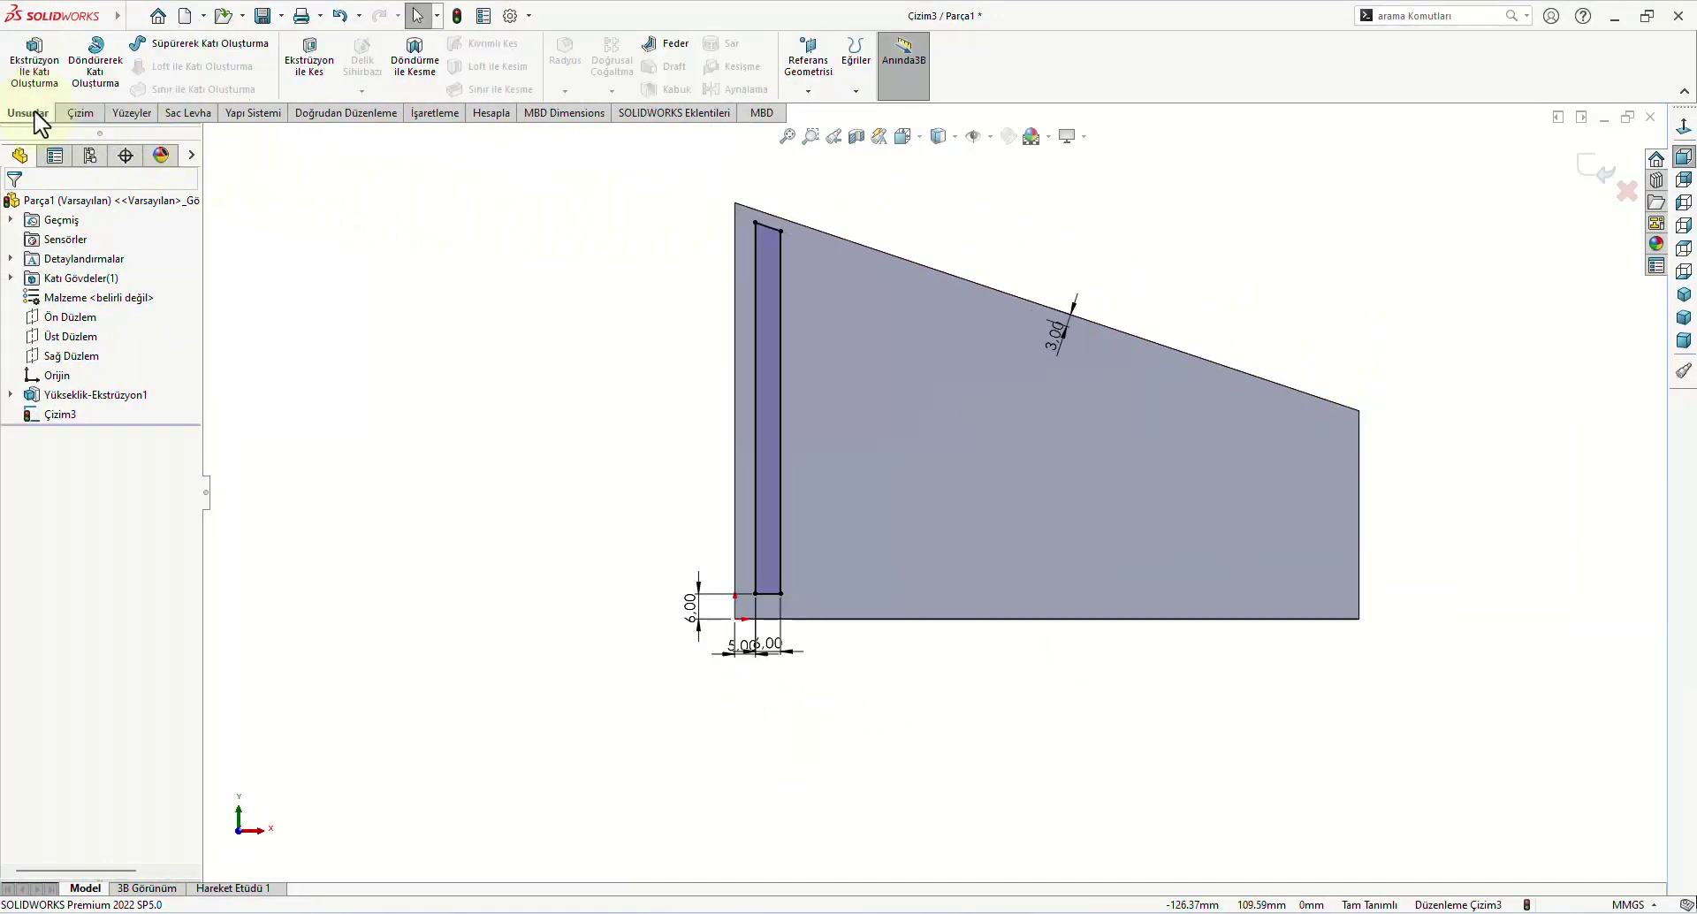
left_click(312, 55)
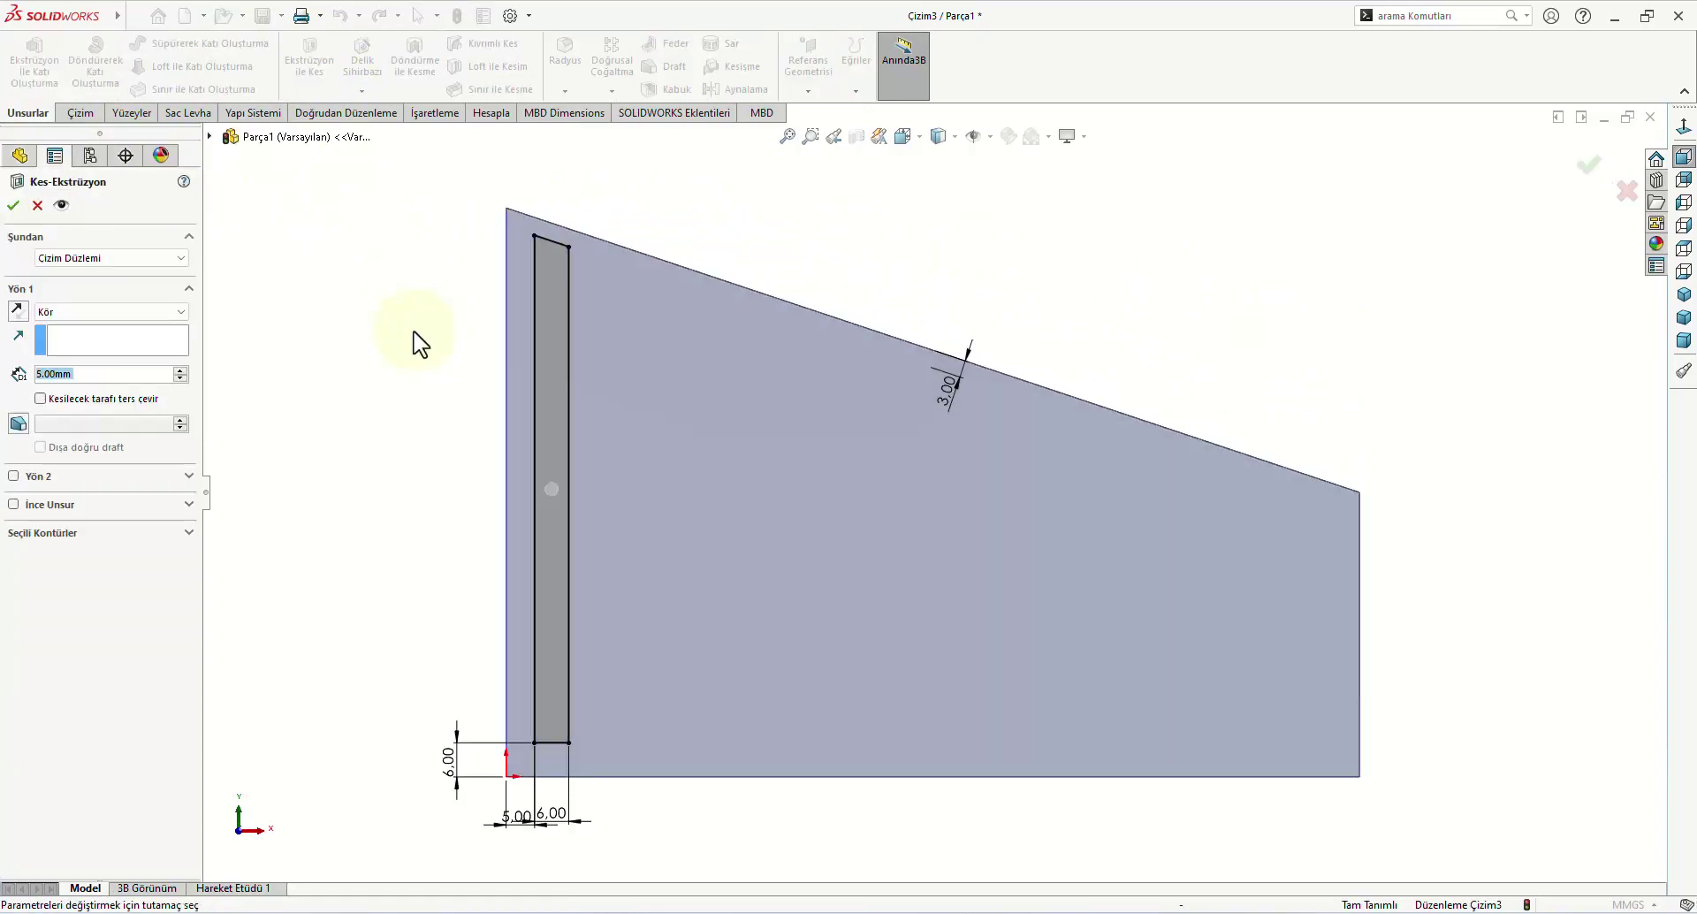
left_click(14, 205)
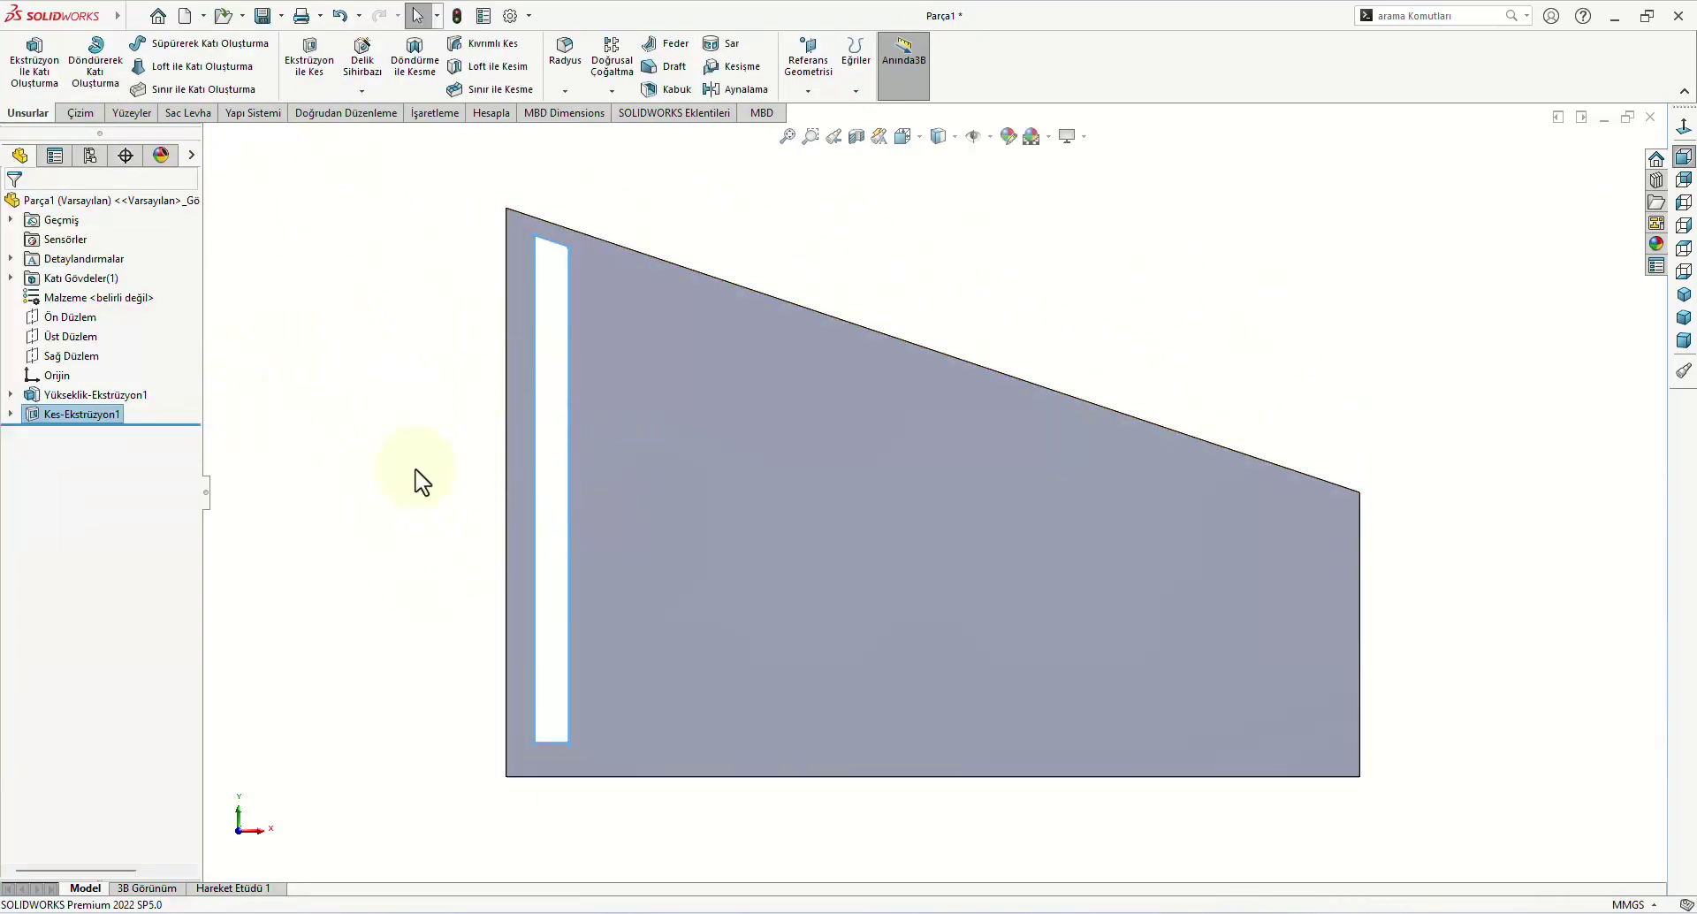
scroll(920, 504, "up", 3)
left_click(457, 442)
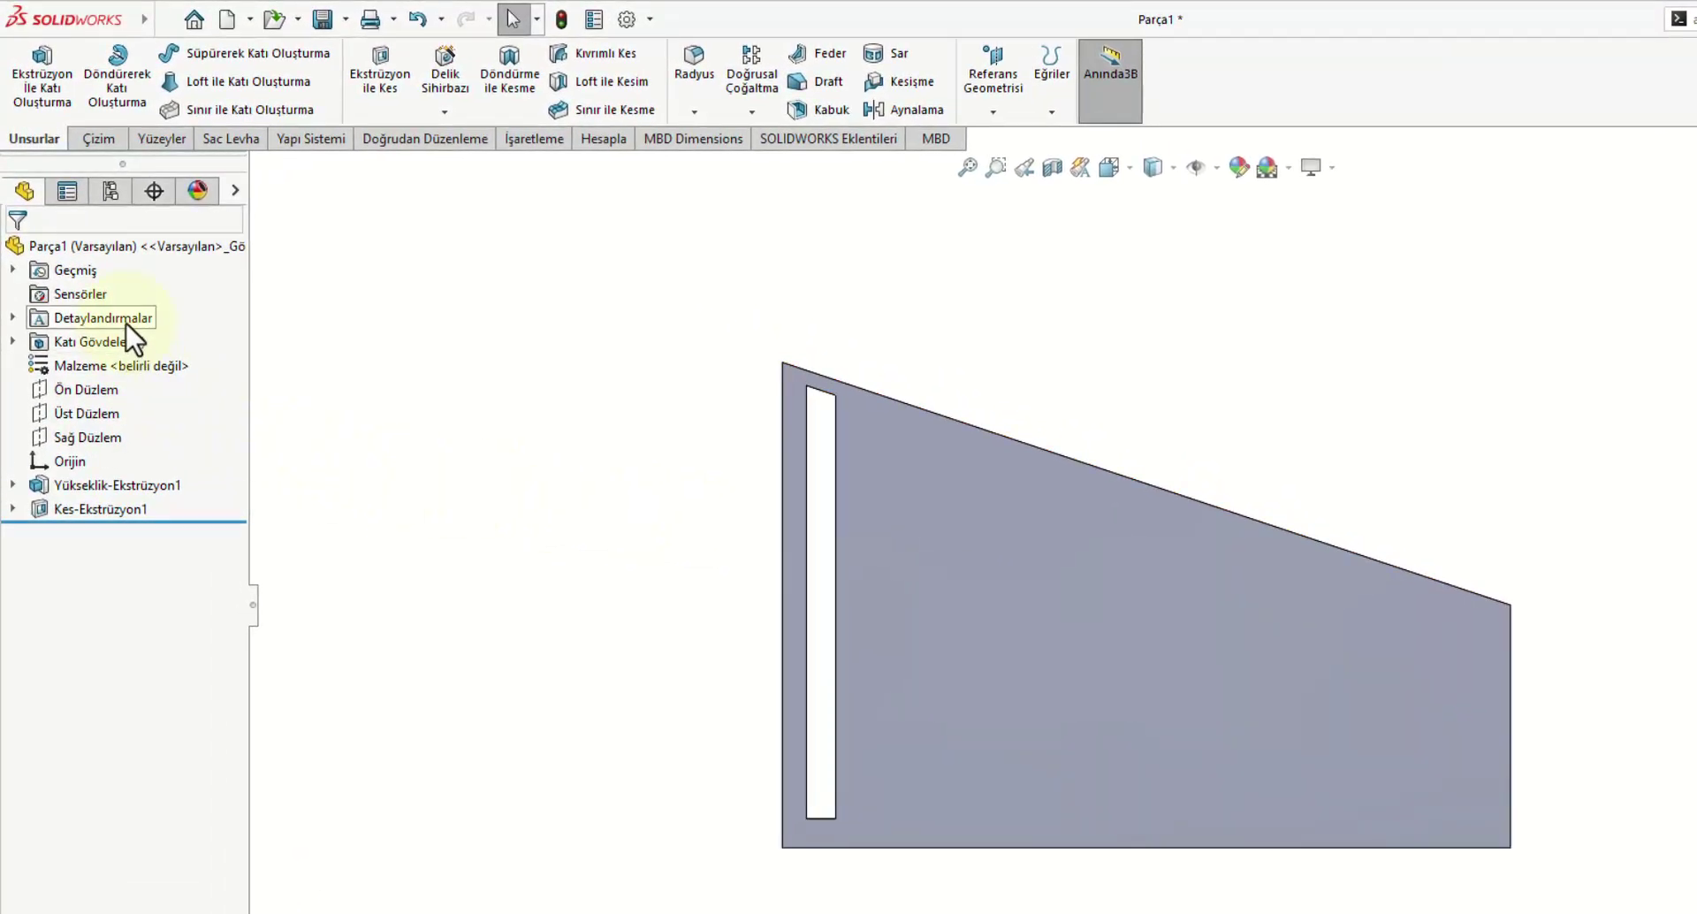
right_click(126, 325)
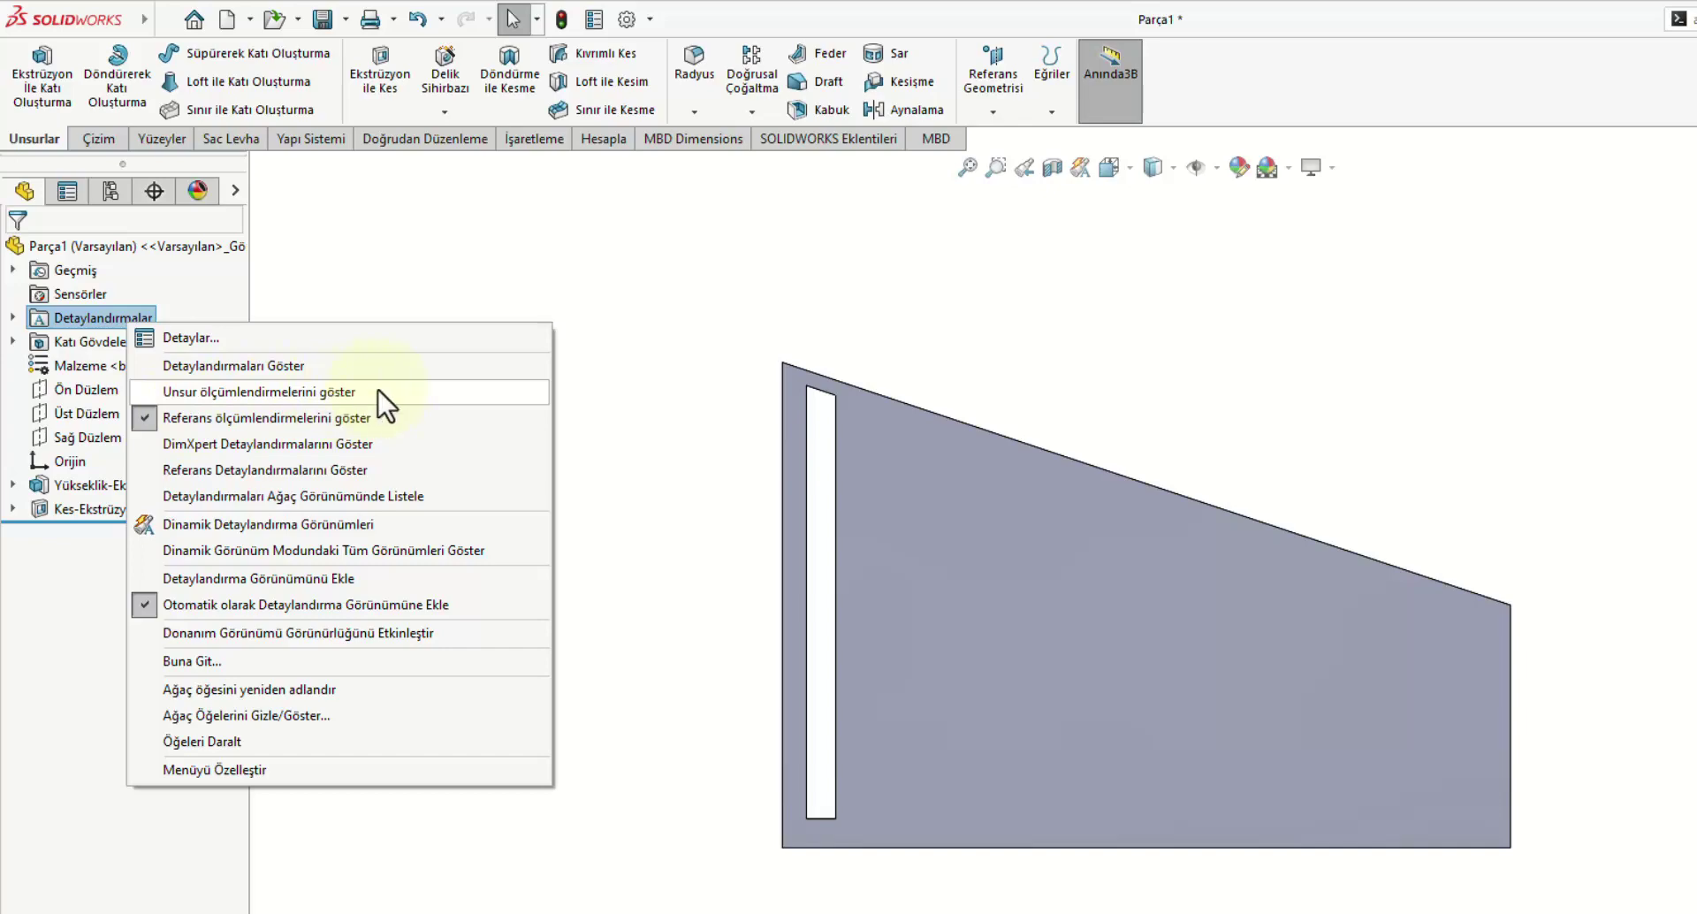
left_click(327, 393)
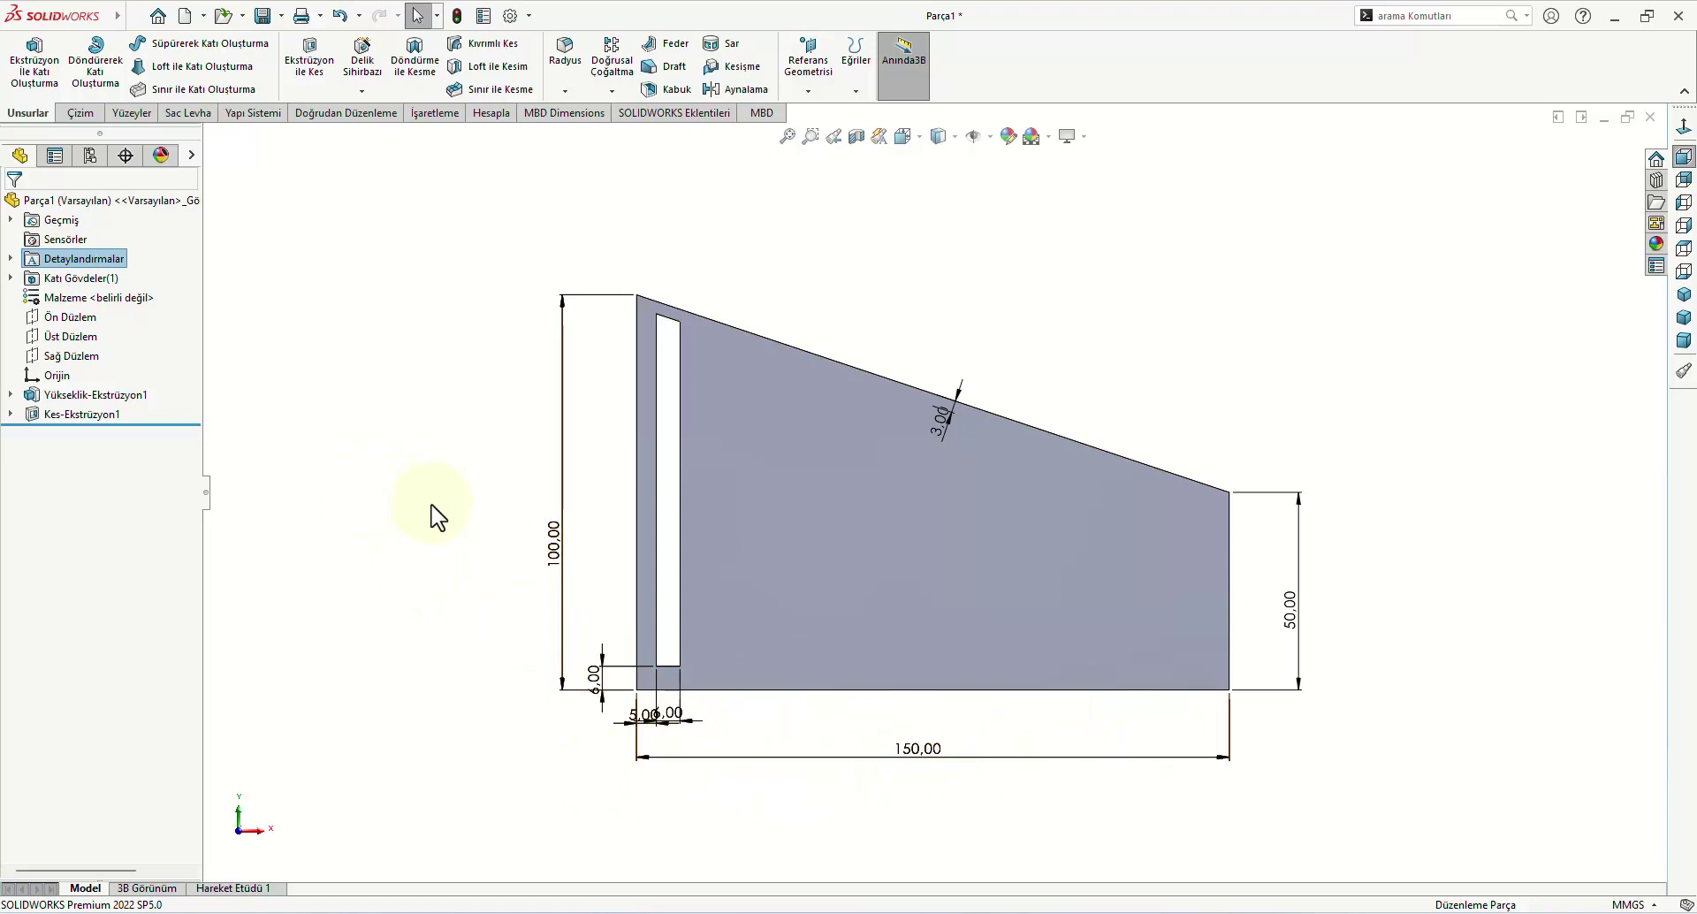
Step: Pattern Kes-Ekstrüzyon1 along the plate's bottom edge at 10 mm spacing with 10 instances
left_click(626, 56)
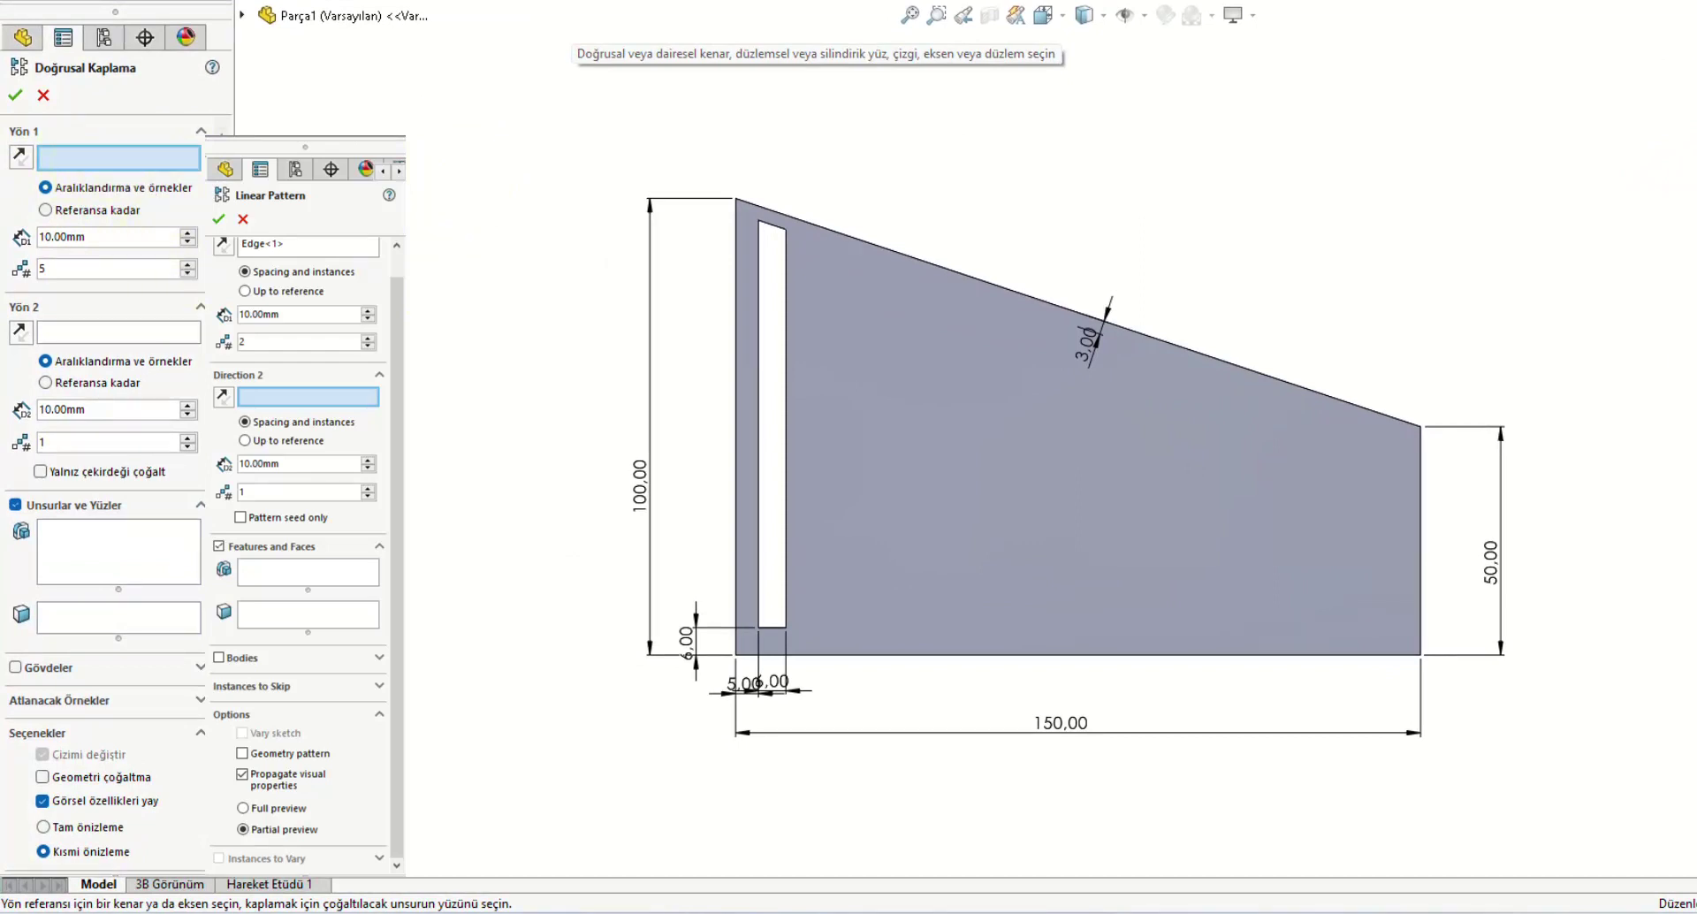
left_click(129, 161)
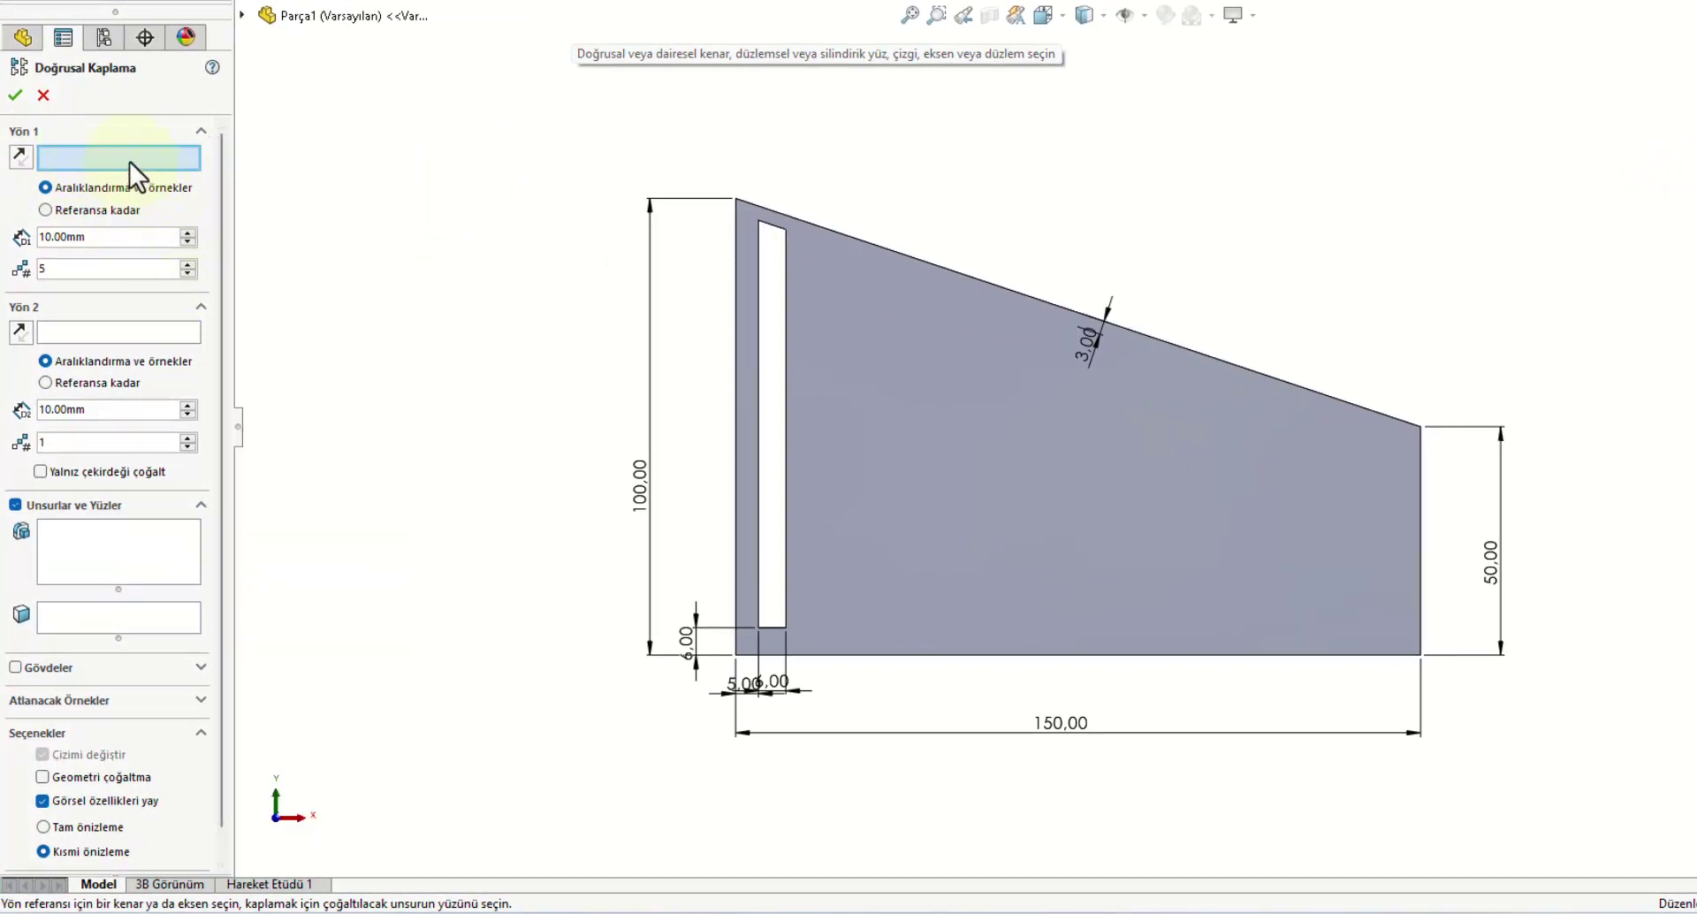
left_click(990, 655)
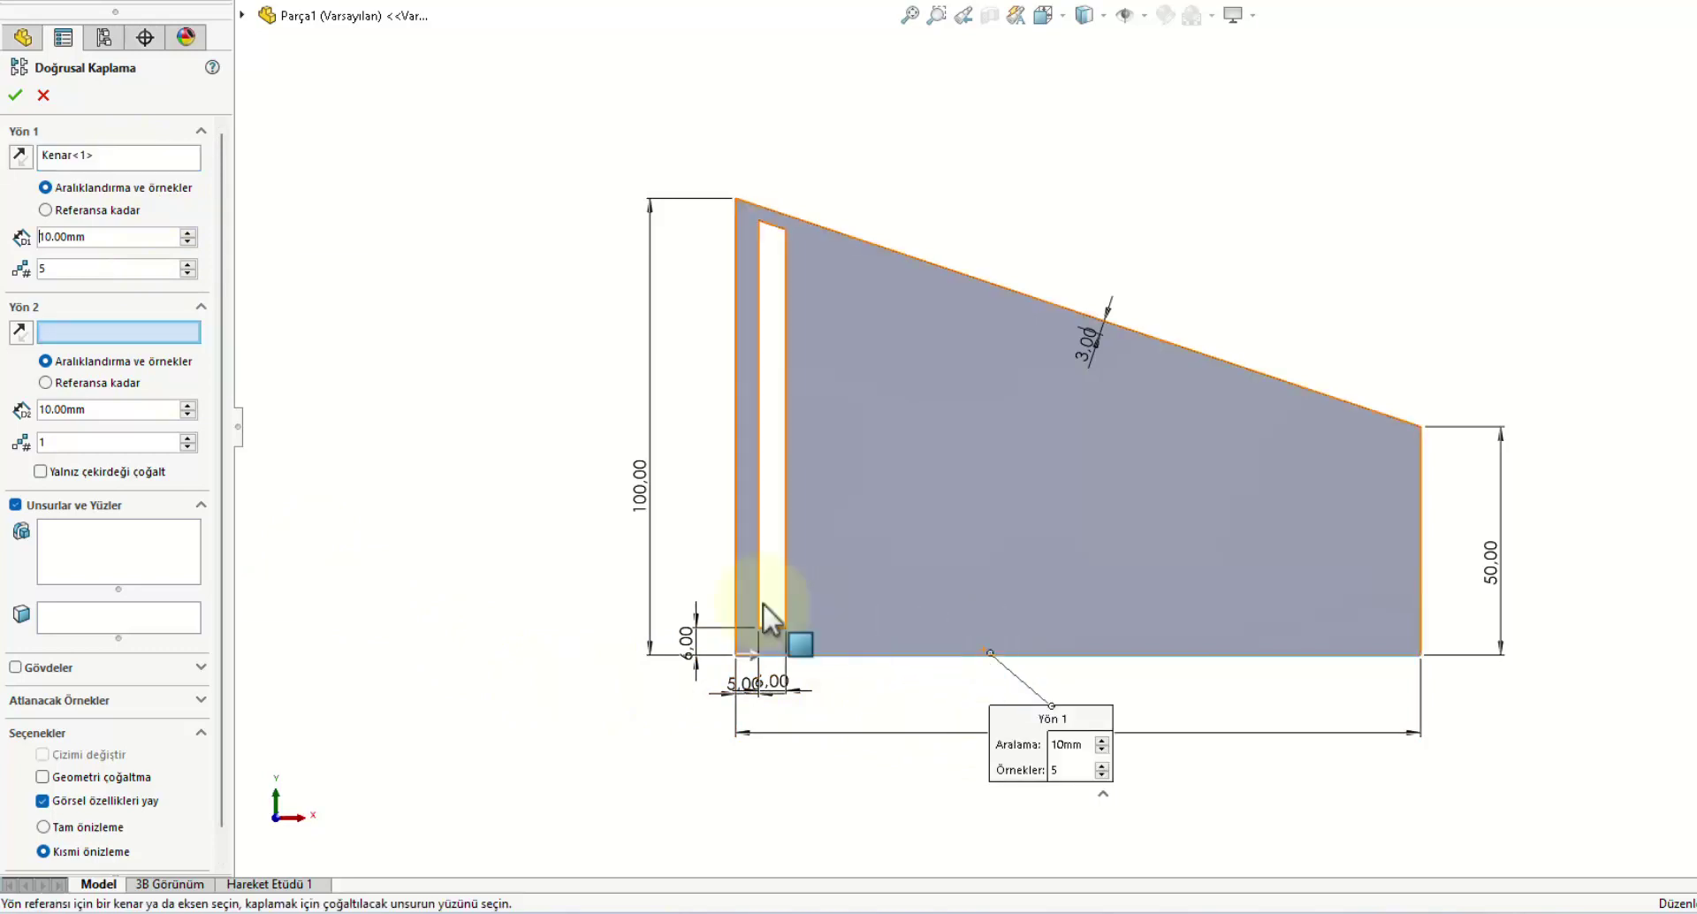
left_click(141, 550)
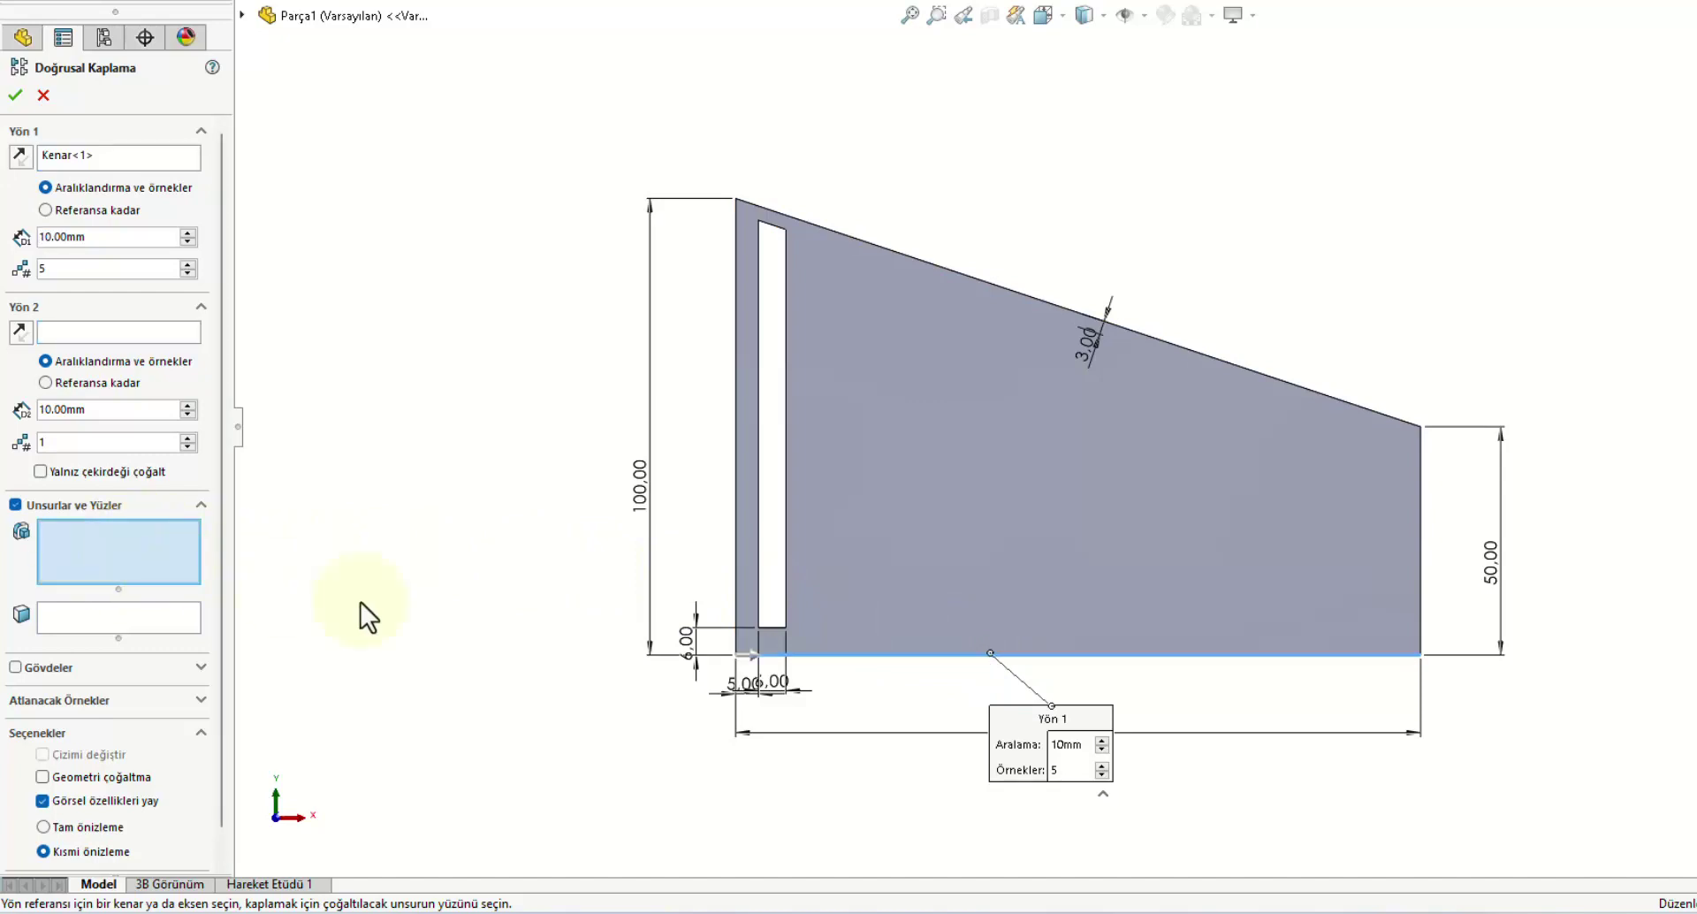
left_click(242, 20)
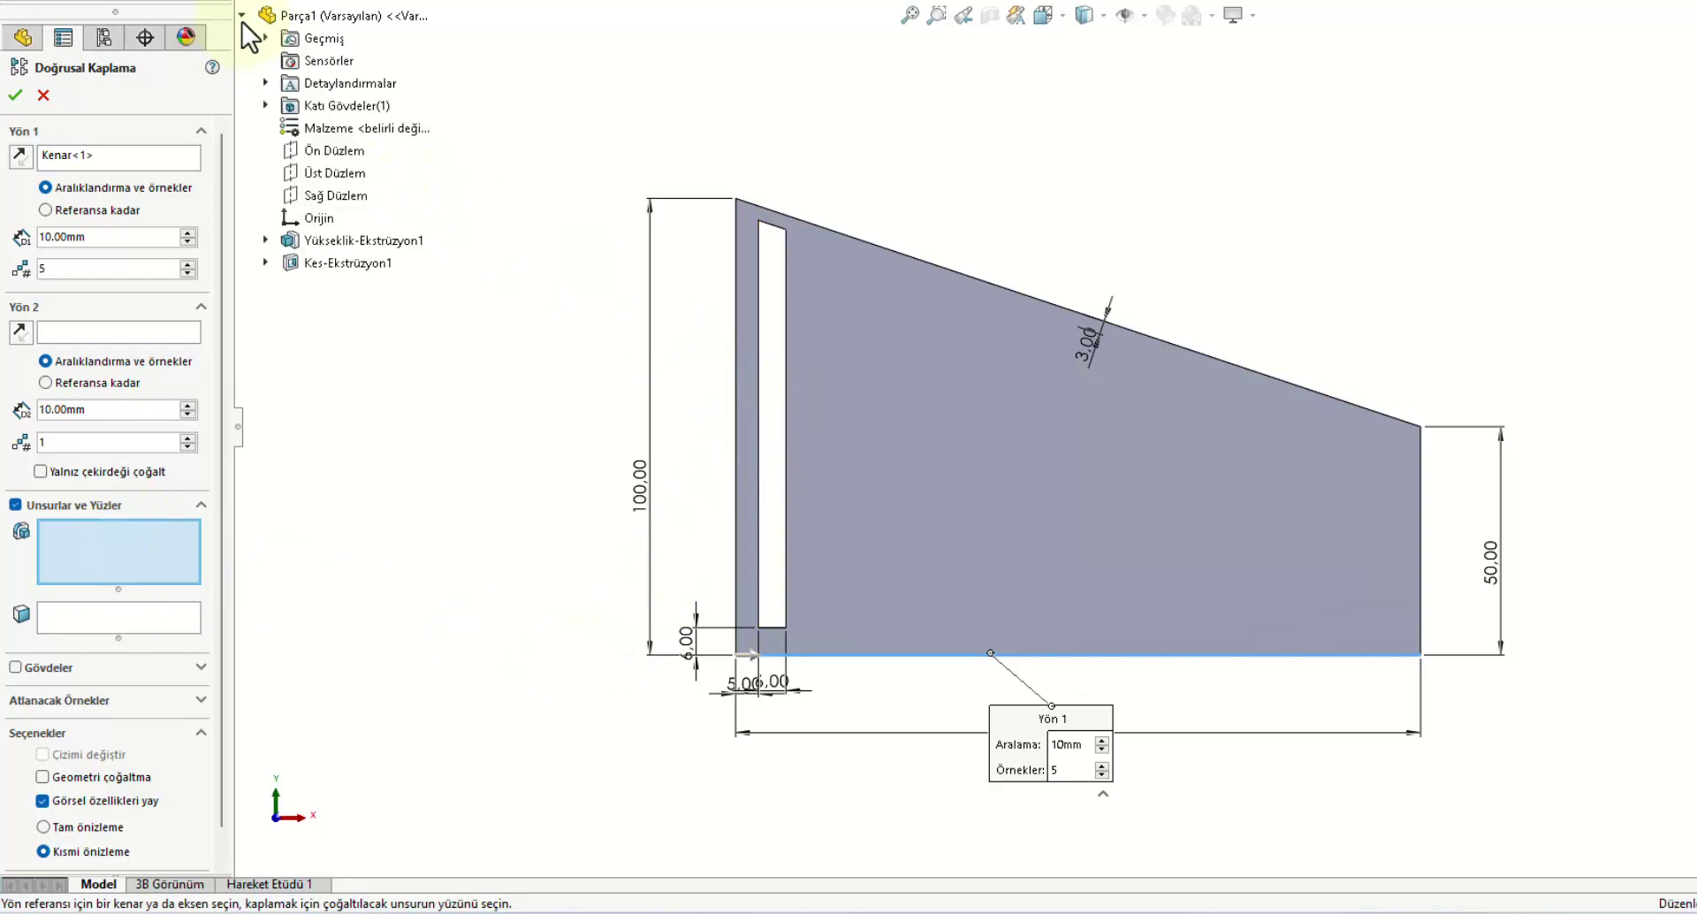
left_click(310, 269)
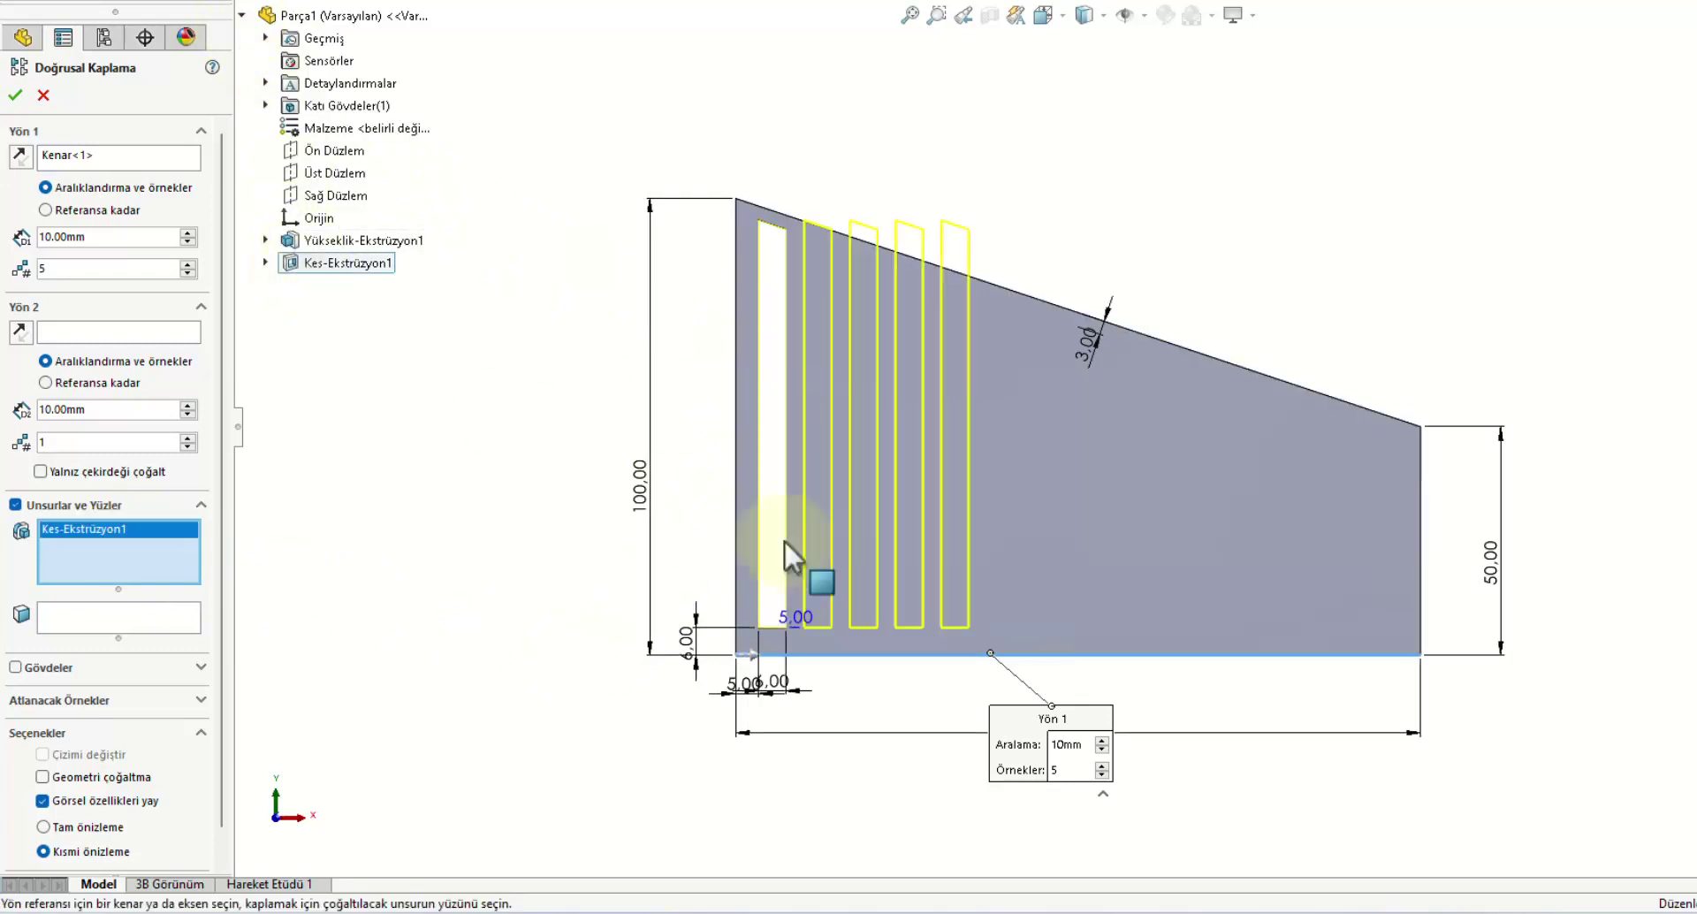
double_click(107, 234)
key("Tab")
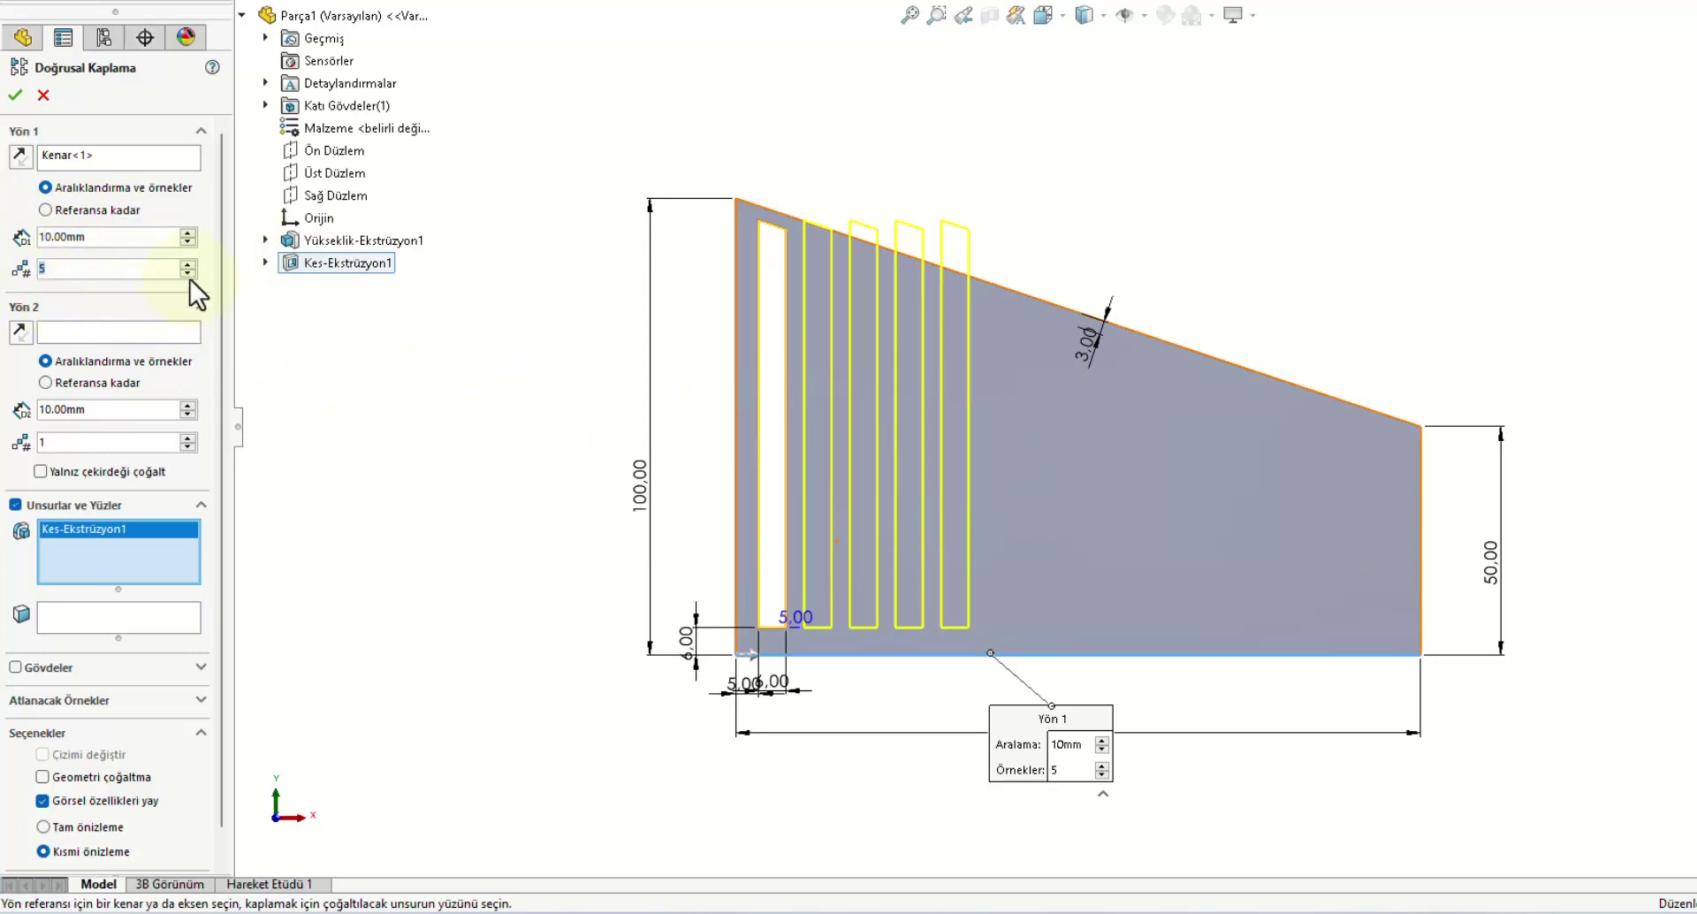
left_click(188, 264)
left_click(189, 264)
left_click(188, 263)
left_click(189, 263)
left_click(188, 264)
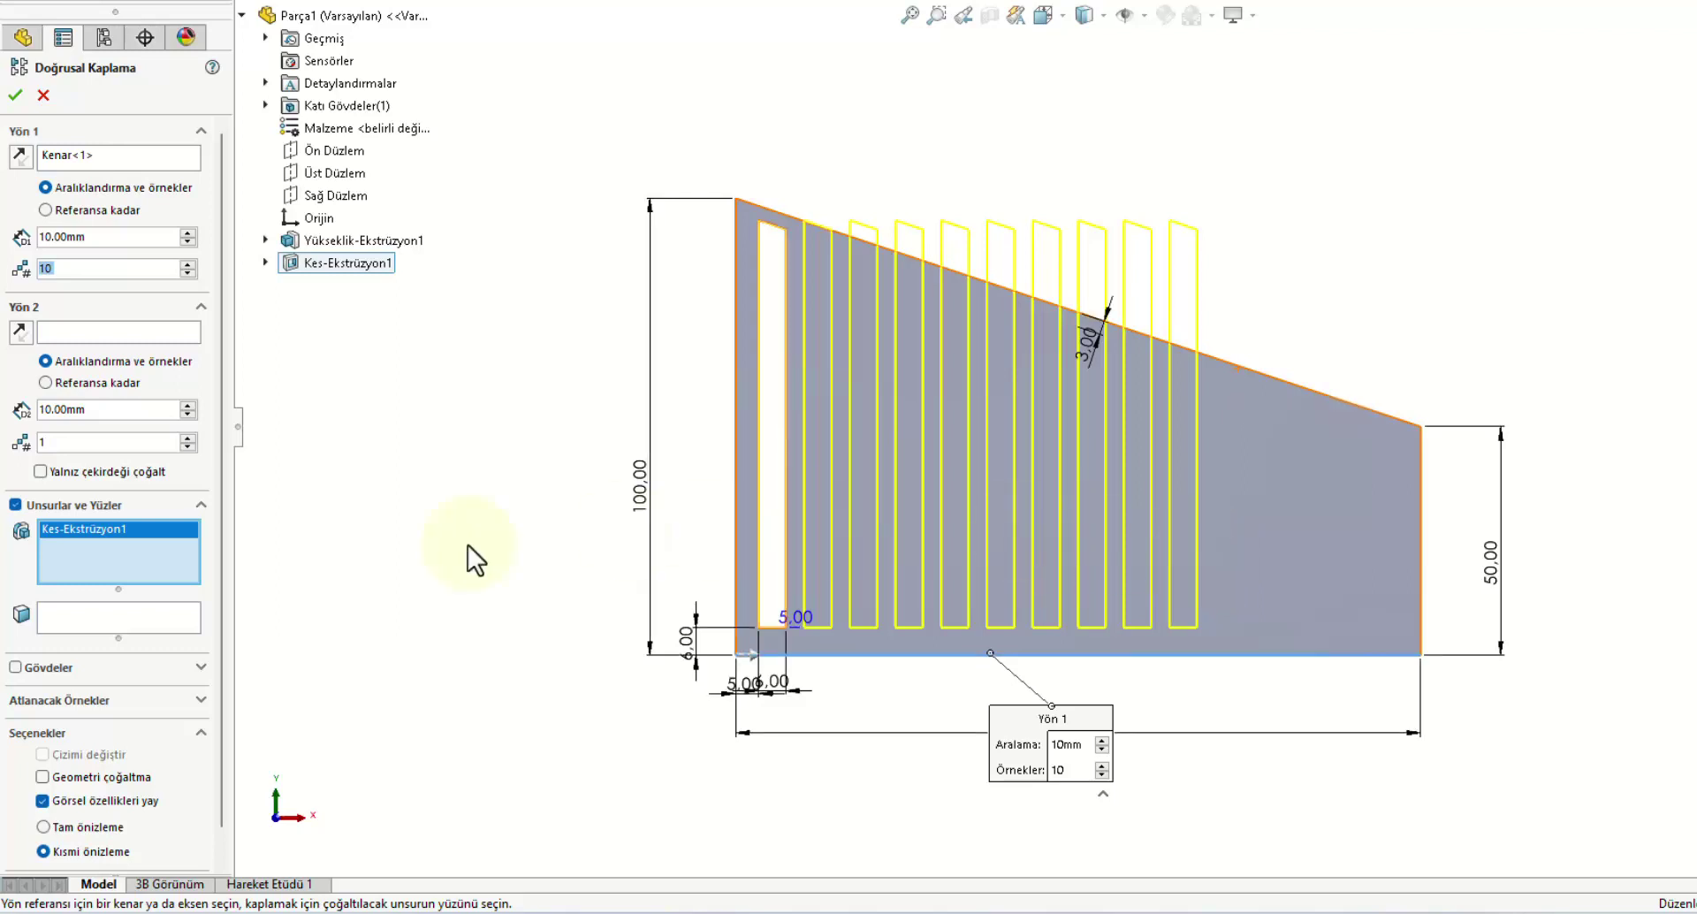
scroll(220, 638, "down", 1)
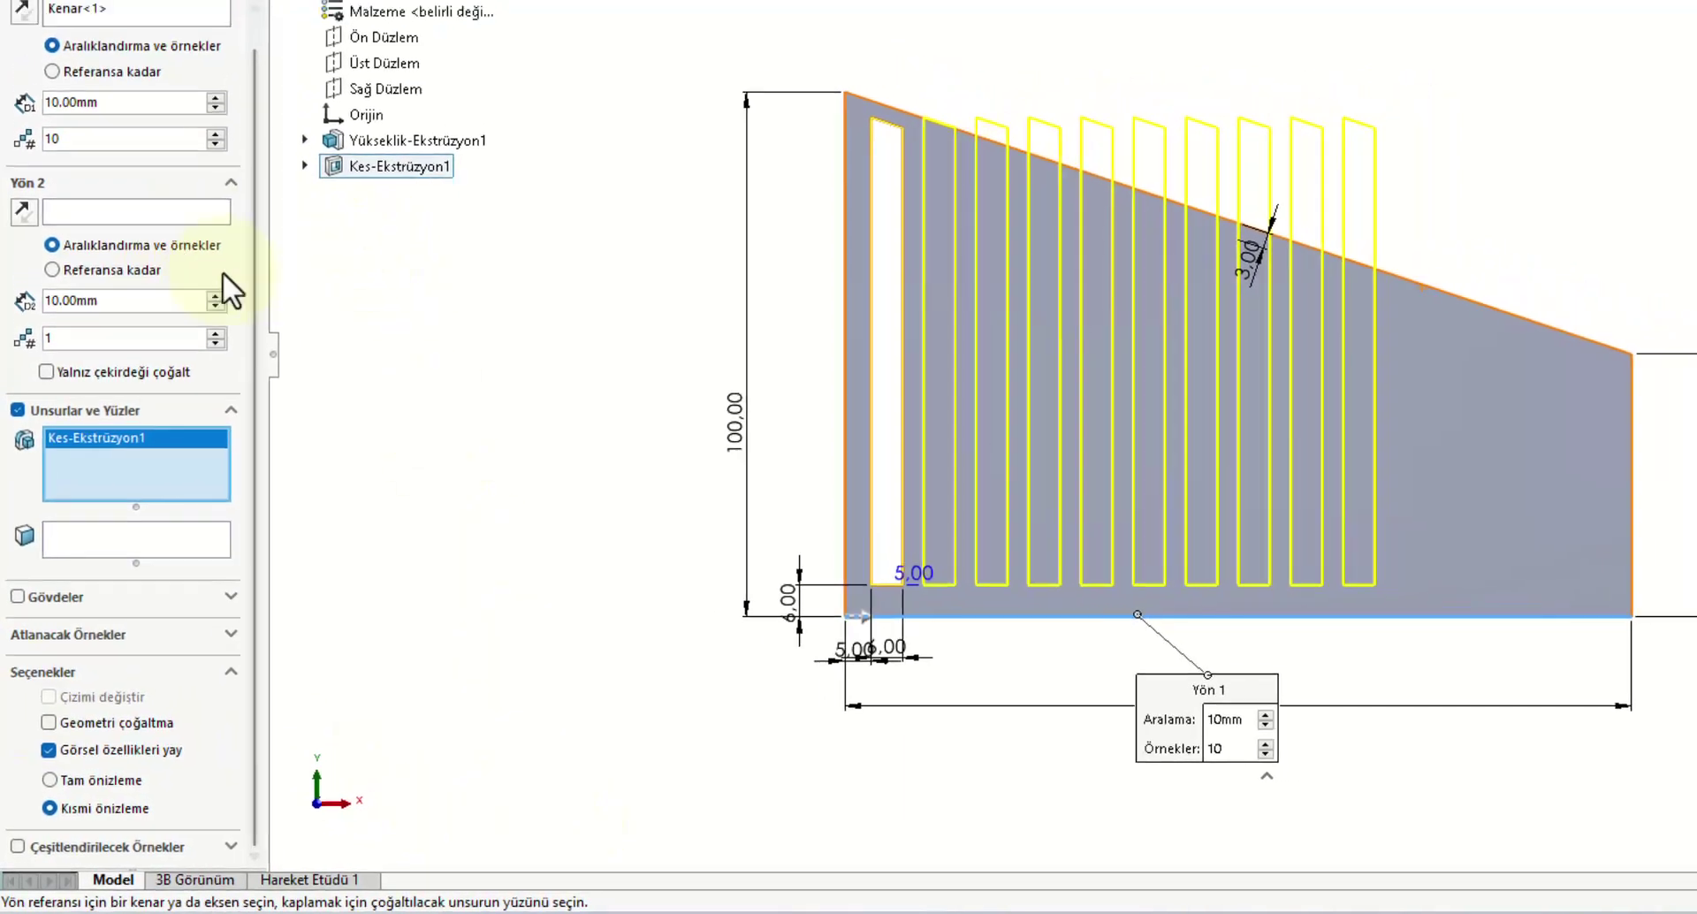
scroll(199, 416, "up", 1)
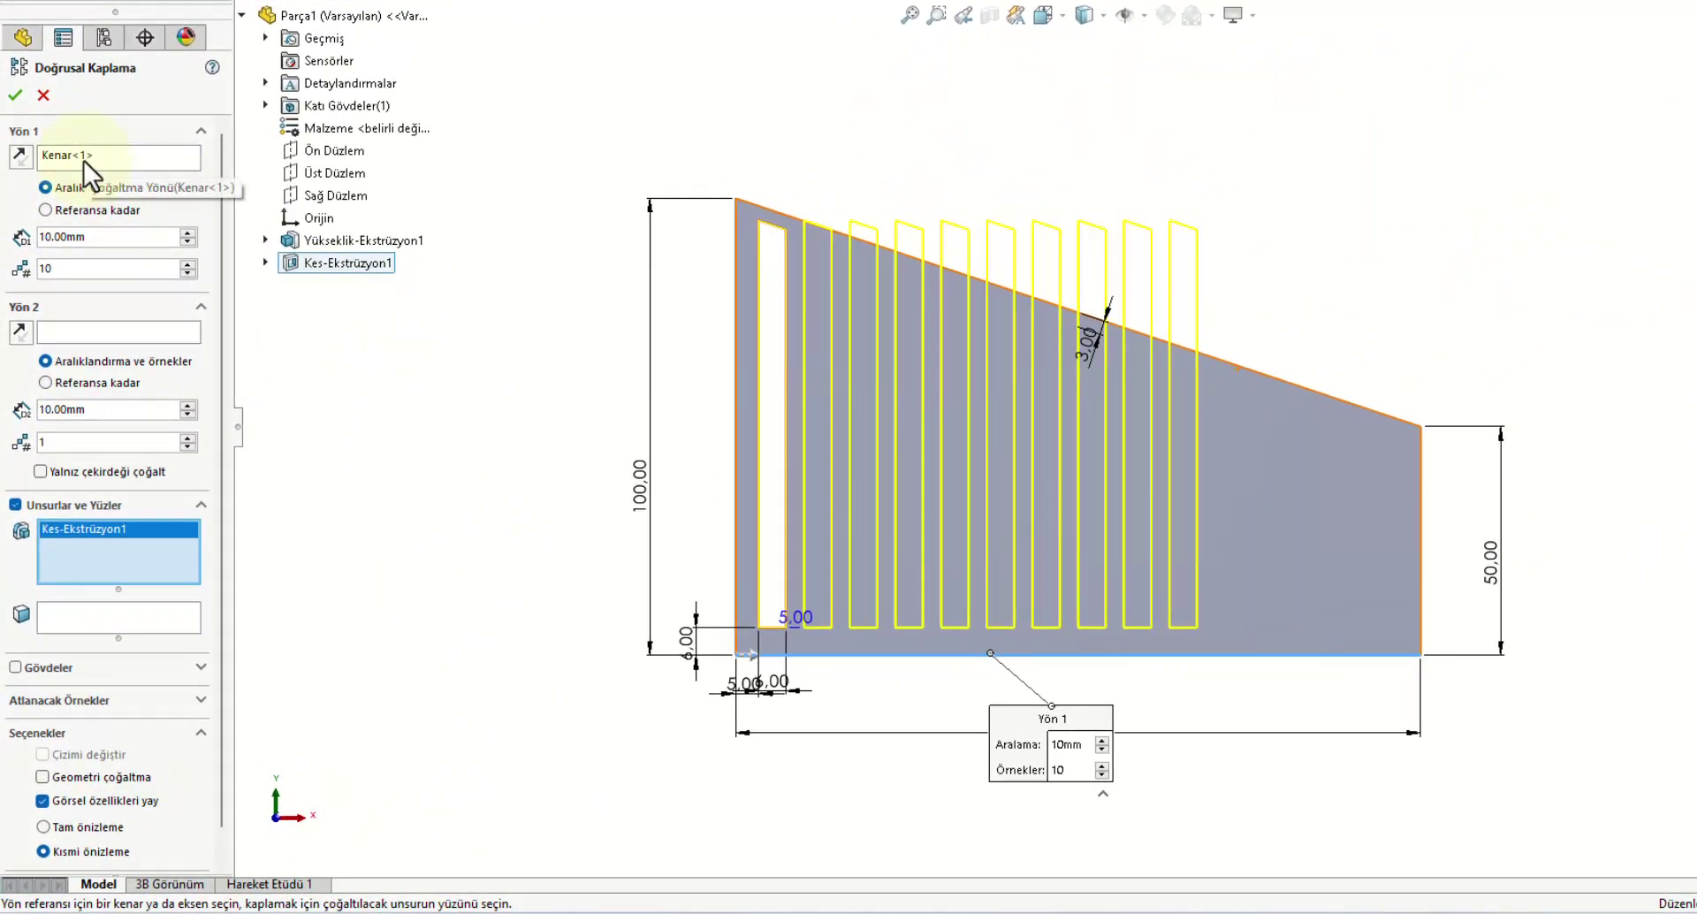
Step: Redirect the pattern along the 5.00 slot dimension and enable Vary sketch (Çizimi değiştir)
left_click(83, 161)
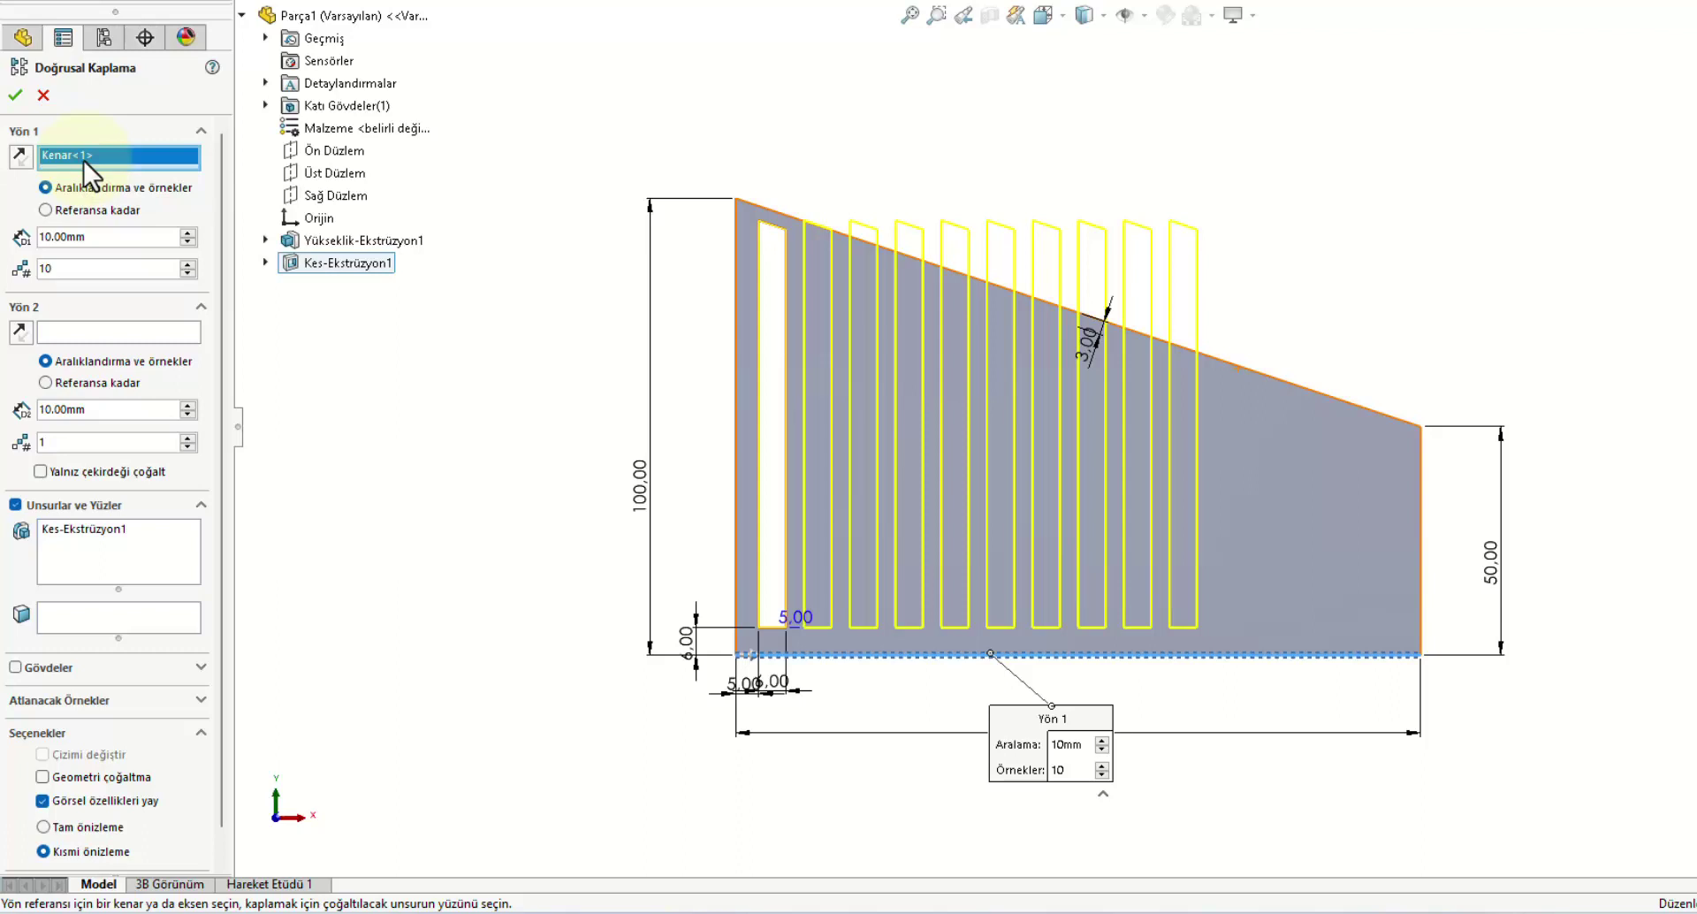
right_click(83, 161)
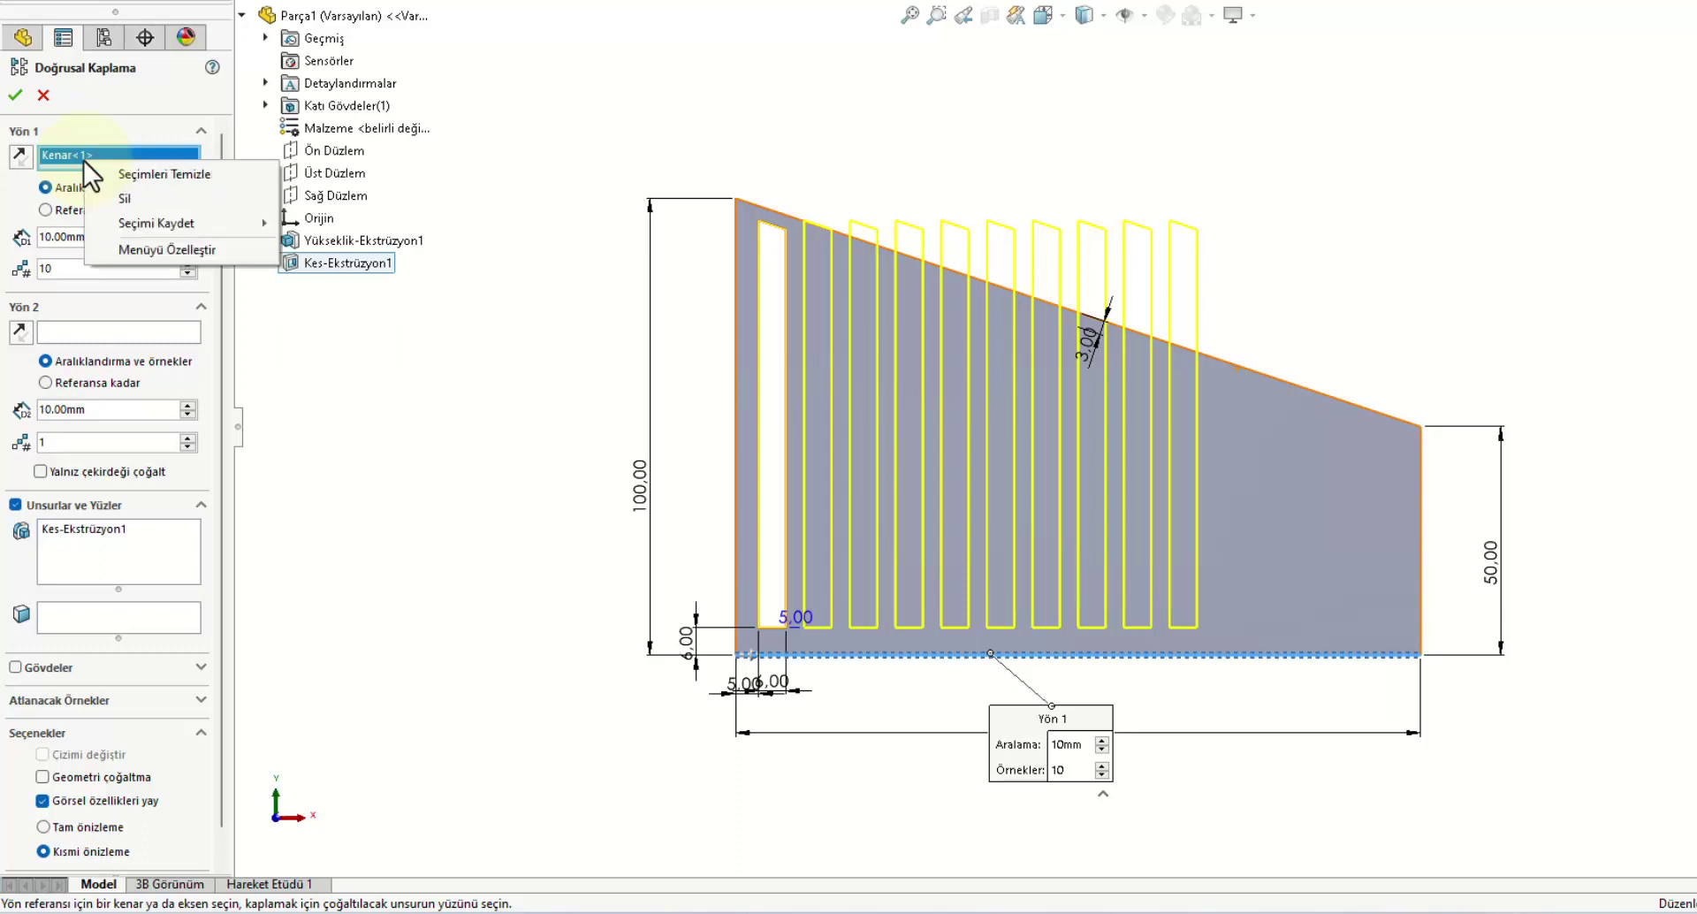
left_click(108, 180)
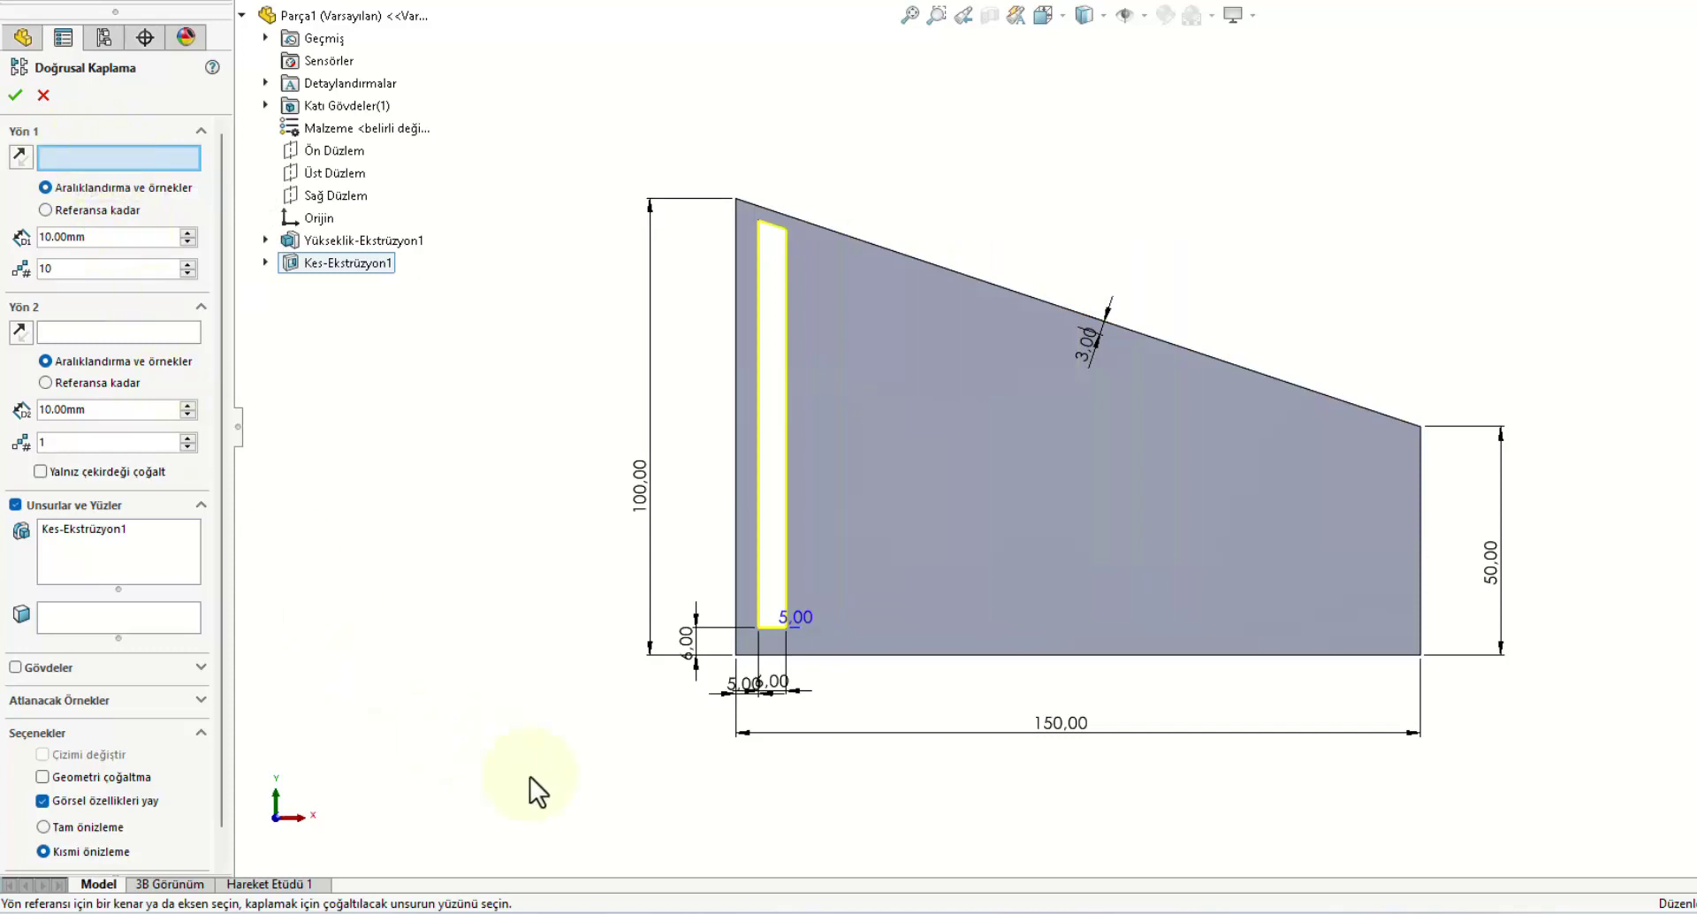
scroll(799, 633, "down", 2)
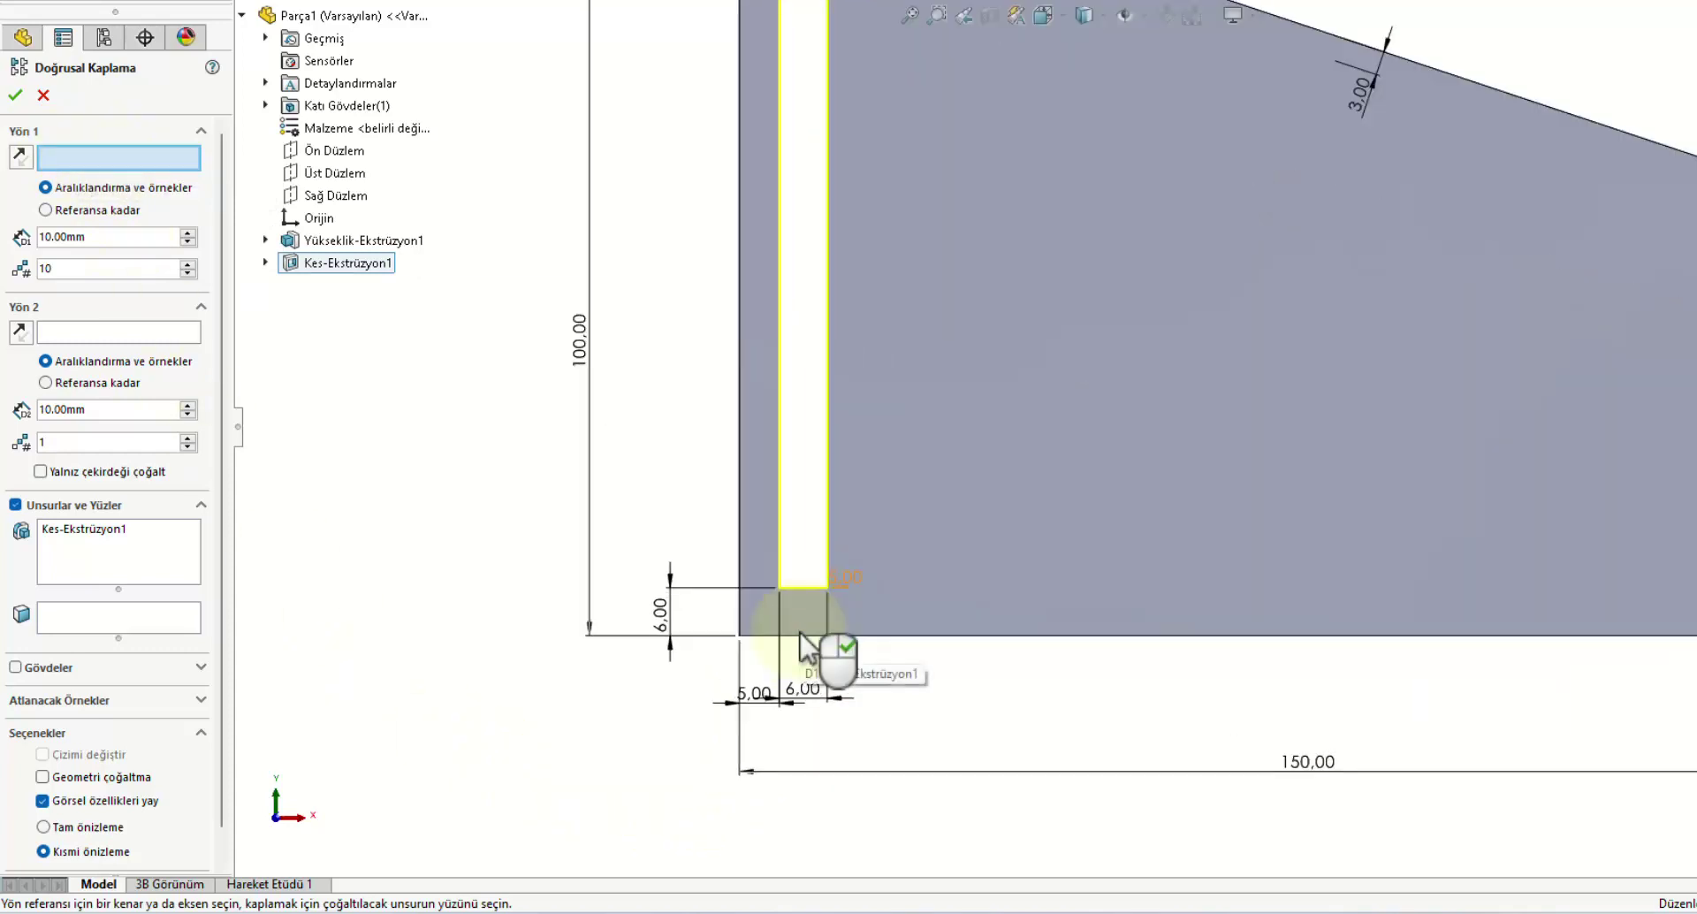
scroll(778, 676, "down", 2)
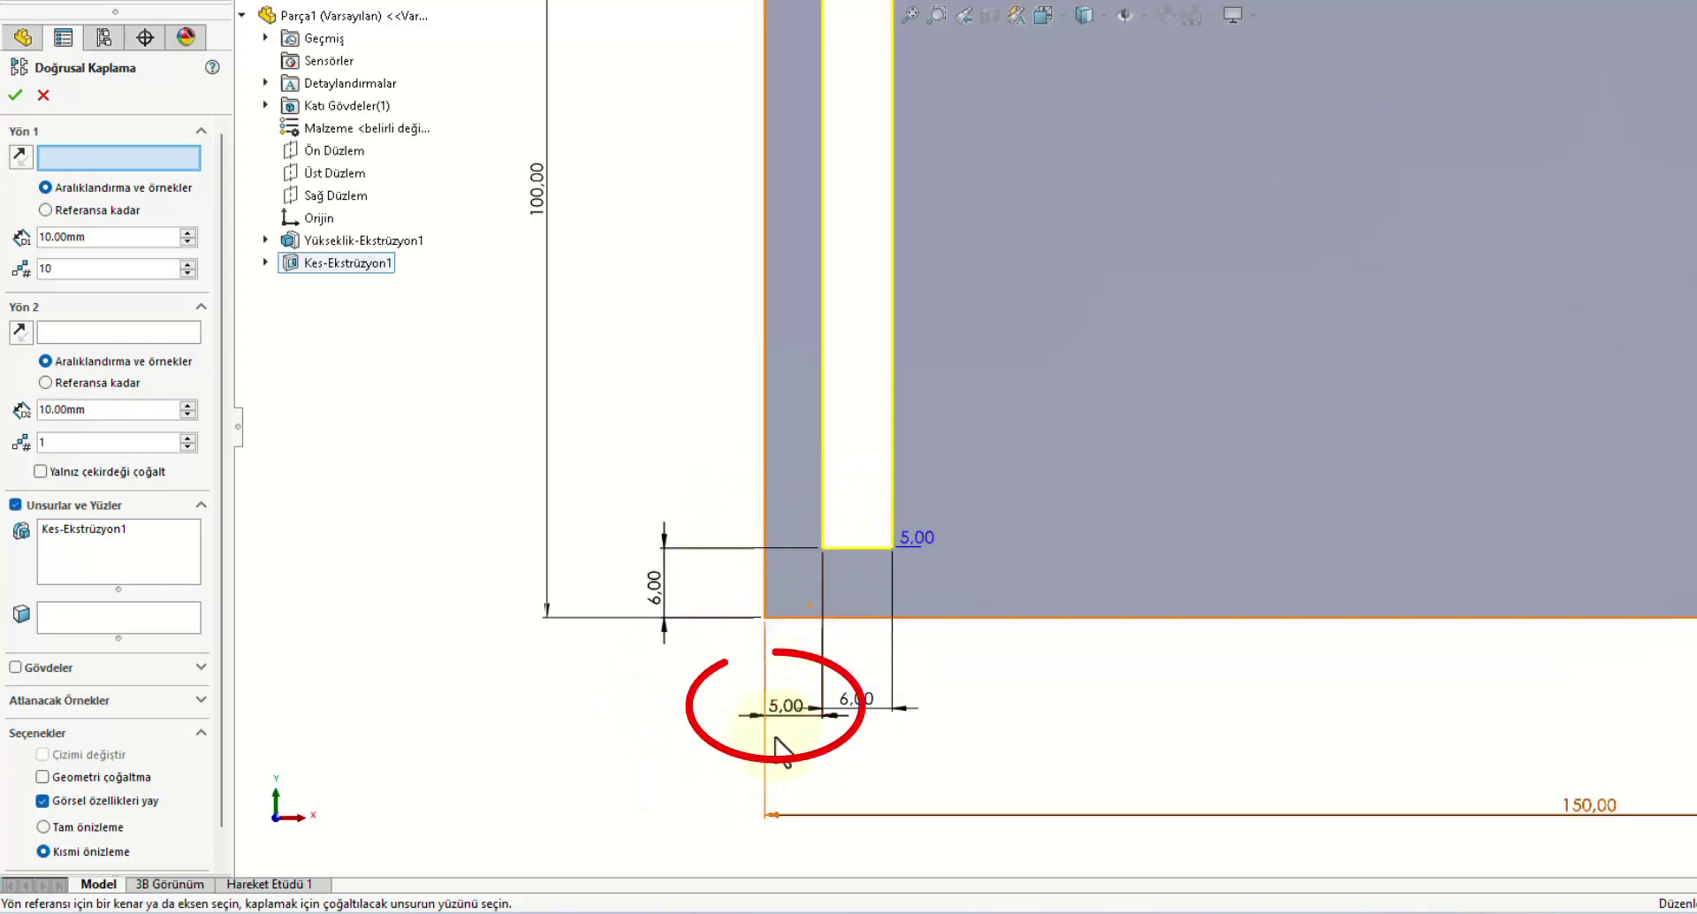
left_click(792, 717)
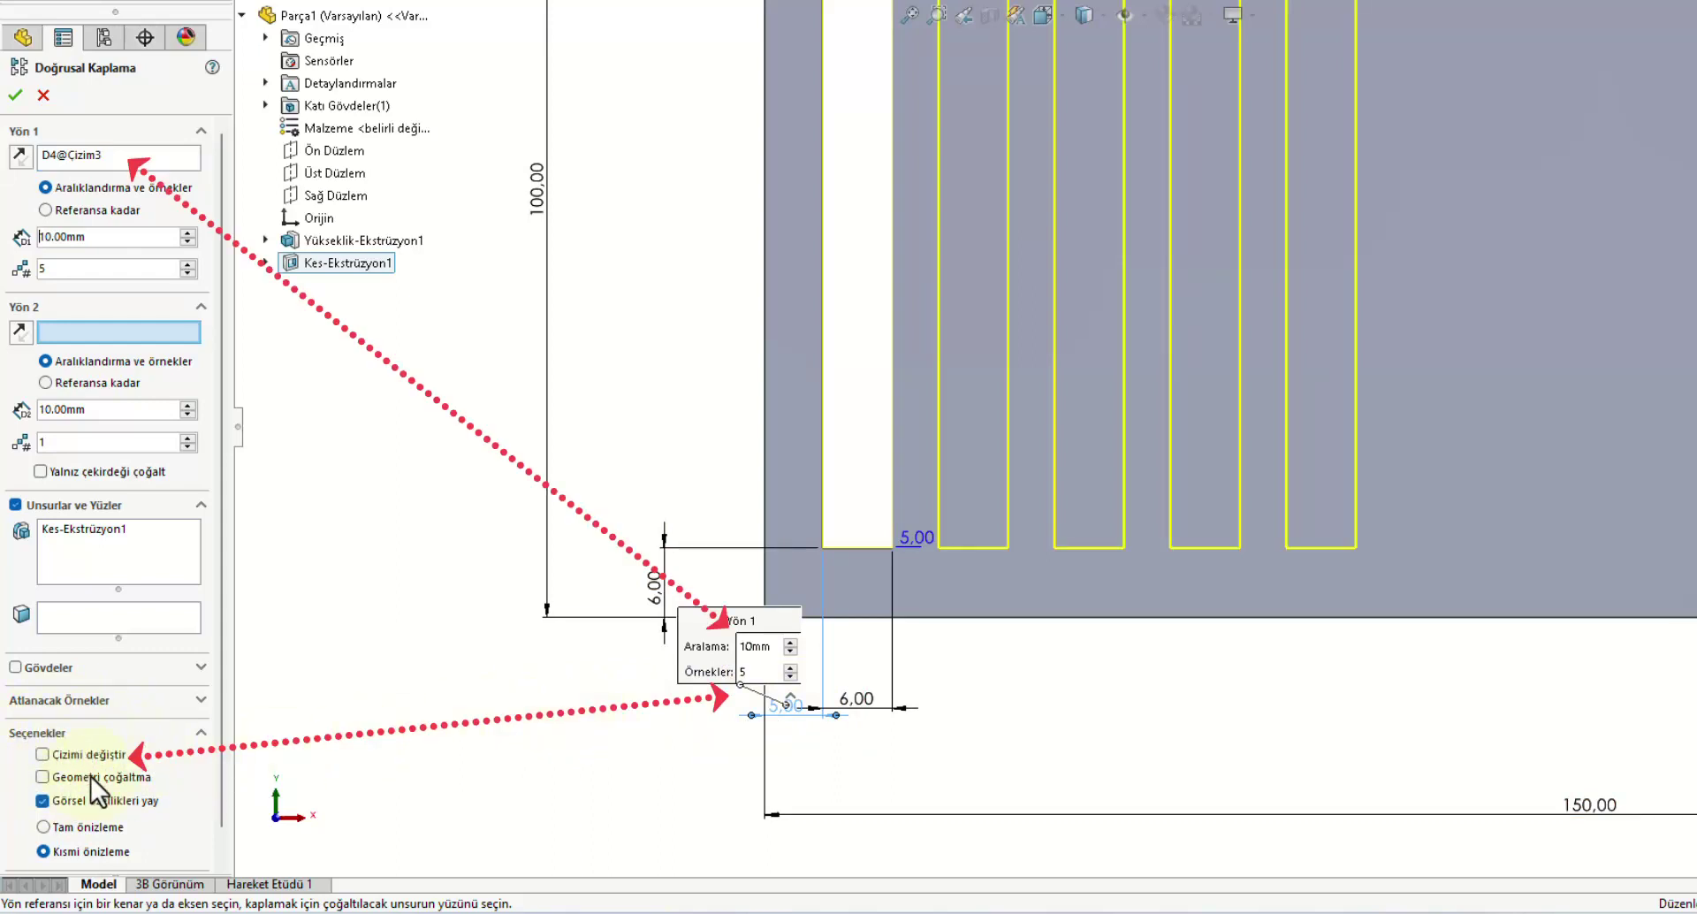
key("f")
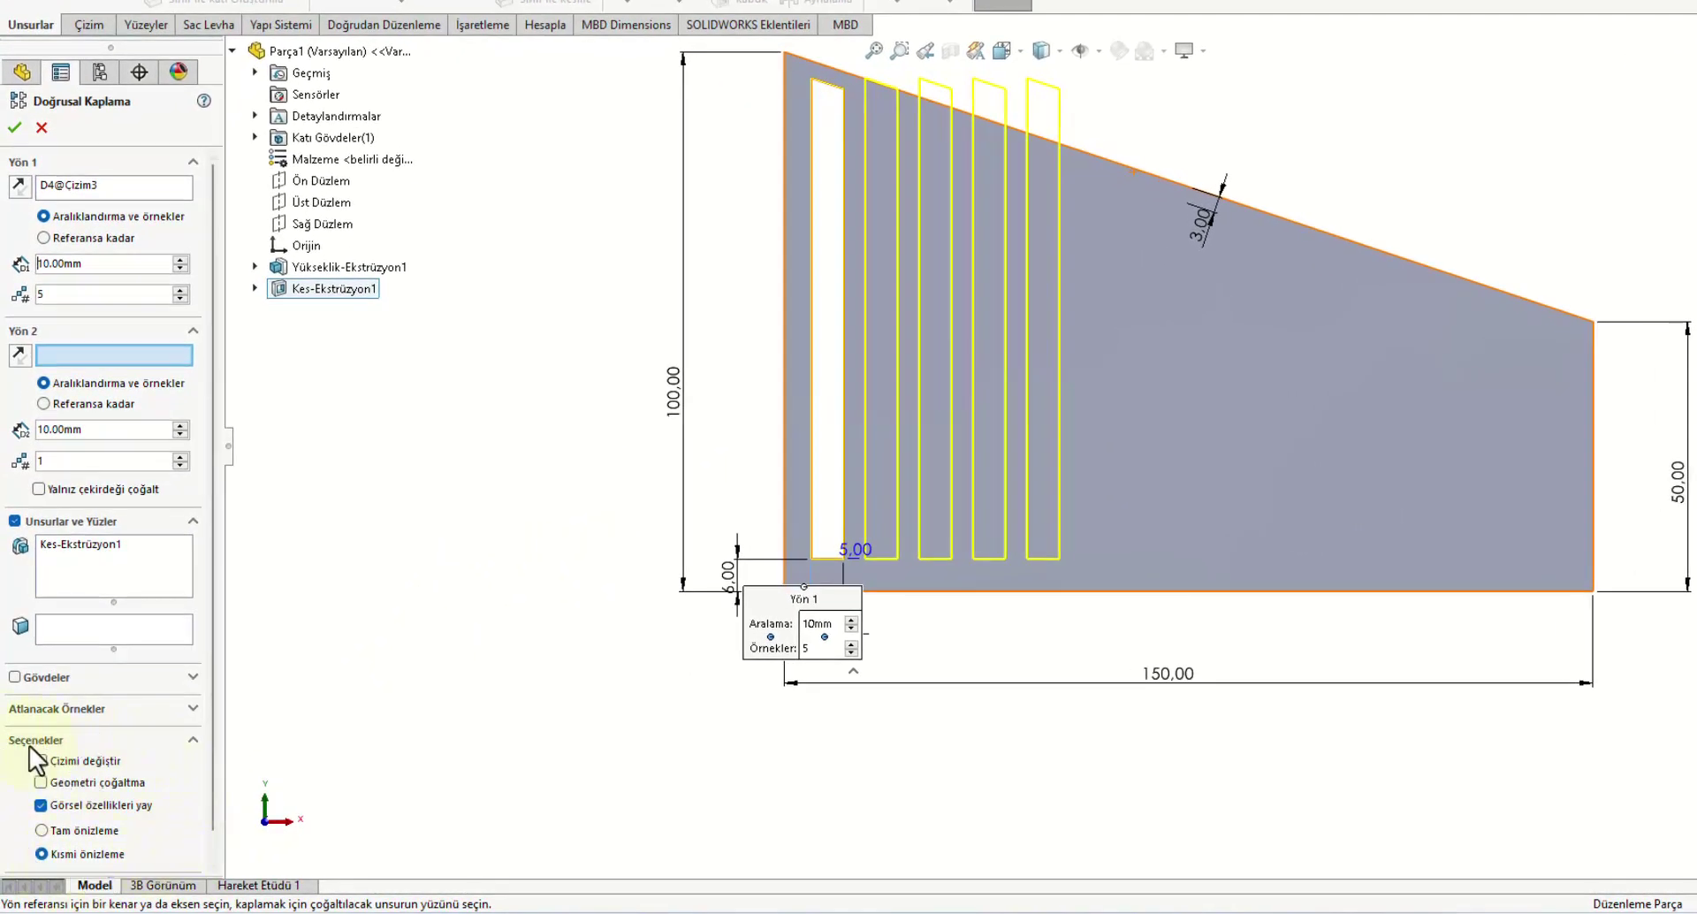
left_click(40, 760)
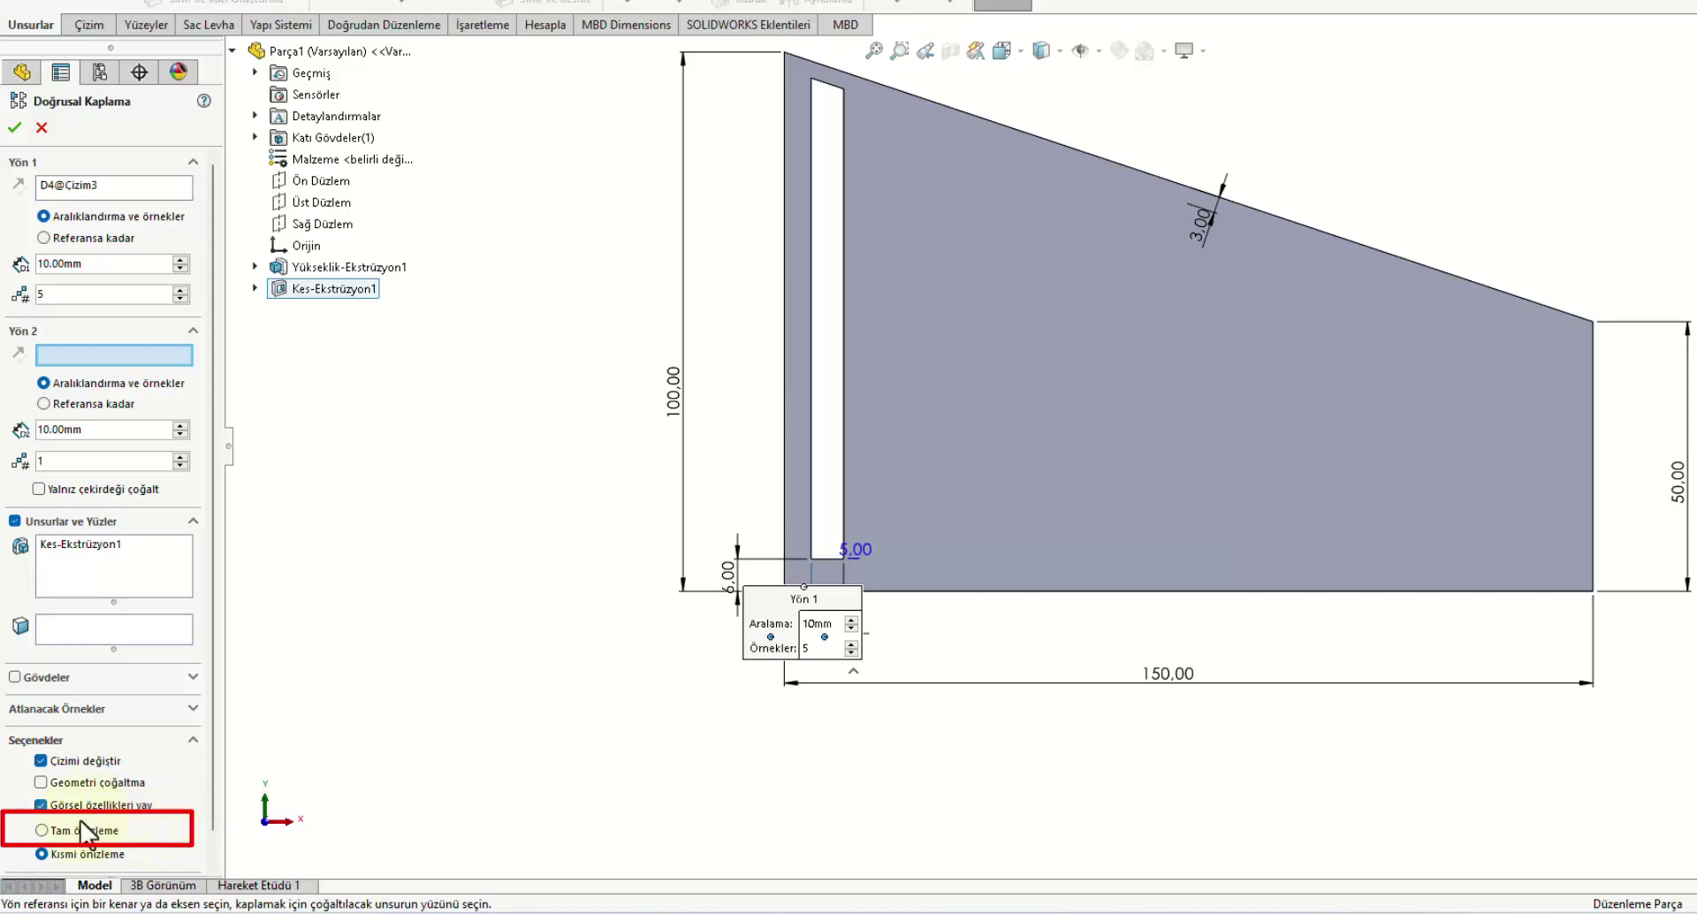
Step: Turn on full preview, raise the count to 14 instances, and create pattern LÇoğaltma1
left_click(42, 831)
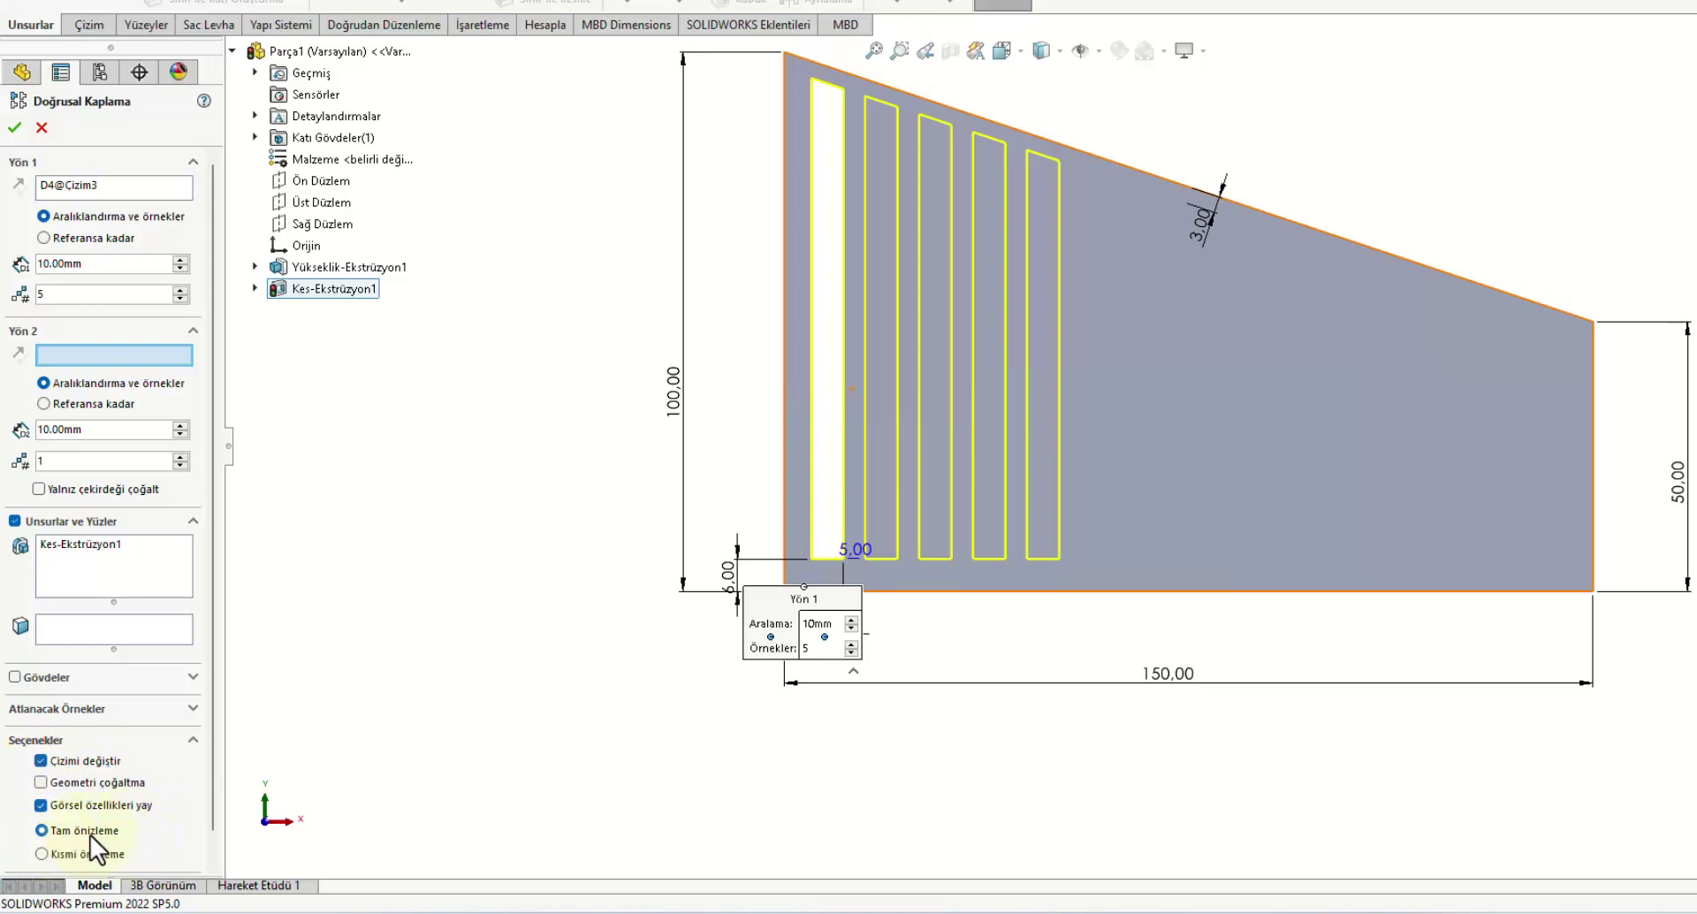
double_click(108, 264)
double_click(69, 293)
type("12")
key("Return")
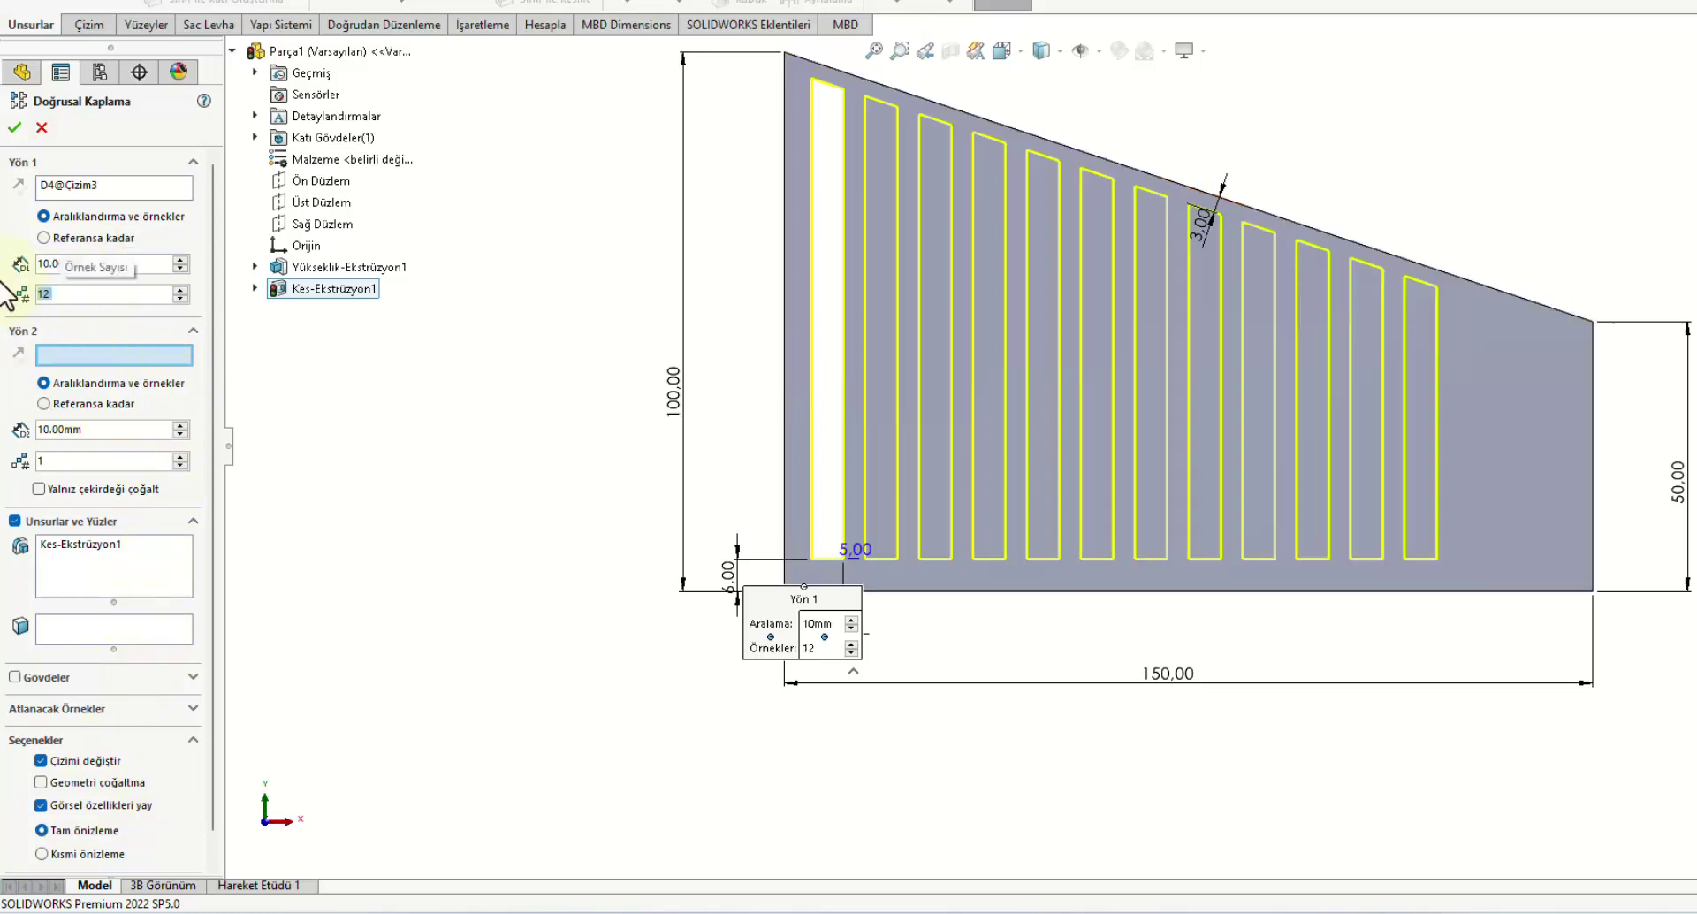
left_click(183, 292)
left_click(184, 292)
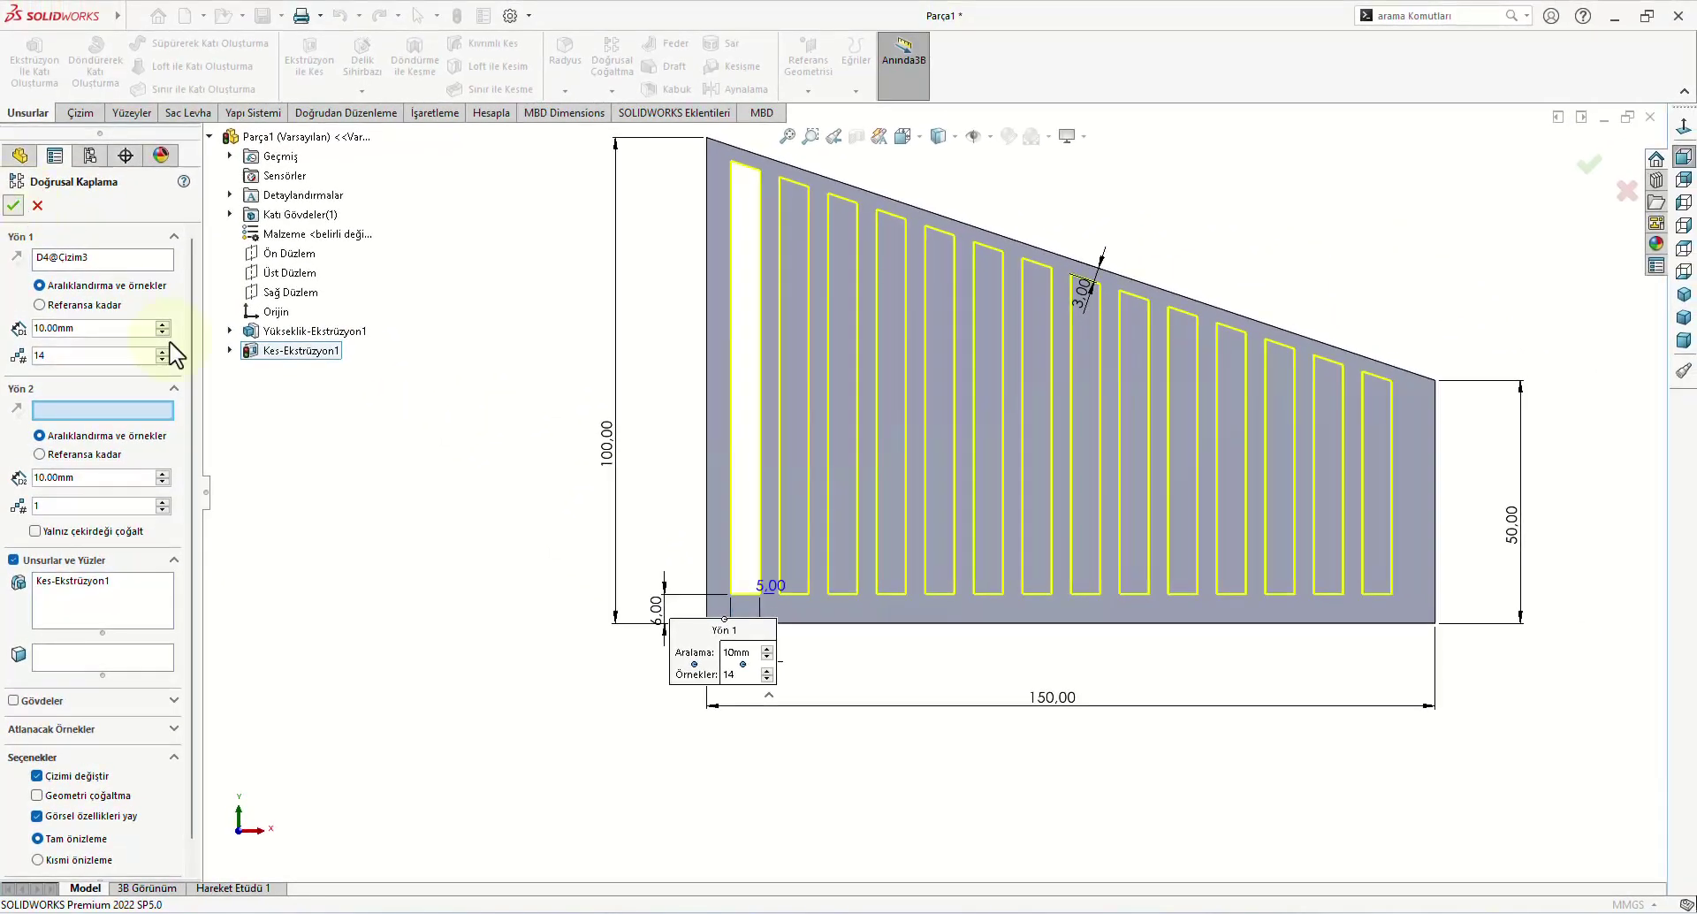
key("Return")
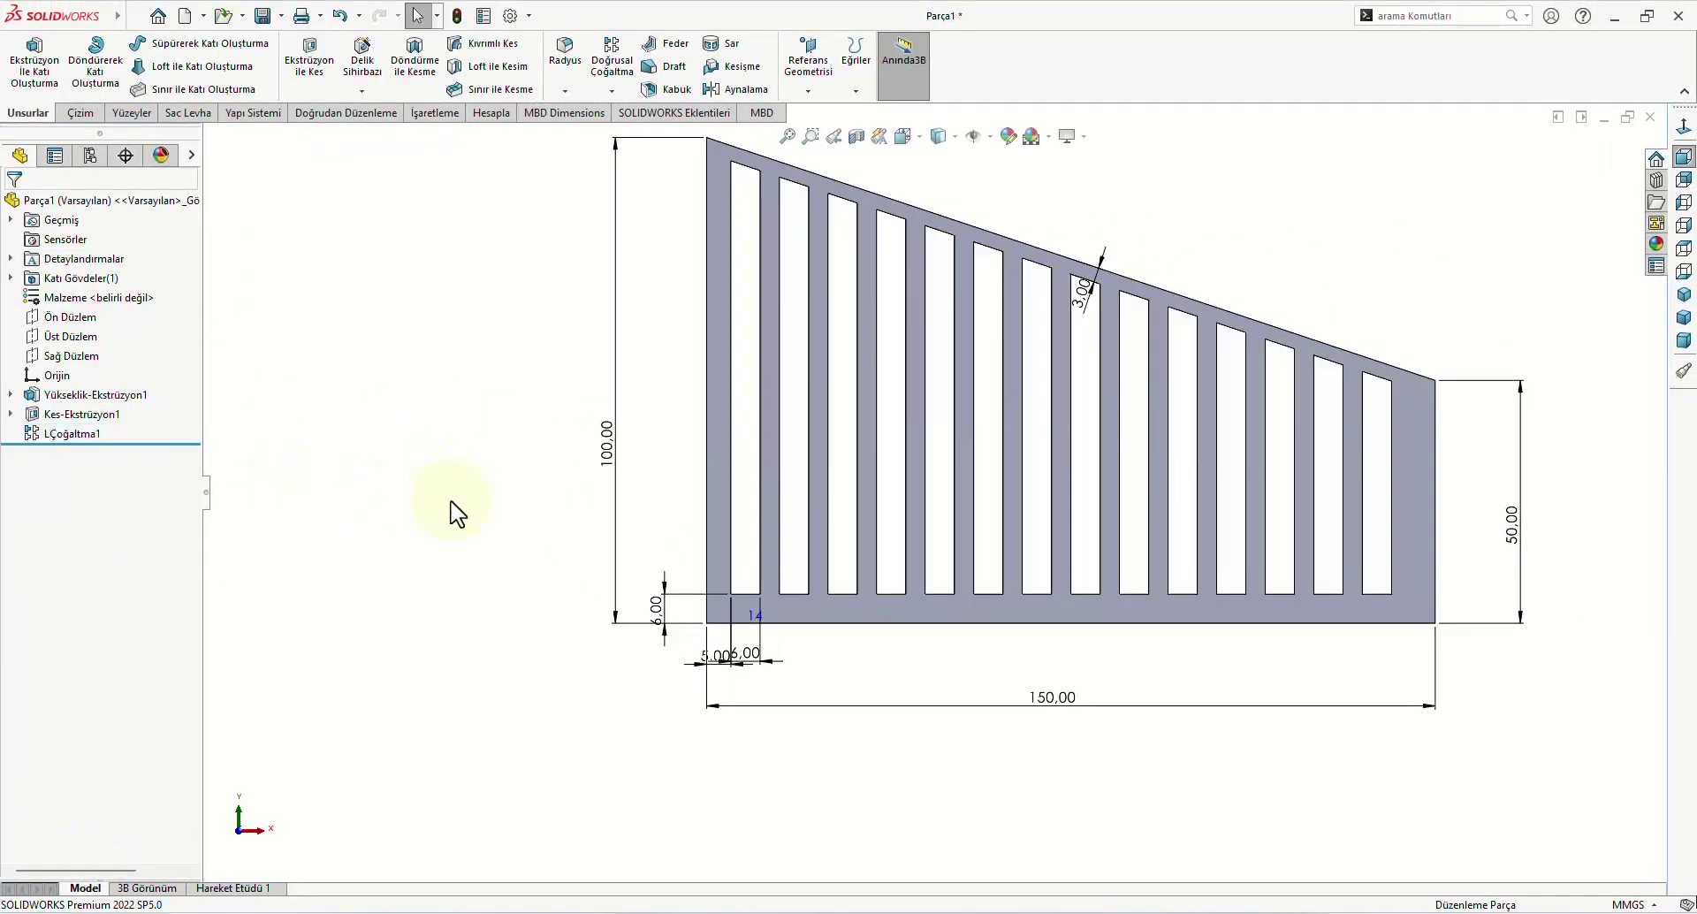
Step: Orbit the finished slotted plate to an angled view, then return to the Front view
mouse_move(690, 425)
middle_mouse_down()
mouse_move(522, 501)
mouse_move(315, 492)
mouse_move(398, 504)
mouse_move(644, 424)
mouse_move(773, 252)
mouse_move(709, 418)
mouse_move(769, 368)
mouse_move(663, 568)
mouse_move(607, 496)
mouse_move(633, 545)
mouse_move(734, 482)
mouse_move(712, 561)
middle_mouse_up()
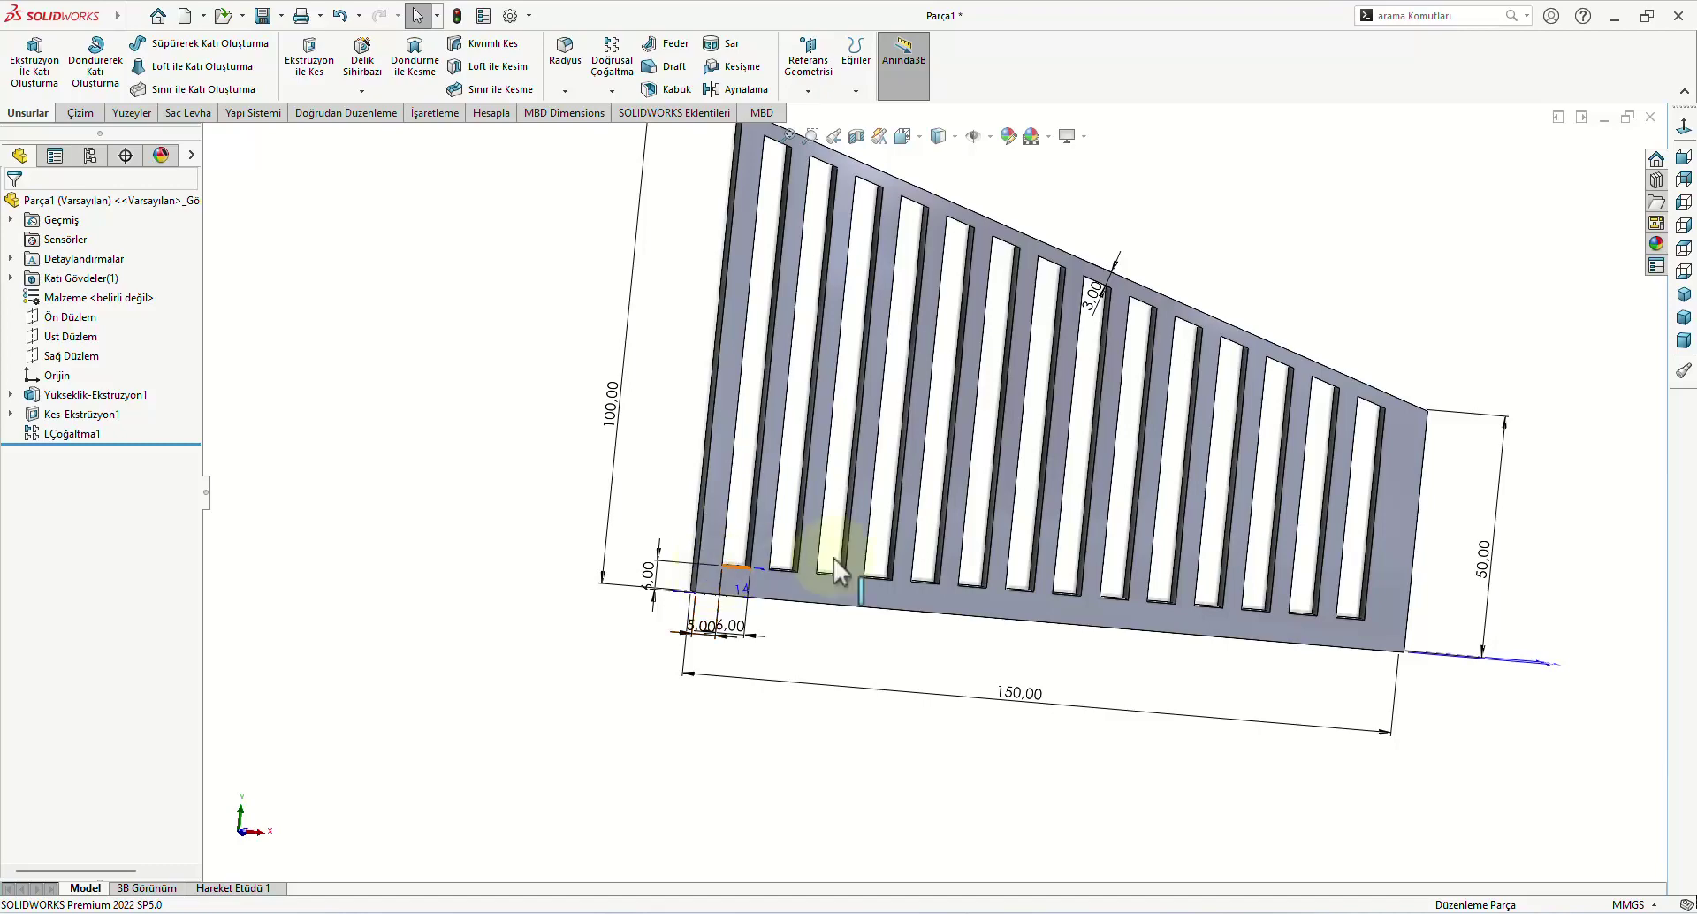
left_click(1684, 157)
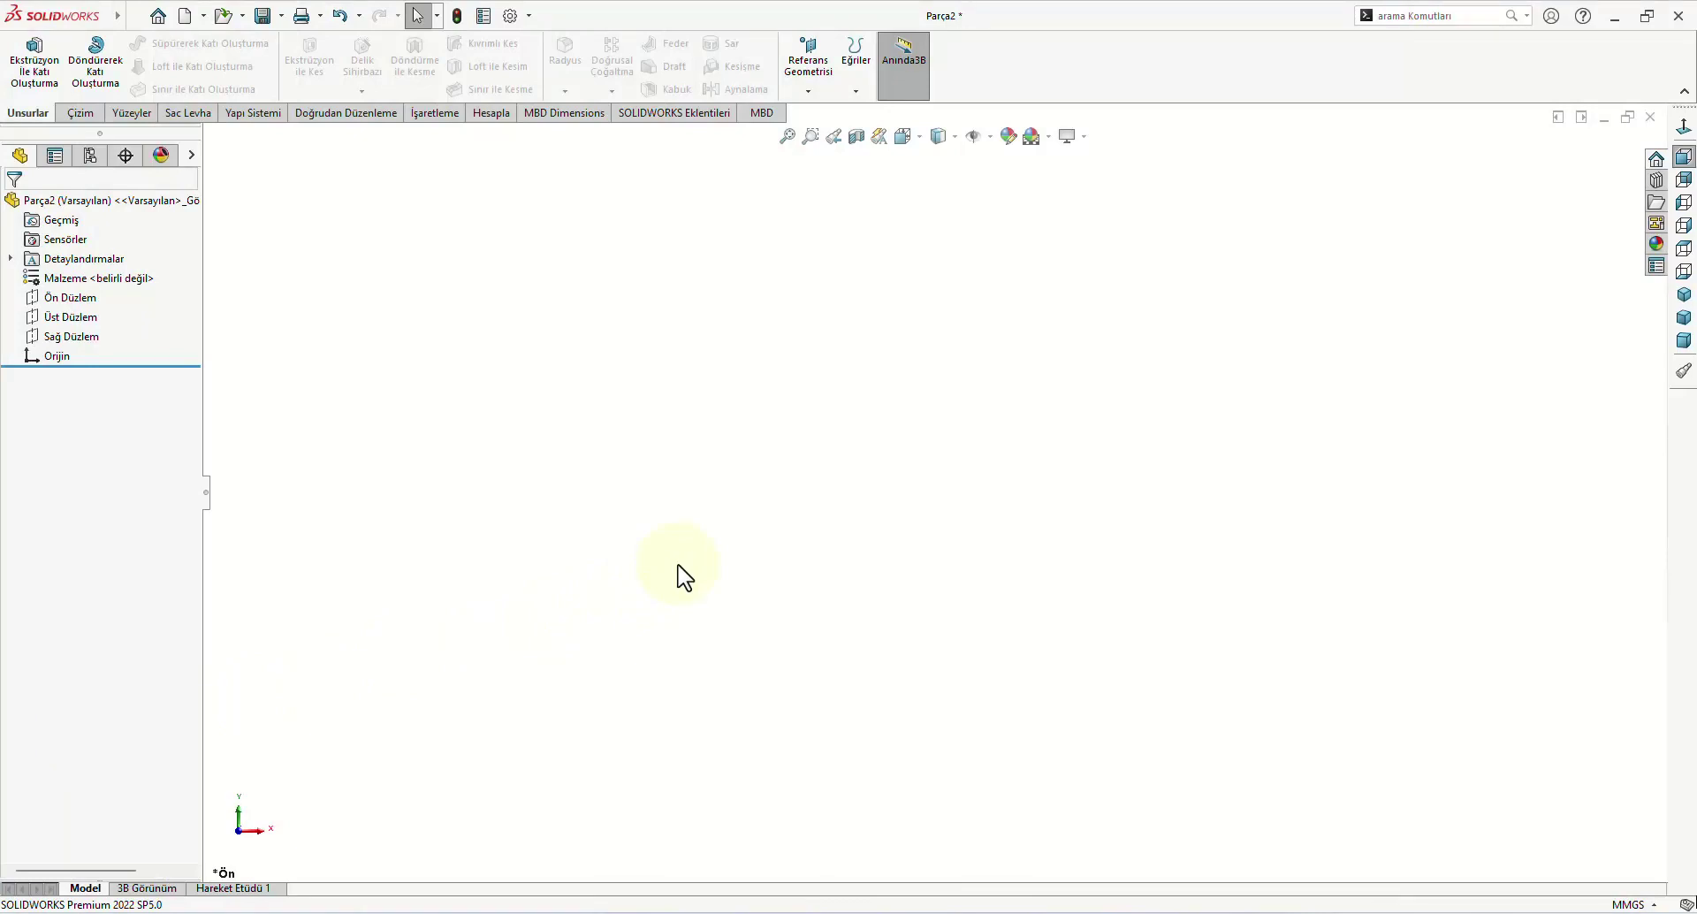
Step: On Ön Düzlem, sketch a centre rectangle from the origin and make it construction geometry
left_click(75, 298)
left_click(115, 270)
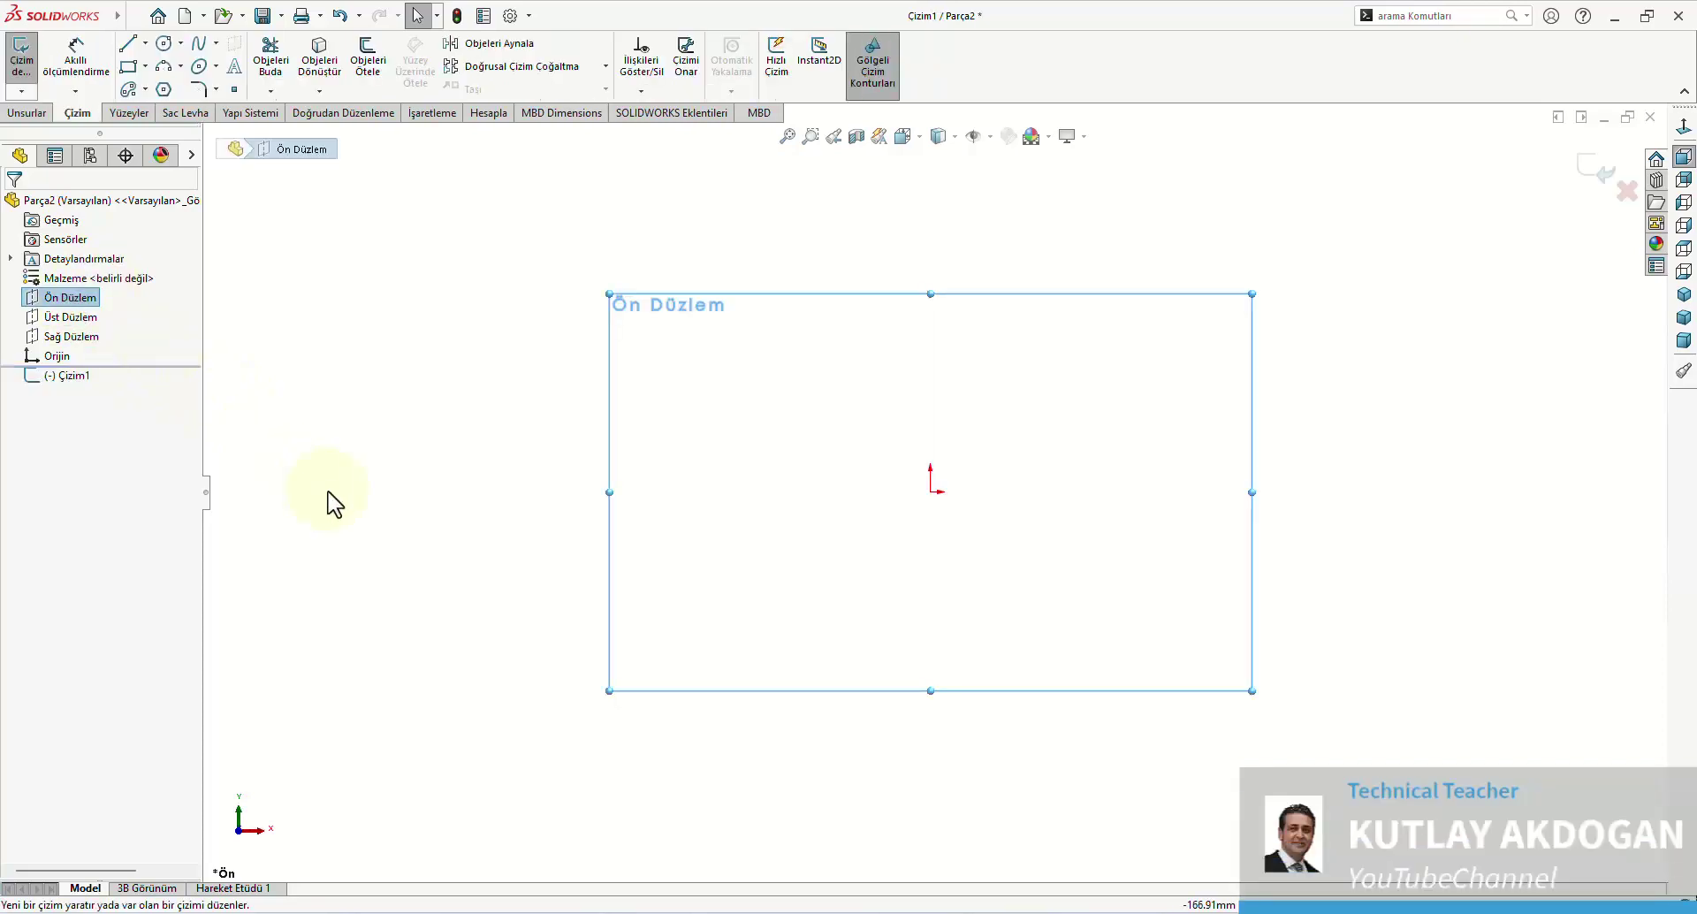
left_click(145, 67)
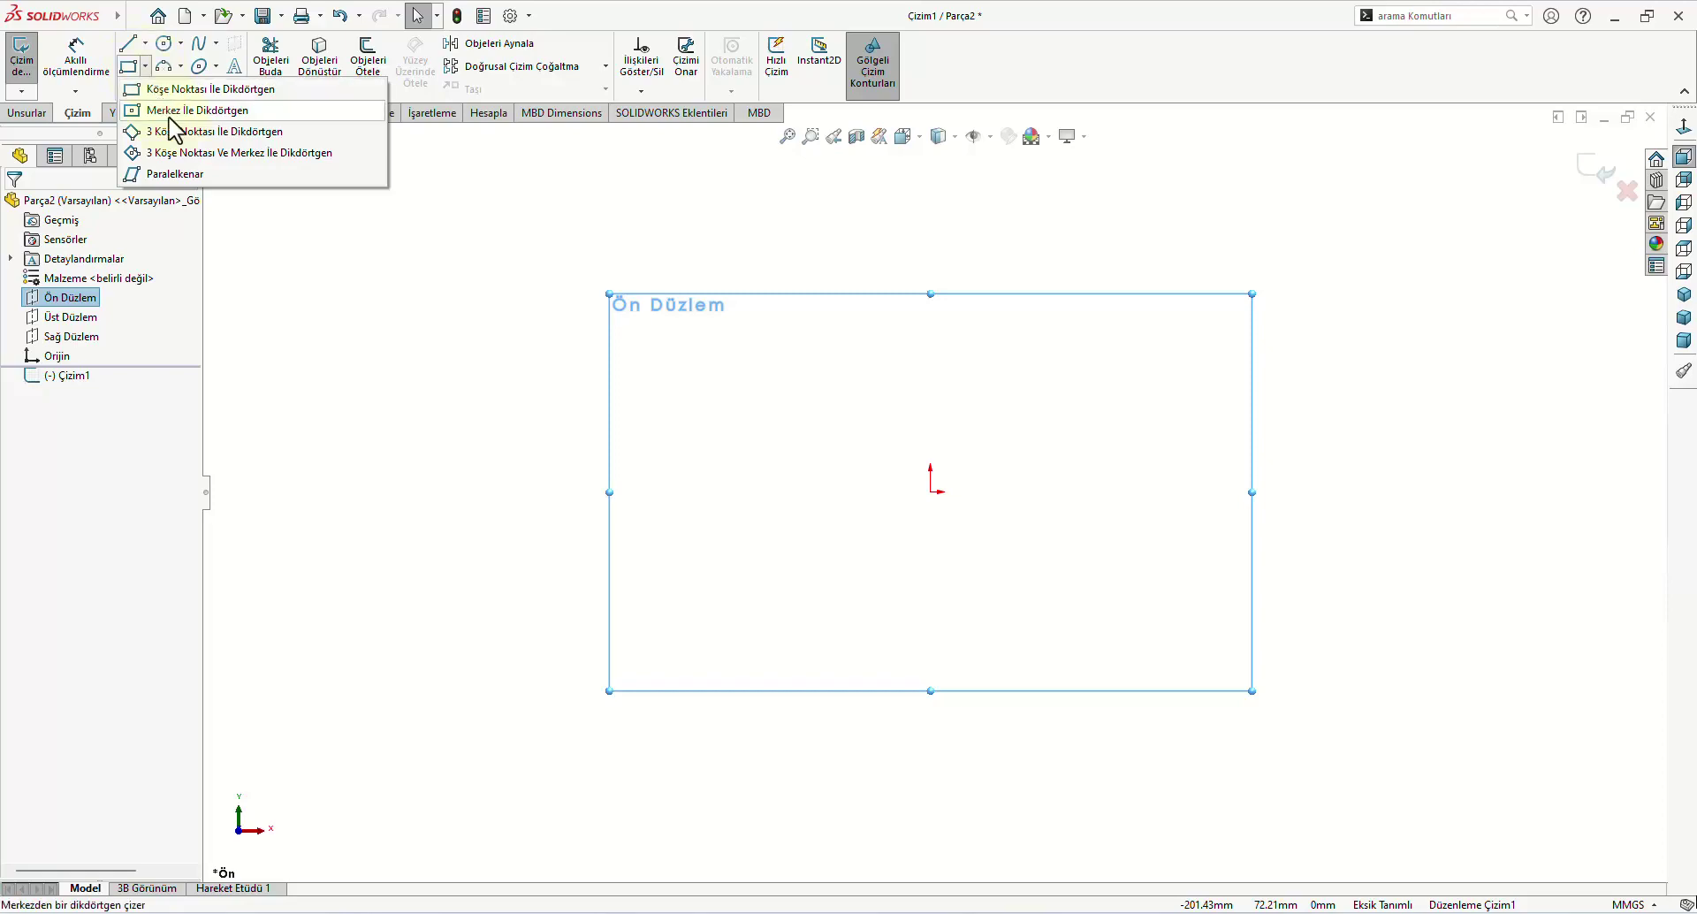
left_click(170, 112)
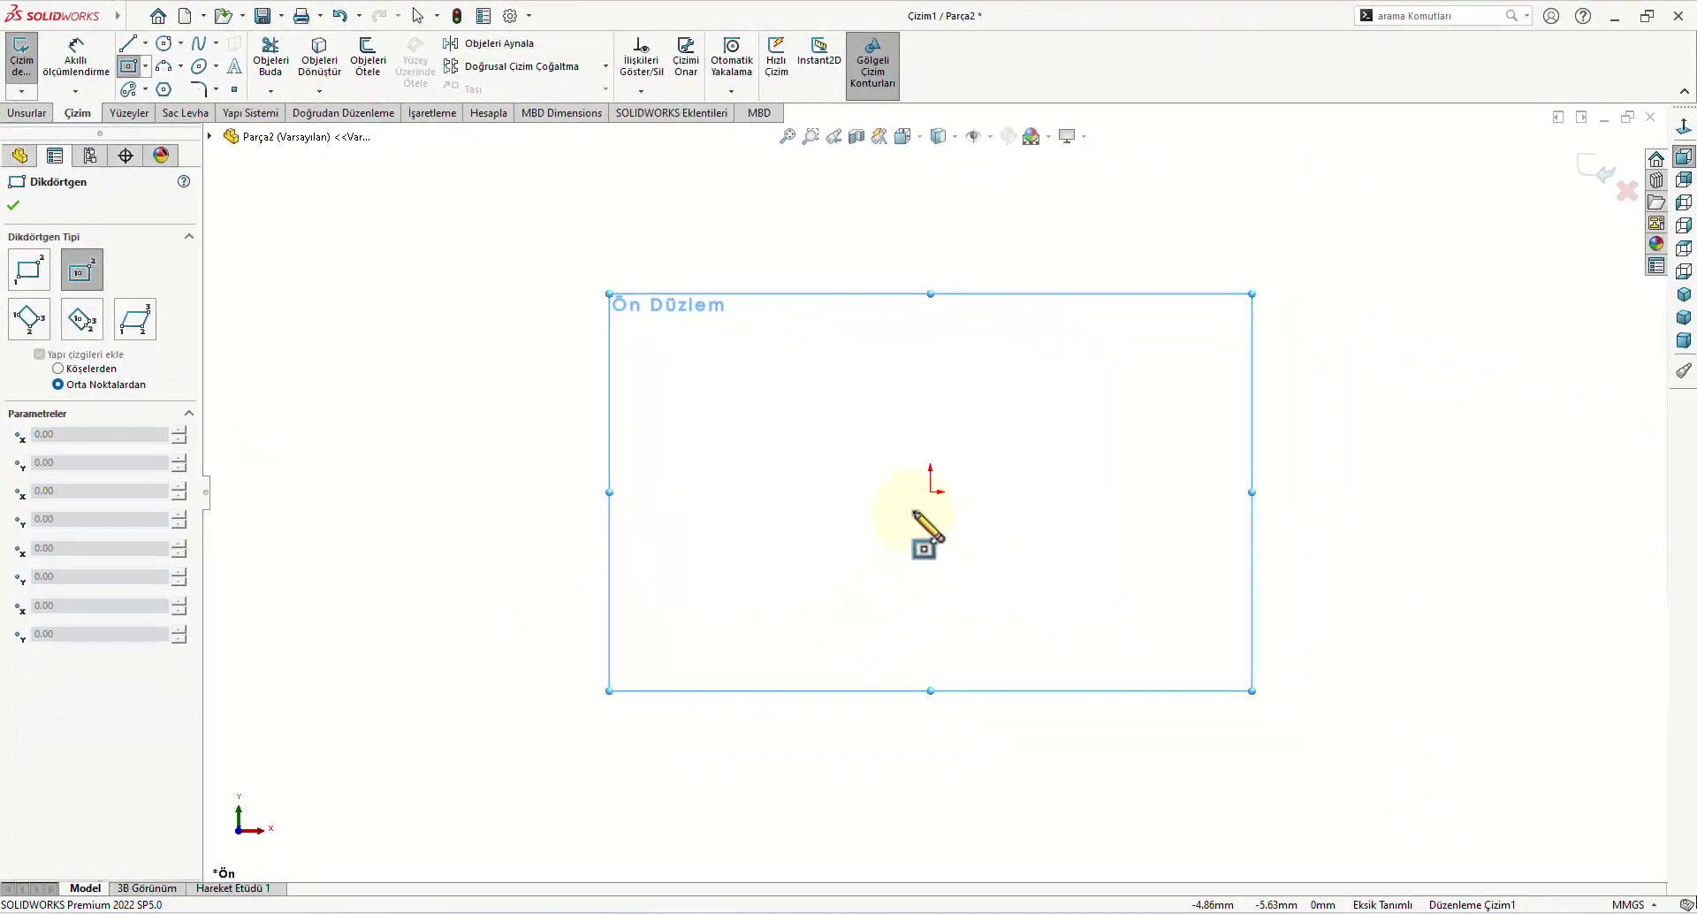
left_click(933, 492)
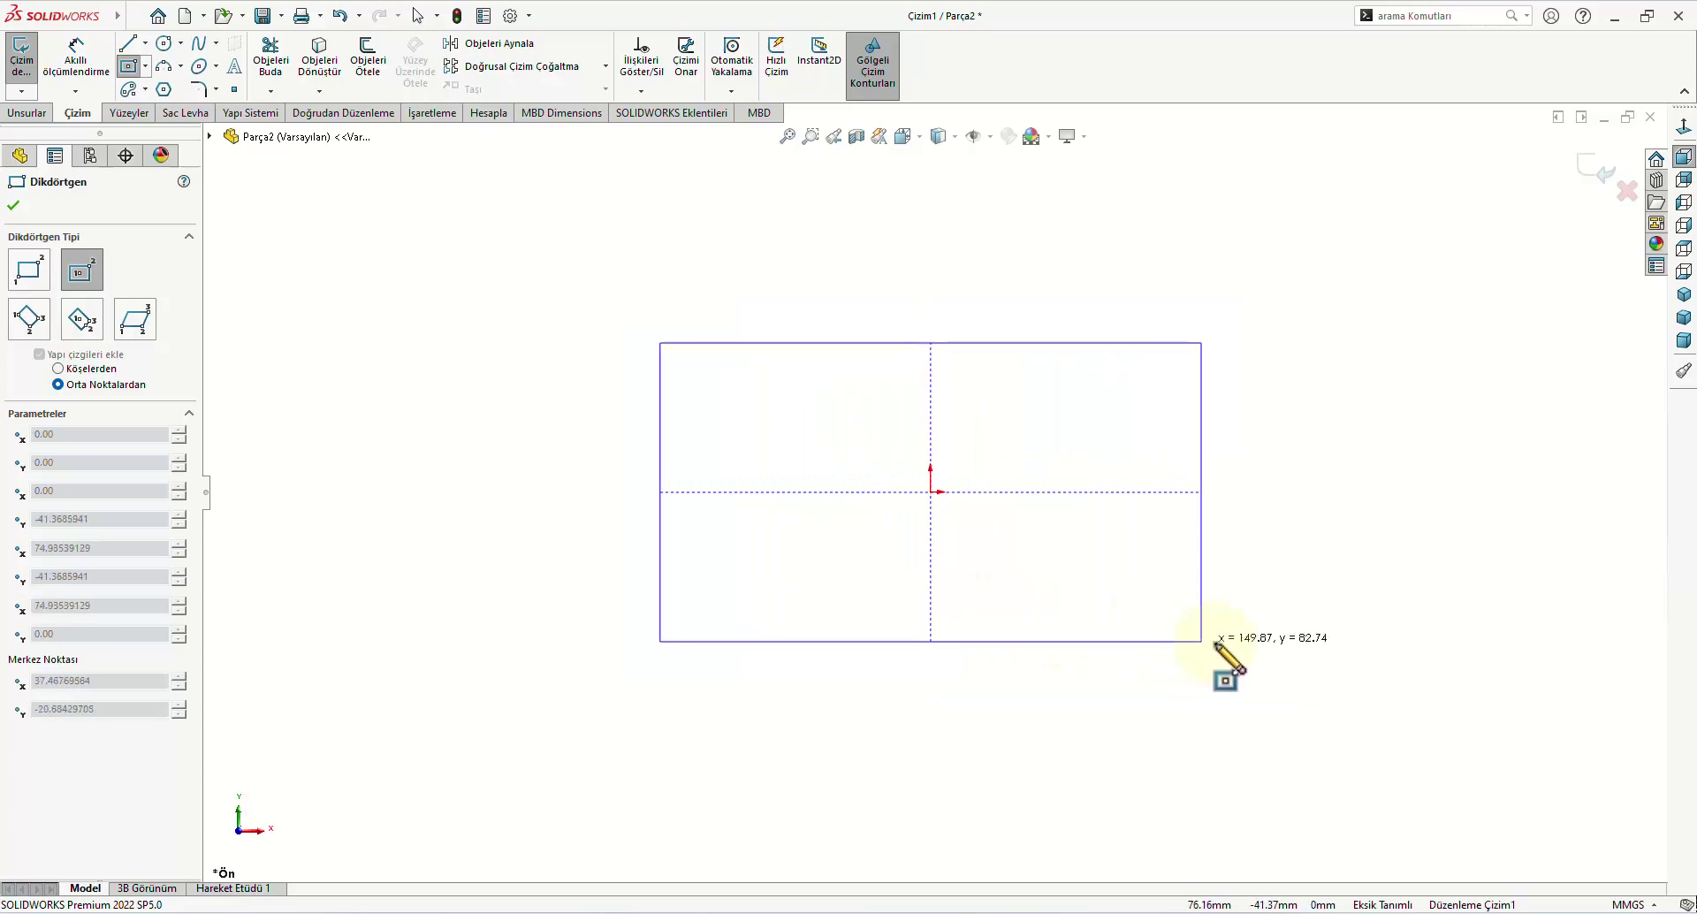
left_click(1297, 706)
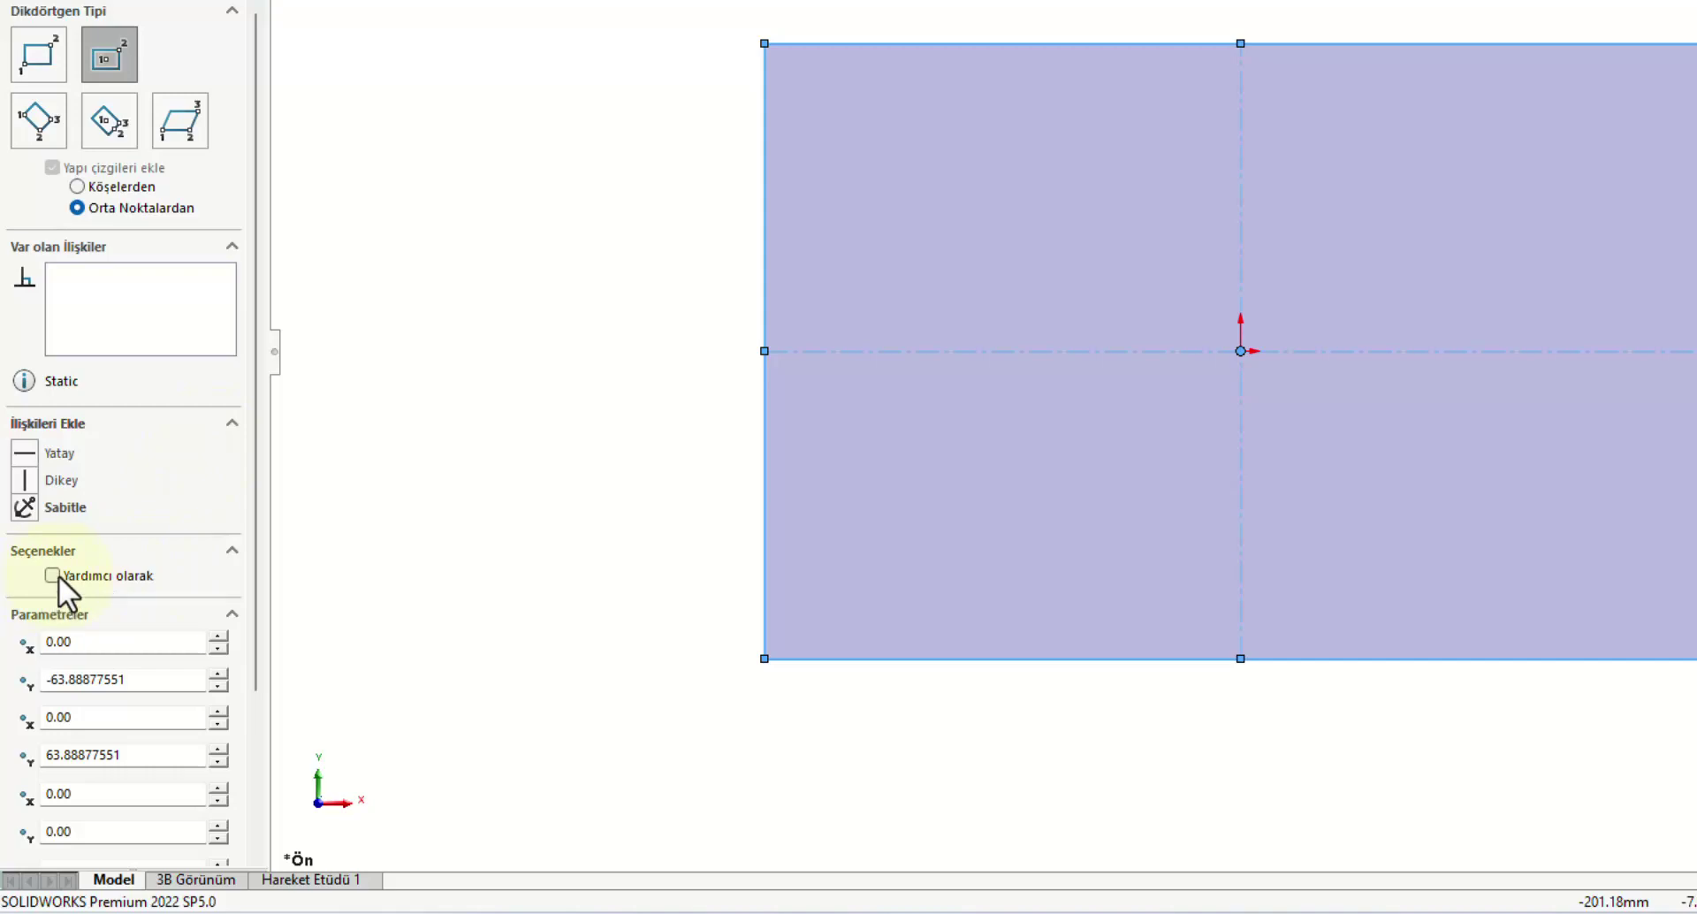
left_click(54, 576)
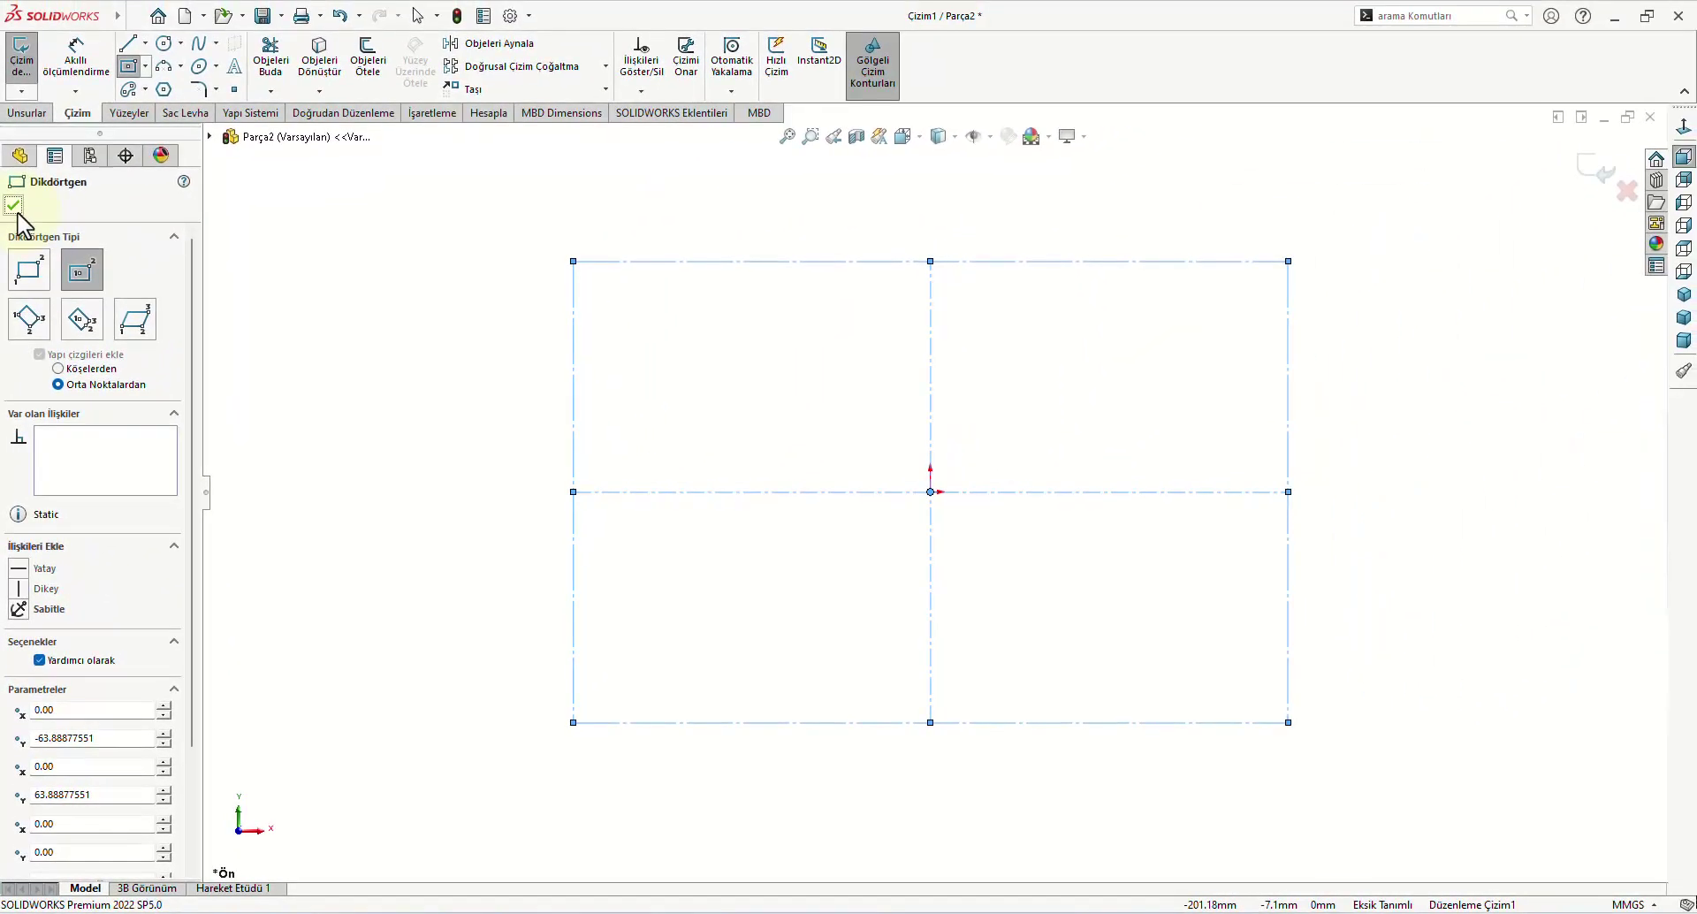
left_click(14, 208)
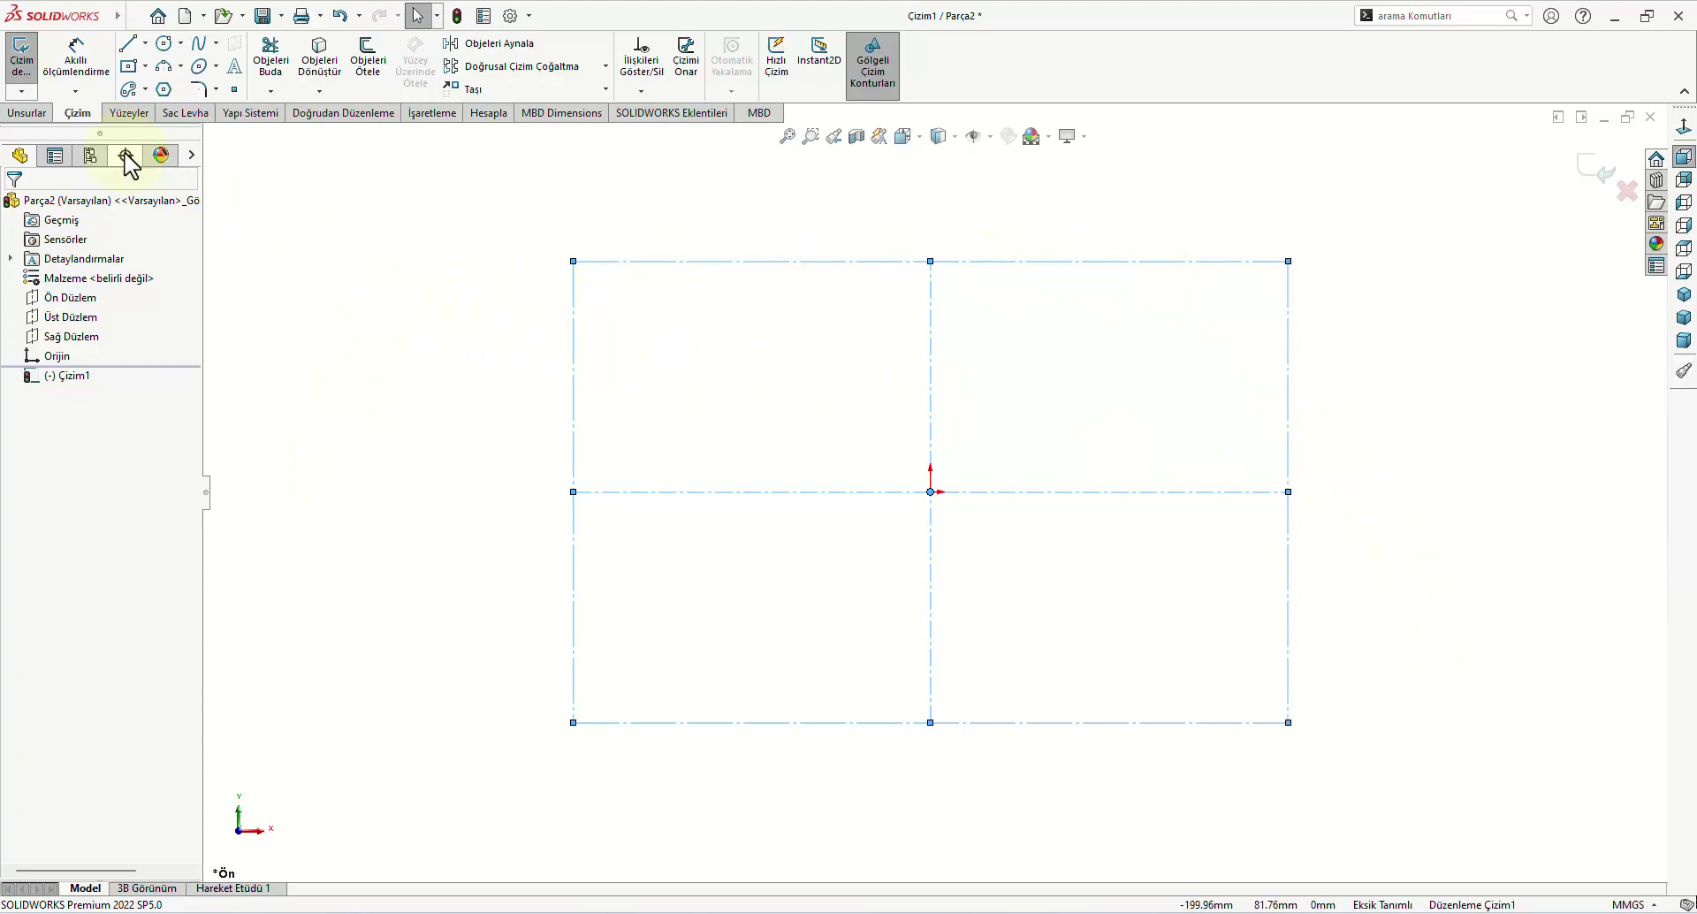
Step: Dimension the rectangle 200 wide and 100 tall, then return to Select
left_click(76, 62)
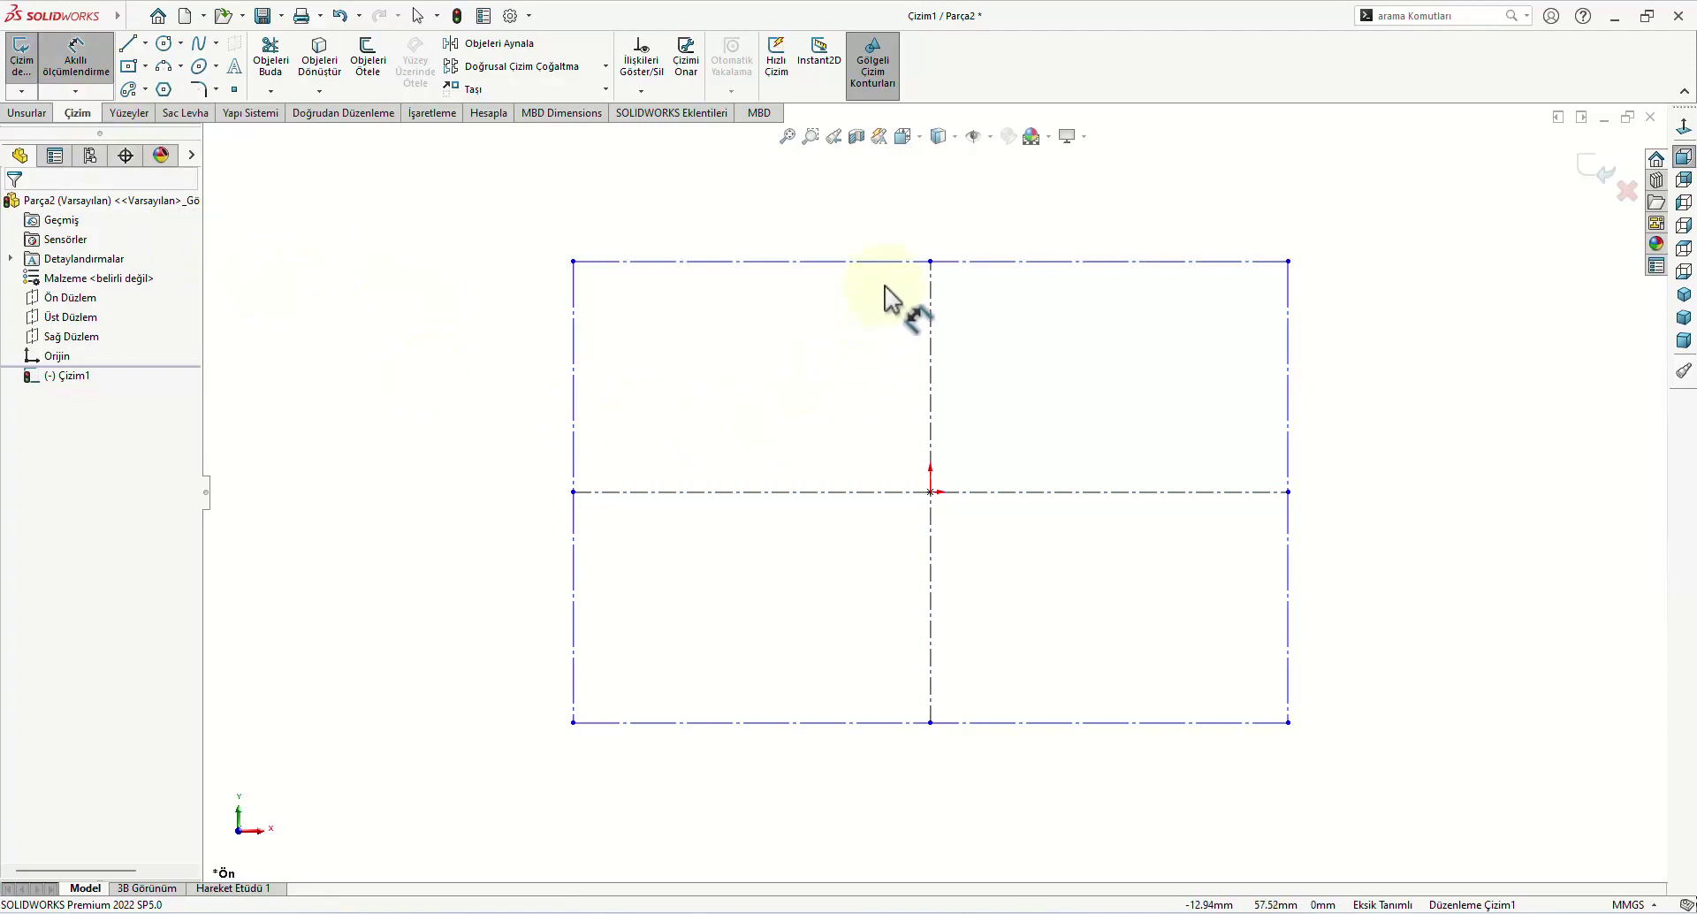
left_click(888, 261)
left_click(955, 228)
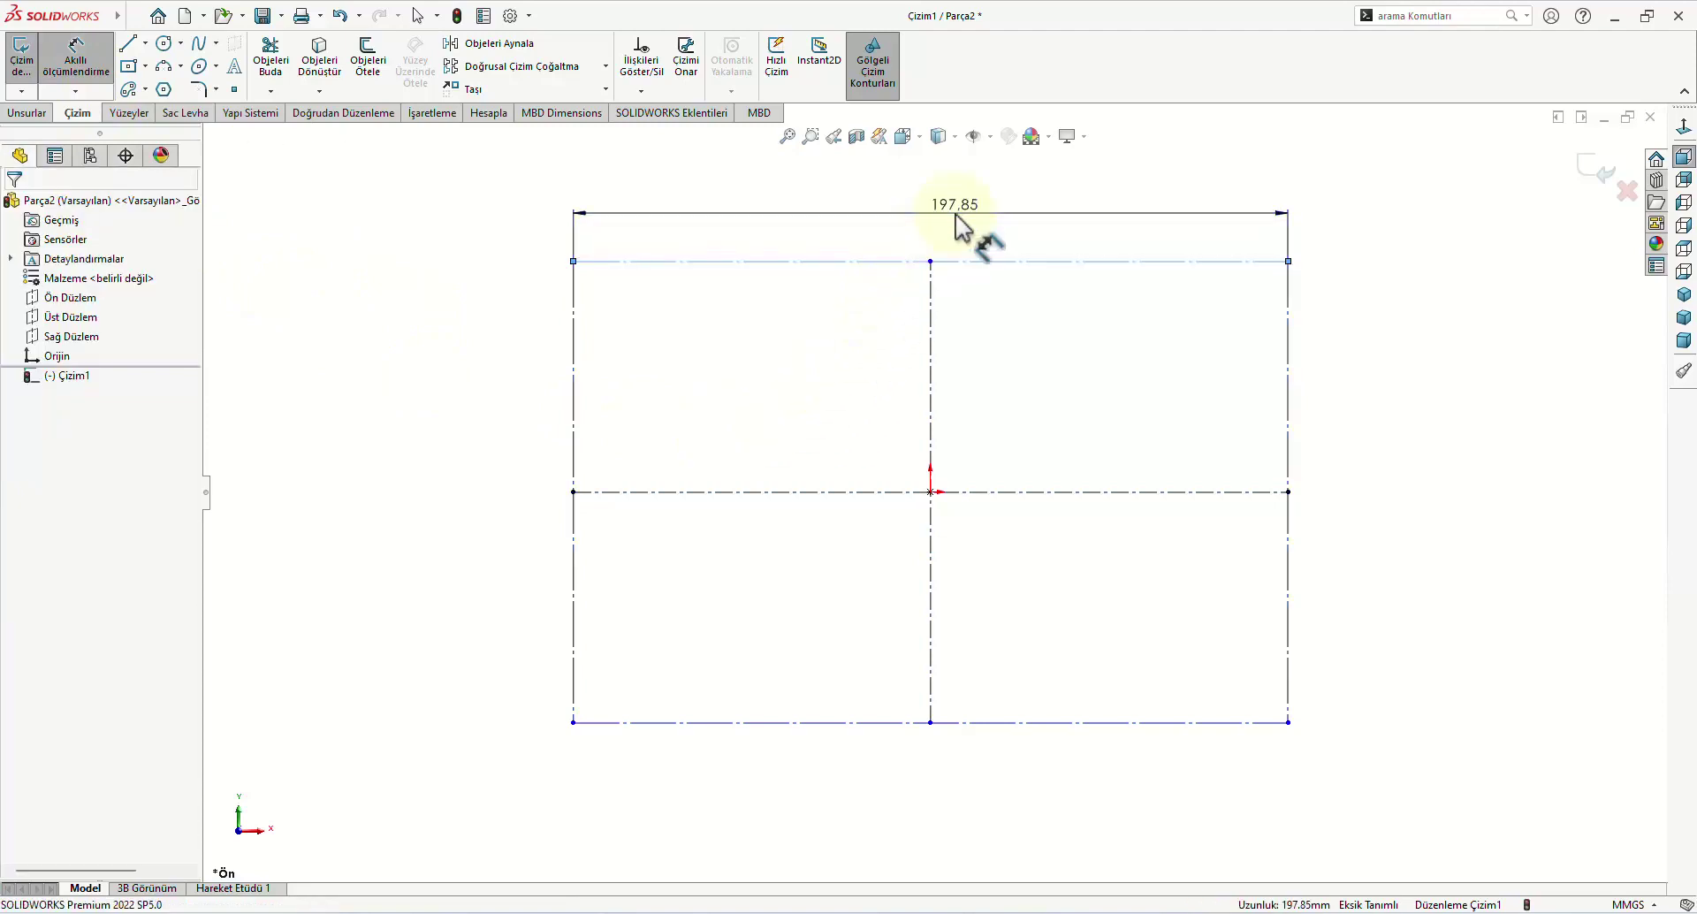
type("200")
key("Return")
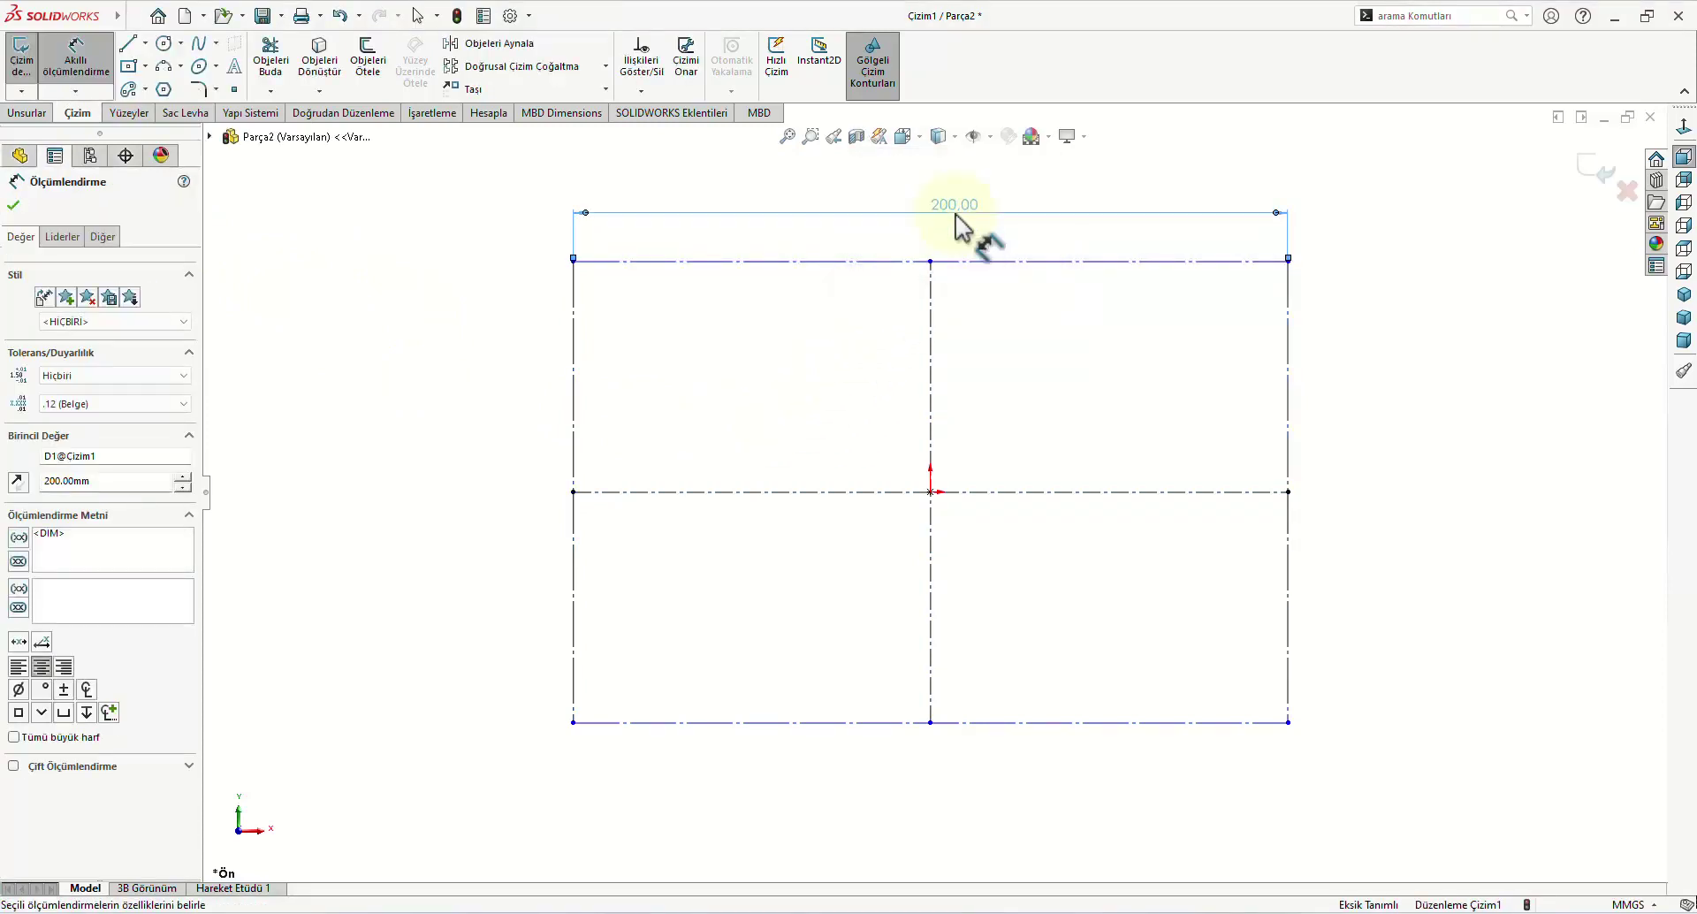
left_click(574, 594)
left_click(490, 544)
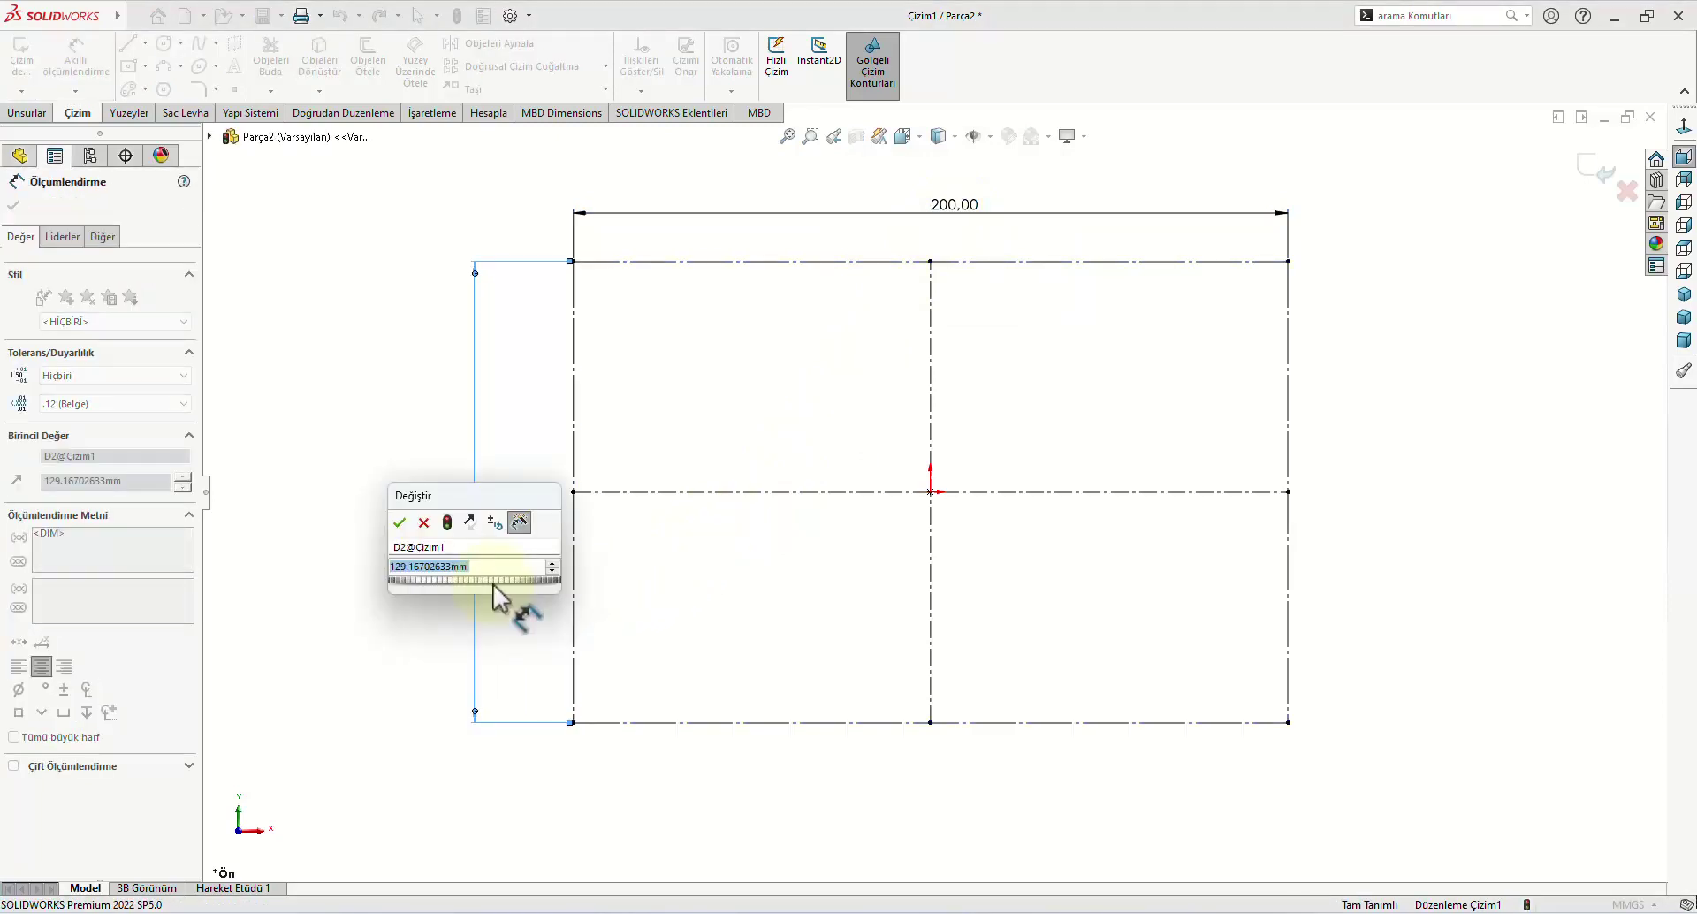
type("100")
key("Return")
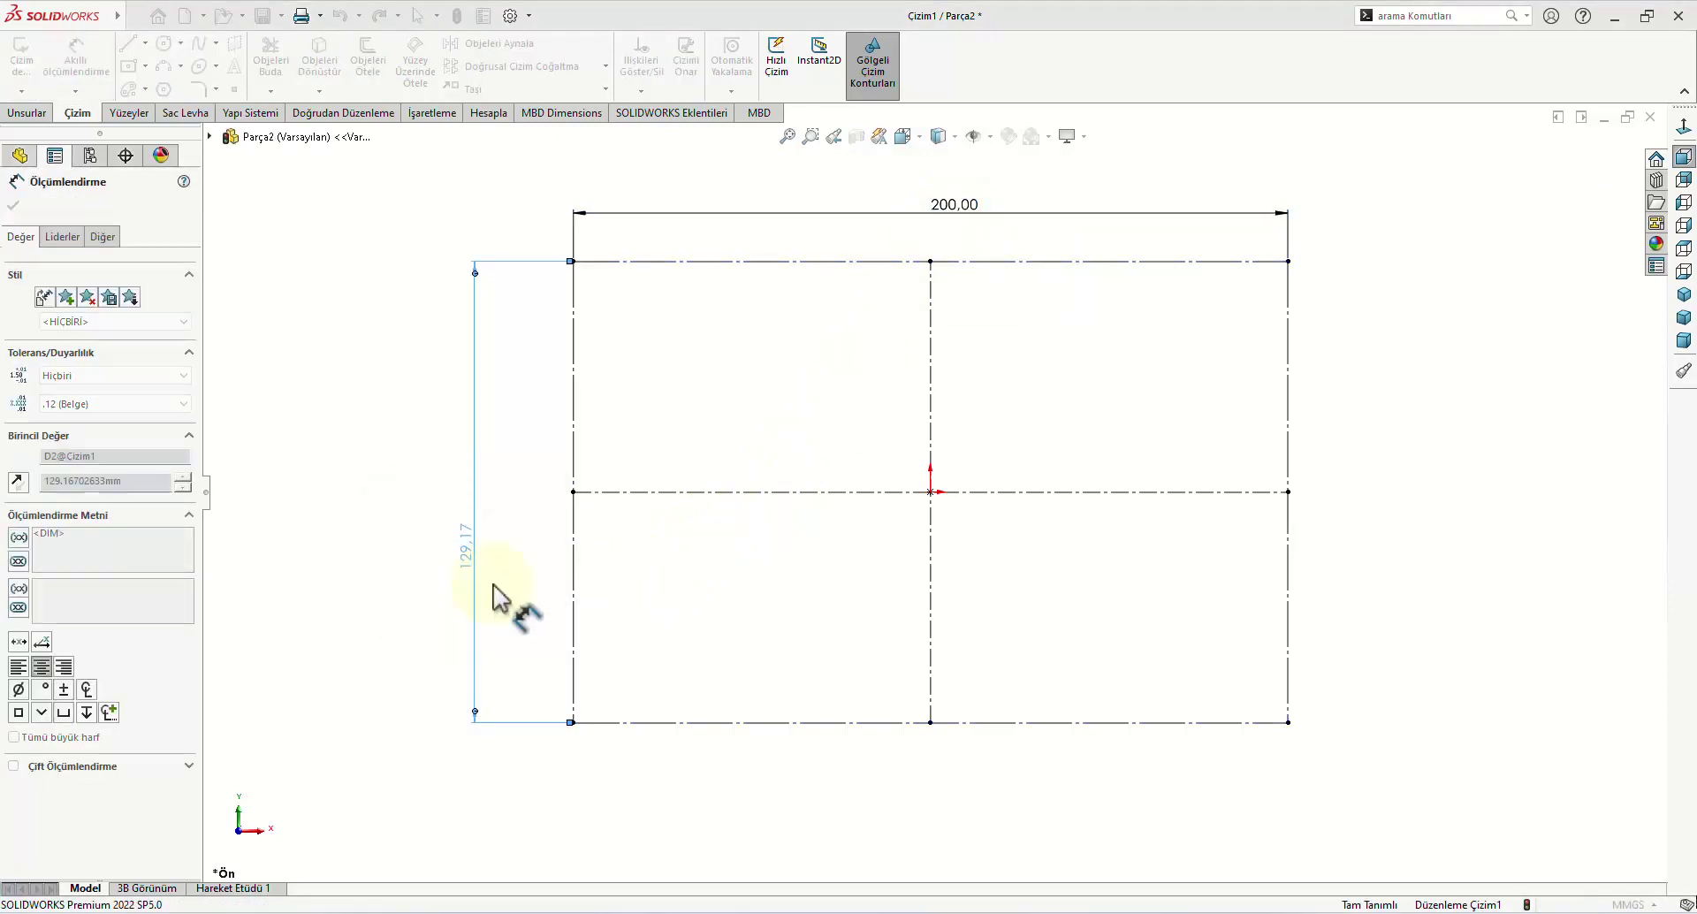
left_click(540, 747)
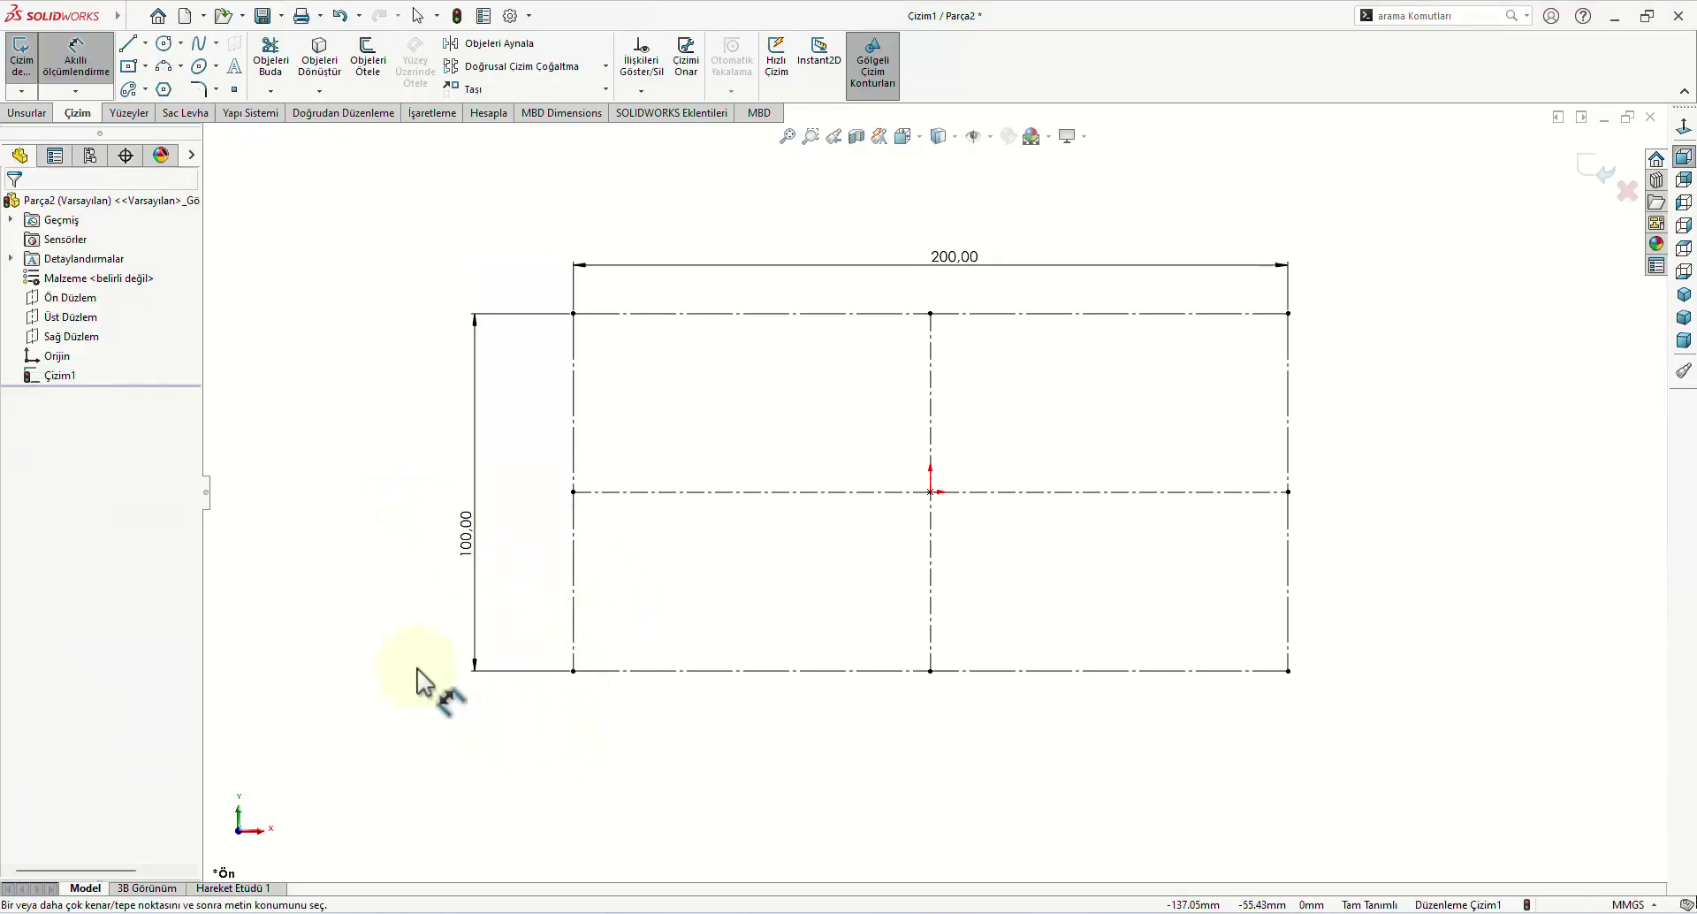
right_click(310, 327)
left_click(338, 375)
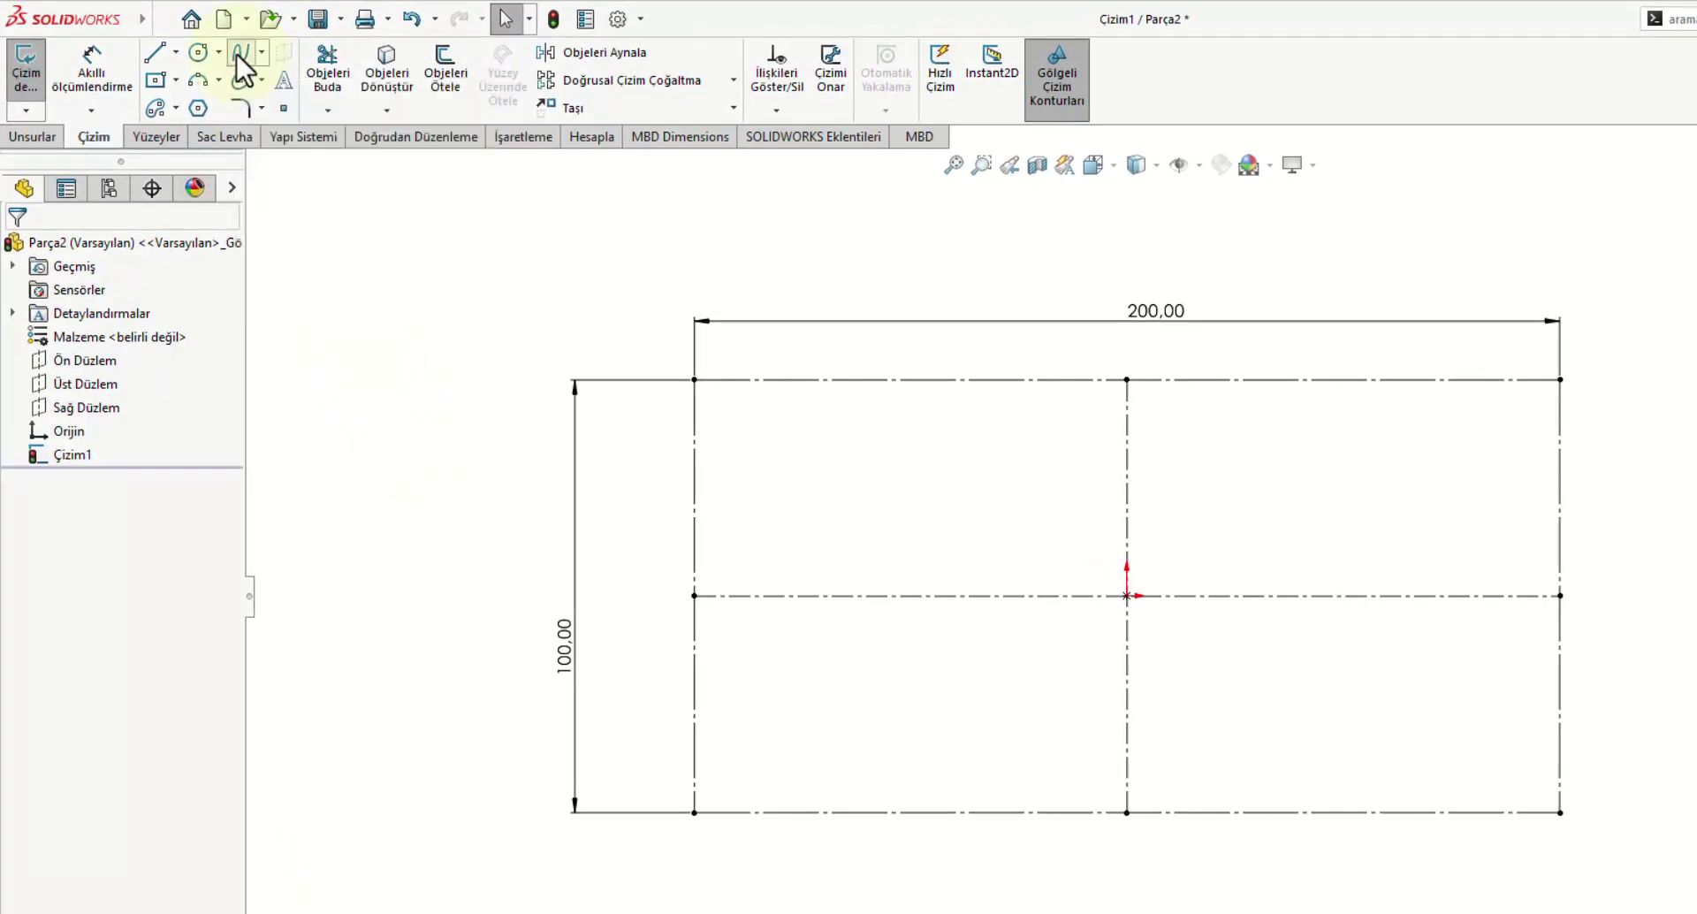
Step: Draw the upper spline from the left edge through the top midpoint to the right midpoint
left_click(237, 55)
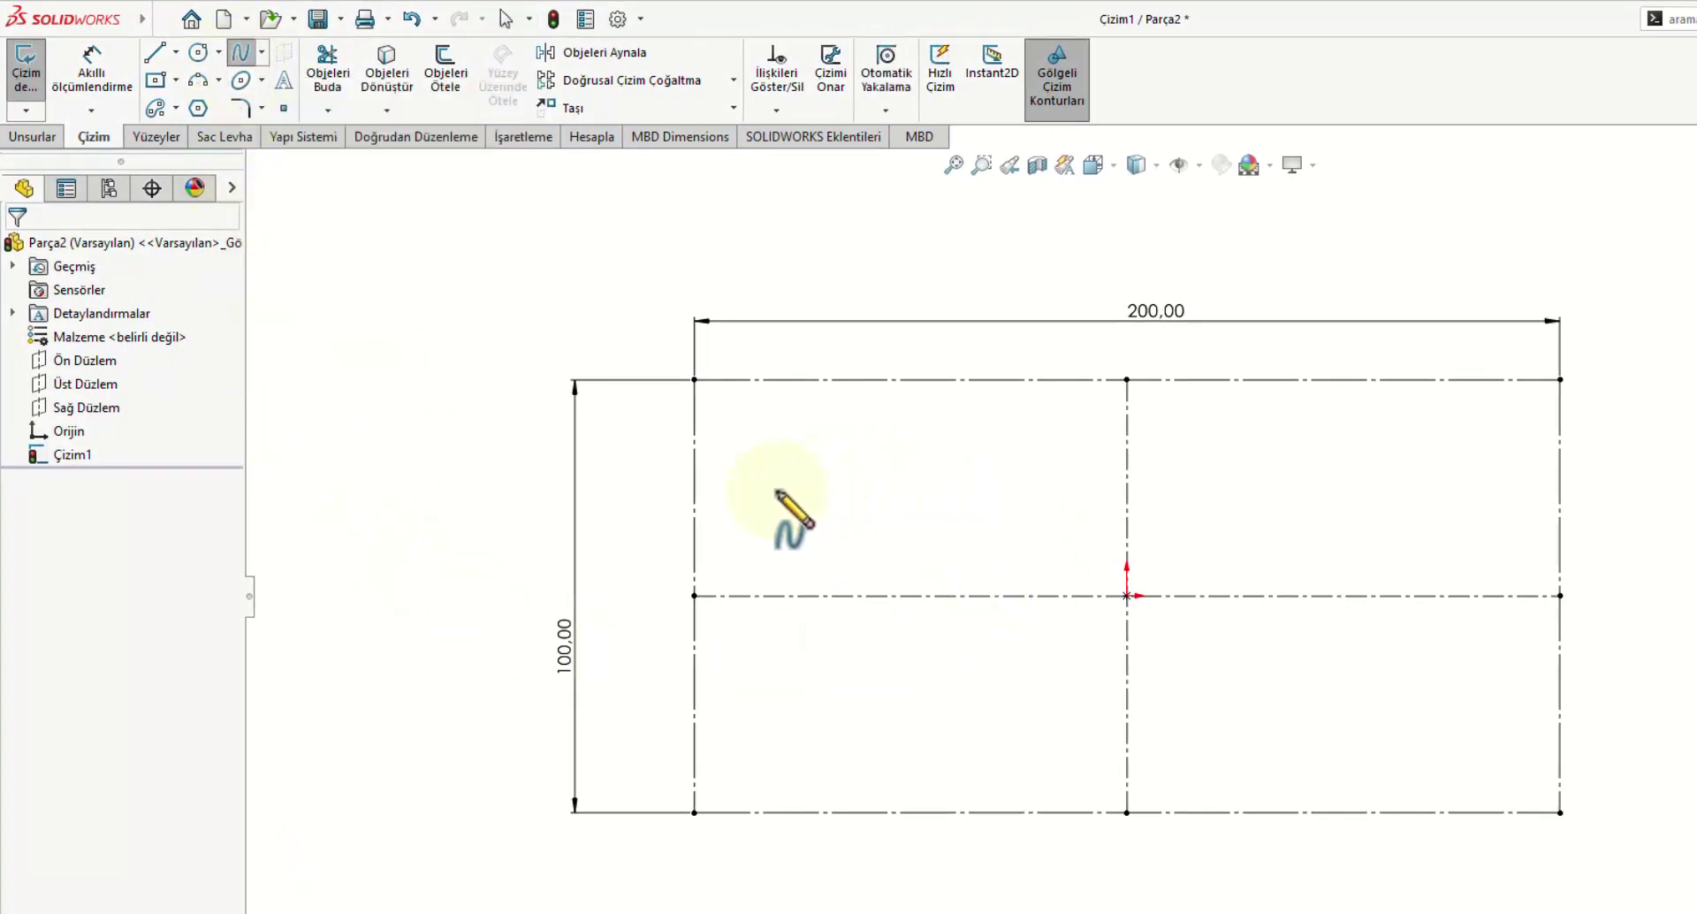
left_click(695, 488)
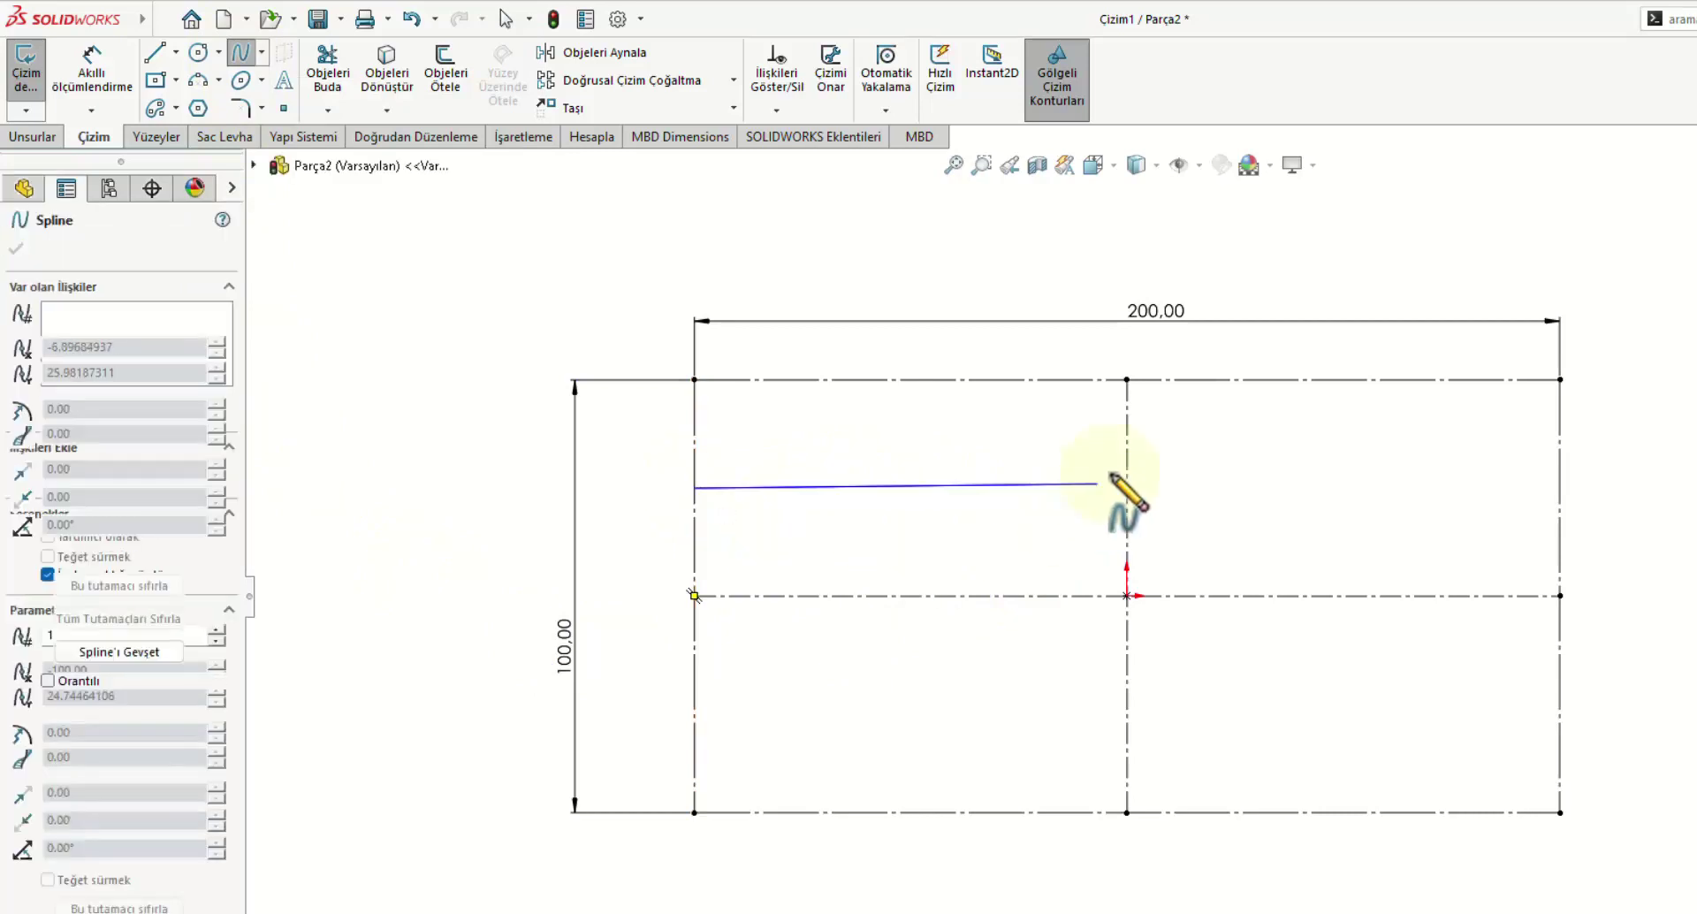
left_click(1127, 381)
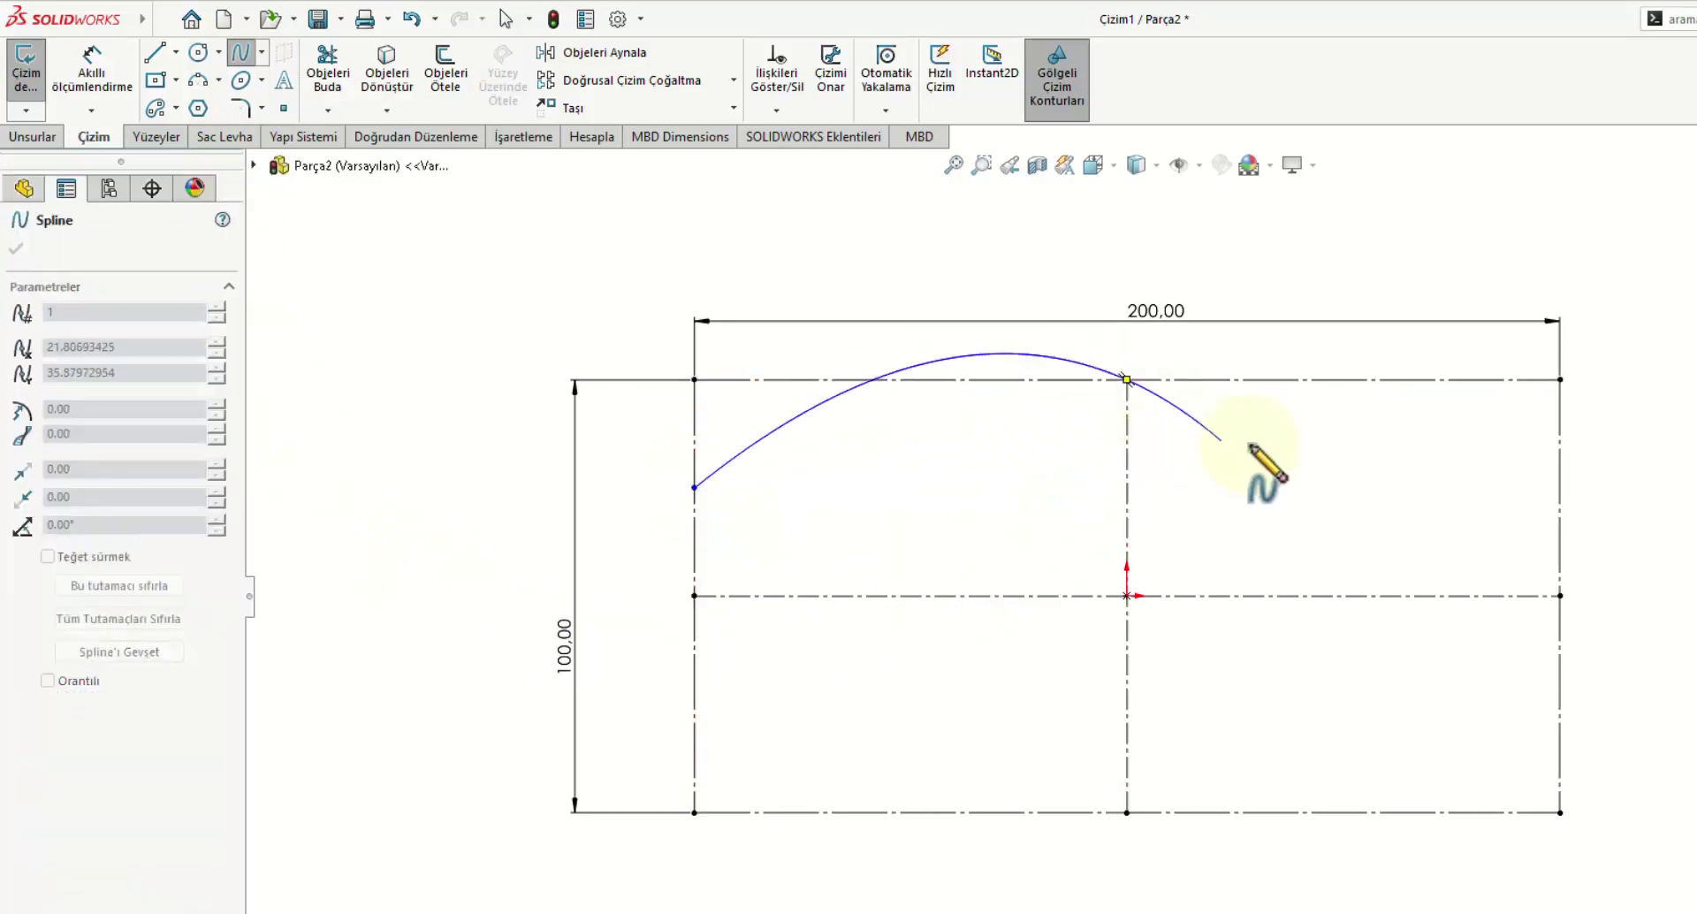
right_click(1559, 597)
left_click(1584, 610)
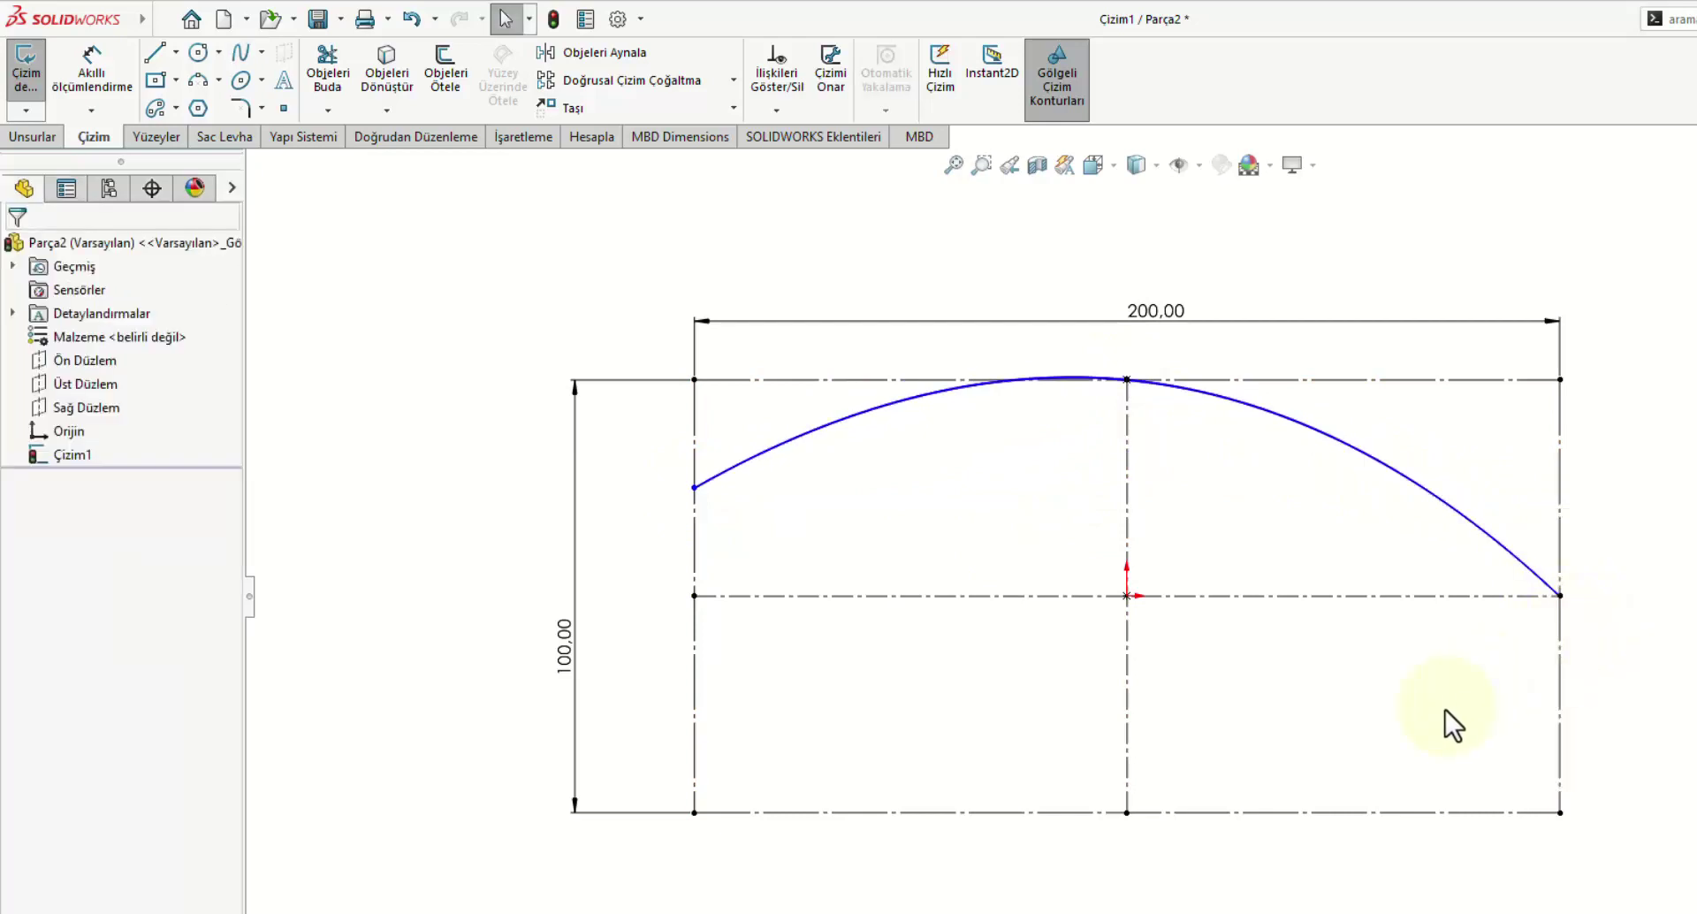
Step: Draw the lower spline from the bottom-left corner through the origin to the right edge
left_click(241, 53)
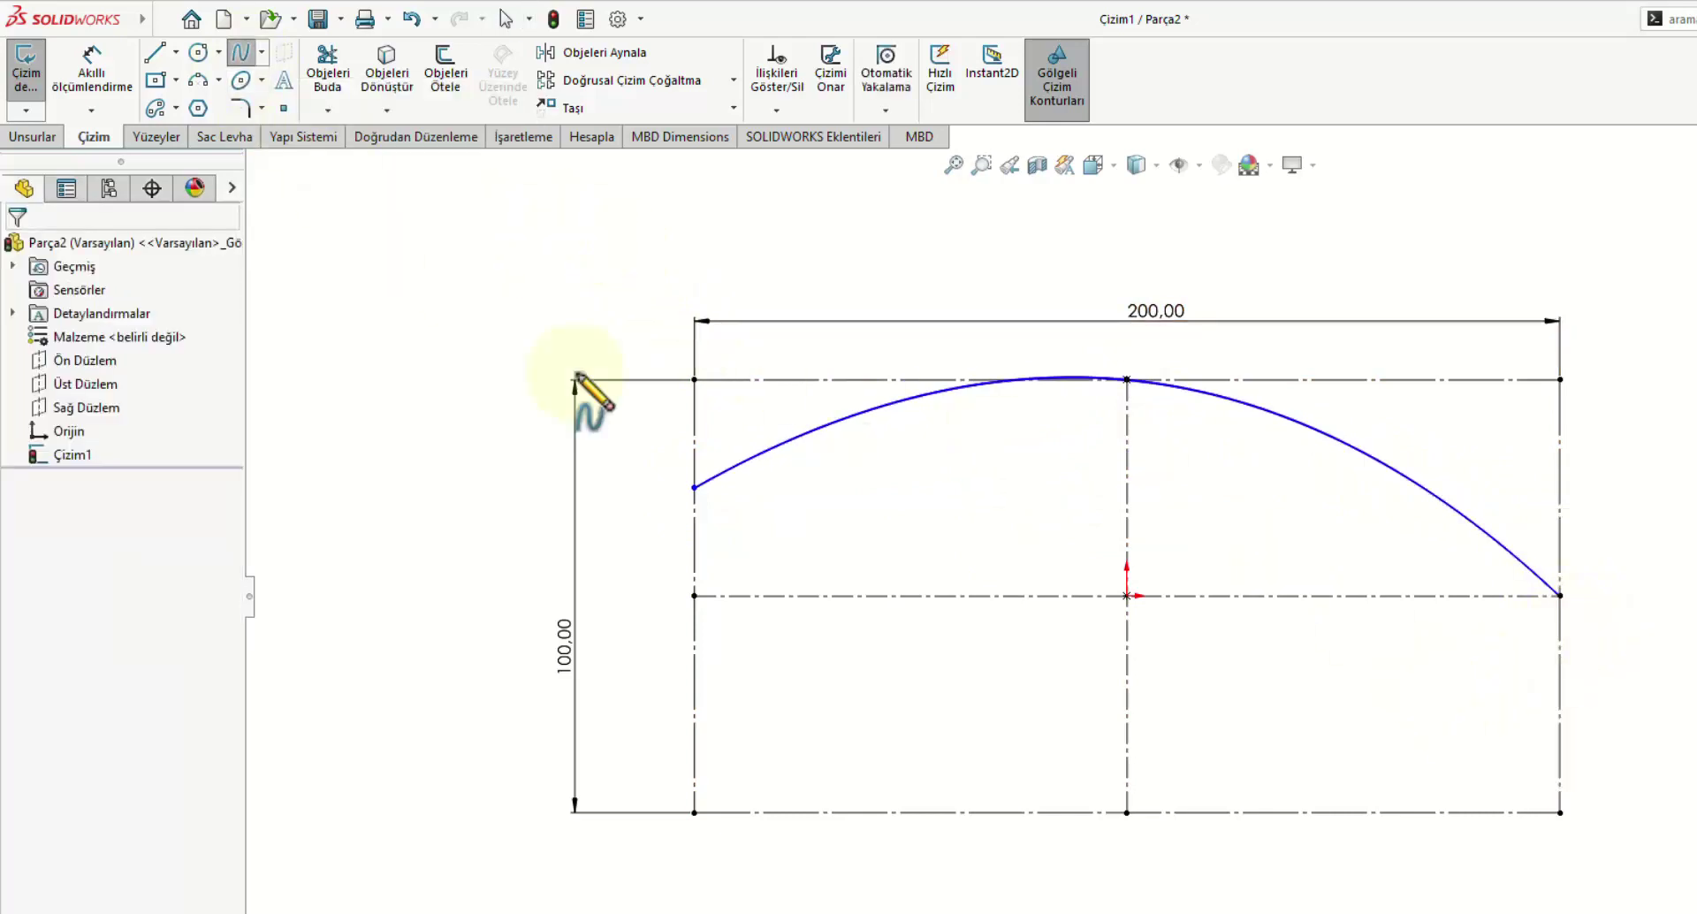
left_click(694, 813)
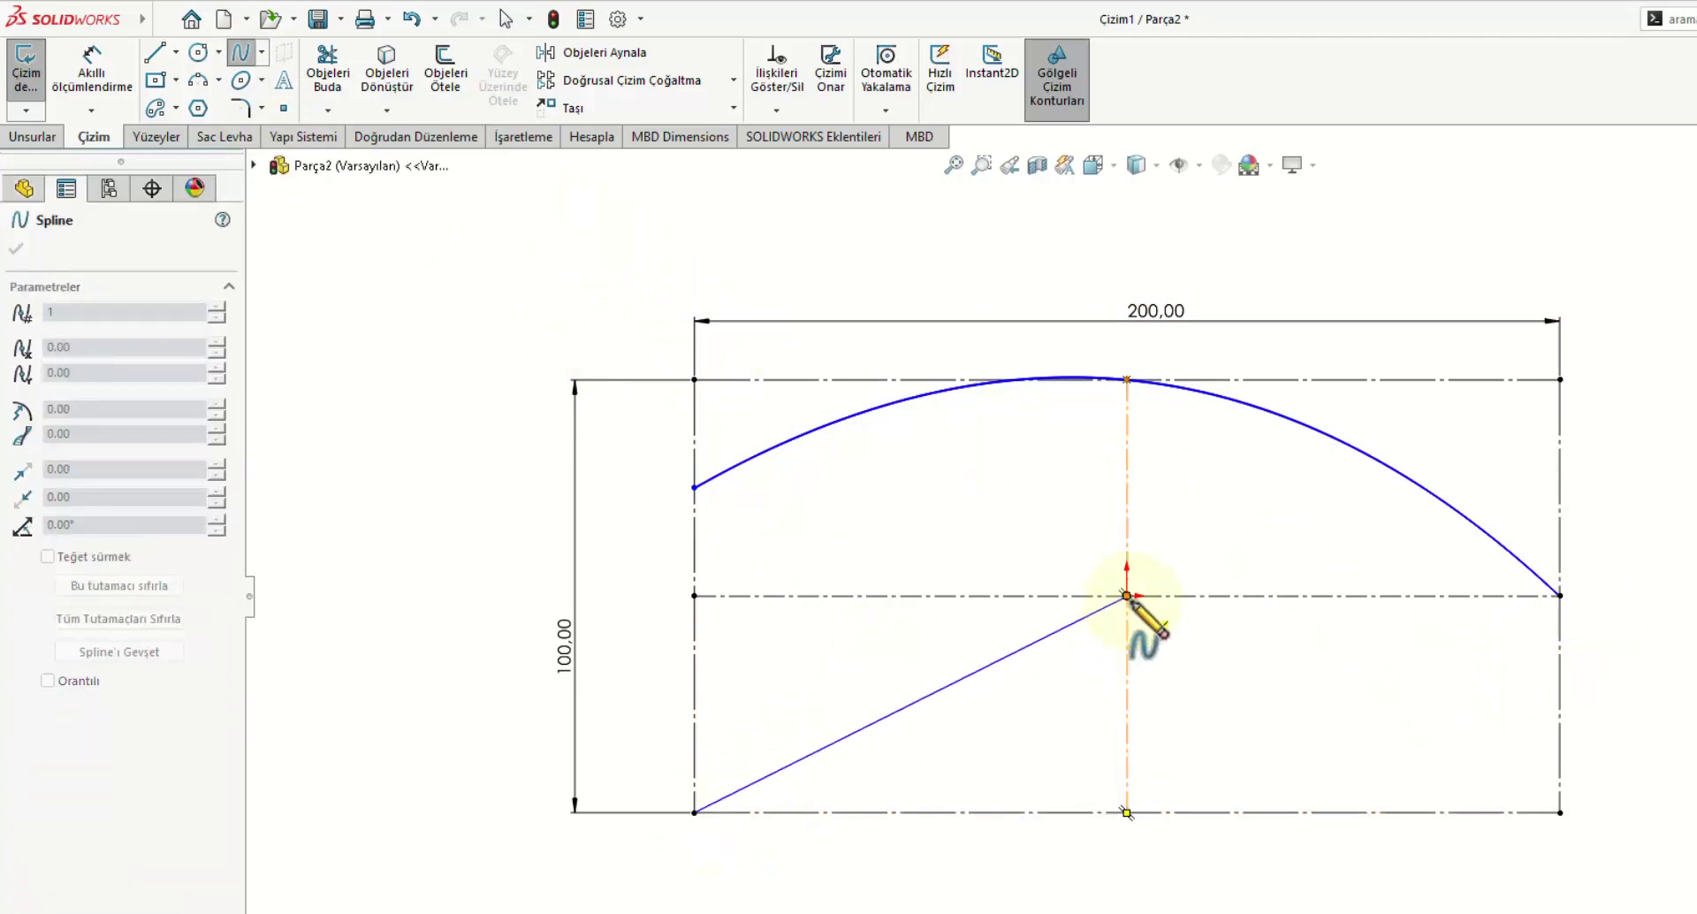
left_click(1126, 595)
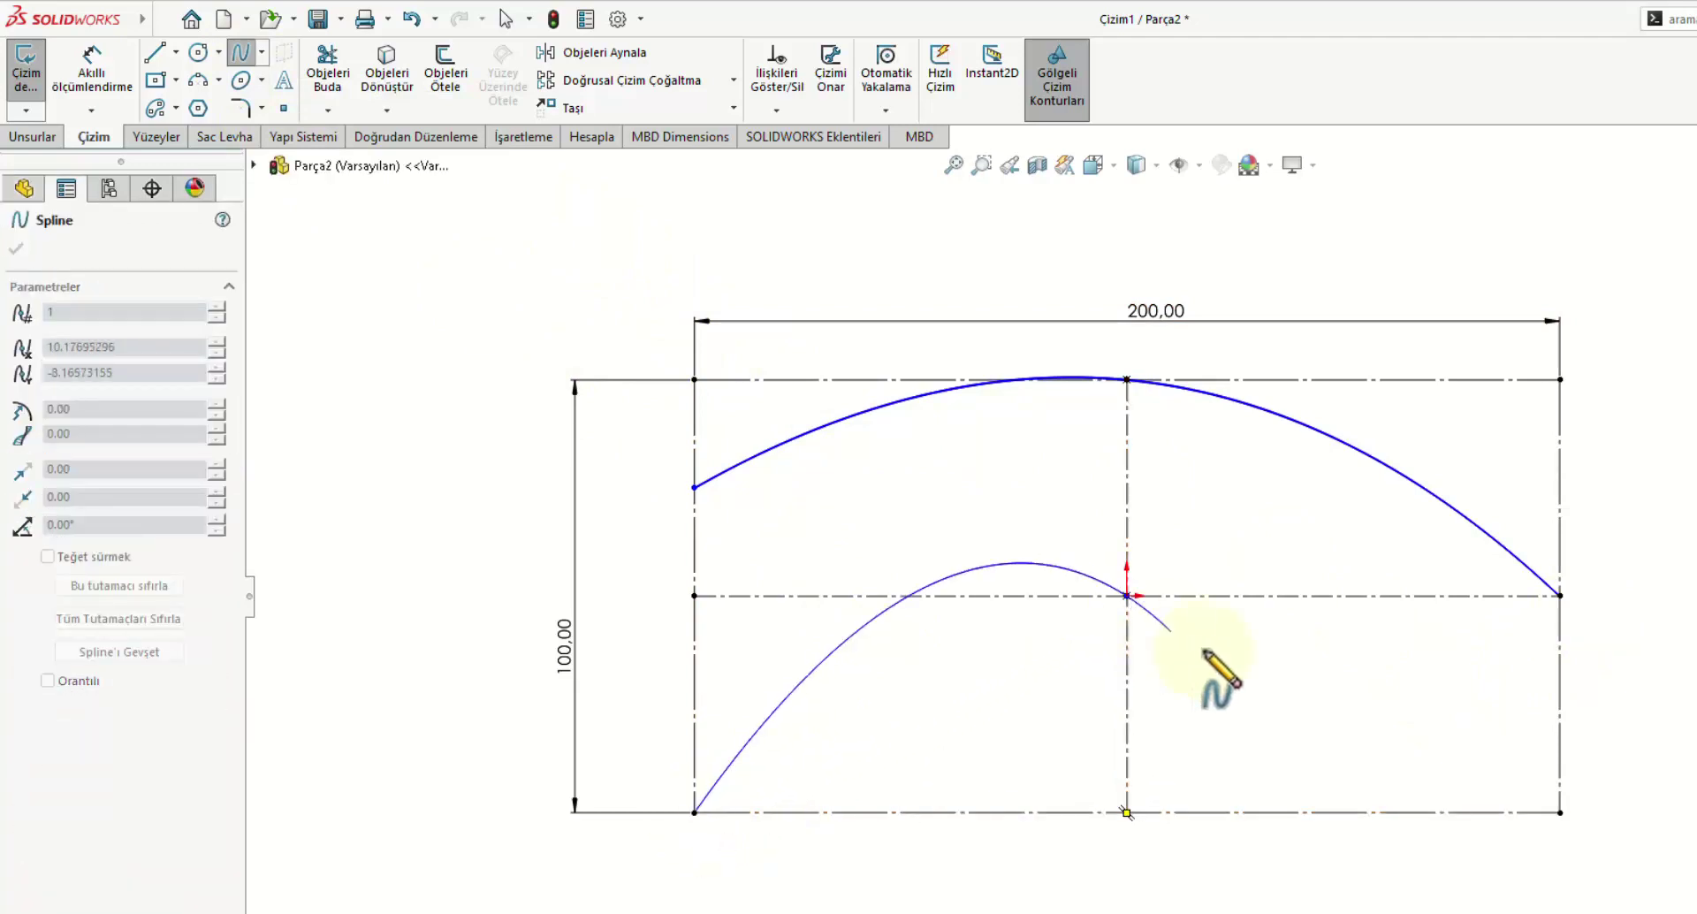
left_click(1560, 721)
right_click(1560, 720)
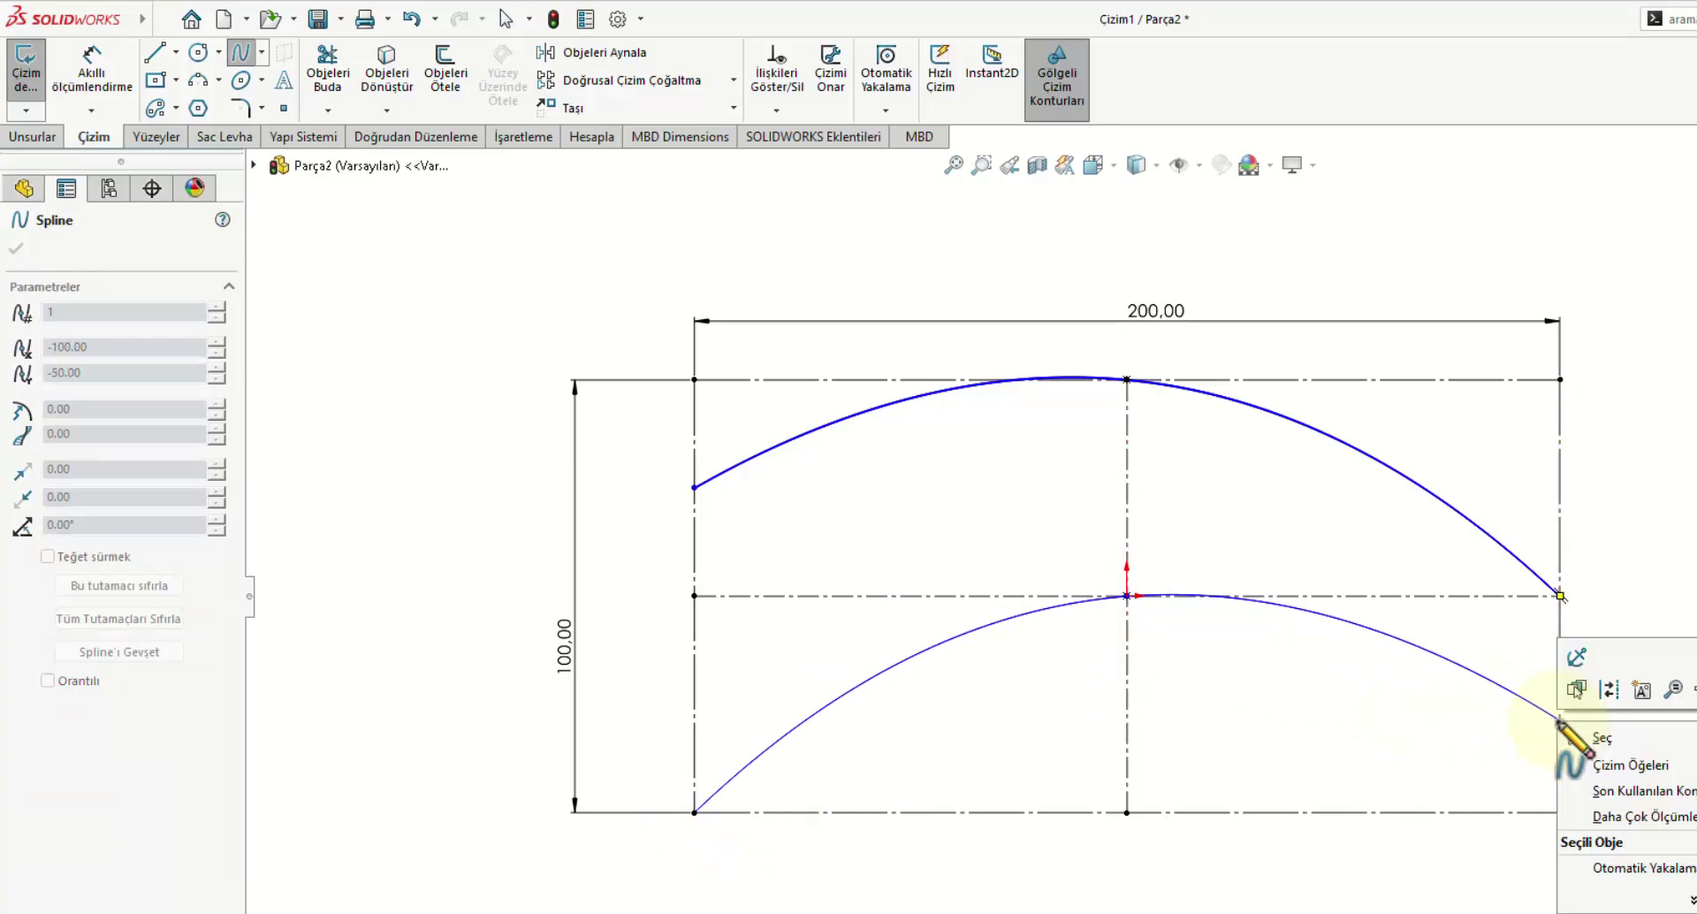
left_click(1603, 745)
Step: Dimension the loose spline ends 20 from the bottom edge and 20 from the top edge
left_click(91, 71)
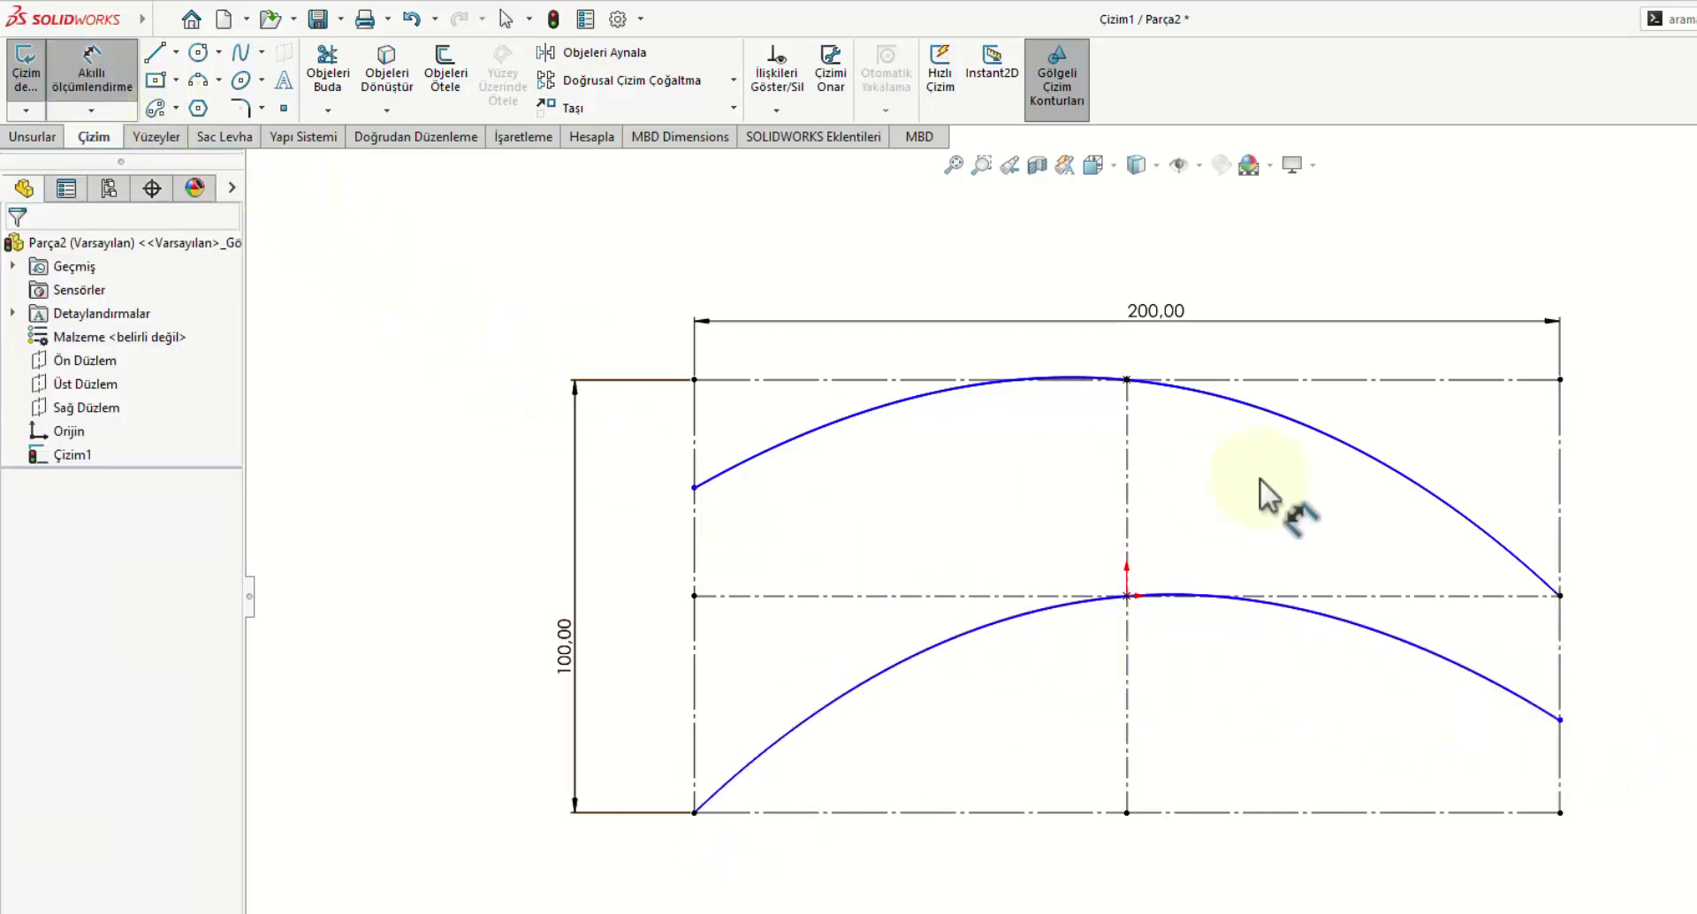
left_click(1560, 720)
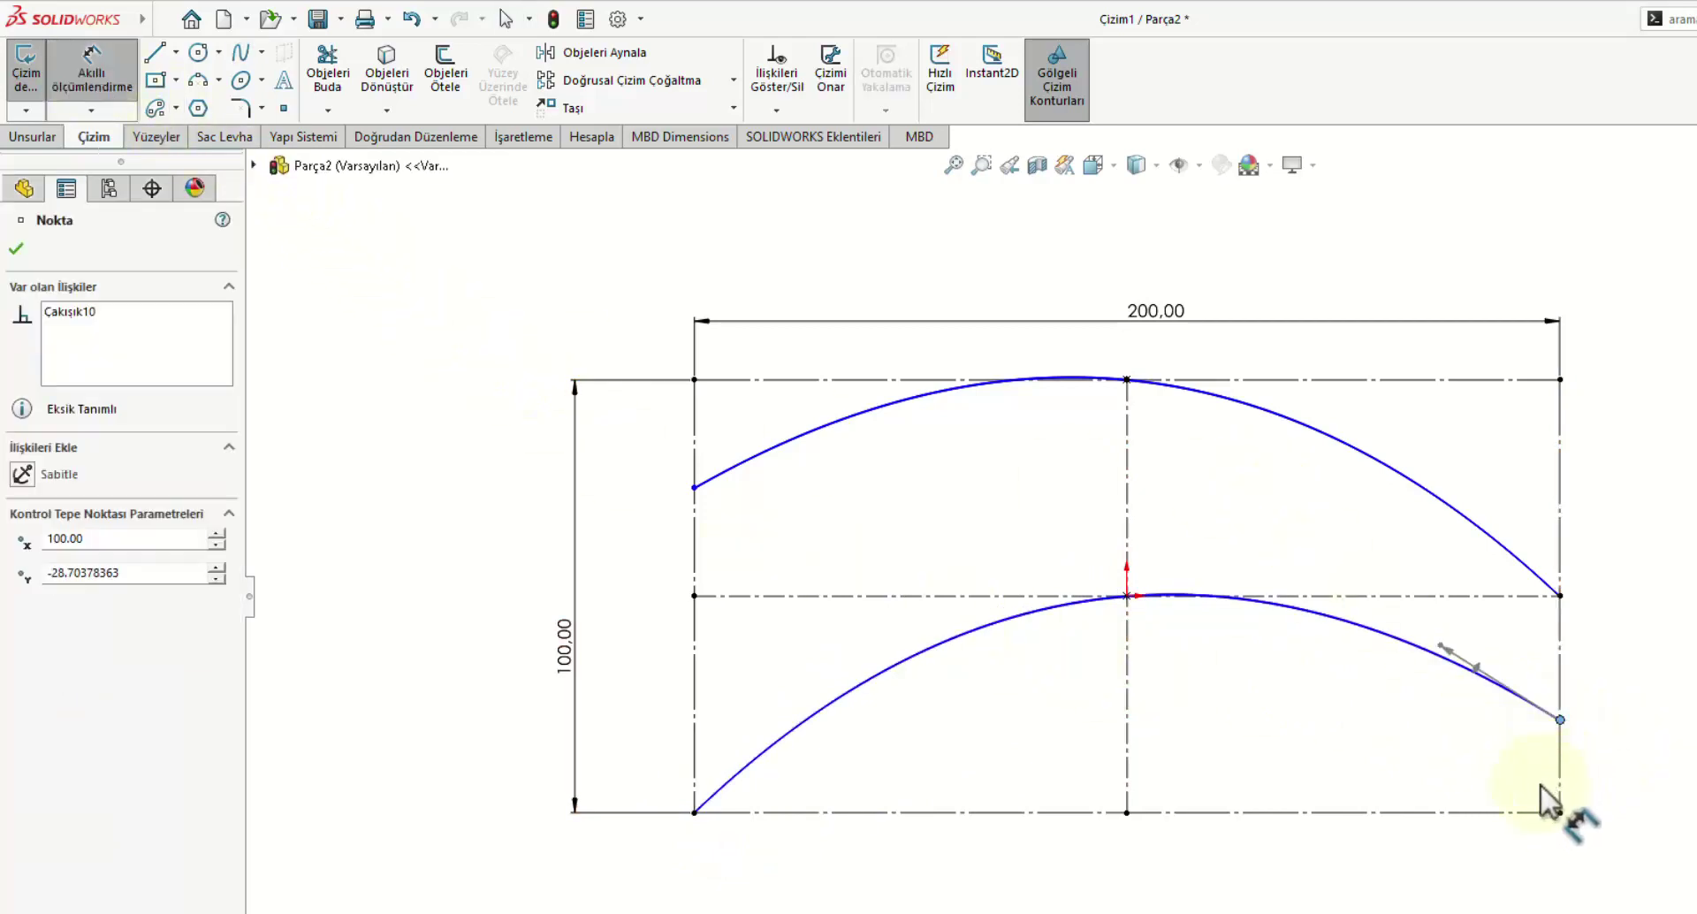
left_click(1557, 813)
left_click(1636, 778)
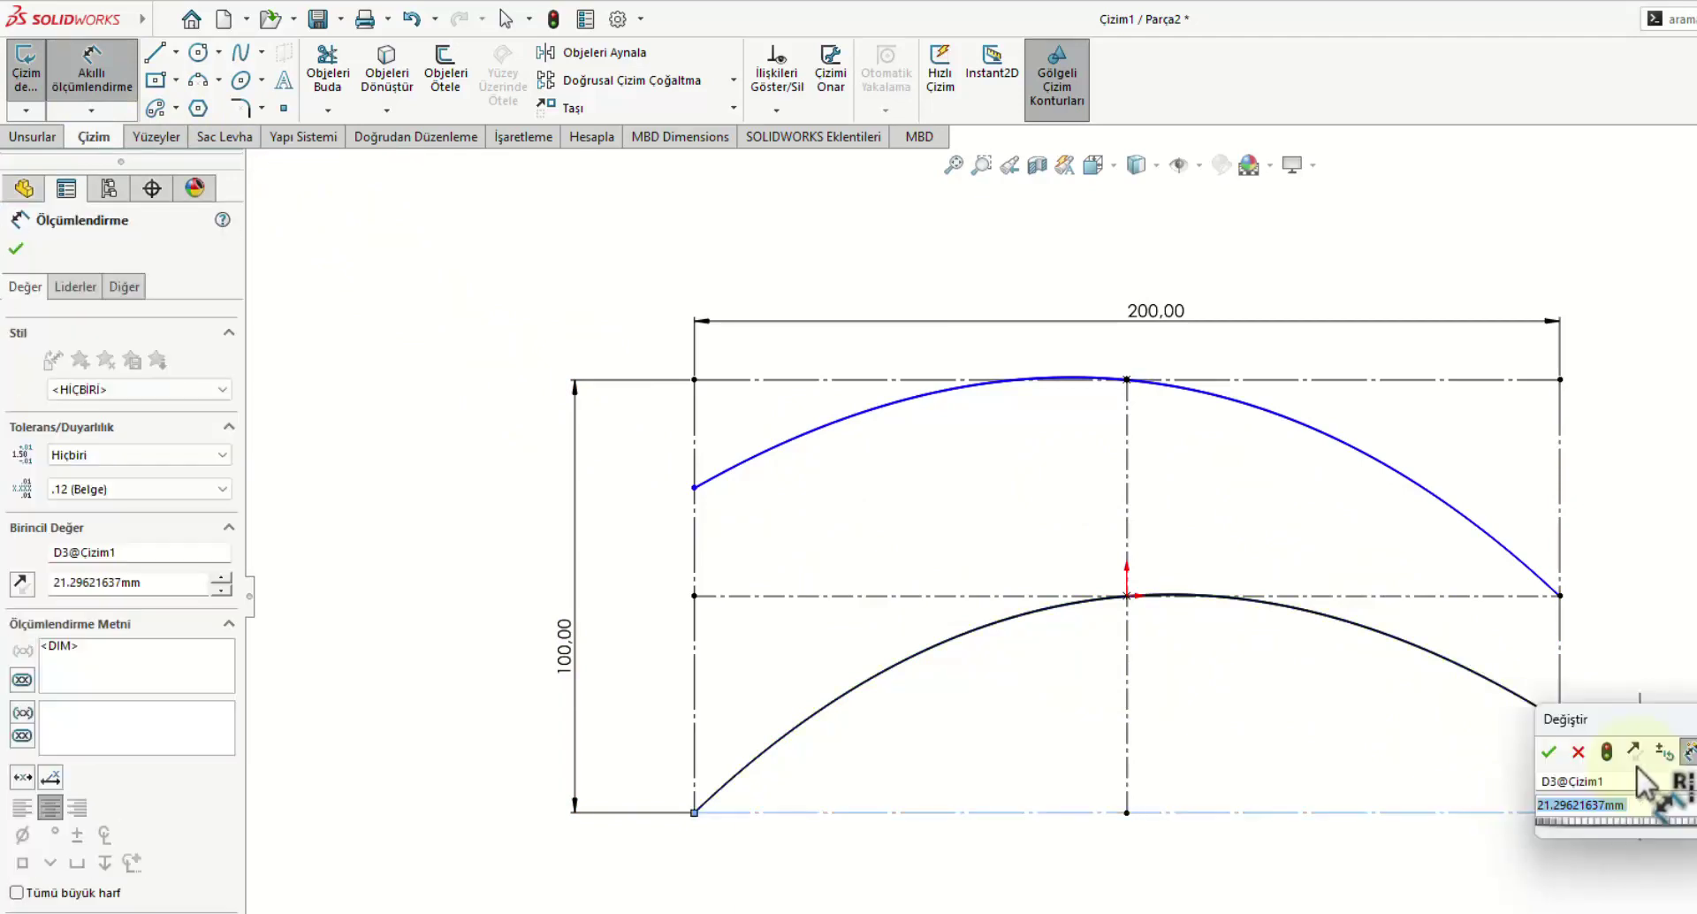
type("2")
type("20")
key("Return")
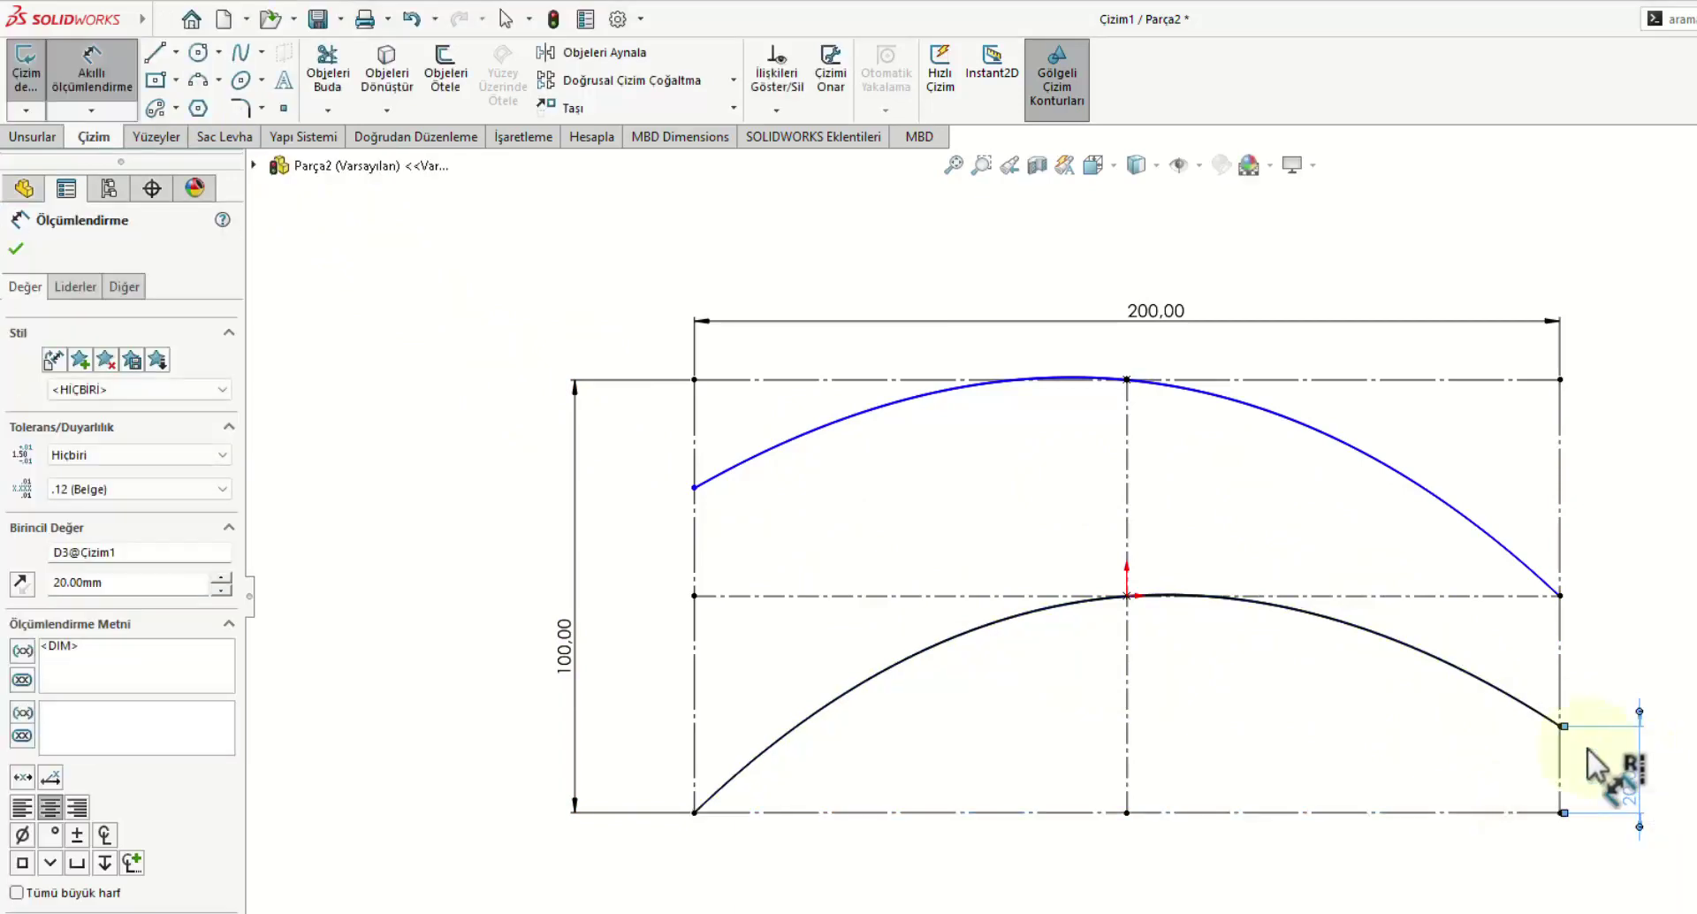
left_click(694, 487)
left_click(721, 381)
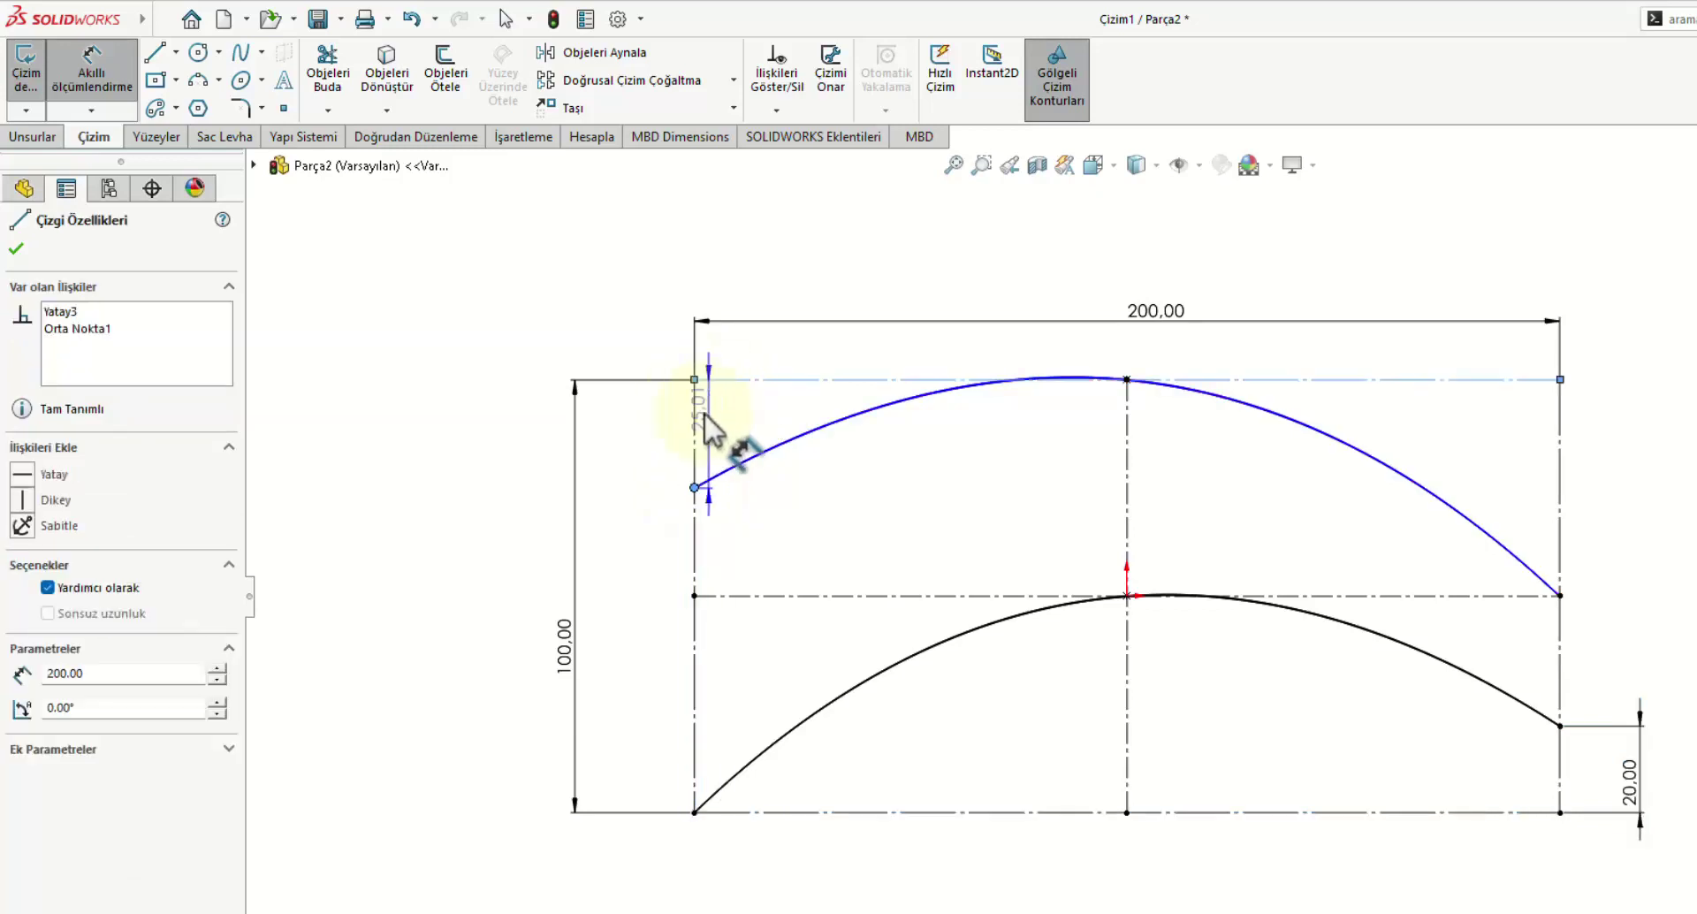
left_click(643, 424)
type("20")
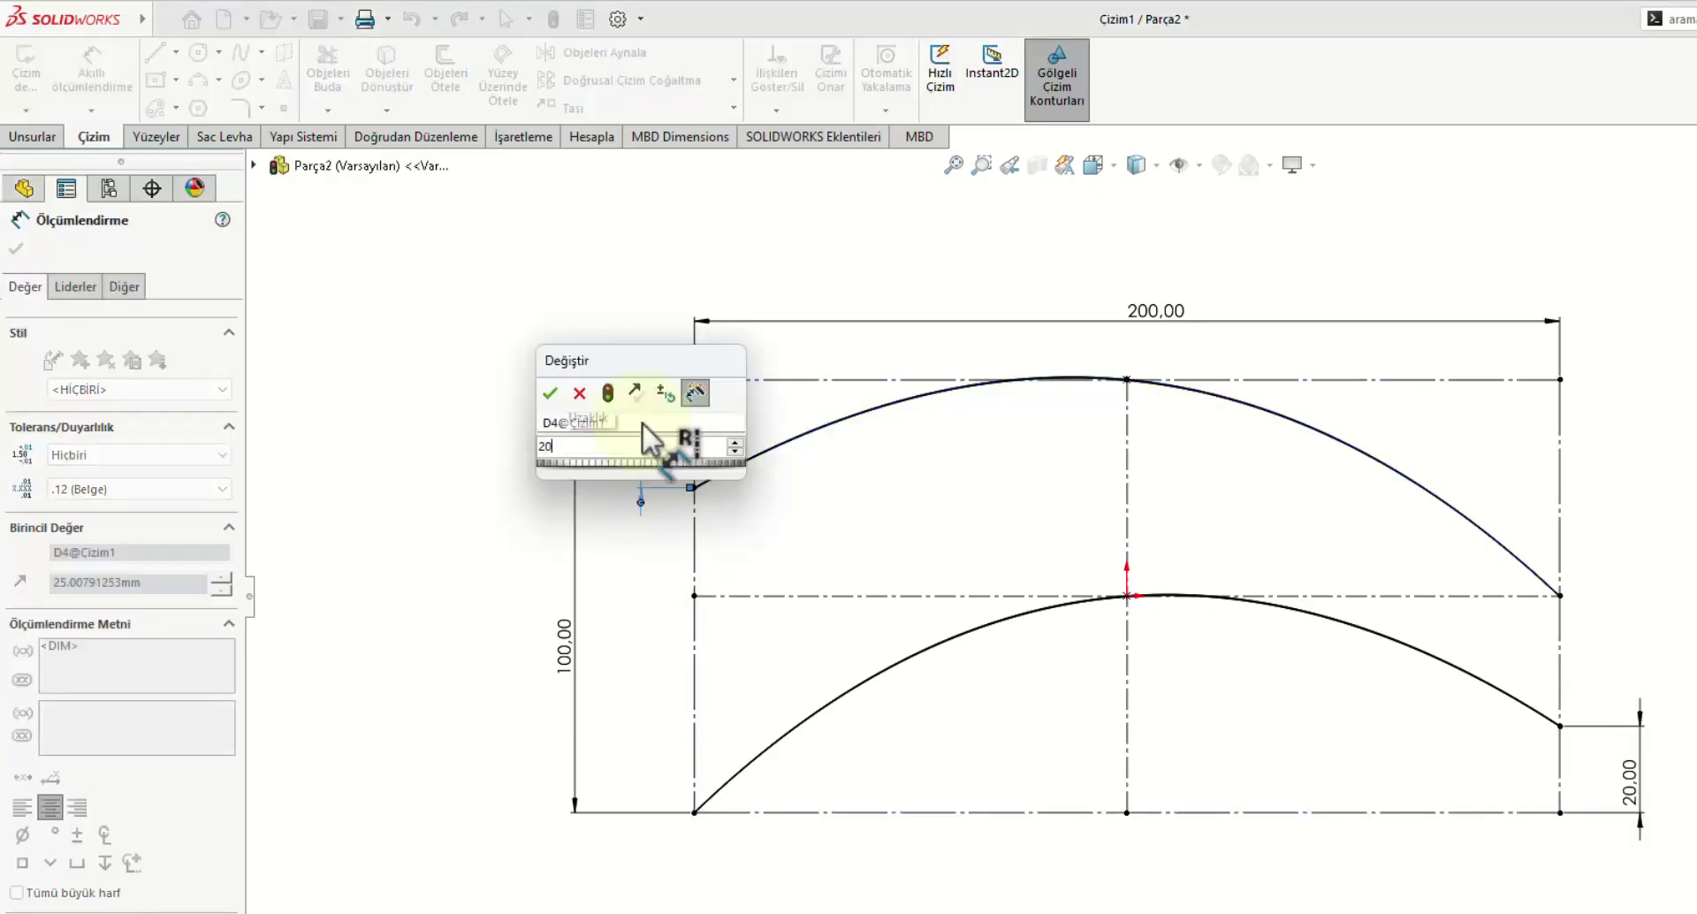
key("Return")
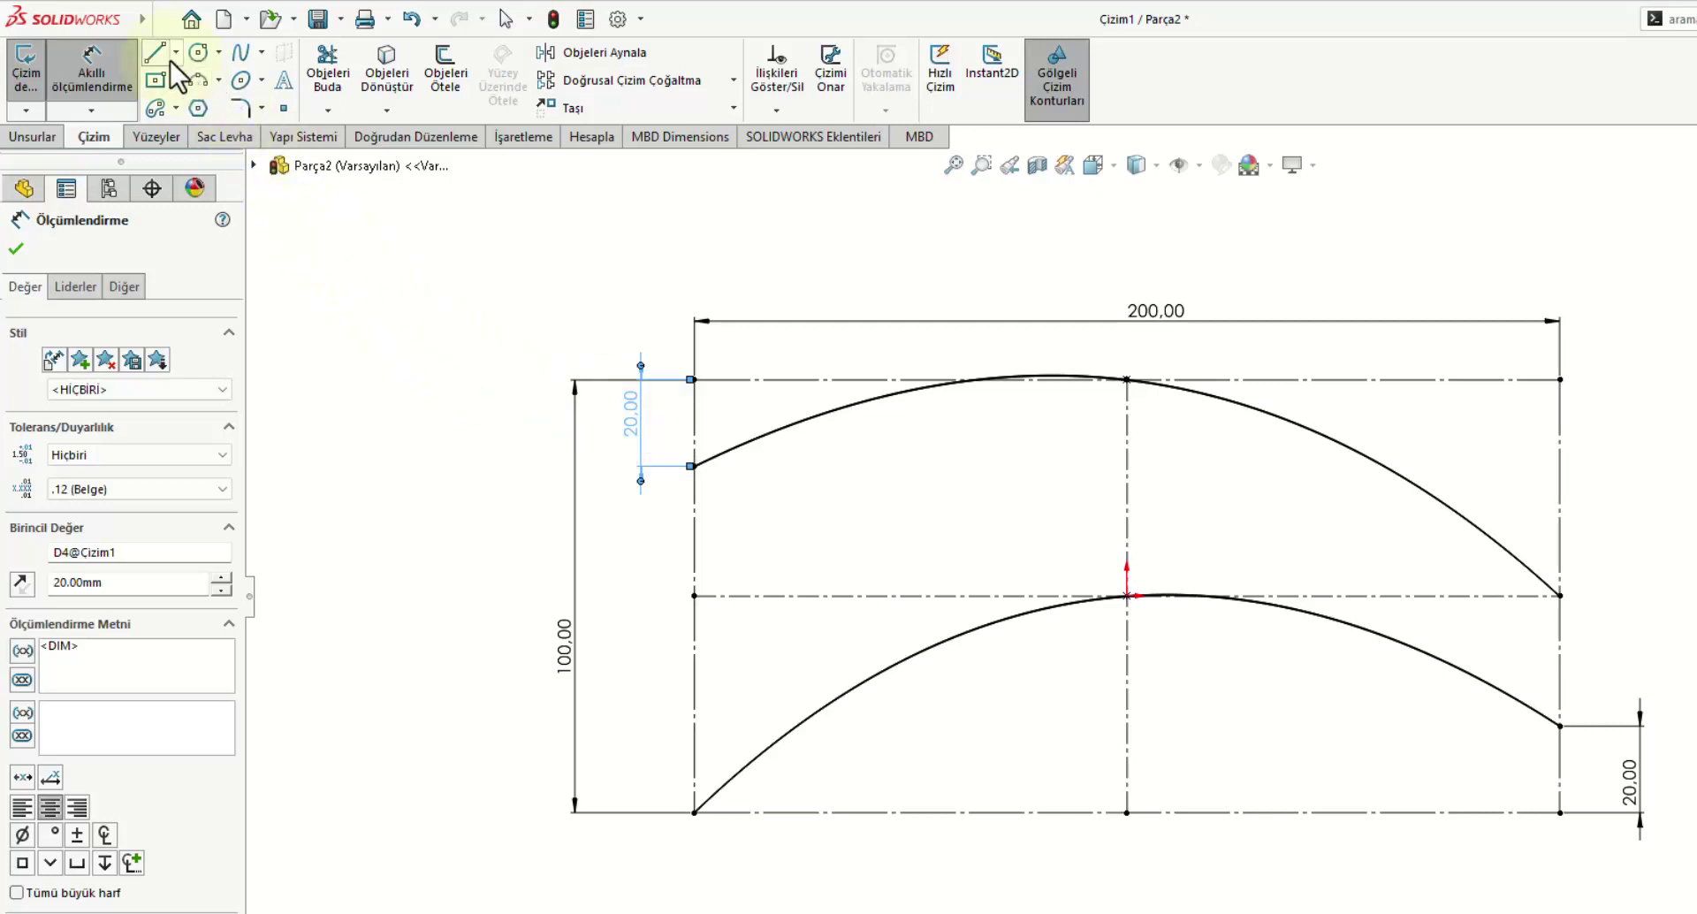
Step: Draw vertical lines at the left and right ends to close the band profile
left_click(155, 53)
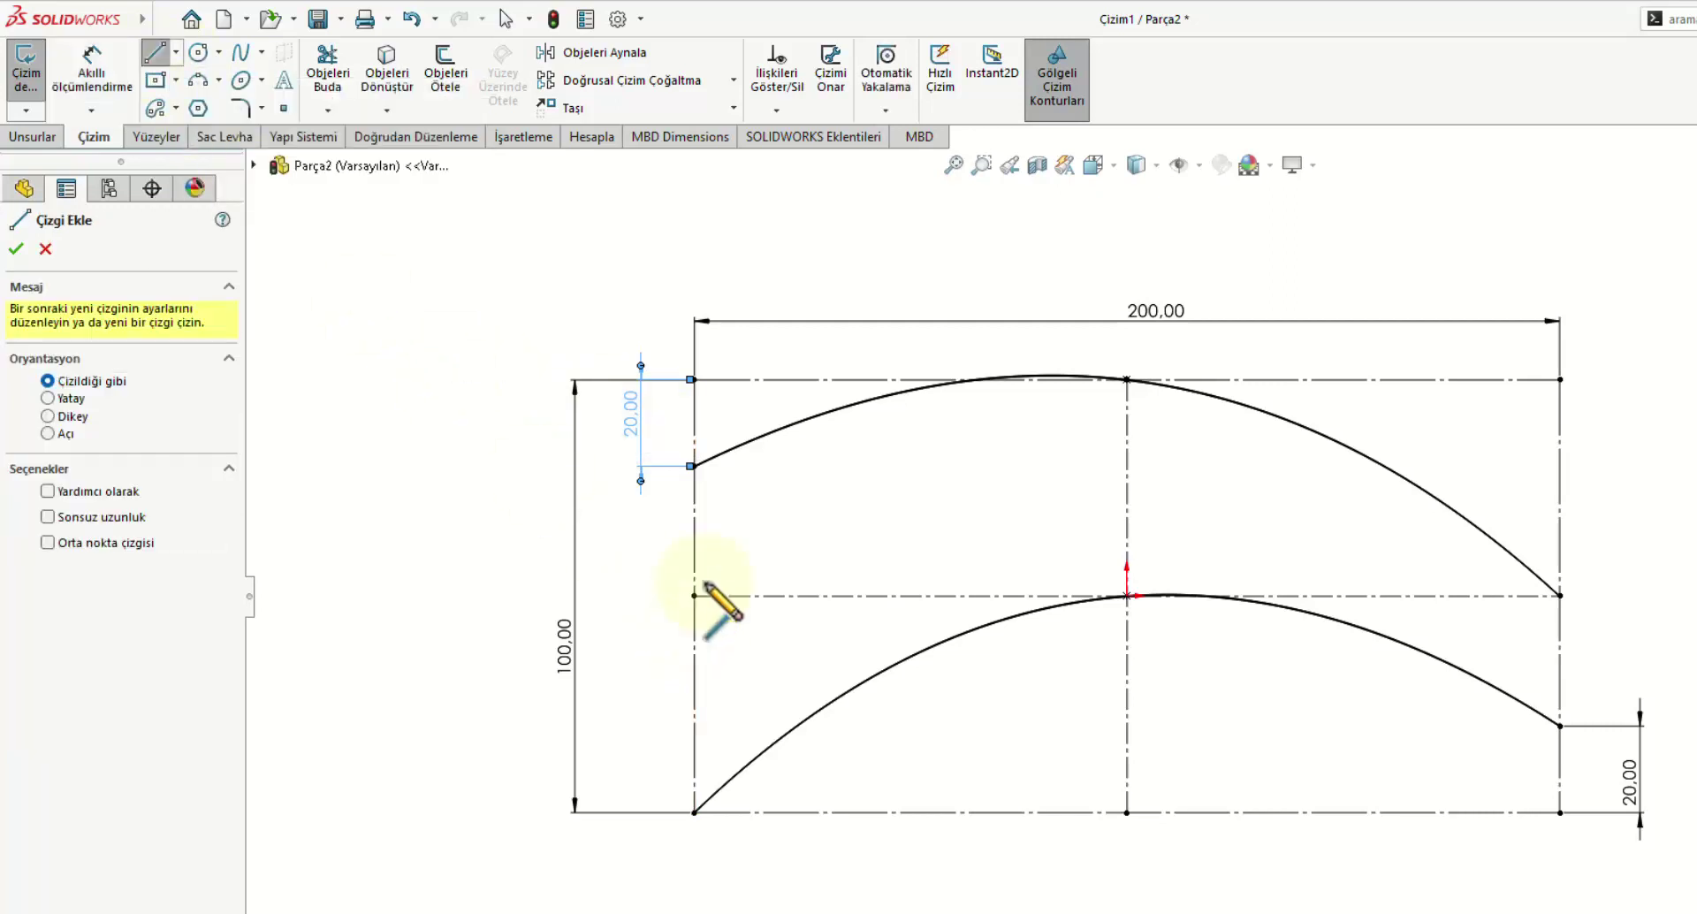
left_click(695, 466)
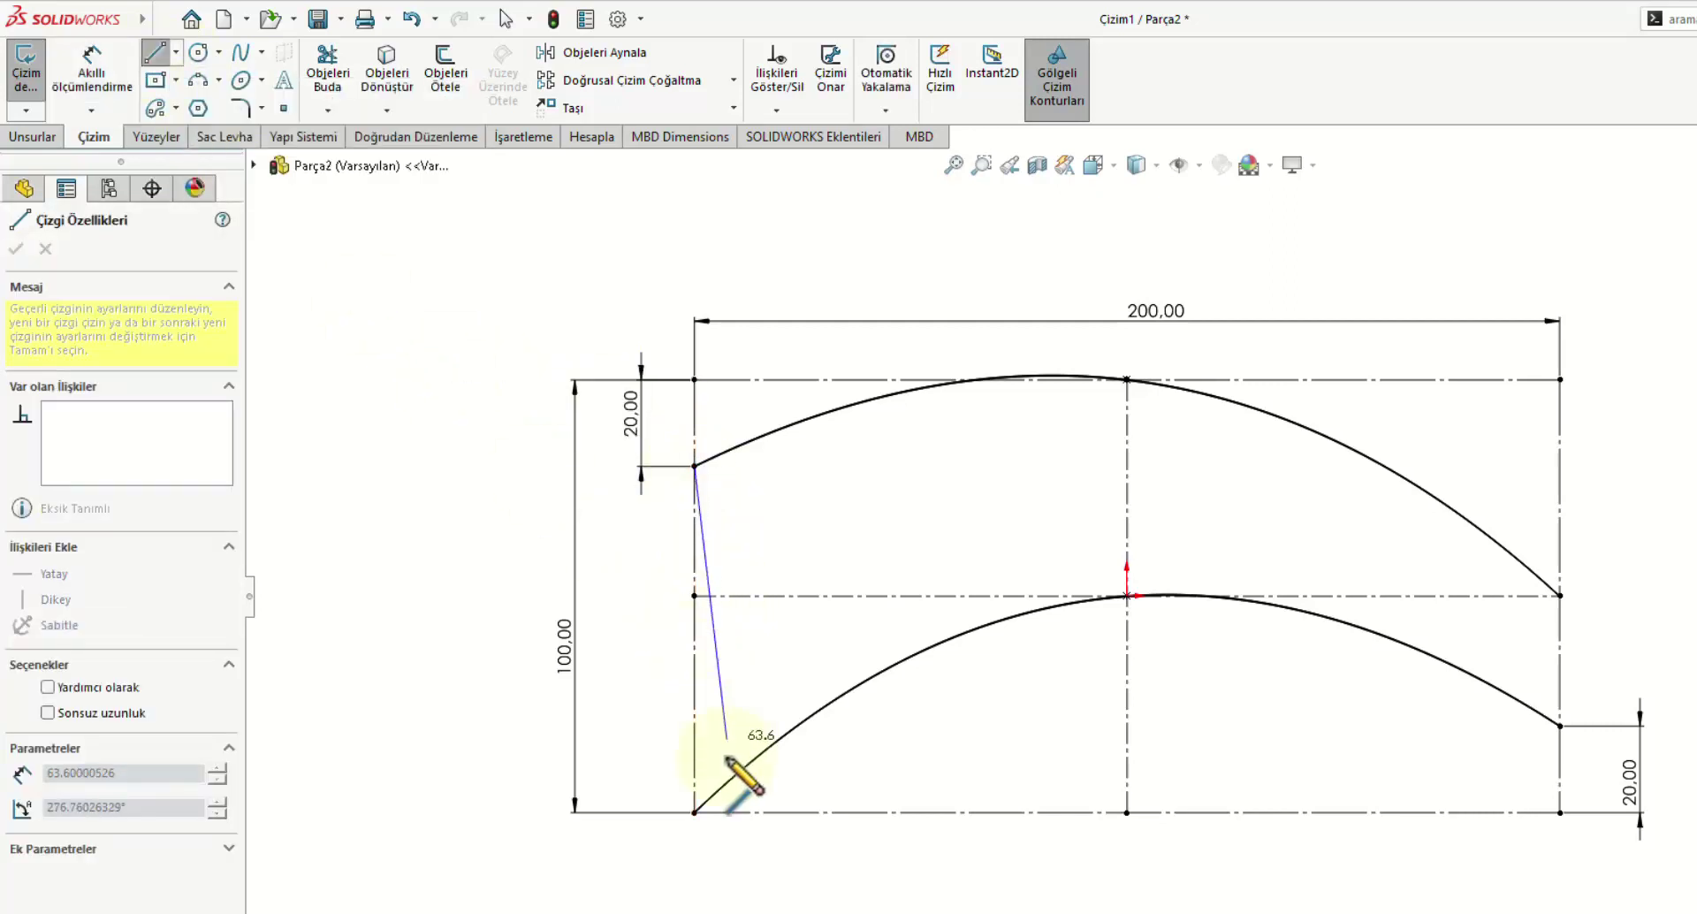
left_click(695, 812)
right_click(694, 812)
left_click(734, 834)
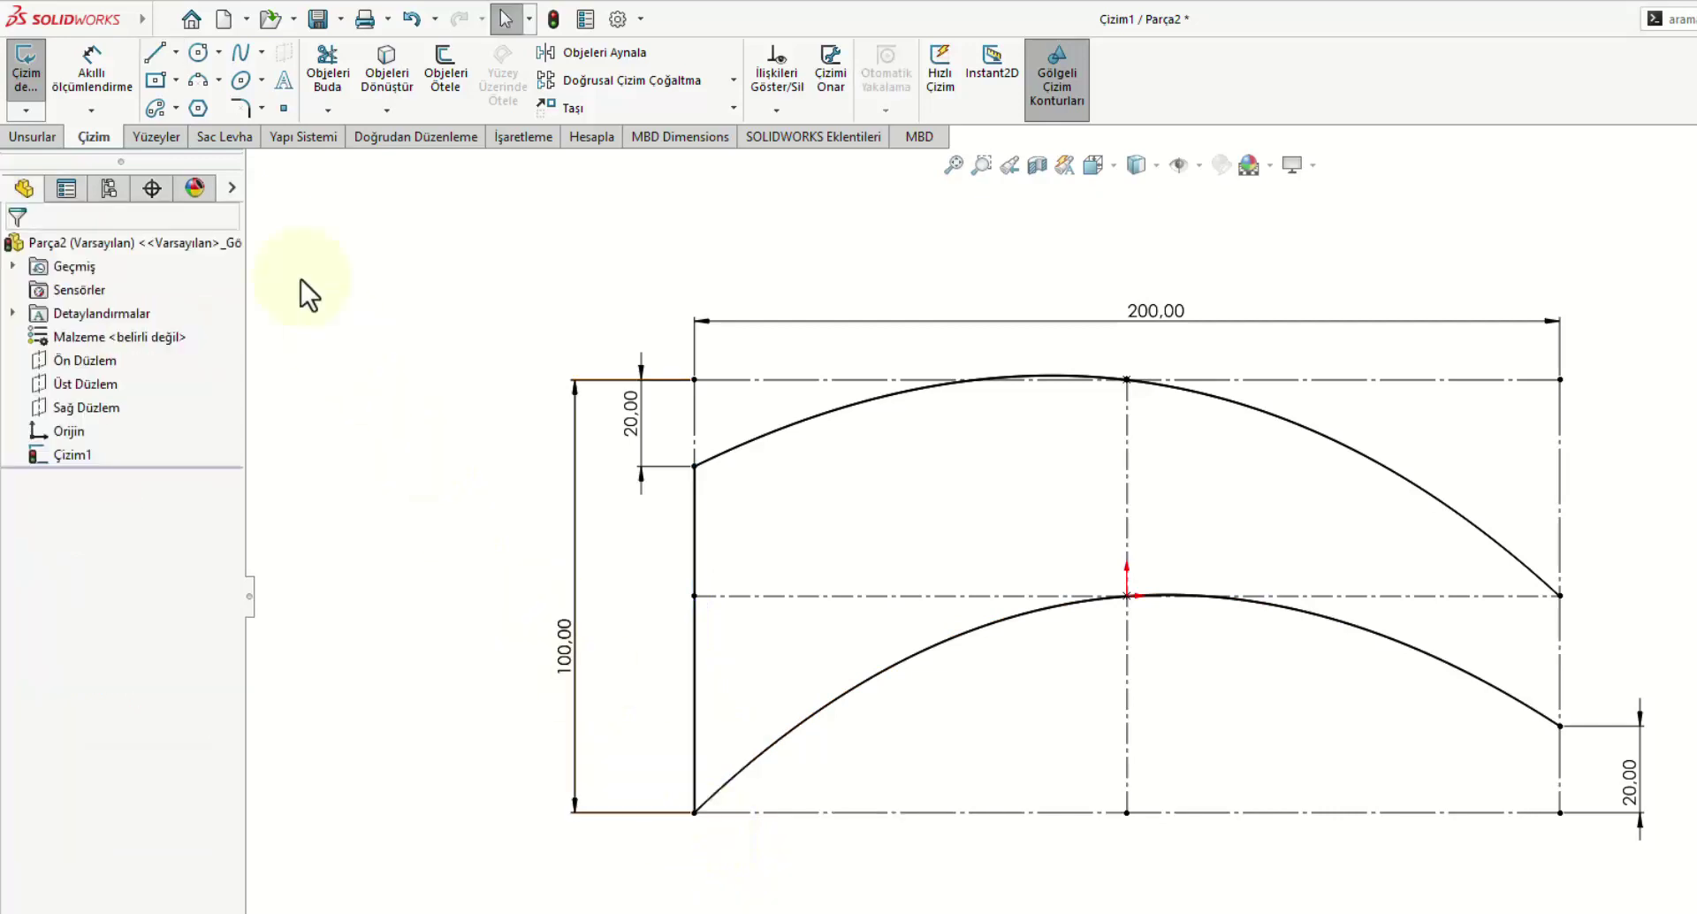
left_click(144, 54)
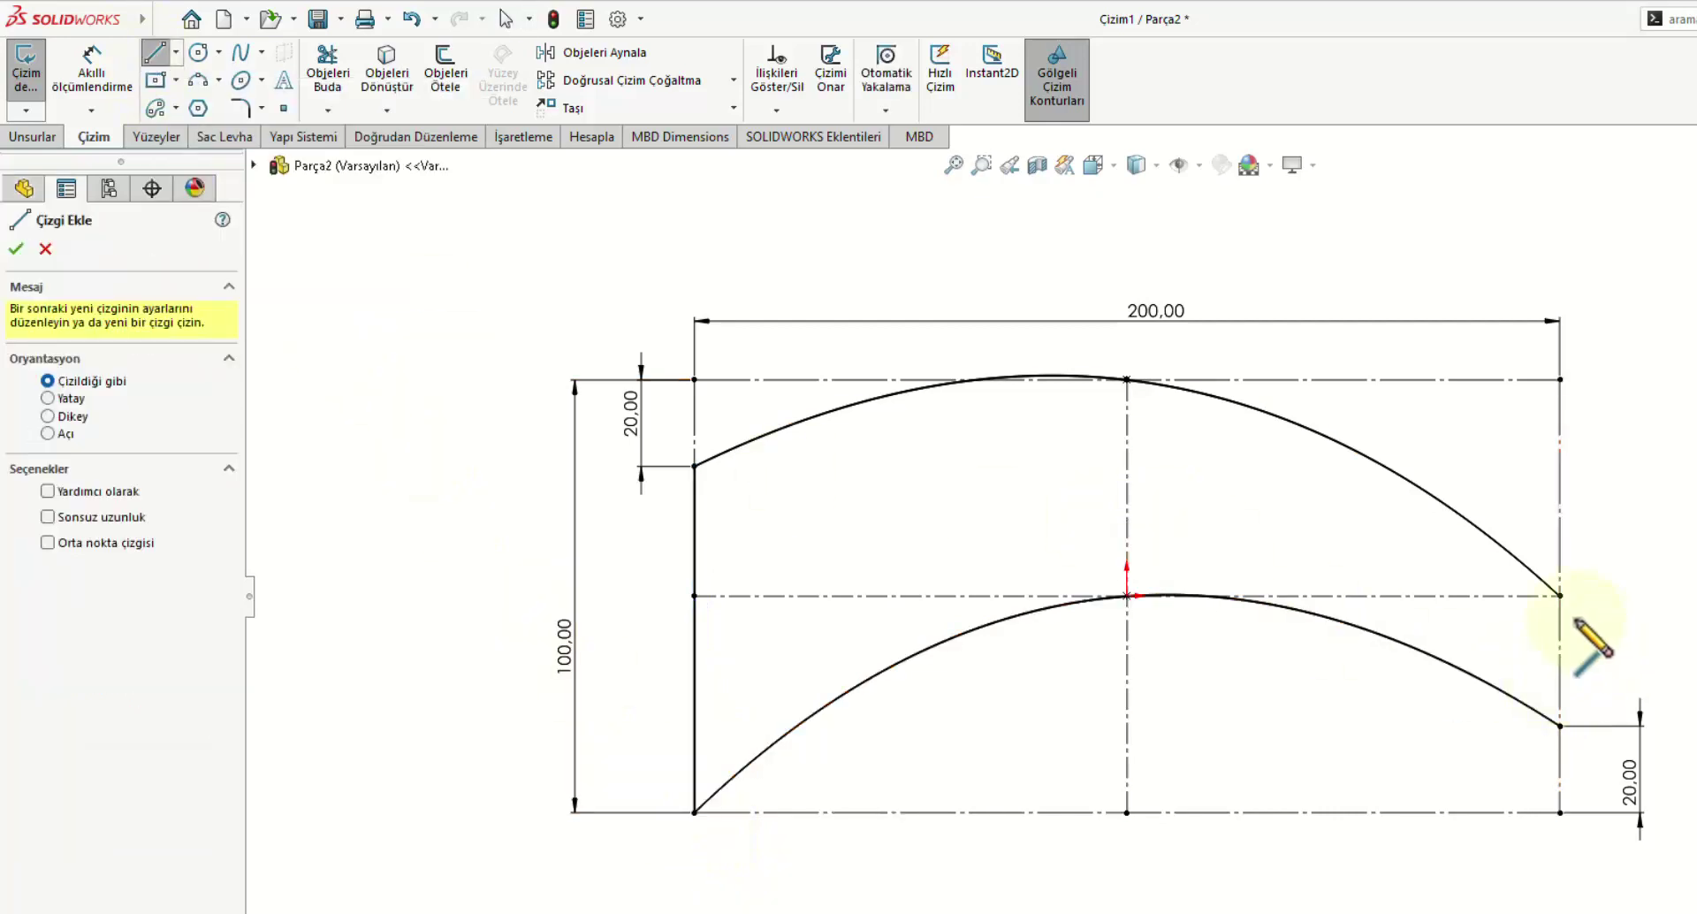
left_click(1560, 667)
left_click(1560, 727)
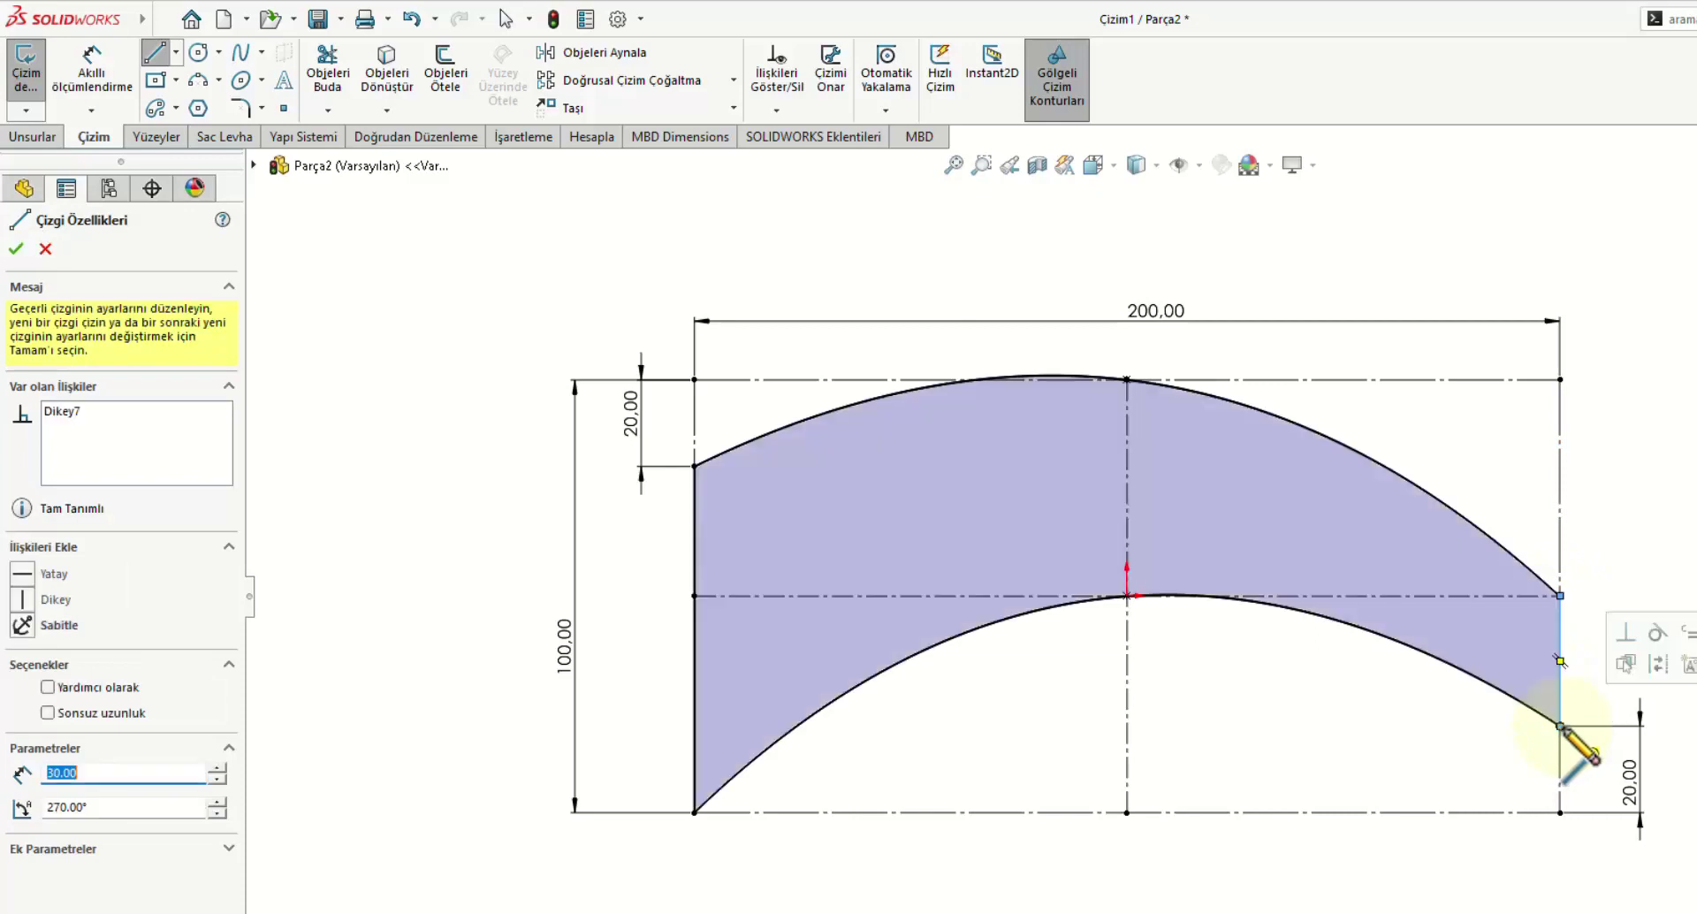
right_click(1561, 727)
left_click(1592, 741)
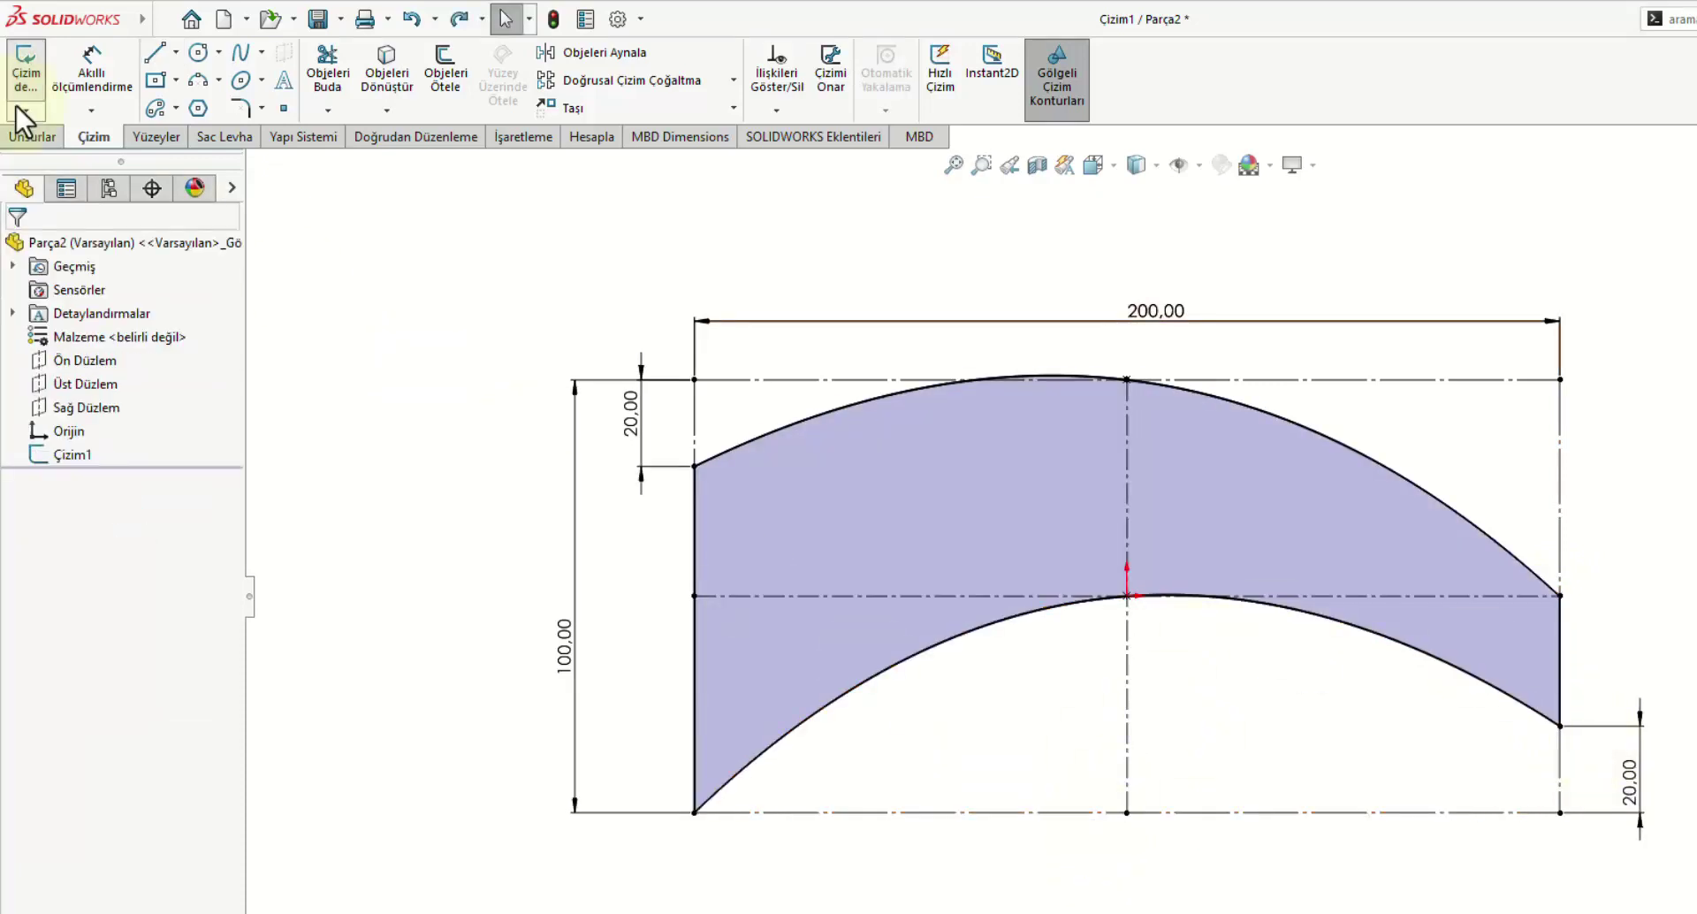
Step: Extrude the band sketch 5 mm into a solid and start sketch Çizim2 on its front face
left_click(33, 136)
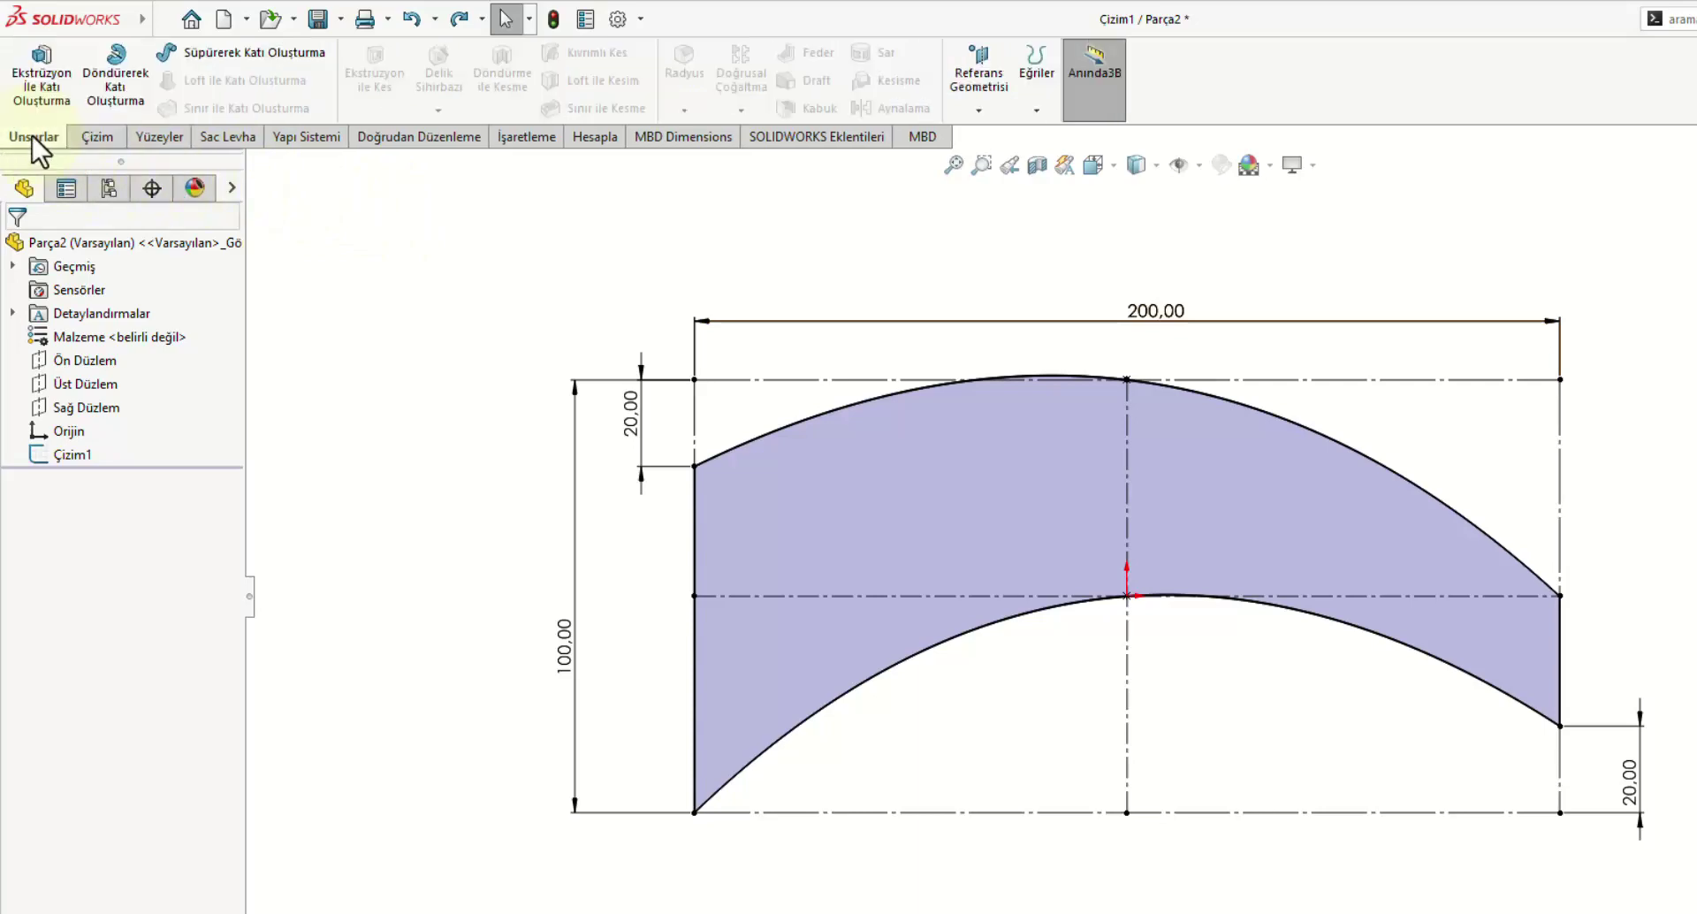
left_click(42, 78)
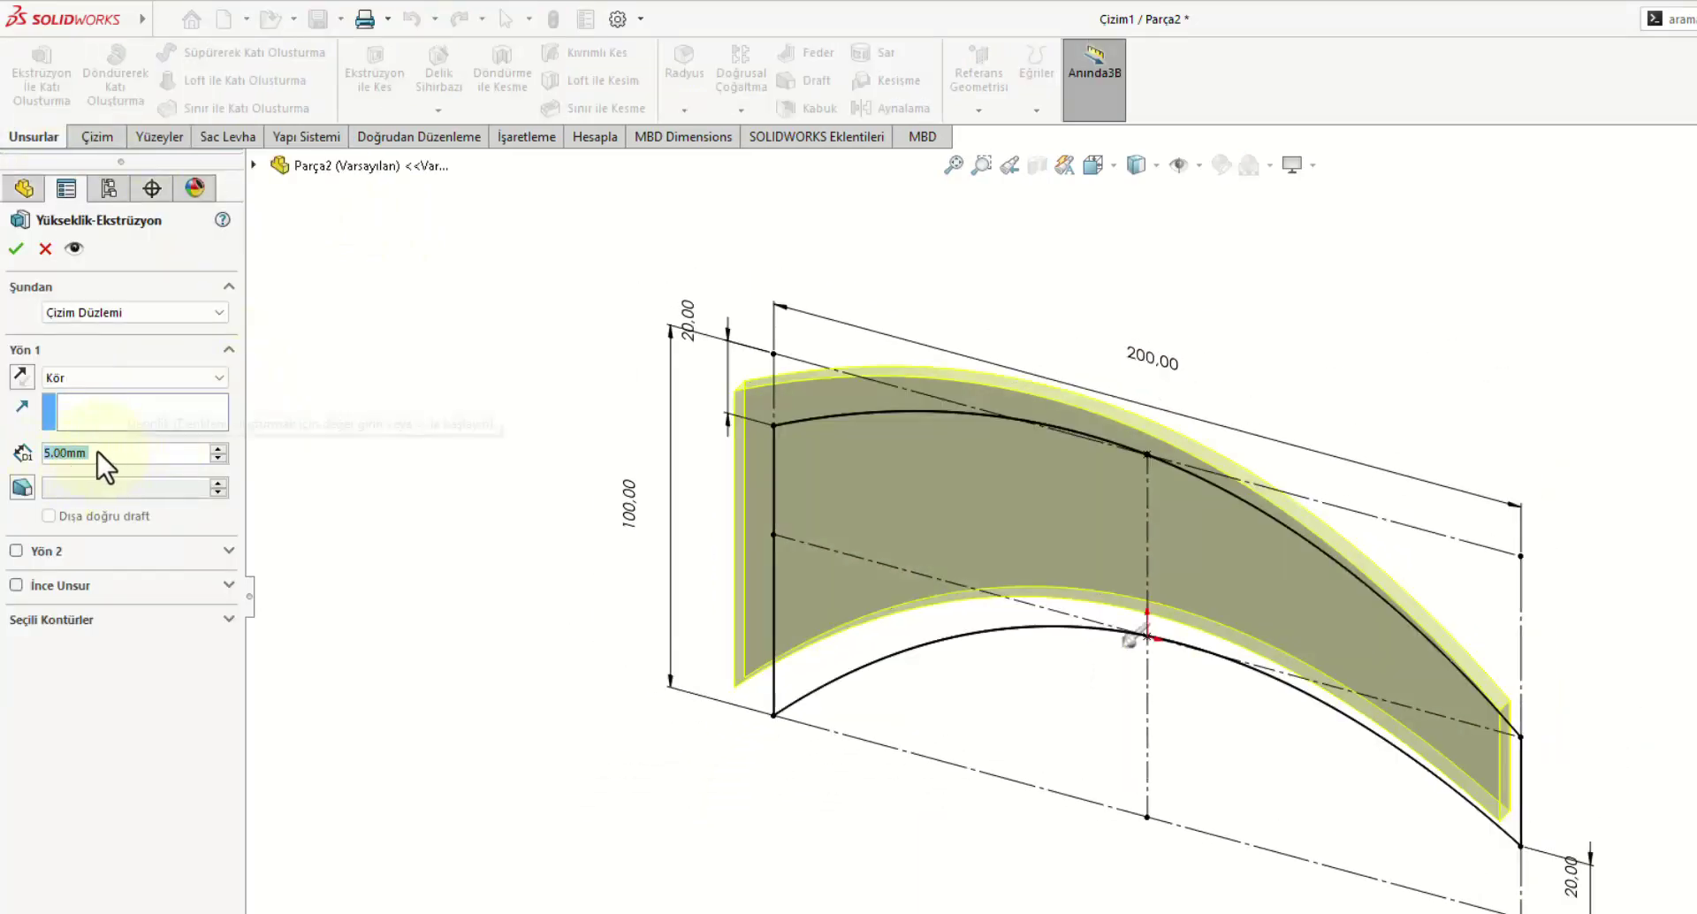
left_click(23, 251)
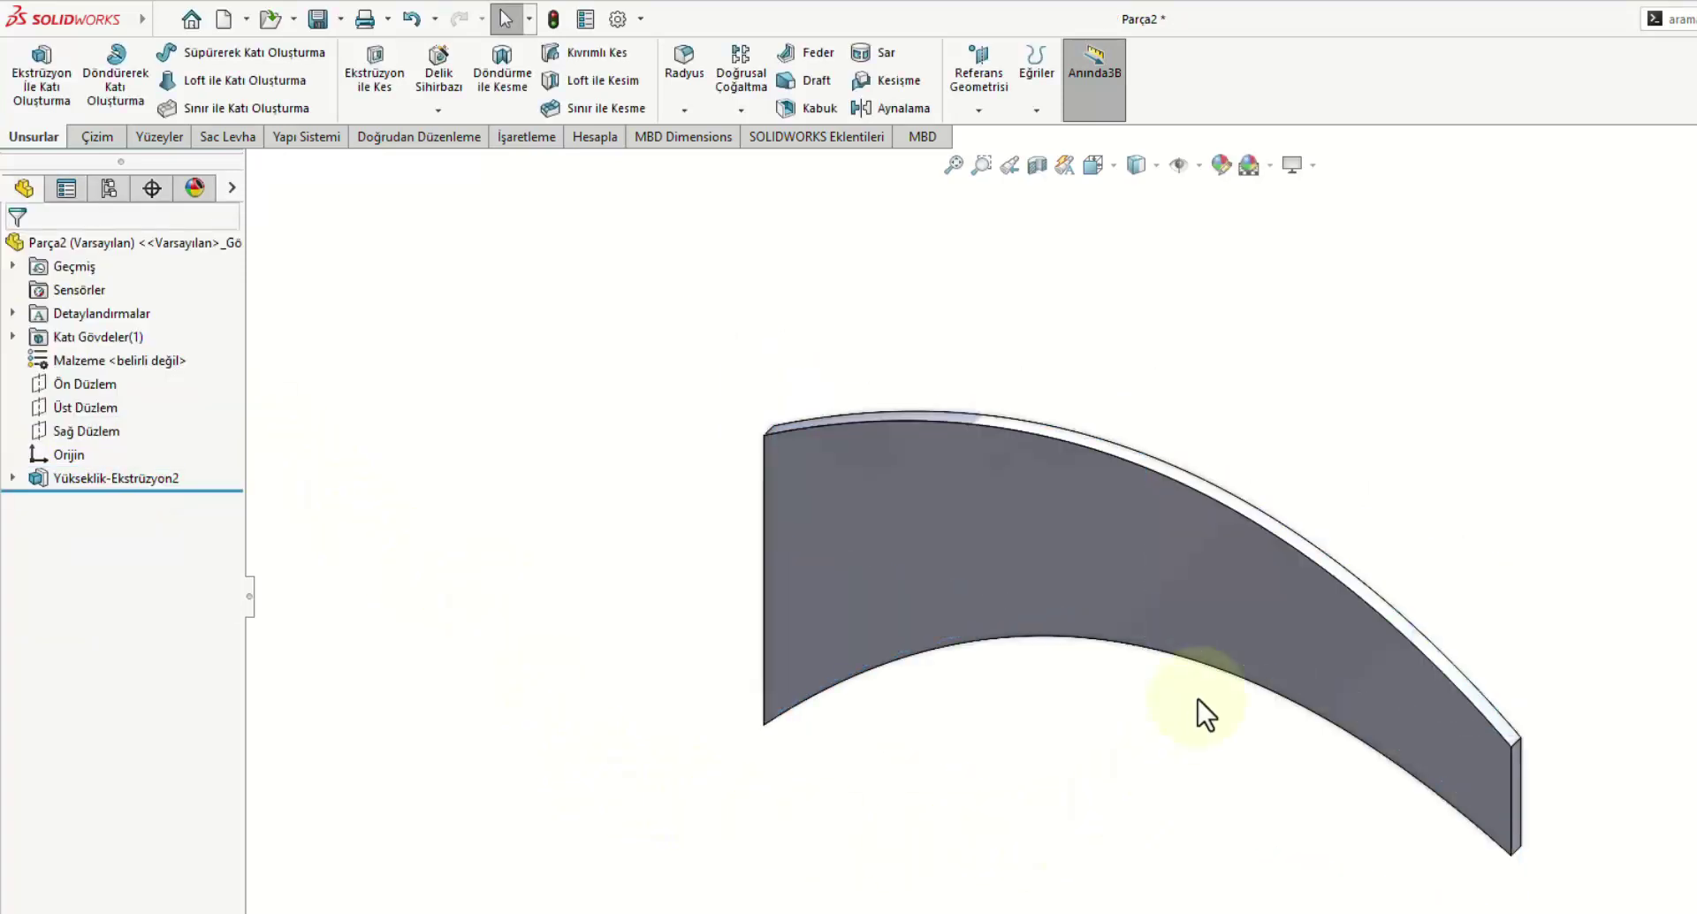
left_click(1121, 568)
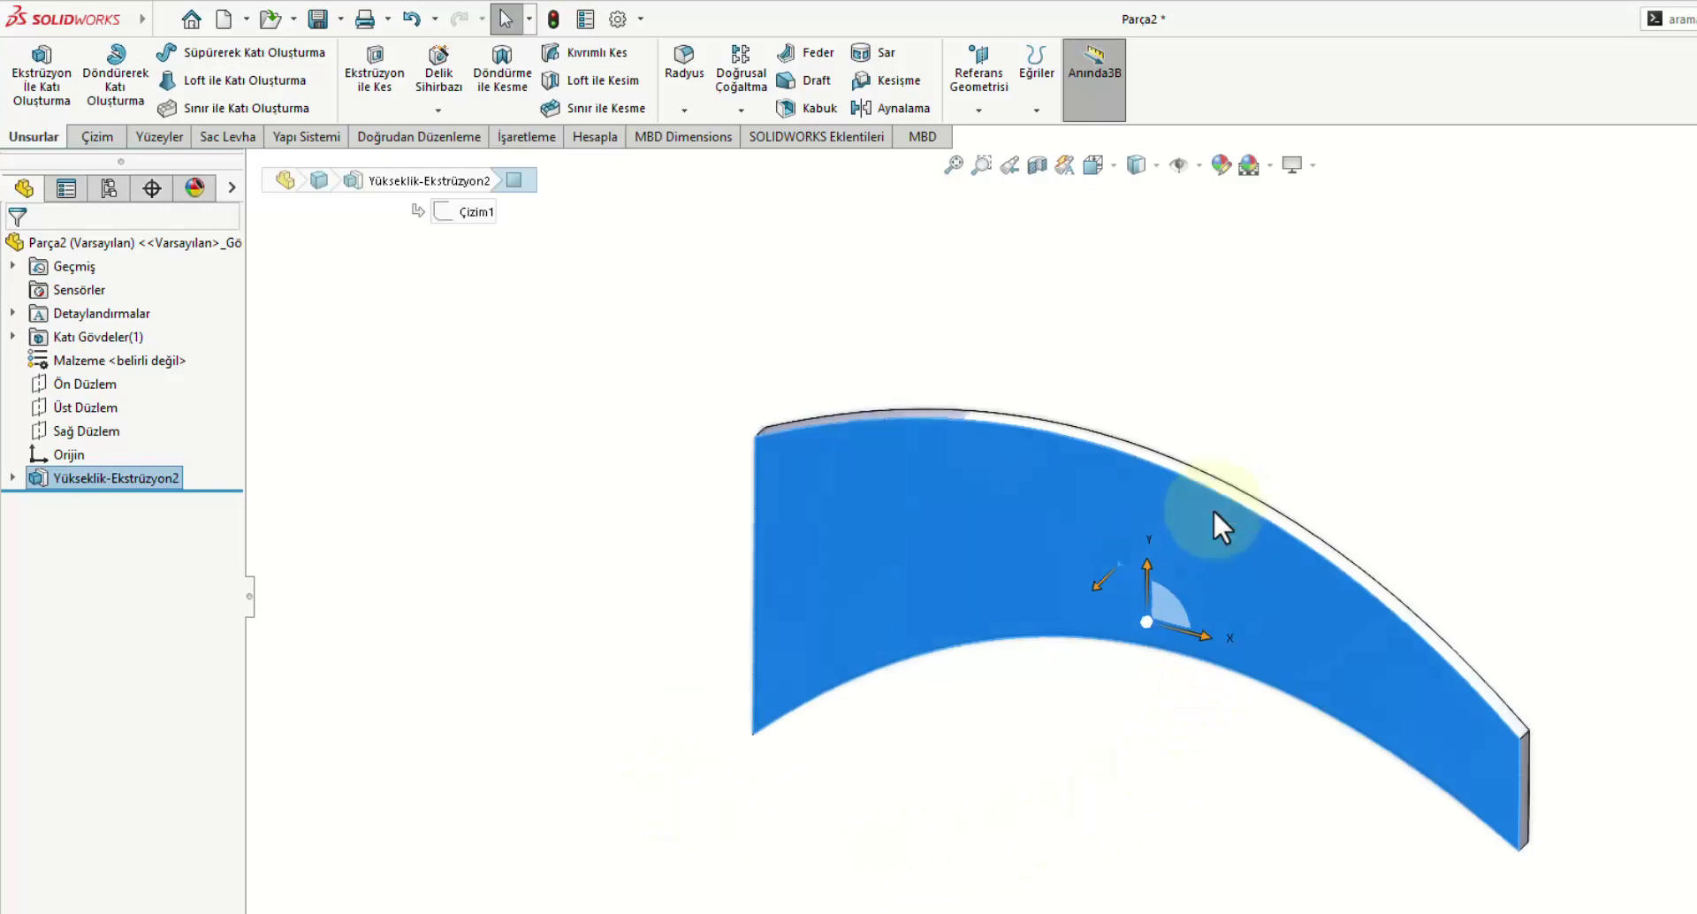
left_click(1219, 505)
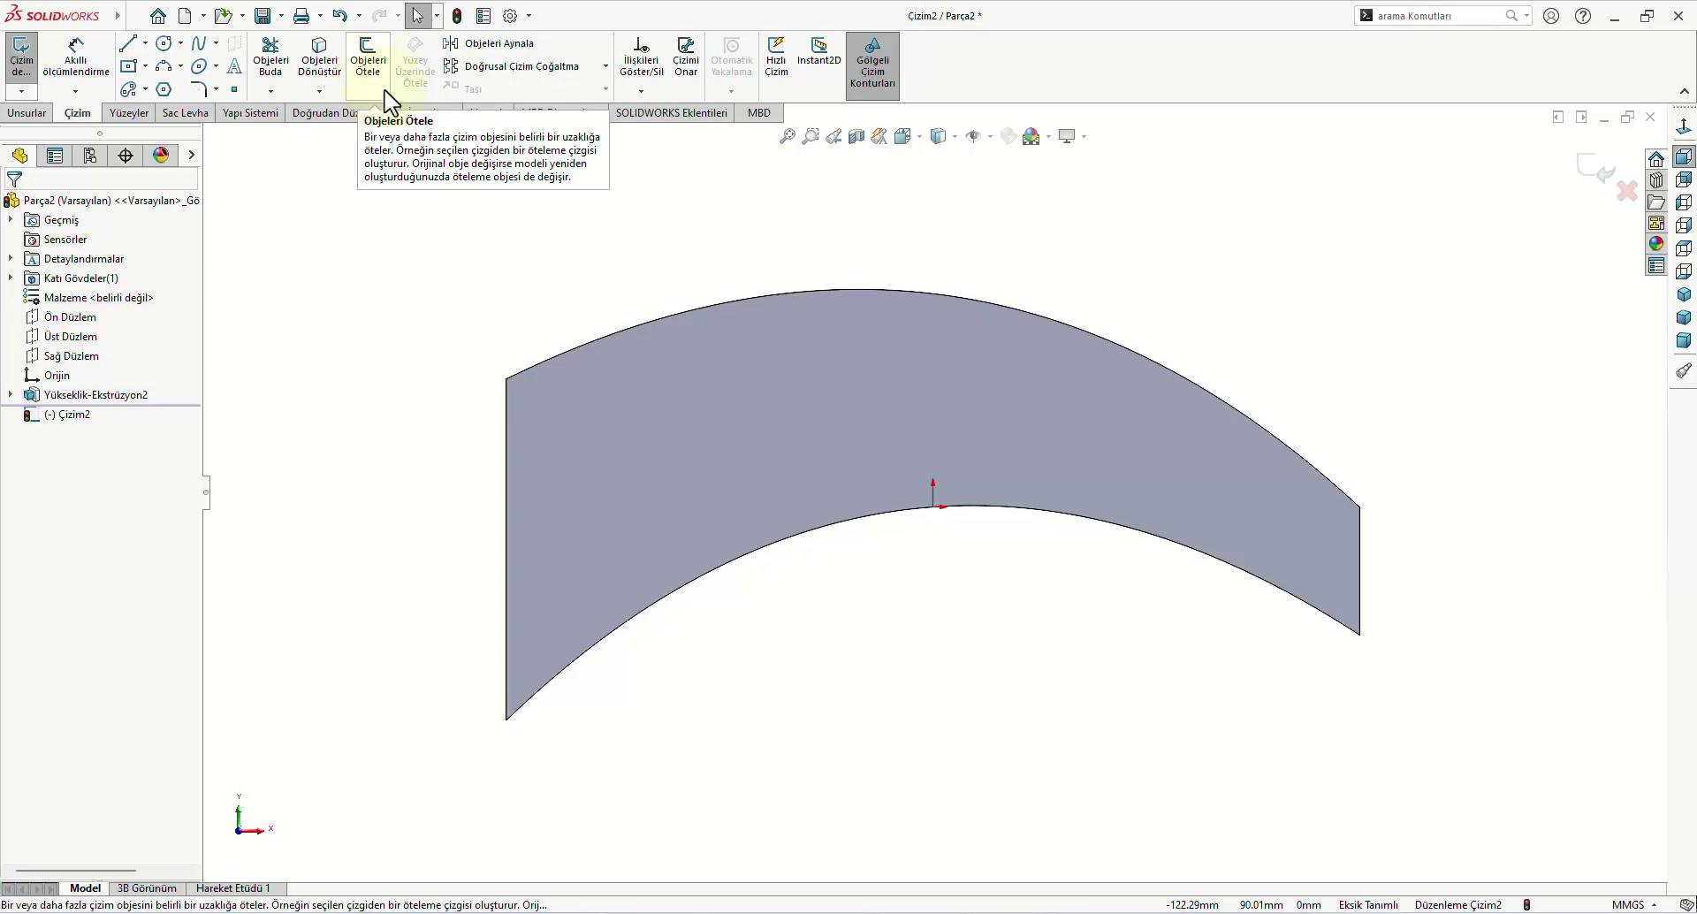
Step: Offset the top curved edge 3 mm inward with Tersine checked
left_click(739, 349)
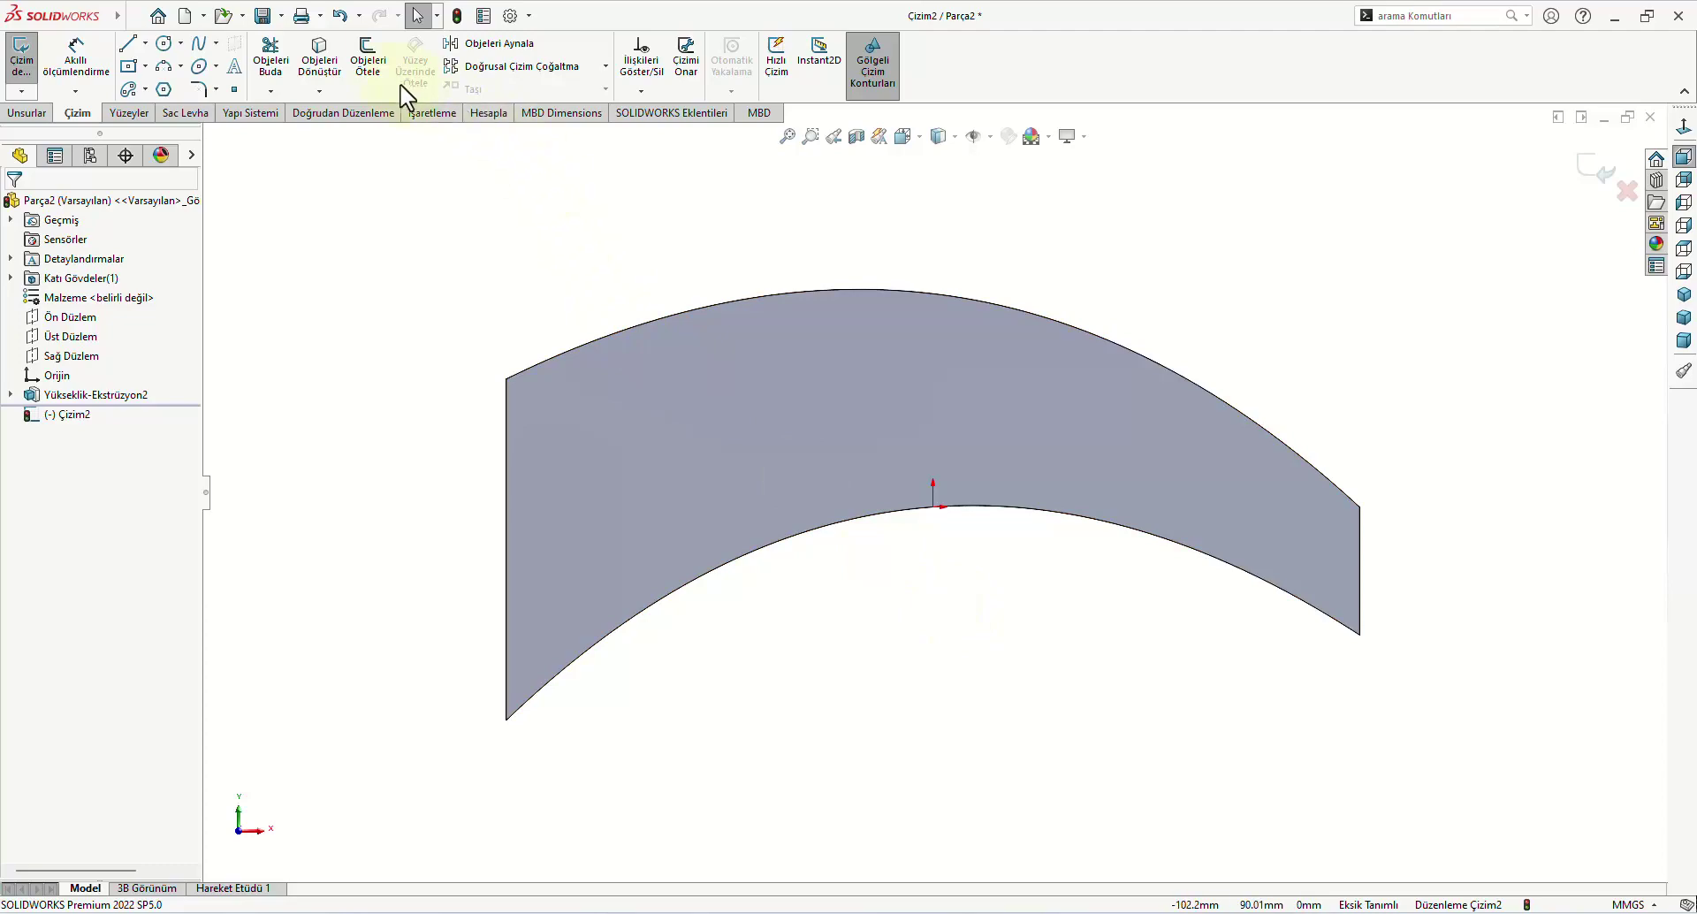
left_click(367, 62)
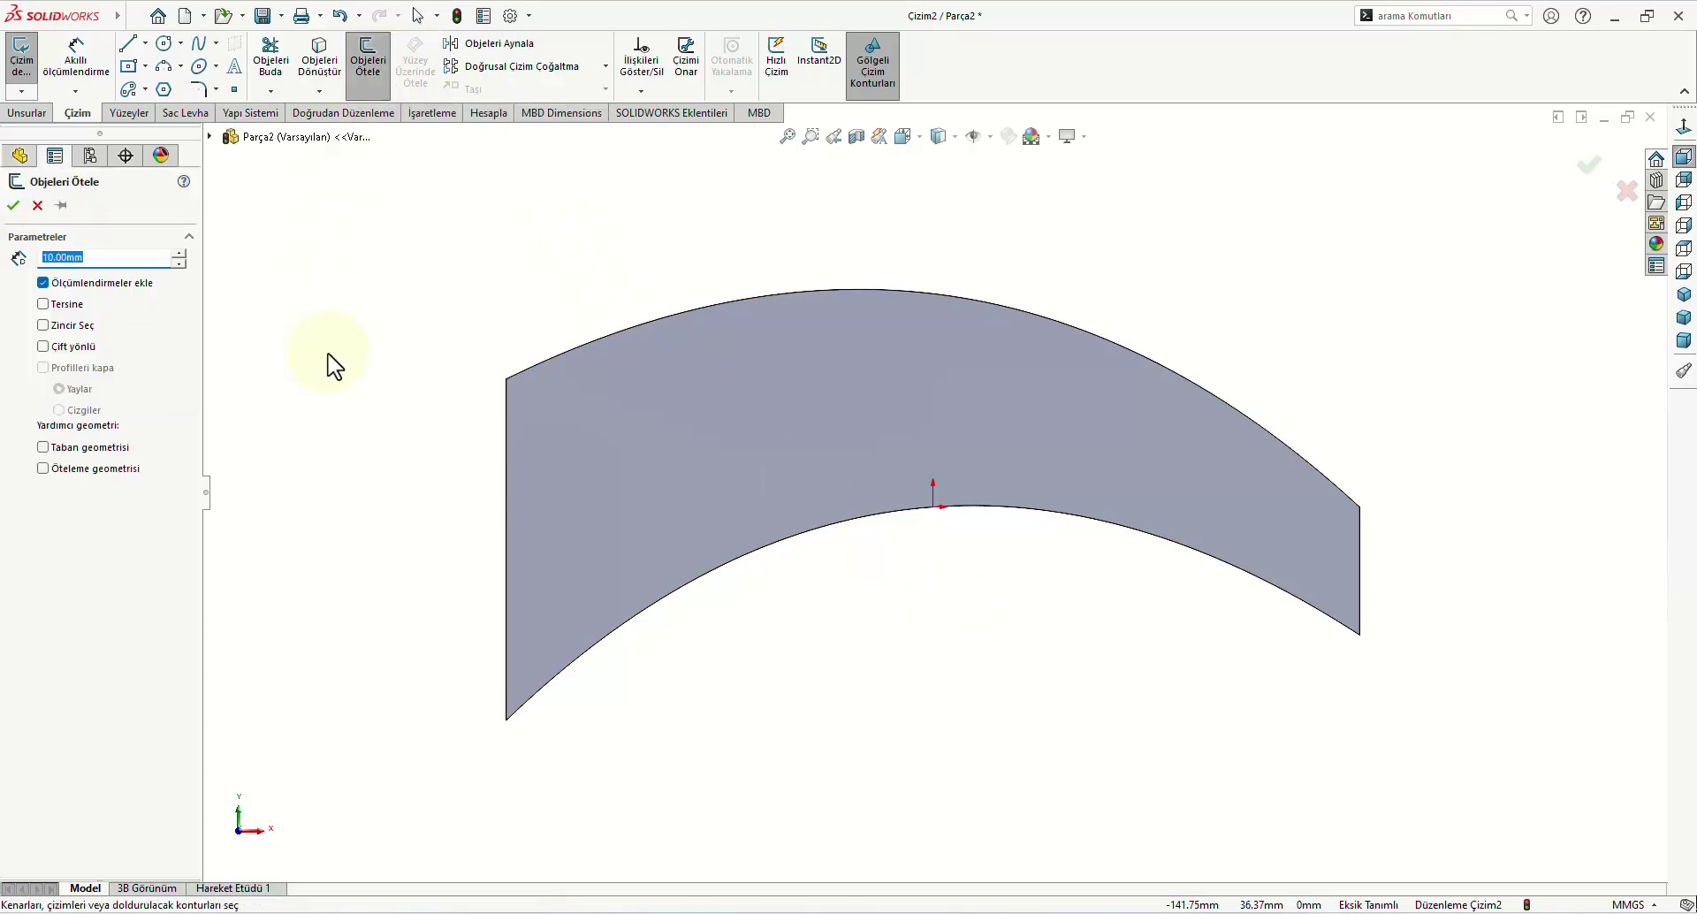
type("3")
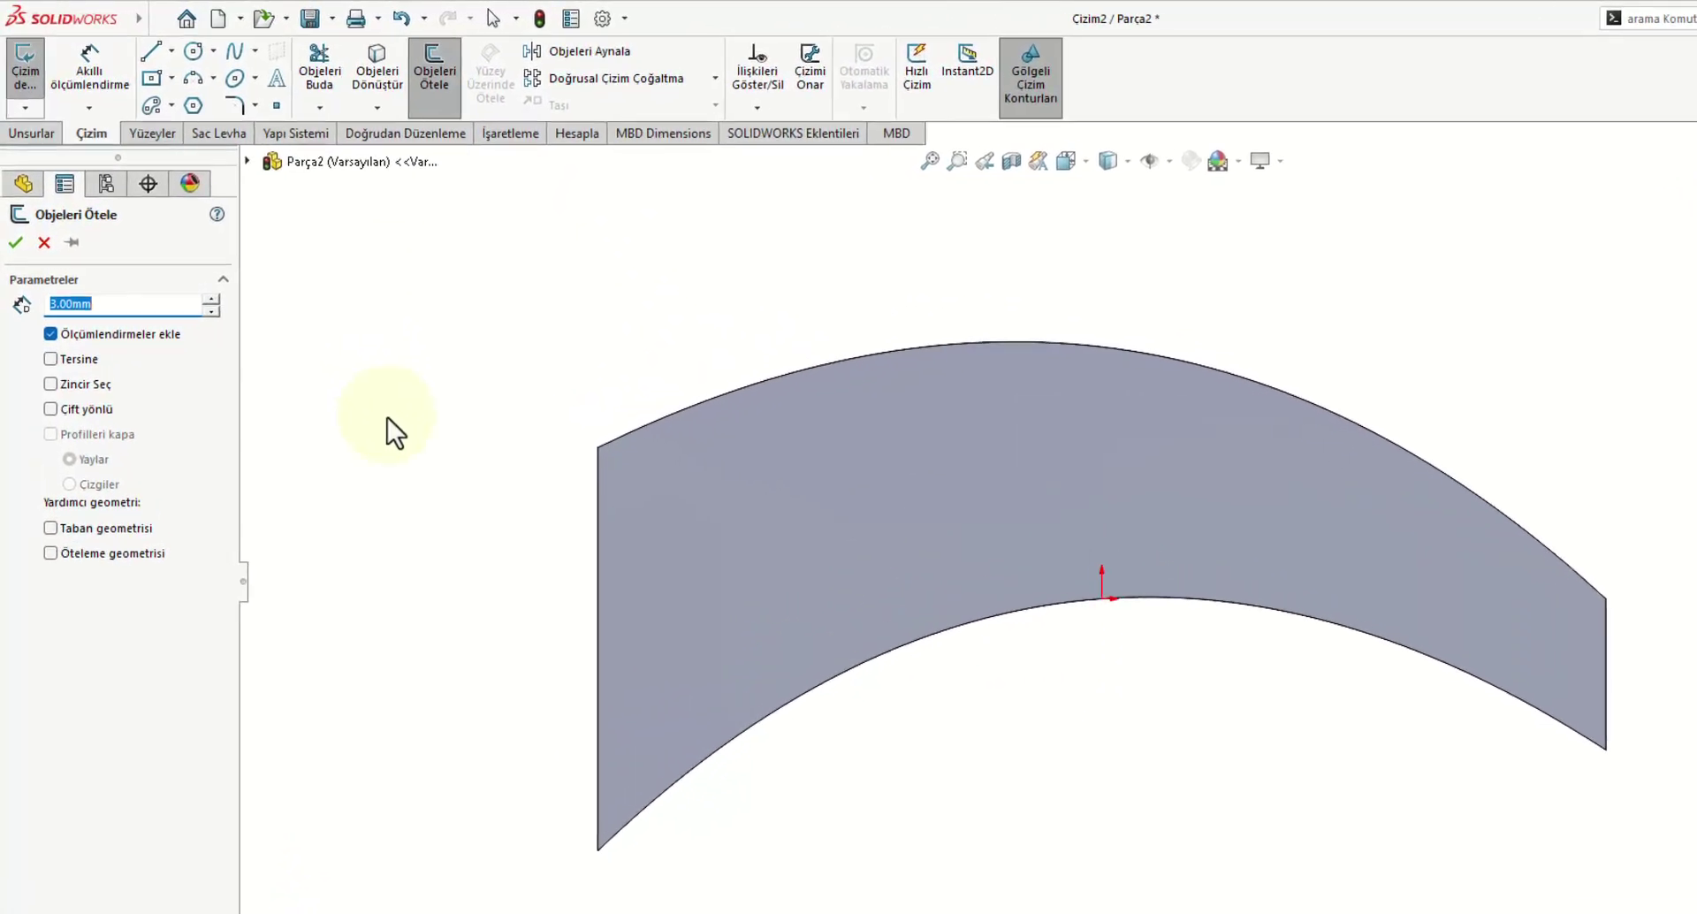
left_click(1107, 348)
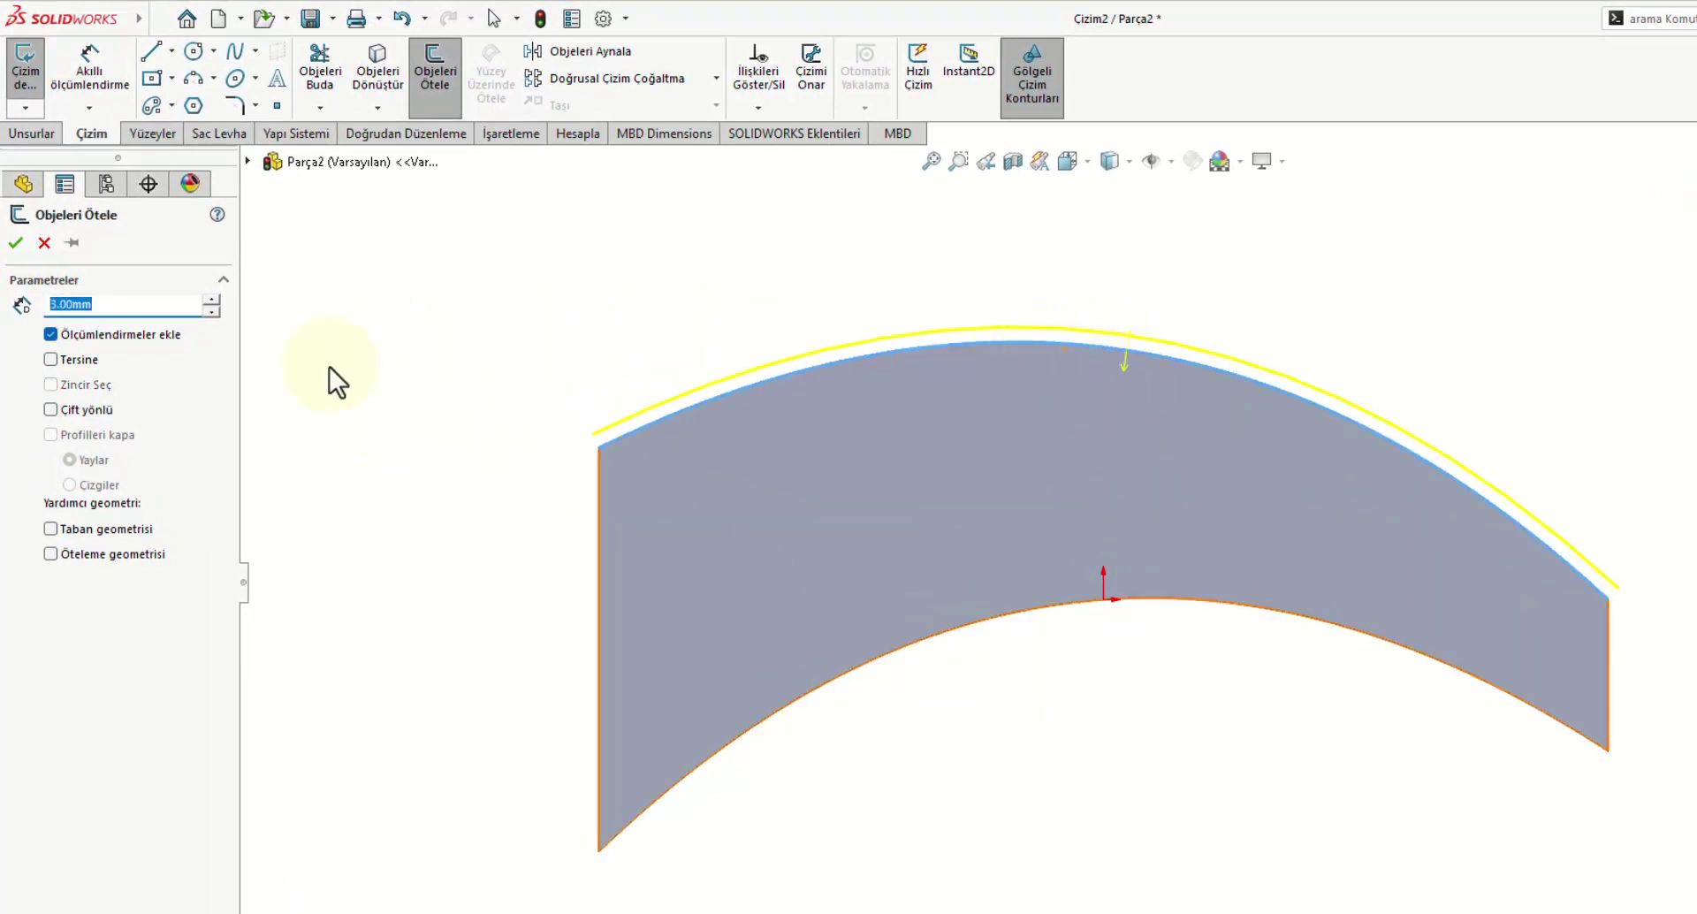
left_click(51, 361)
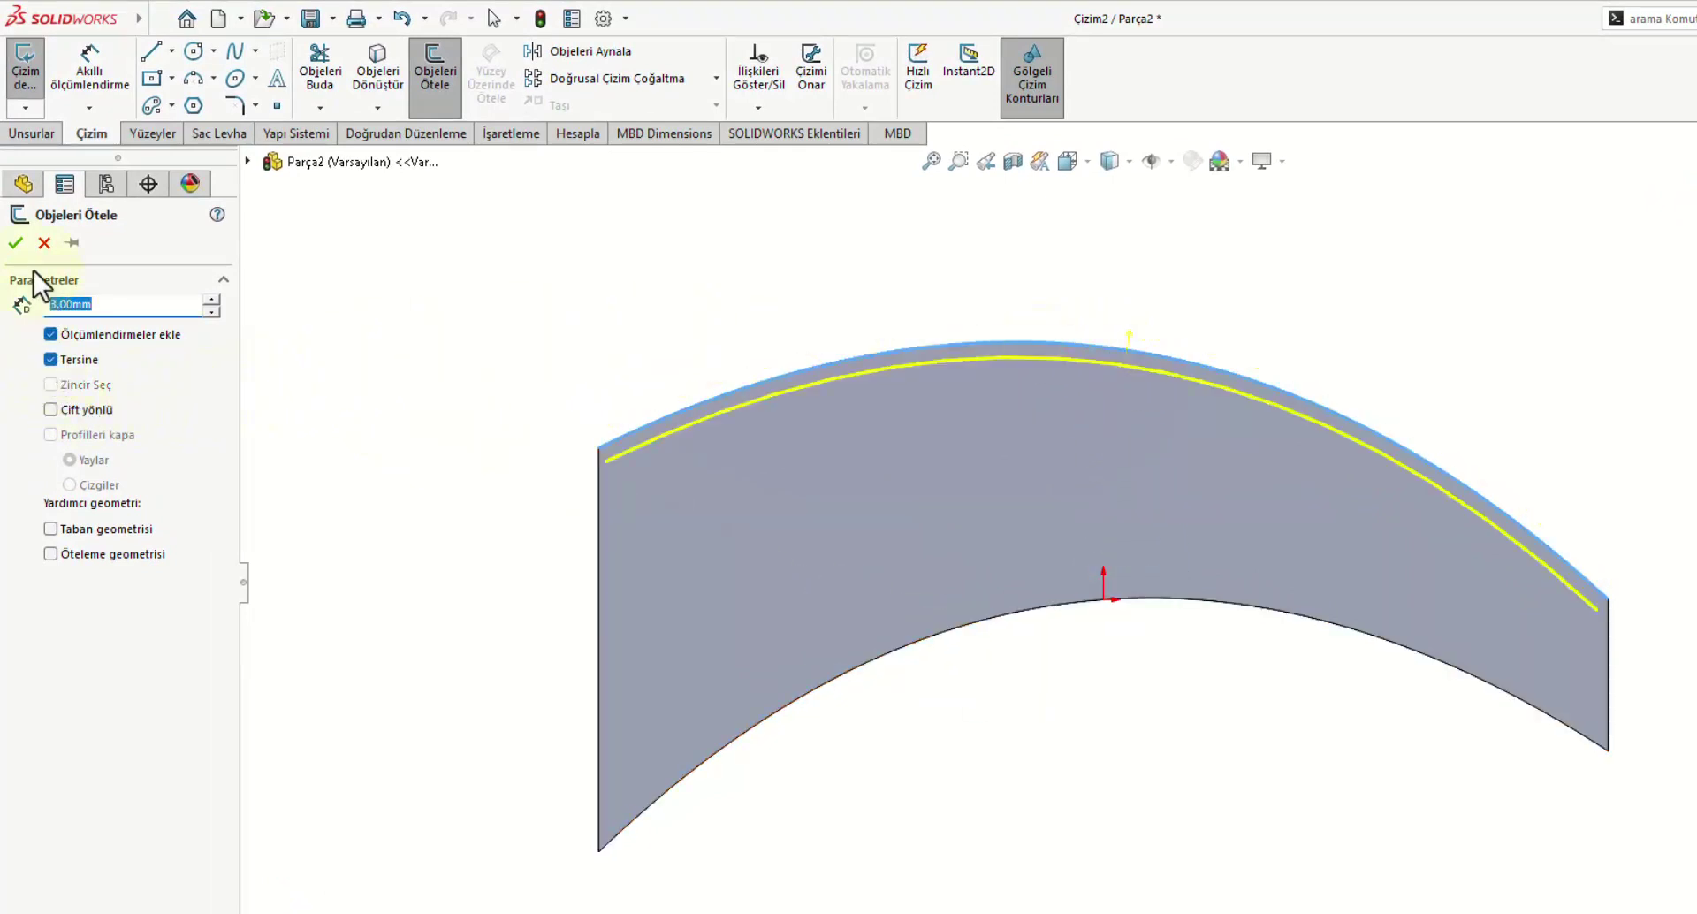
left_click(17, 242)
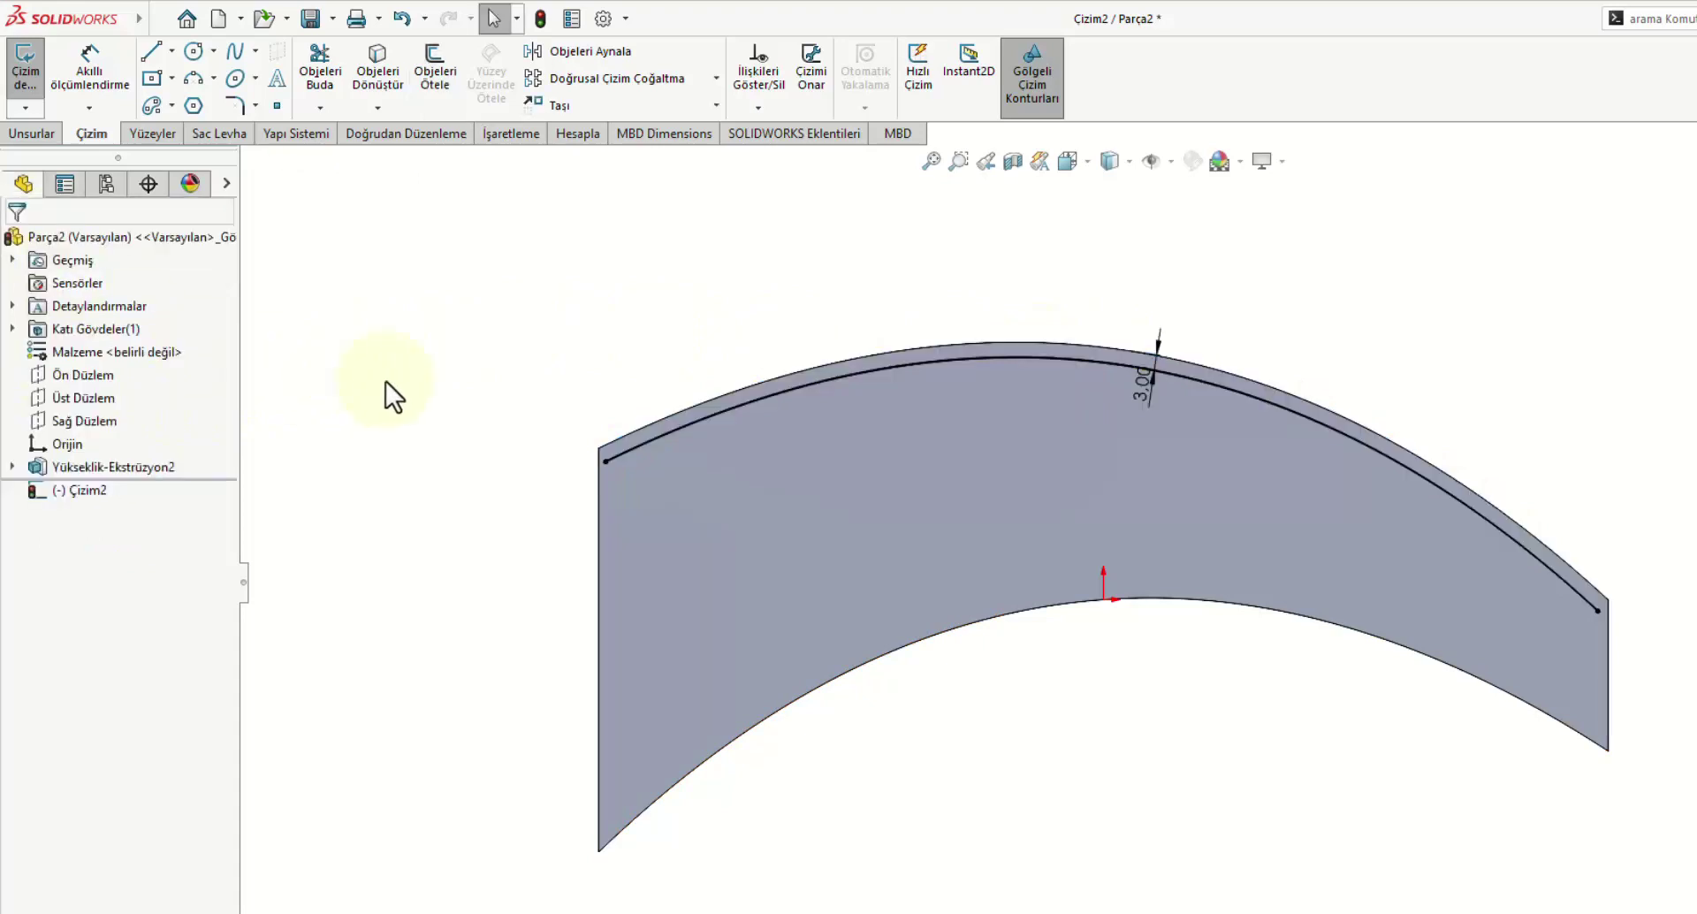
Step: Offset the bottom curved edge 3 mm, reversed upward into the band
left_click(437, 78)
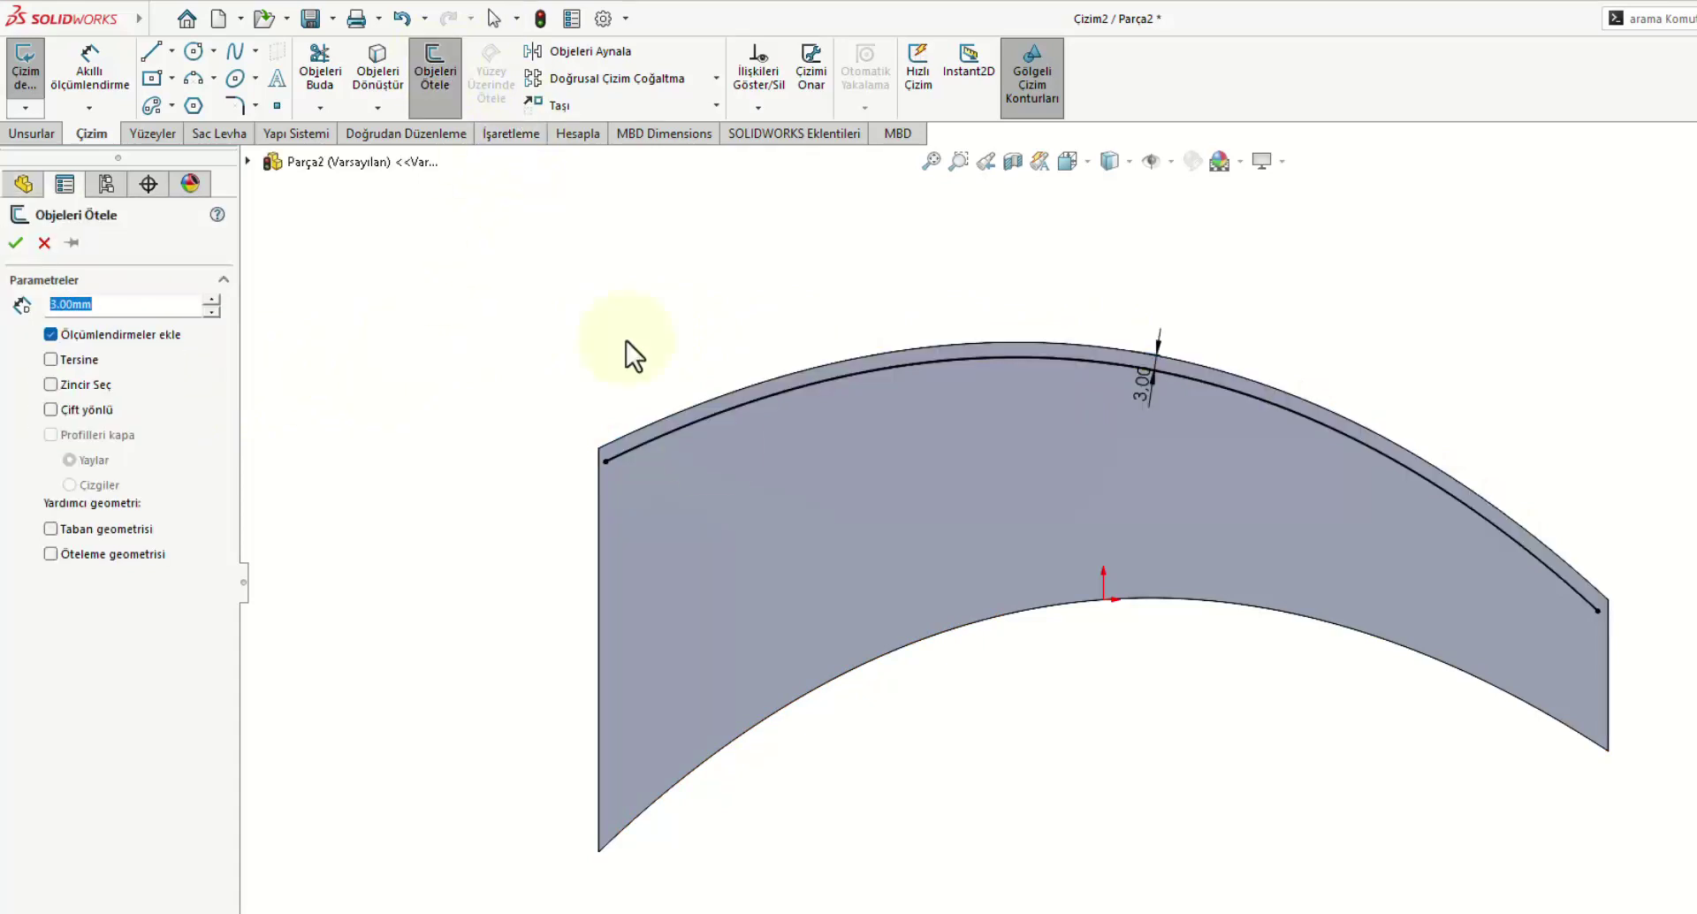
left_click(952, 631)
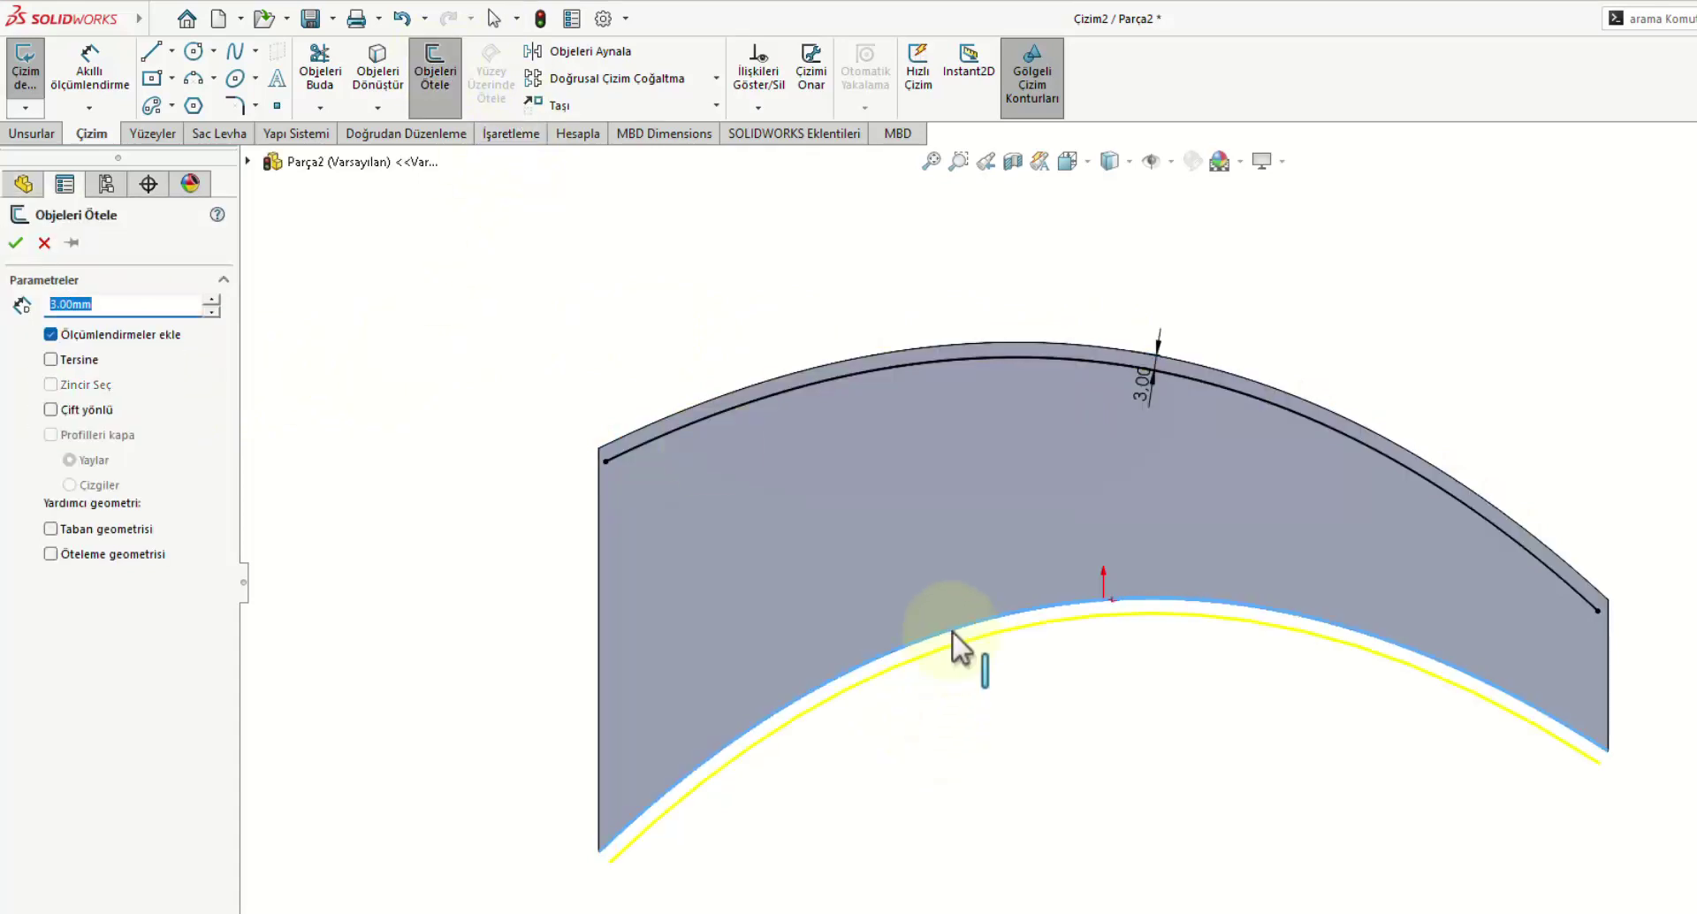
left_click(50, 358)
left_click(17, 244)
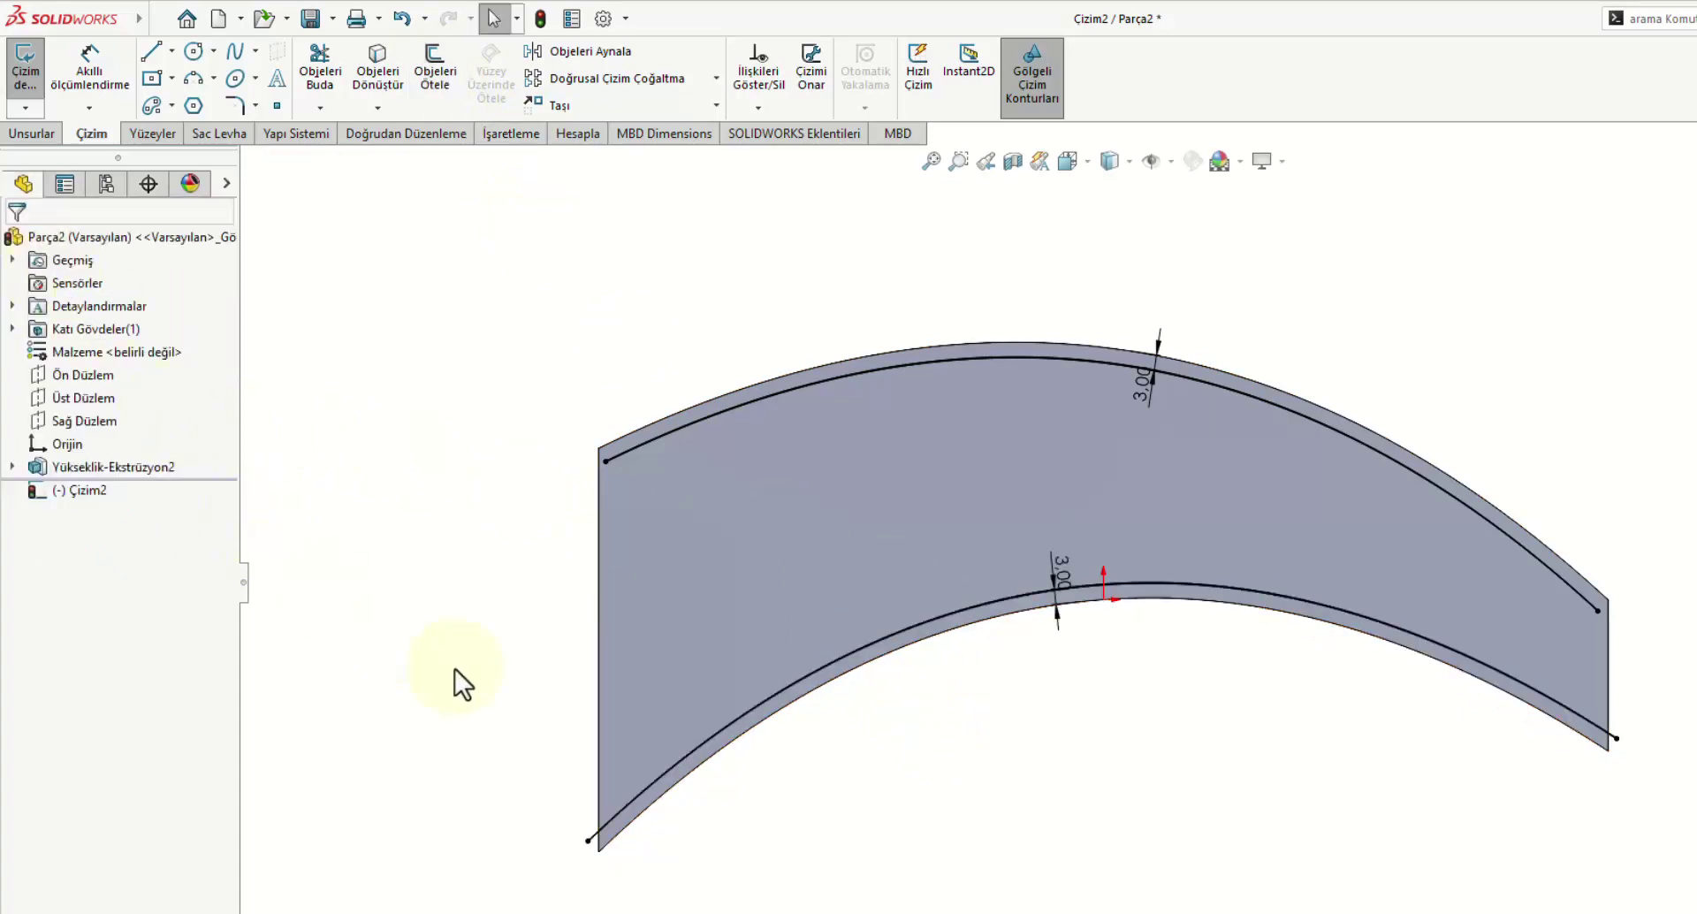
scroll(495, 650, "down", 2)
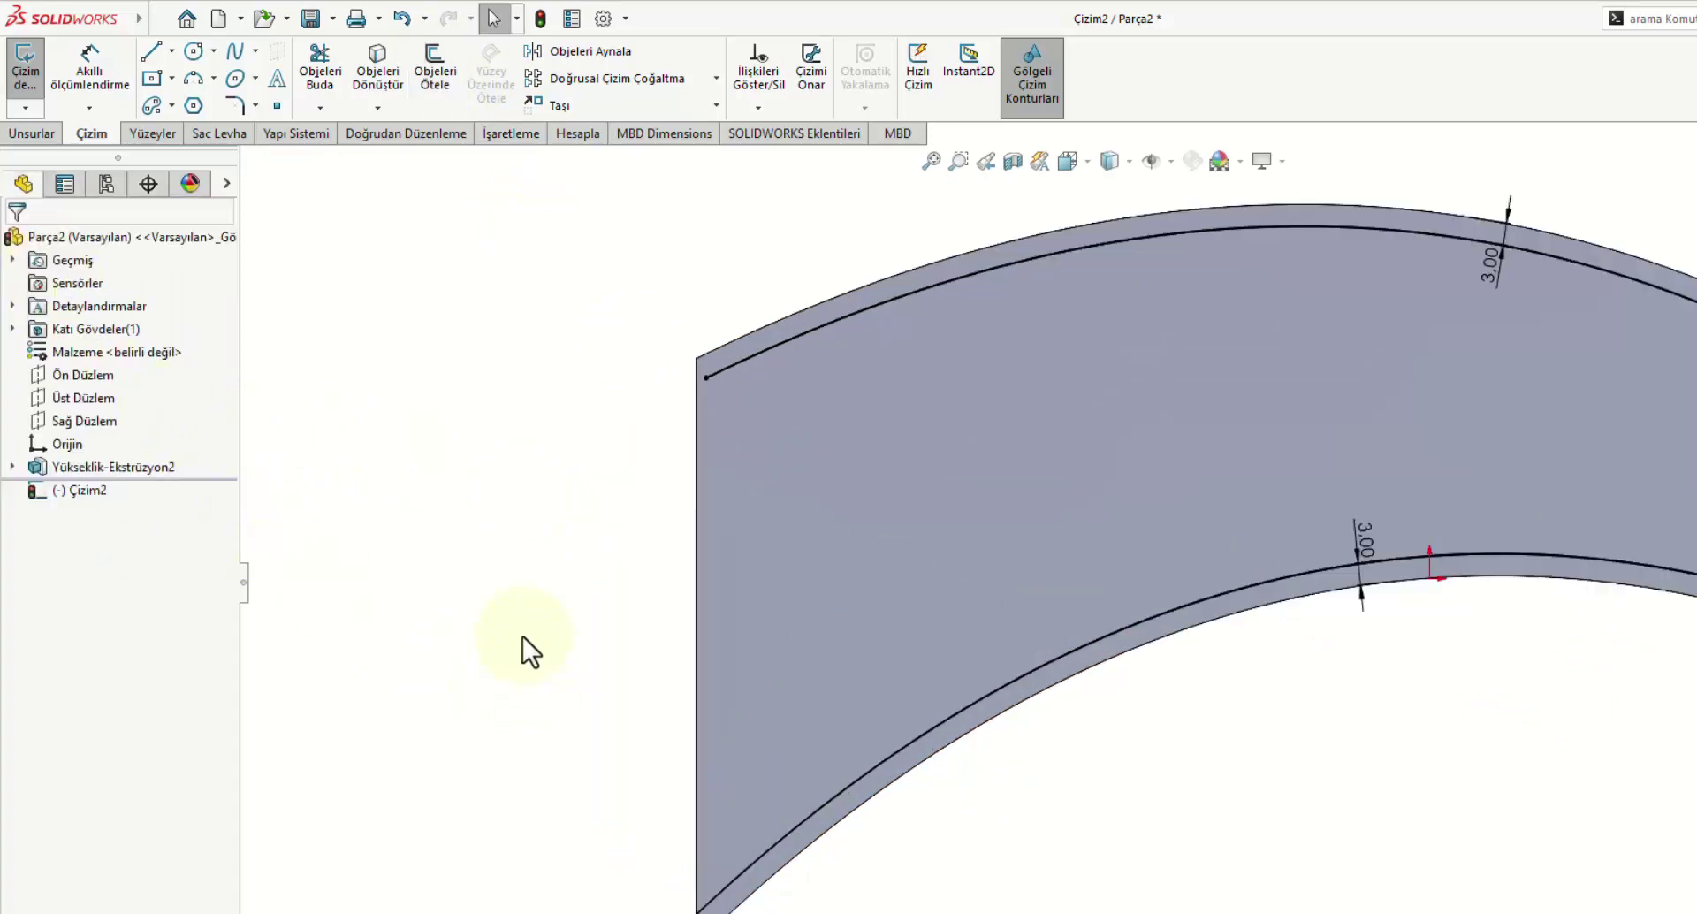
Step: Draw a tall narrow corner rectangle across the band near its left end
left_click(172, 78)
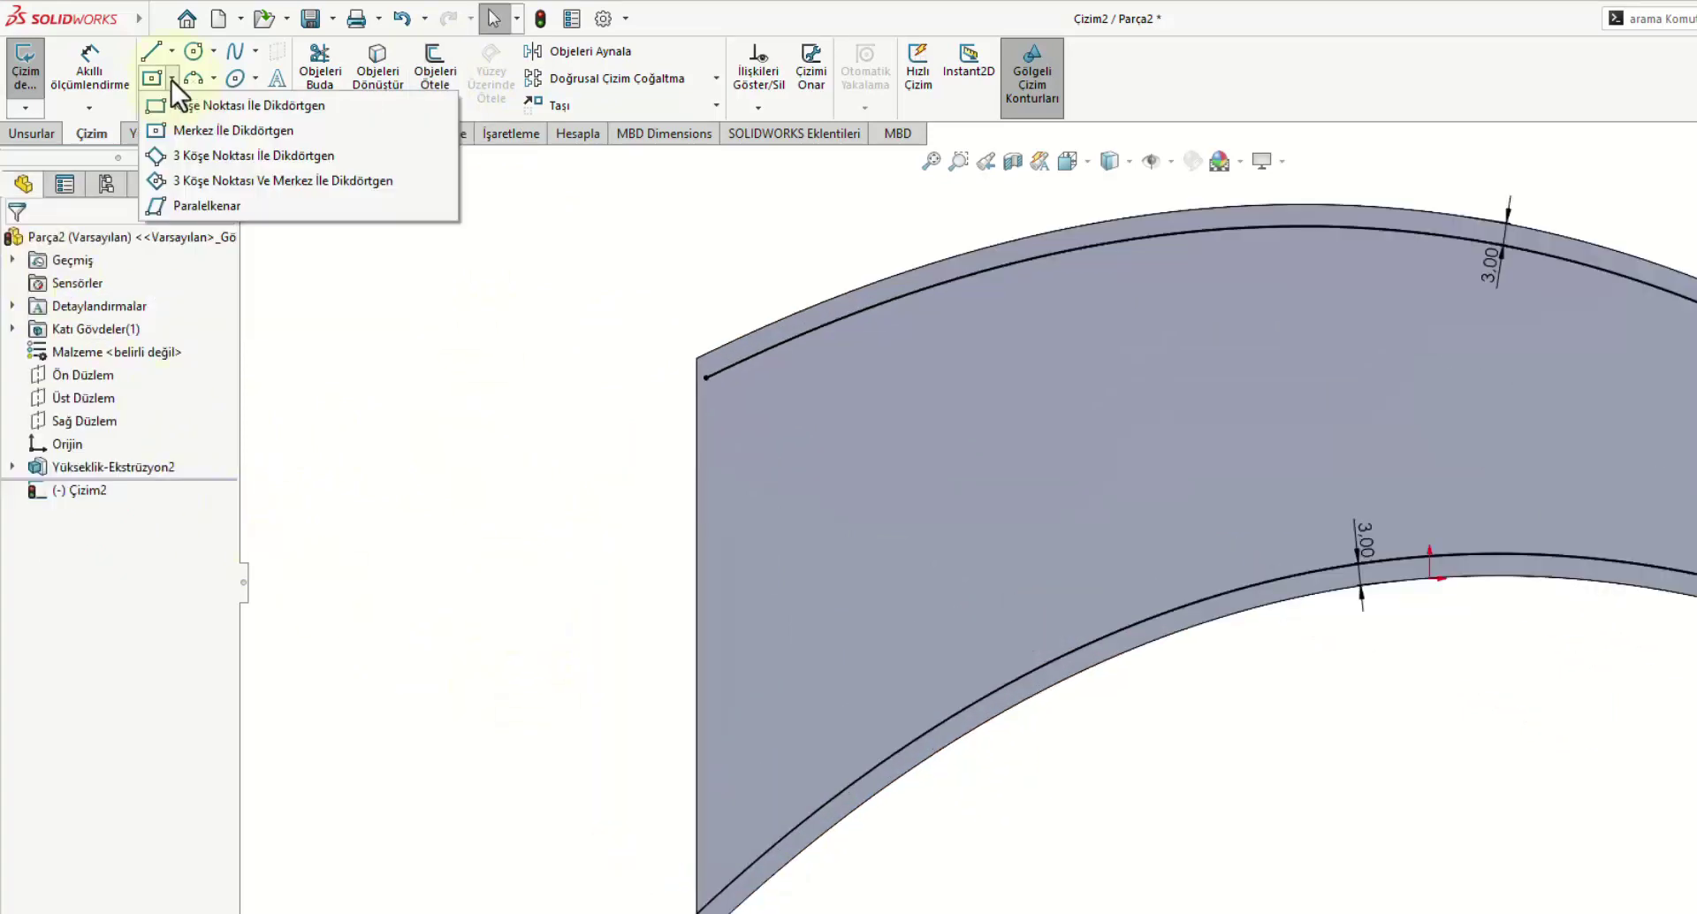
left_click(253, 105)
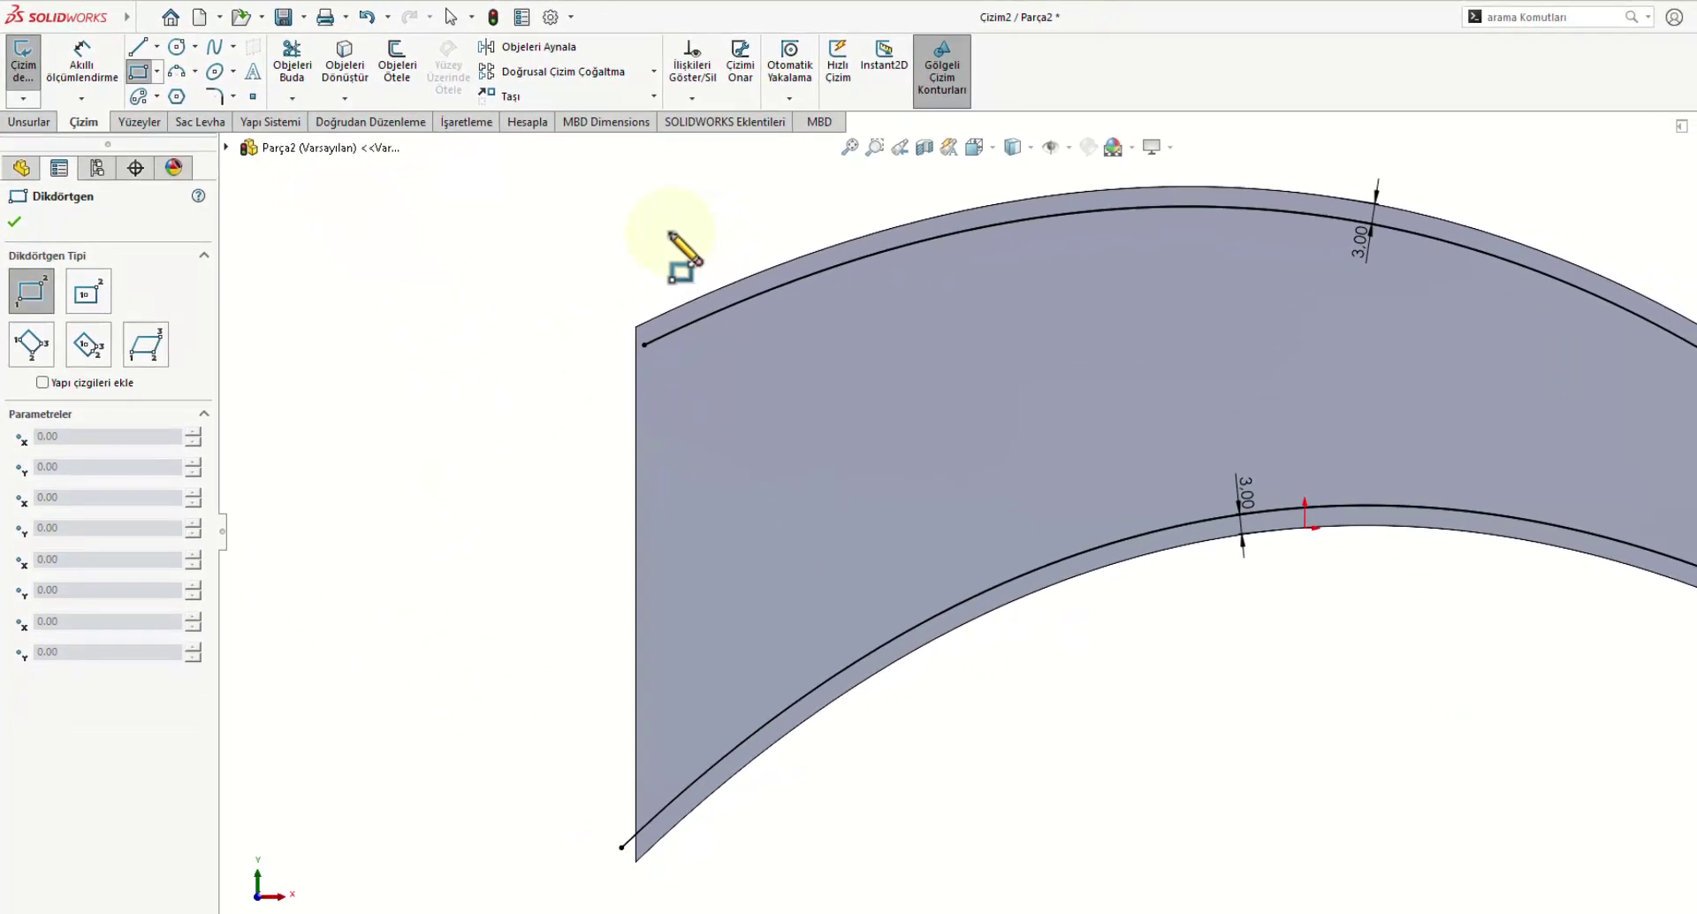
left_click(669, 232)
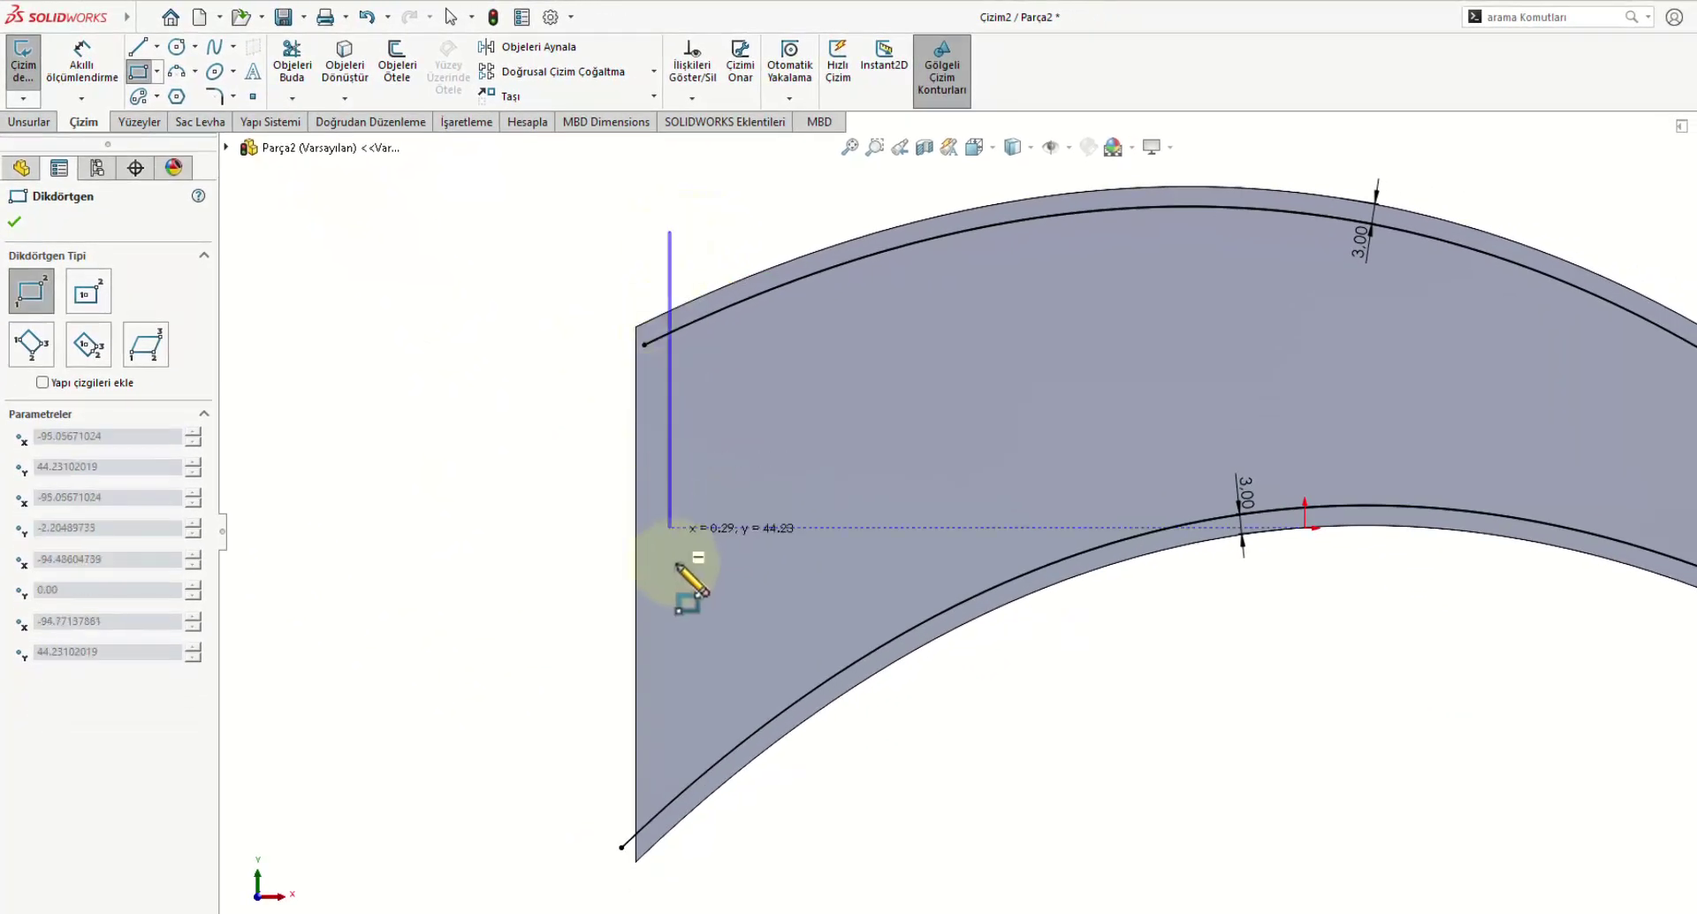
left_click(714, 895)
right_click(537, 557)
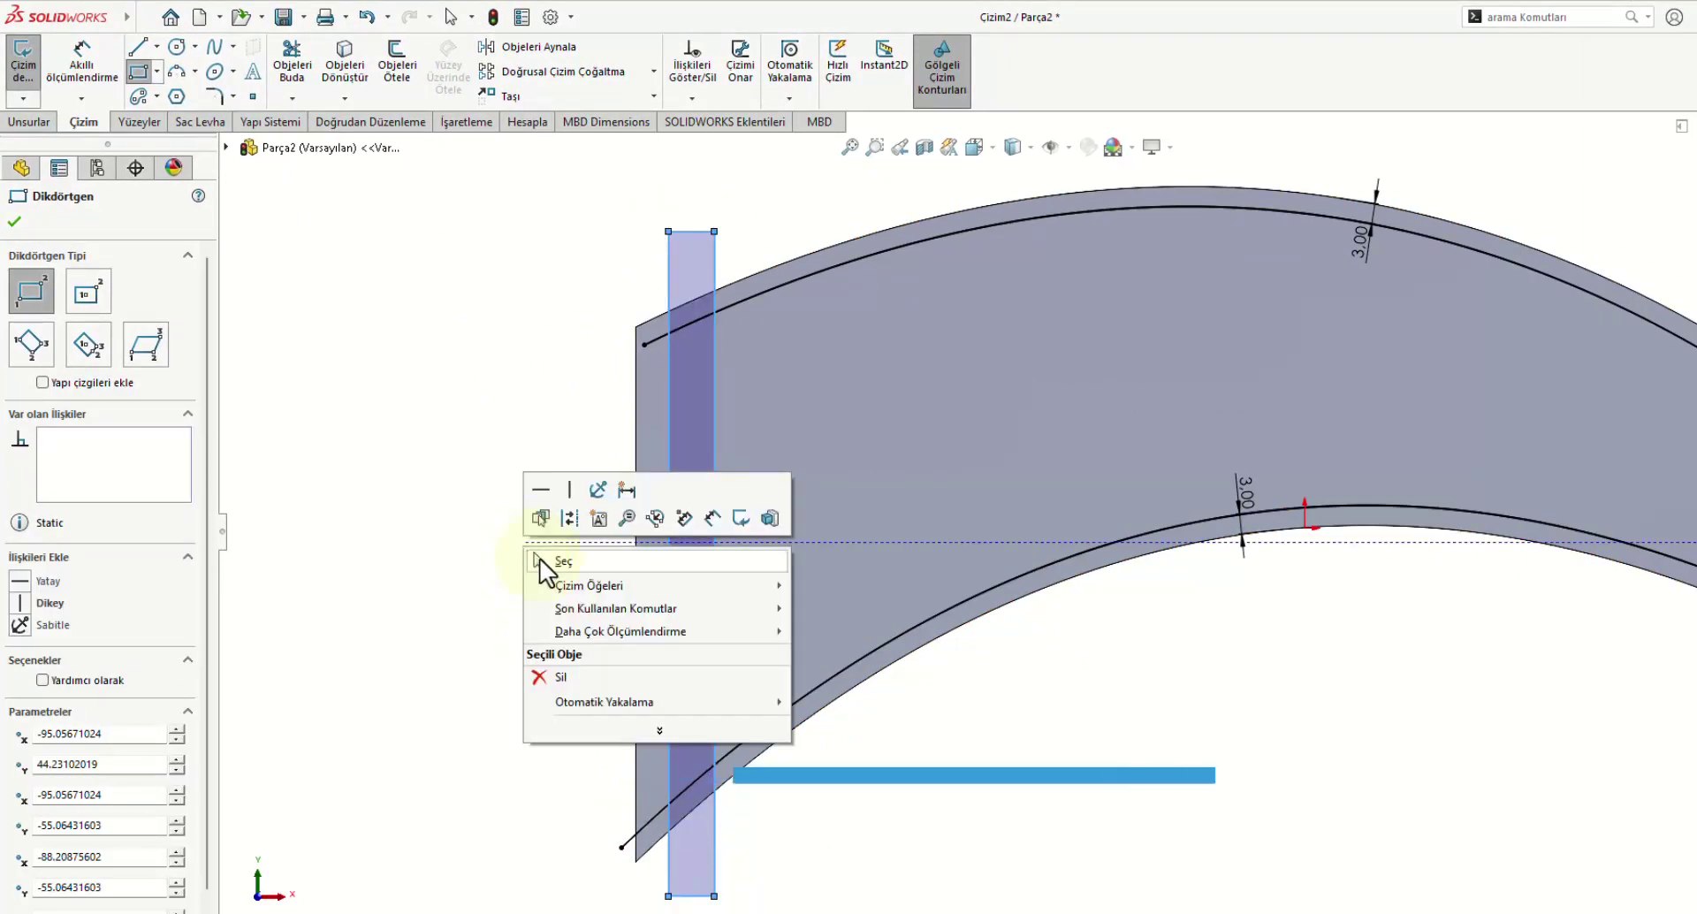
left_click(539, 559)
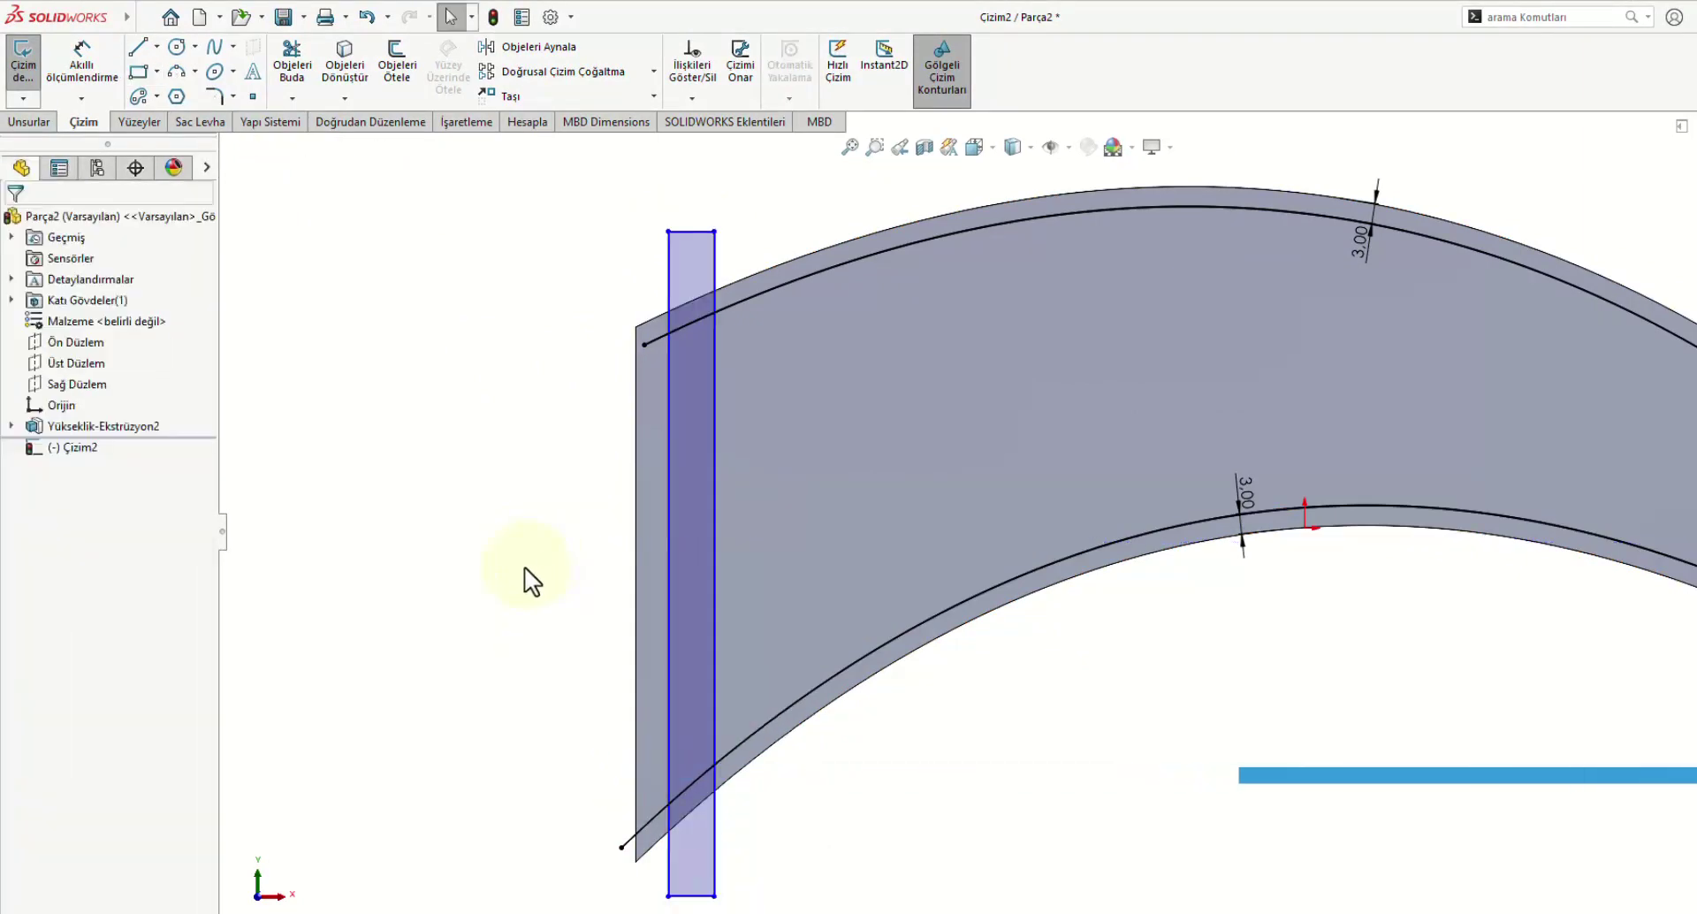
Step: Power-trim the rectangle so it only spans between the two offset curves
left_click(312, 77)
scroll(734, 256, "down", 1)
scroll(764, 288, "down", 1)
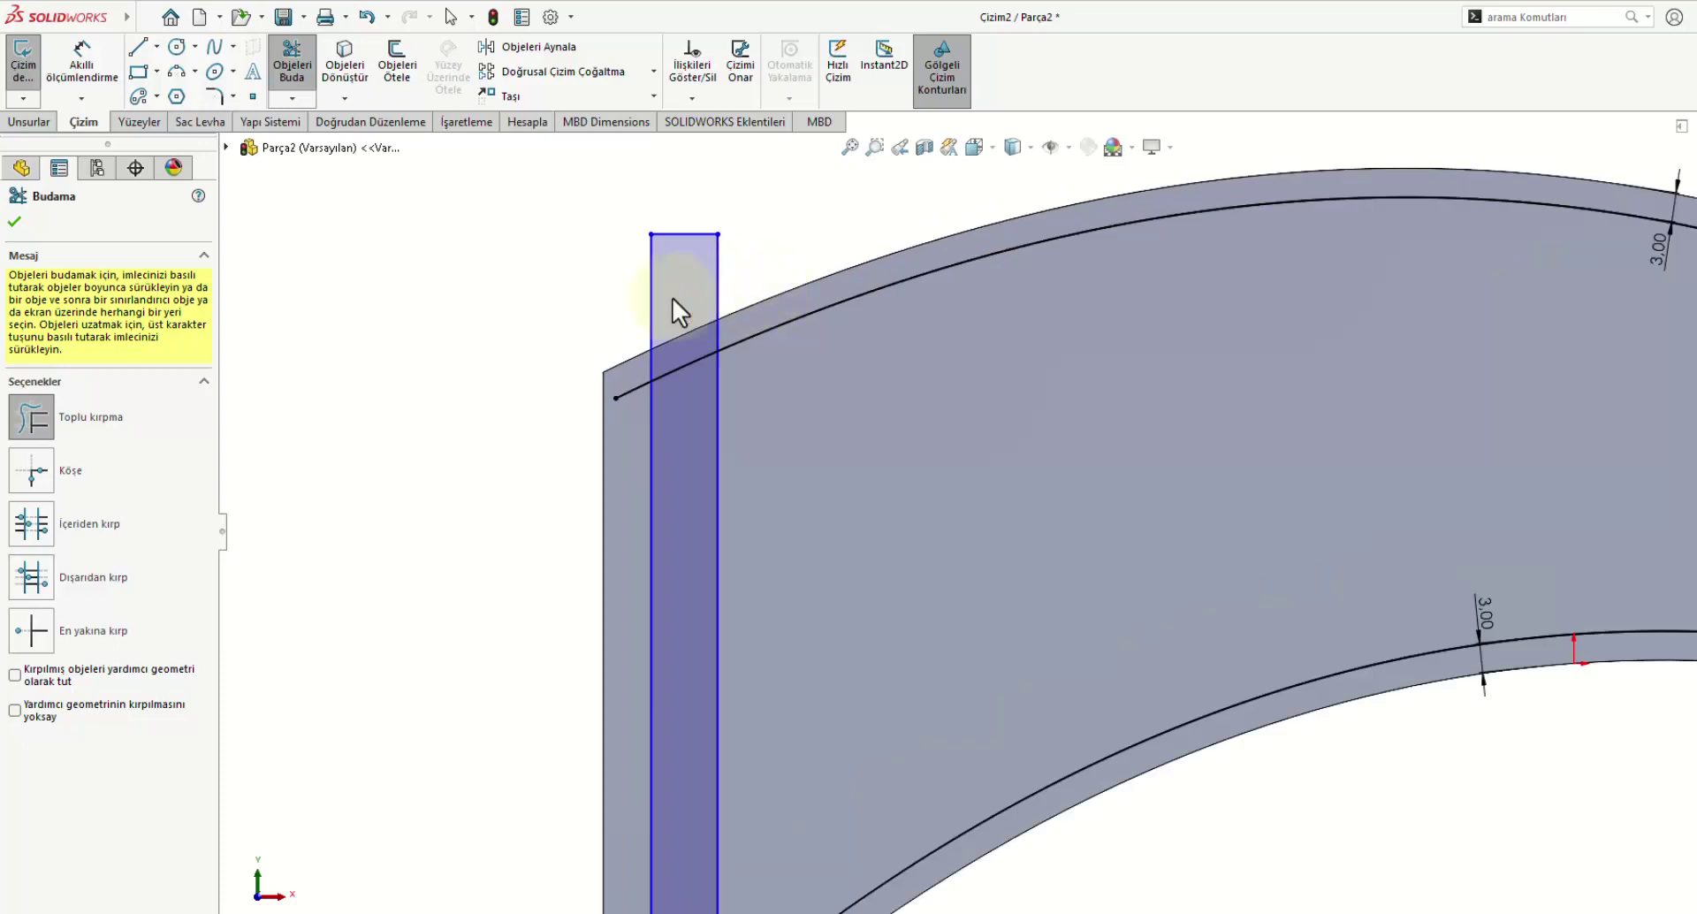
left_click_drag(573, 310, 787, 252)
left_click_drag(690, 303, 694, 194)
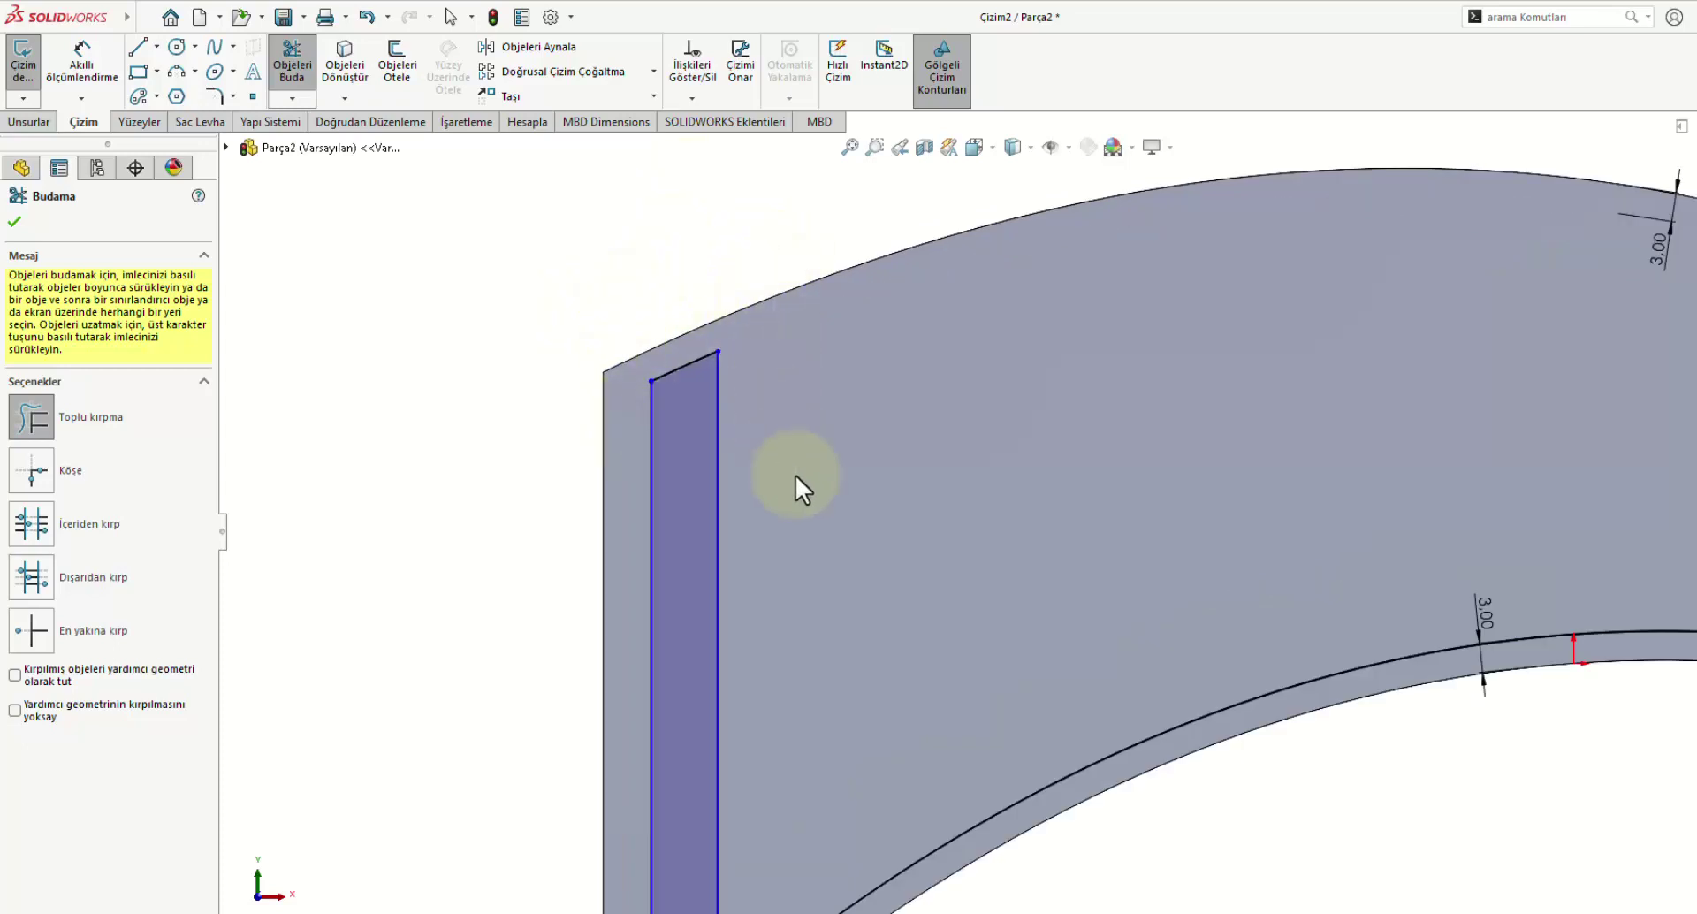
scroll(795, 460, "up", 2)
scroll(884, 822, "down", 2)
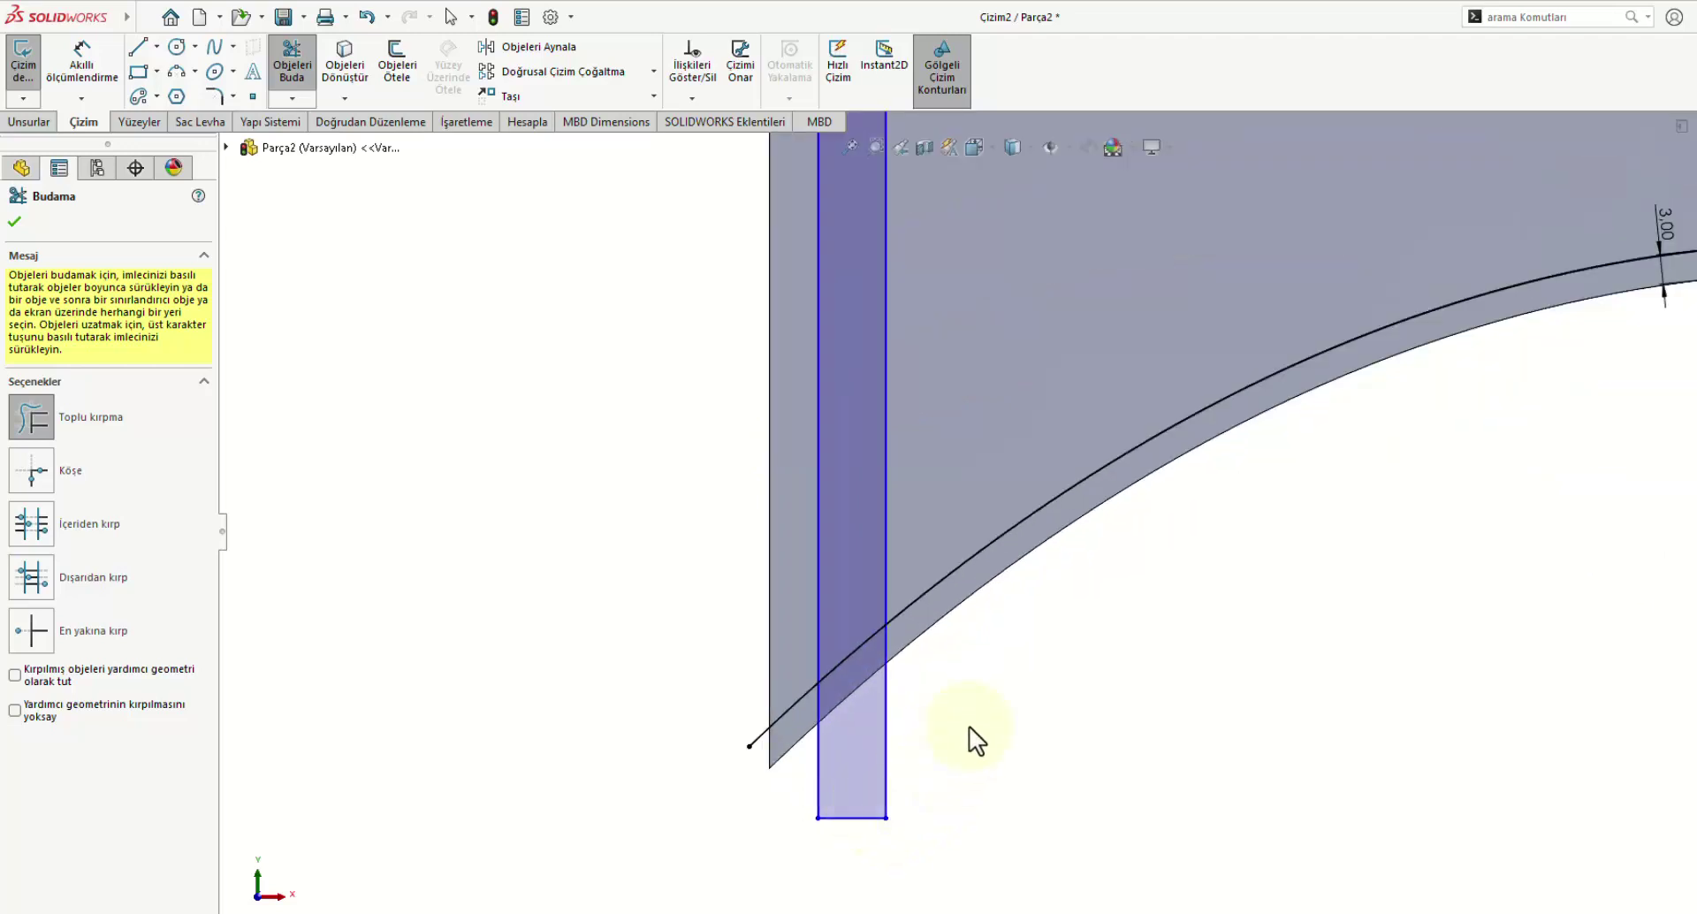
left_click_drag(969, 727, 833, 731)
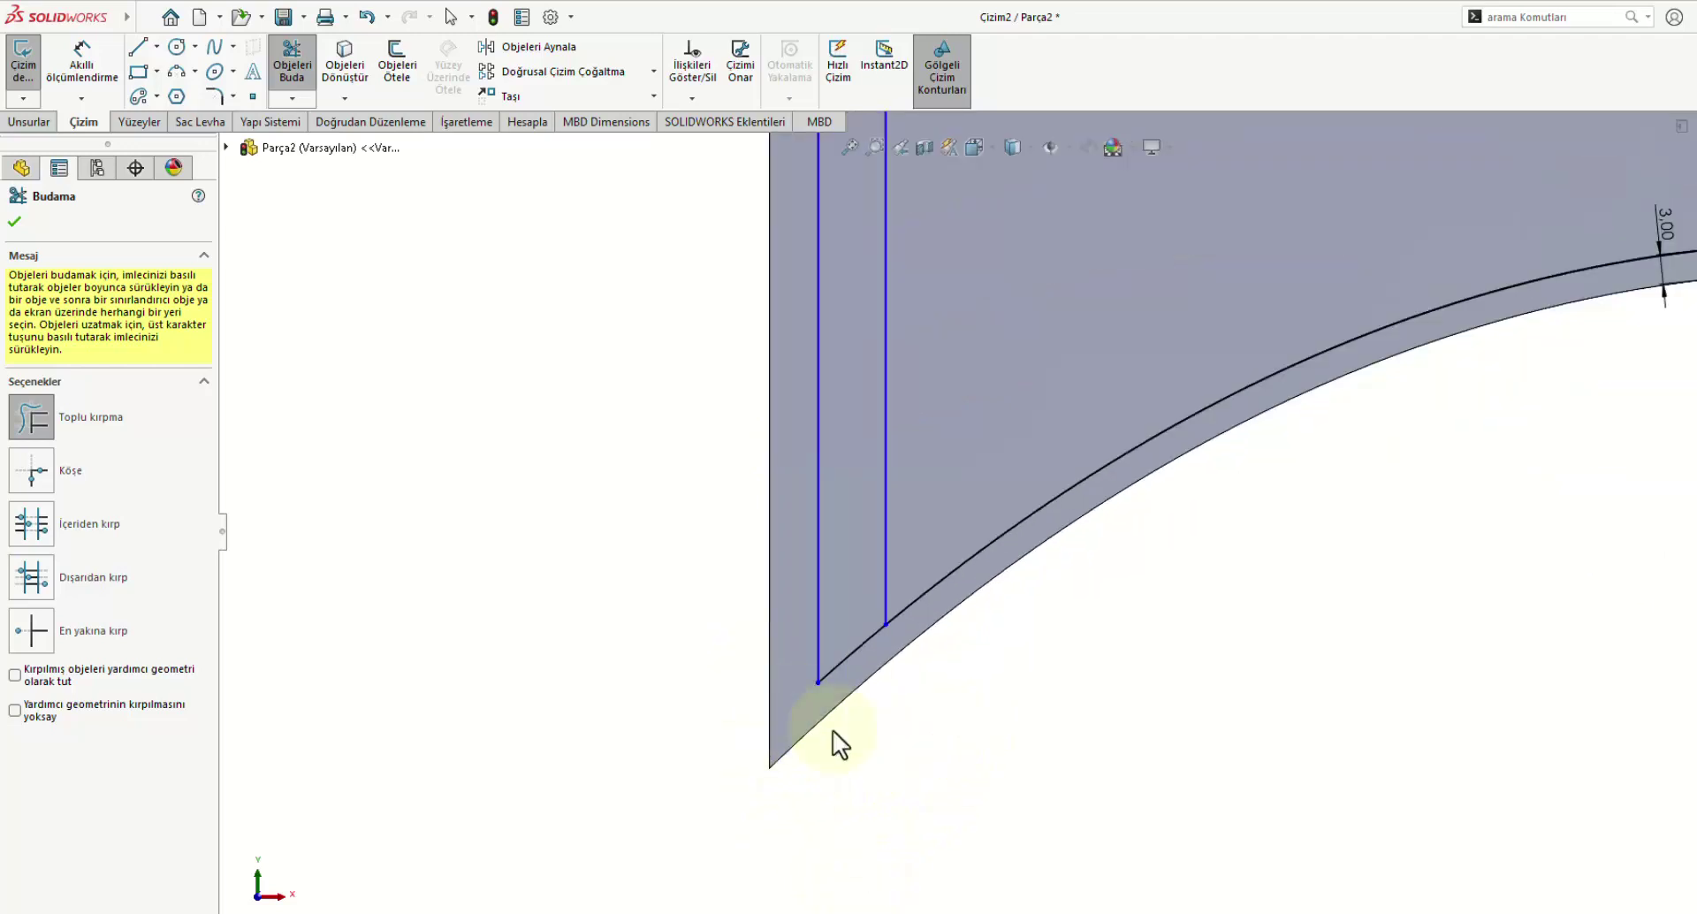
scroll(958, 730, "up", 3)
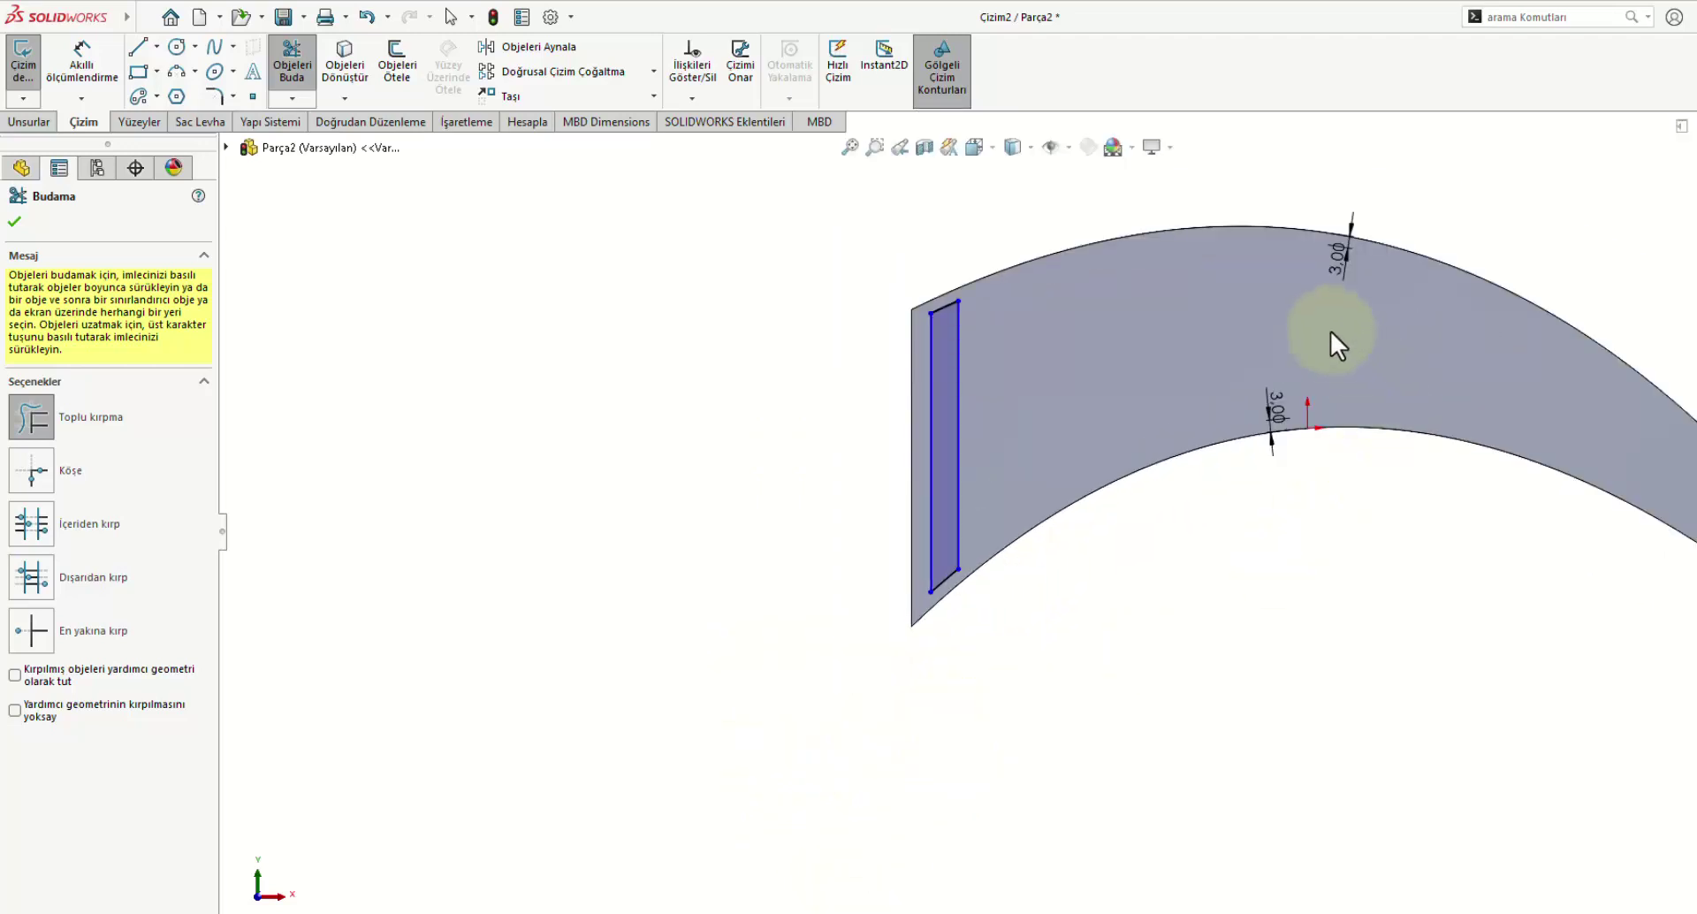
Step: Dimension the strip's width as 5 mm
scroll(1329, 330, "down", 1)
left_click(13, 221)
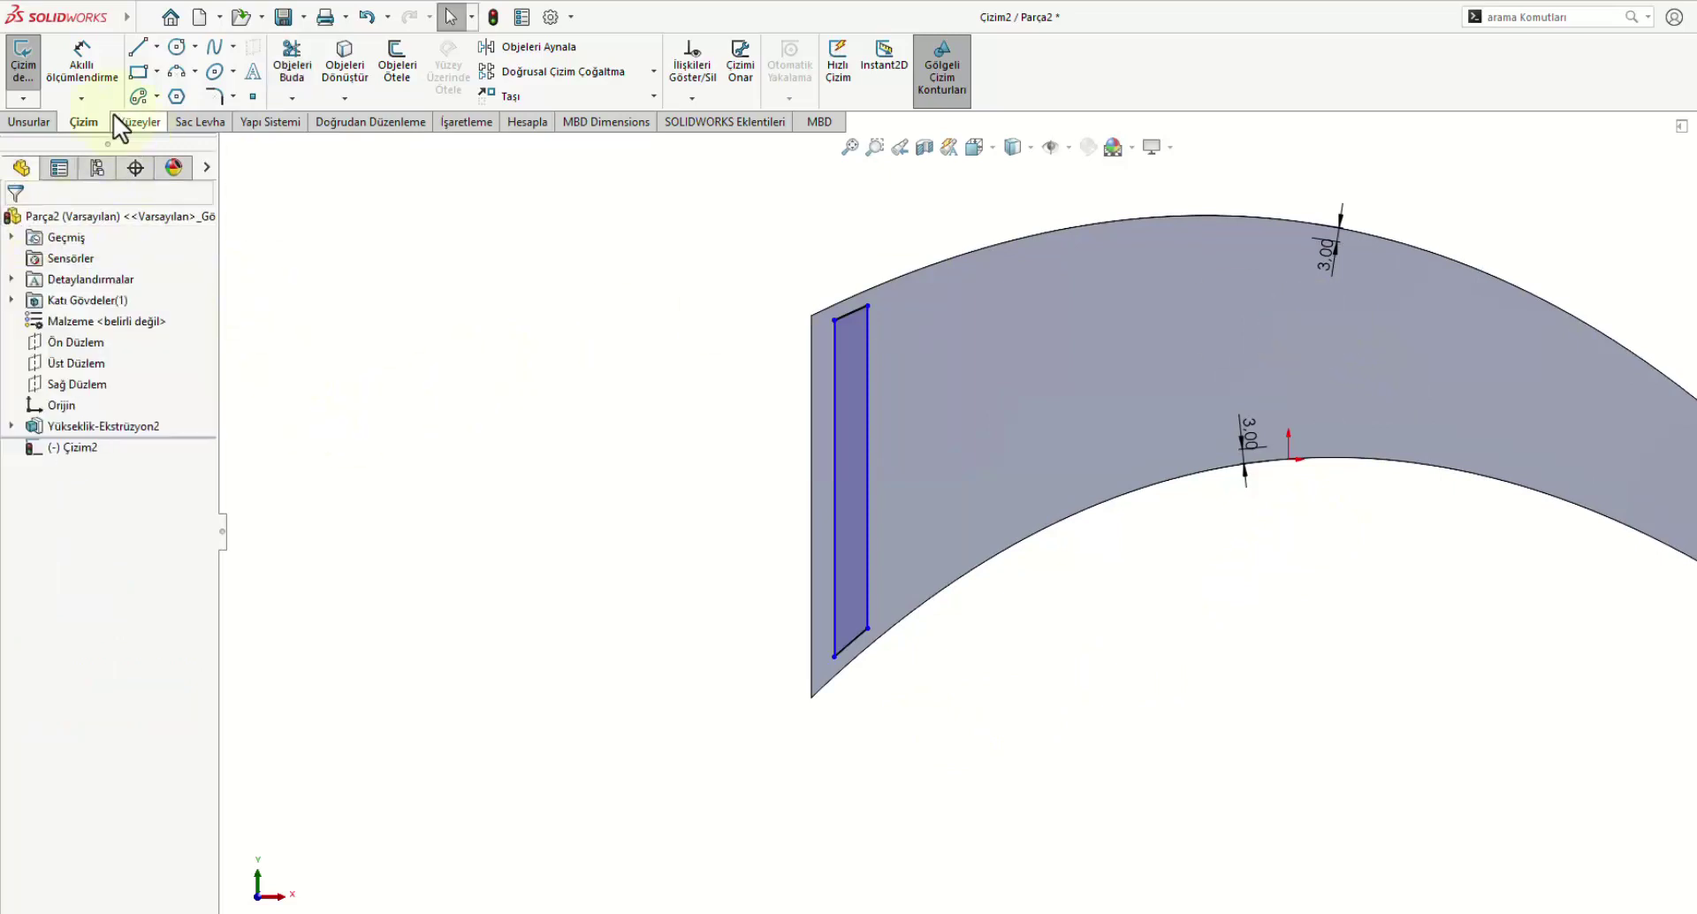
left_click(81, 67)
scroll(897, 538, "down", 2)
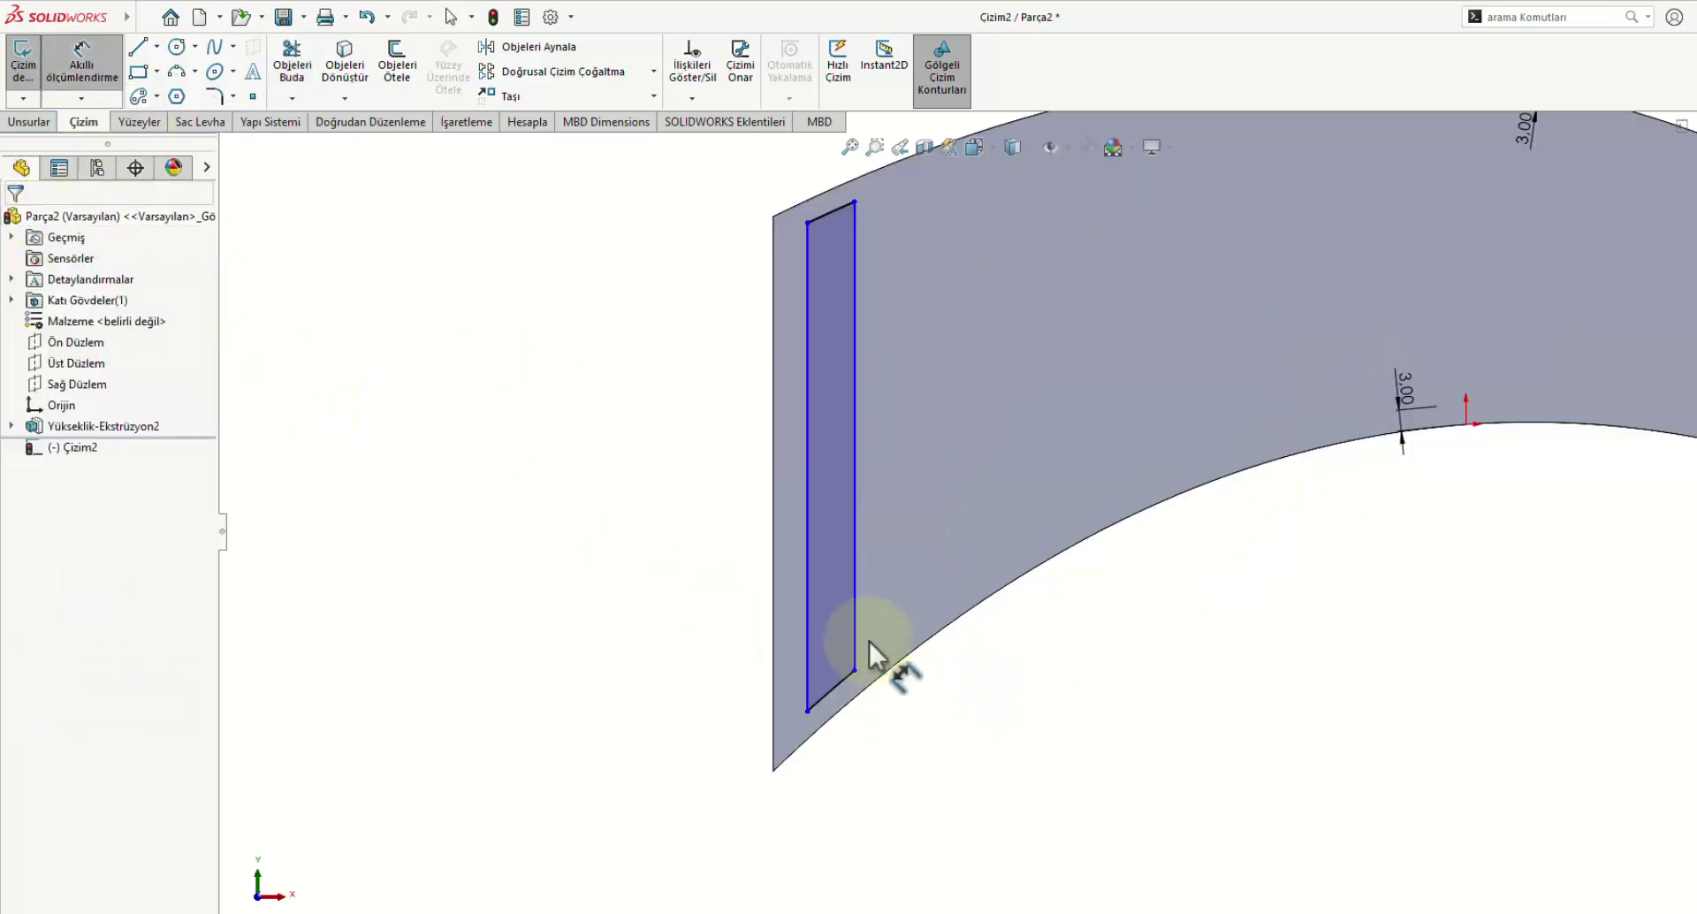
left_click(856, 596)
left_click(806, 621)
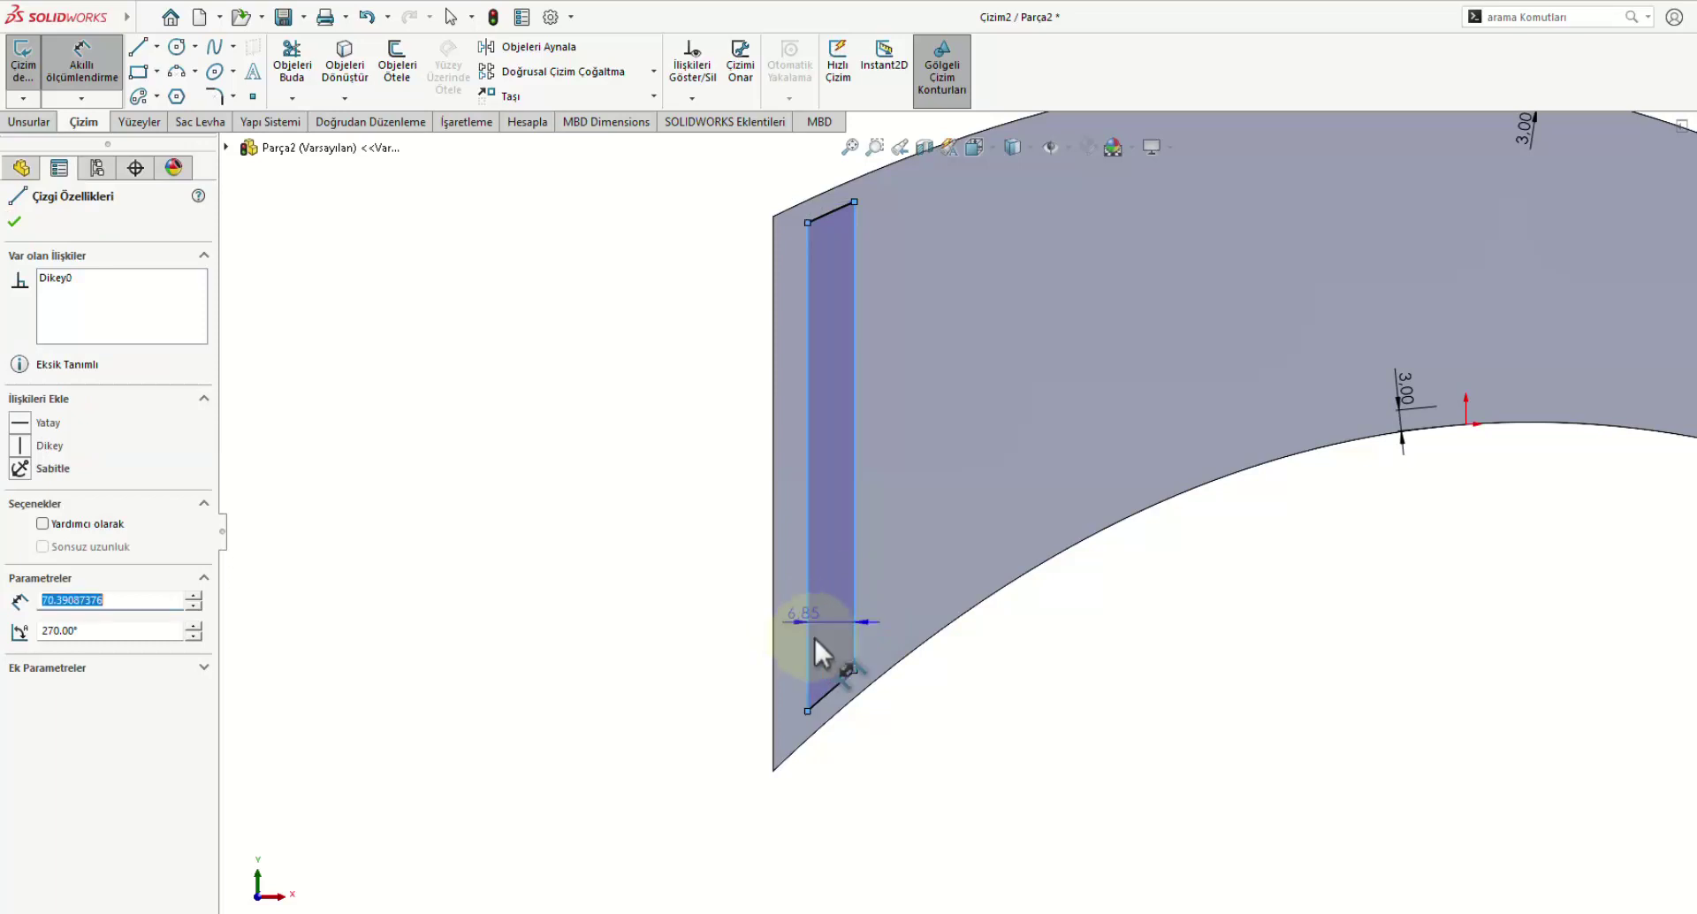
left_click(836, 783)
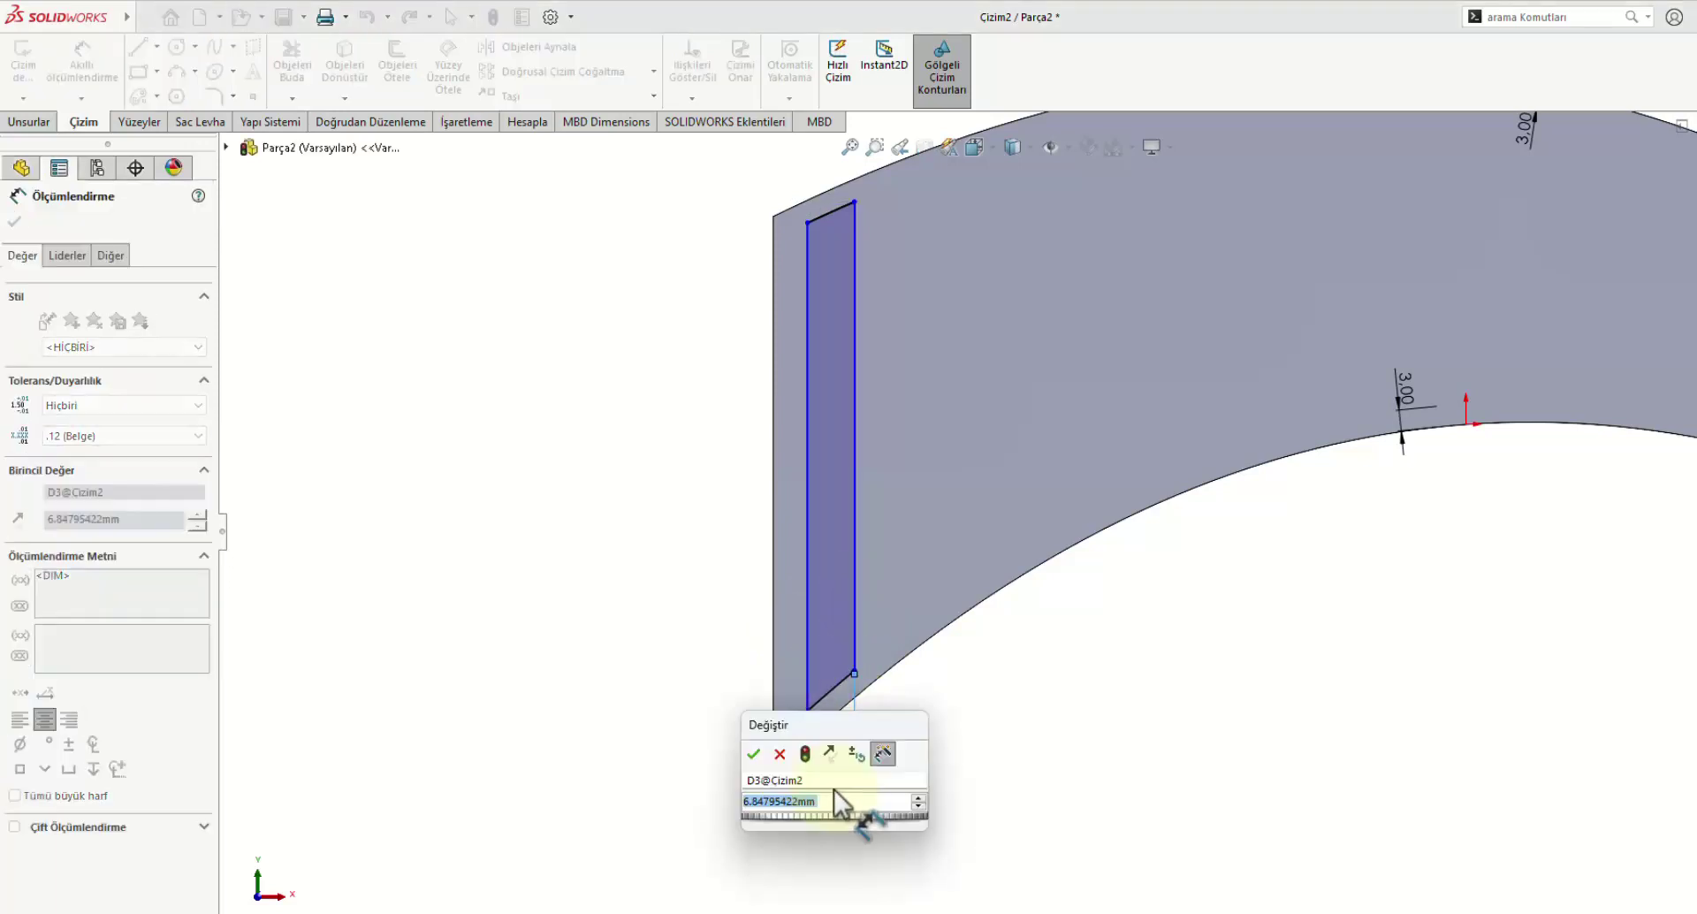
type("5")
key("Return")
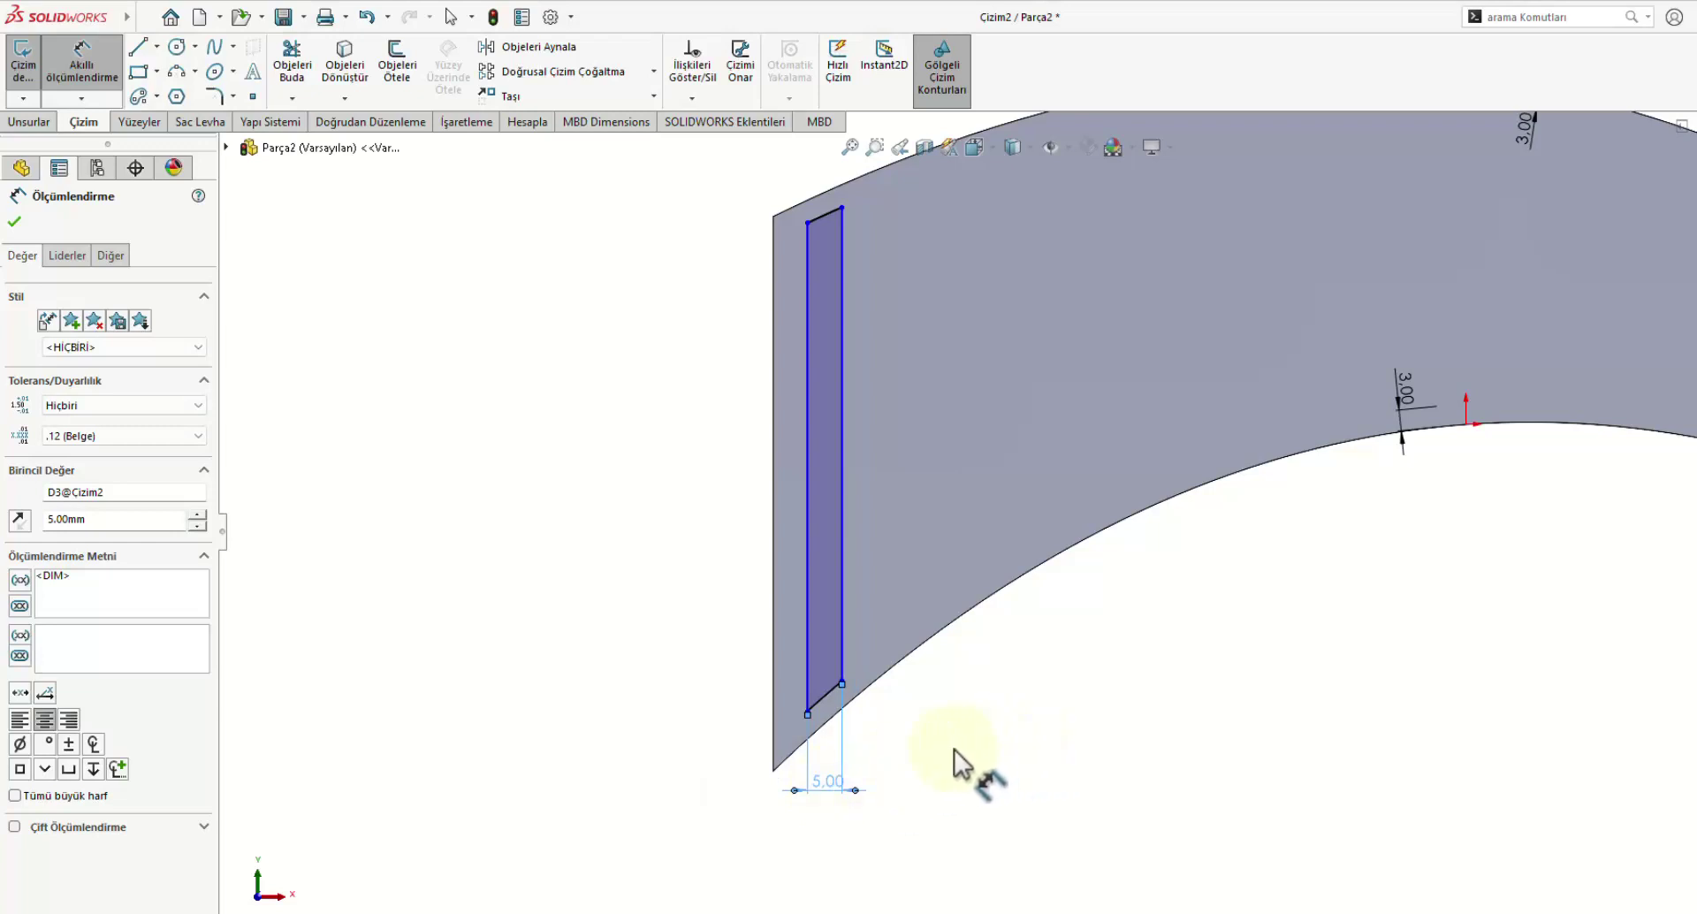
Step: Dimension the slot 4 mm from the band's left edge
key("z")
scroll(894, 735, "down", 2)
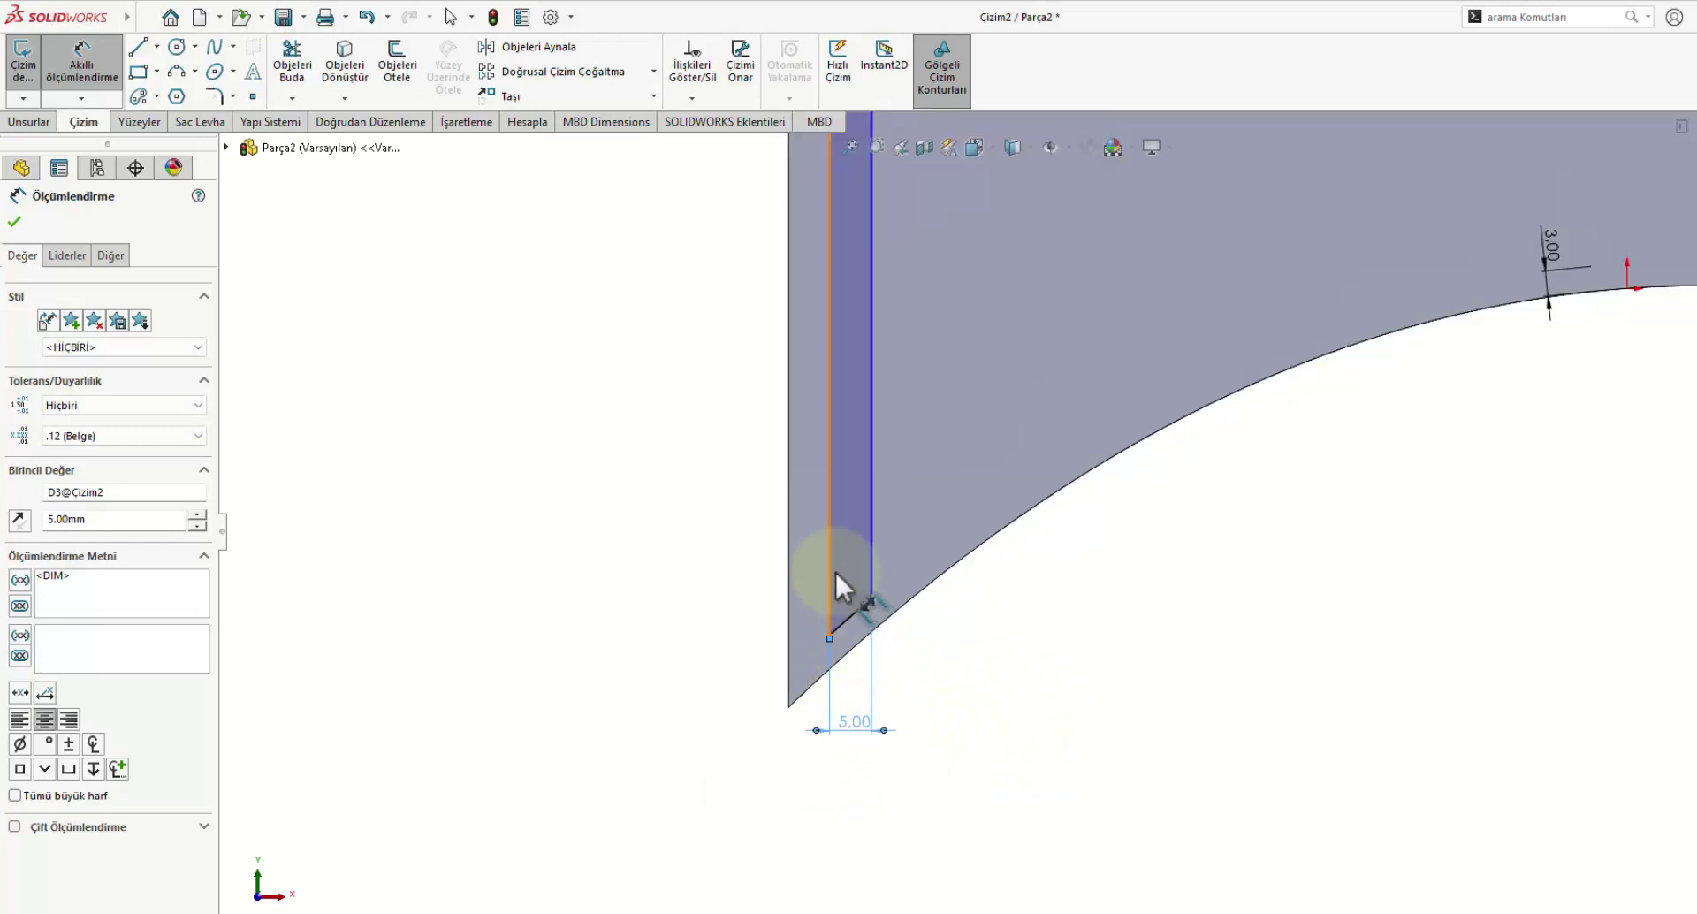
left_click(831, 482)
left_click_drag(798, 714, 790, 707)
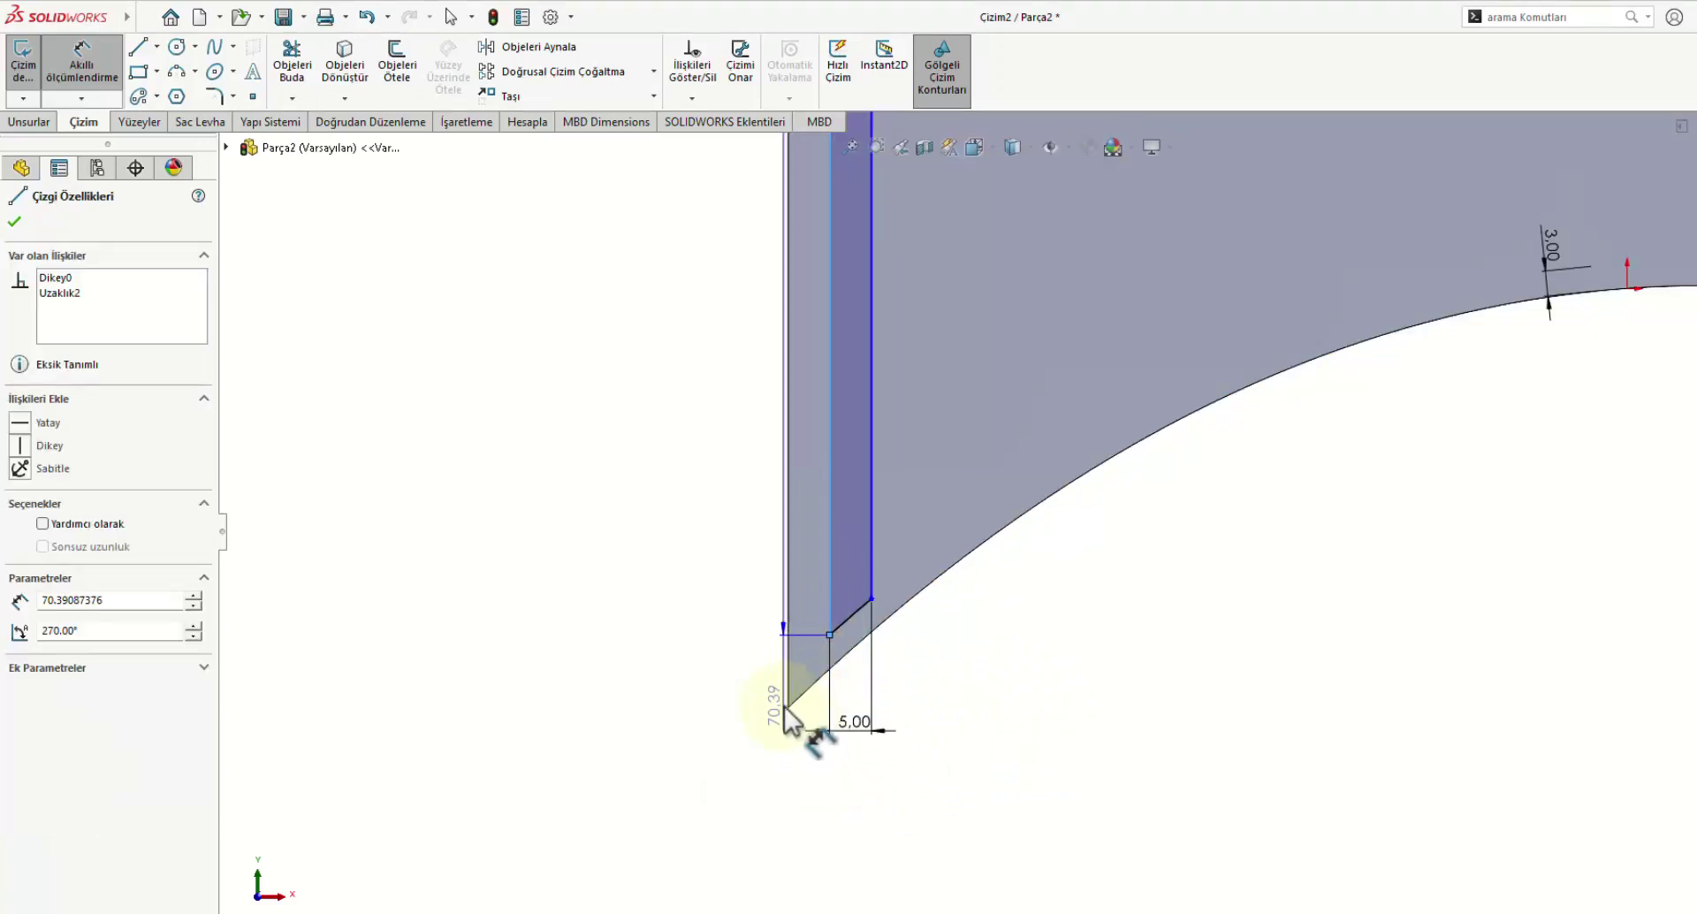
left_click(789, 708)
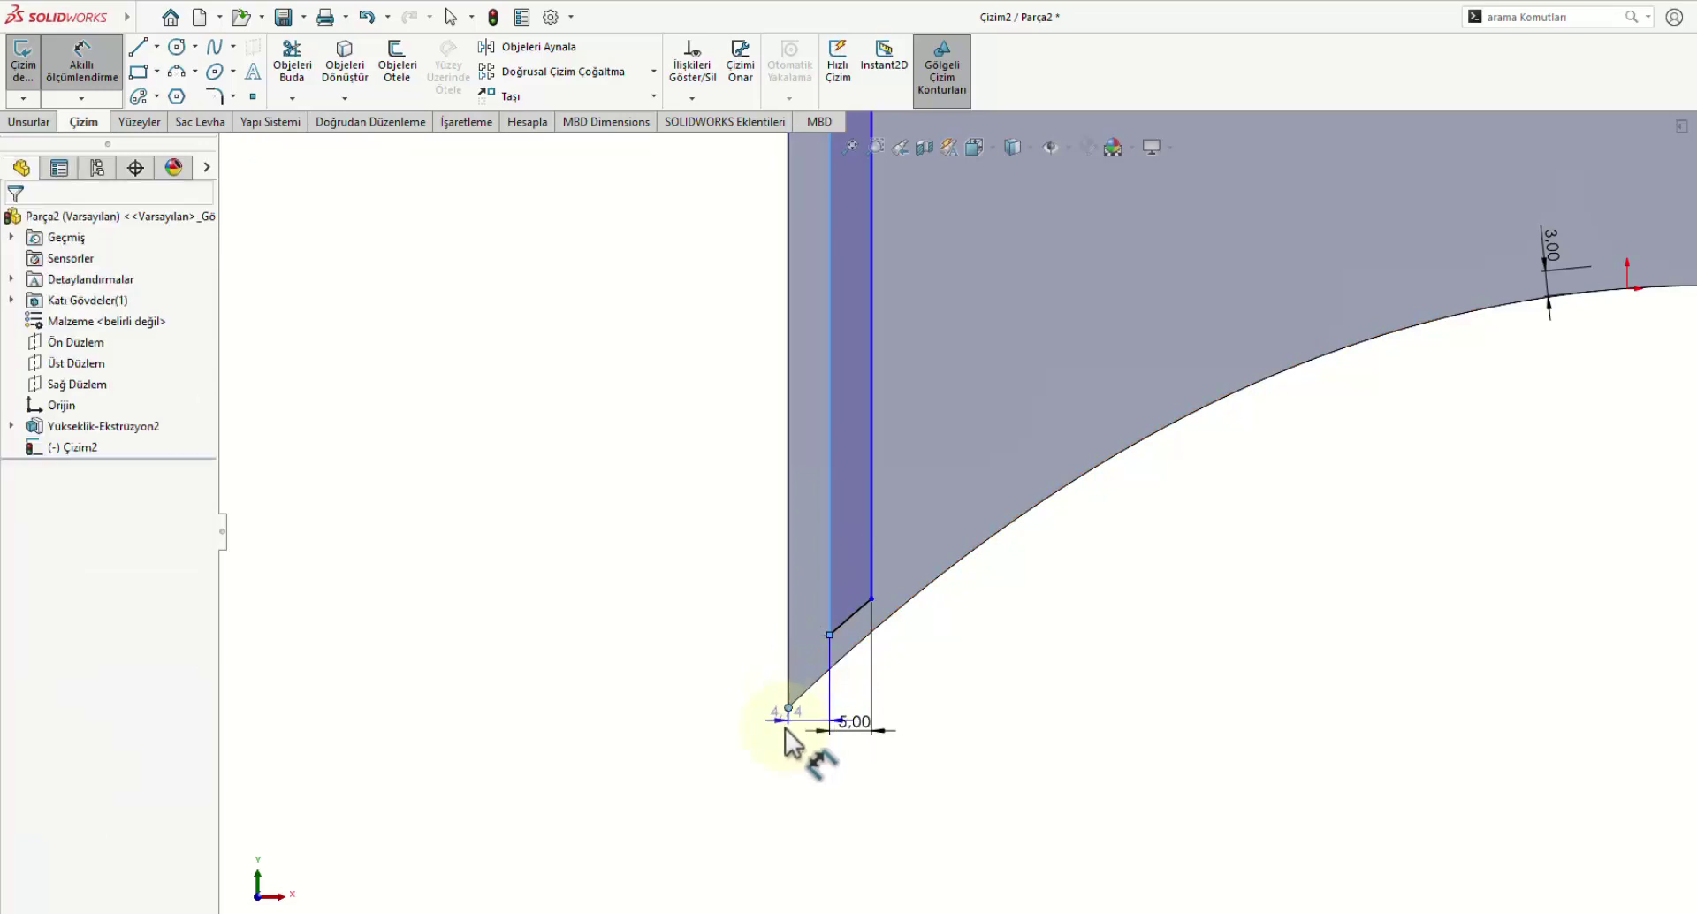
left_click(817, 783)
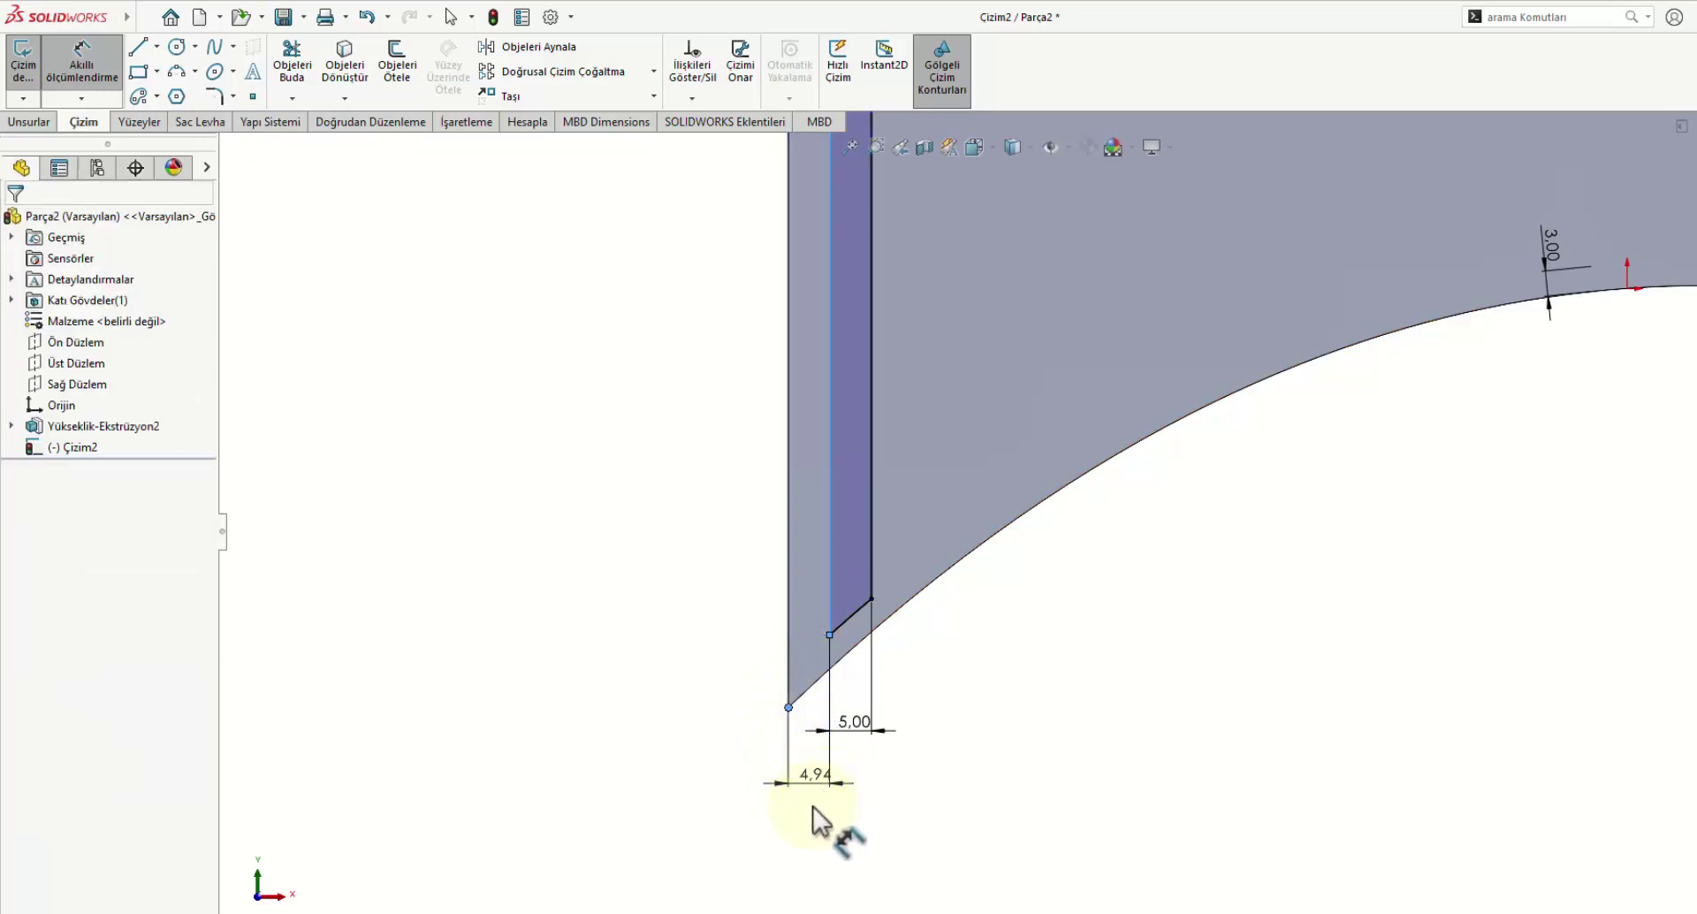
type("4")
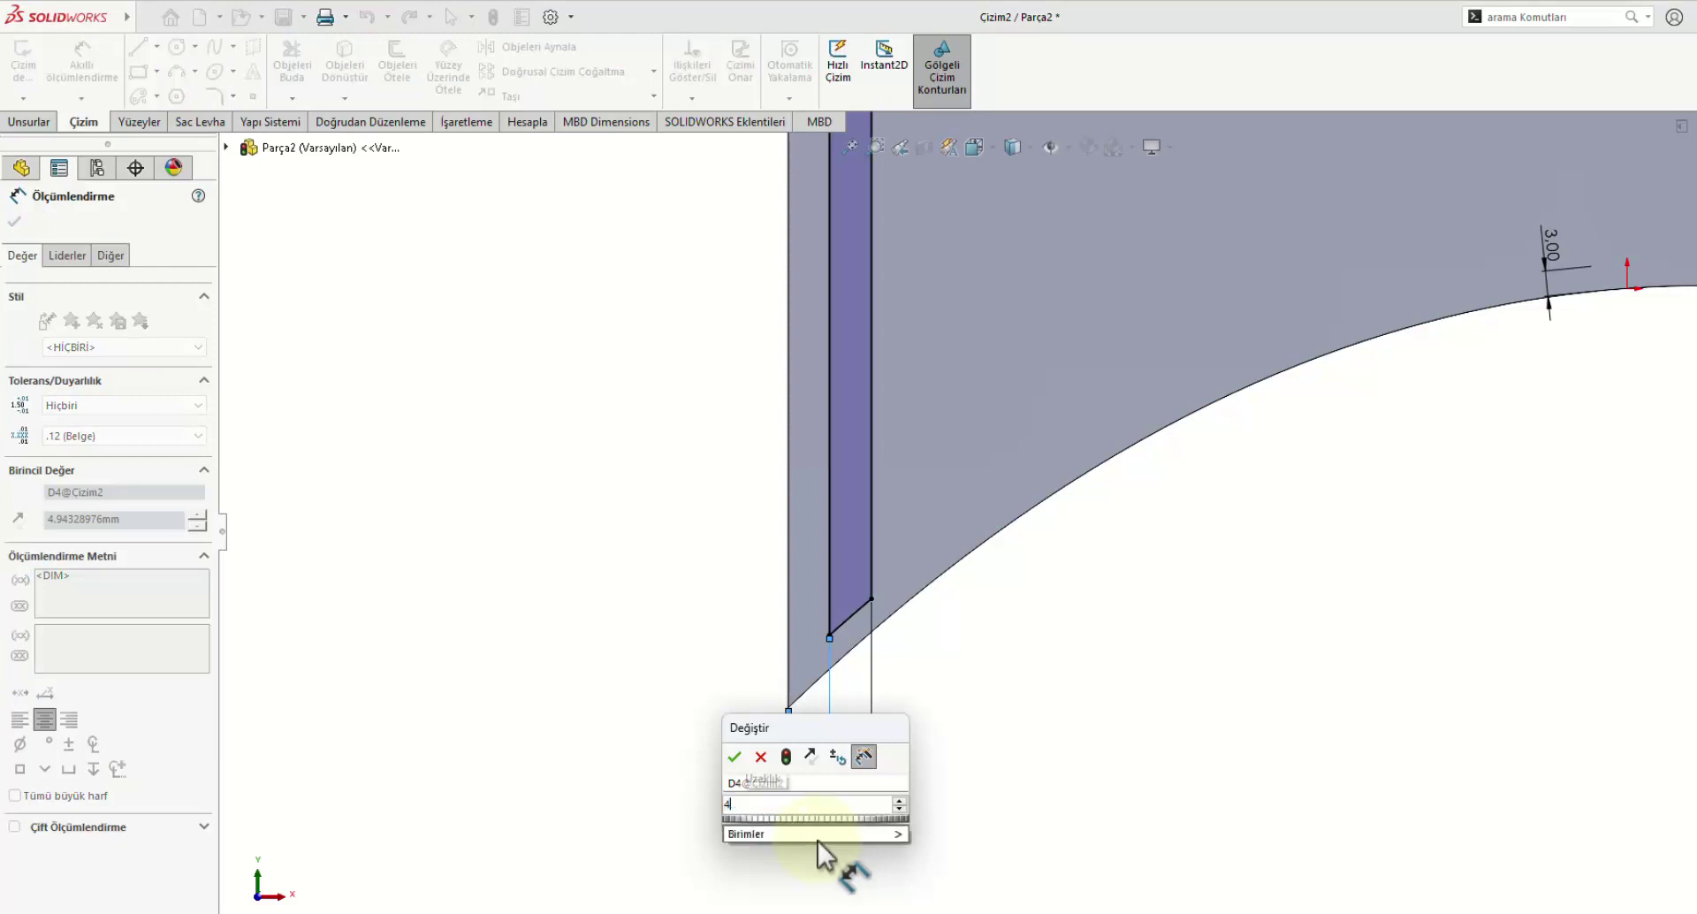
key("Return")
scroll(752, 897, "up", 2)
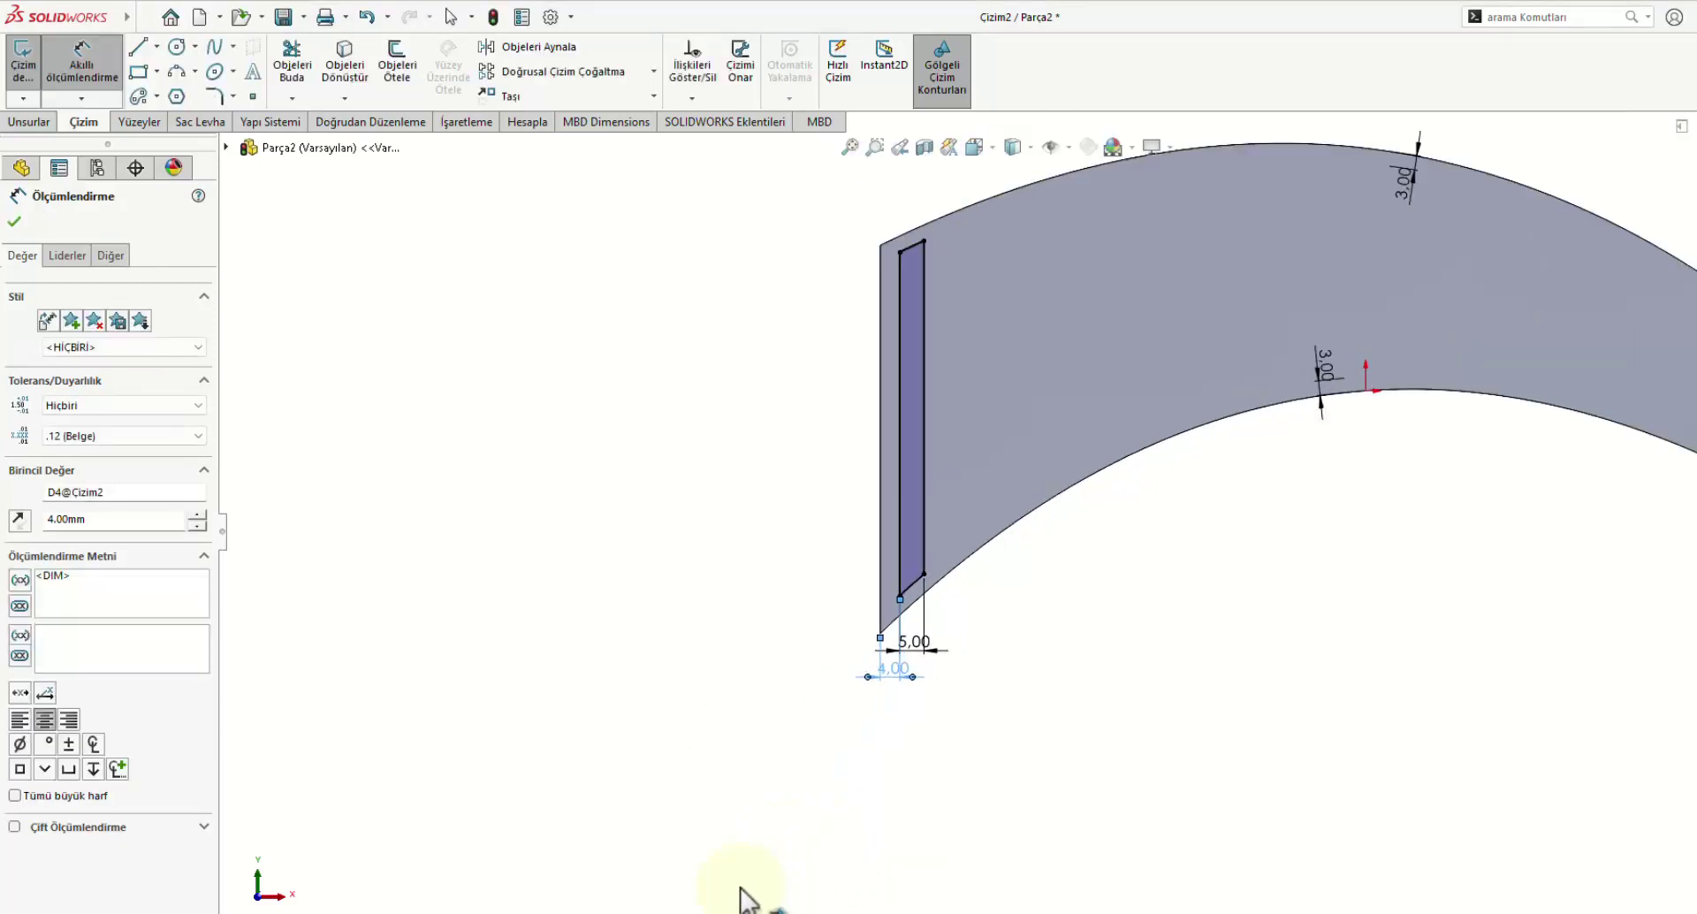
scroll(1112, 649, "down", 1)
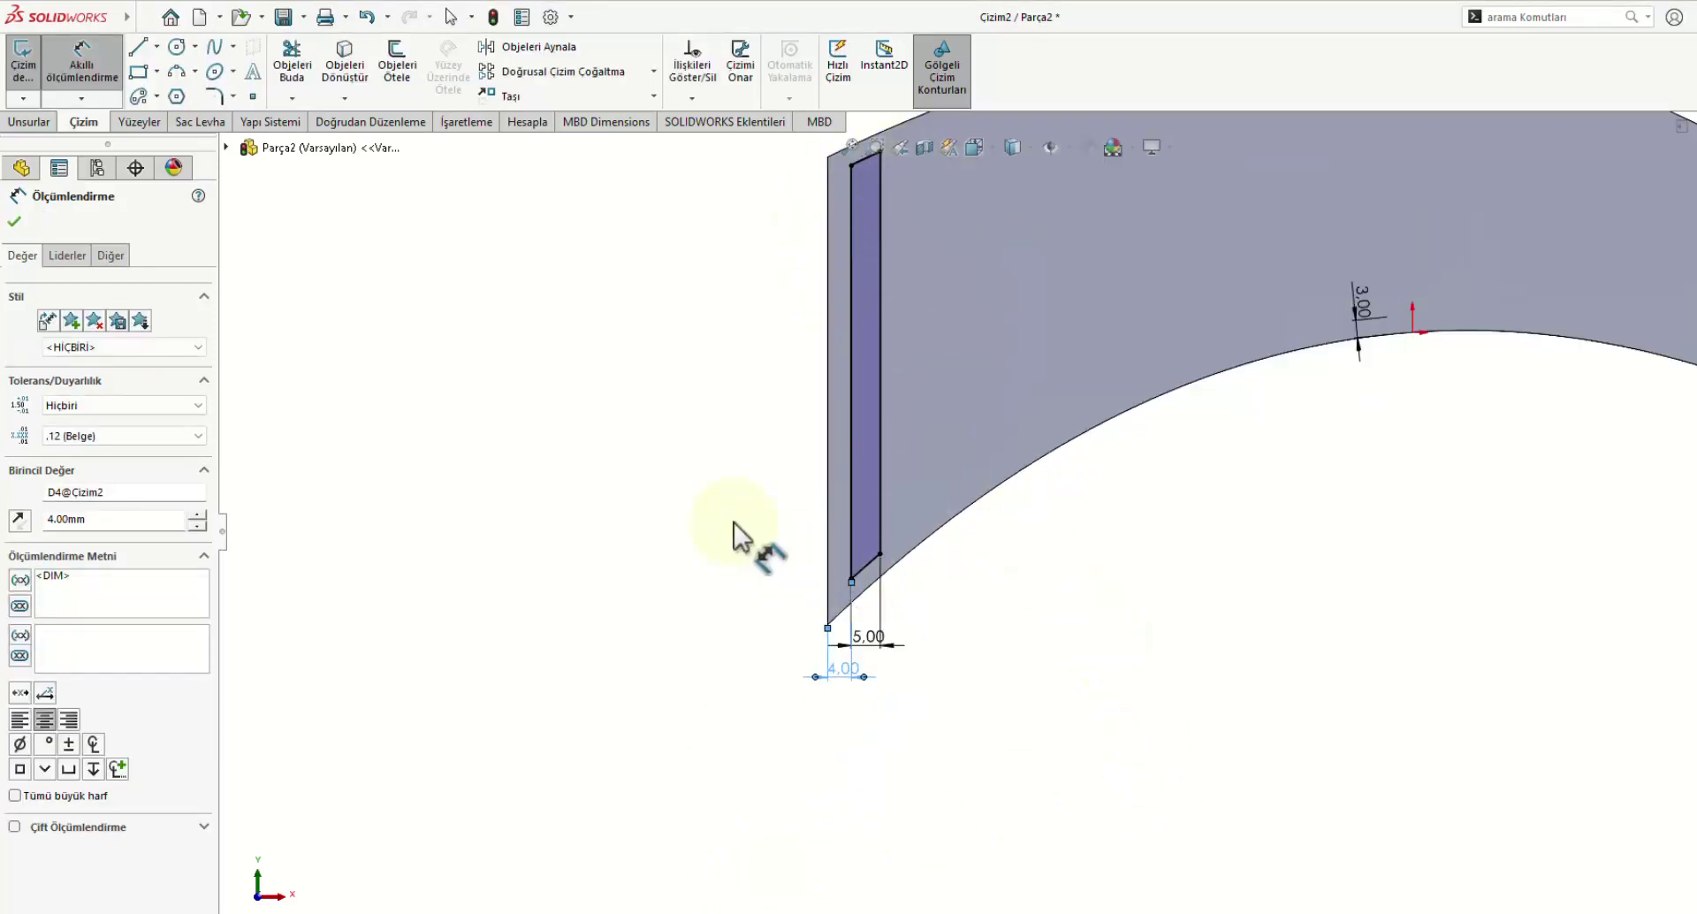
scroll(1442, 650, "up", 2)
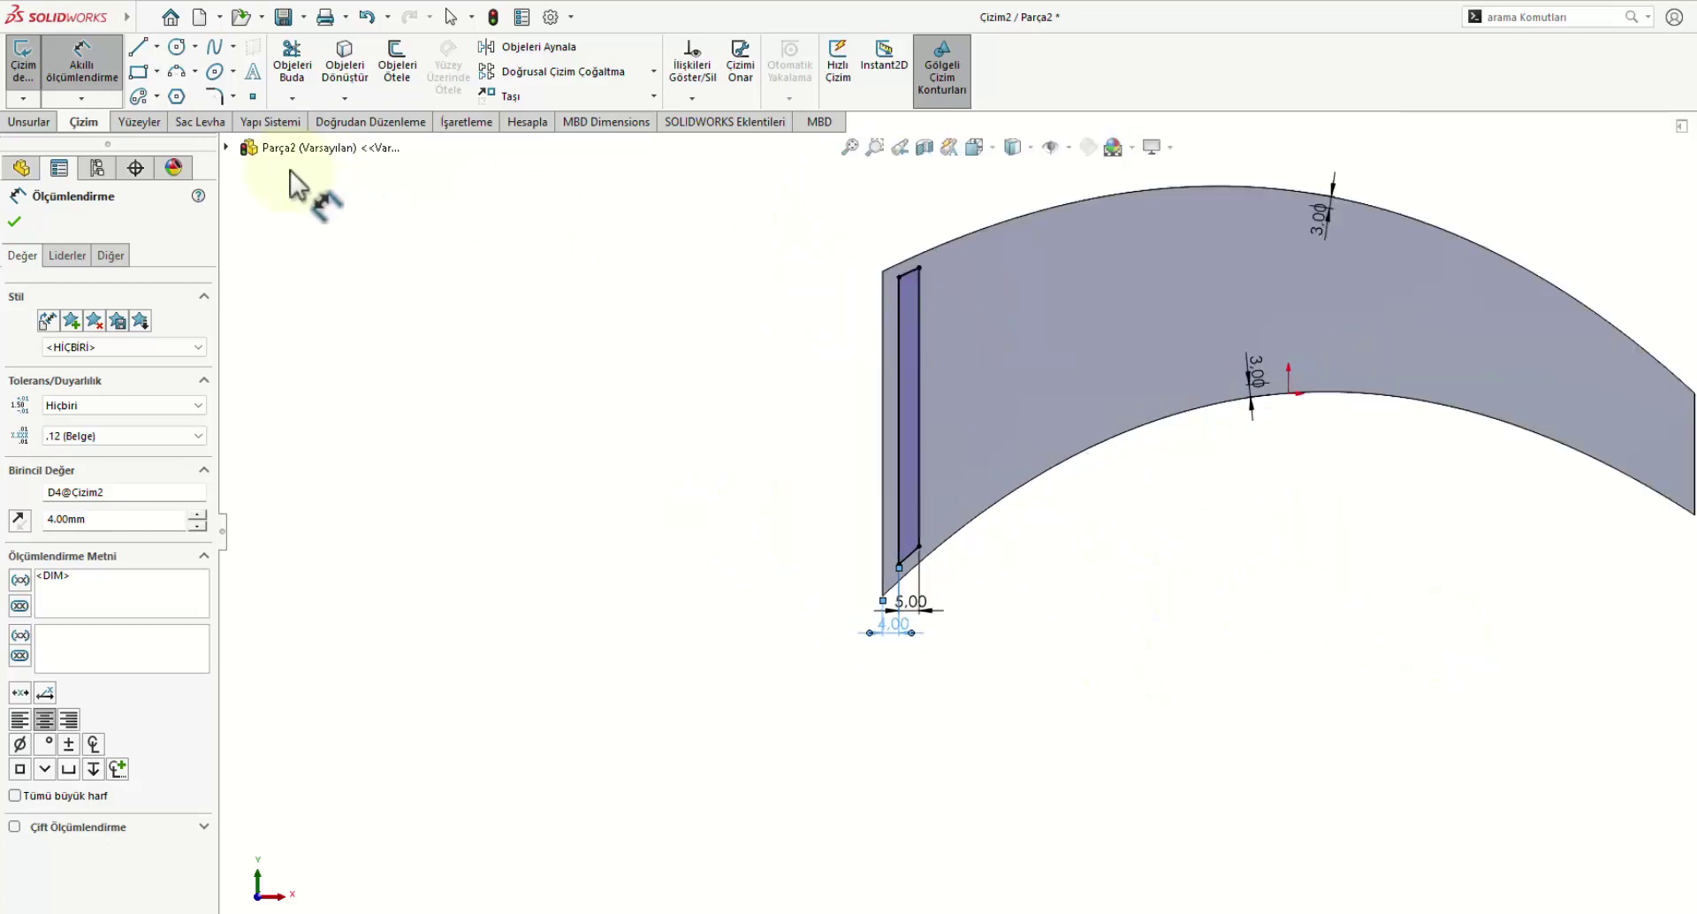
Step: Cut the slot sketch 5 mm Blind as Kes-Ekstrüzyon1, then view the front face Normal To
left_click(30, 120)
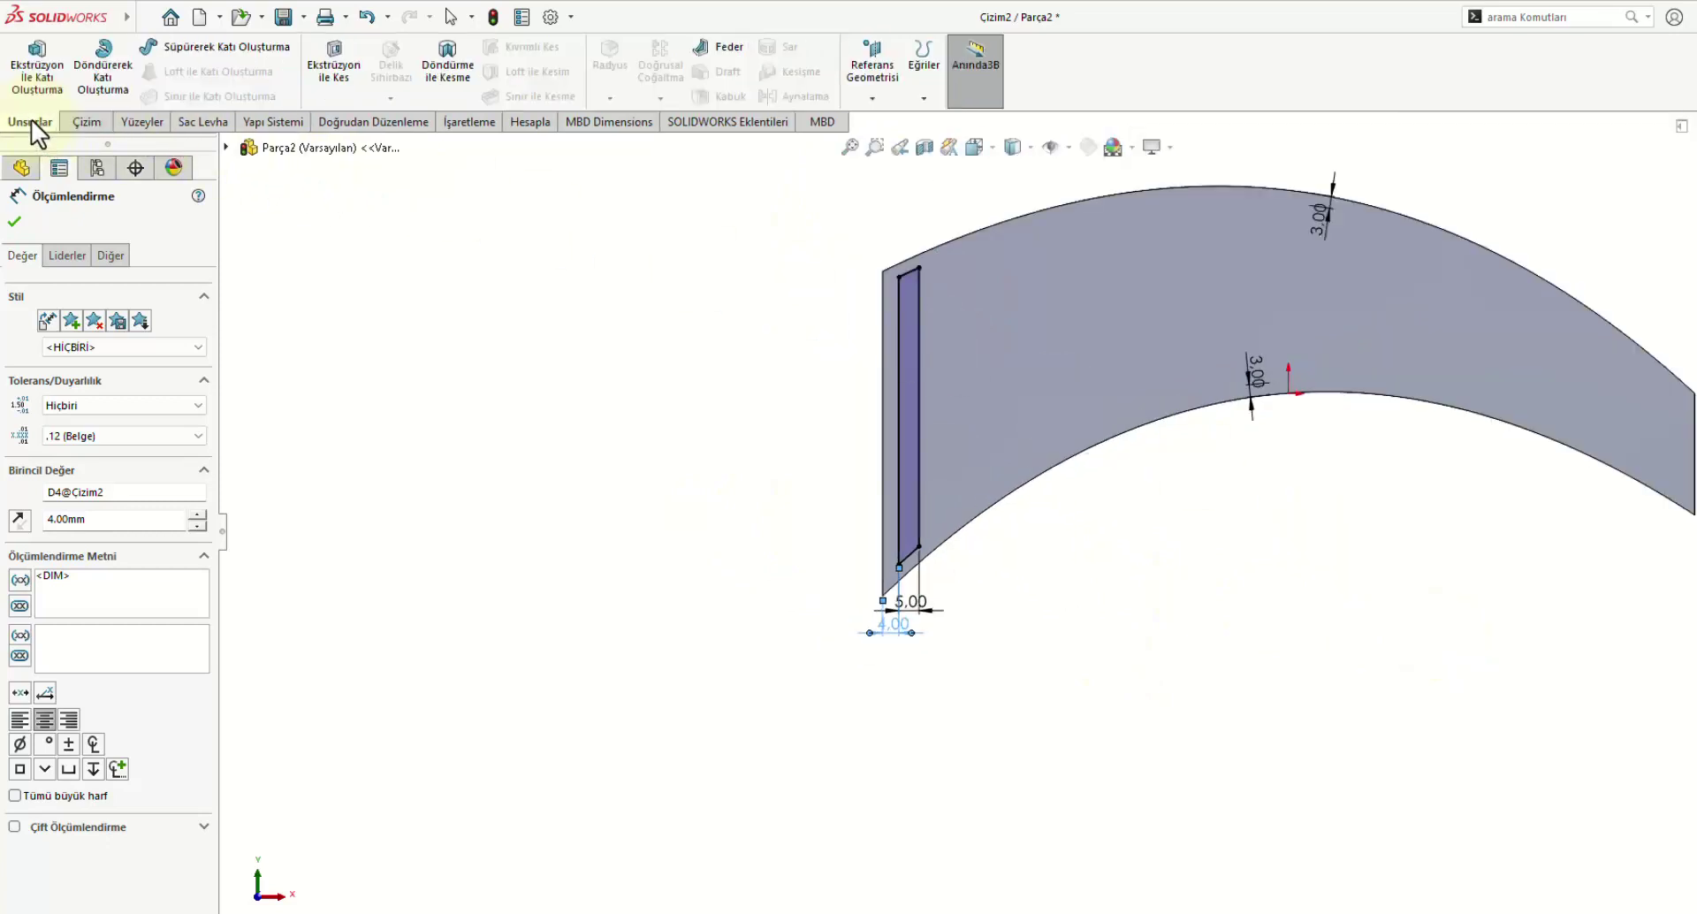
left_click(336, 67)
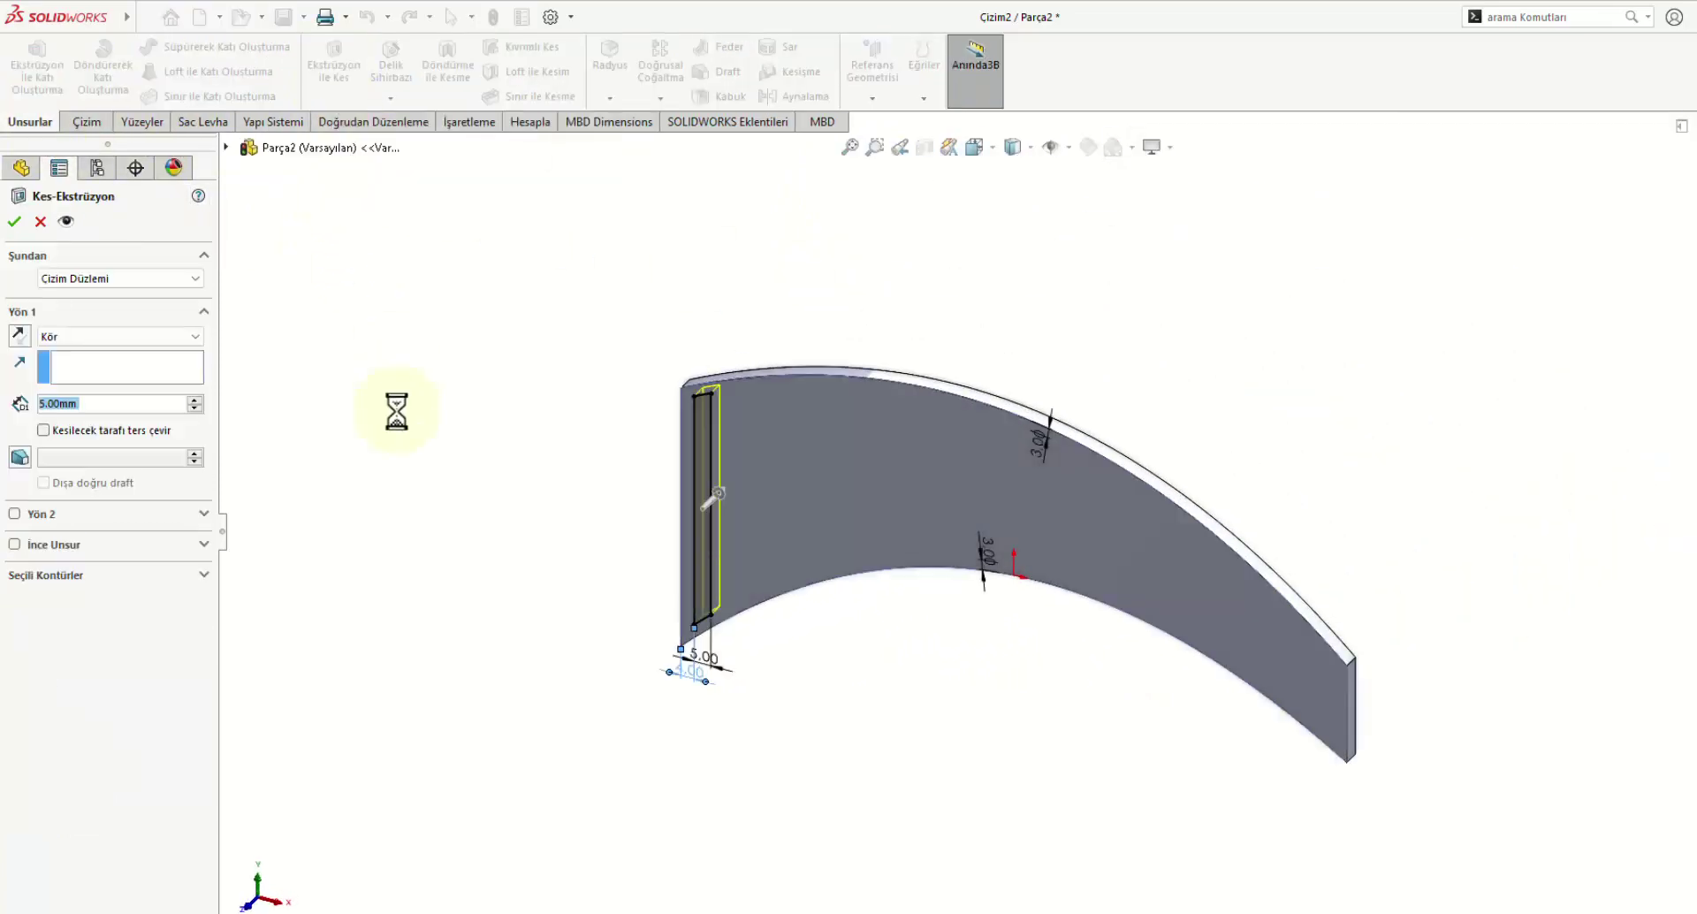
left_click(15, 221)
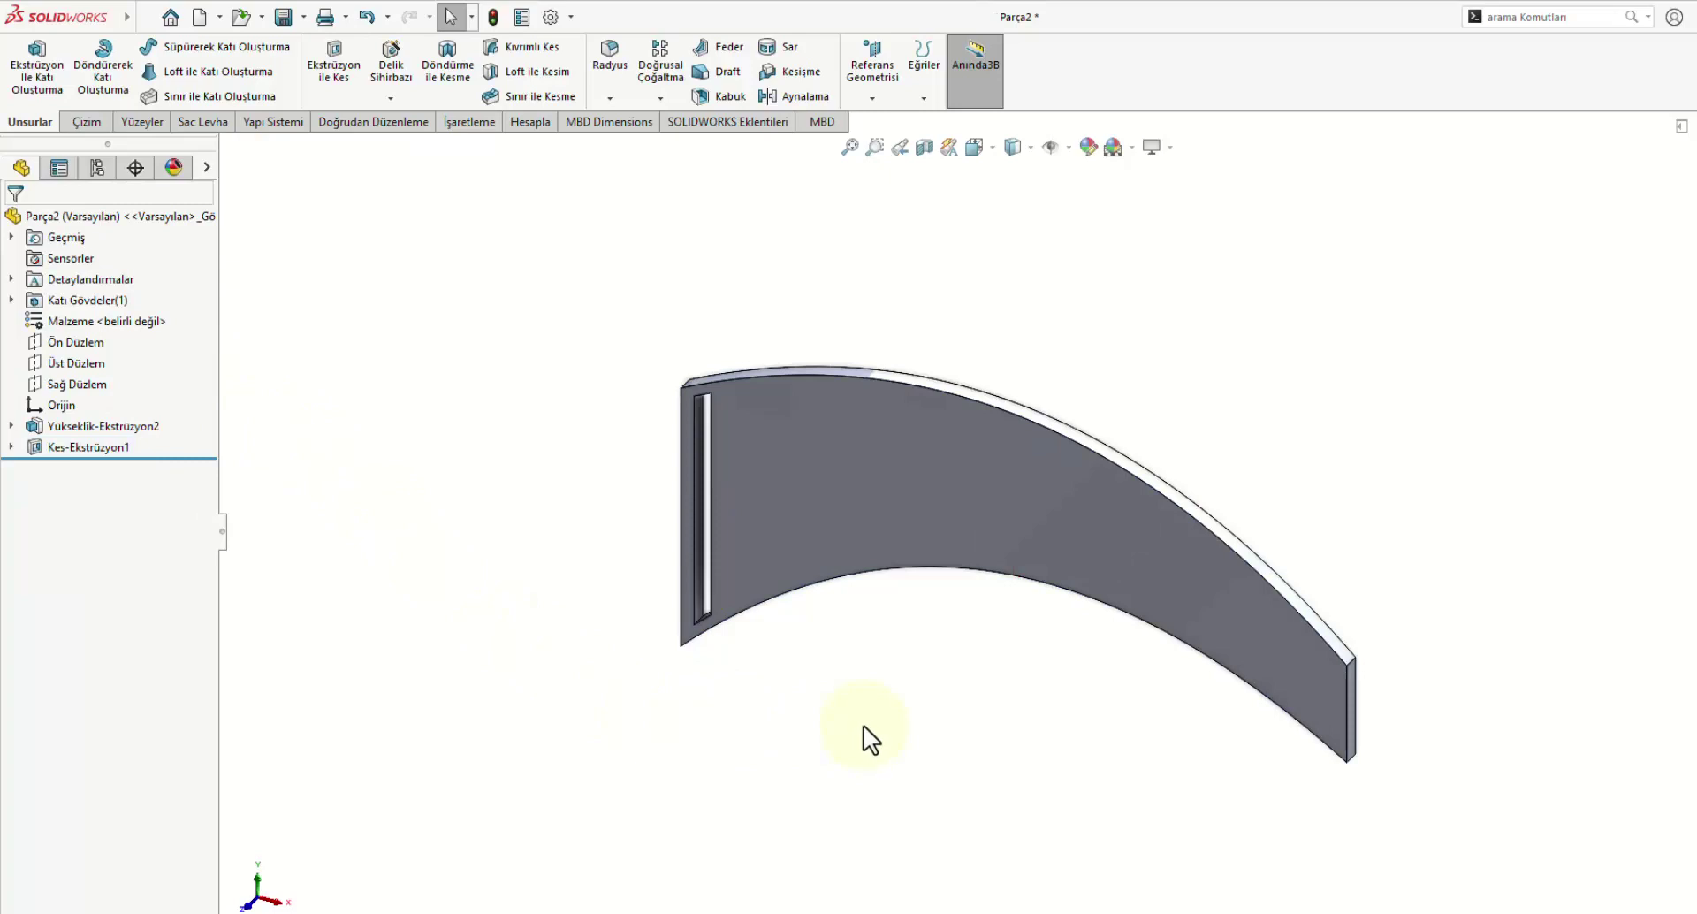
left_click(978, 485)
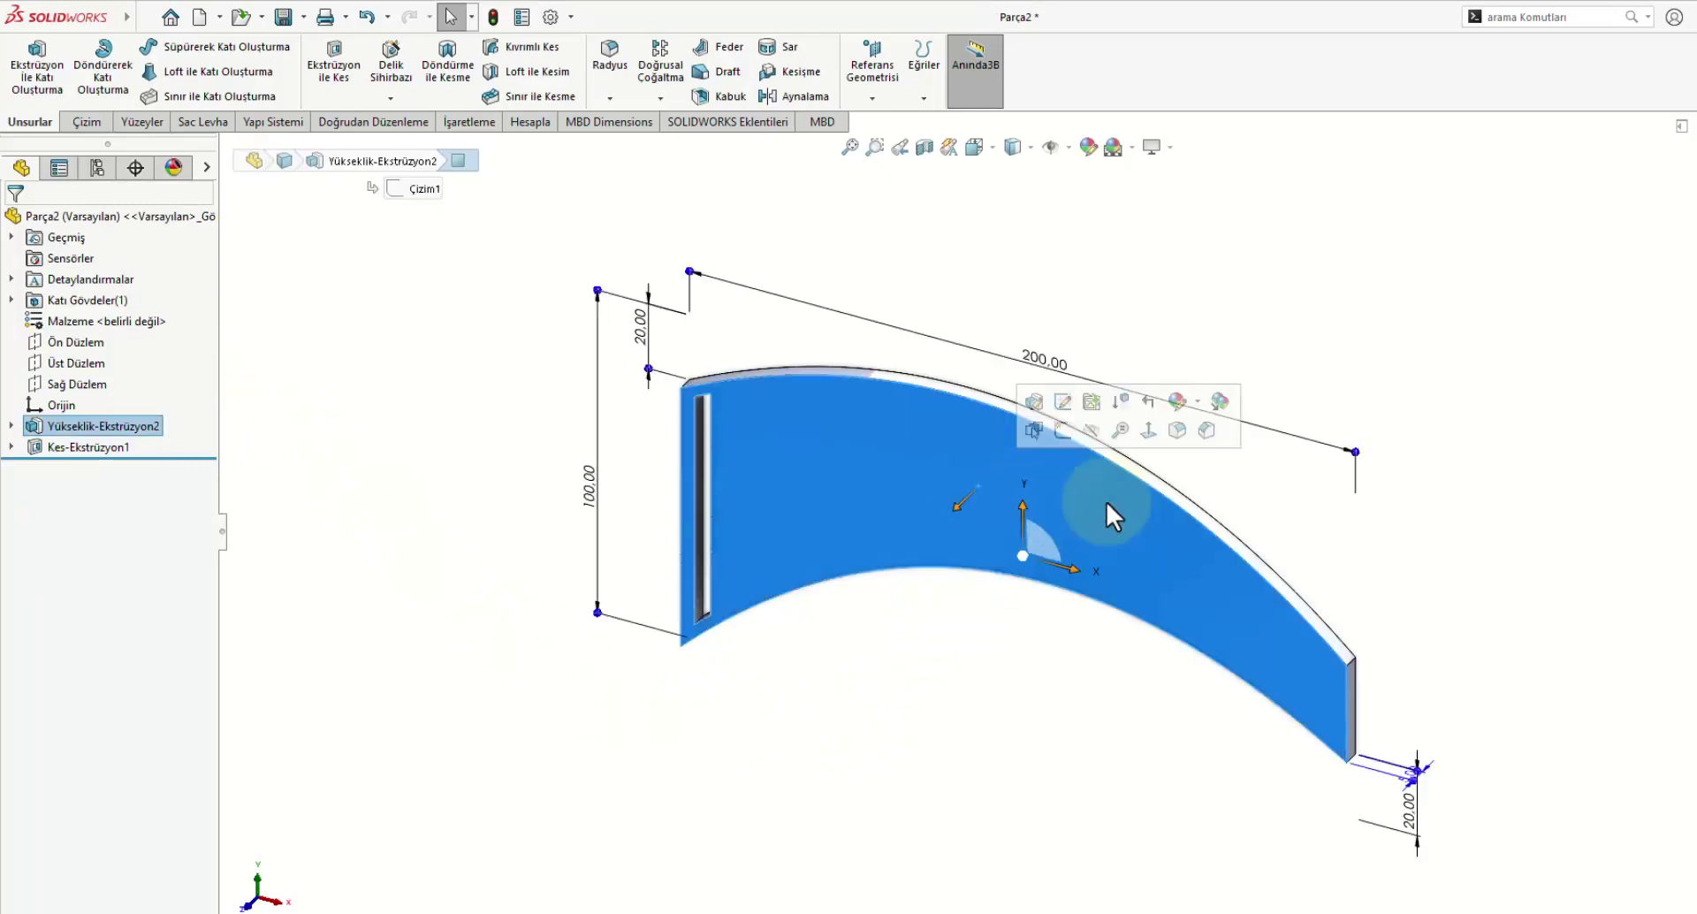
left_click(1153, 428)
left_click(1018, 719)
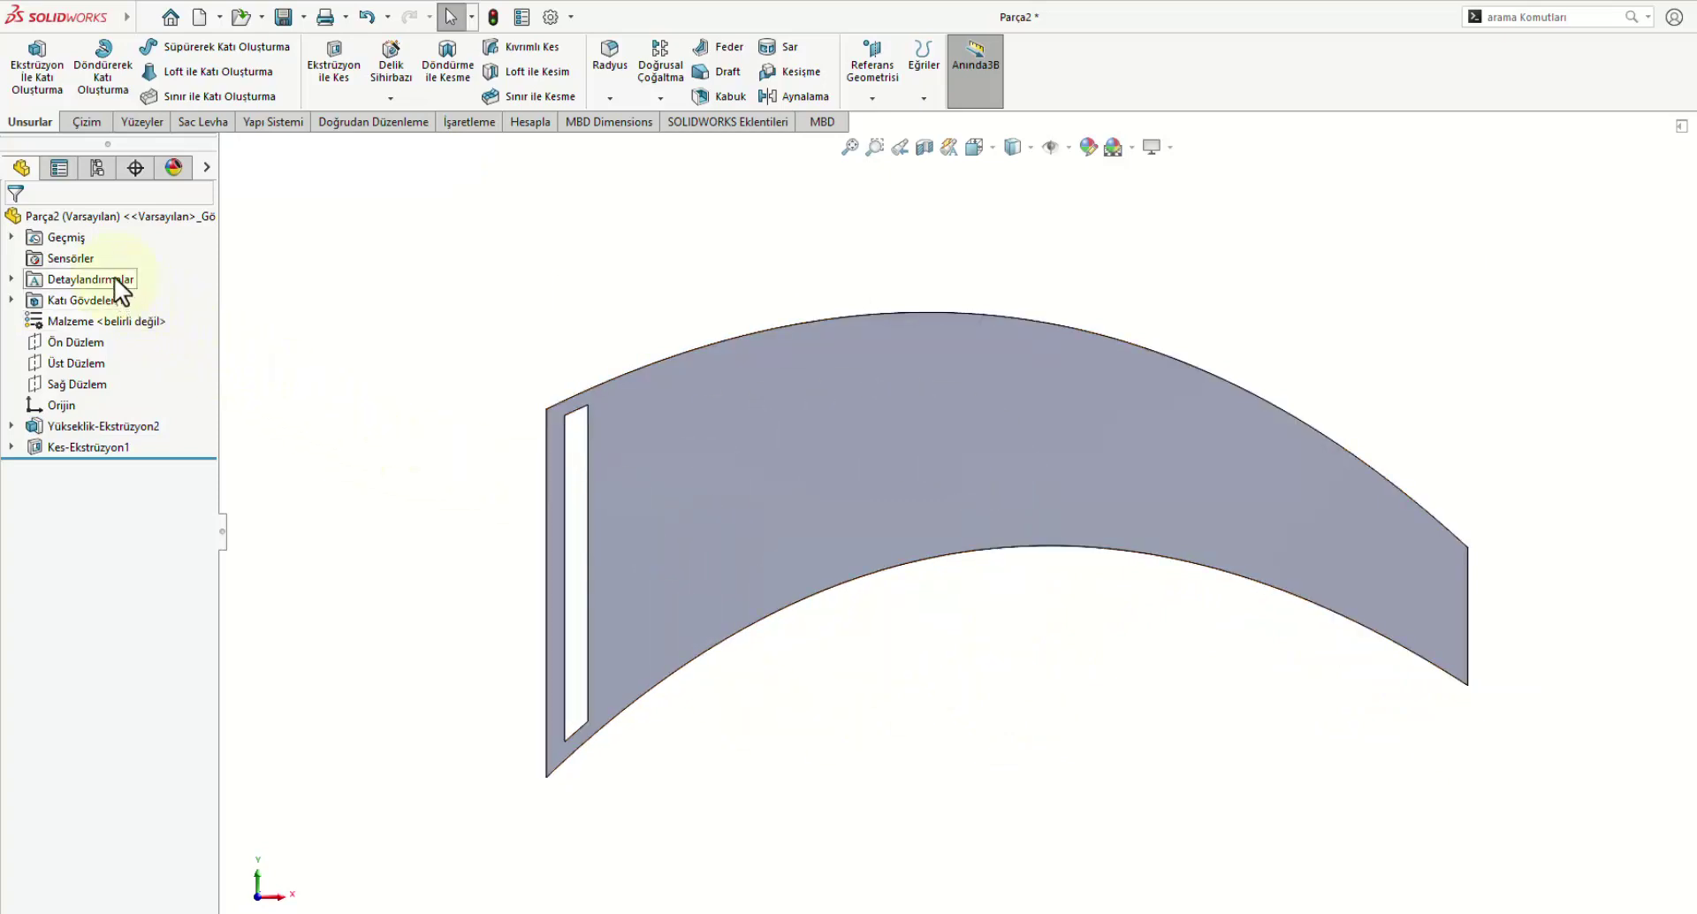
Step: Turn on Show Feature Dimensions from Annotations to display 100, 3.00, 5.00 and 4.00
right_click(114, 275)
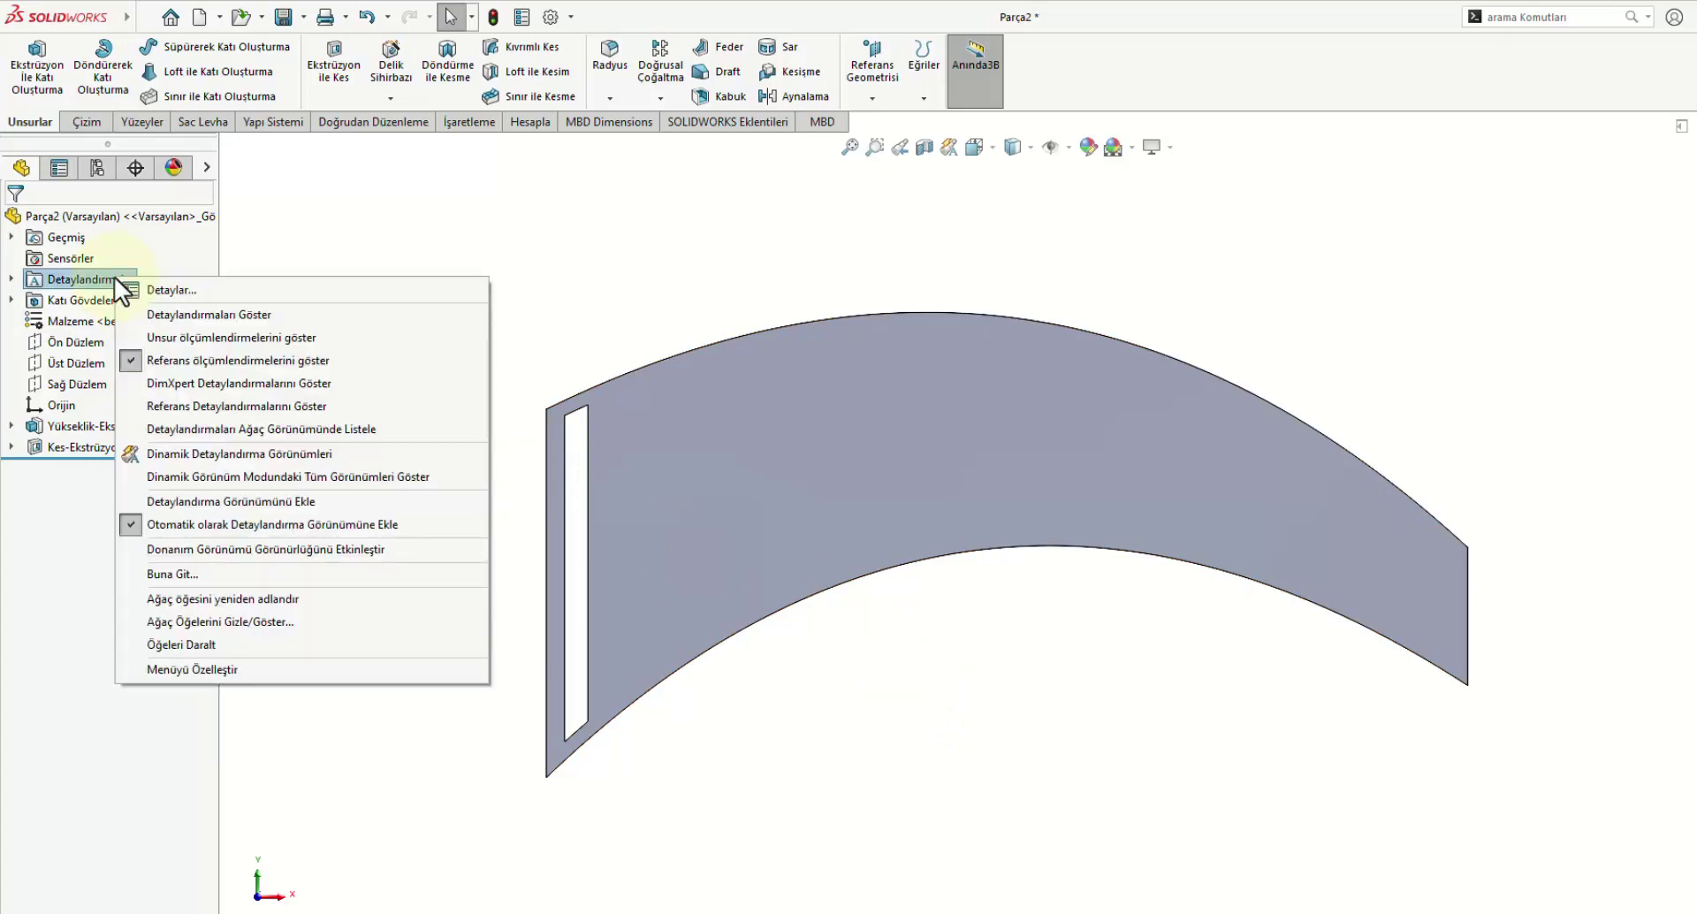
left_click(325, 337)
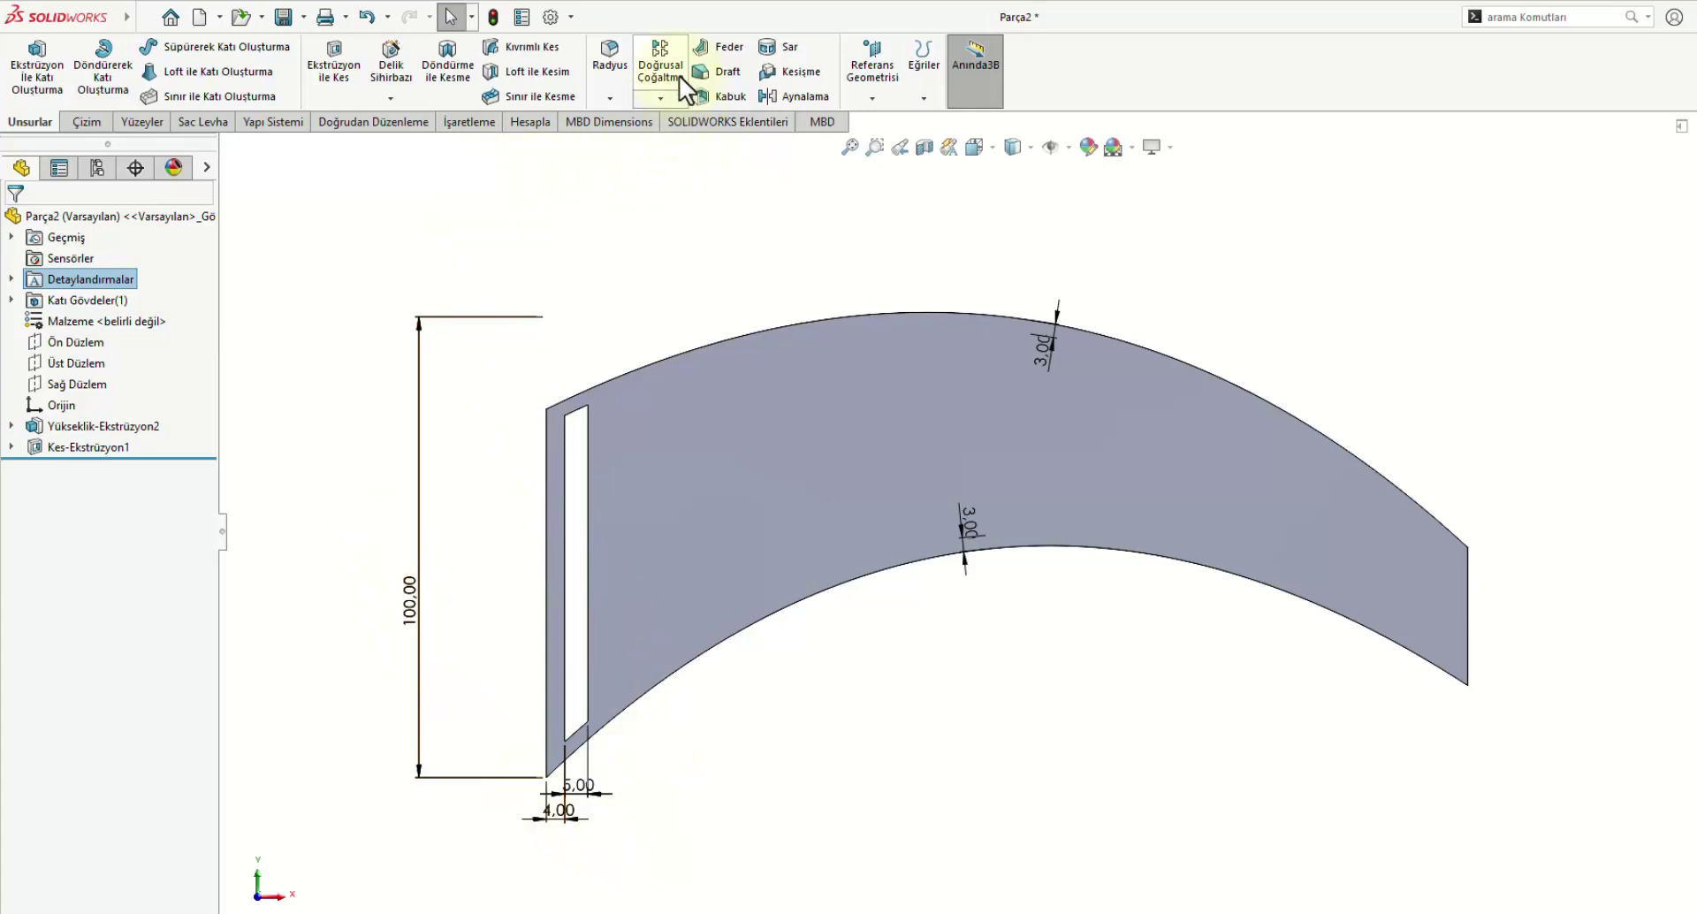
Step: Start a linear pattern of the slot cut along the 4.00 dimension as Direction 1
left_click(676, 51)
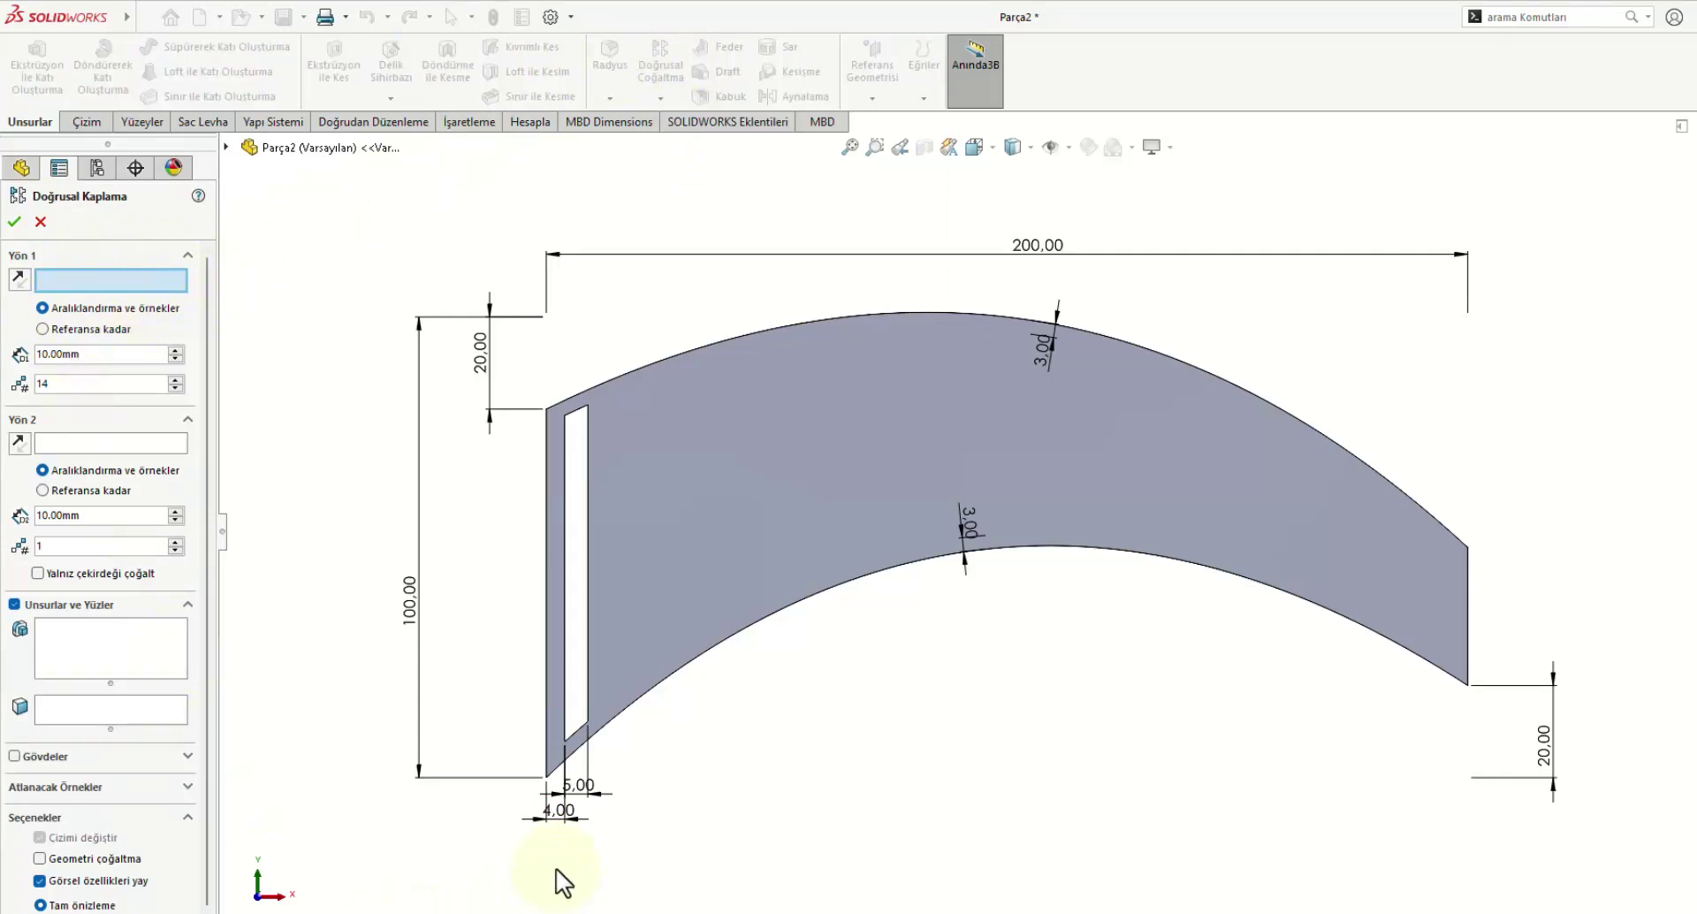
scroll(548, 808, "down", 2)
scroll(587, 748, "down", 2)
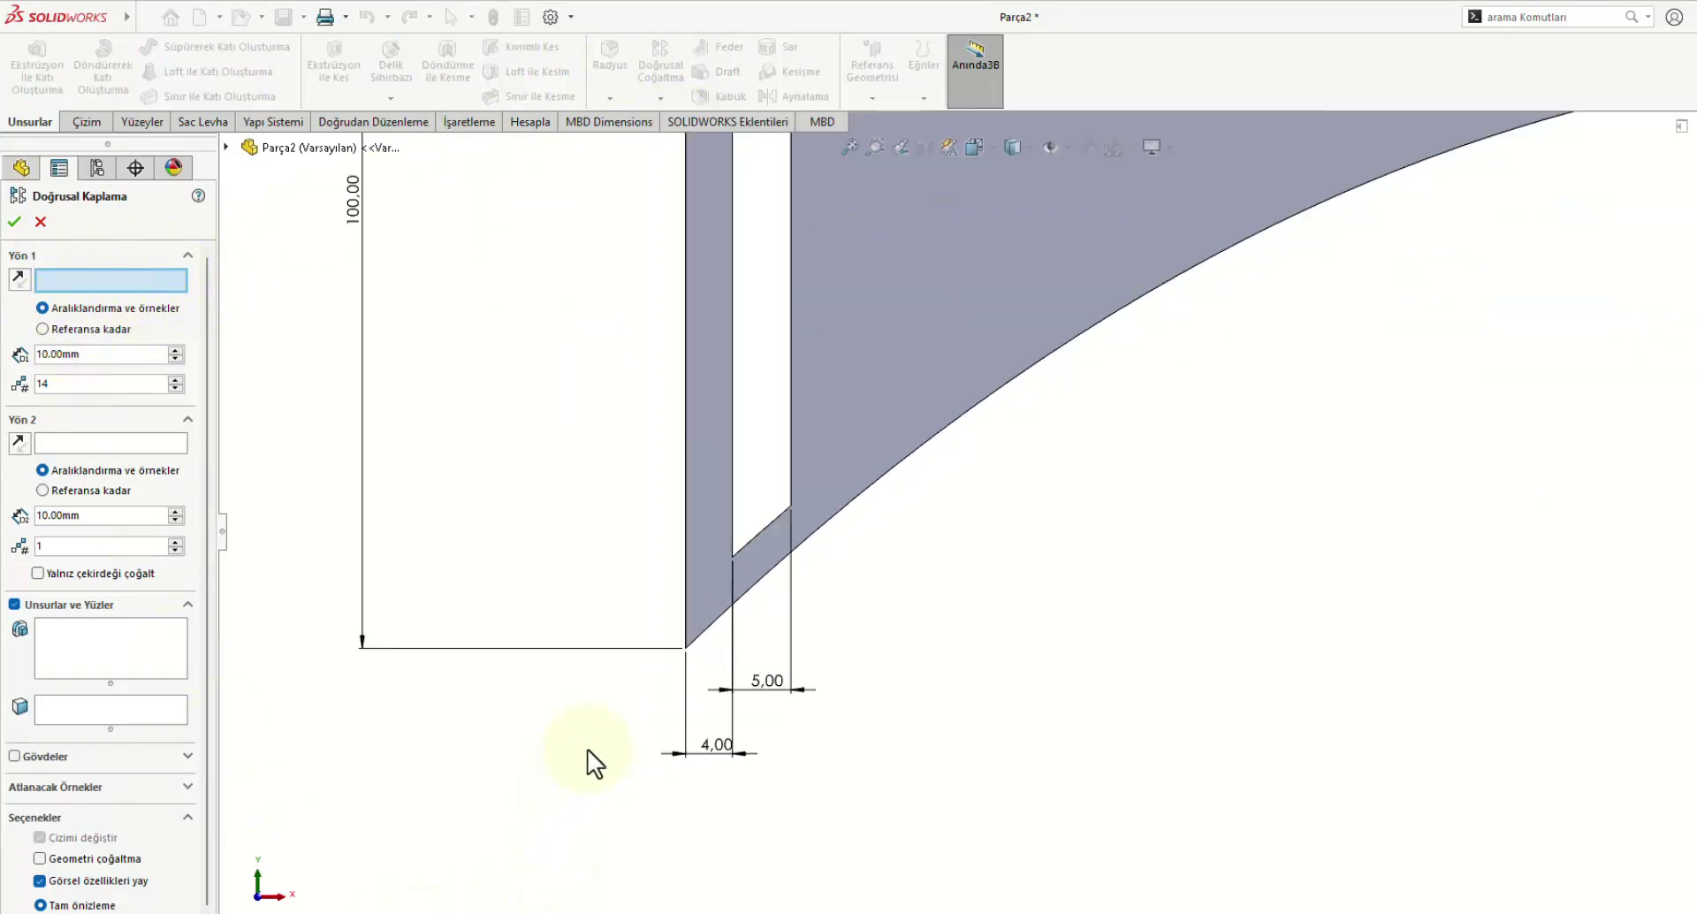
left_click(716, 750)
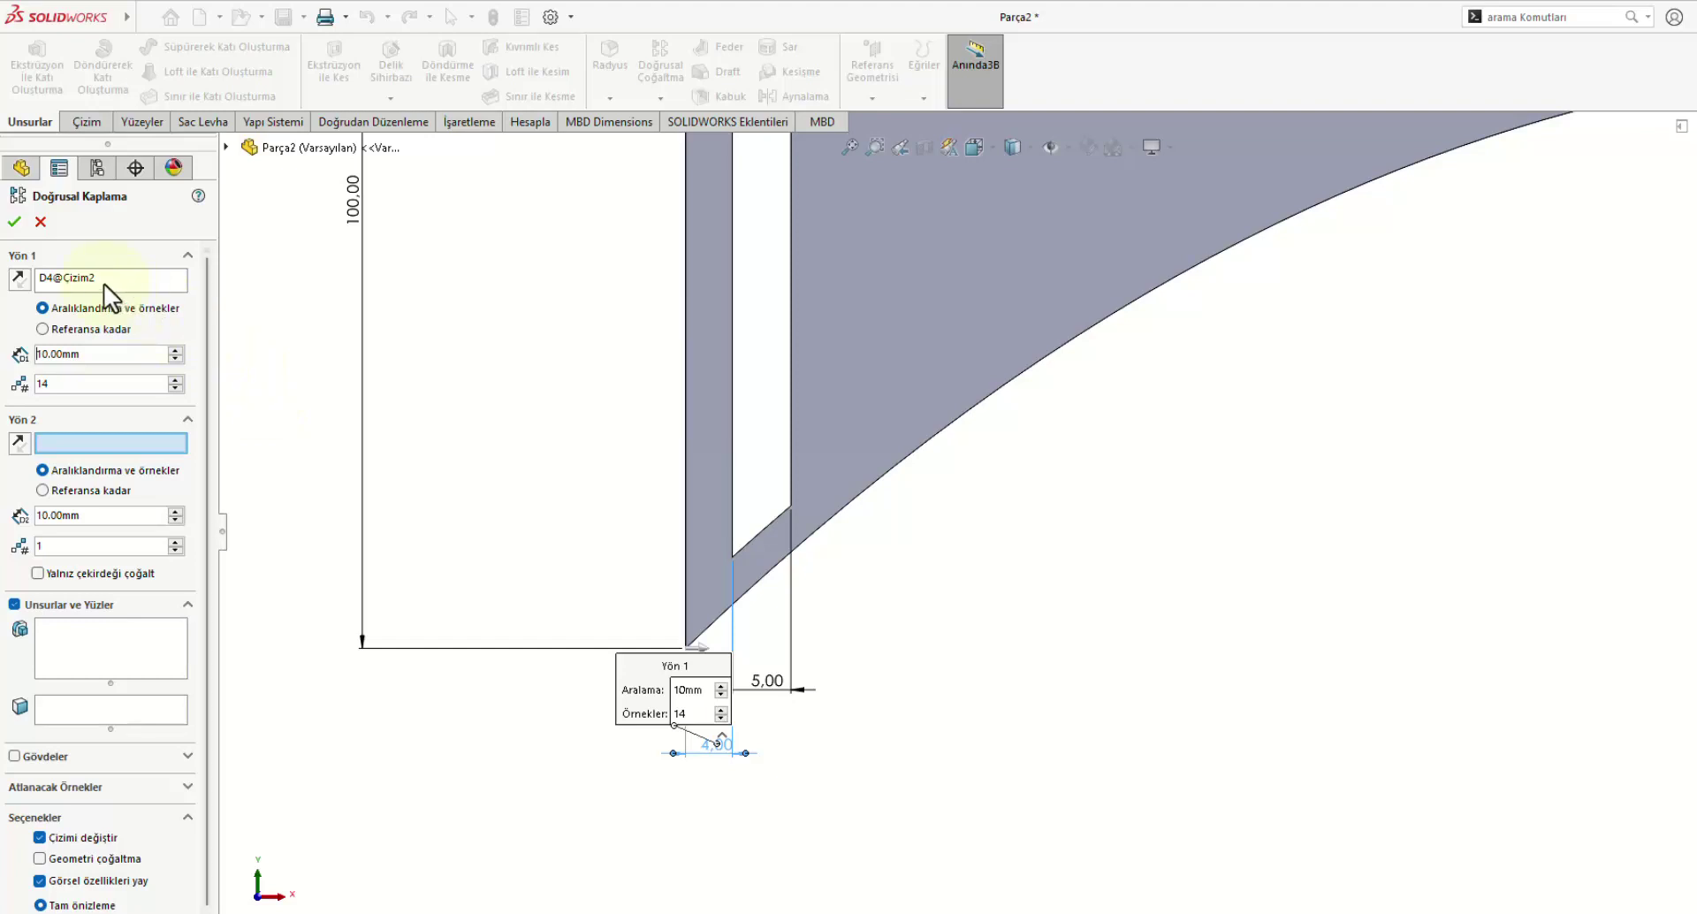
key("f")
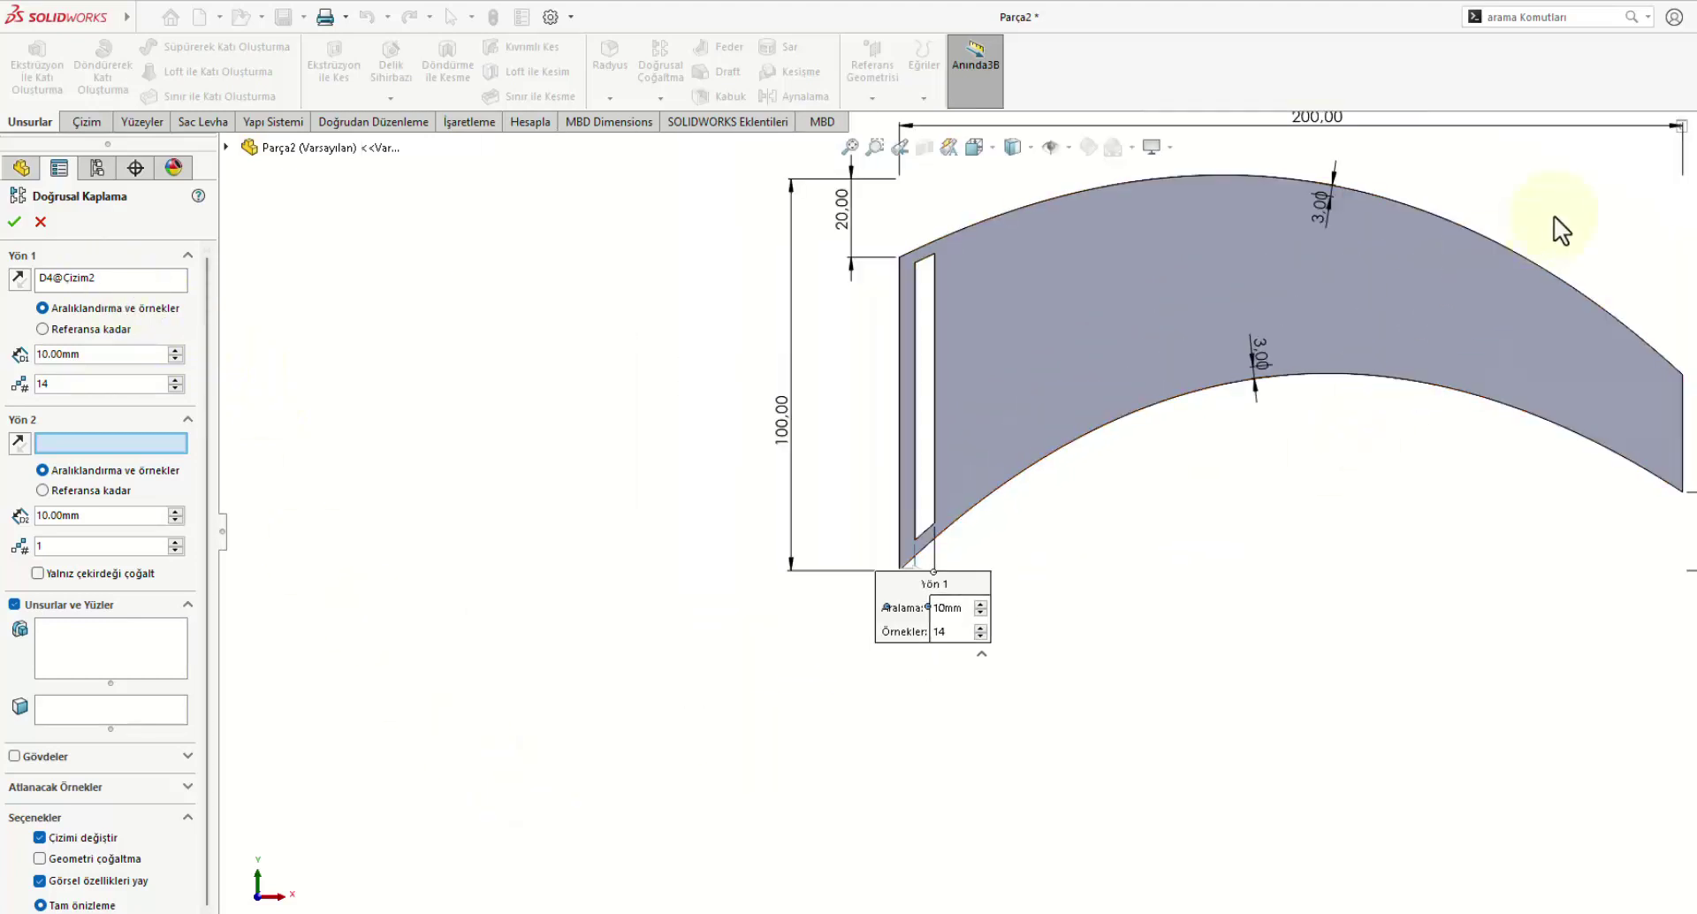
scroll(1494, 239, "down", 1)
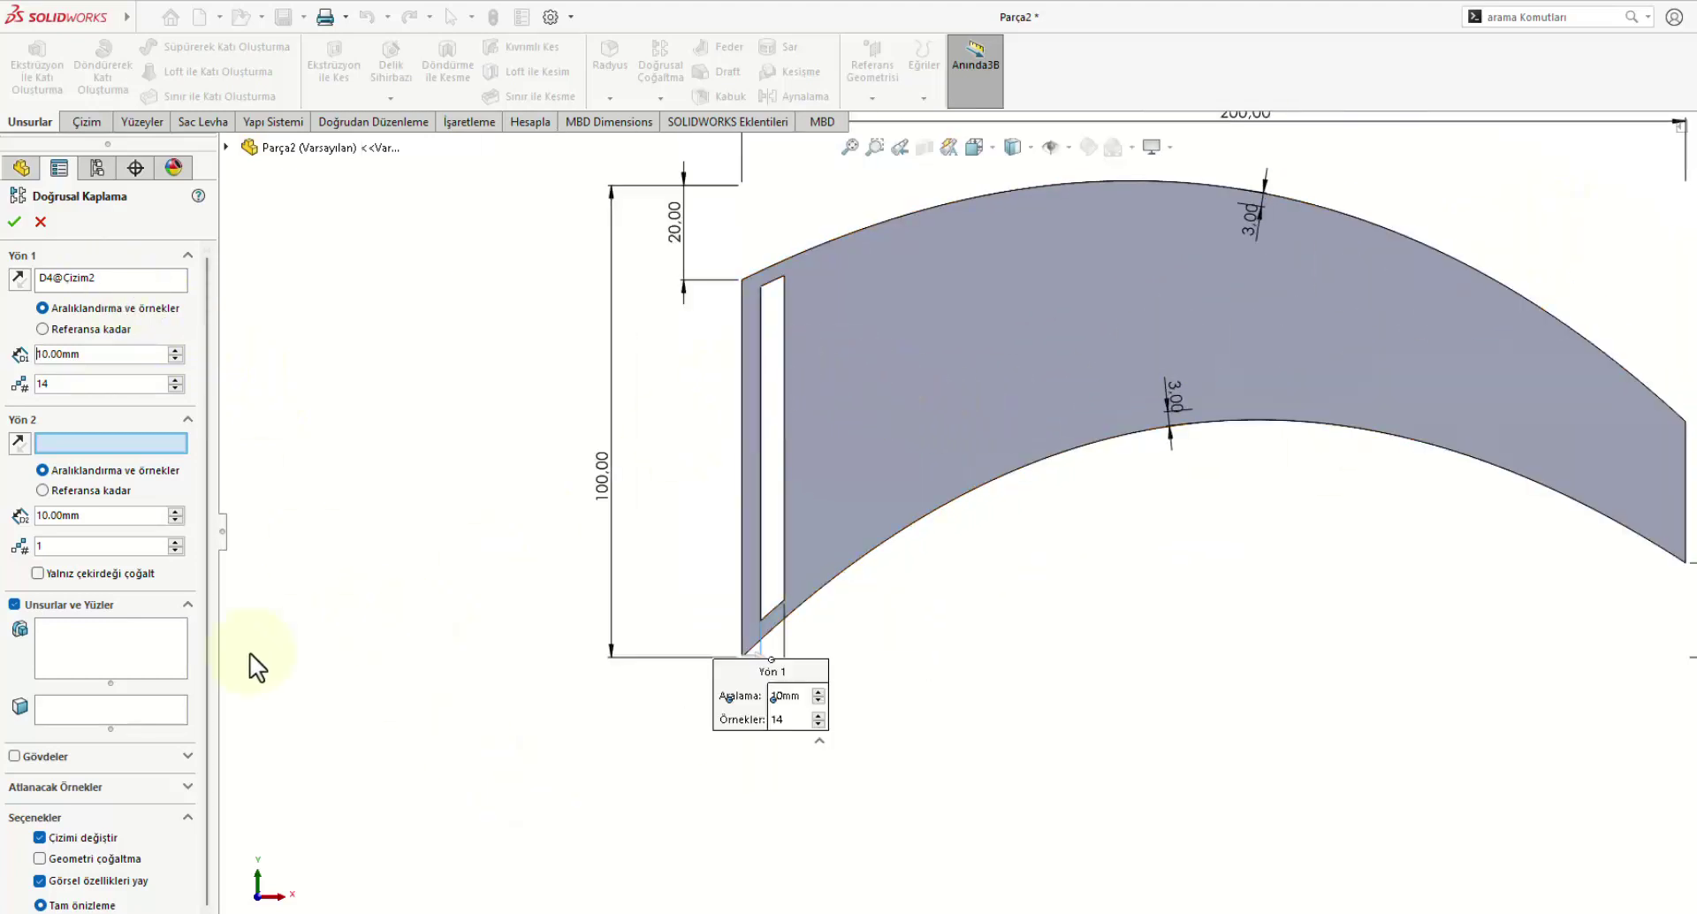
left_click(81, 640)
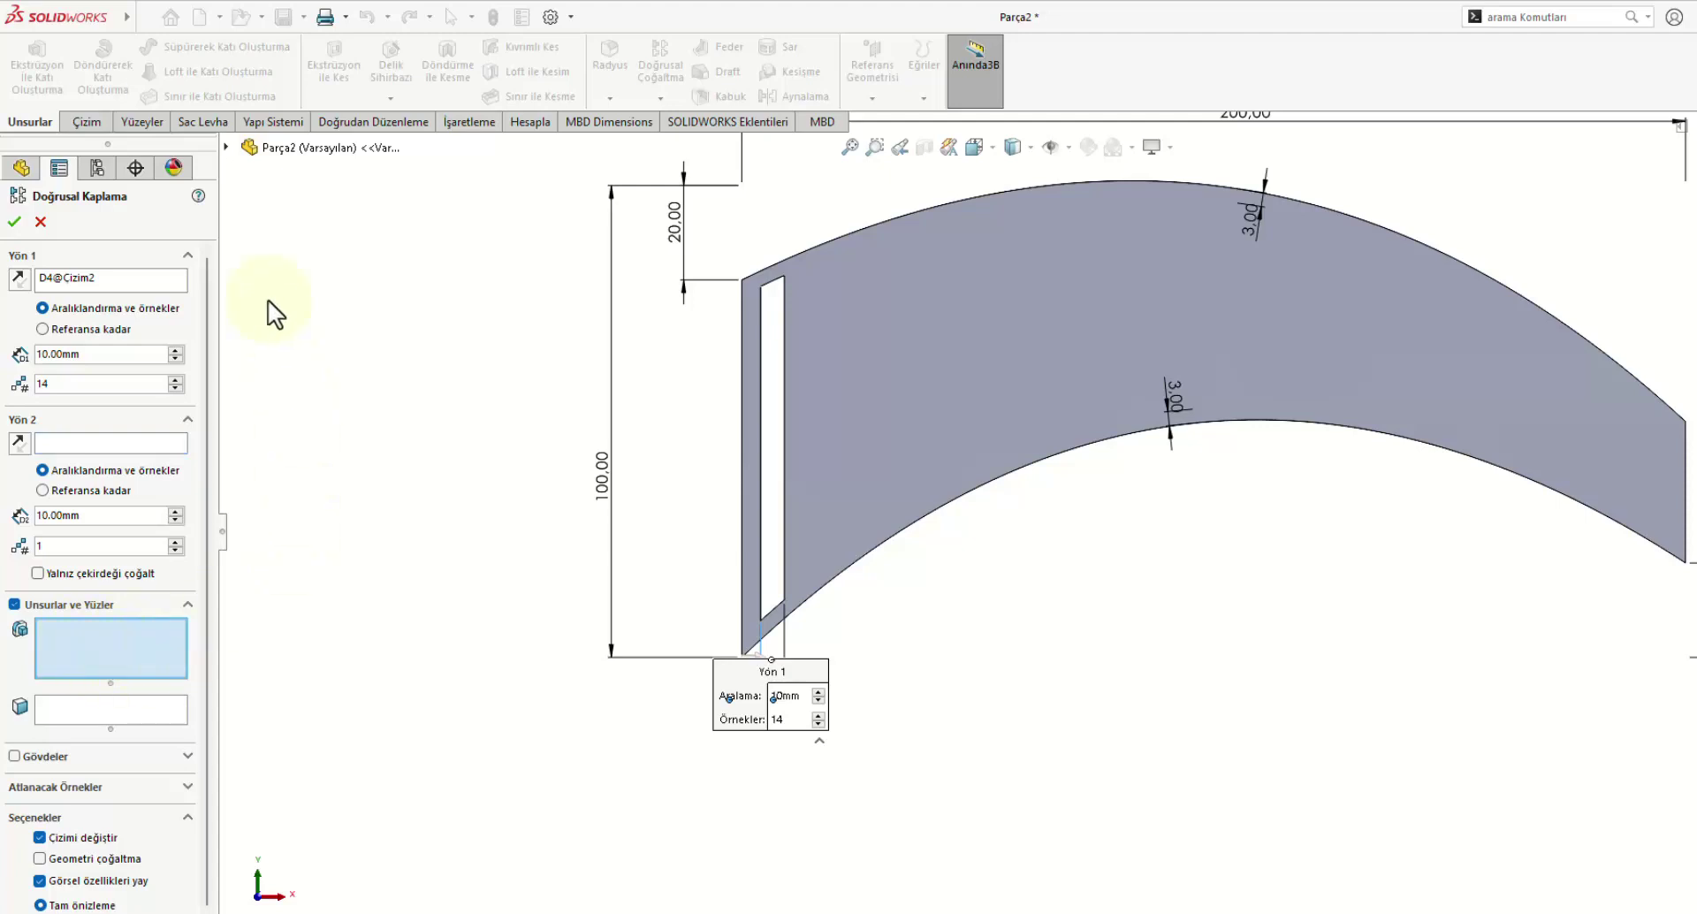
left_click(226, 146)
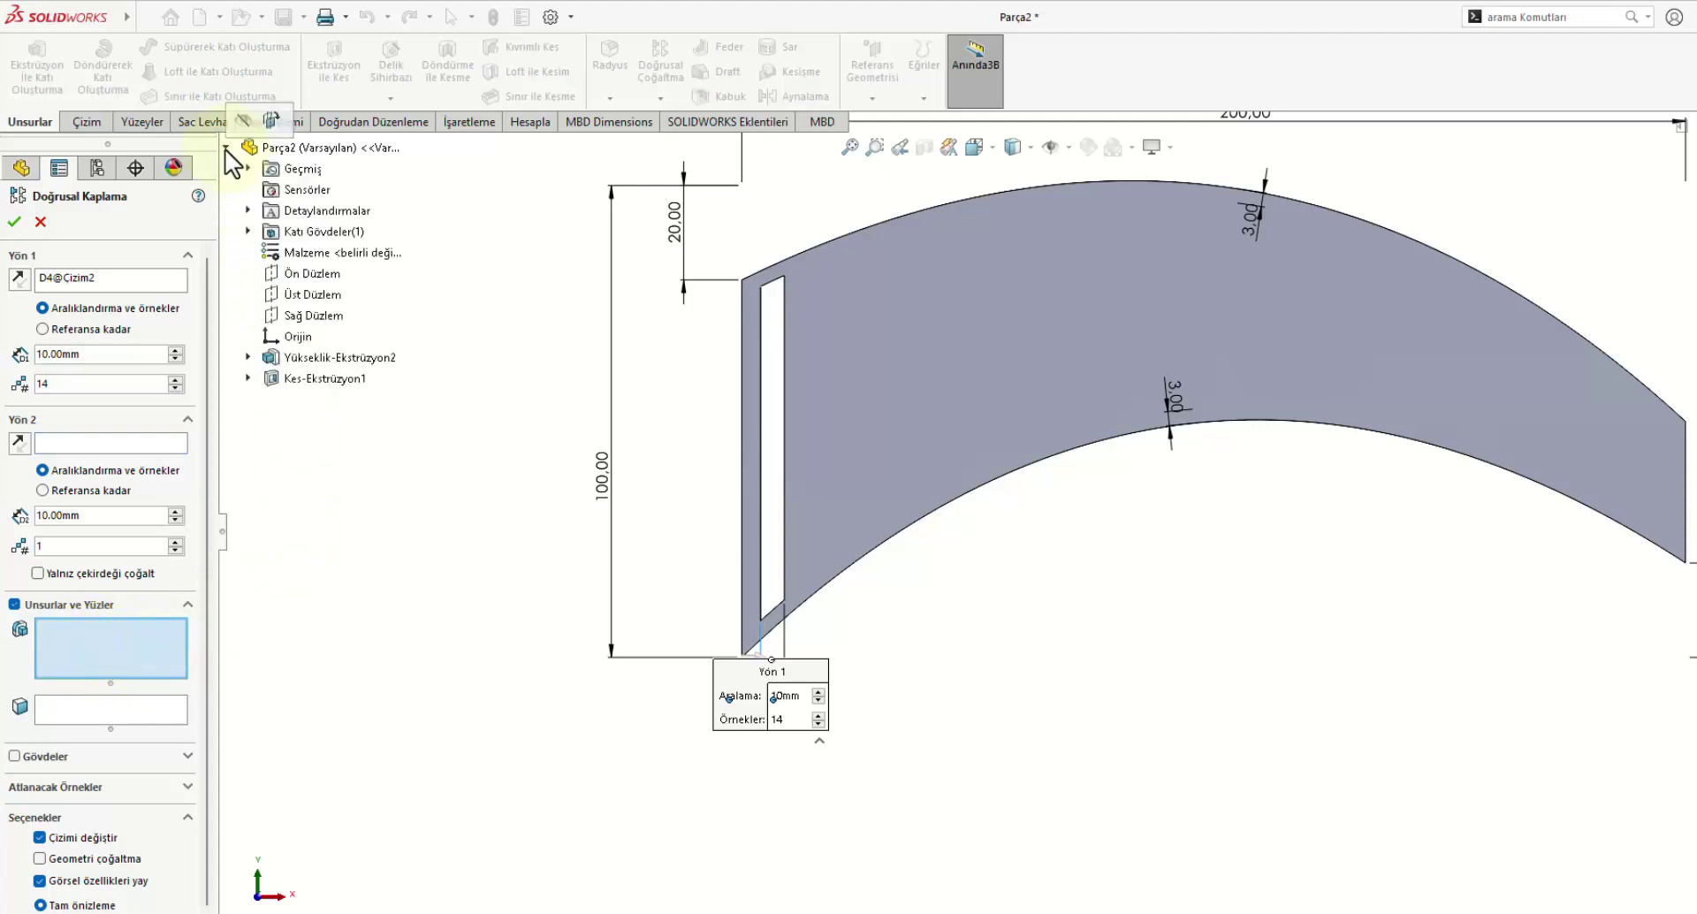
left_click(320, 380)
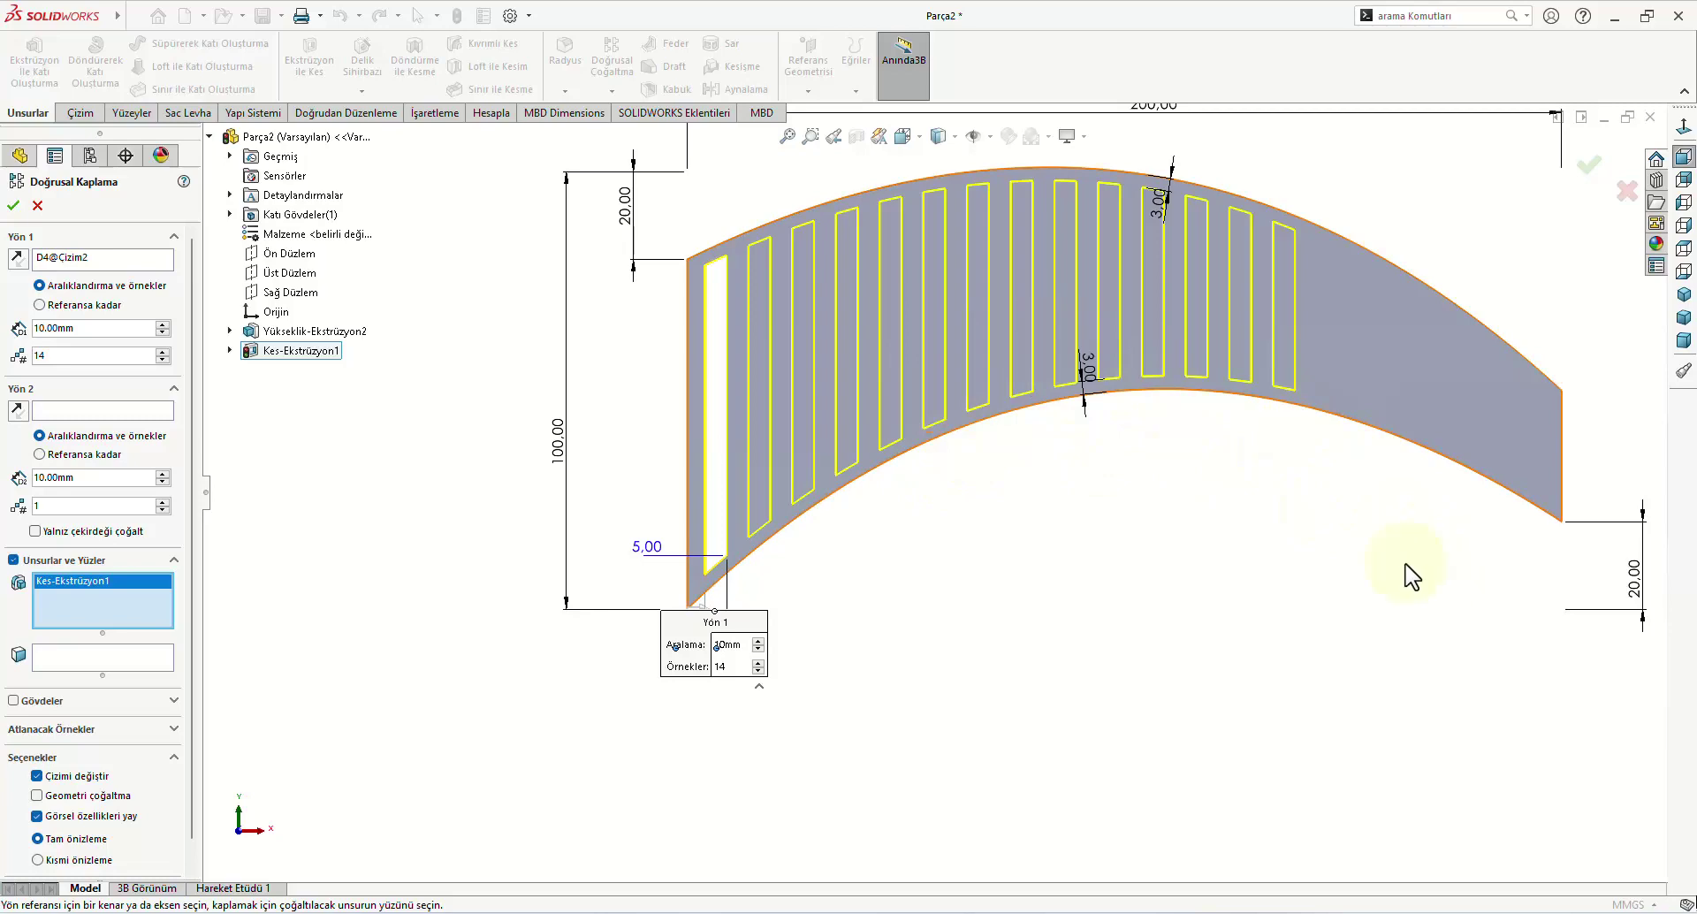
Step: Set the pattern to 20 instances spaced 9.90 mm apart and confirm it
left_click(162, 351)
left_click(163, 352)
left_click(163, 351)
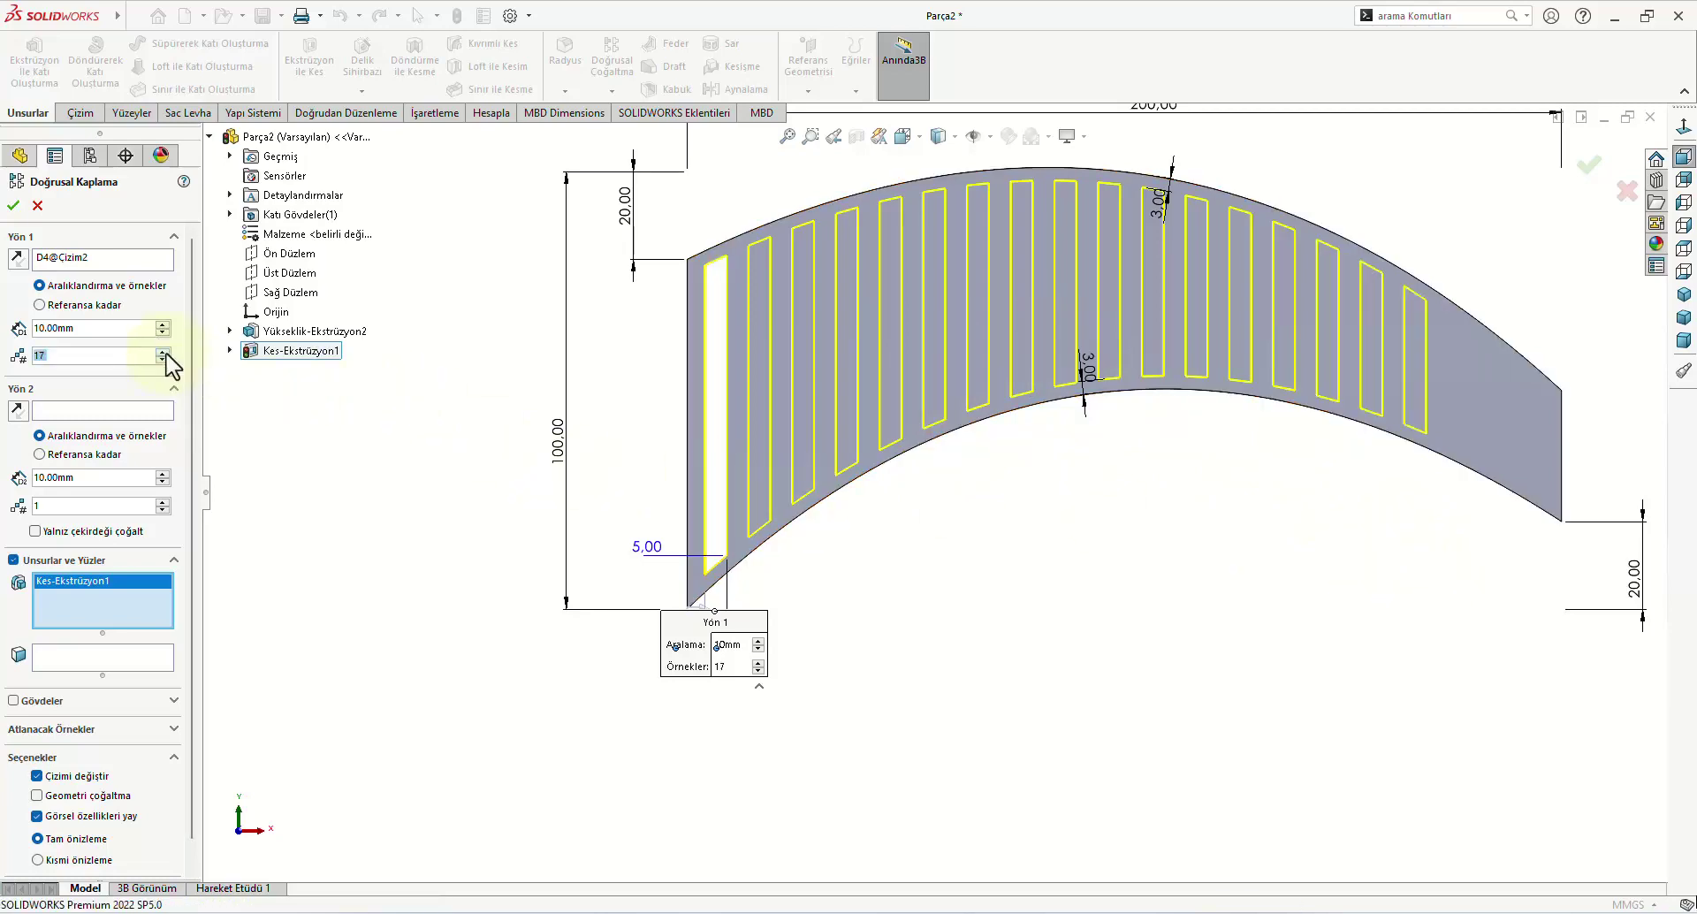
left_click(162, 351)
left_click(164, 352)
left_click(163, 352)
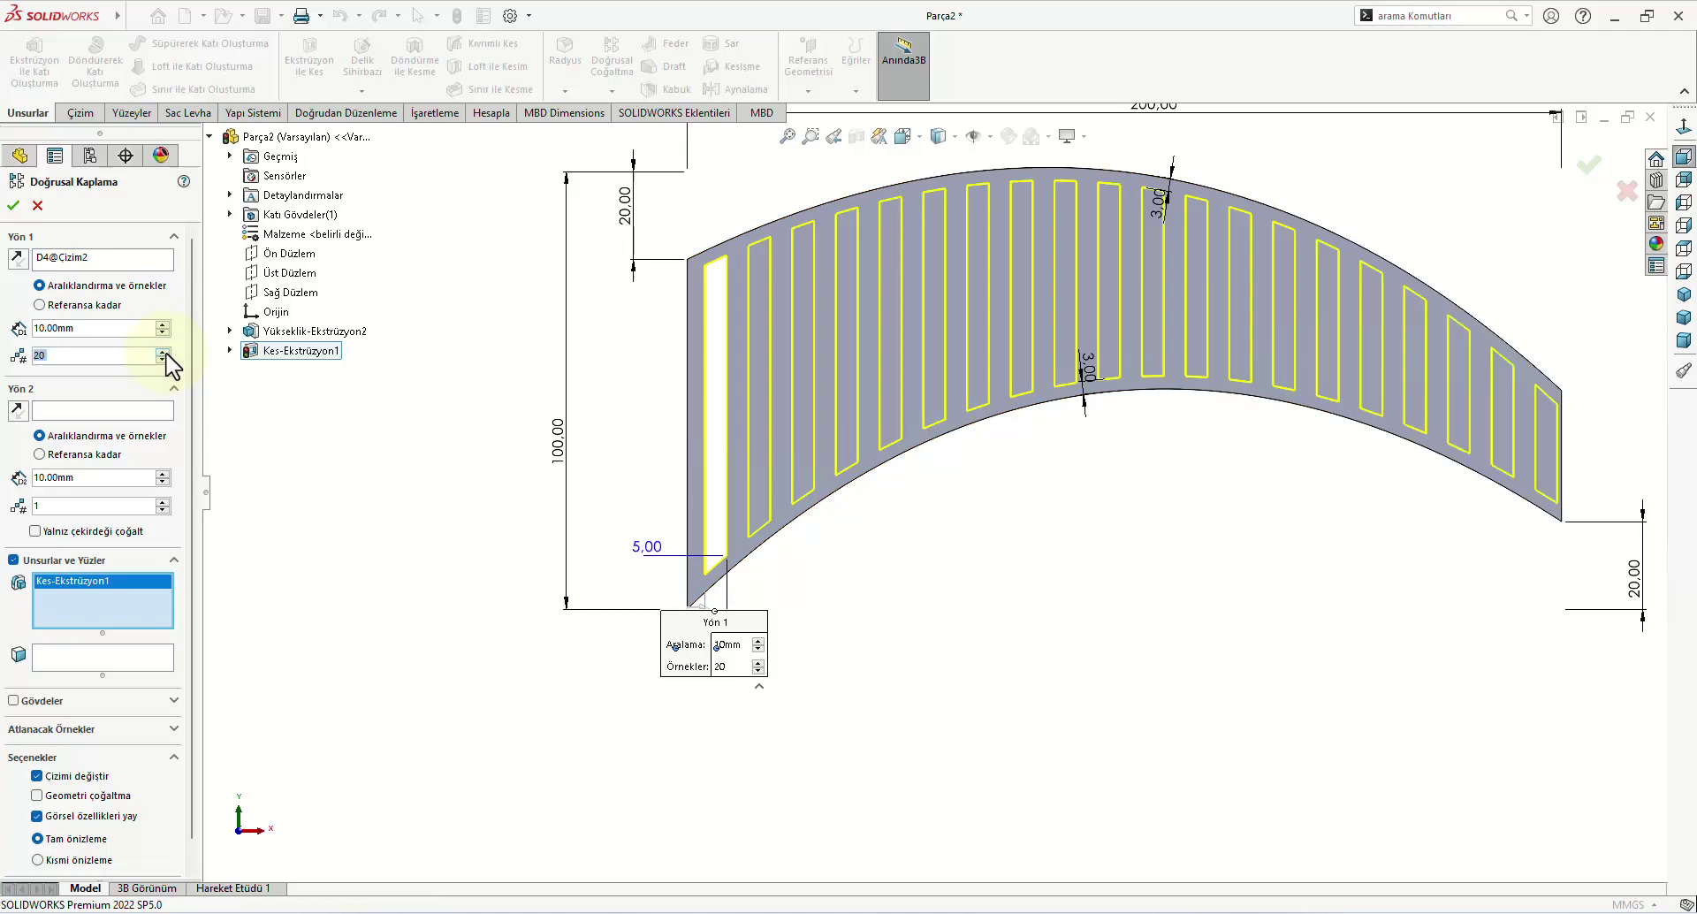
left_click_drag(81, 329, 4, 318)
type("9.9")
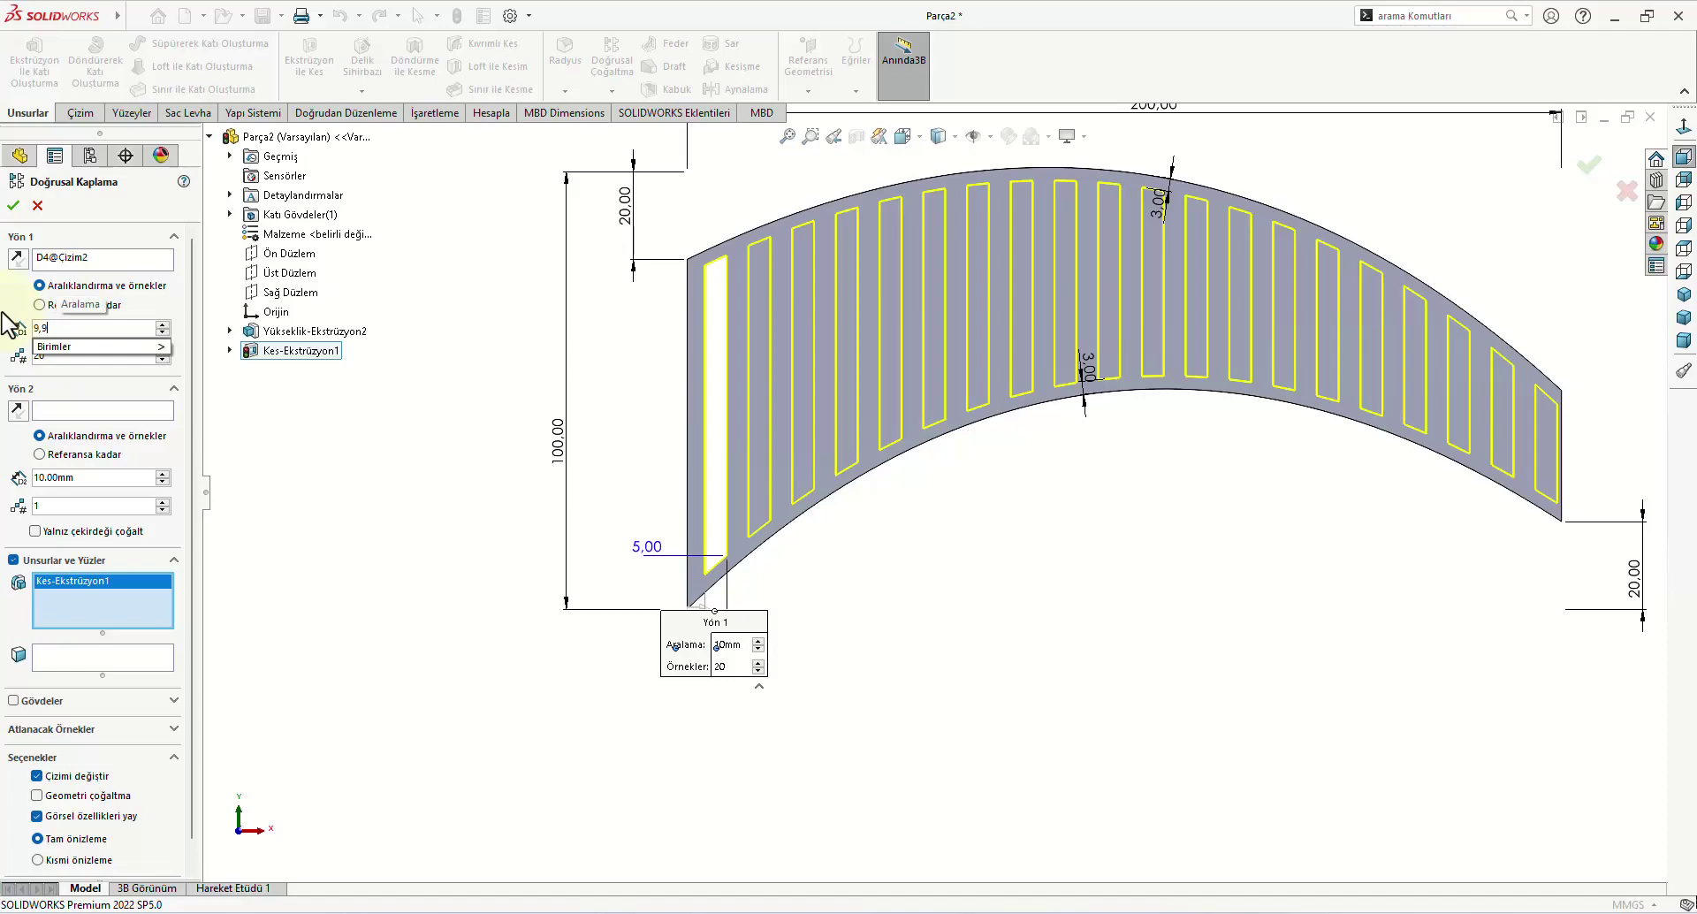
key("Return")
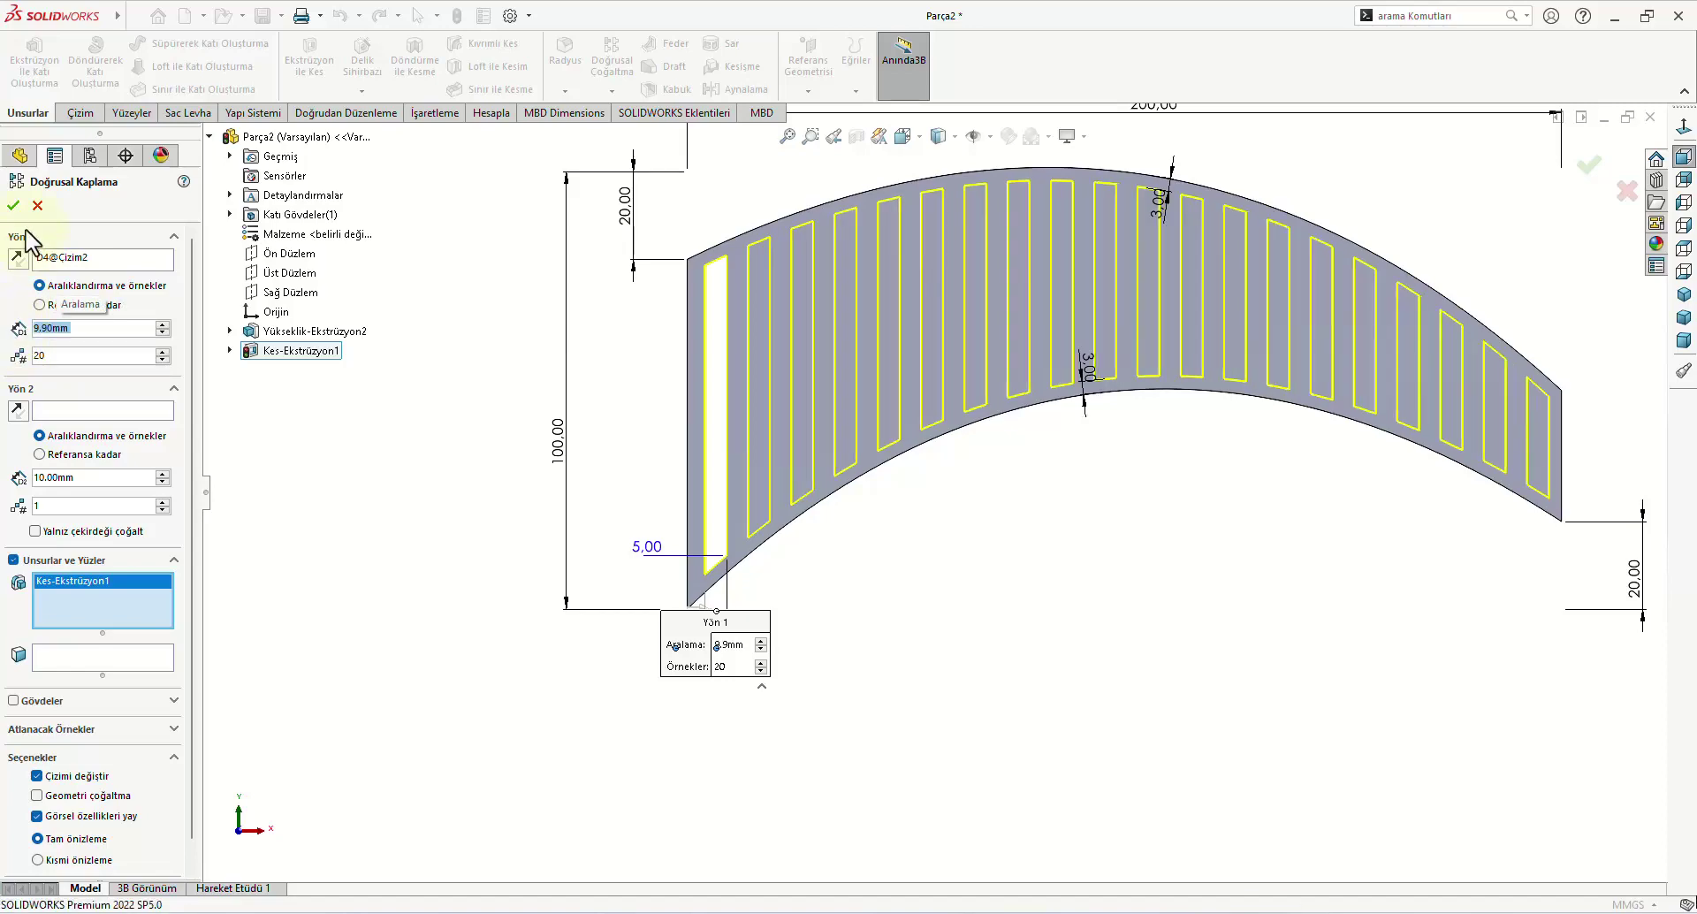
left_click(13, 205)
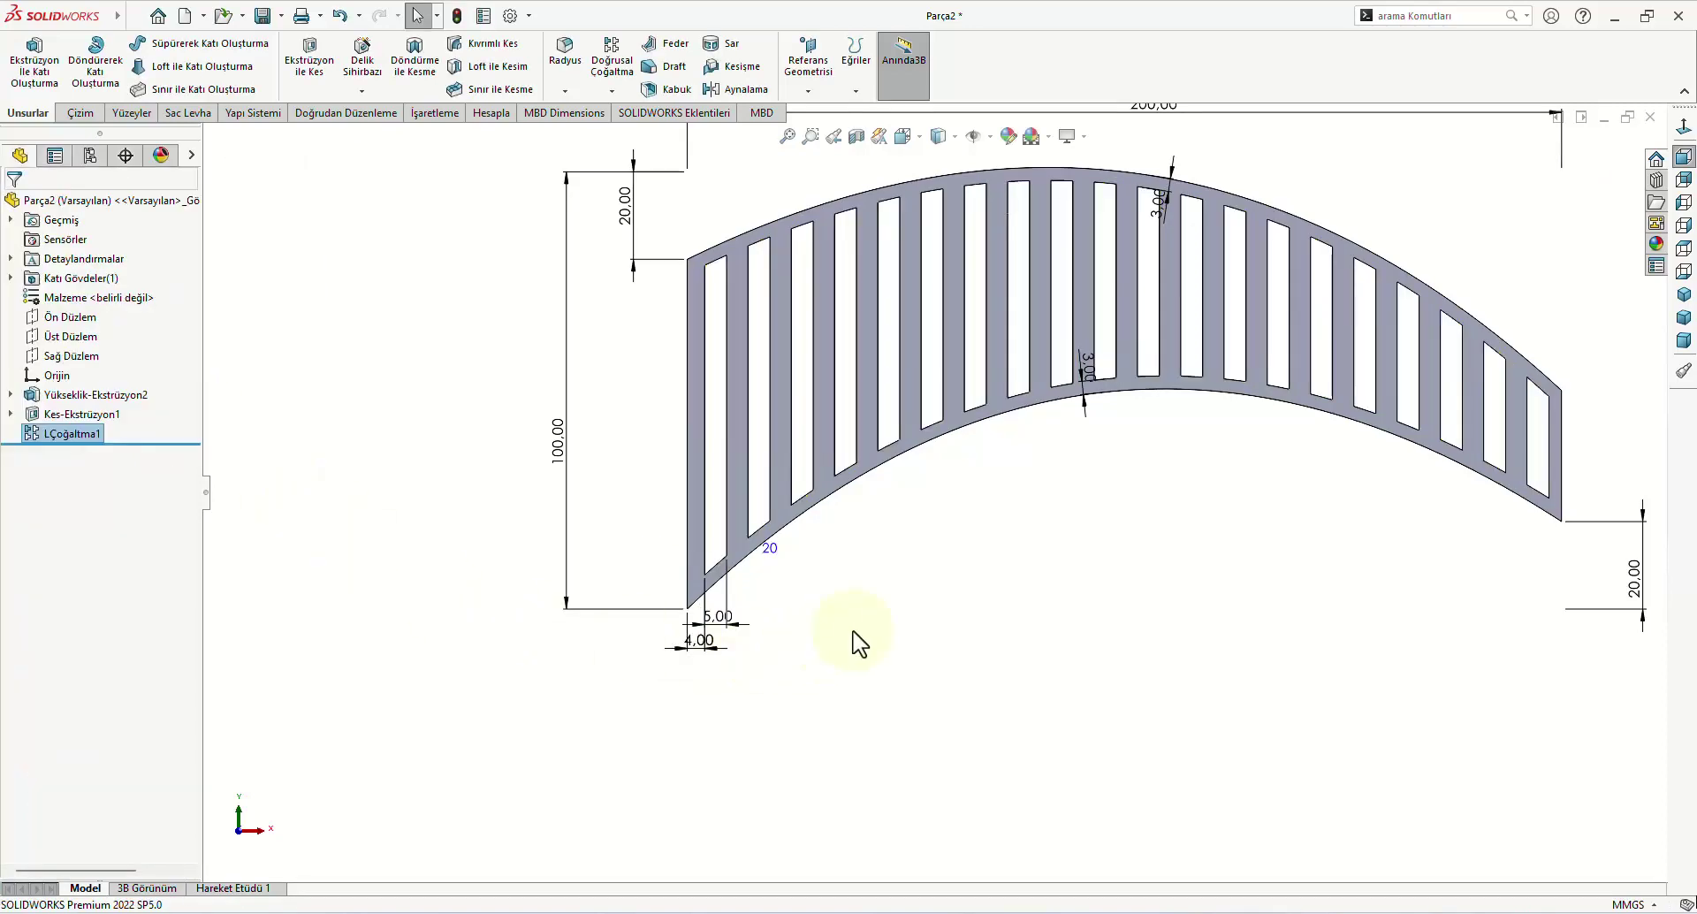
mouse_move(853, 643)
middle_mouse_down()
mouse_move(842, 661)
mouse_move(913, 648)
mouse_move(777, 663)
middle_mouse_up()
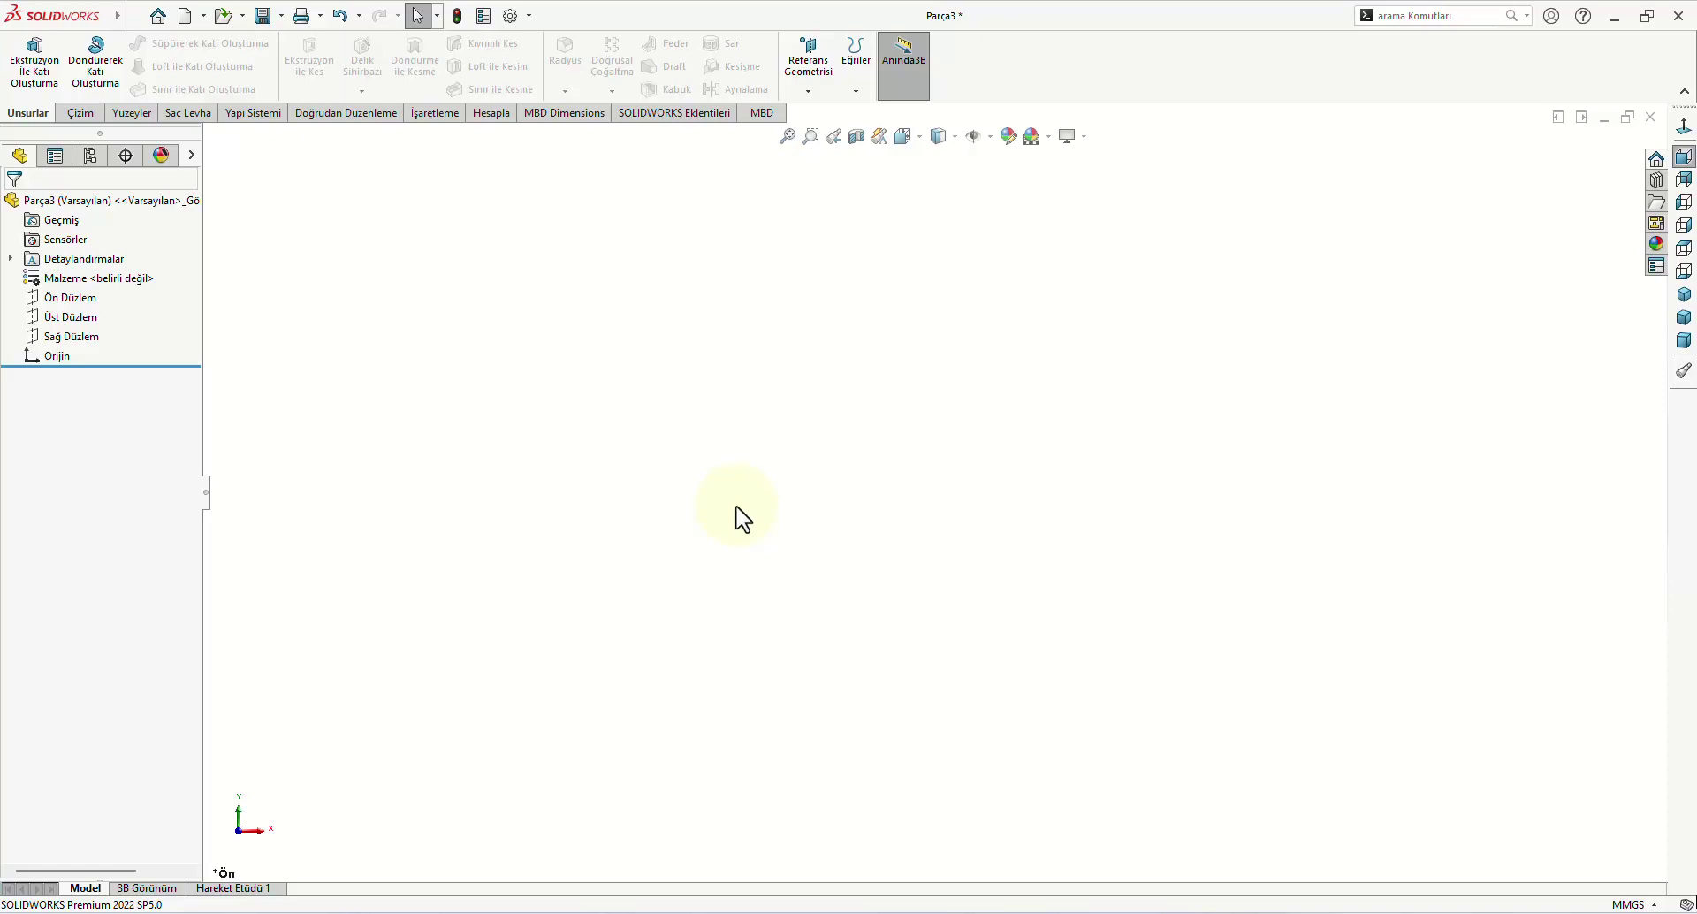
Step: Start a sketch on the Front plane and draw a corner rectangle from the origin
left_click(83, 298)
left_click(96, 281)
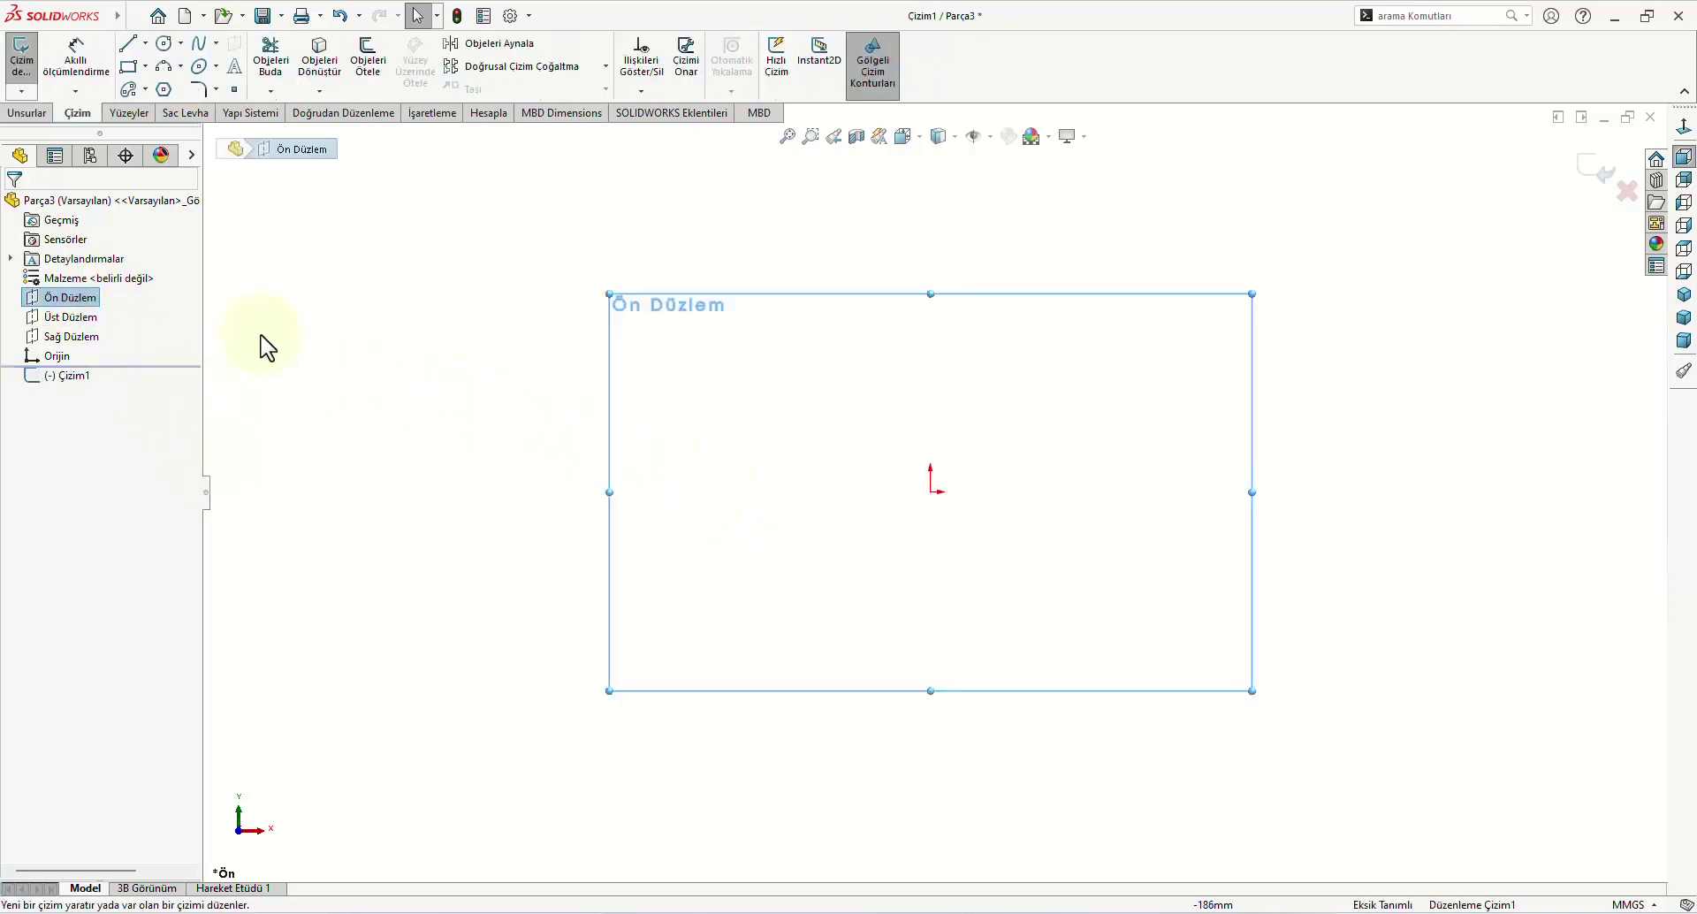
left_click(128, 69)
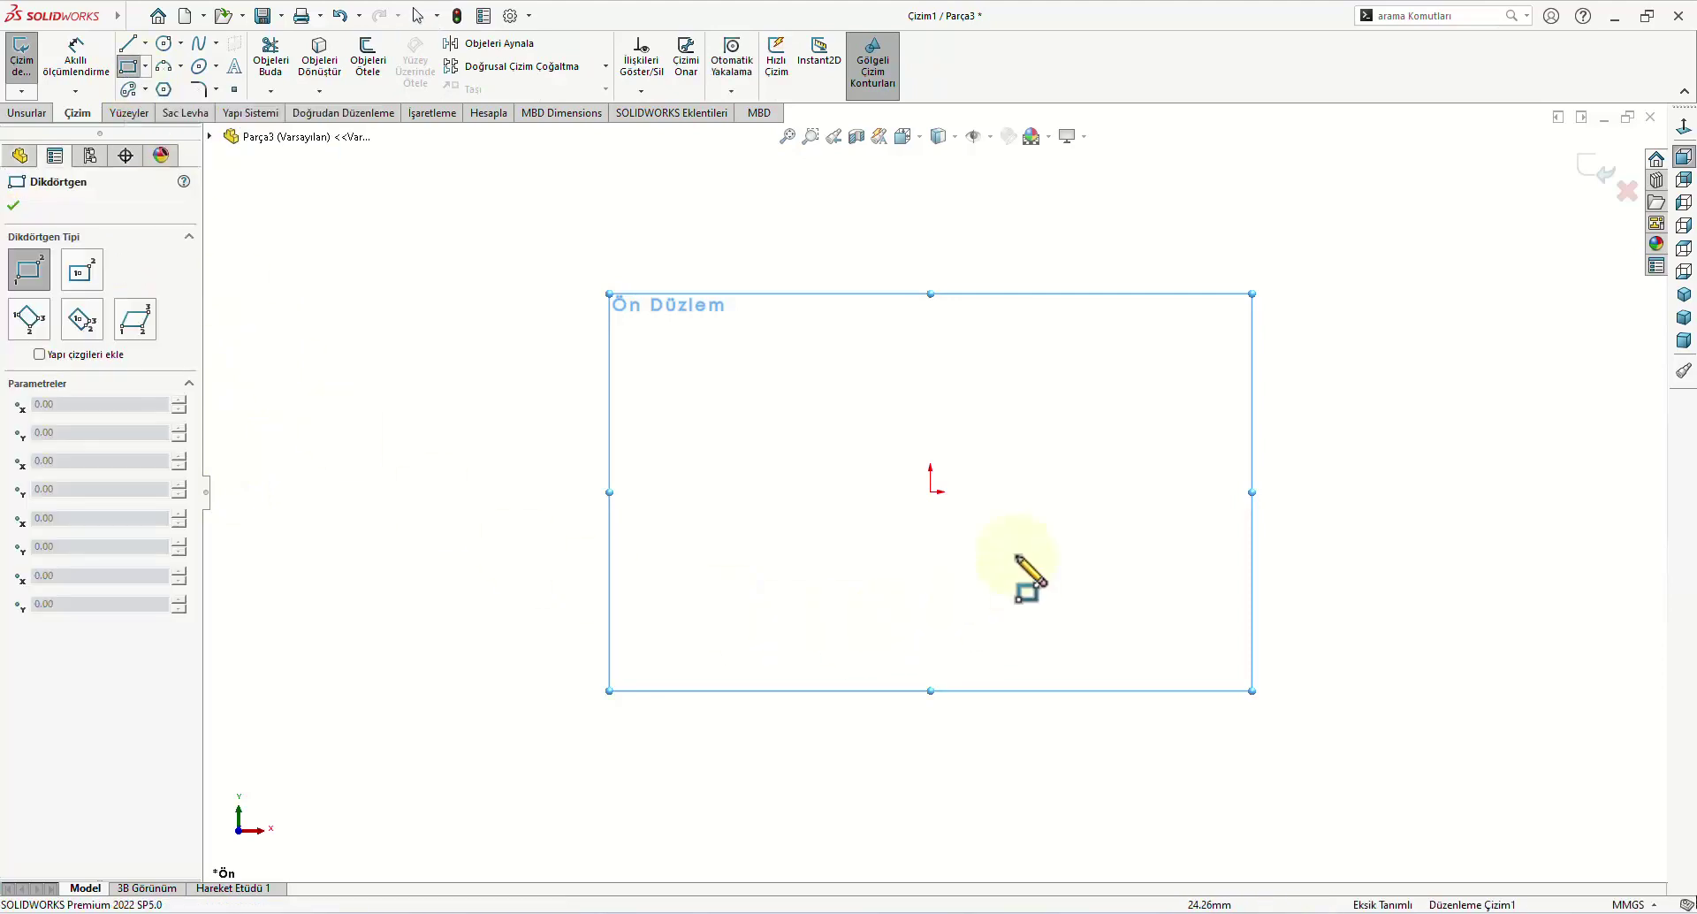
left_click_drag(930, 491, 1505, 243)
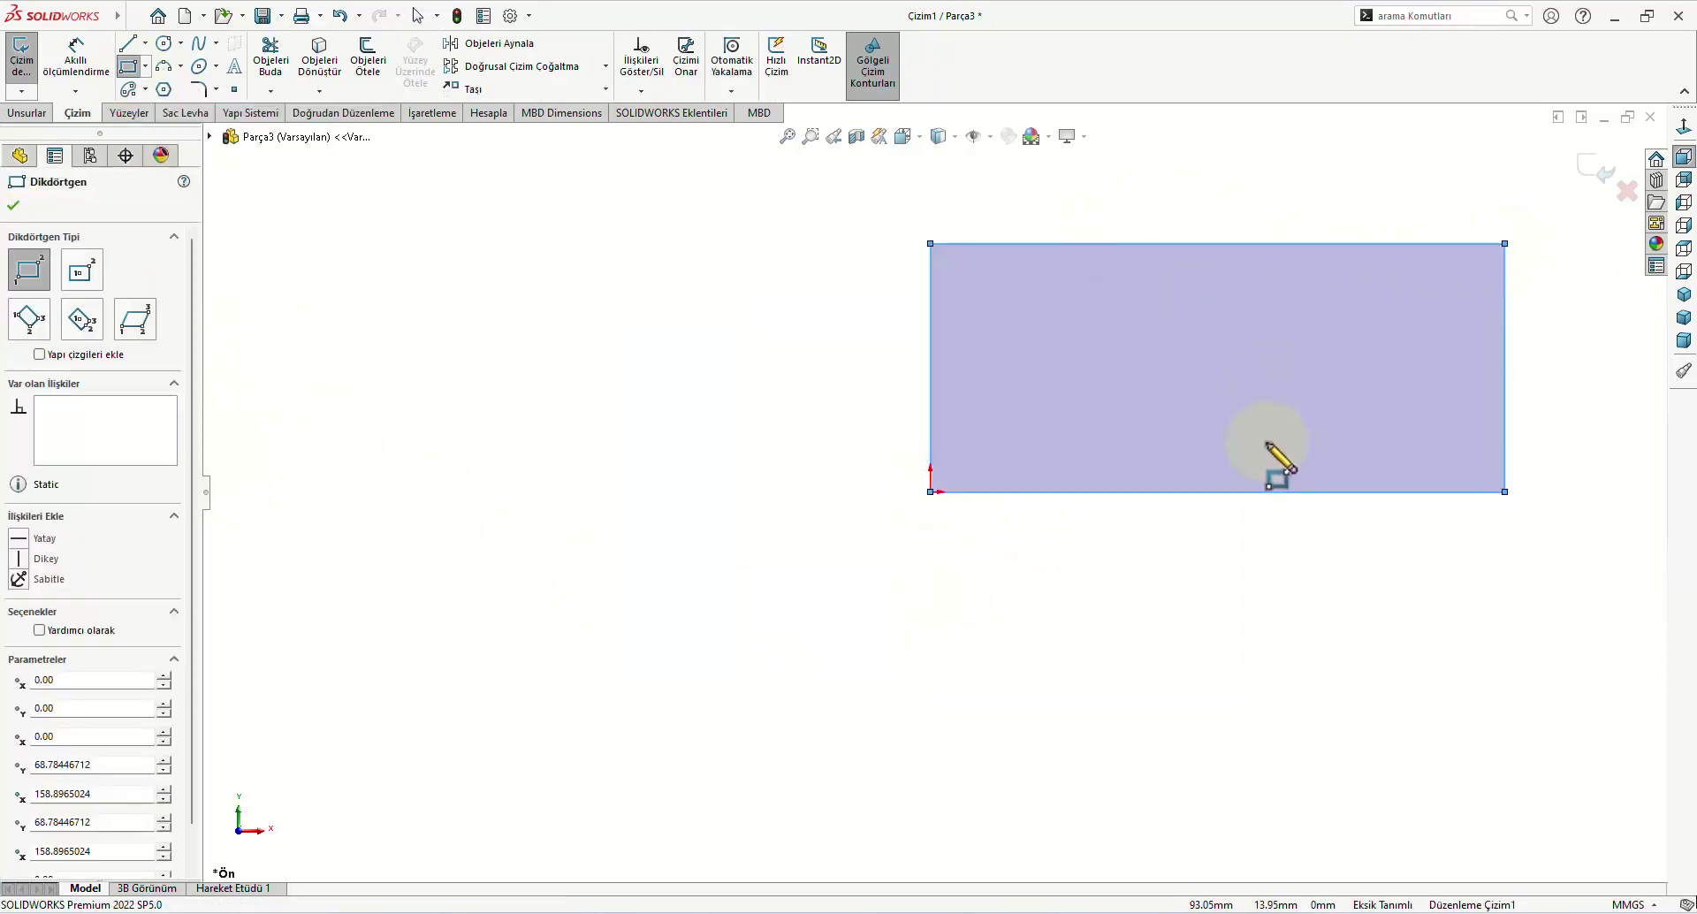
middle_click_drag(1259, 440, 915, 535, "ctrl")
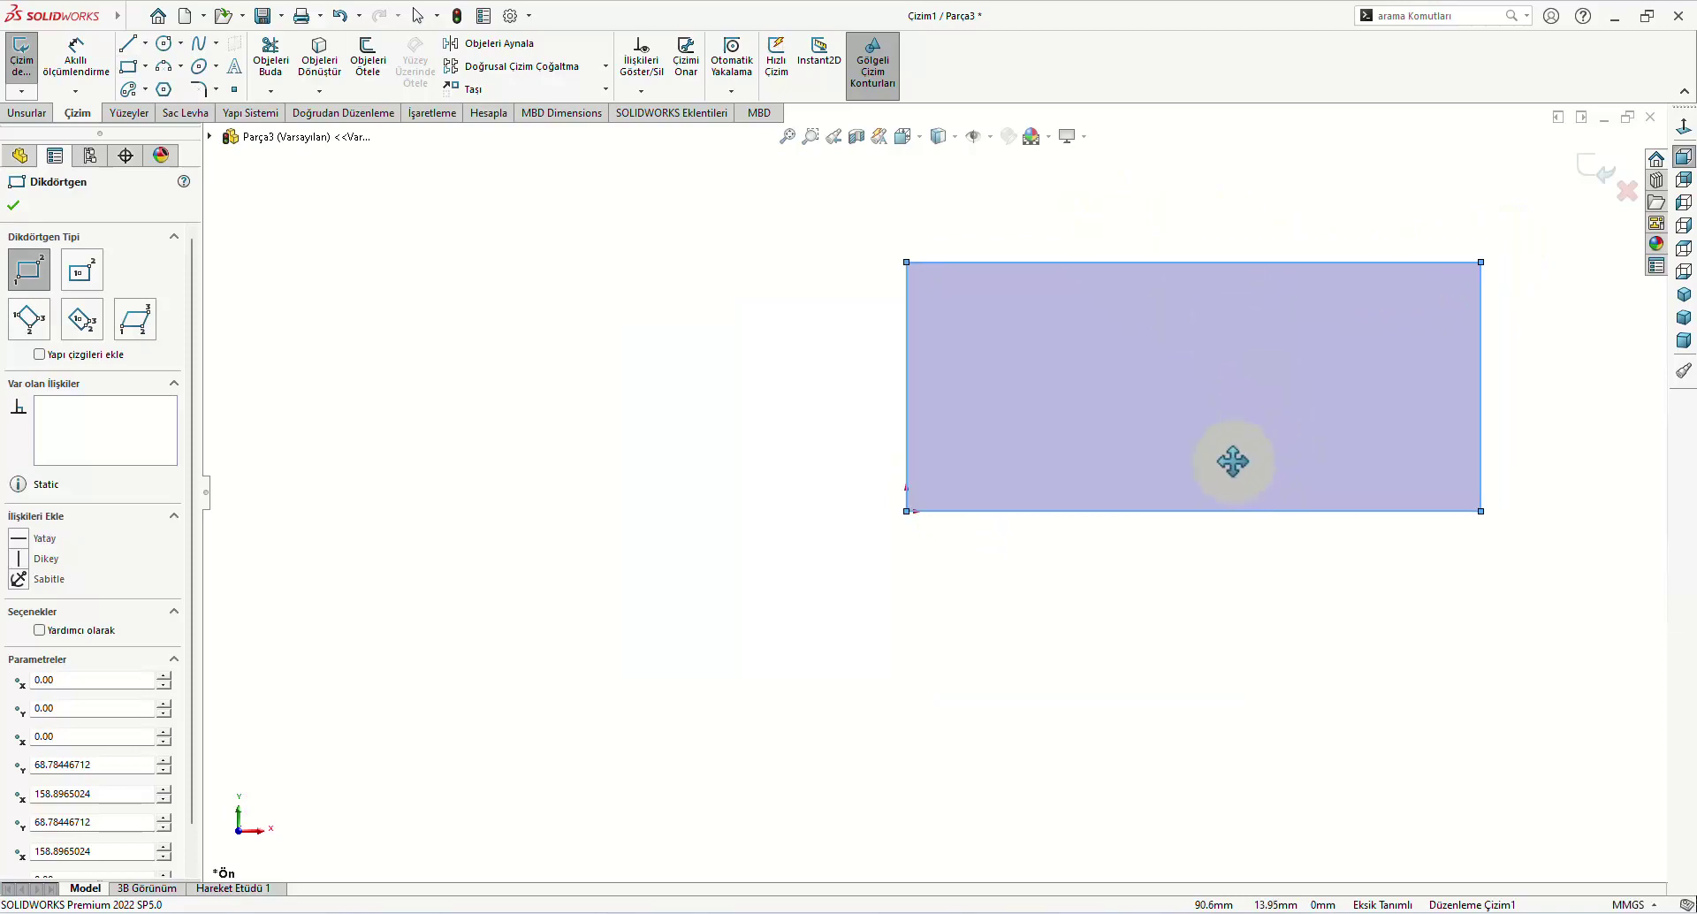
Step: Dimension the rectangle's top edge to 160 and its left edge to 80
left_click(76, 58)
left_click(797, 341)
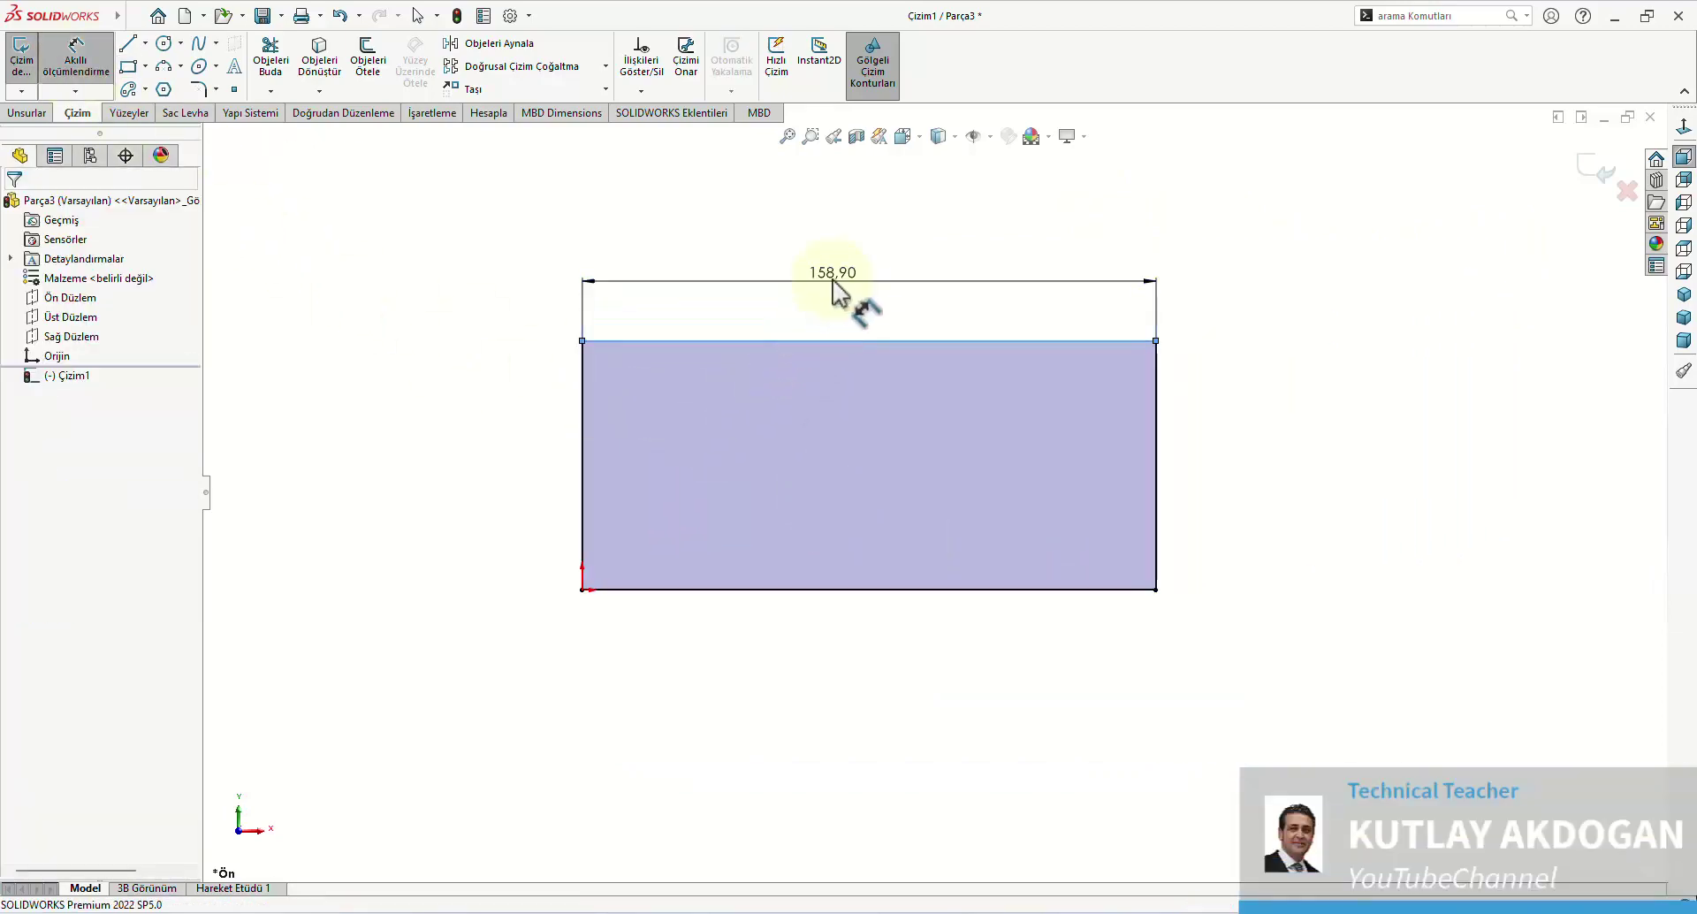
left_click(838, 285)
type("160")
key("Return")
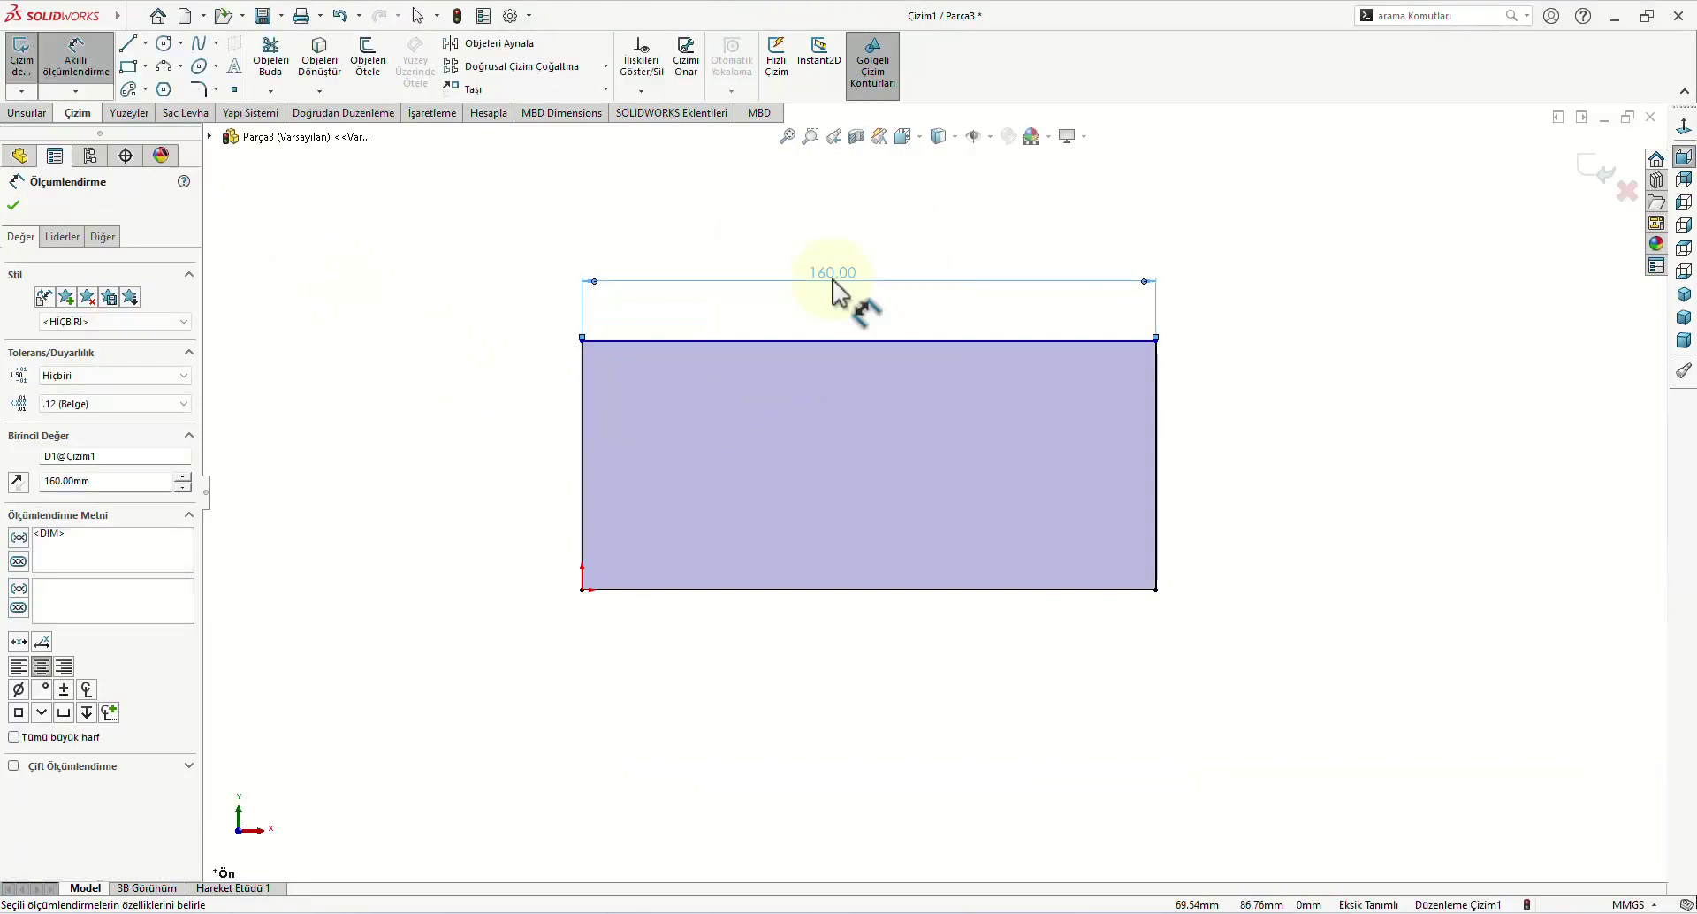
left_click(583, 466)
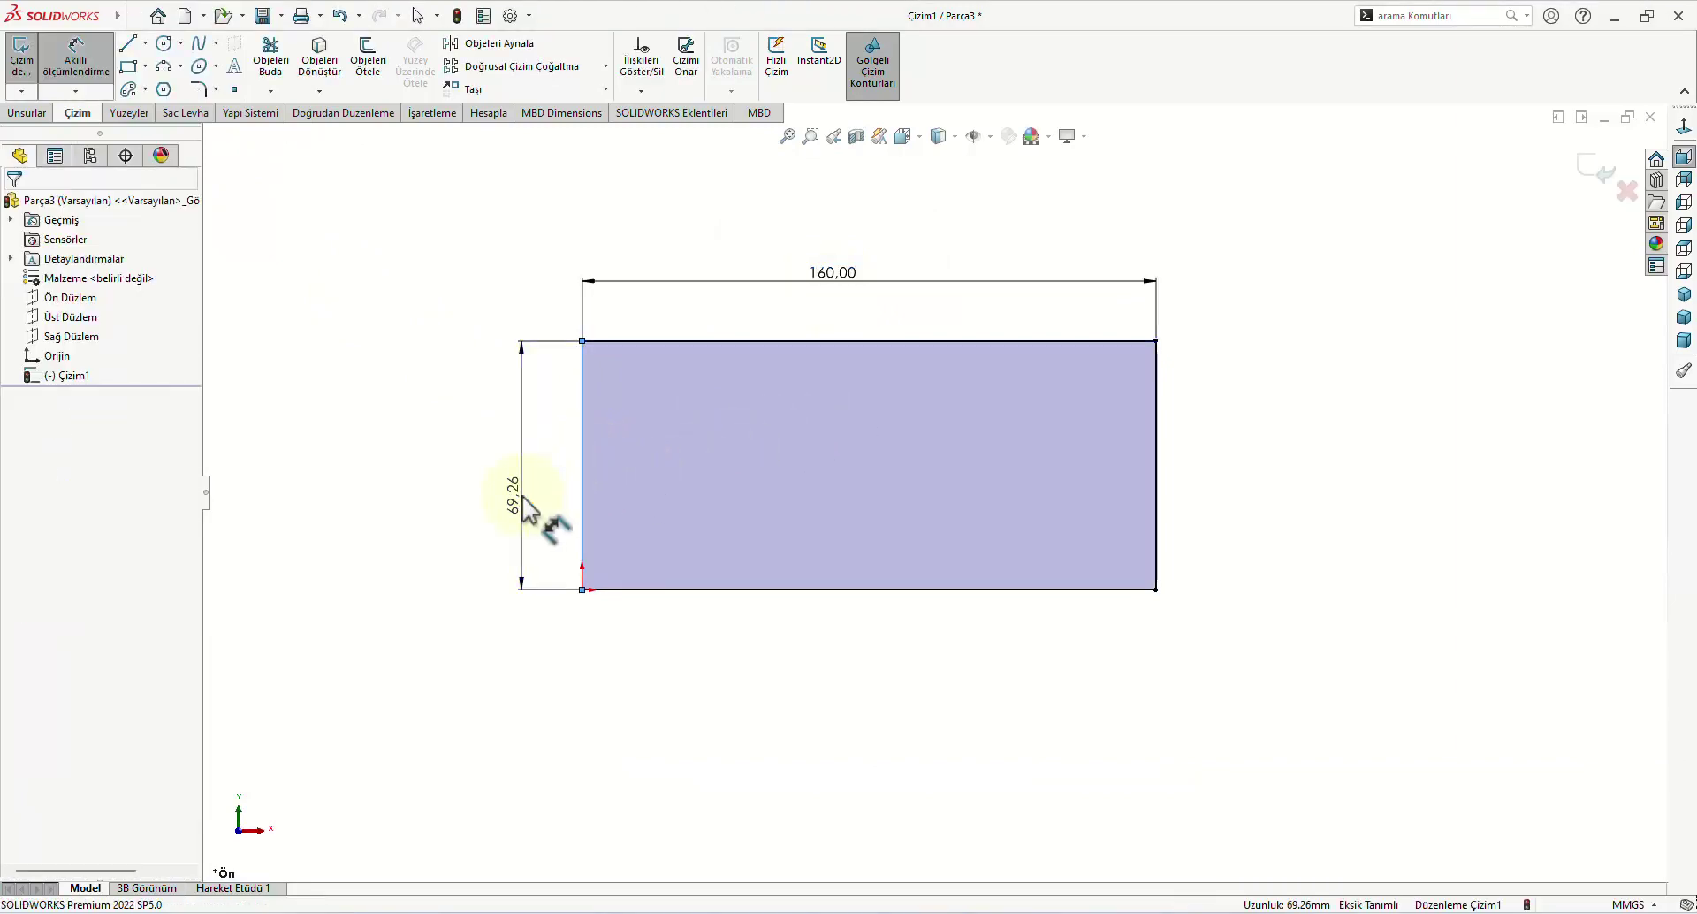
left_click(521, 490)
type("80")
key("Return")
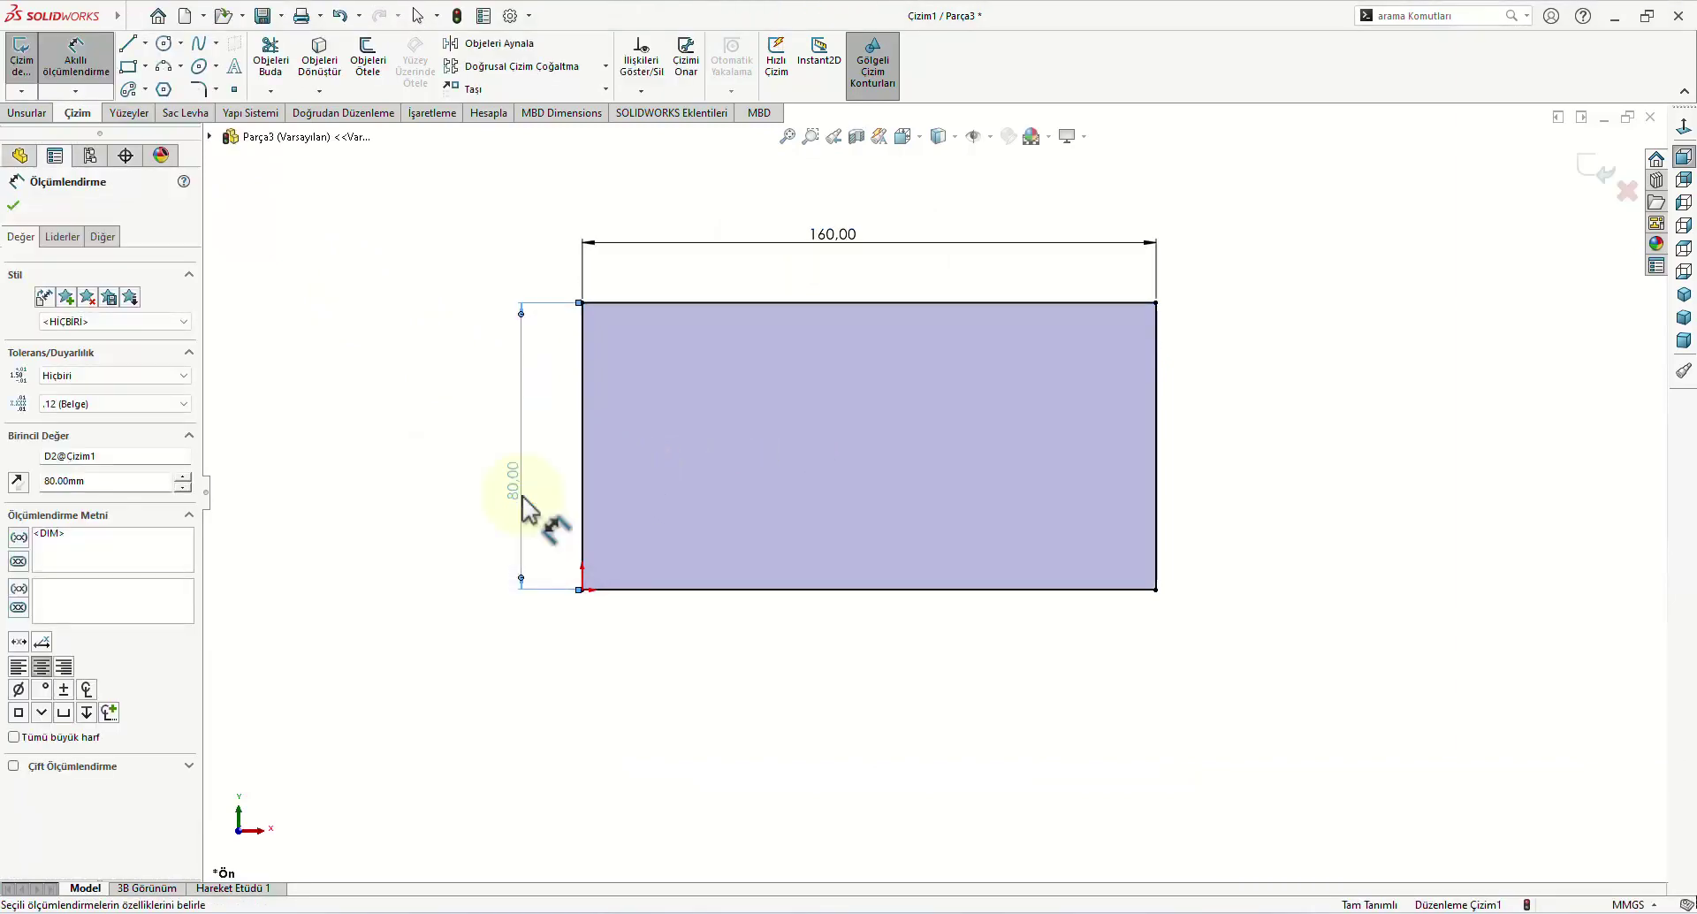
left_click(36, 113)
Step: Extrude the rectangle into a 5 mm thick plate
left_click(33, 62)
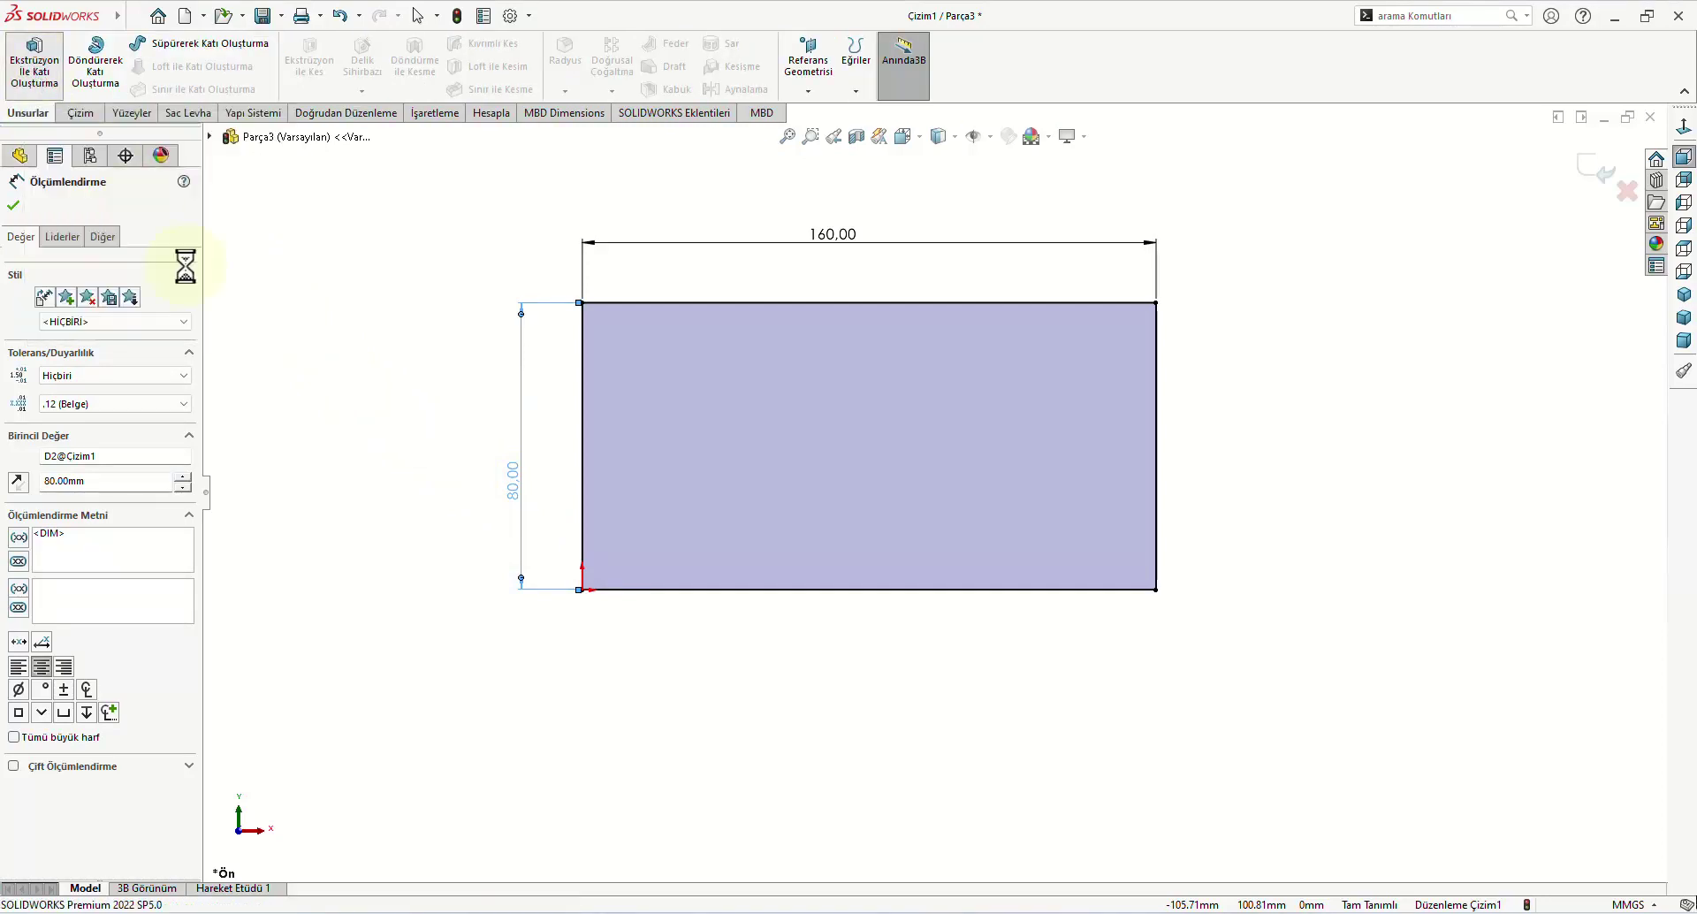
type("5")
key("Return")
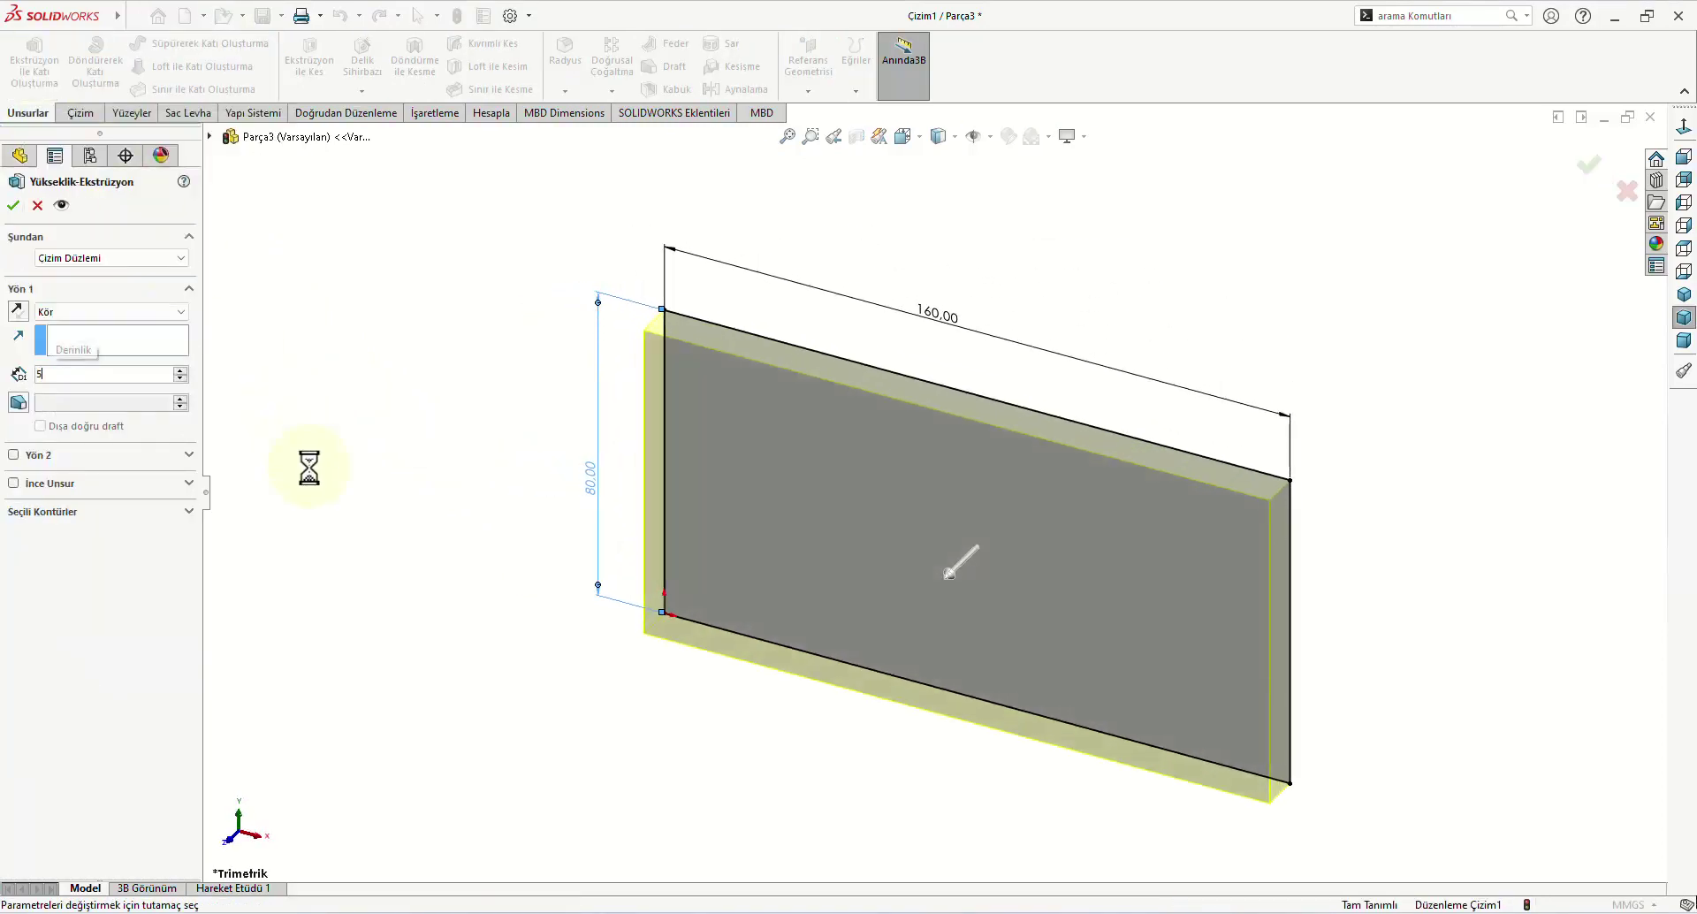
left_click(13, 205)
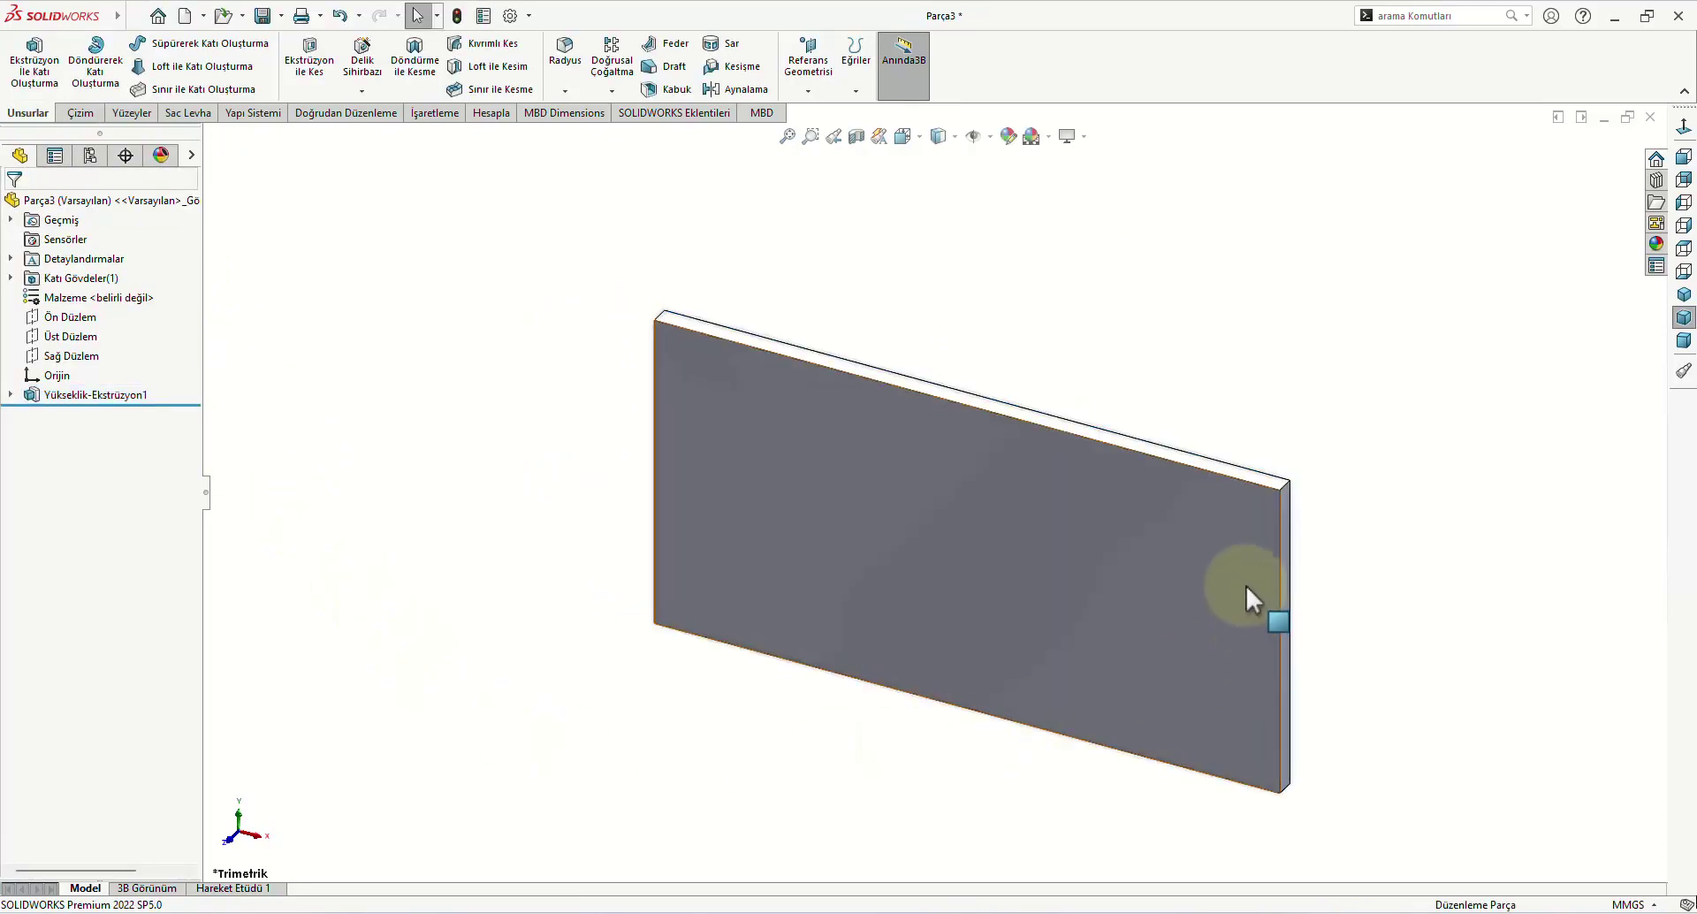
Step: Select the plate's front face and view it Normal To
left_click(1053, 528)
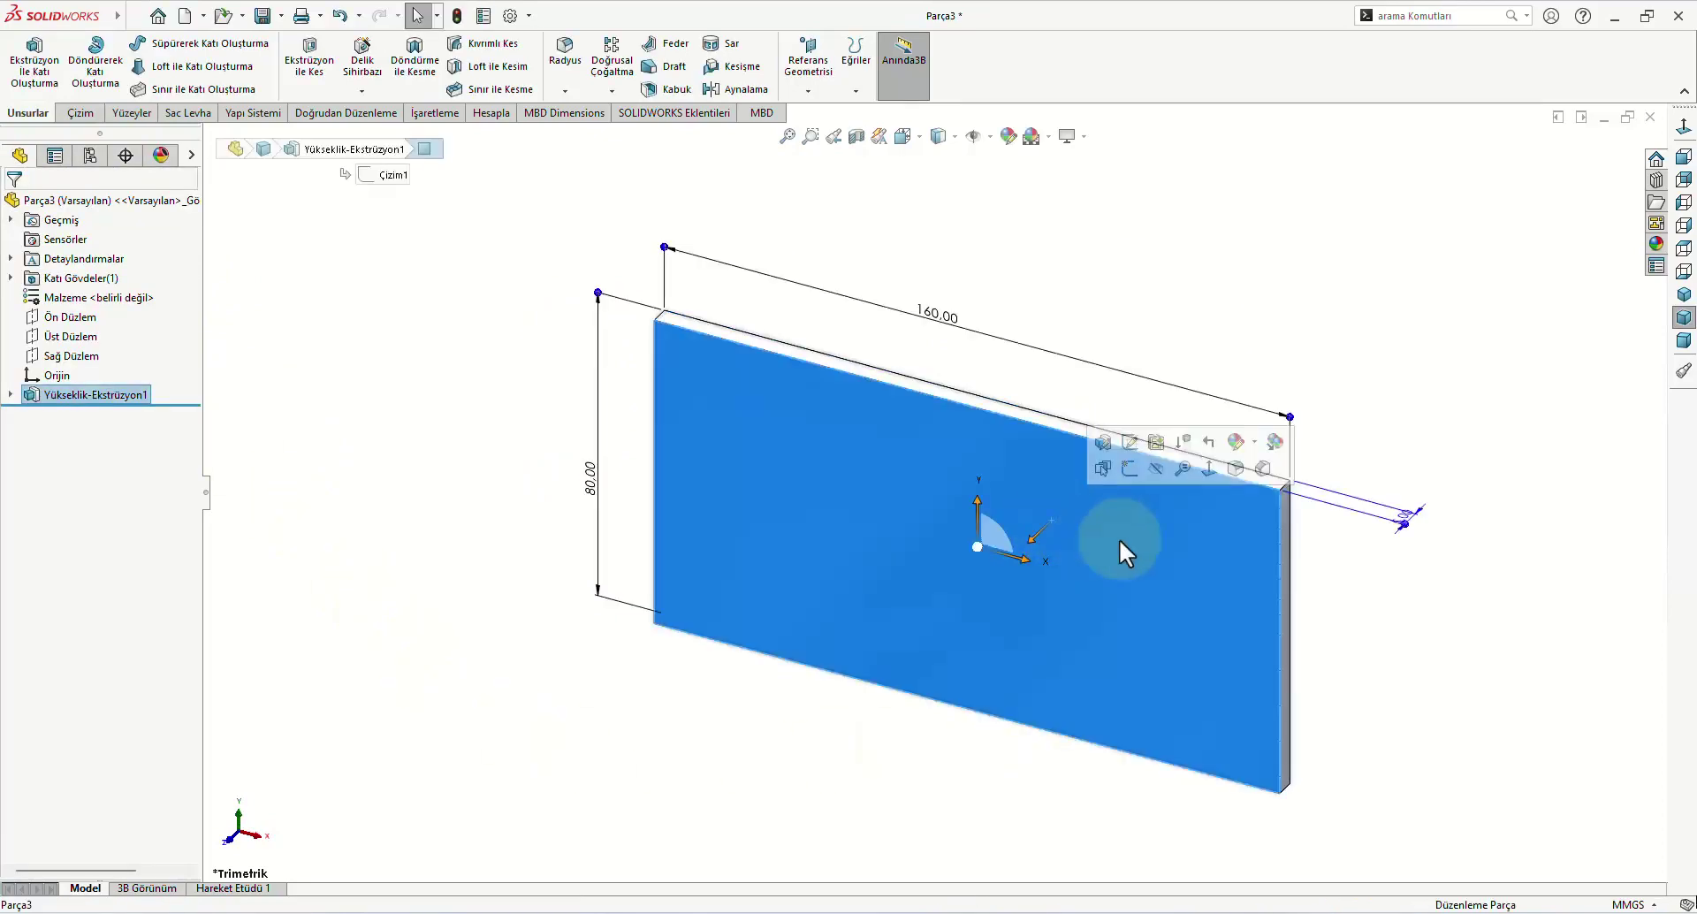
left_click(1210, 468)
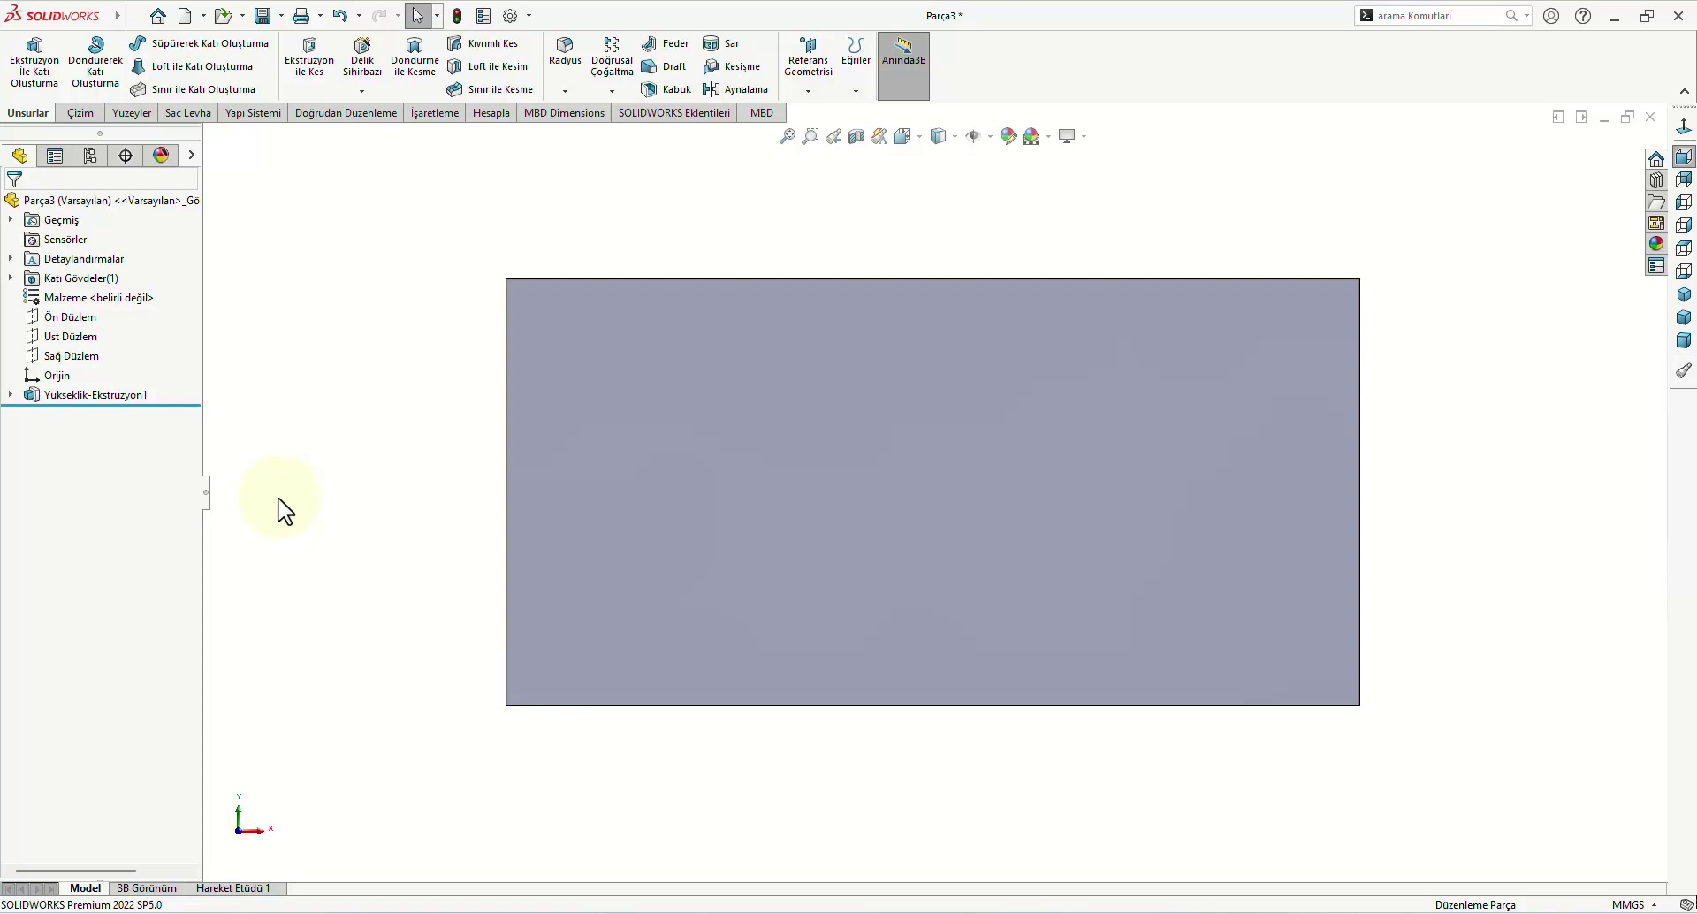
left_click(715, 509)
Step: Sketch a vertical straight slot on the front face near the plate's left edge
left_click(793, 457)
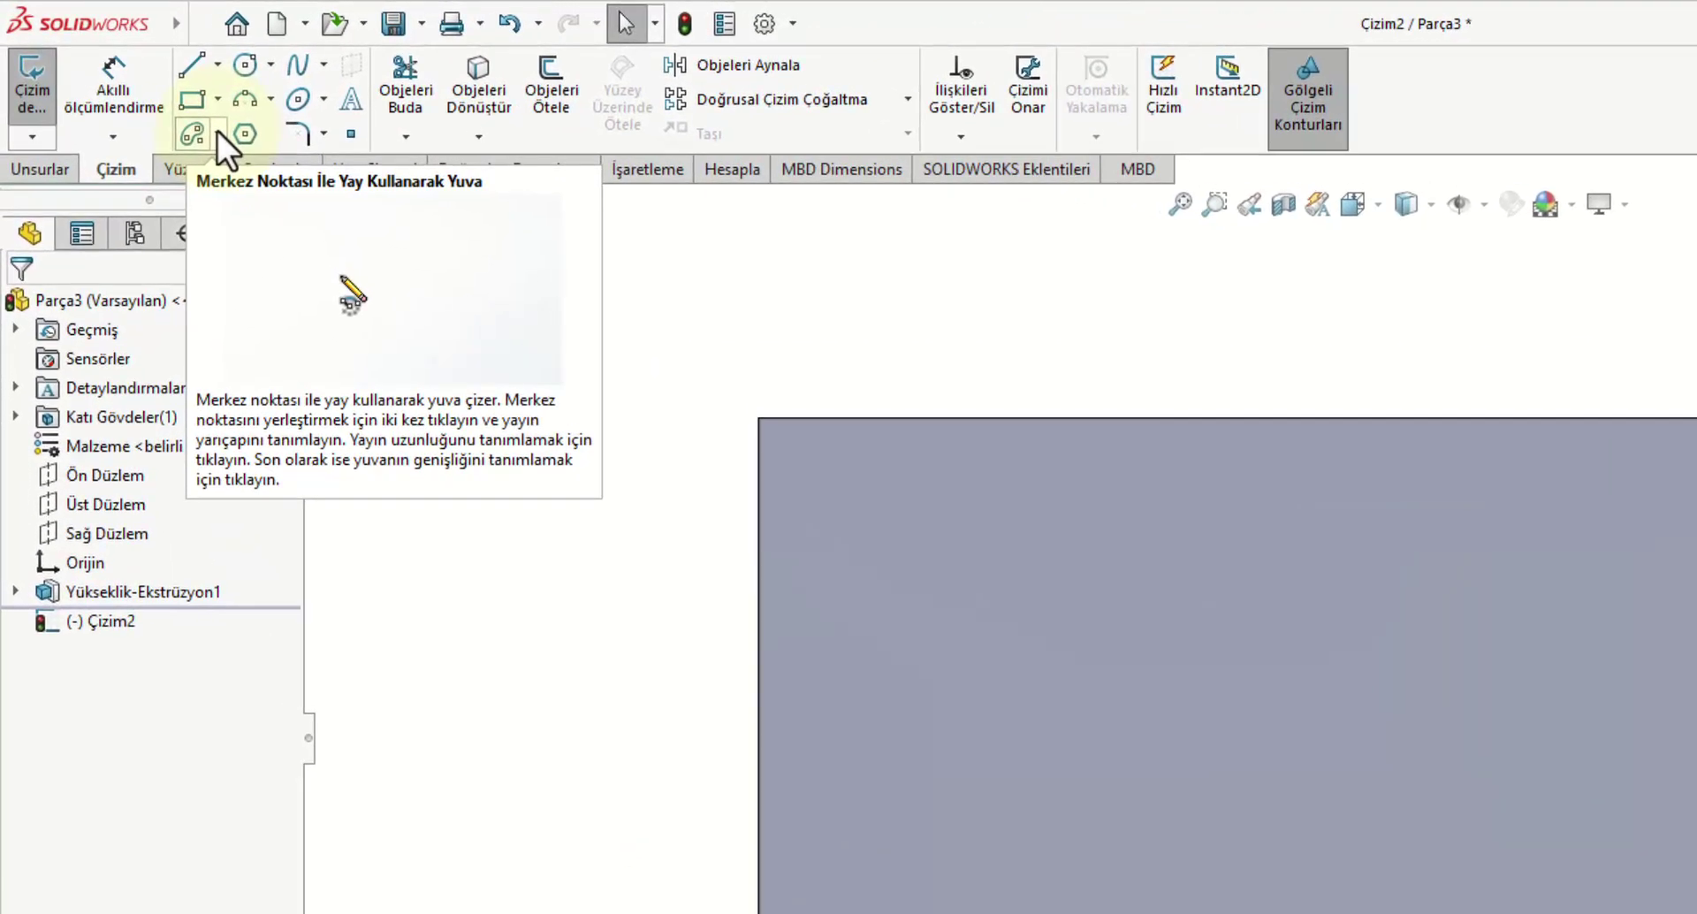
left_click(218, 130)
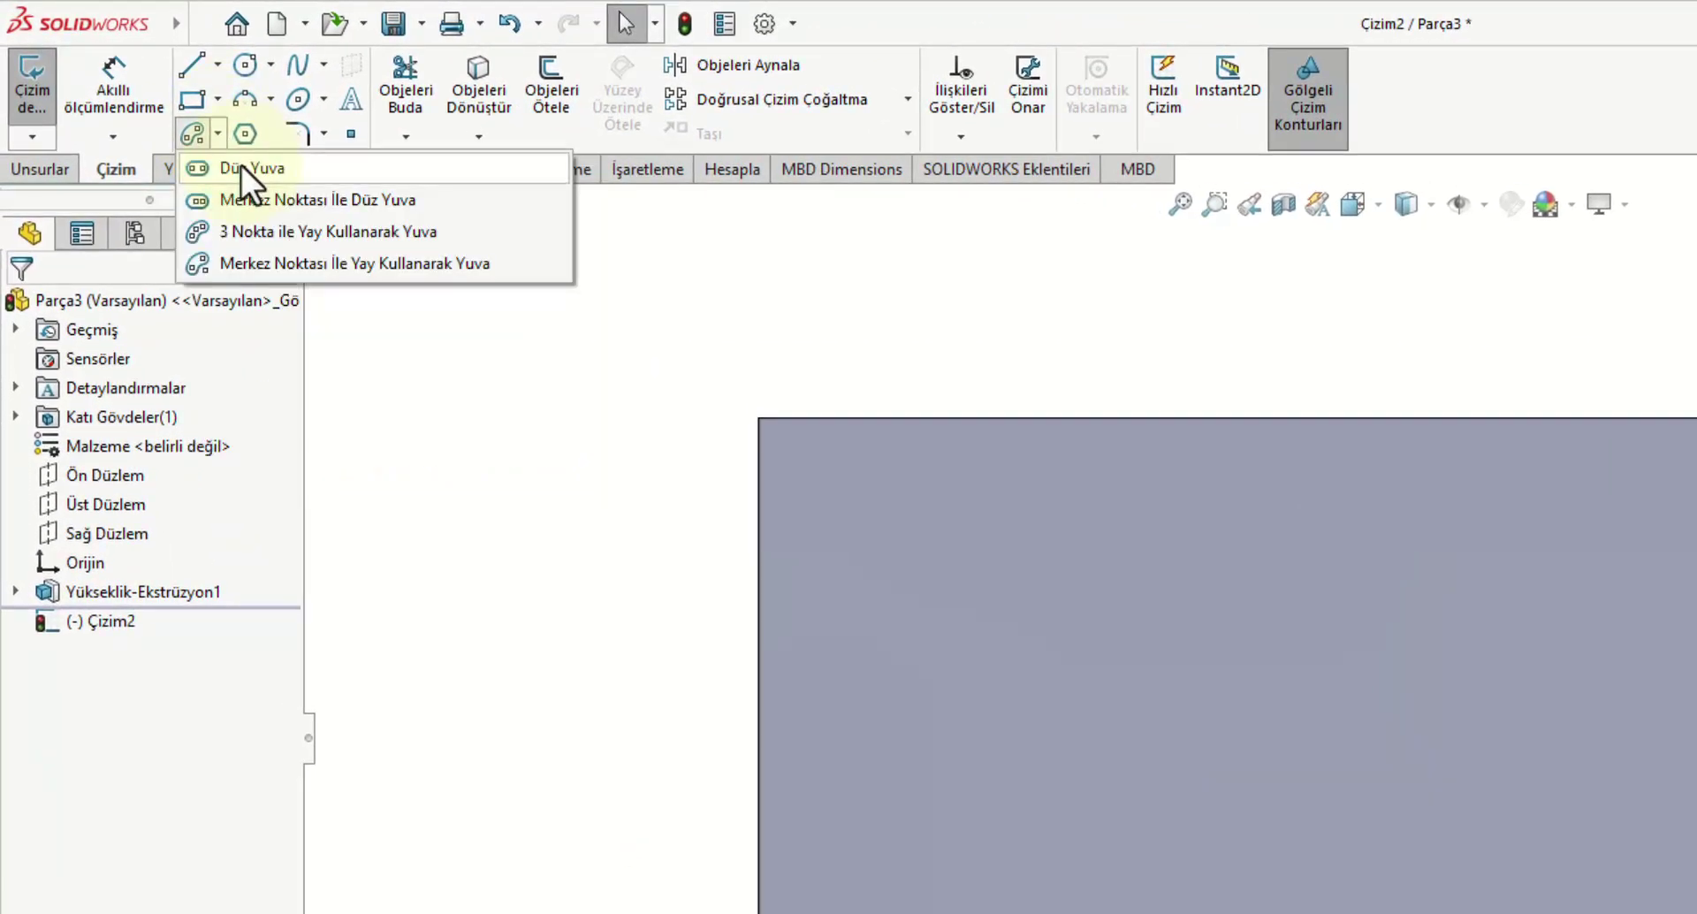
left_click(242, 166)
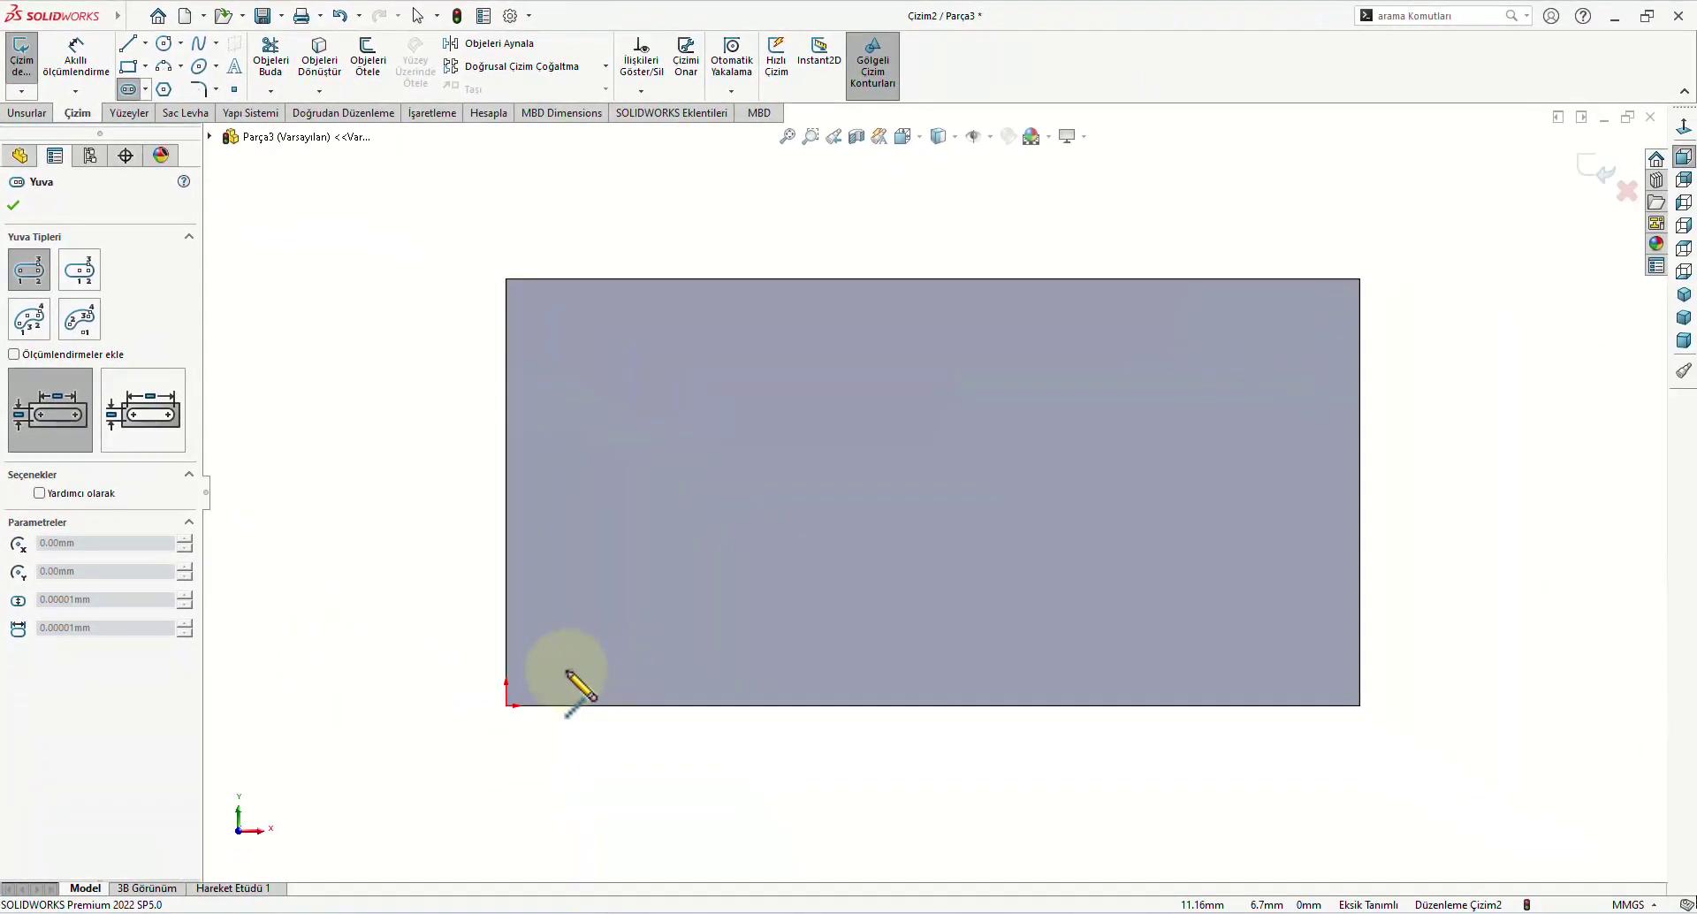
left_click(566, 669)
left_click(566, 354)
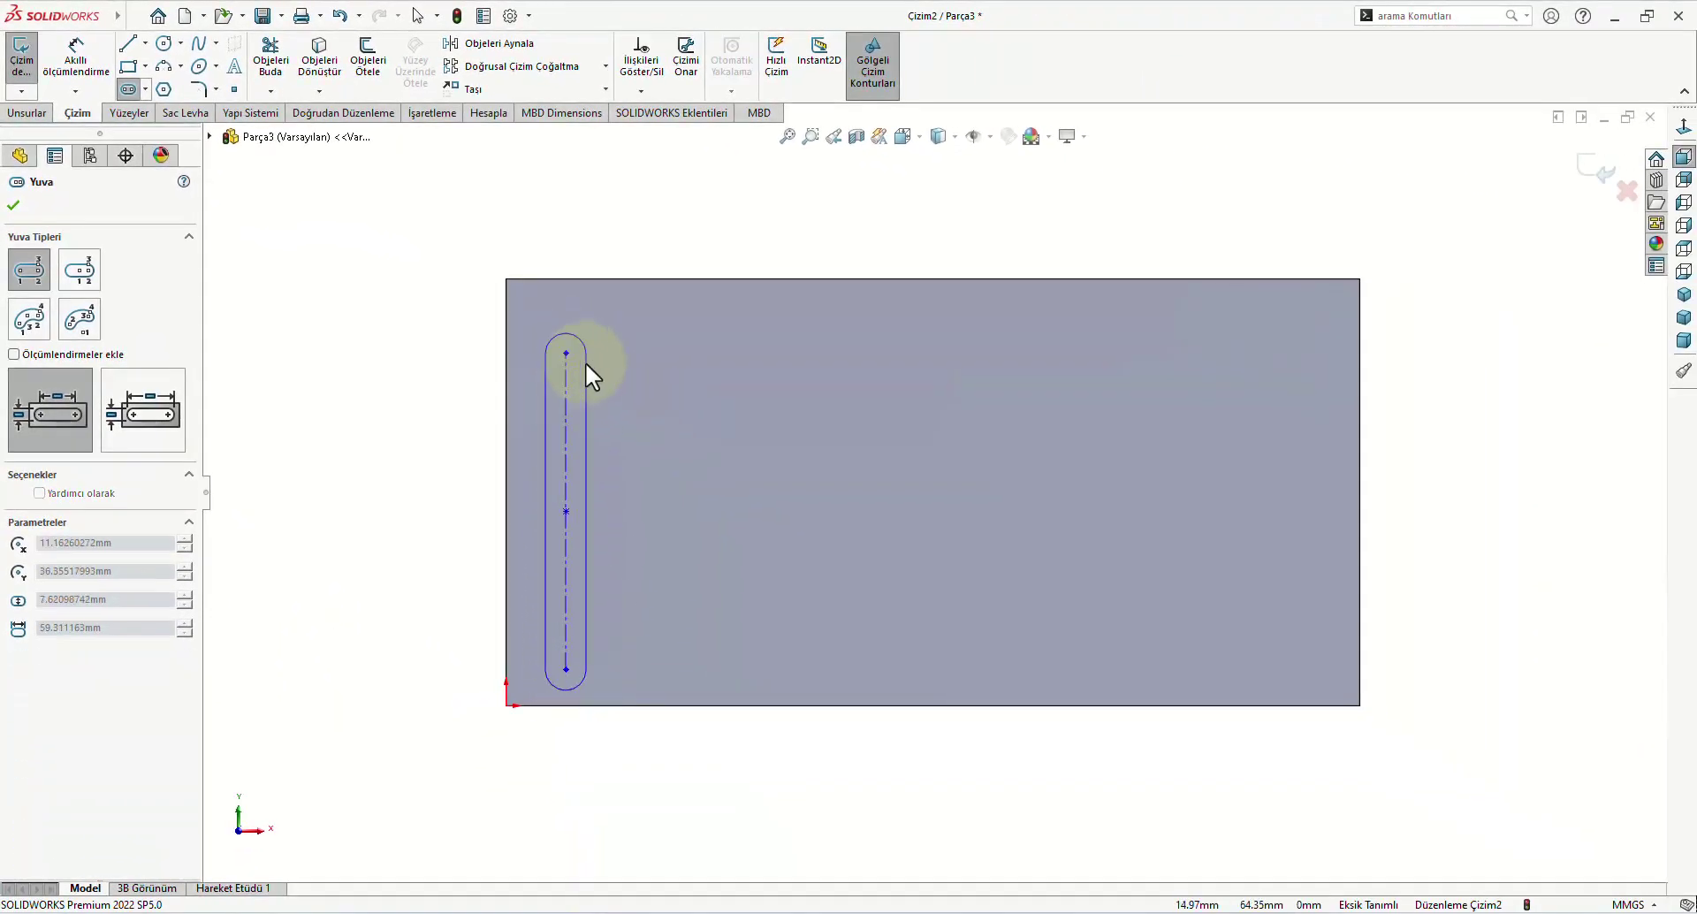
left_click(581, 362)
right_click(376, 364)
left_click(367, 301)
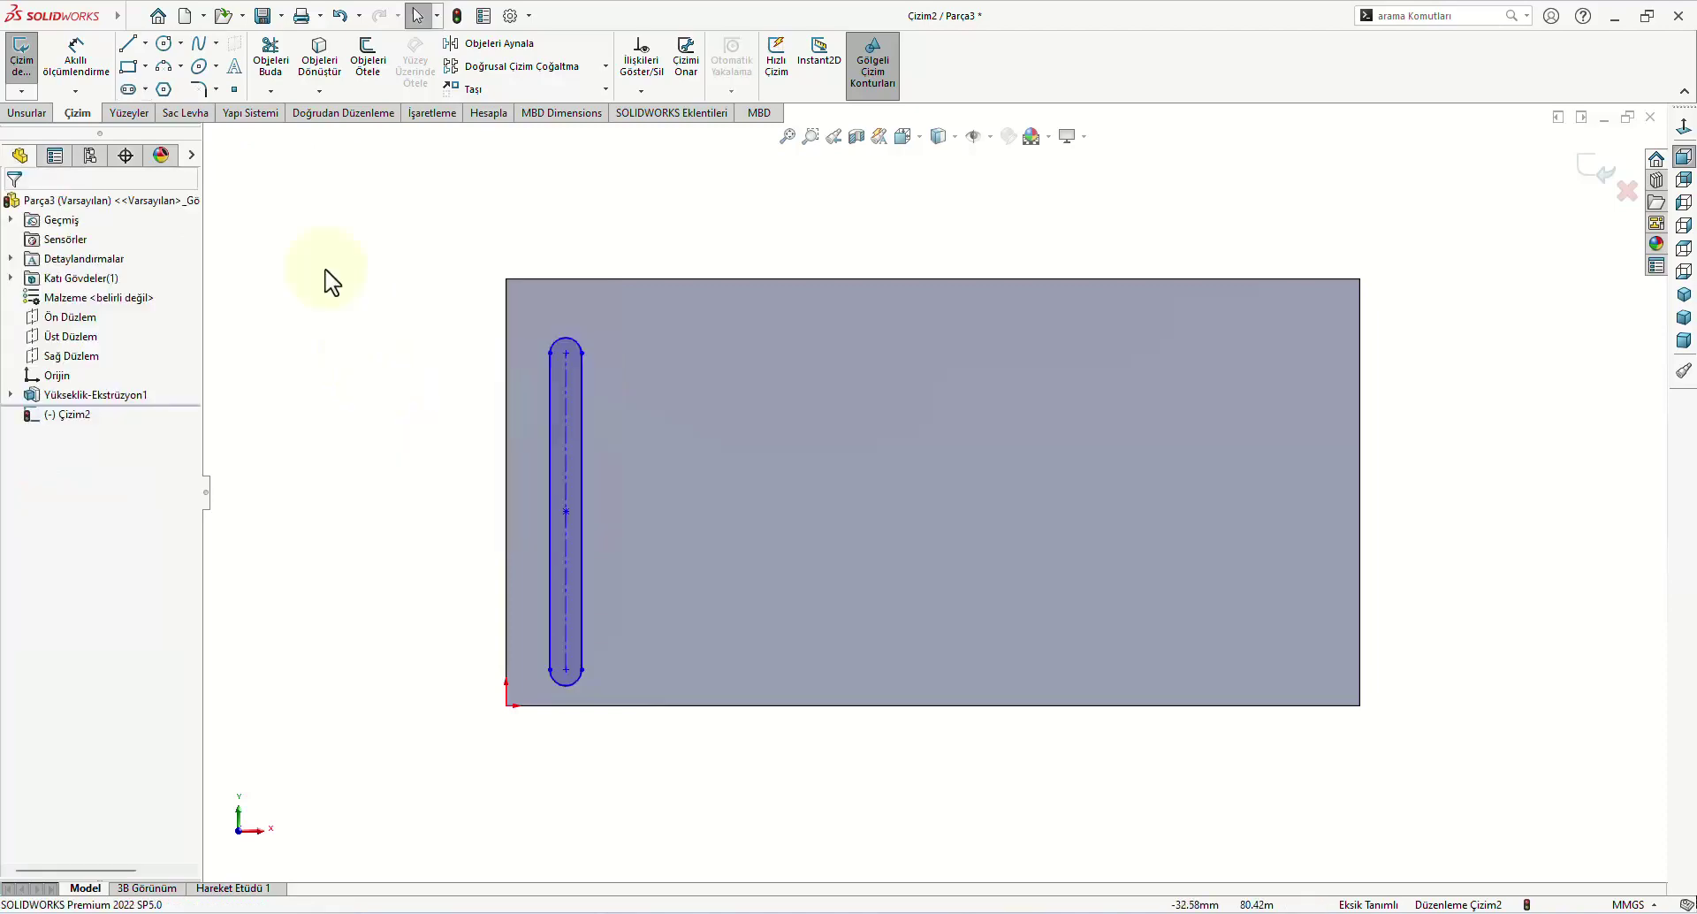
Step: Position the slot 10 mm from the plate's left edge and 10 mm from its bottom
left_click(76, 55)
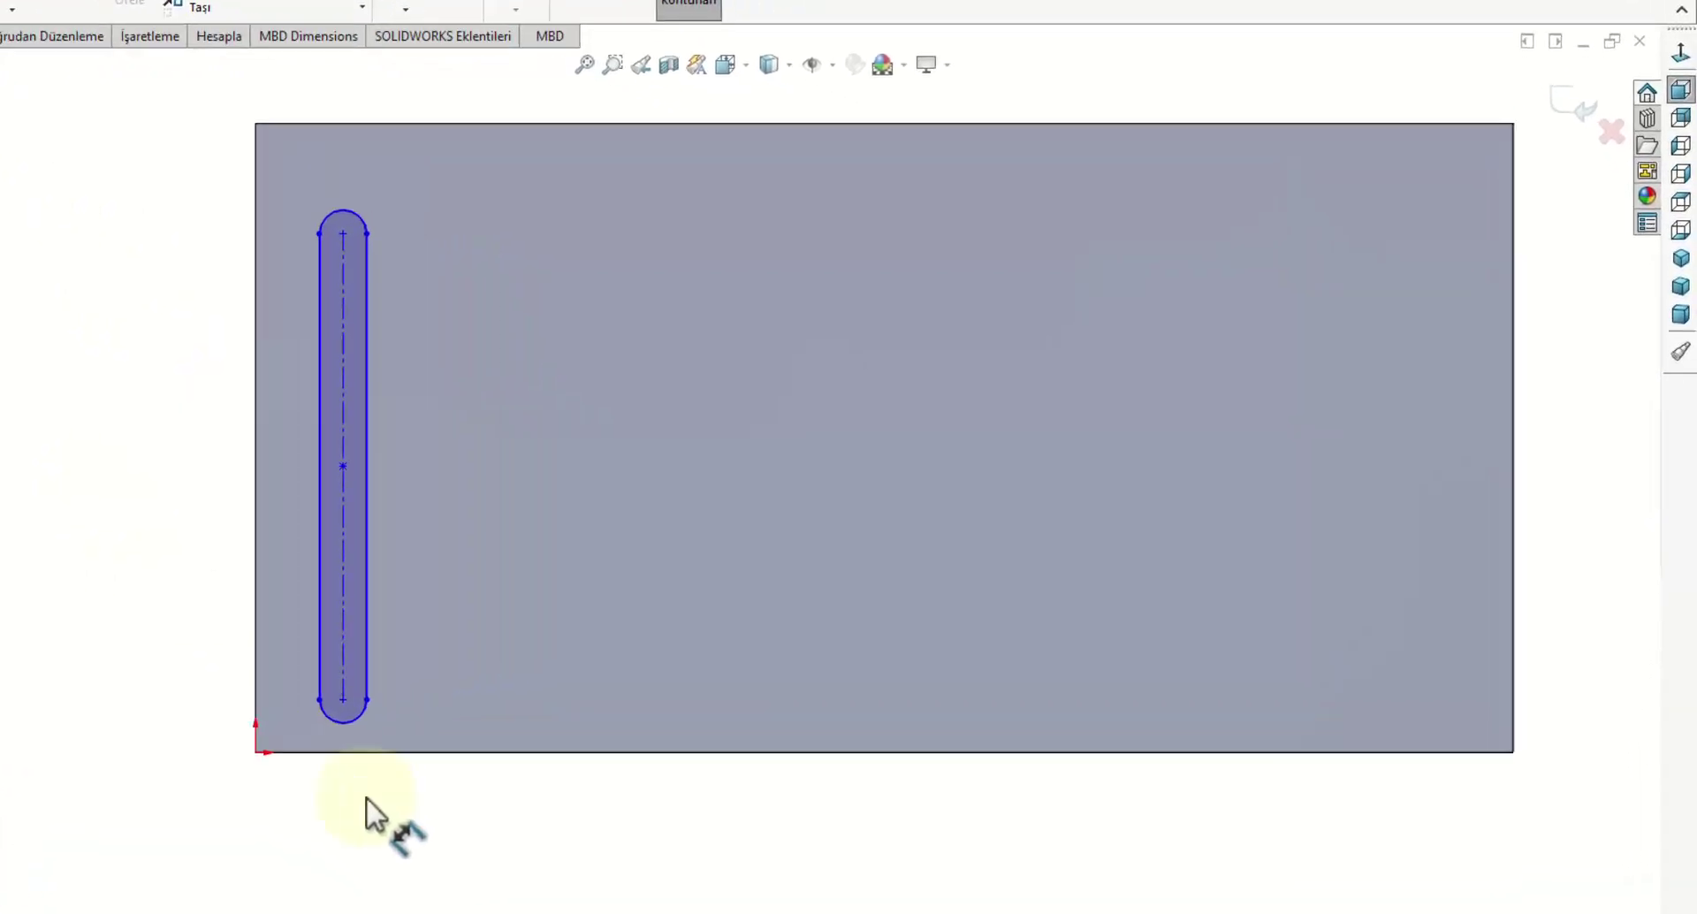
left_click(252, 718)
left_click(165, 711)
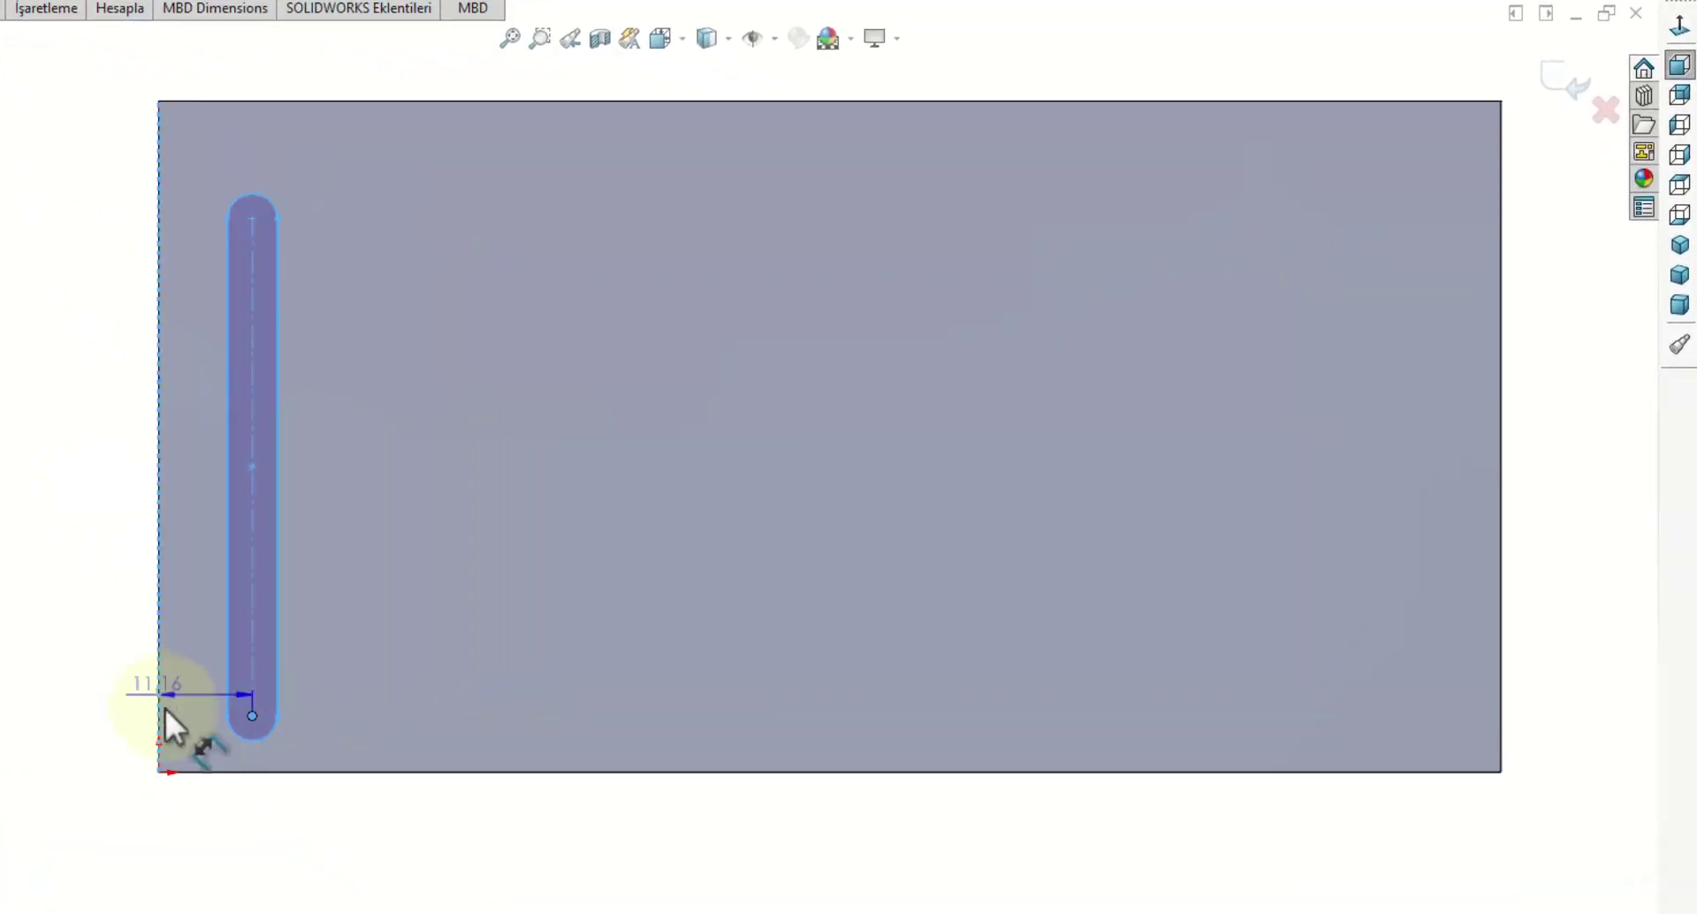
left_click(203, 787)
key("Return")
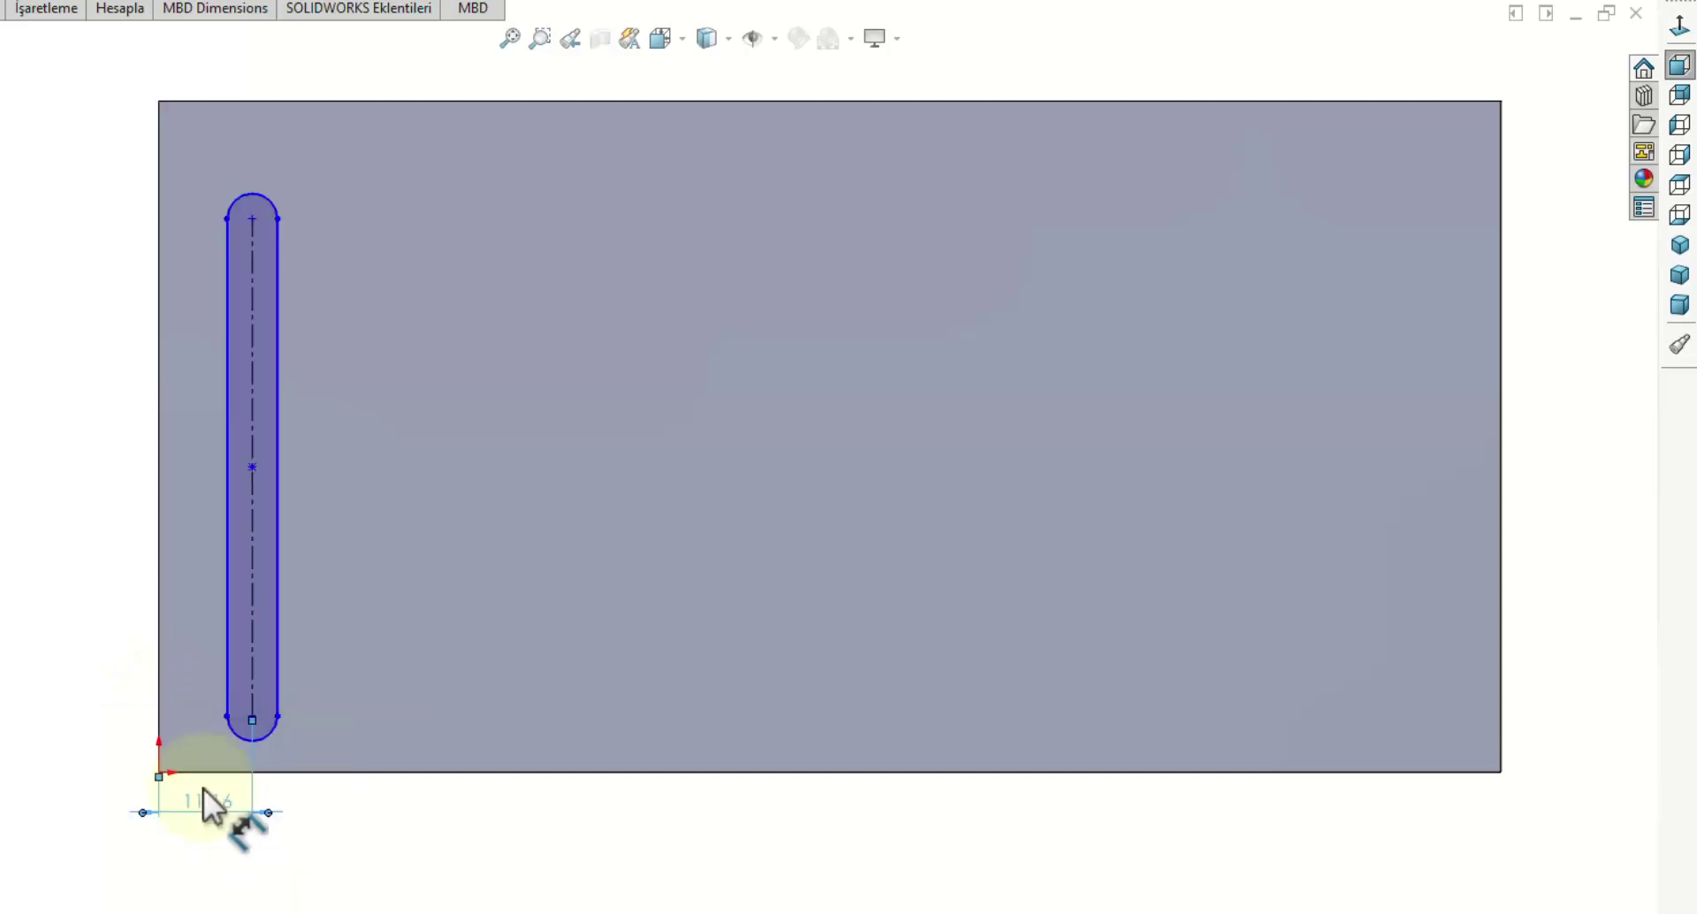
left_click(267, 735)
left_click(282, 773)
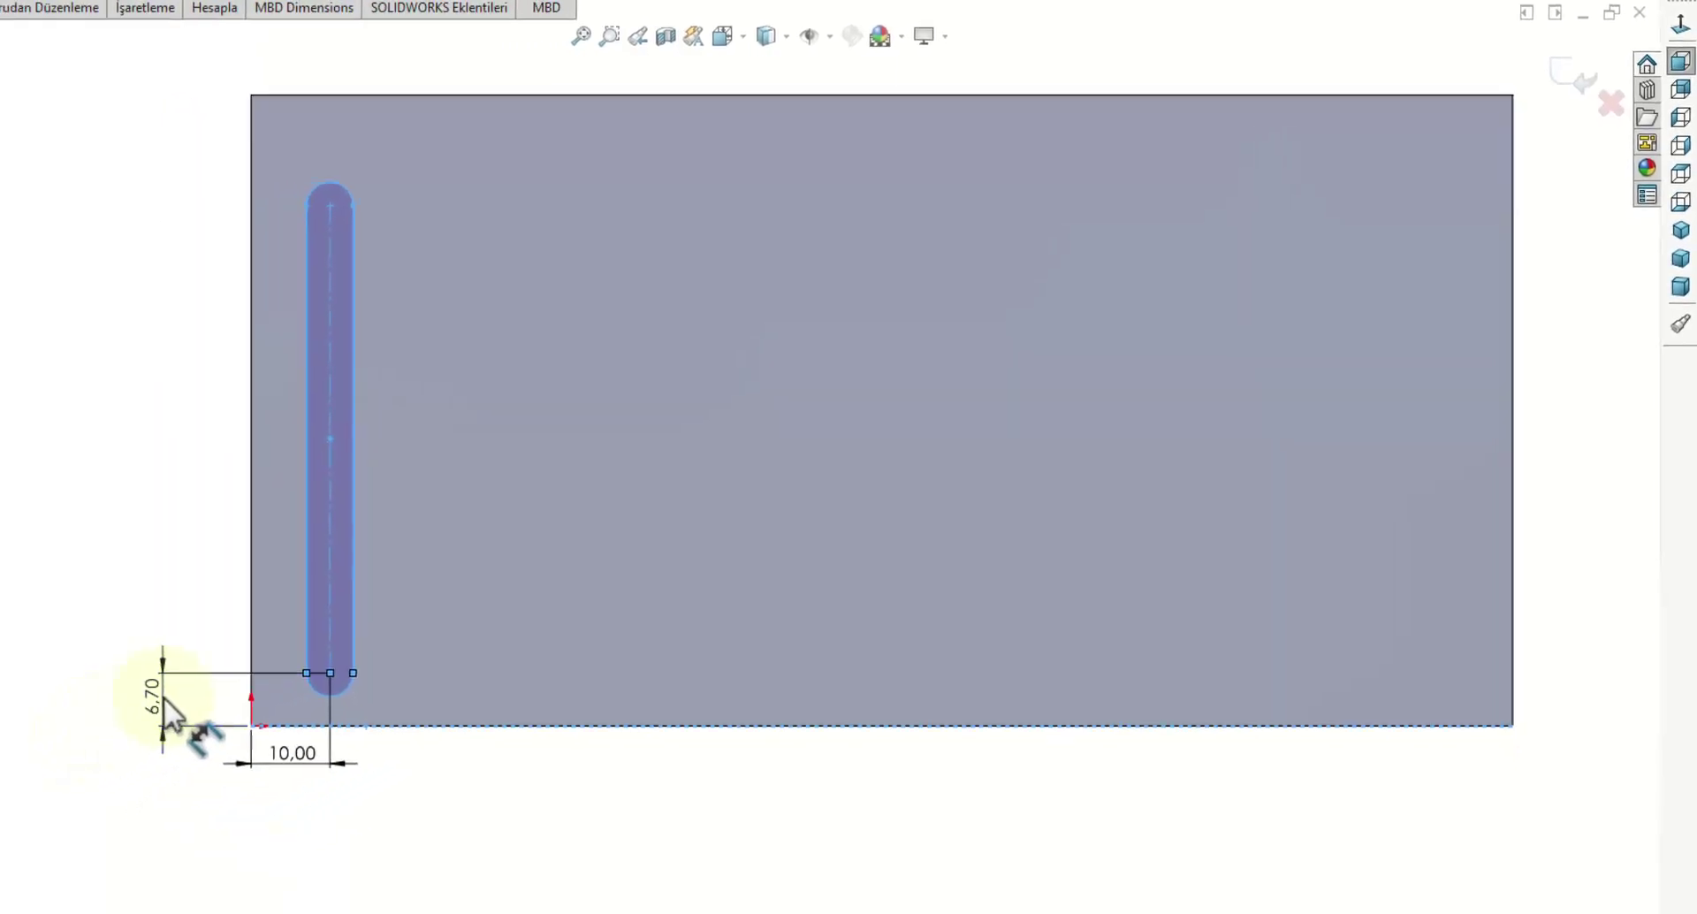
left_click(163, 697)
type("10")
key("Return")
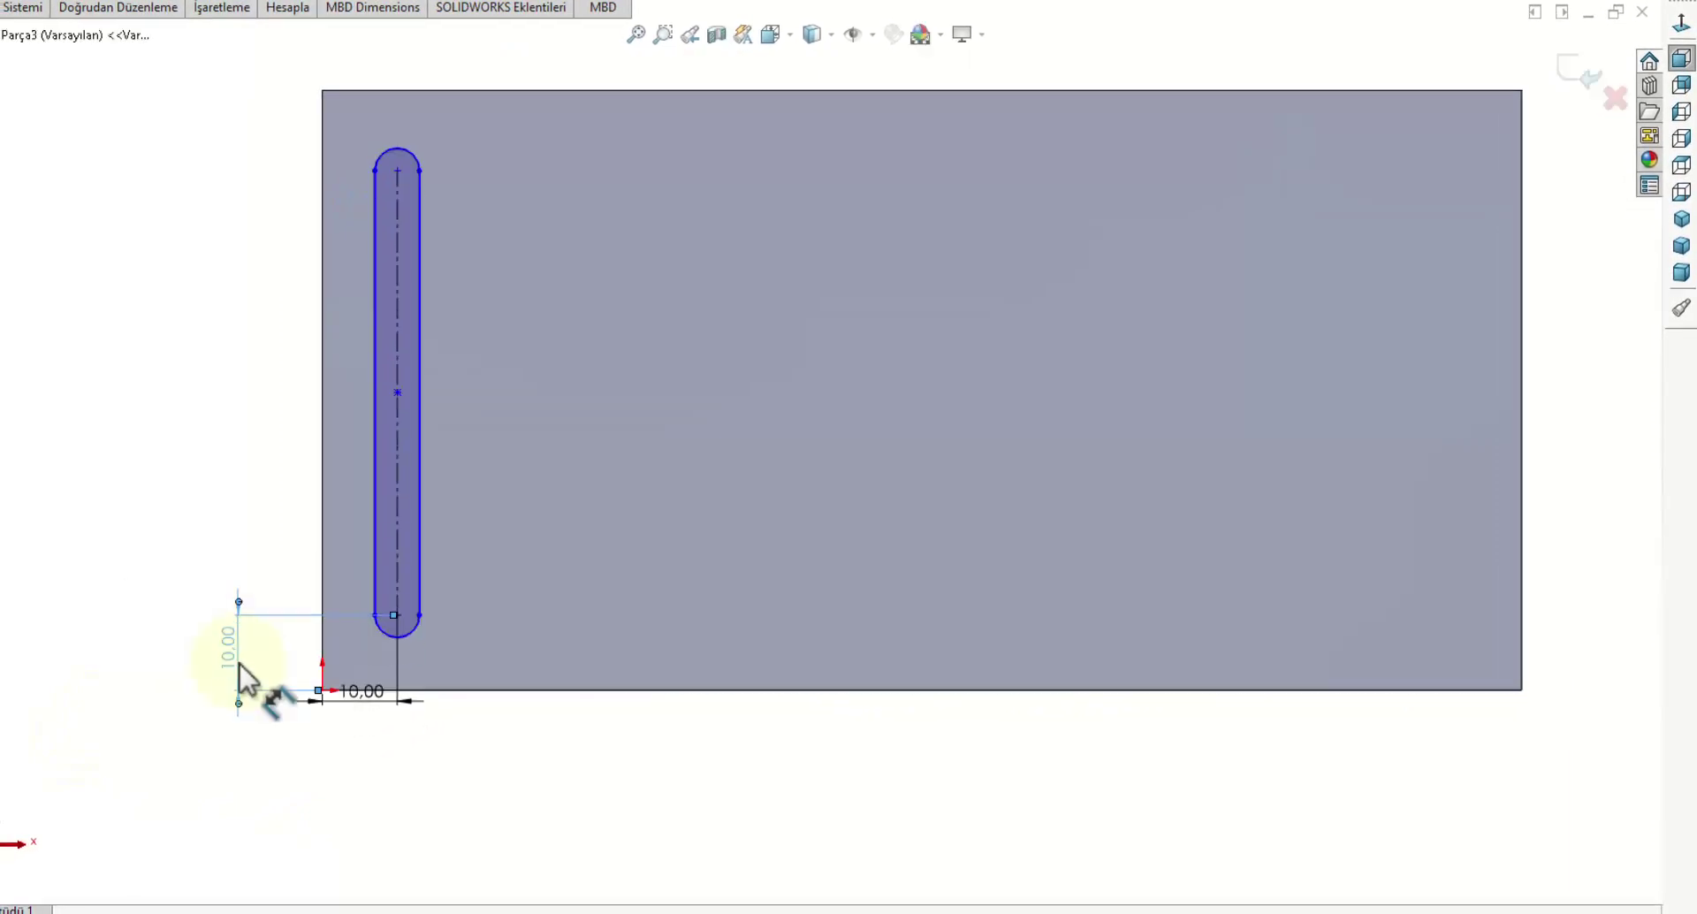
Step: Set the slot length to 60 mm and its end arc radius to 3 mm
left_click(396, 513)
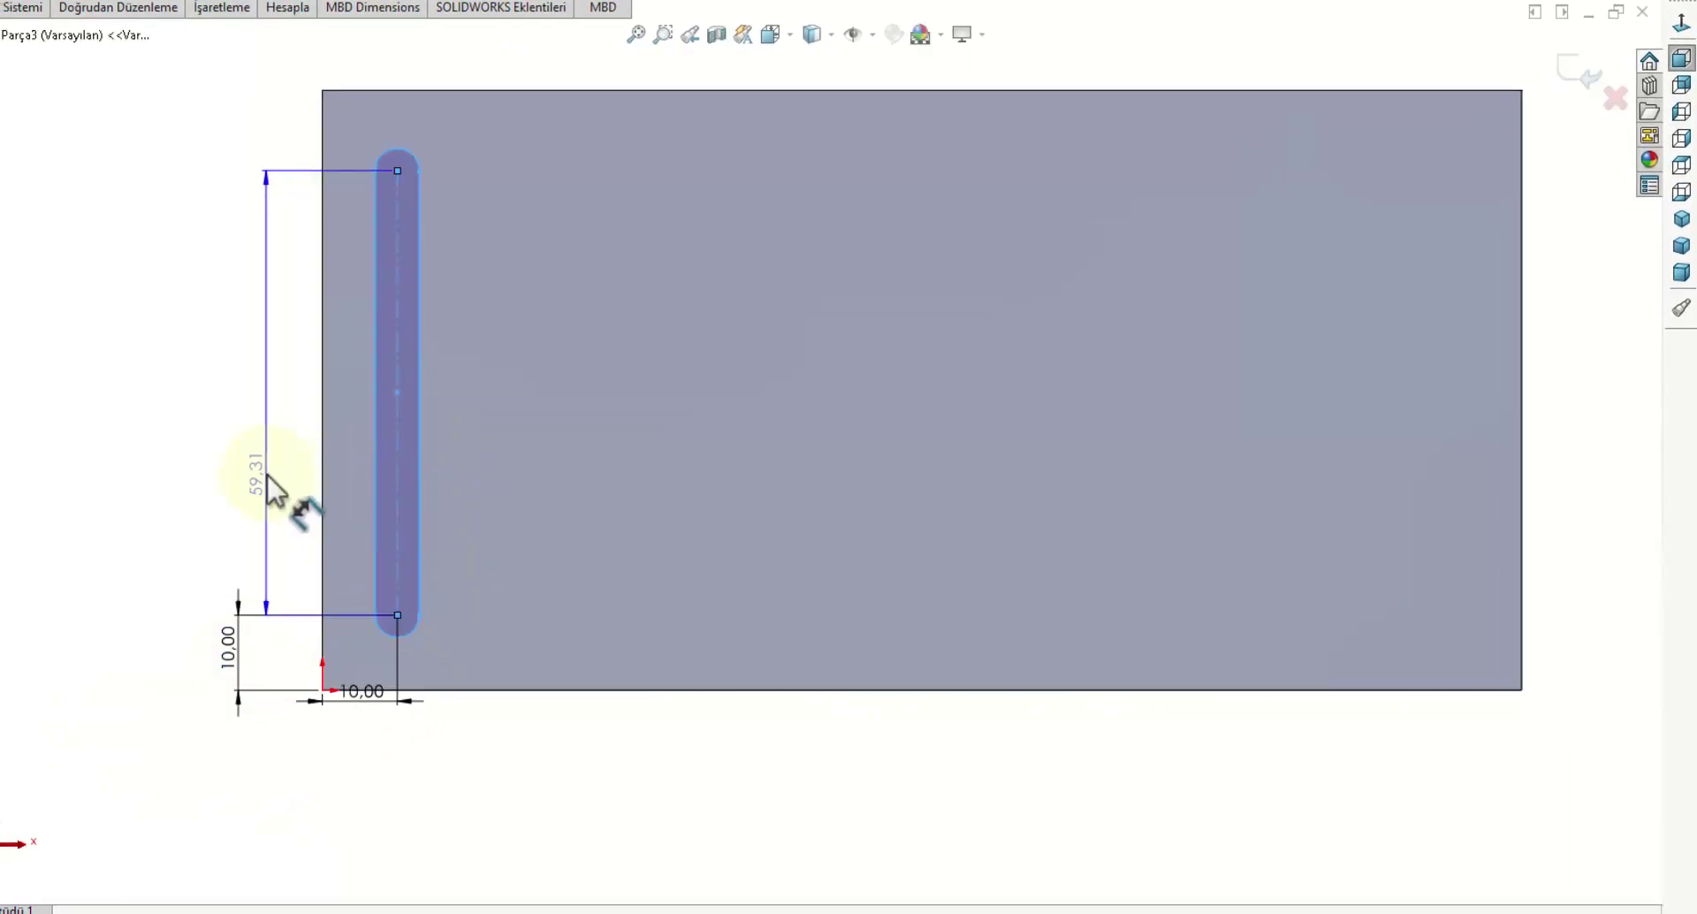
left_click(348, 555)
type("60")
key("Return")
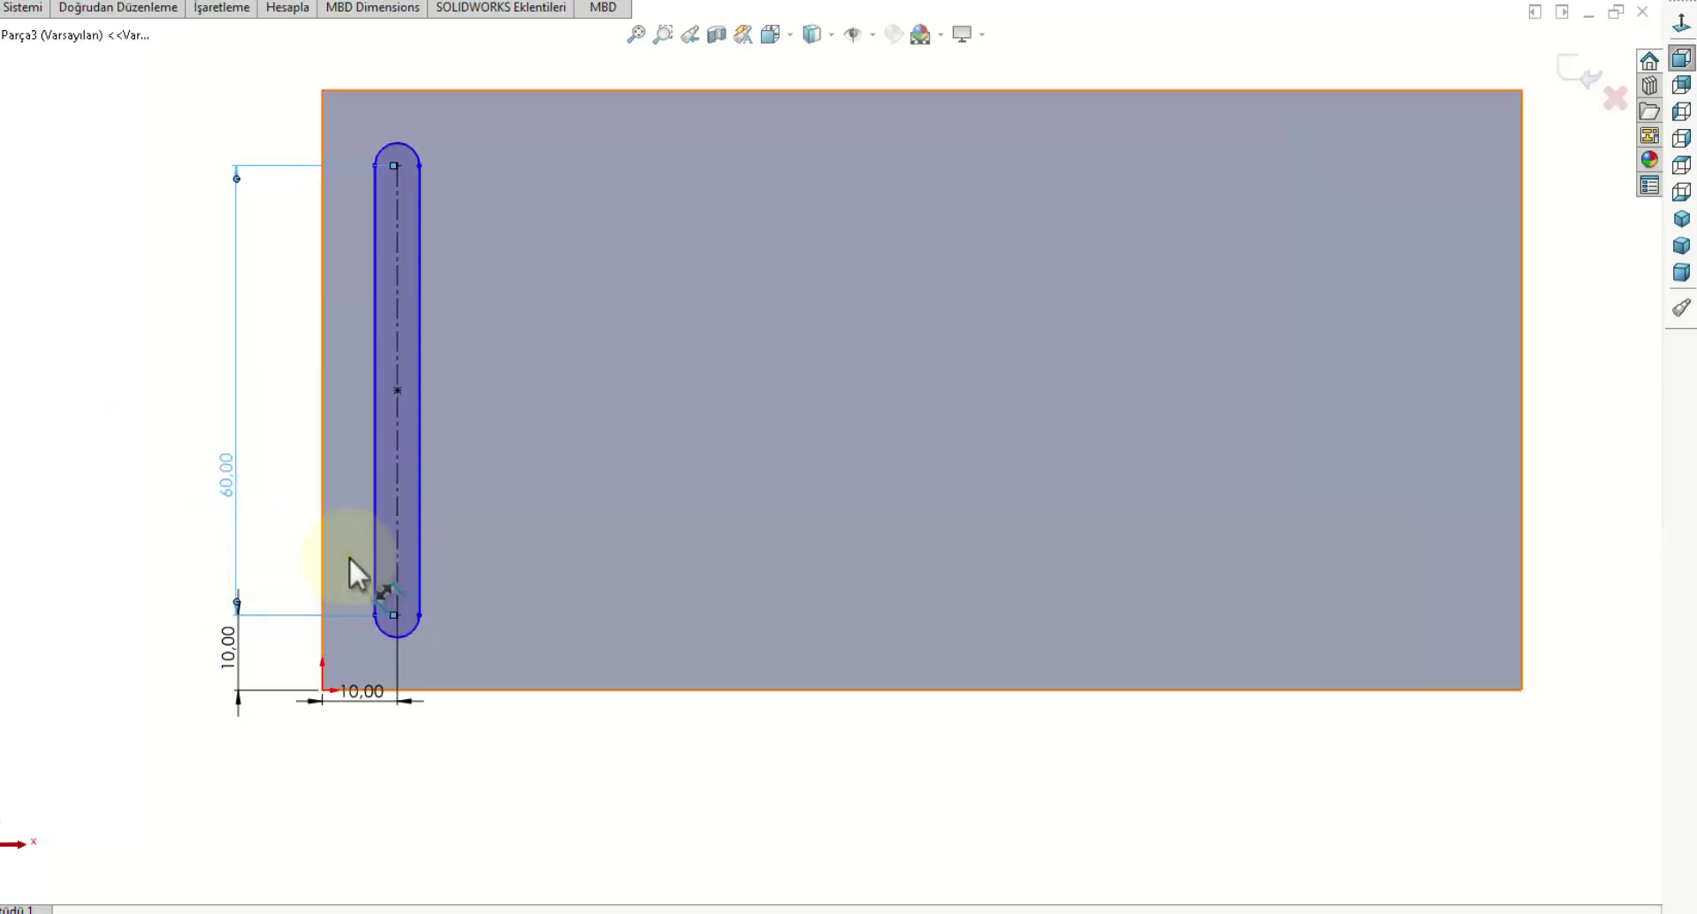
left_click(409, 146)
left_click(449, 65)
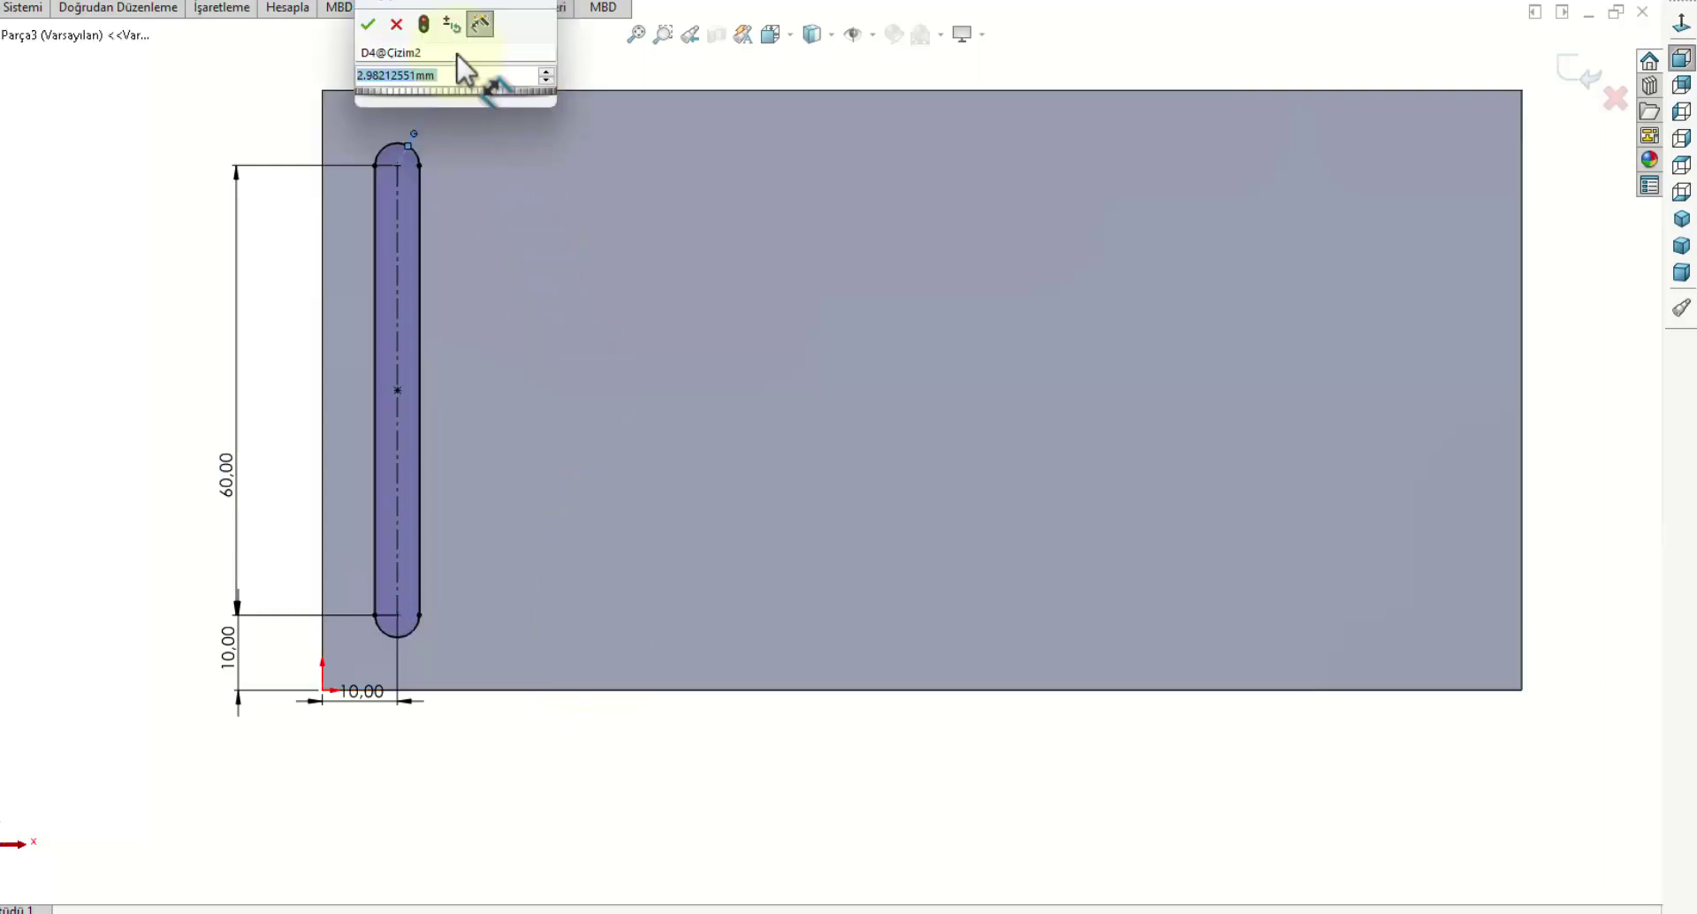
type("3")
key("Return")
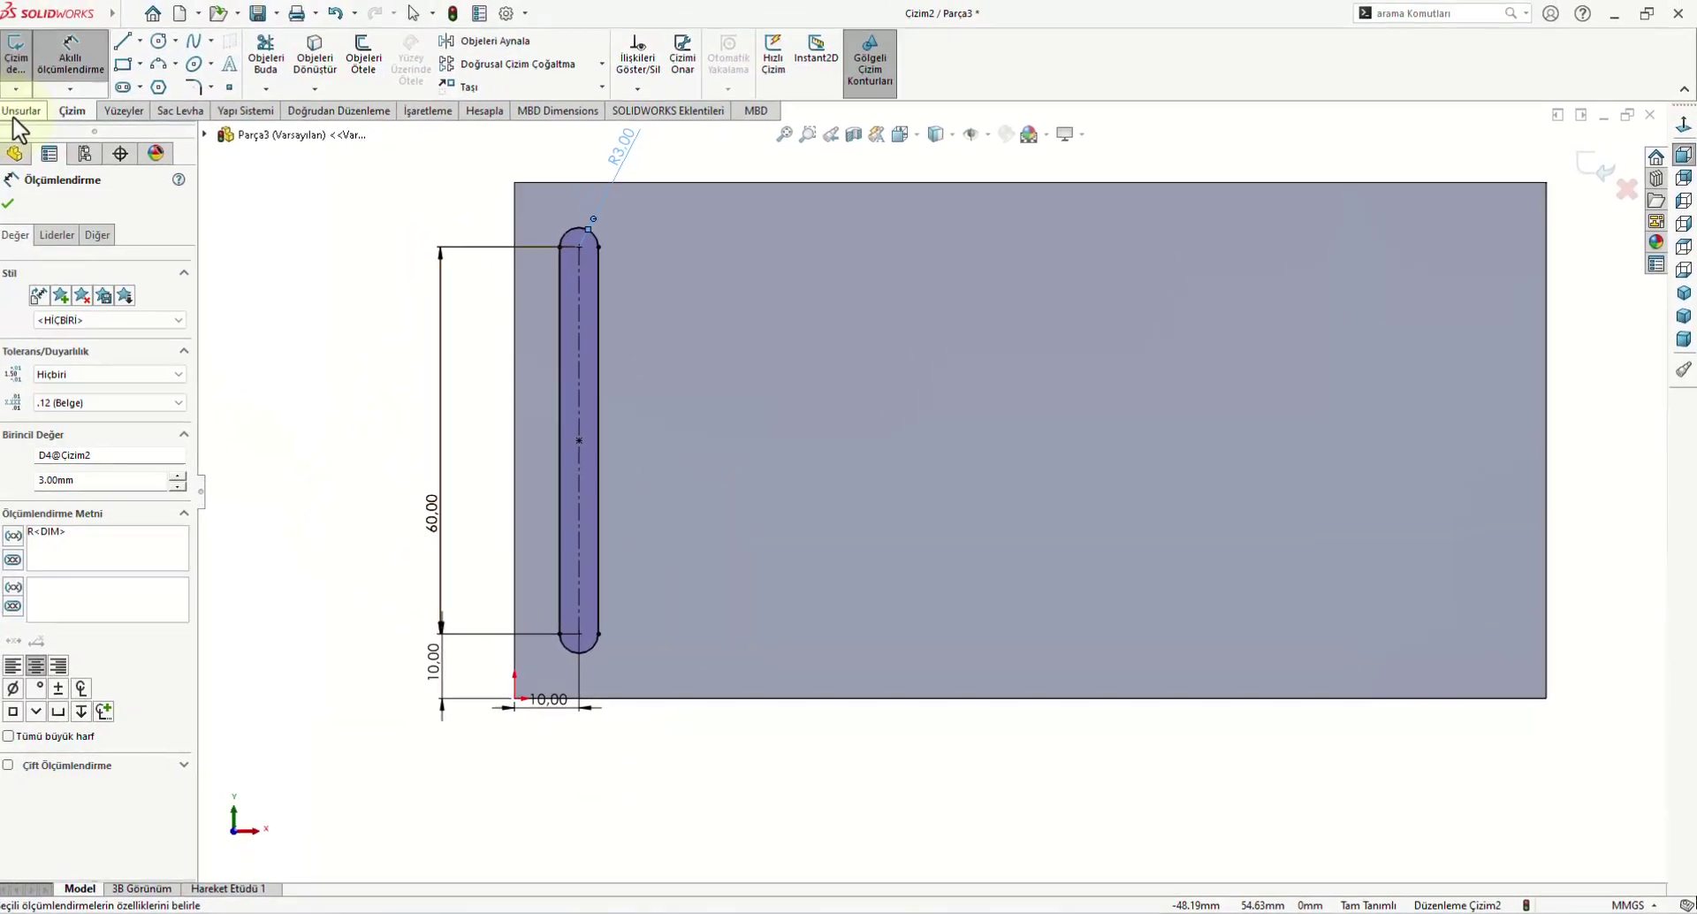
left_click(15, 113)
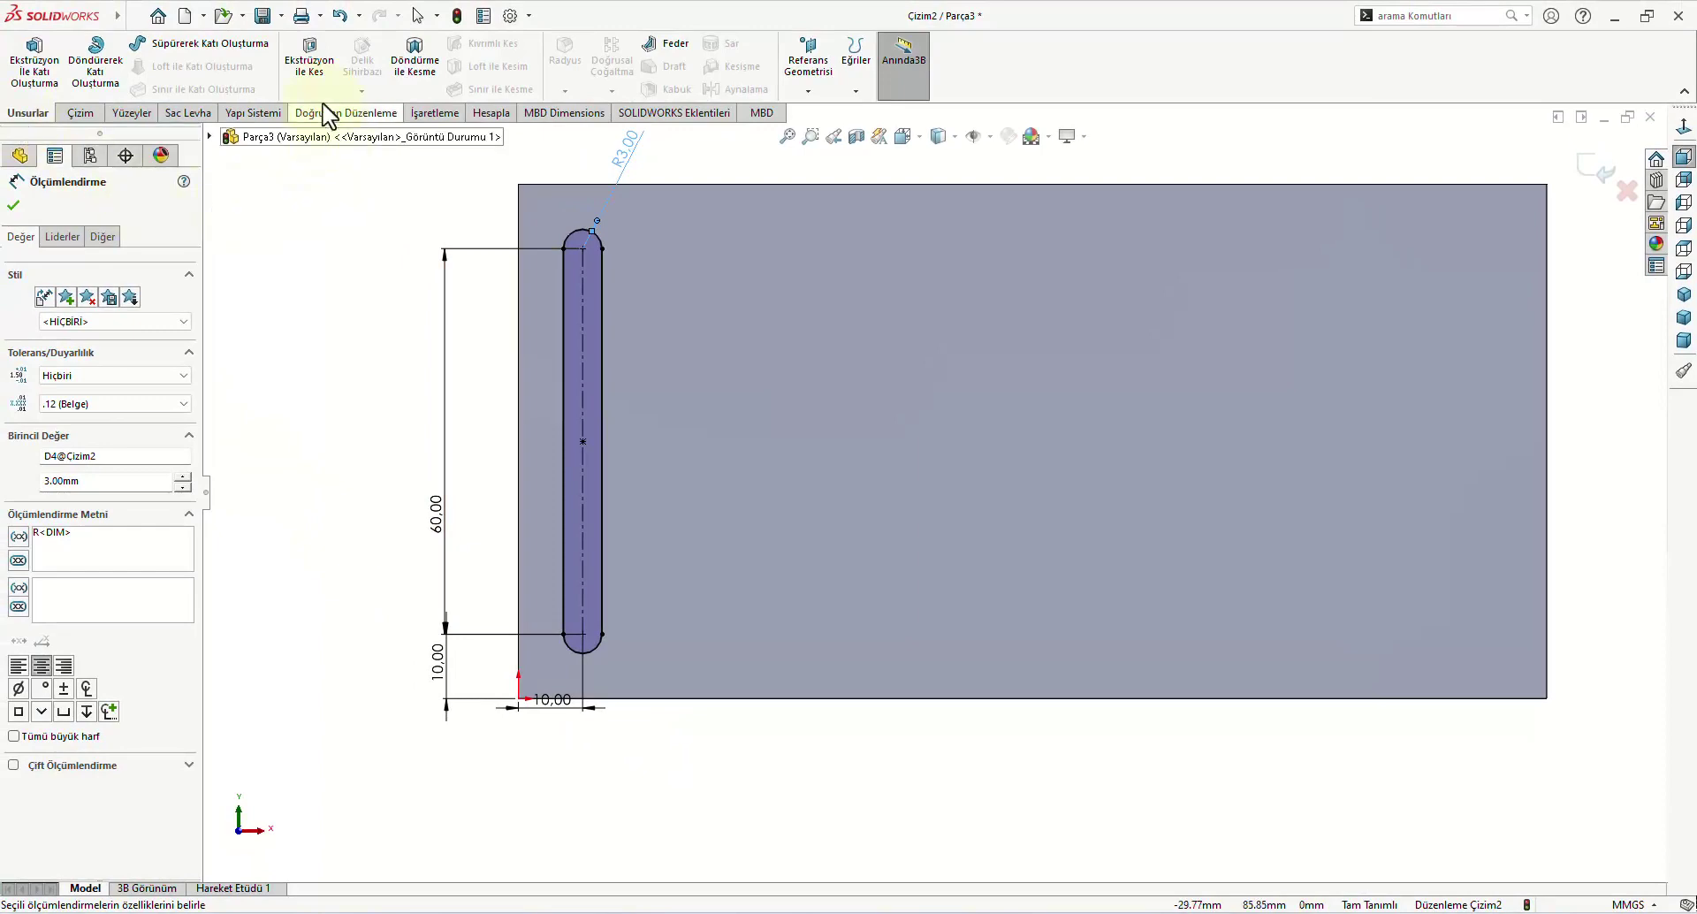
Step: Cut the slot through the plate, then open the Detaylandırmalar folder's context menu
left_click(307, 57)
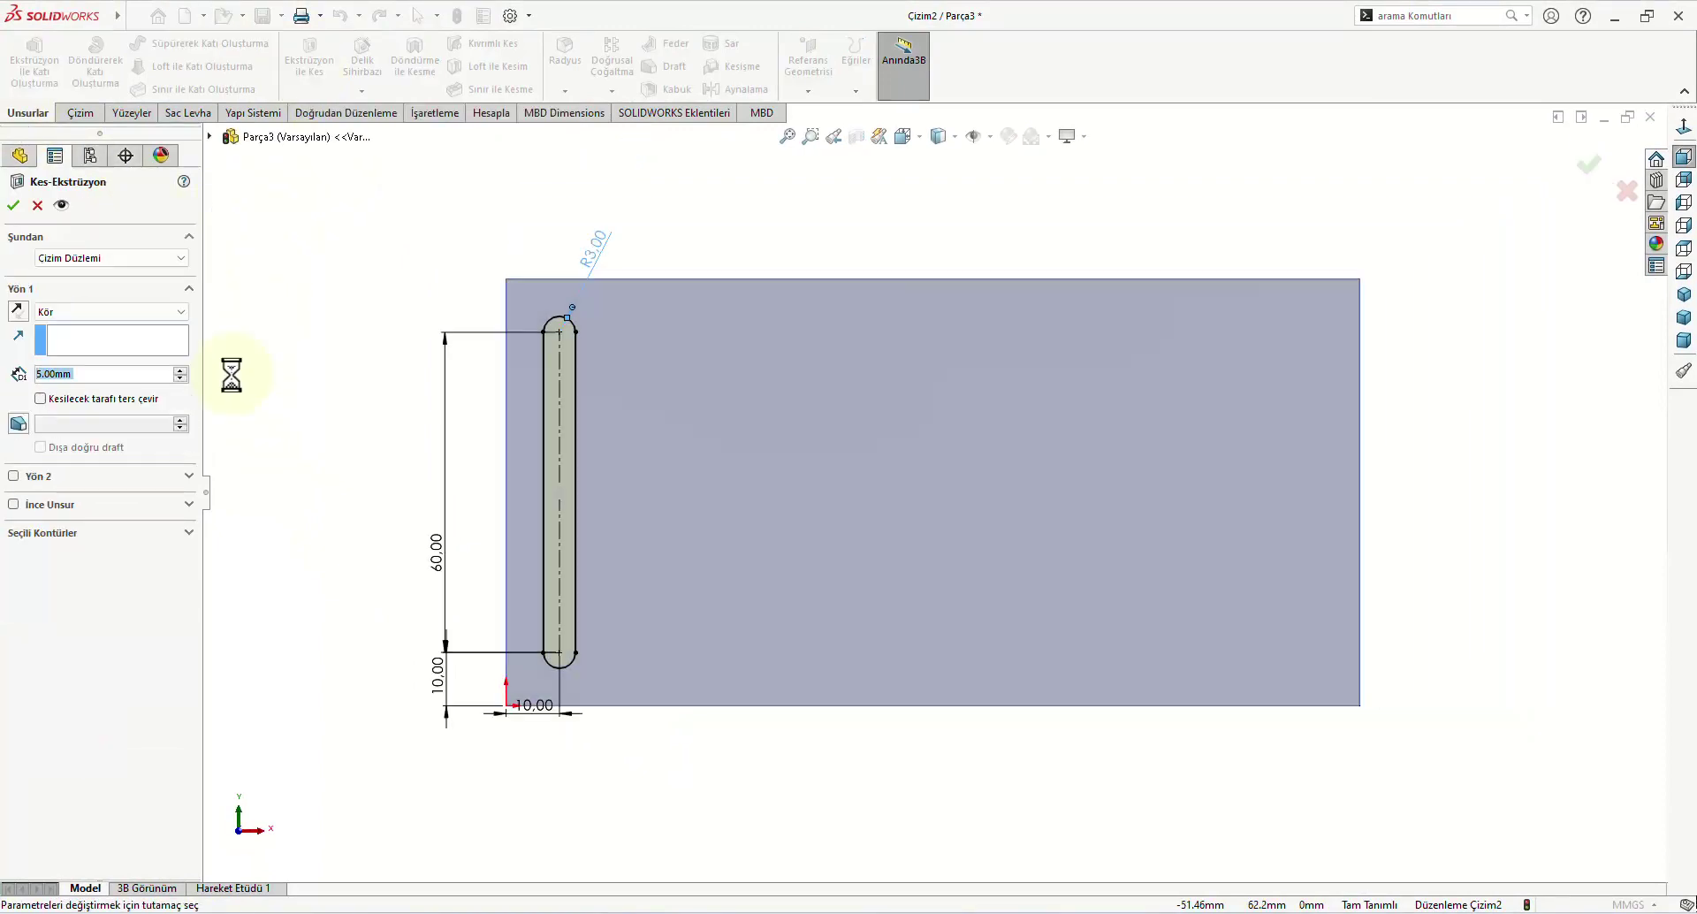
left_click(13, 206)
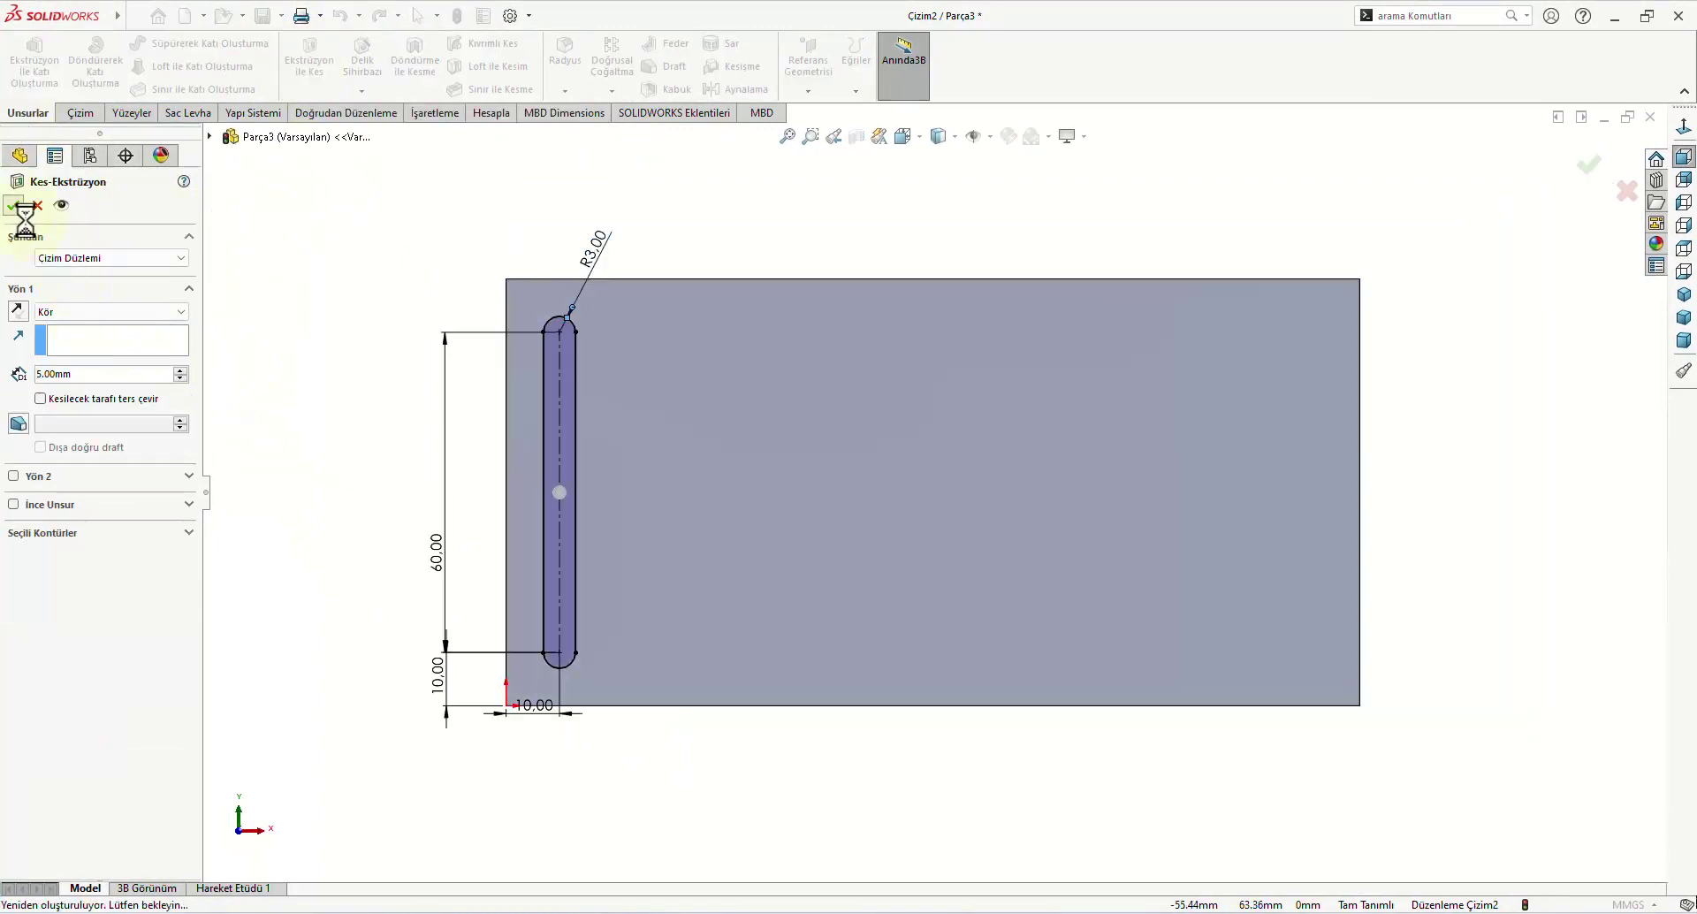
left_click(299, 610)
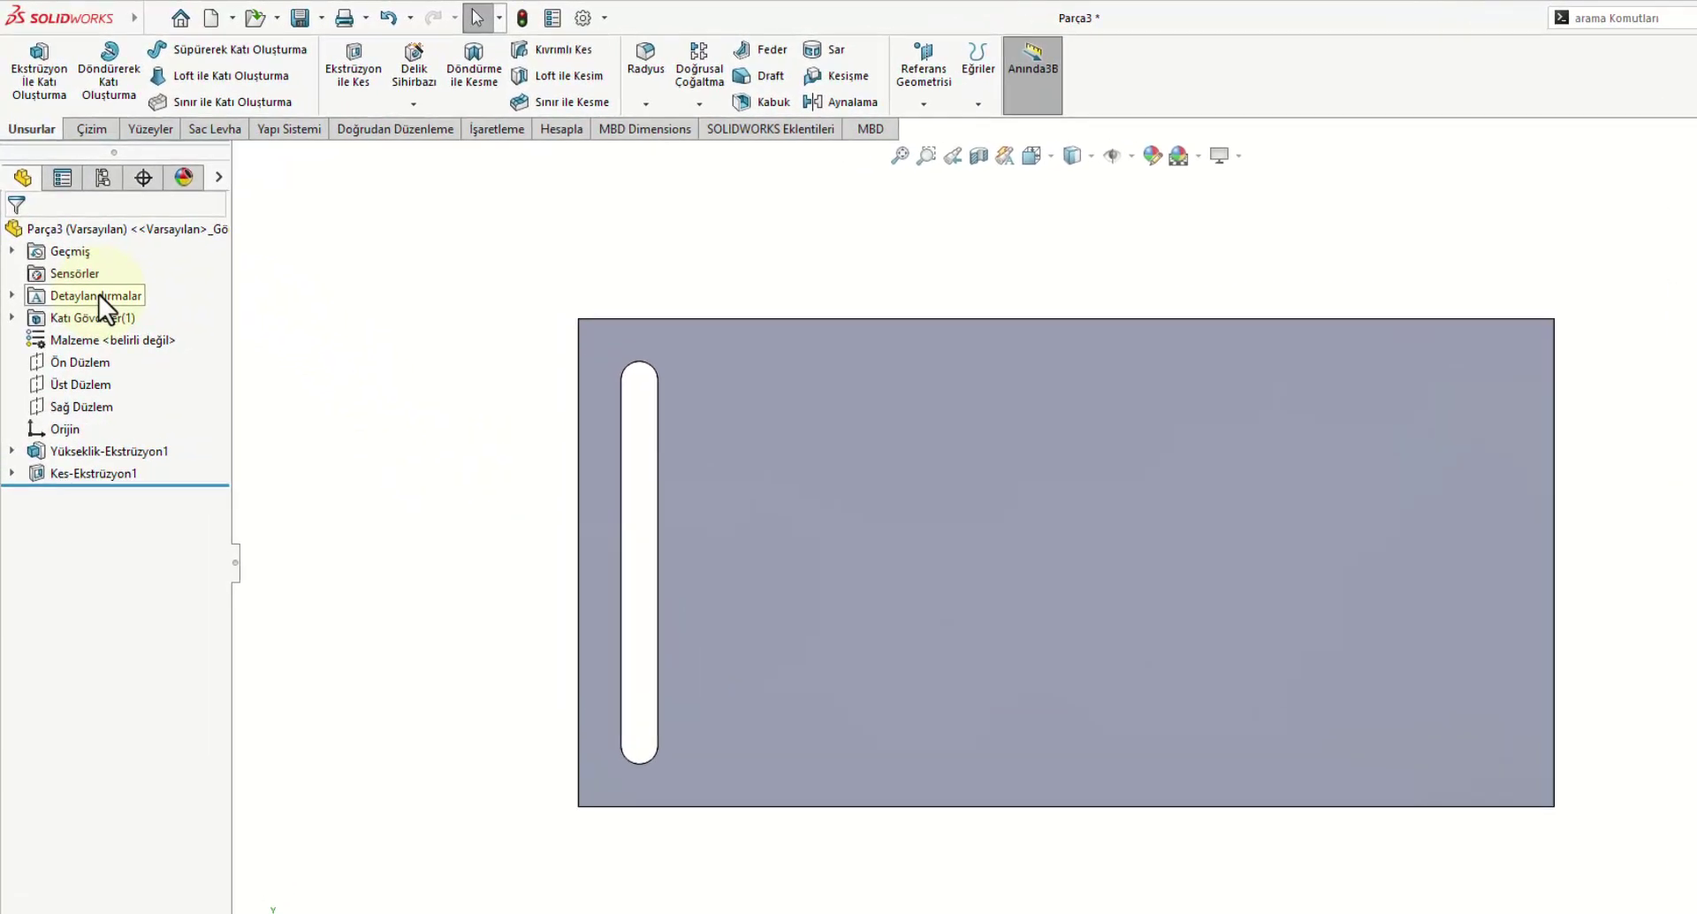
right_click(87, 259)
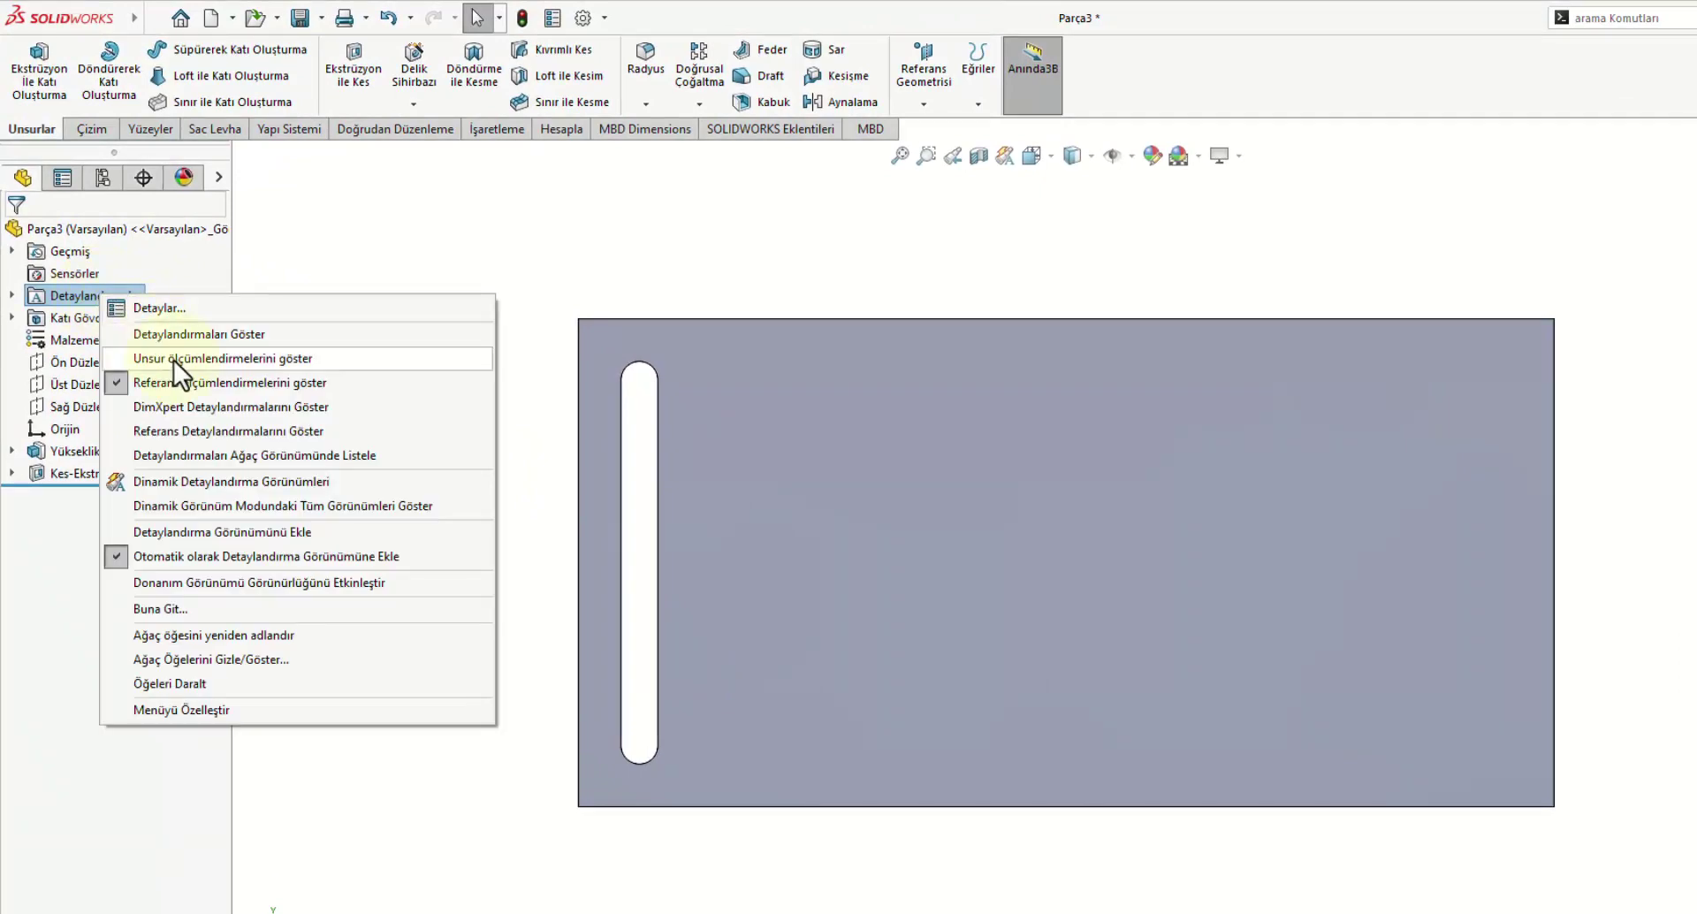
Step: Show feature dimensions and pattern Kes-Ekstrüzyon1 linearly along the 10 mm dimension
left_click(311, 359)
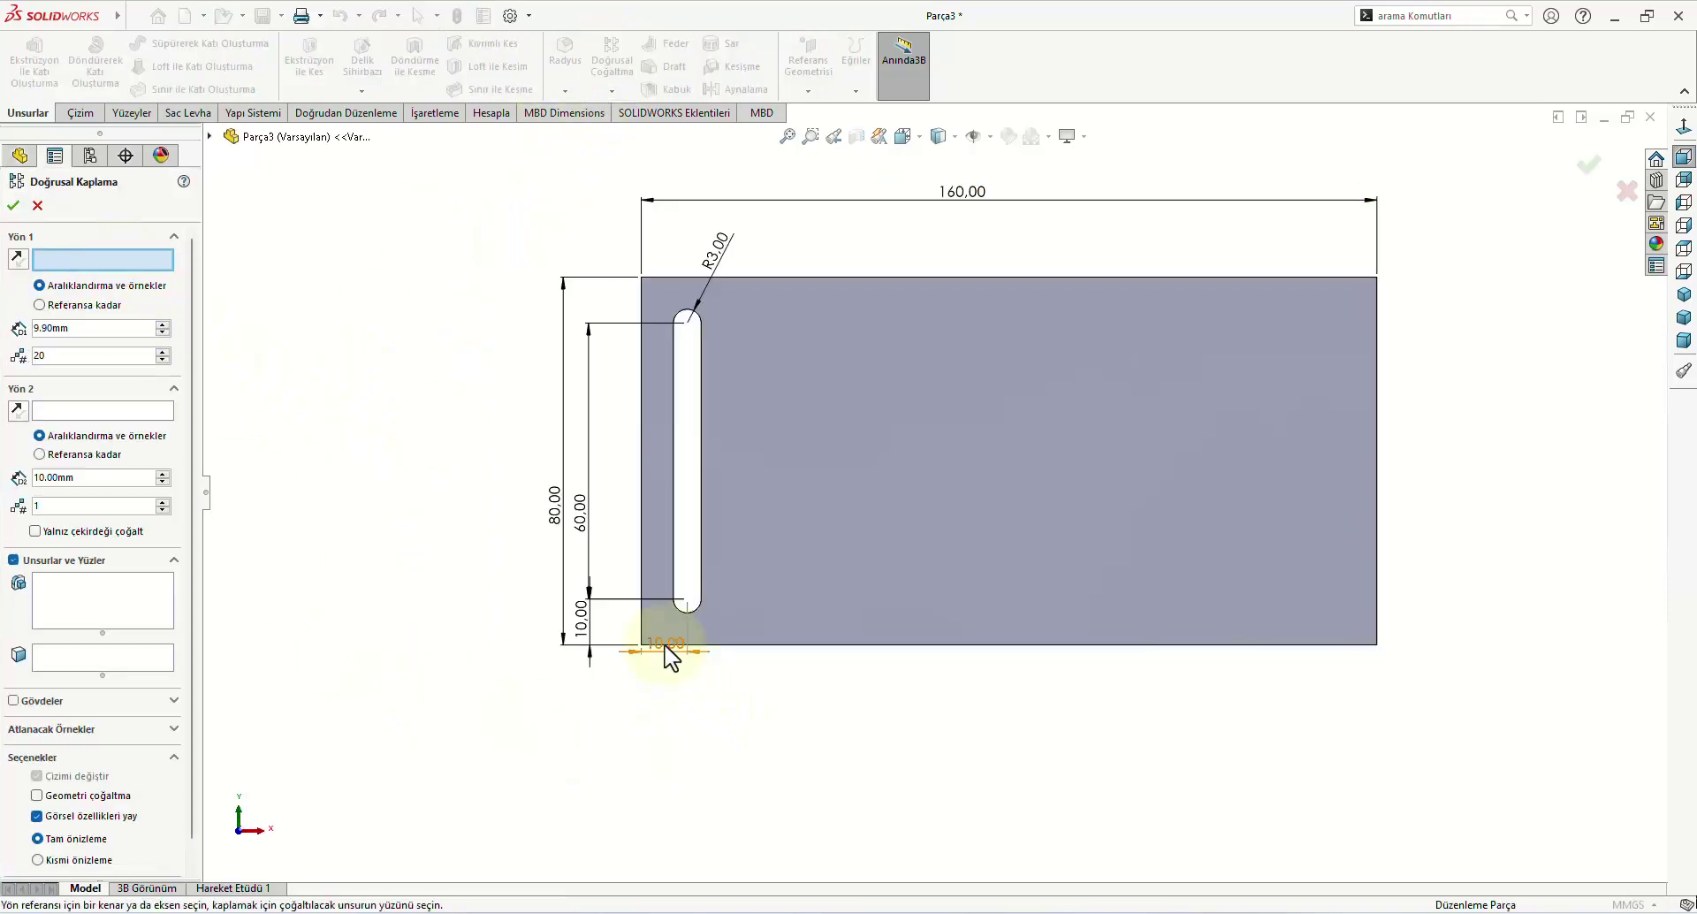
left_click(665, 653)
left_click_drag(610, 575, 468, 748)
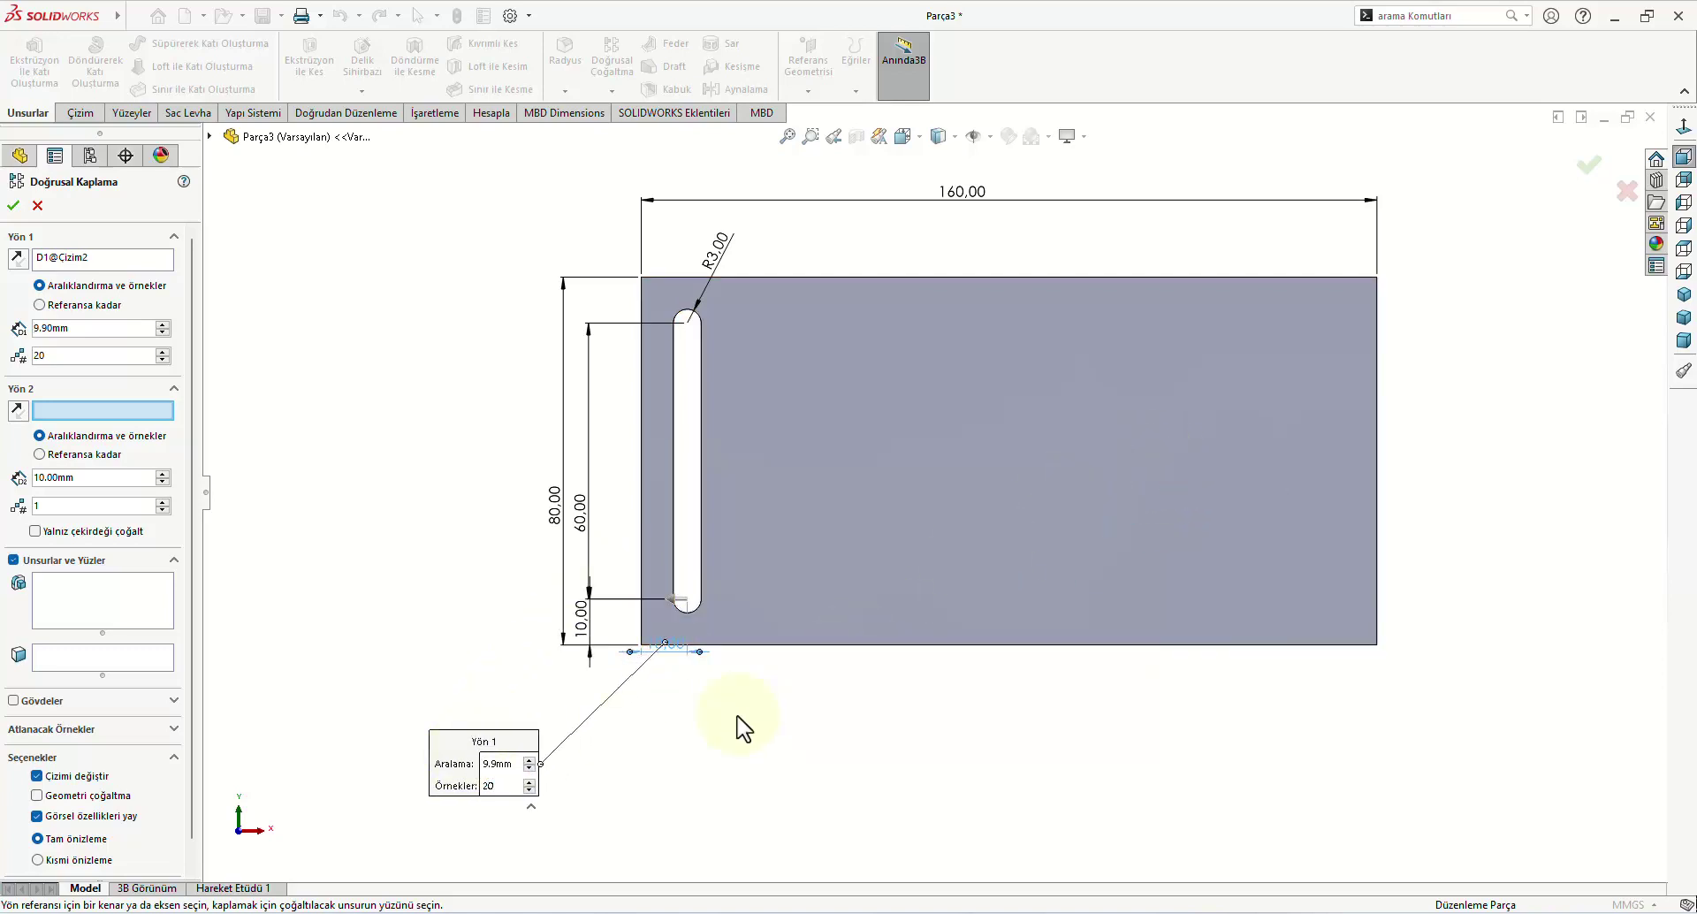
left_click(70, 611)
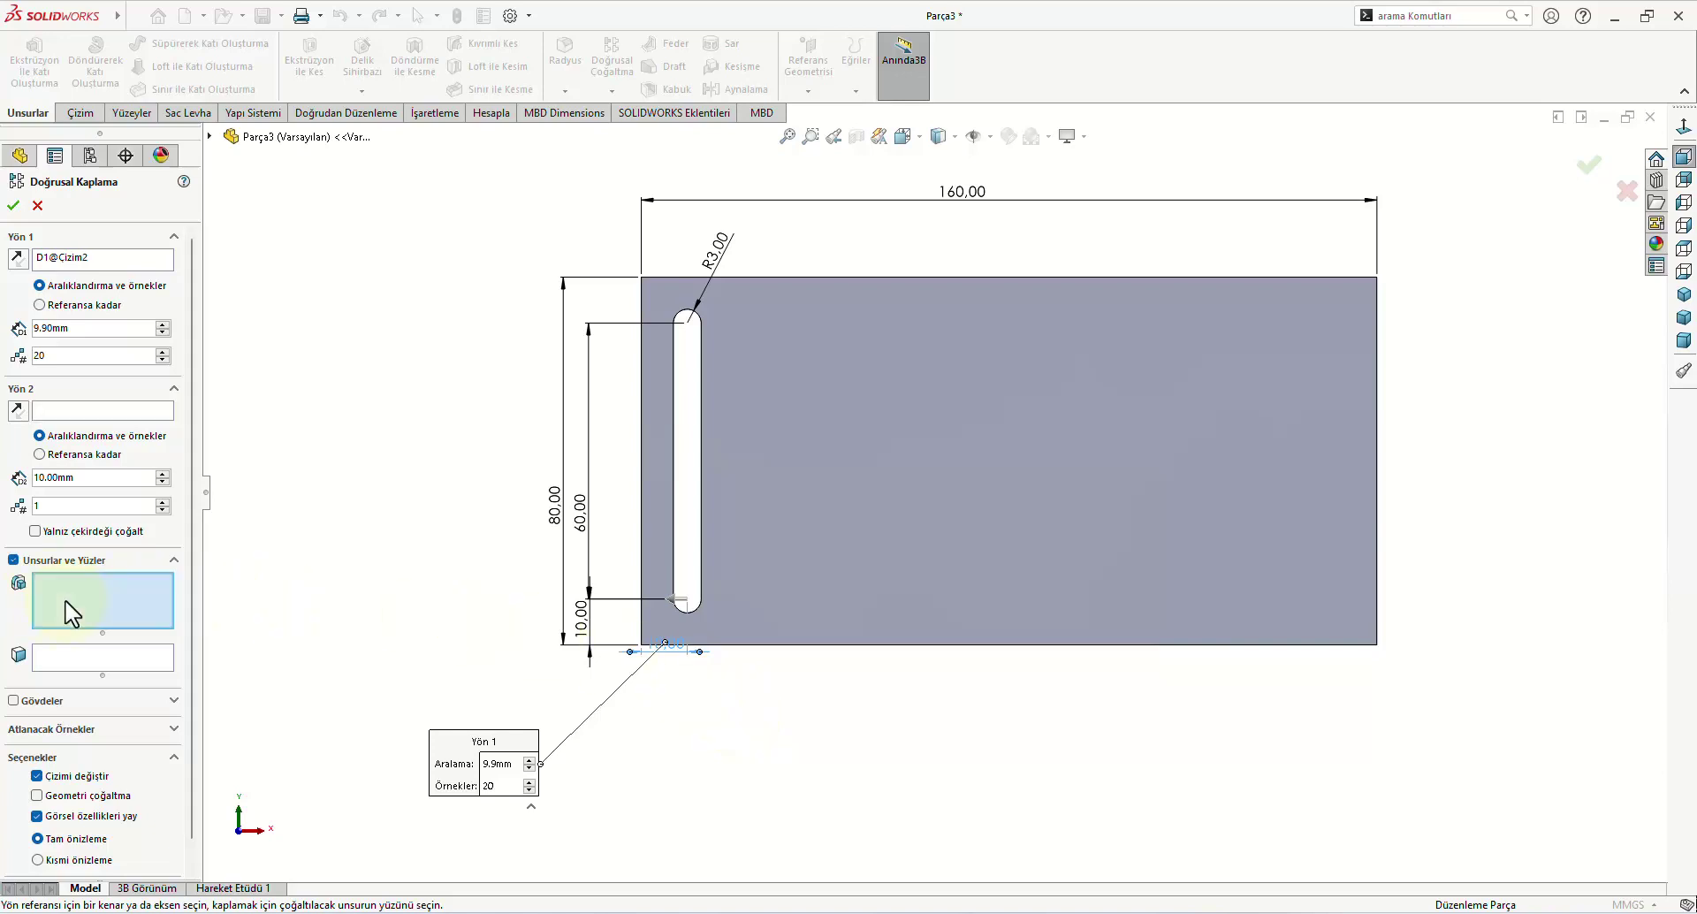
left_click(209, 137)
left_click(265, 351)
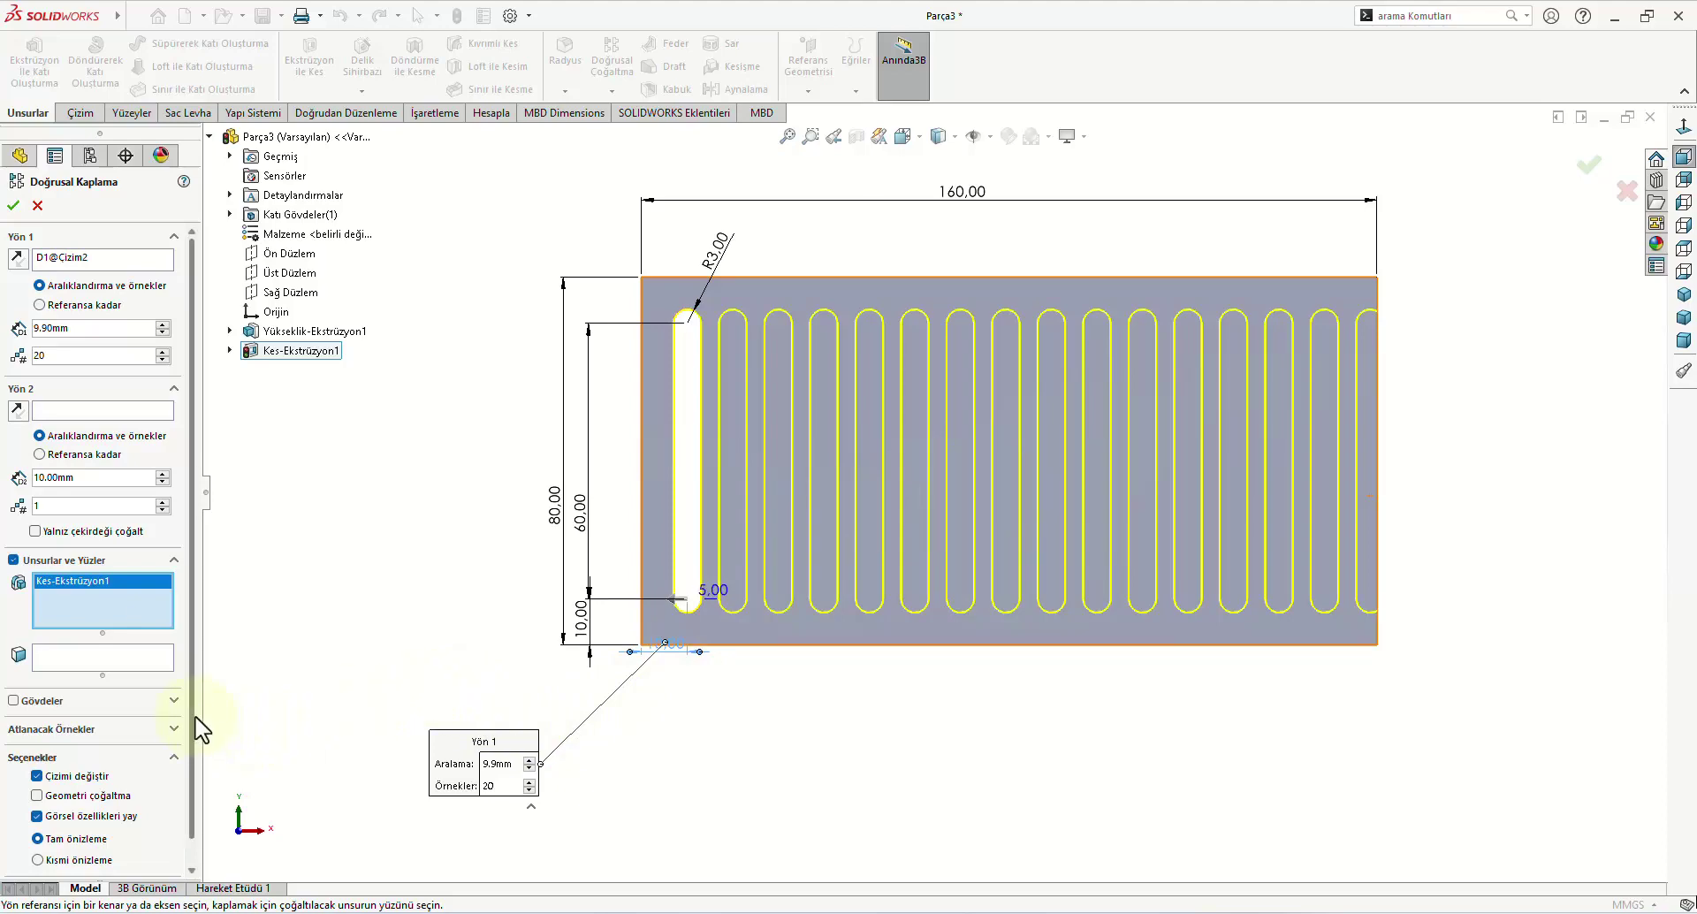
scroll(198, 734, "down", 1)
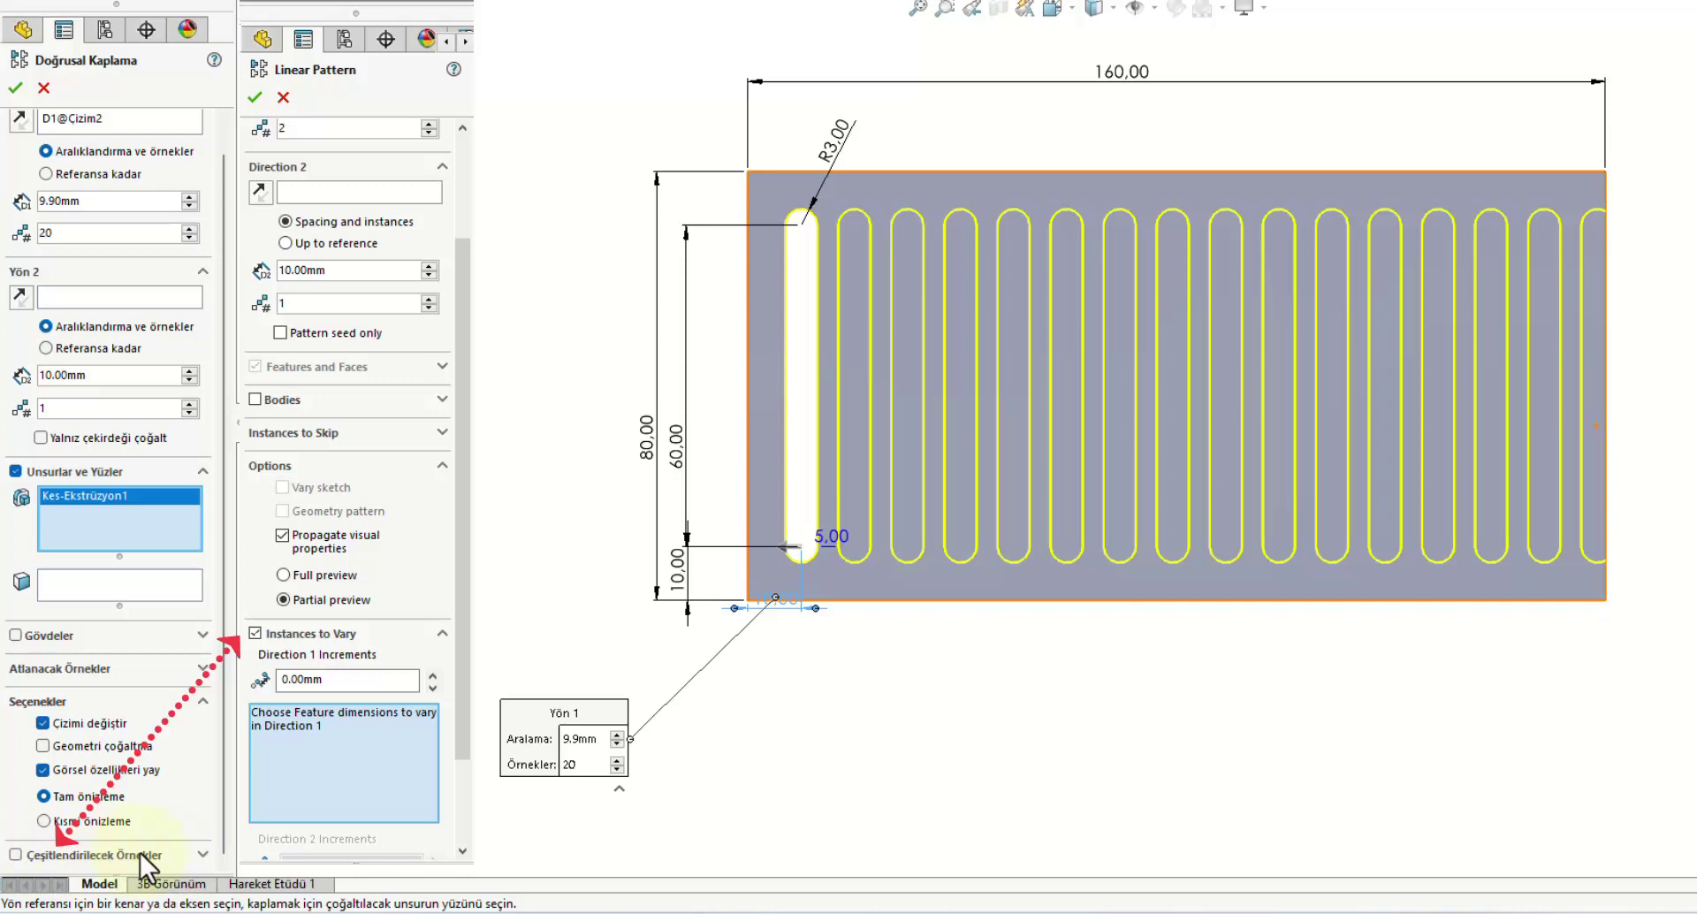
Step: Enable Instances to Vary, reverse Direction 1 rightward, and add the 60 mm slot length
left_click(16, 855)
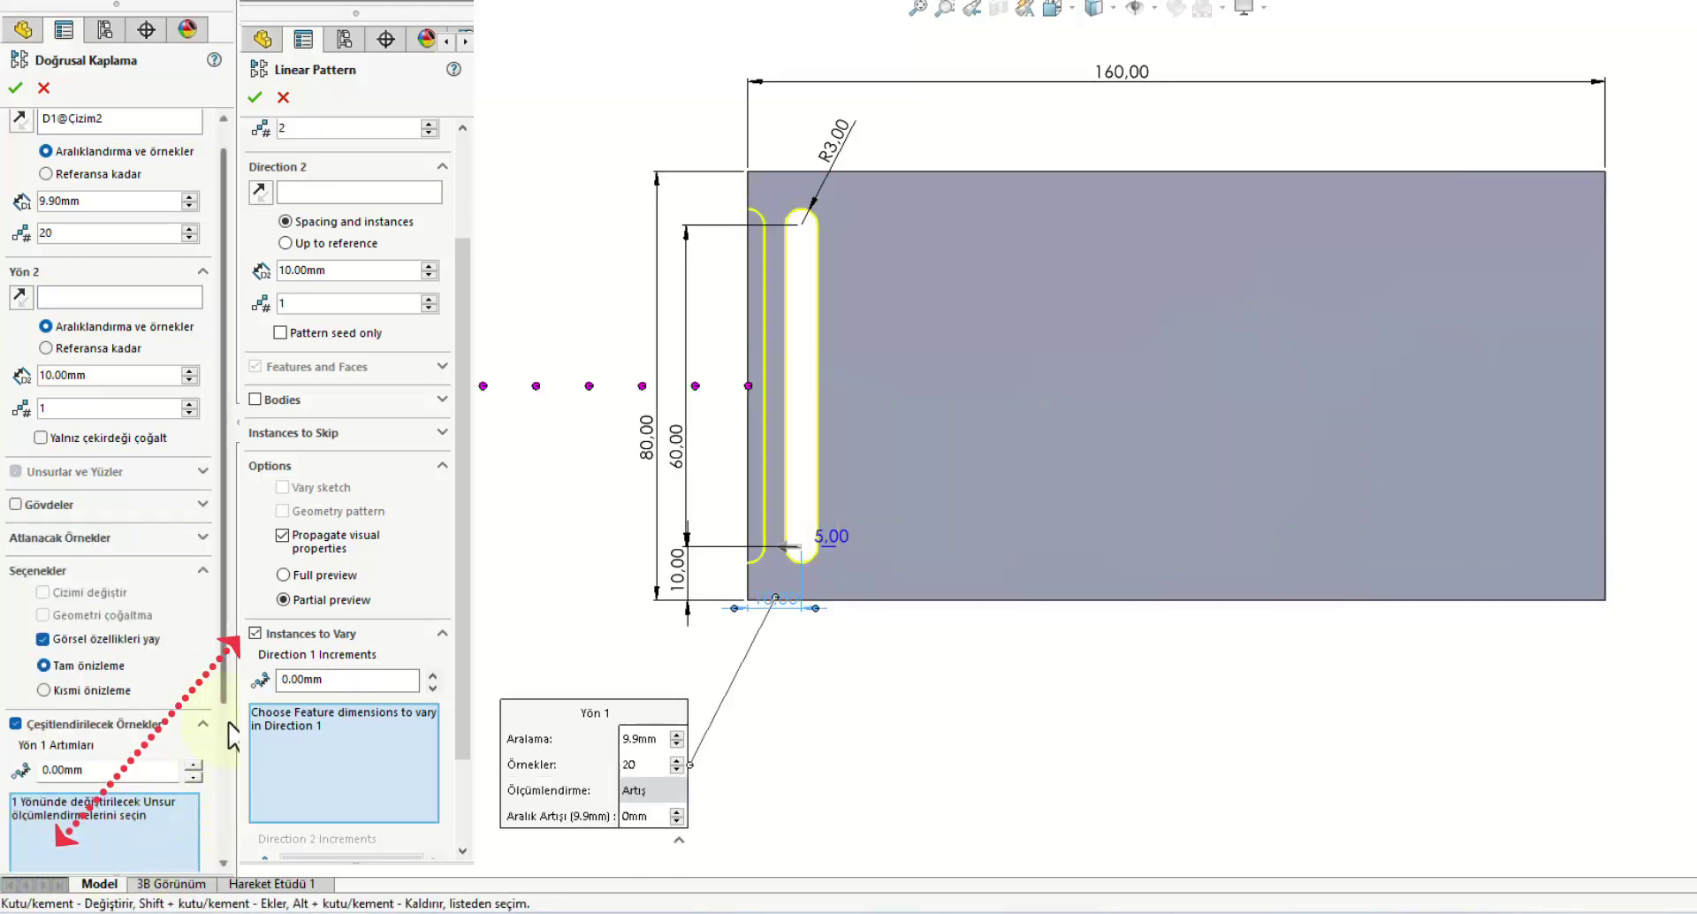
left_click_drag(221, 691, 202, 829)
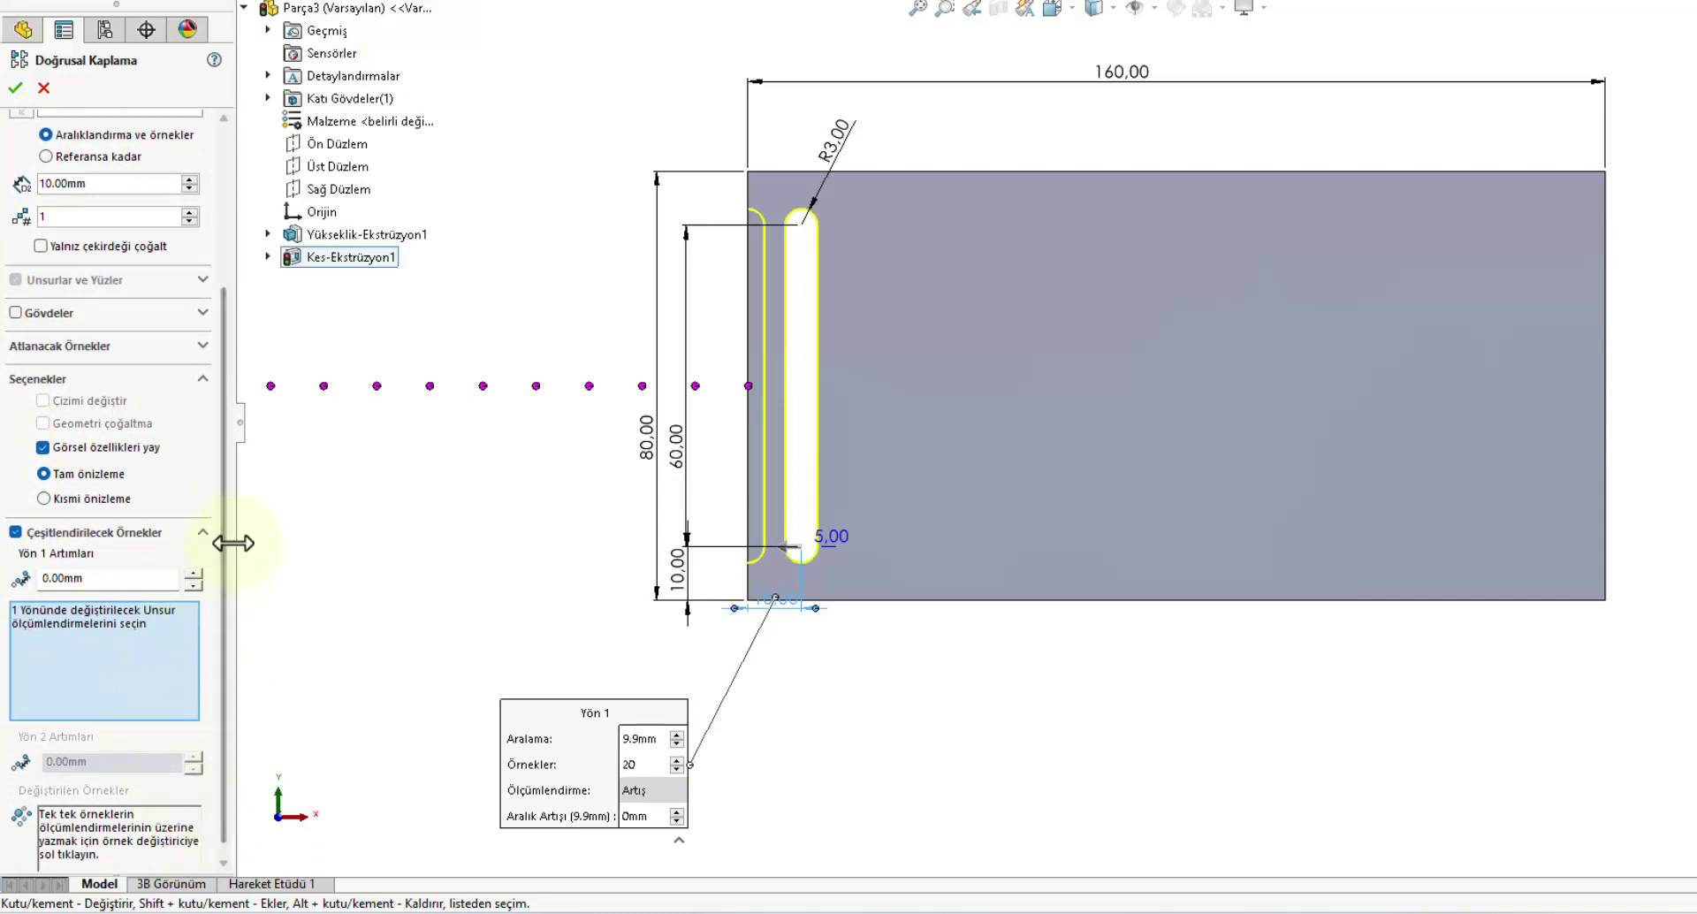
left_click_drag(229, 559, 229, 399)
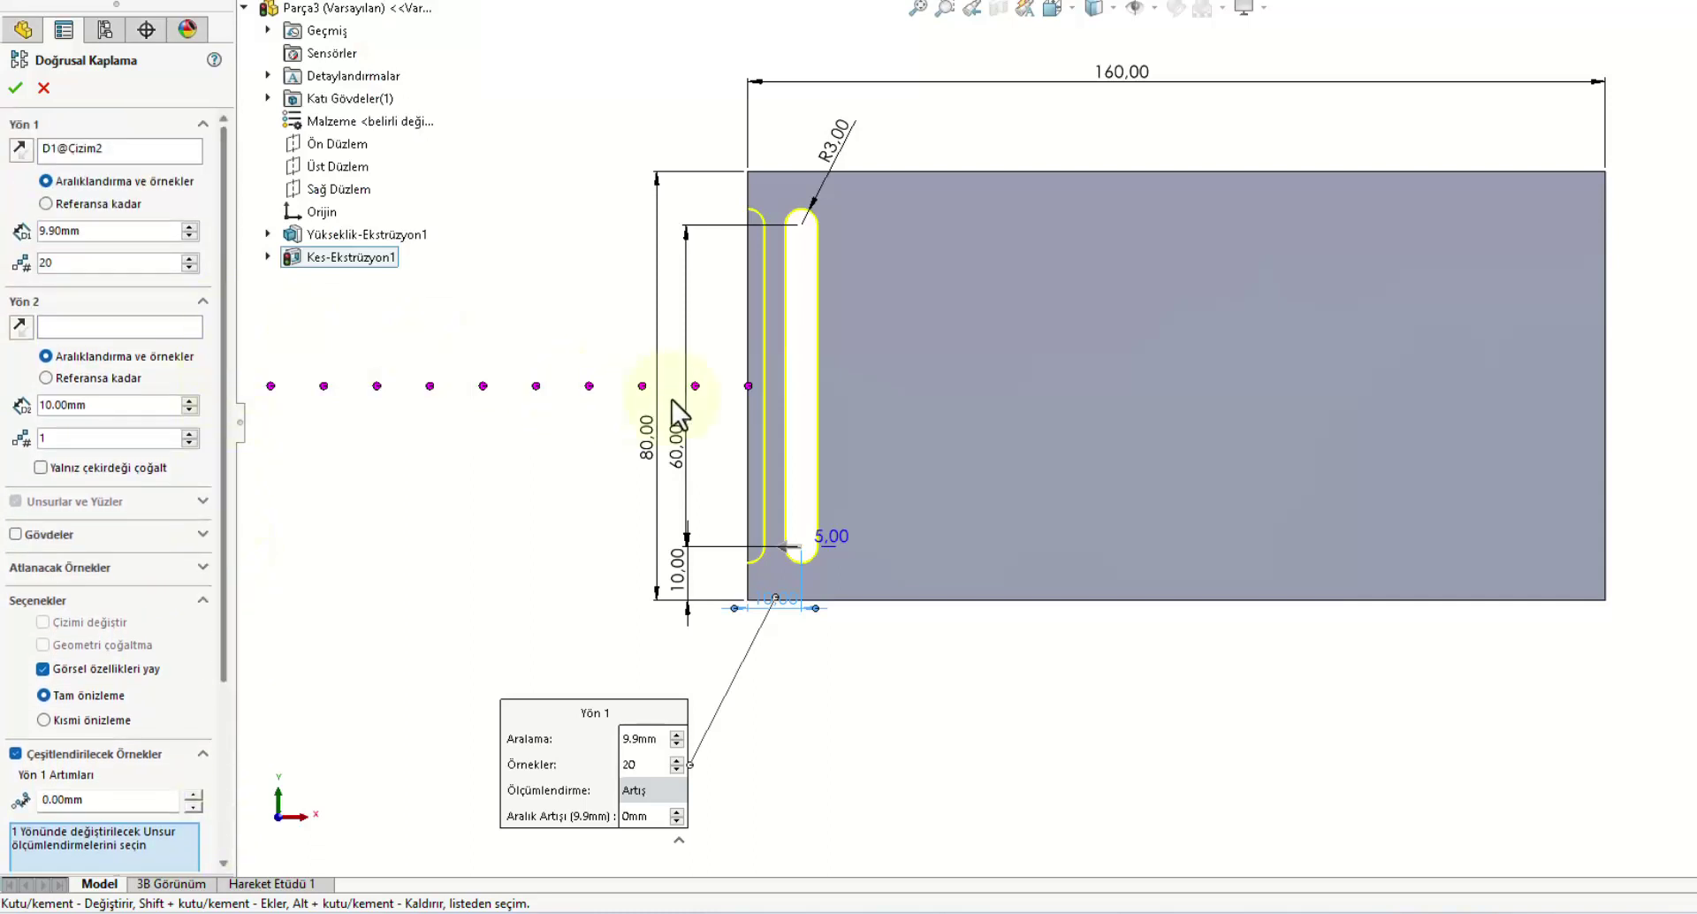
left_click(14, 152)
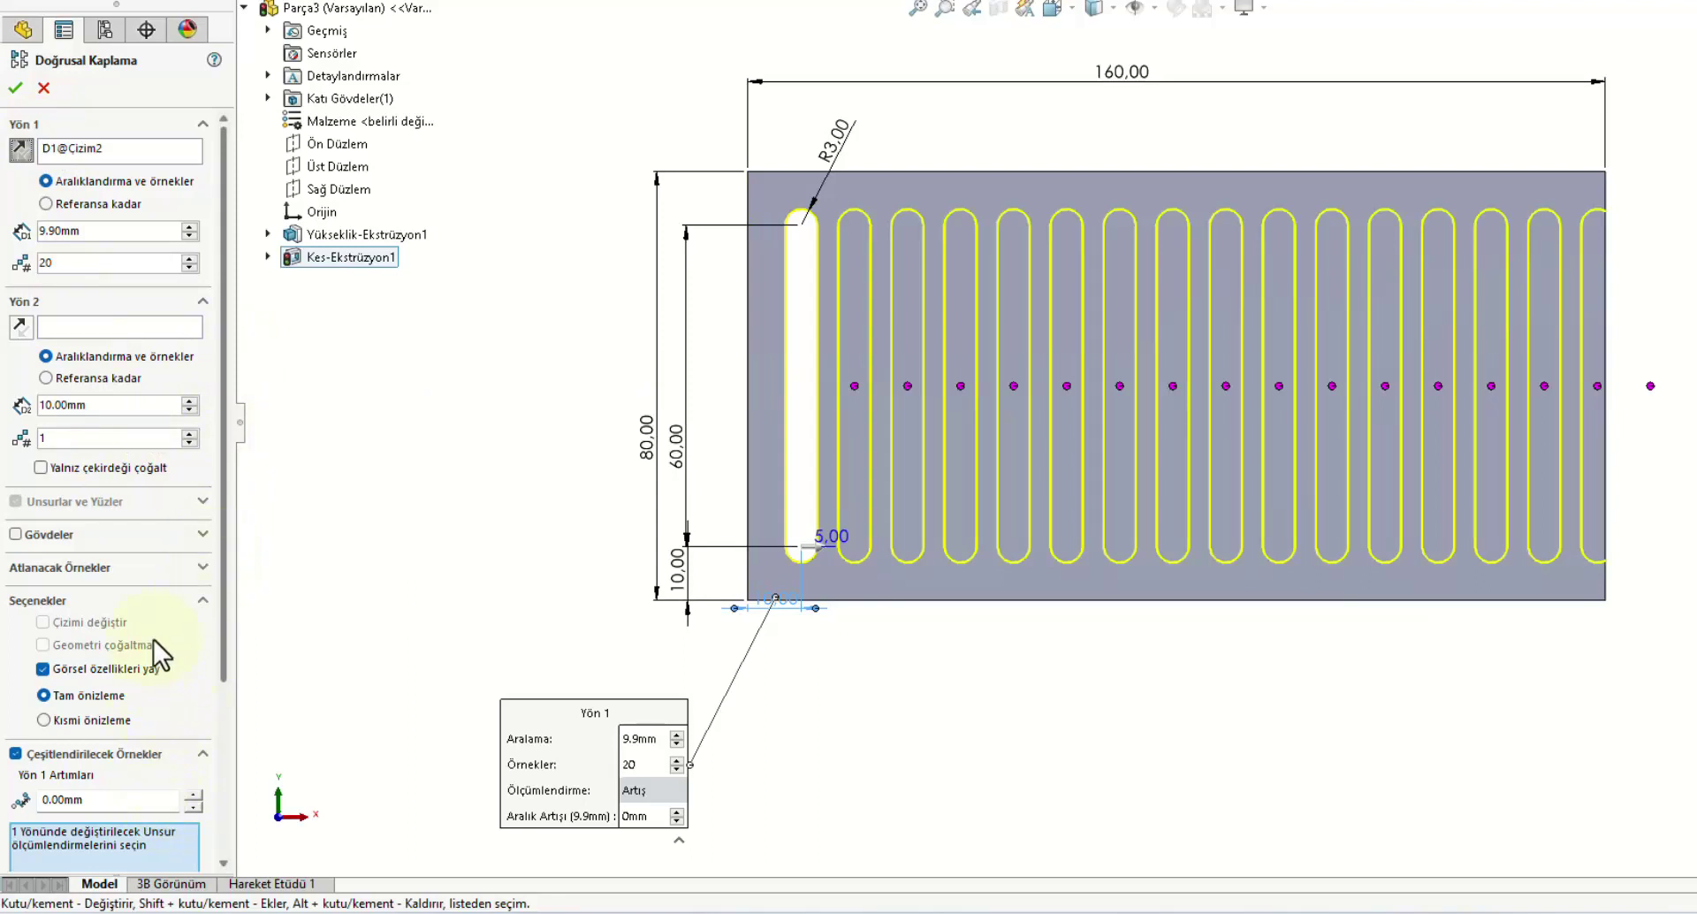
scroll(152, 639, "down", 3)
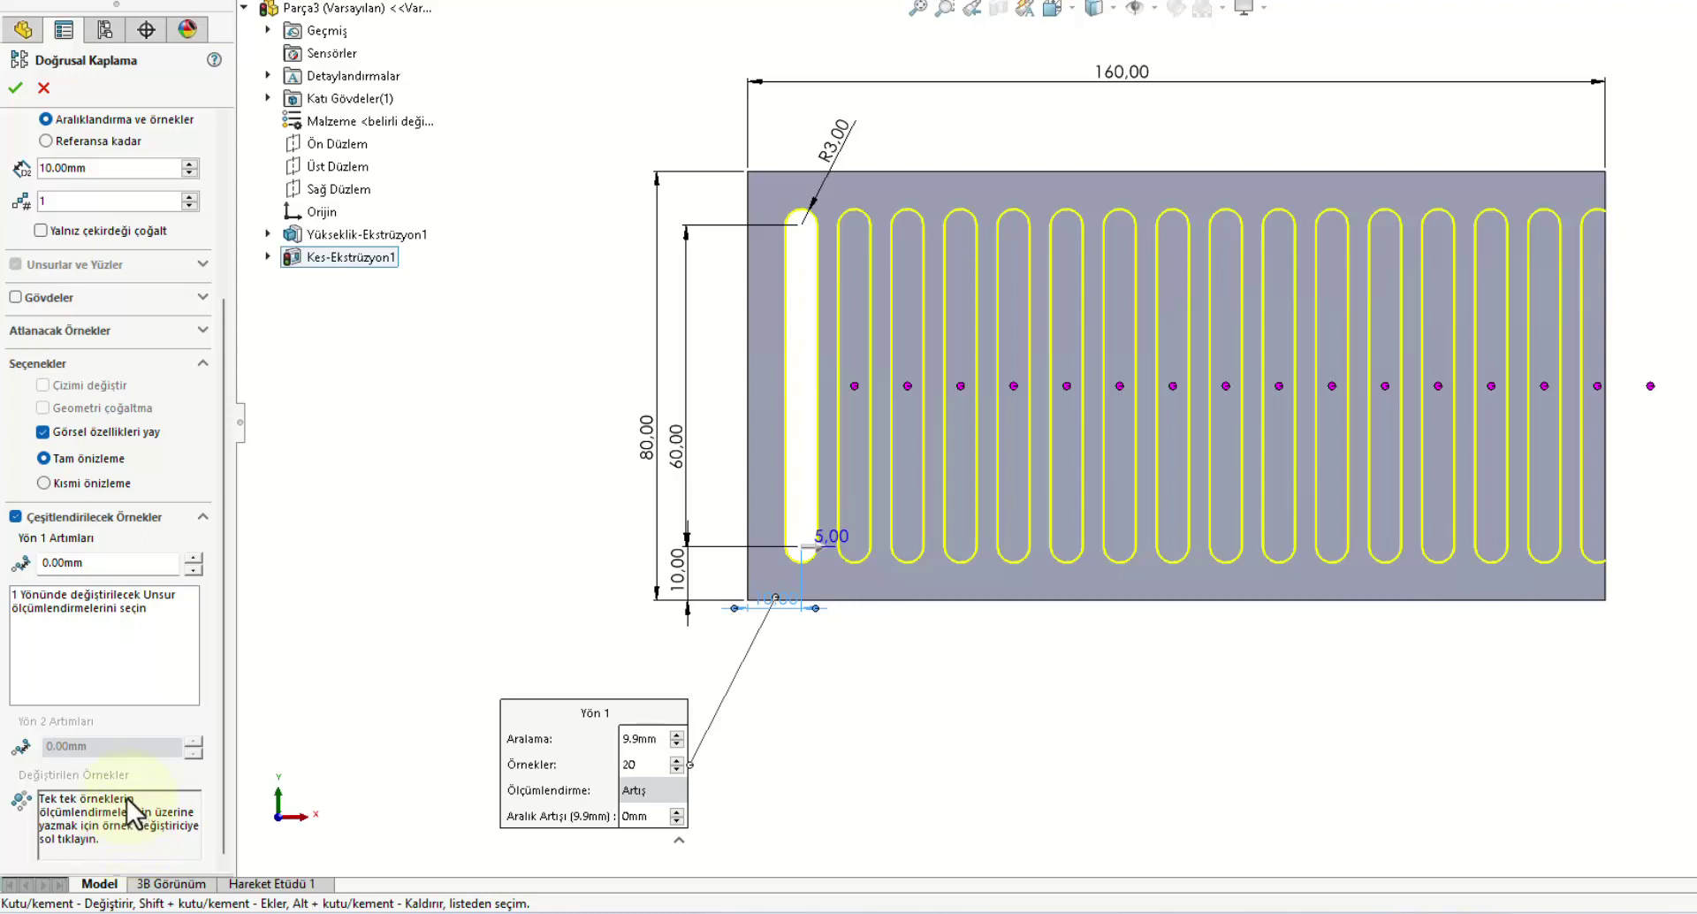
left_click(119, 622)
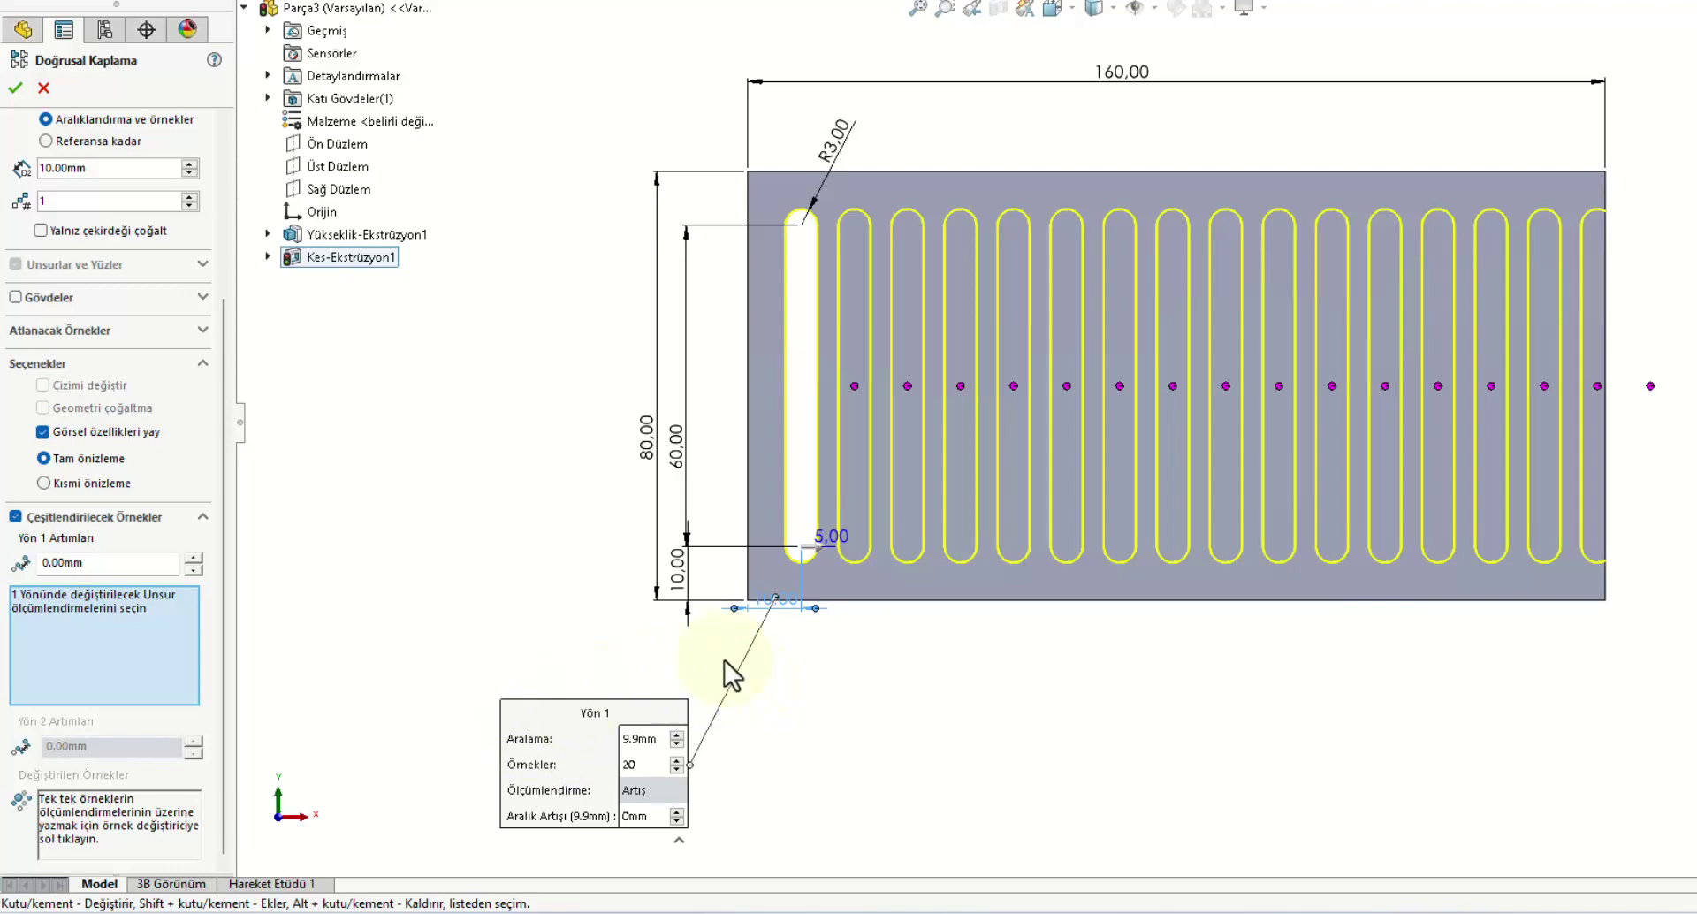
left_click(677, 447)
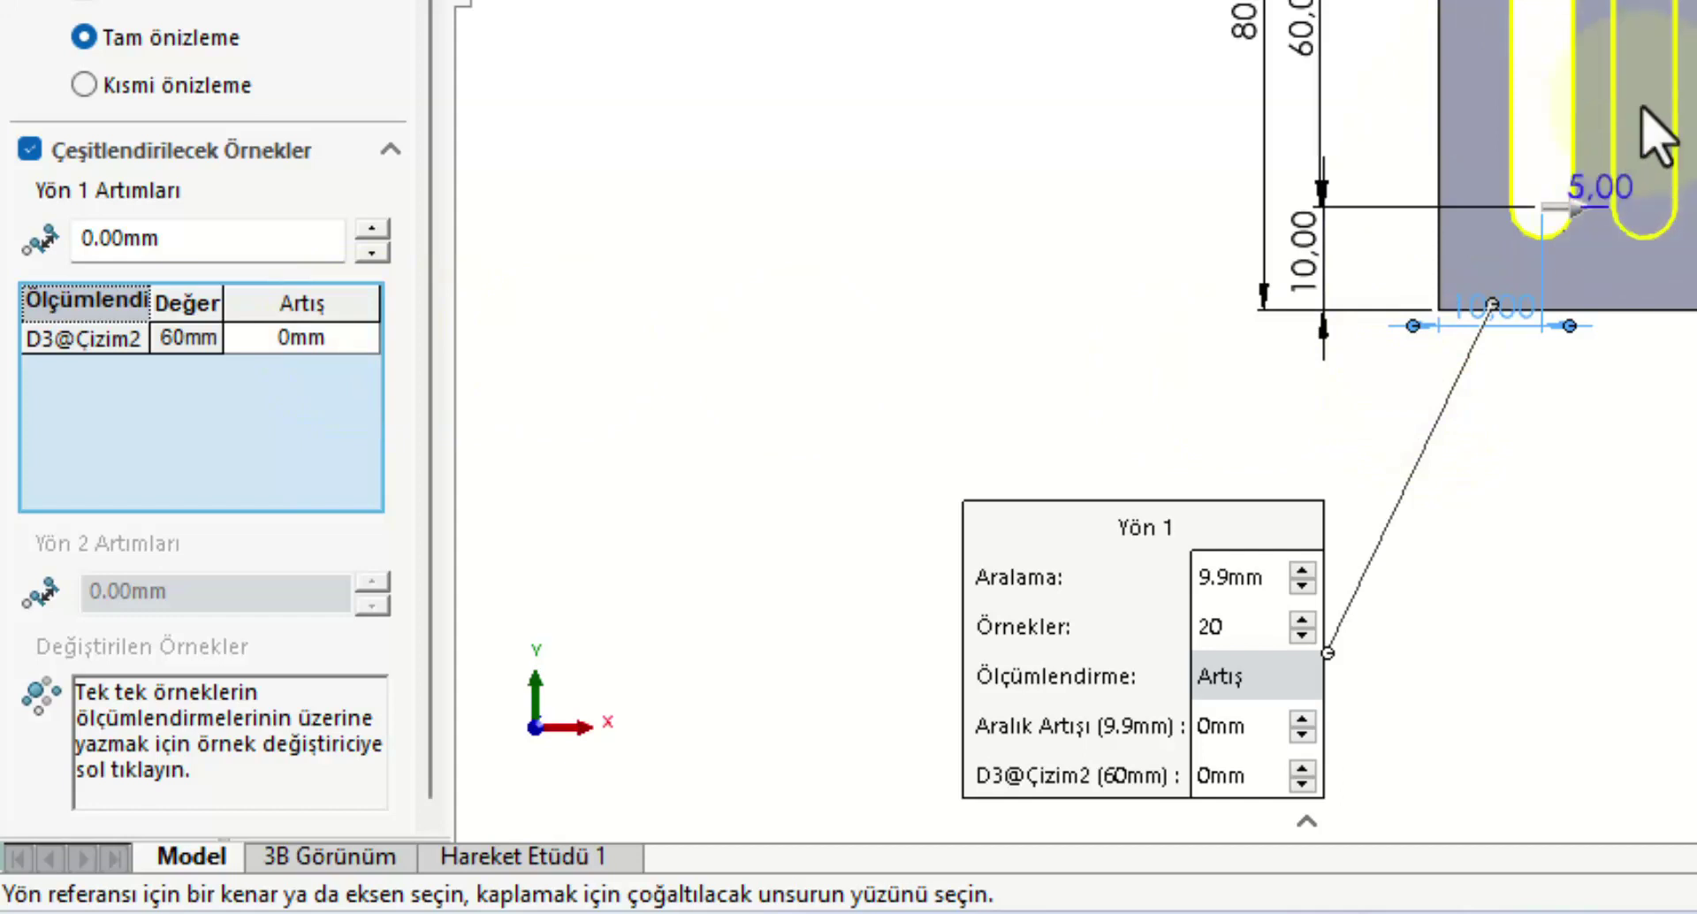
Step: Give the slot length D3 a -3 mm increment per instance
left_click(318, 341)
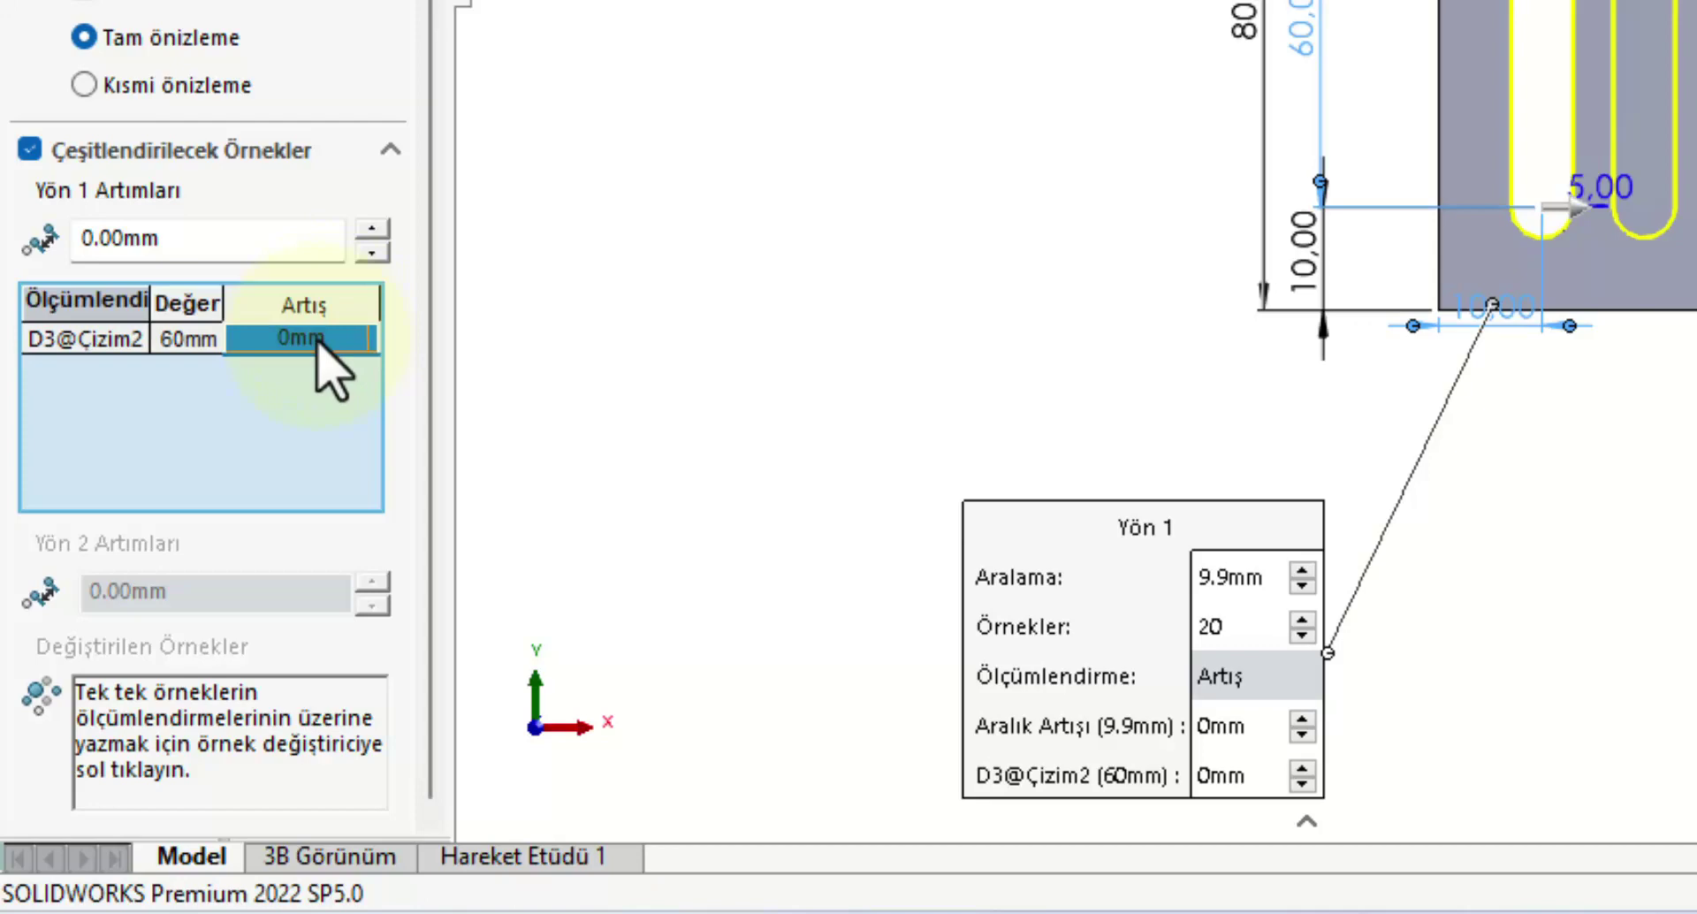
left_click(318, 341)
type("-3")
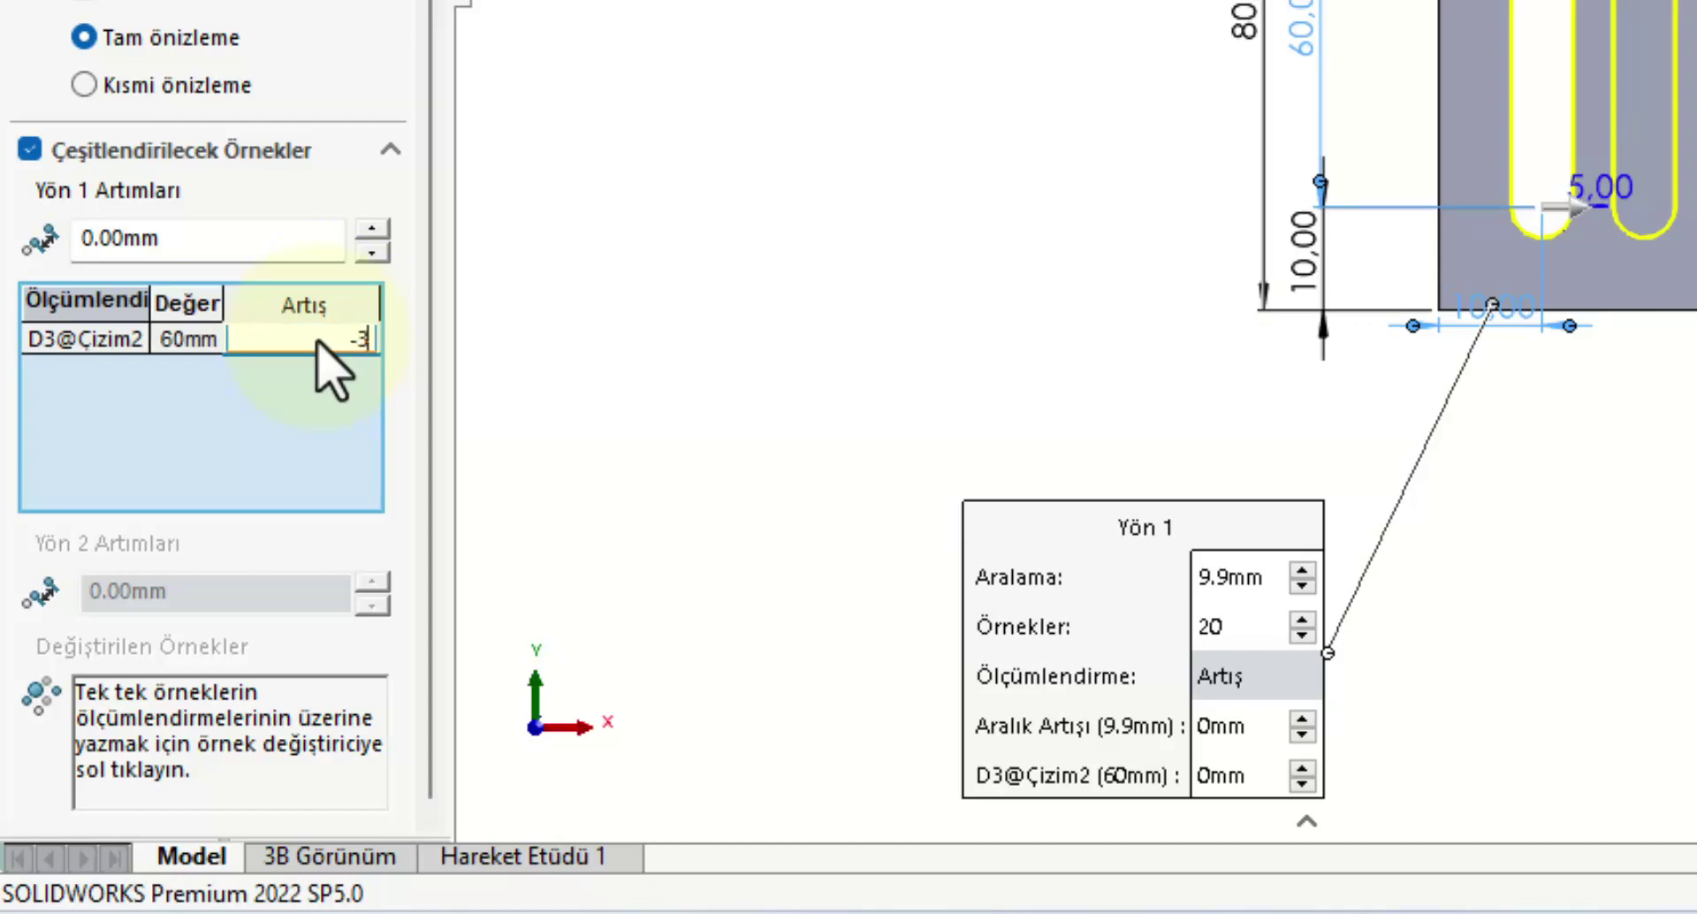
key("Return")
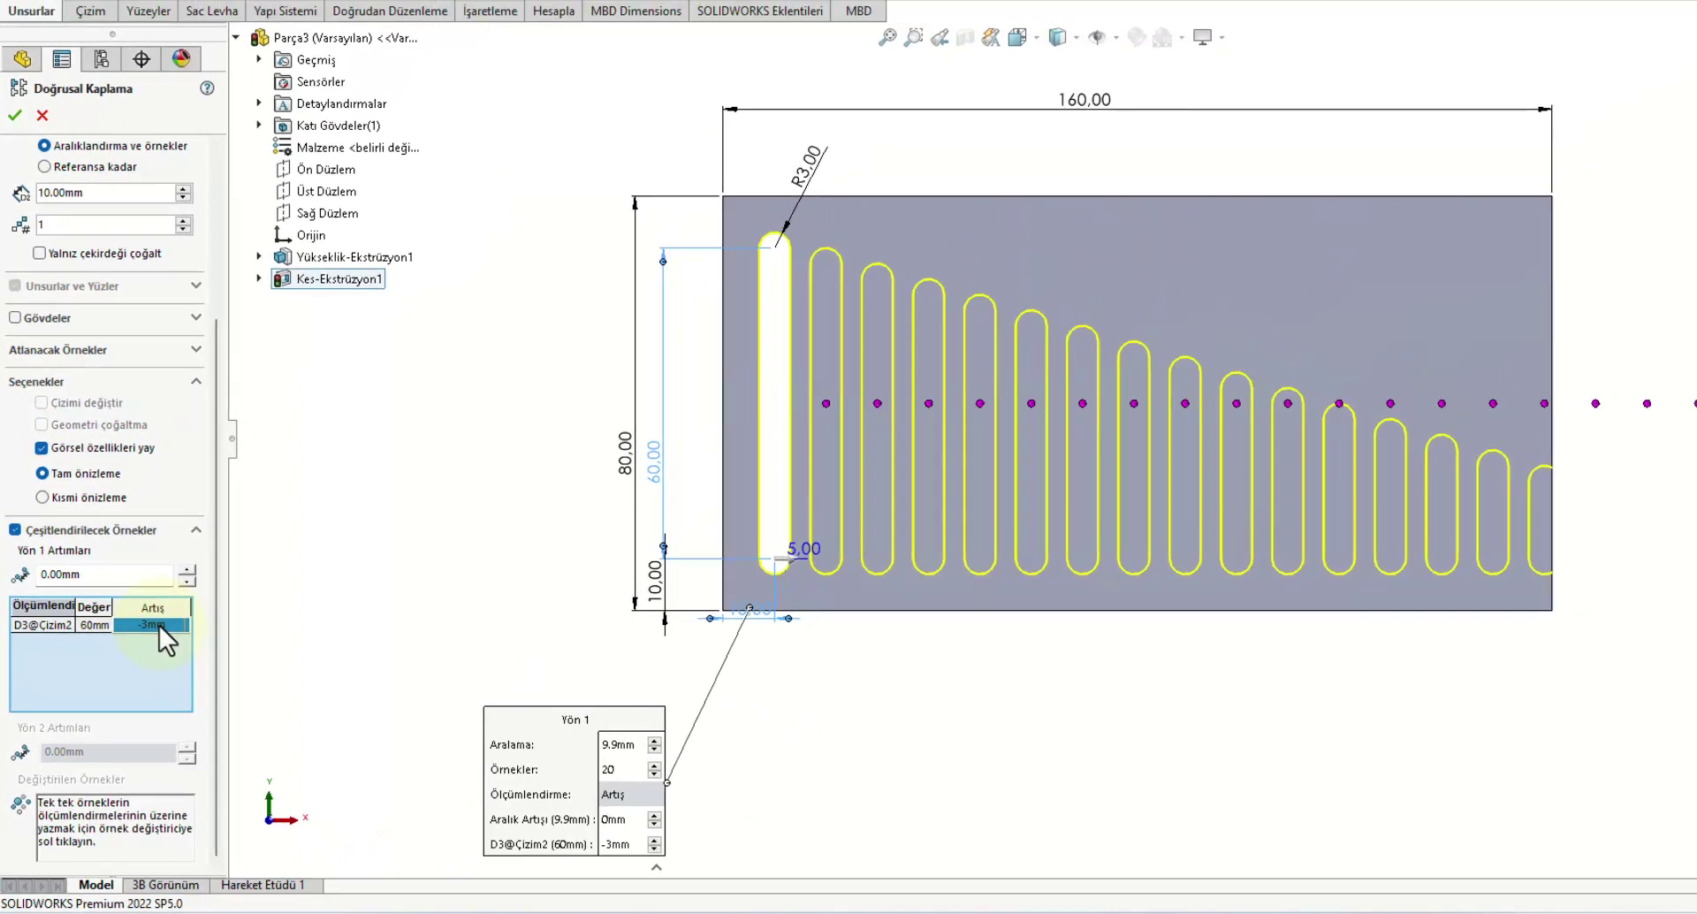
left_click(159, 625)
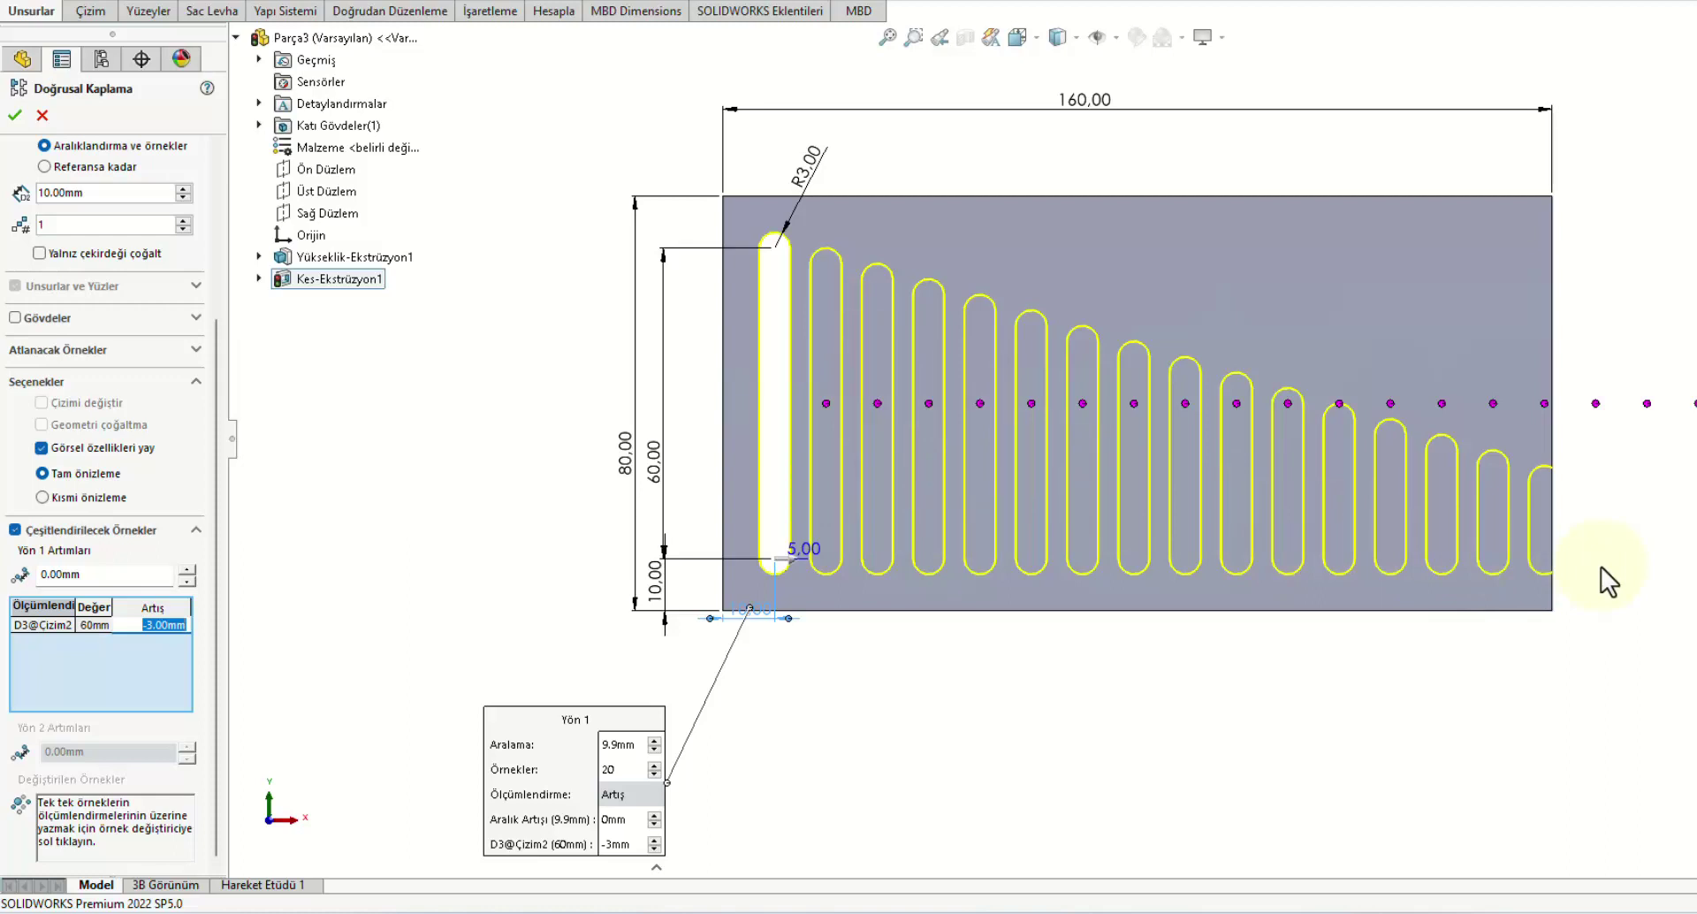
Step: Set Direction 1 to 10 instances spaced 14 mm apart
left_click_drag(219, 384, 232, 205)
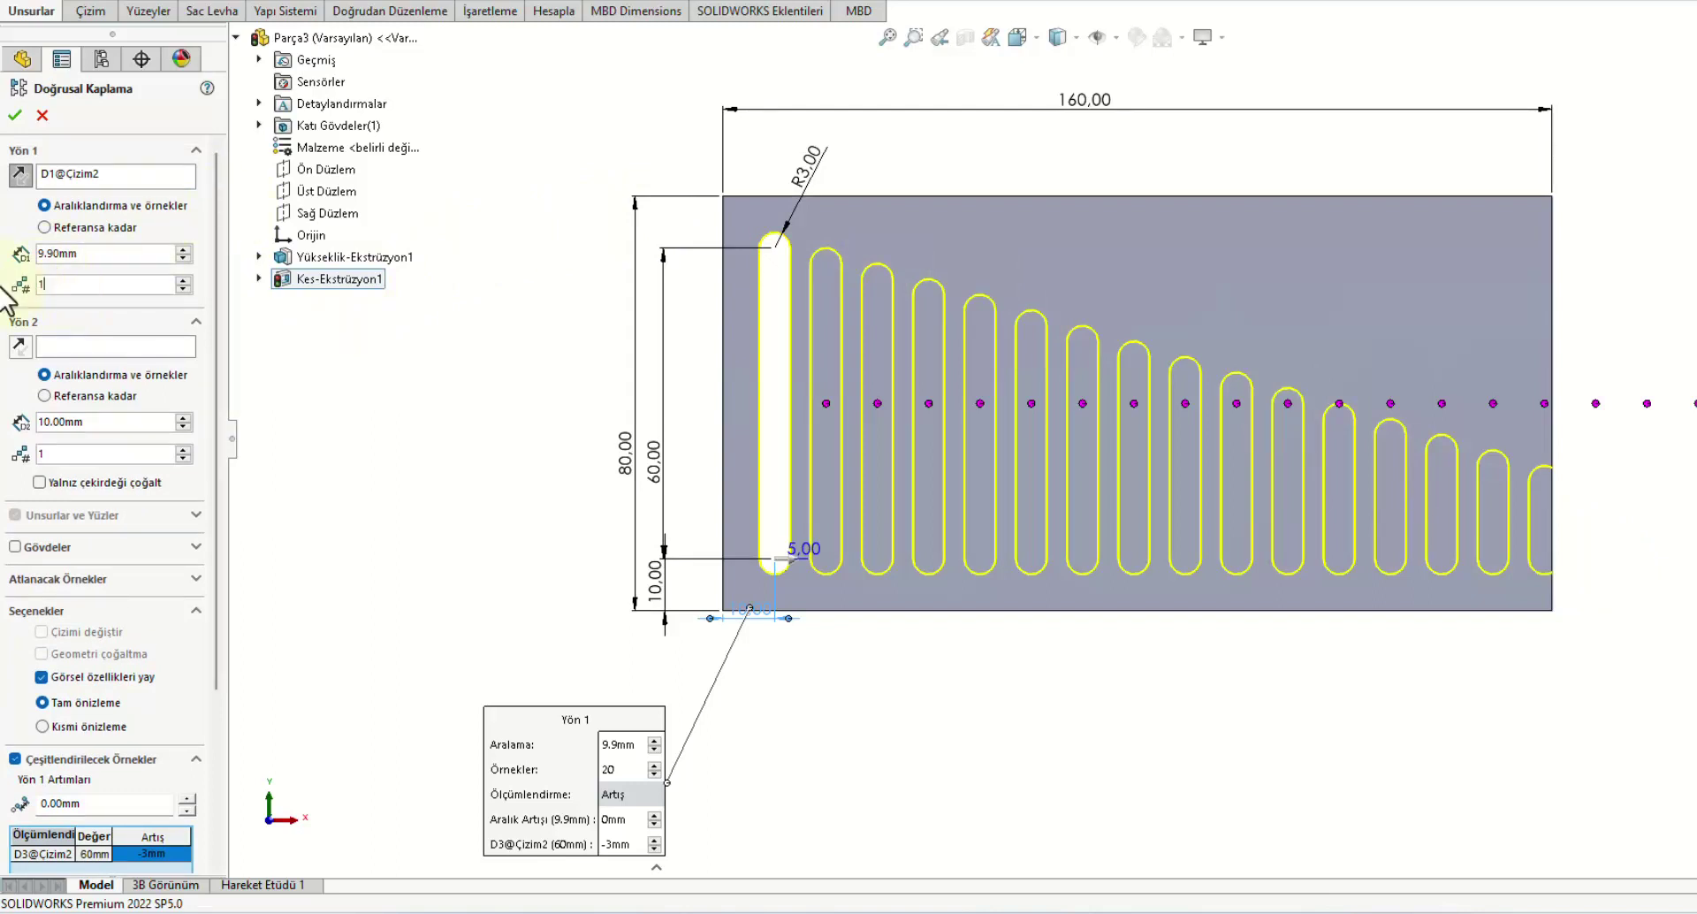
type("0")
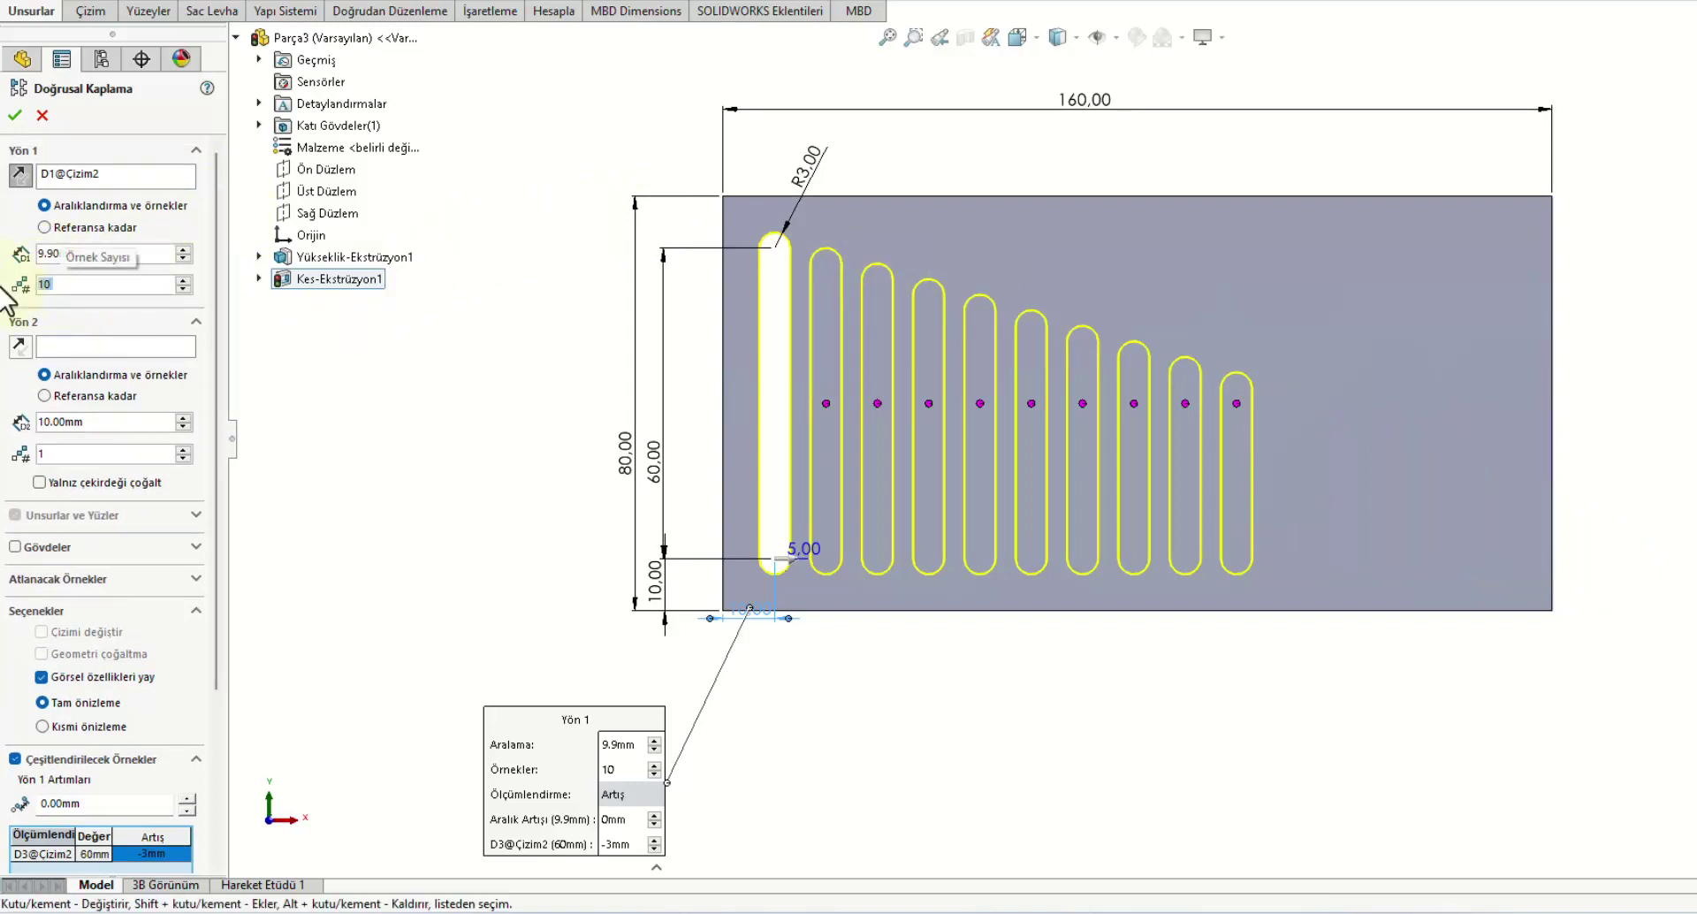
left_click(102, 253)
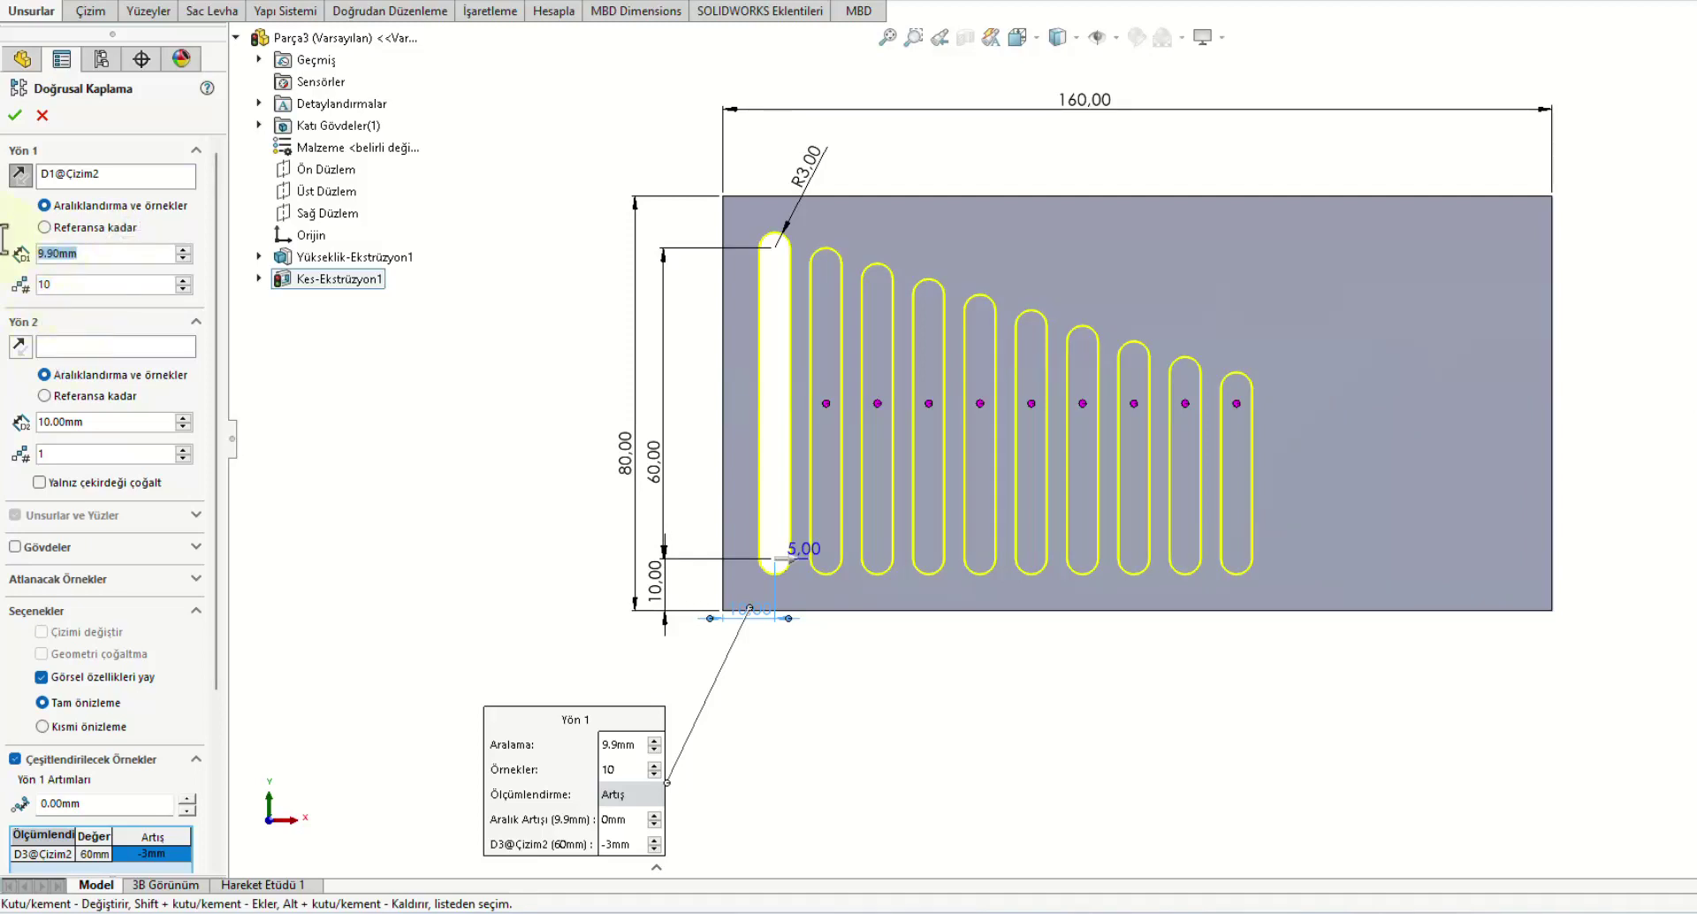
type("14")
key("Return")
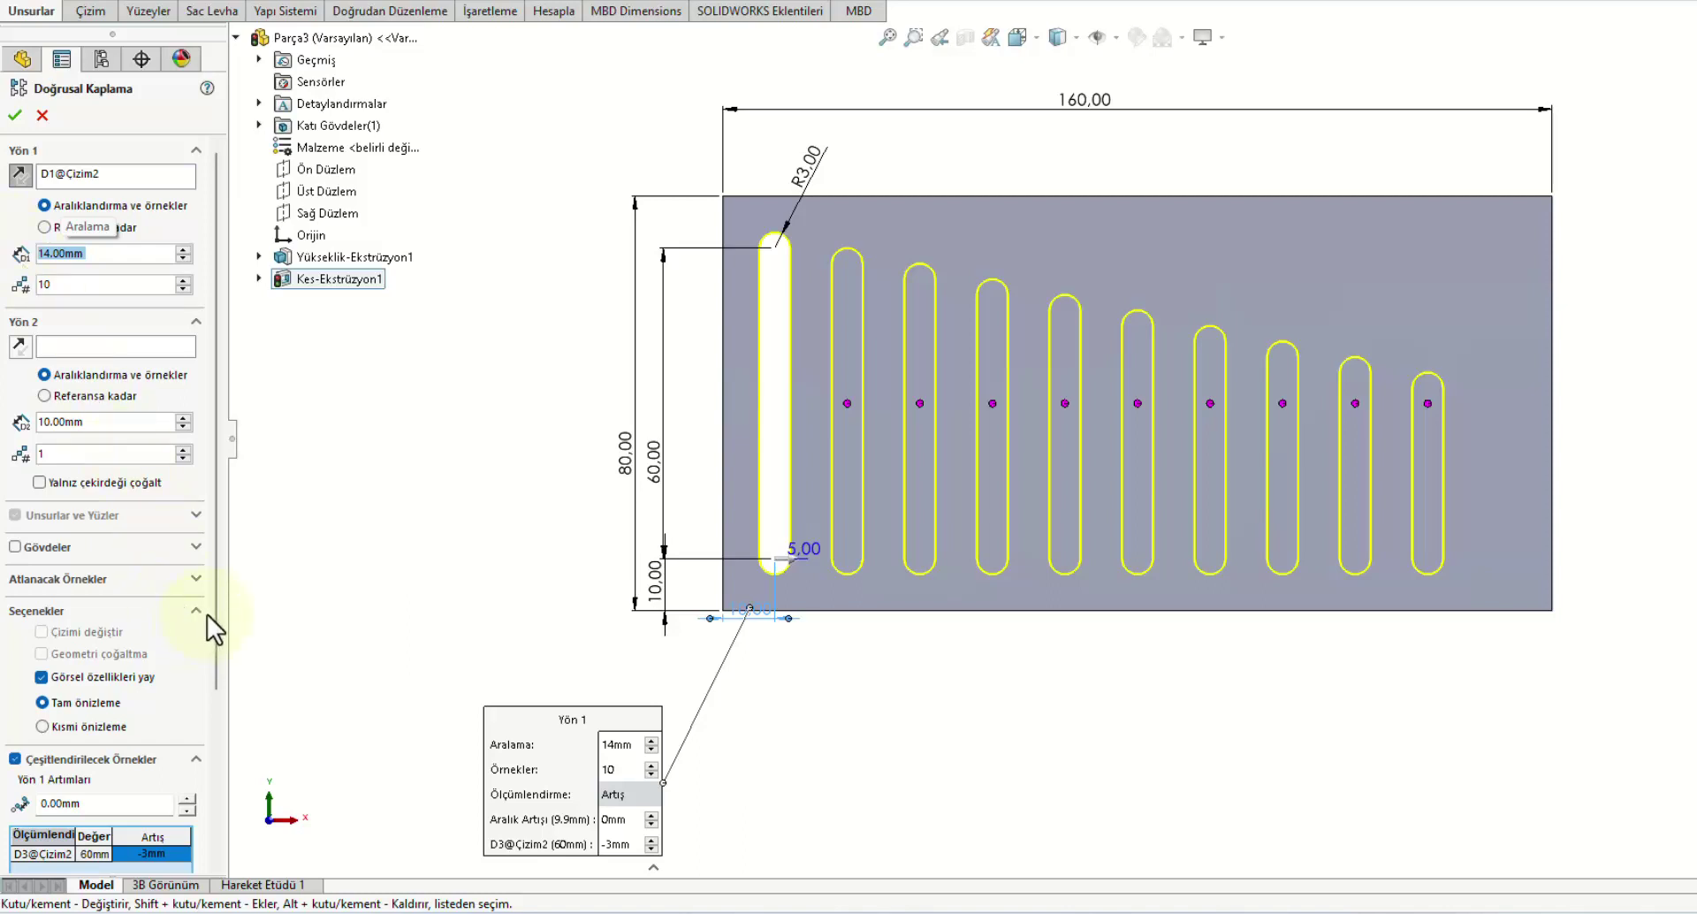
left_click_drag(216, 606, 217, 794)
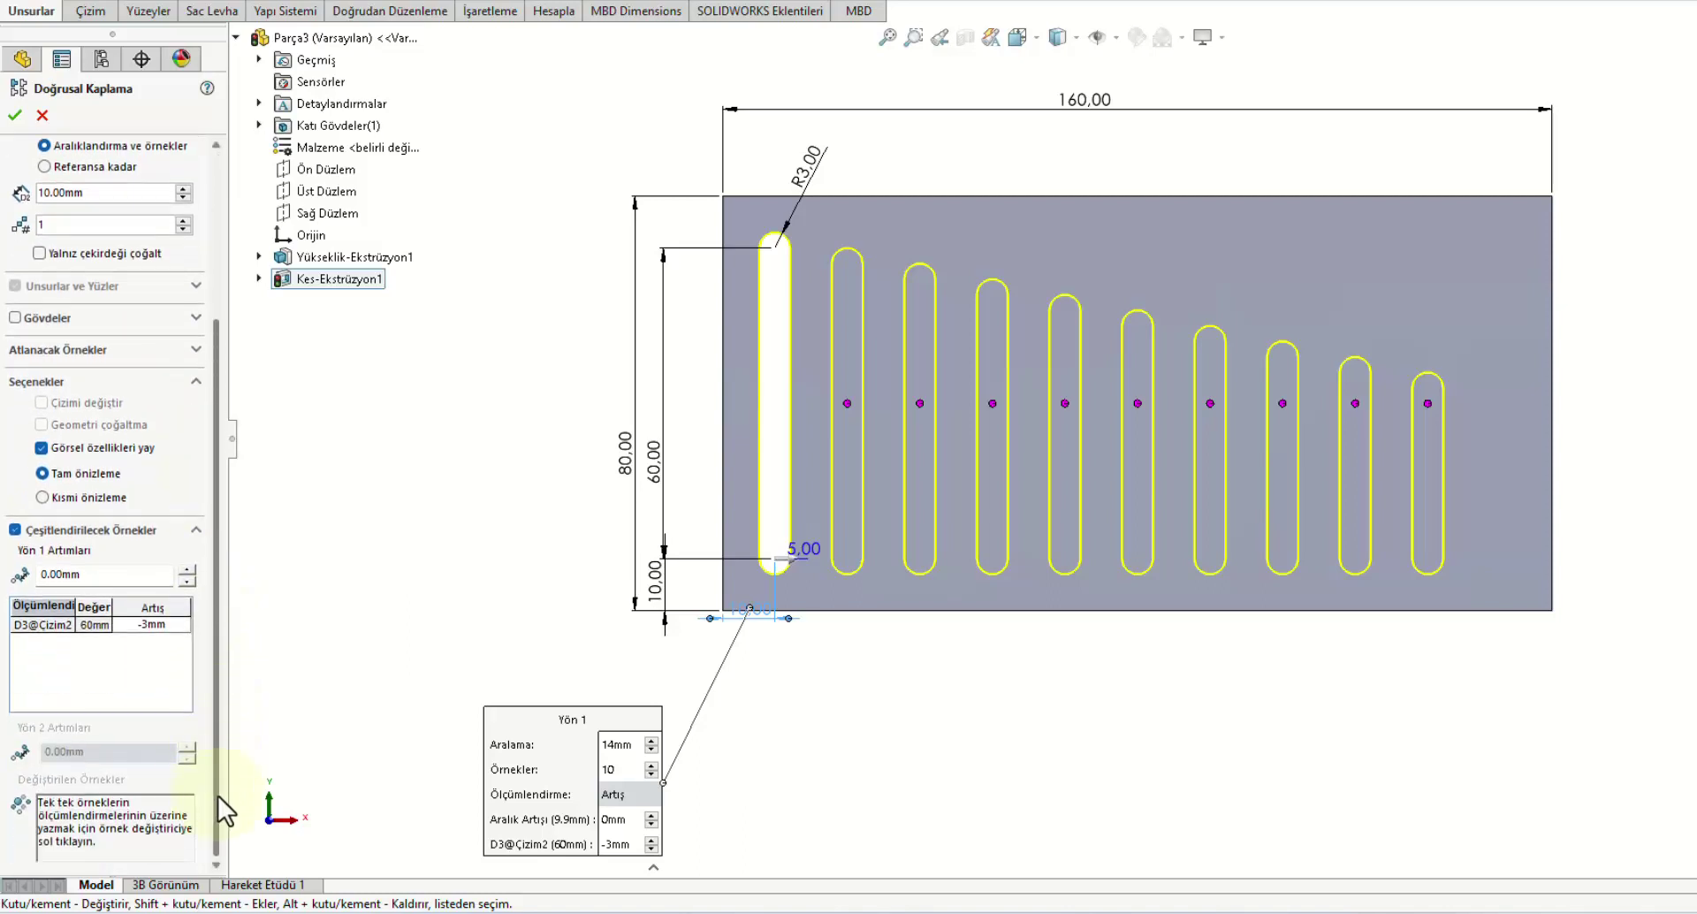
Step: Add the R3 end radius D4@Çizim2 to the vary table with a 0.5 mm increment
left_click(152, 681)
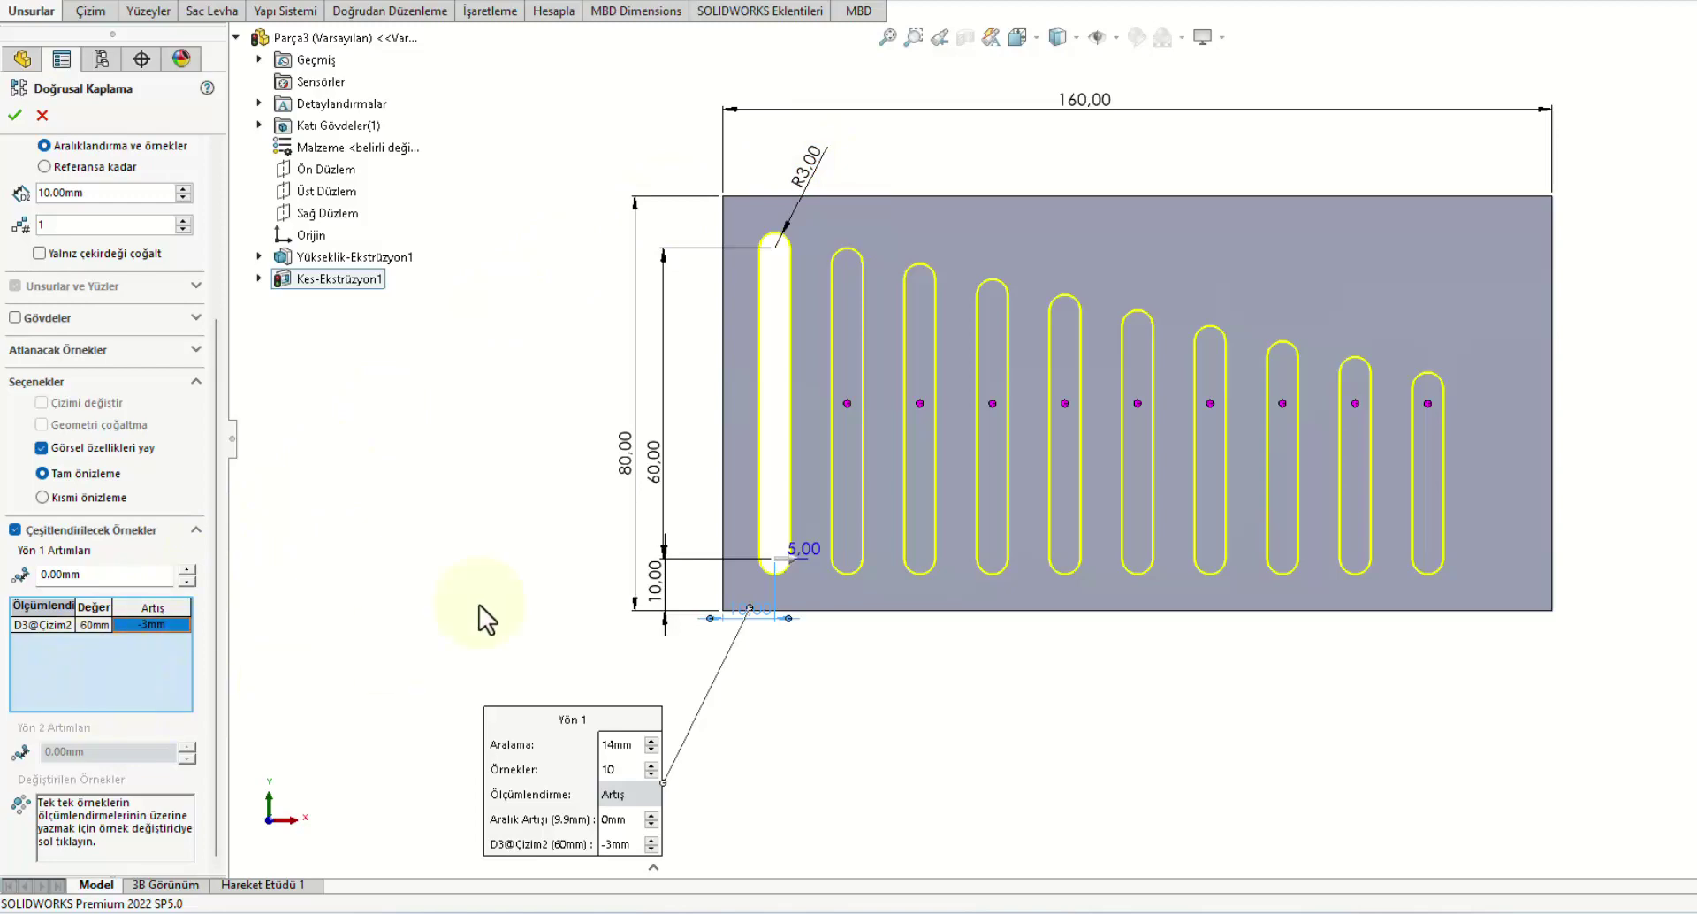
left_click(803, 177)
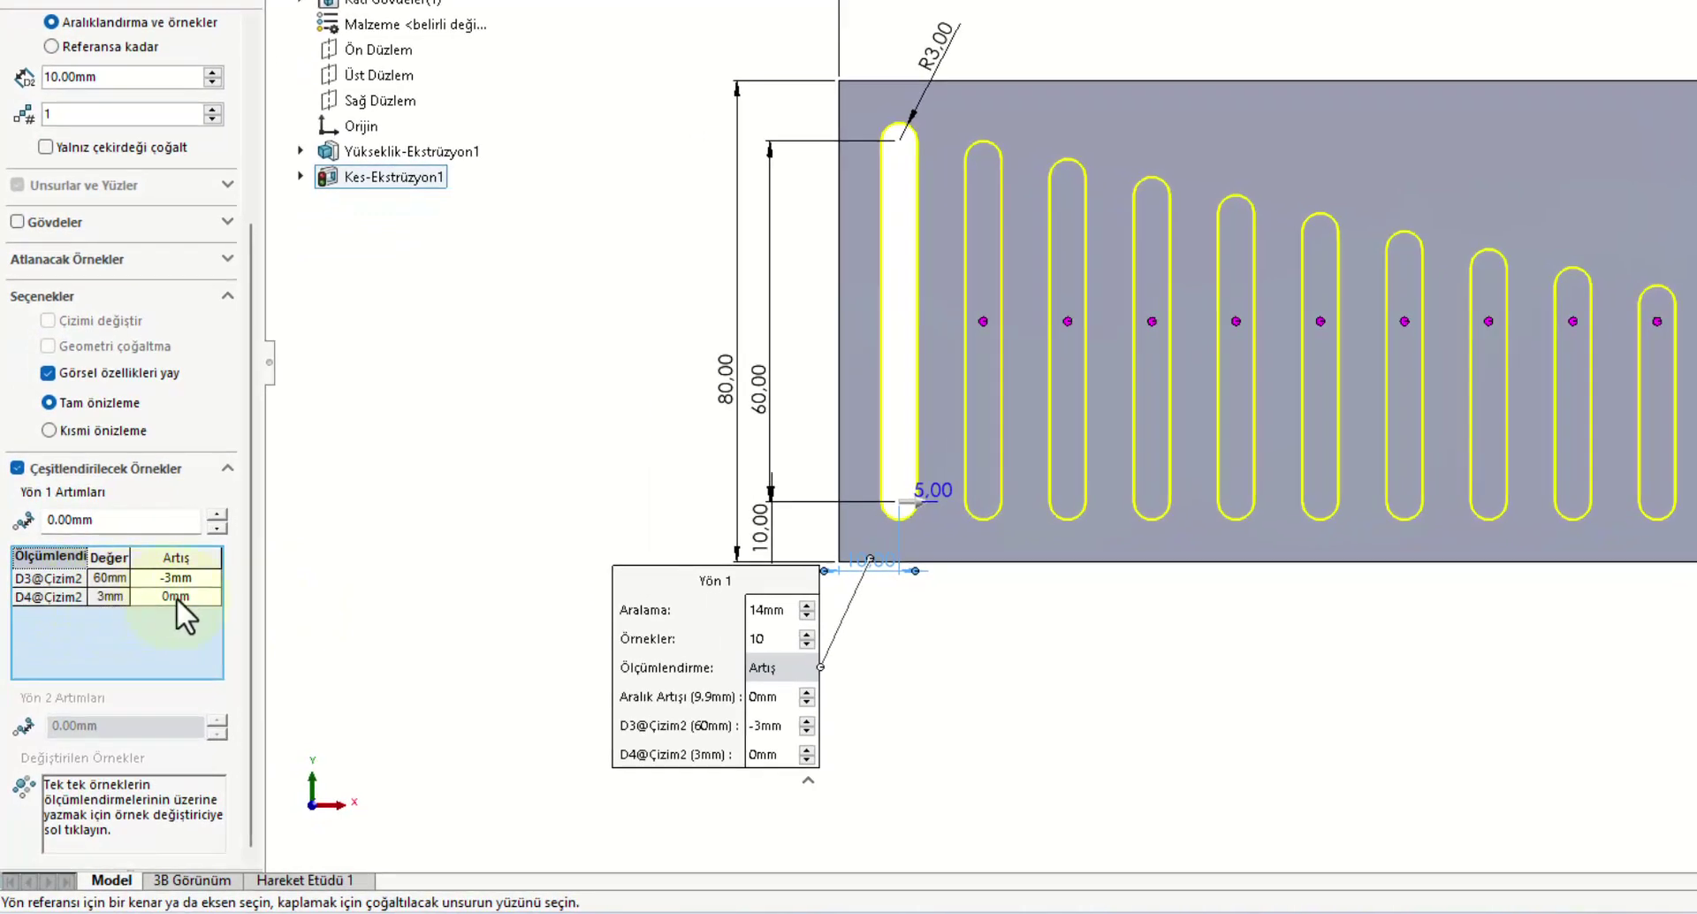
left_click(177, 597)
type("0,5")
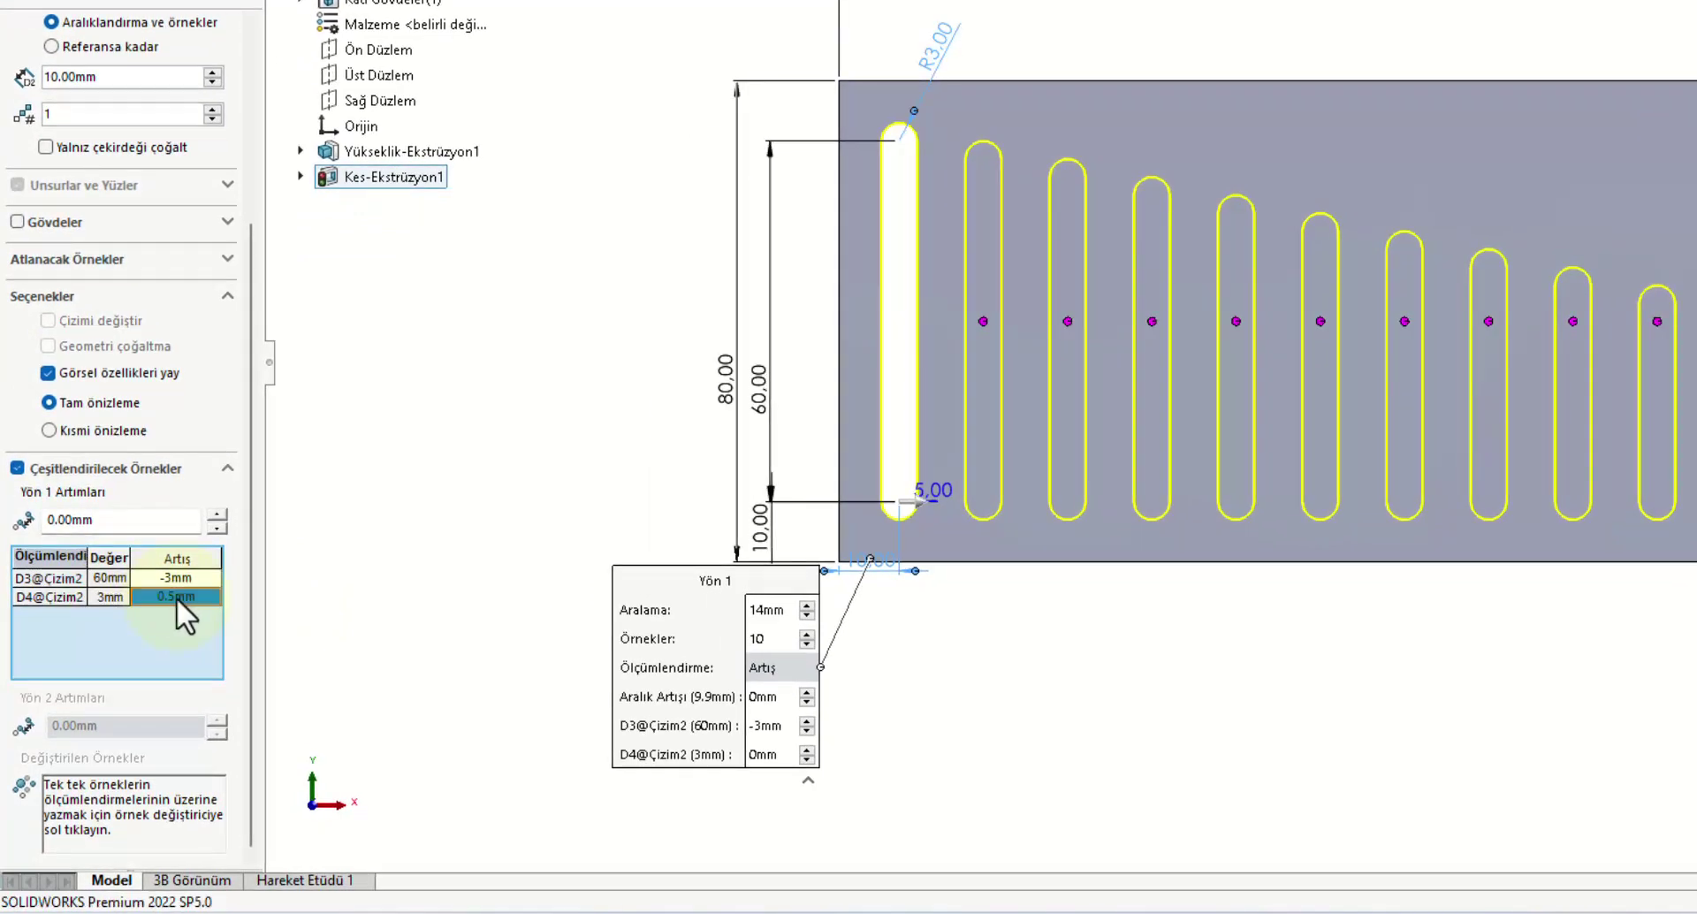
type("0.5")
key("Return")
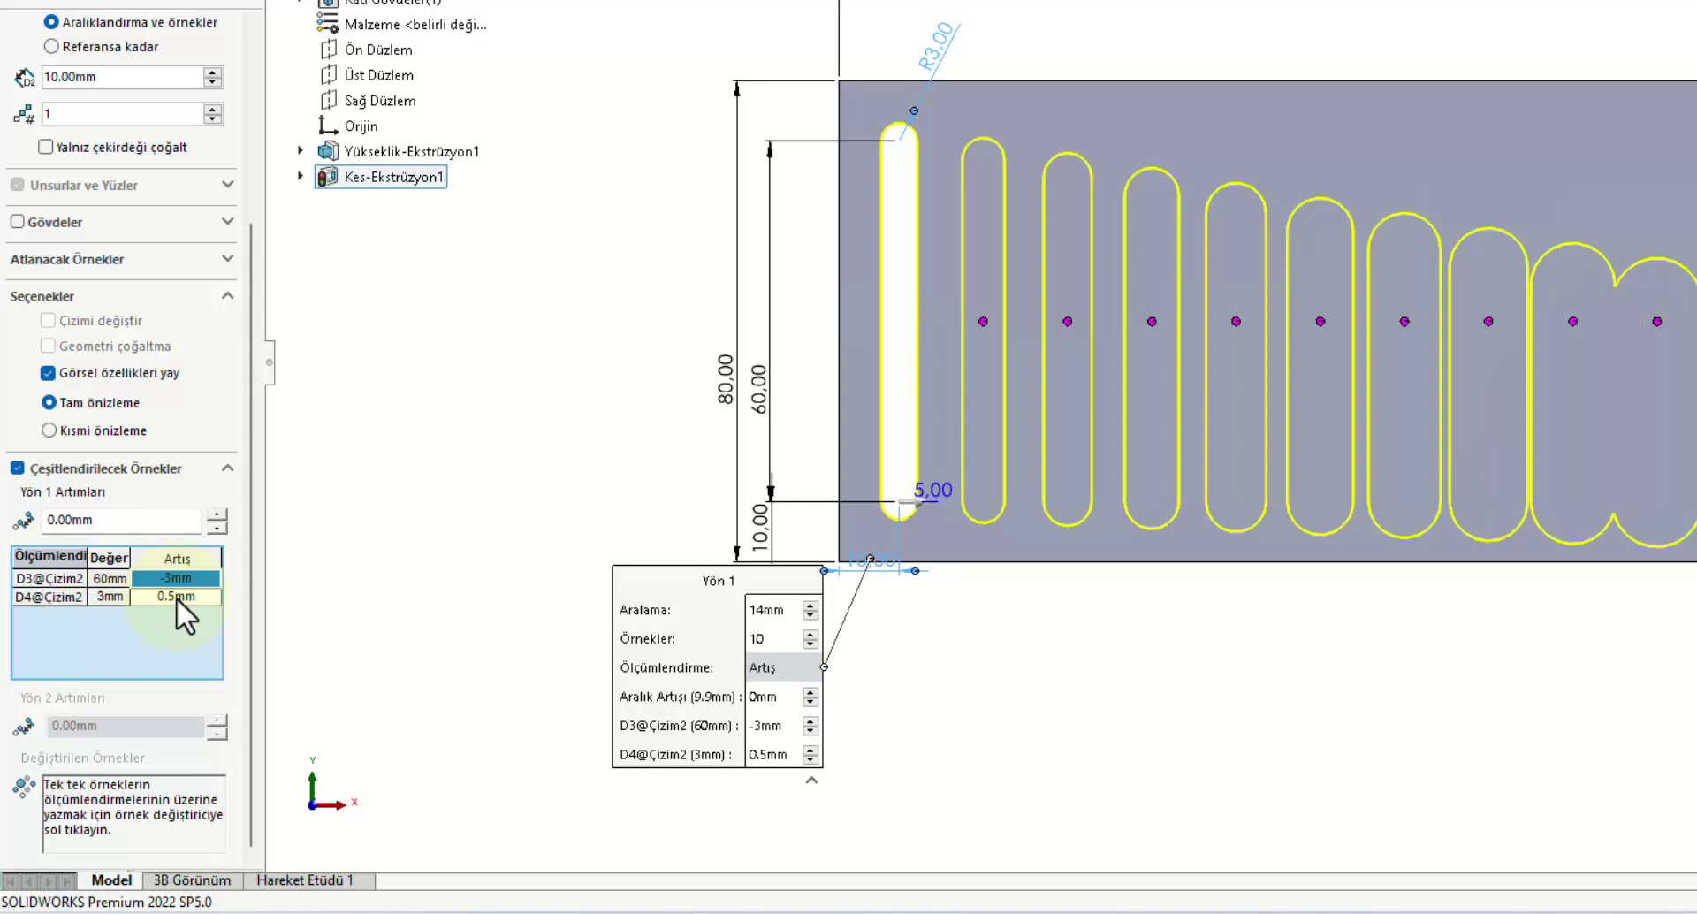
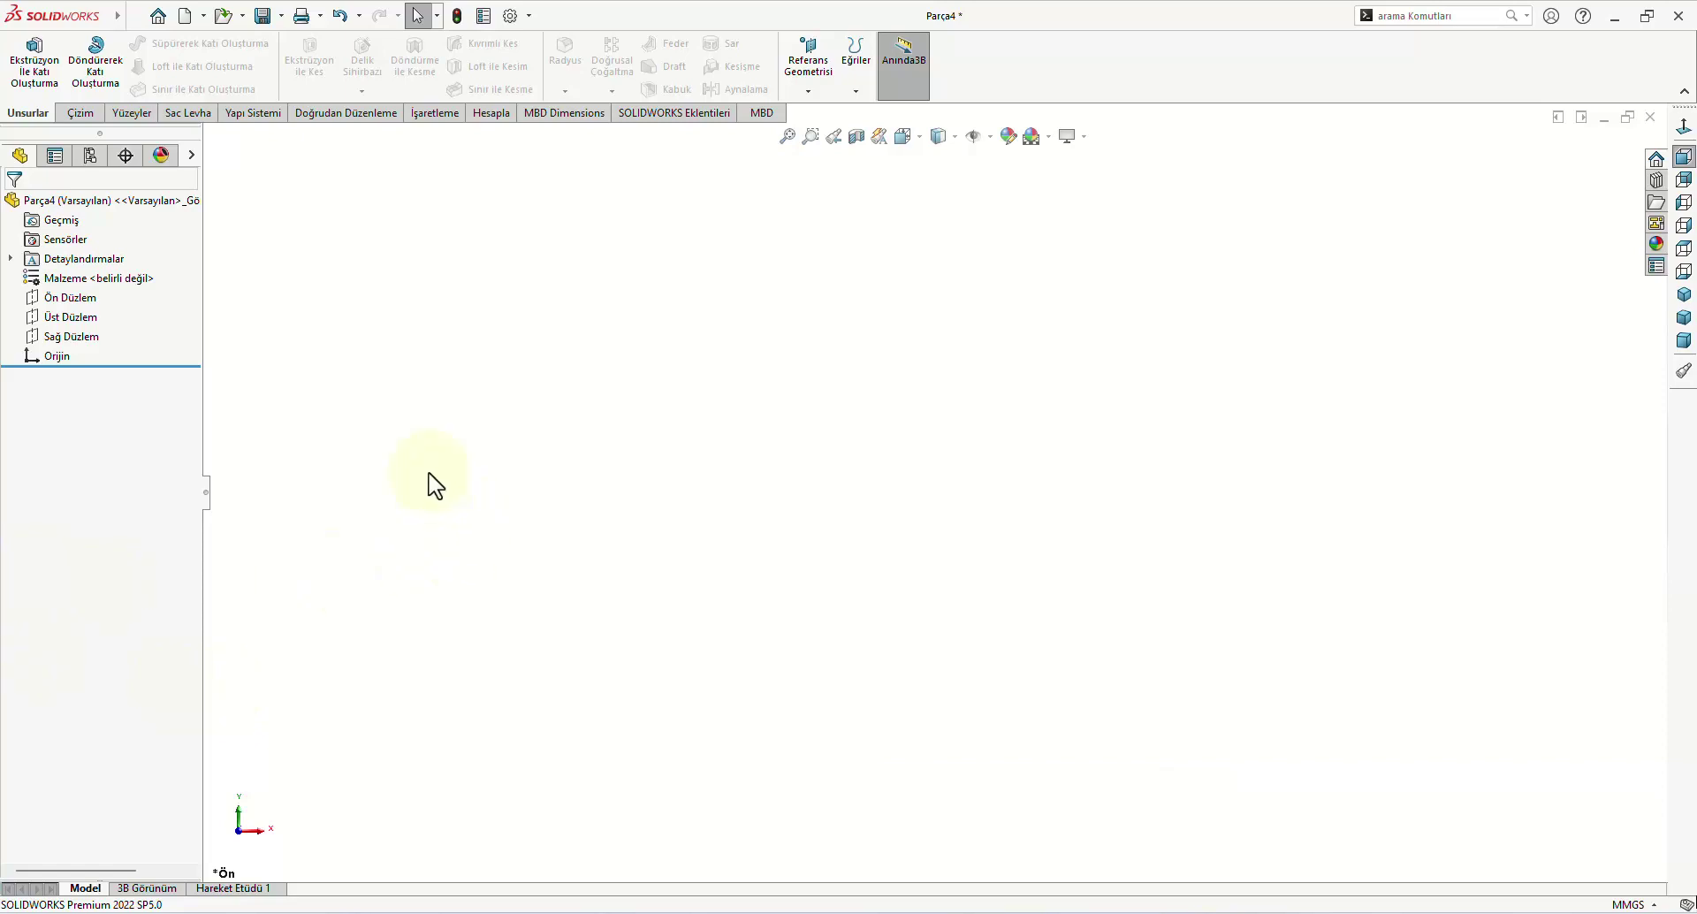
Step: Start a sketch on the Top Plane and draw a circle centred on the origin
left_click(94, 320)
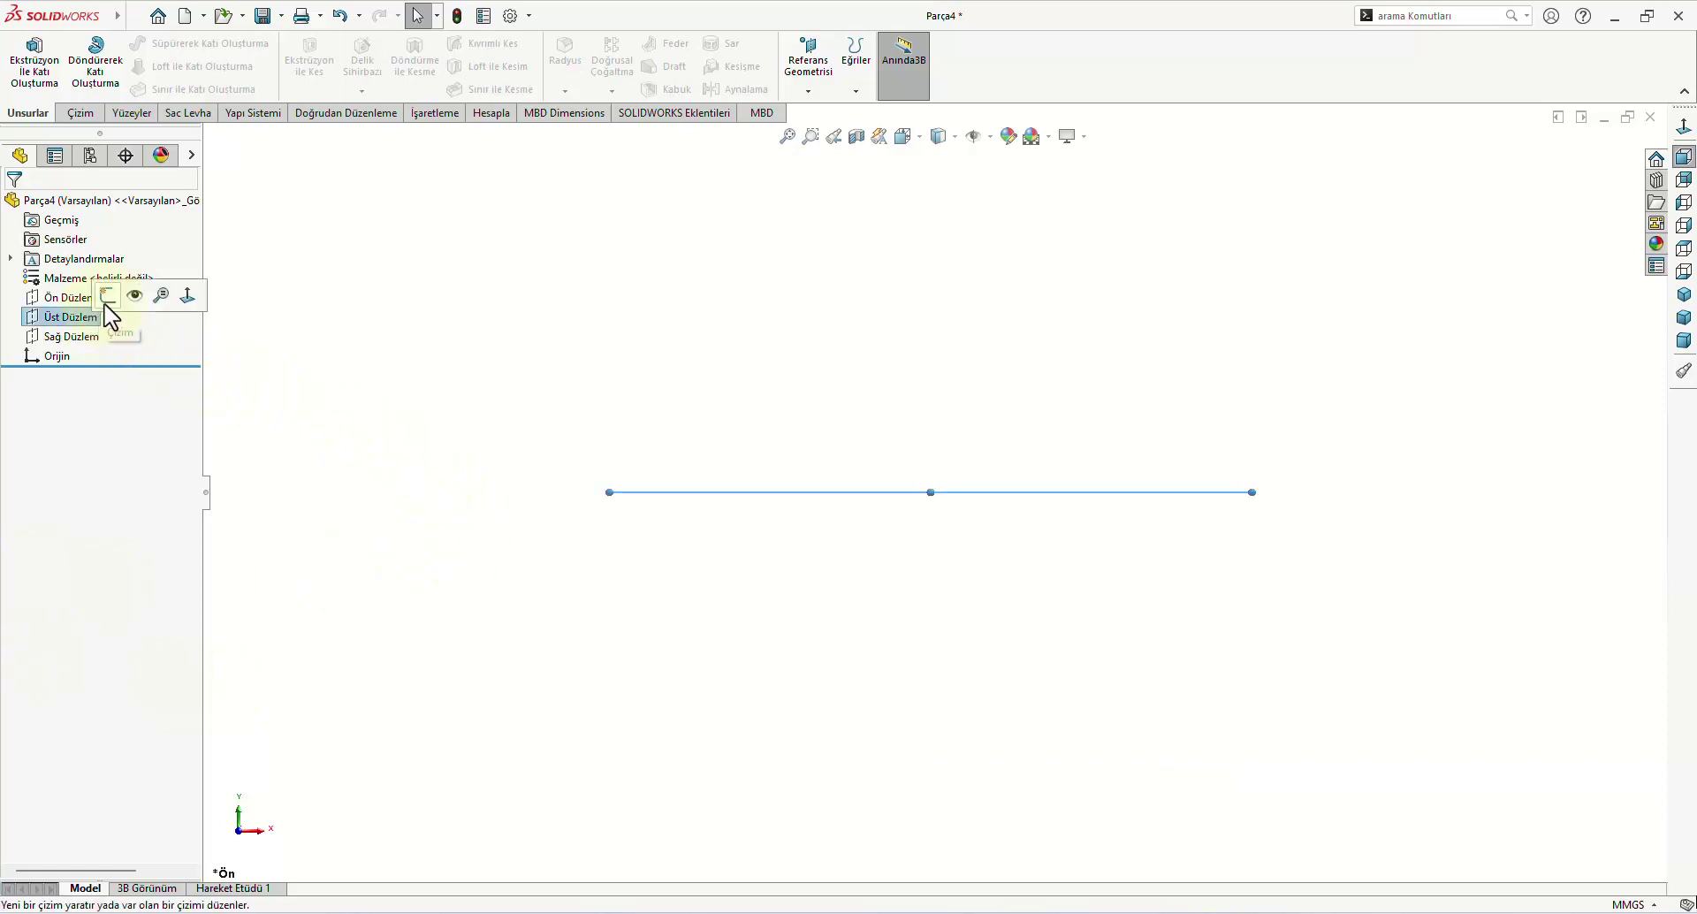
left_click(137, 293)
left_click(164, 43)
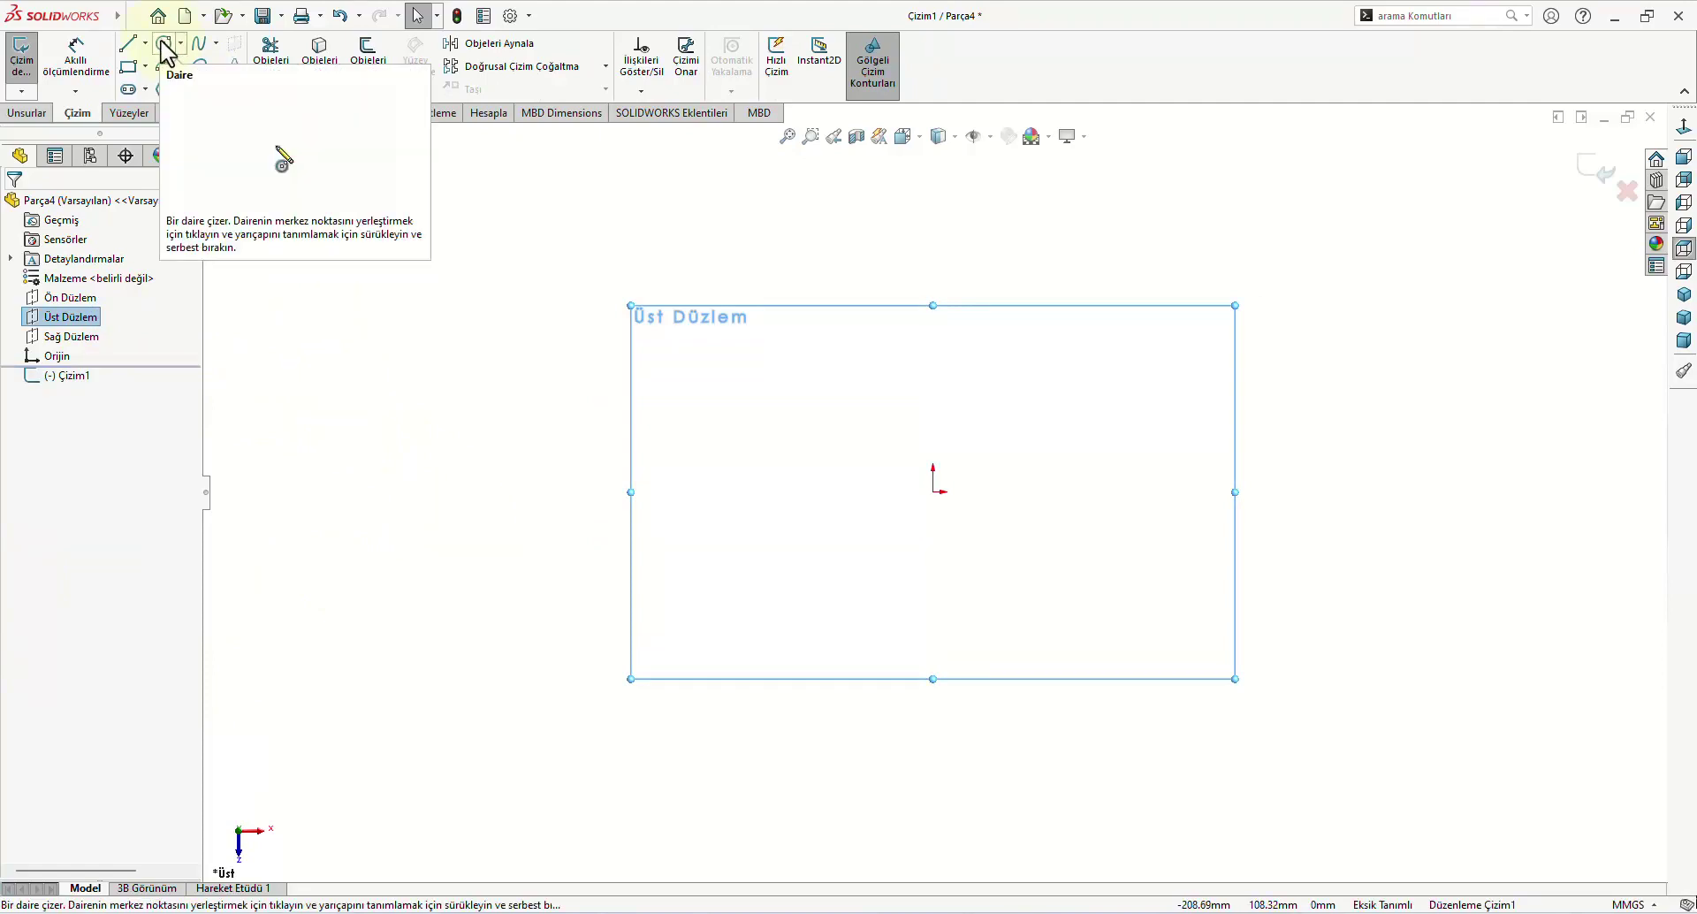
left_click(933, 492)
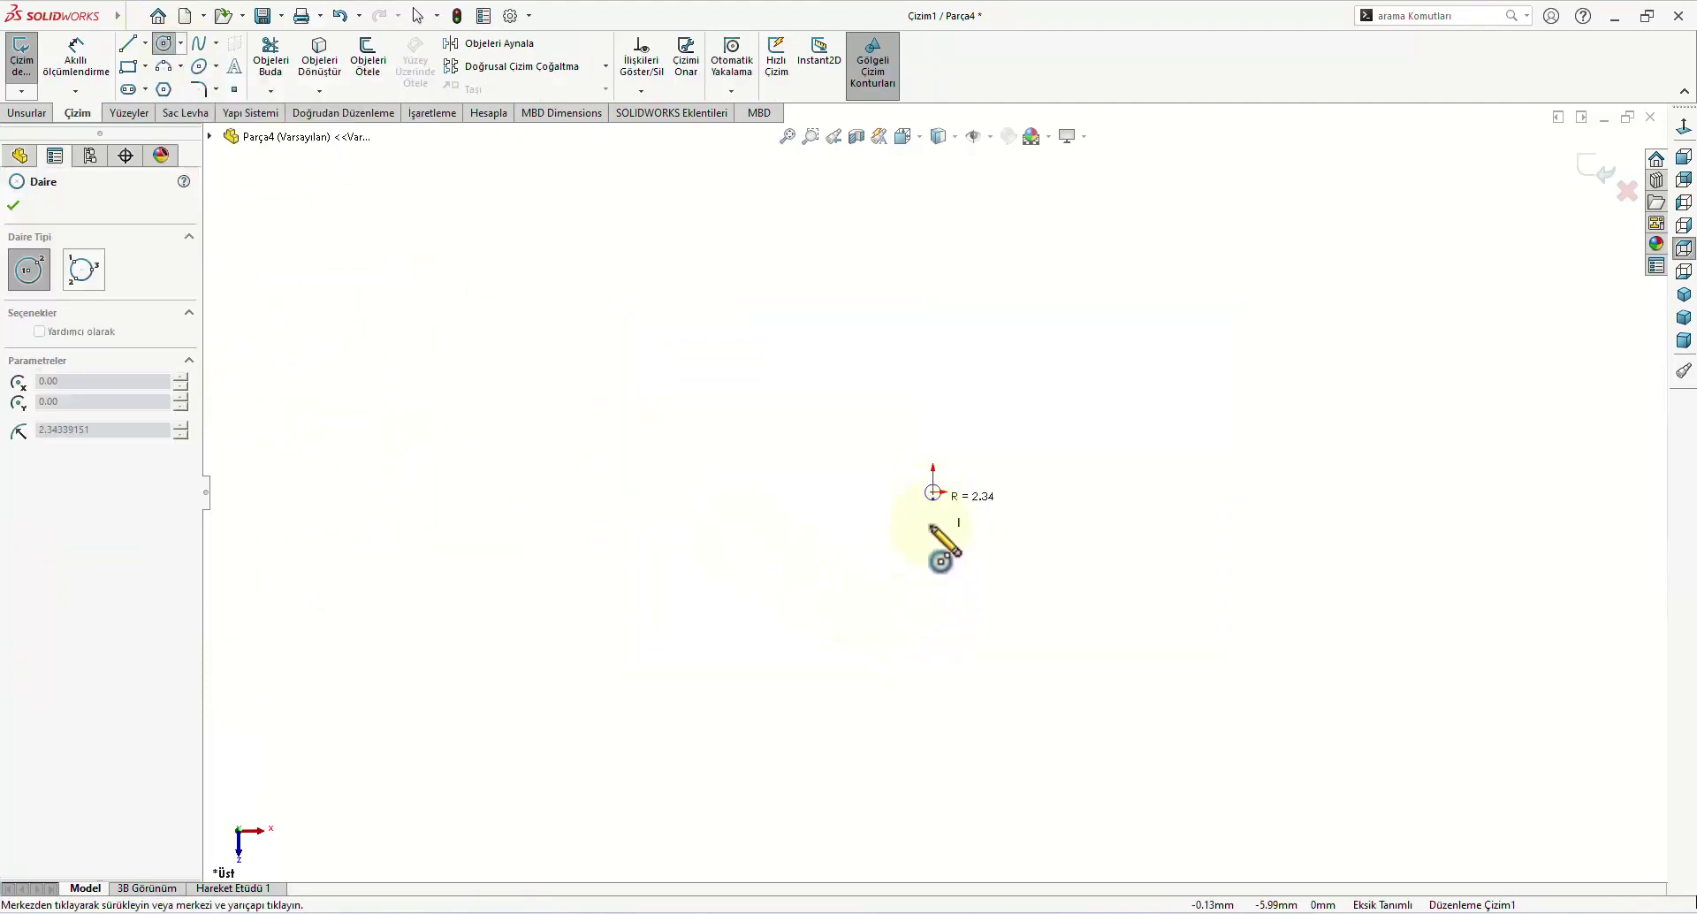
left_click(911, 679)
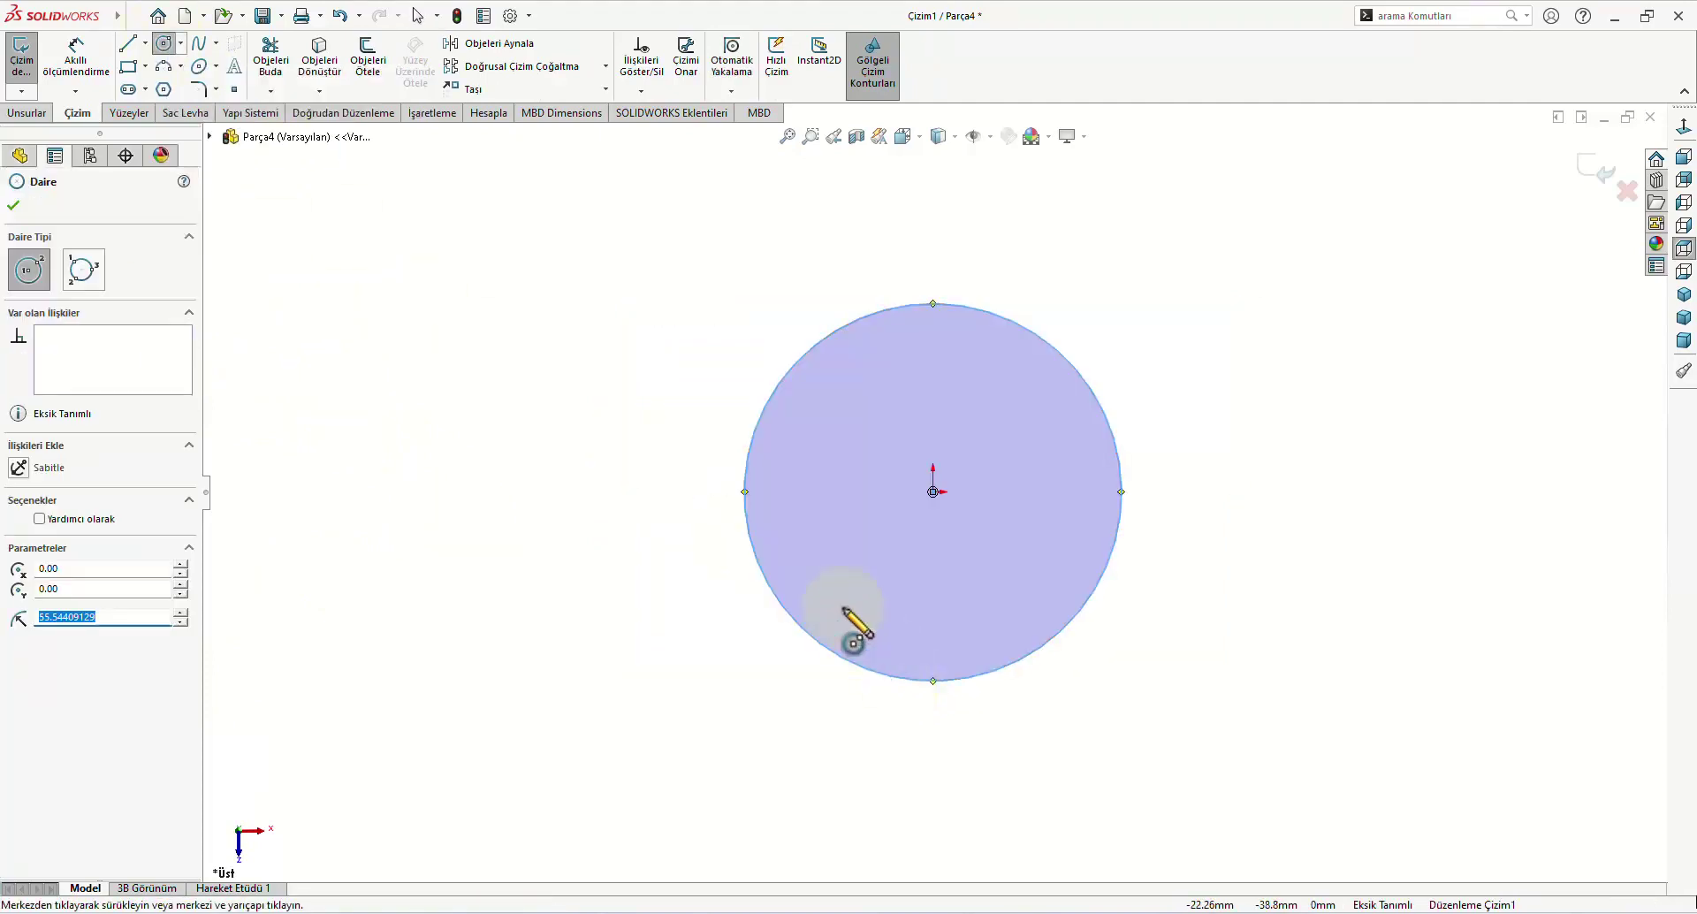
Step: Dimension the circle to 100 mm diameter and start an Extruded Boss/Base
left_click(75, 55)
left_click(1117, 570)
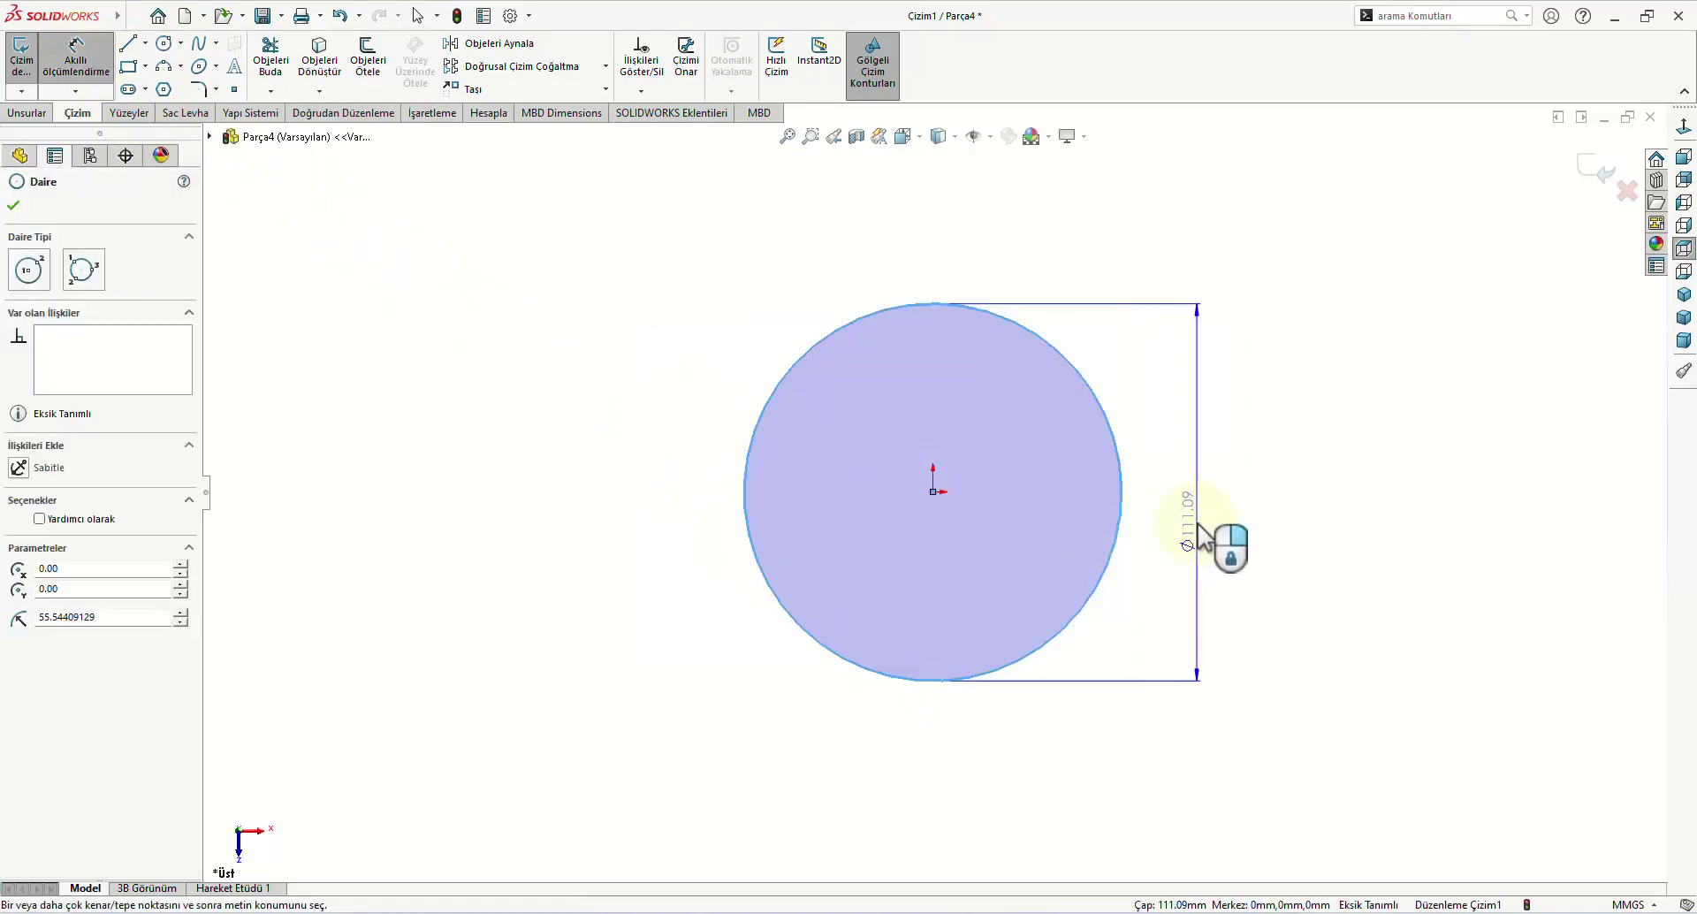
left_click(1203, 535)
type("100")
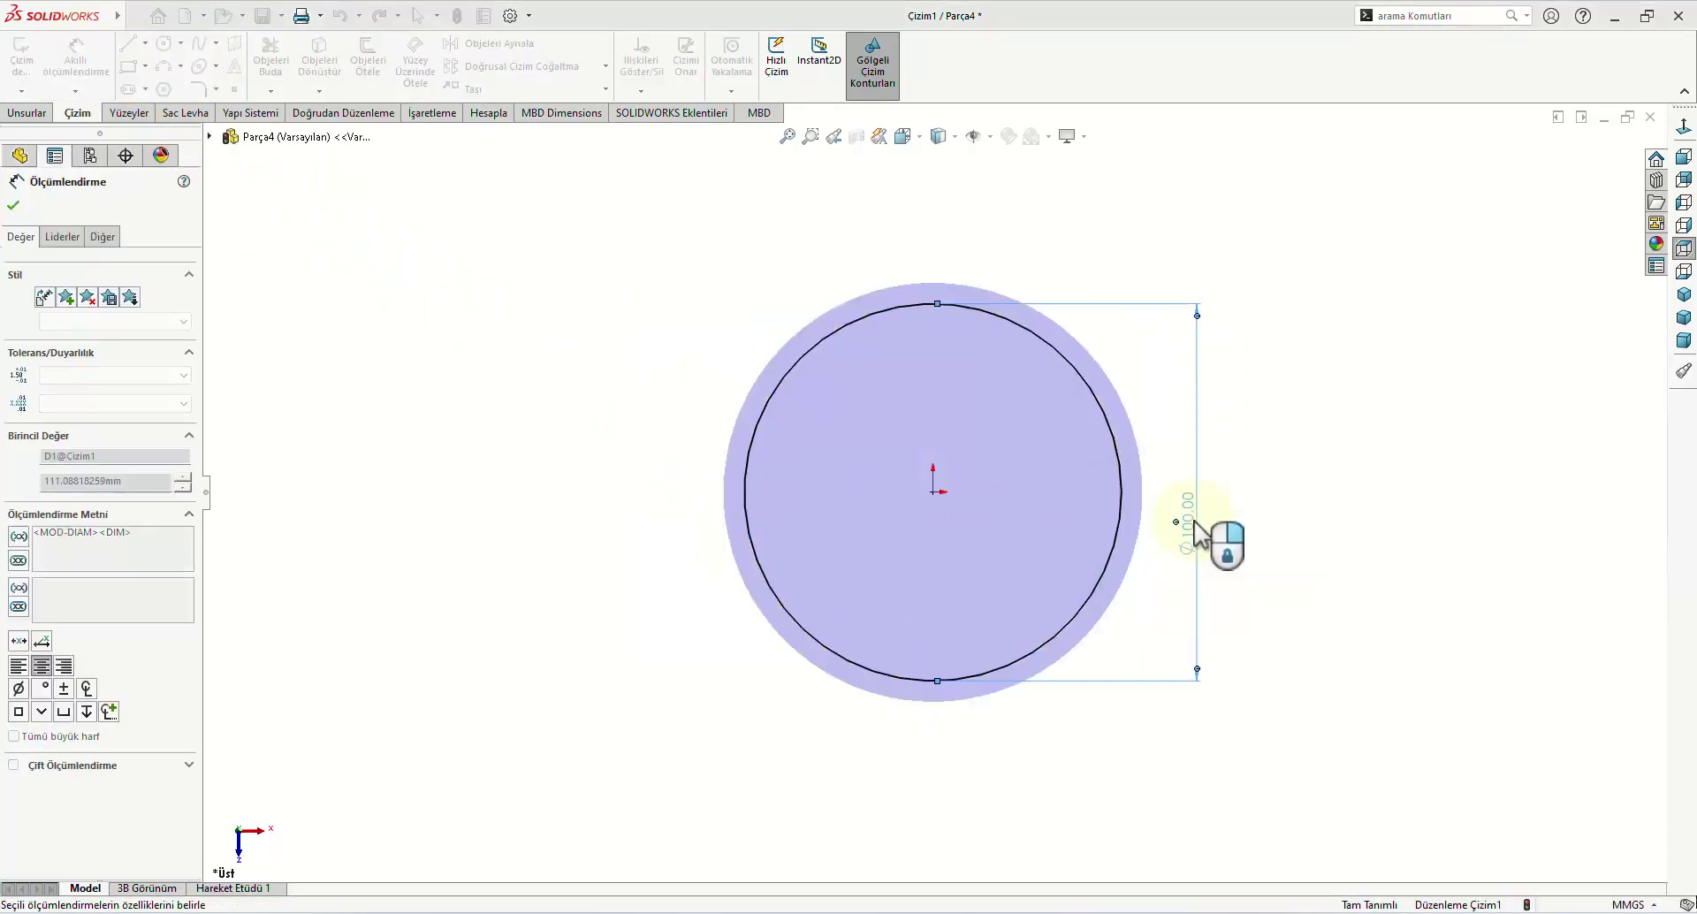
key("Return")
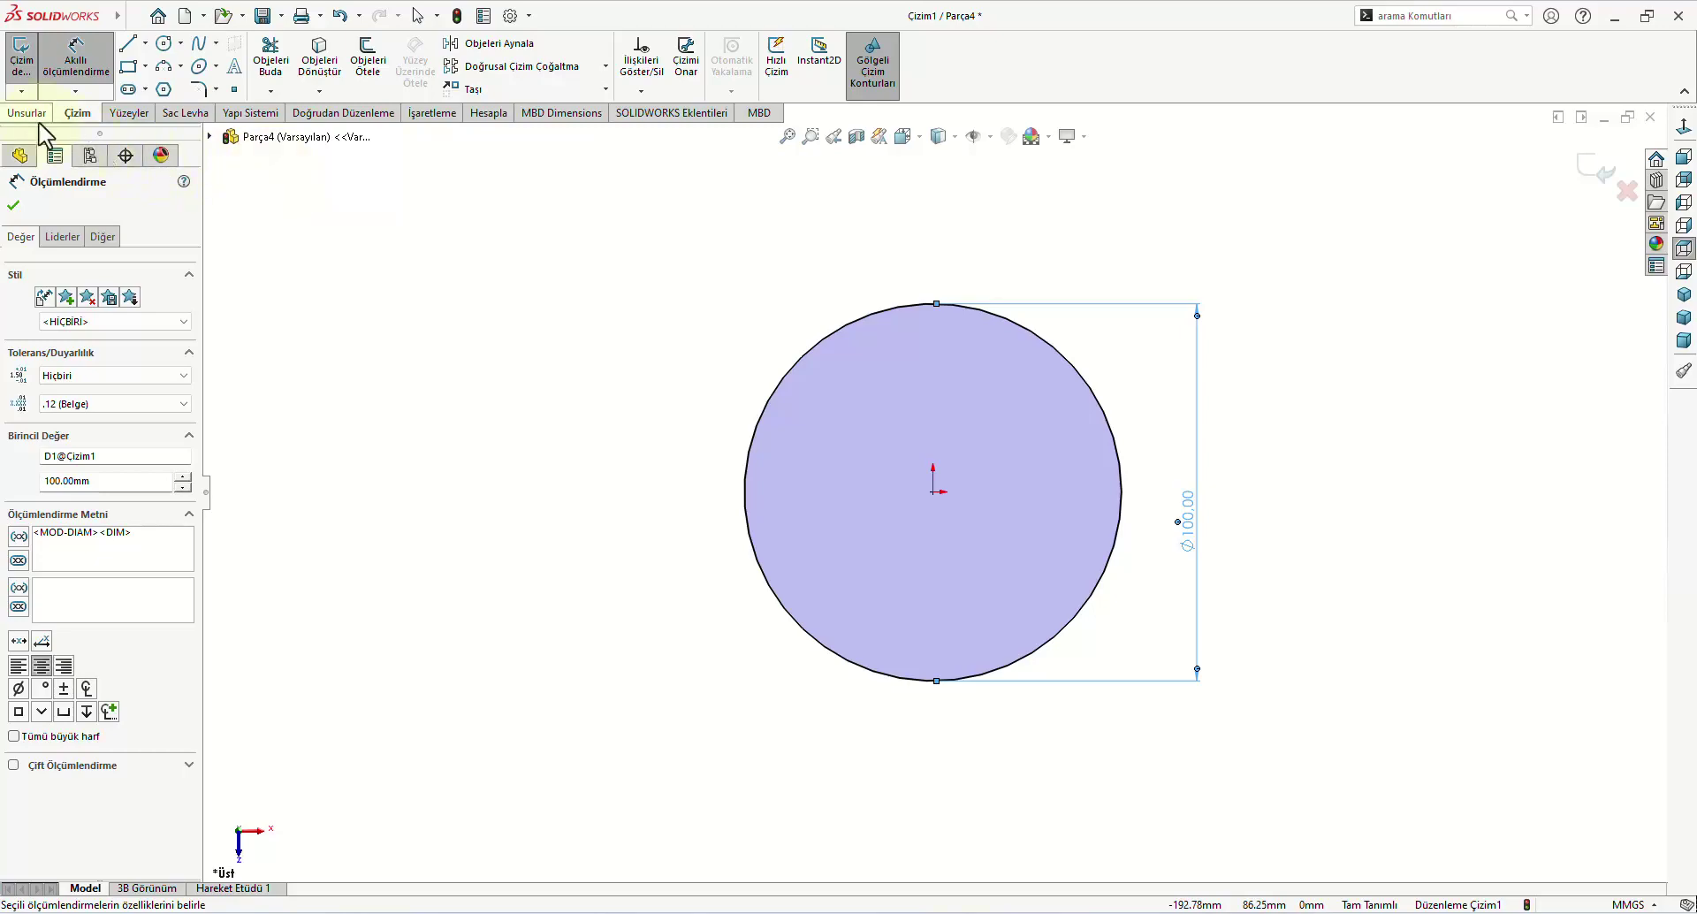
left_click(29, 114)
left_click(33, 62)
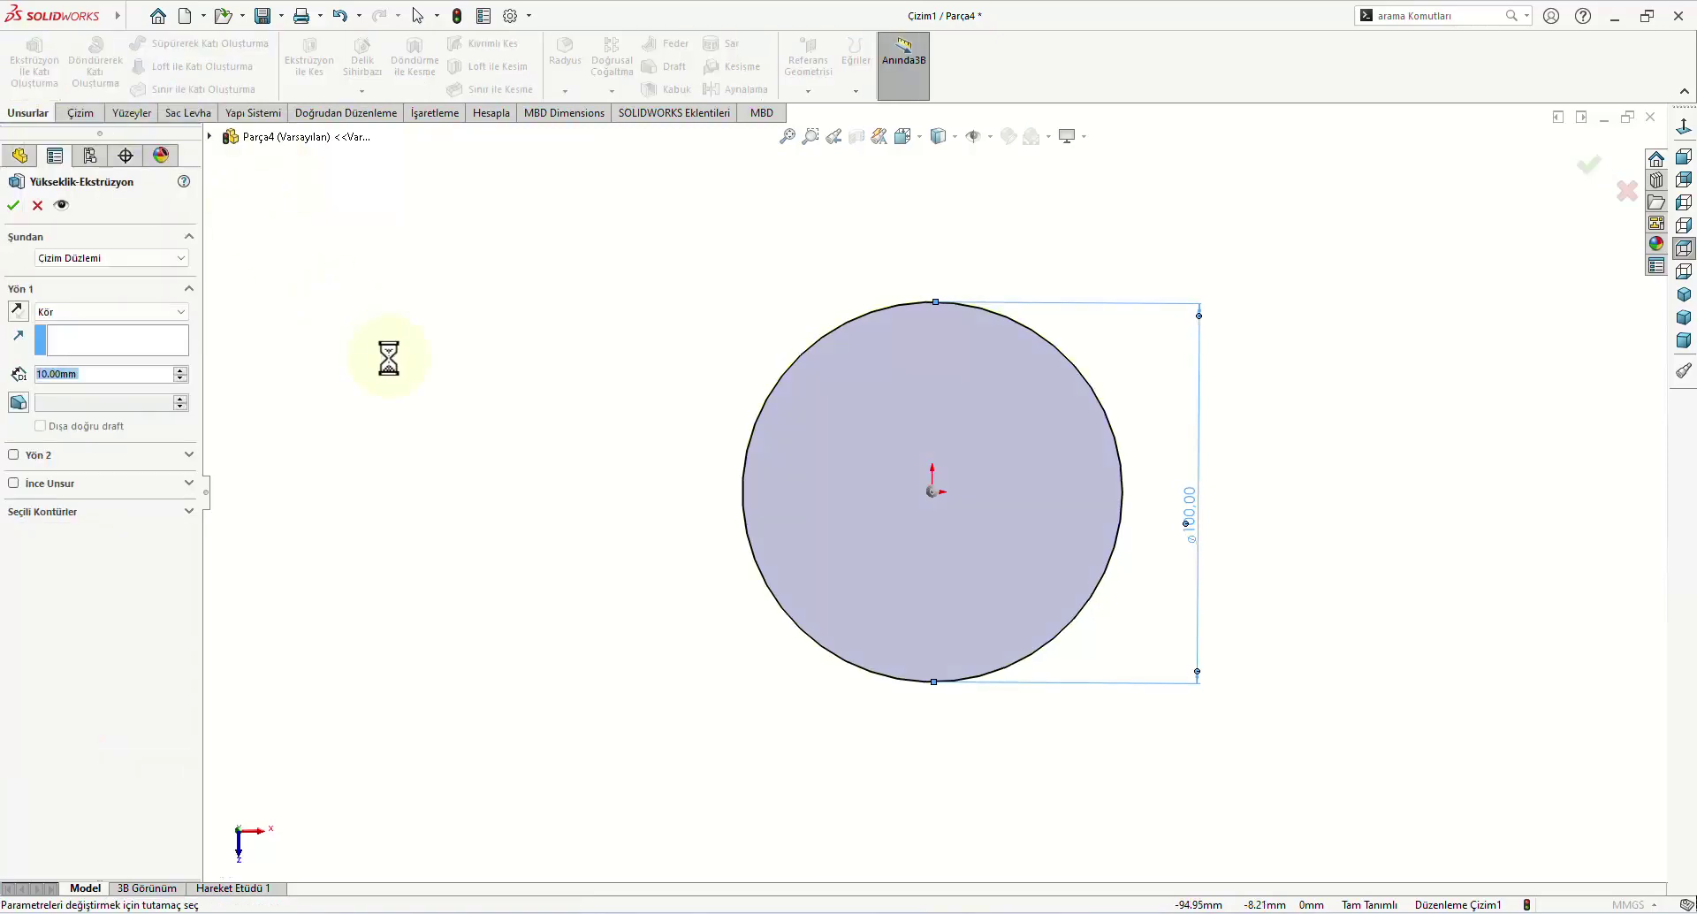
Step: Extrude the circle 4 mm into a disc and open a new sketch on its top face
type("4")
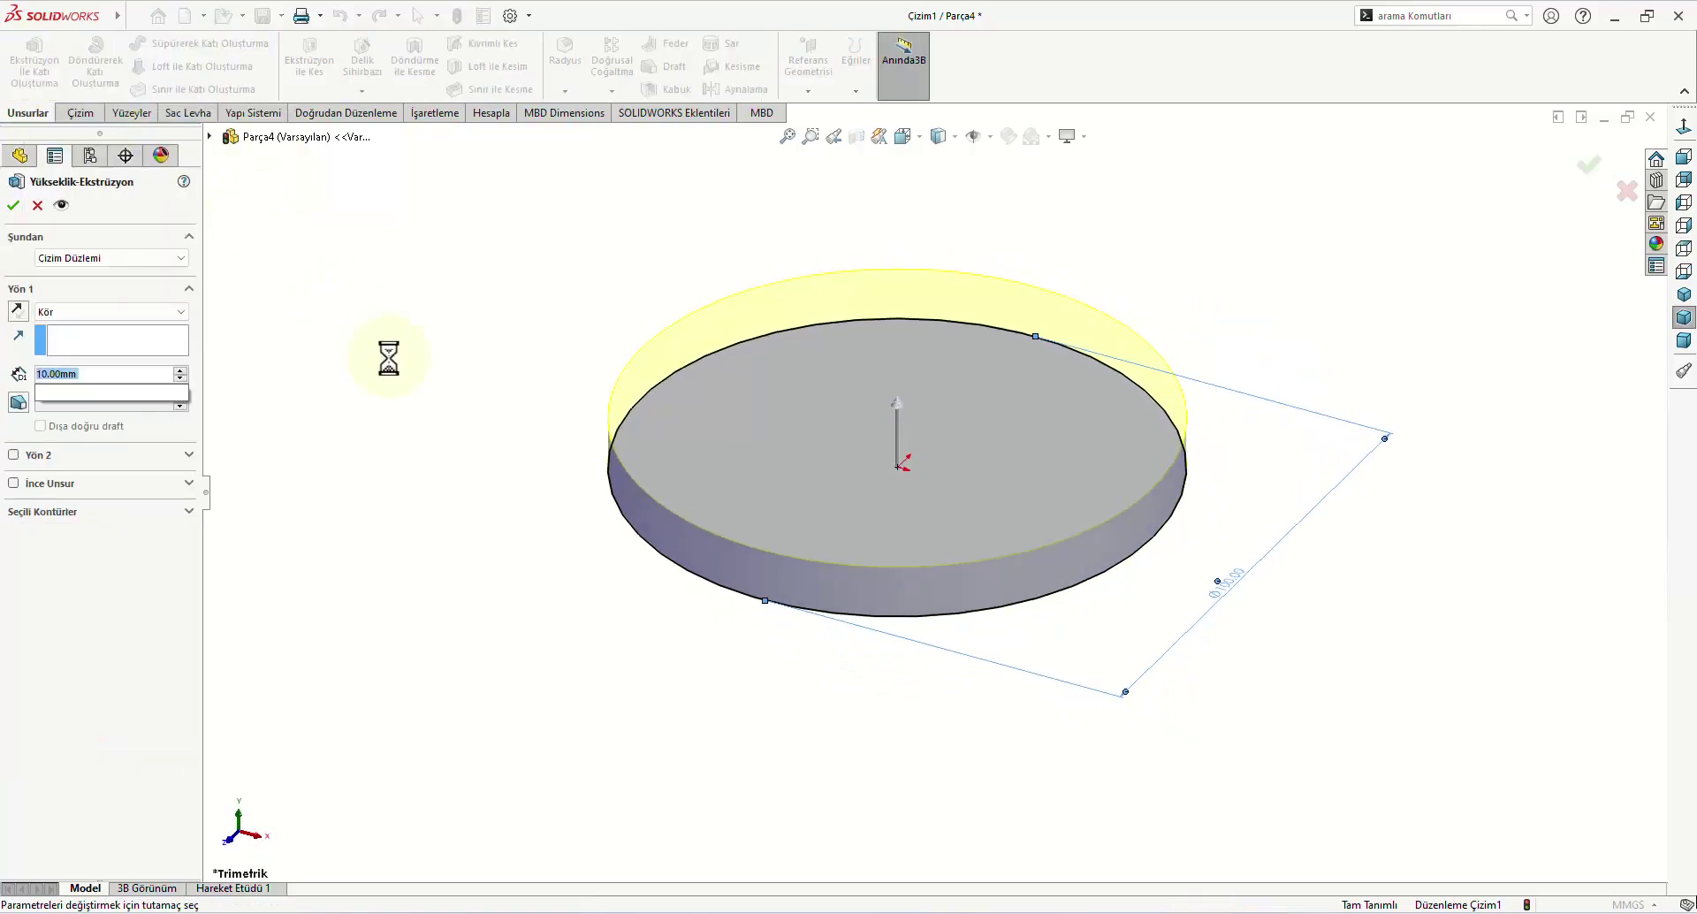
key("Return")
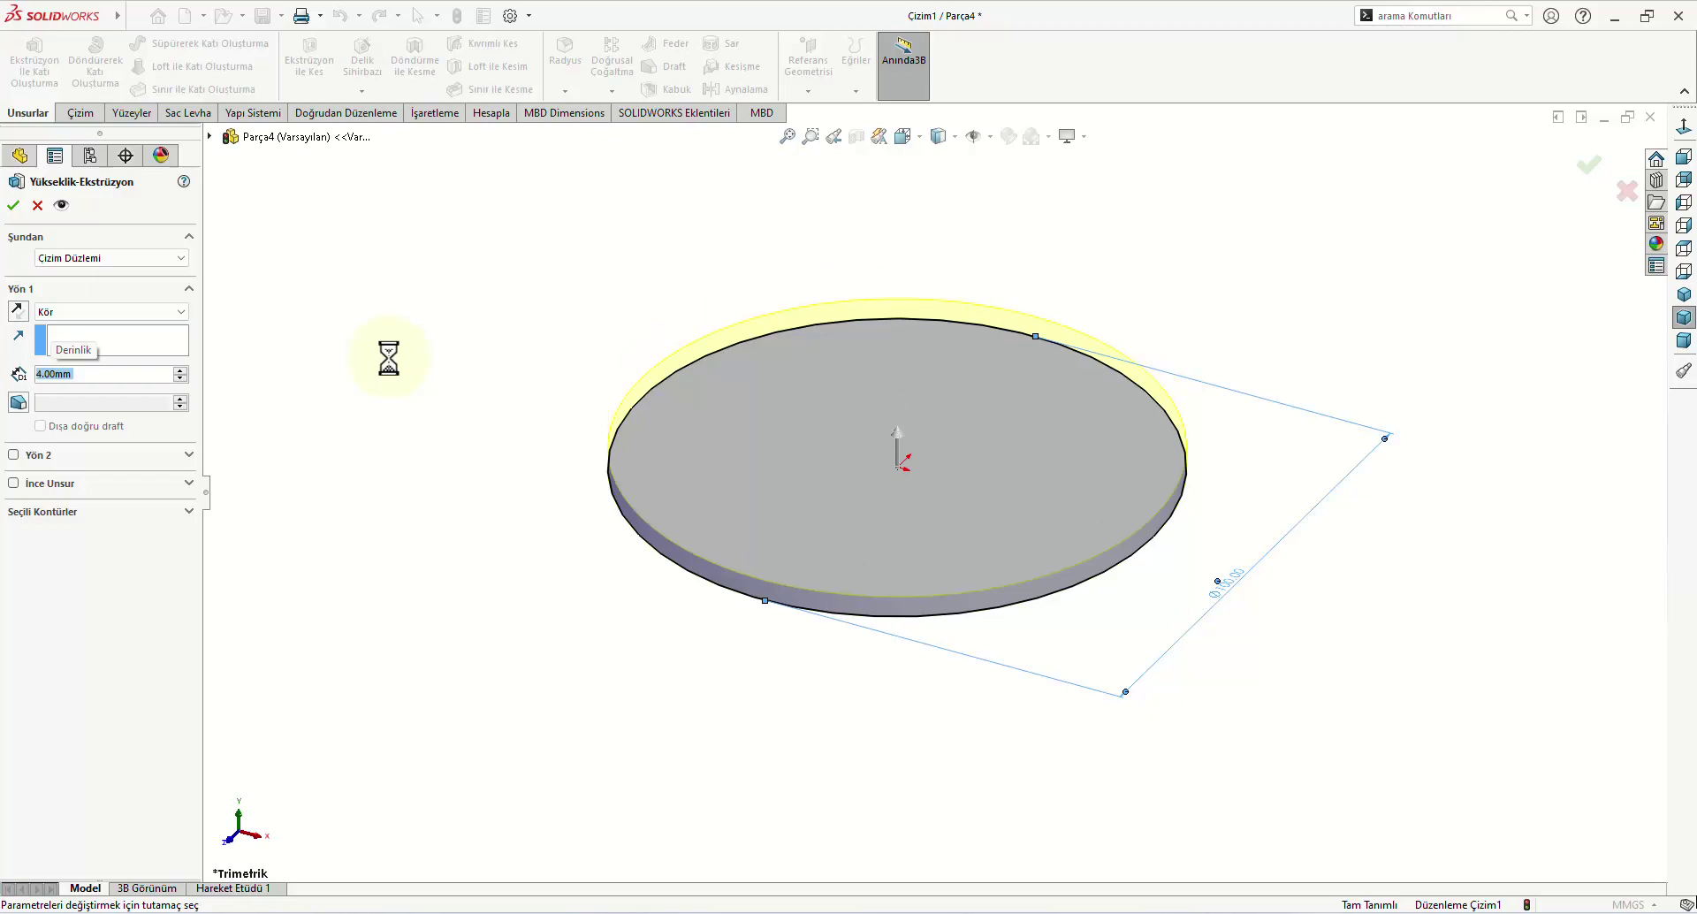
left_click(14, 206)
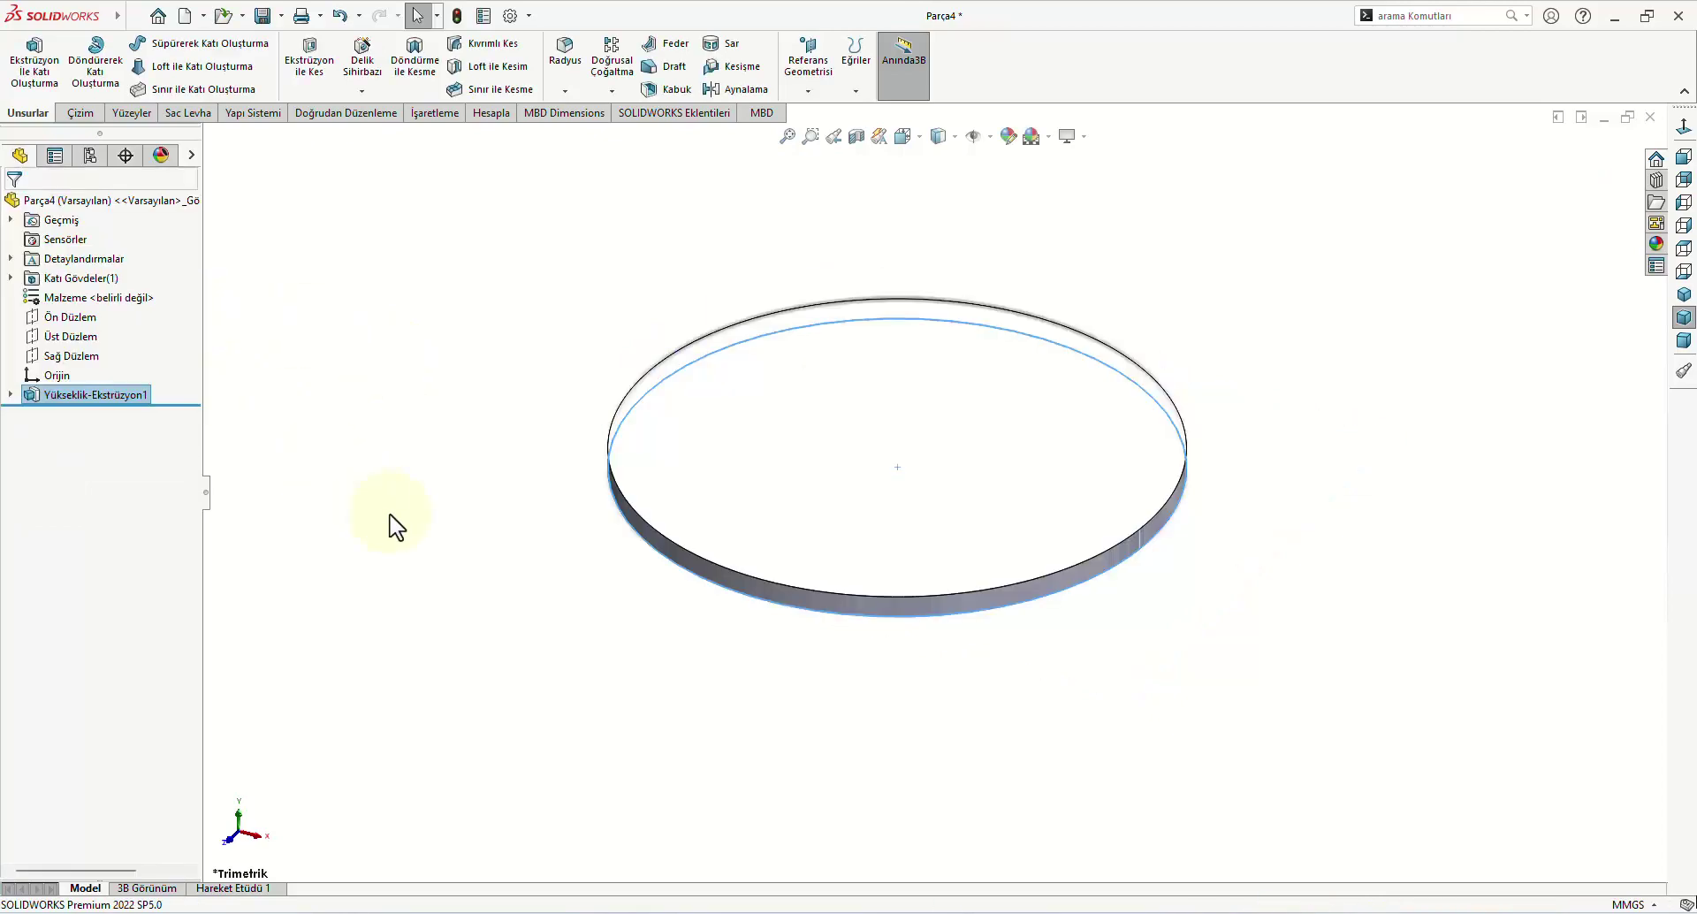
left_click(864, 433)
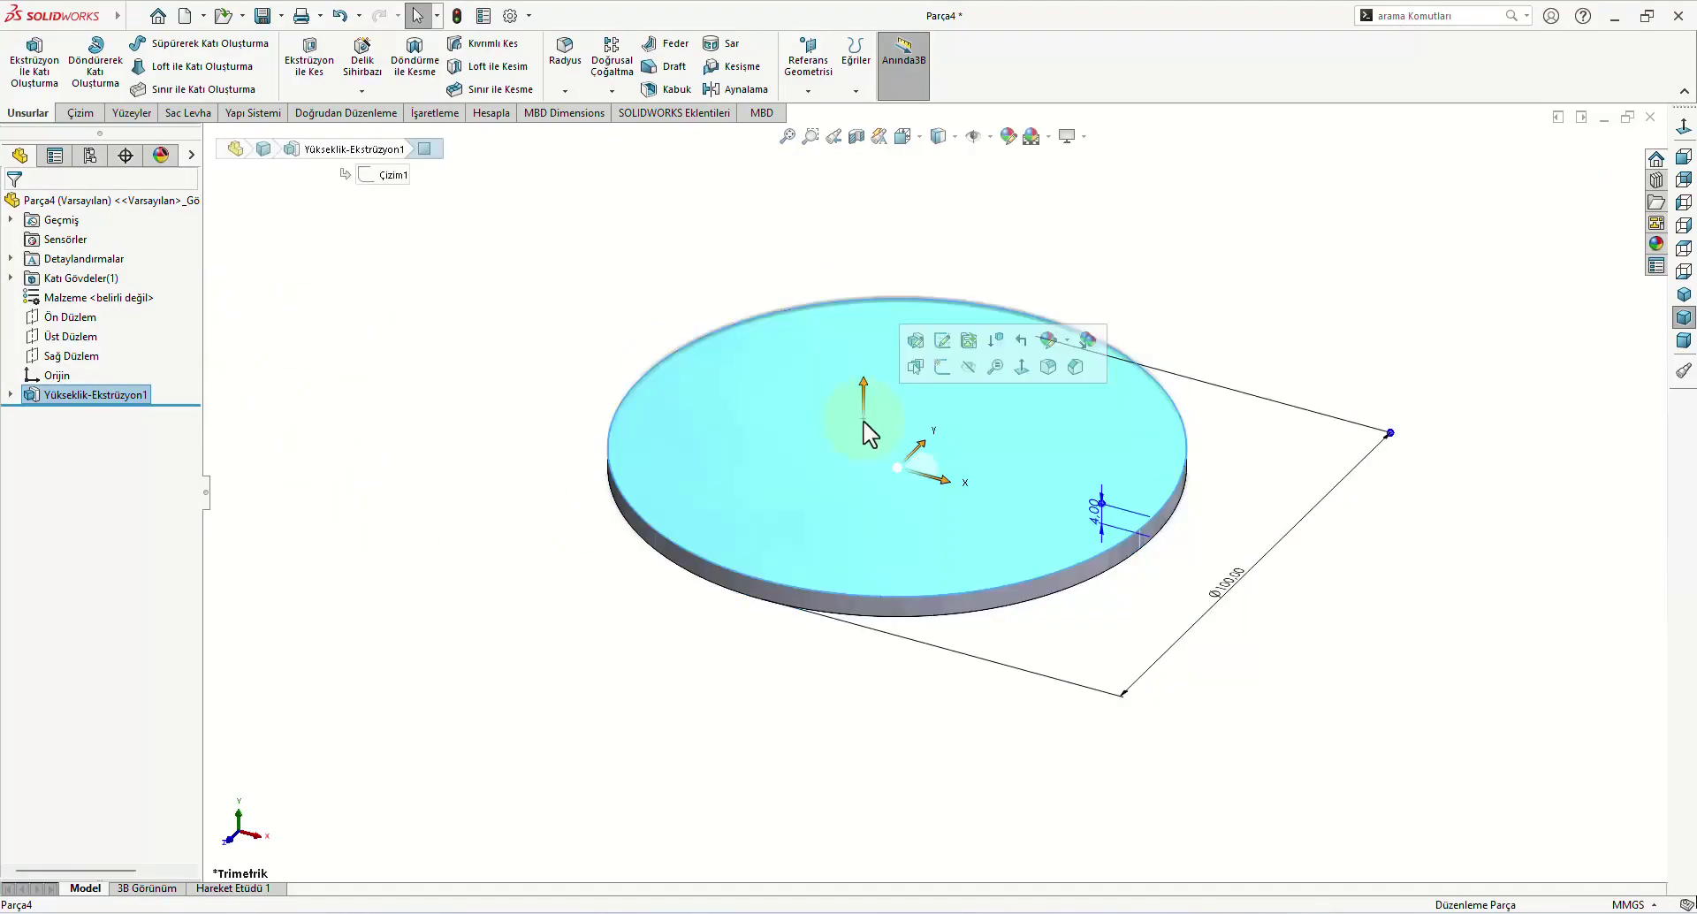
left_click(936, 372)
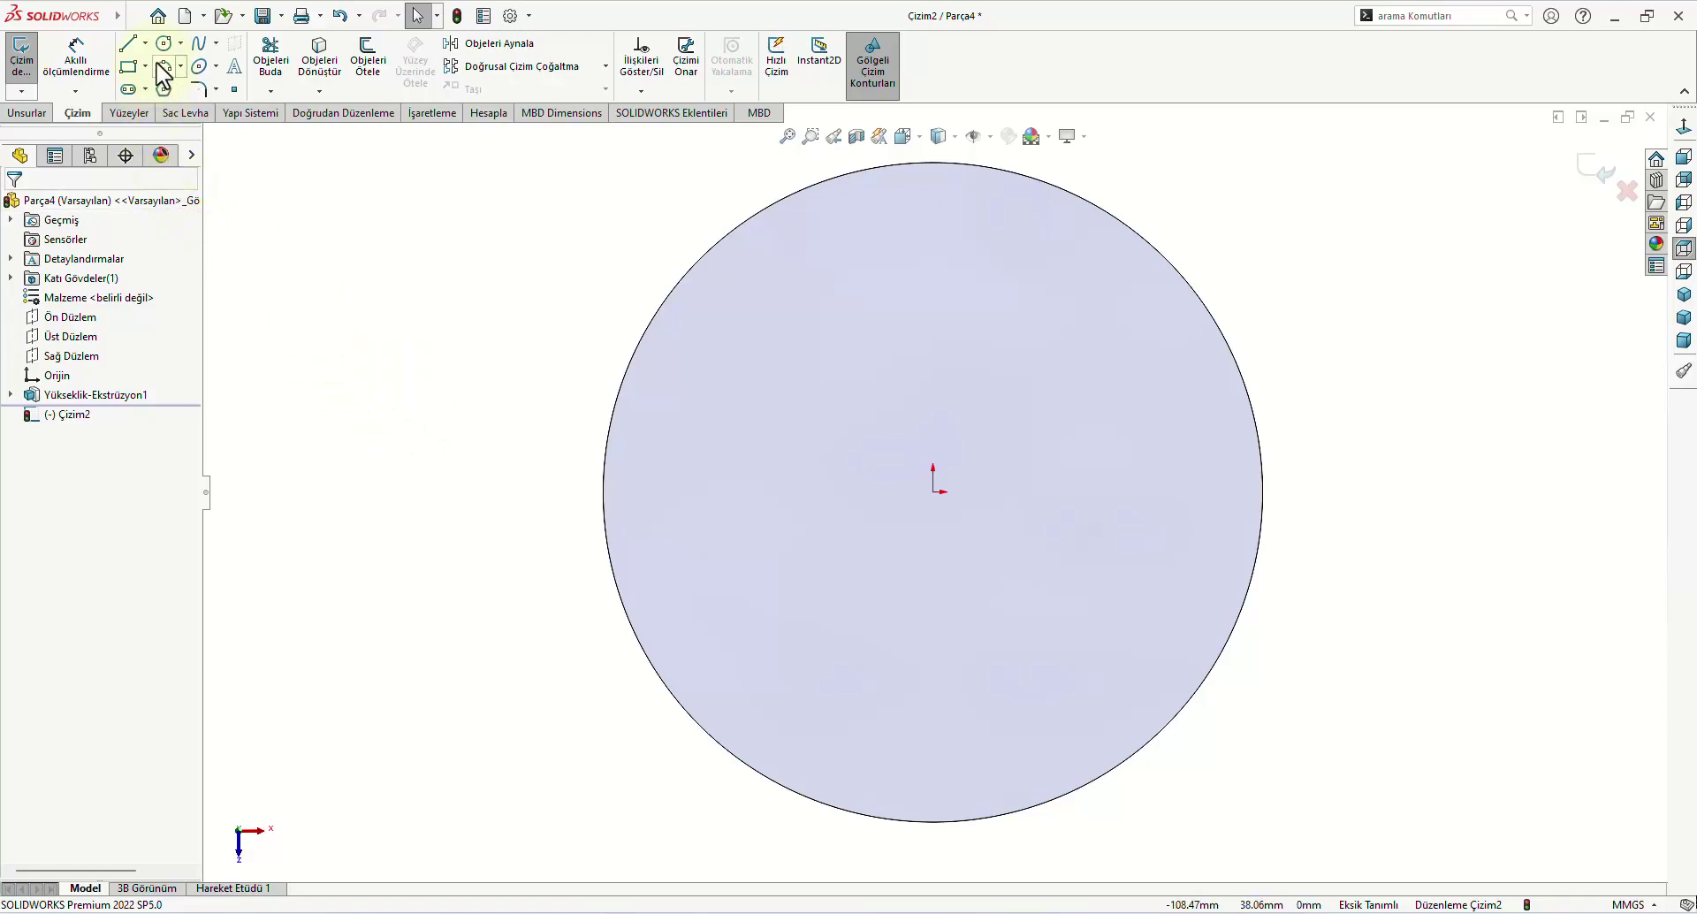
Step: Draw a vertical construction centreline upward from the sketch origin
left_click(128, 46)
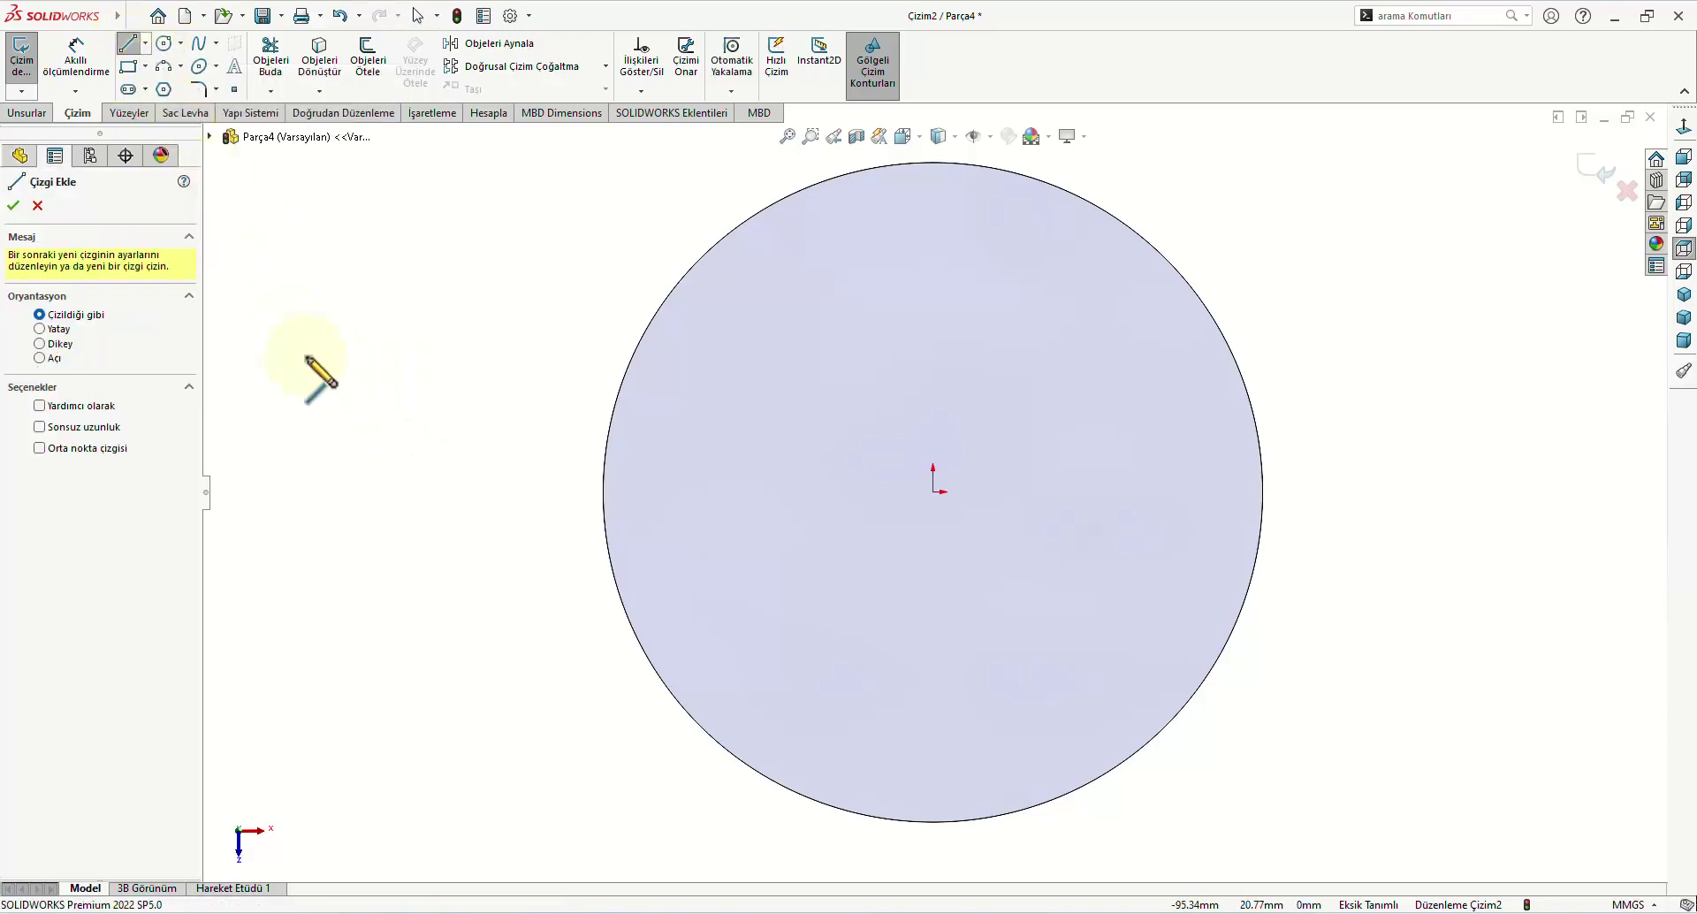
left_click(38, 406)
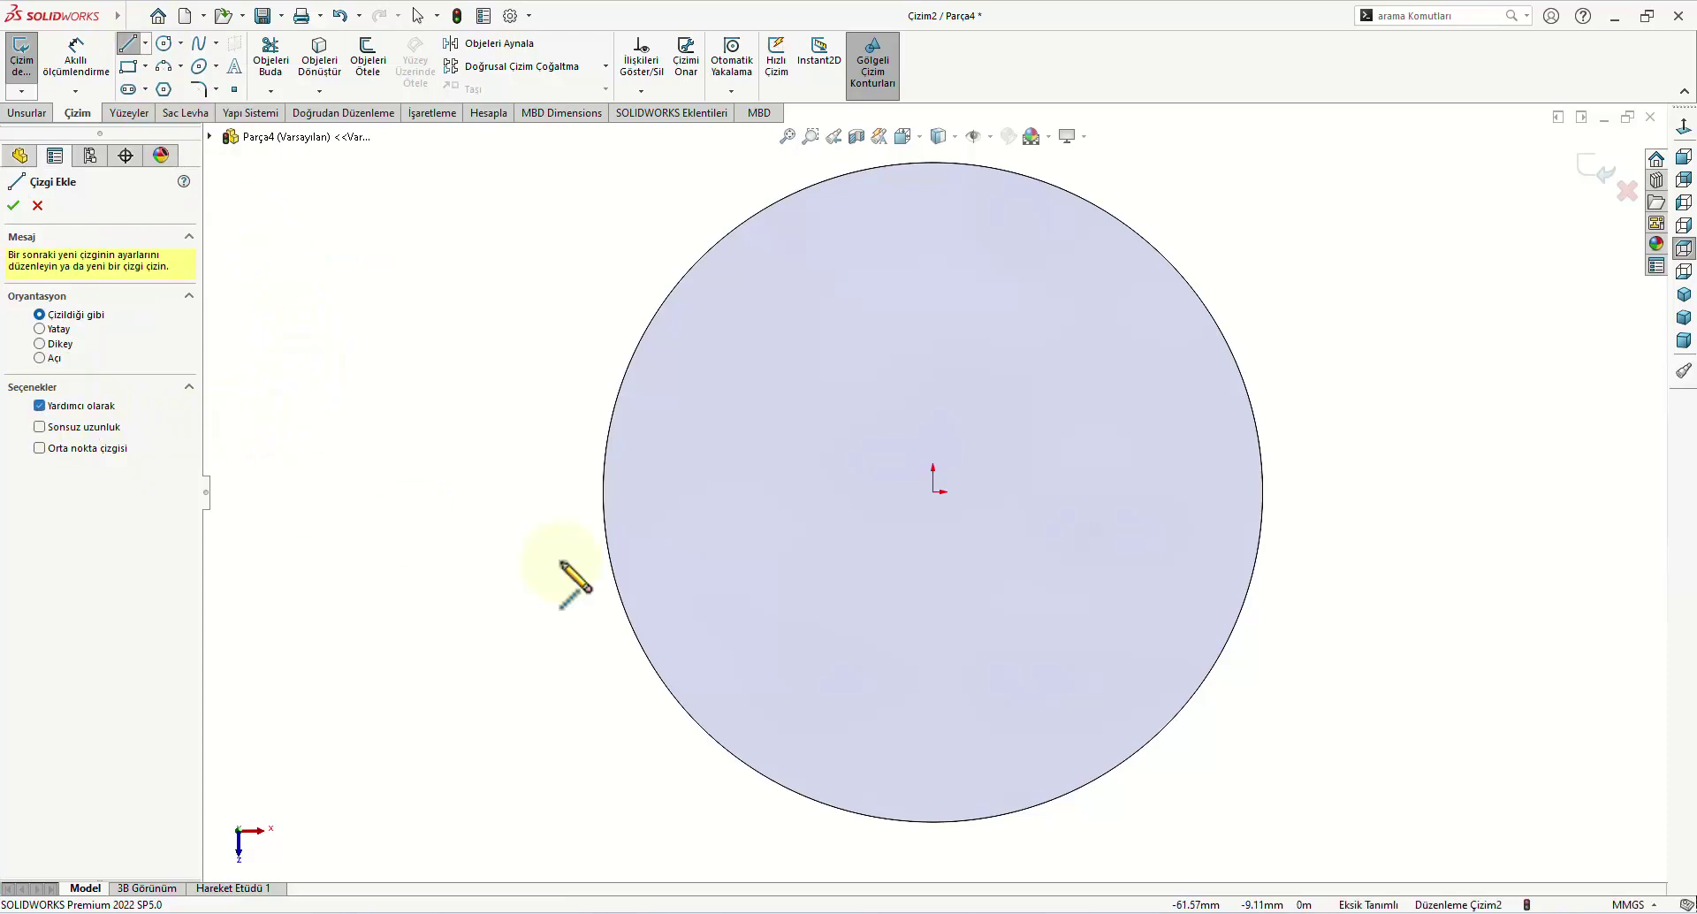
left_click(933, 491)
scroll(928, 463, "up", 1)
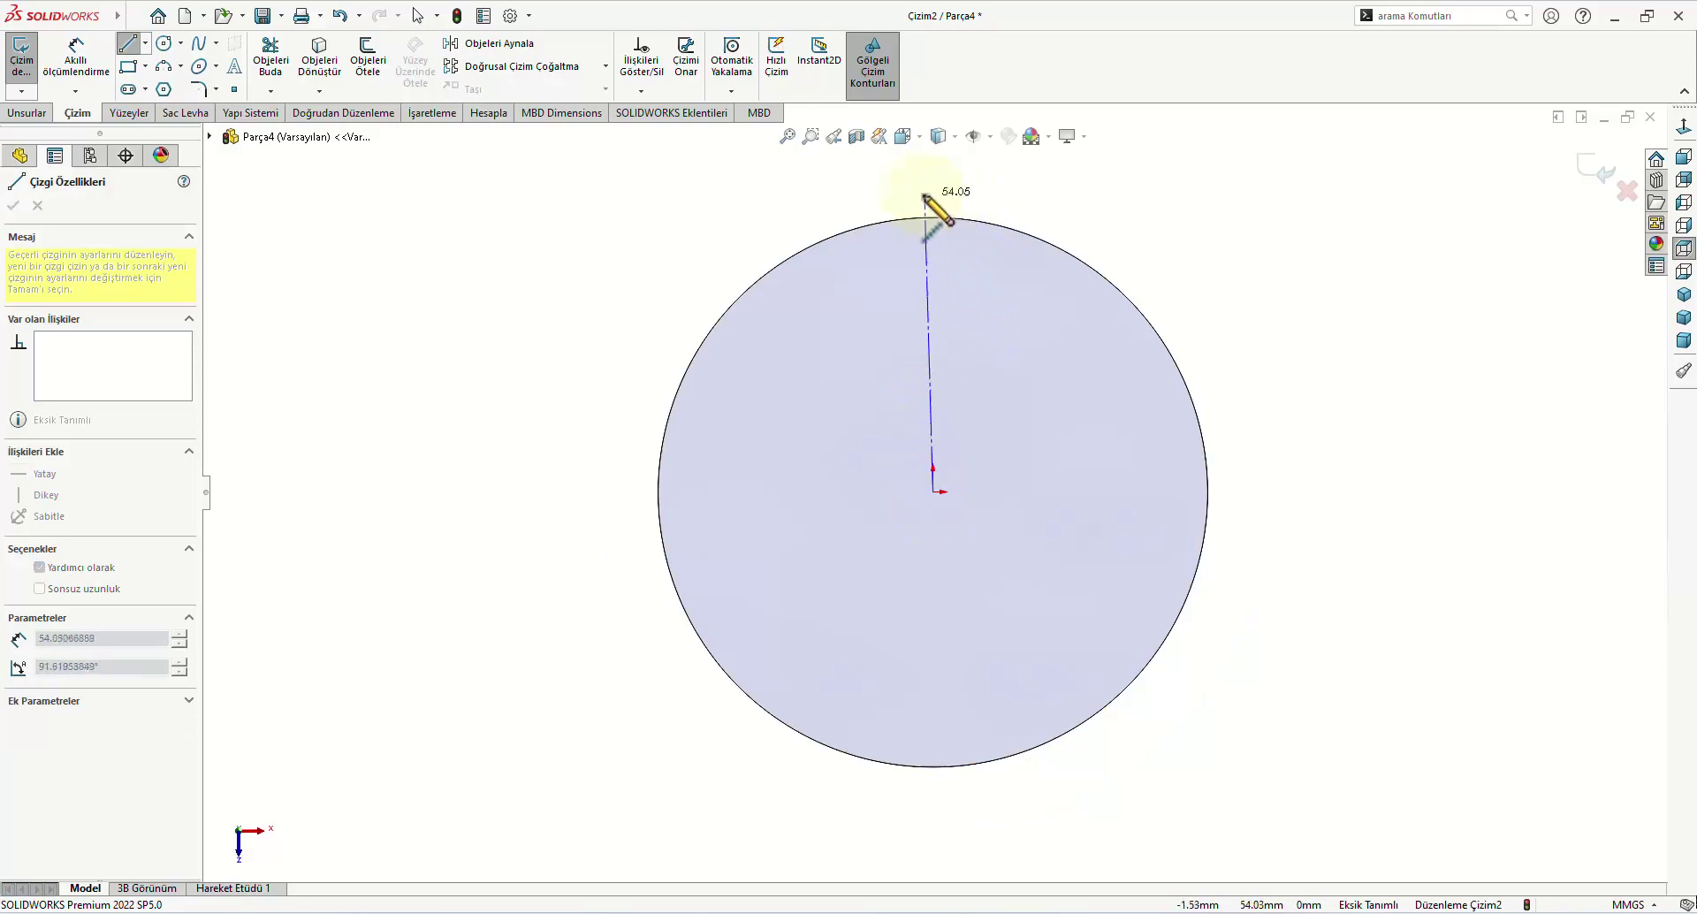
left_click(935, 167)
right_click(940, 168)
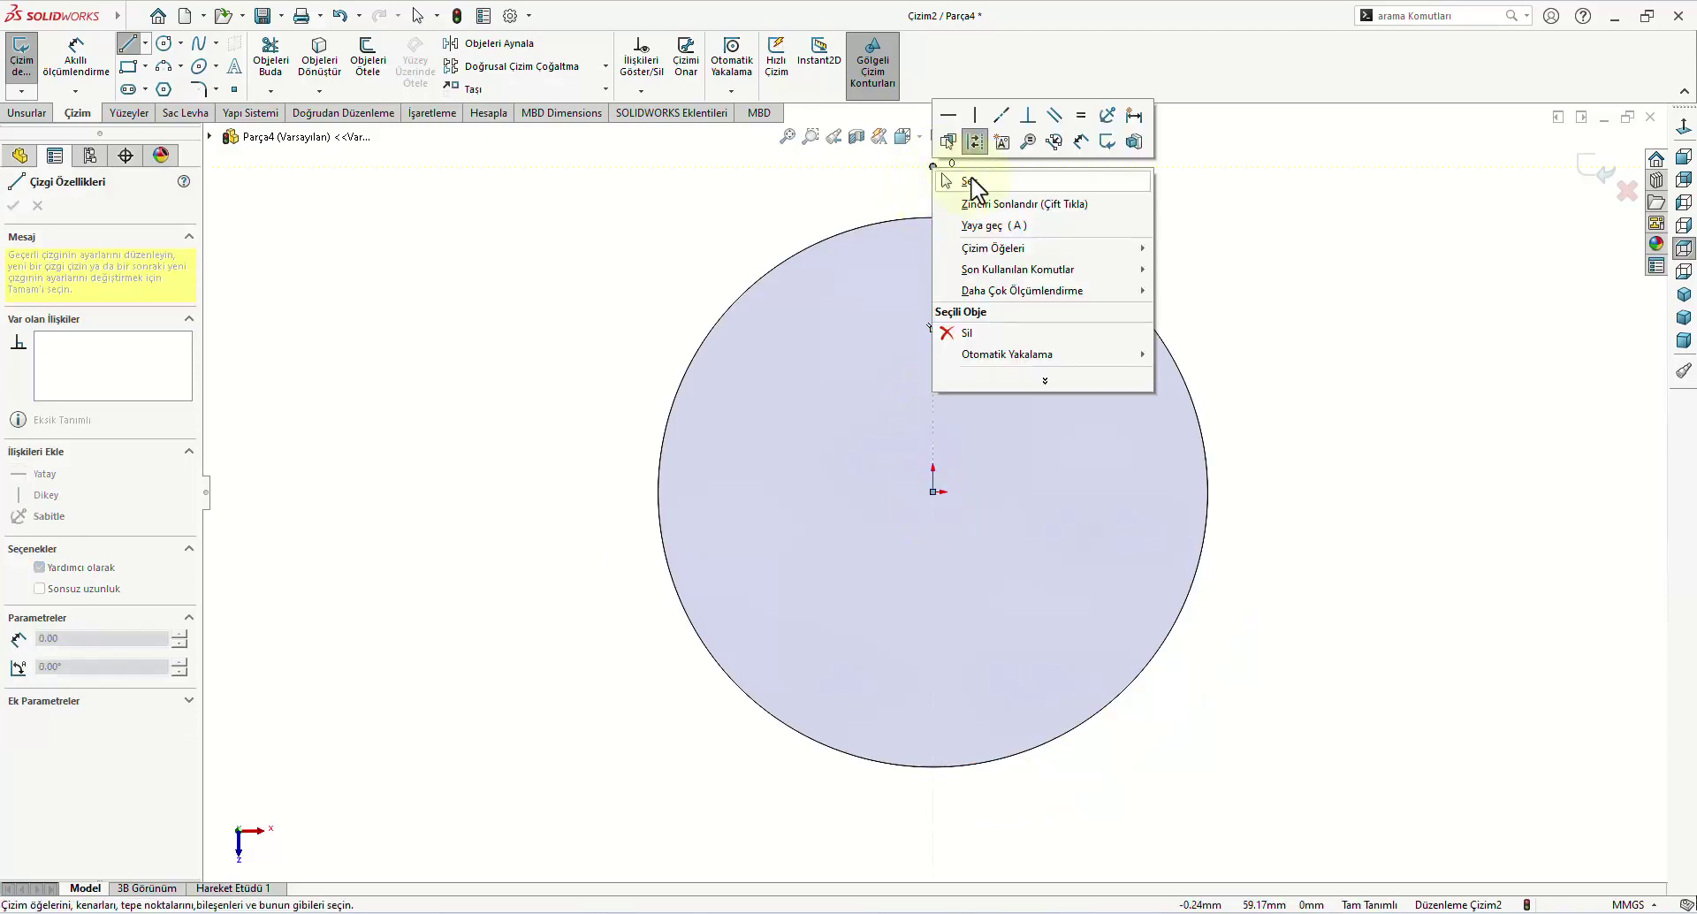
left_click(981, 325)
scroll(983, 448, "down", 2)
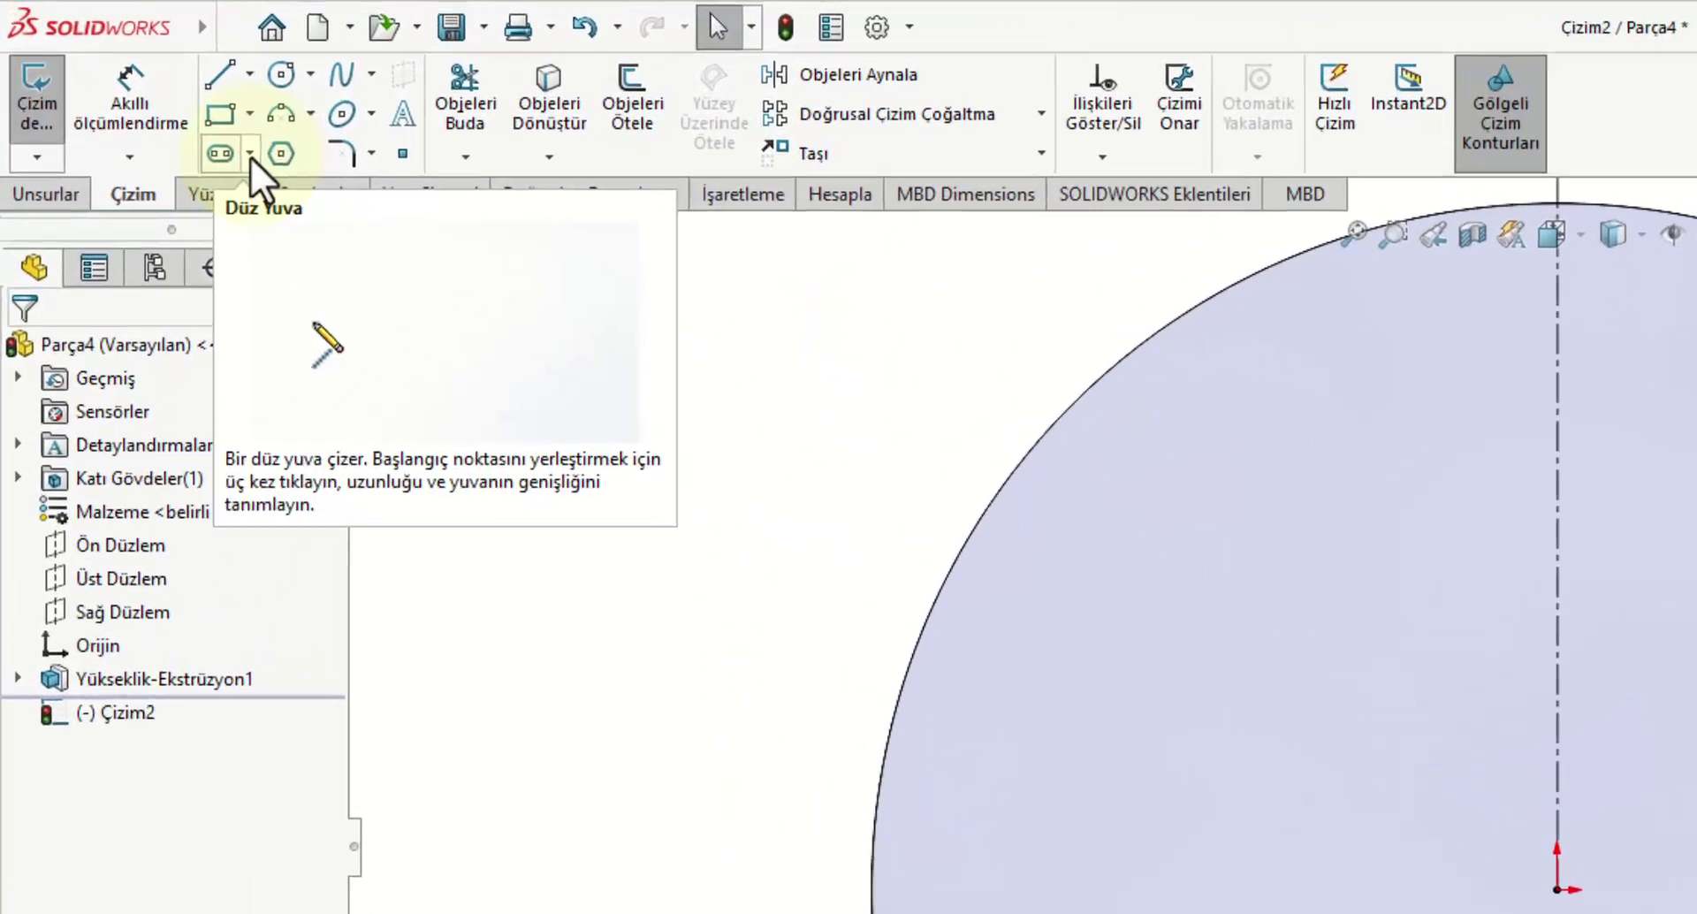
Step: Draw a centre-point arc slot centred on the origin
left_click(145, 90)
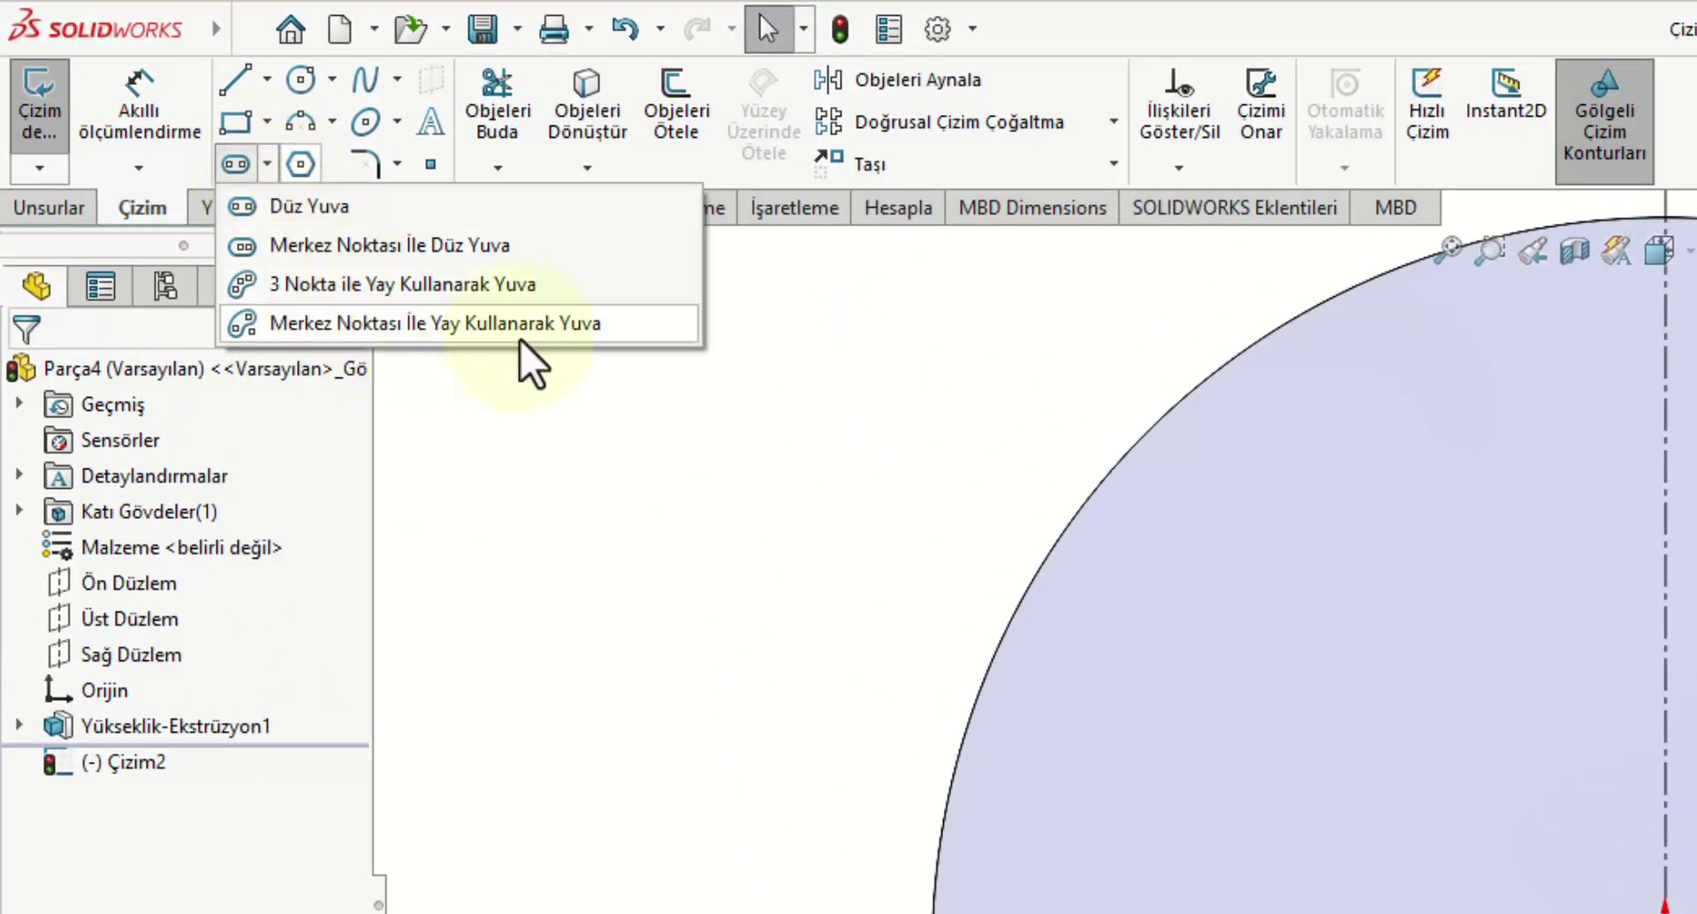
left_click(565, 321)
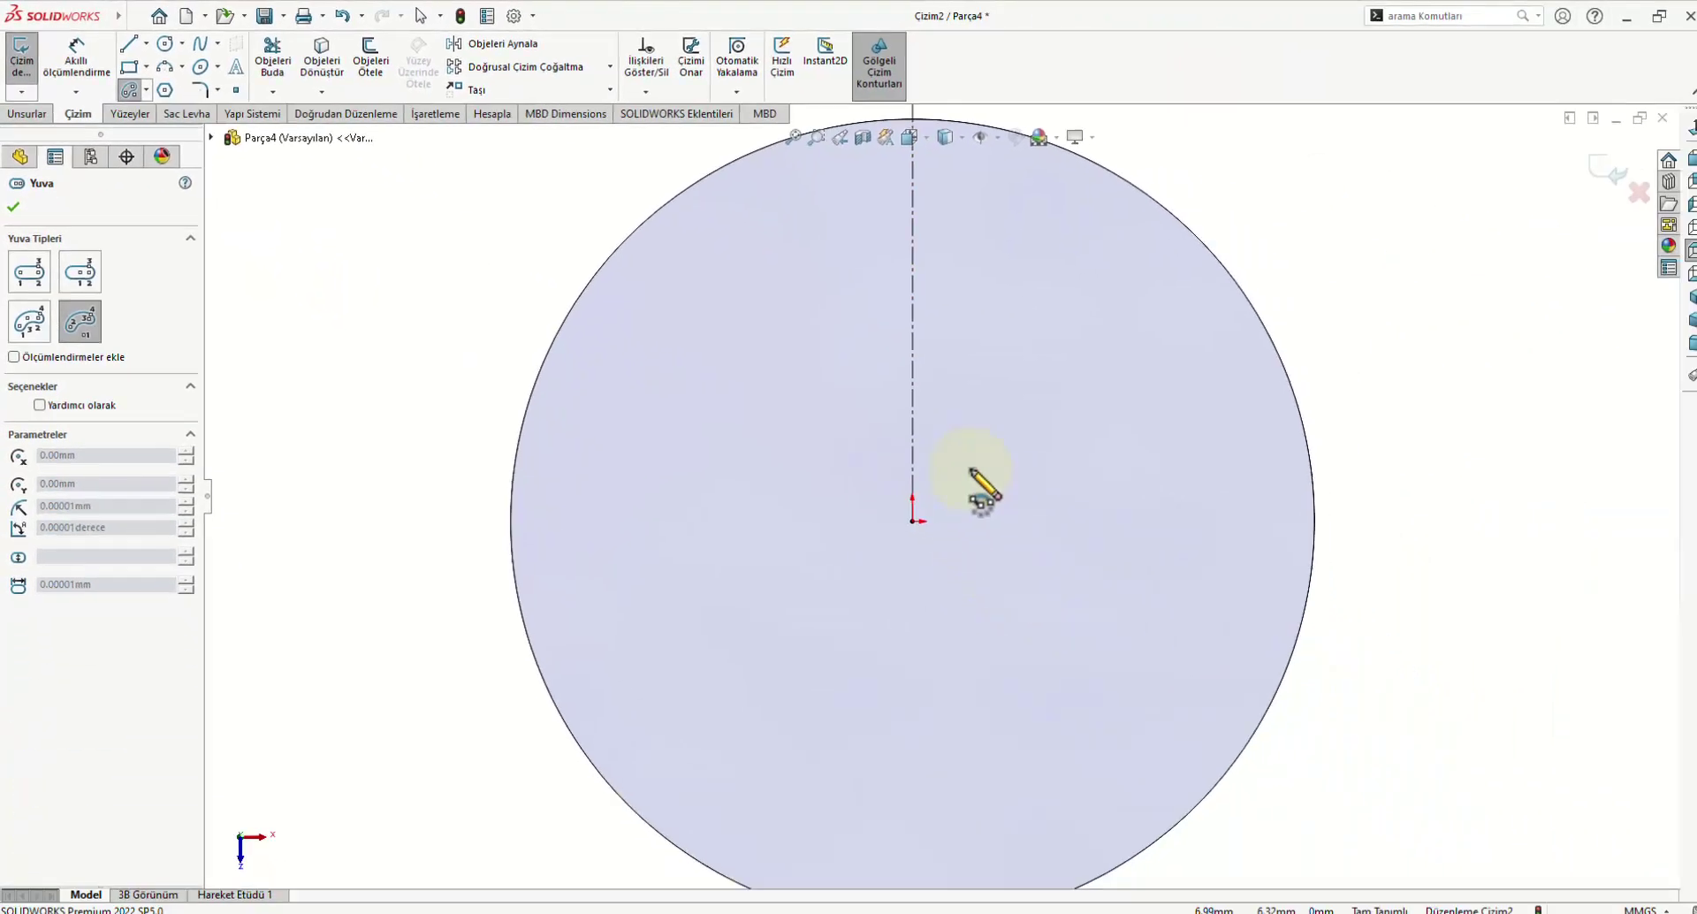
scroll(958, 456, "down", 1)
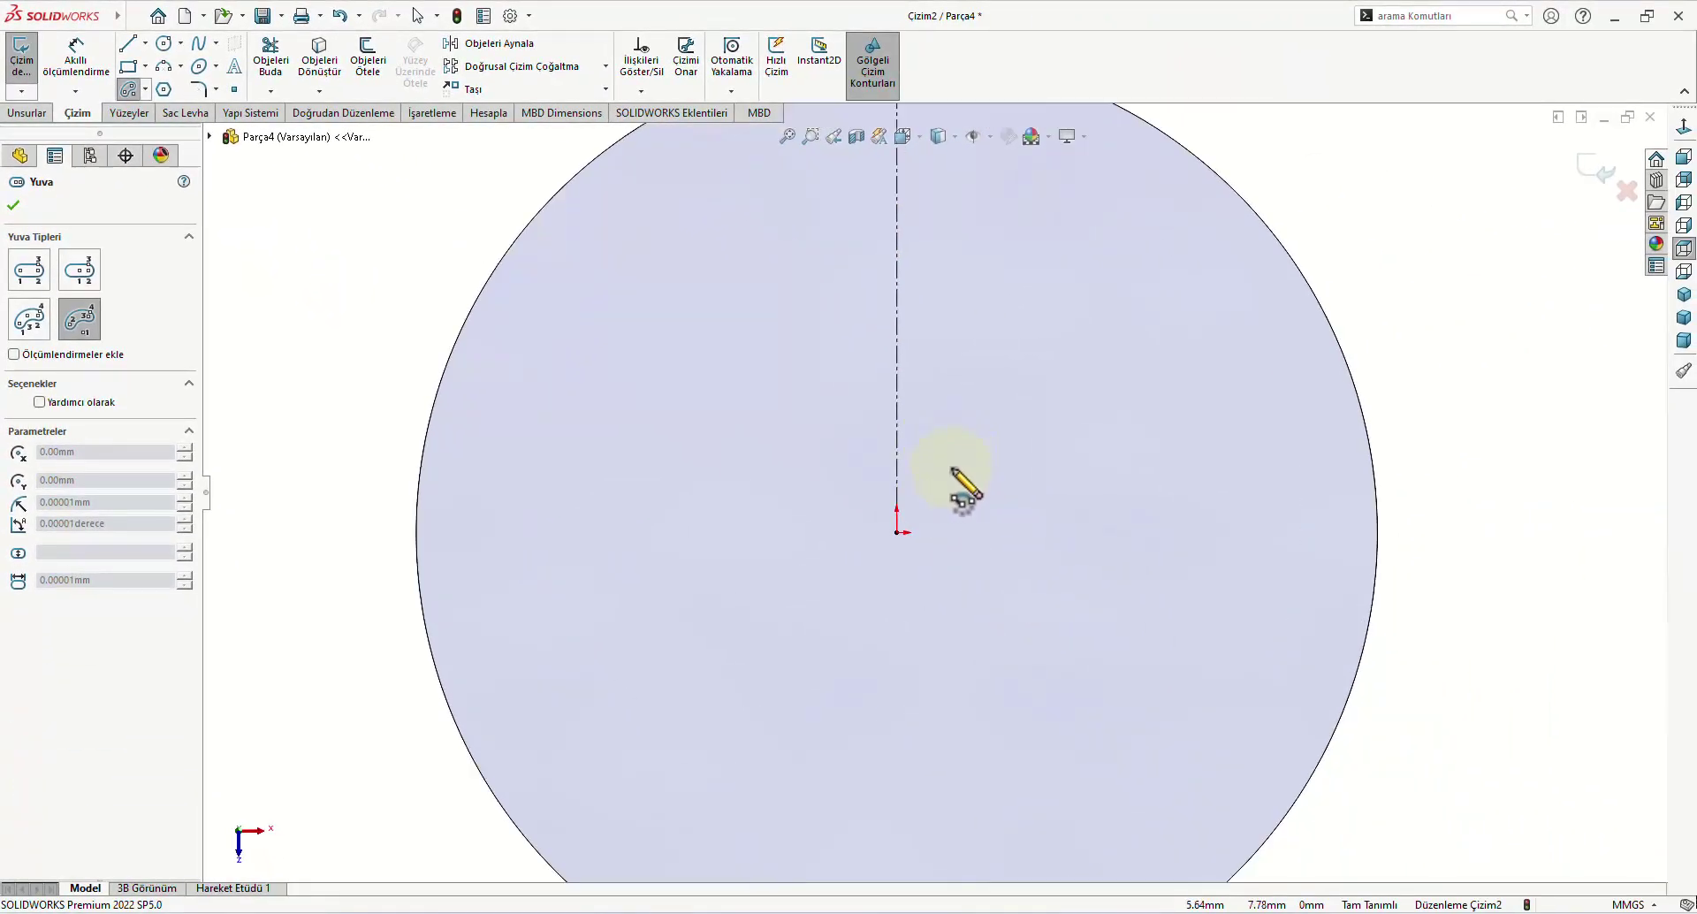
left_click(897, 533)
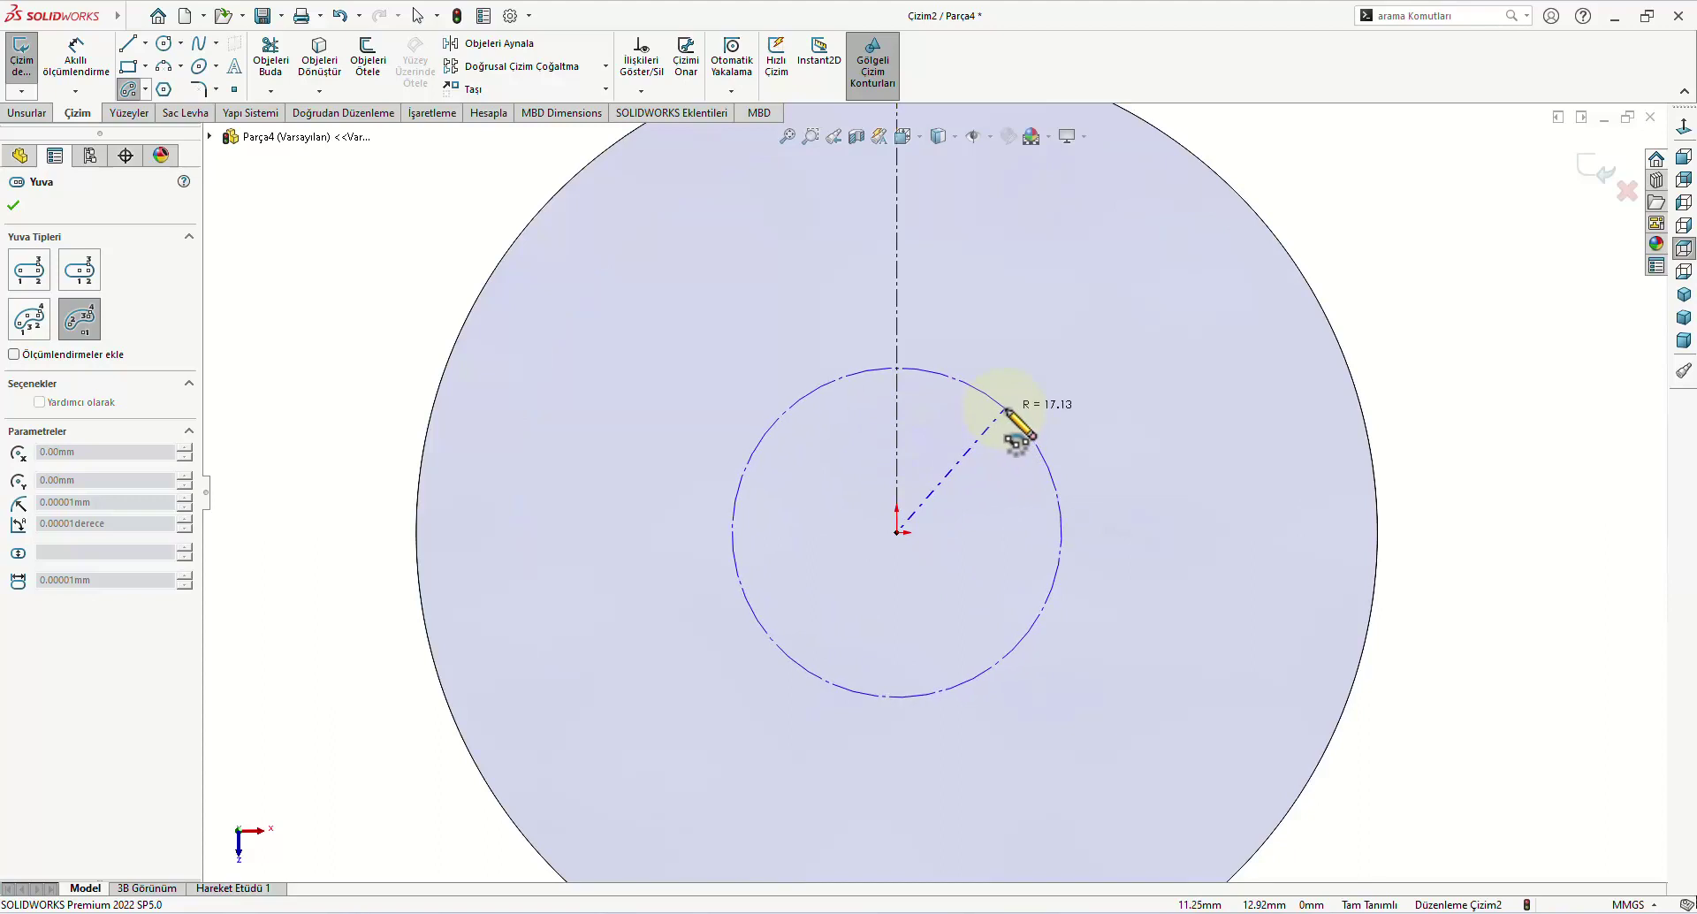
left_click(1006, 442)
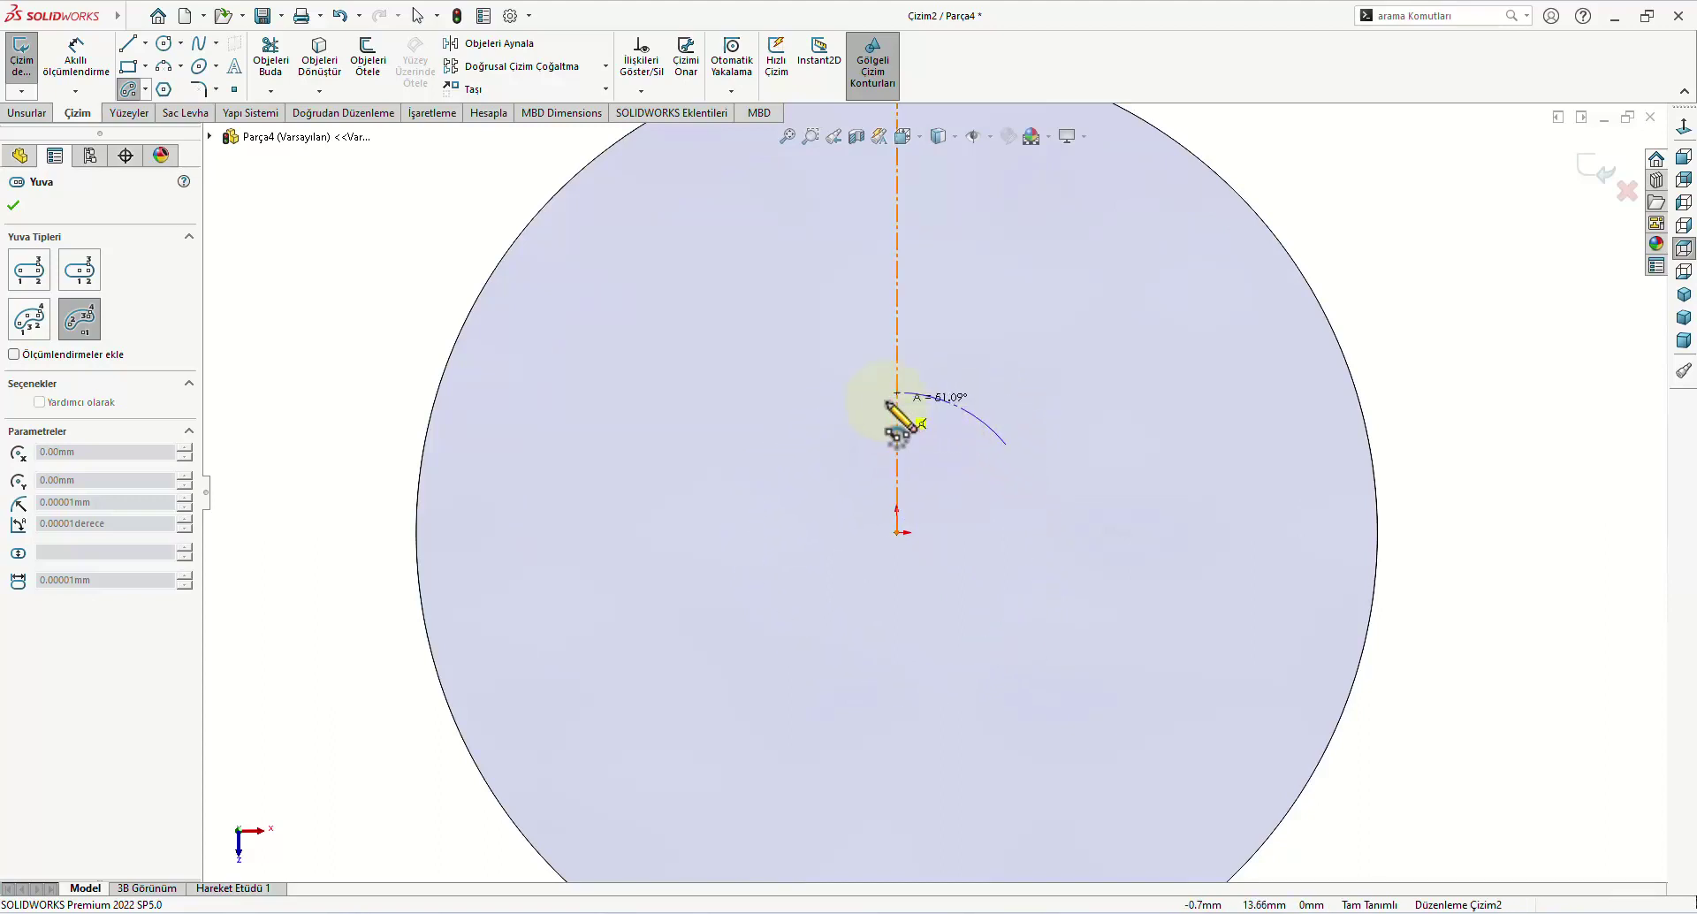
left_click(790, 441)
left_click(786, 439)
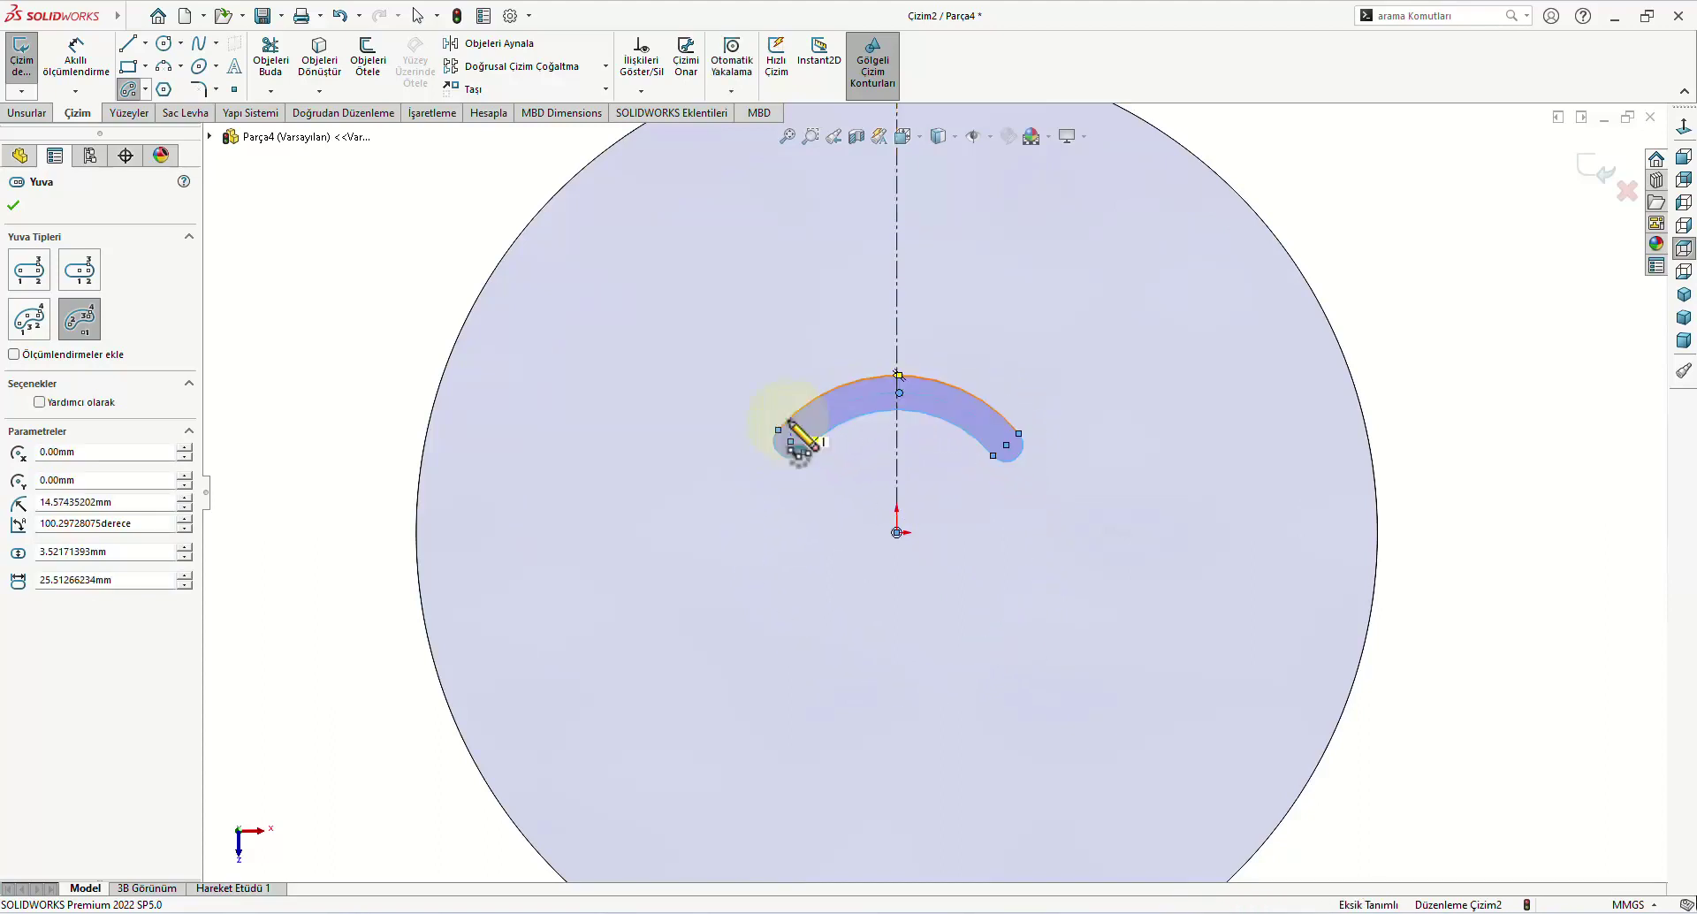
right_click(406, 236)
left_click(416, 245)
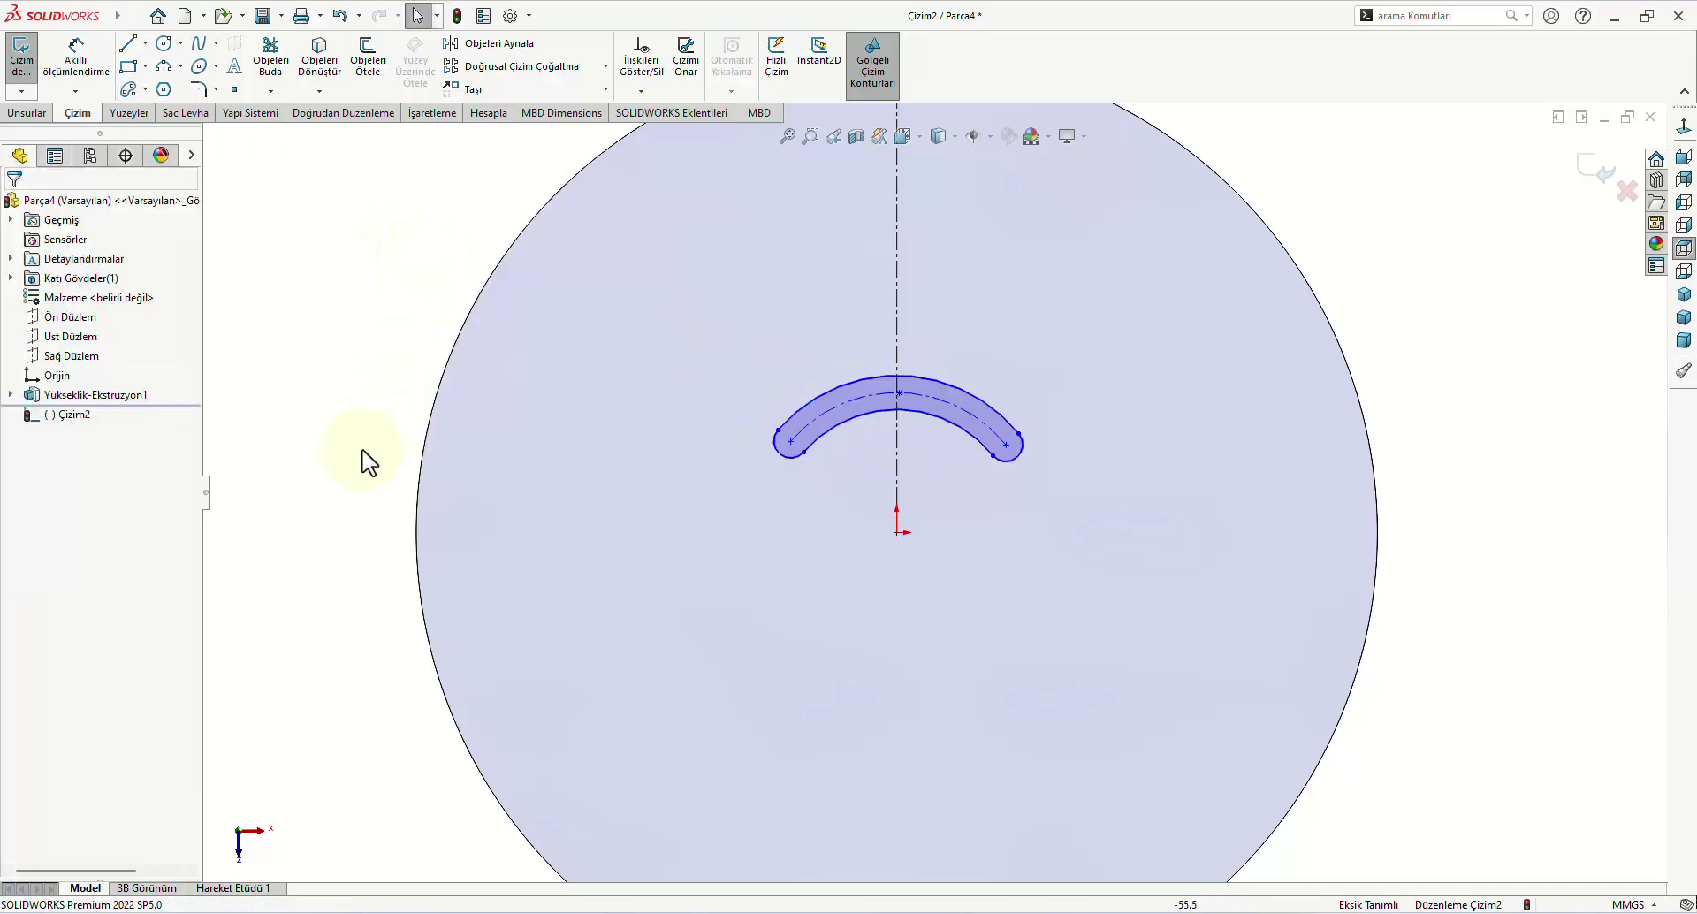
Step: Add construction lines from the origin to the slot's left and right ends, then zoom to fit
left_click(128, 43)
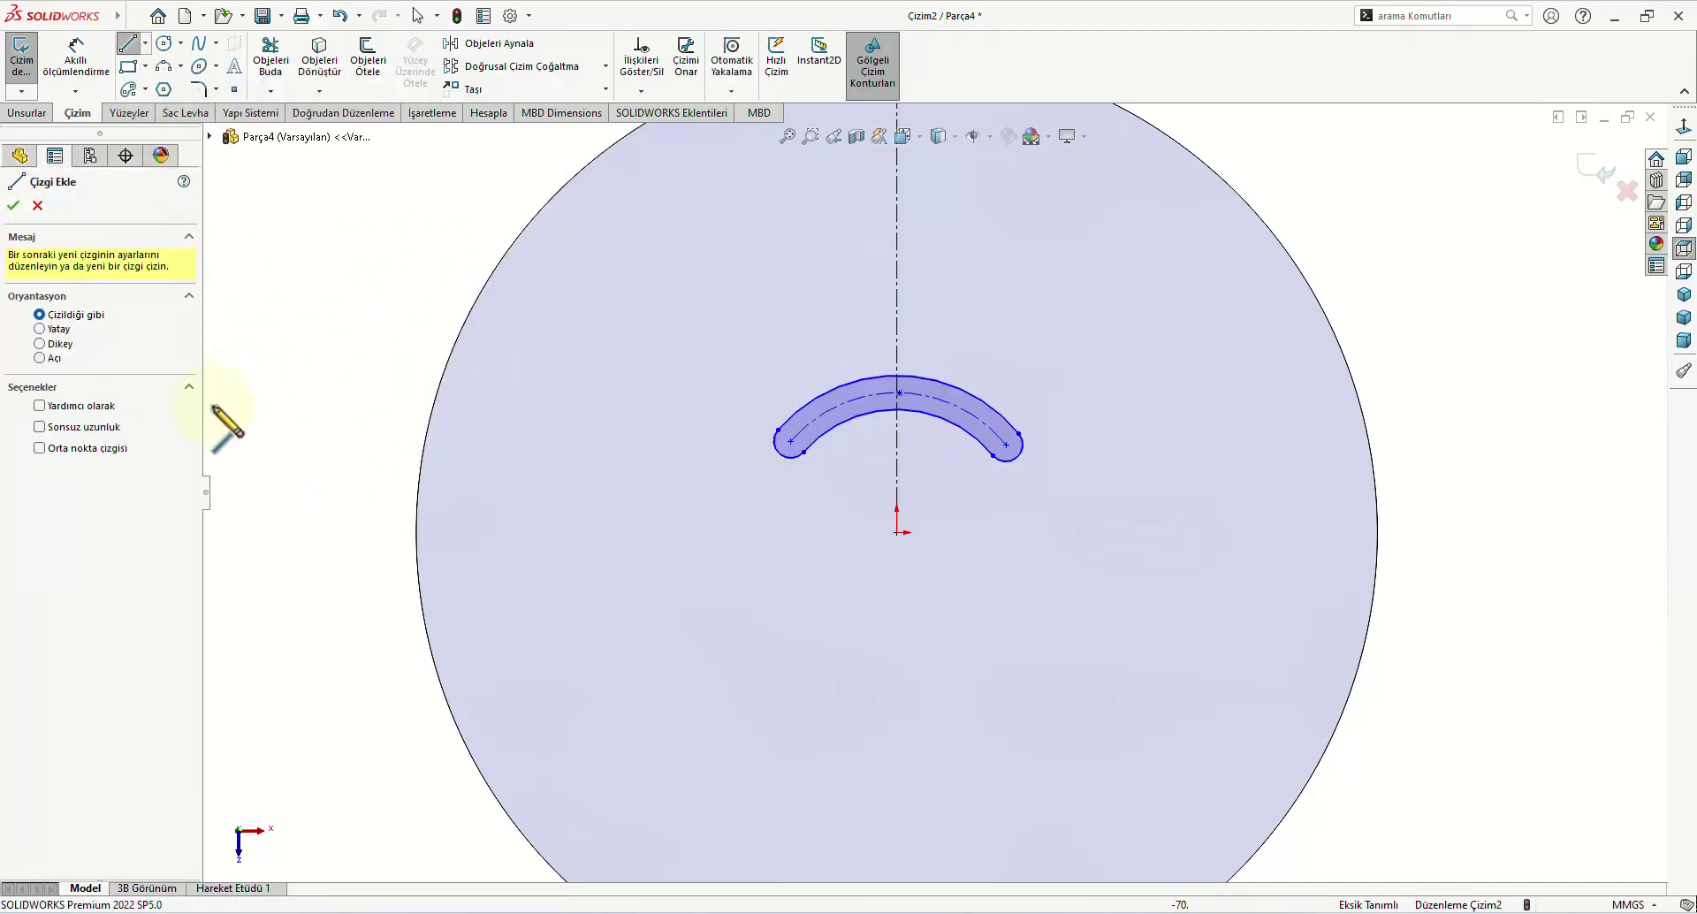
left_click(86, 407)
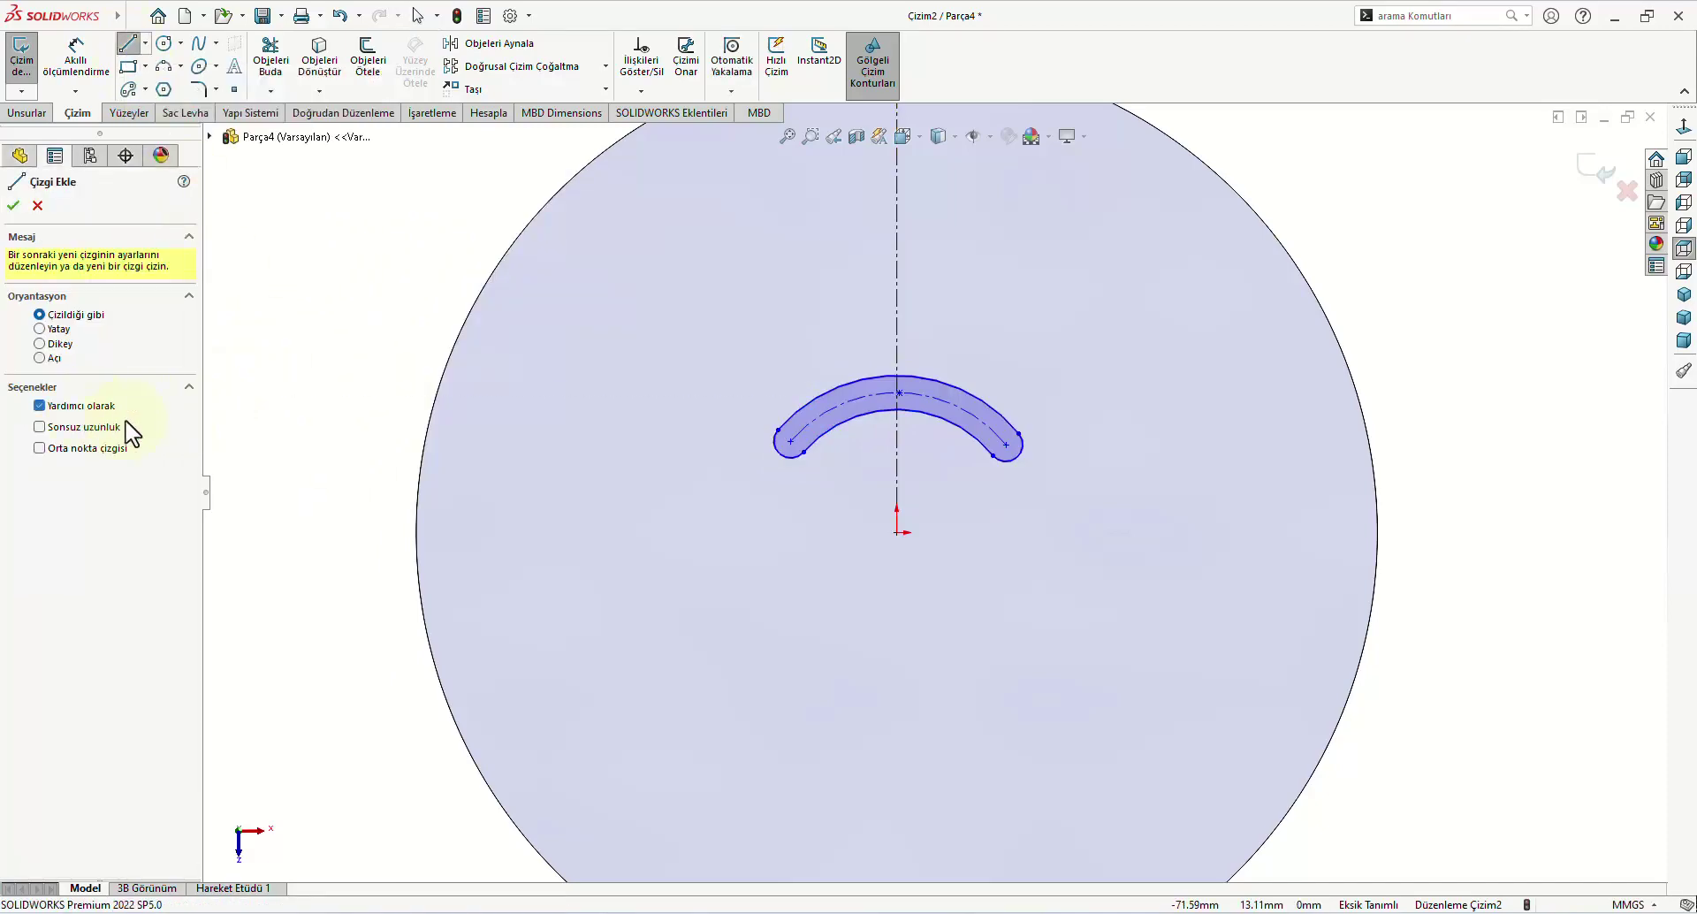
left_click(897, 532)
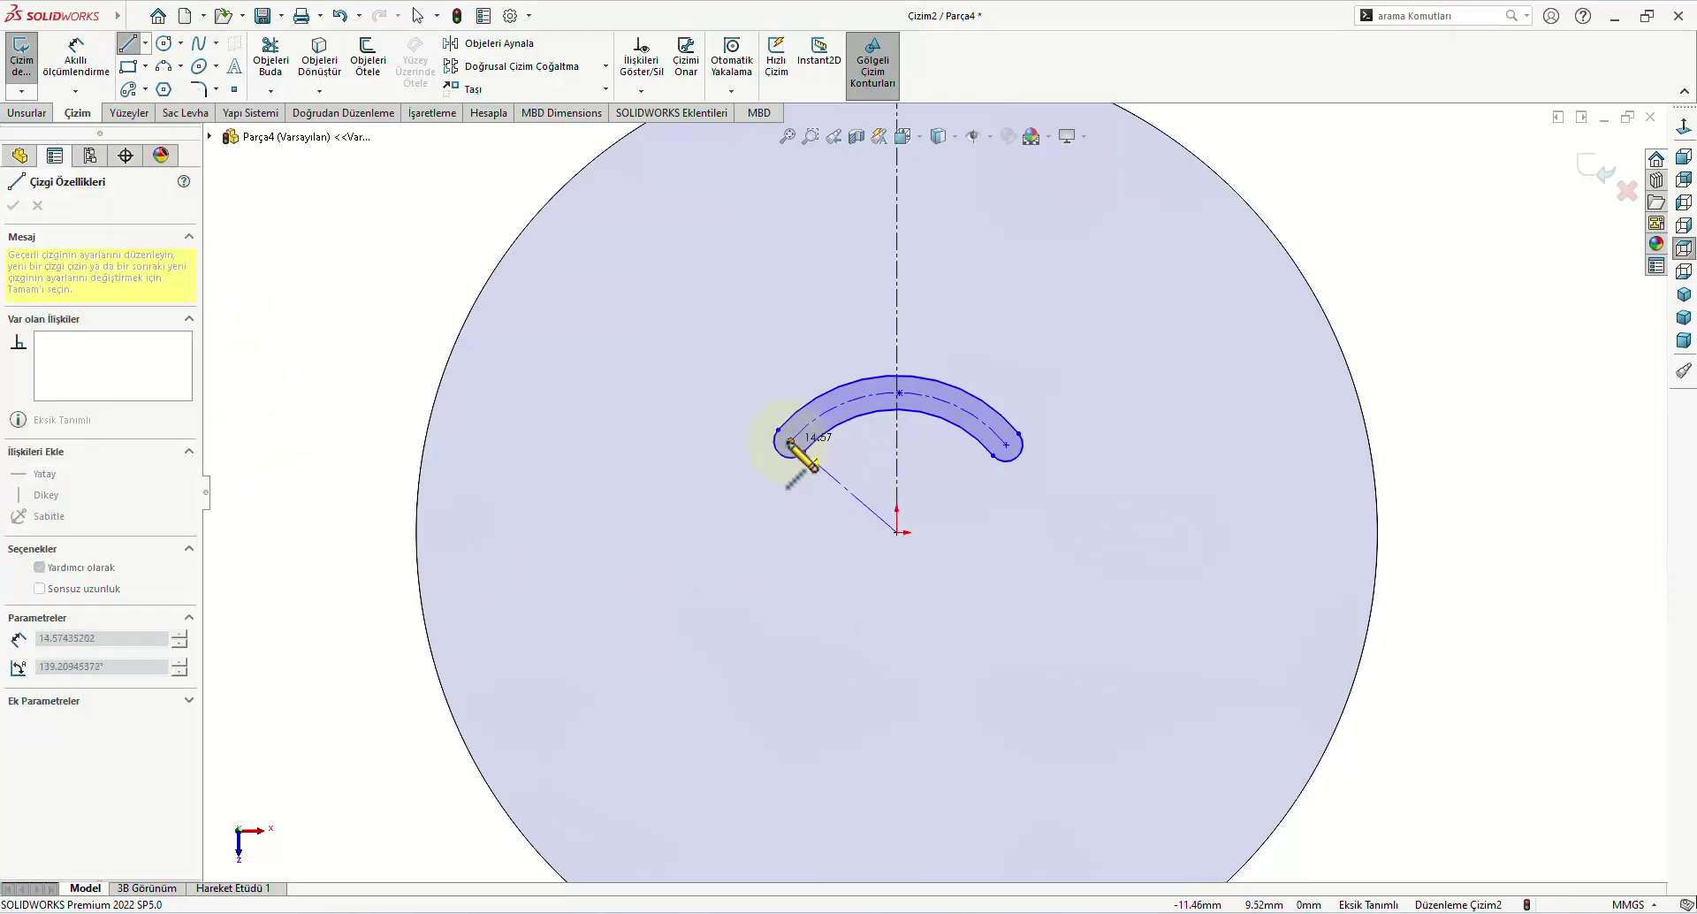
left_click(790, 442)
right_click(790, 442)
left_click(822, 459)
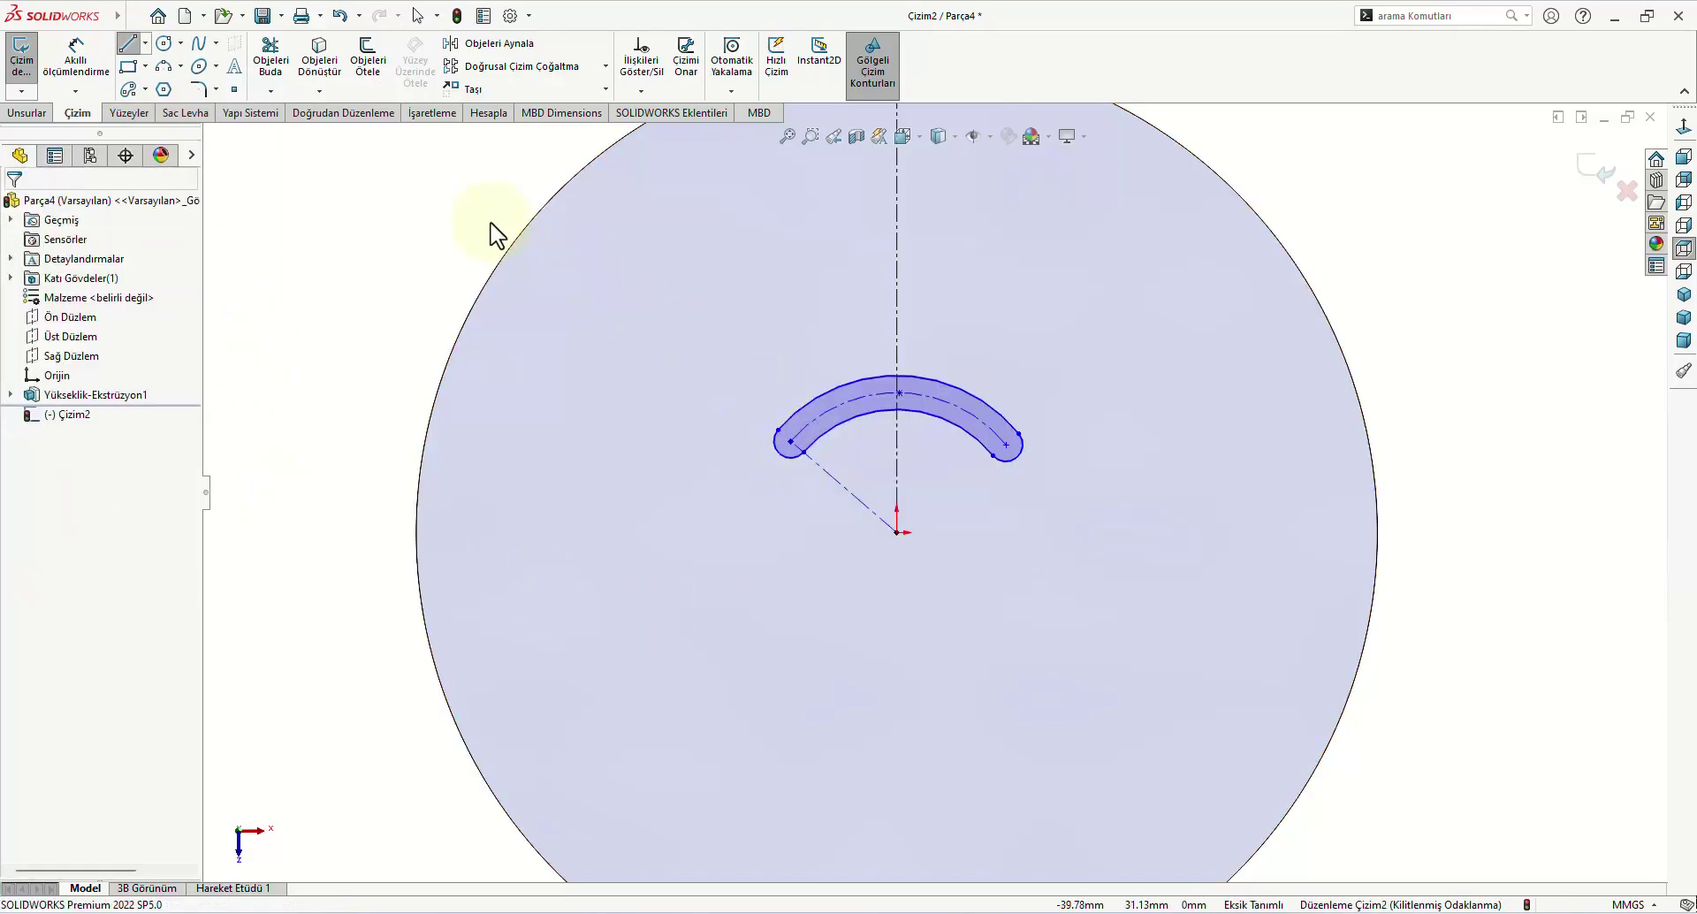
left_click(128, 45)
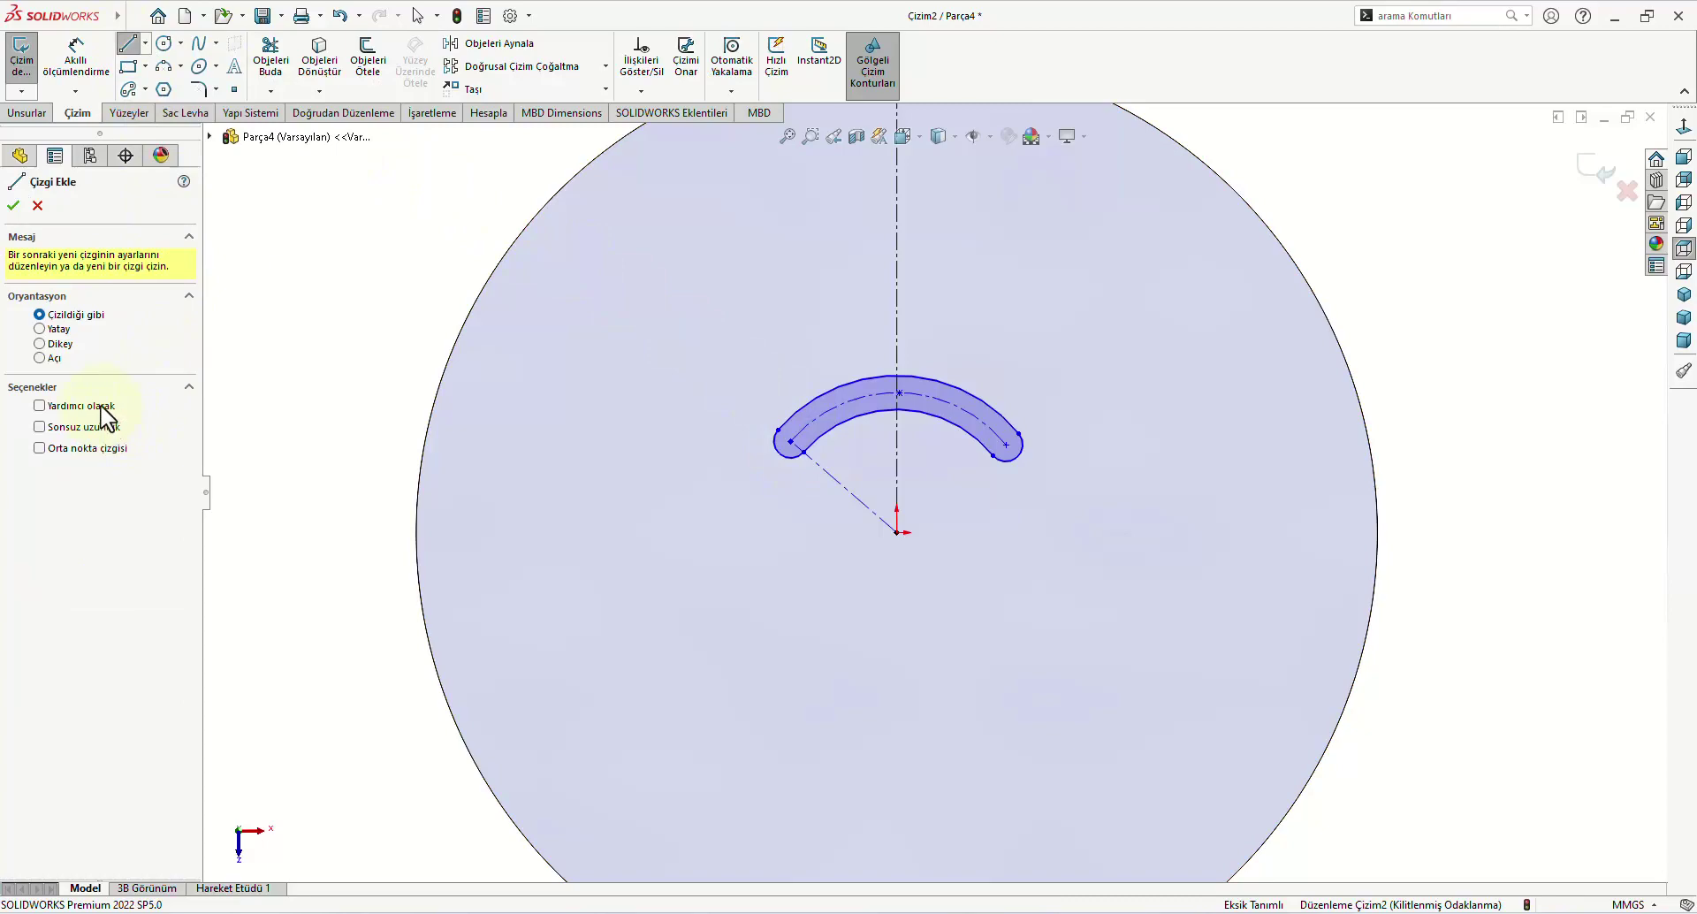
left_click(104, 409)
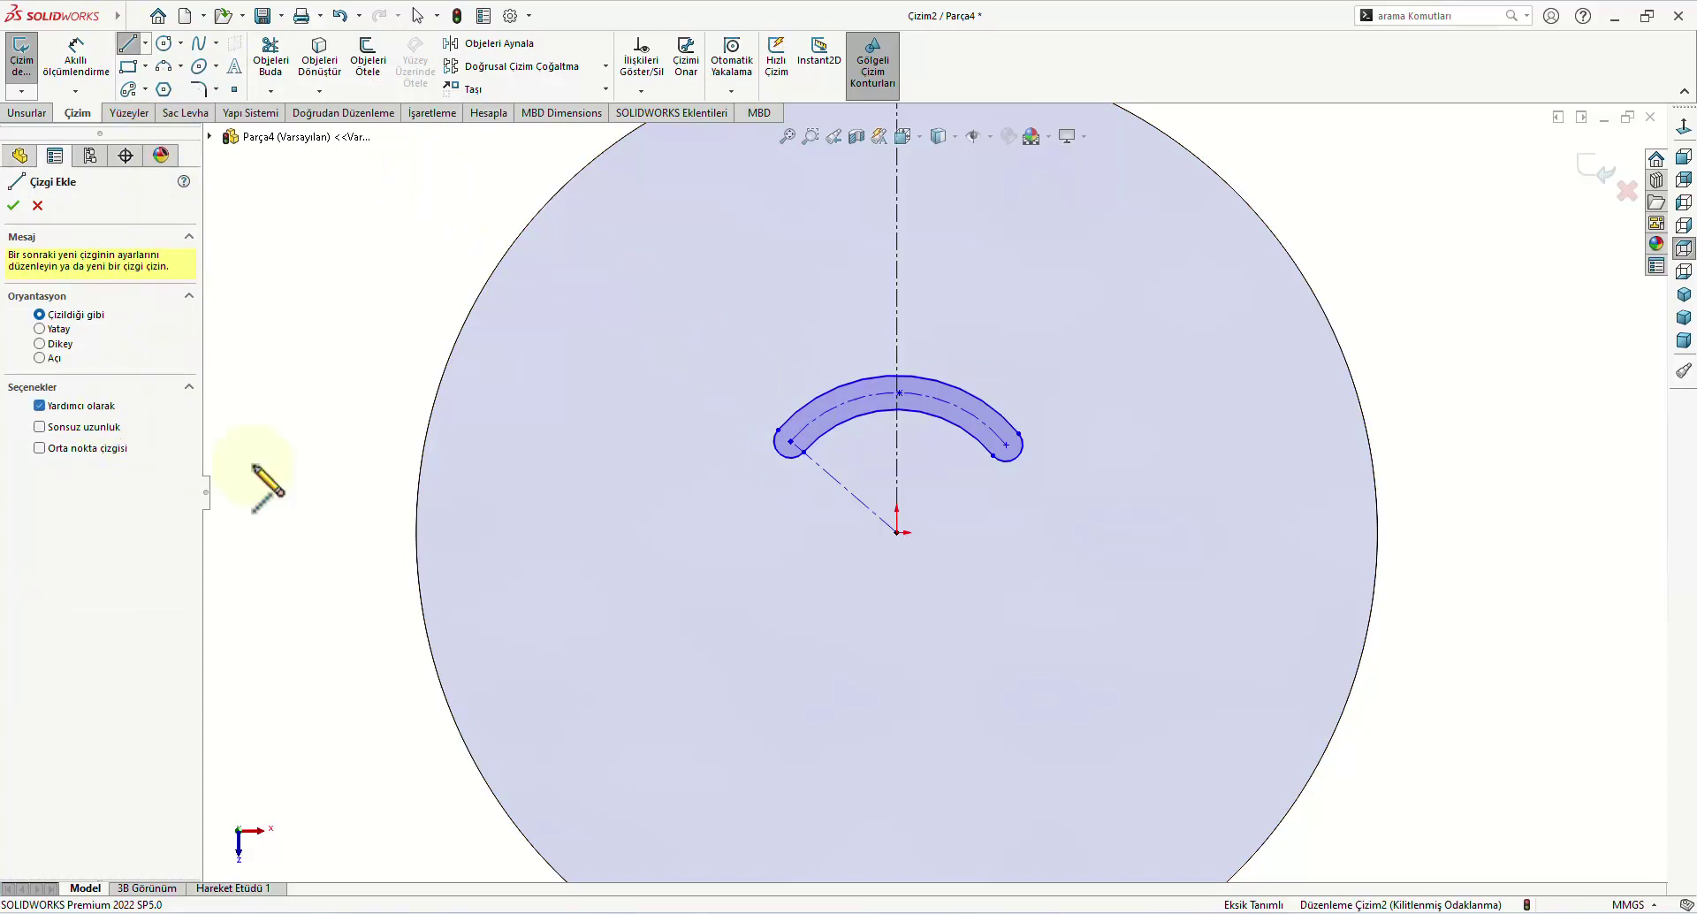
left_click(897, 532)
left_click(1006, 445)
right_click(1006, 445)
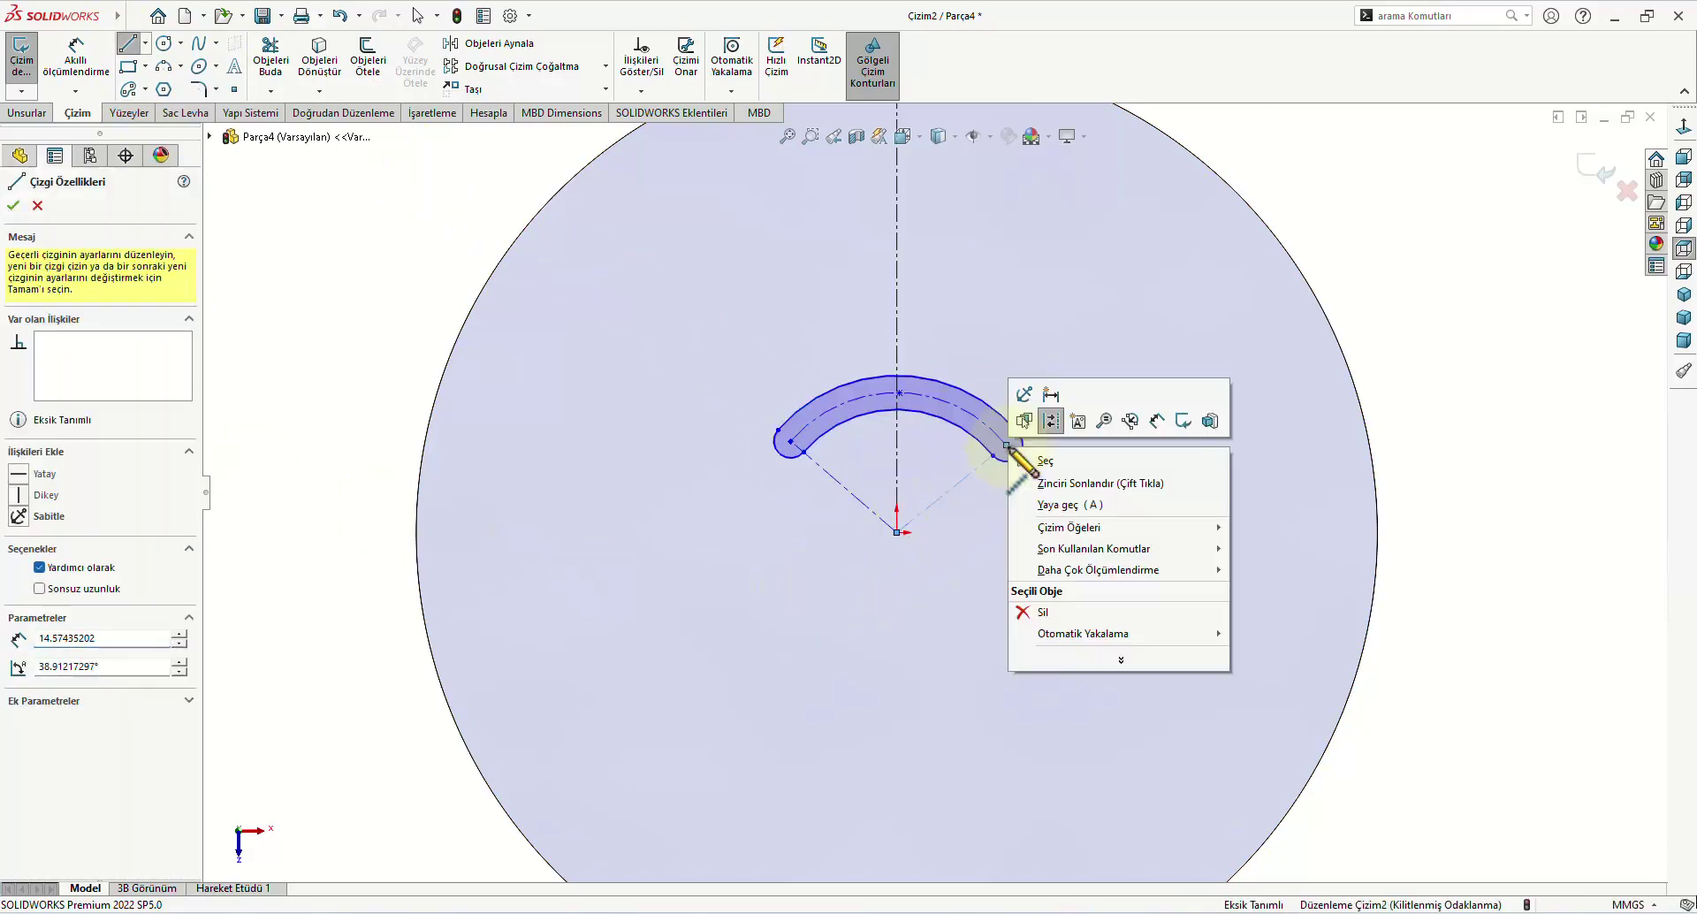
left_click(1038, 482)
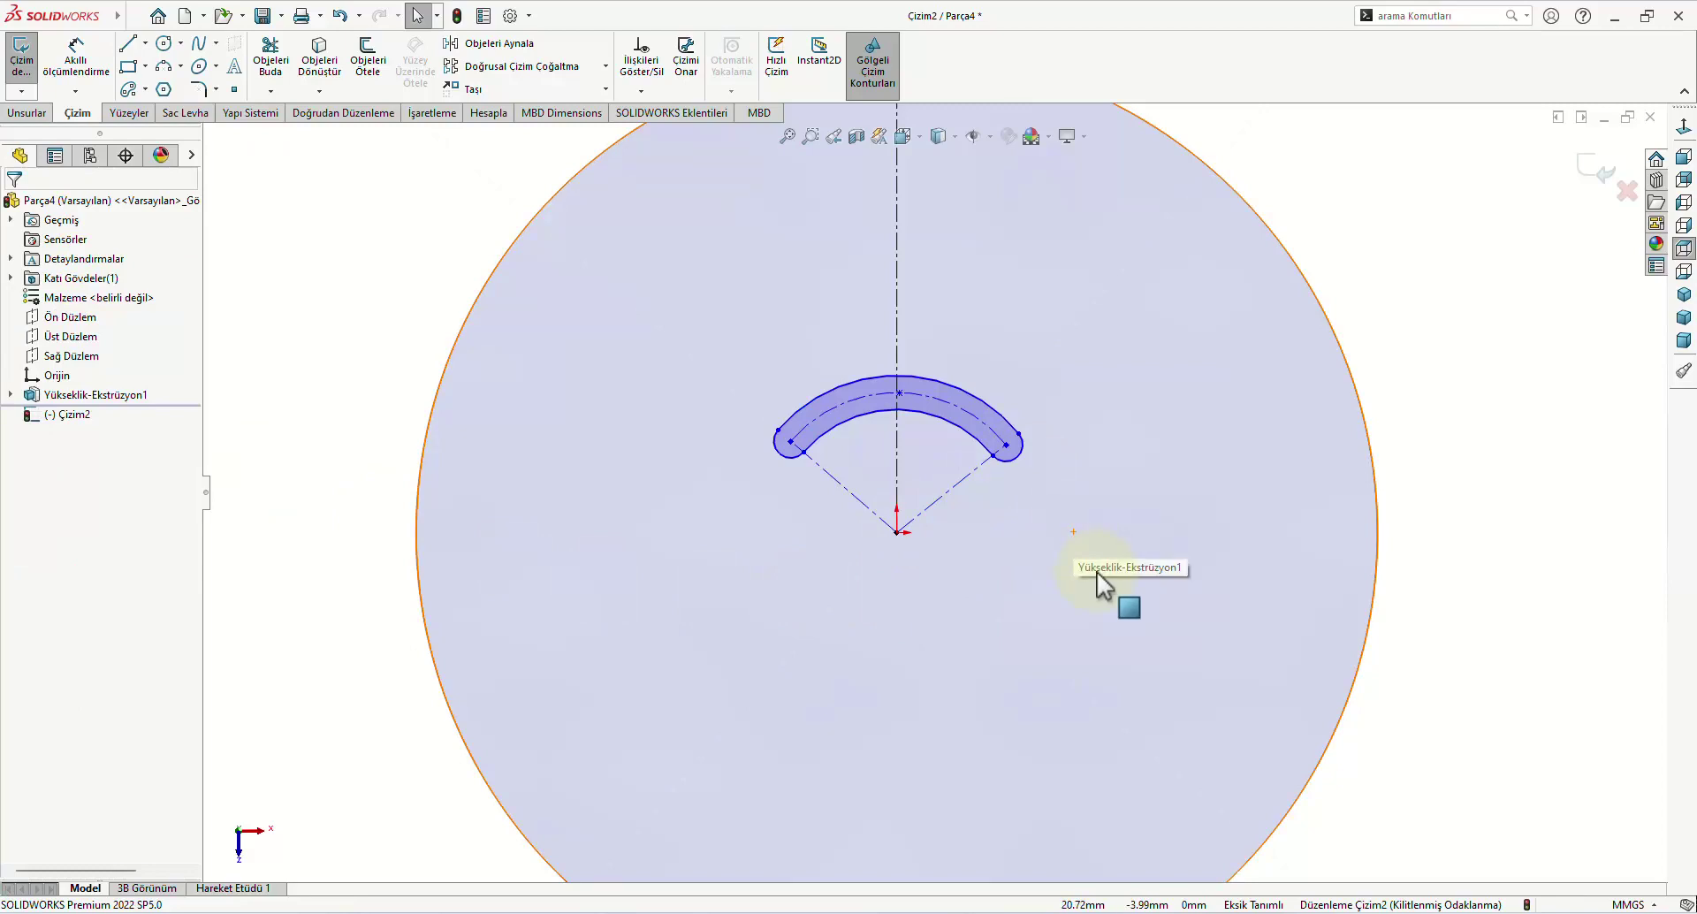
key("f")
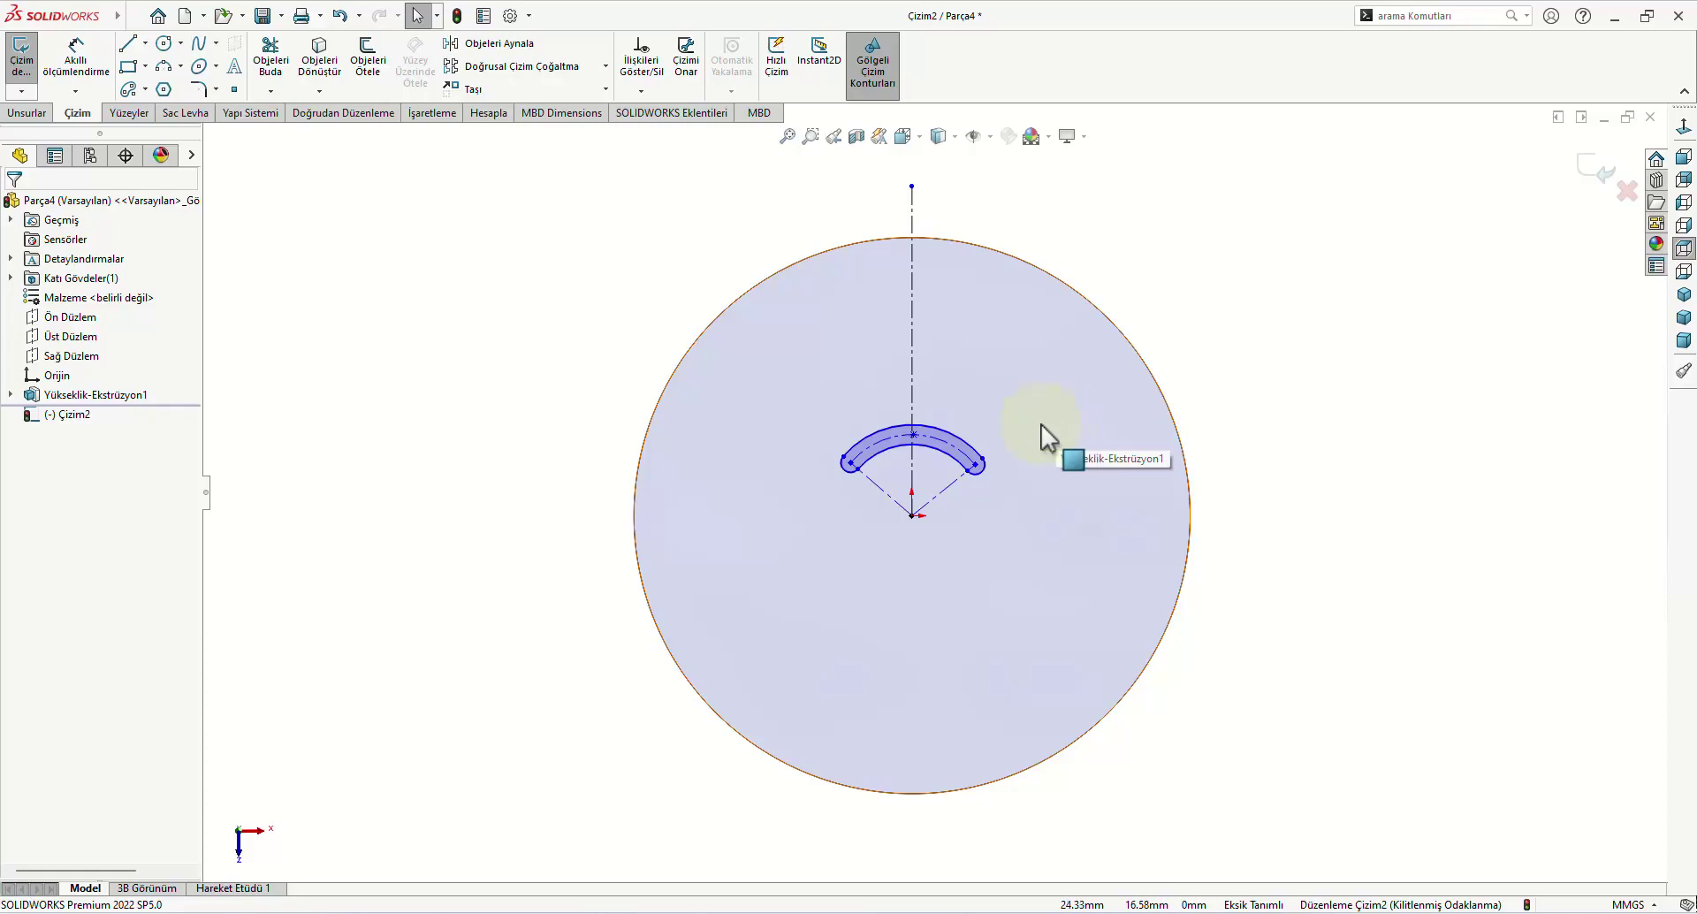
scroll(990, 424, "down", 2)
Step: Dimension the slot's end arc to R1.5 mm
left_click(76, 62)
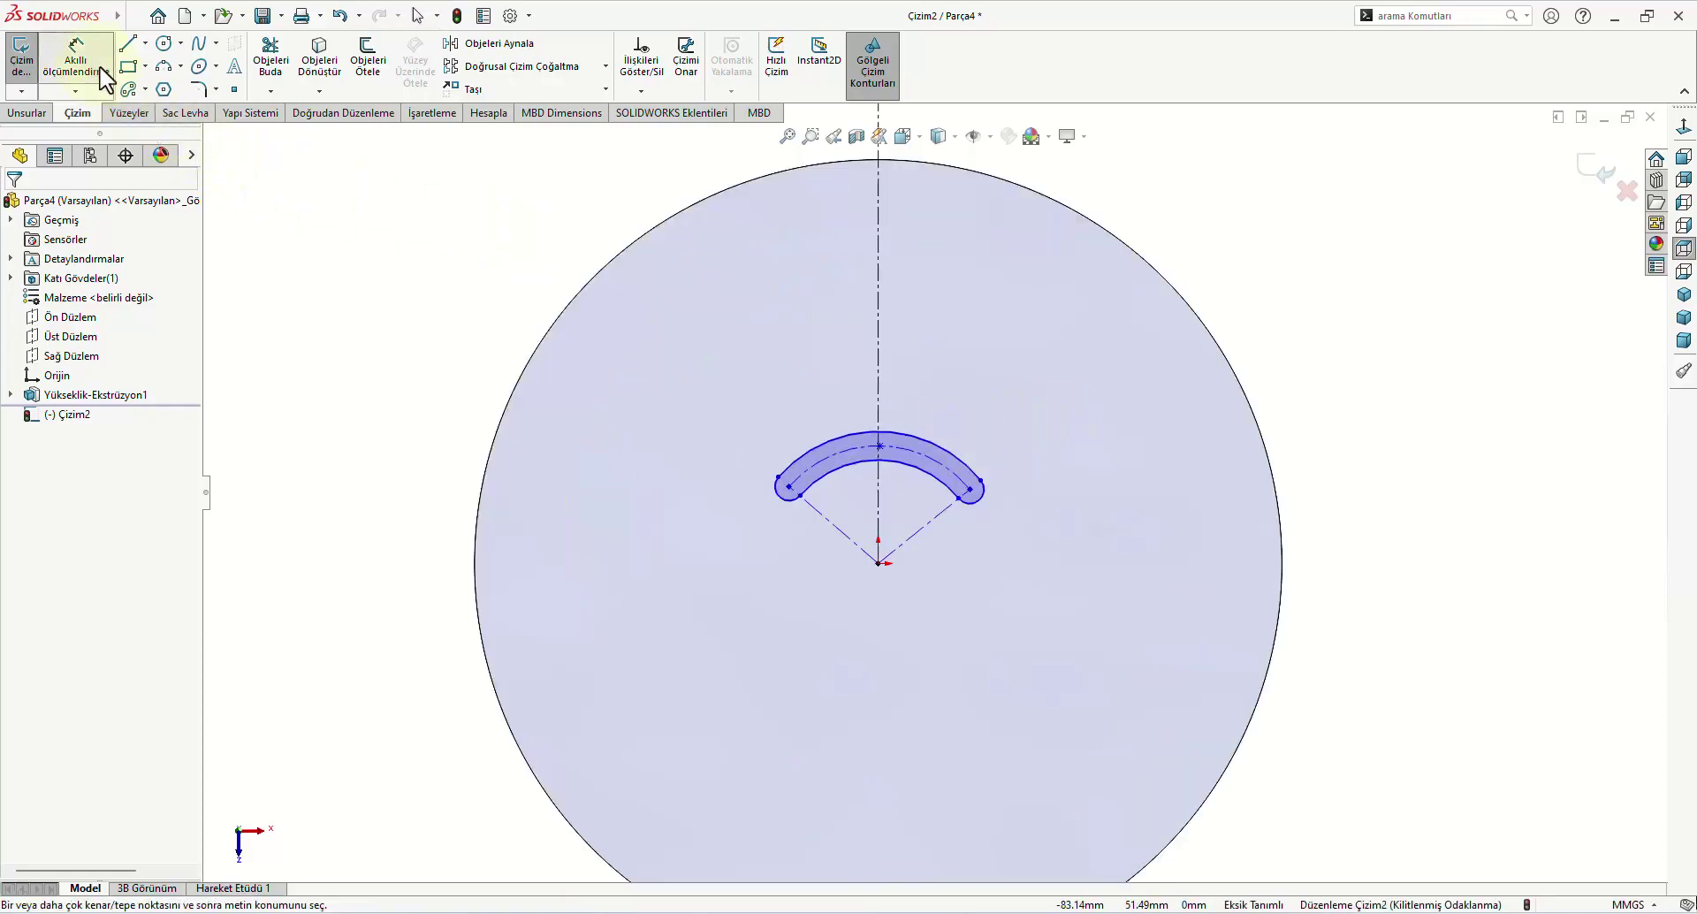
scroll(930, 584, "down", 1)
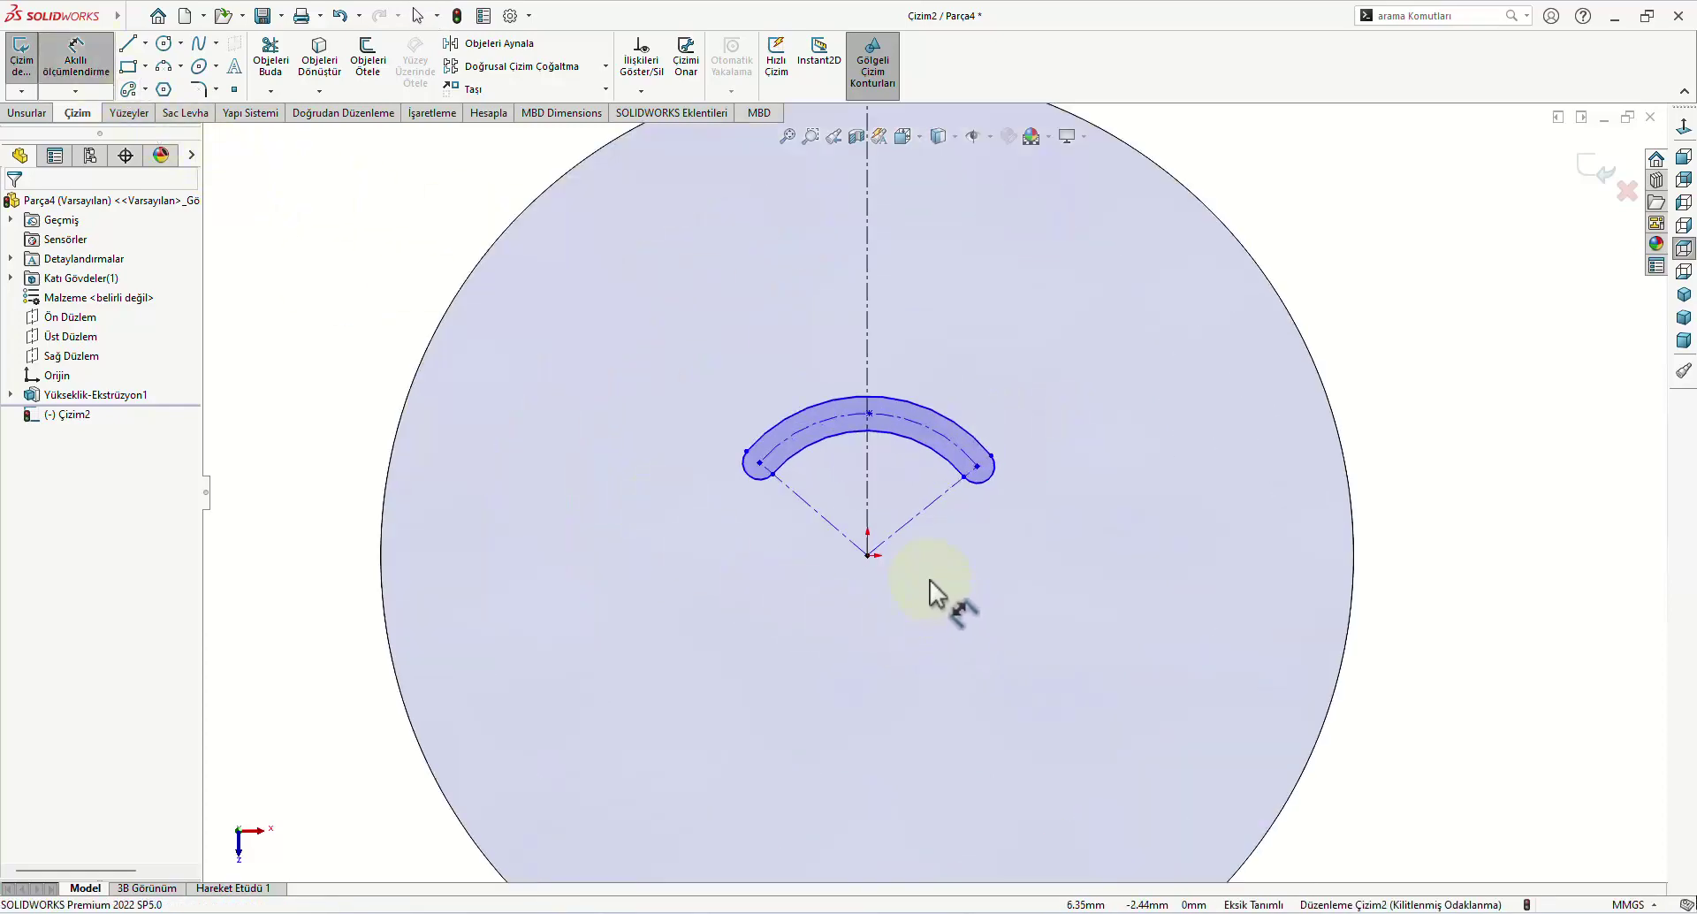
left_click(1002, 475)
left_click(1065, 484)
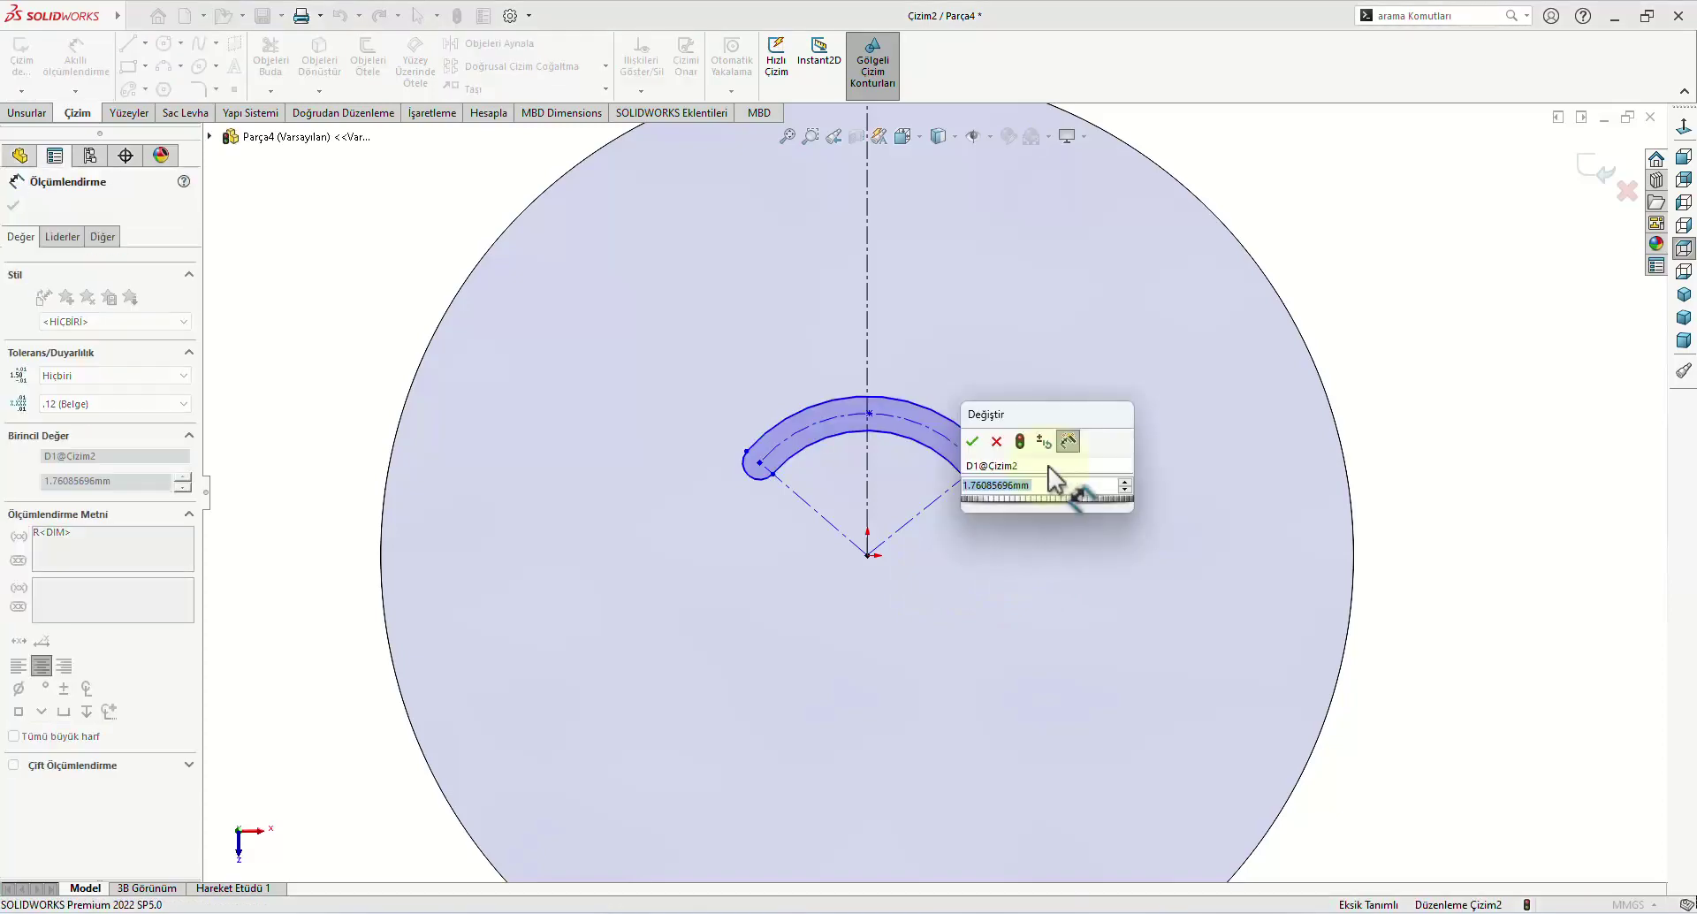
type("1.5")
key("Return")
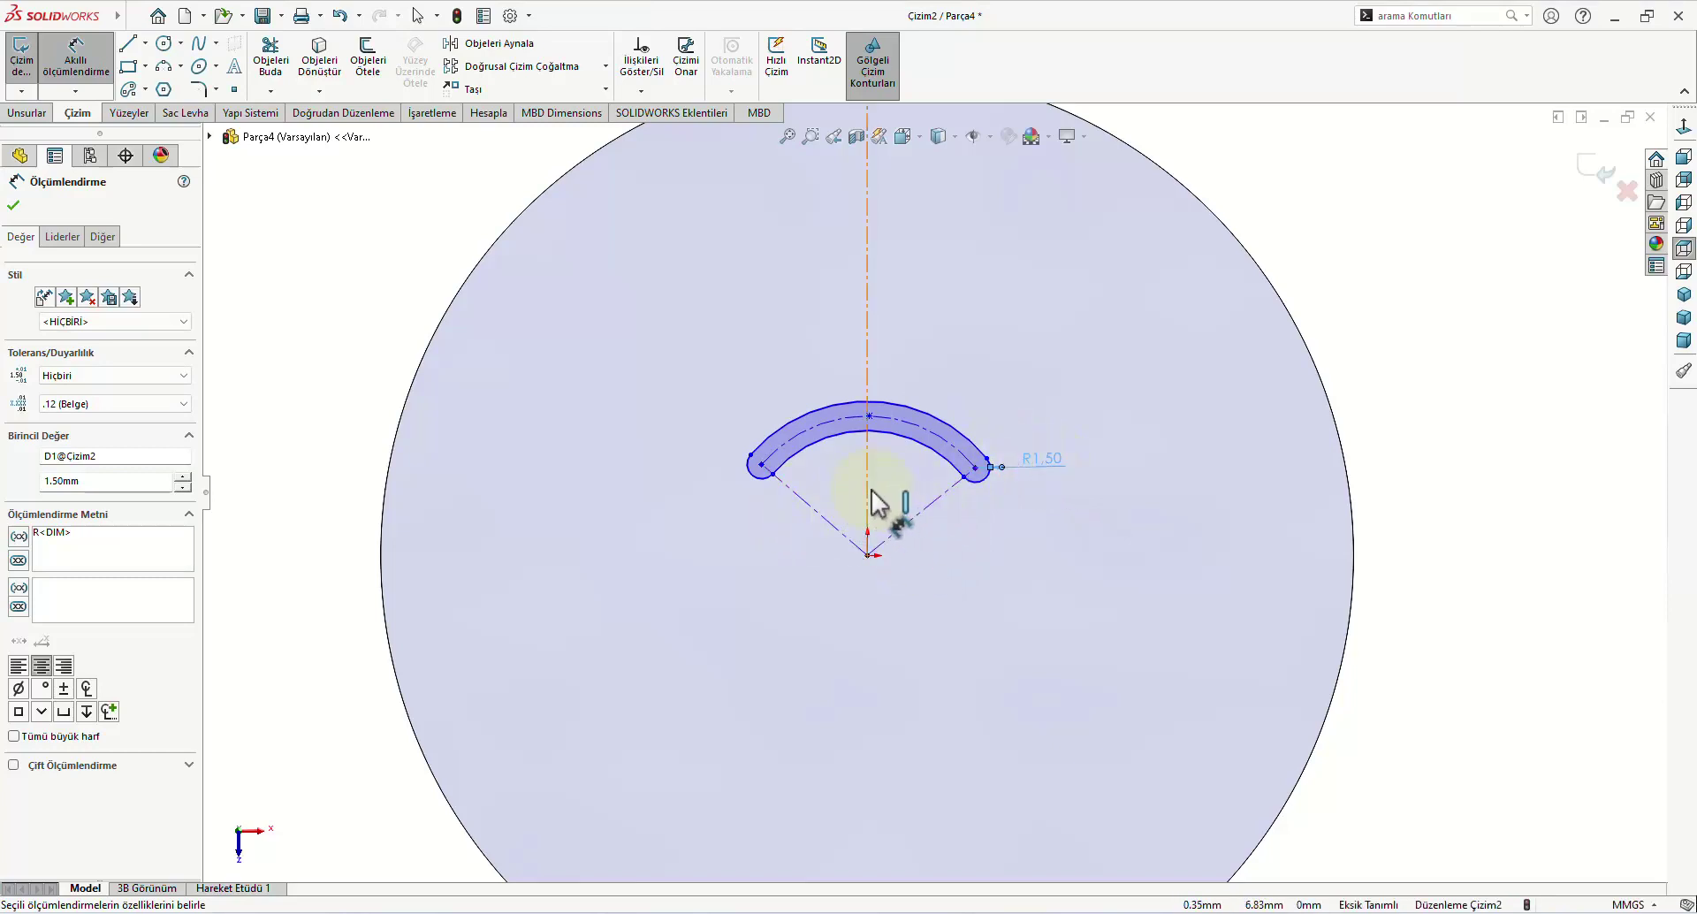
right_click(343, 269)
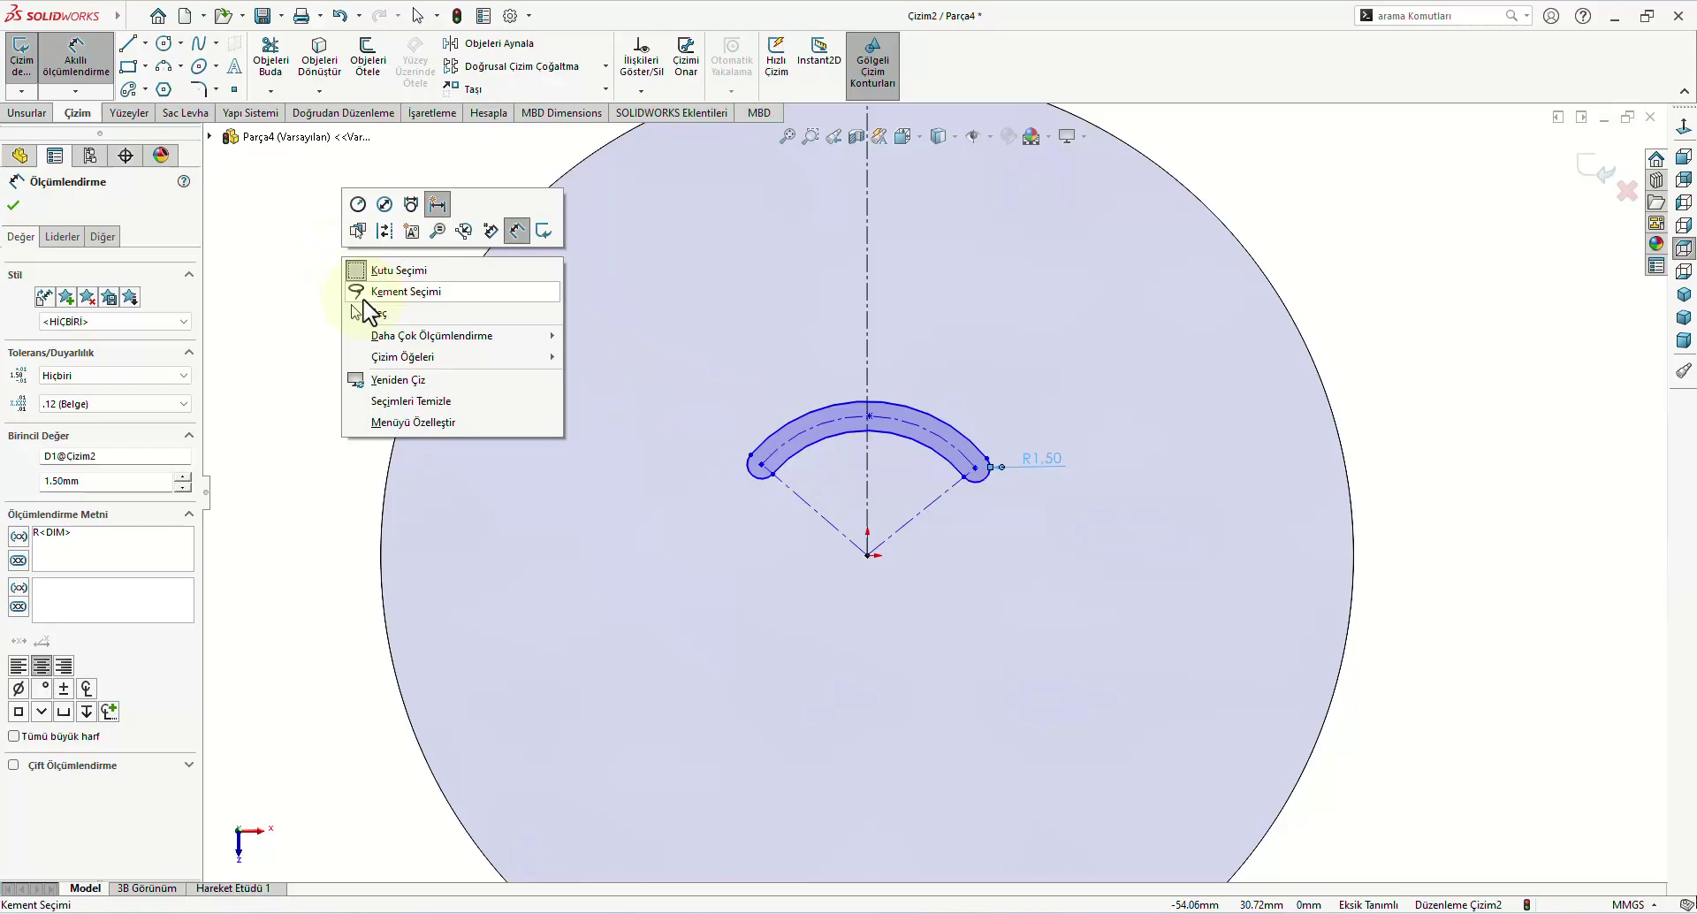
left_click(417, 301)
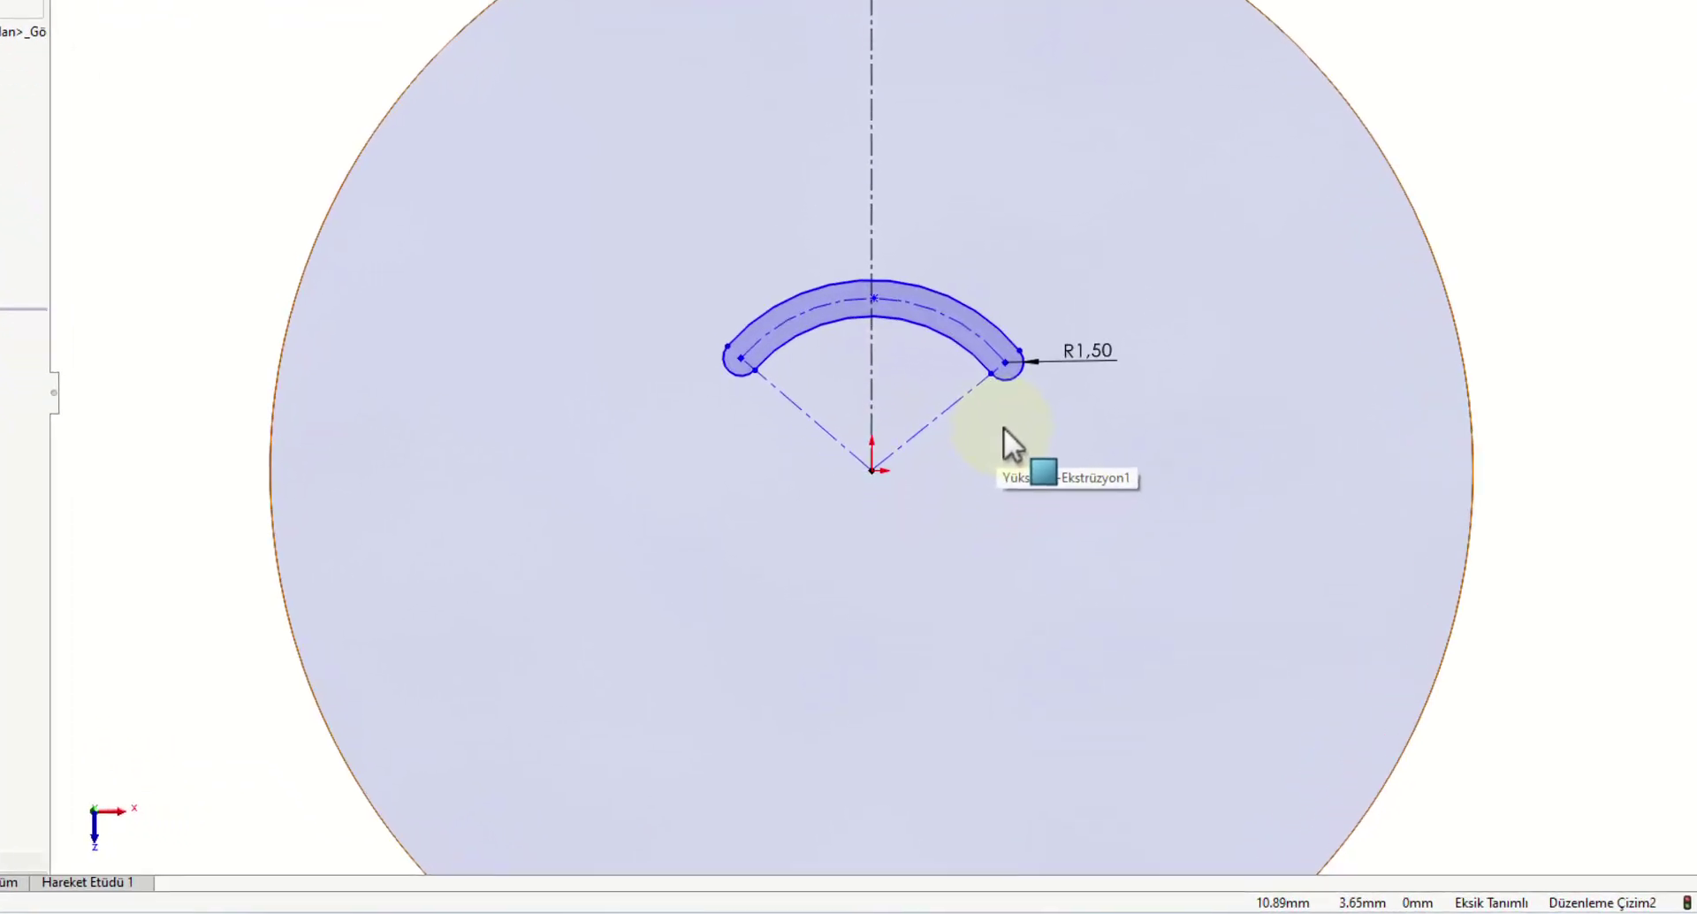
Step: Make both slot end points symmetric about the vertical centreline
left_click(1010, 364, "ctrl")
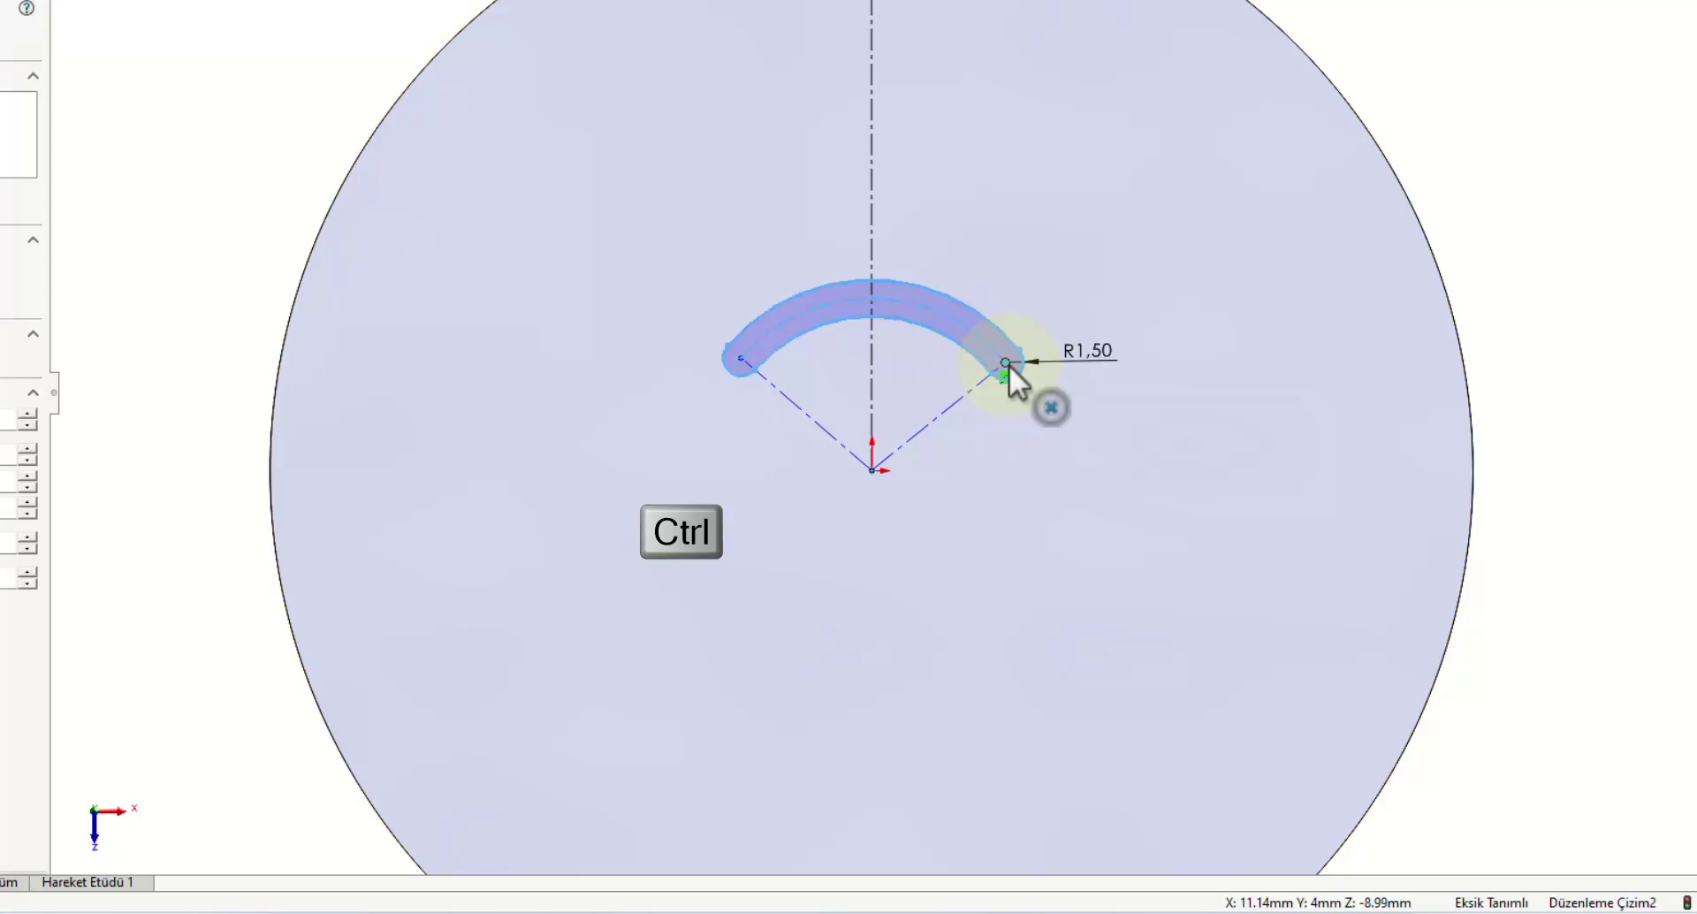
left_click(740, 358, "ctrl")
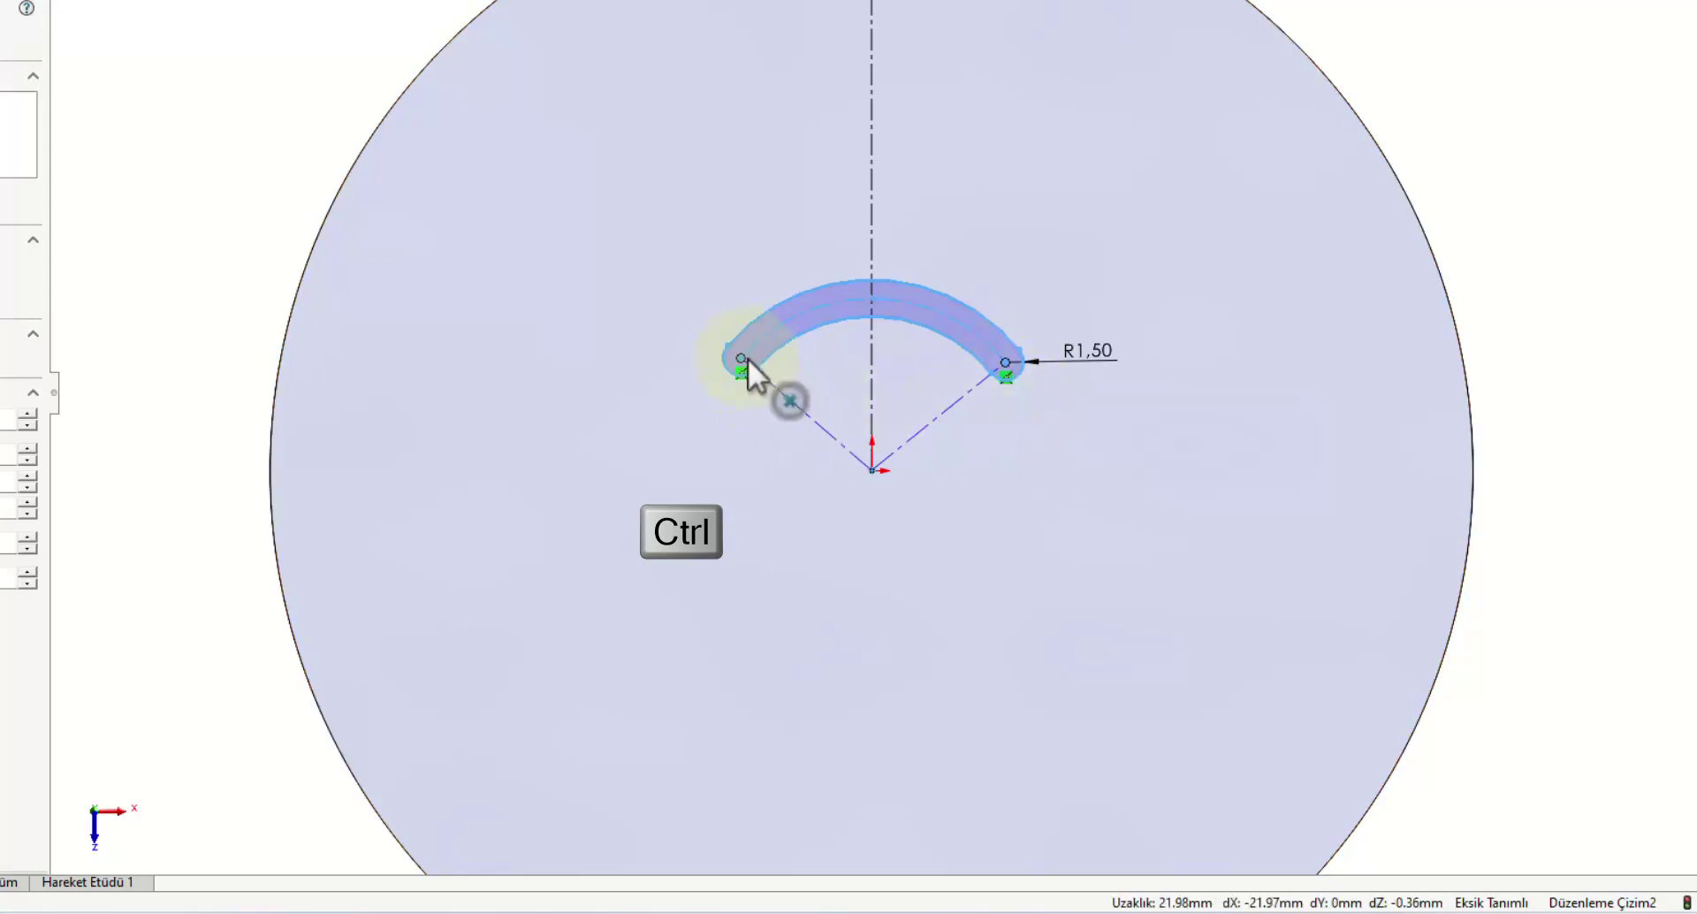
left_click(870, 374, "ctrl")
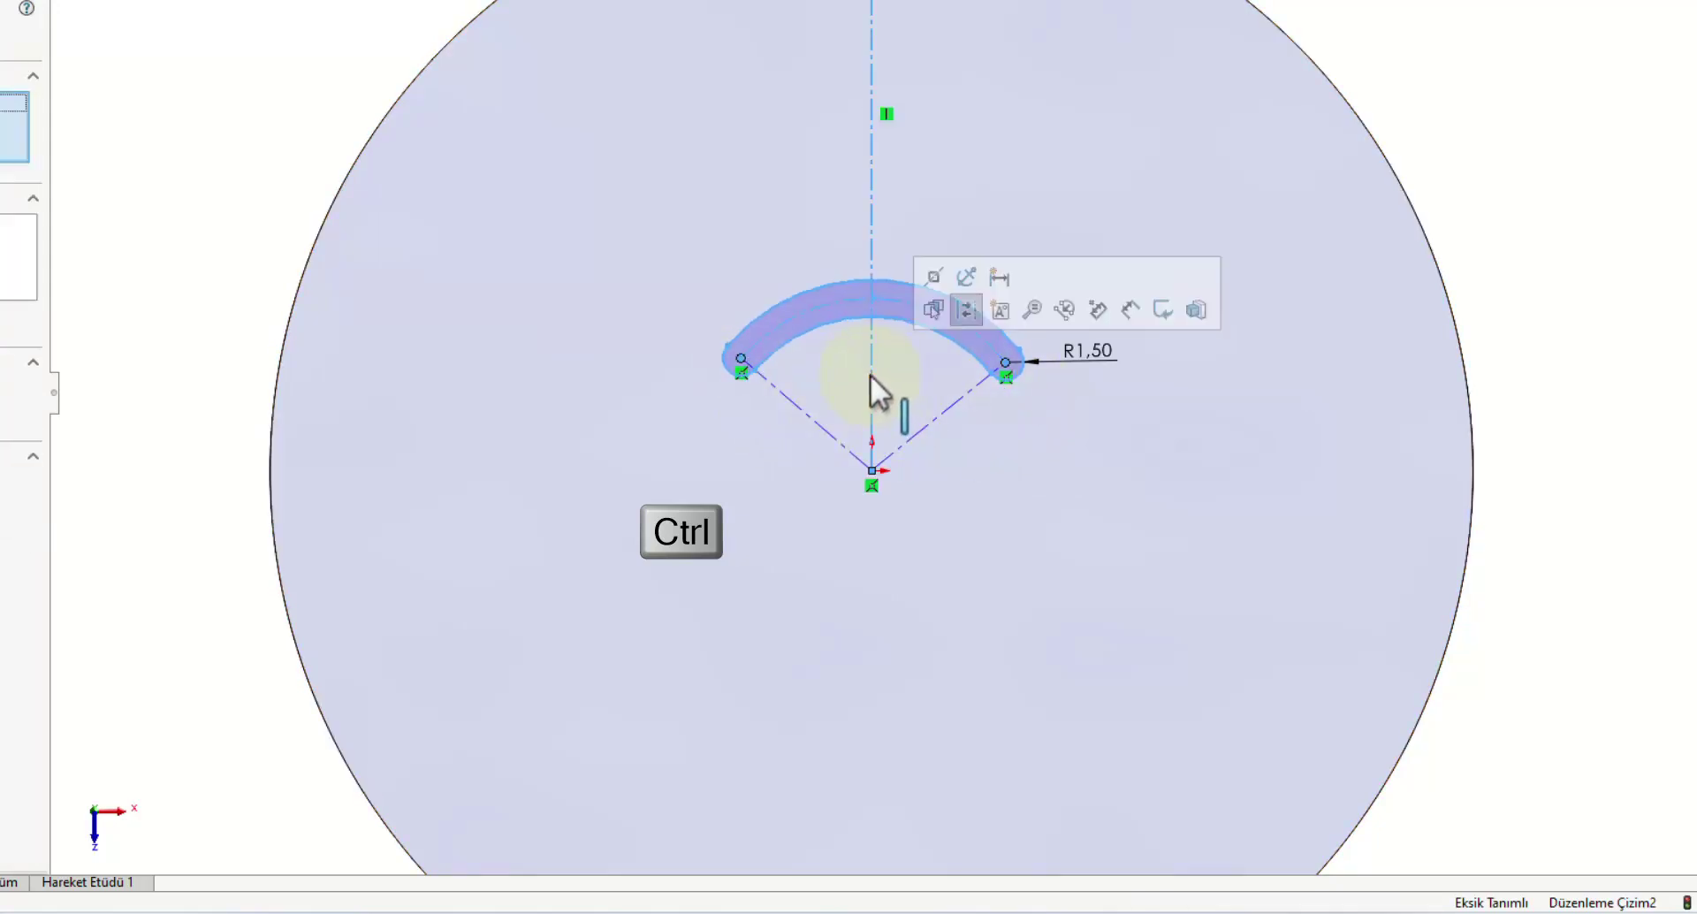
left_click(936, 281)
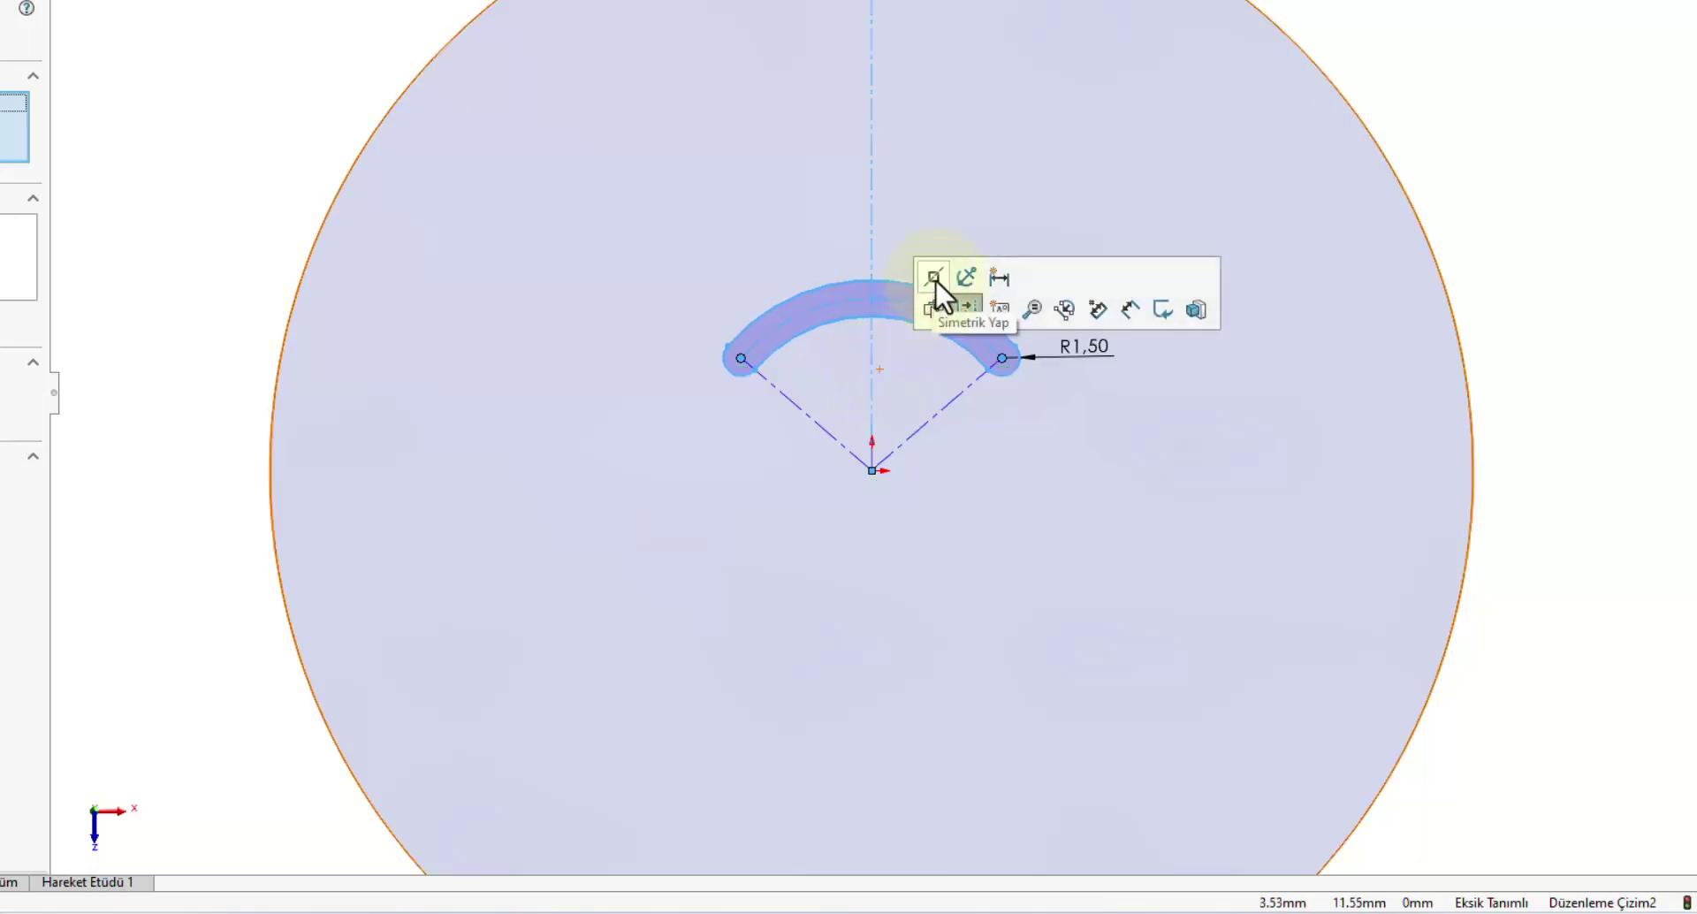
Step: Dimension the angle between the right construction line and the centreline to 50°
left_click(360, 247)
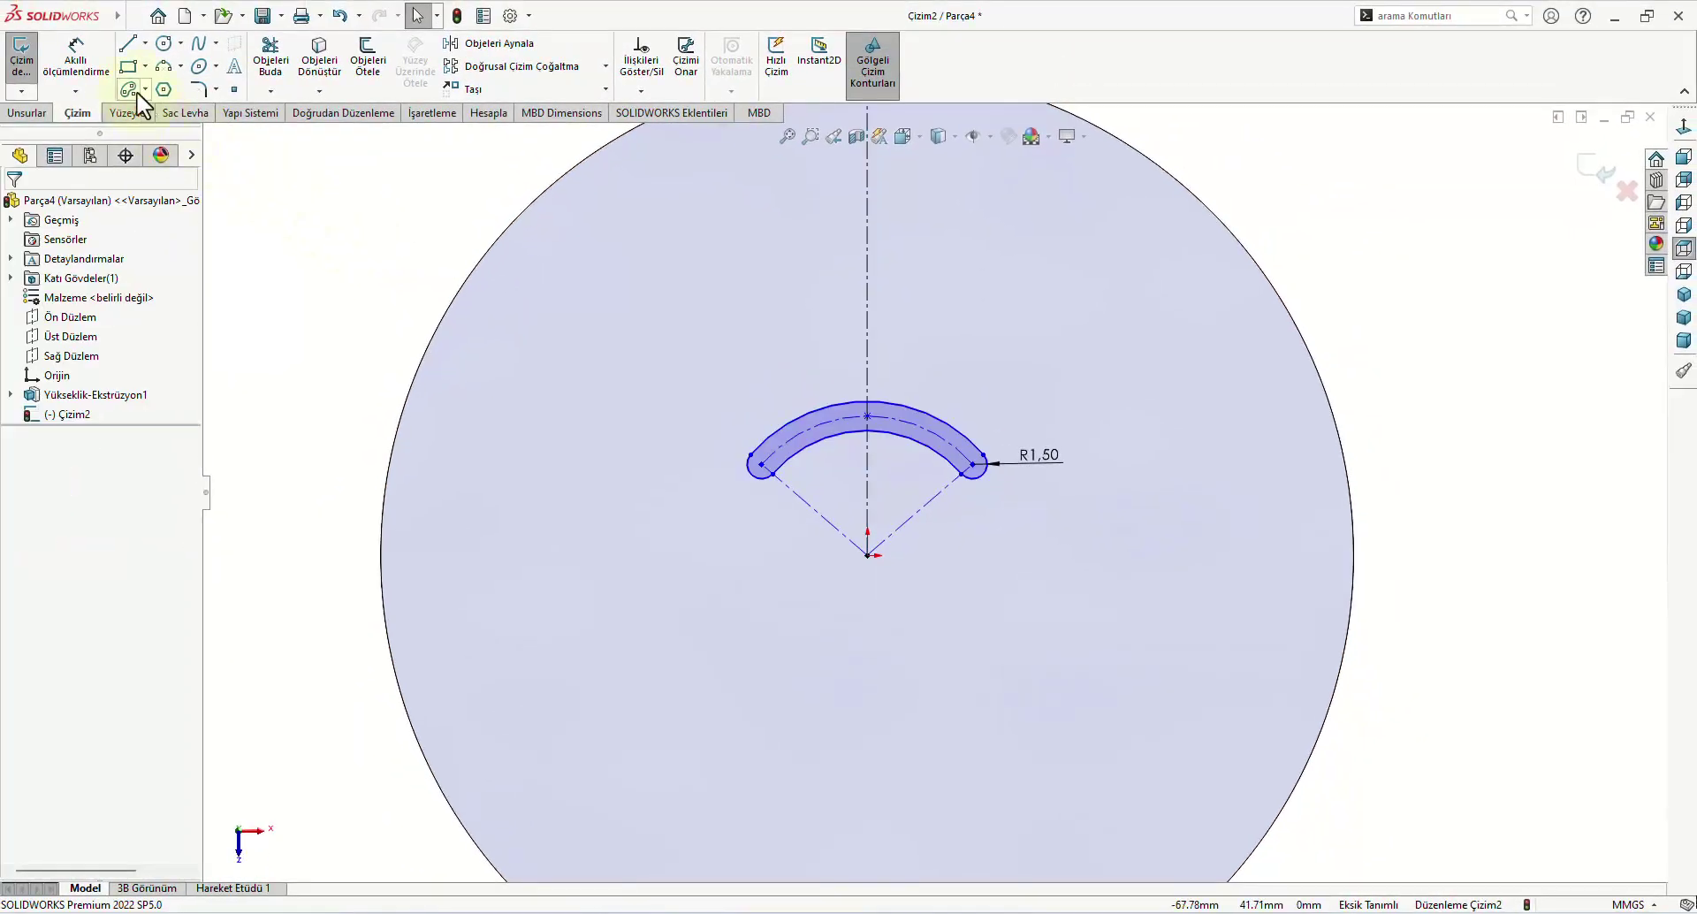
left_click(84, 62)
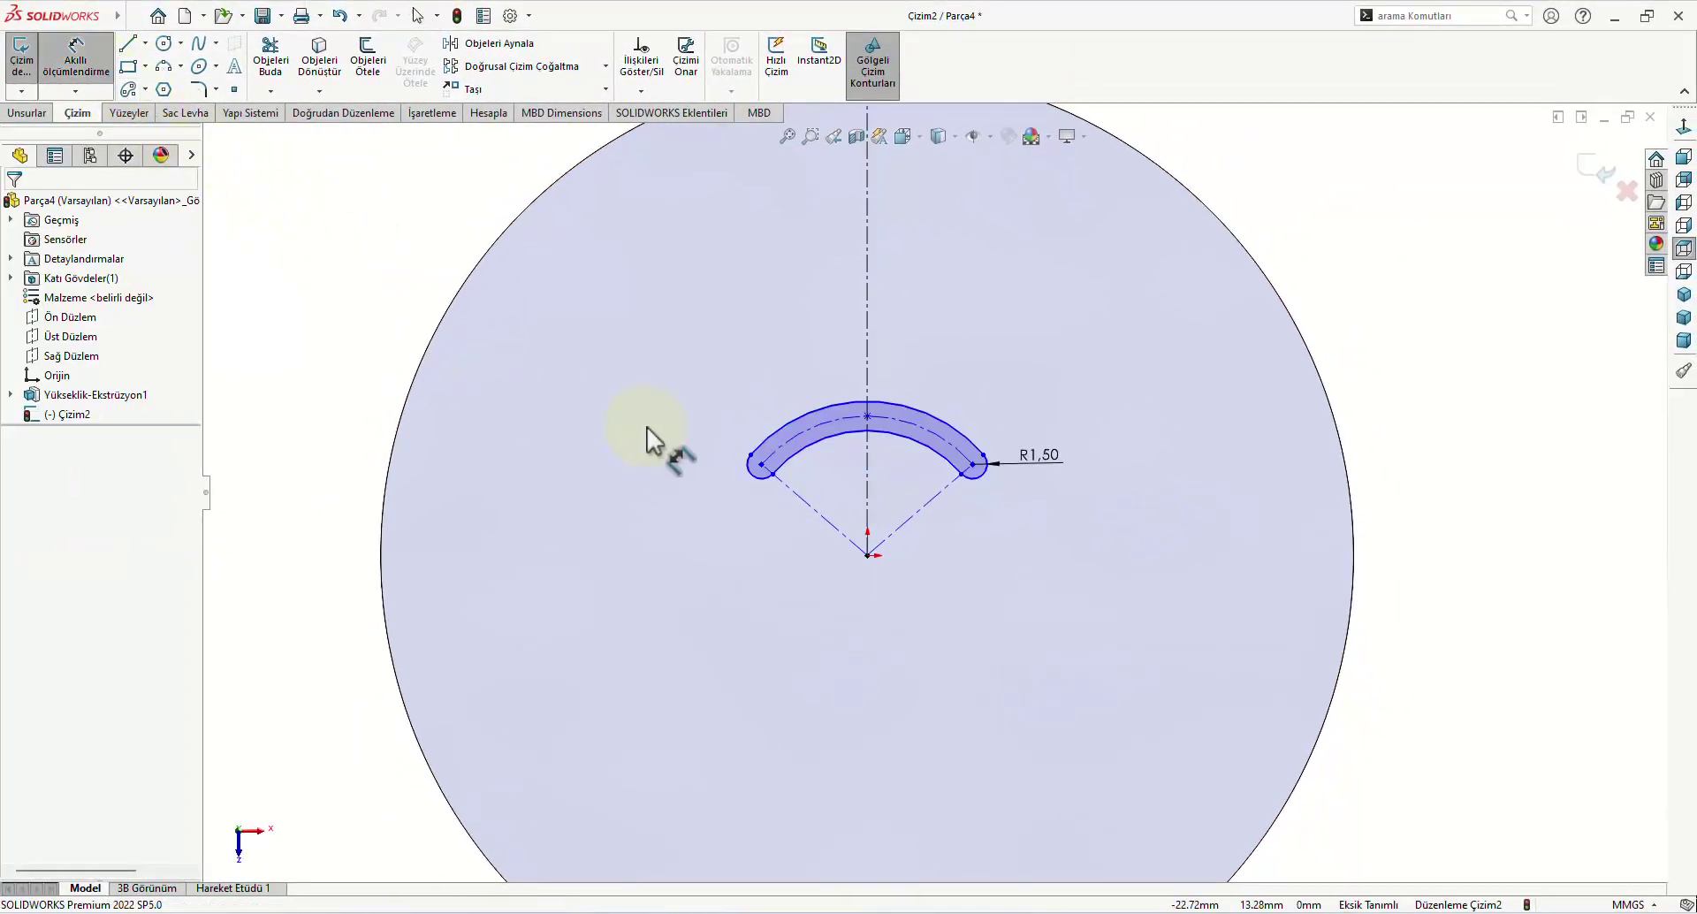
left_click(935, 496)
left_click(869, 470)
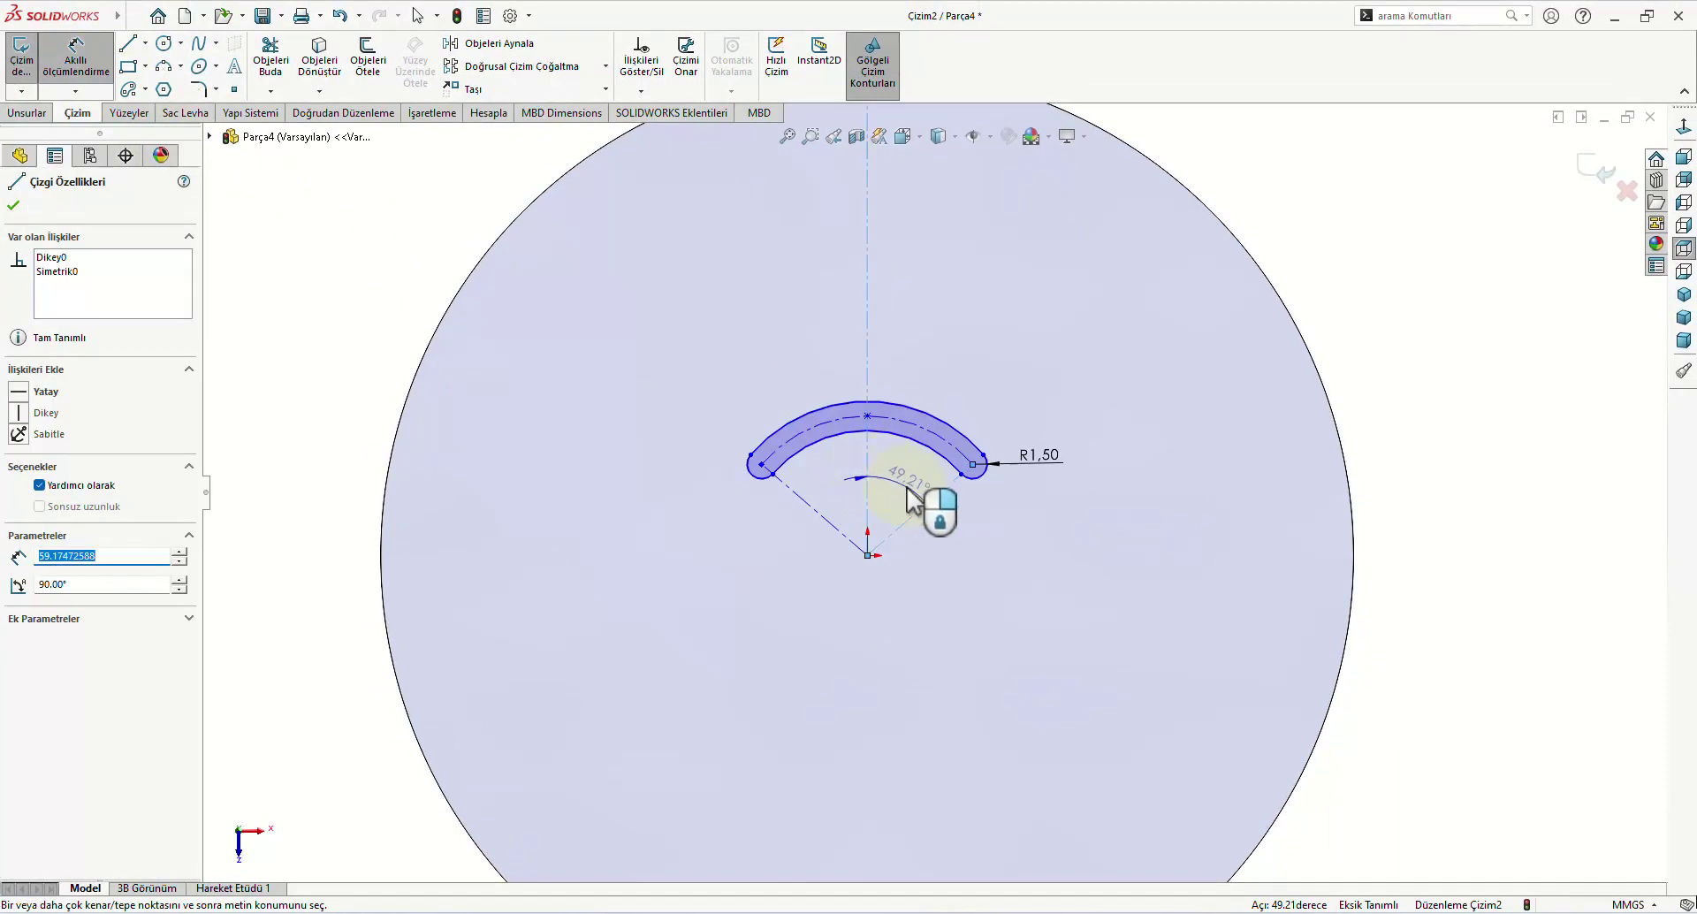
left_click(902, 489)
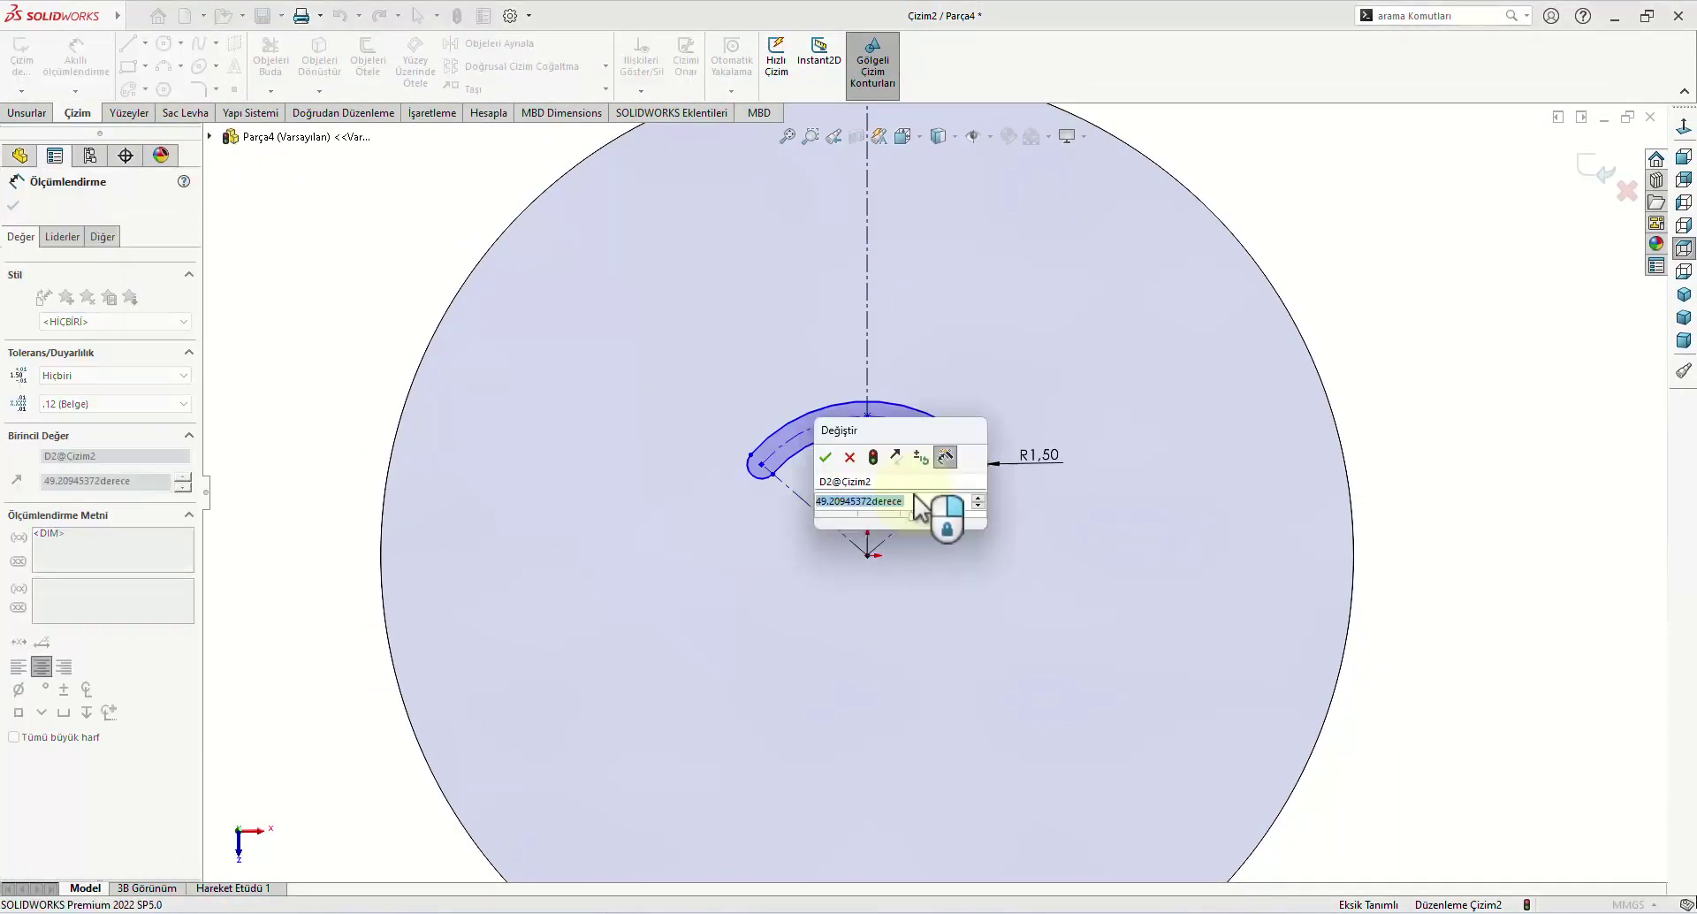
type("50")
key("Return")
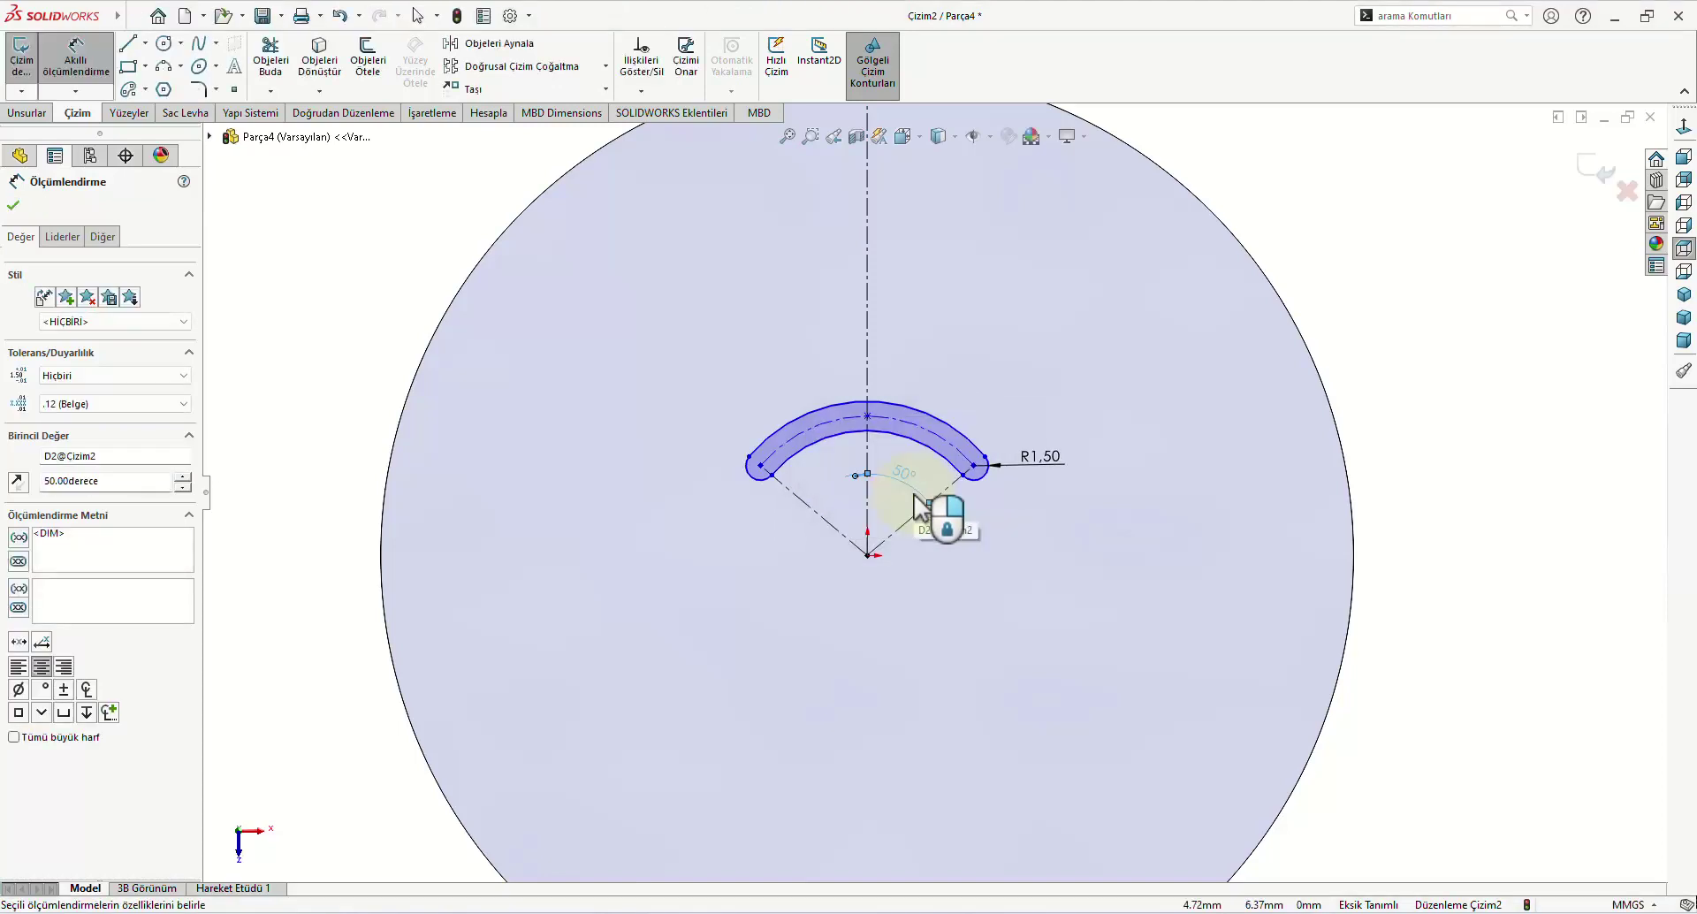
left_click(1224, 454)
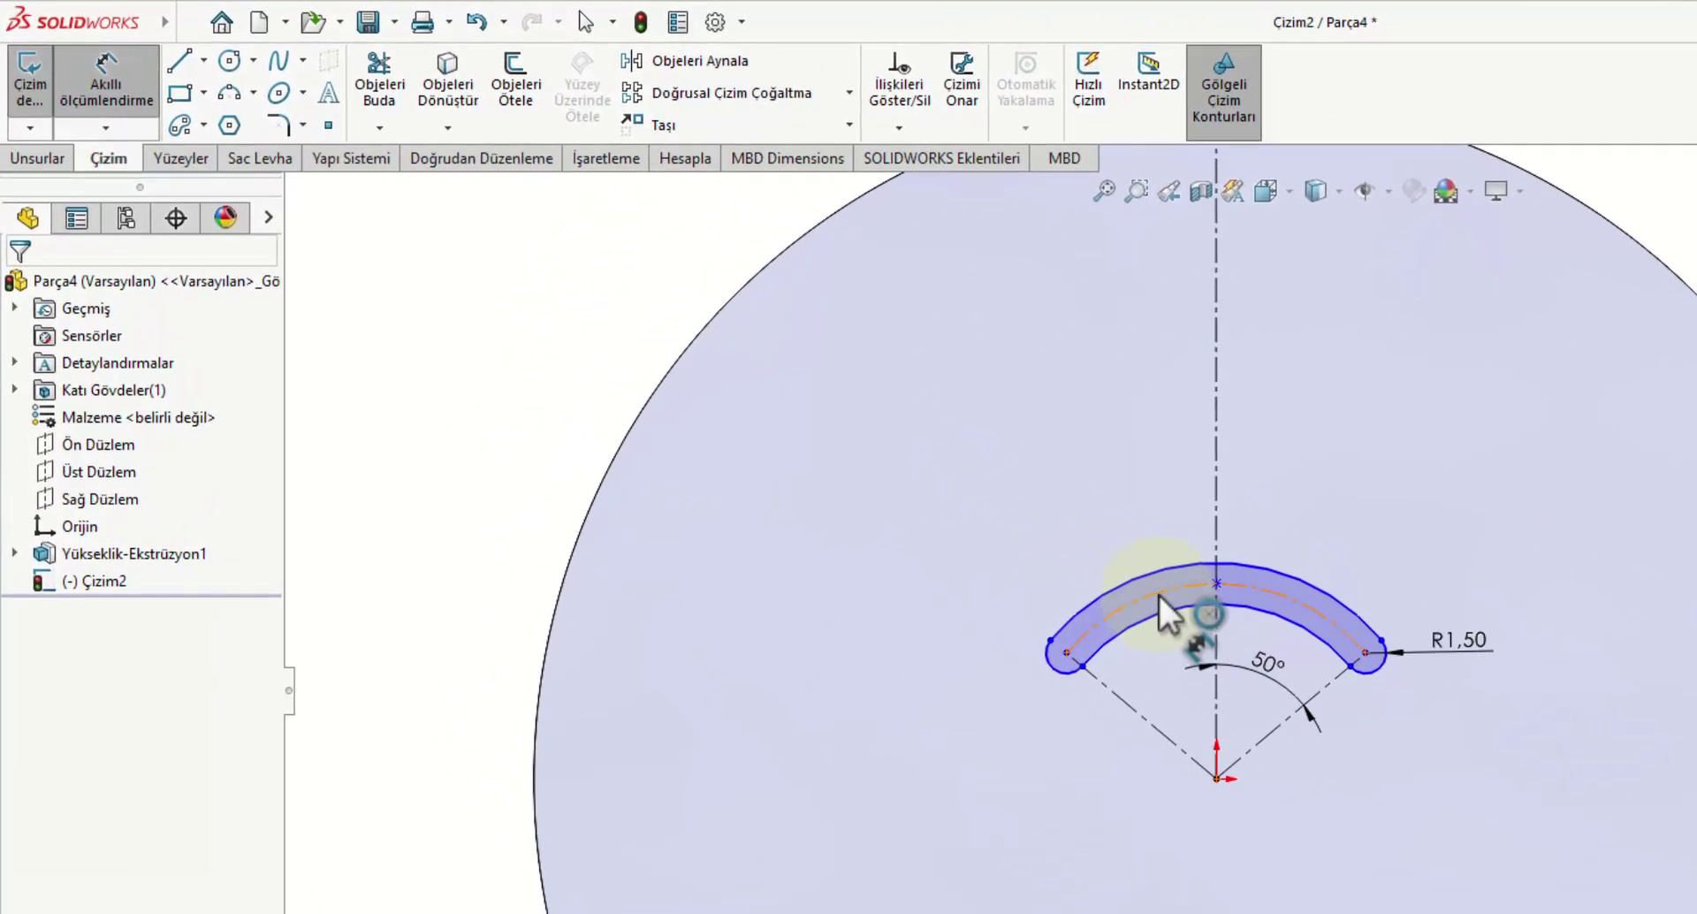
Step: Dimension the vertical distance from the origin to the slot arc's midpoint as 12 mm
left_click(1159, 596)
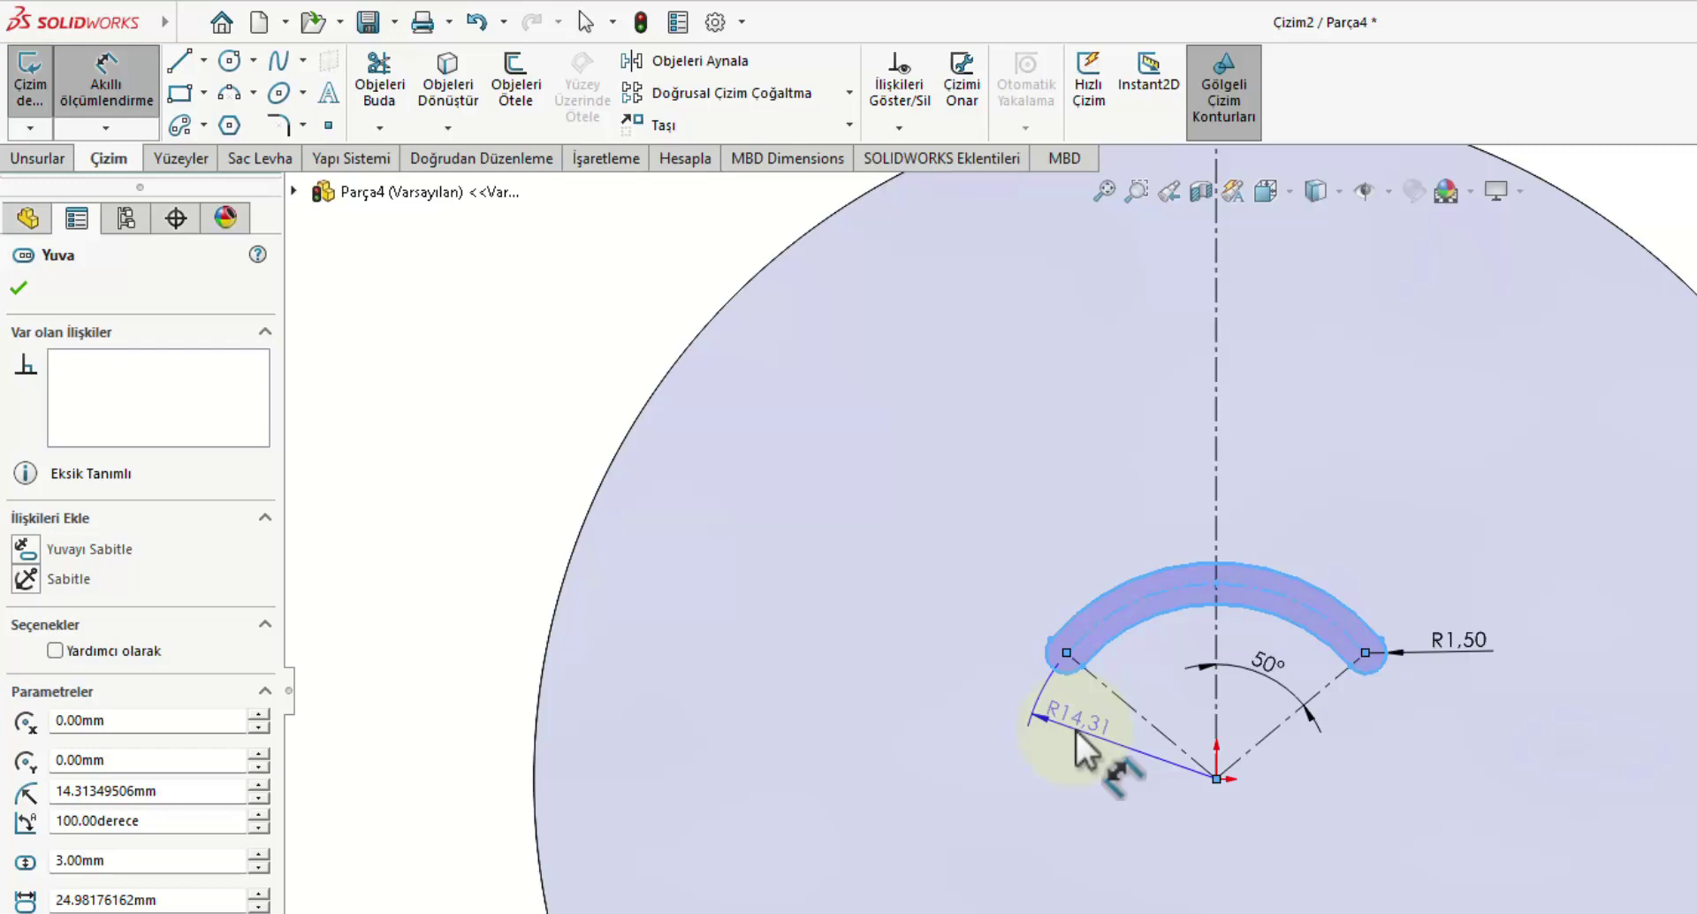
left_click(1075, 730)
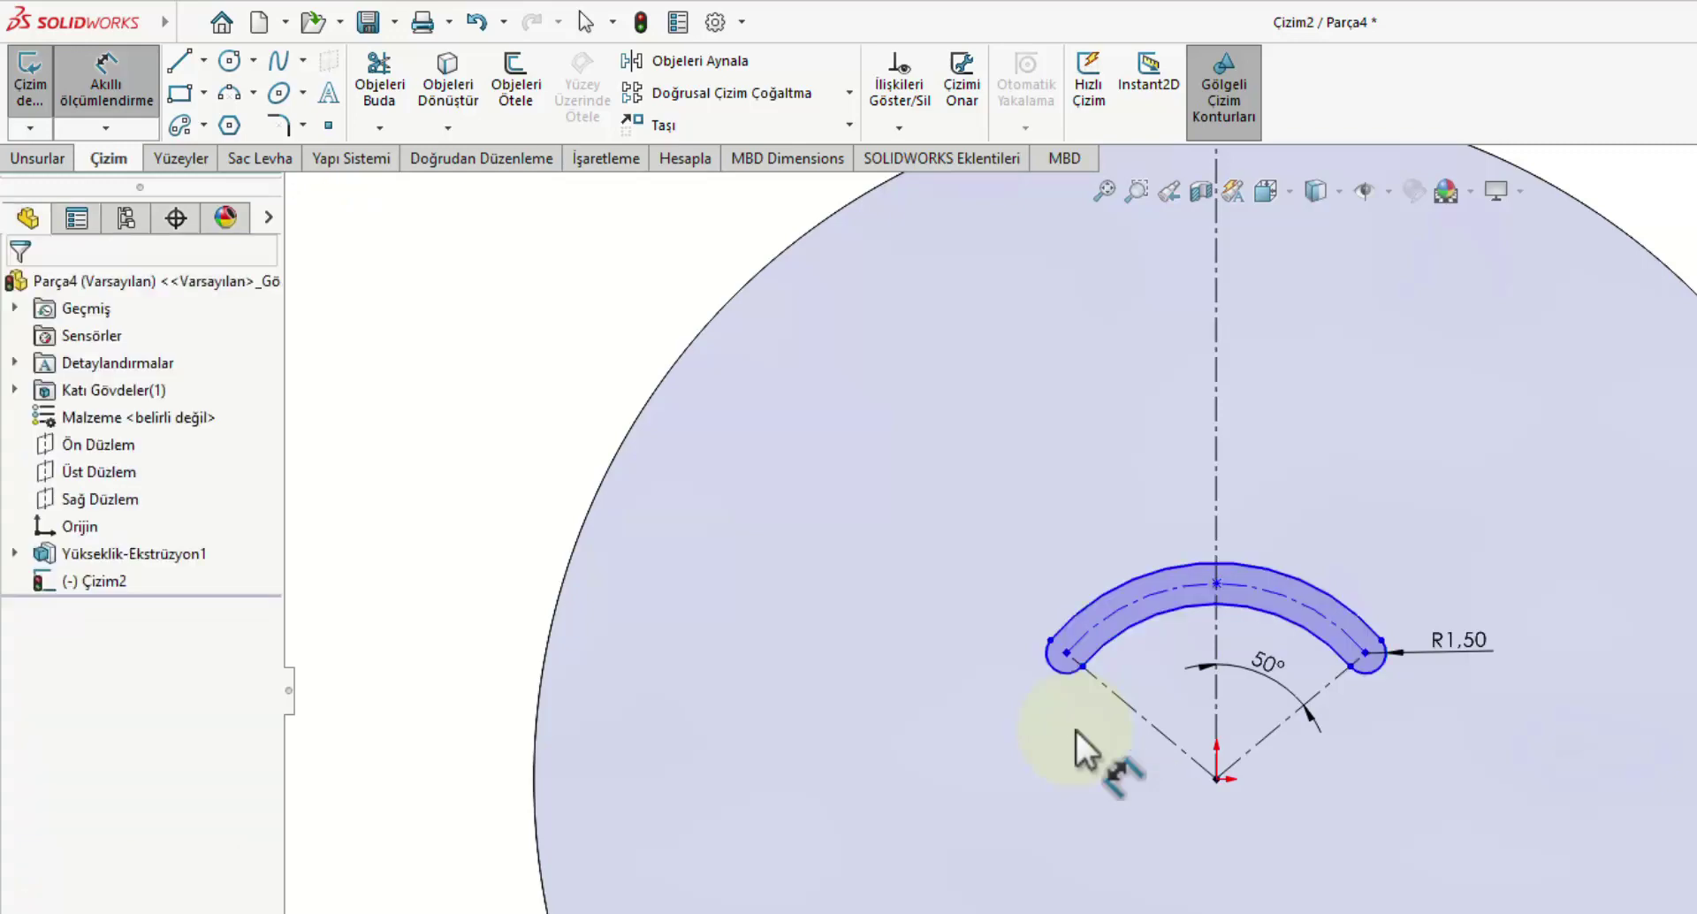
left_click(1218, 779)
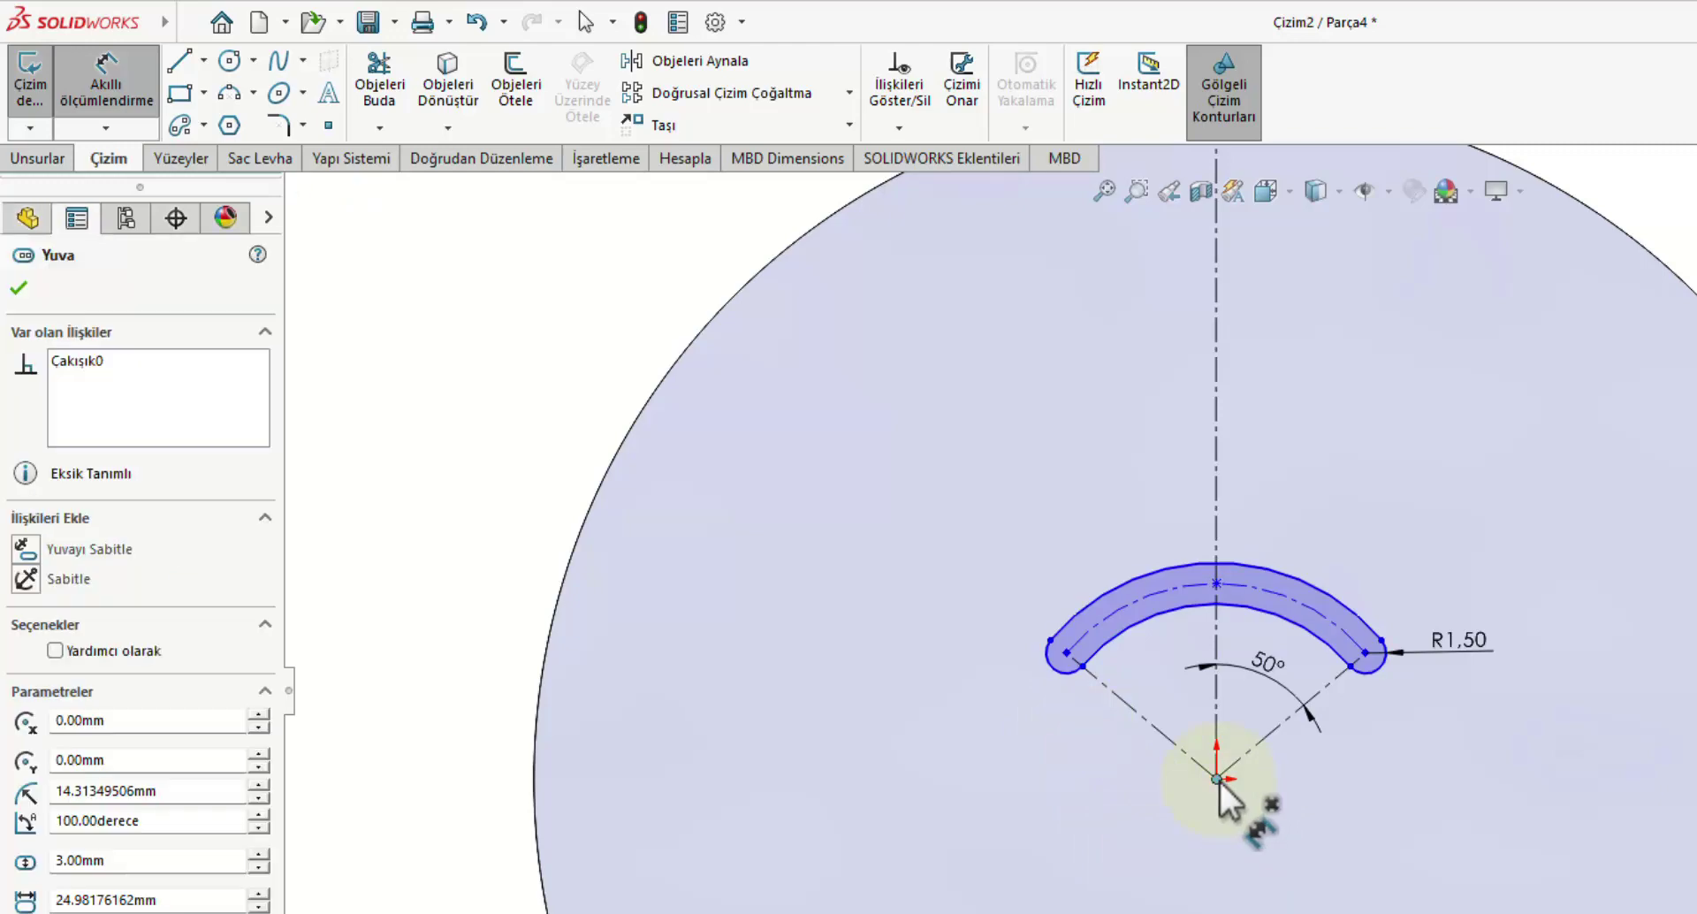
left_click(1222, 587)
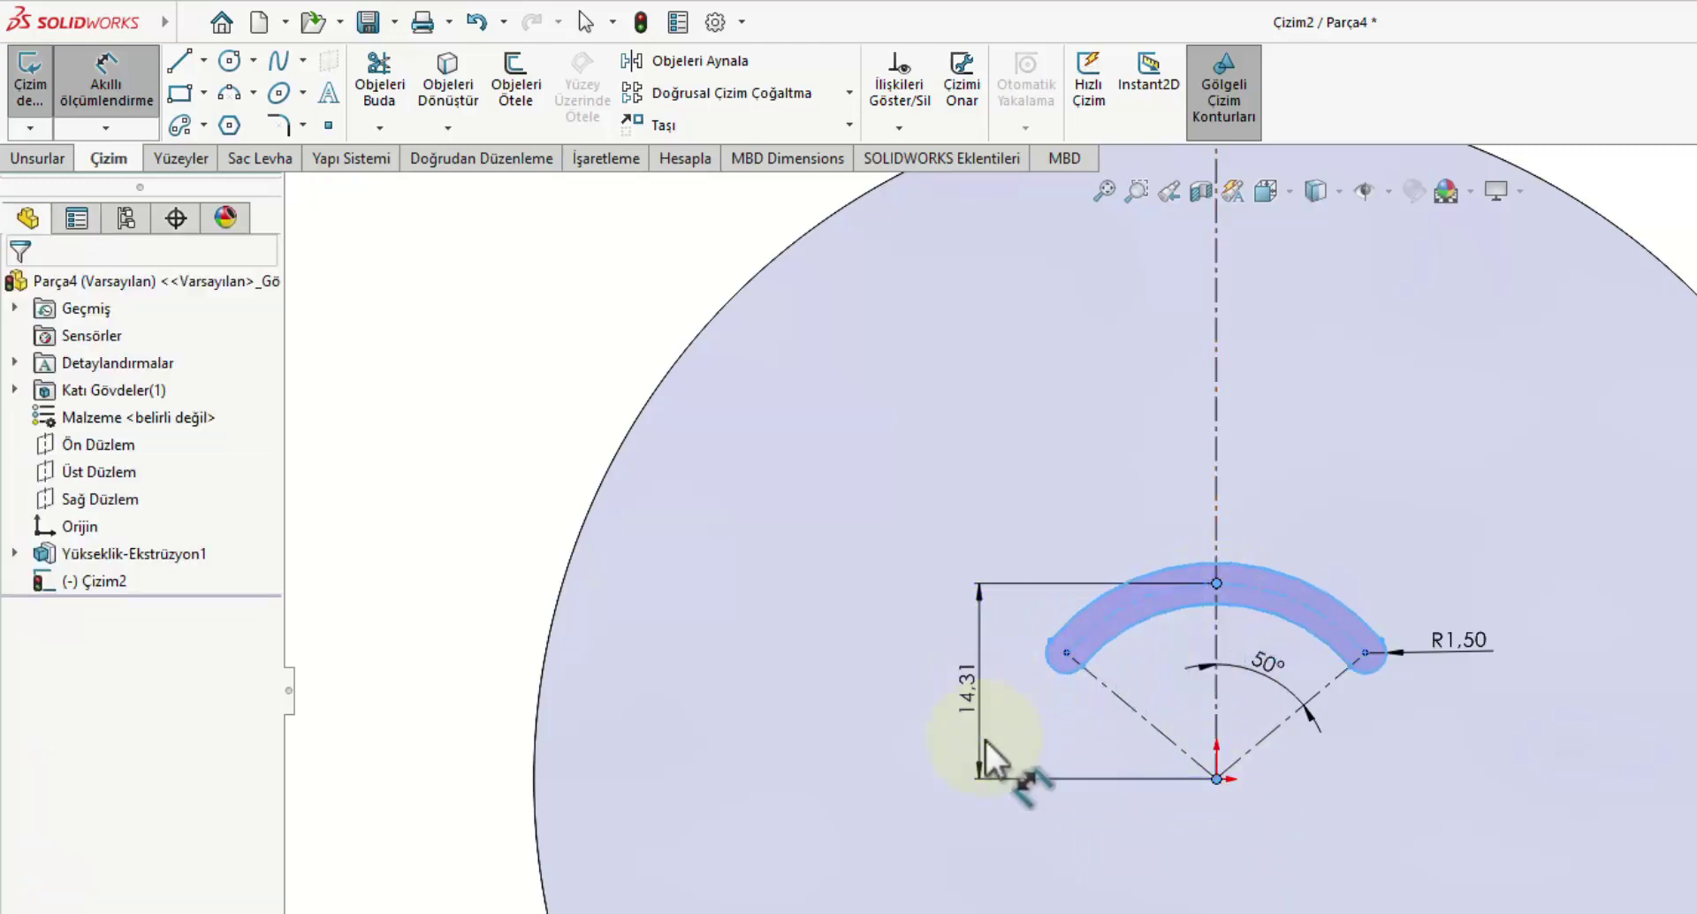
left_click(985, 740)
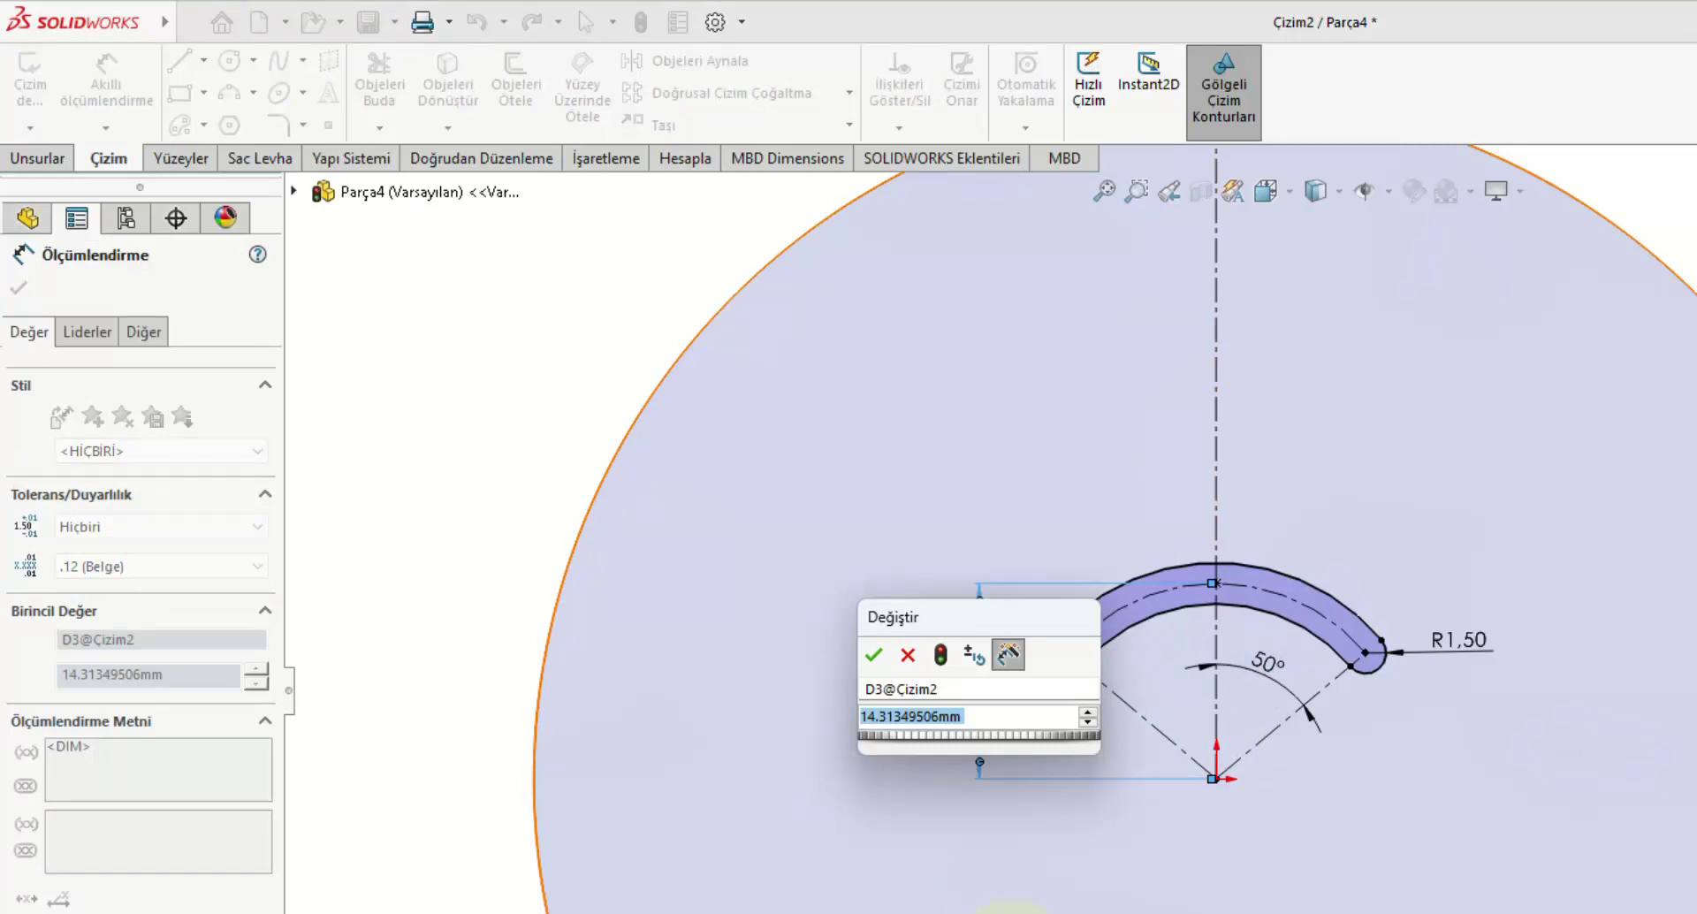
type("12")
left_click(873, 655)
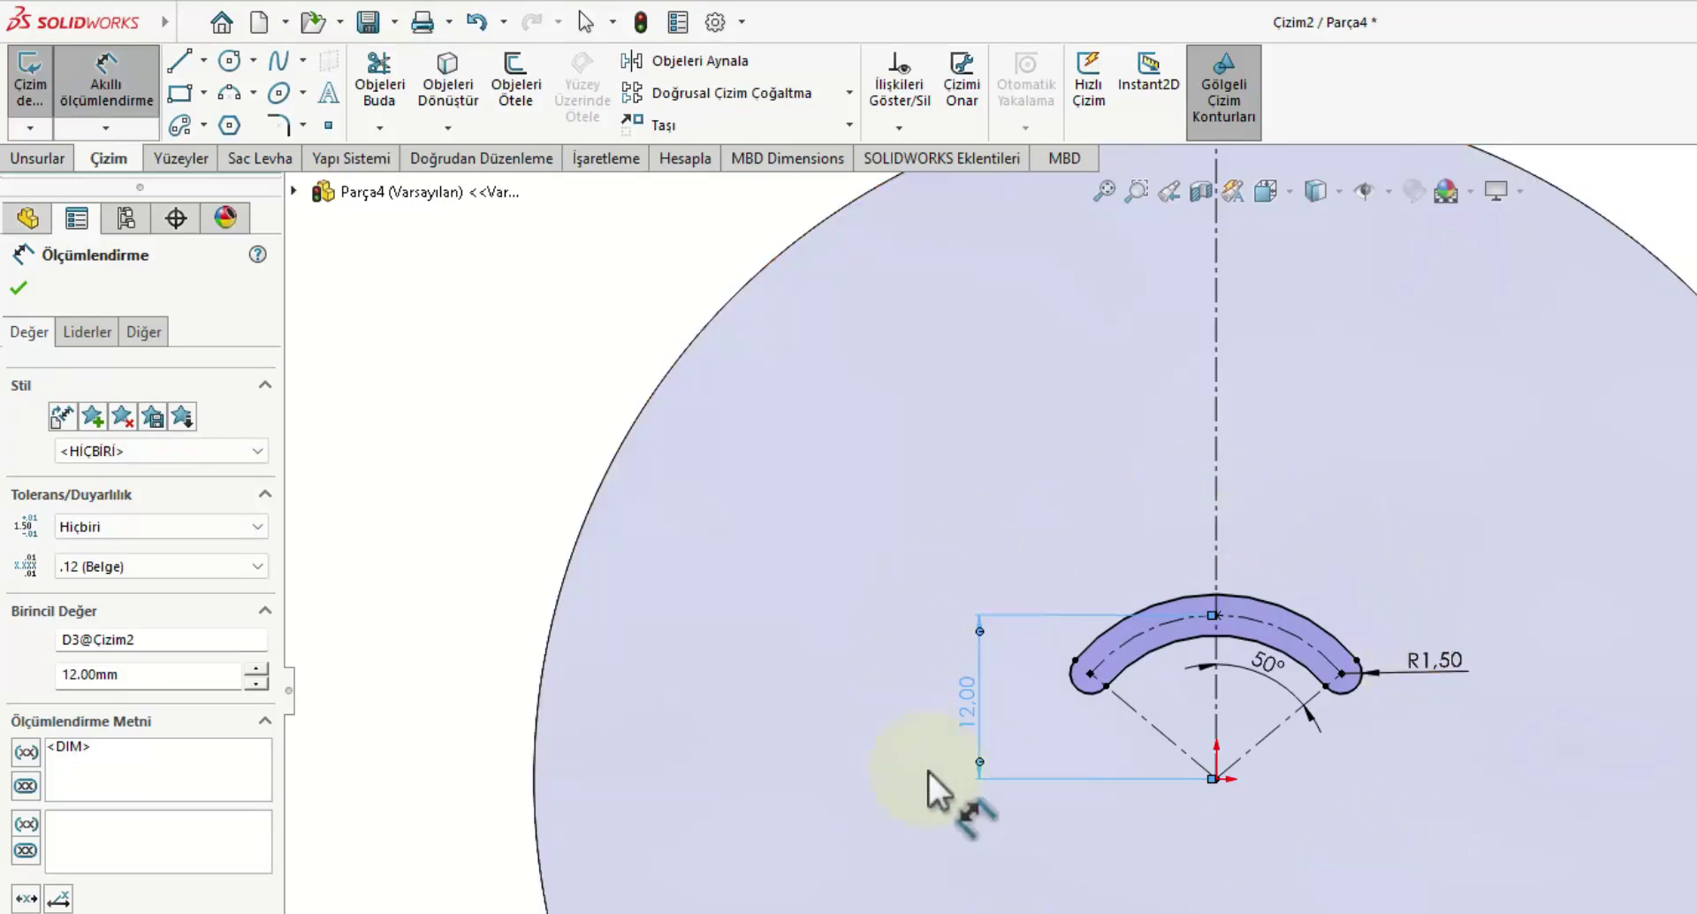
right_click(444, 359)
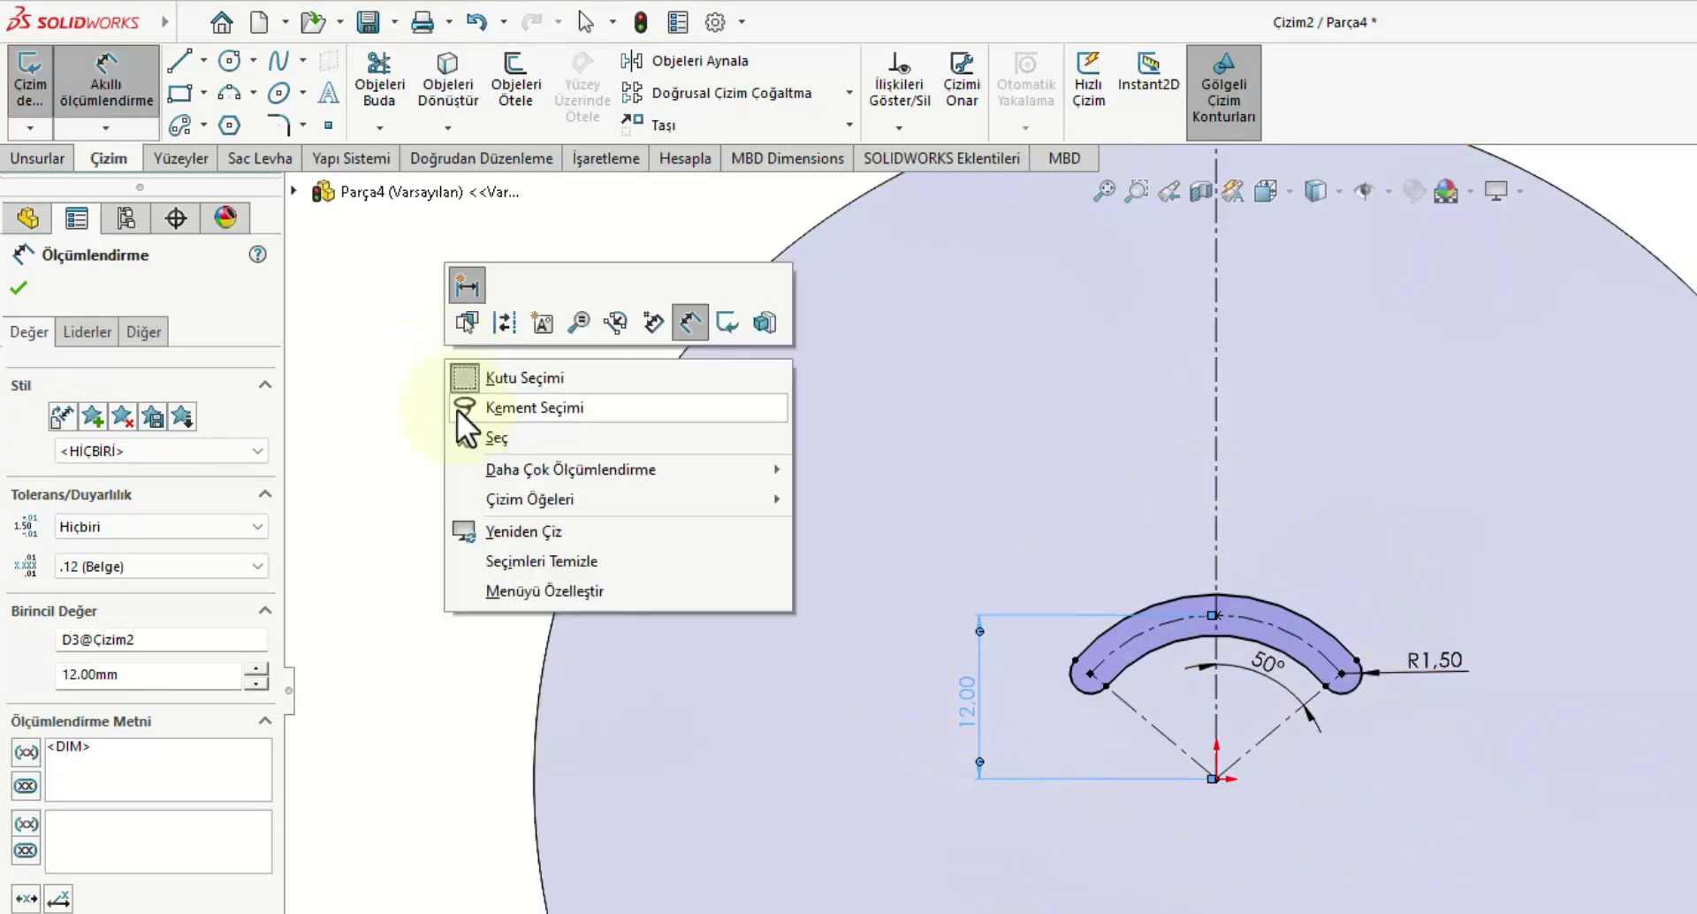
left_click(464, 436)
Step: Cut-extrude the slot 4 mm into the disc and view the top face Normal To
left_click(19, 155)
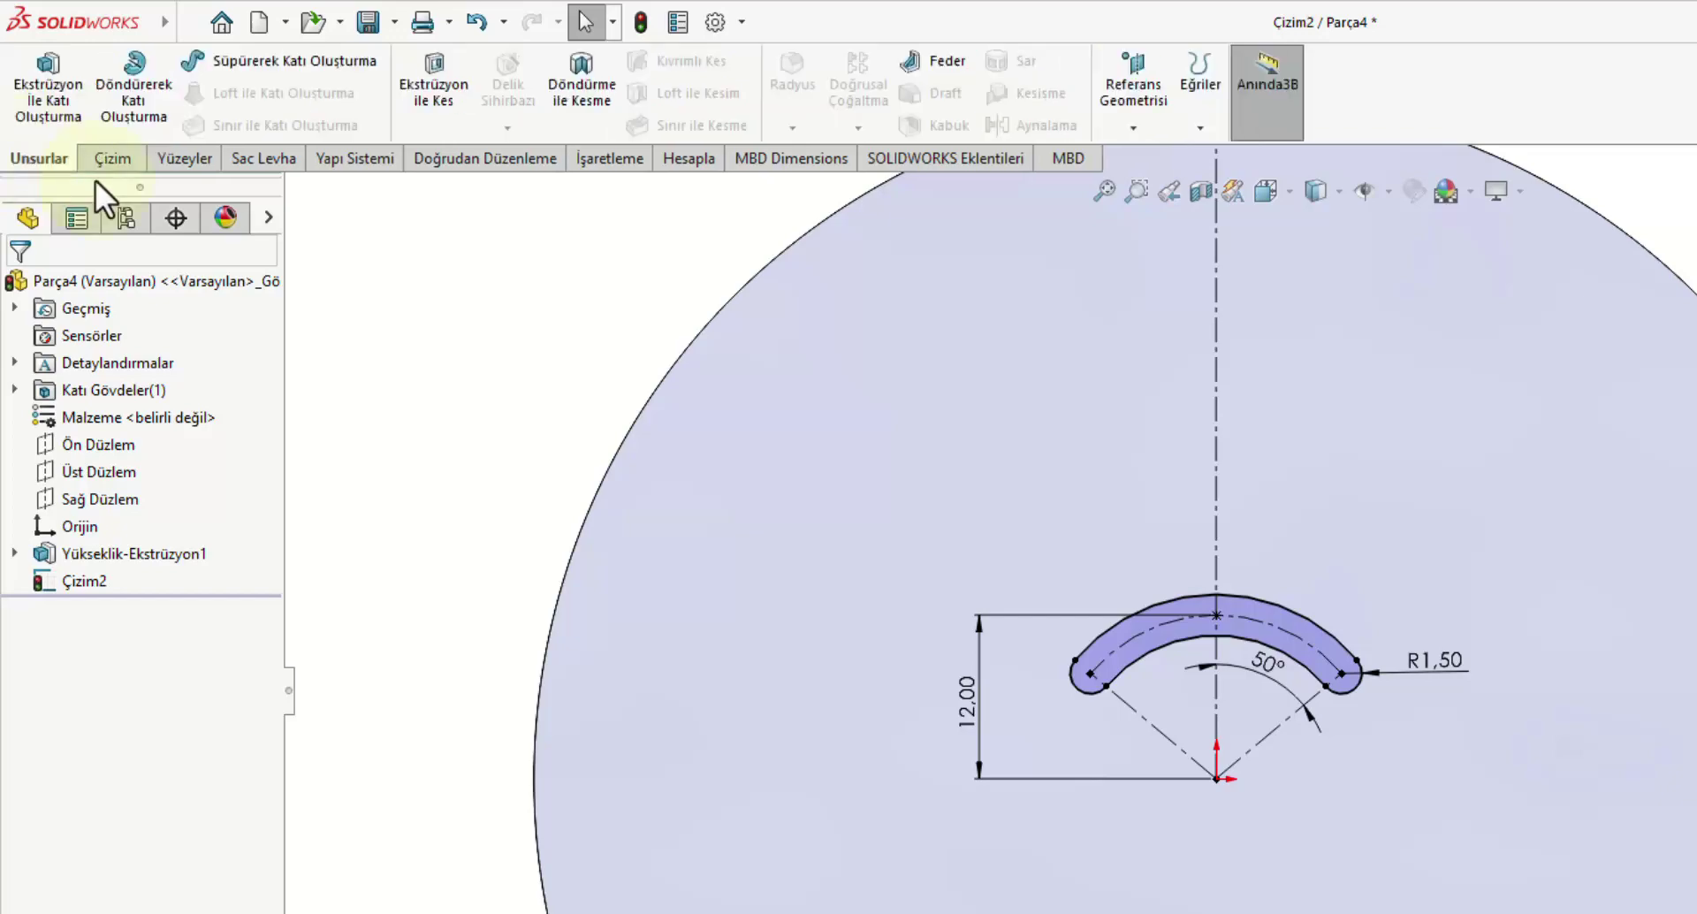
left_click(429, 92)
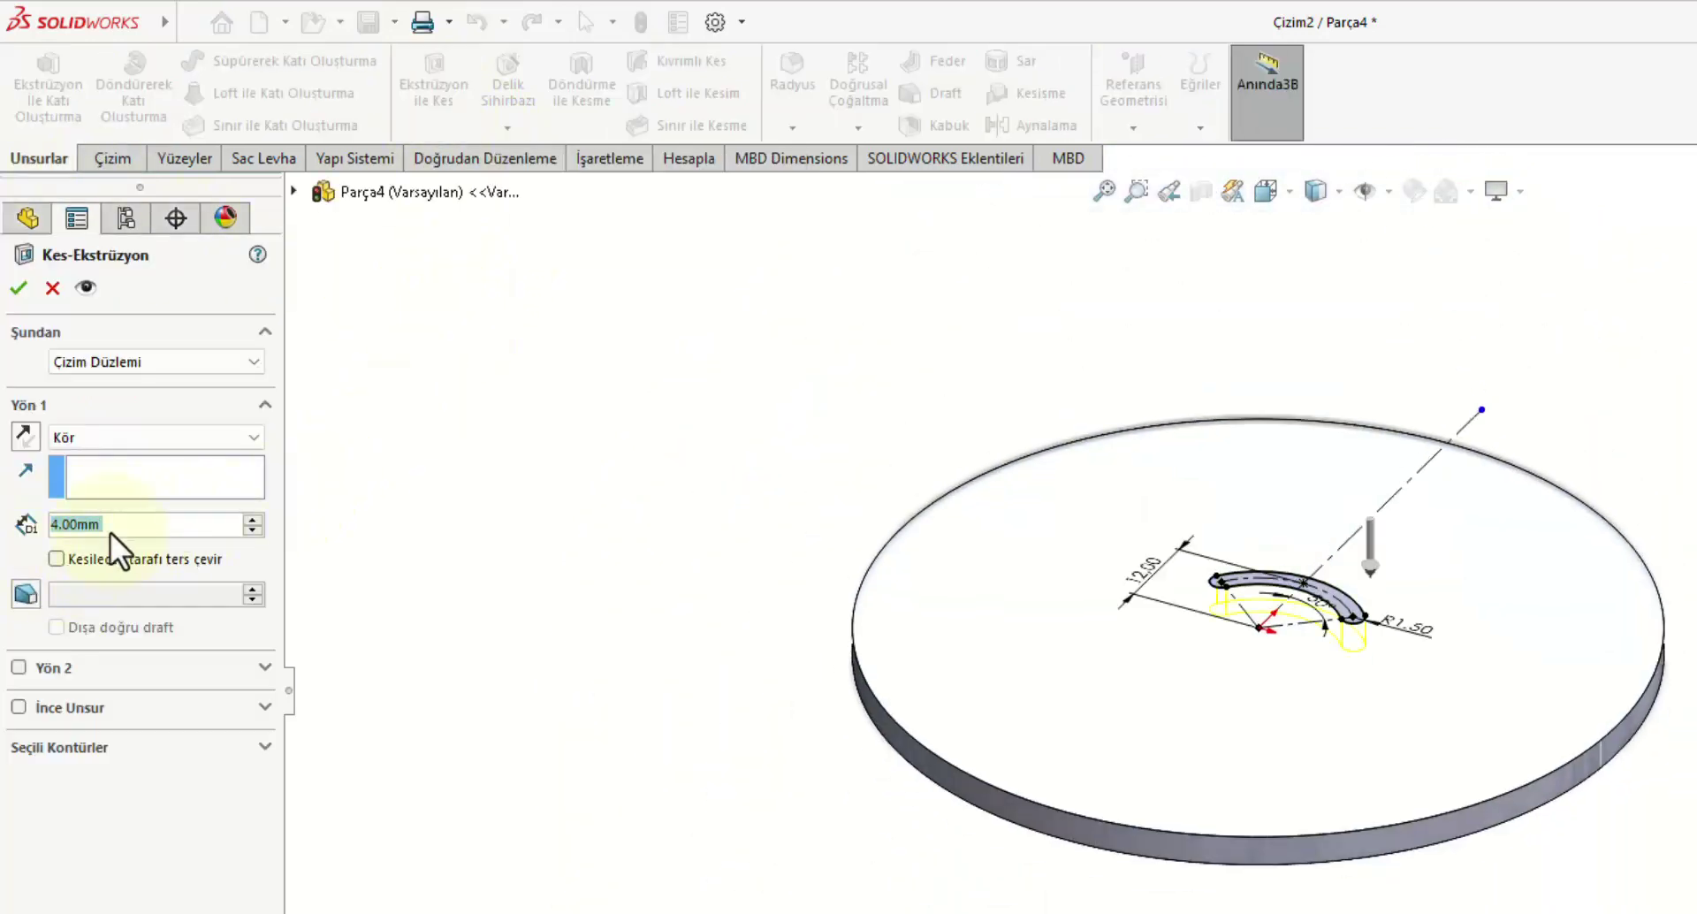
left_click(18, 287)
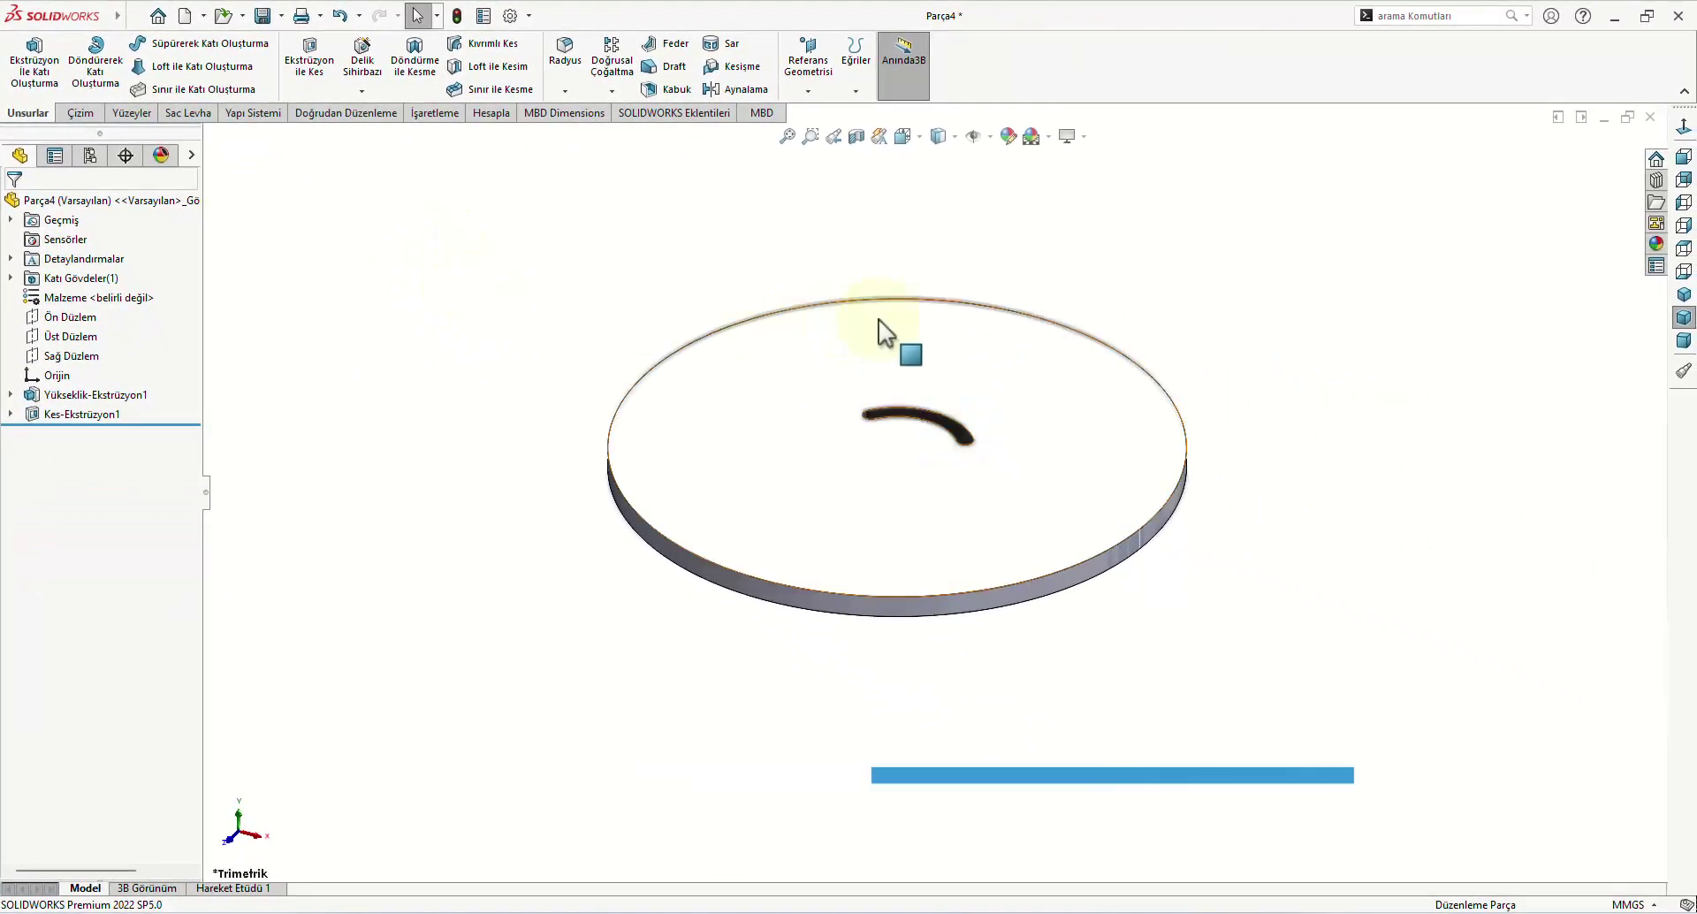
left_click(1031, 371)
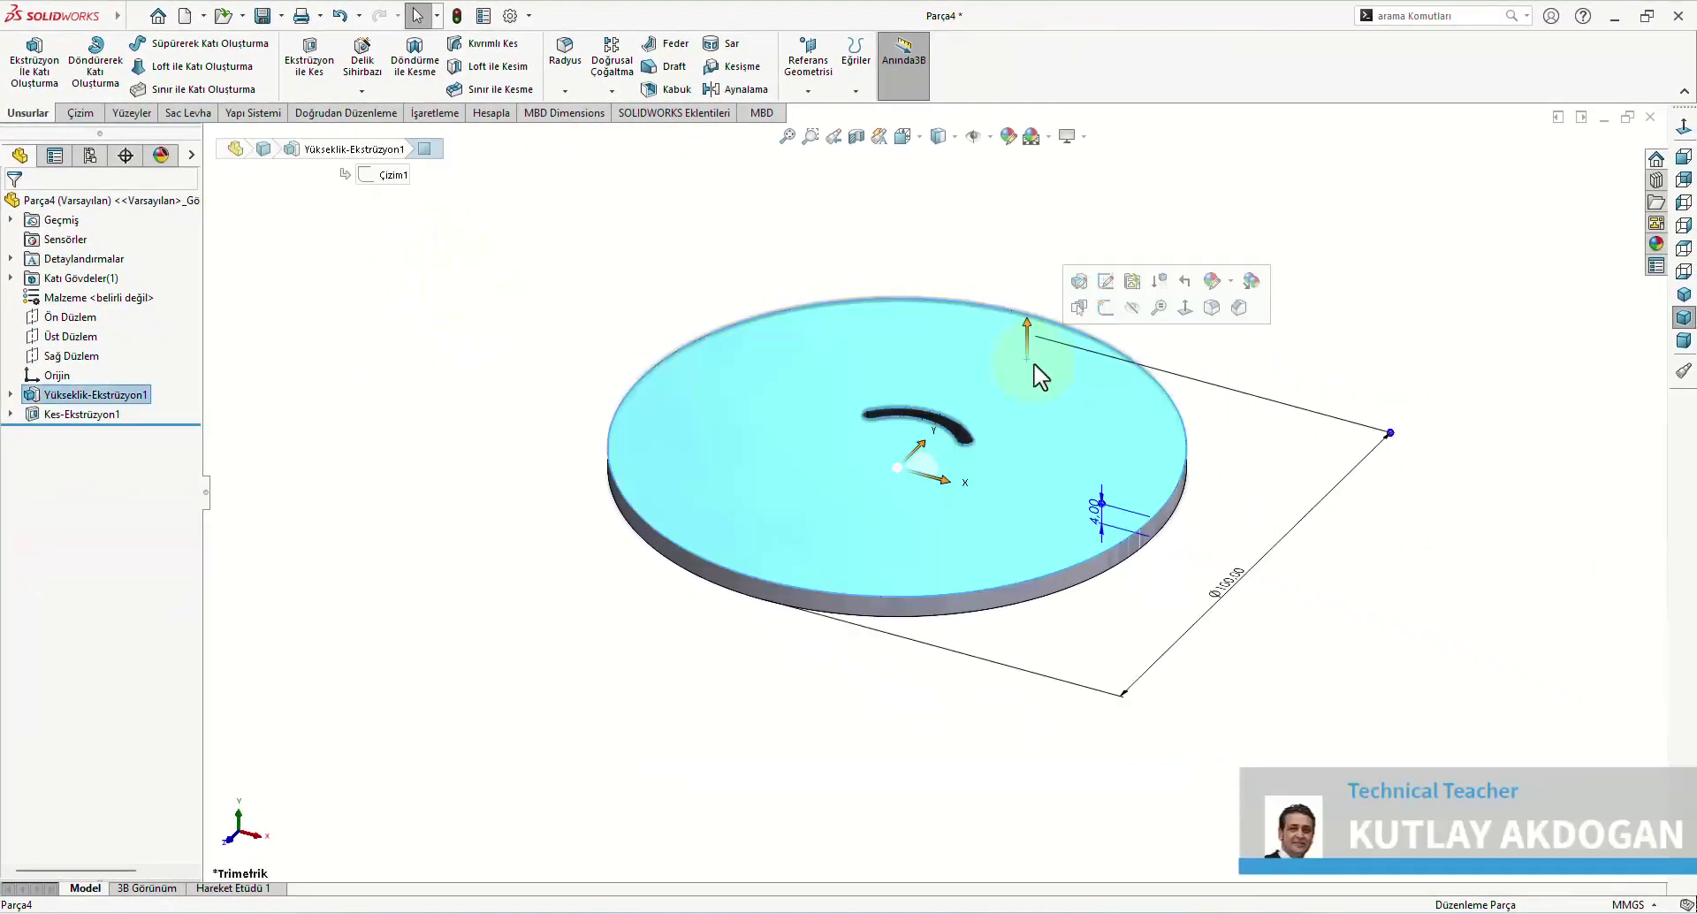
left_click(1185, 307)
Step: Enable Show Feature Dimensions on Annotations to display the 12.00, R1.50 and 50° values
left_click(1463, 440)
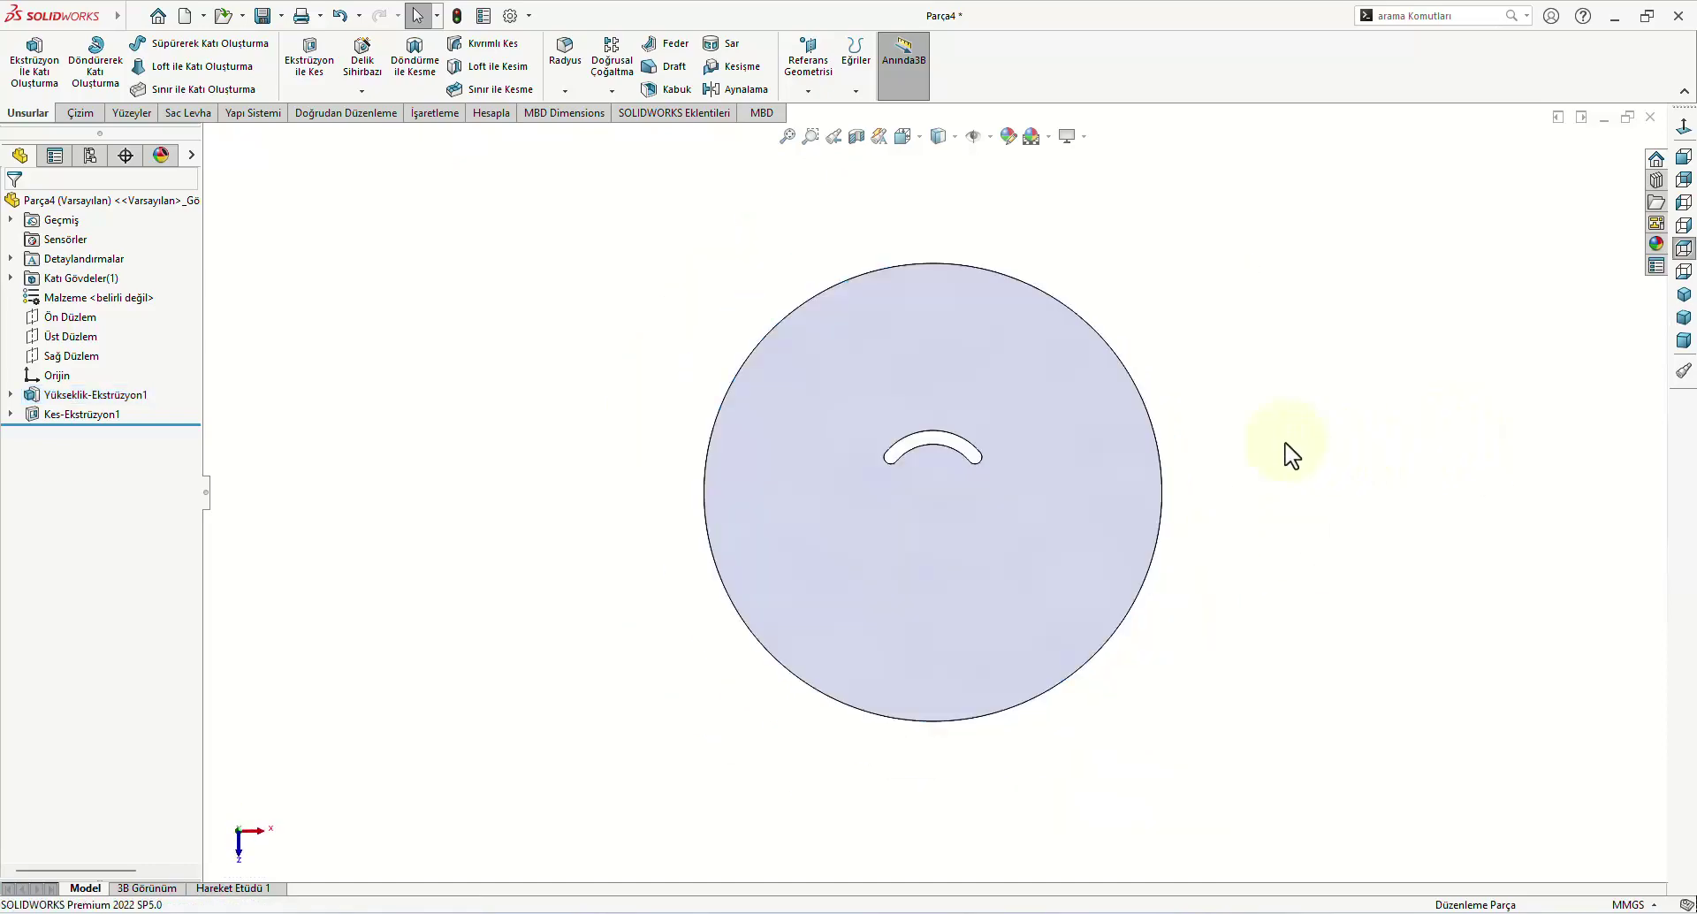
scroll(1164, 493, "down", 2)
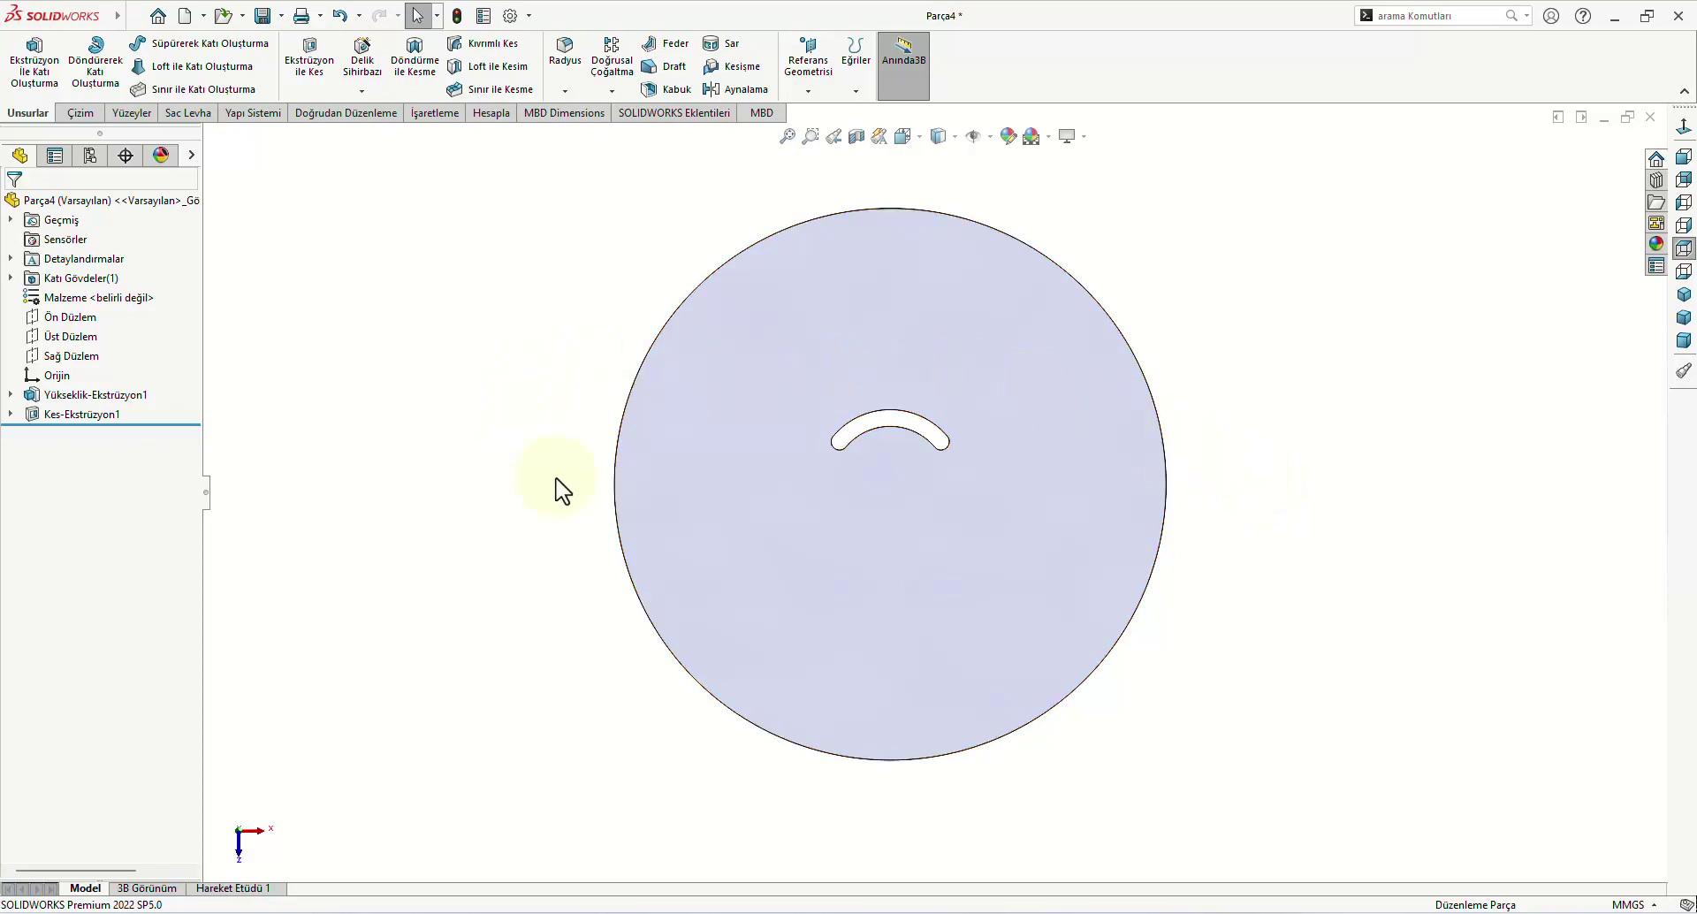
right_click(114, 272)
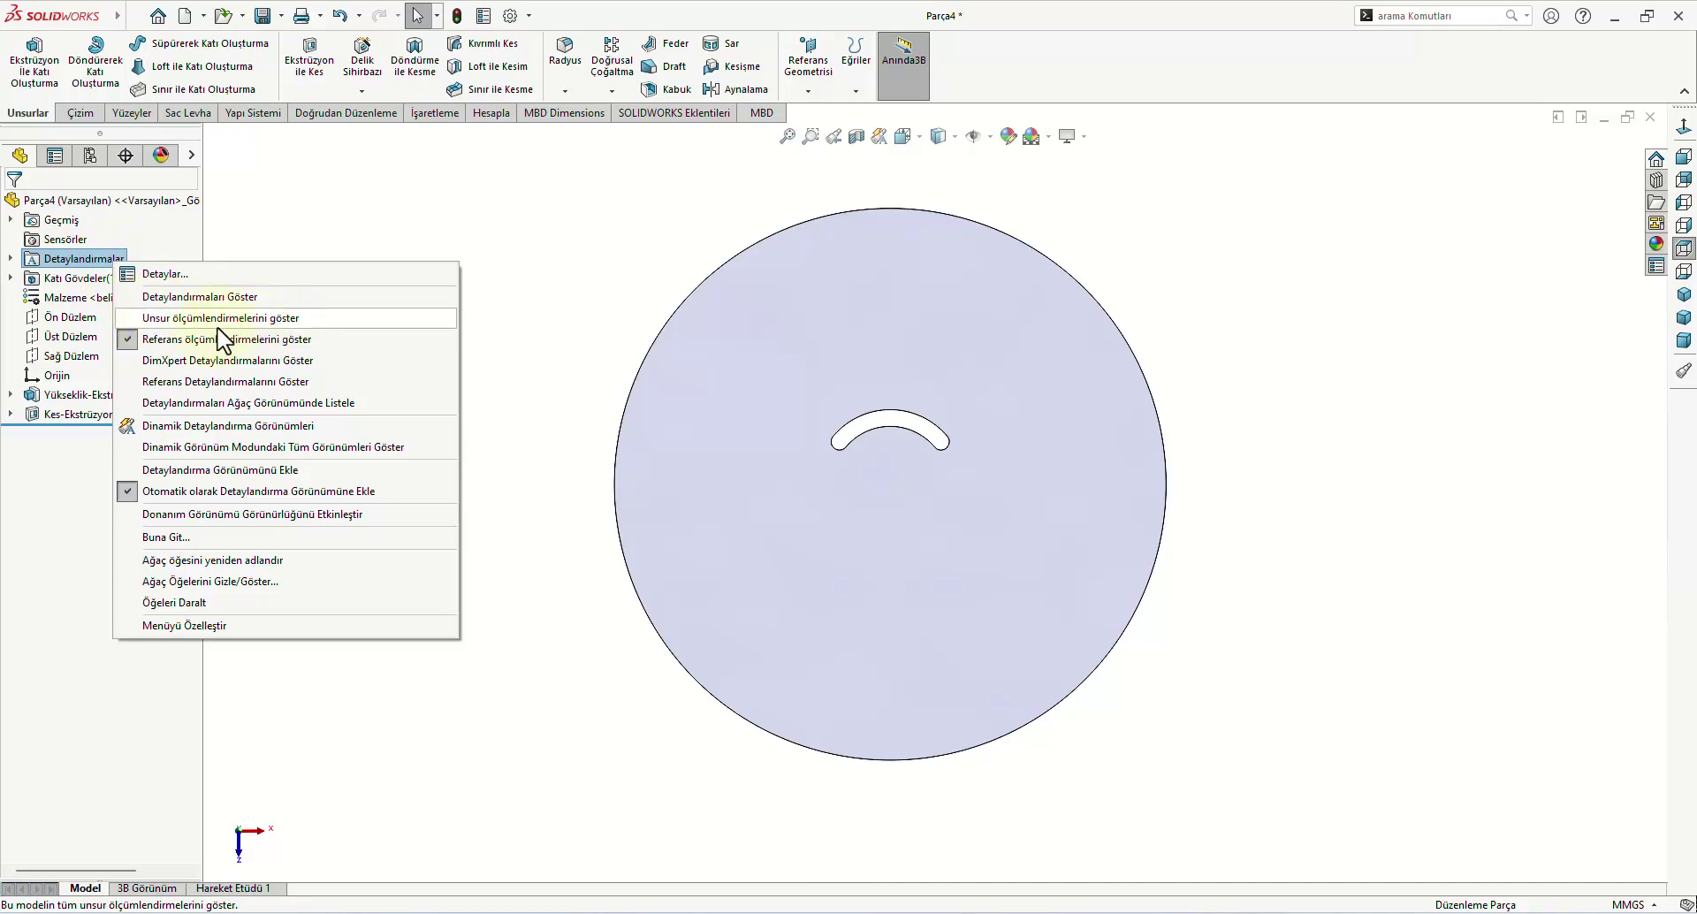
left_click(291, 320)
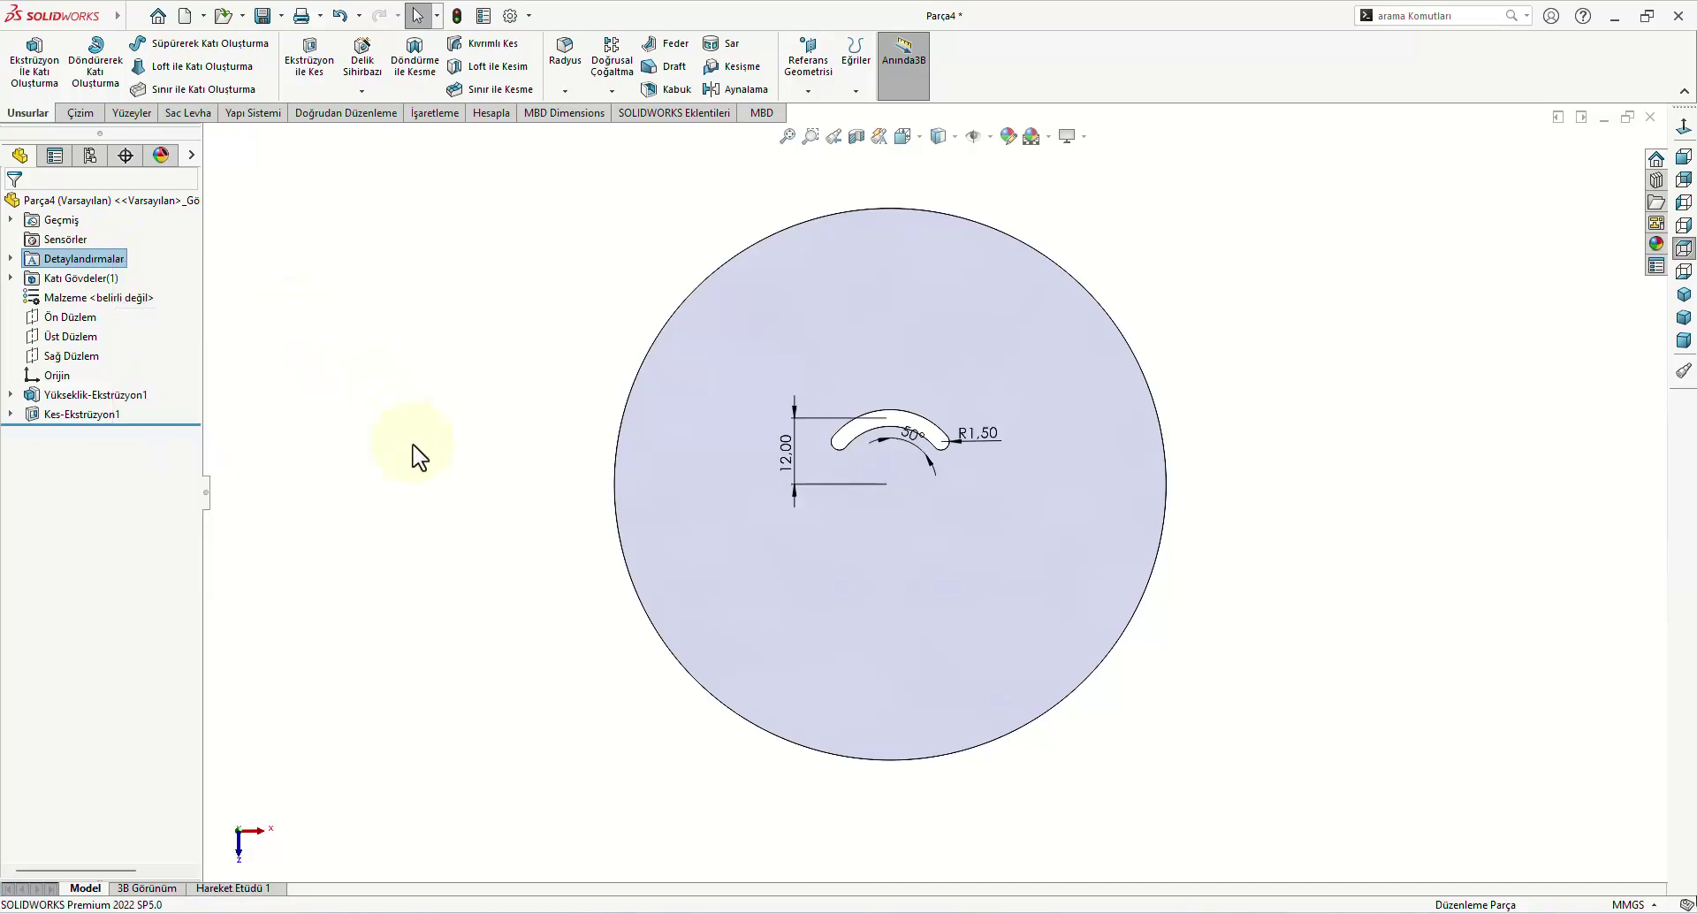
left_click(512, 292)
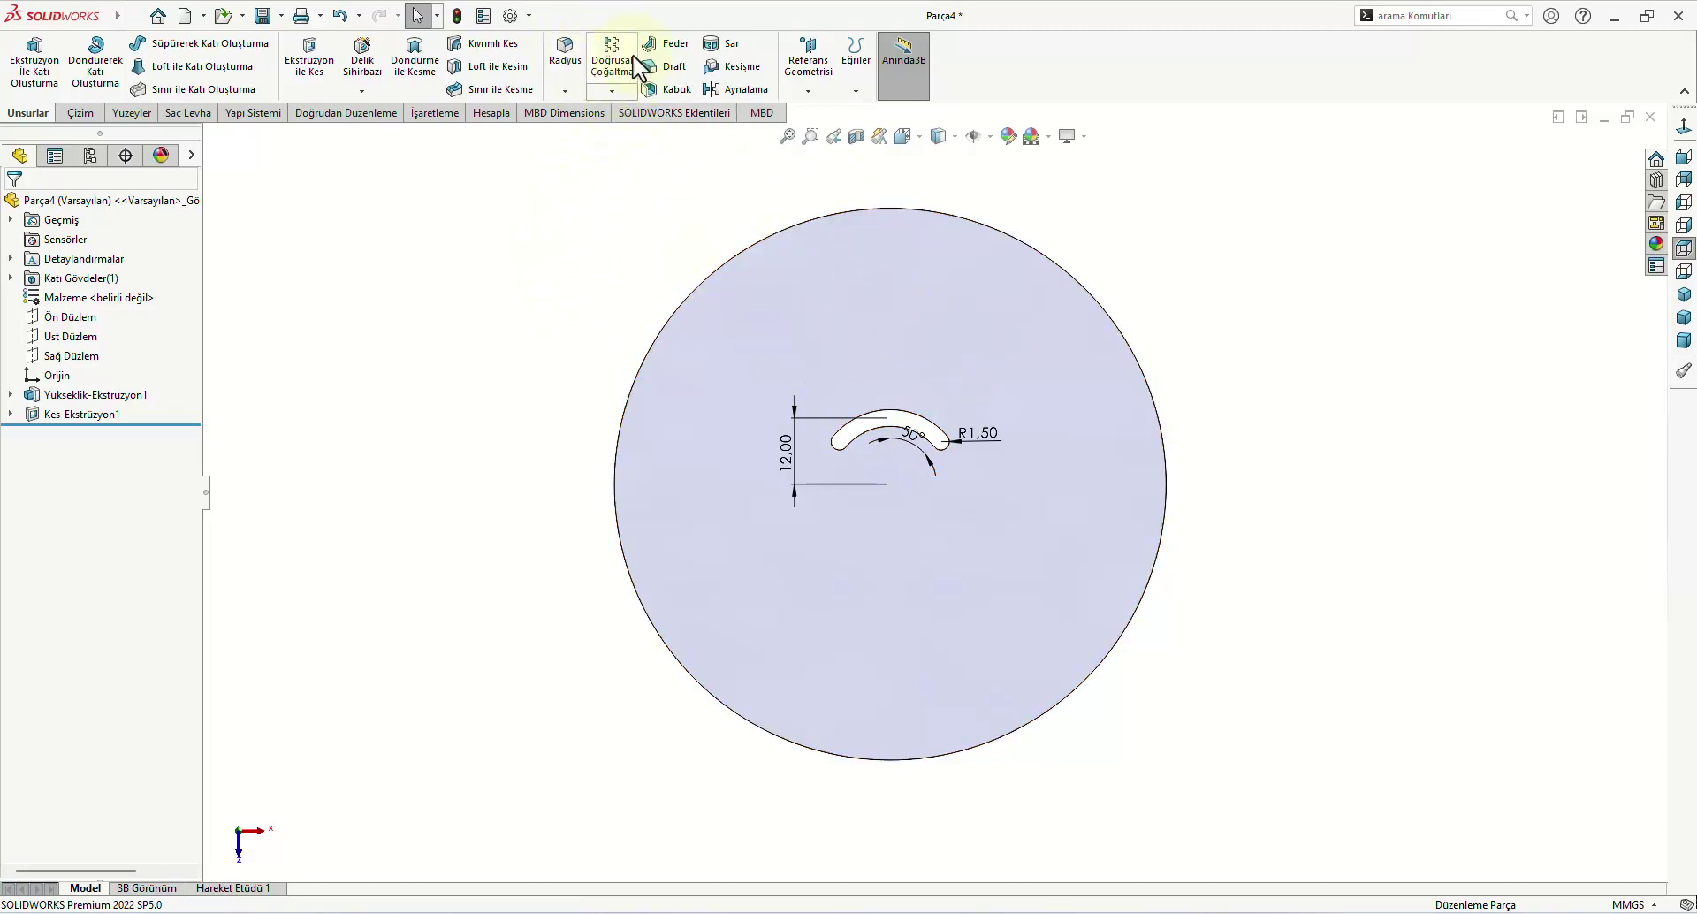
Step: Start a Linear Pattern along the 12.00 dimension with Kes-Ekstrüzyon1 as the patterned feature
left_click(612, 65)
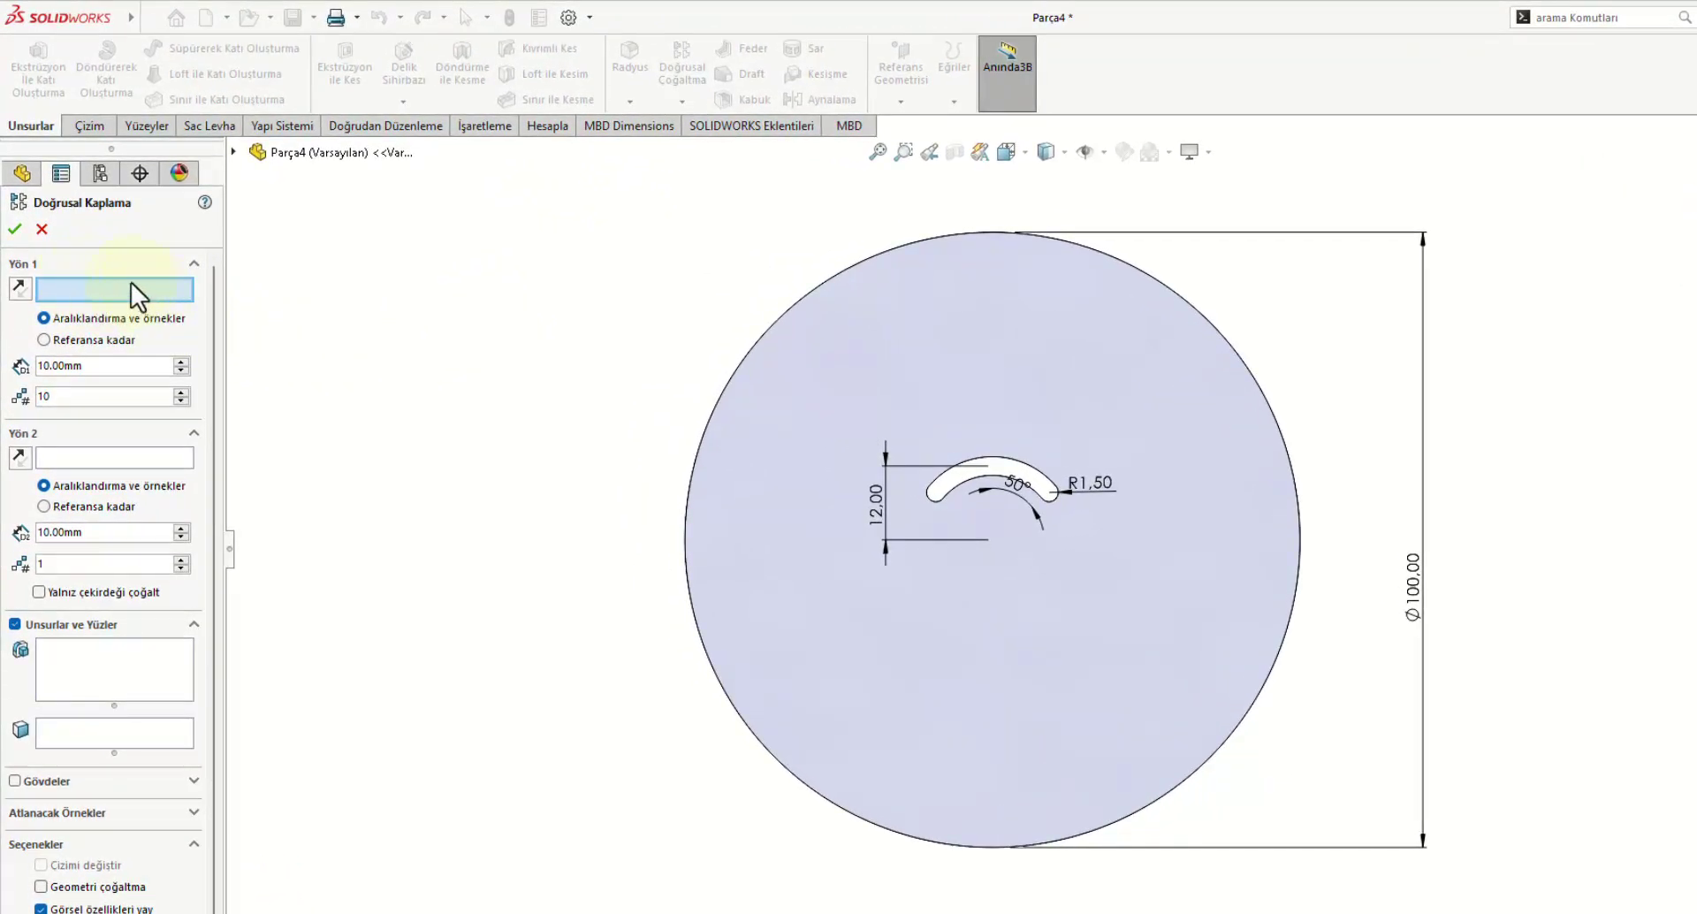
left_click(879, 506)
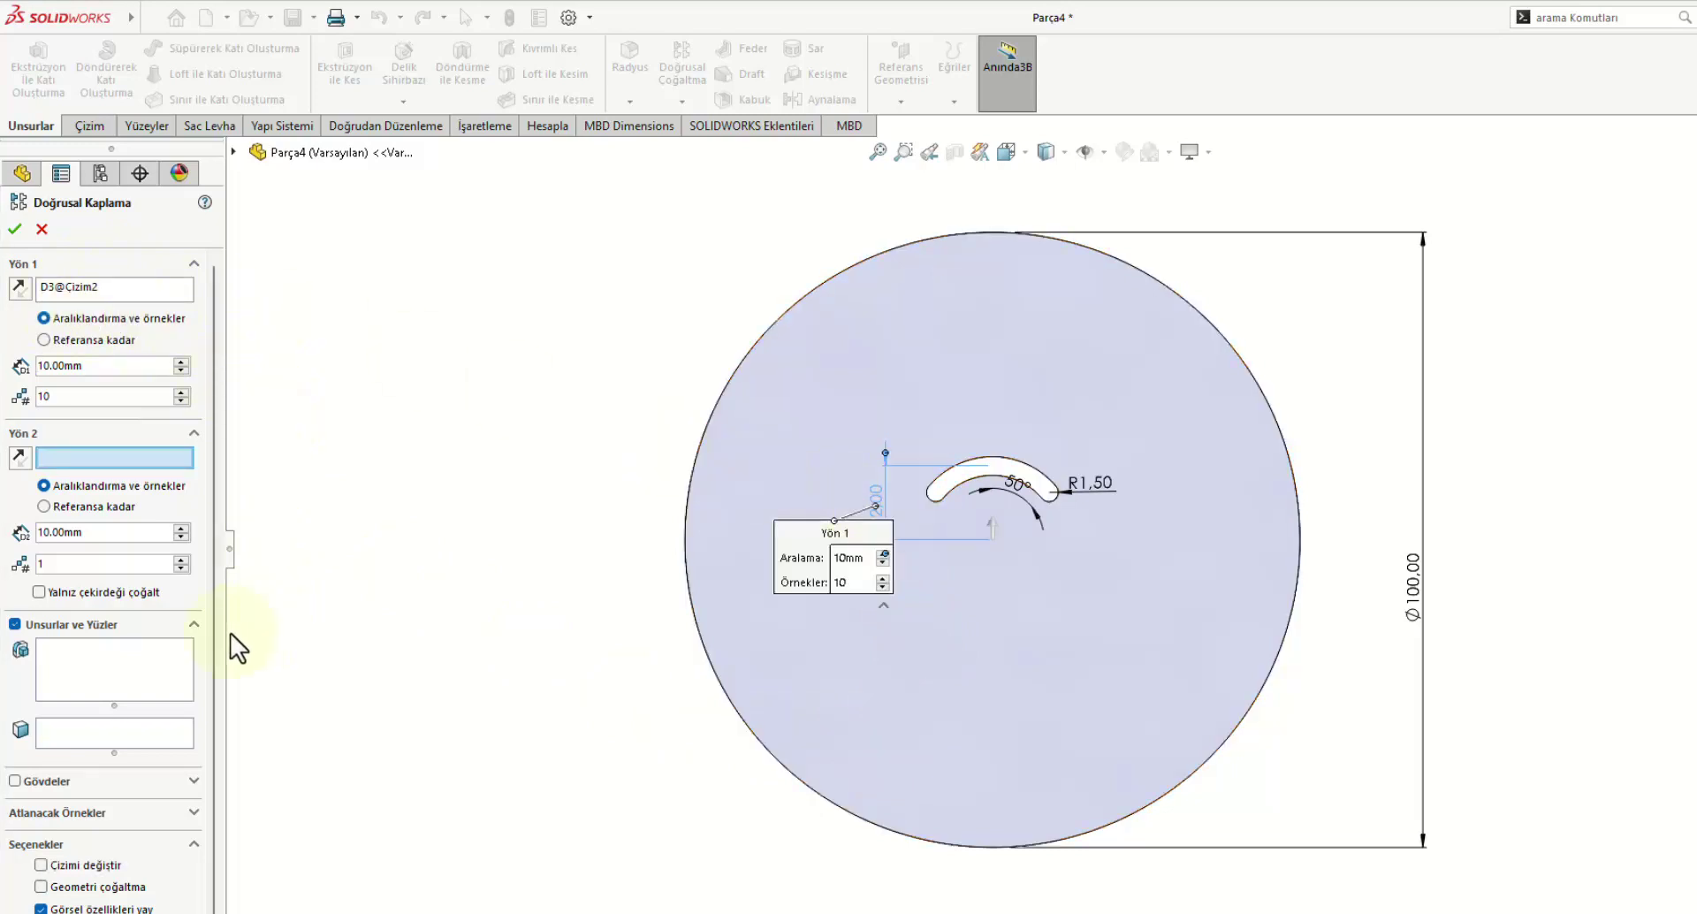
left_click(65, 656)
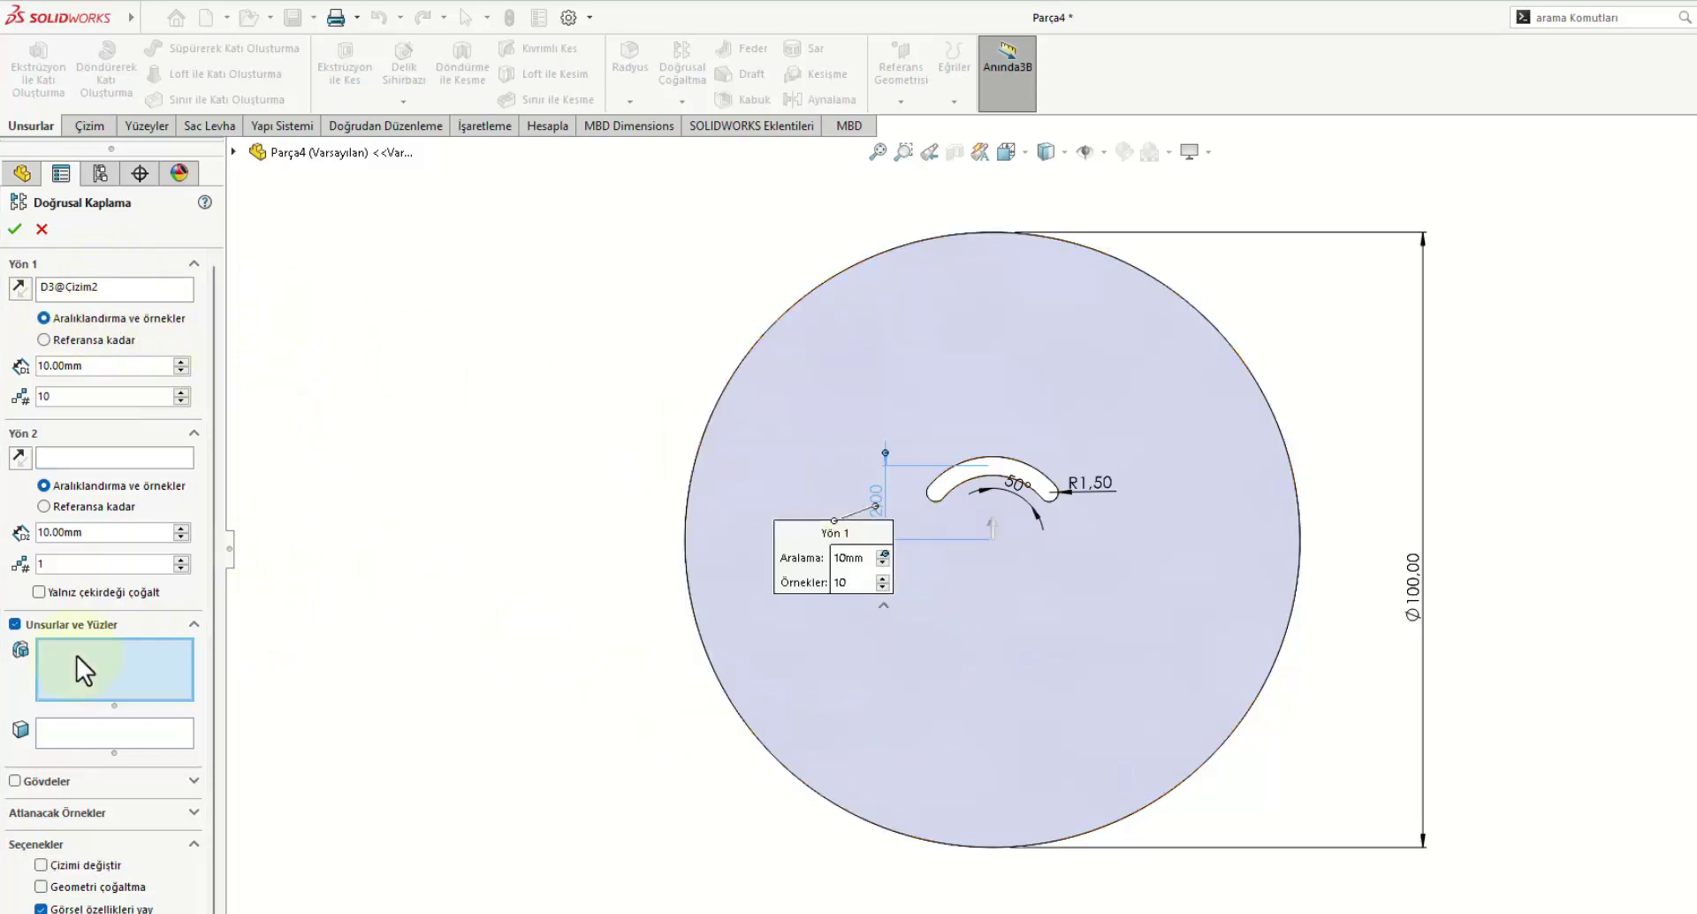
left_click(232, 152)
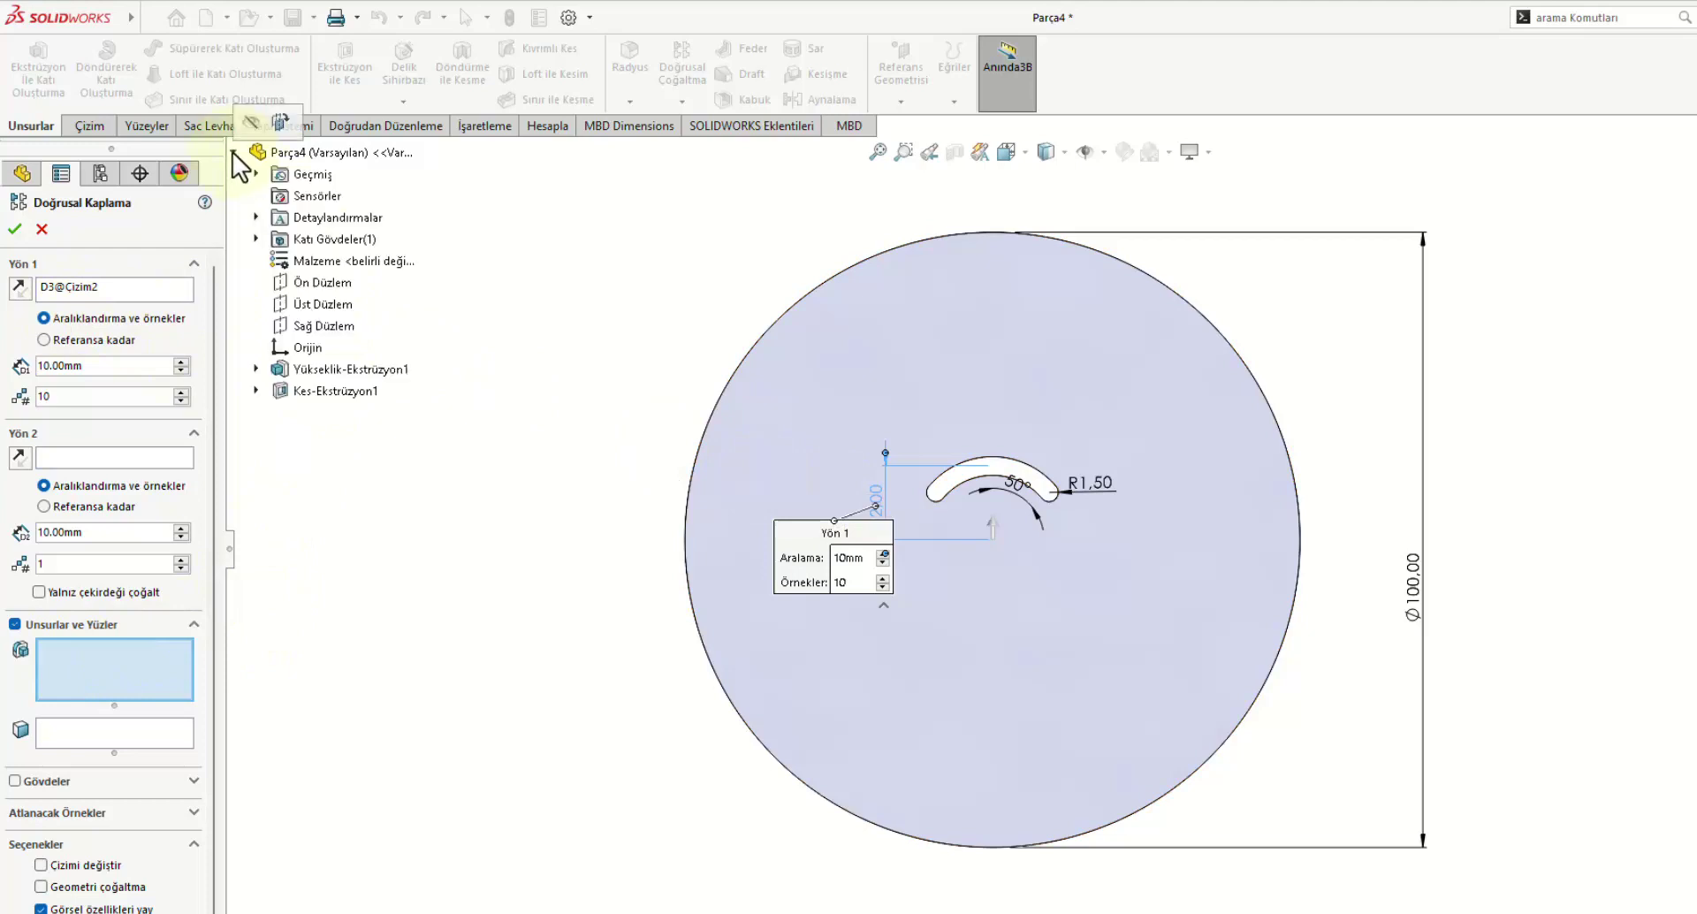
left_click(324, 391)
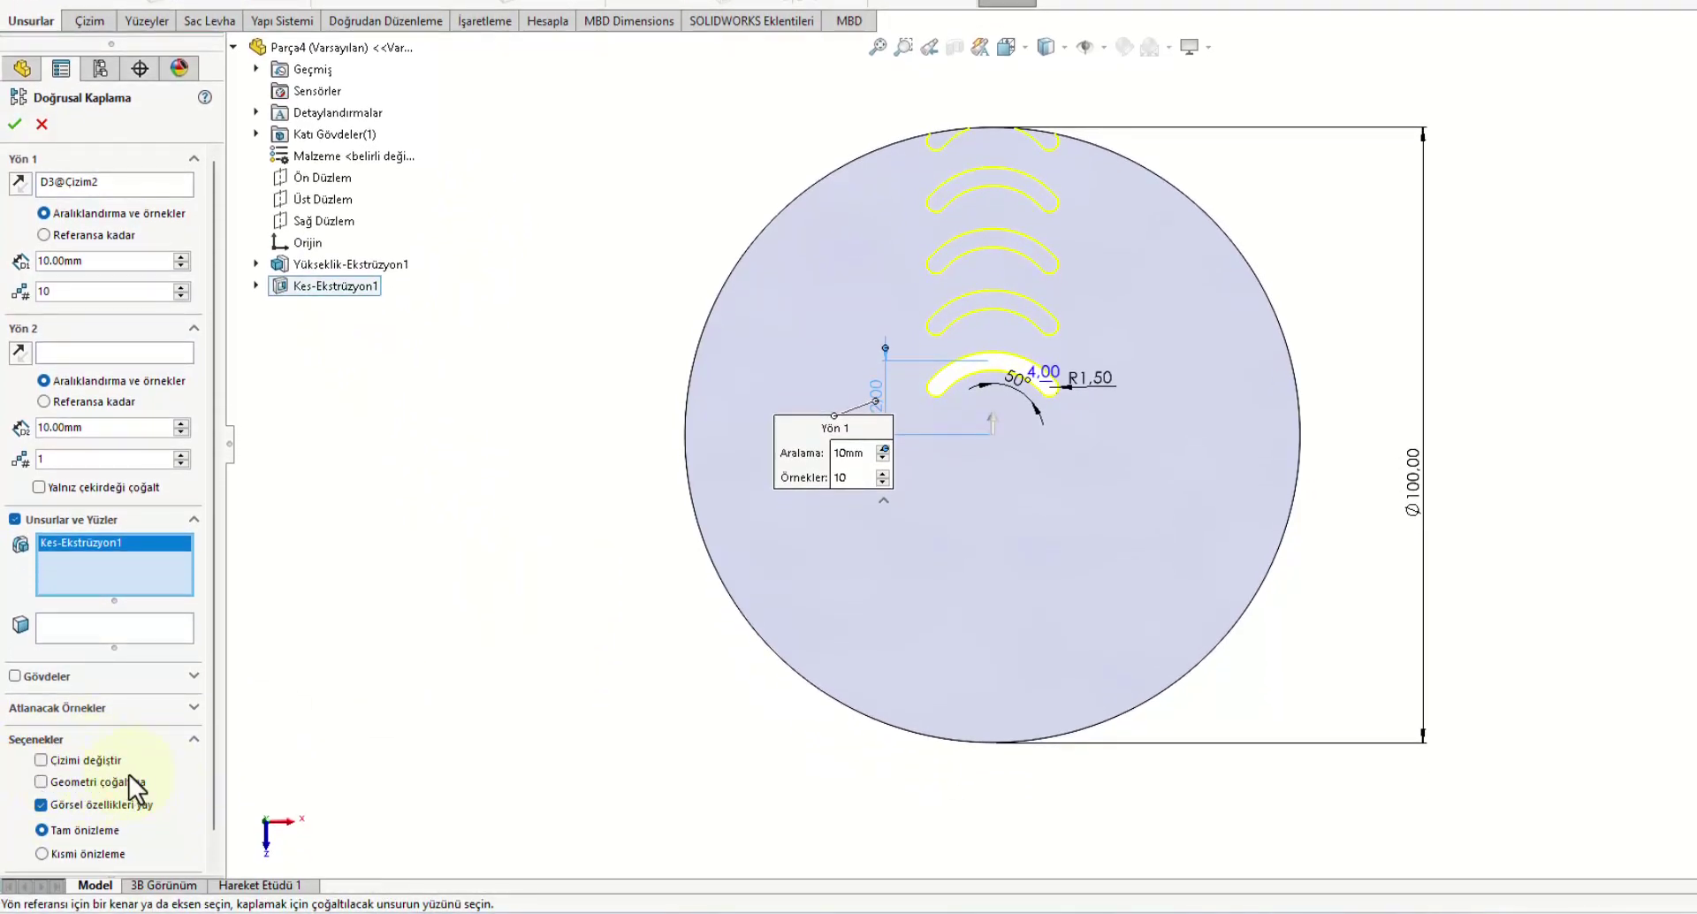
Step: Enable Vary sketch, set 8 mm spacing and 5 instances, and accept the pattern
left_click(40, 760)
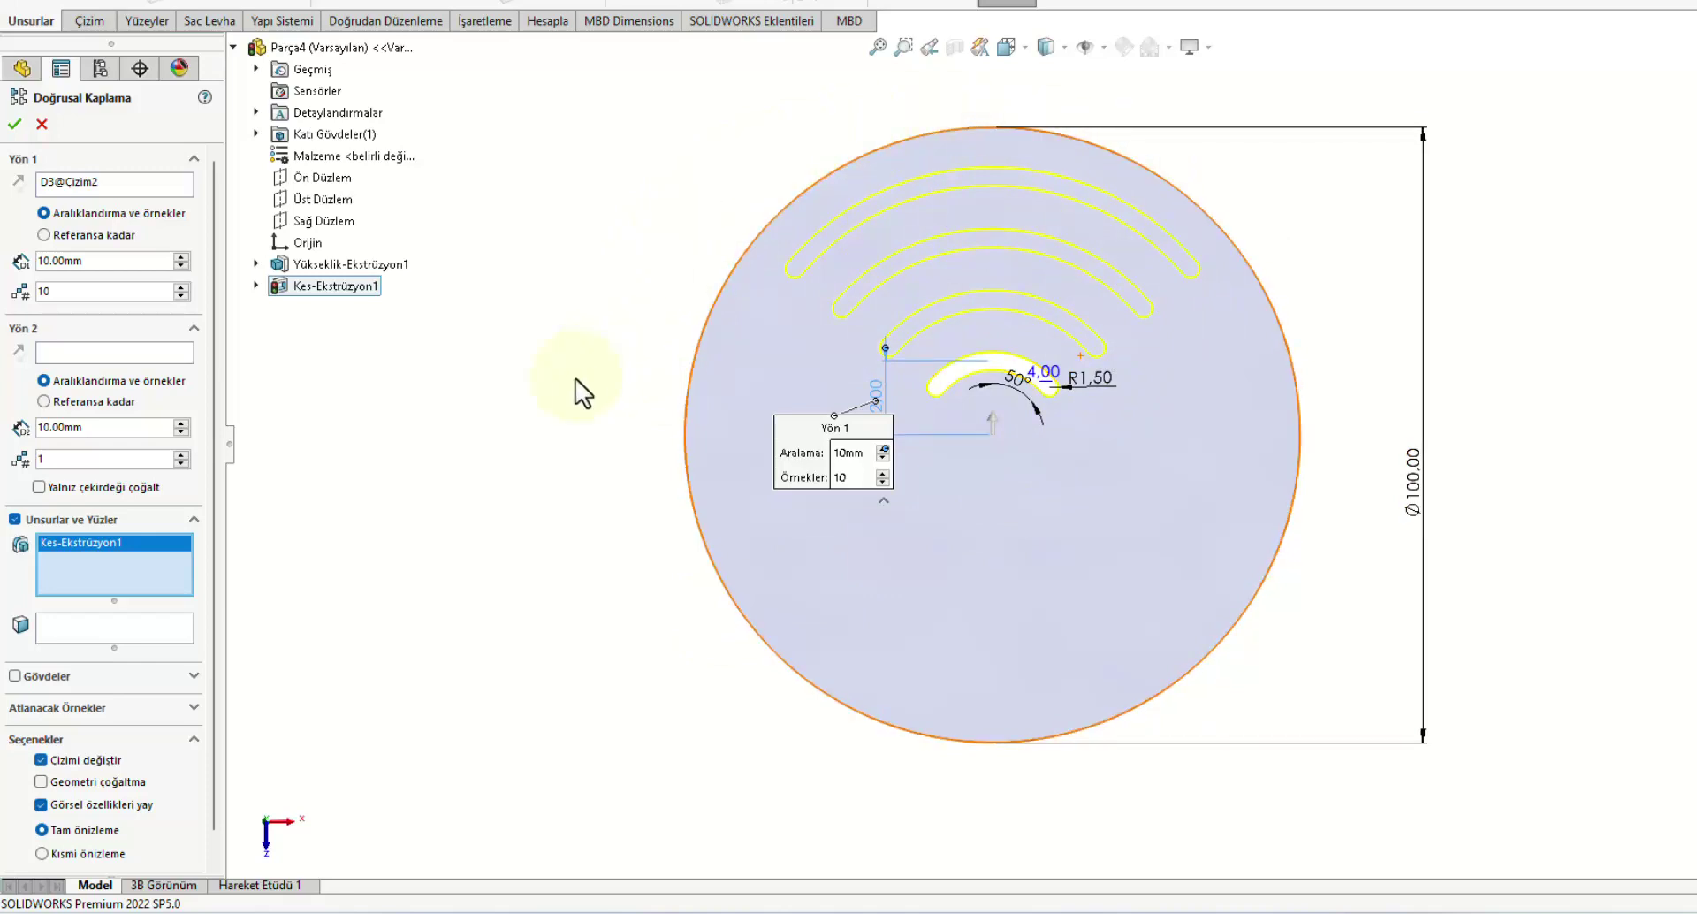
double_click(101, 262)
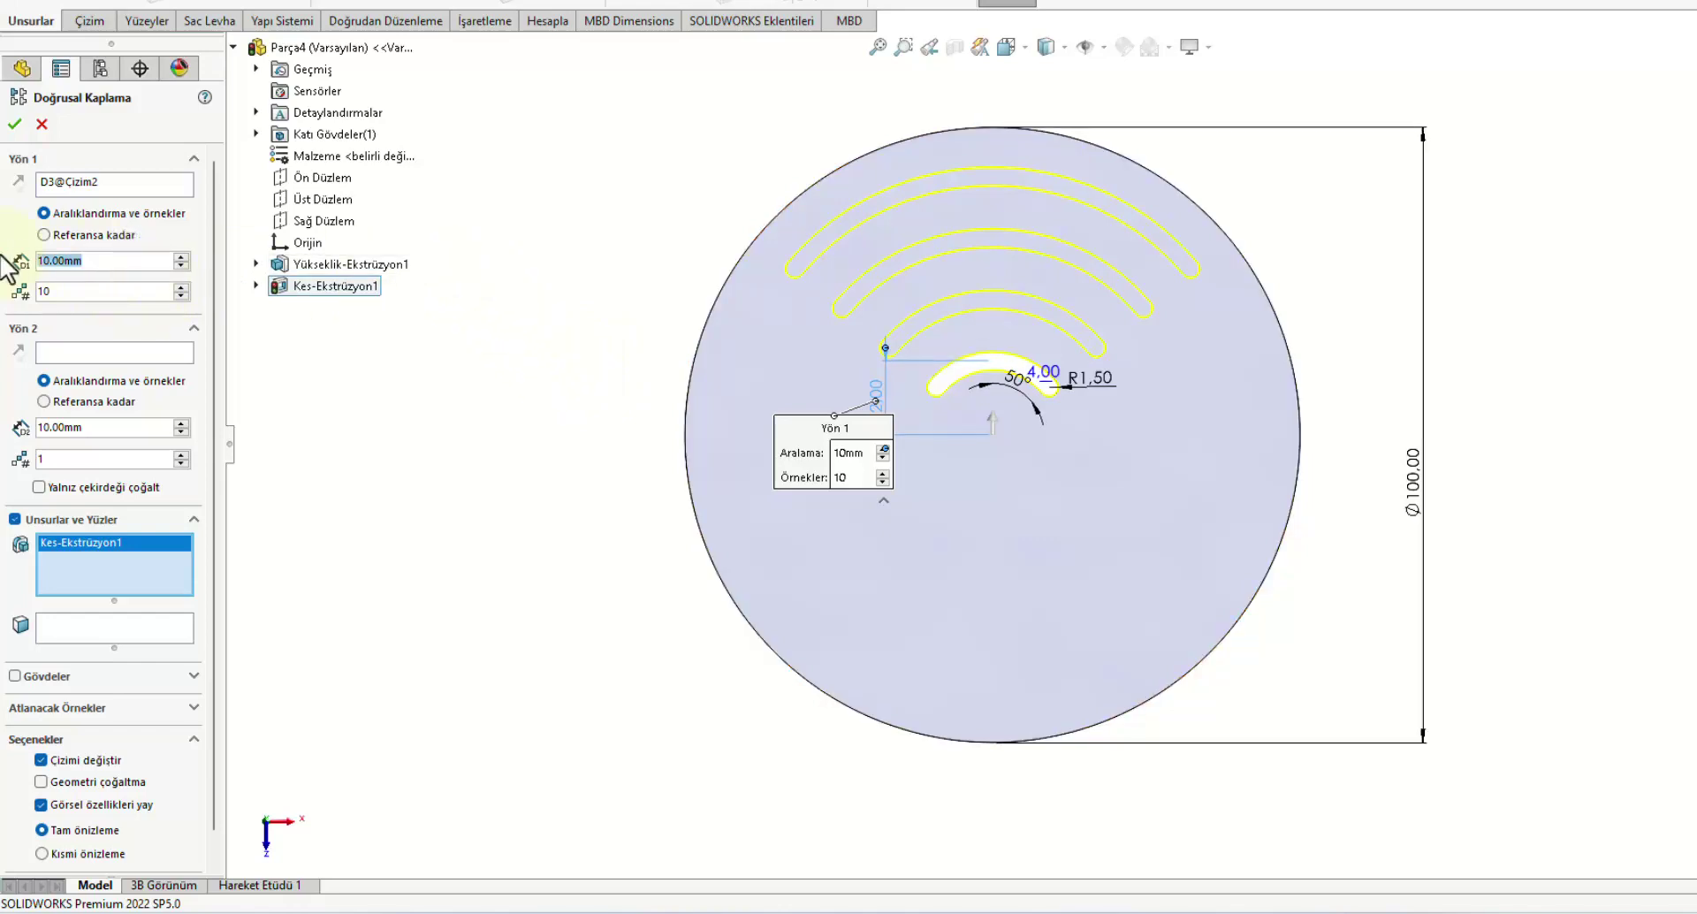
type("8")
key("Return")
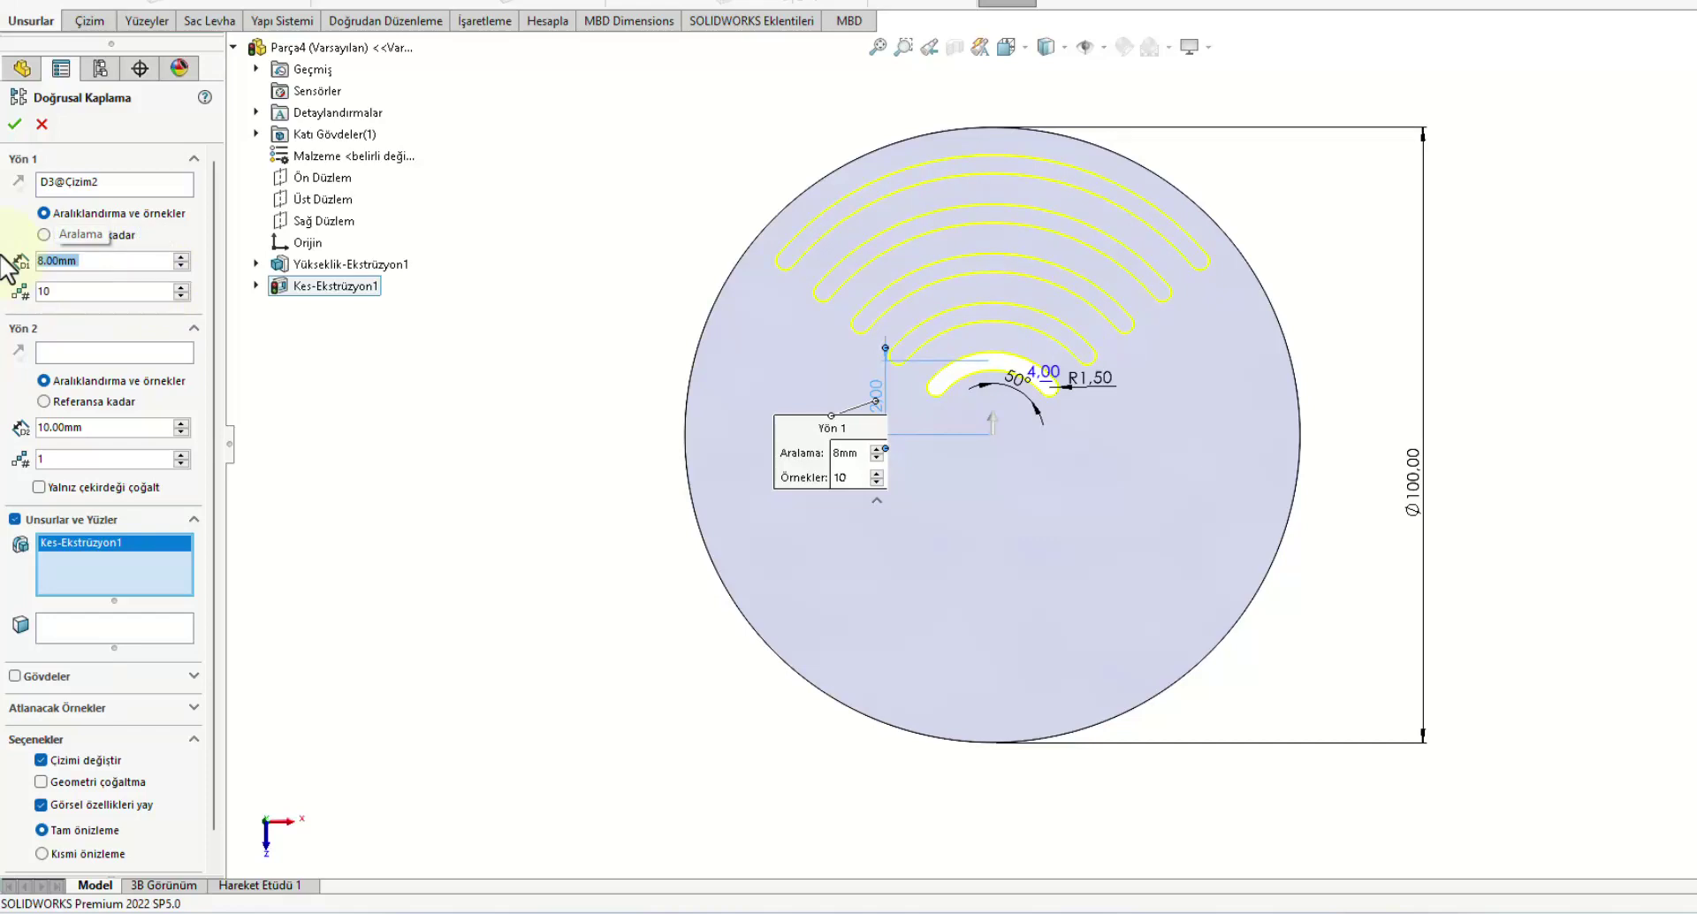
left_click_drag(64, 285, 6, 290)
type("5")
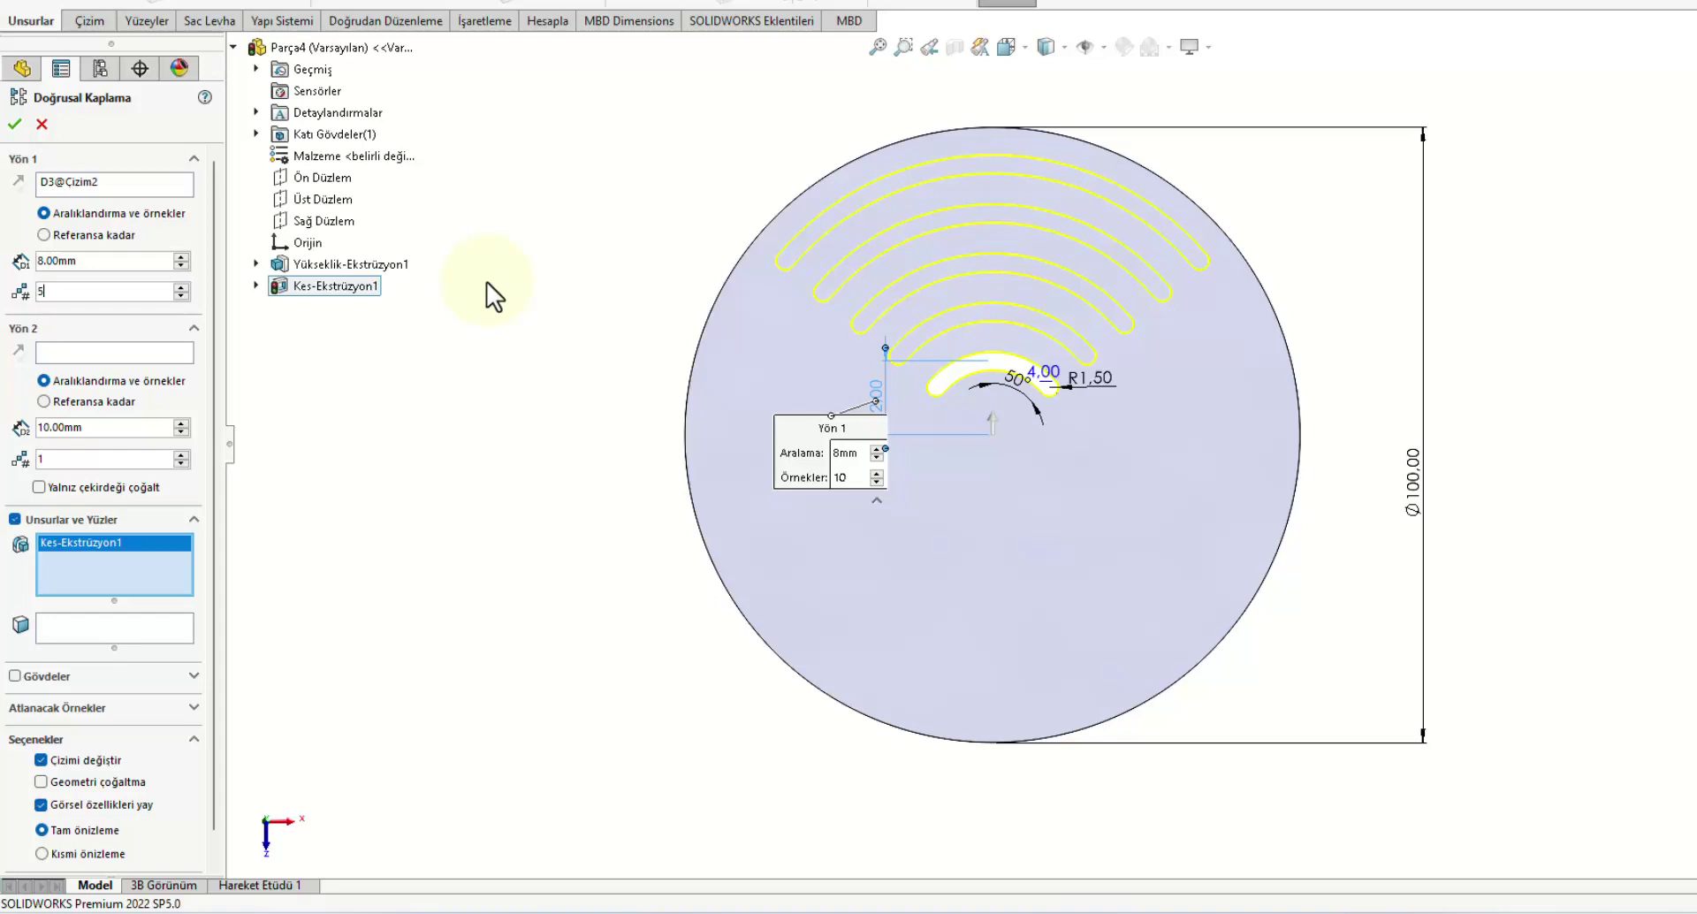
key("Return")
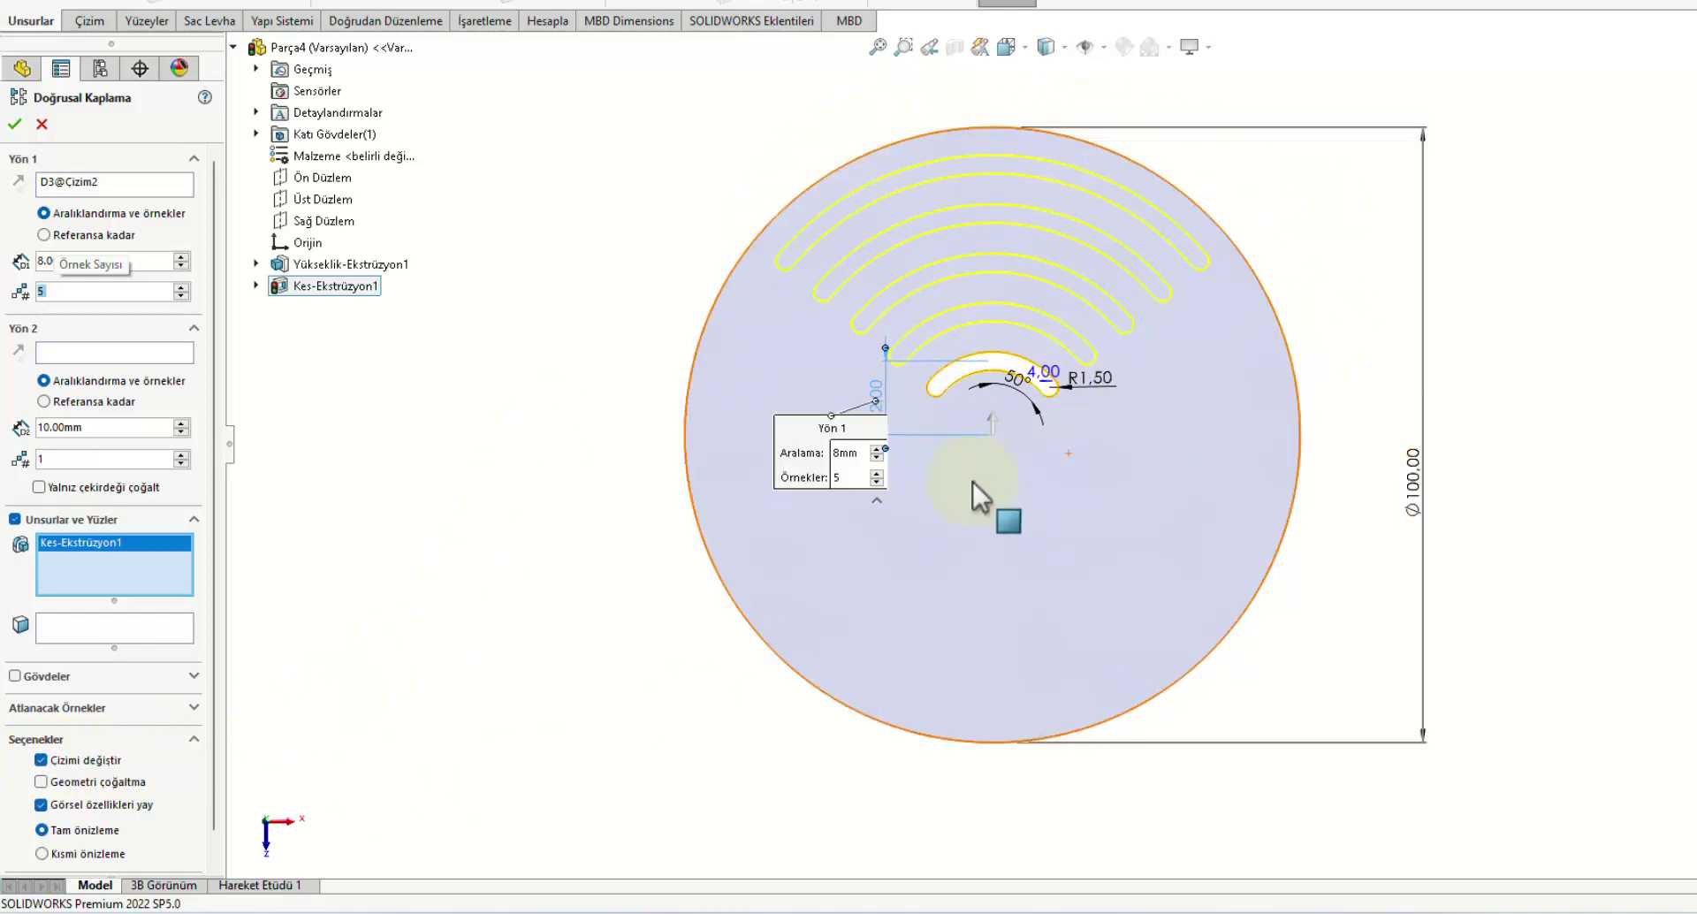
left_click_drag(815, 442, 717, 551)
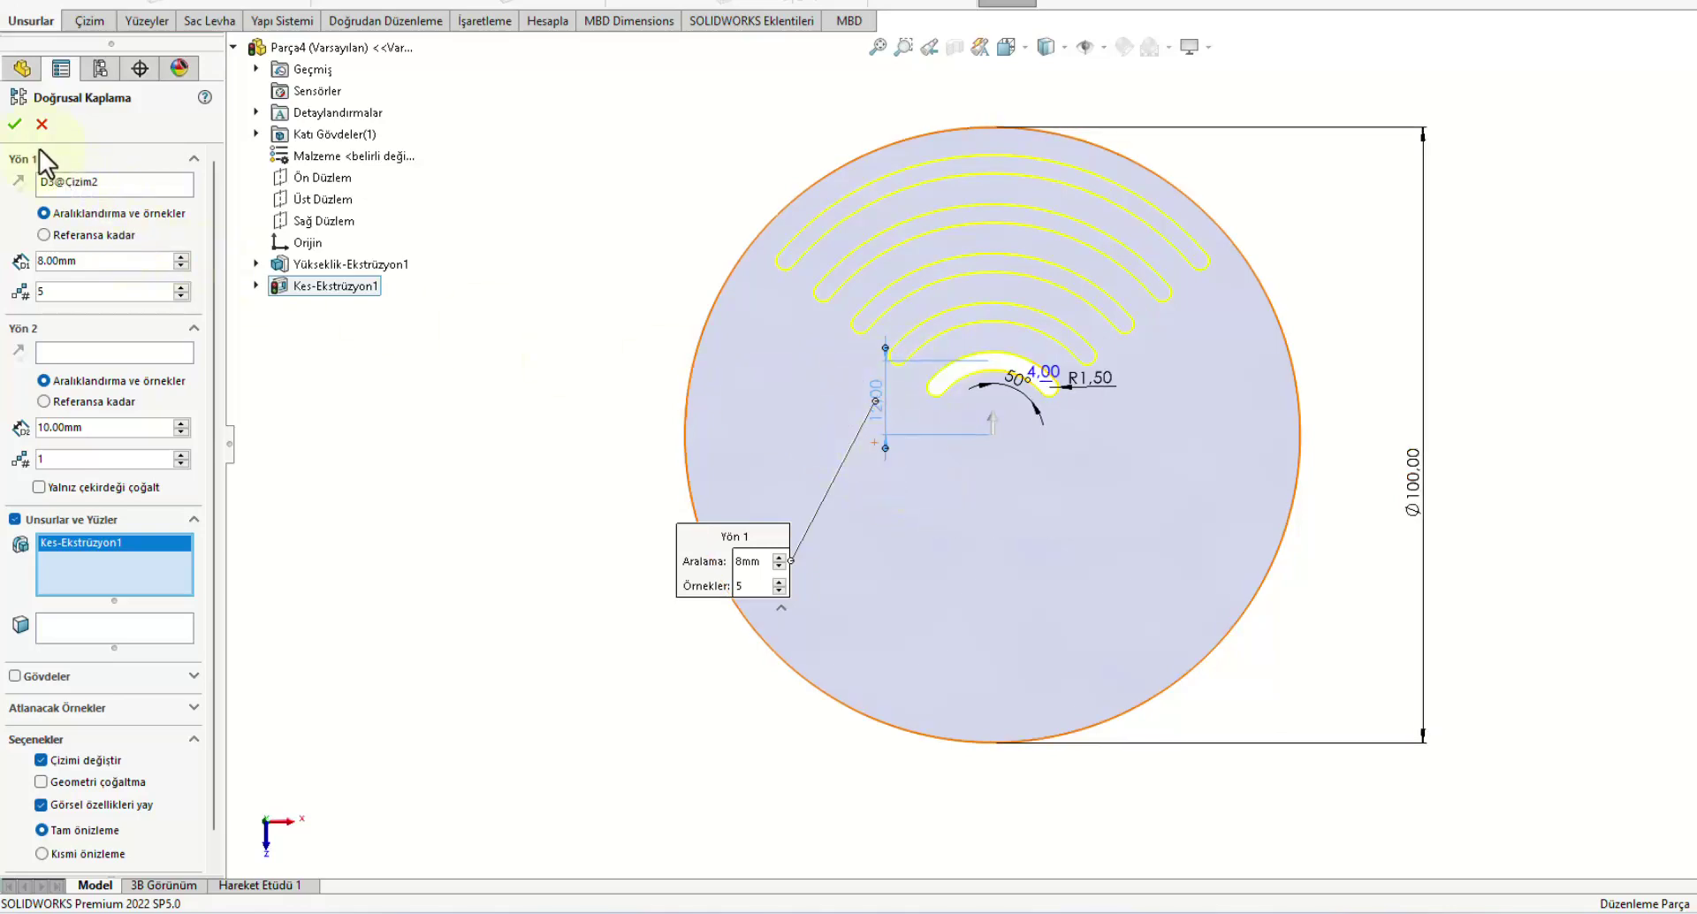
left_click(15, 124)
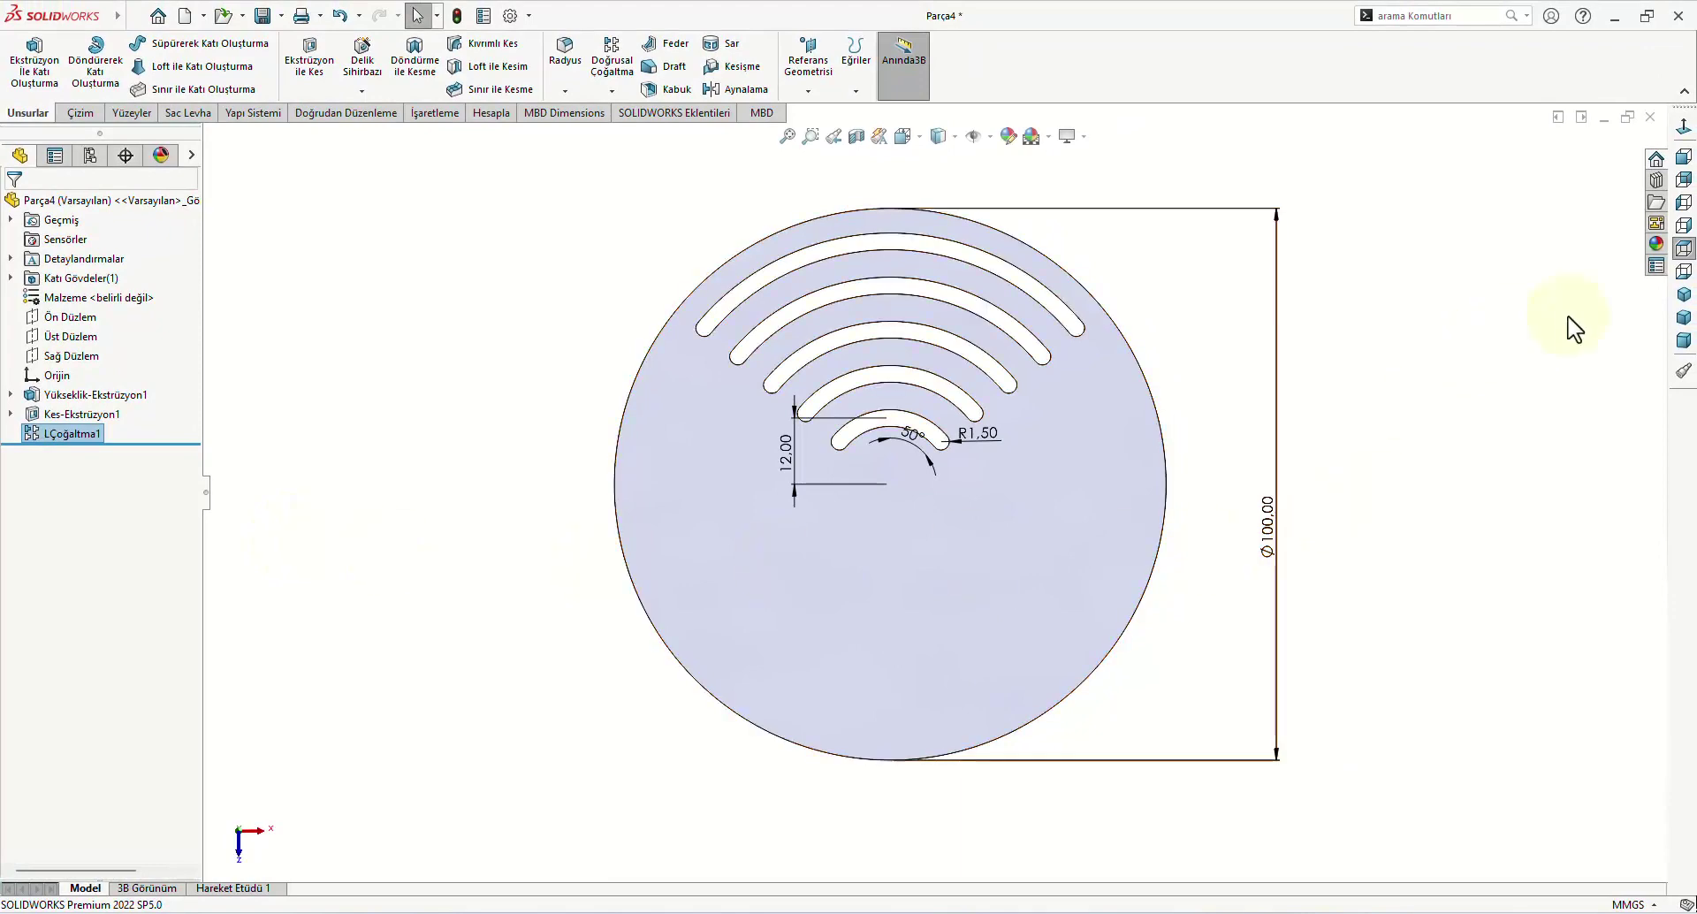
Step: Circular-pattern the slots about the disc's cylindrical face, 2 instances equally over 360°
left_click(1684, 294)
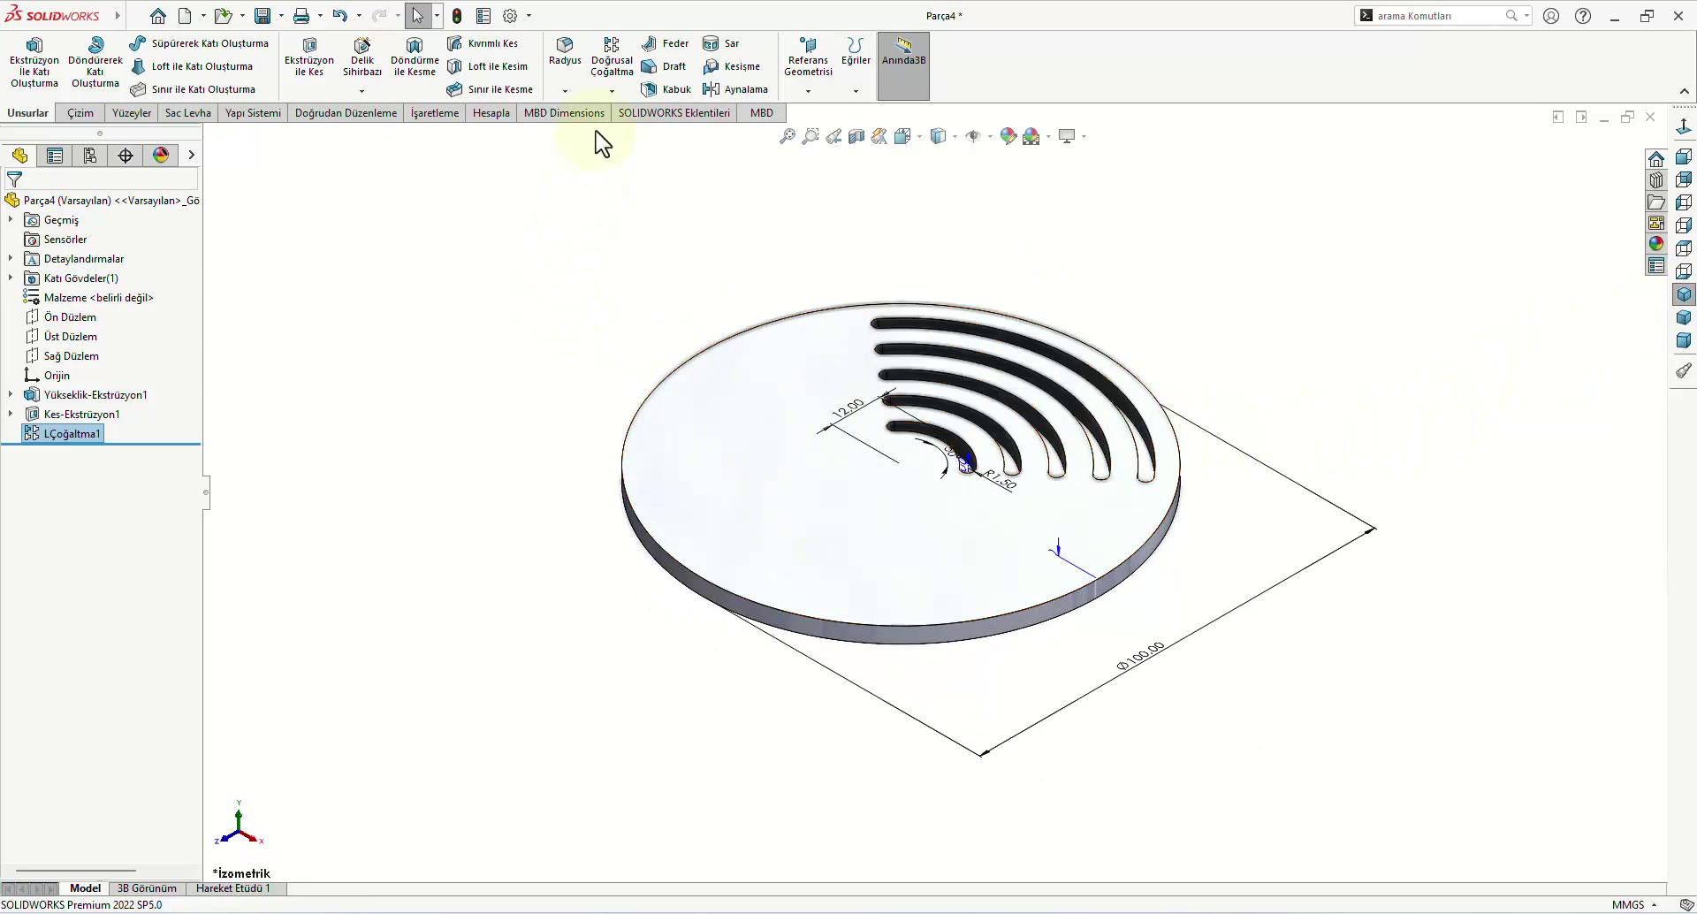
left_click(611, 92)
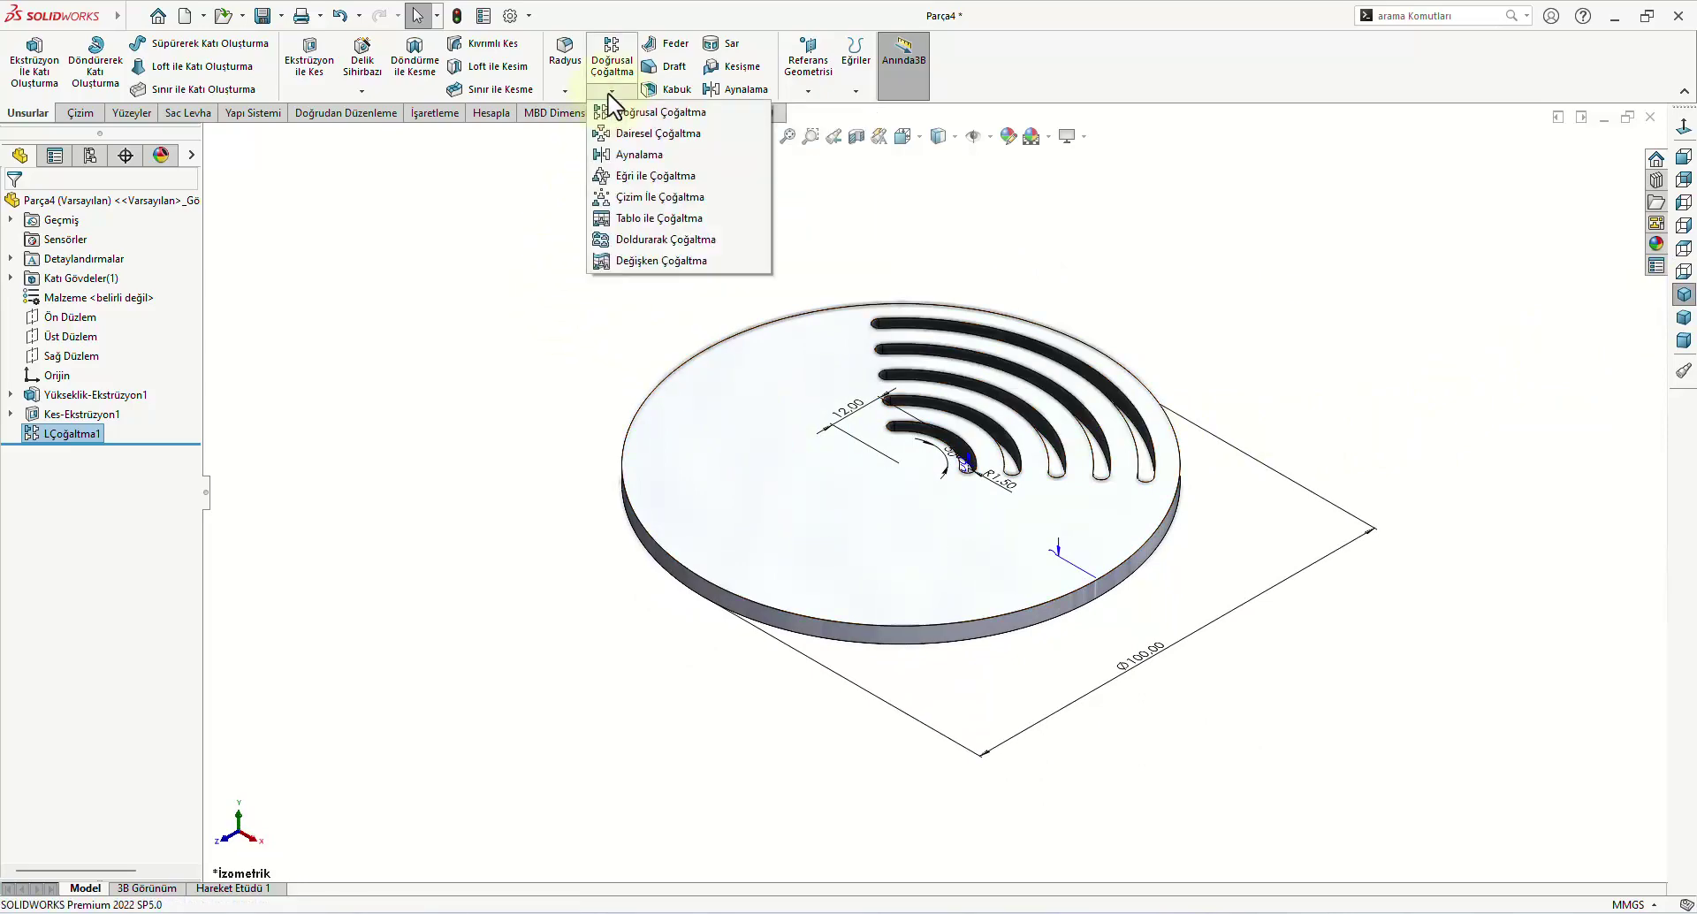
left_click(661, 133)
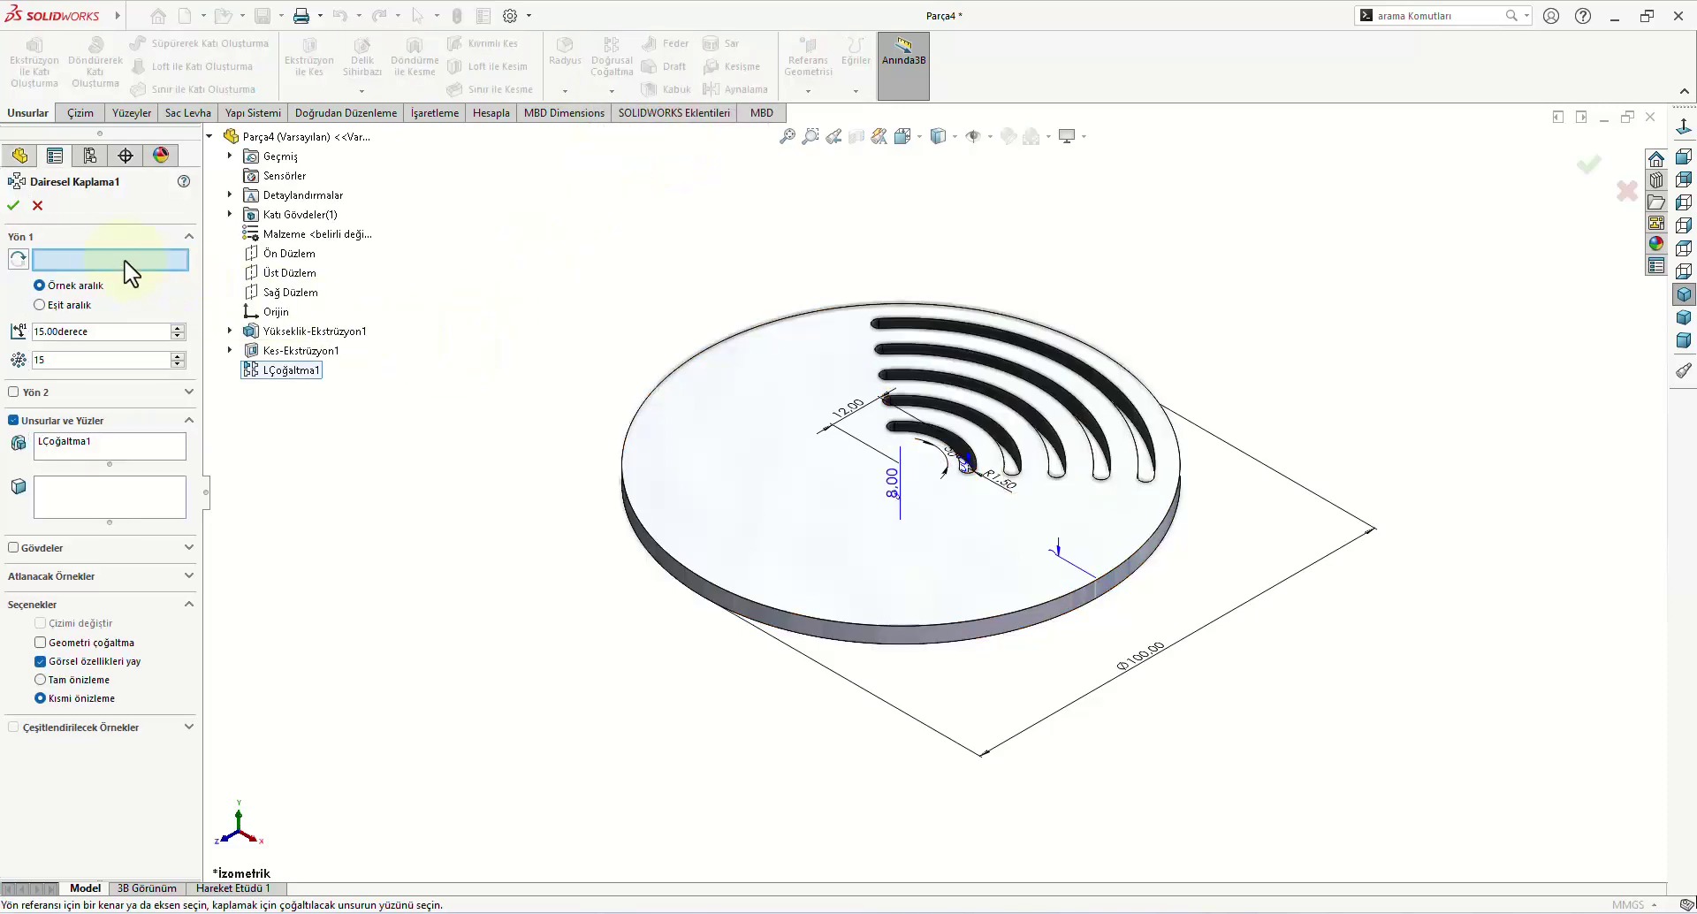
left_click(791, 624)
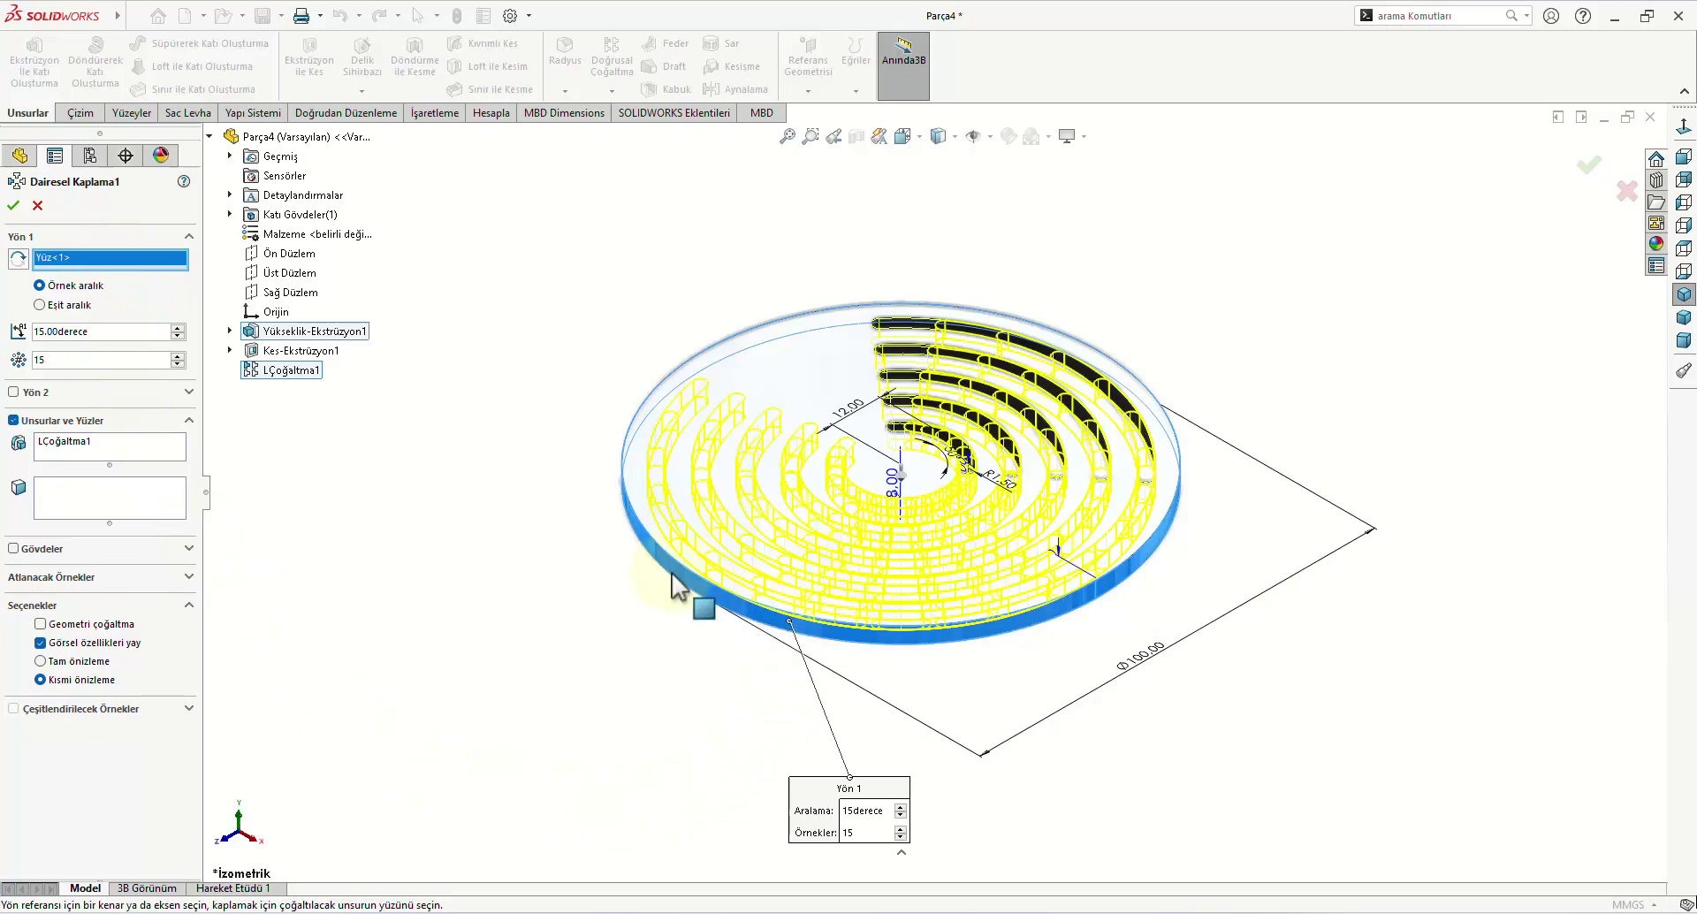
key("Tab")
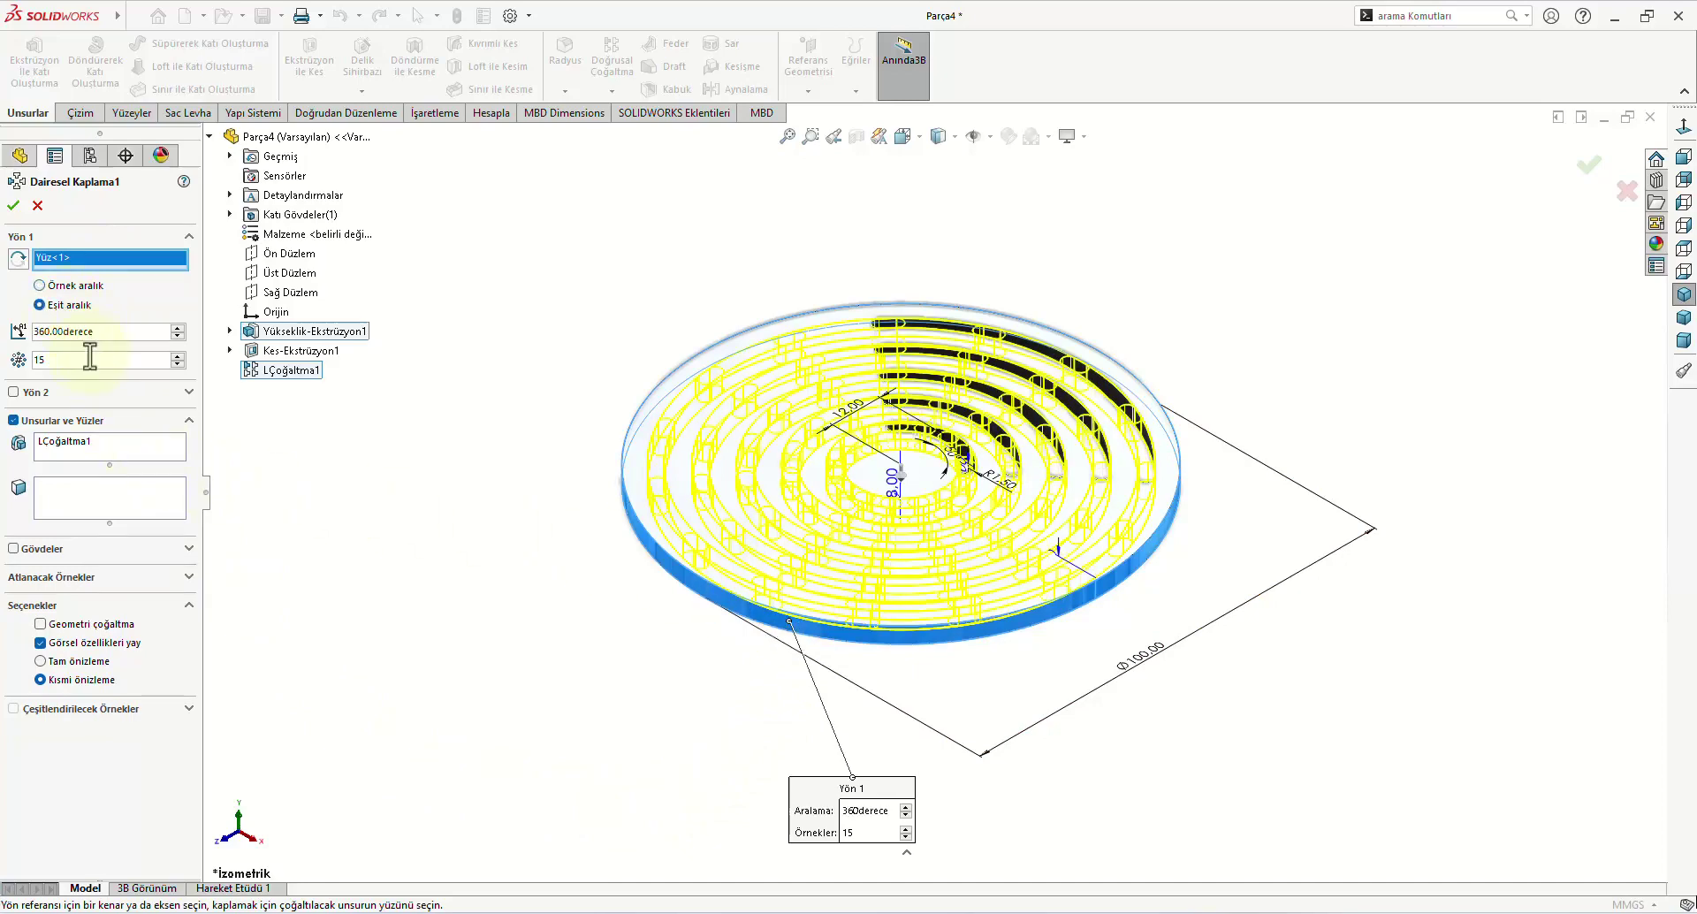
type("2")
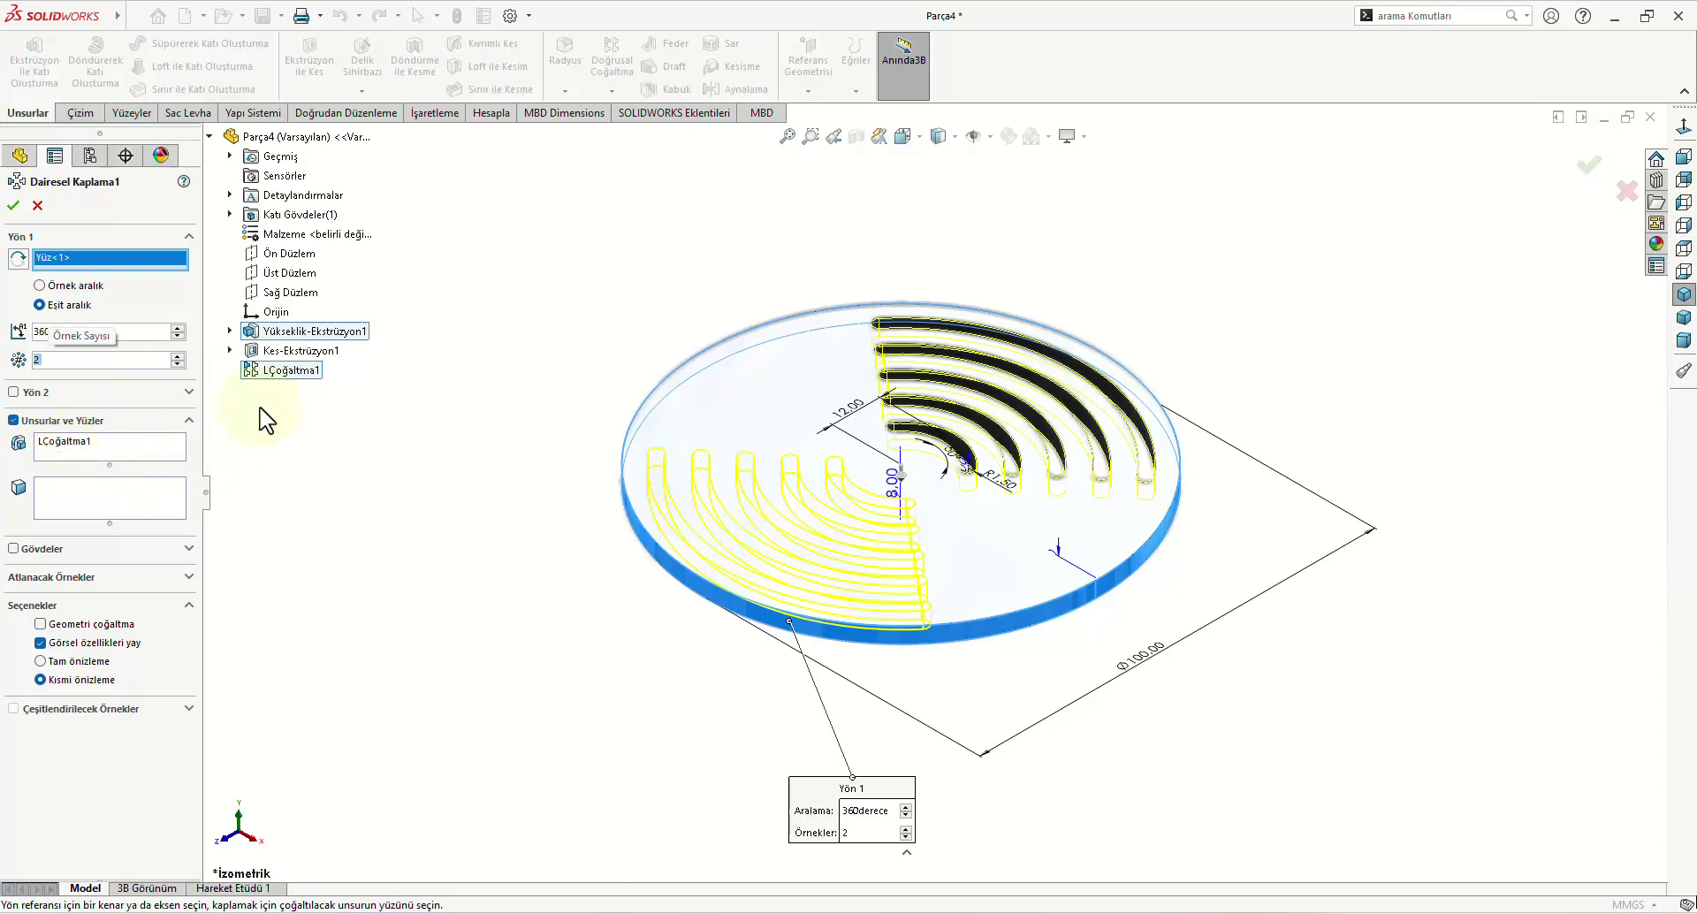
left_click(12, 205)
Step: Move the rollback bar to just below Yükseklik-Ekstrüzyon1 so only the plain 100 mm disc shows
mouse_move(309, 495)
middle_mouse_down()
mouse_move(454, 464)
mouse_move(386, 418)
mouse_move(418, 561)
mouse_move(428, 520)
middle_mouse_up()
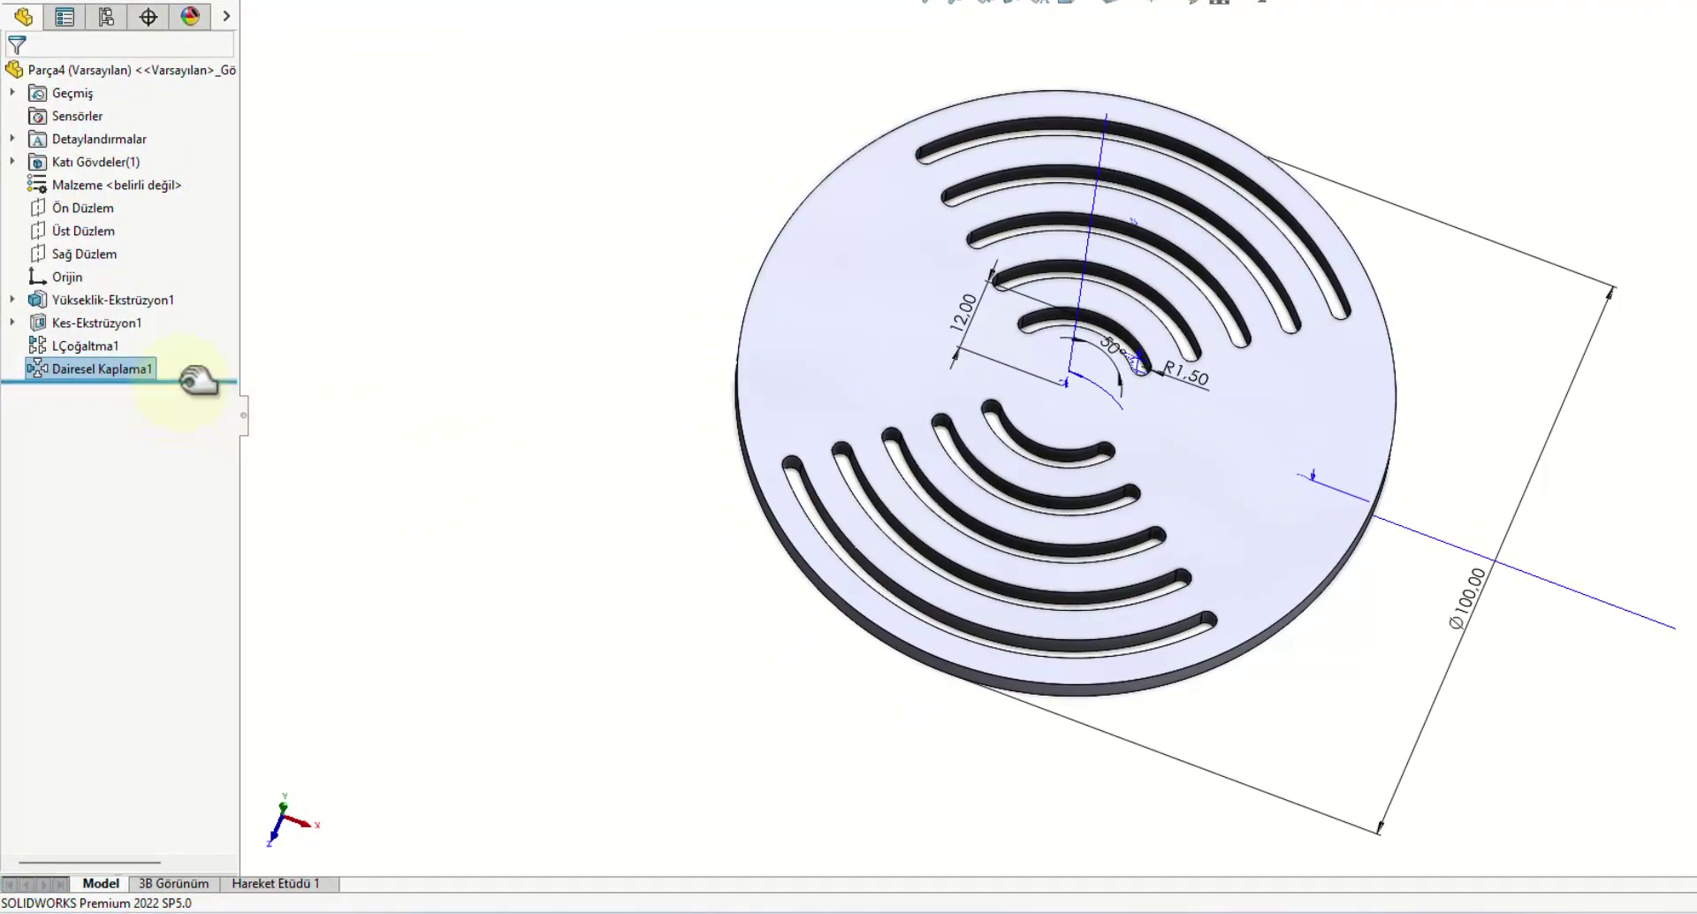
left_click_drag(197, 381, 202, 319)
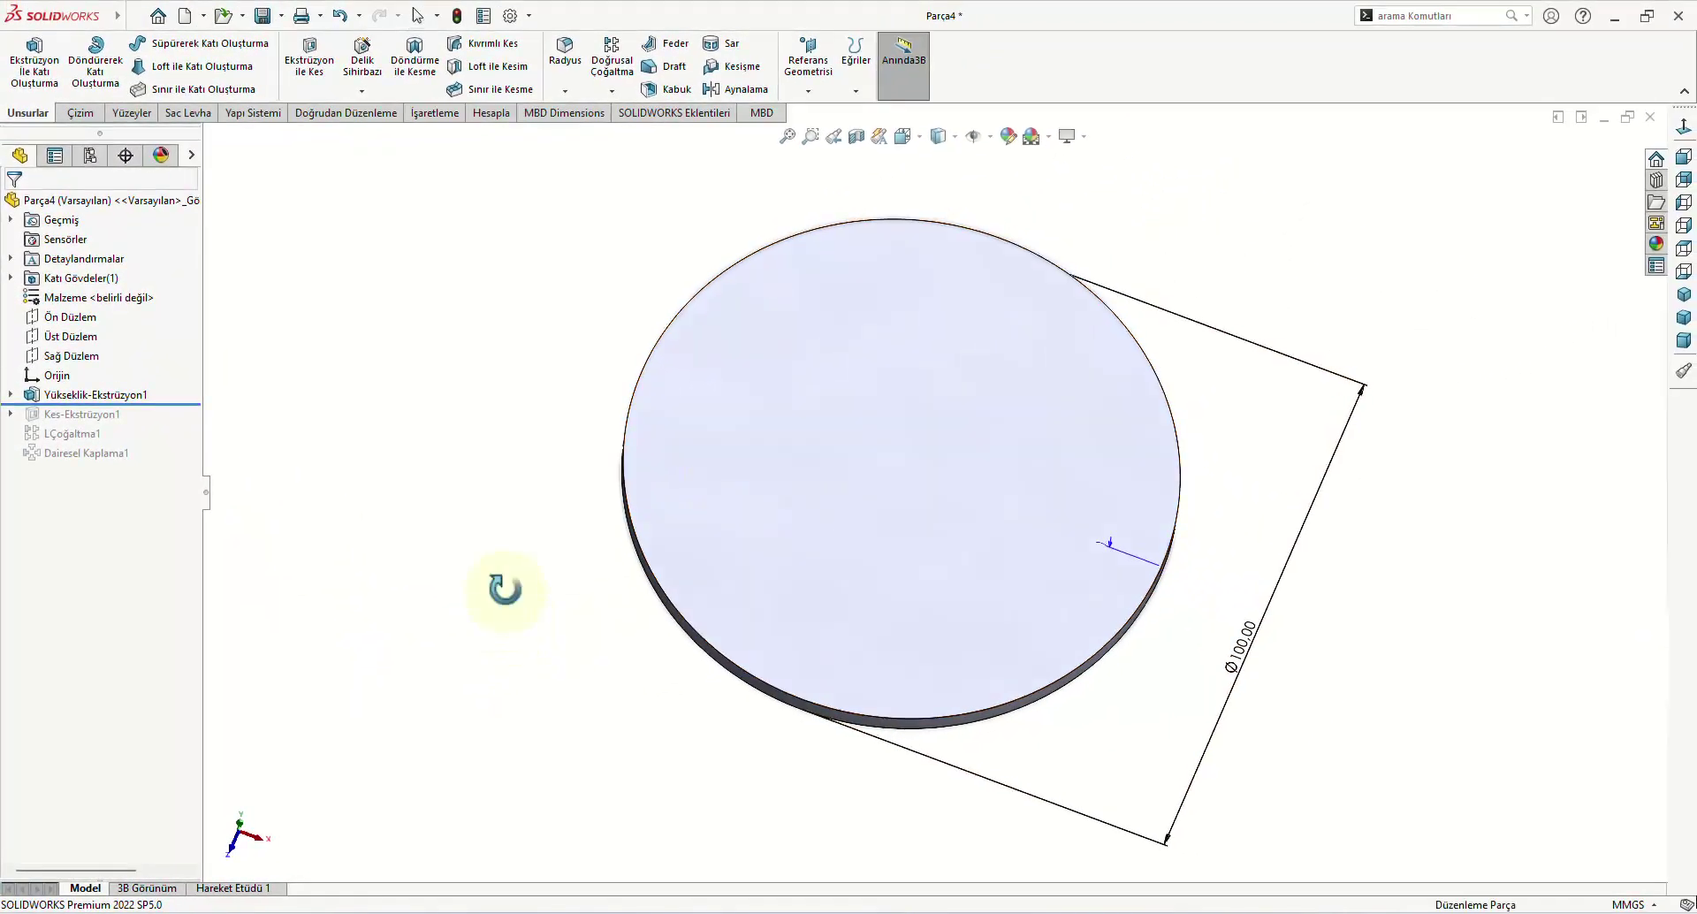
mouse_move(504, 589)
middle_mouse_down()
mouse_move(527, 310)
mouse_move(433, 443)
mouse_move(513, 479)
middle_mouse_up()
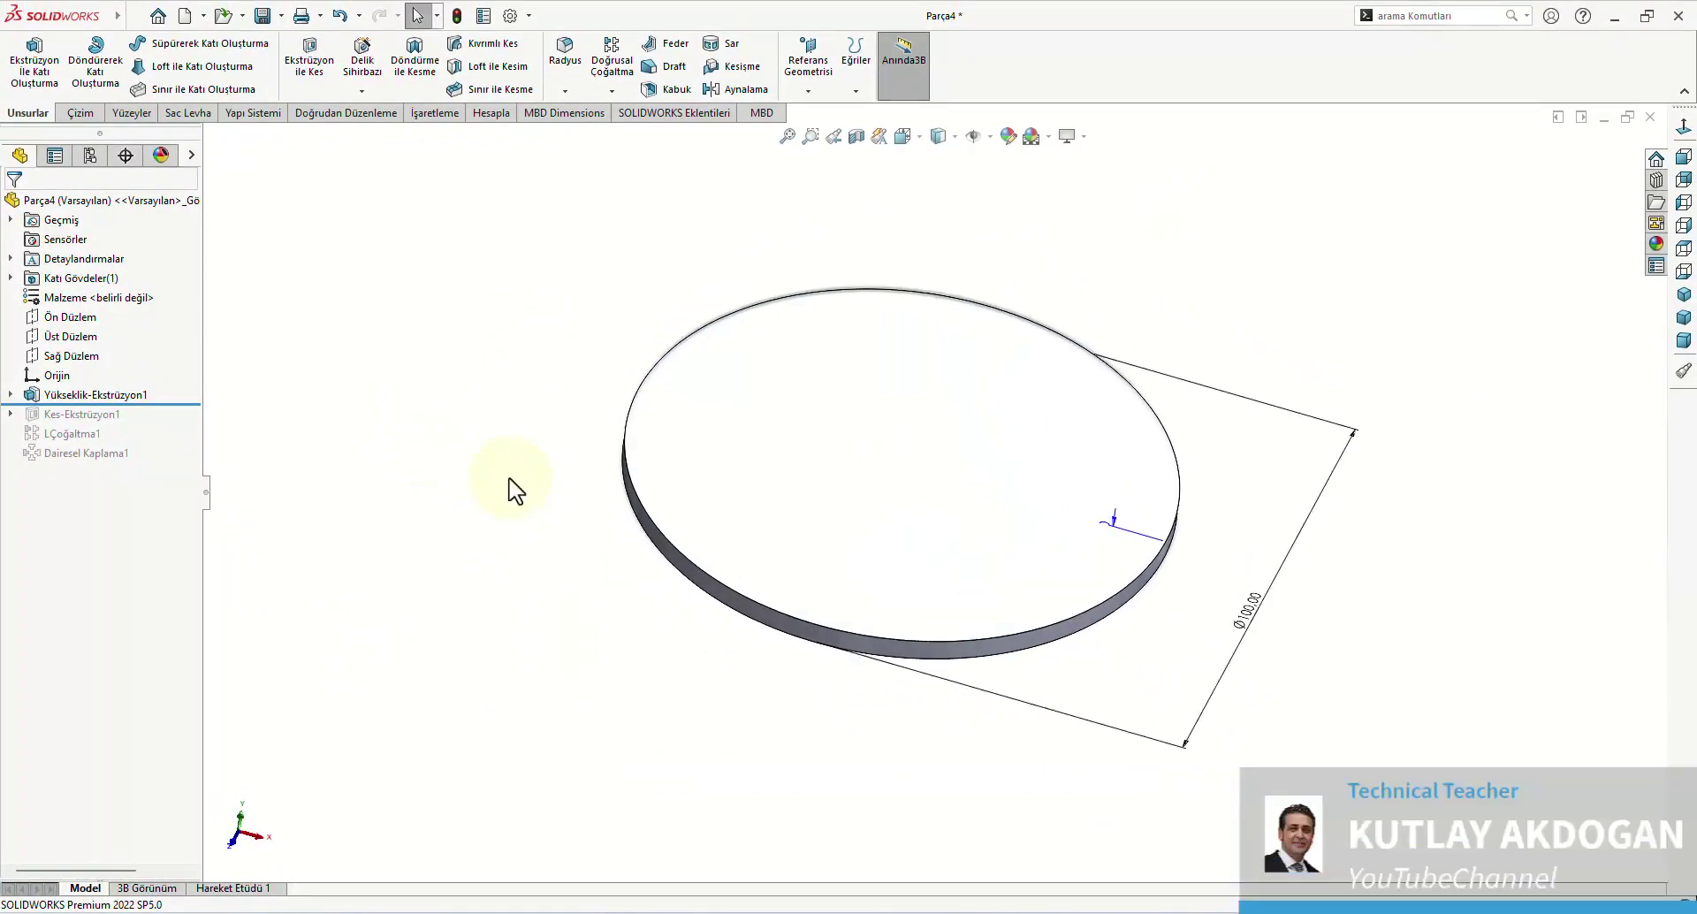
Step: Sketch an origin-centred 85 mm diameter construction circle on the disc's top face
left_click(864, 466)
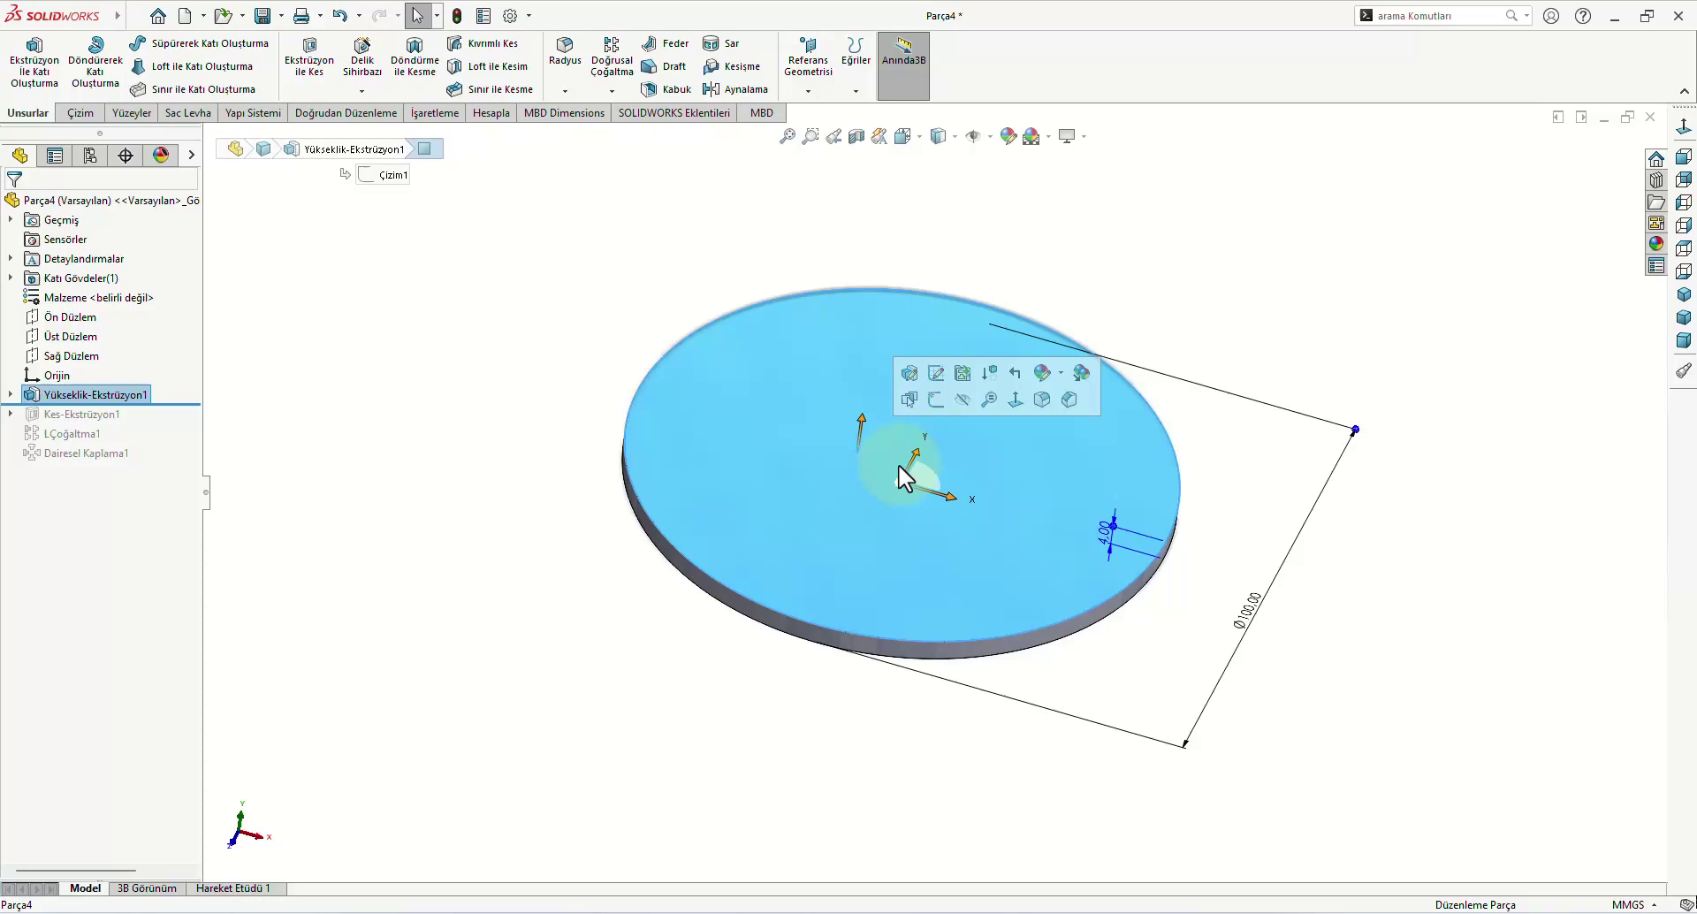
left_click(936, 397)
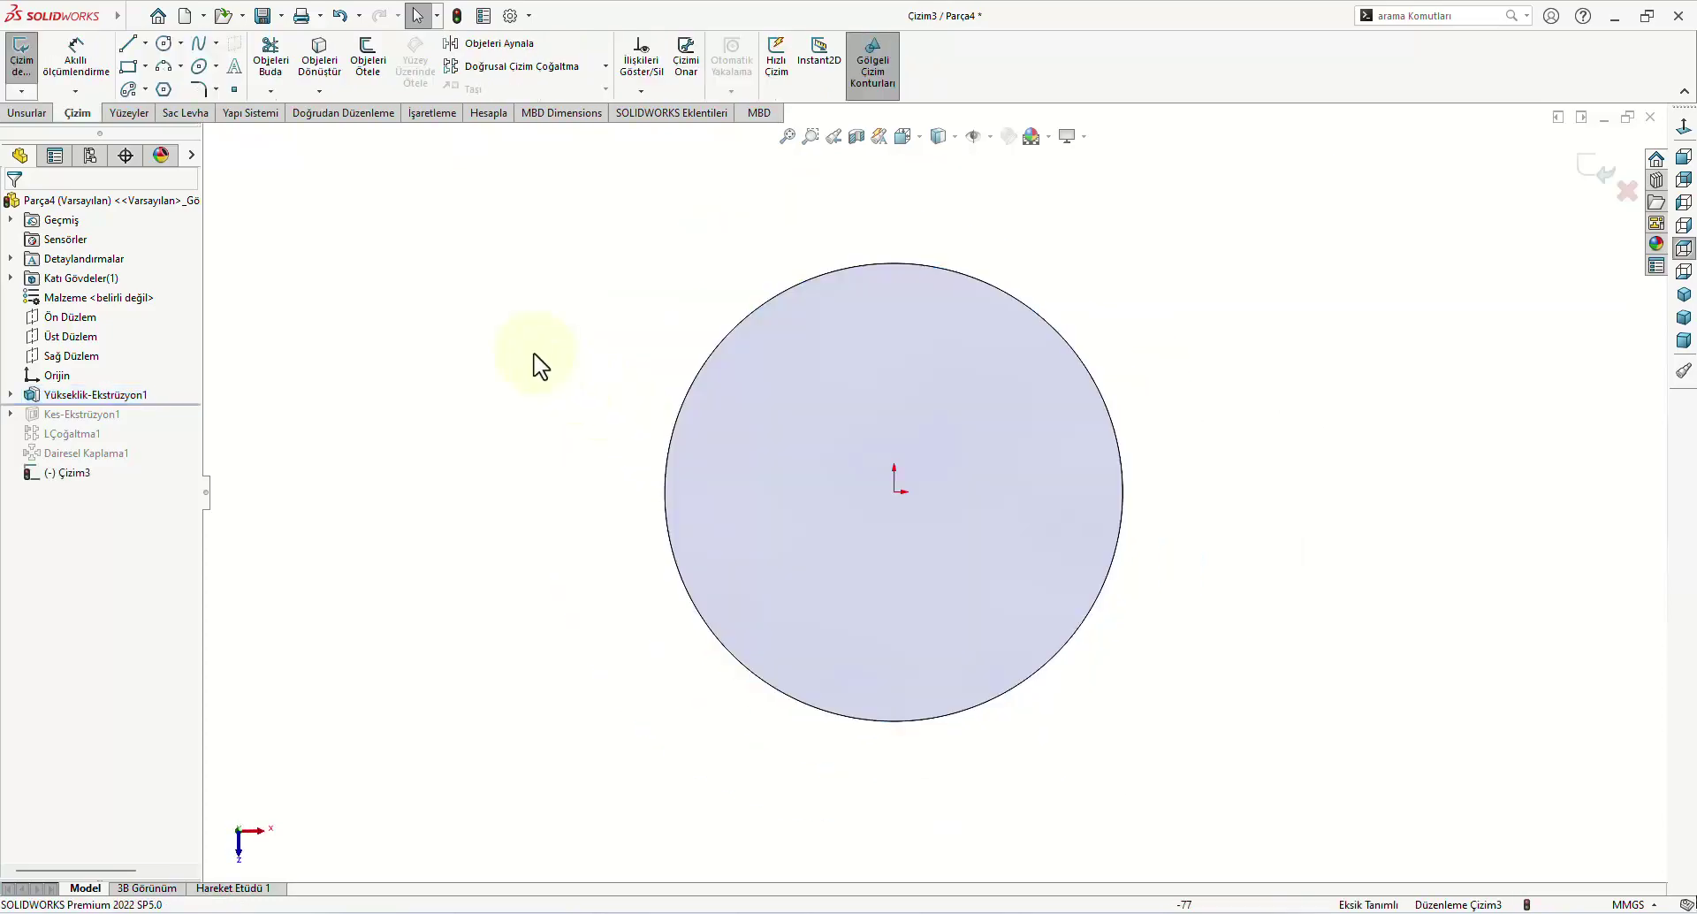
left_click(164, 43)
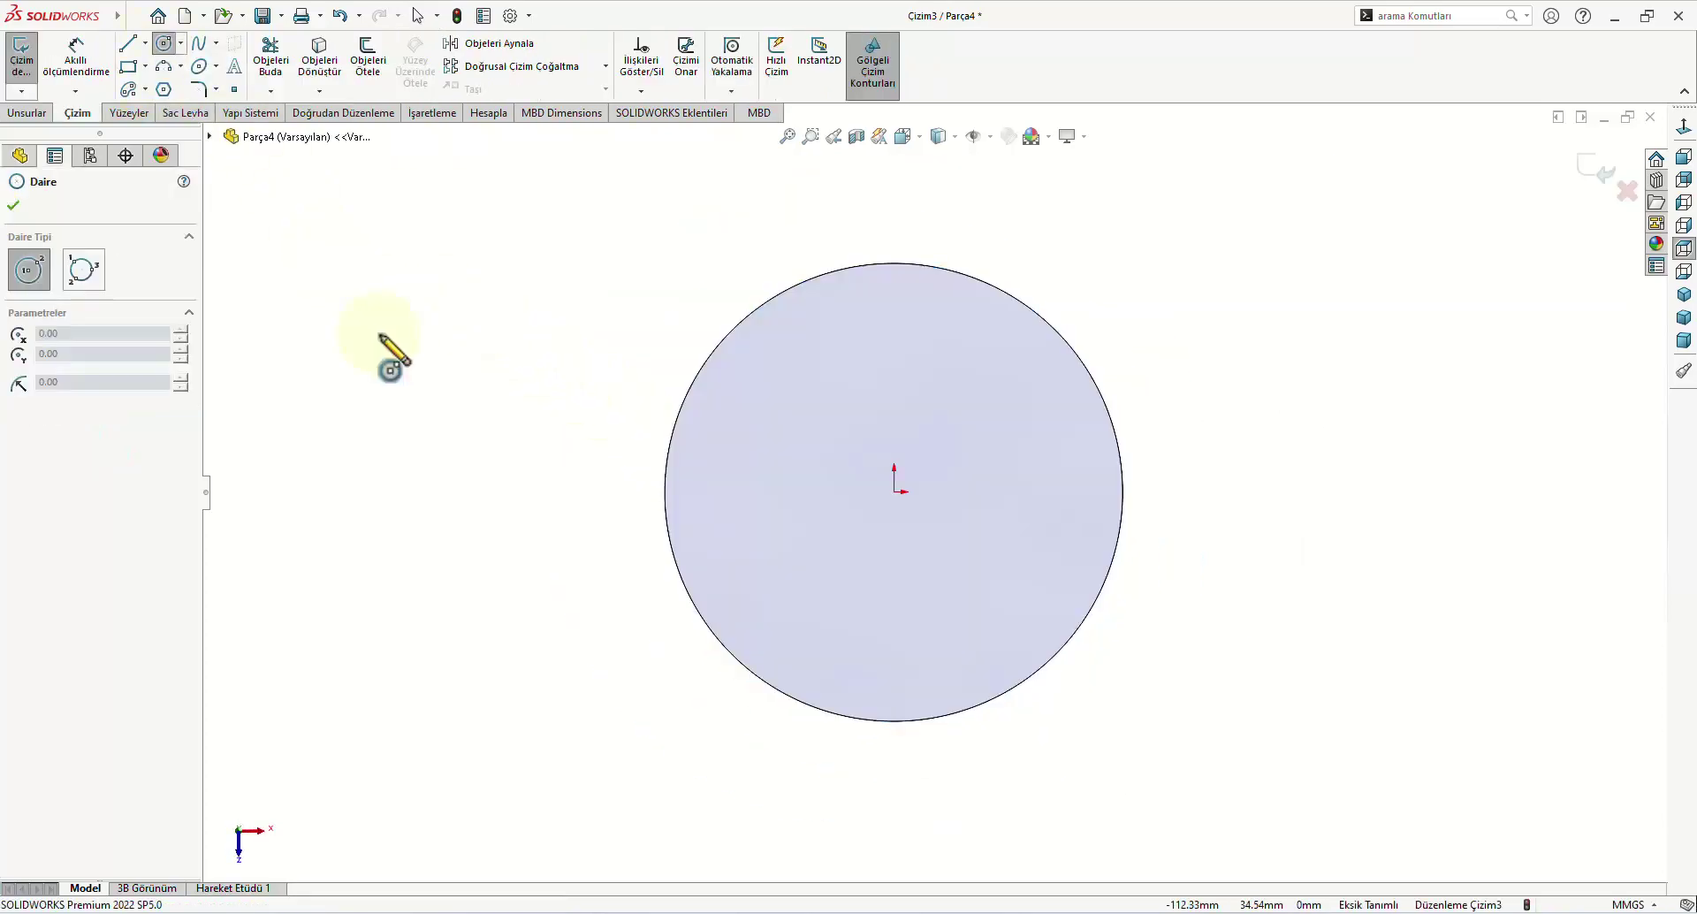
left_click(888, 492)
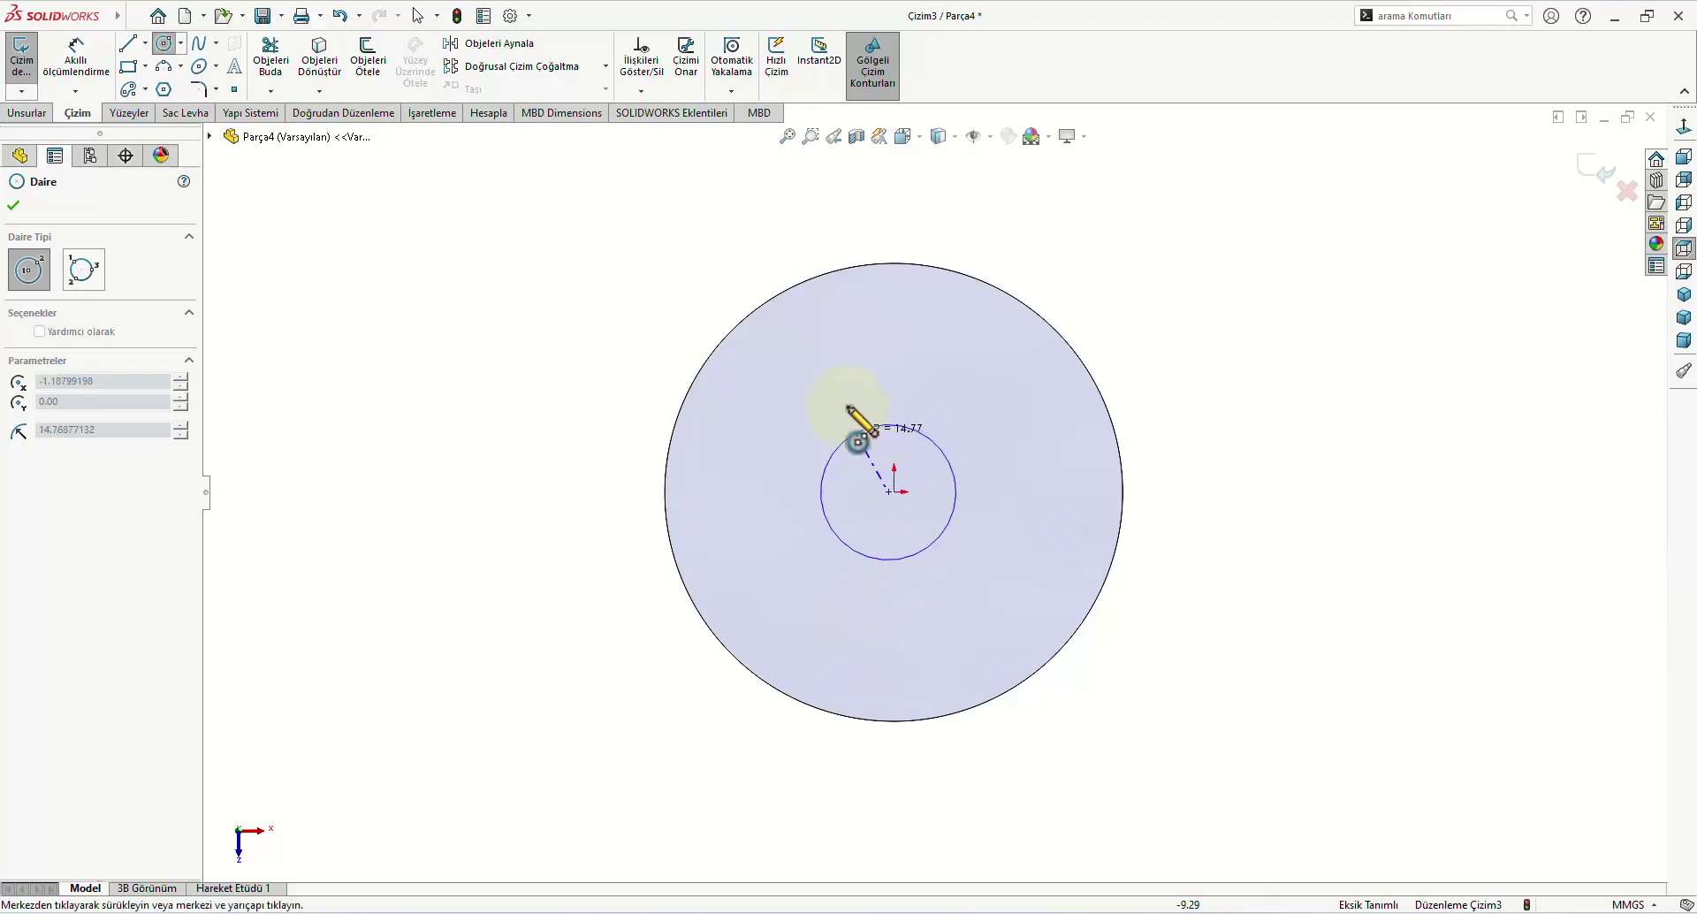
left_click(878, 320)
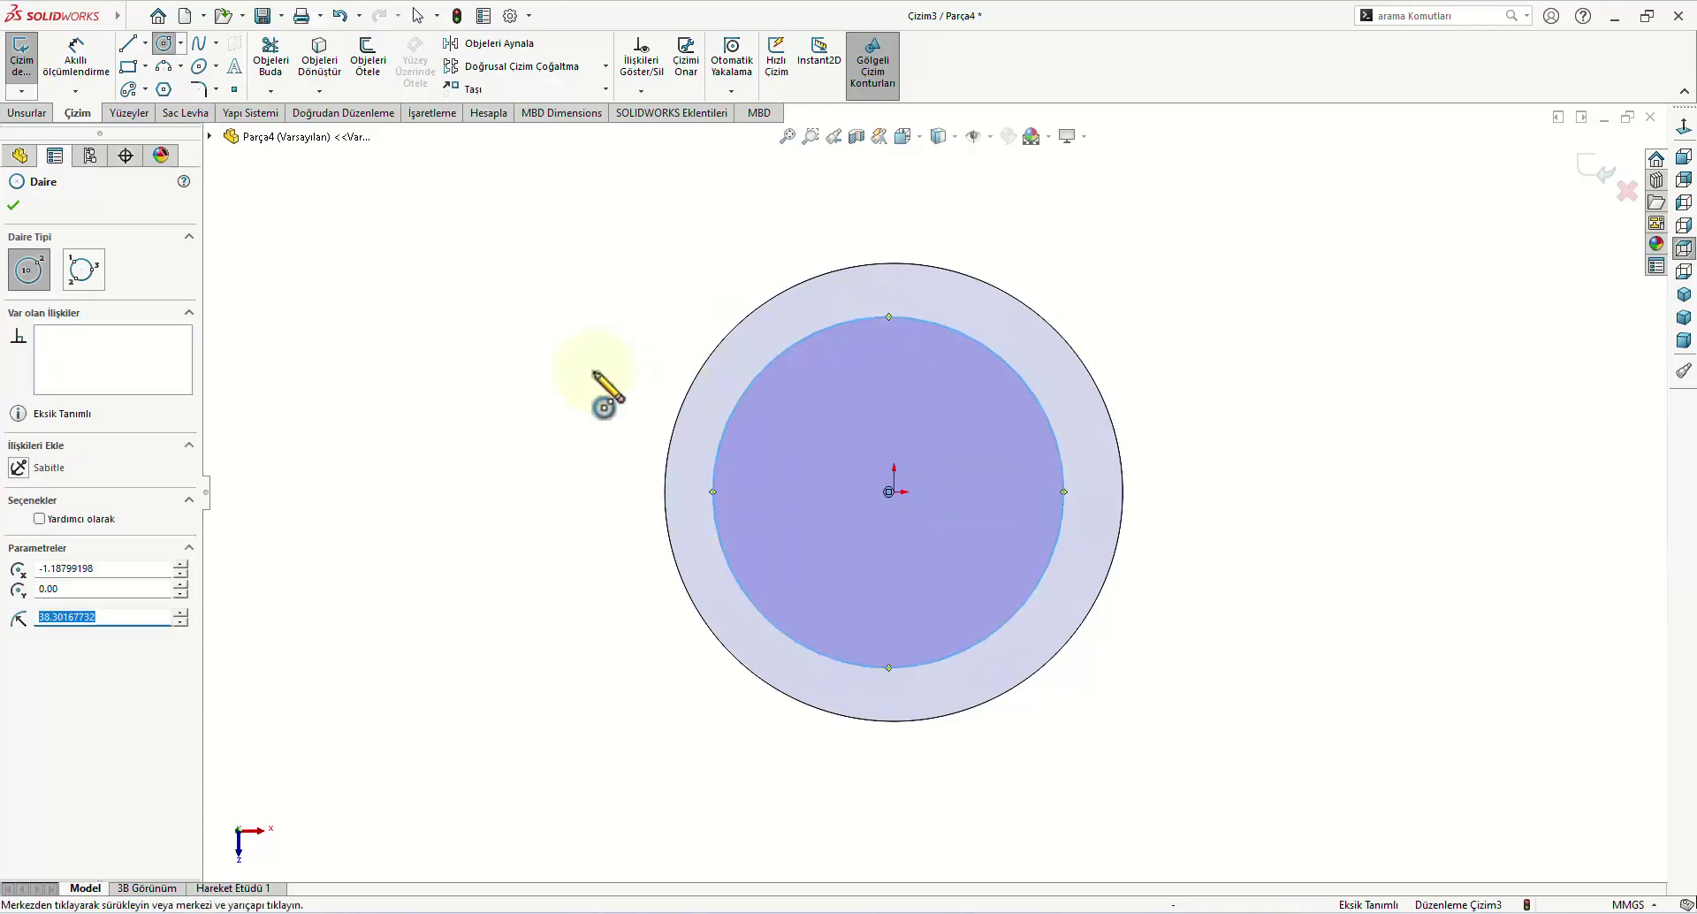
left_click(39, 519)
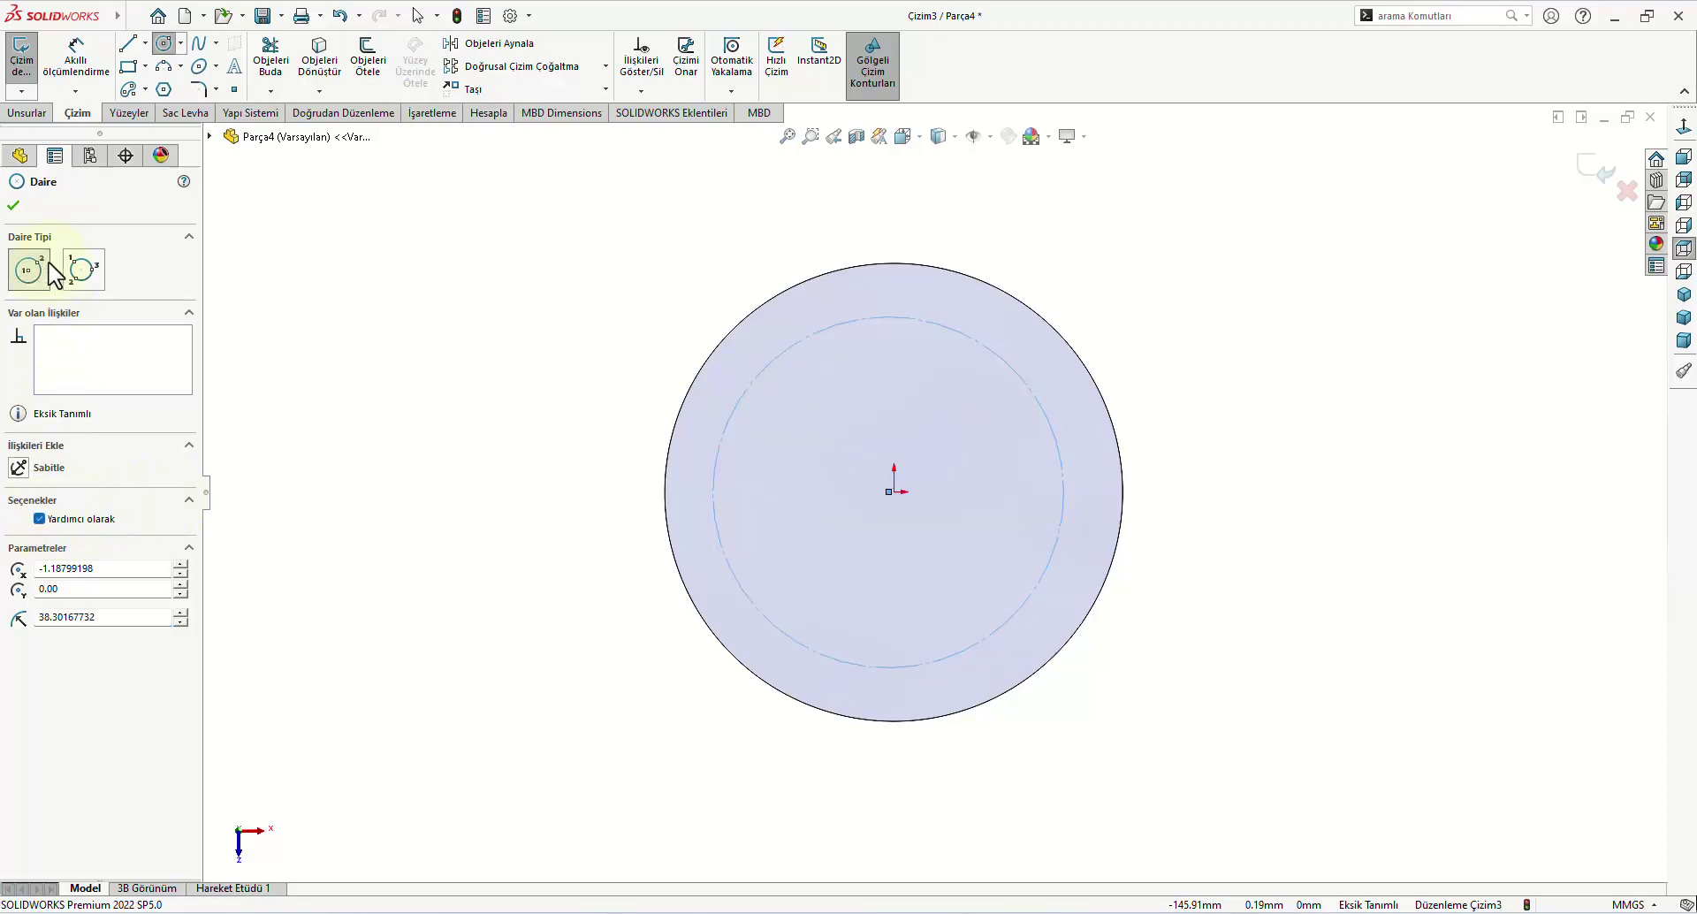
left_click(14, 206)
left_click(74, 55)
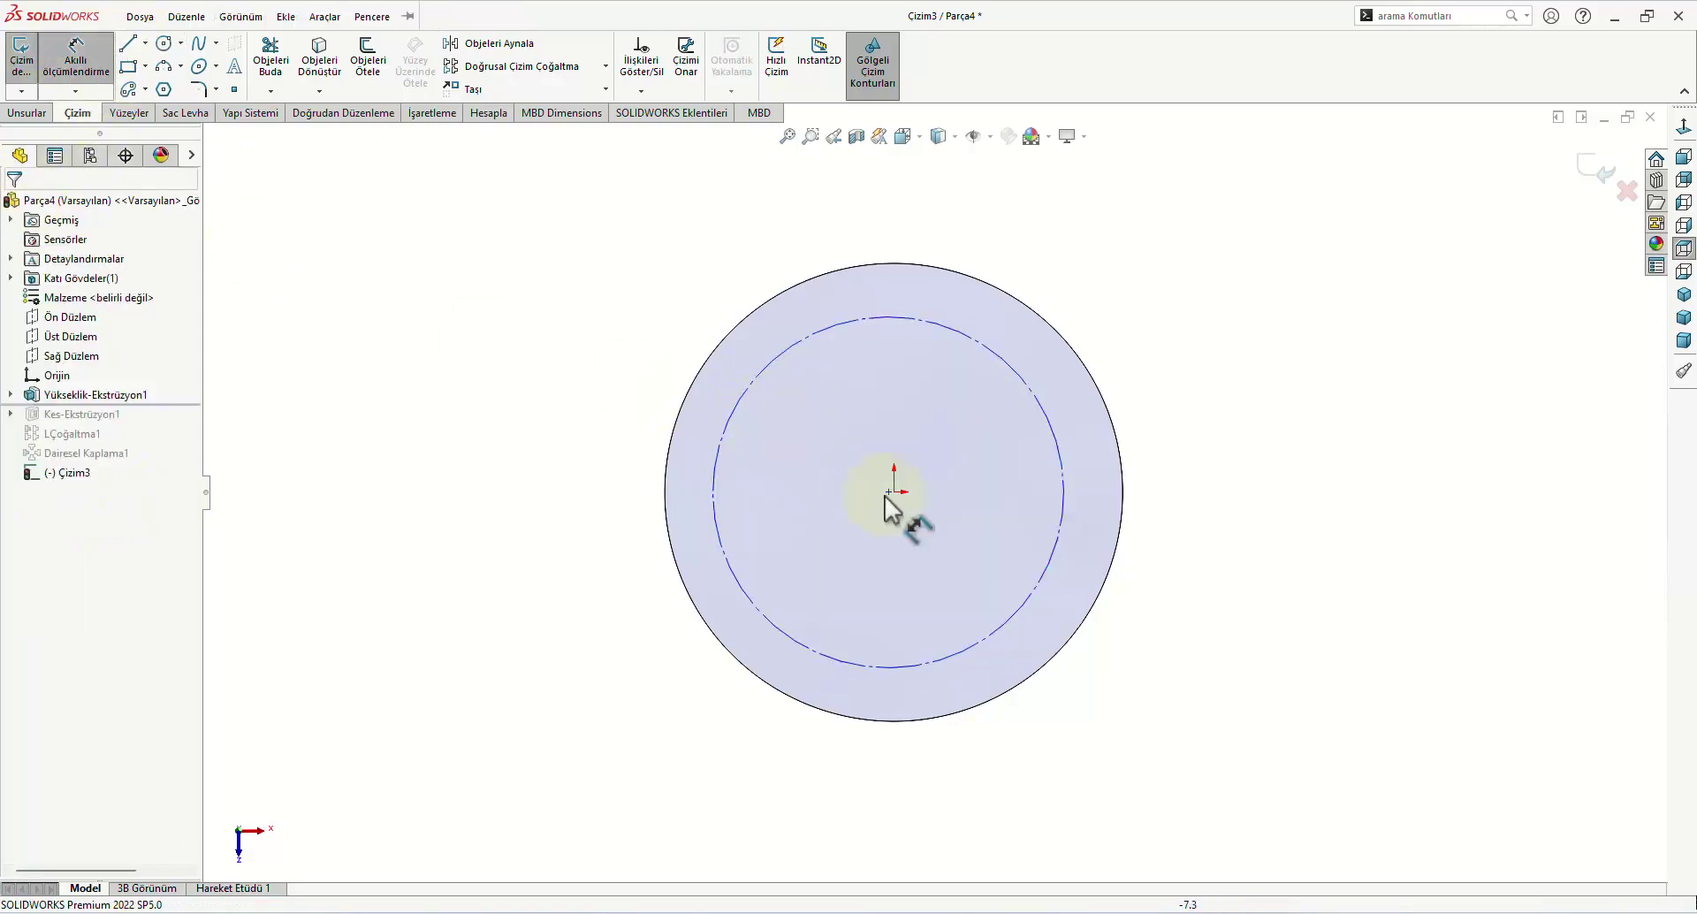
left_click(1061, 535)
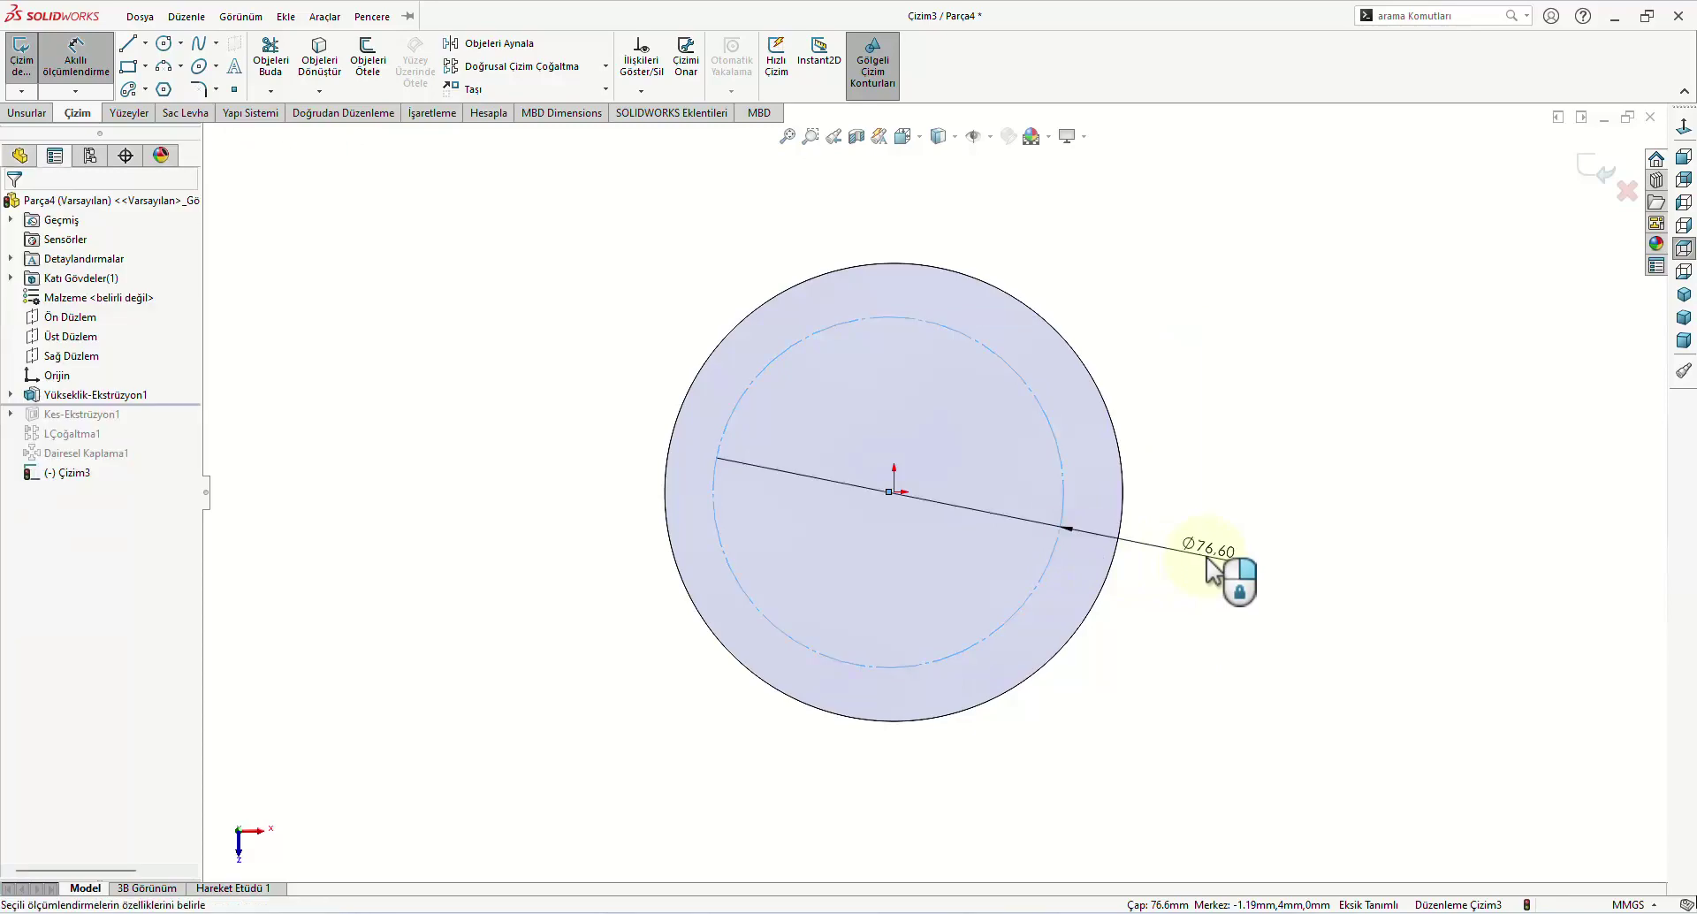
left_click(1208, 560)
type("85")
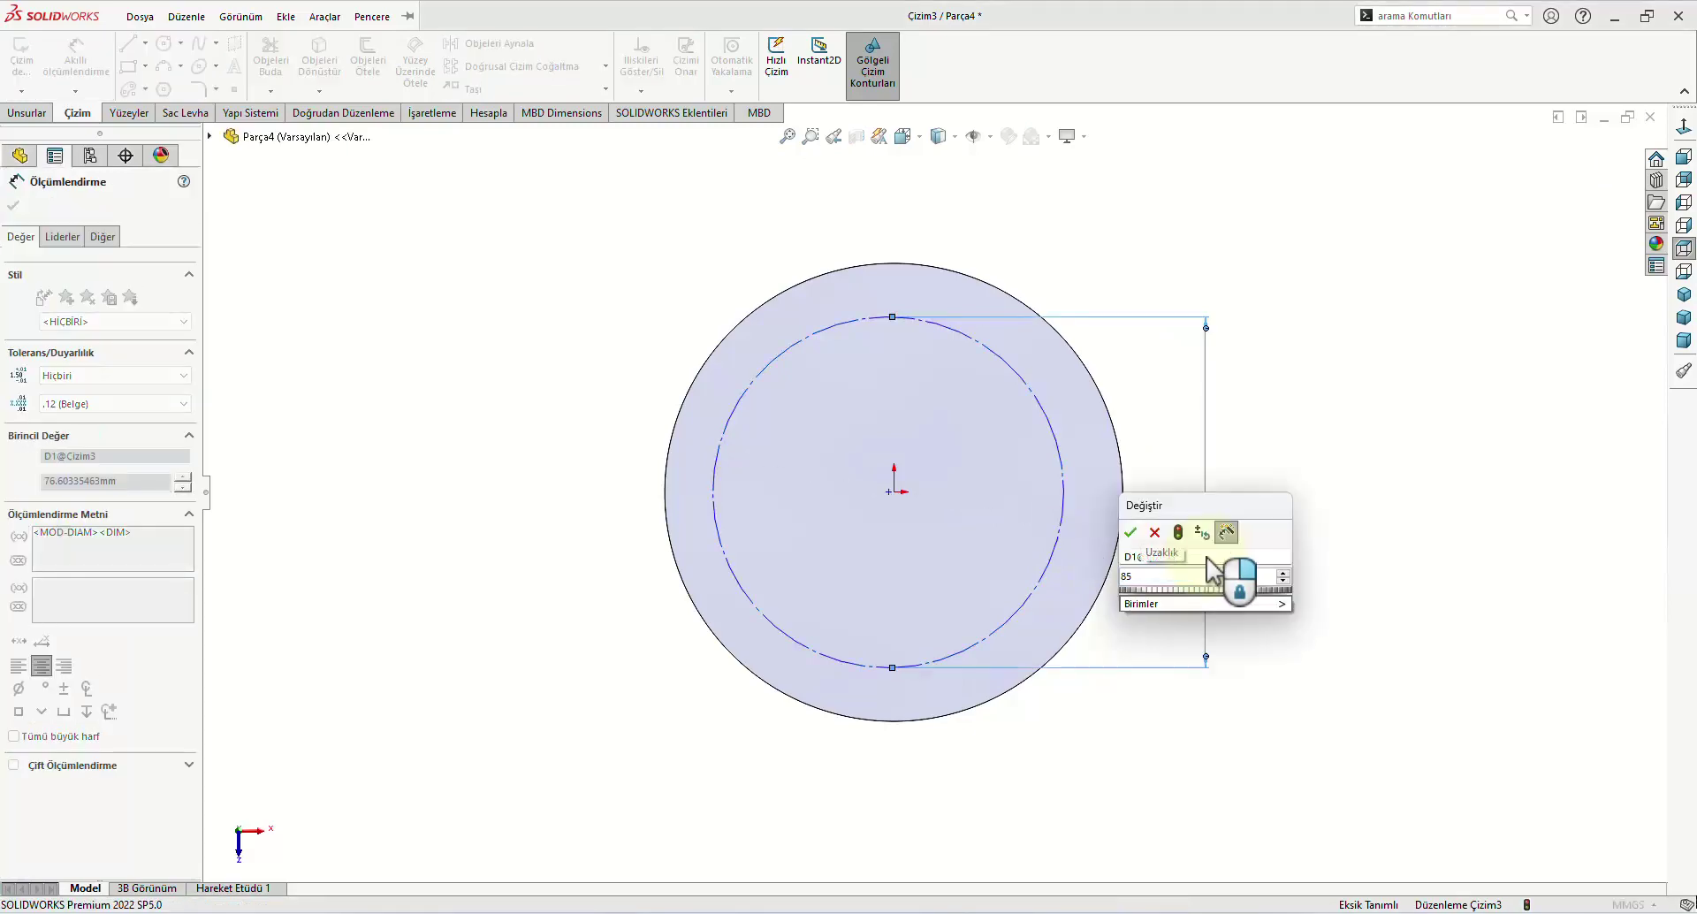
key("Return")
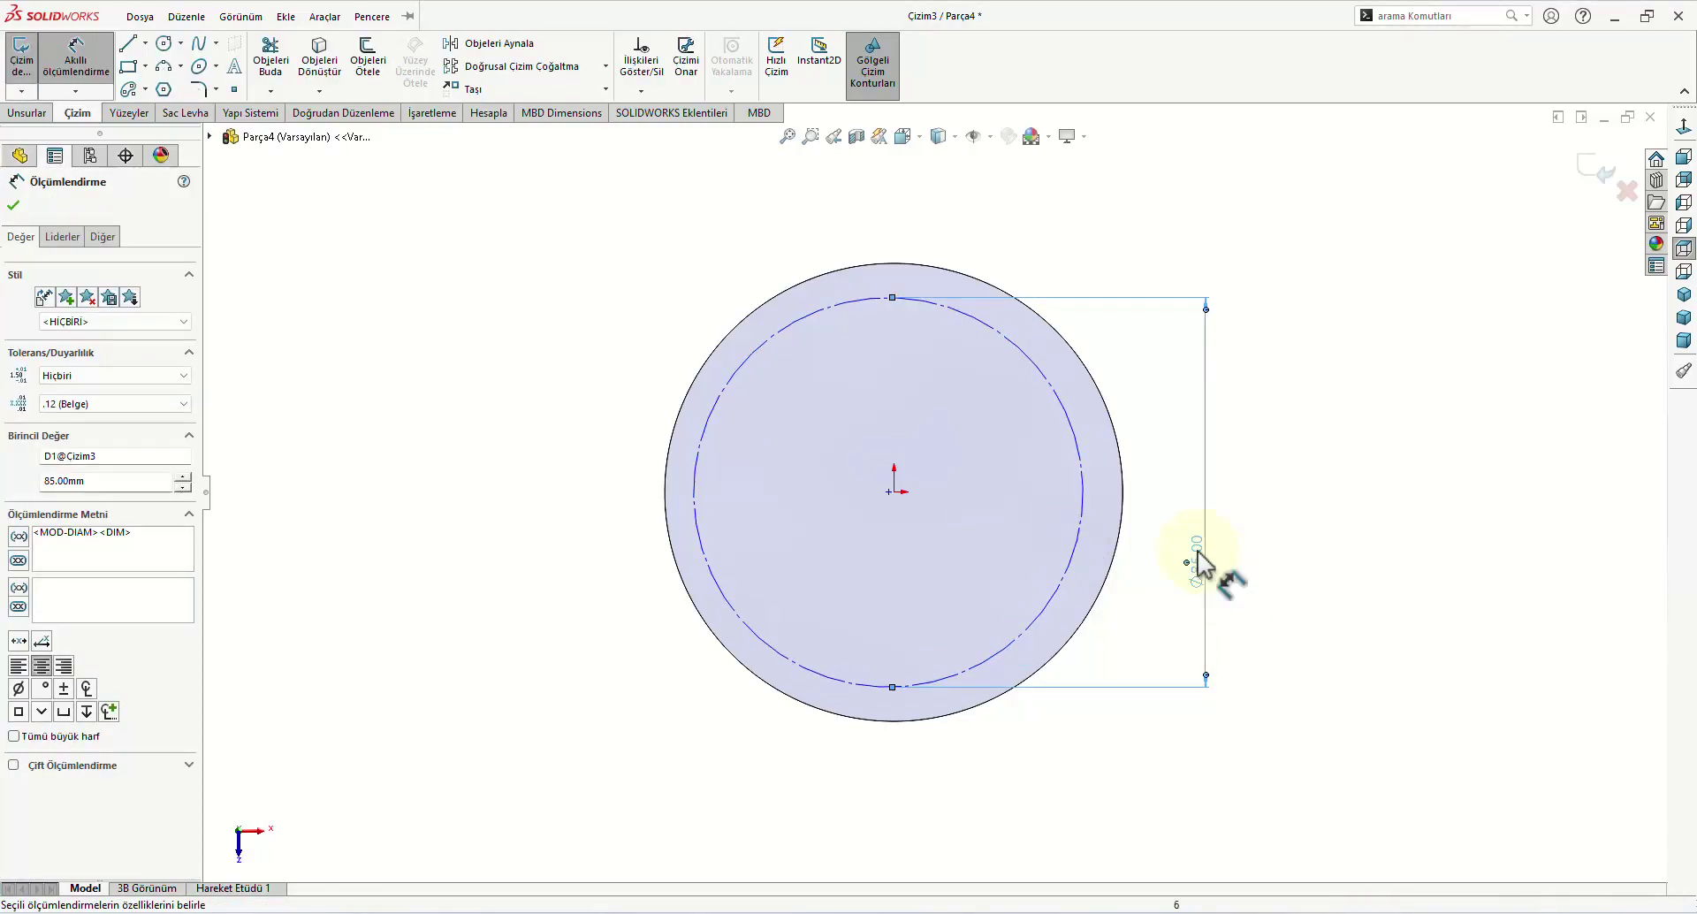
Step: Draw a circle on the guide circle's left point and dimension it to 6 mm diameter
left_click(167, 44)
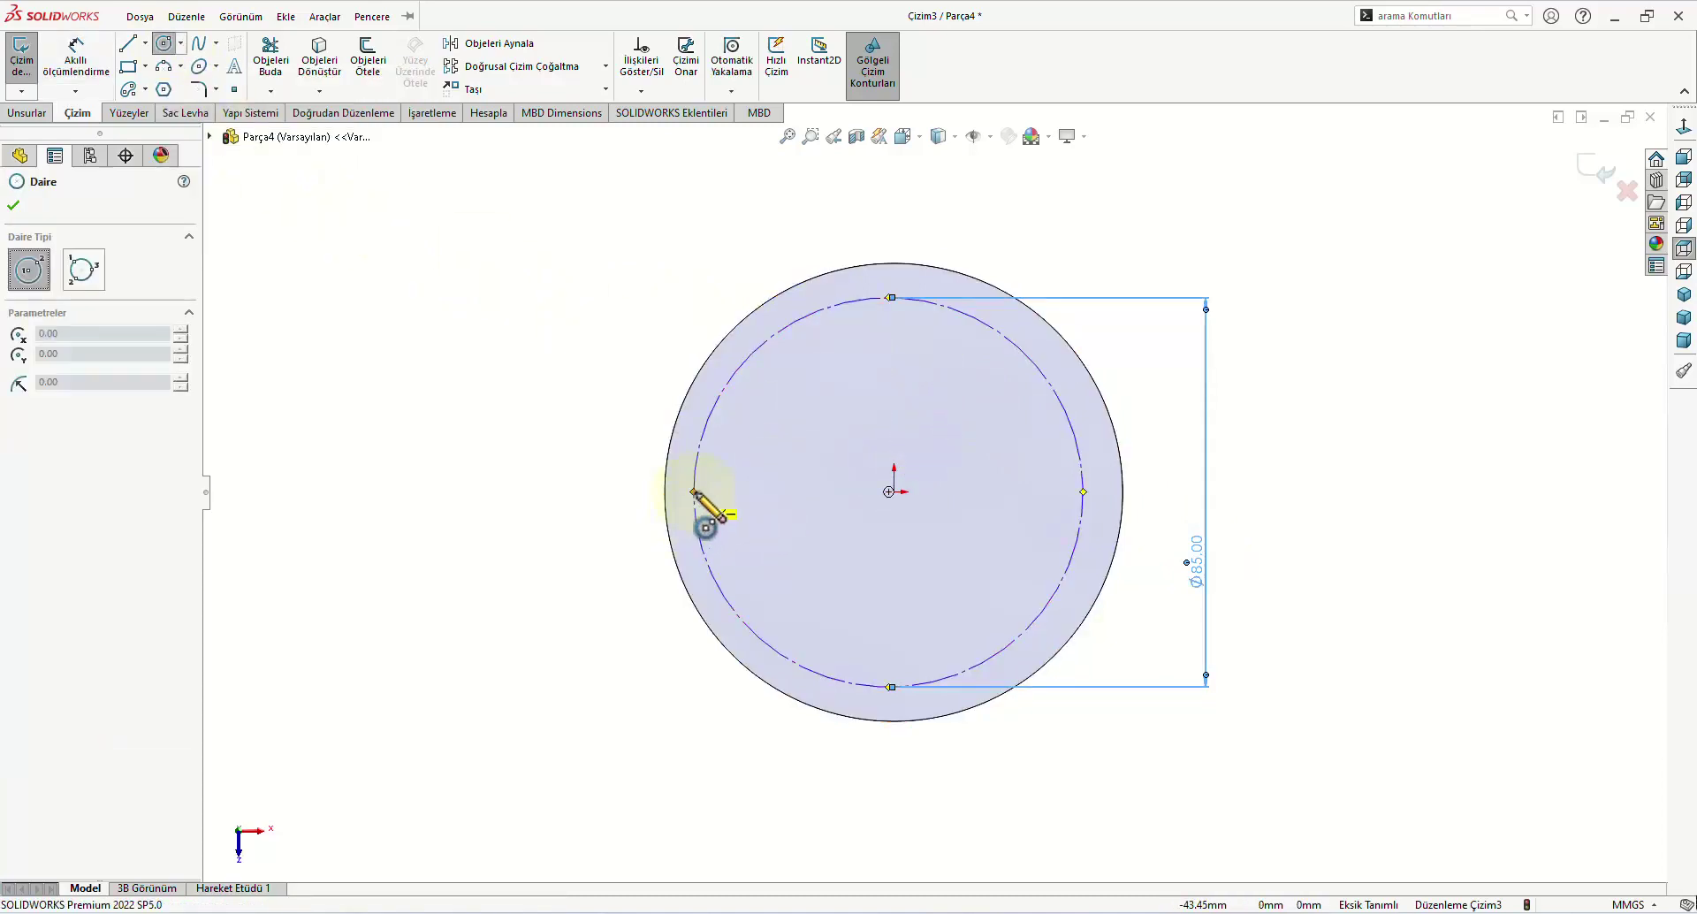
left_click(694, 491)
left_click(707, 509)
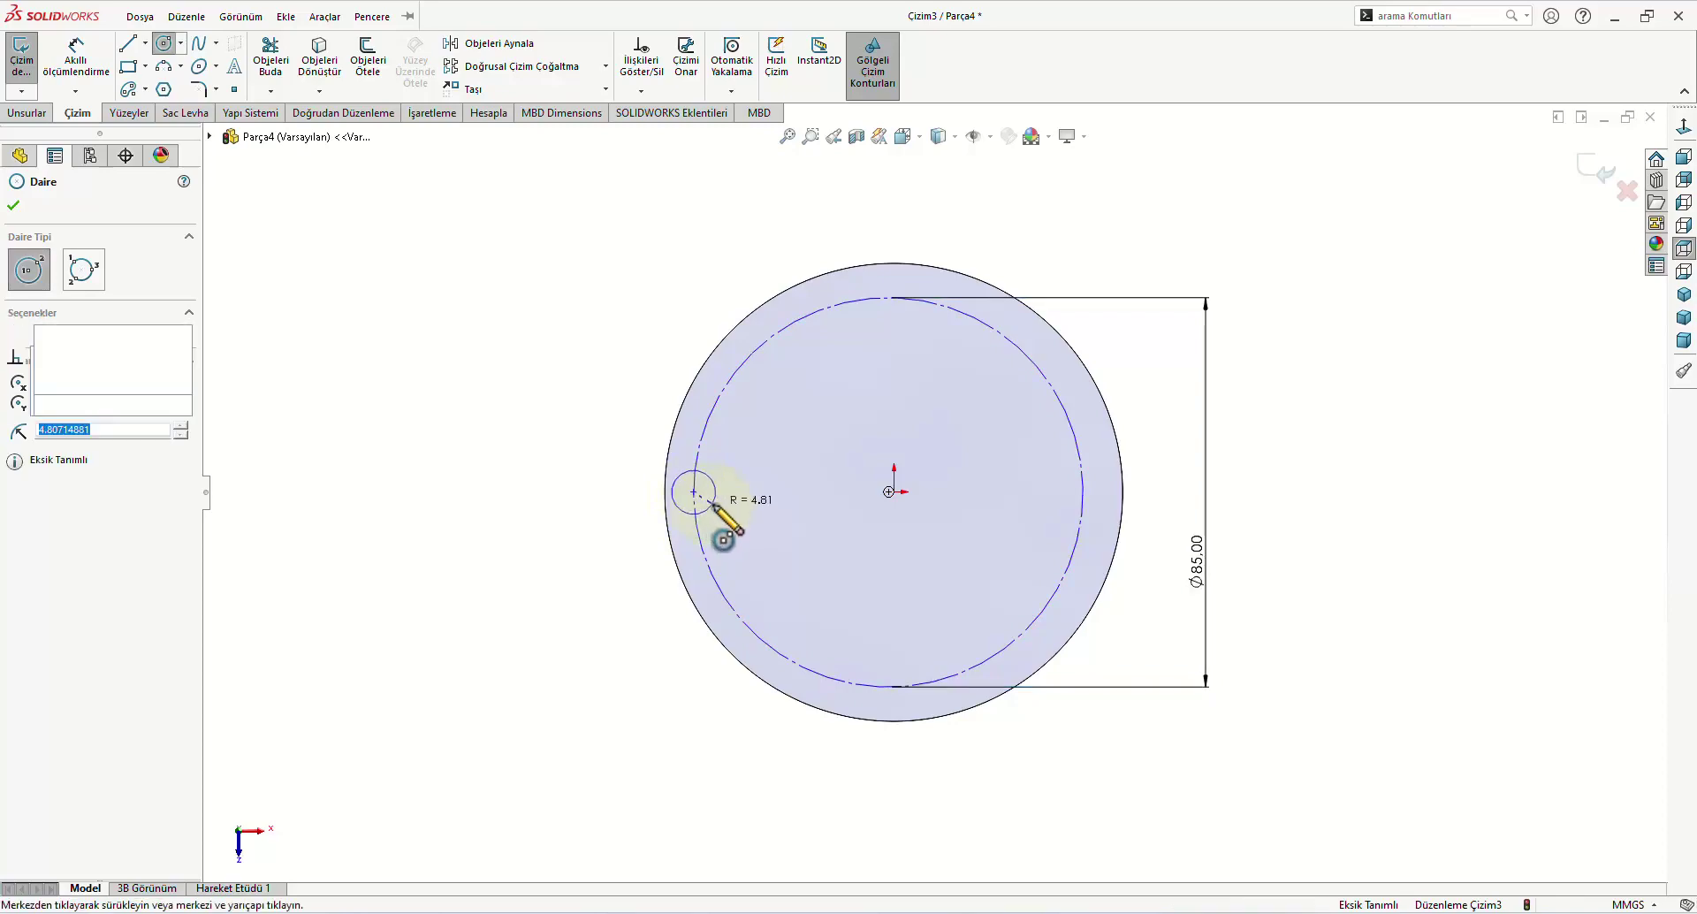
right_click(511, 353)
left_click(674, 329)
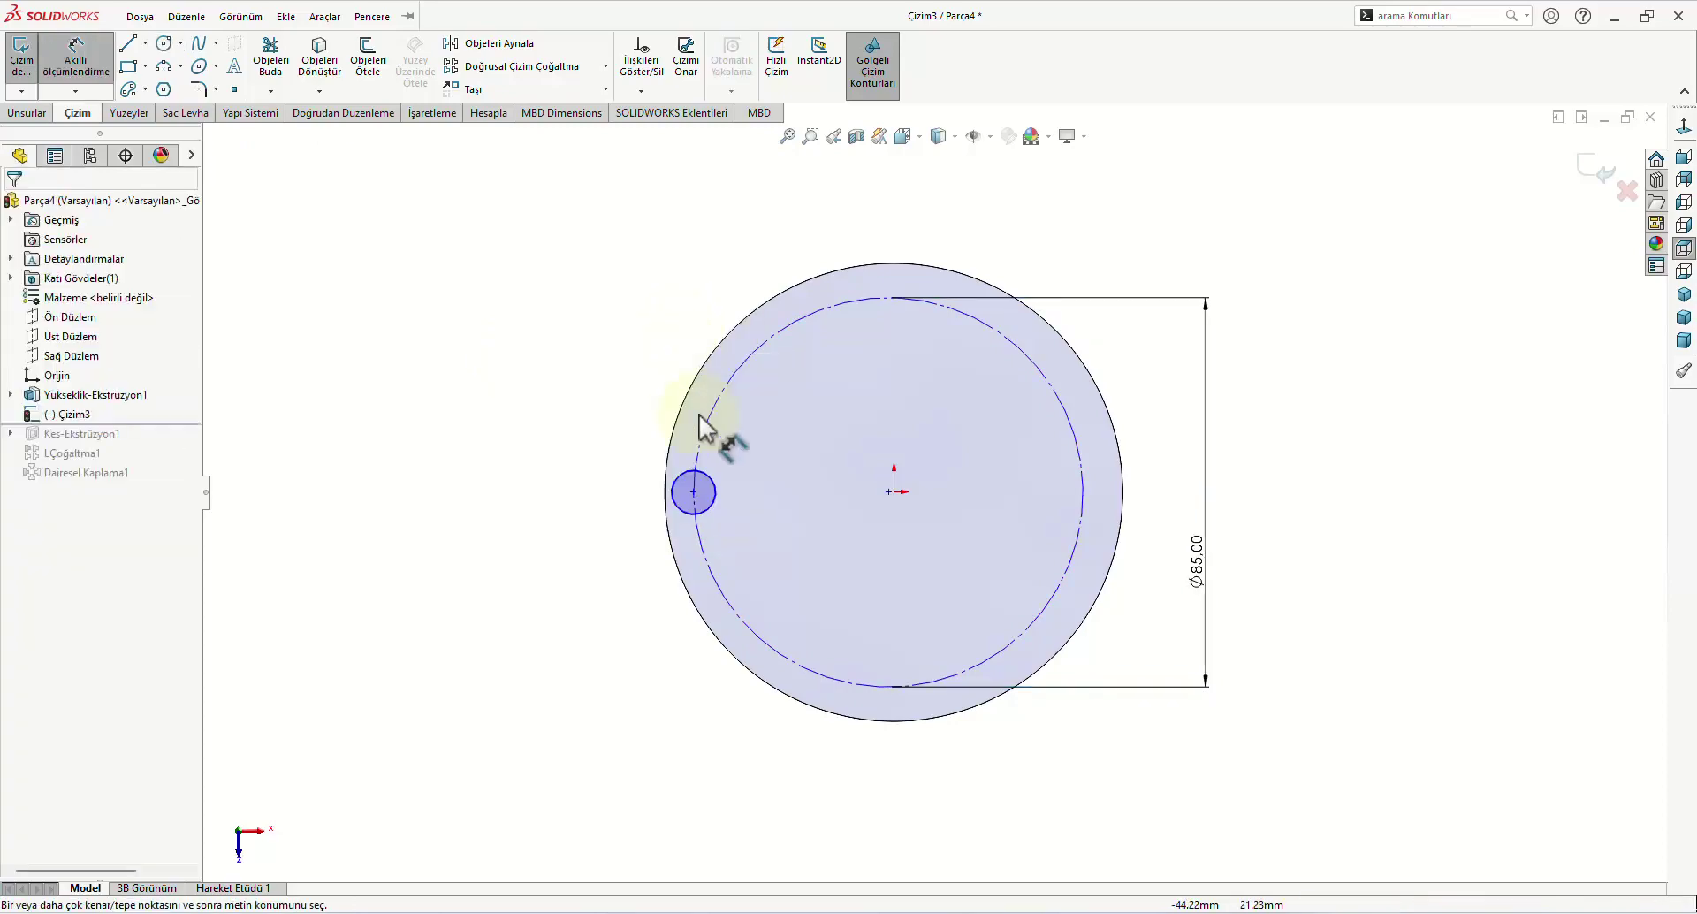
left_click(701, 522)
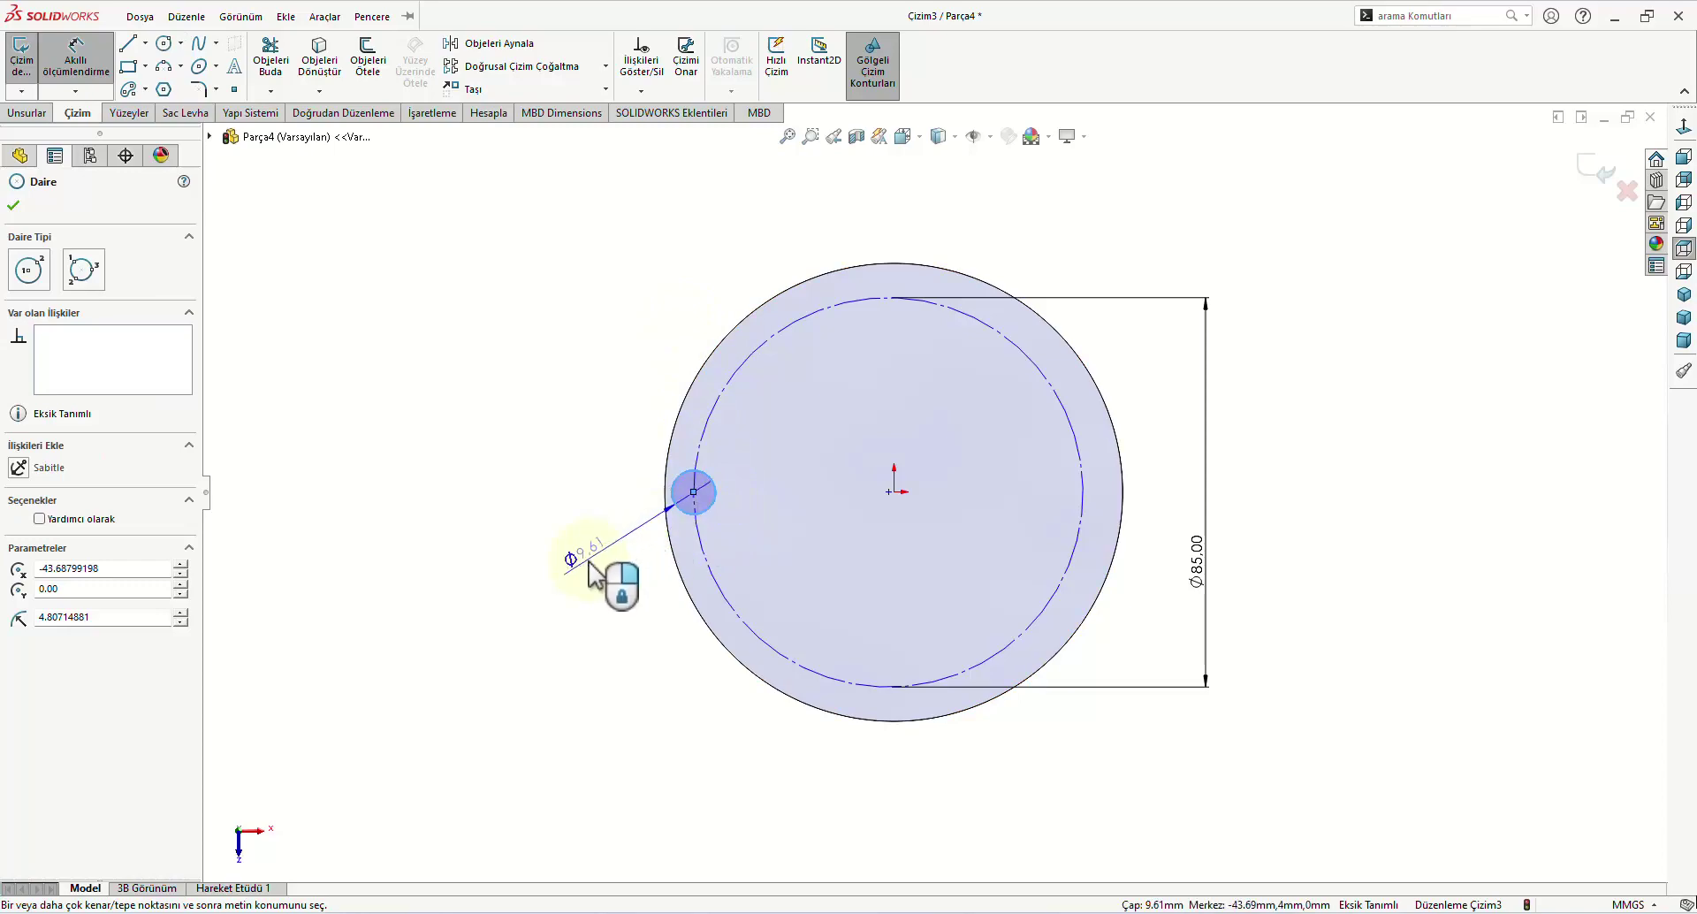
left_click(633, 619)
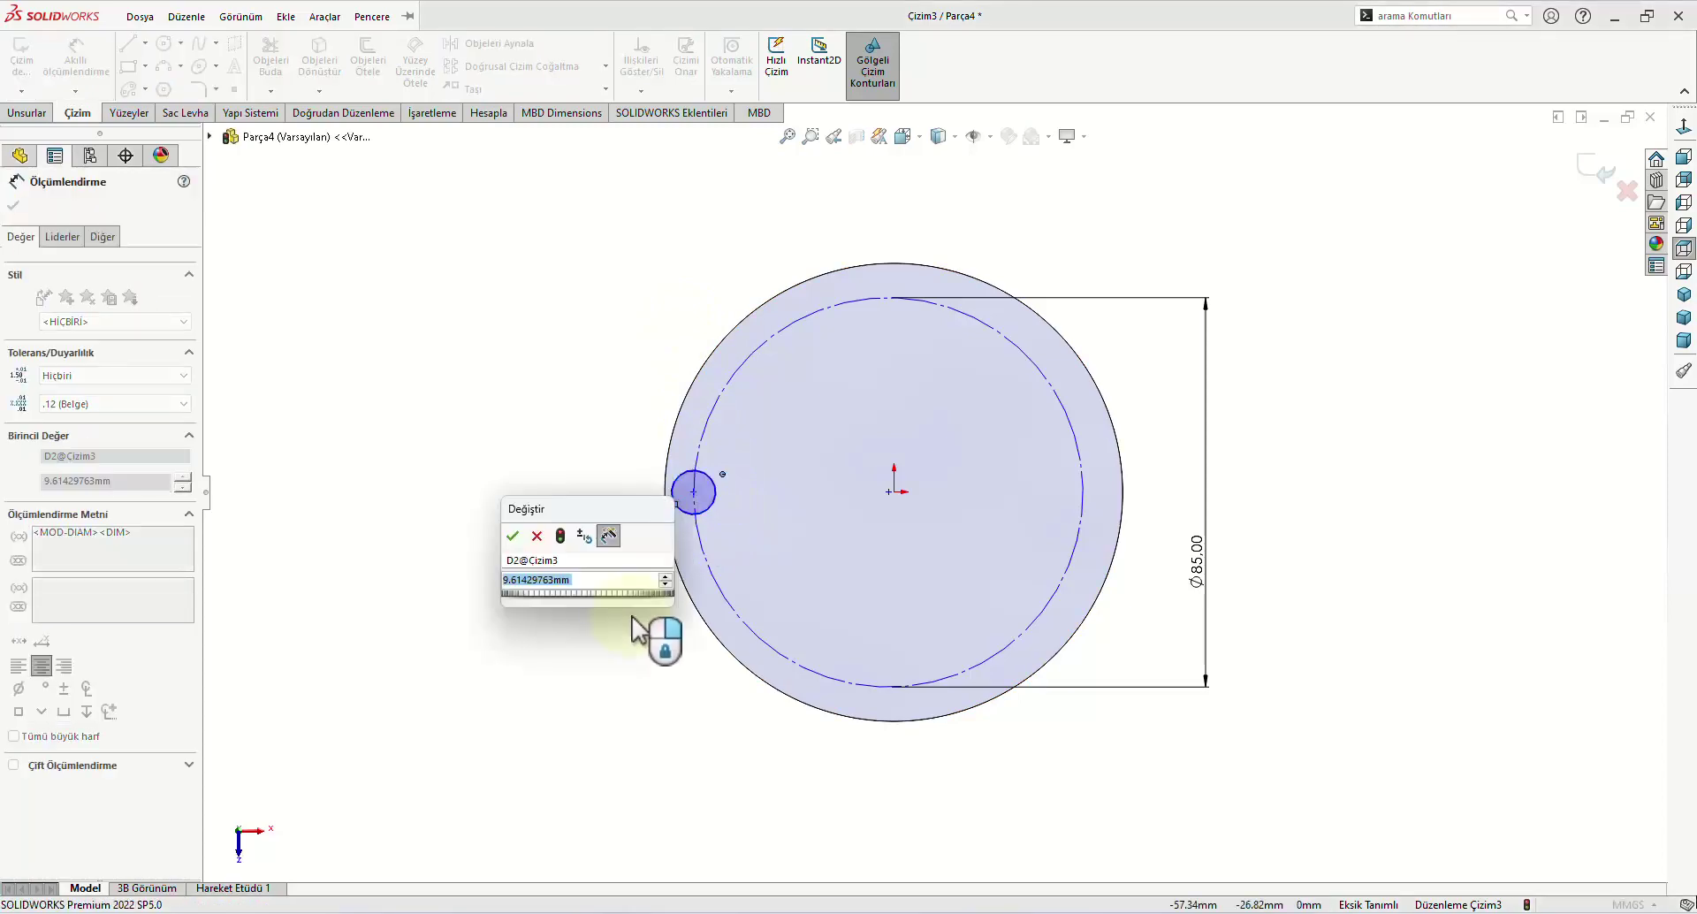
type("6")
key("Return")
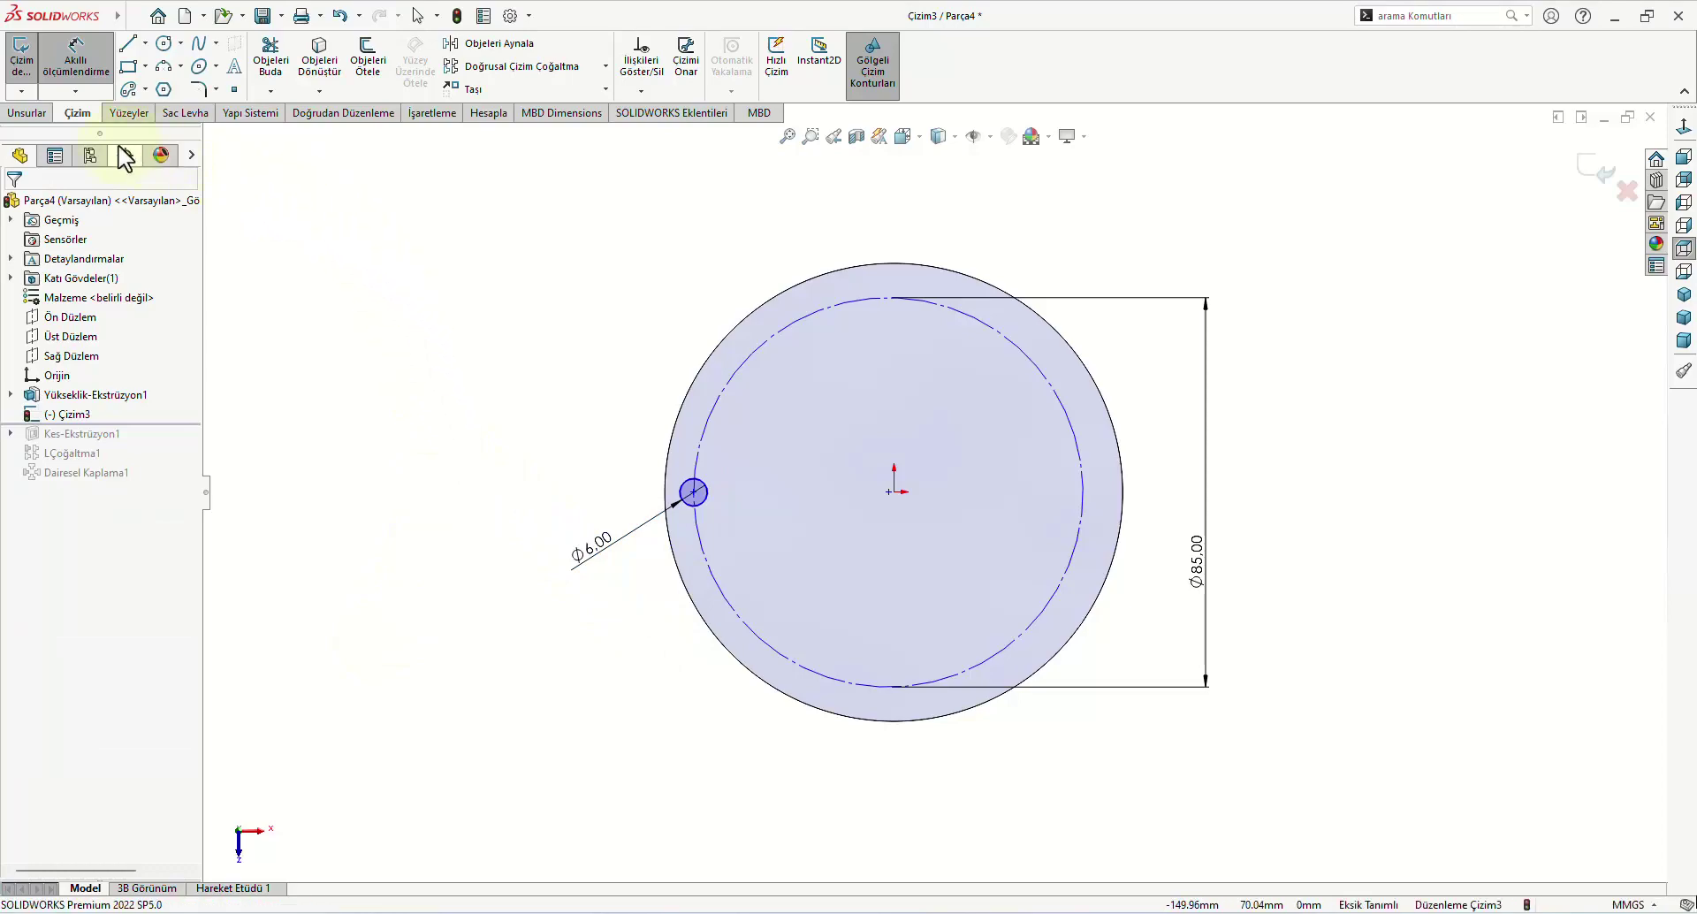
left_click(27, 113)
Step: Extrude the Ø6 circle 5 mm as Yükseklik-Ekstrüzyon2, a short pin on the disc
left_click(34, 62)
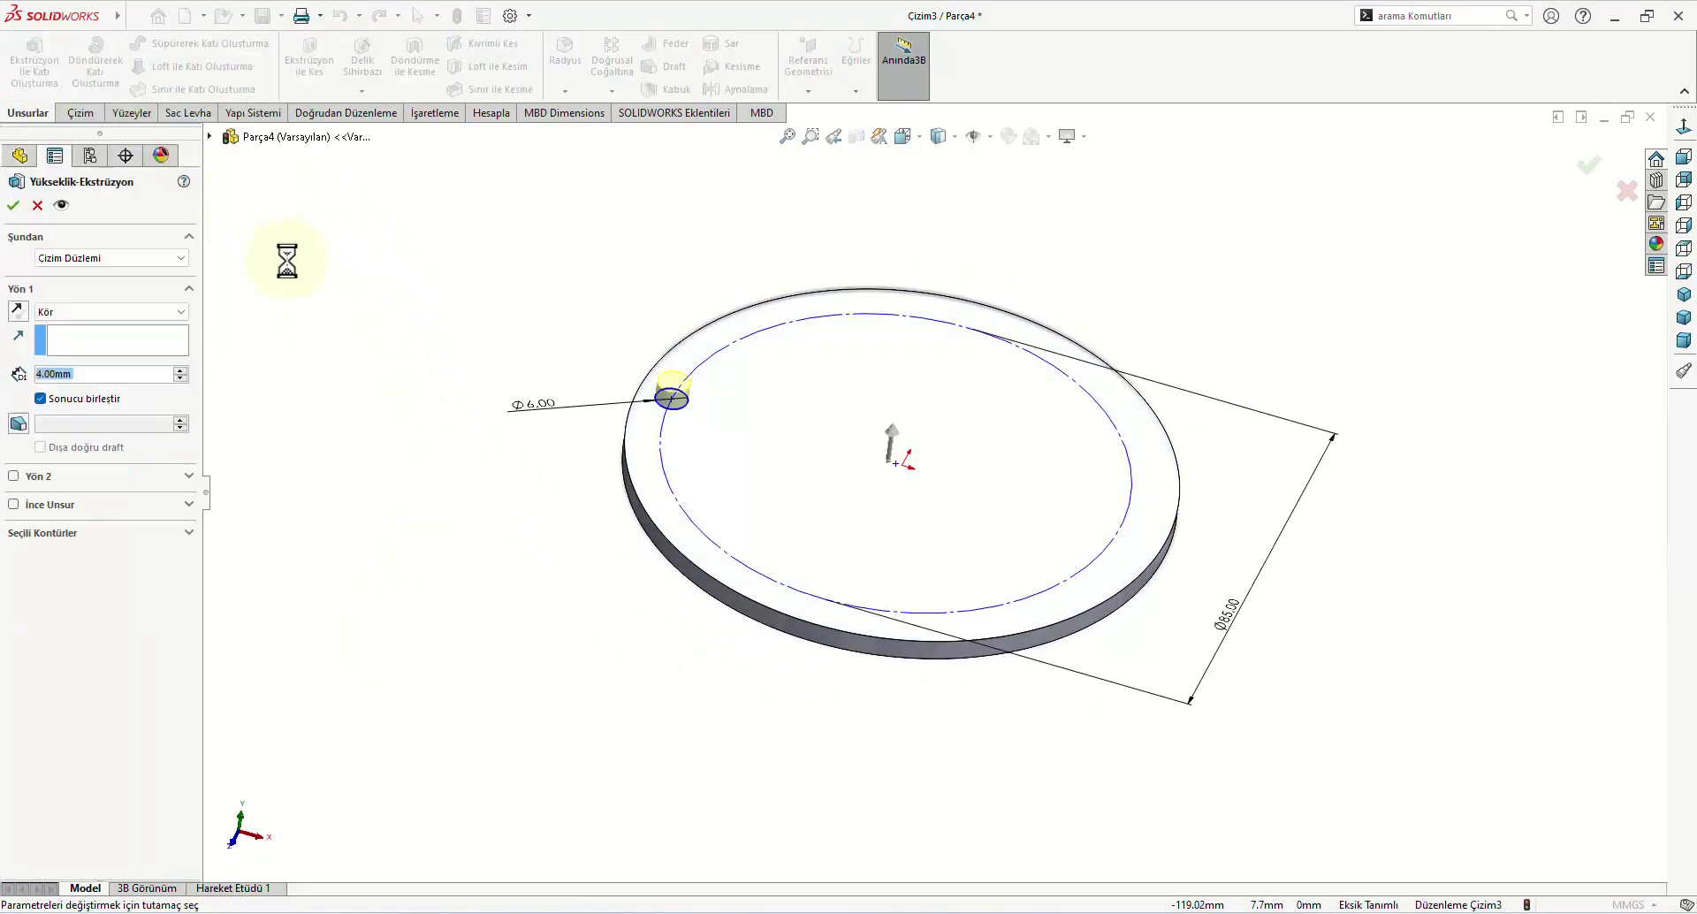
key("Up")
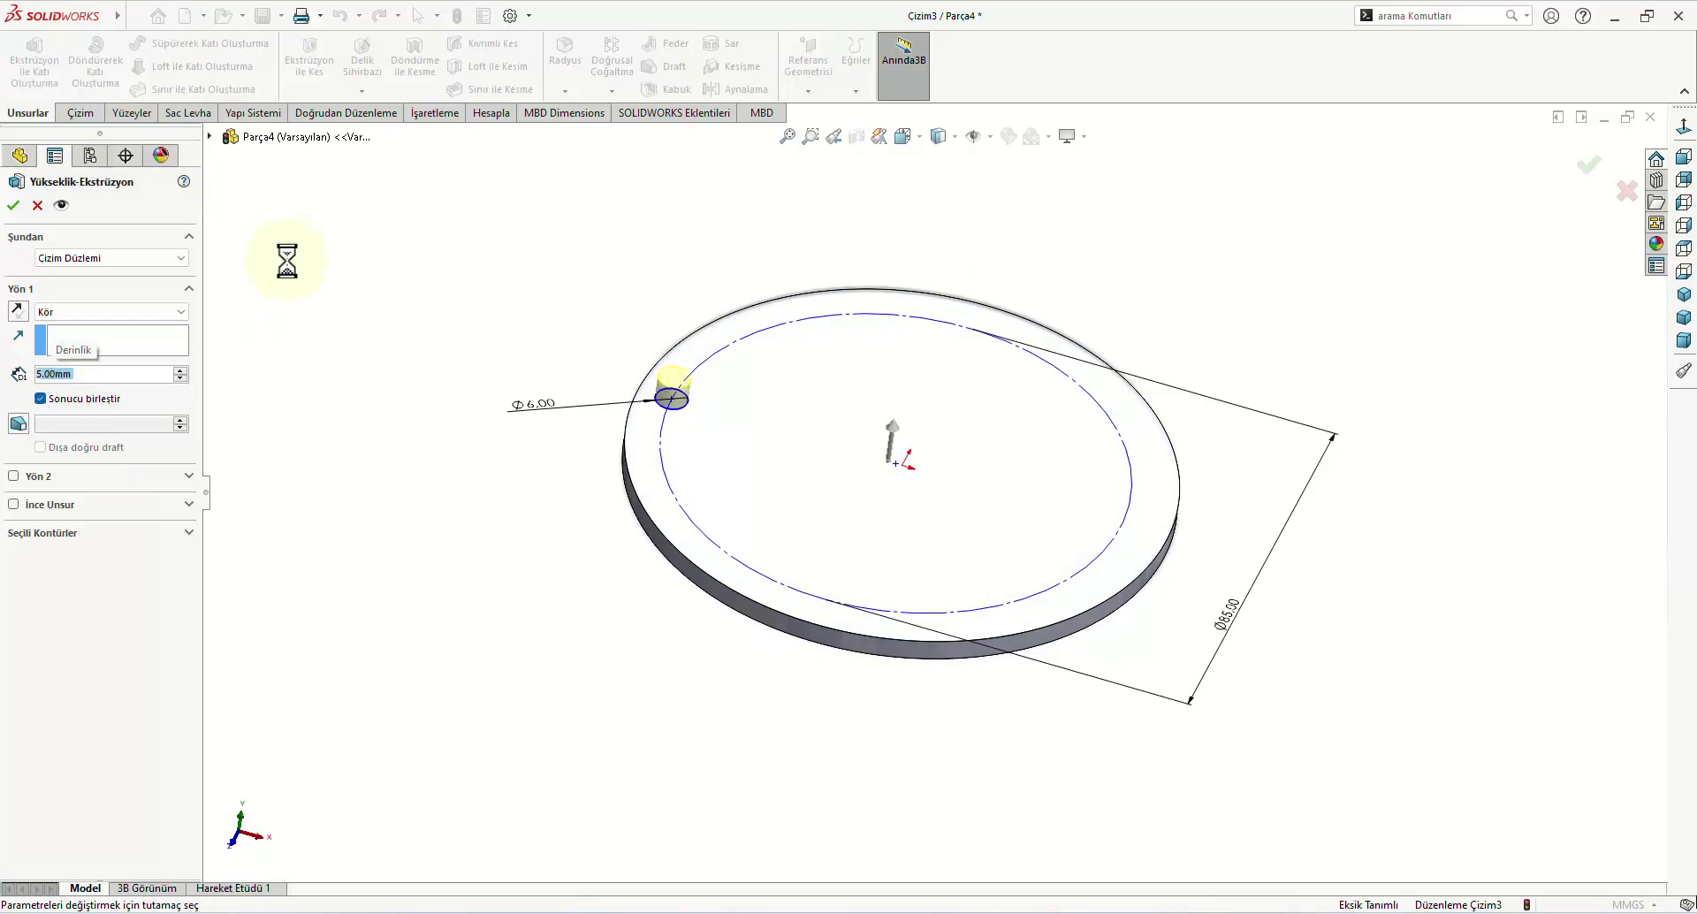
left_click(13, 205)
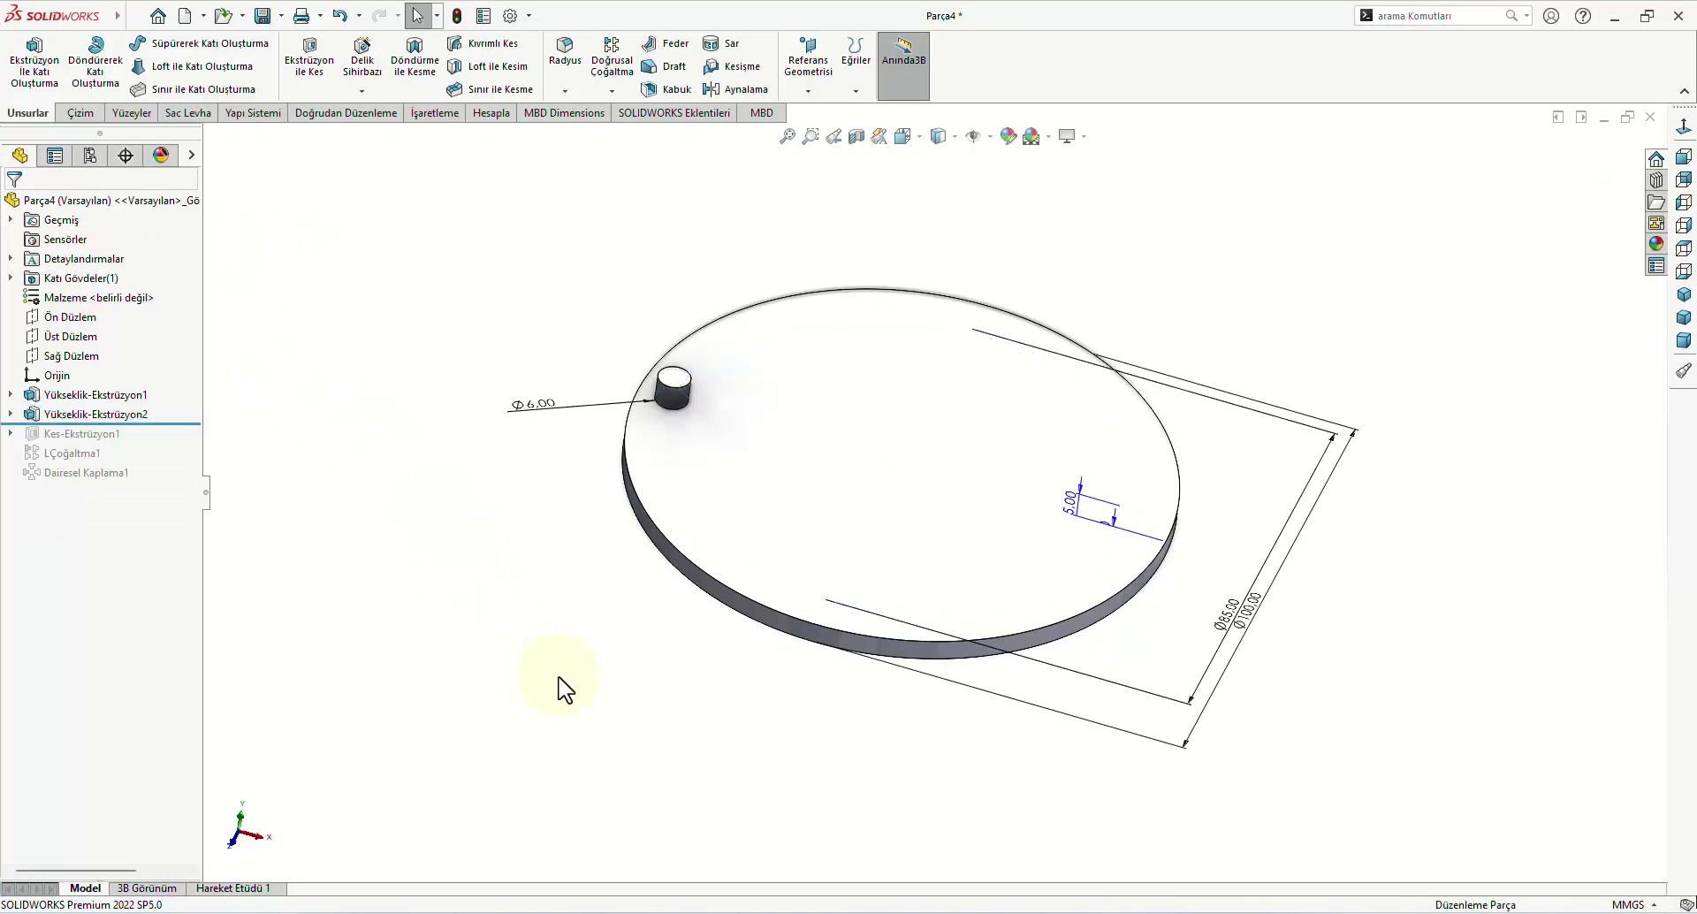
mouse_move(719, 690)
middle_mouse_down()
mouse_move(683, 587)
mouse_move(720, 625)
middle_mouse_up()
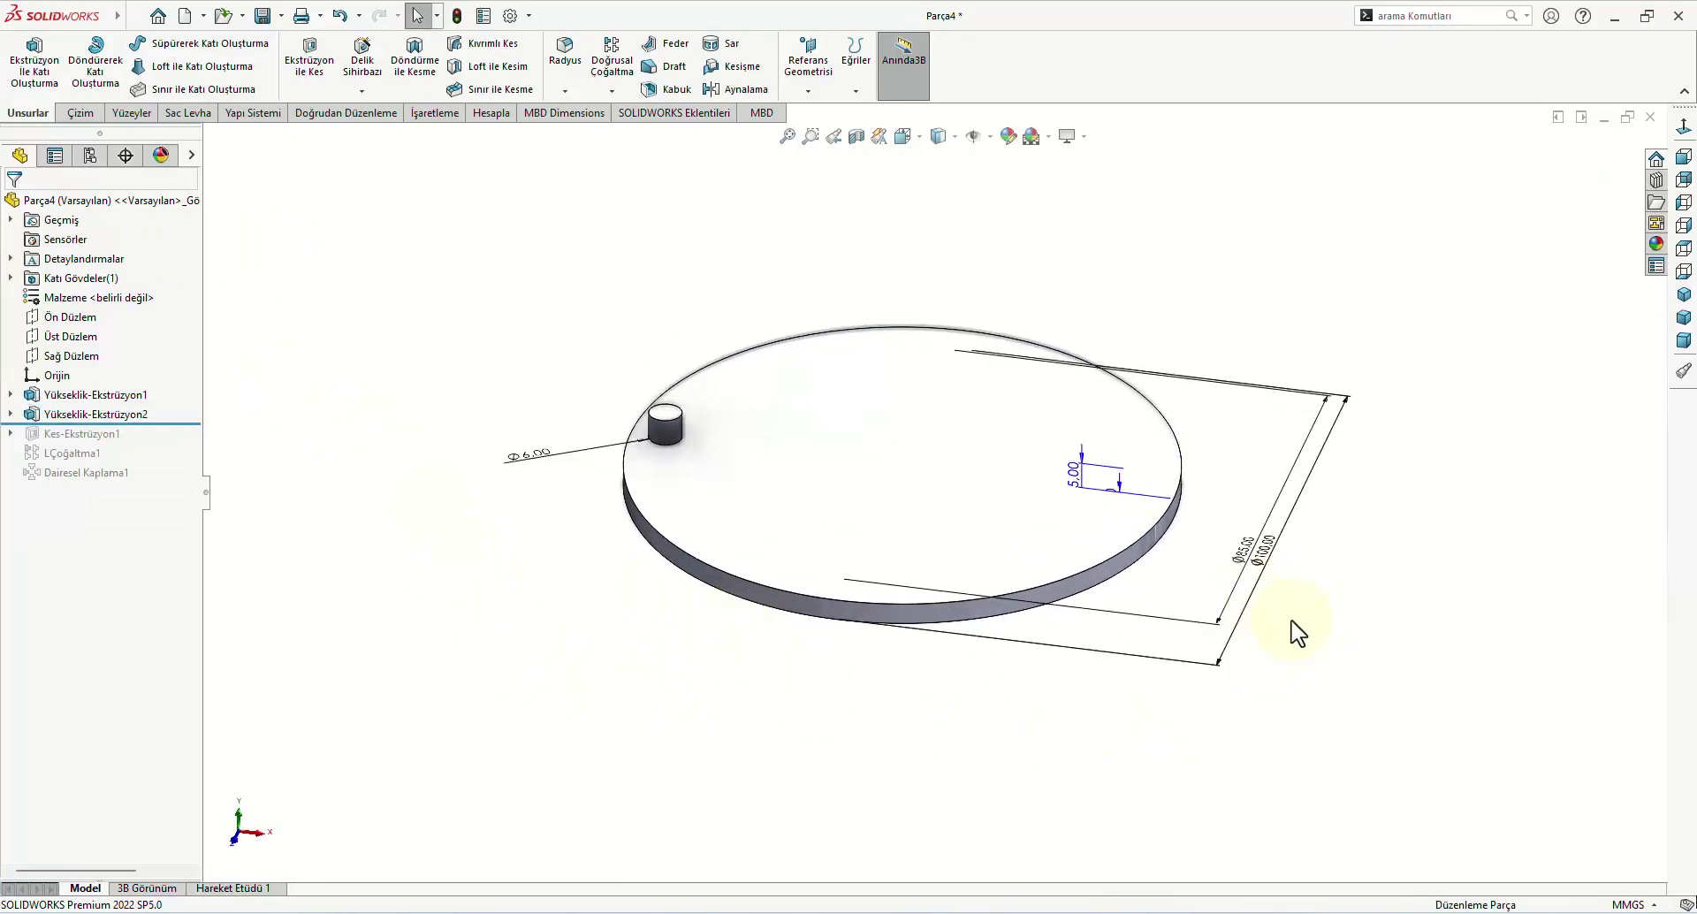
right_click(102, 260)
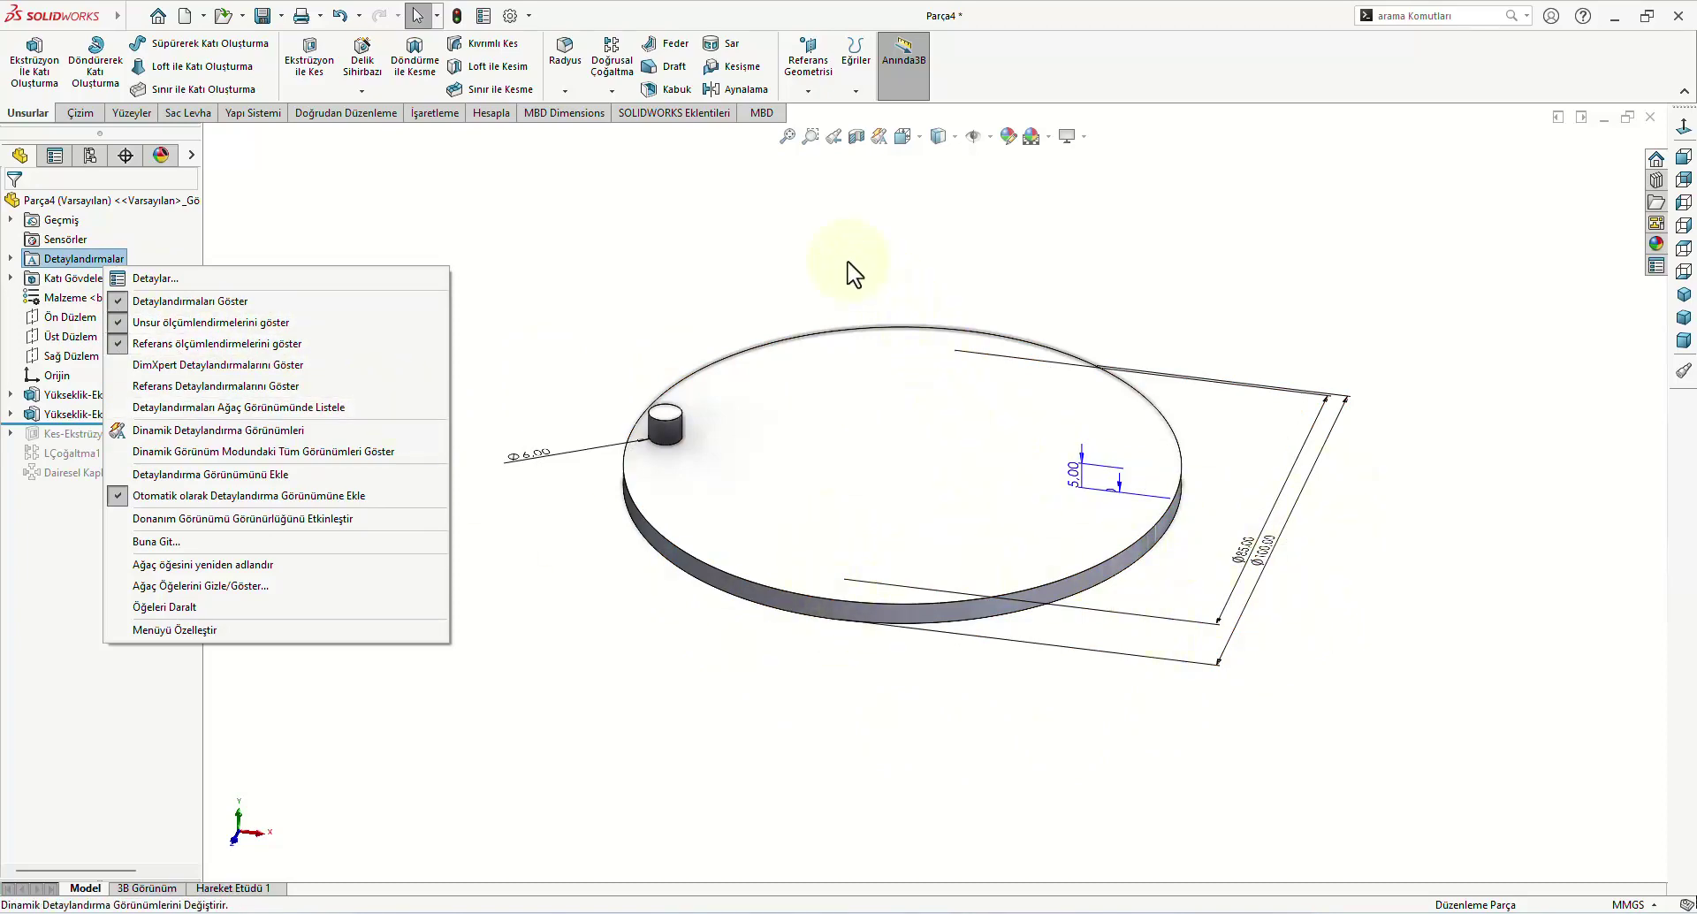
left_click(760, 258)
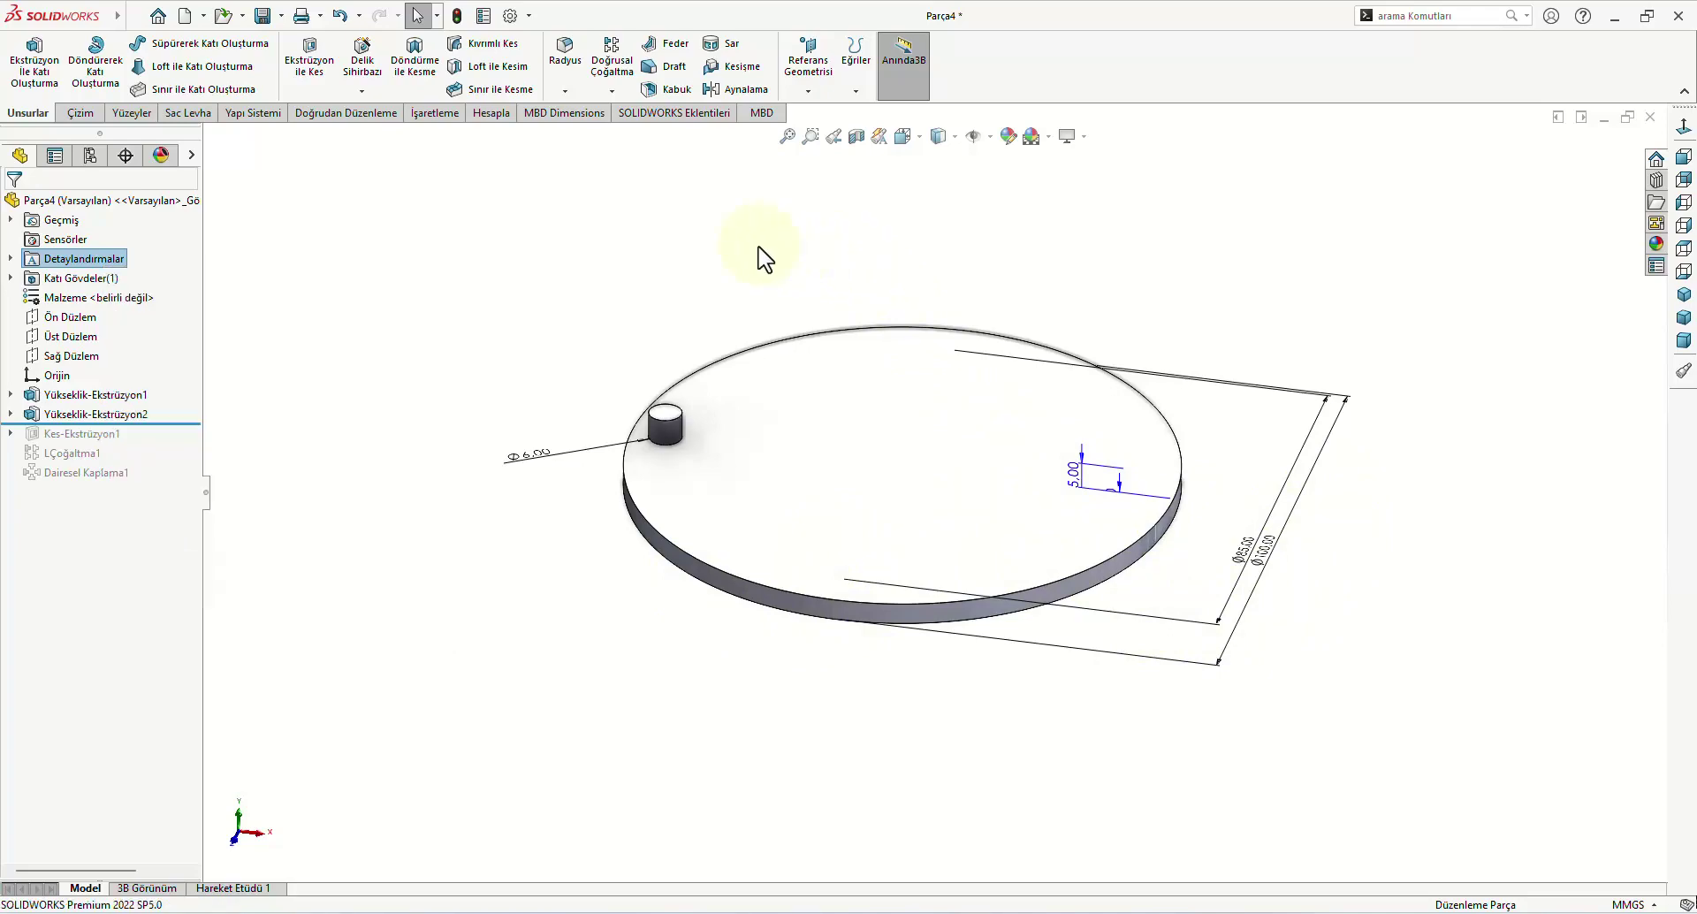
middle_click_drag(669, 298, 654, 293)
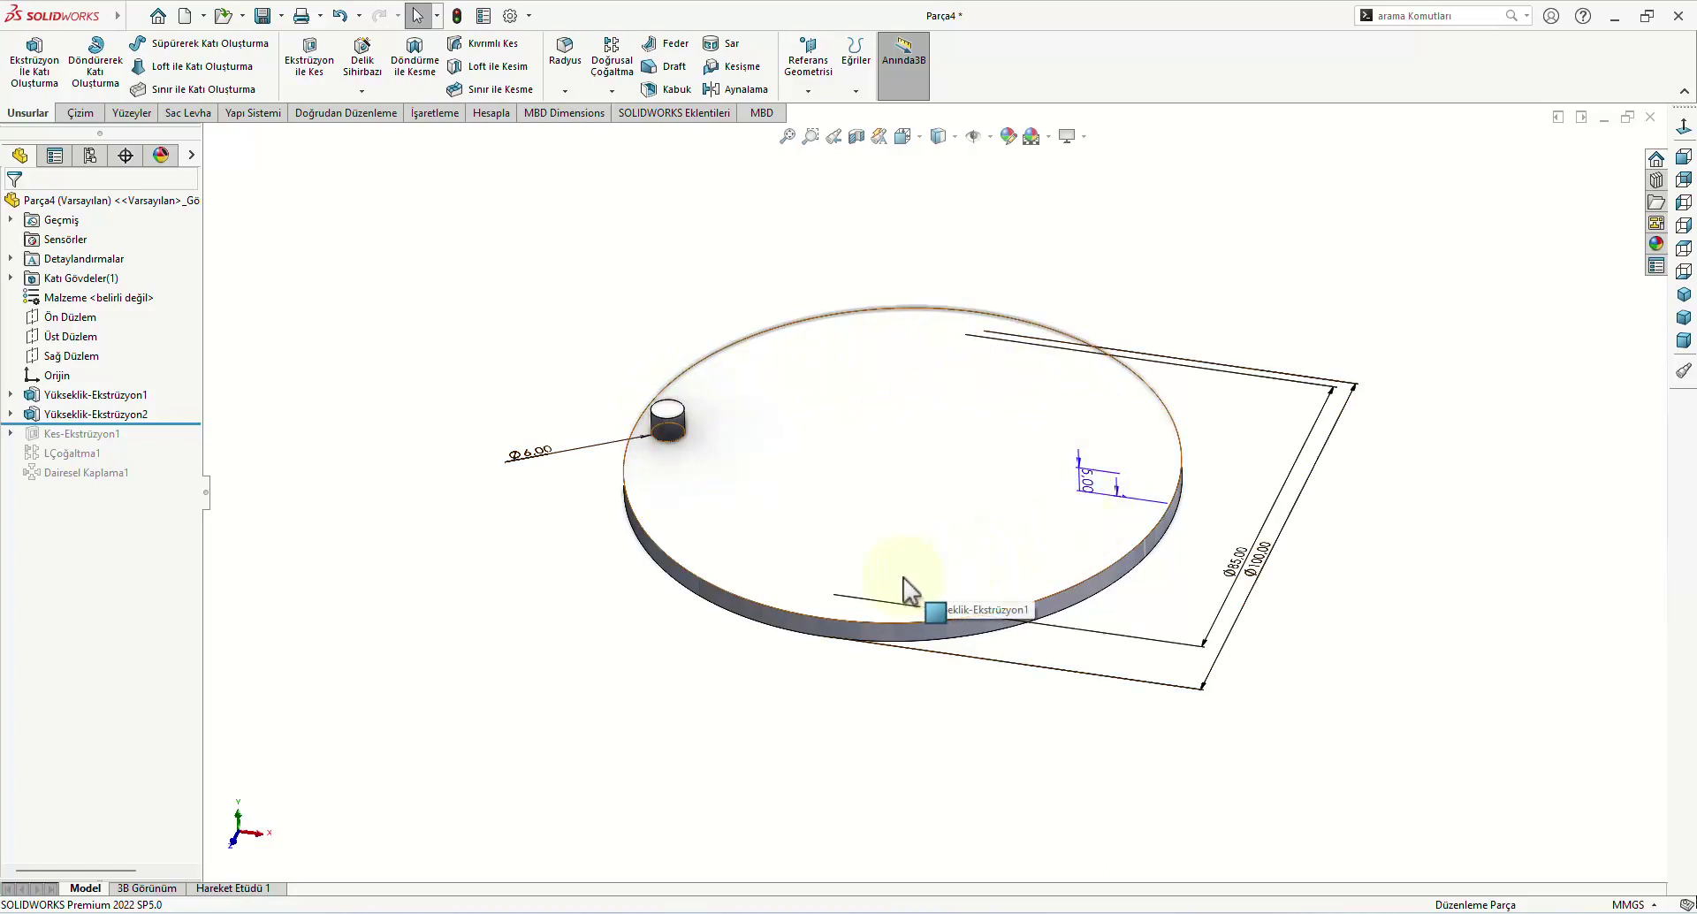
Step: Start a circular pattern of Yükseklik-Ekstrüzyon2 with the disc's outer face as the axis
left_click(612, 91)
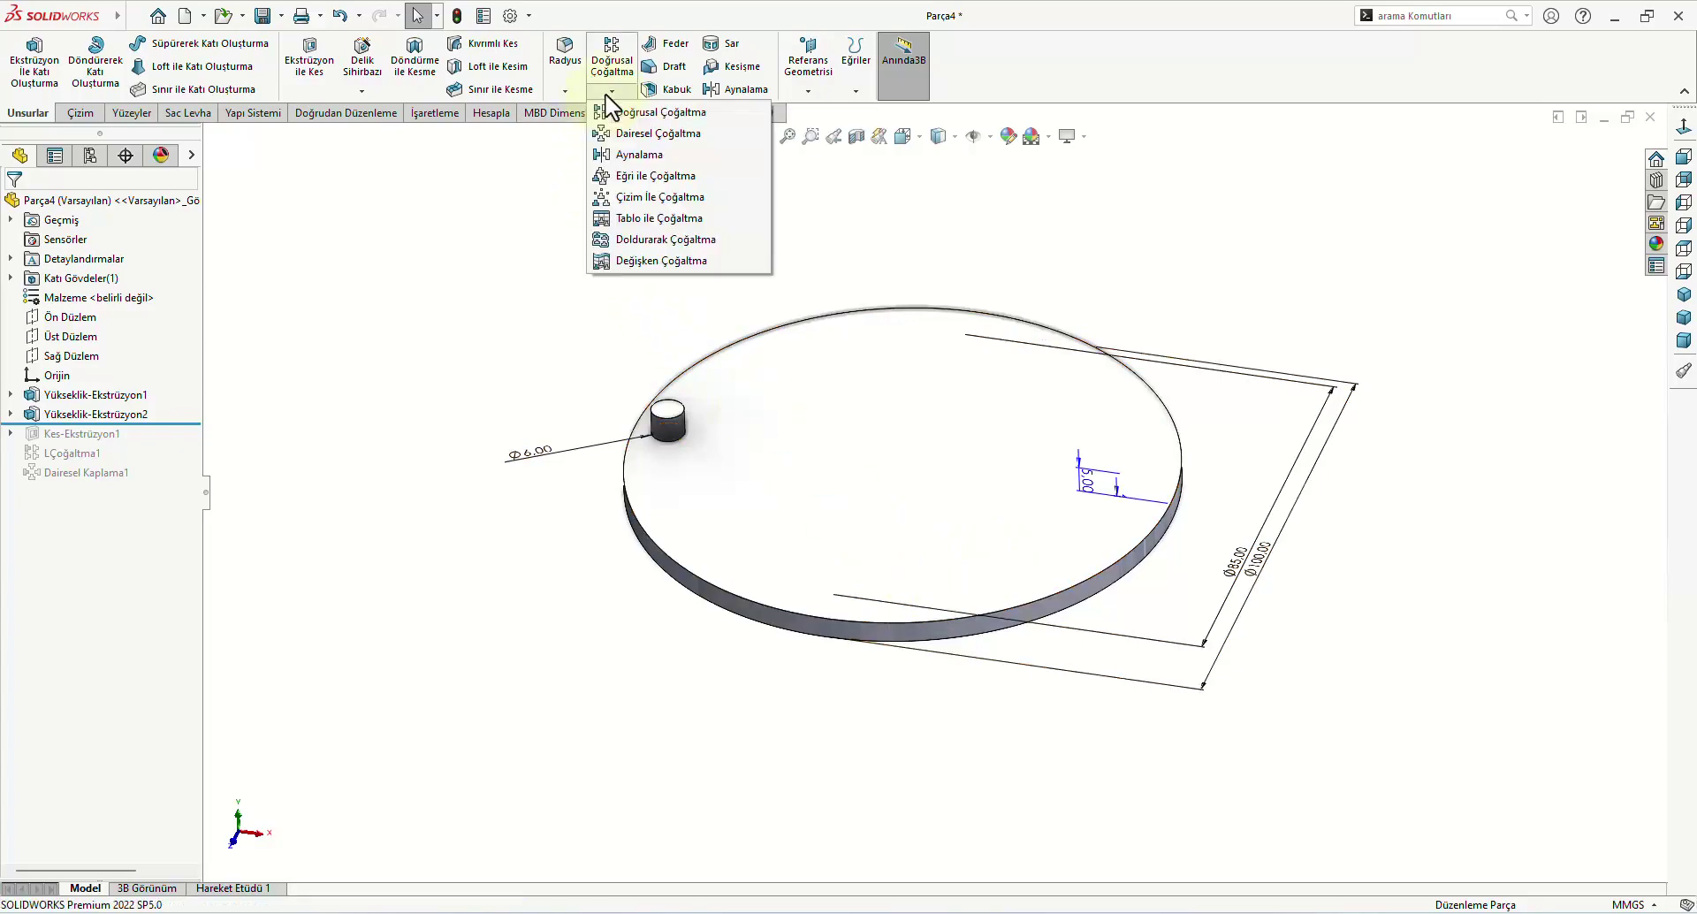
left_click(624, 134)
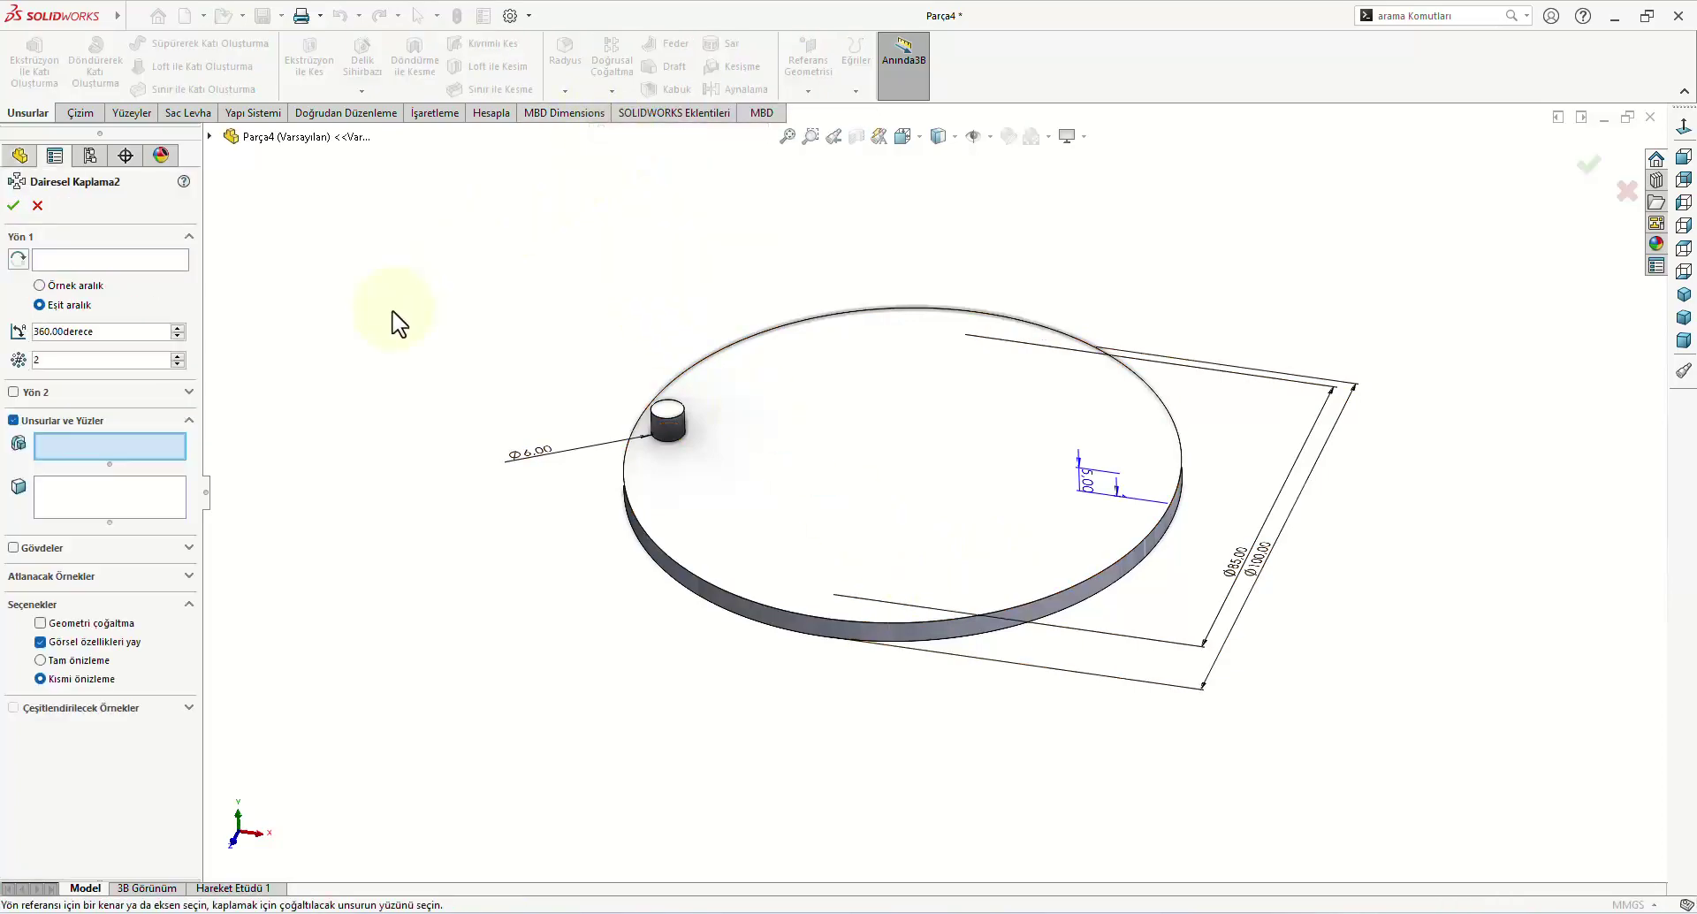
left_click(141, 260)
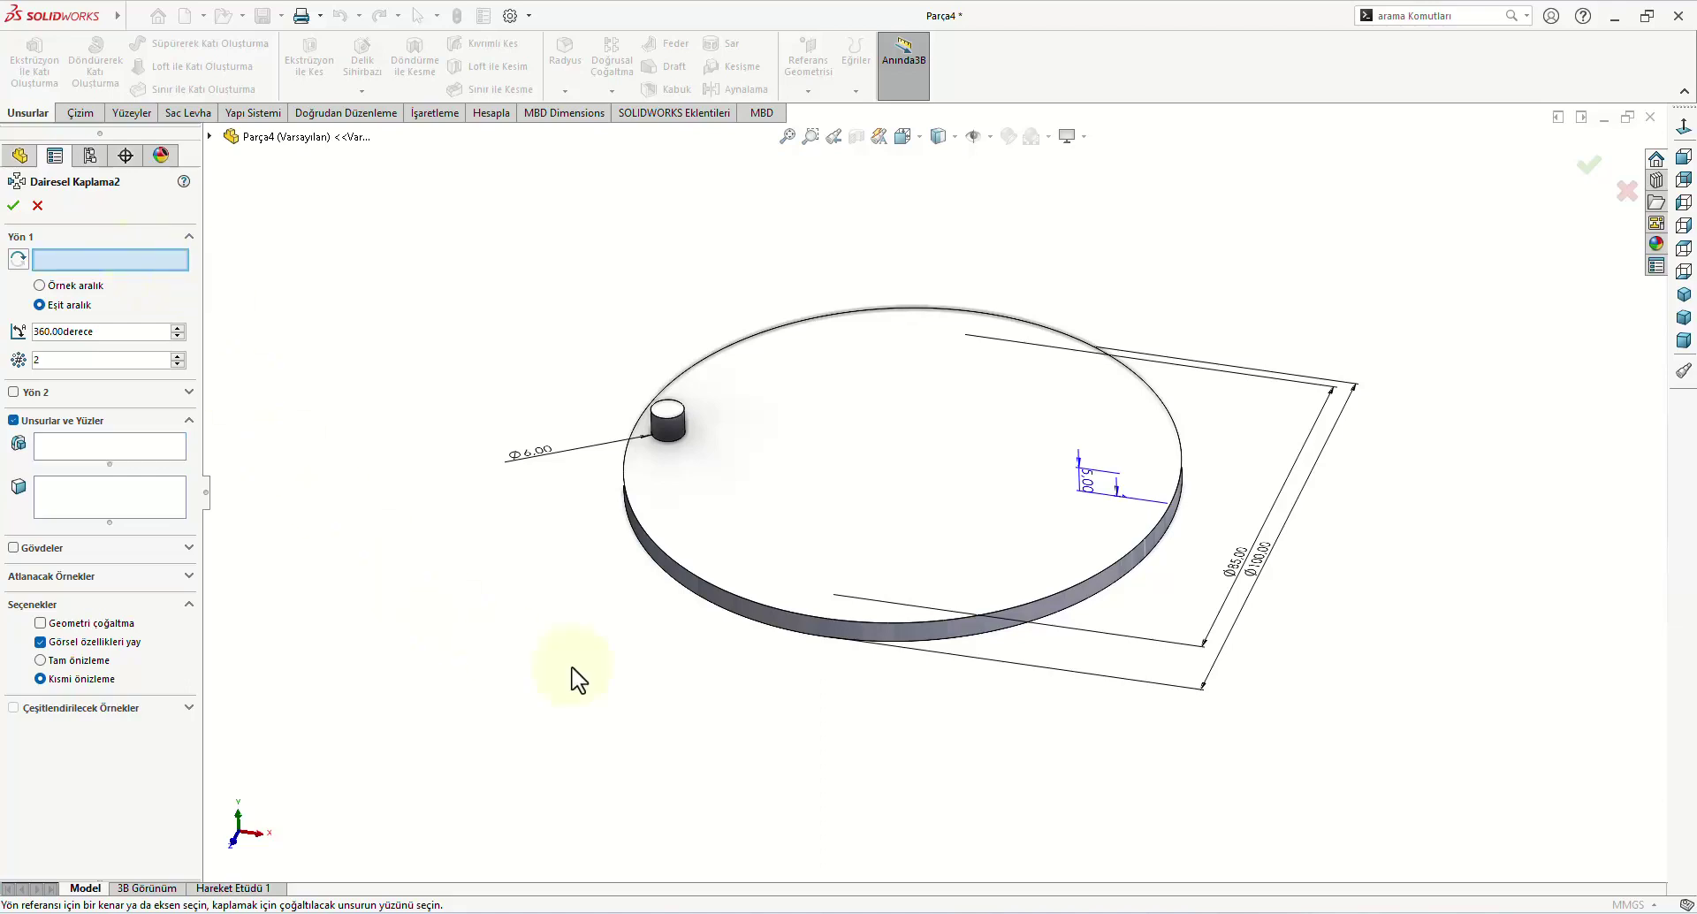
left_click(783, 617)
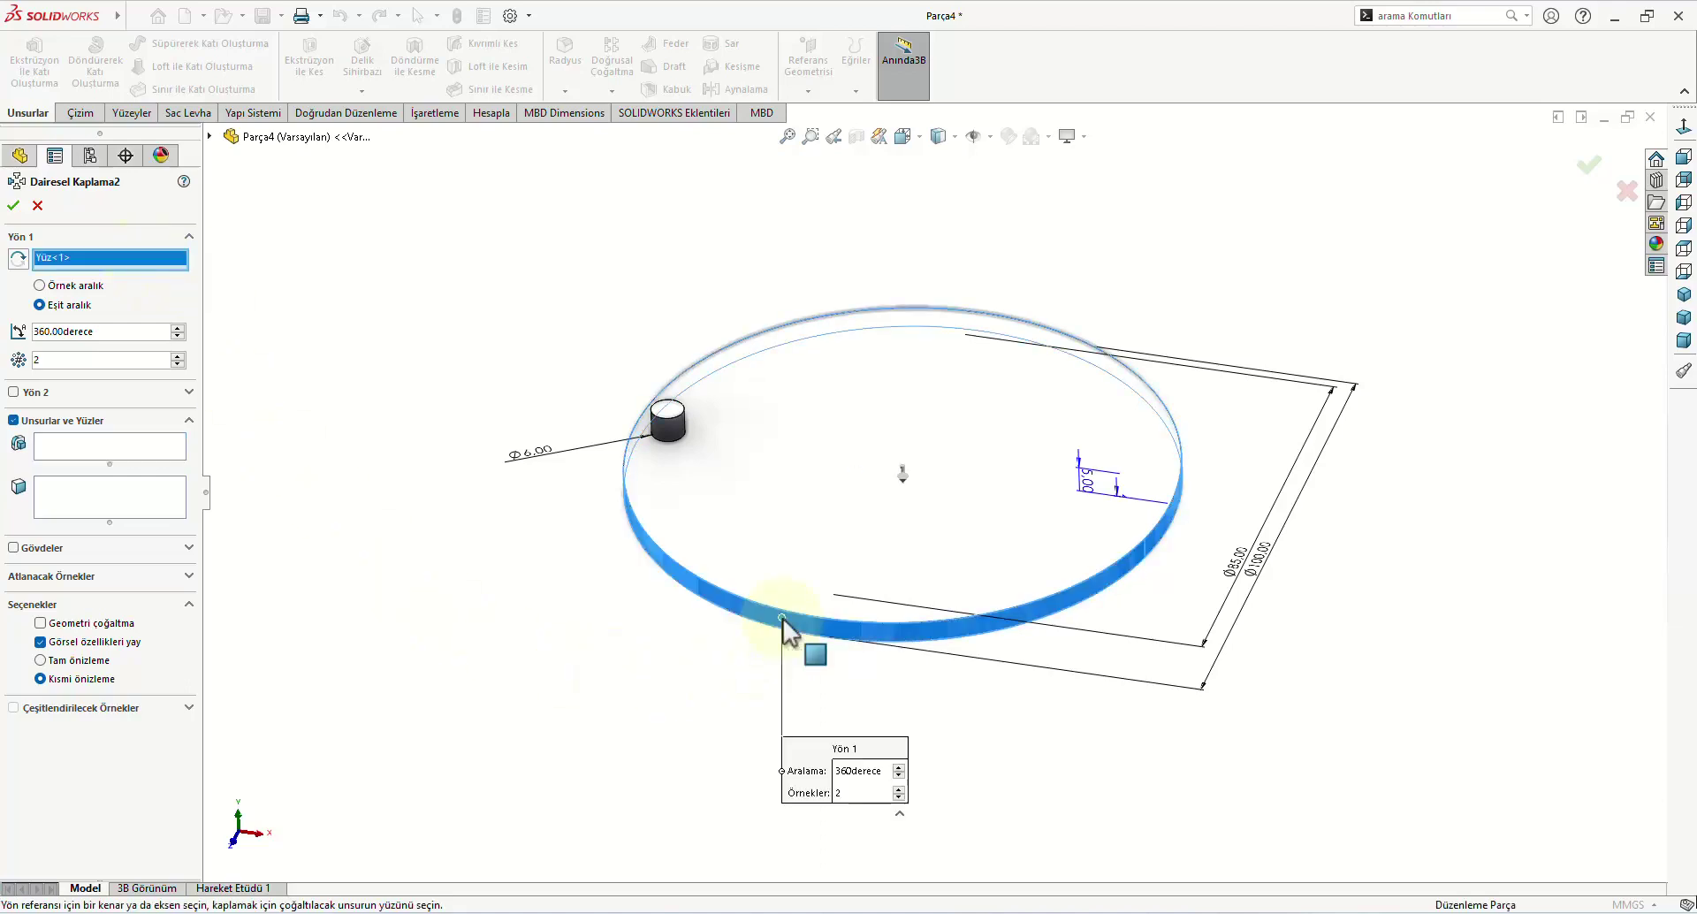
left_click(89, 454)
left_click(211, 137)
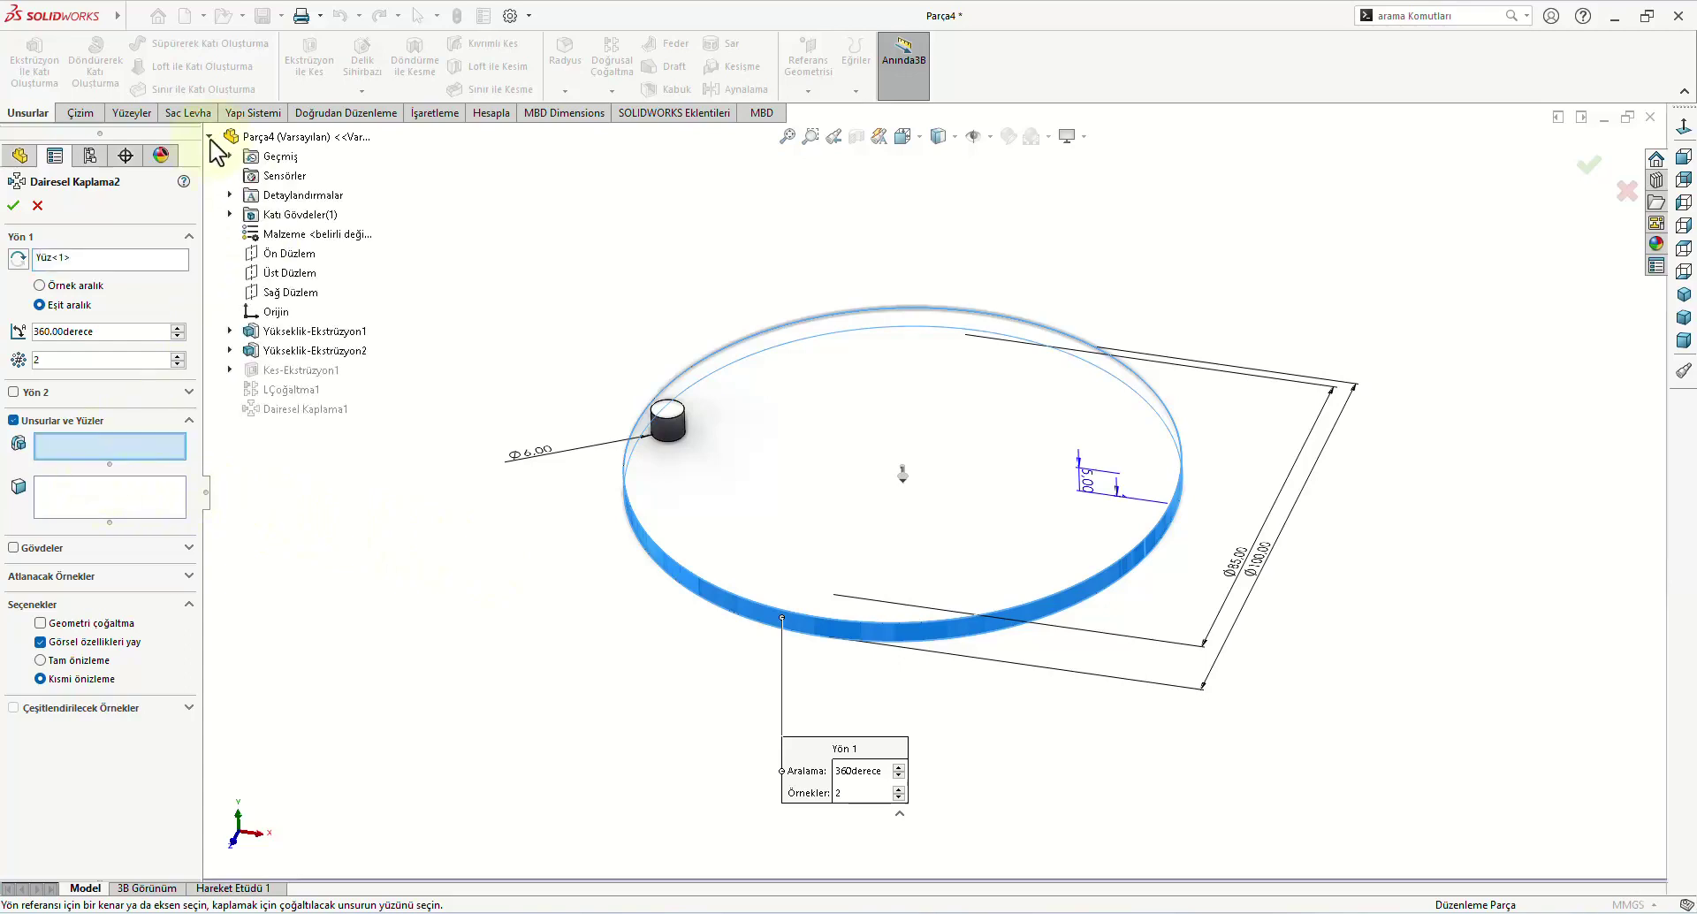
left_click(316, 351)
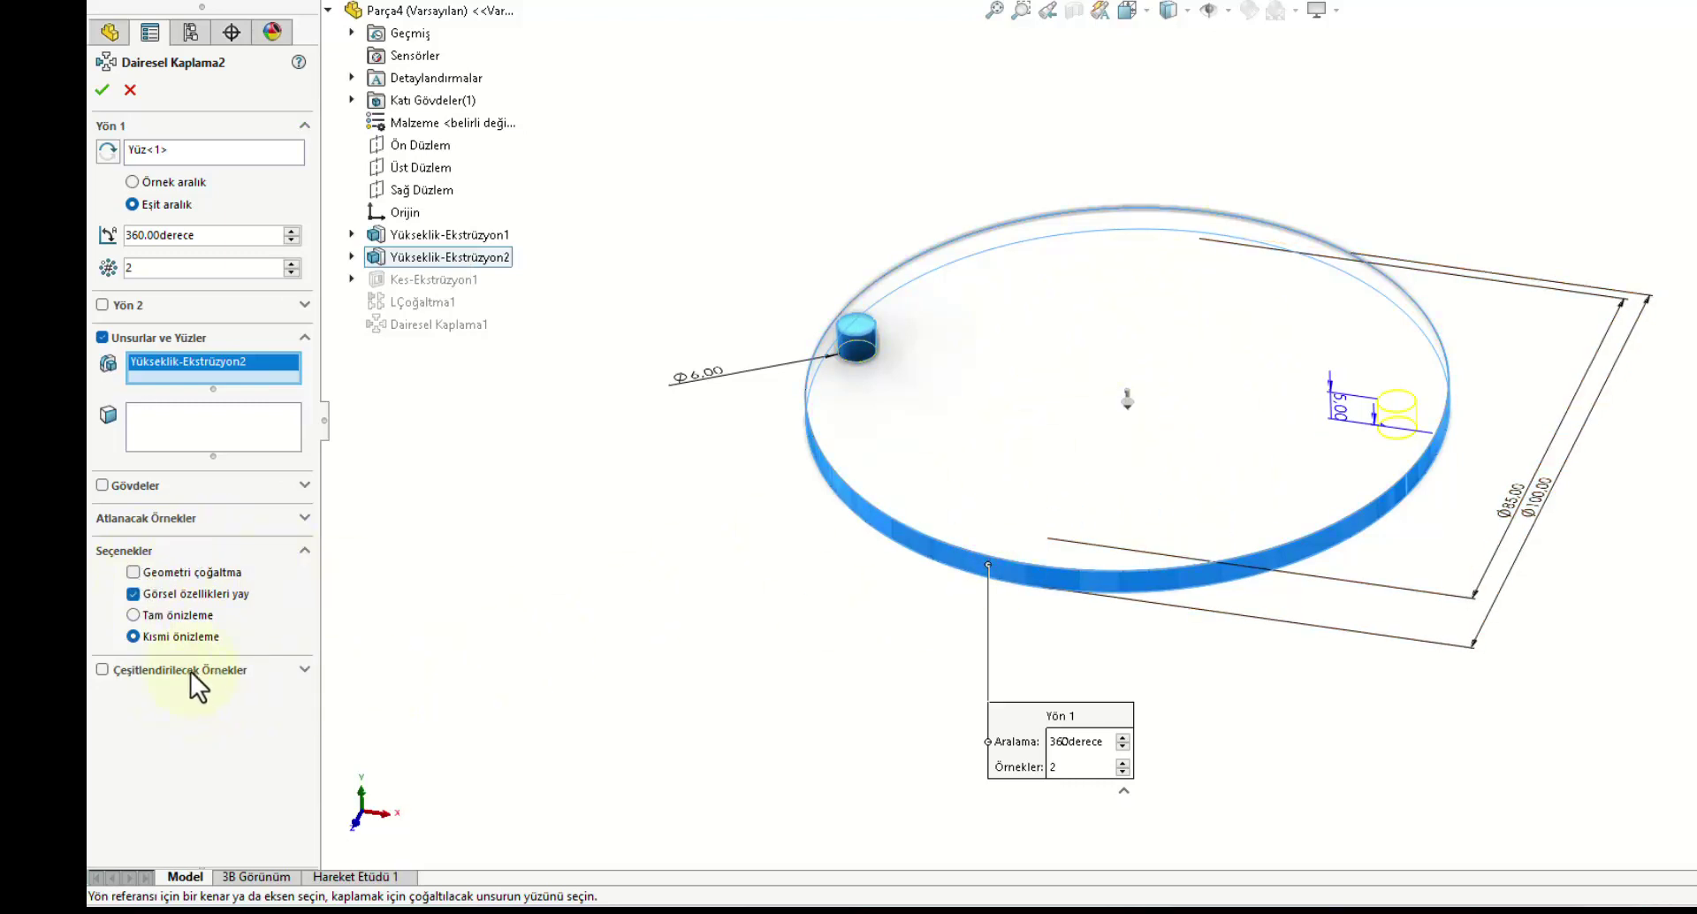
Step: Enable Instances to Vary and increase the 5 mm pin height by 2 mm per instance
left_click(103, 671)
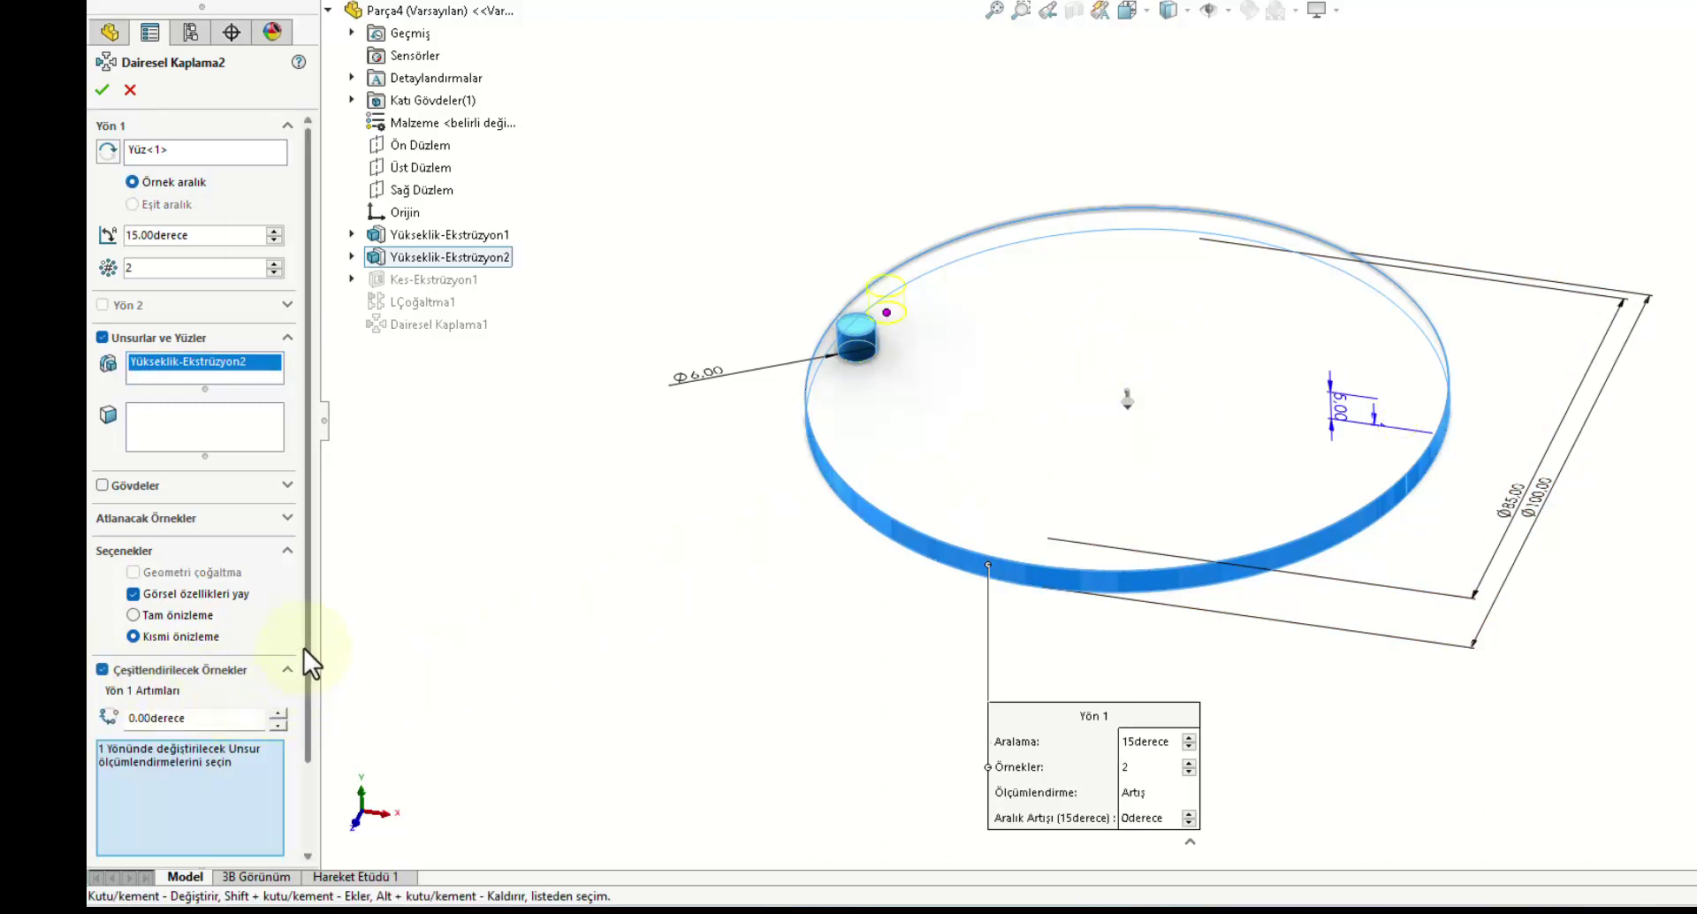
left_click_drag(304, 649, 295, 722)
left_click(169, 713)
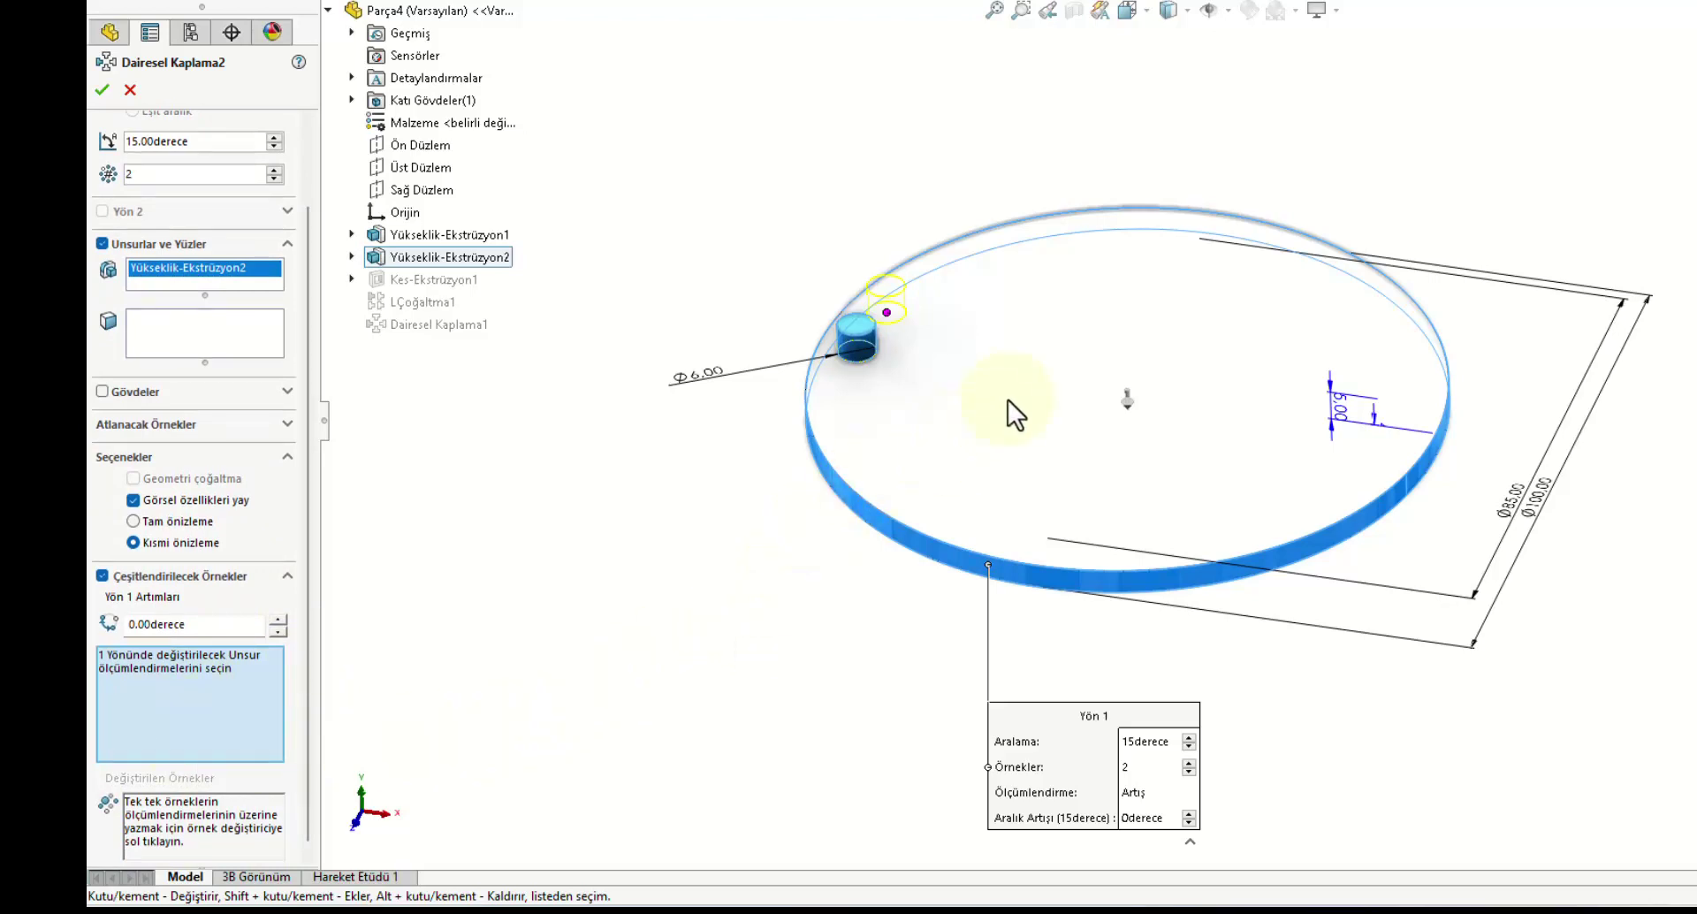
scroll(1008, 400, "down", 2)
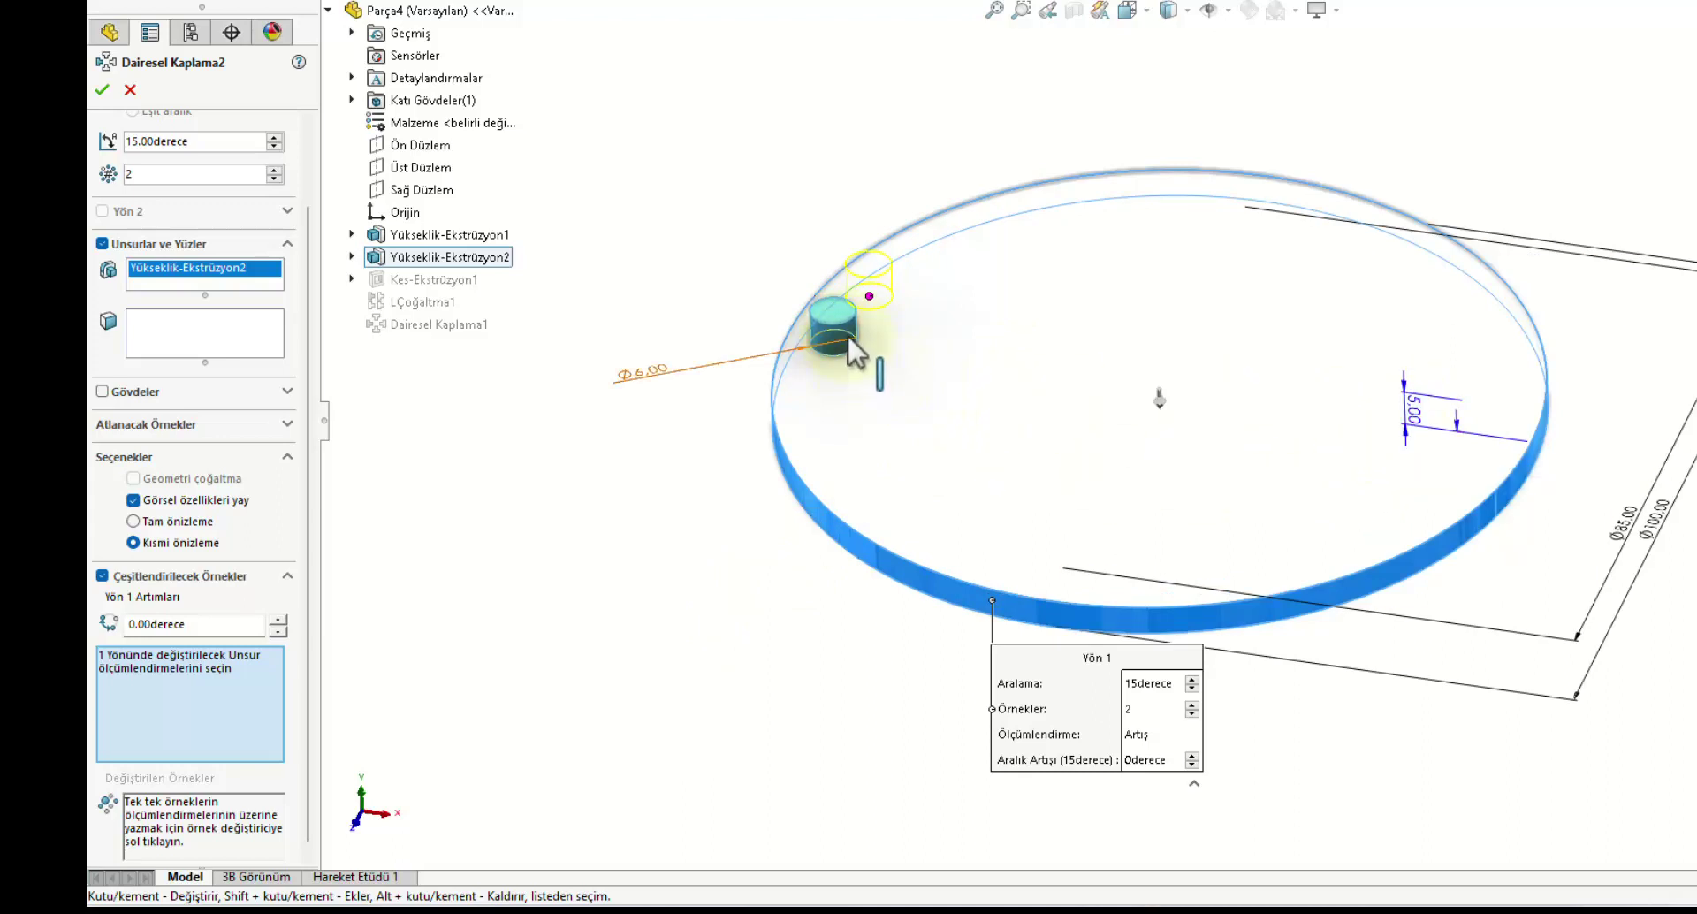
left_click(1415, 414)
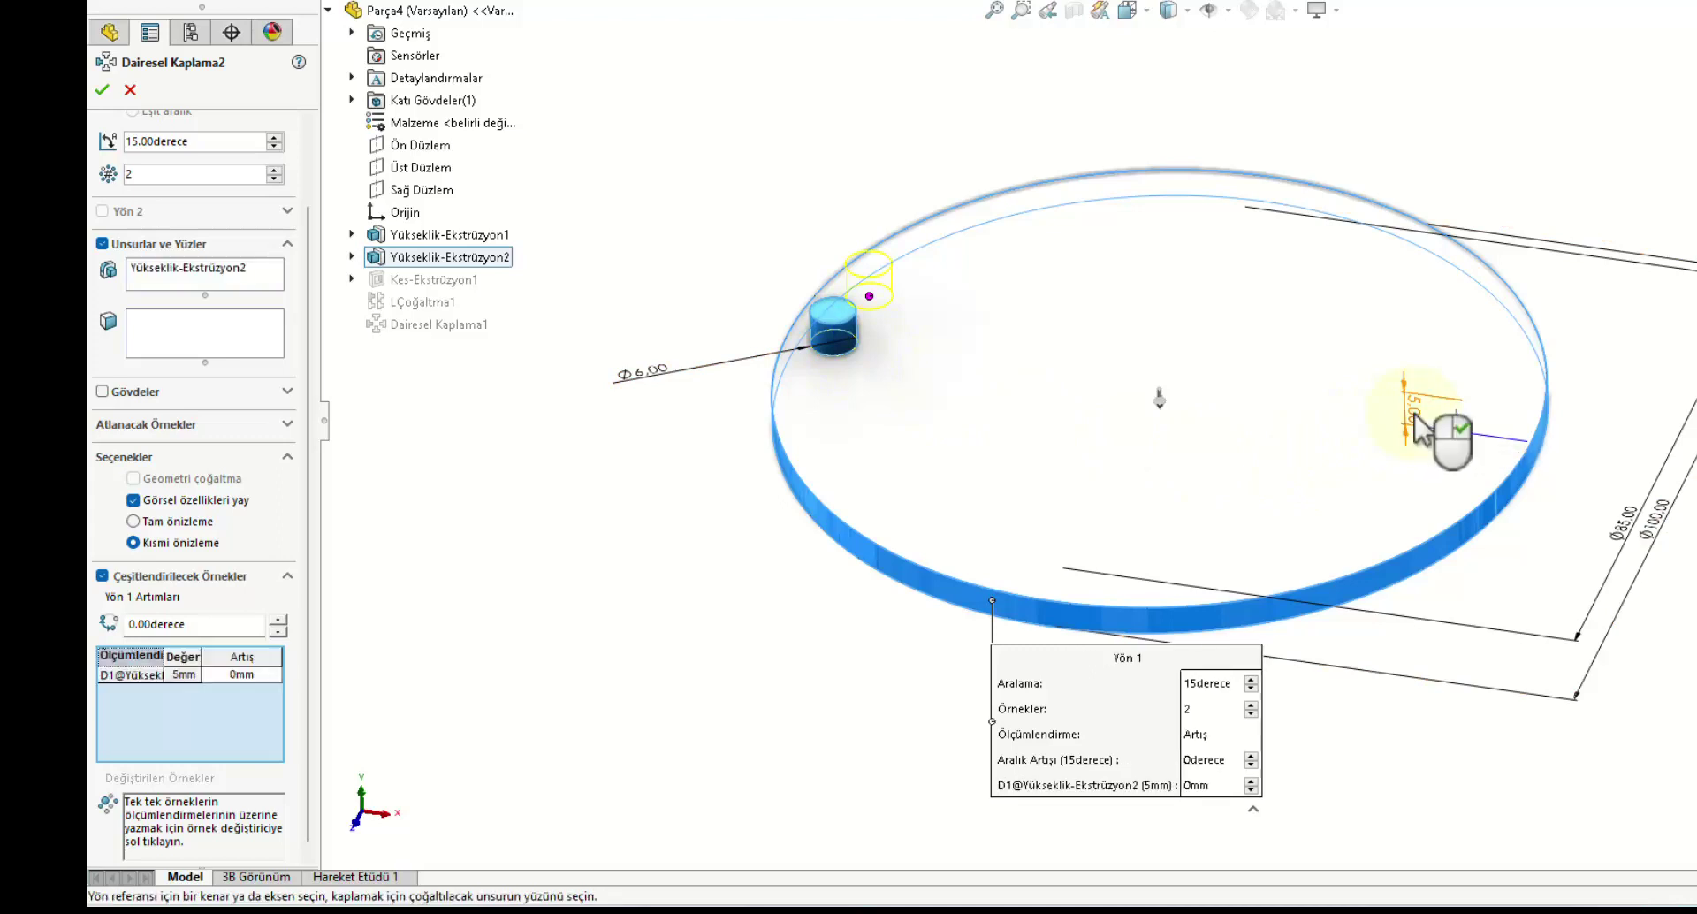
left_click(256, 677)
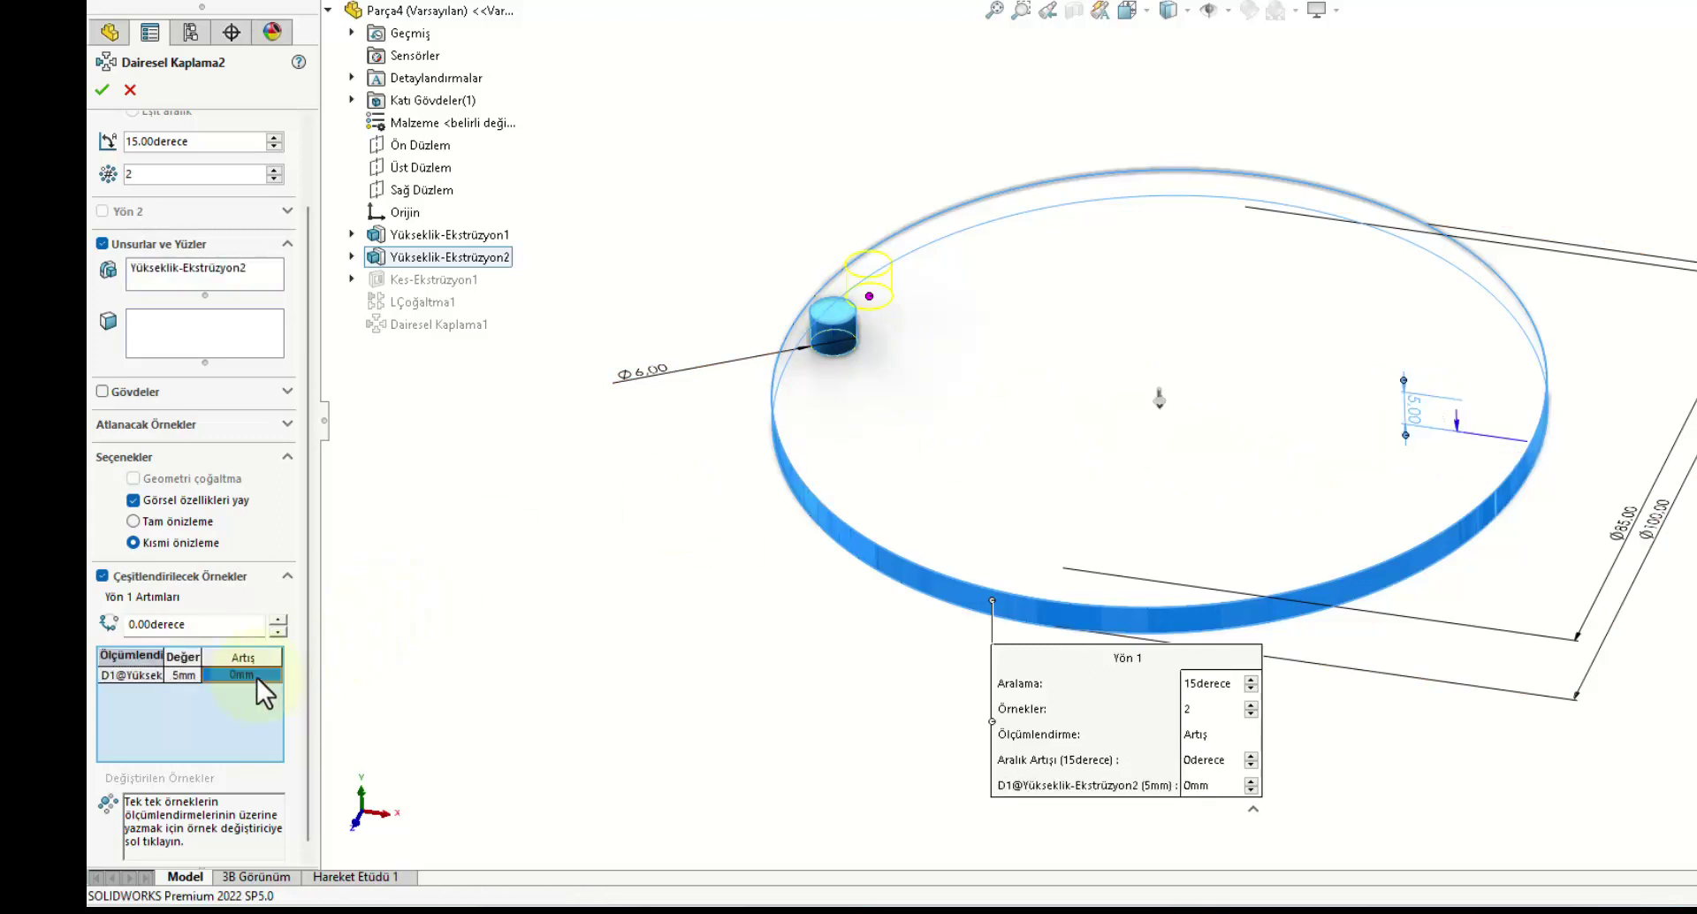
left_click(257, 677)
type("2")
key("Return")
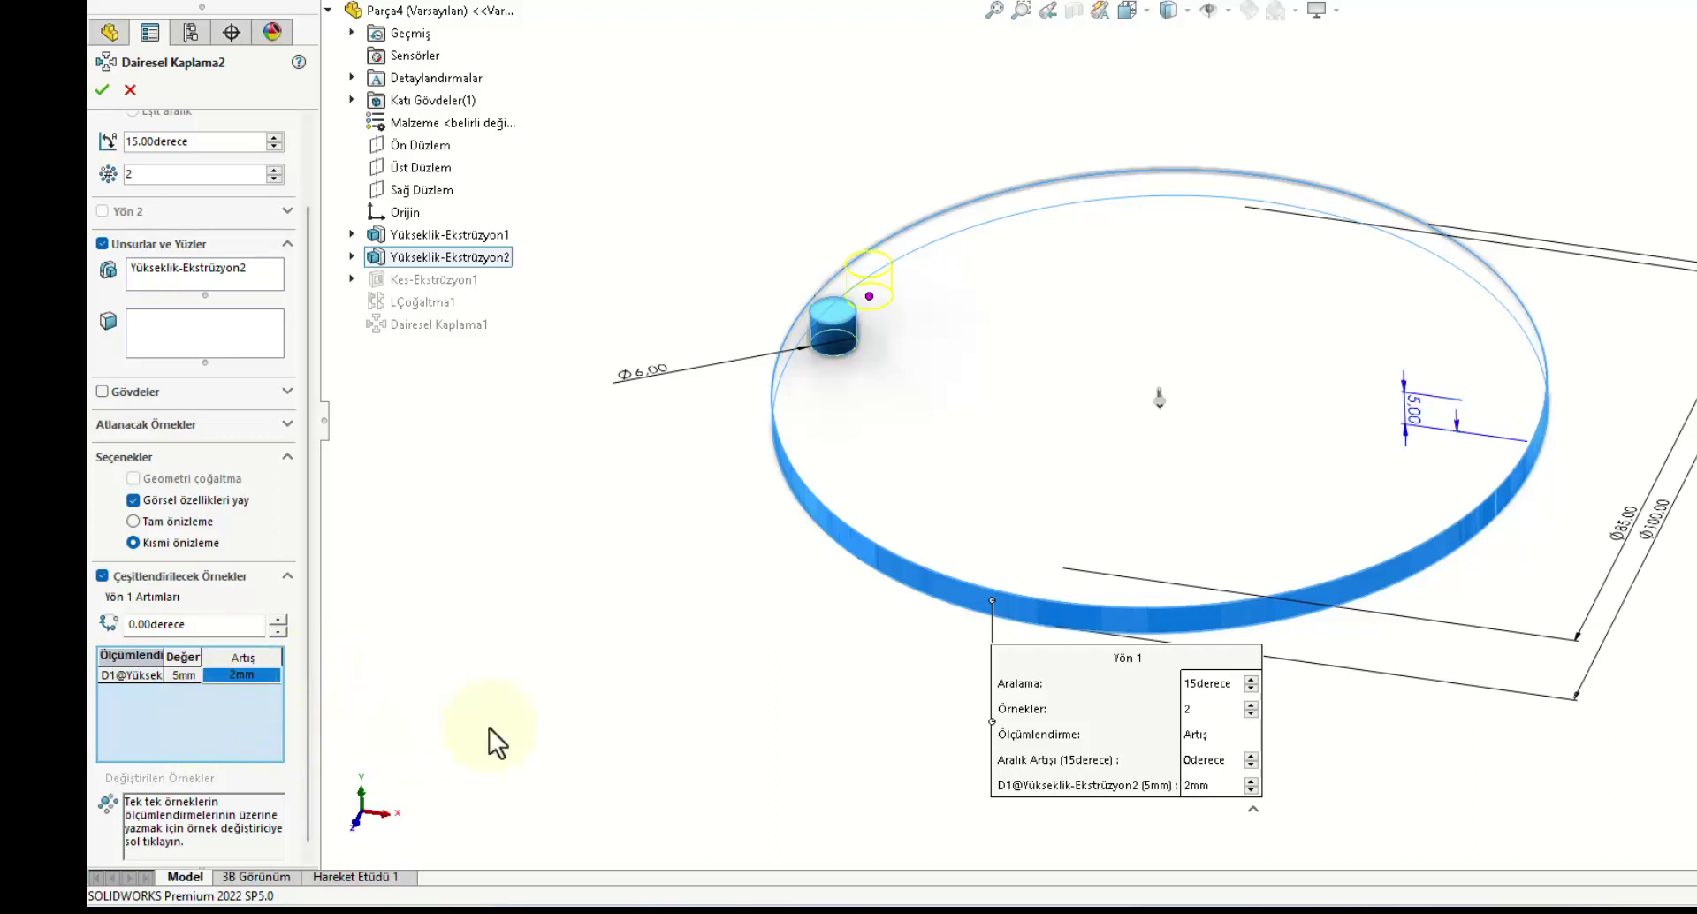
Step: Add the Ø6 diameter as a varied dimension with a 1 mm increment per instance
left_click(659, 375)
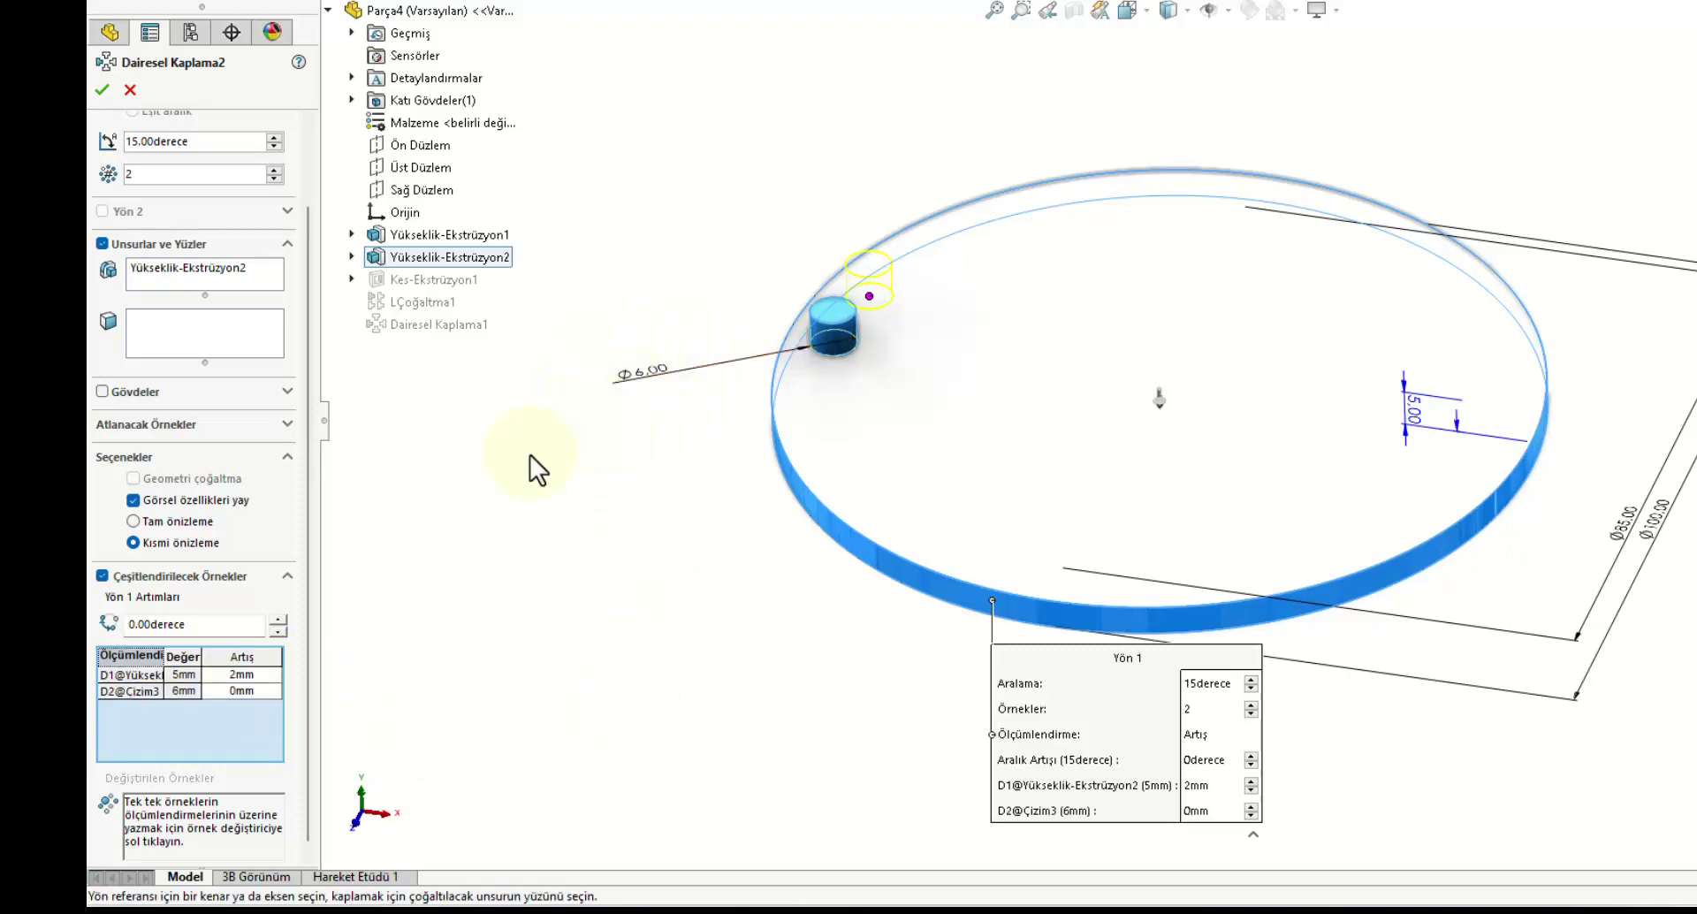
left_click(246, 693)
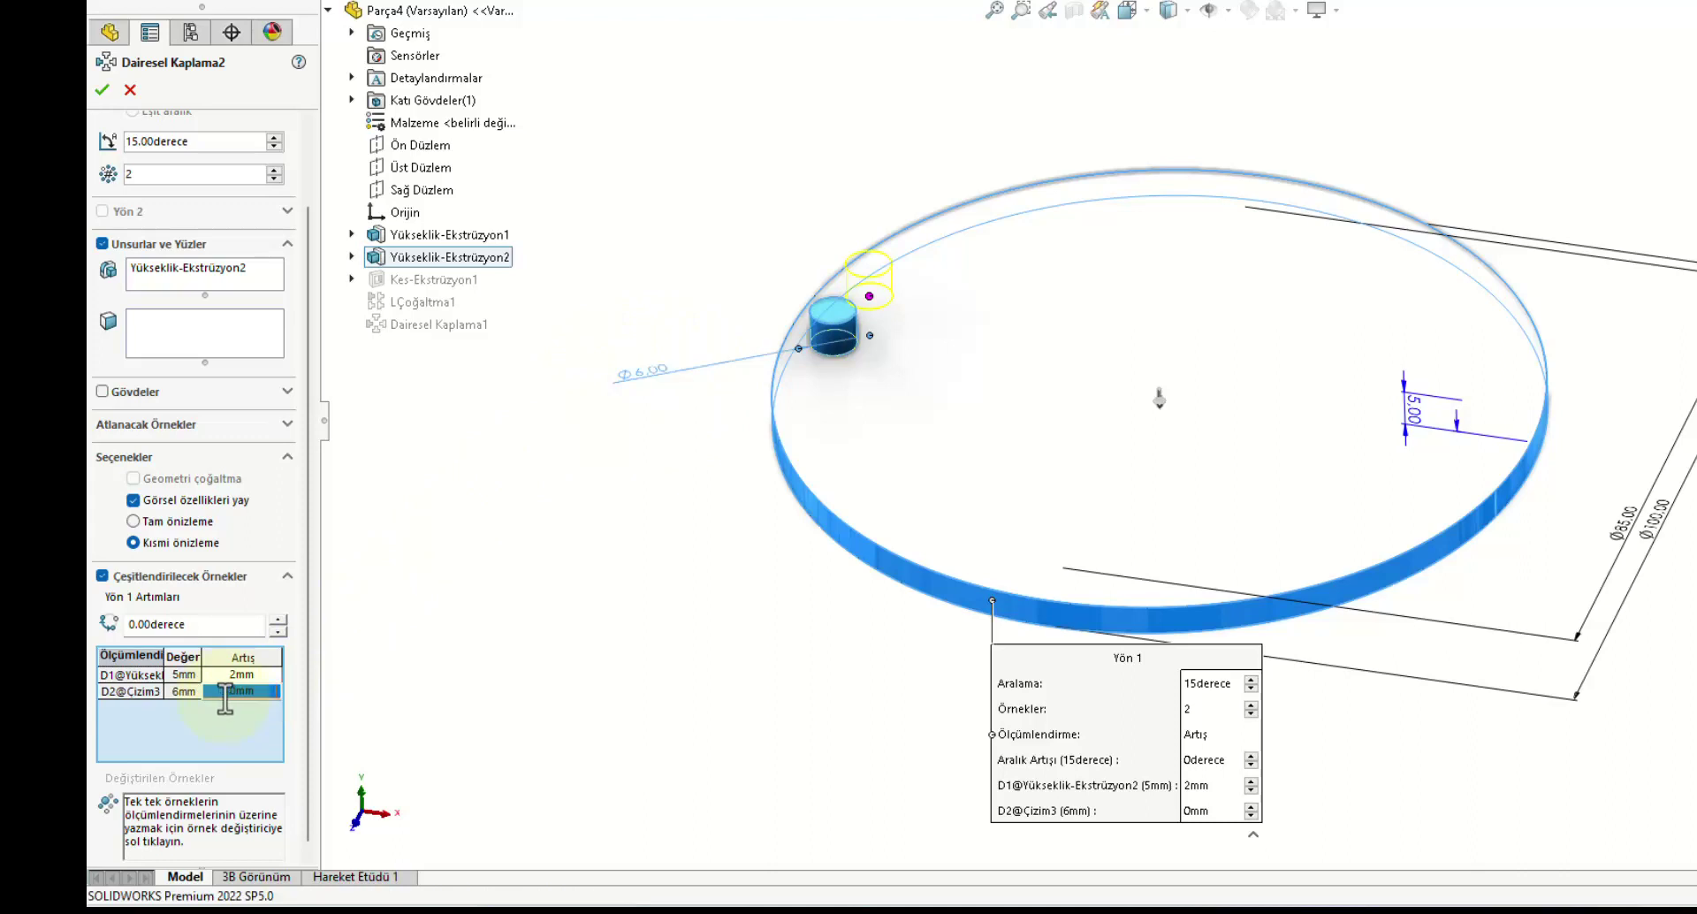
type("1")
key("Return")
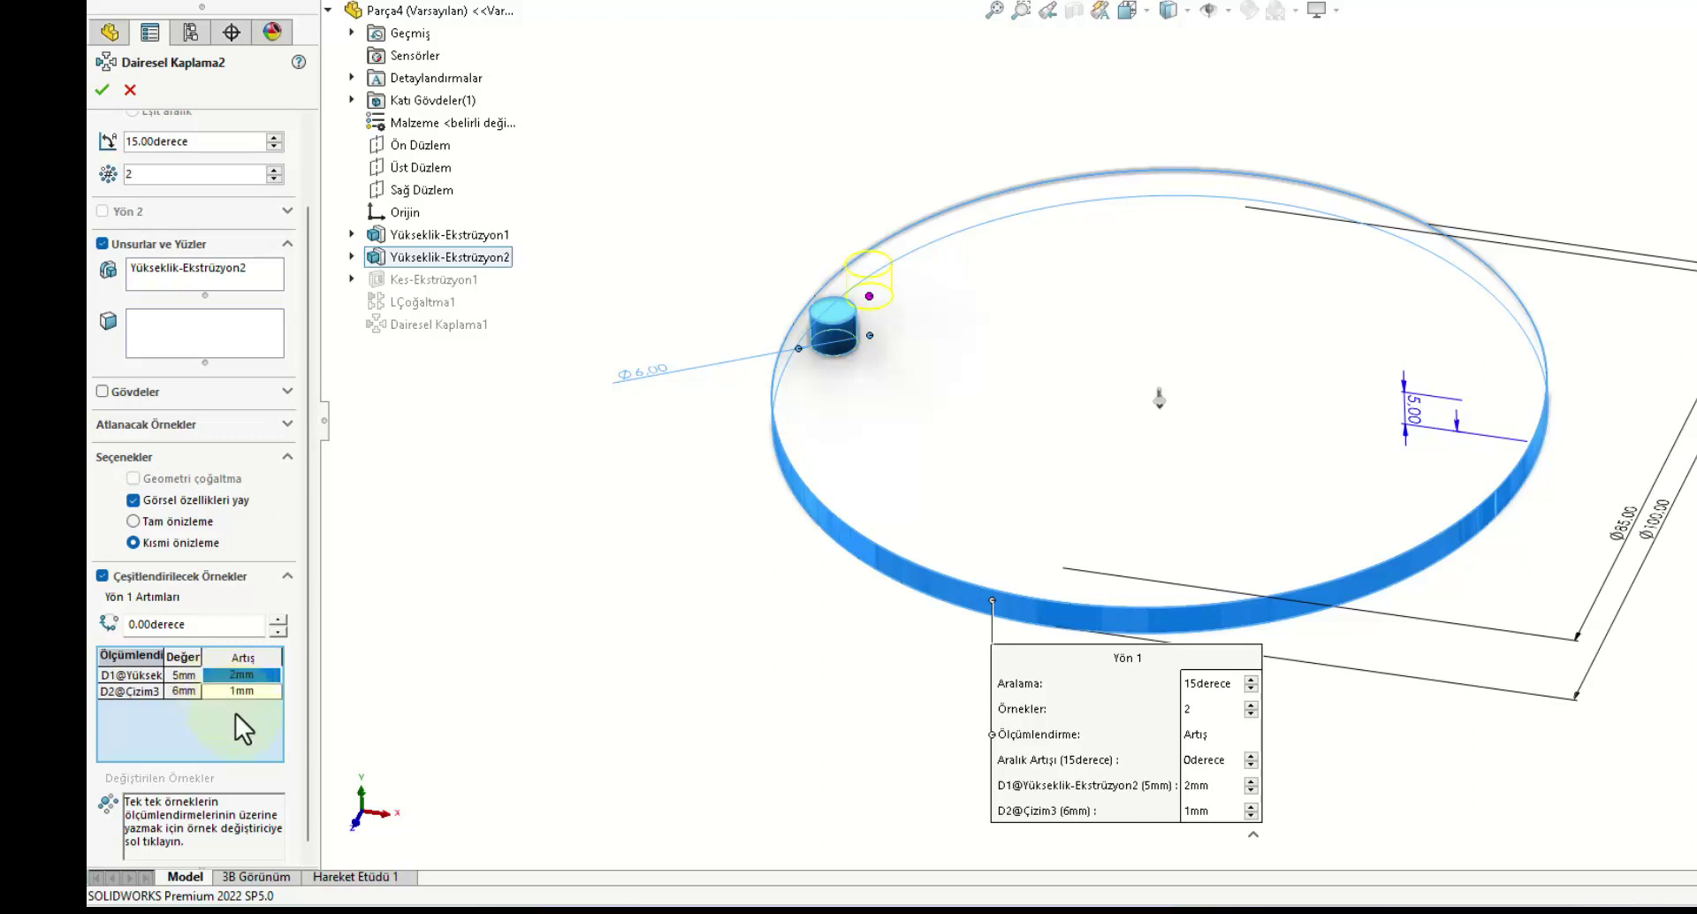
left_click_drag(310, 345, 299, 201)
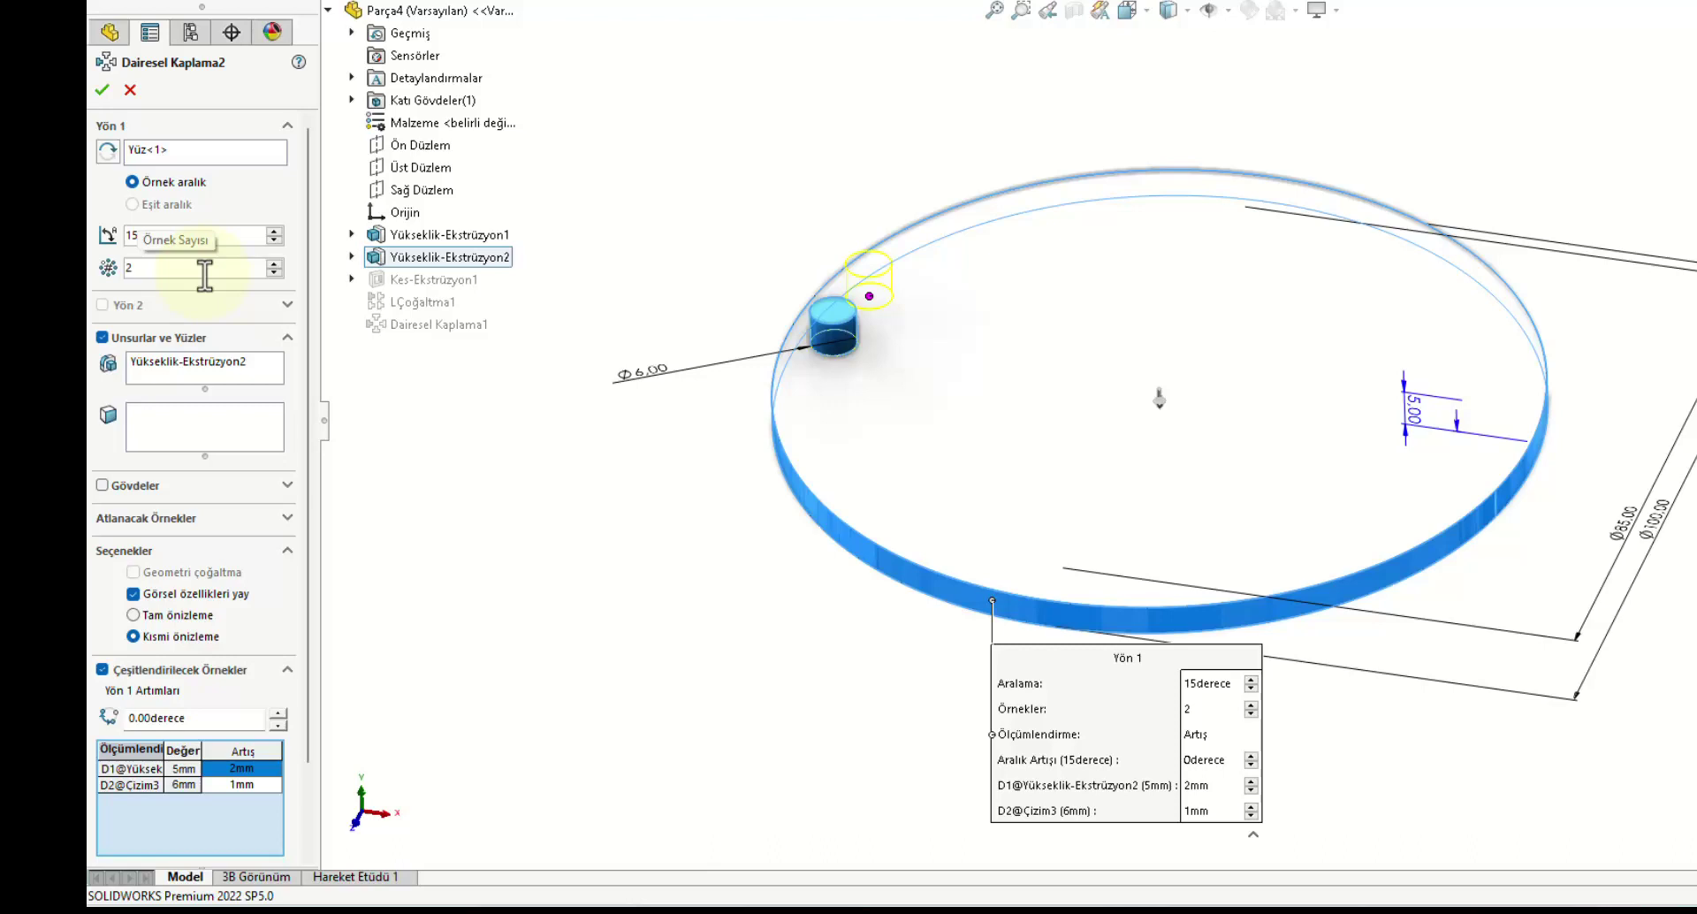
Step: Set the circular pattern to 18 instances spaced 20° apart
left_click(148, 268)
type("18")
key("Return")
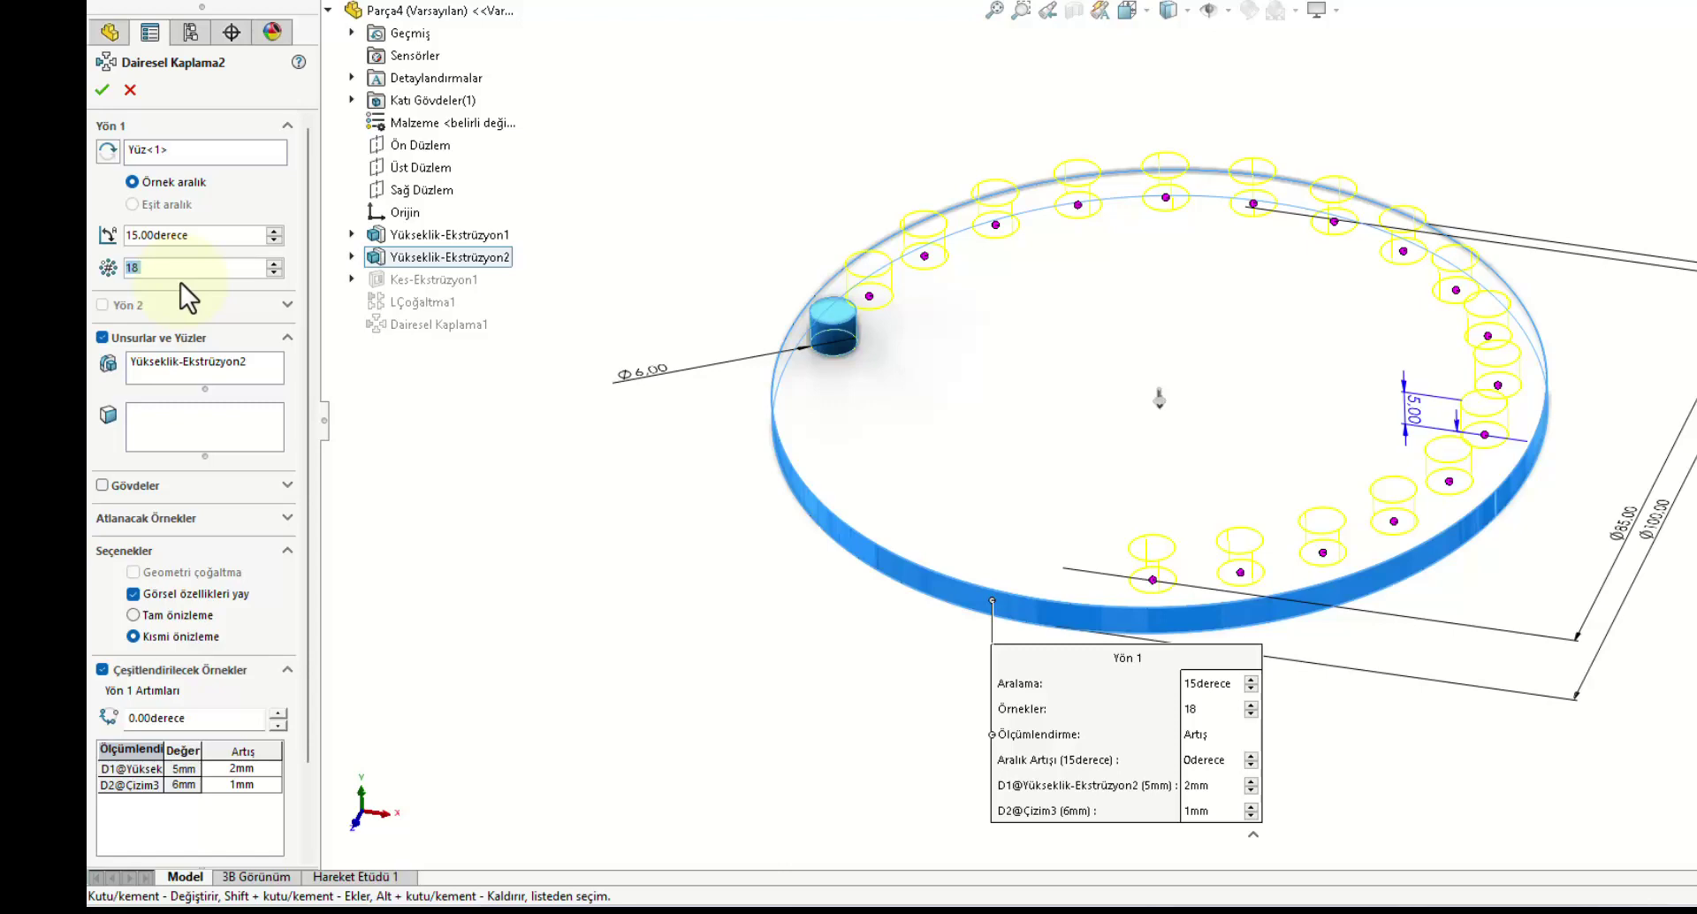
left_click(228, 234)
left_click_drag(228, 235, 7, 333)
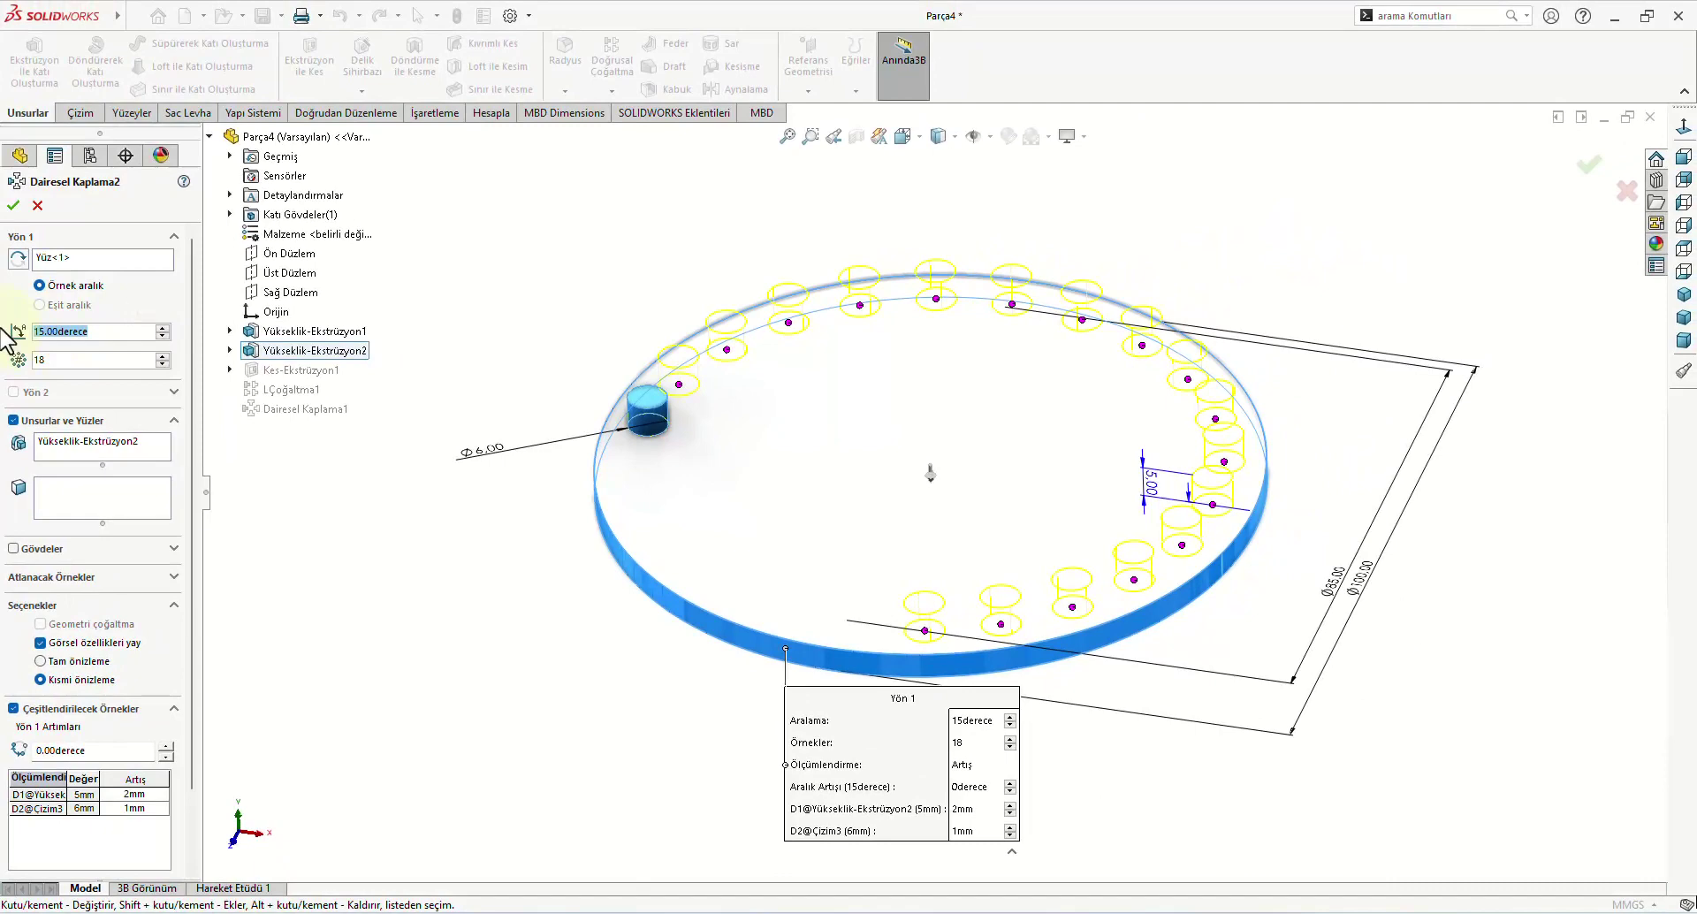
type("20")
key("Return")
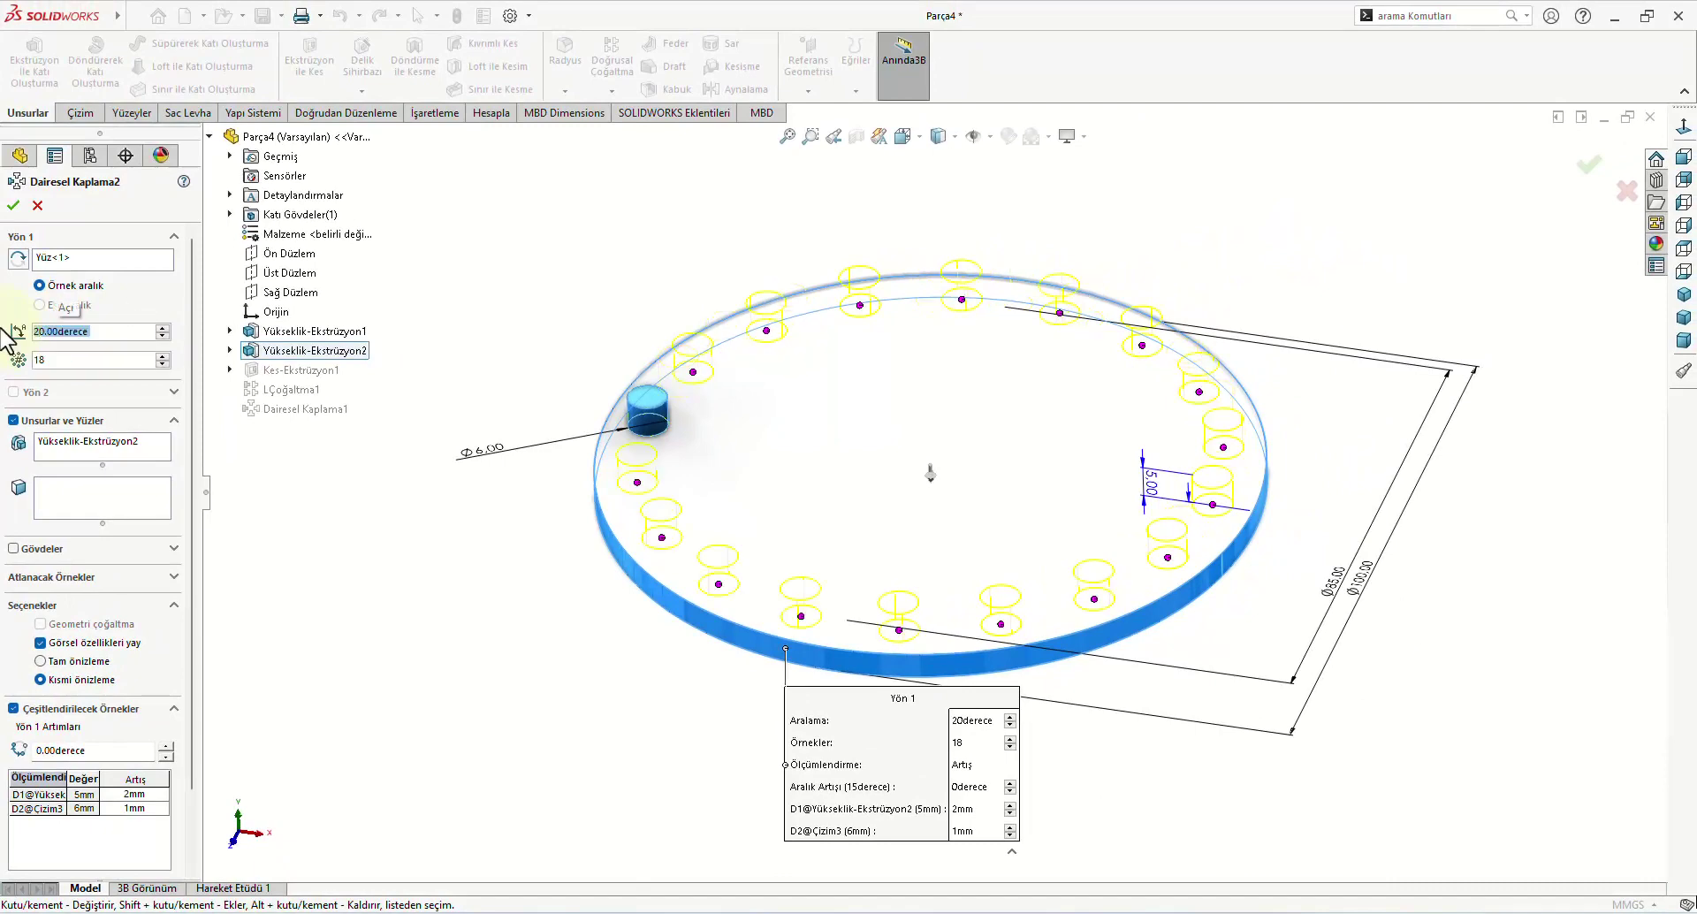
Step: Enable full preview and change the diameter increment to 0.5 mm
left_click(41, 663)
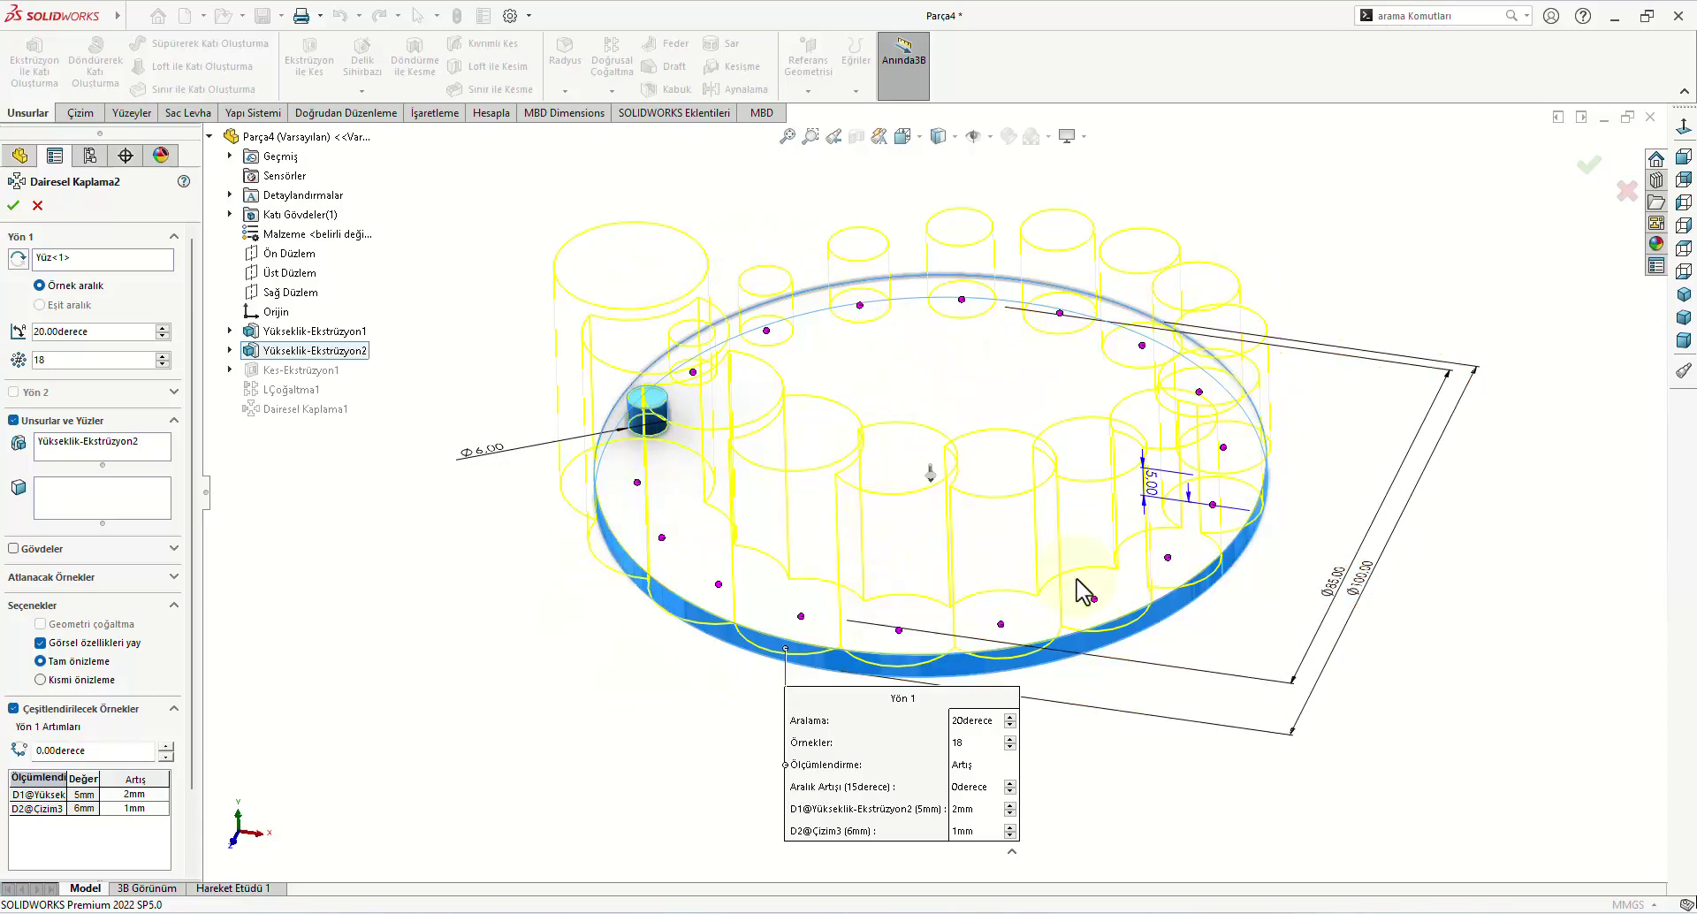
left_click(140, 809)
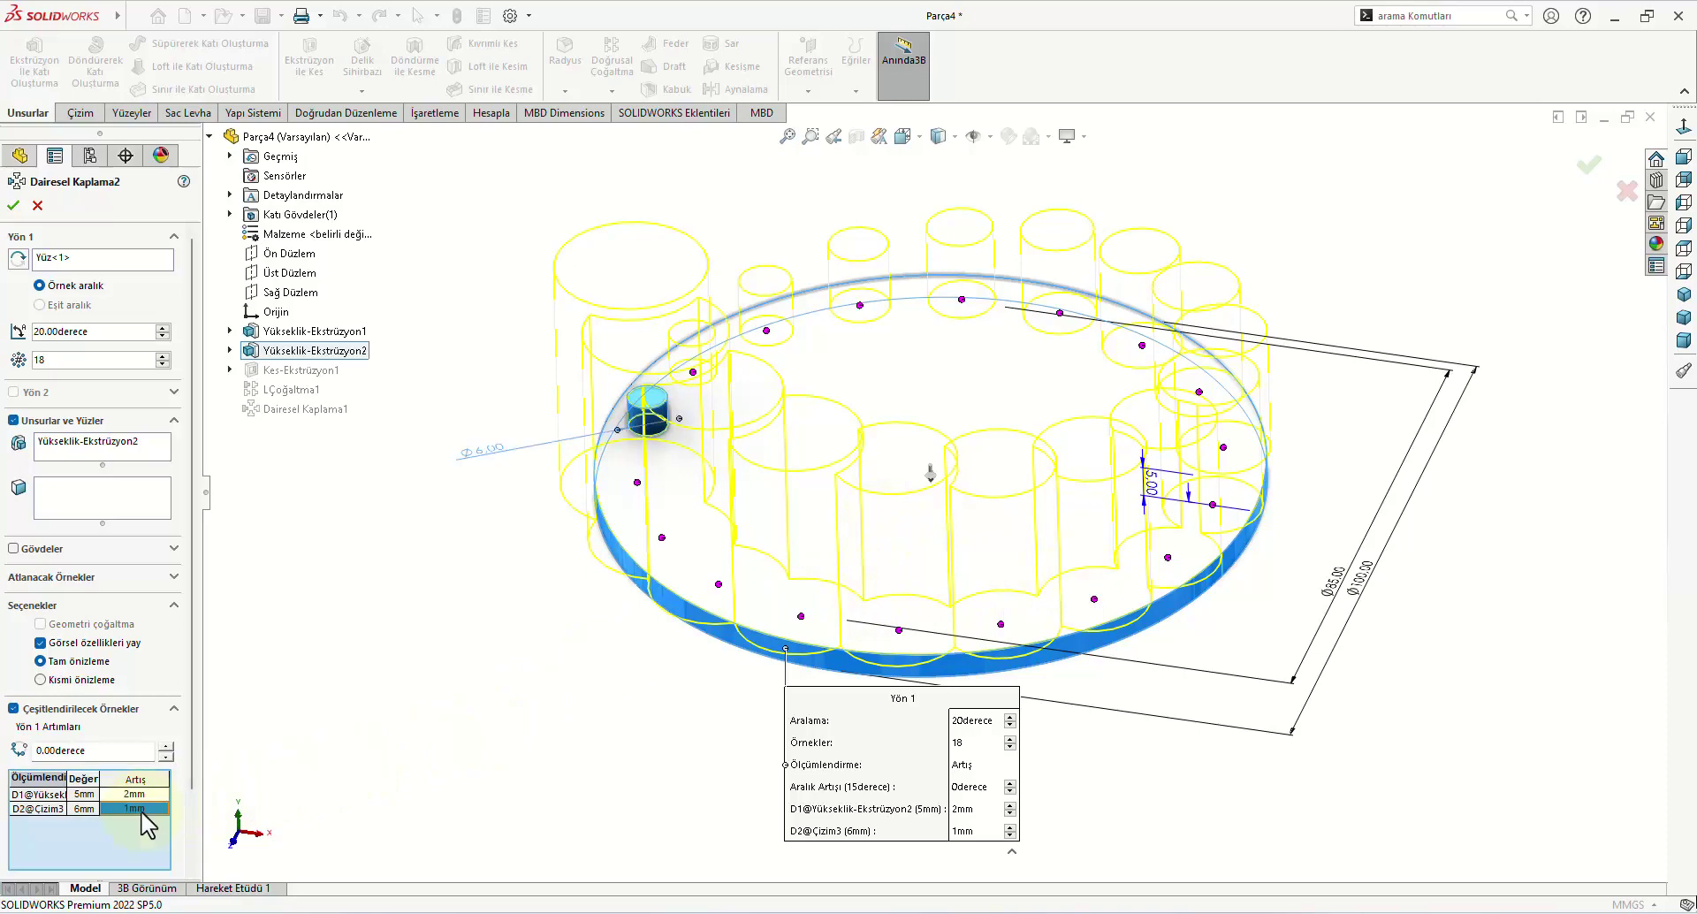
left_click(140, 809)
type("0.5")
key("Return")
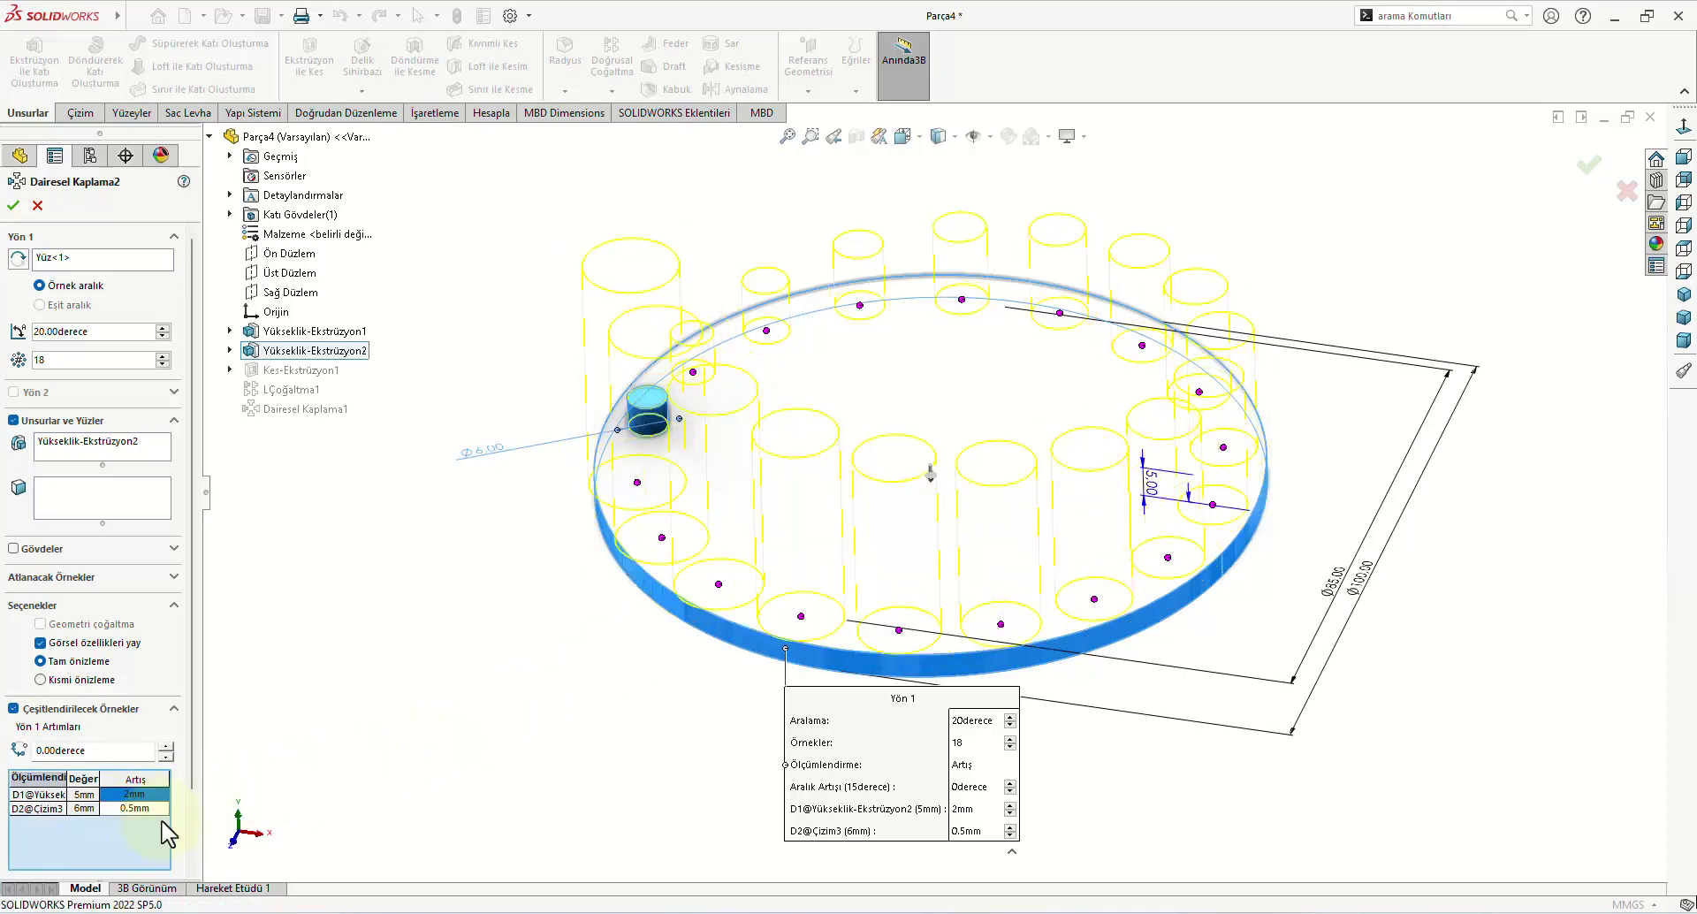
Step: Accept Dairesel Kaplama2, inspect the 18 graduated pins from several angles, and return to isometric
left_click(14, 206)
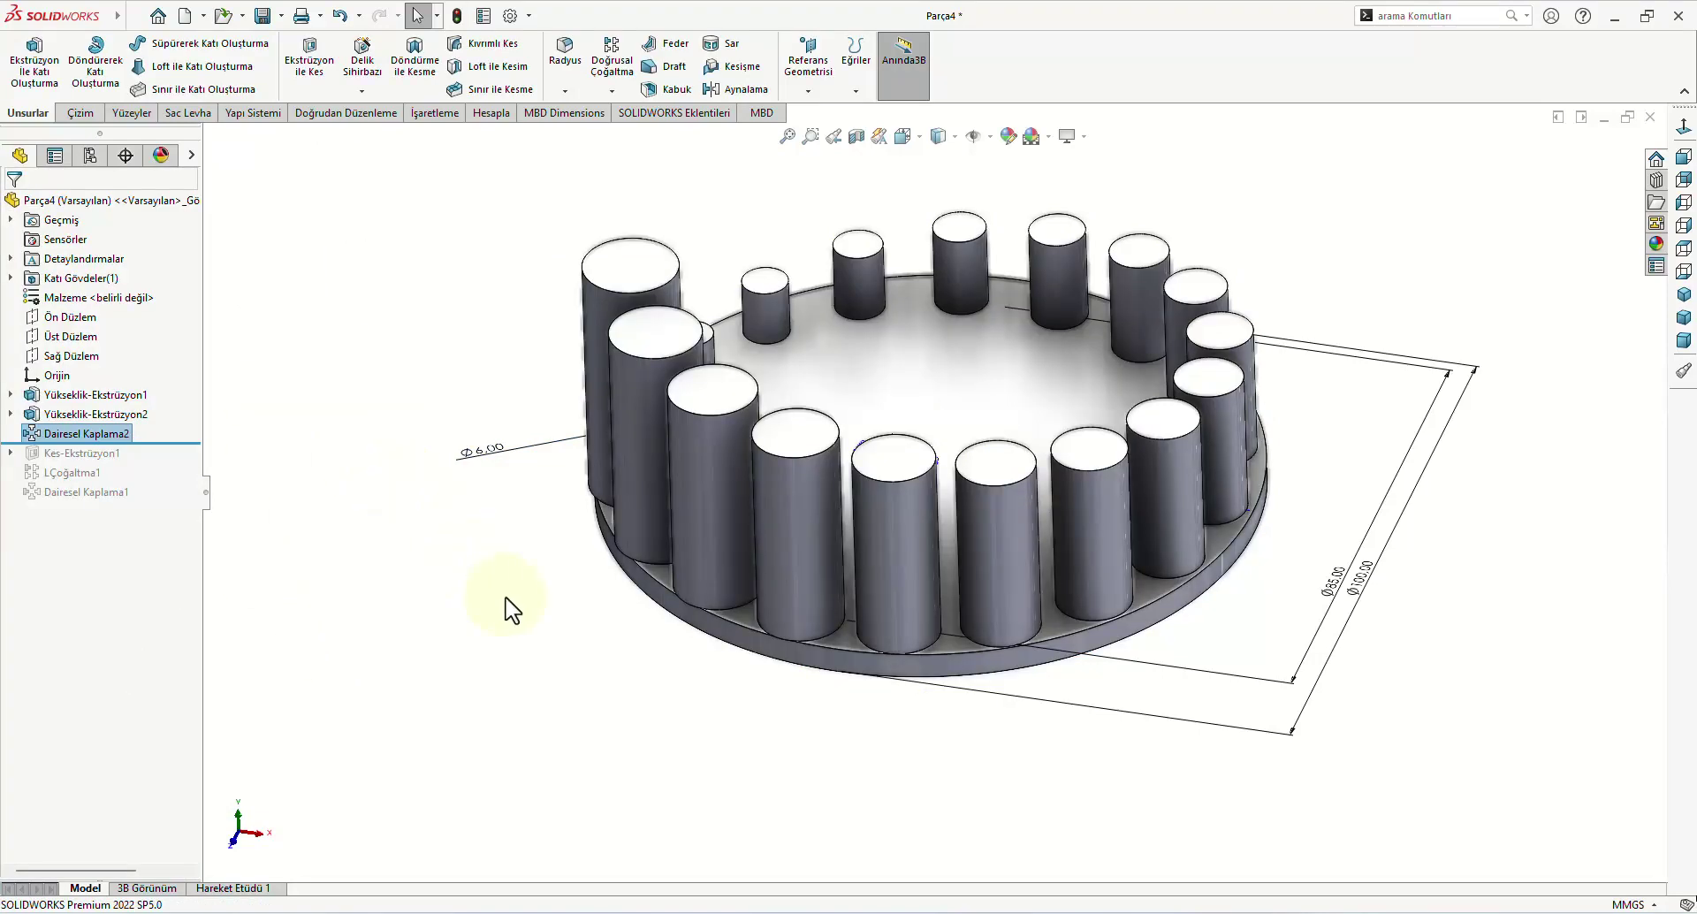
mouse_move(509, 609)
middle_mouse_down()
mouse_move(576, 563)
mouse_move(549, 701)
mouse_move(644, 628)
mouse_move(599, 645)
mouse_move(568, 618)
middle_mouse_up()
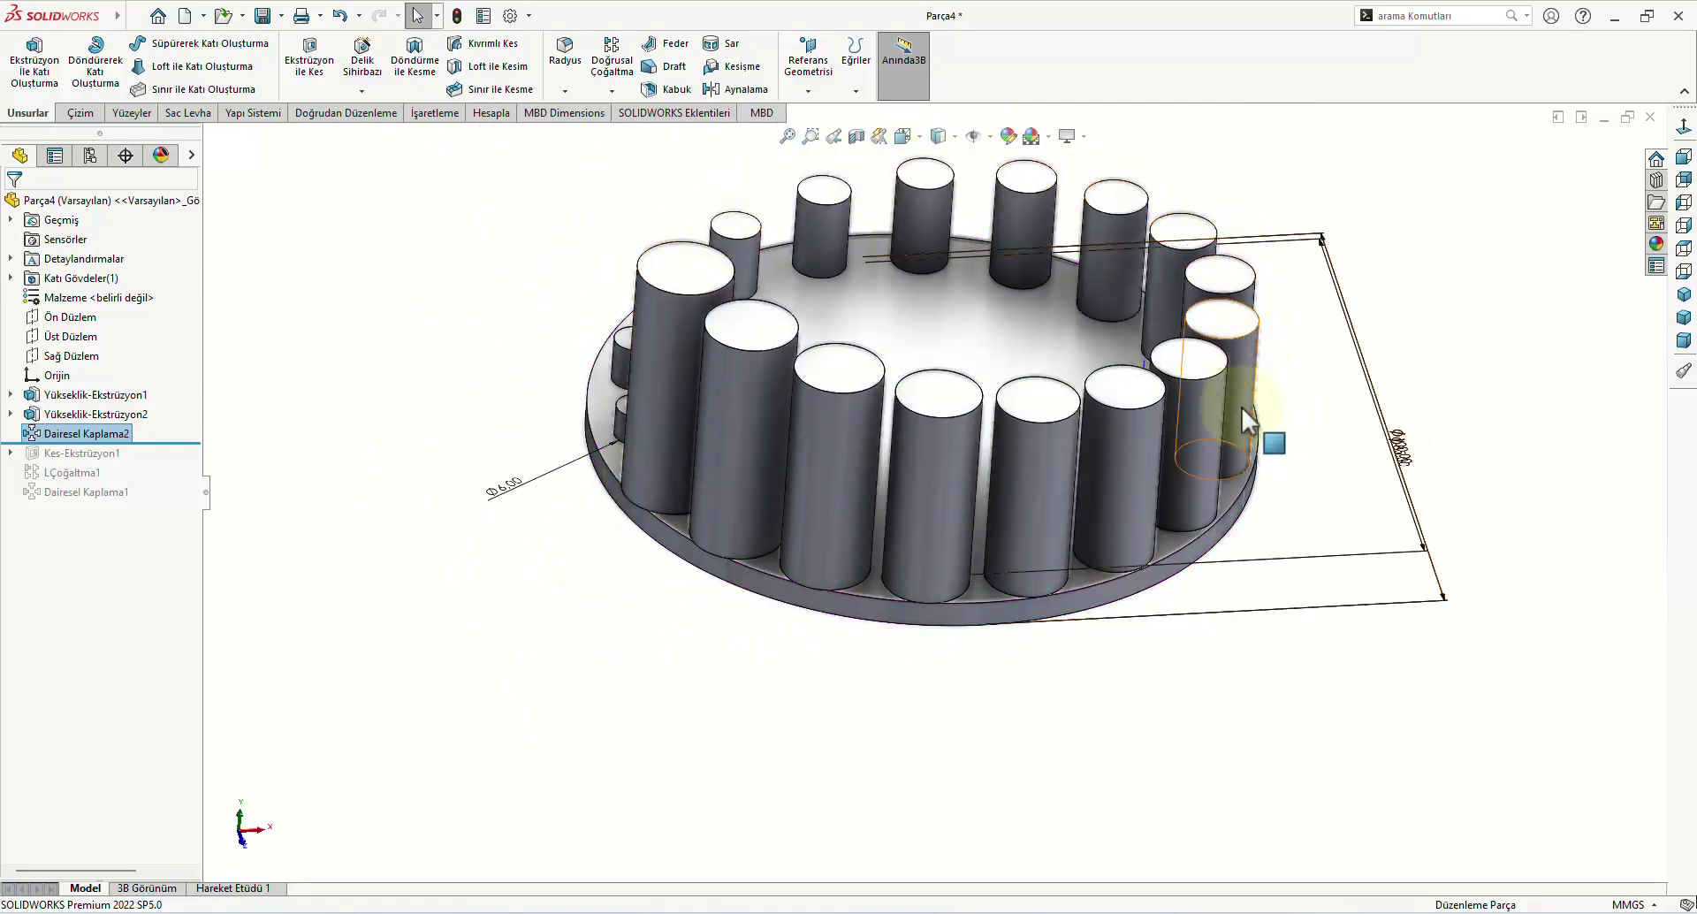
mouse_move(723, 644)
middle_mouse_down()
mouse_move(755, 645)
mouse_move(757, 672)
middle_mouse_up()
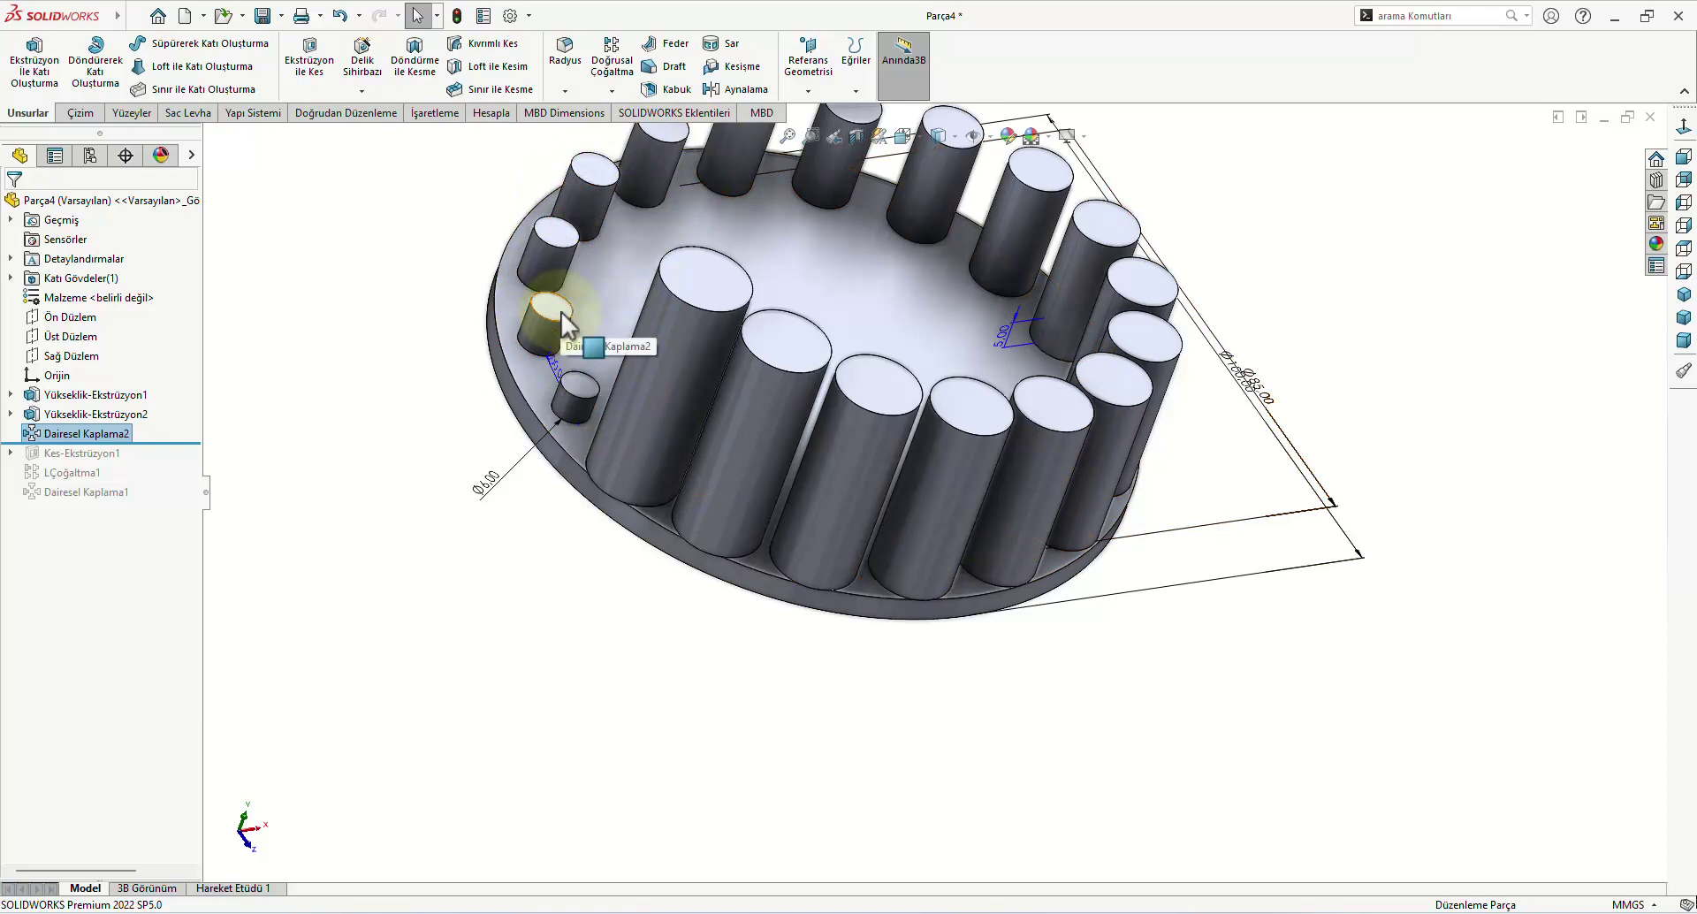
mouse_move(622, 595)
middle_mouse_down()
mouse_move(542, 531)
mouse_move(643, 459)
mouse_move(731, 557)
mouse_move(595, 512)
mouse_move(542, 443)
mouse_move(654, 579)
mouse_move(701, 505)
mouse_move(652, 531)
mouse_move(672, 517)
middle_mouse_up()
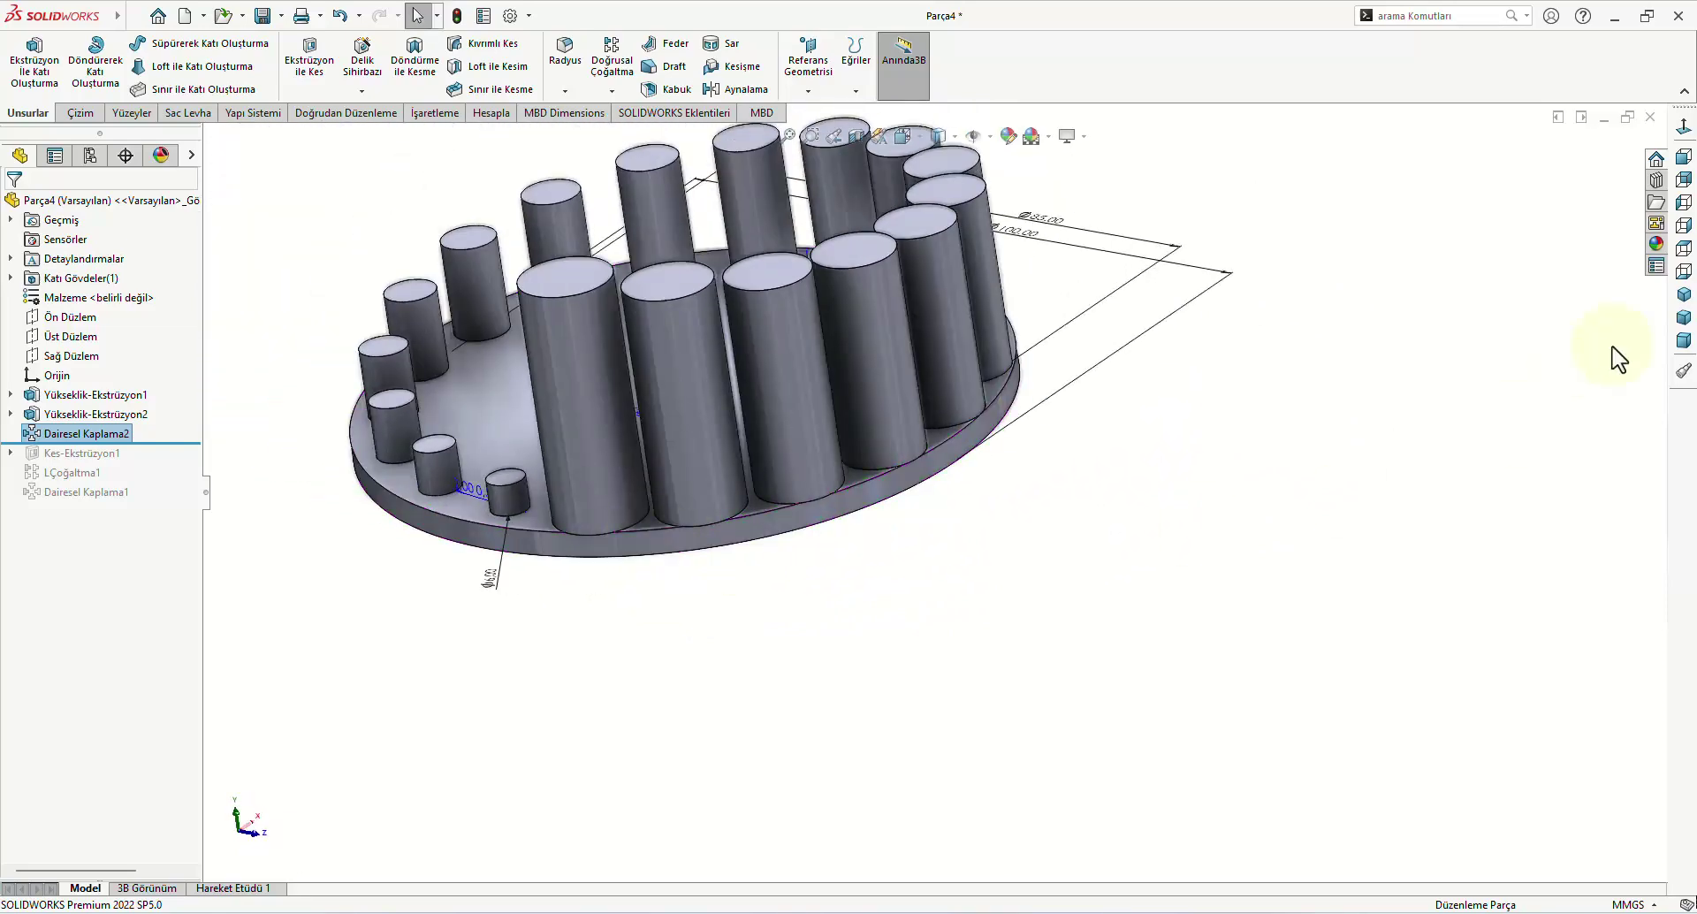
left_click(1682, 295)
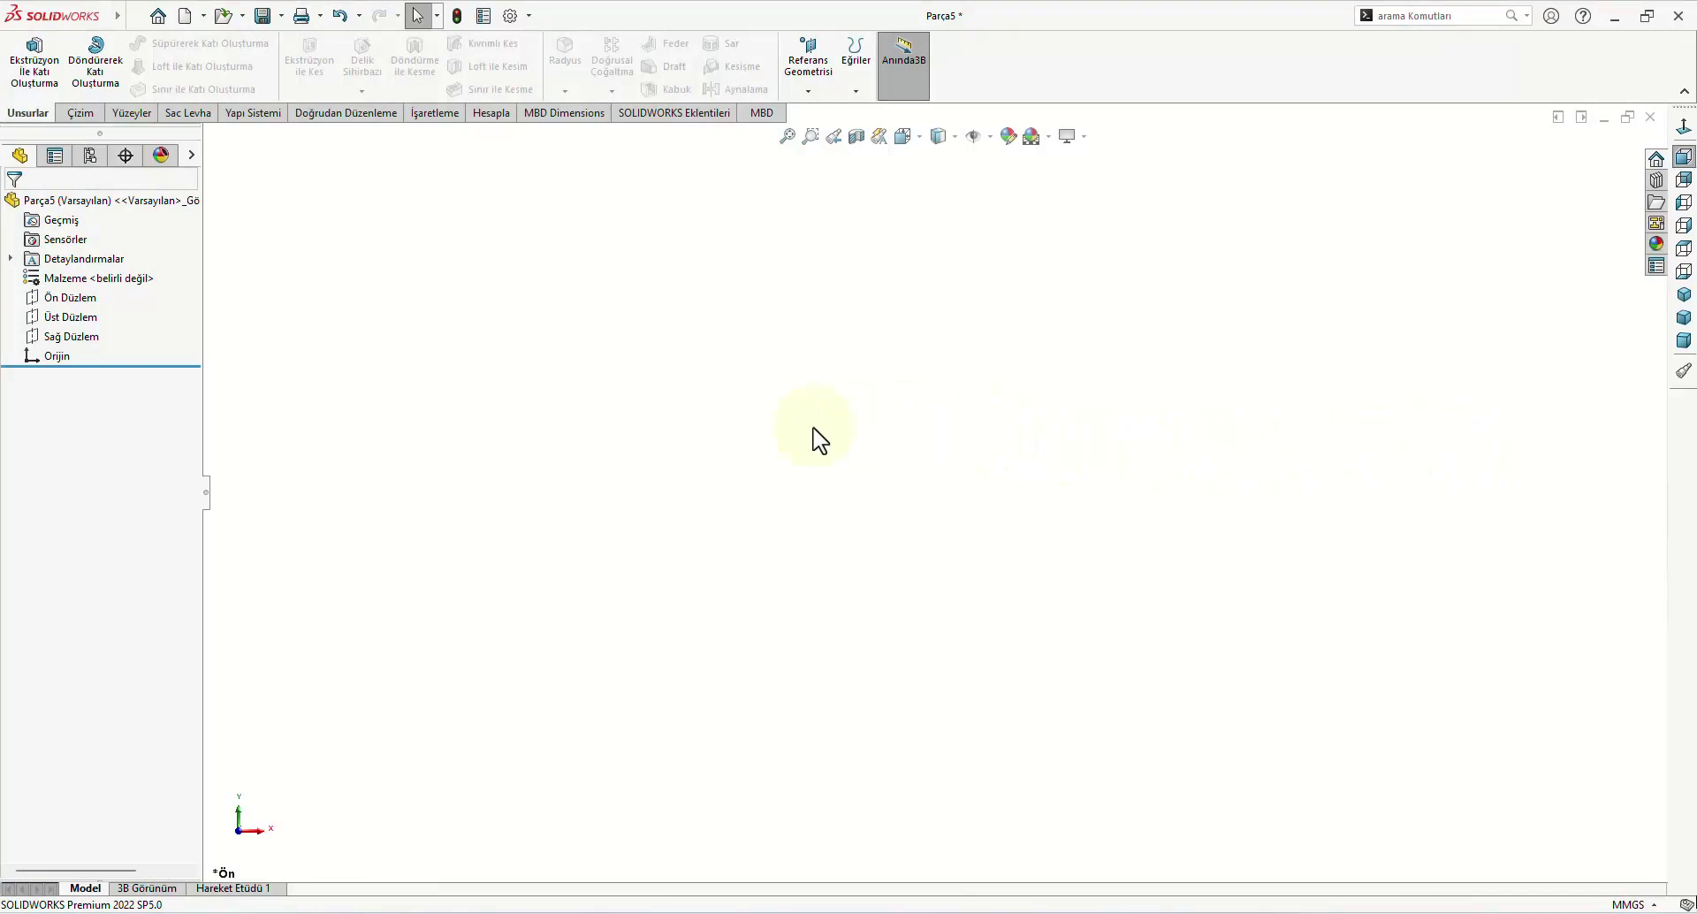
Step: On Ön Düzlem, sketch an origin-centred circle dimensioned to Ø10 mm
left_click(70, 298)
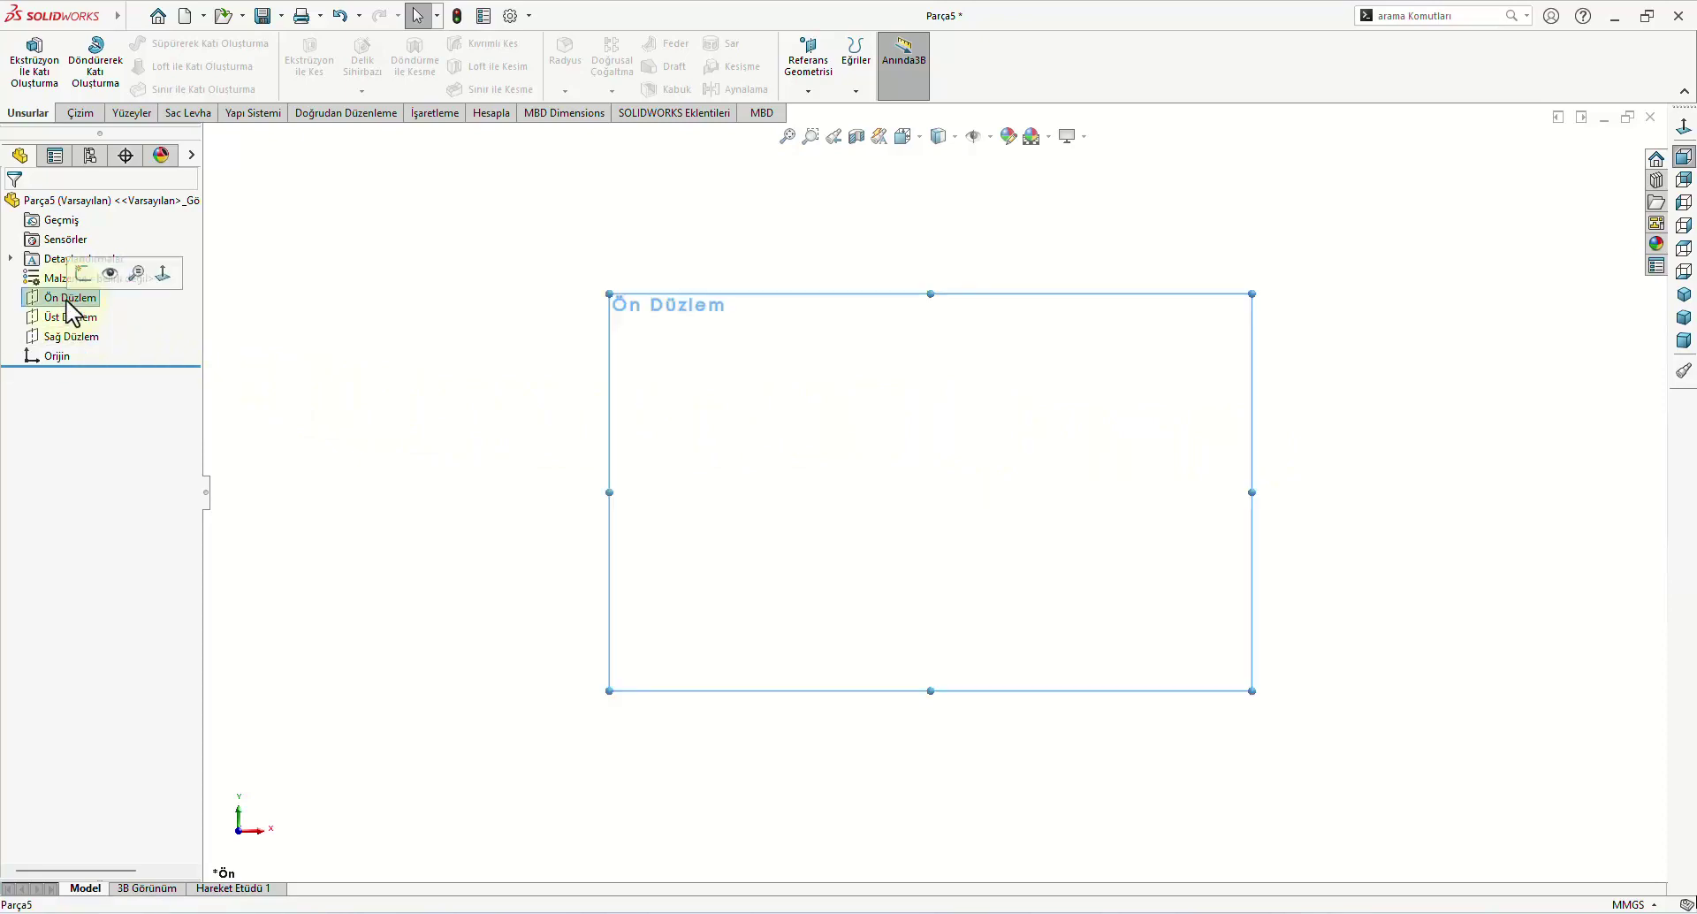
left_click(91, 274)
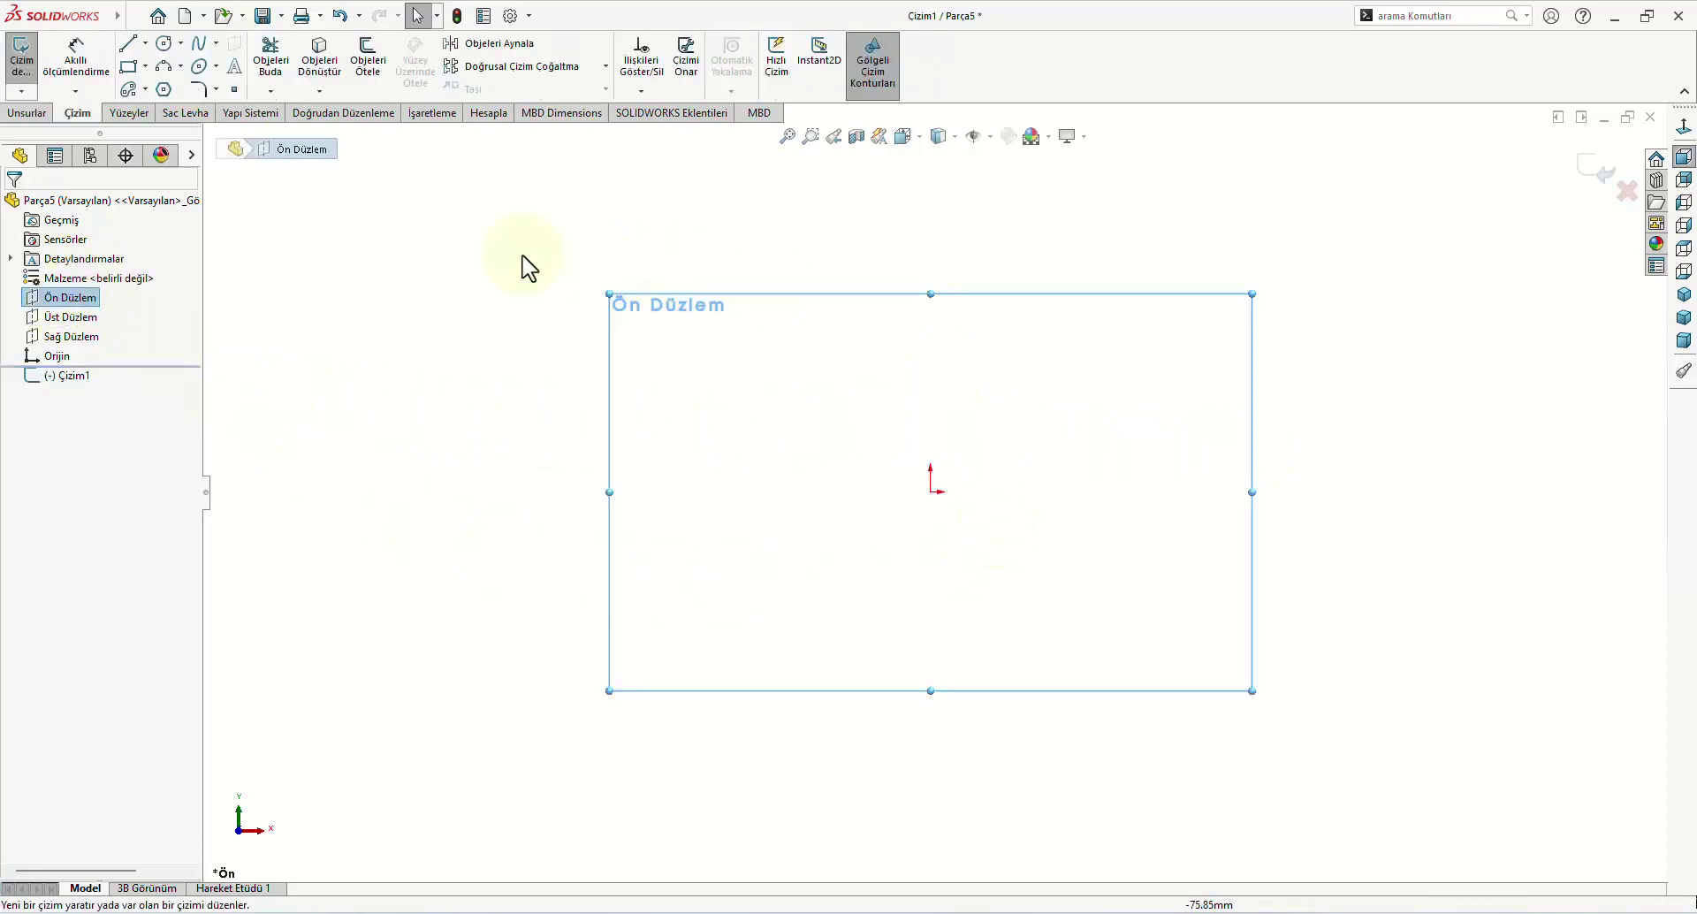
left_click(164, 44)
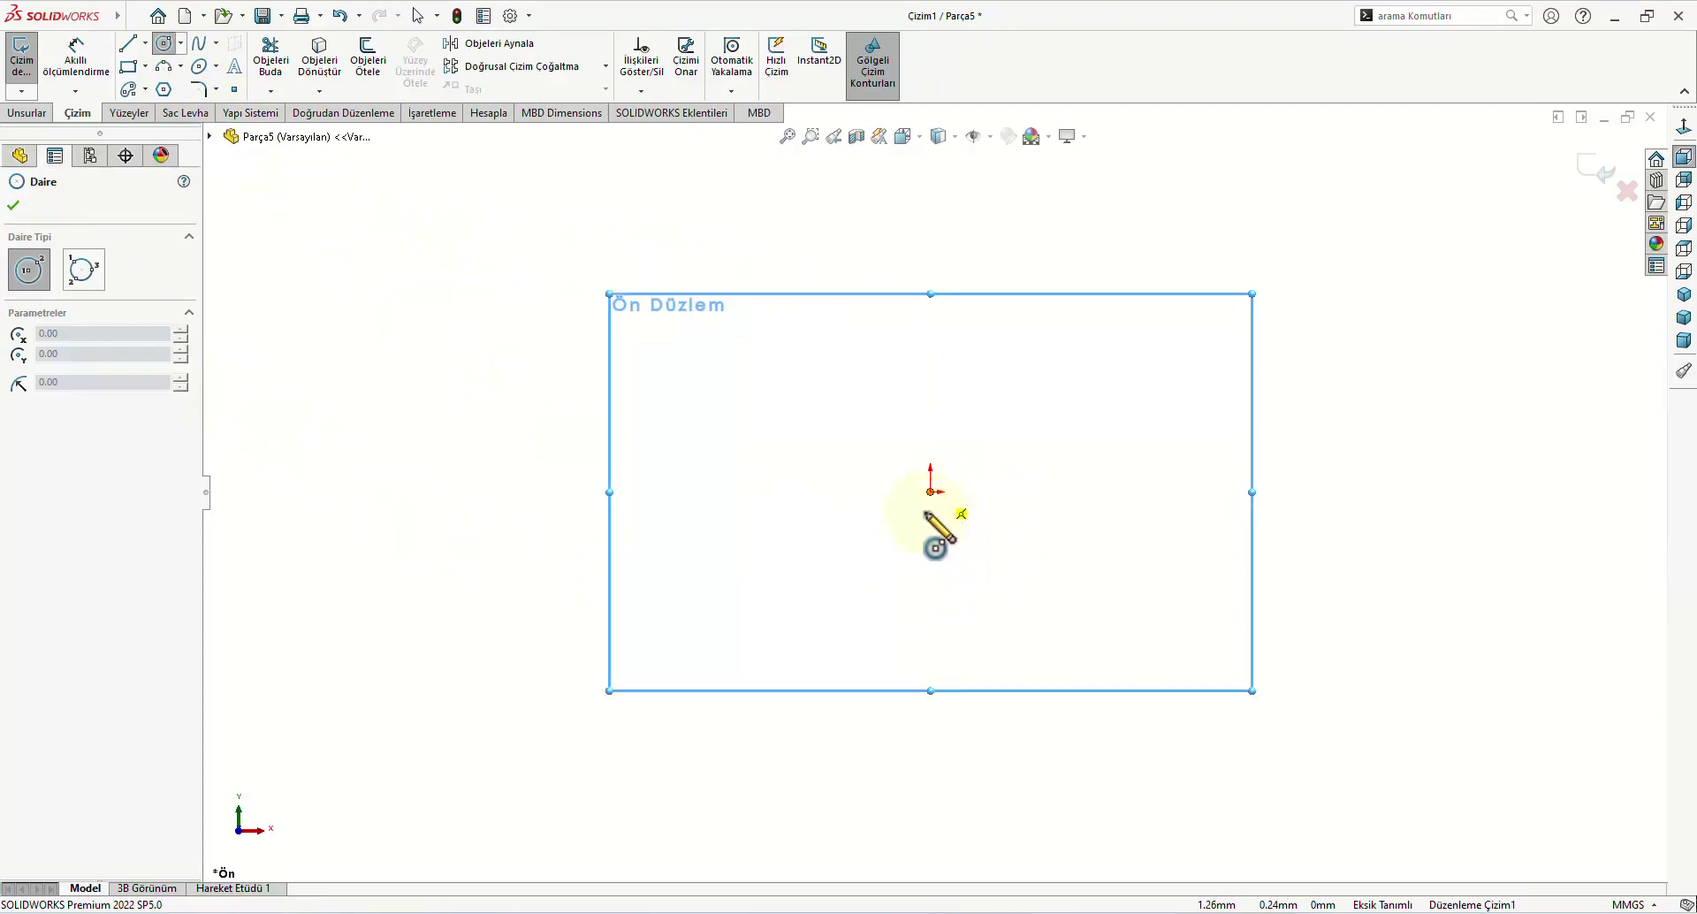
left_click(93, 60)
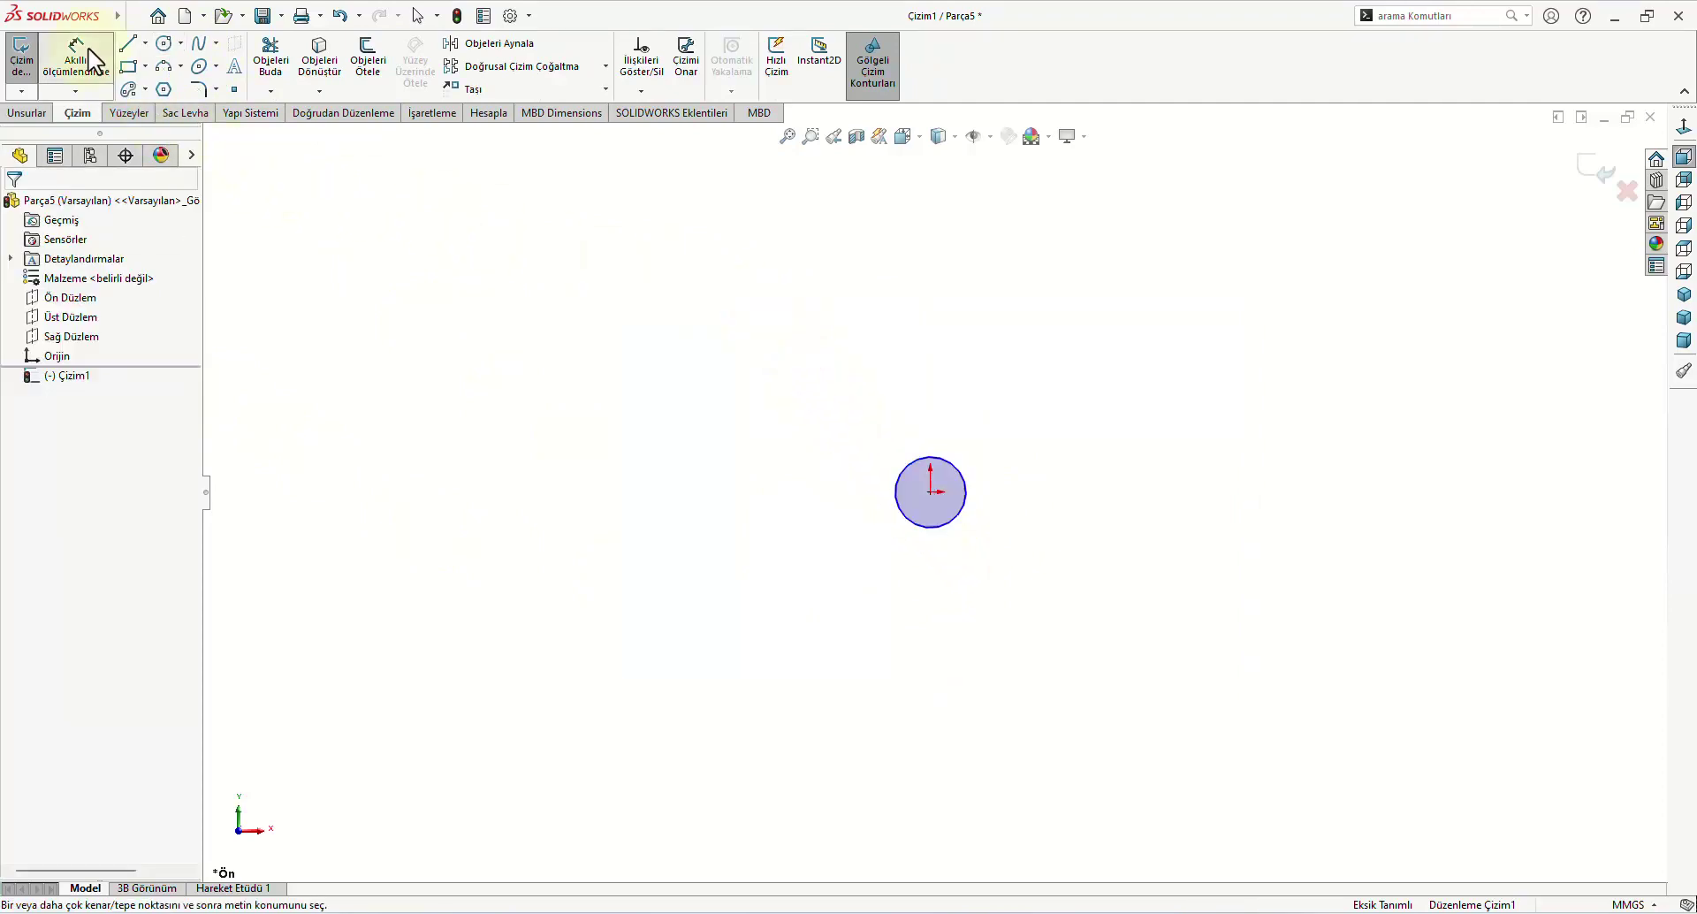
left_click(956, 522)
left_click(1052, 513)
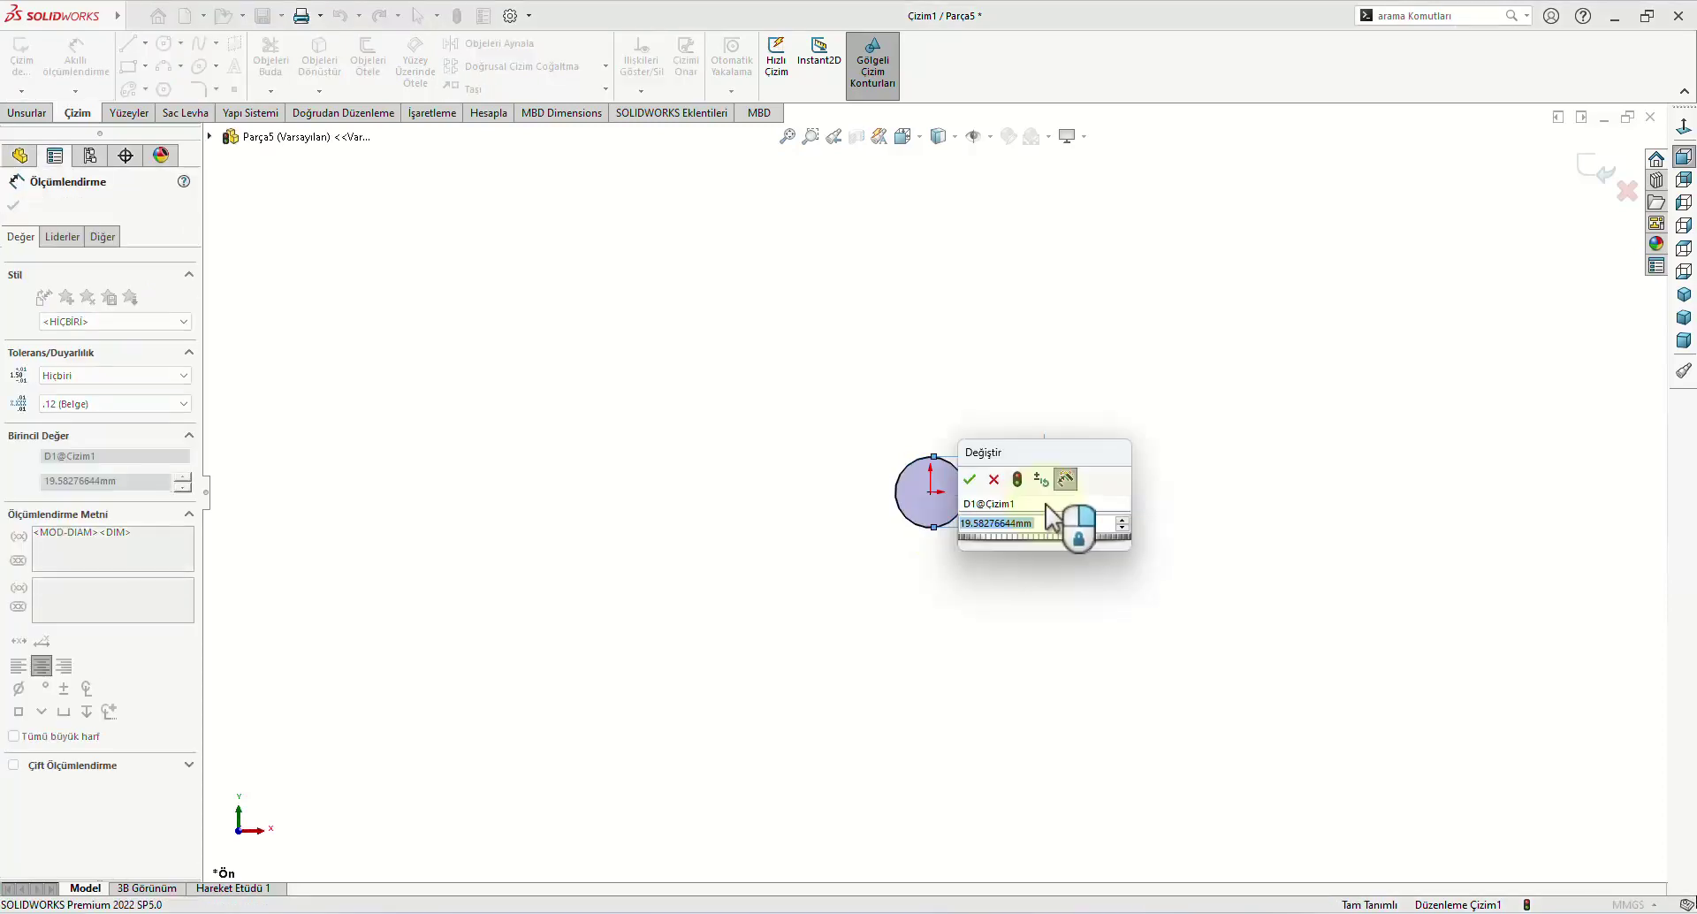
type("10")
key("Return")
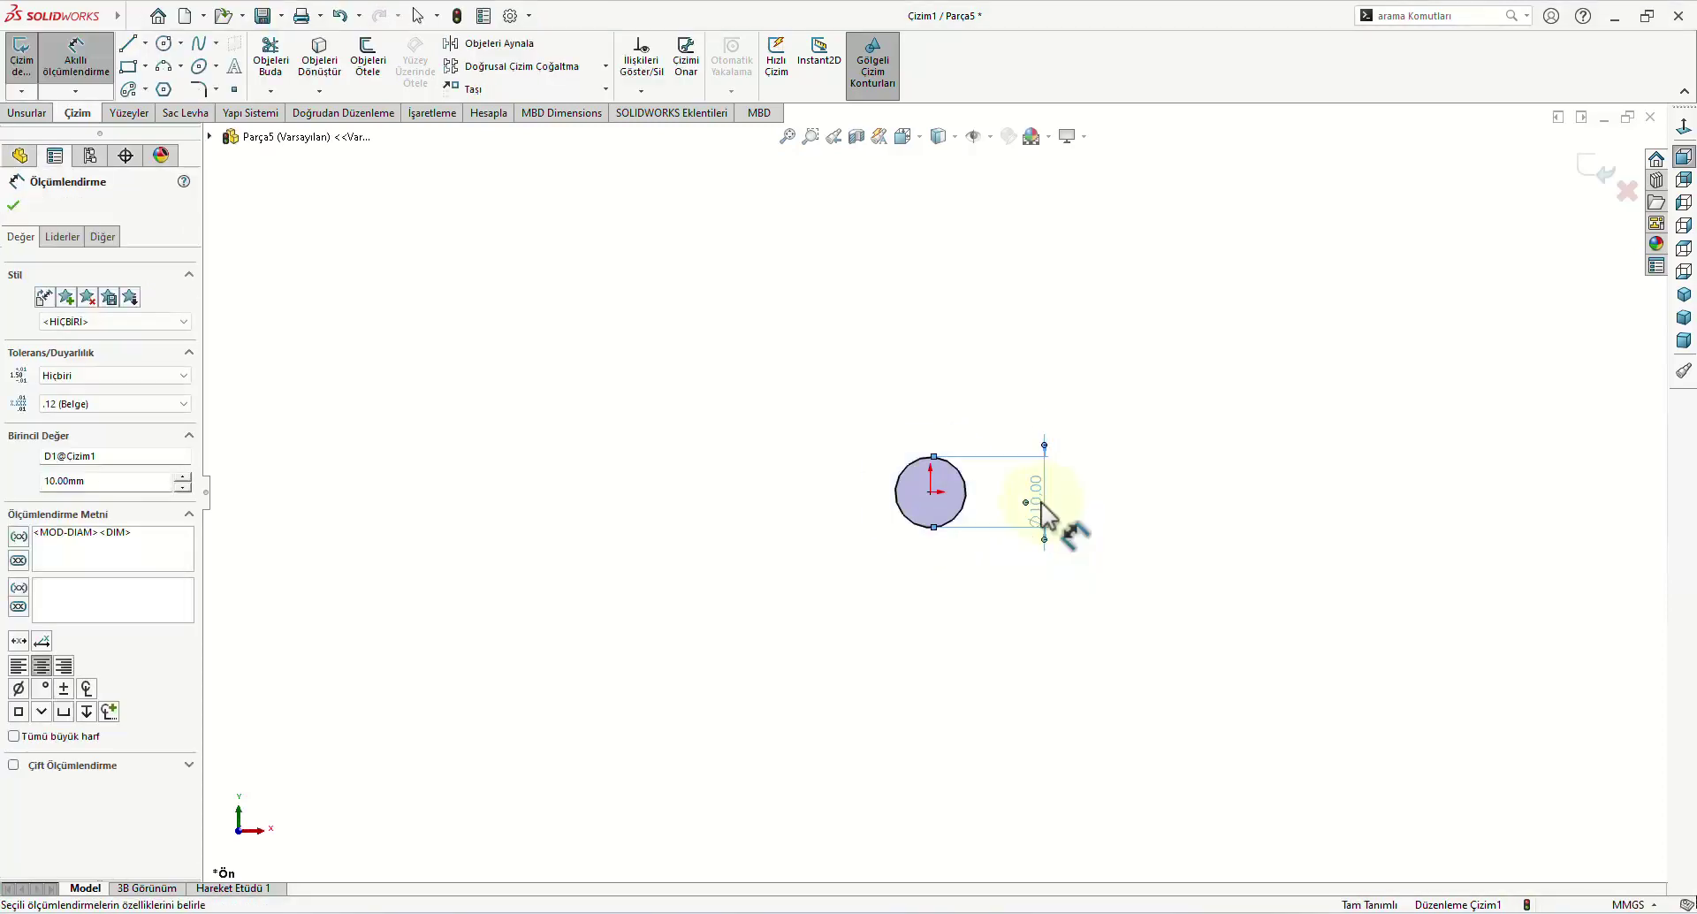
left_click(1188, 489)
right_click(1170, 373)
left_click(1200, 424)
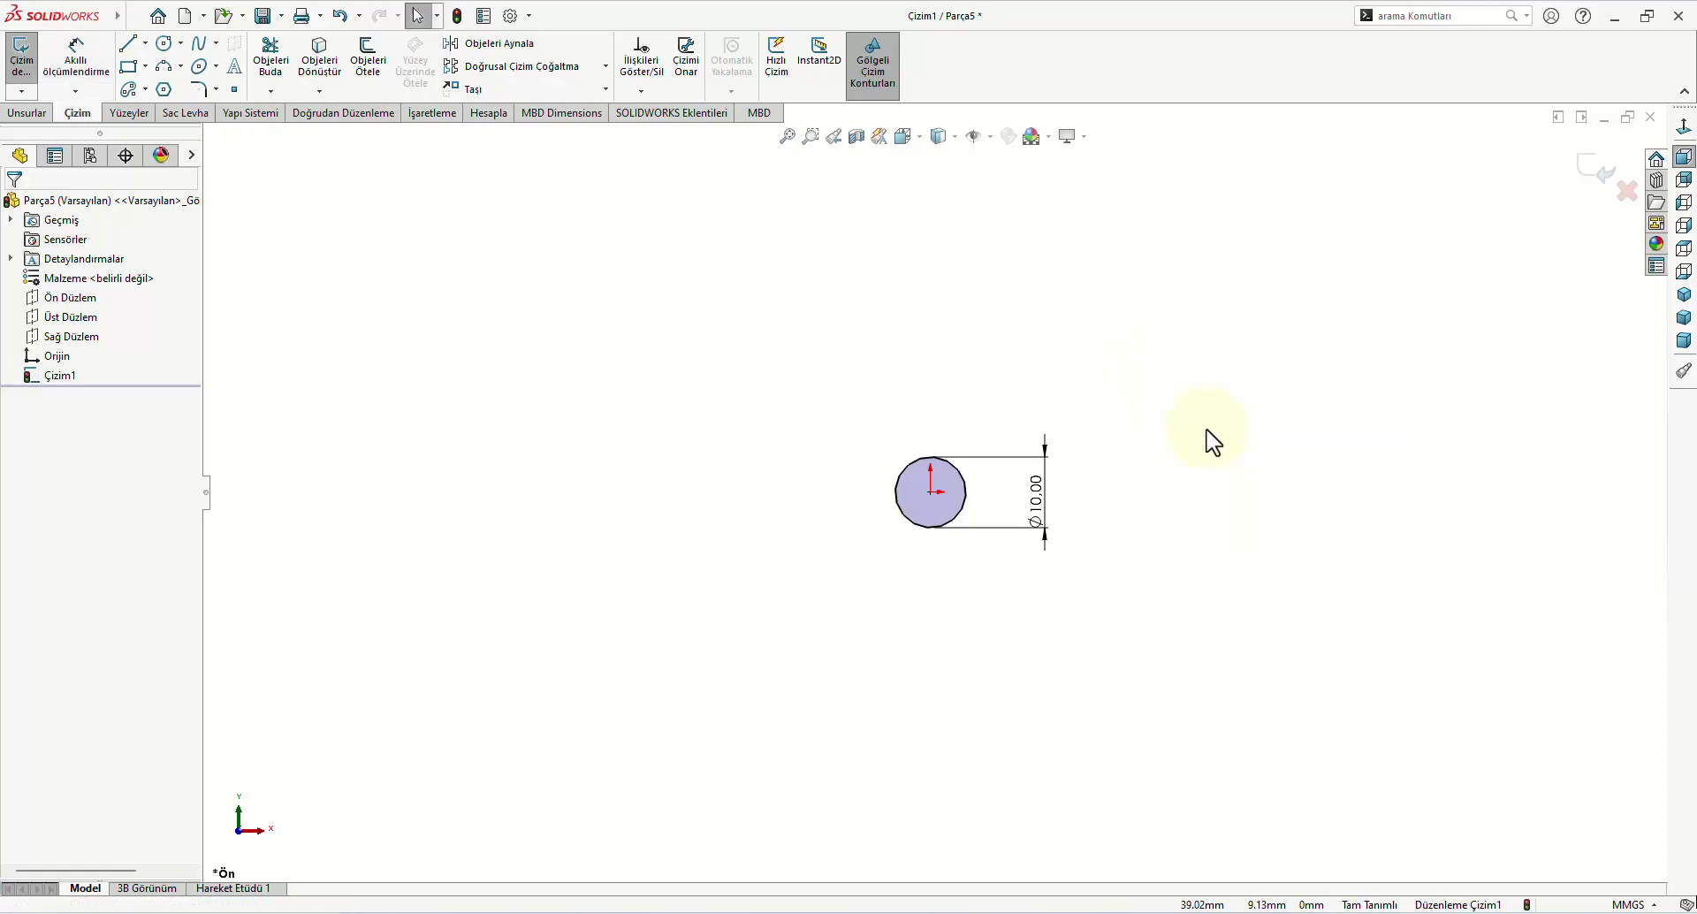
Step: Extrude the Ø10 circle with the Orta Düzlem end condition at 140 mm depth
left_click(27, 113)
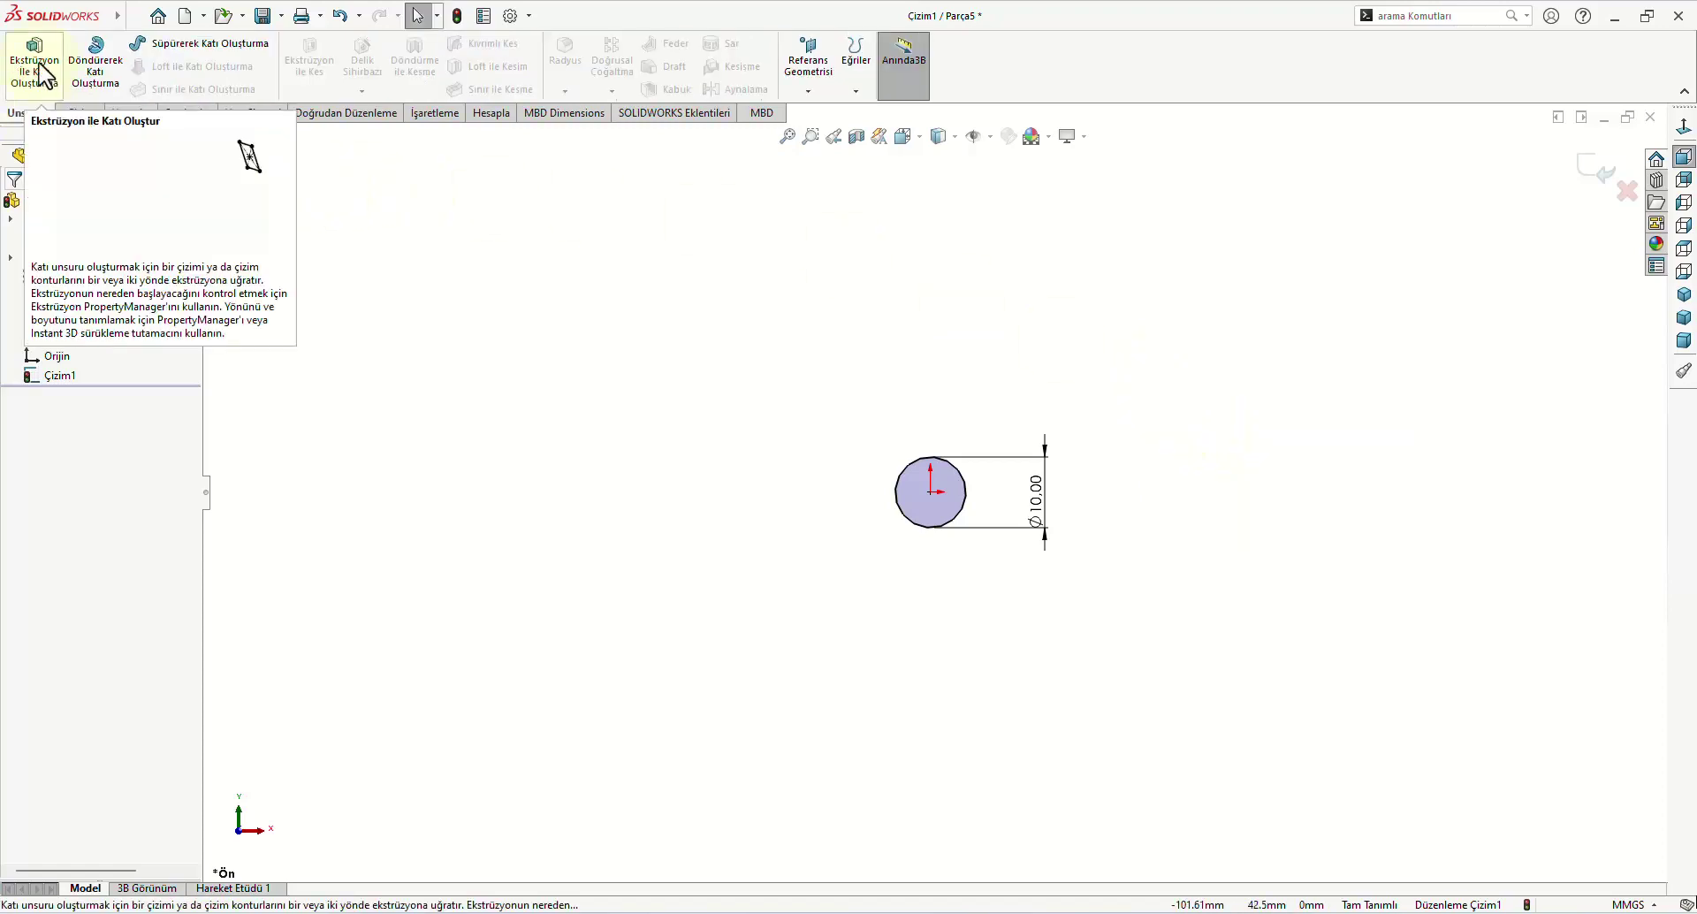
left_click(34, 62)
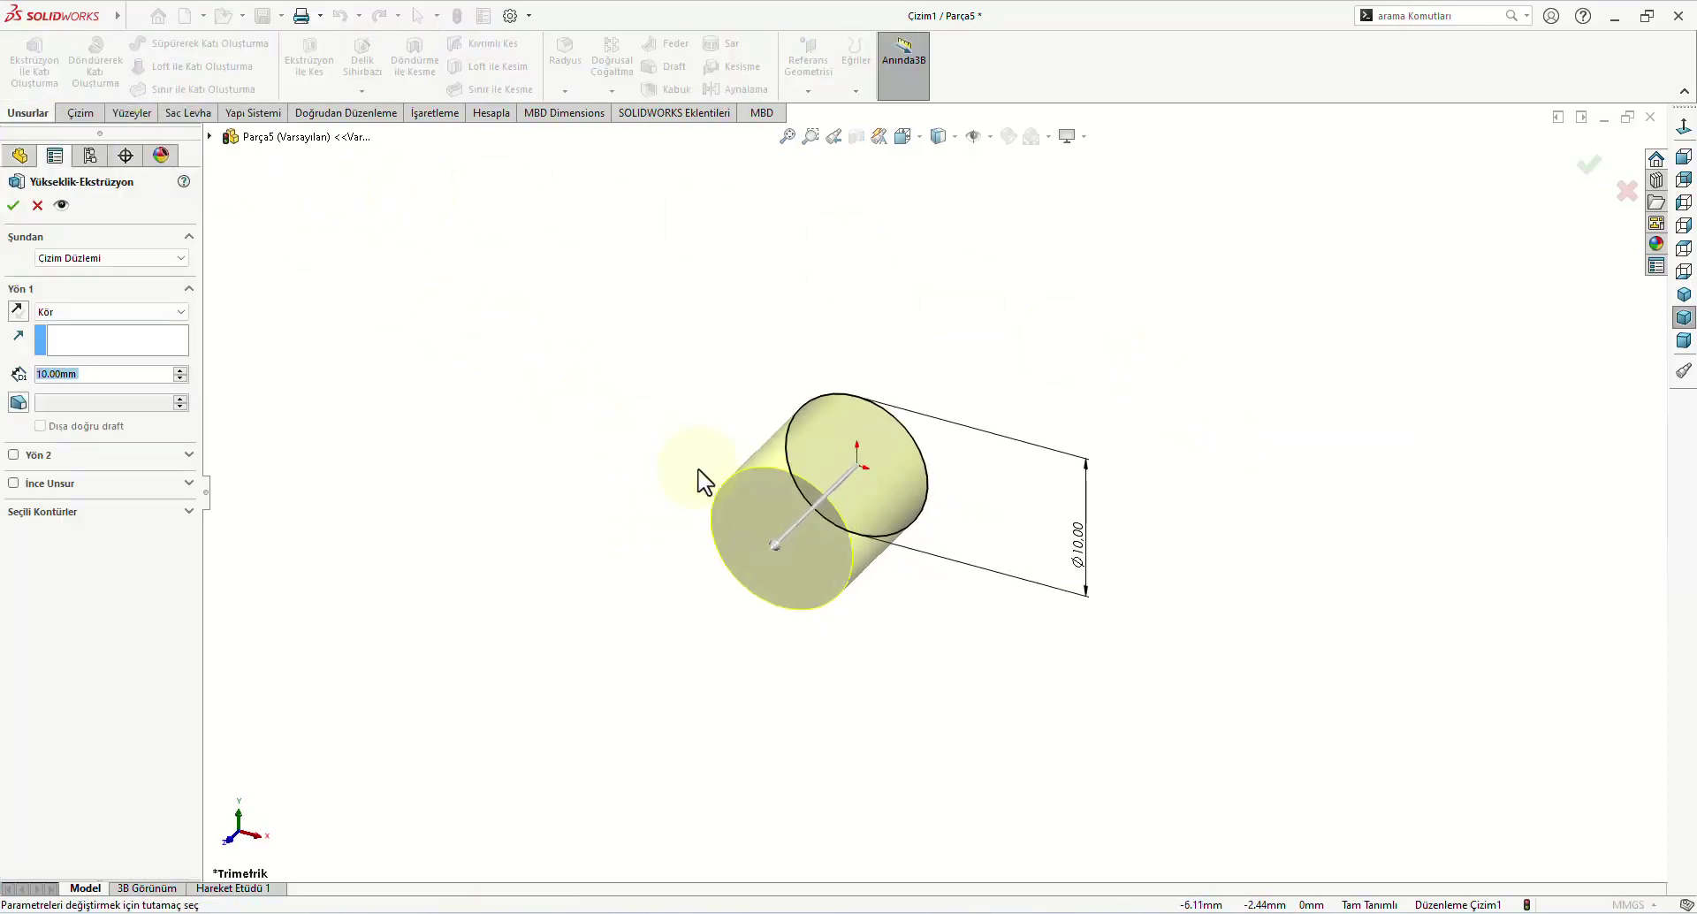
left_click(146, 312)
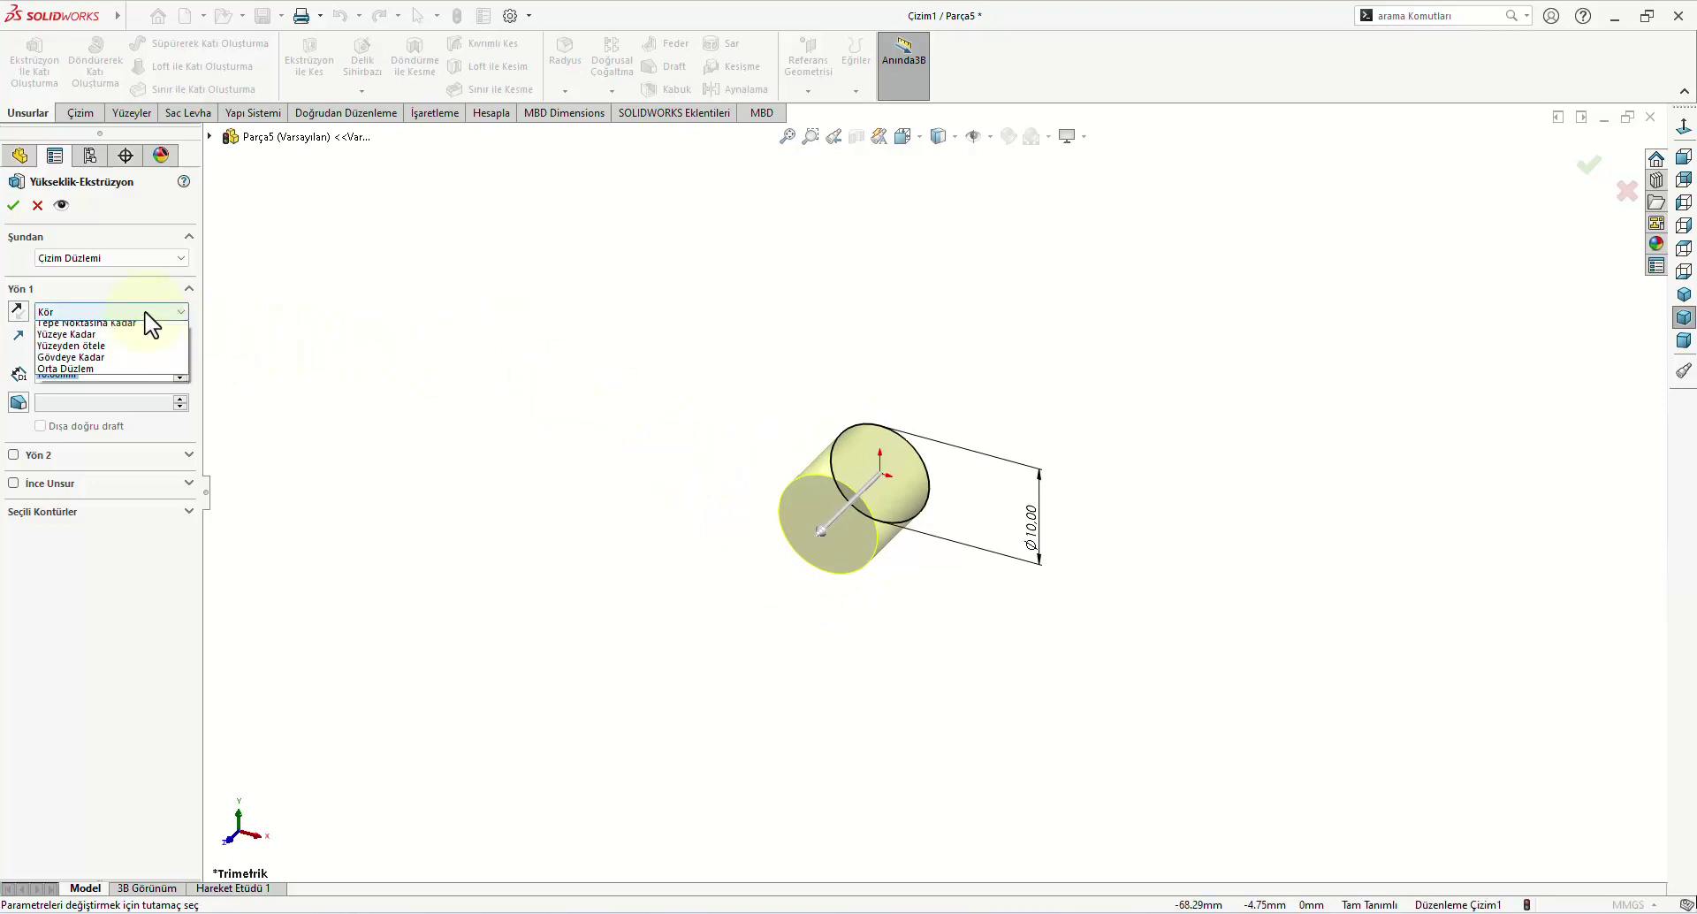
left_click(78, 386)
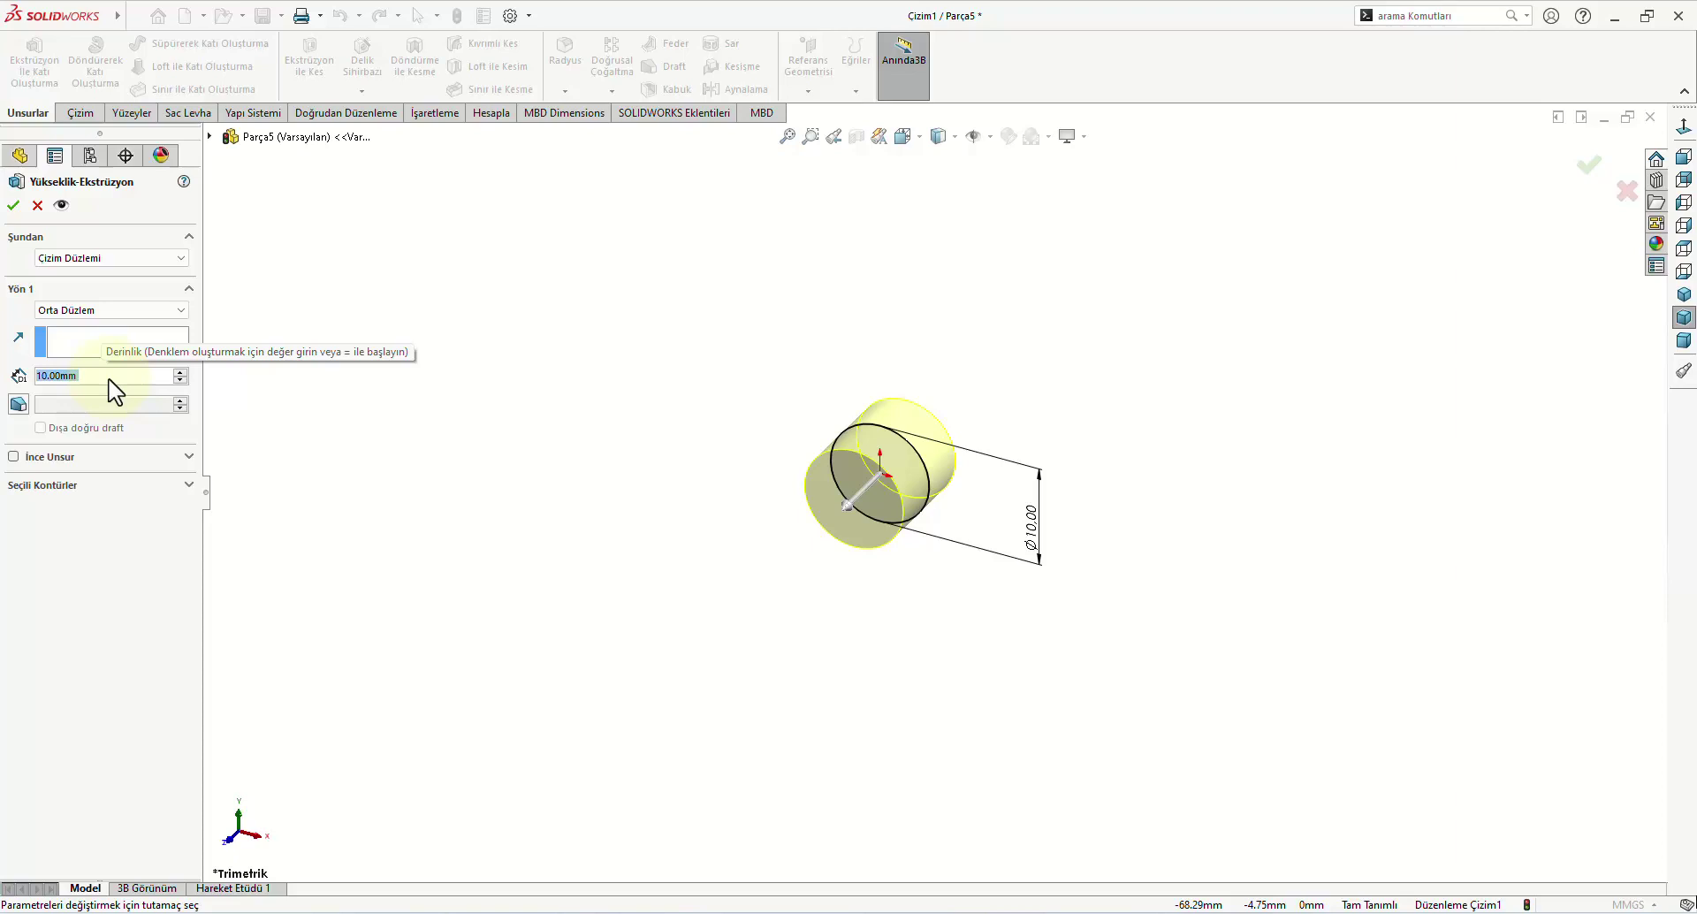
type("120")
key("Return")
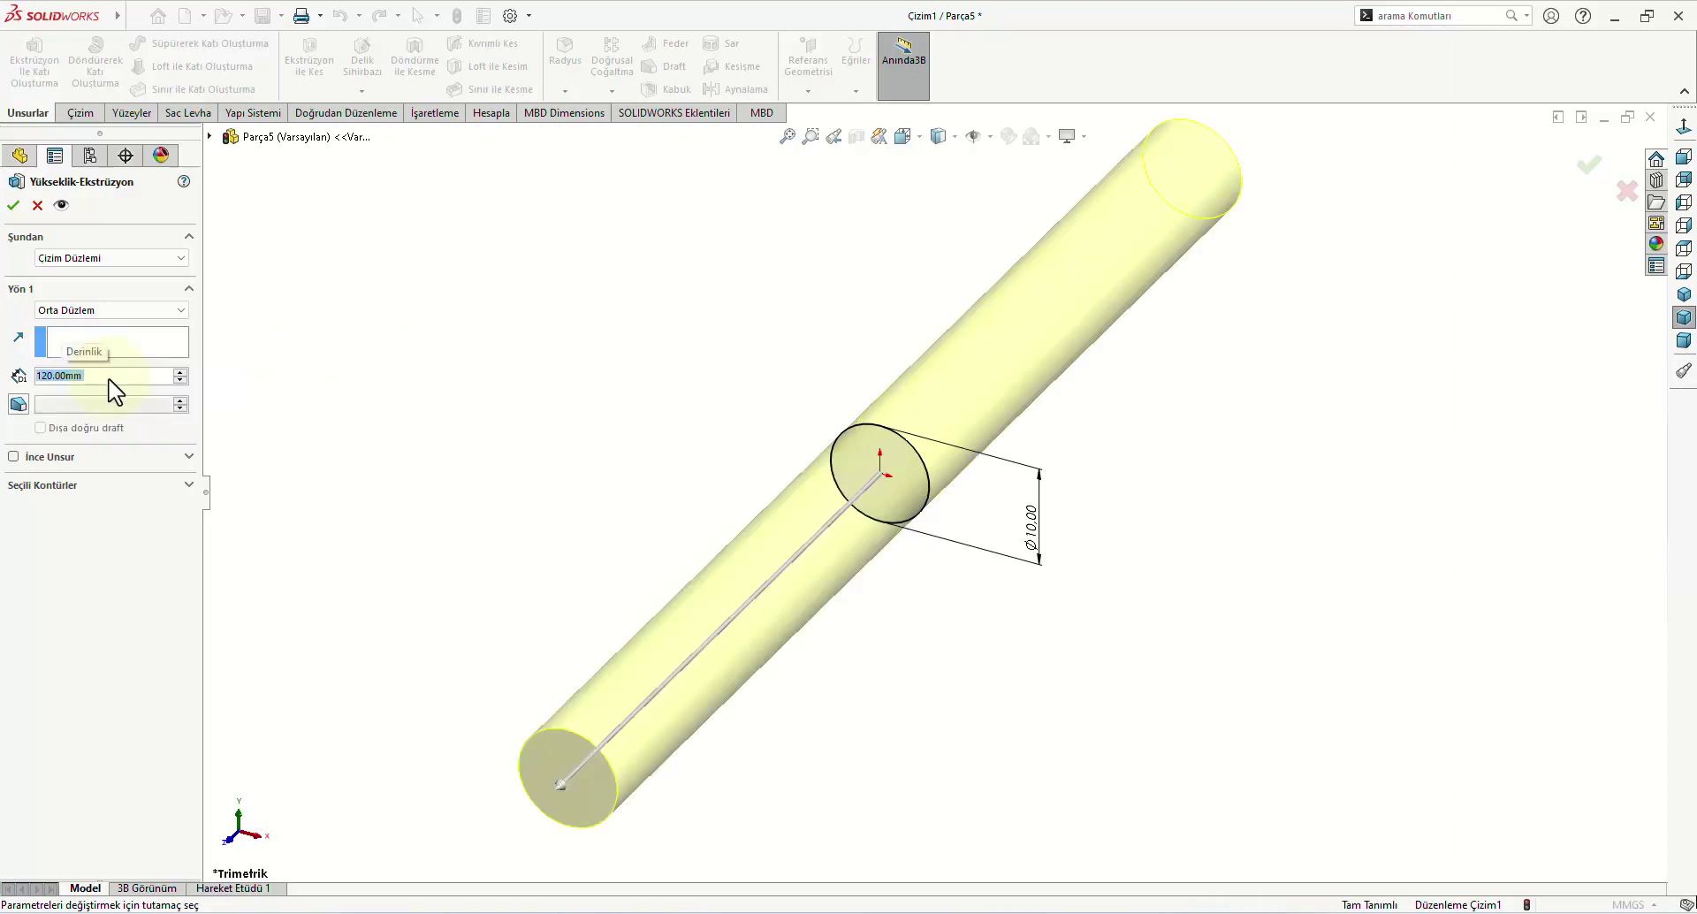
type("140")
key("Return")
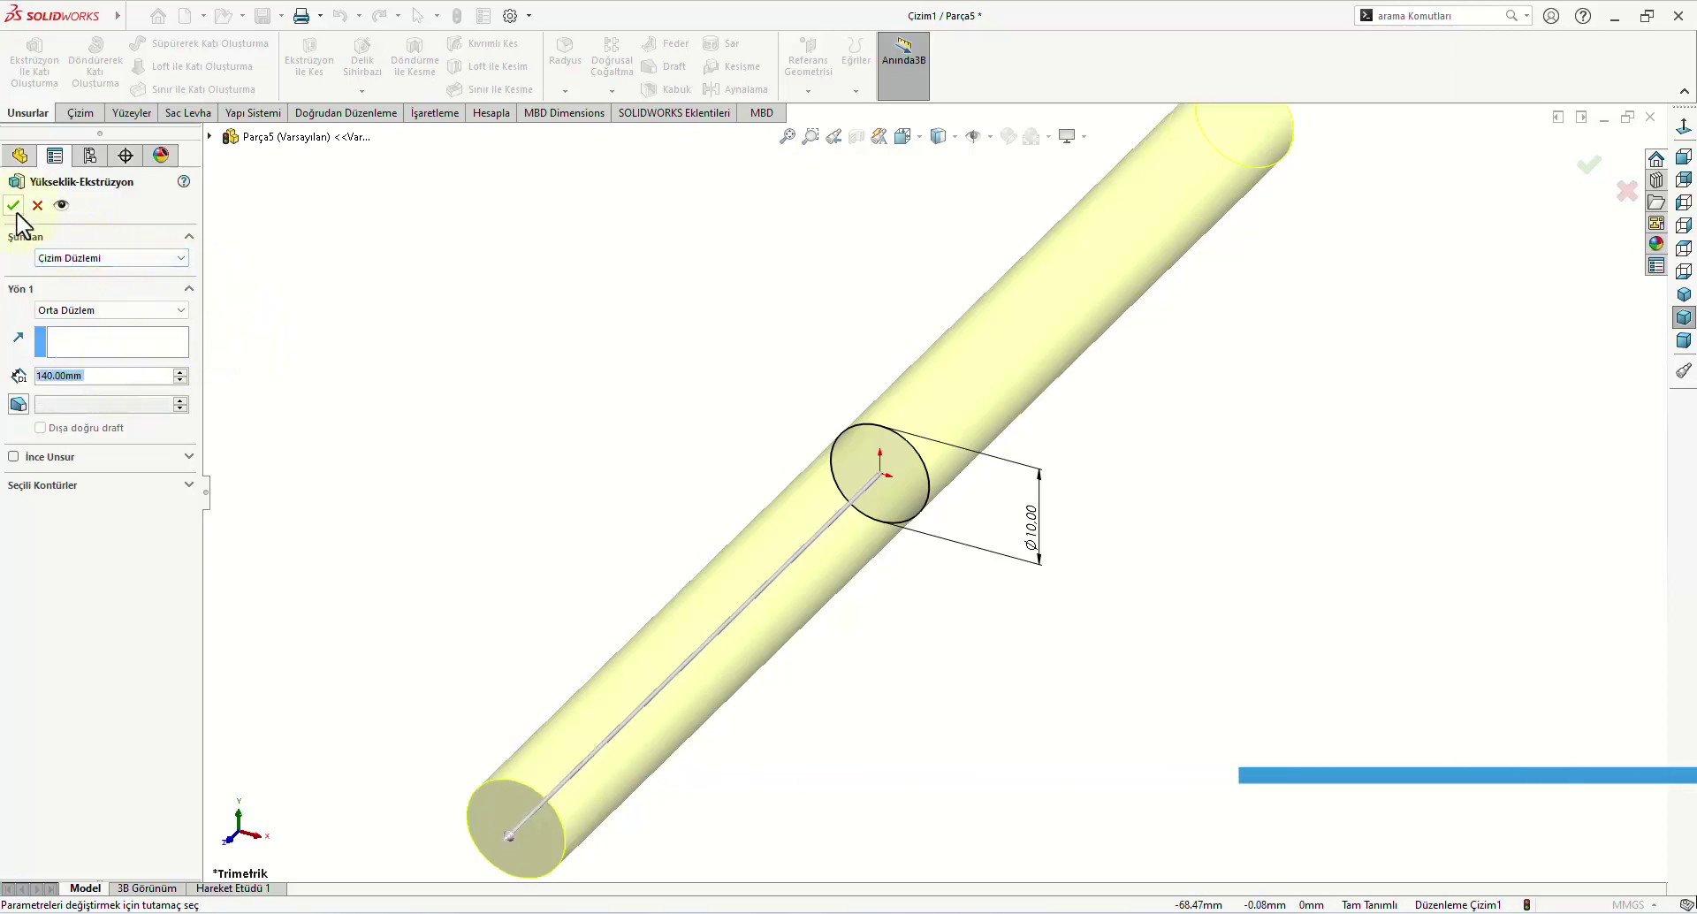
key("Return")
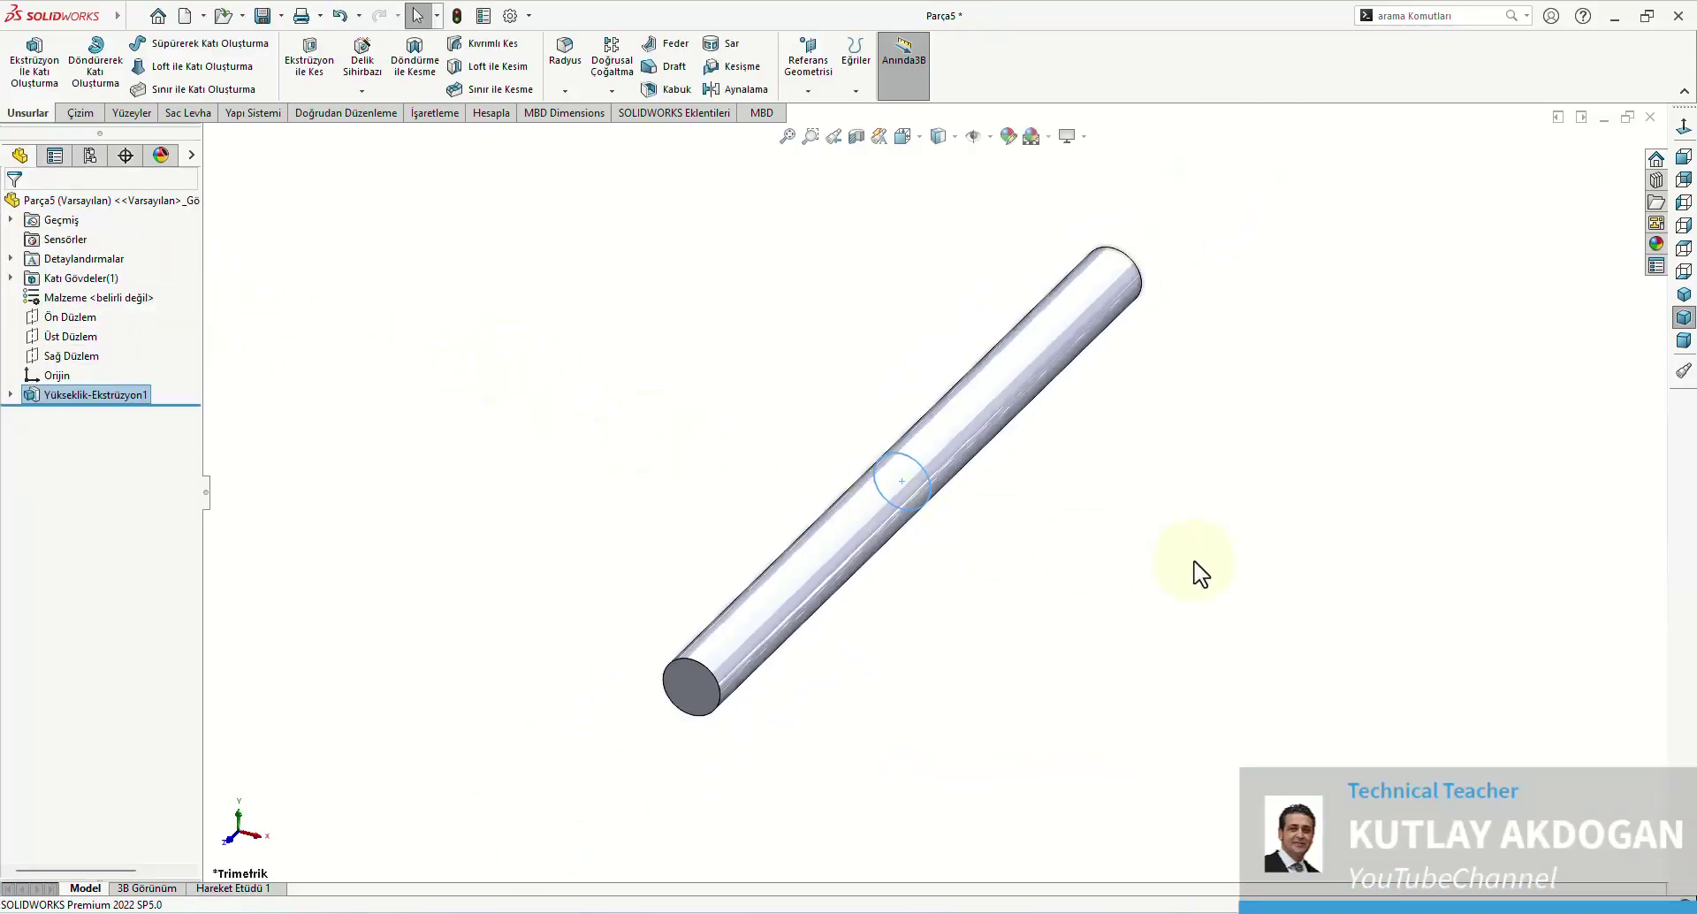
Step: On Sağ Düzlem, draw a horizontal centreline from the origin along the rod axis, ending inside the rod
left_click(1684, 295)
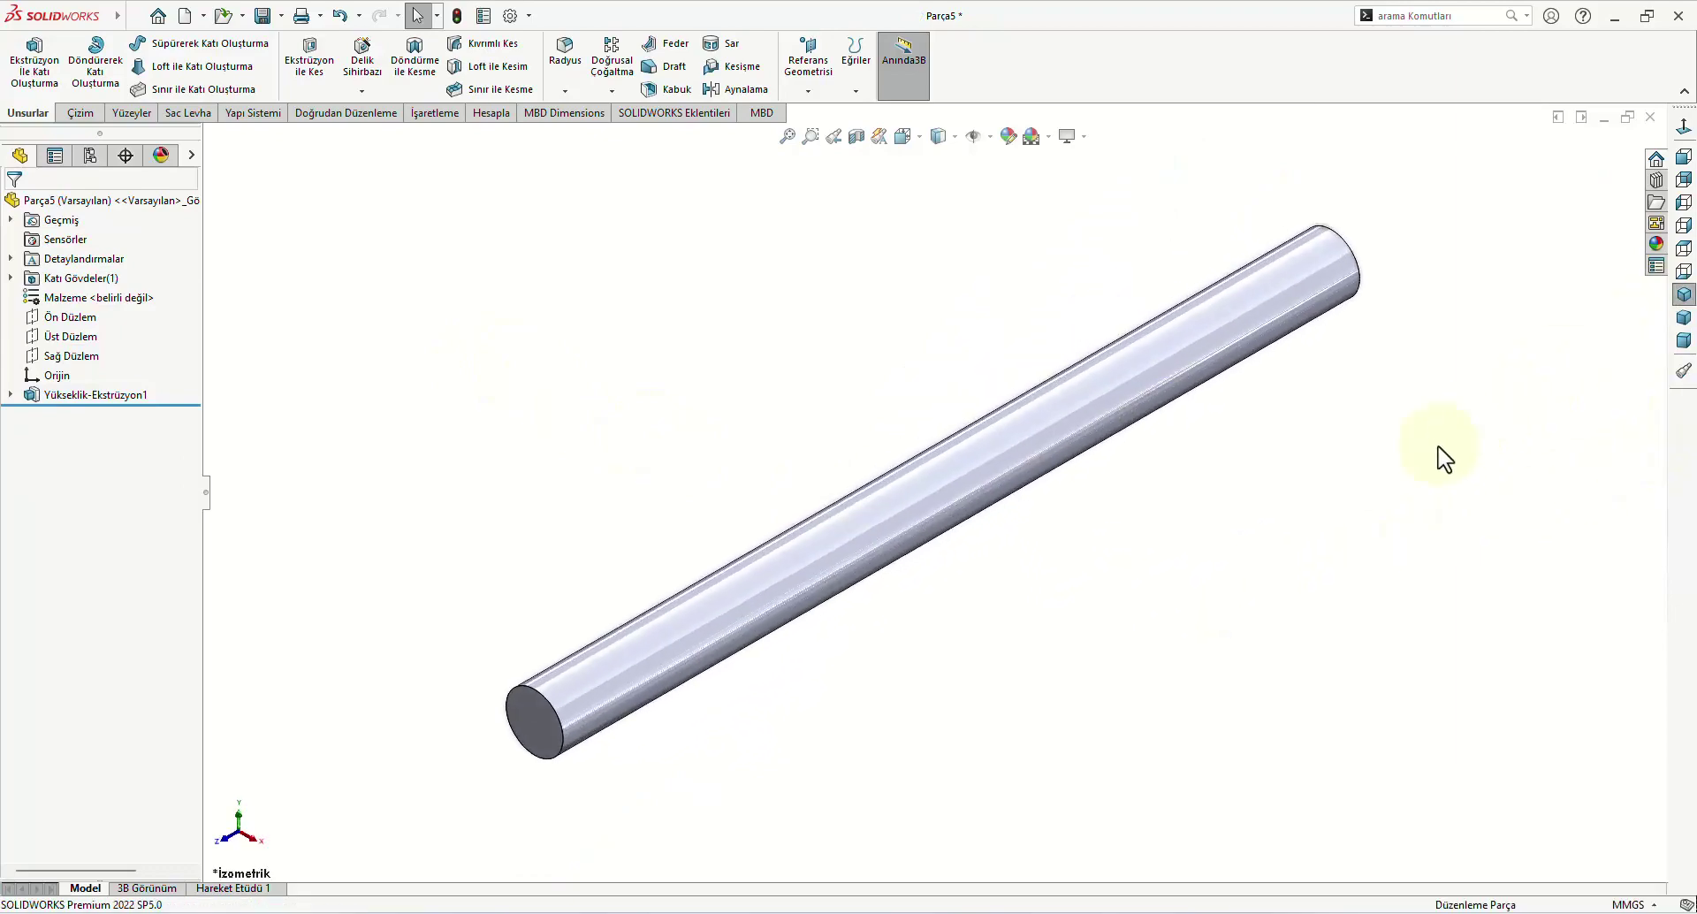
left_click(106, 356)
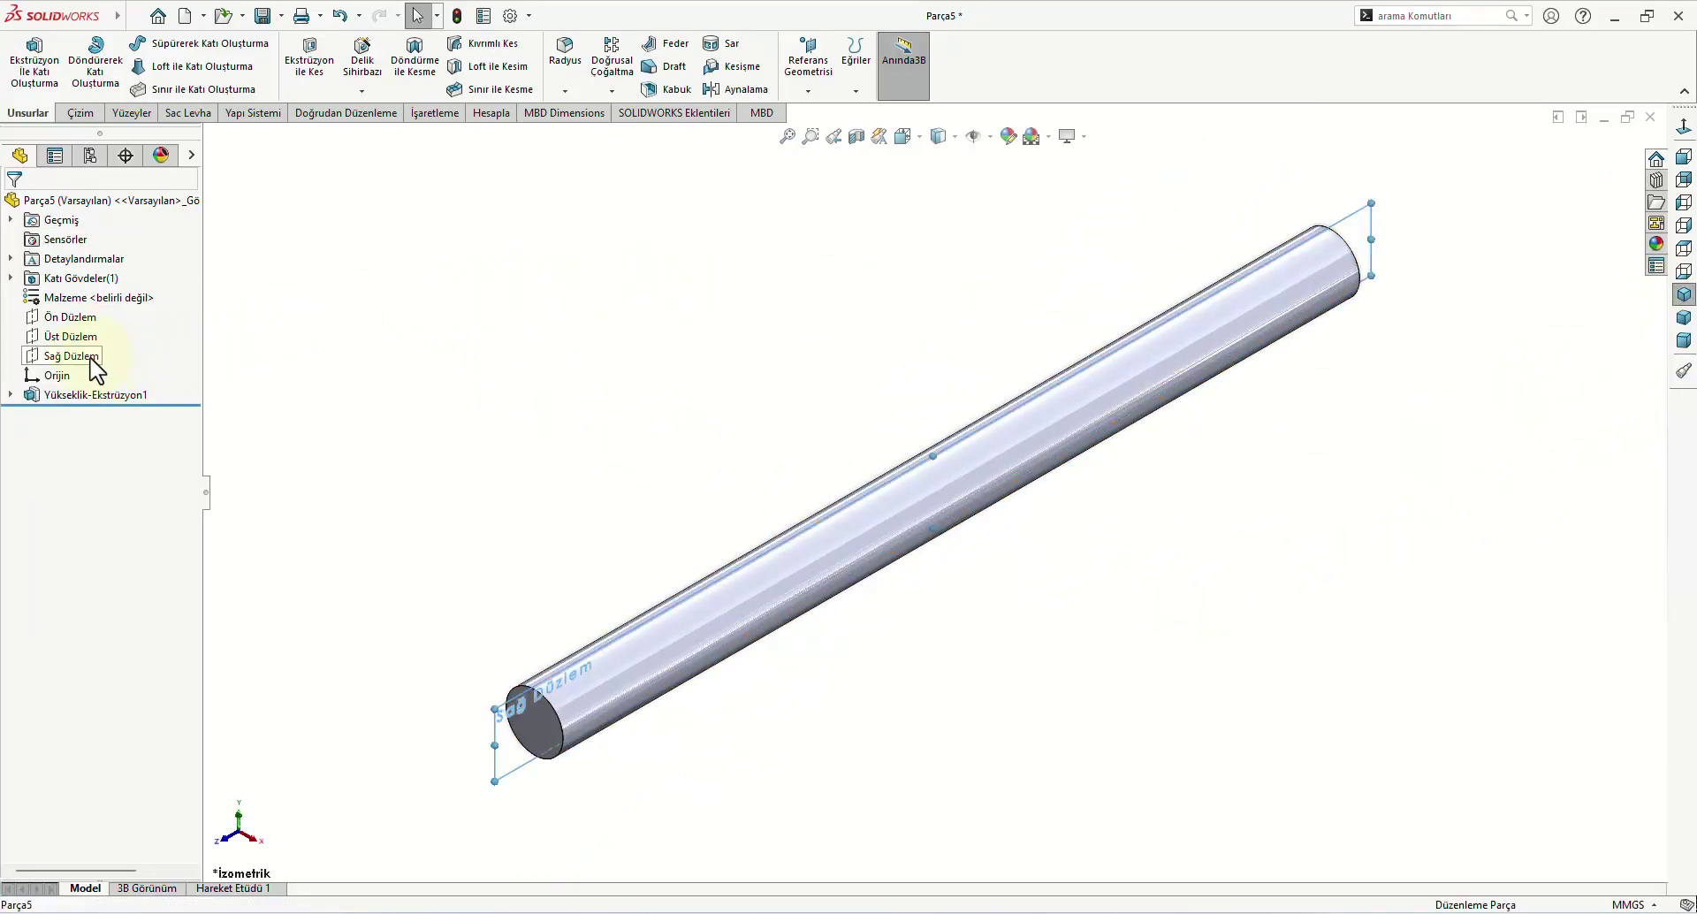
left_click(113, 329)
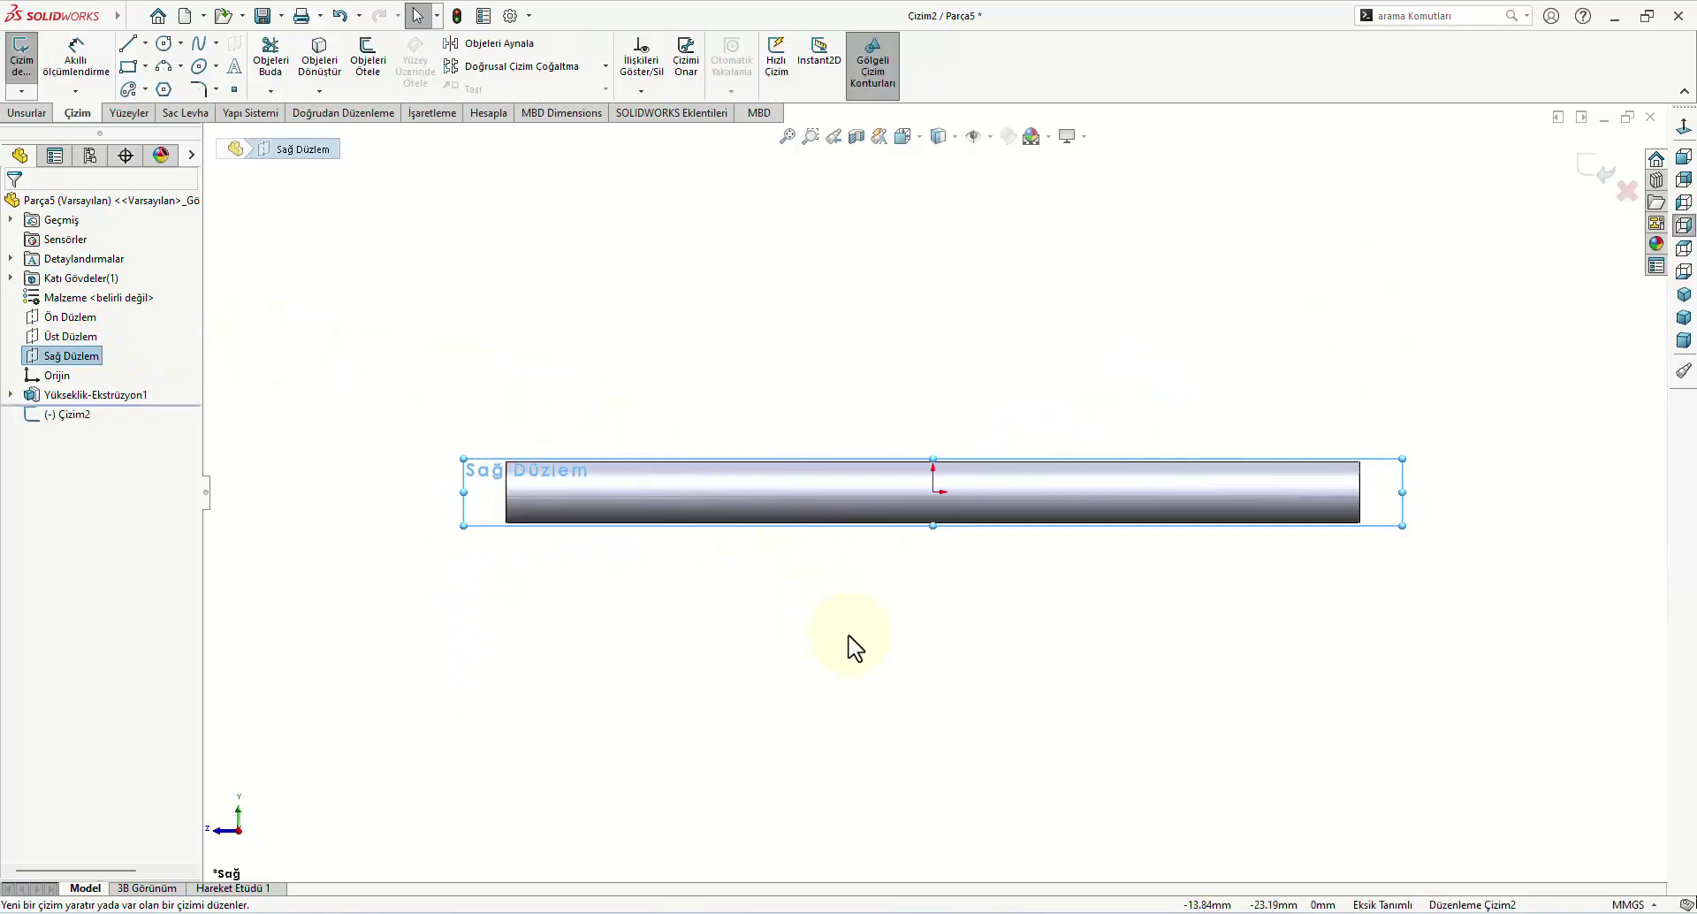
left_click(128, 46)
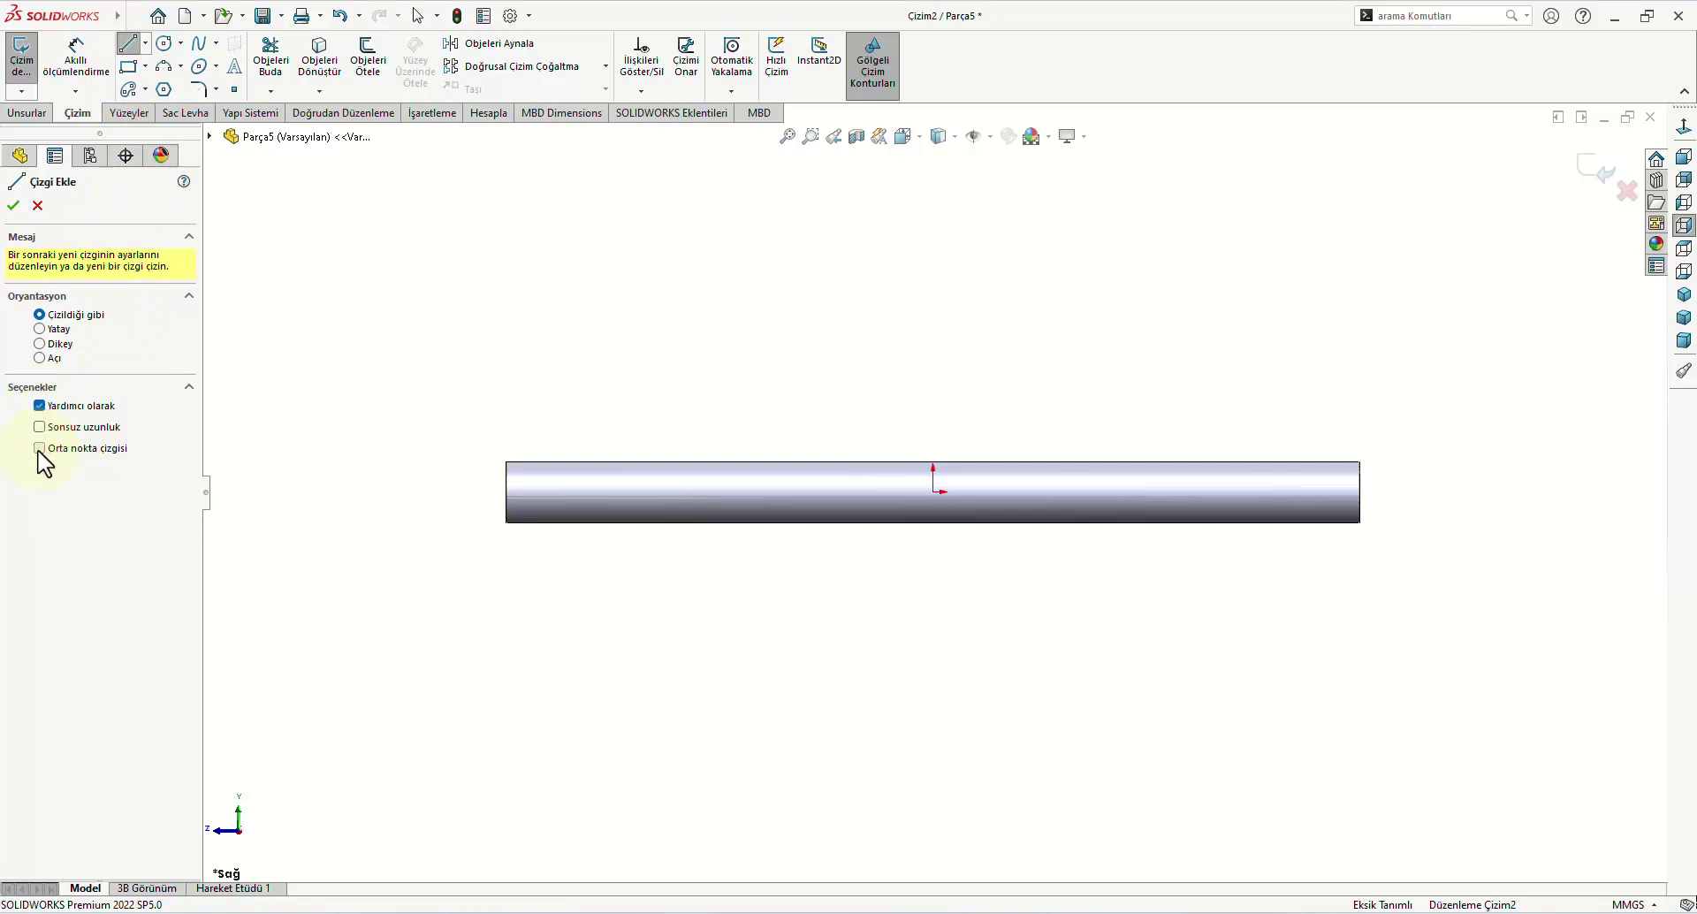
left_click(943, 501)
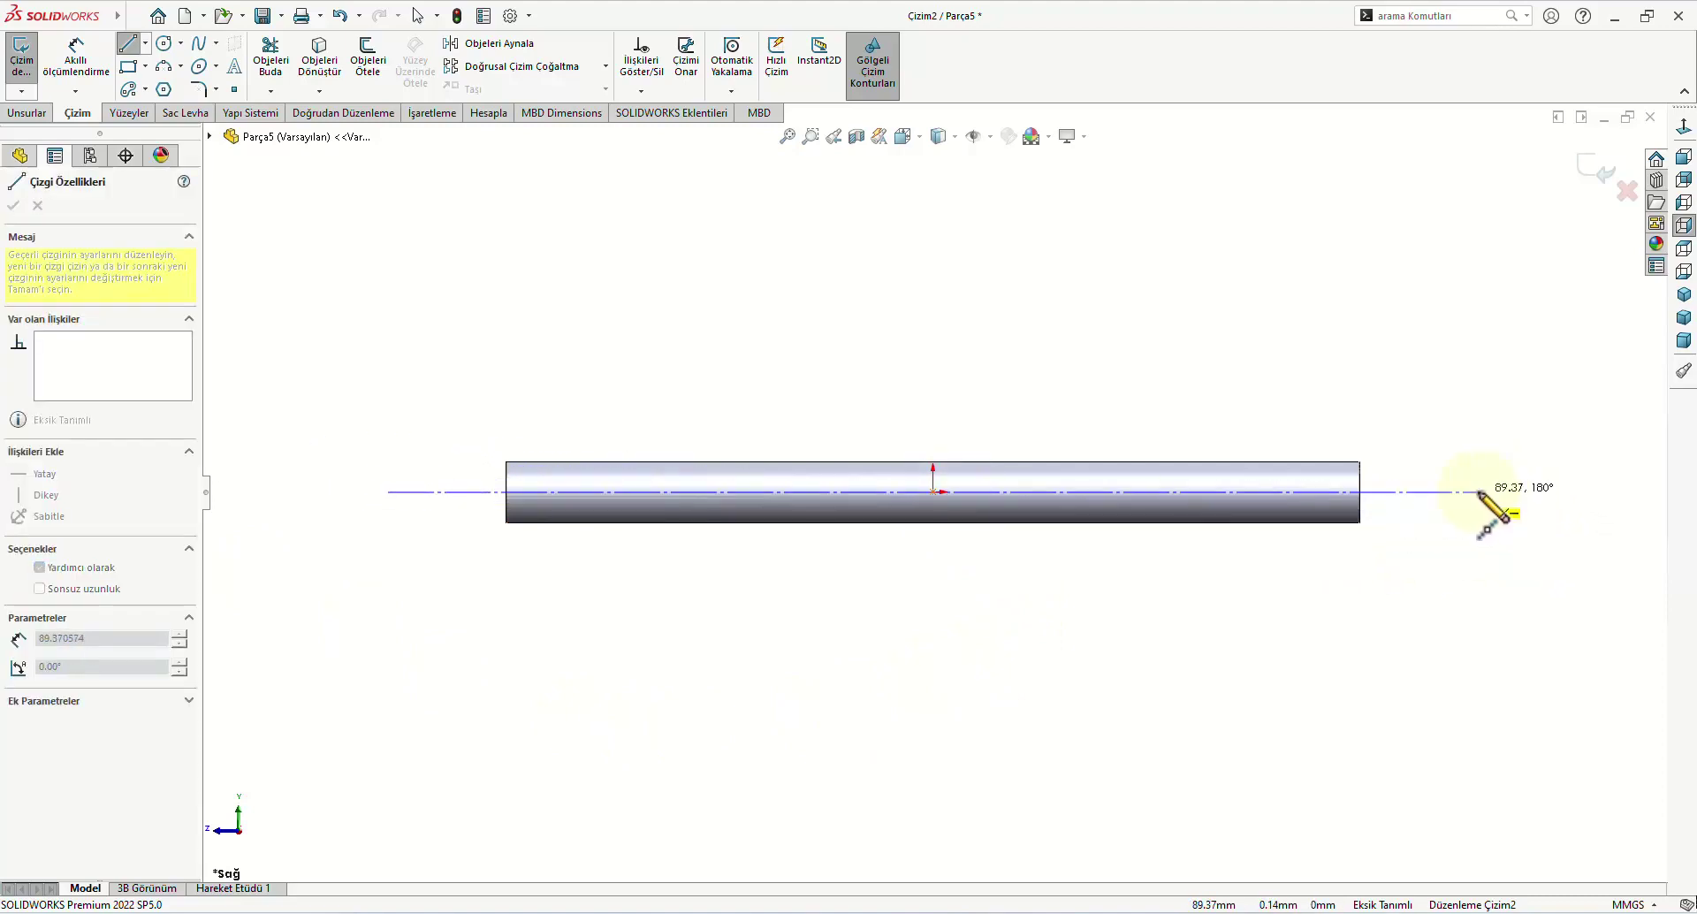
left_click(1479, 492)
right_click(1479, 492)
left_click(1505, 504)
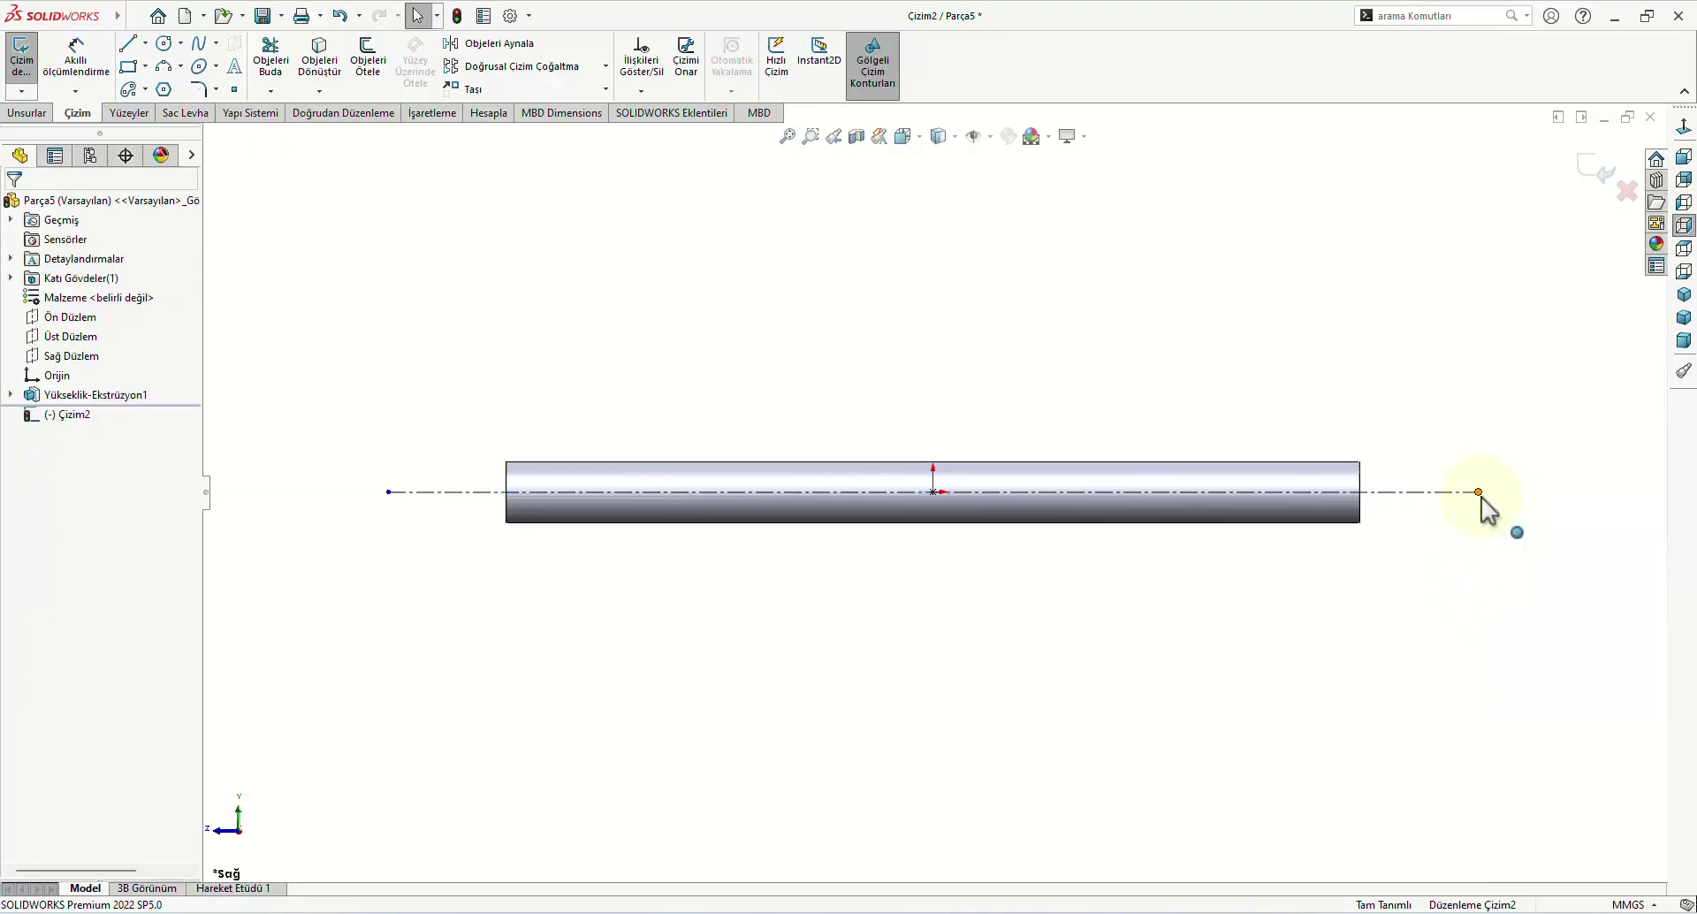
left_click_drag(1479, 491, 1329, 490)
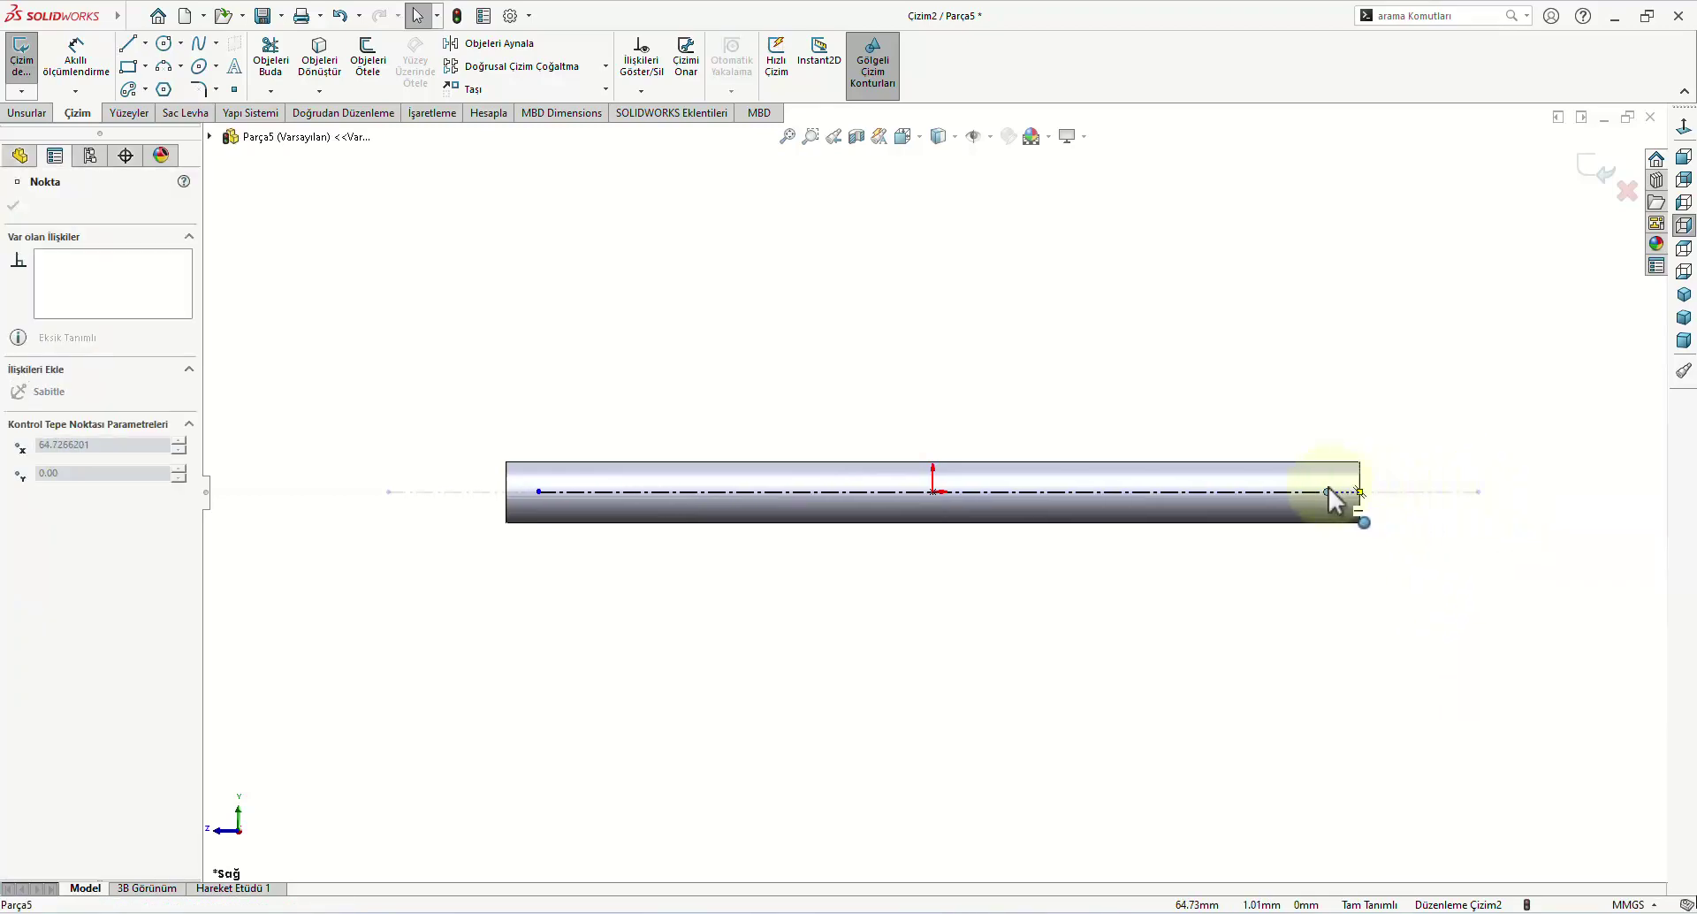
left_click(1296, 599)
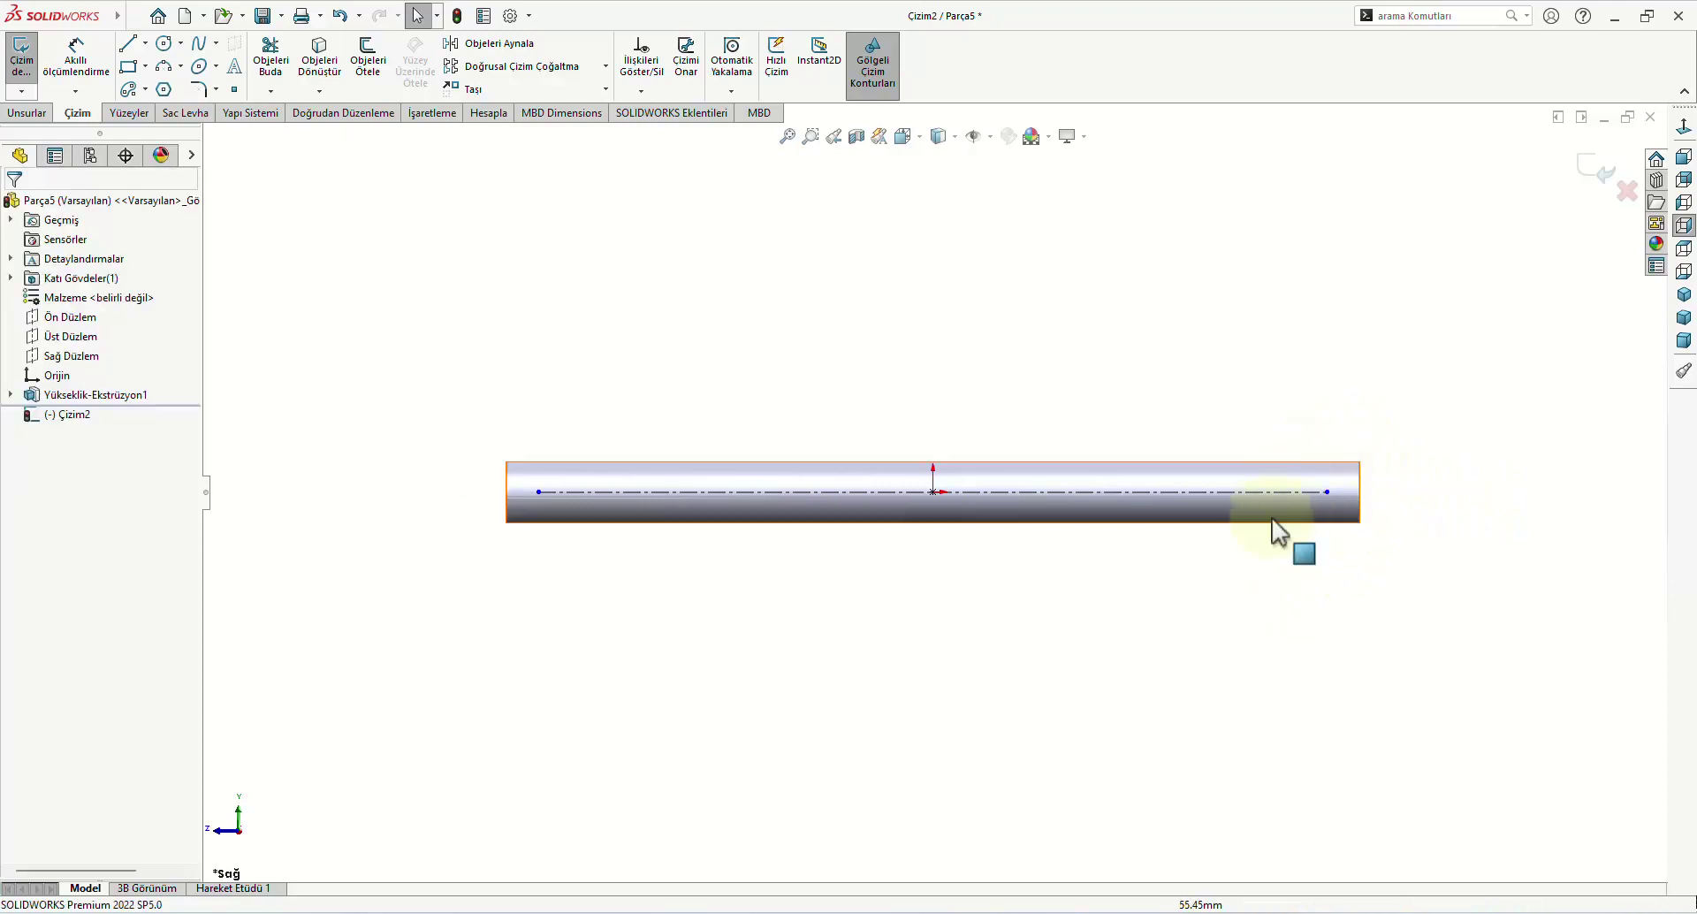
scroll(1251, 502, "down", 2)
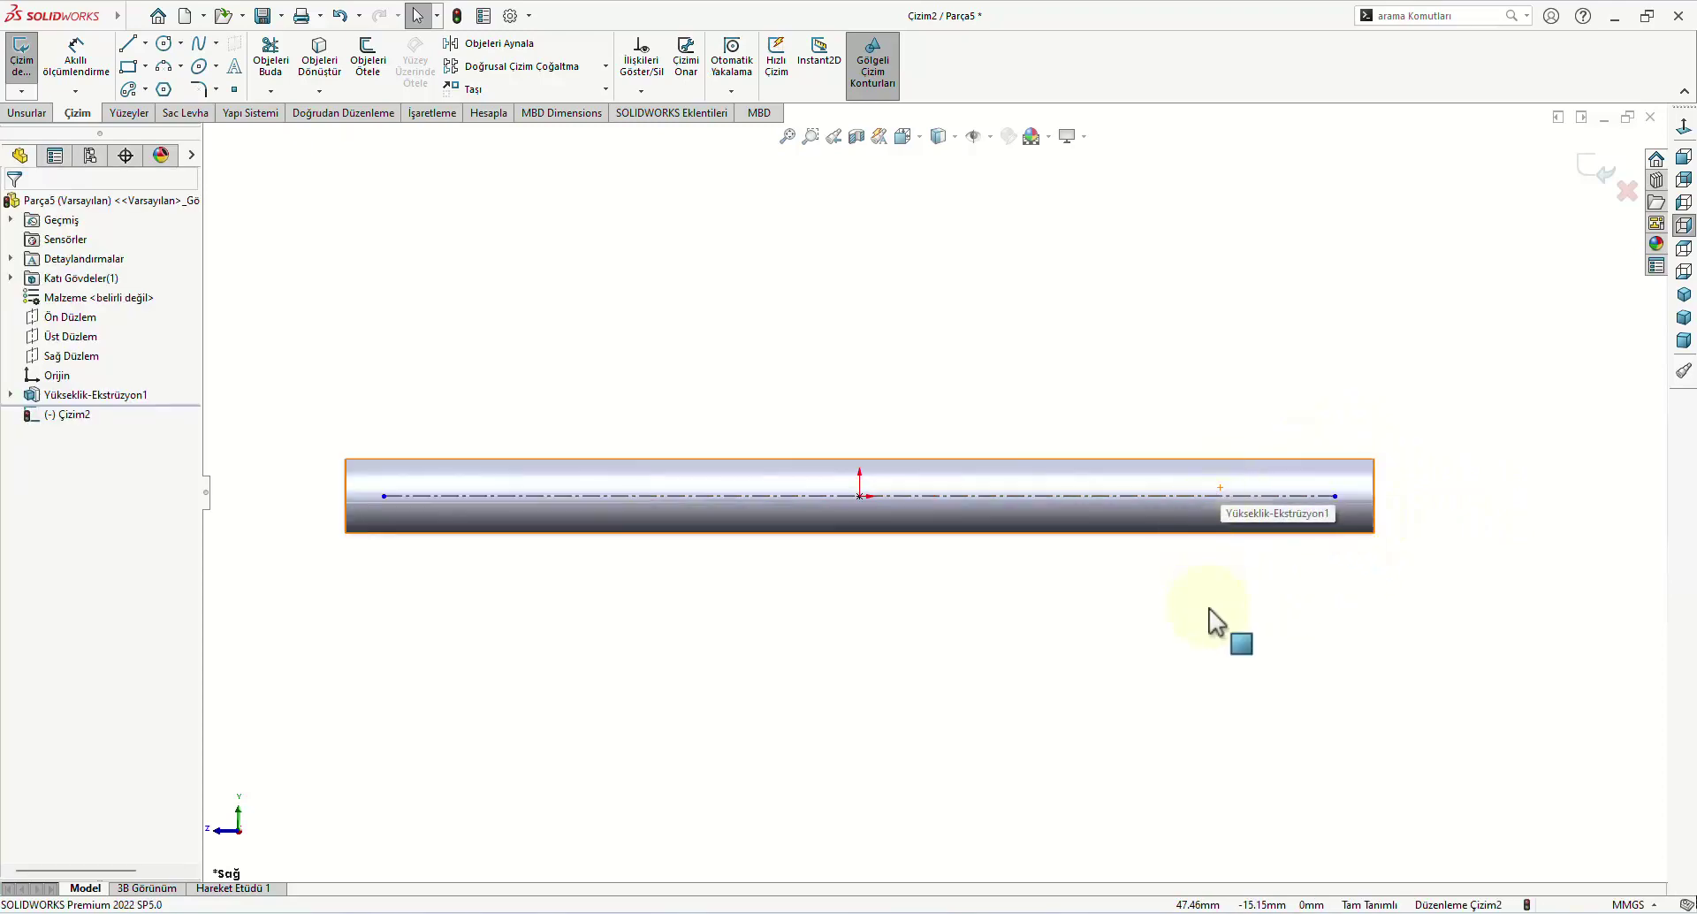
Step: Draw a vertical line across the rod's left end, from above the rod to just below it
left_click(132, 47)
left_click(131, 47)
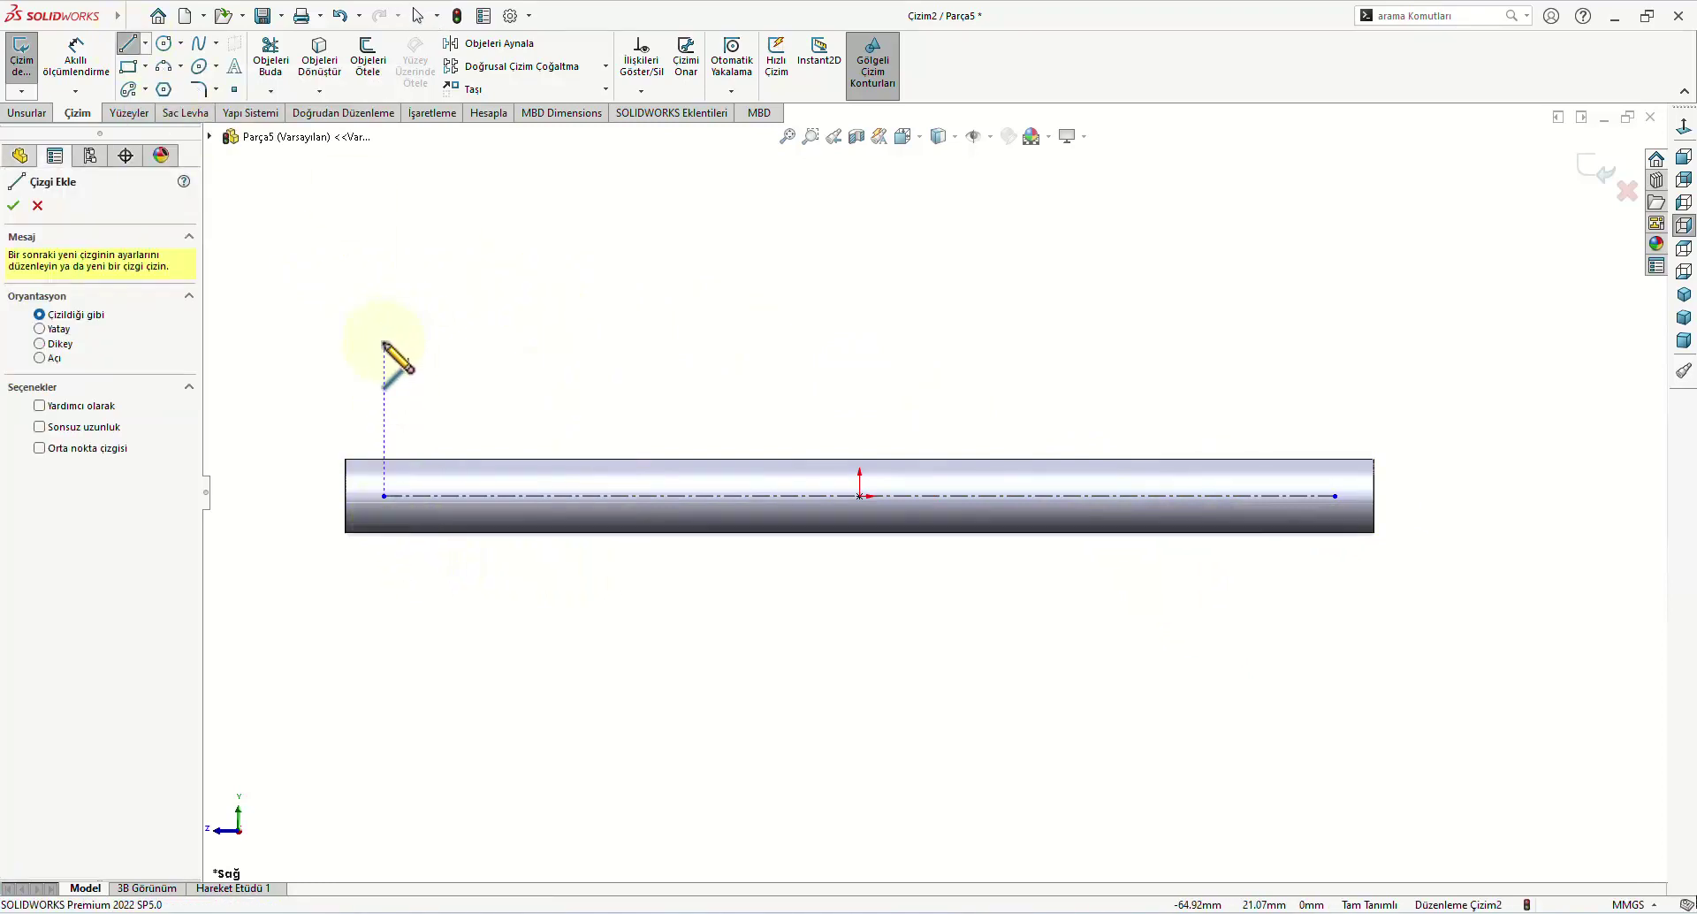
left_click(385, 231)
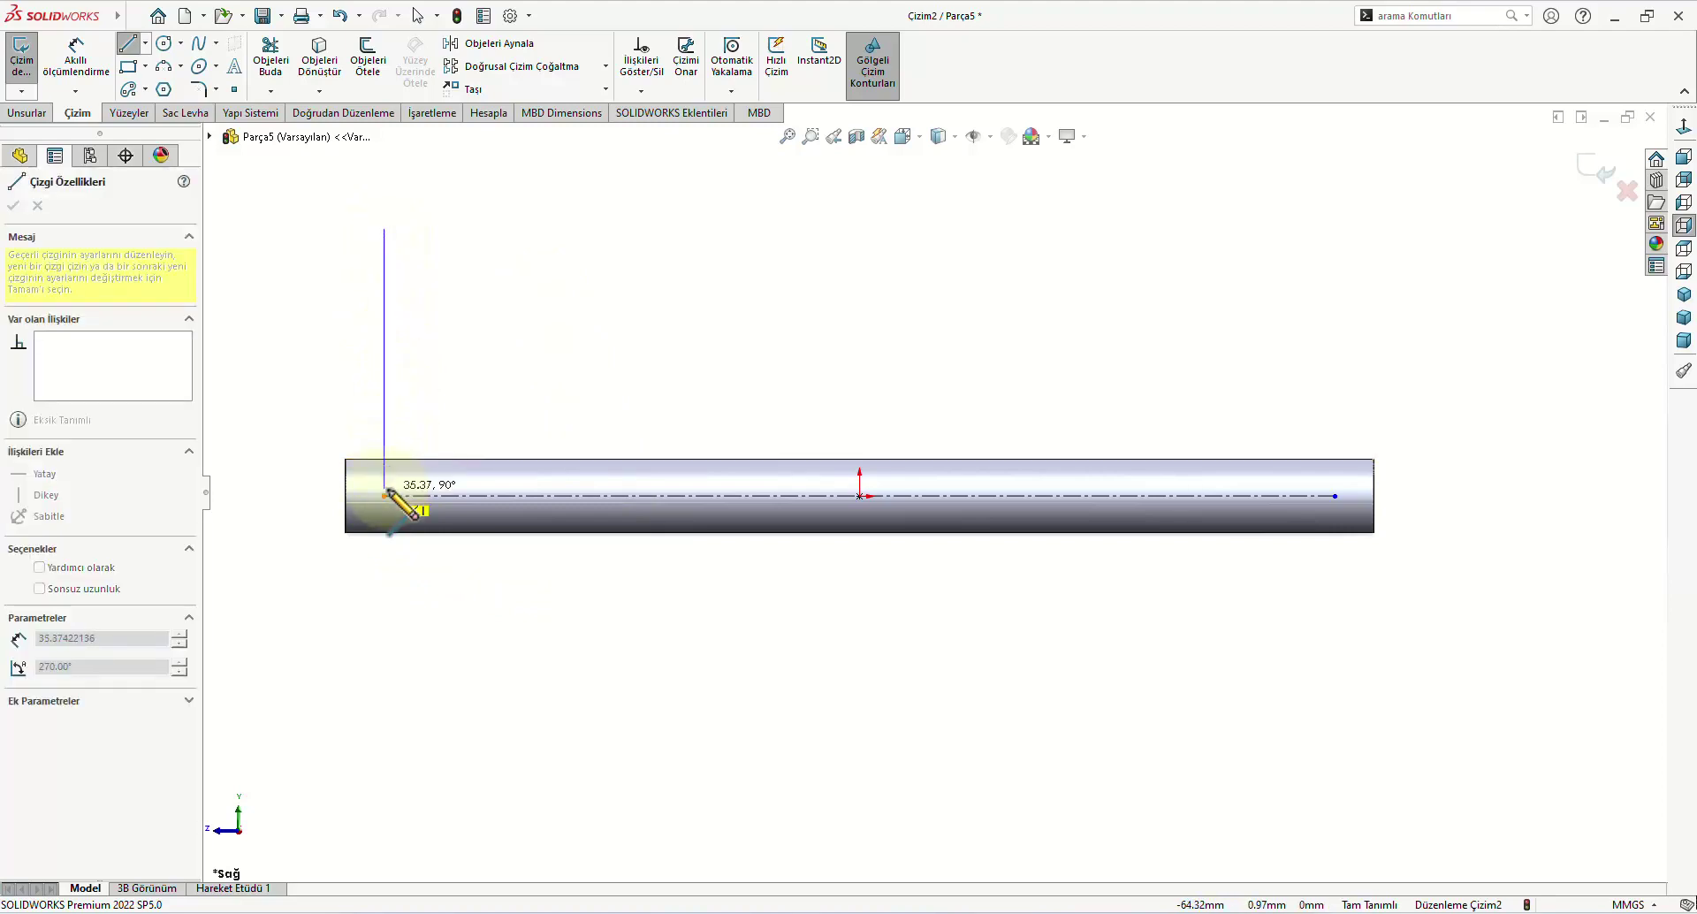
left_click(385, 496)
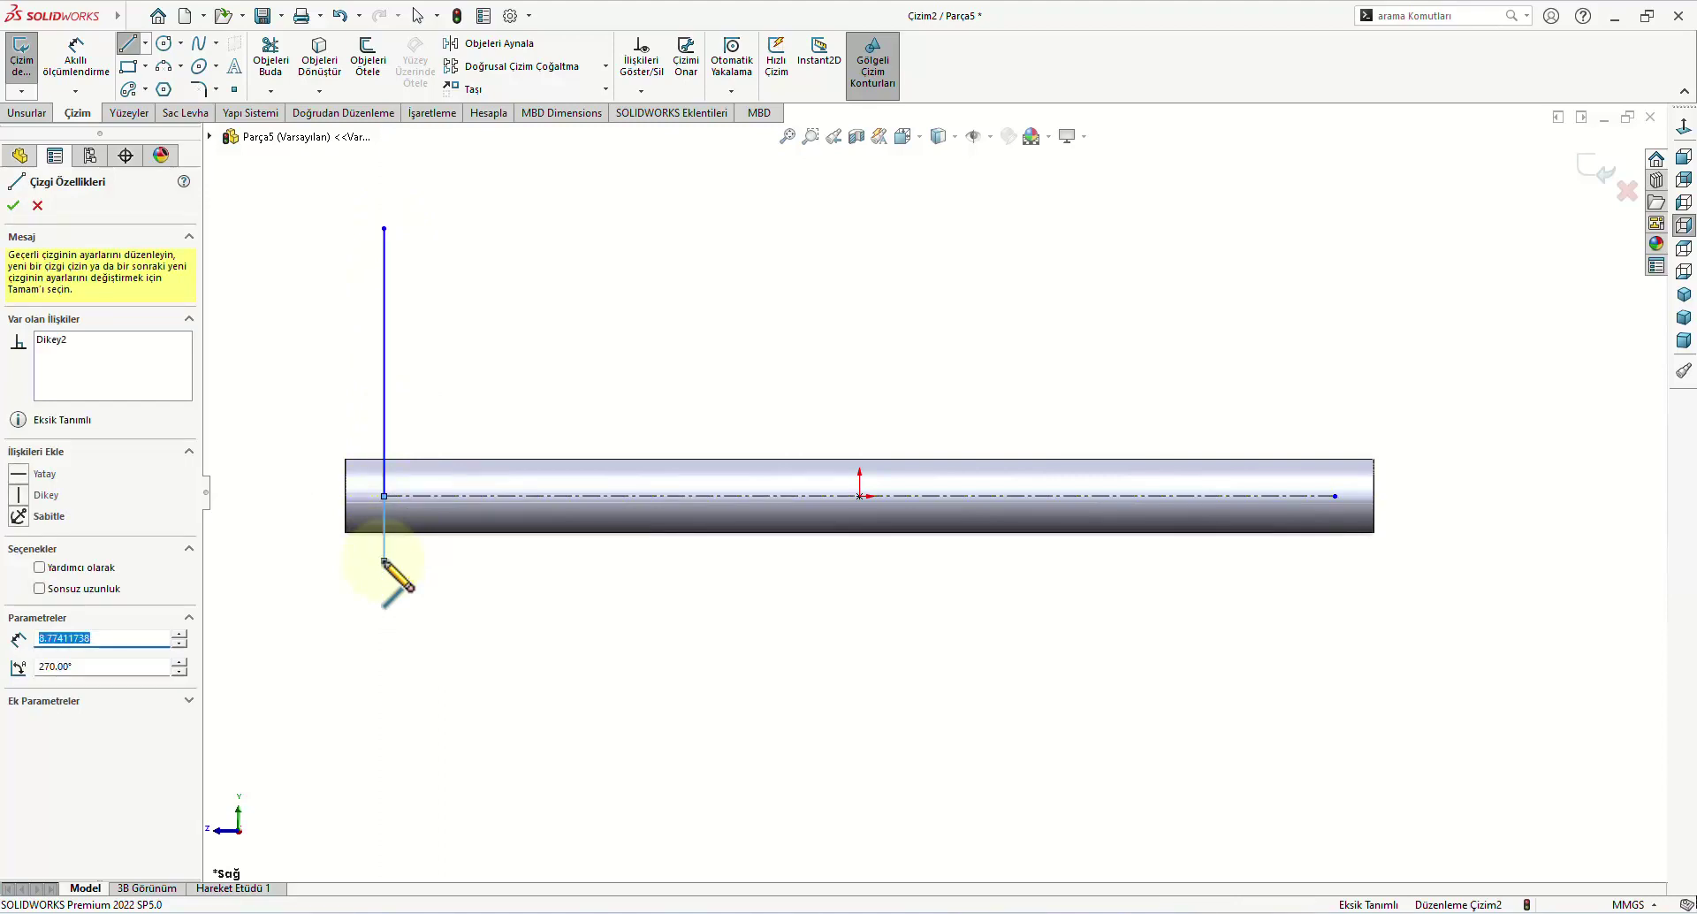
left_click(384, 559)
right_click(383, 559)
left_click(408, 577)
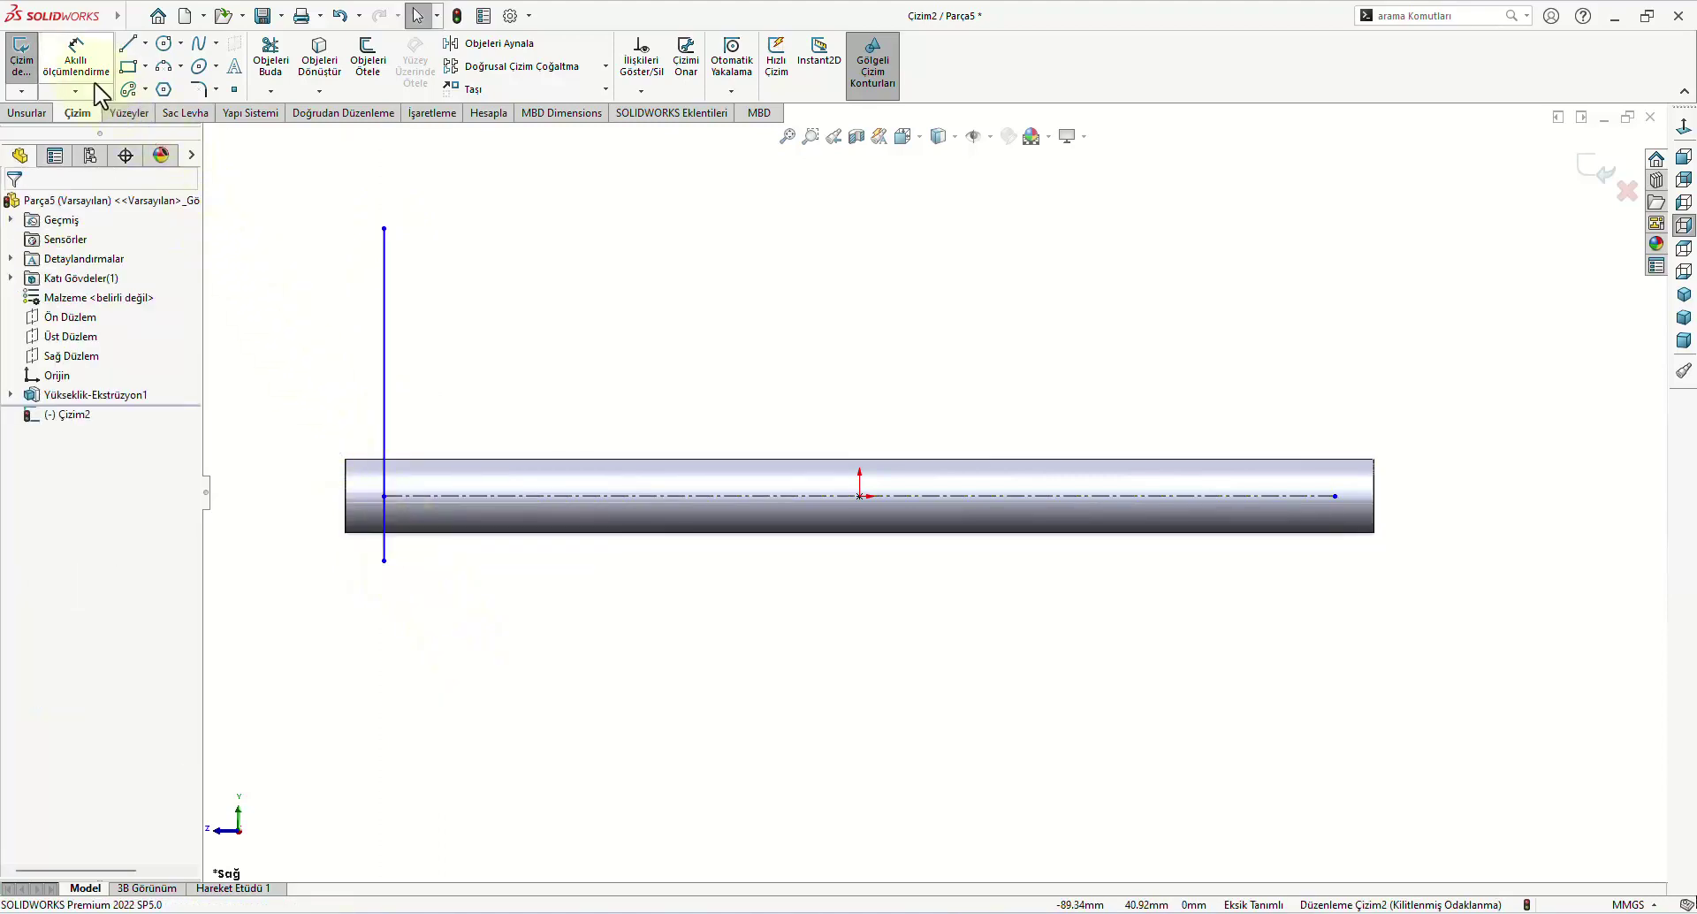
Step: Dimension the line's lower segment below the rod axis to 8 mm
left_click(76, 58)
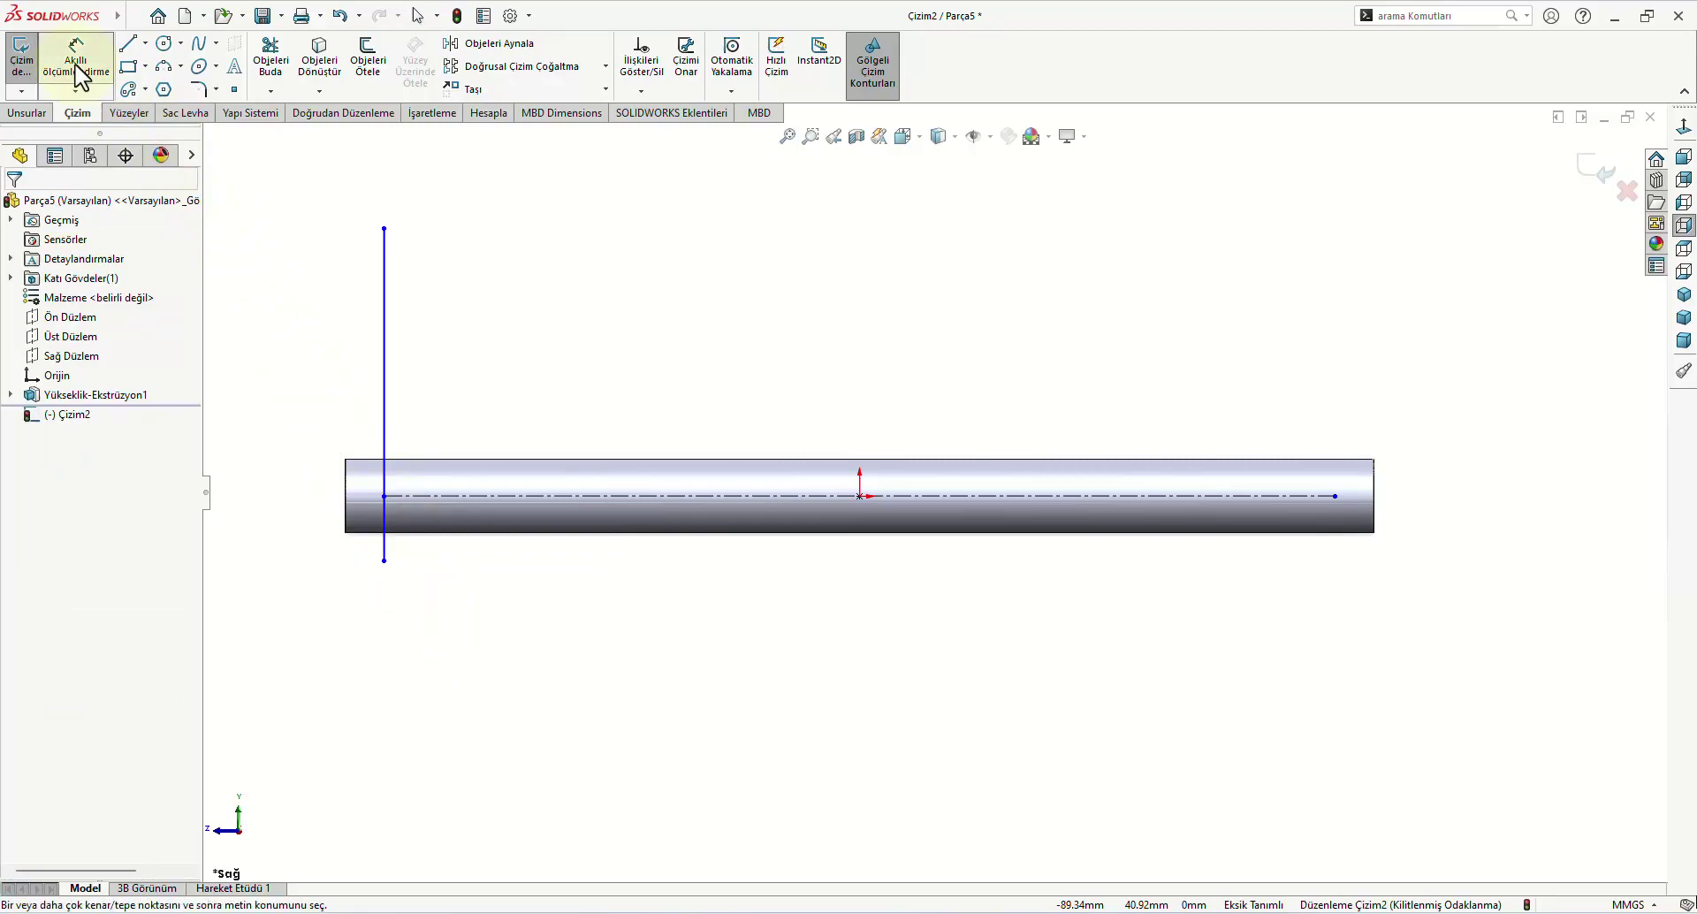
left_click(385, 531)
left_click(310, 535)
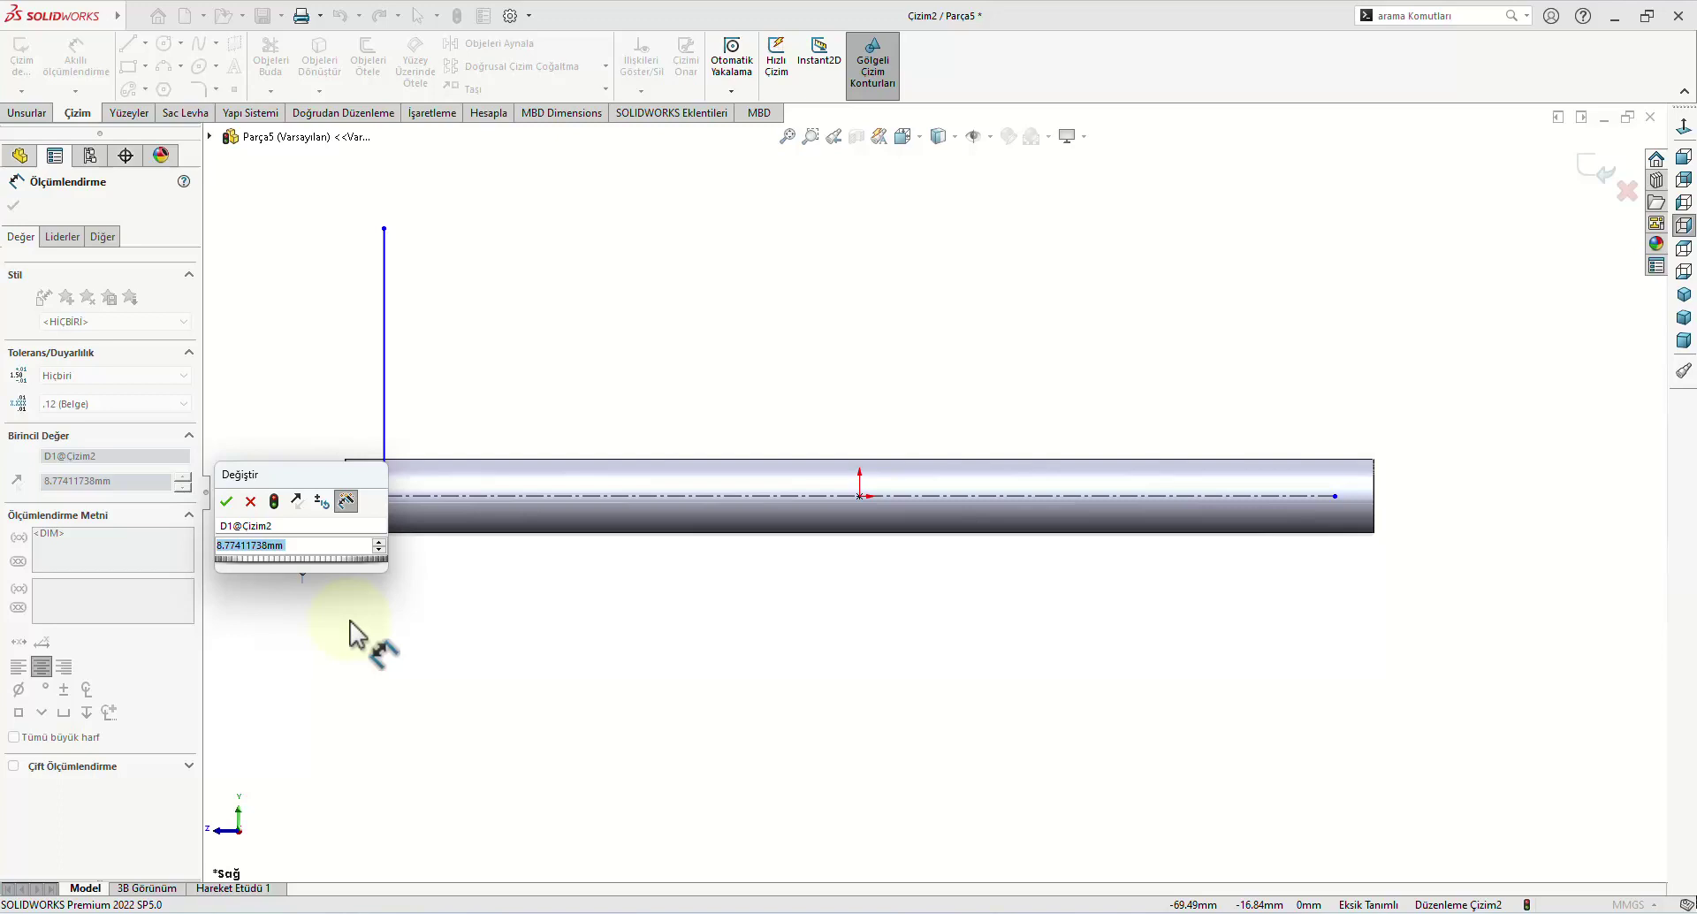
type("6")
key("Return")
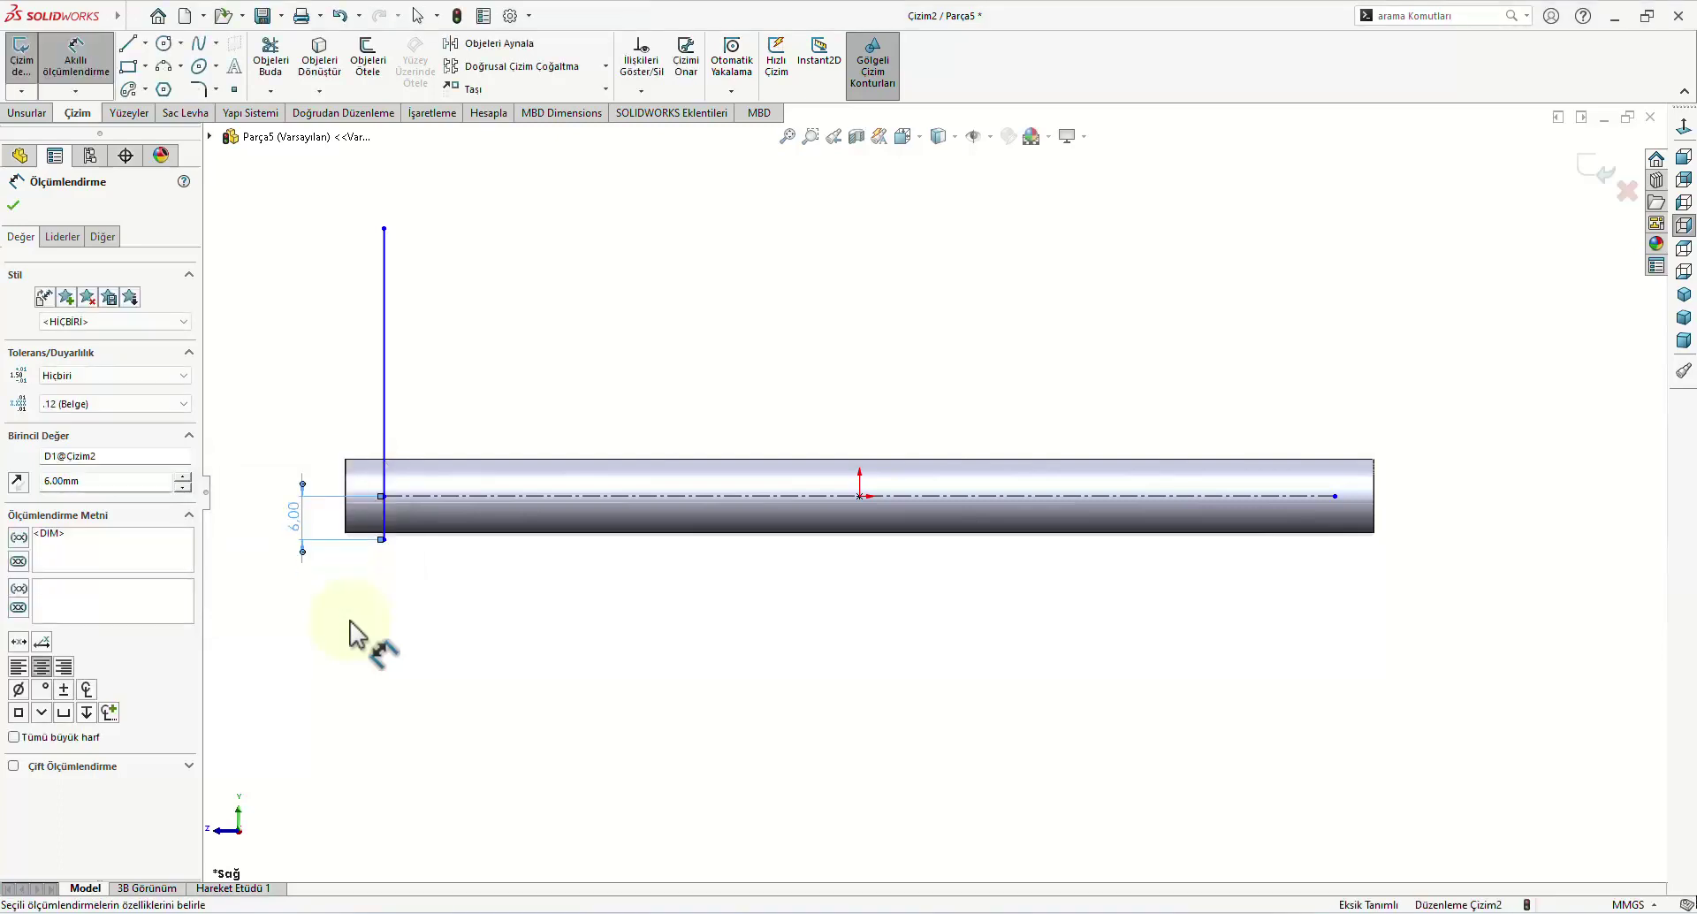
double_click(293, 515)
type("8")
key("Return")
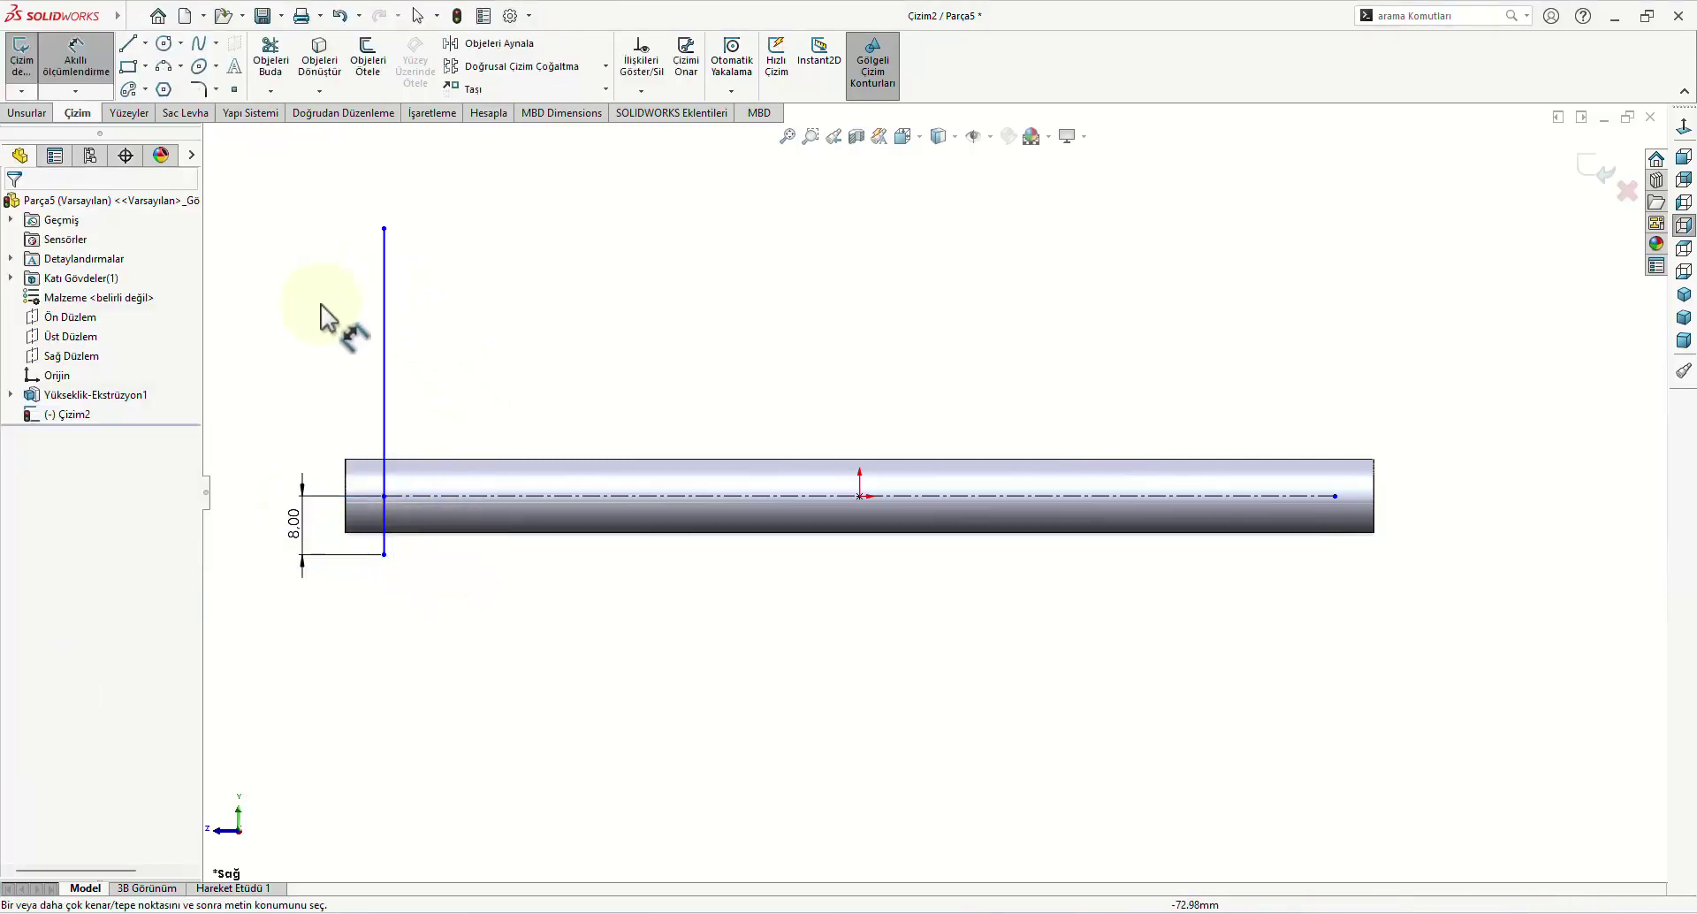
right_click(707, 367)
left_click(734, 376)
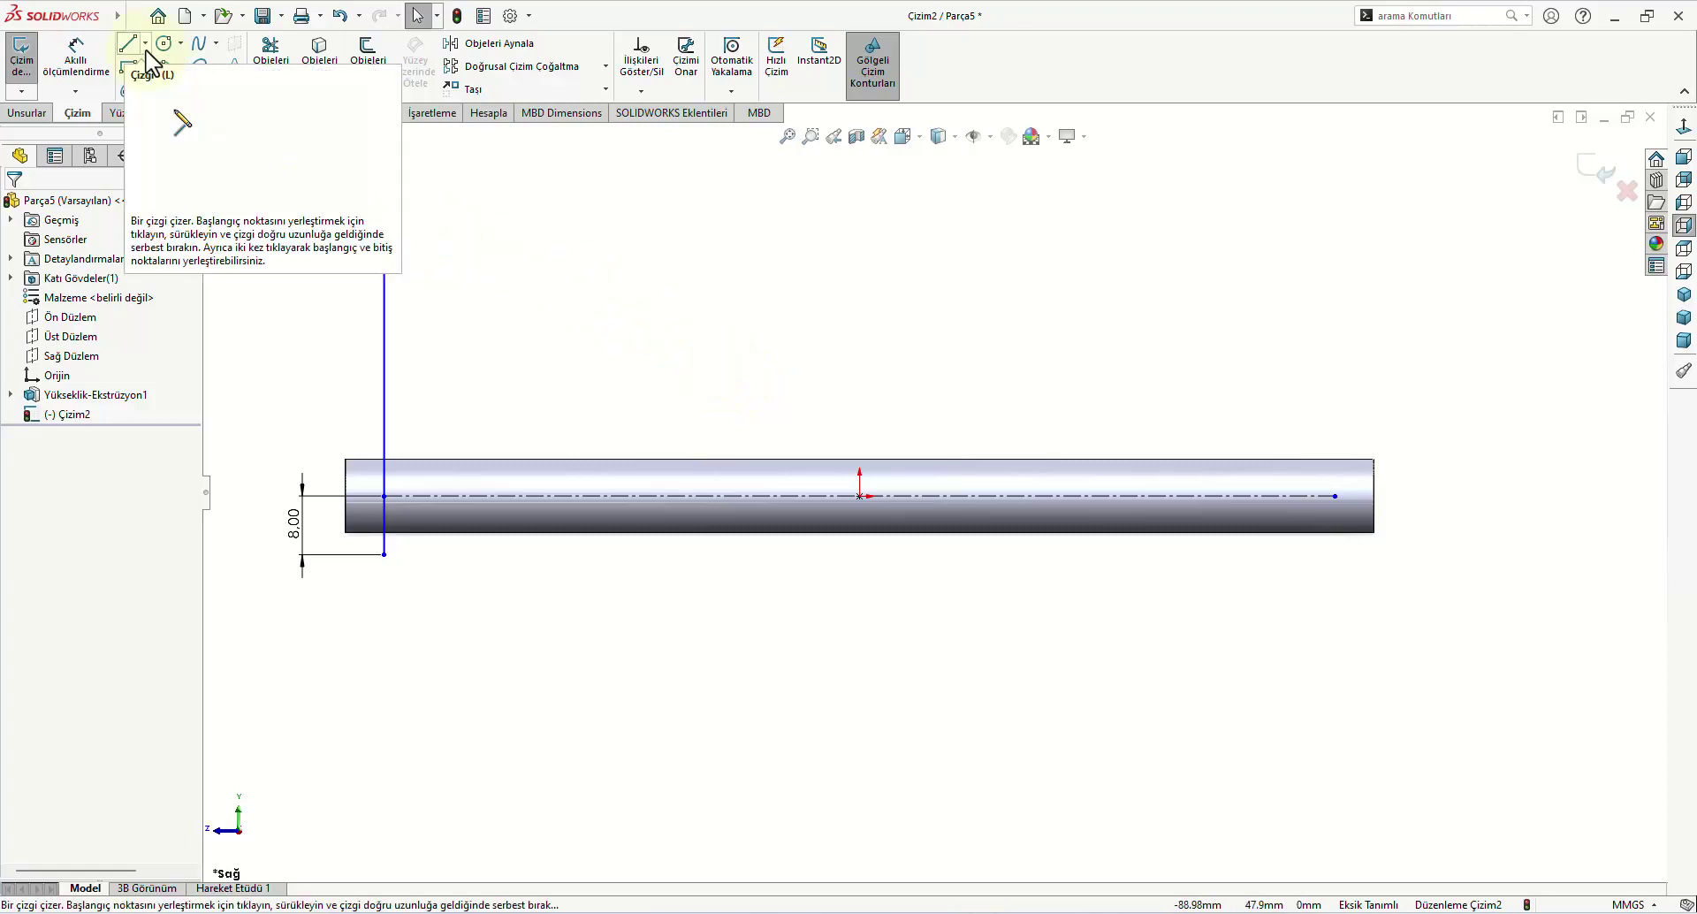
Step: Add a vertical centerline down from the sketch origin
left_click(146, 43)
left_click(165, 92)
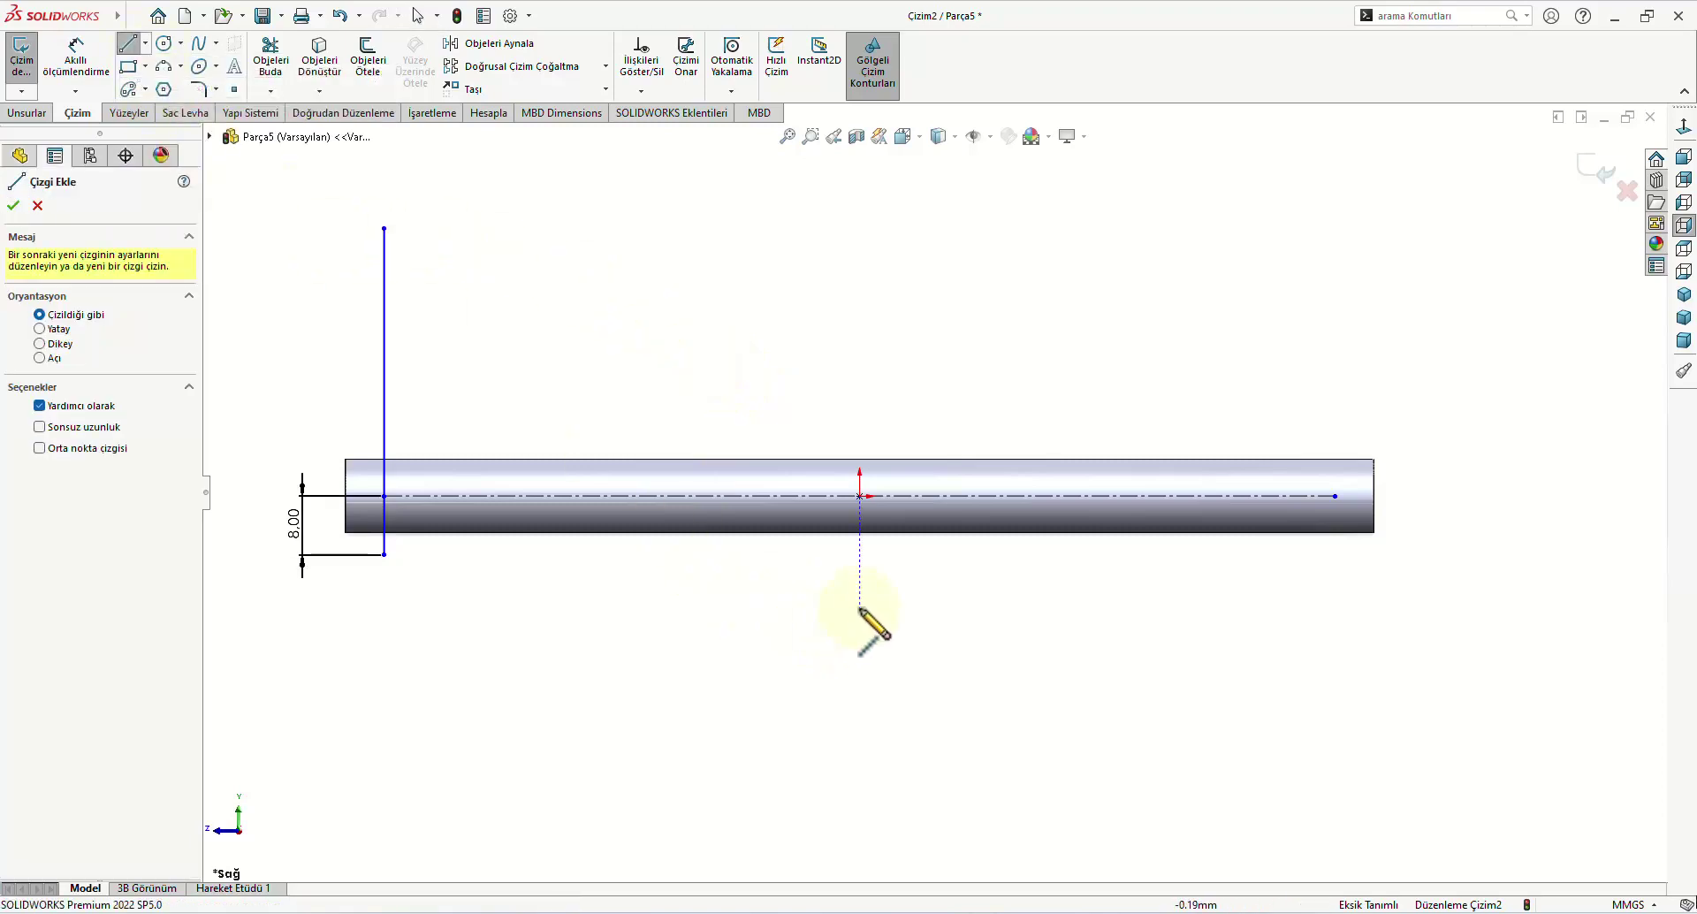
left_click(859, 496)
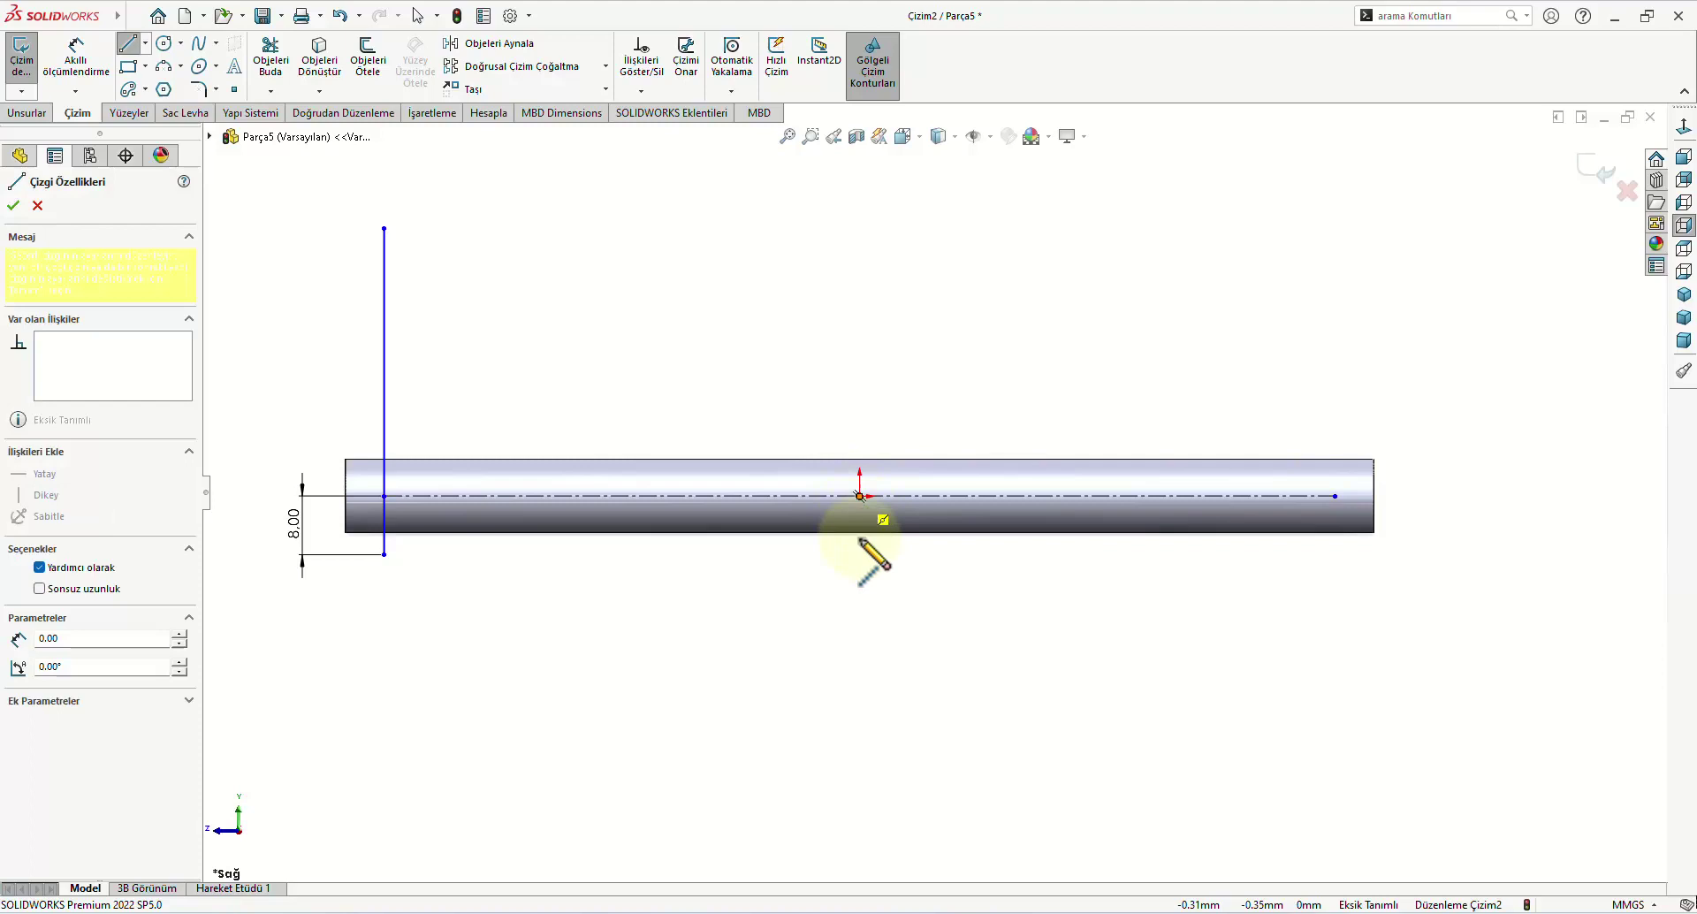
right_click(859, 610)
left_click(896, 626)
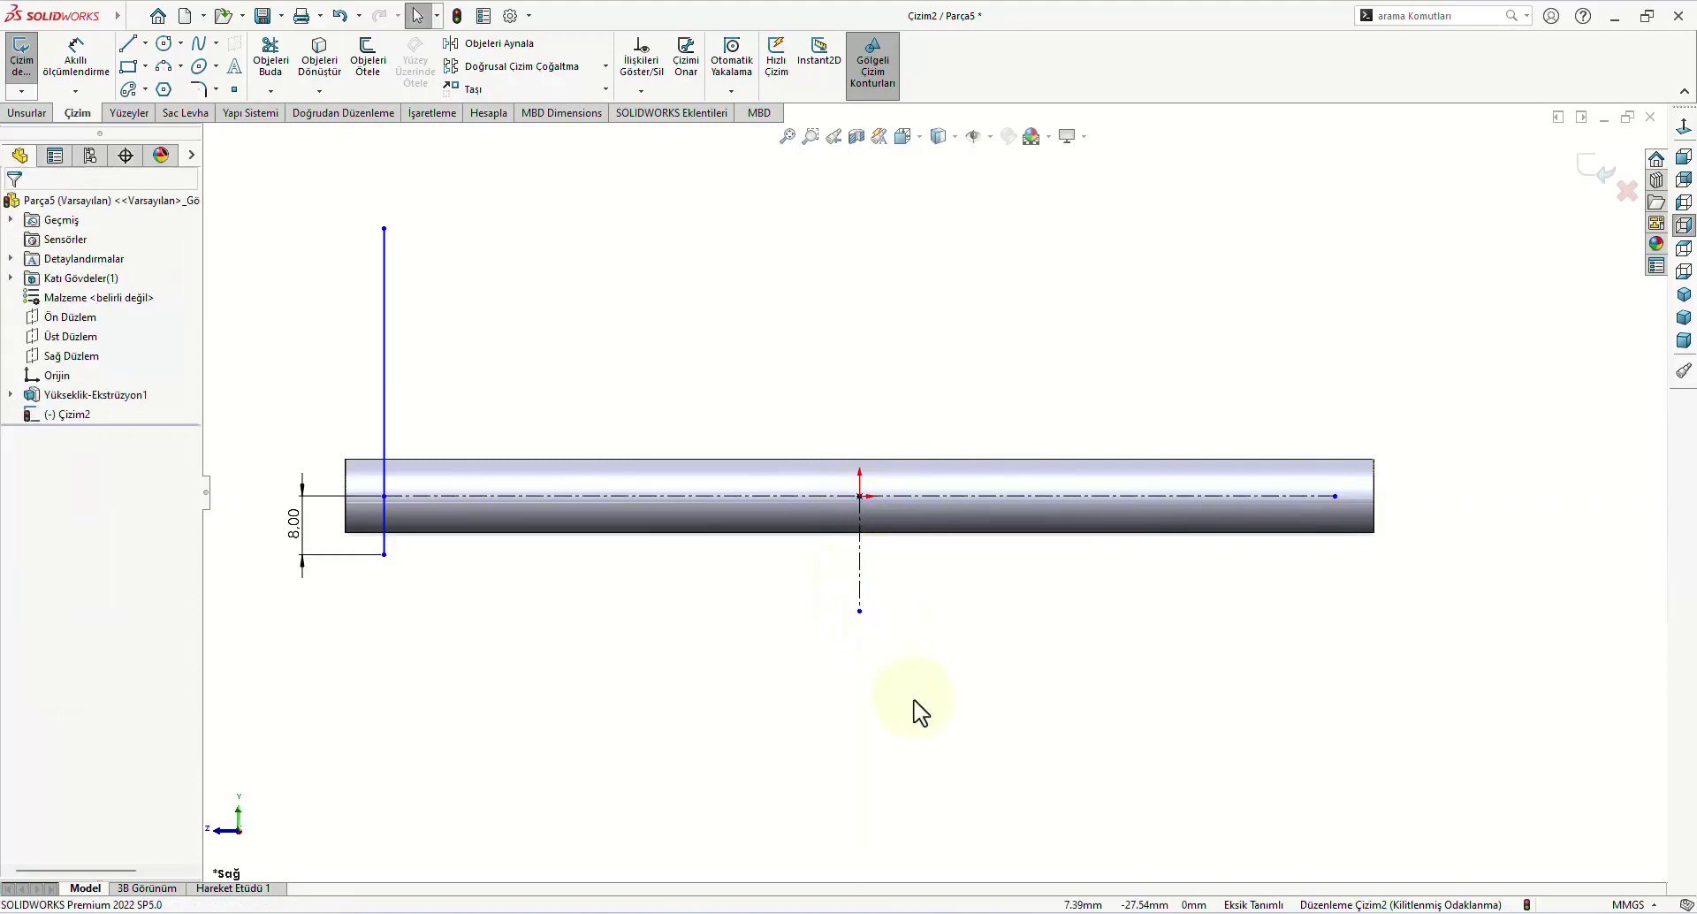
Step: Mirror both parts of the vertical line about the centerline to the rod's right end
left_click(493, 43)
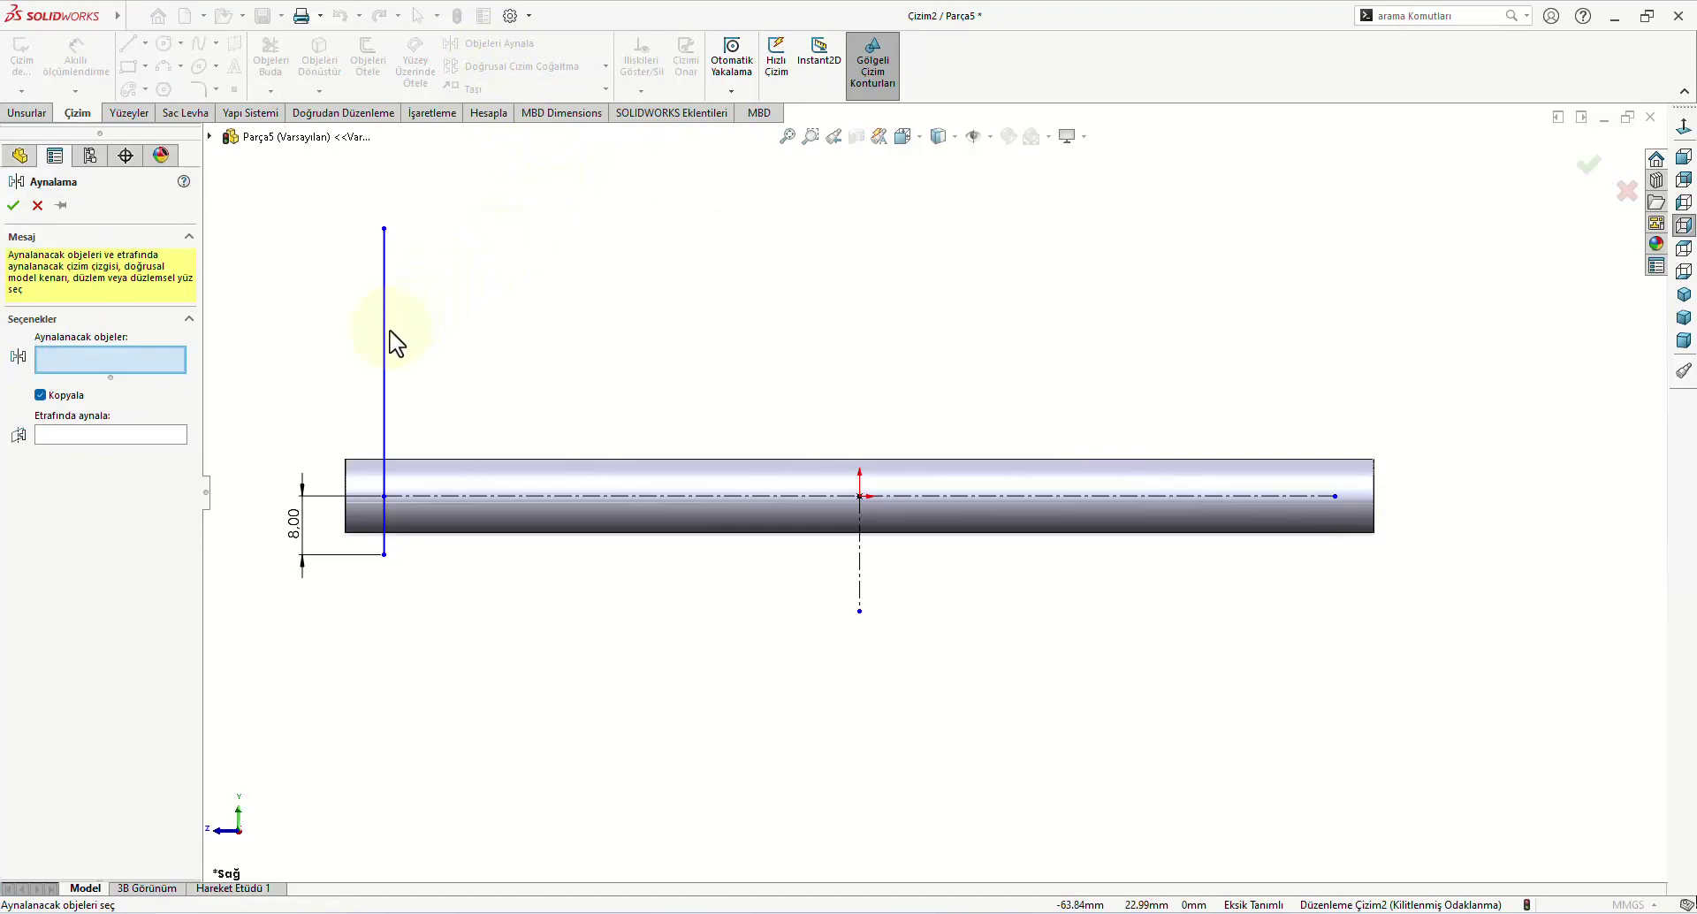
left_click(388, 352)
left_click(385, 535)
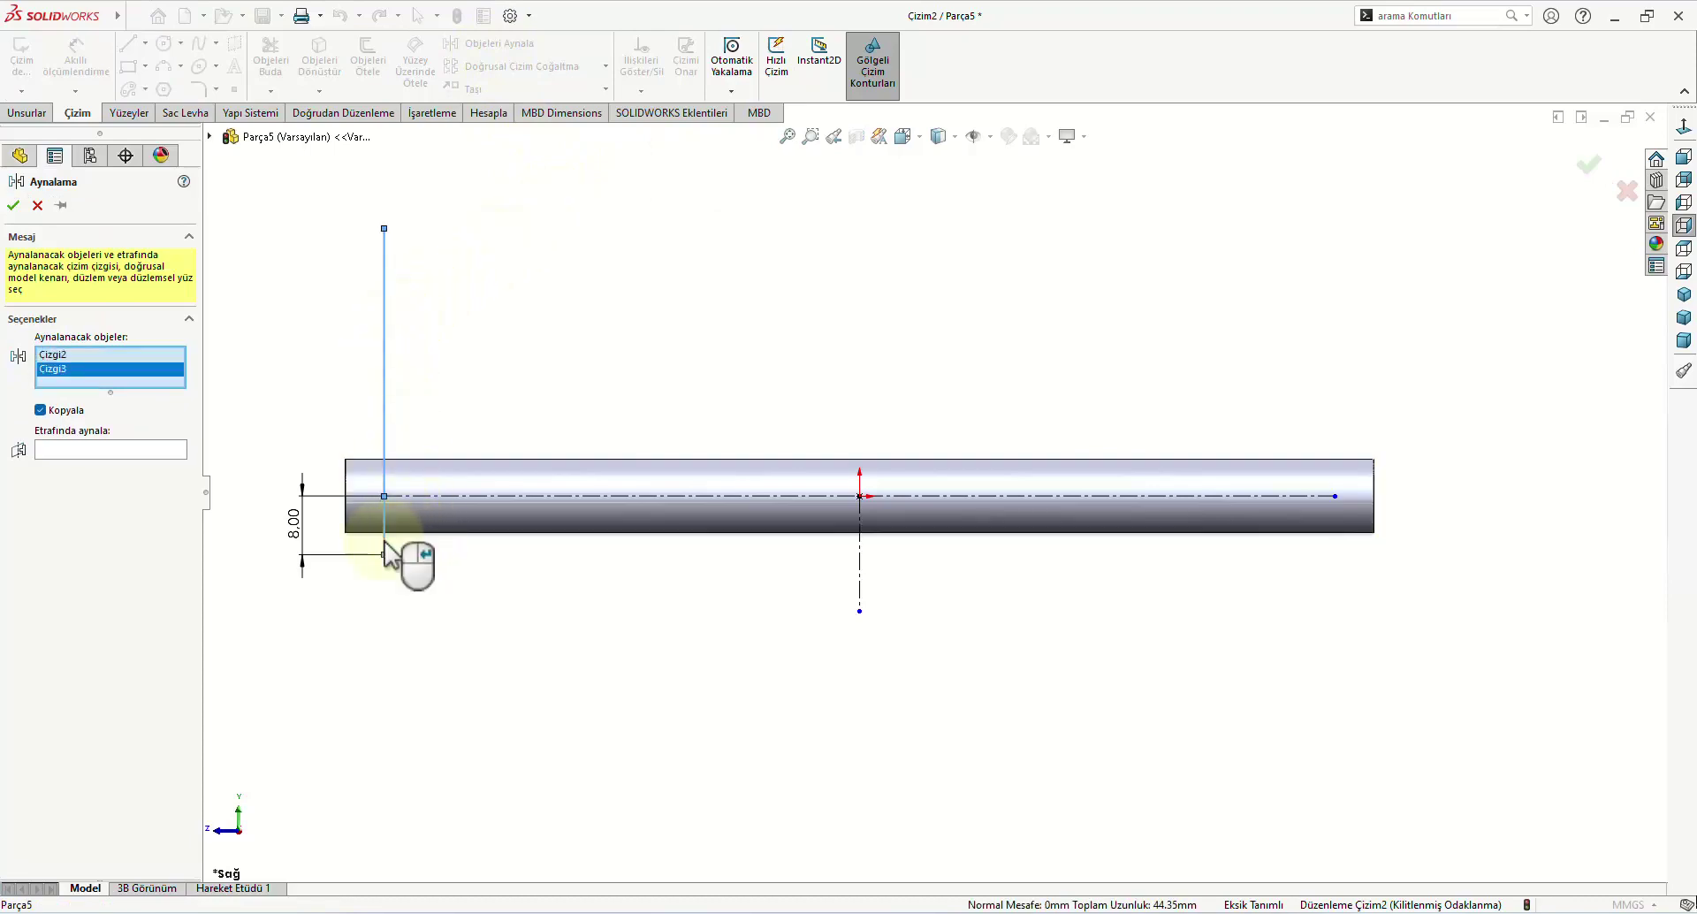
left_click(130, 461)
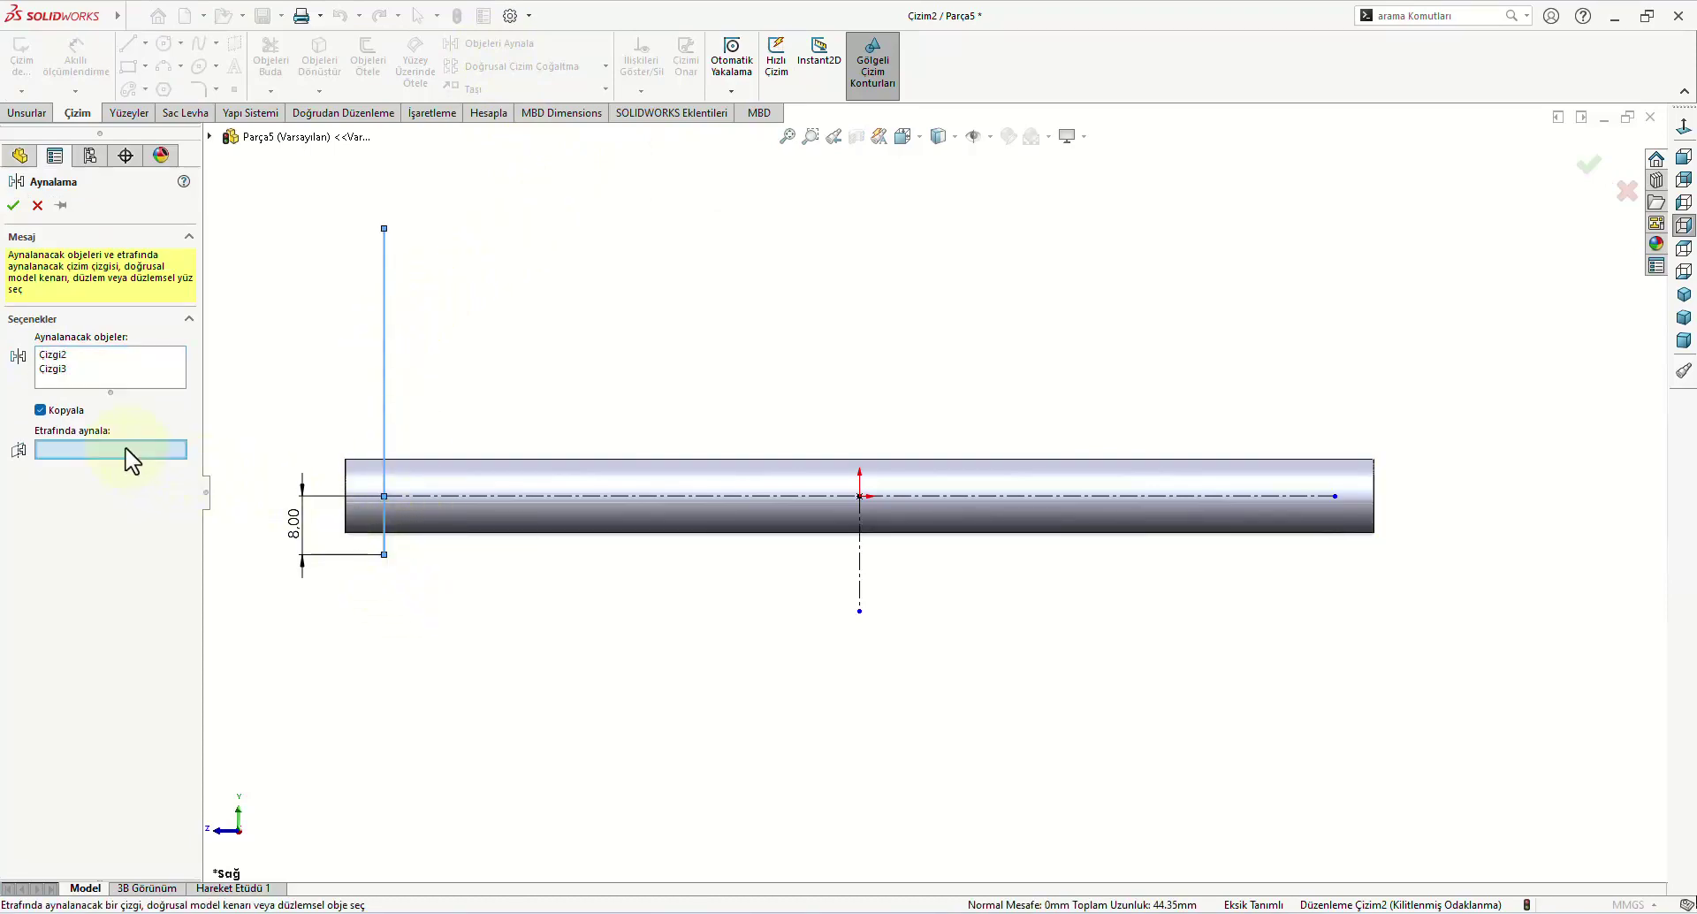
left_click(859, 566)
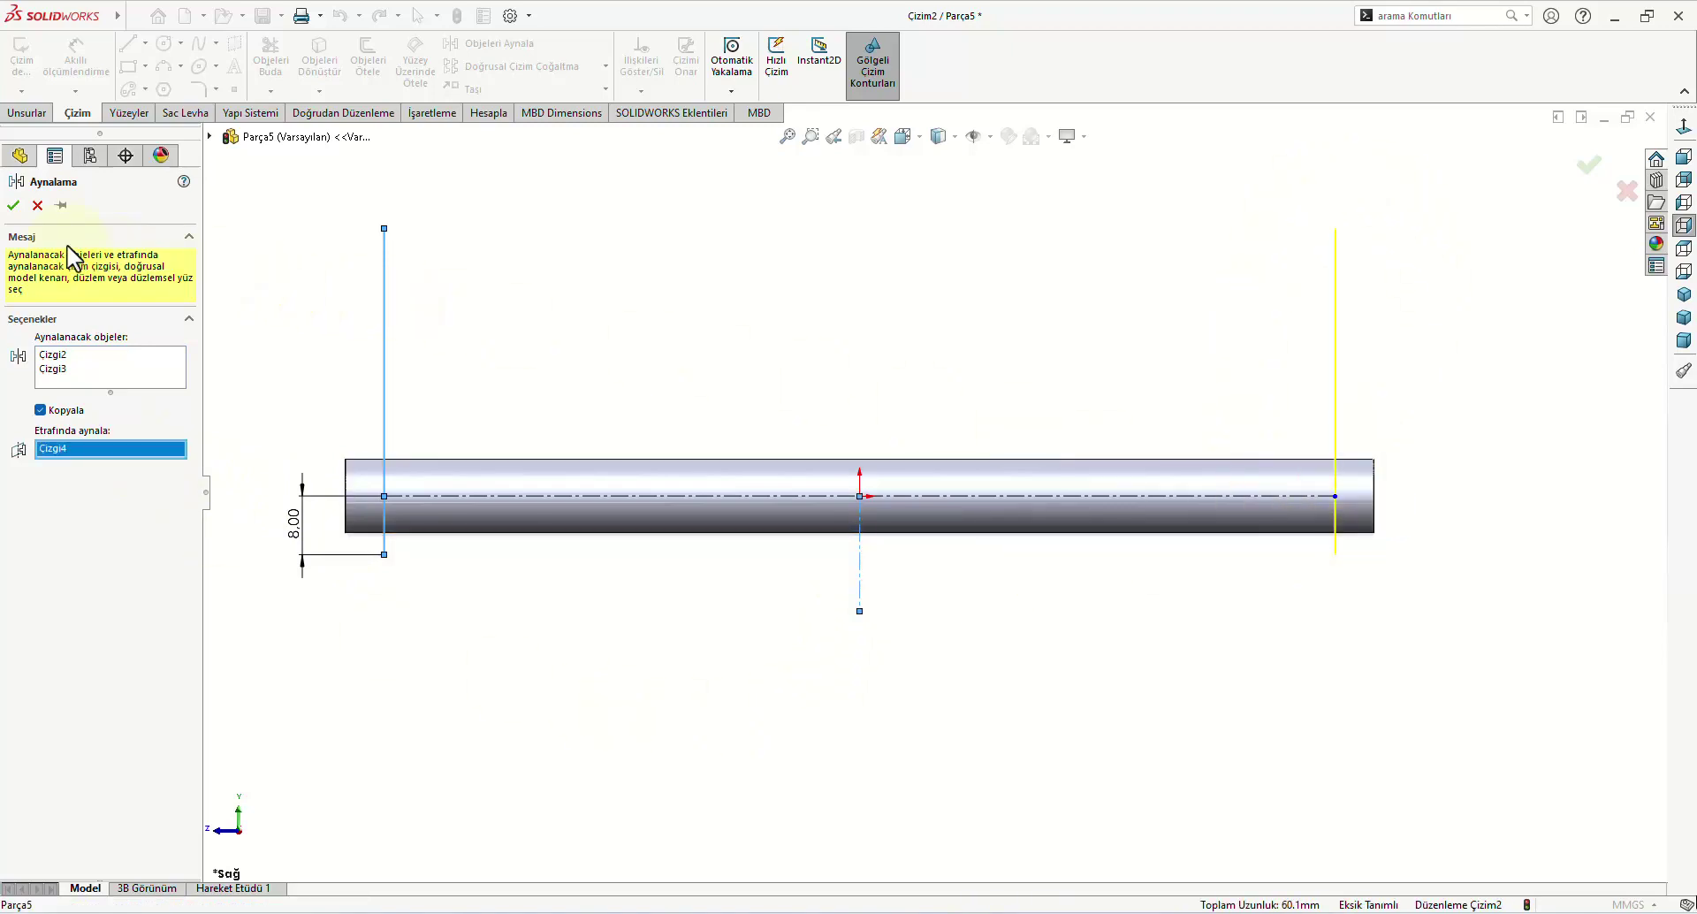
left_click(12, 206)
key("z")
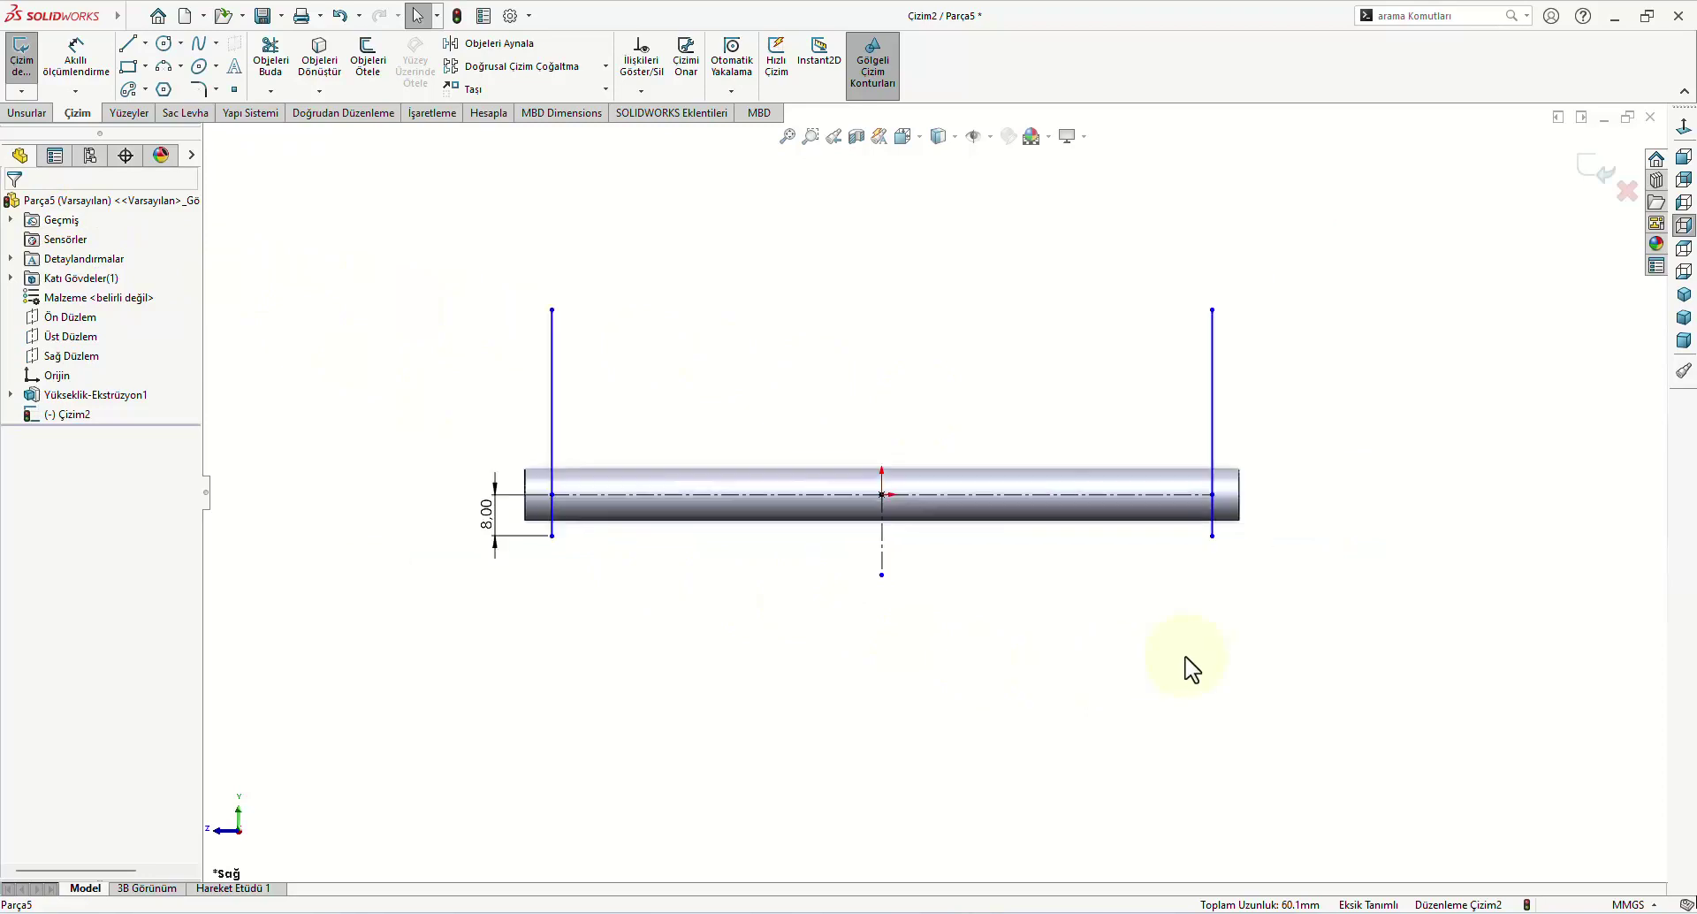
Step: Draw a circle above the rod and align its centre vertically with the sketch origin
left_click(163, 42)
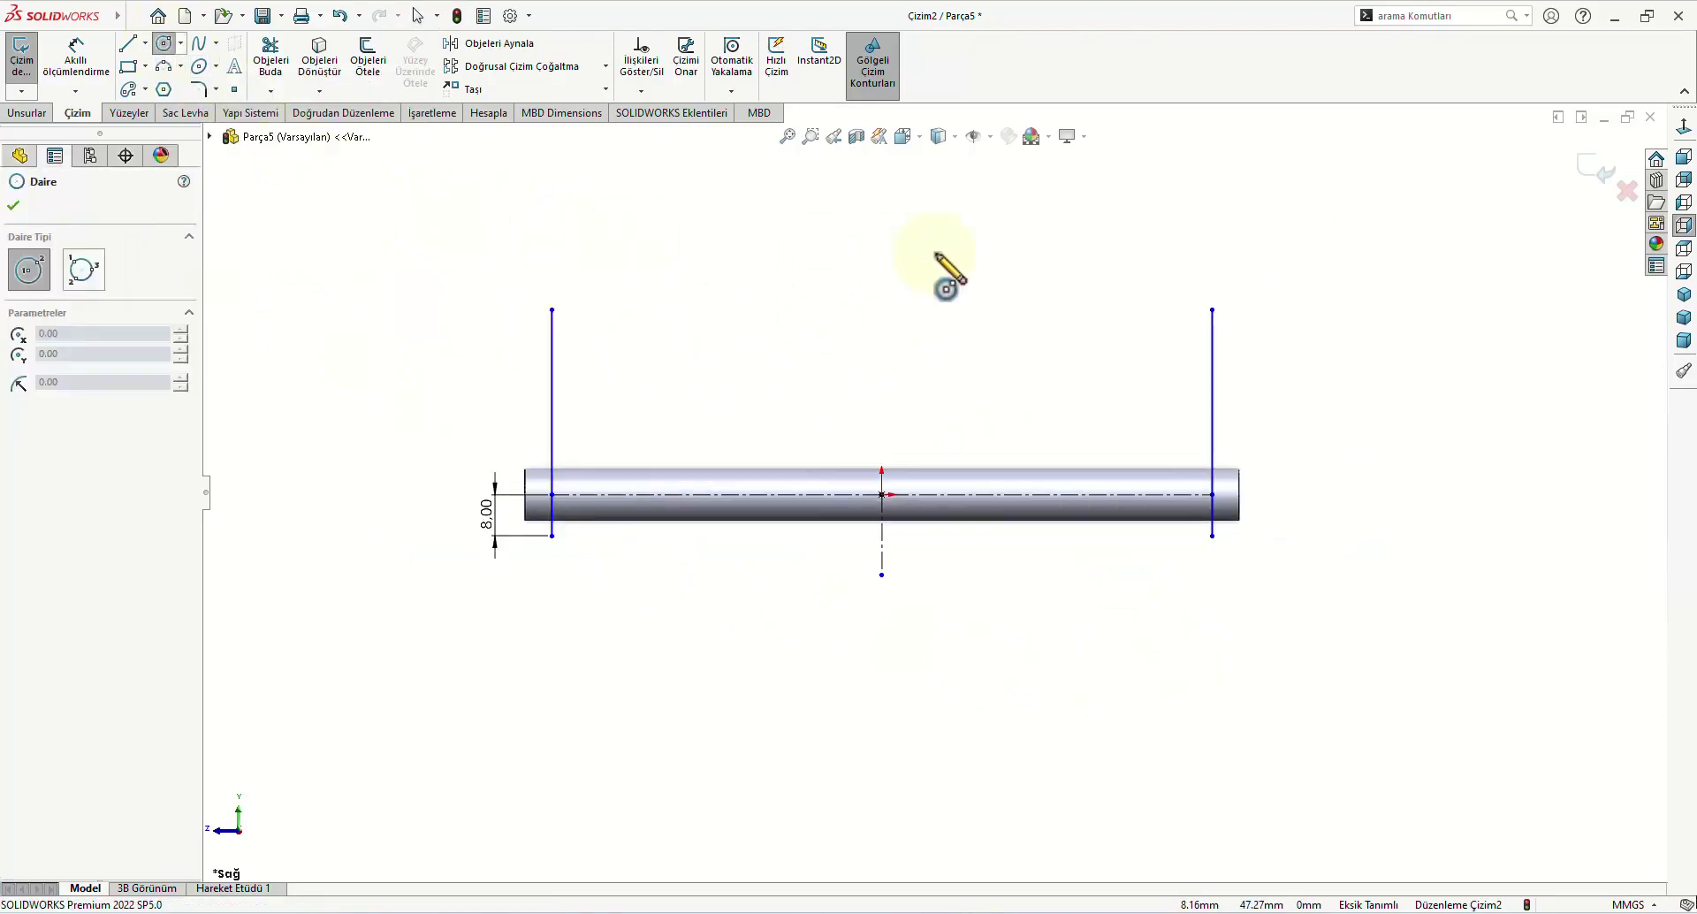
left_click(882, 240)
left_click(884, 336)
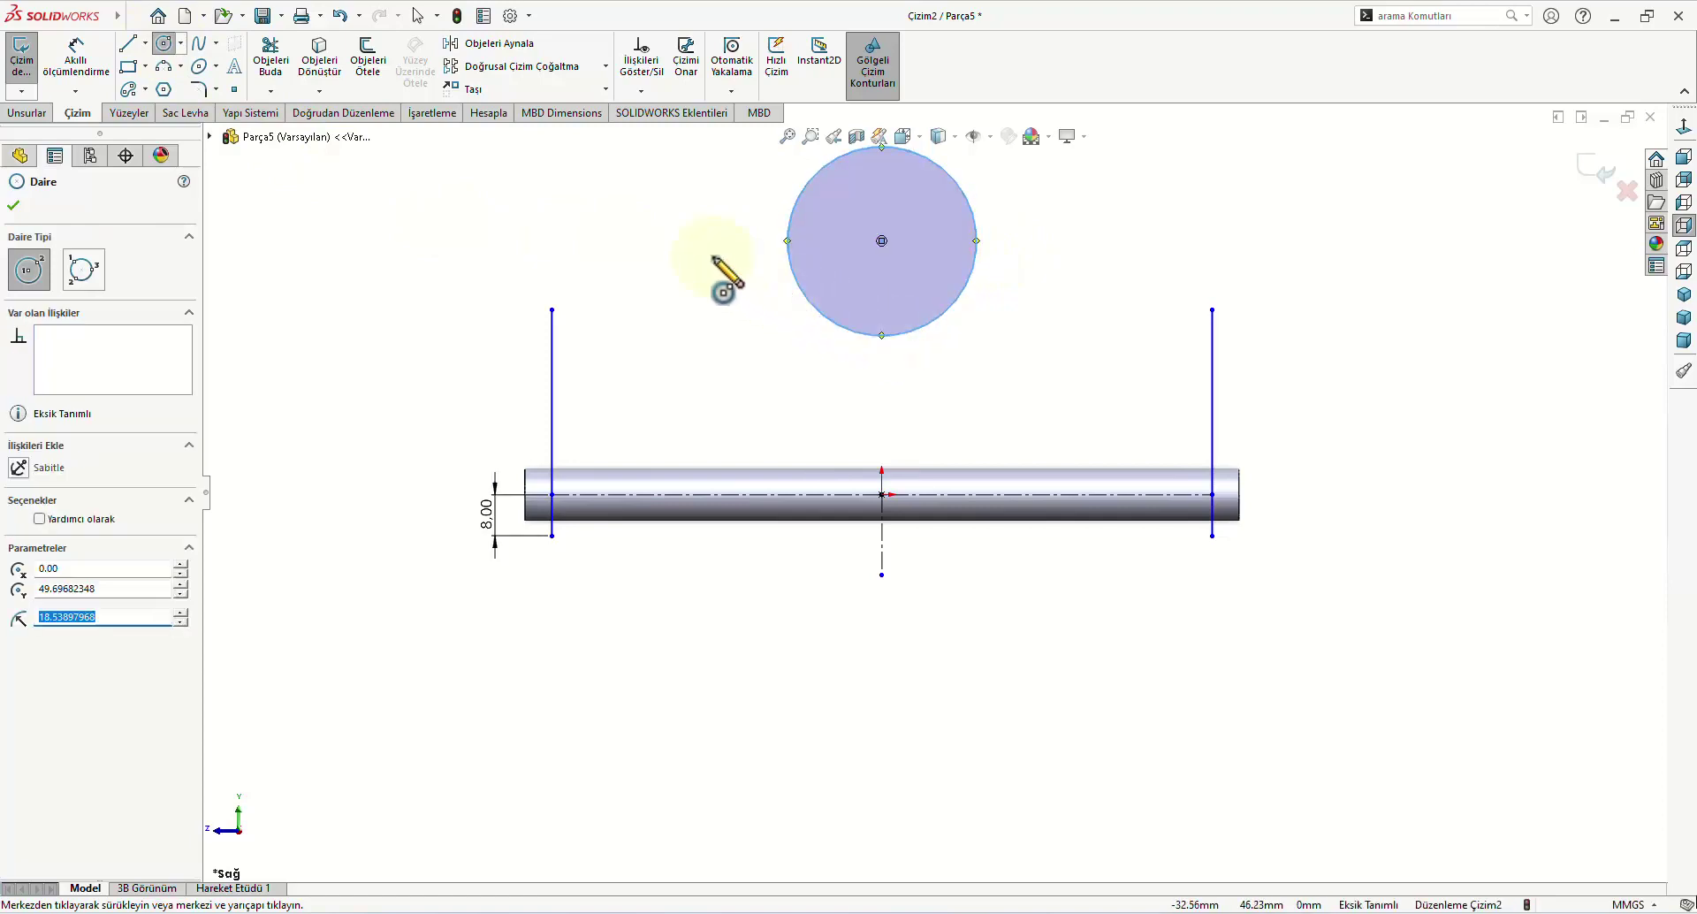
right_click(709, 257)
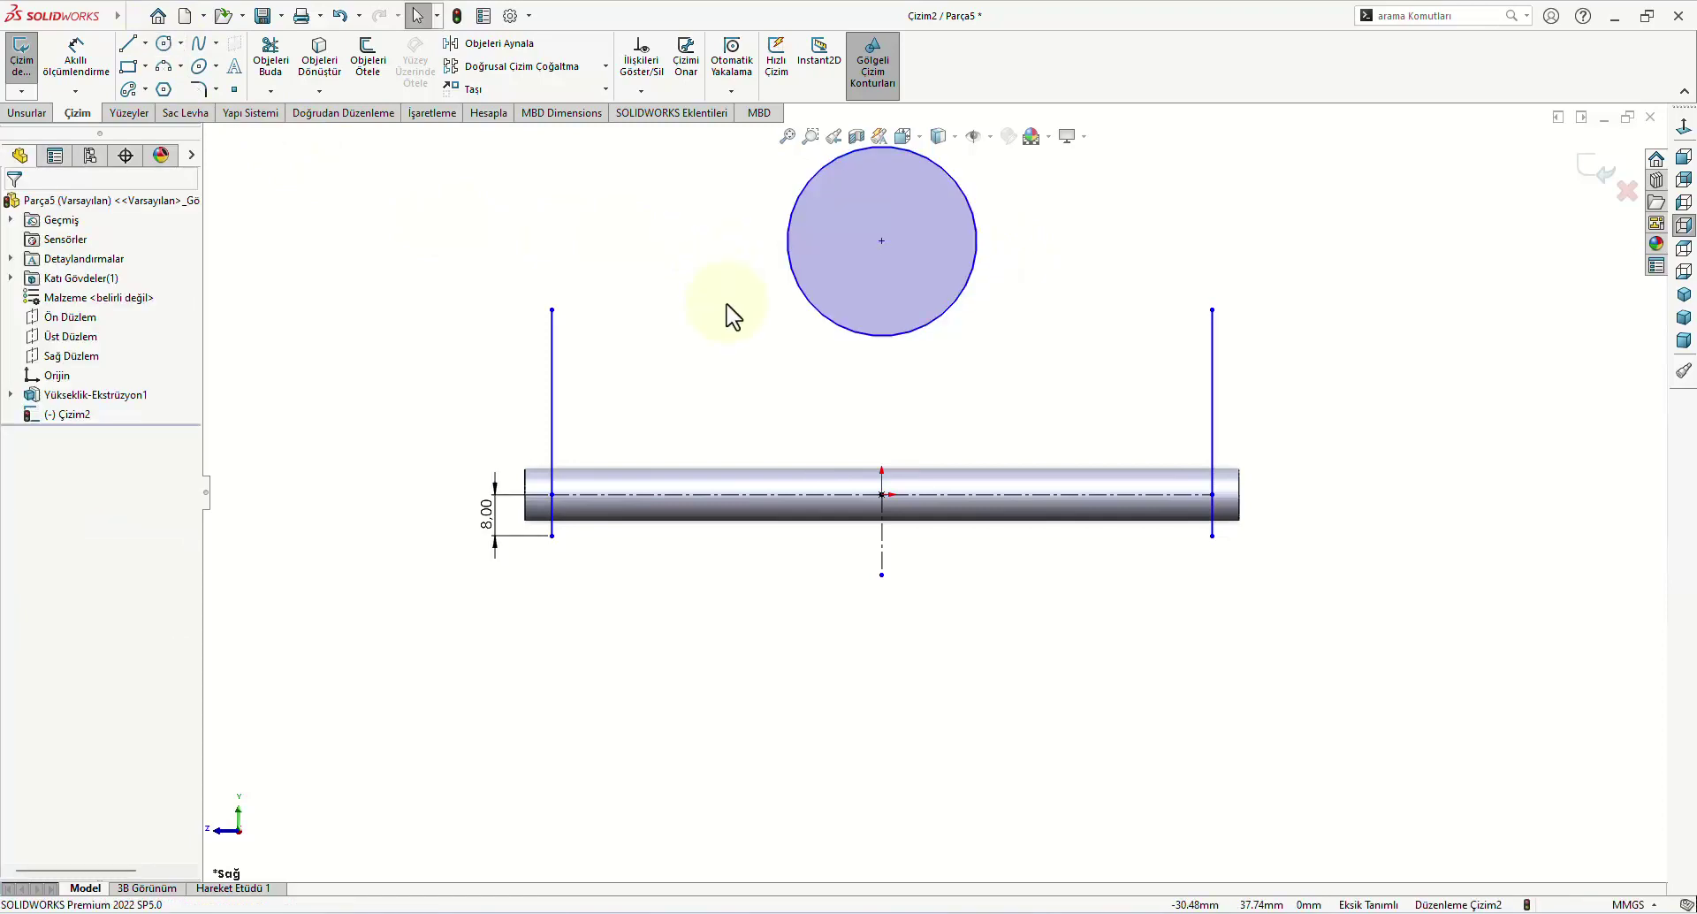
left_click(883, 244, "ctrl")
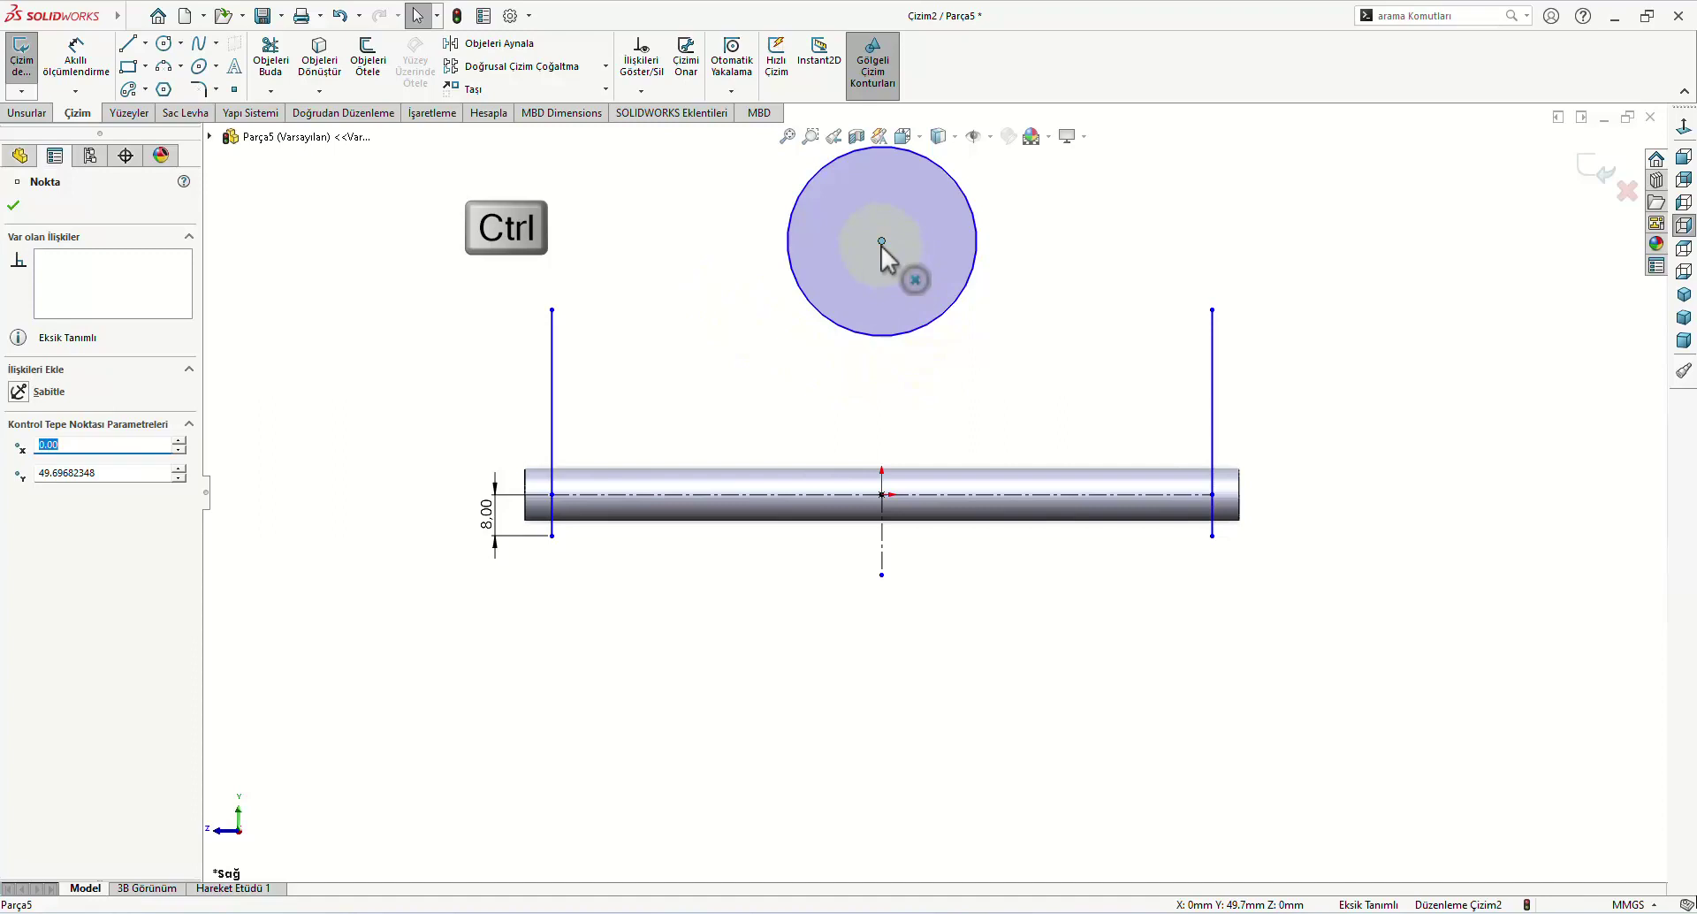
left_click(882, 495, "ctrl")
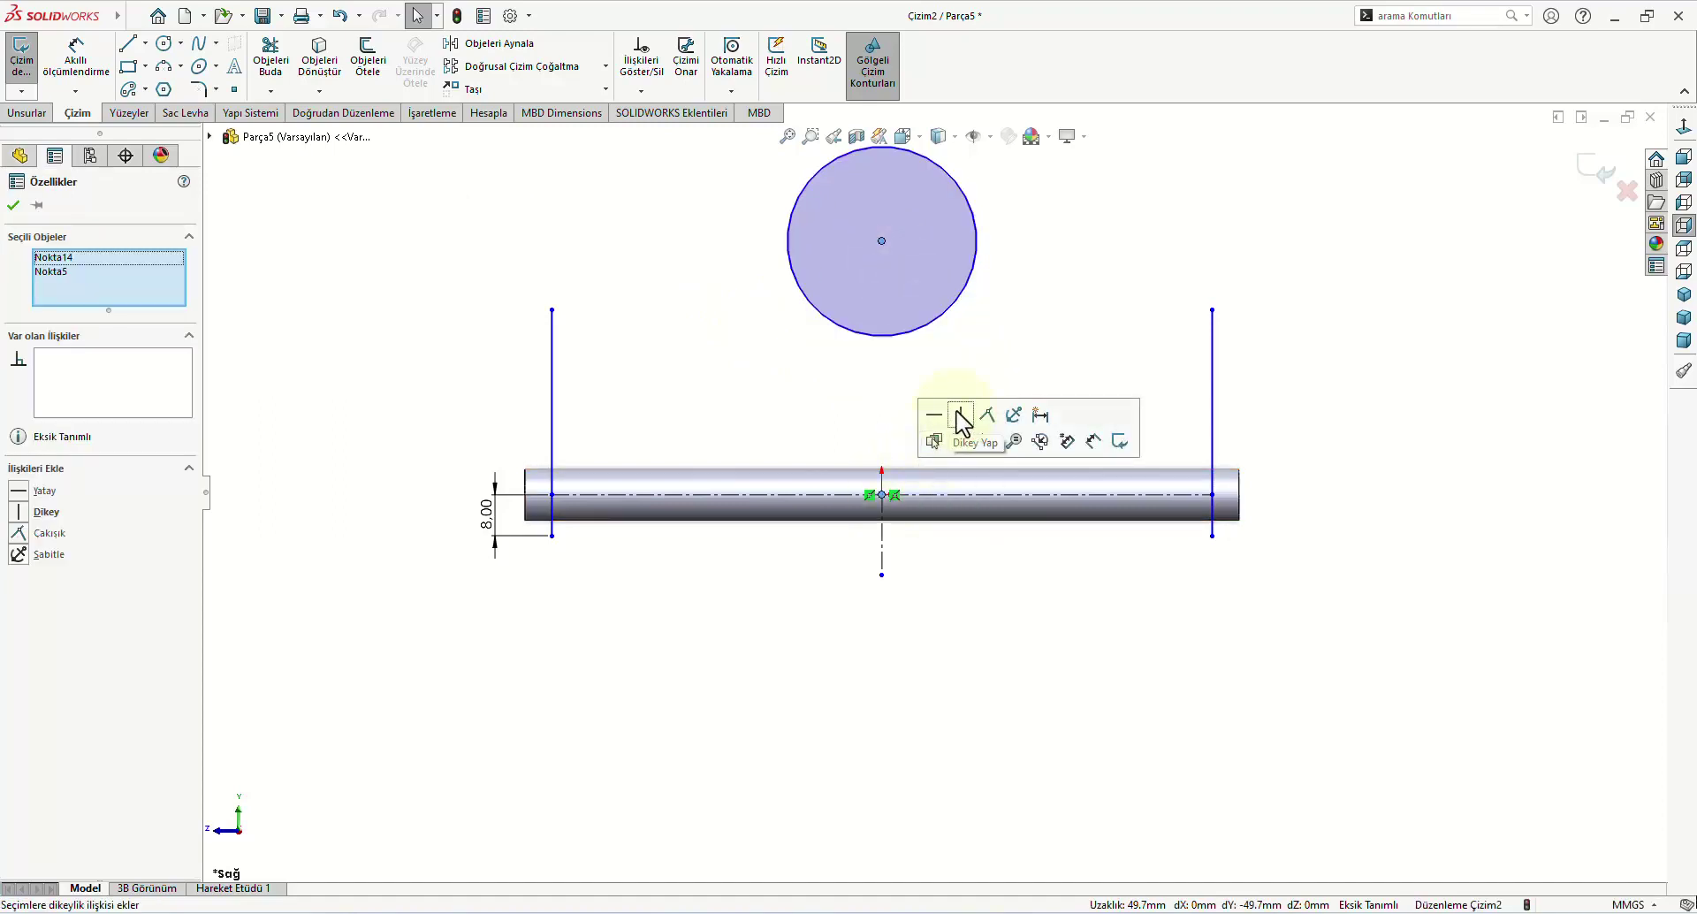
left_click(959, 415)
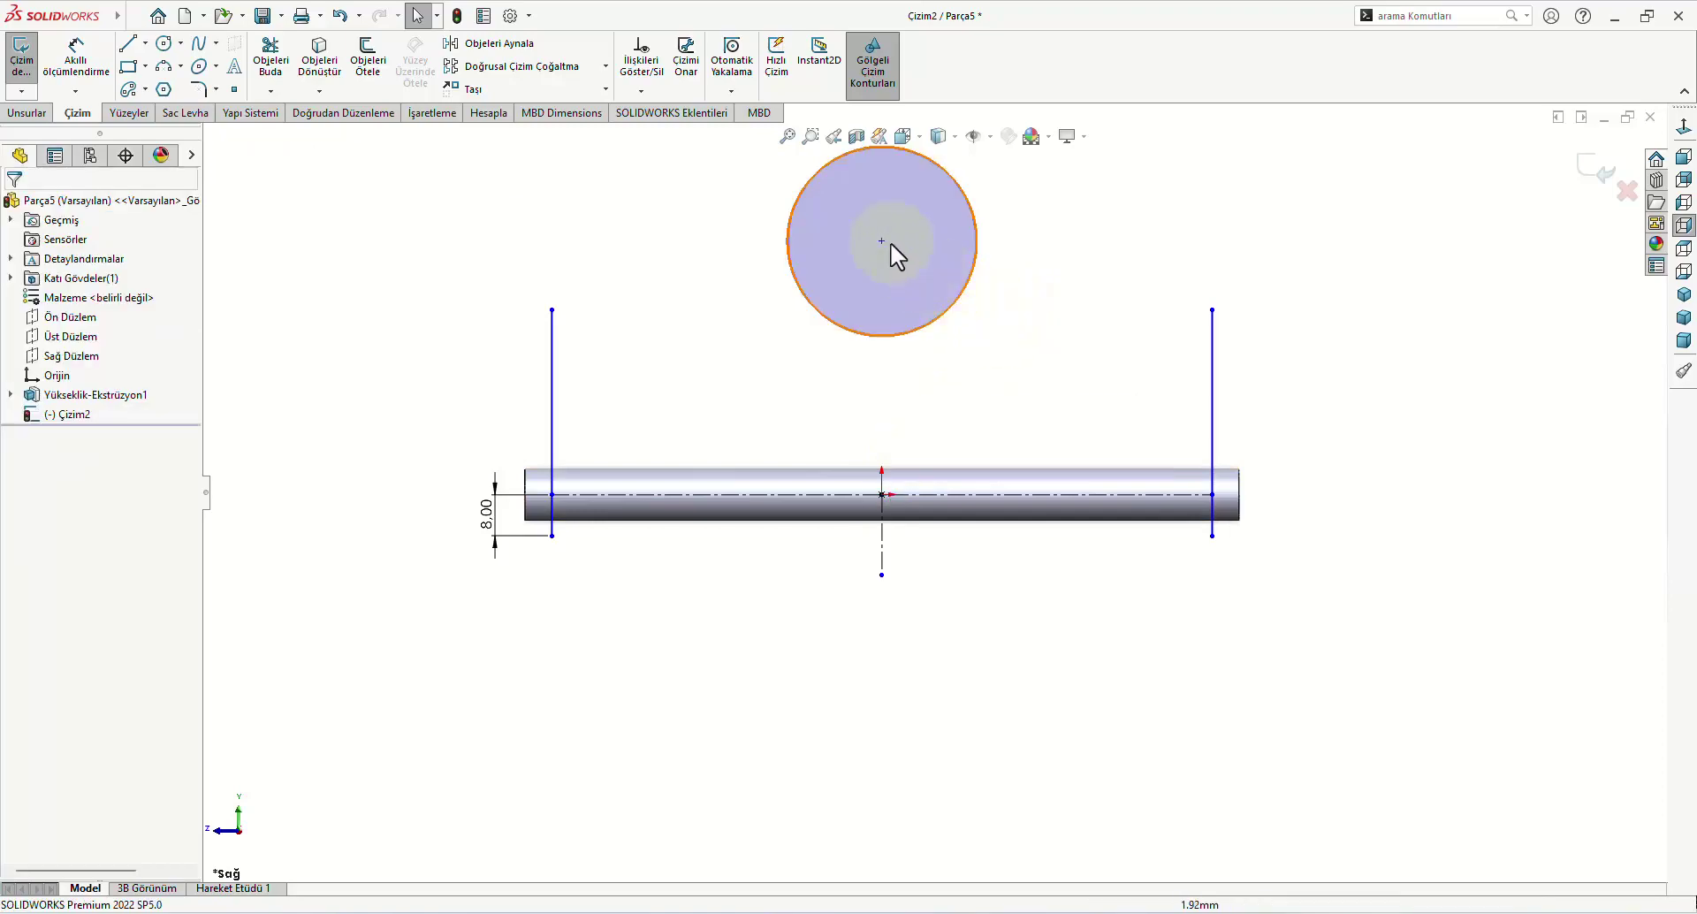
left_click_drag(881, 240, 881, 324)
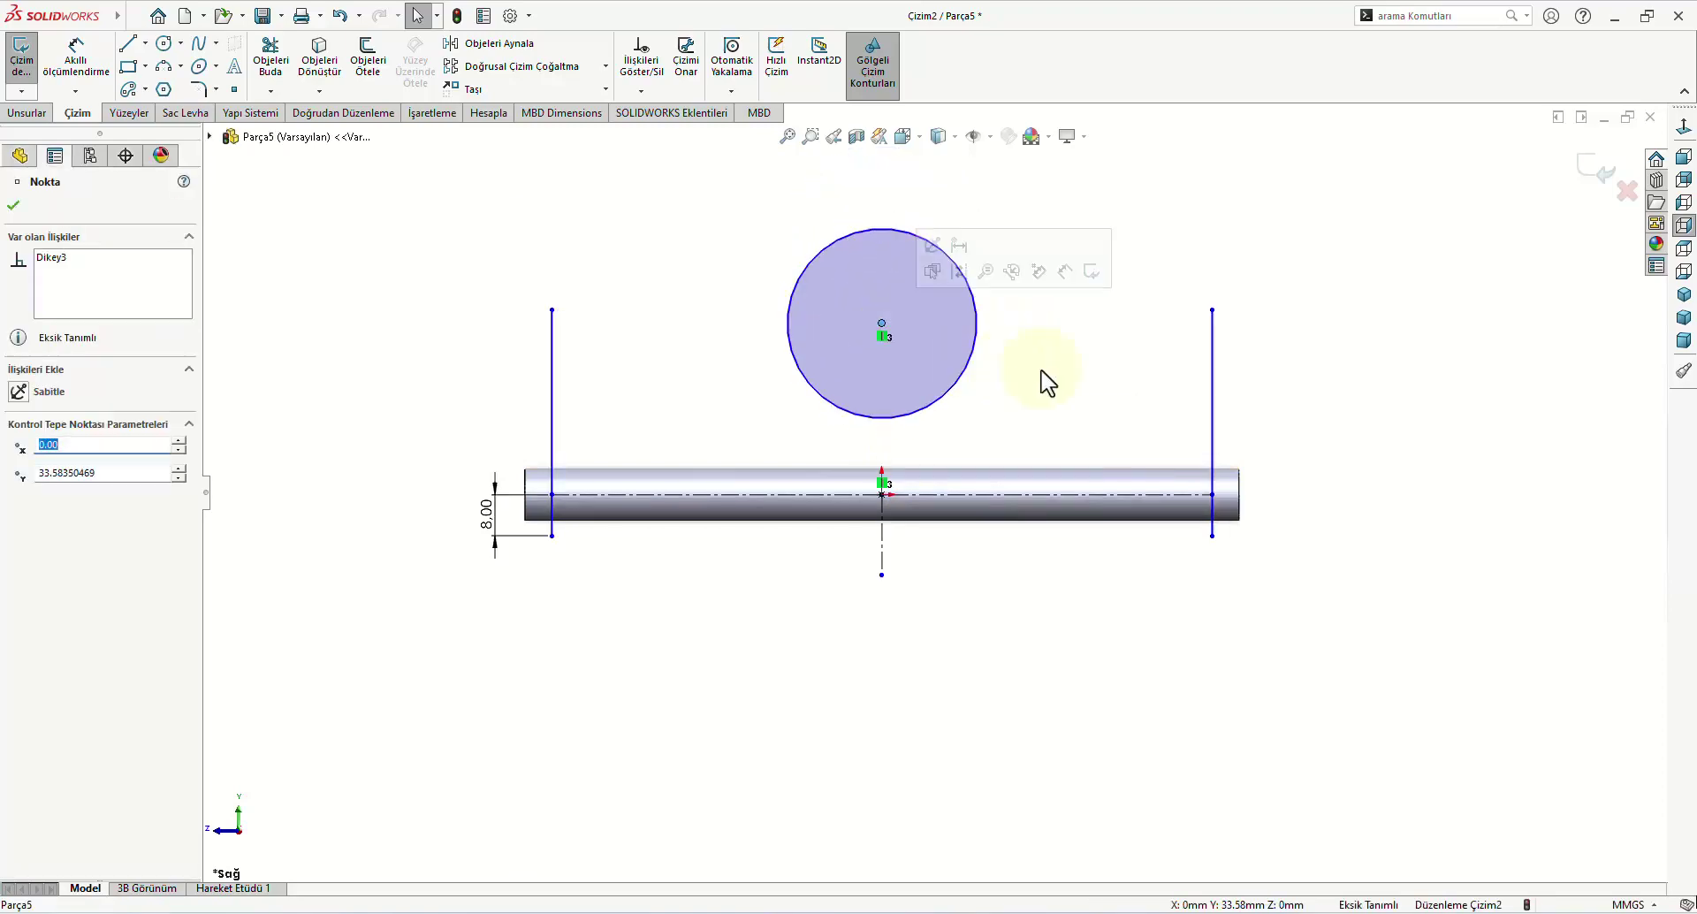
left_click(1078, 362)
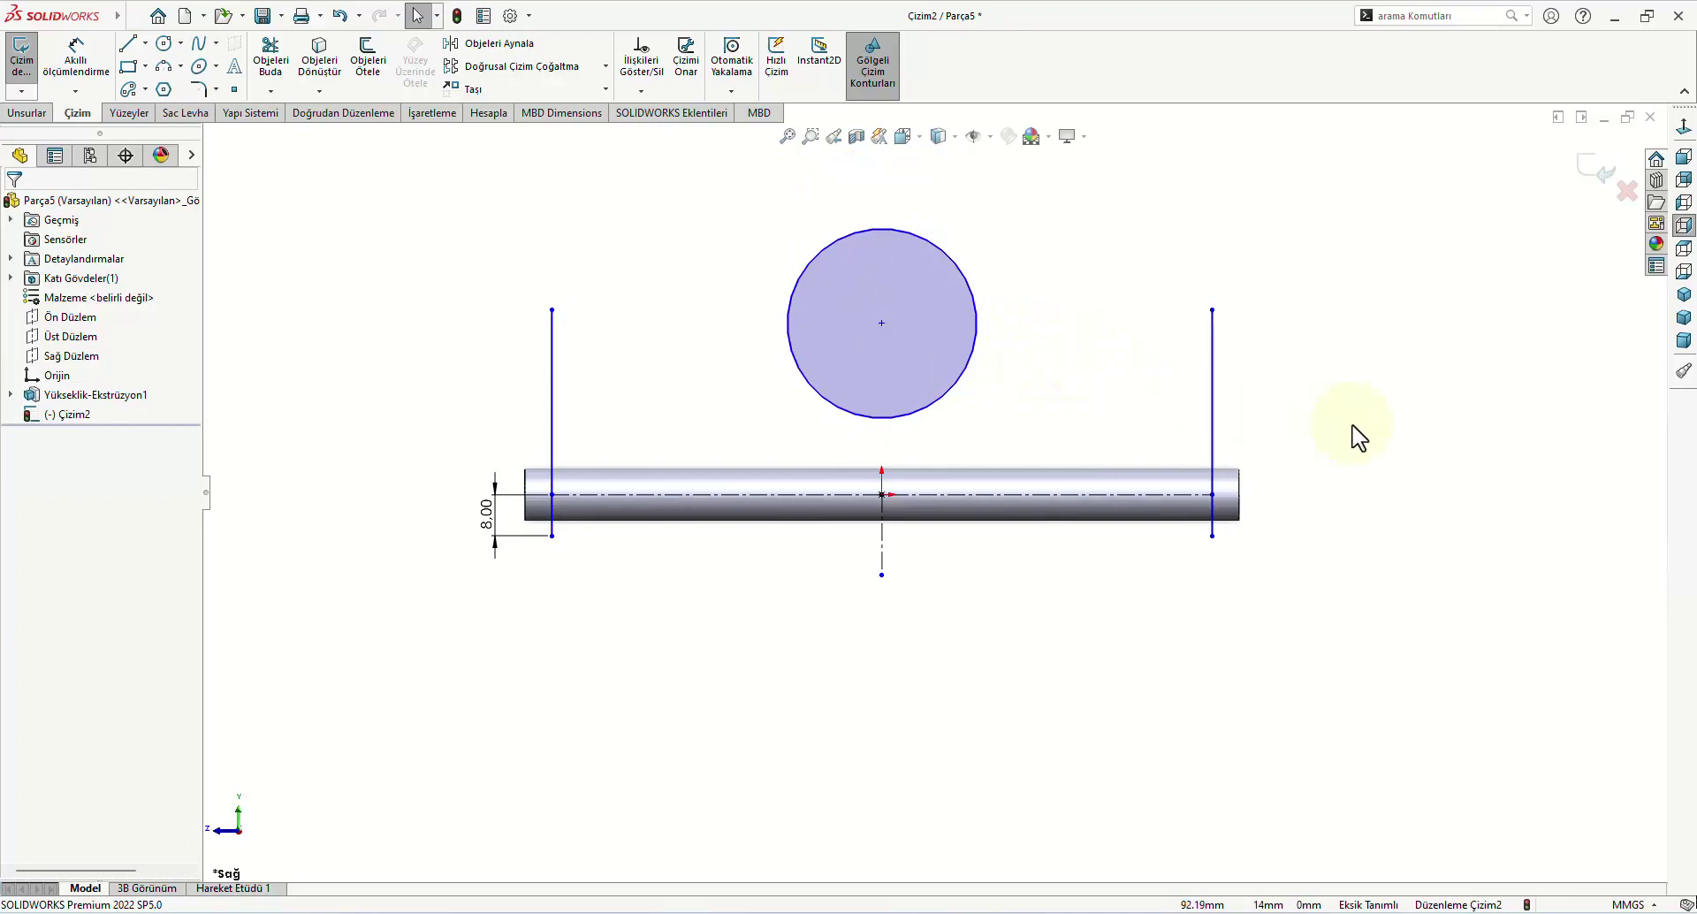
Step: Make the right vertical line tangent to the circle, then relate the circle to the rod's axis line
key("ctrl")
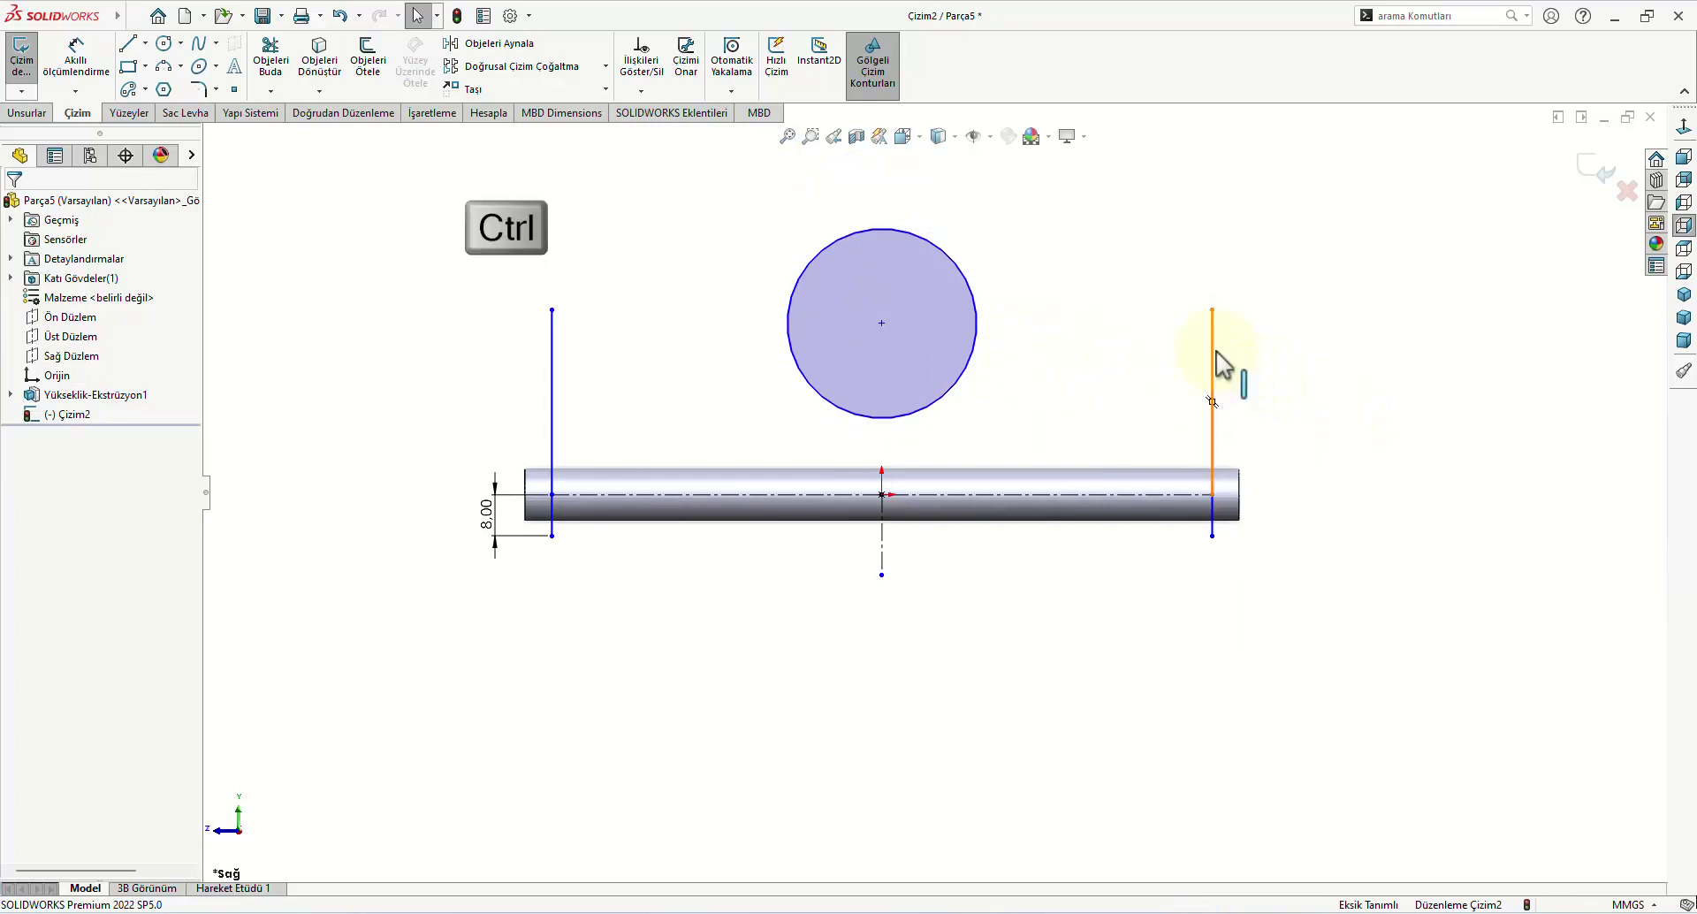
left_click(1217, 355, "ctrl")
left_click(983, 367, "ctrl")
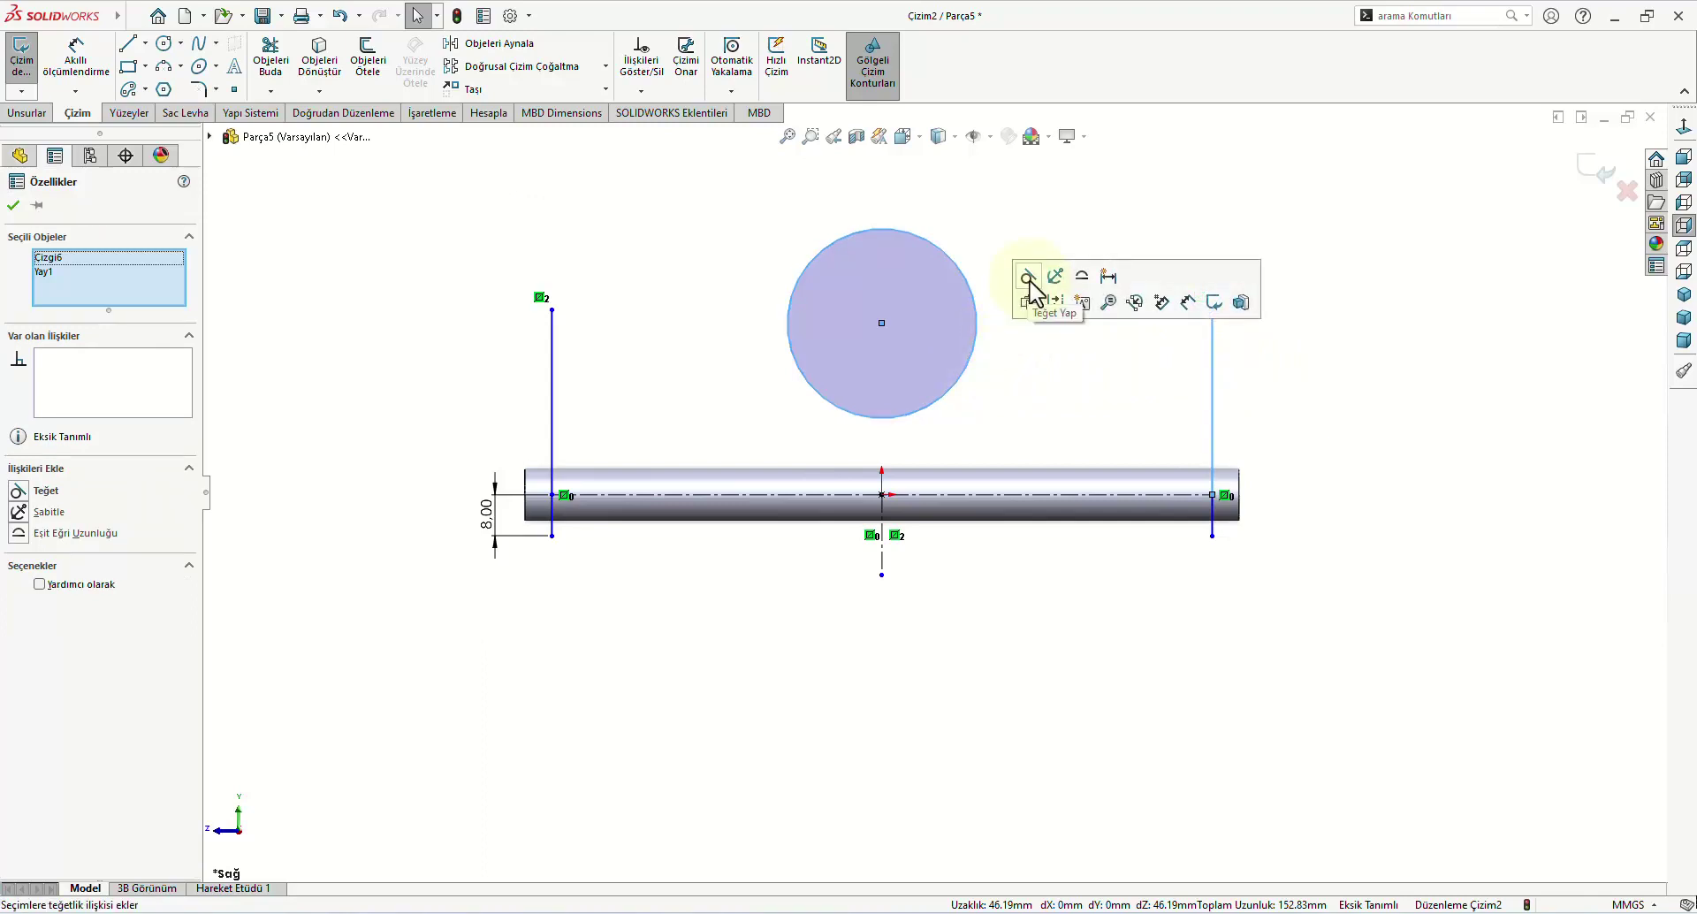
left_click(1029, 280)
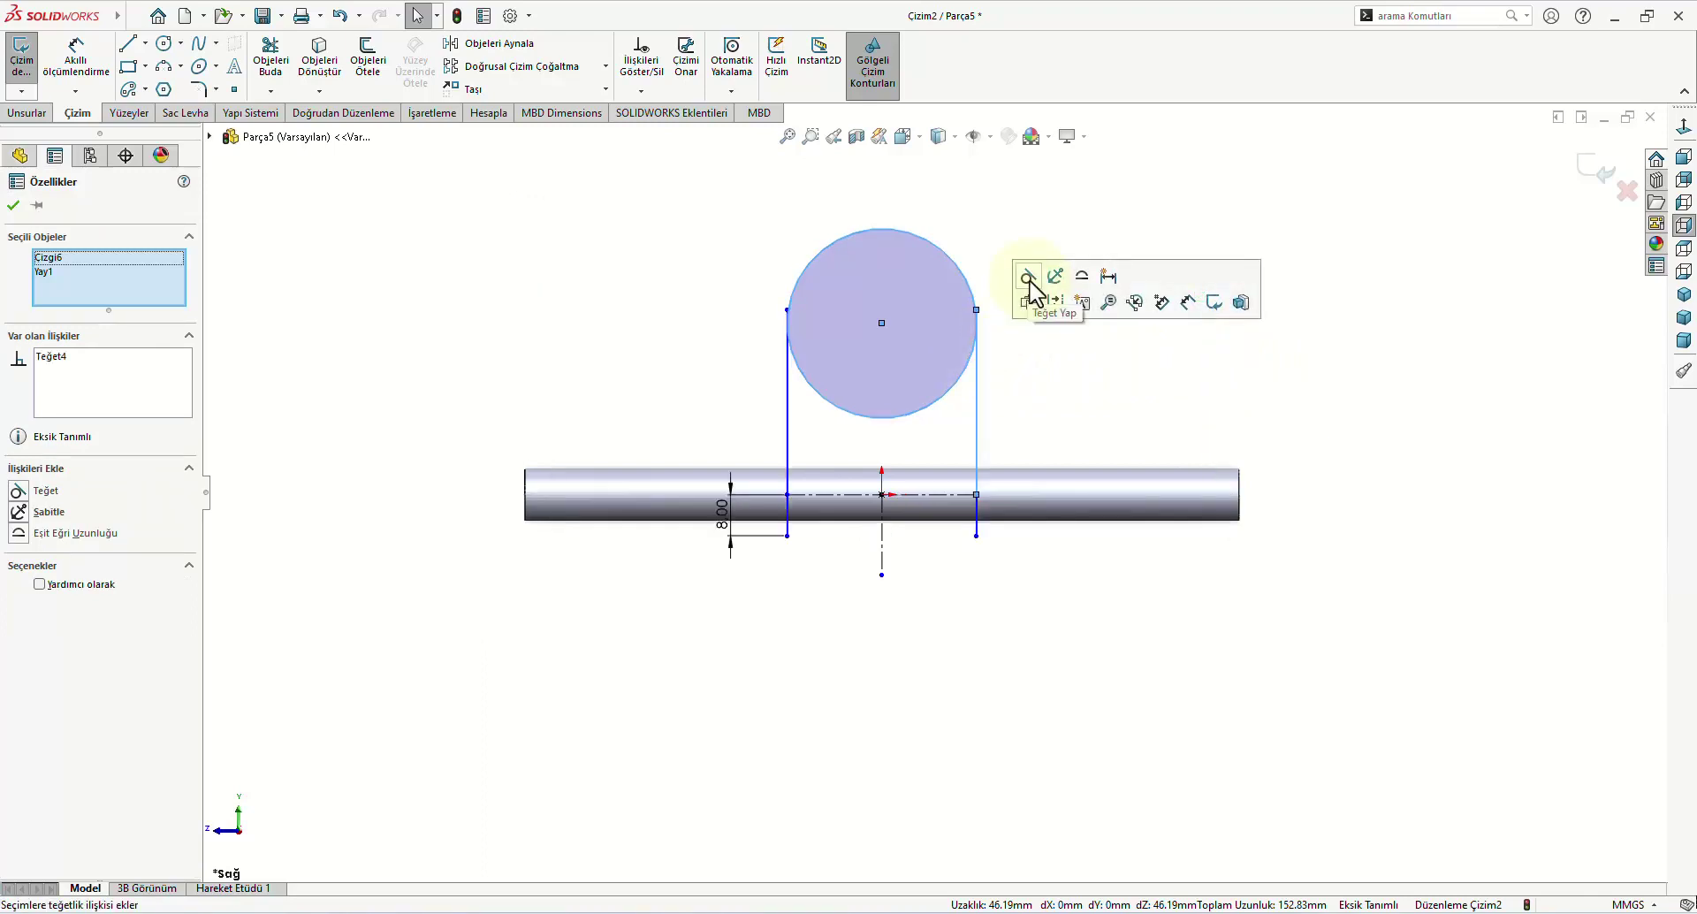
left_click(911, 428)
scroll(910, 429, "down", 2)
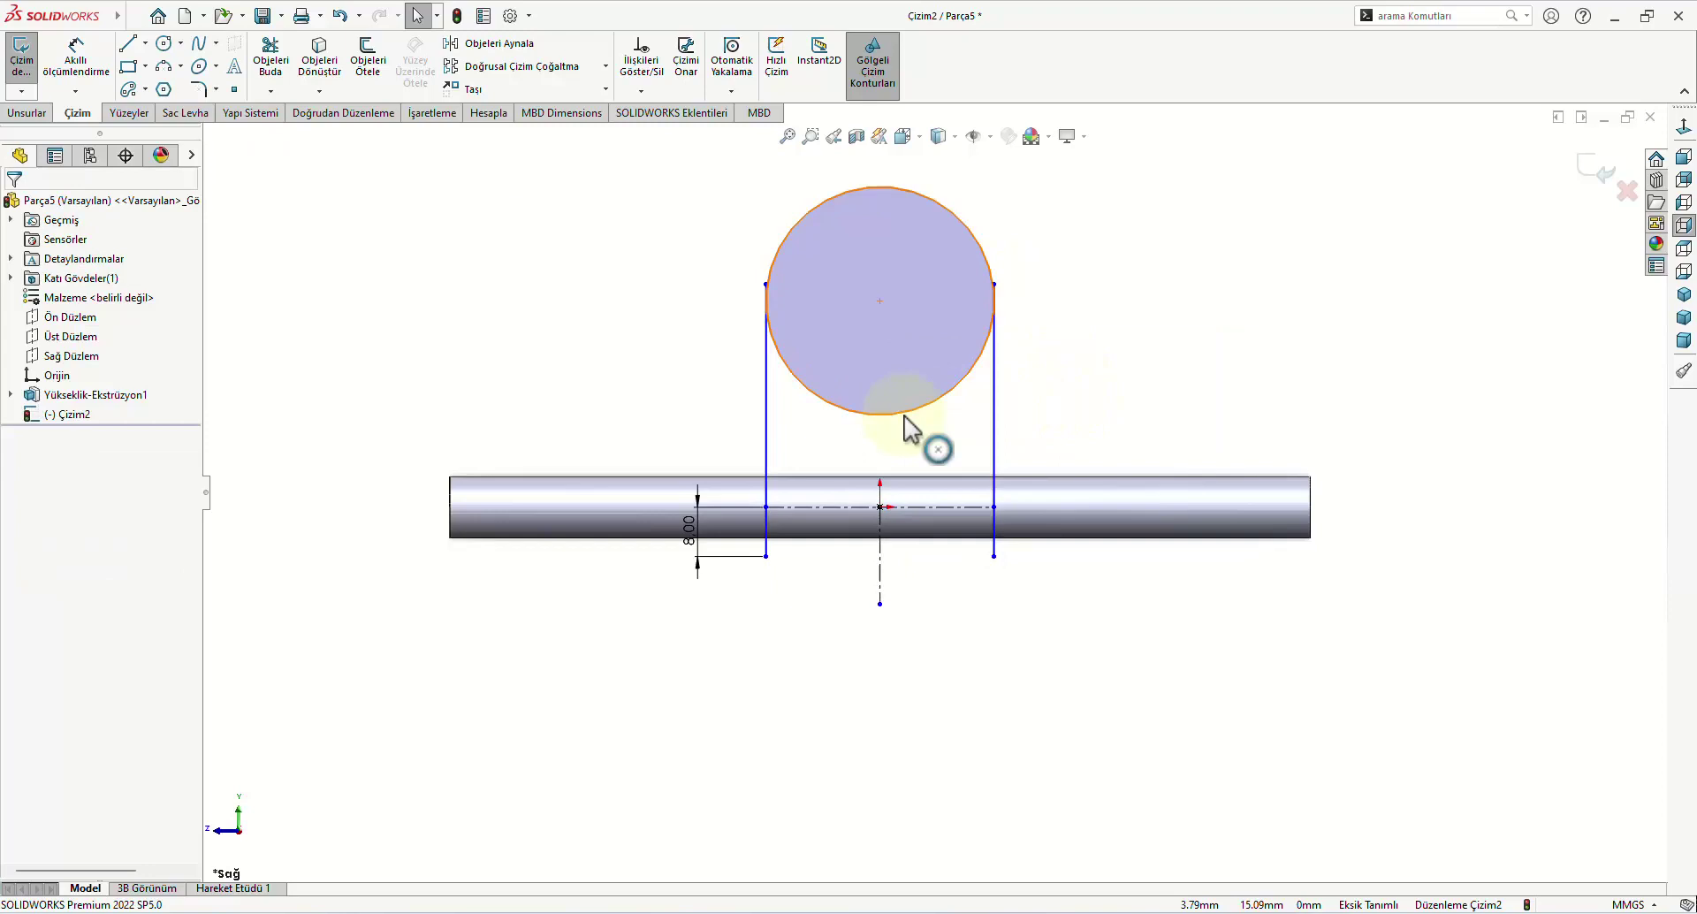
key("ctrl")
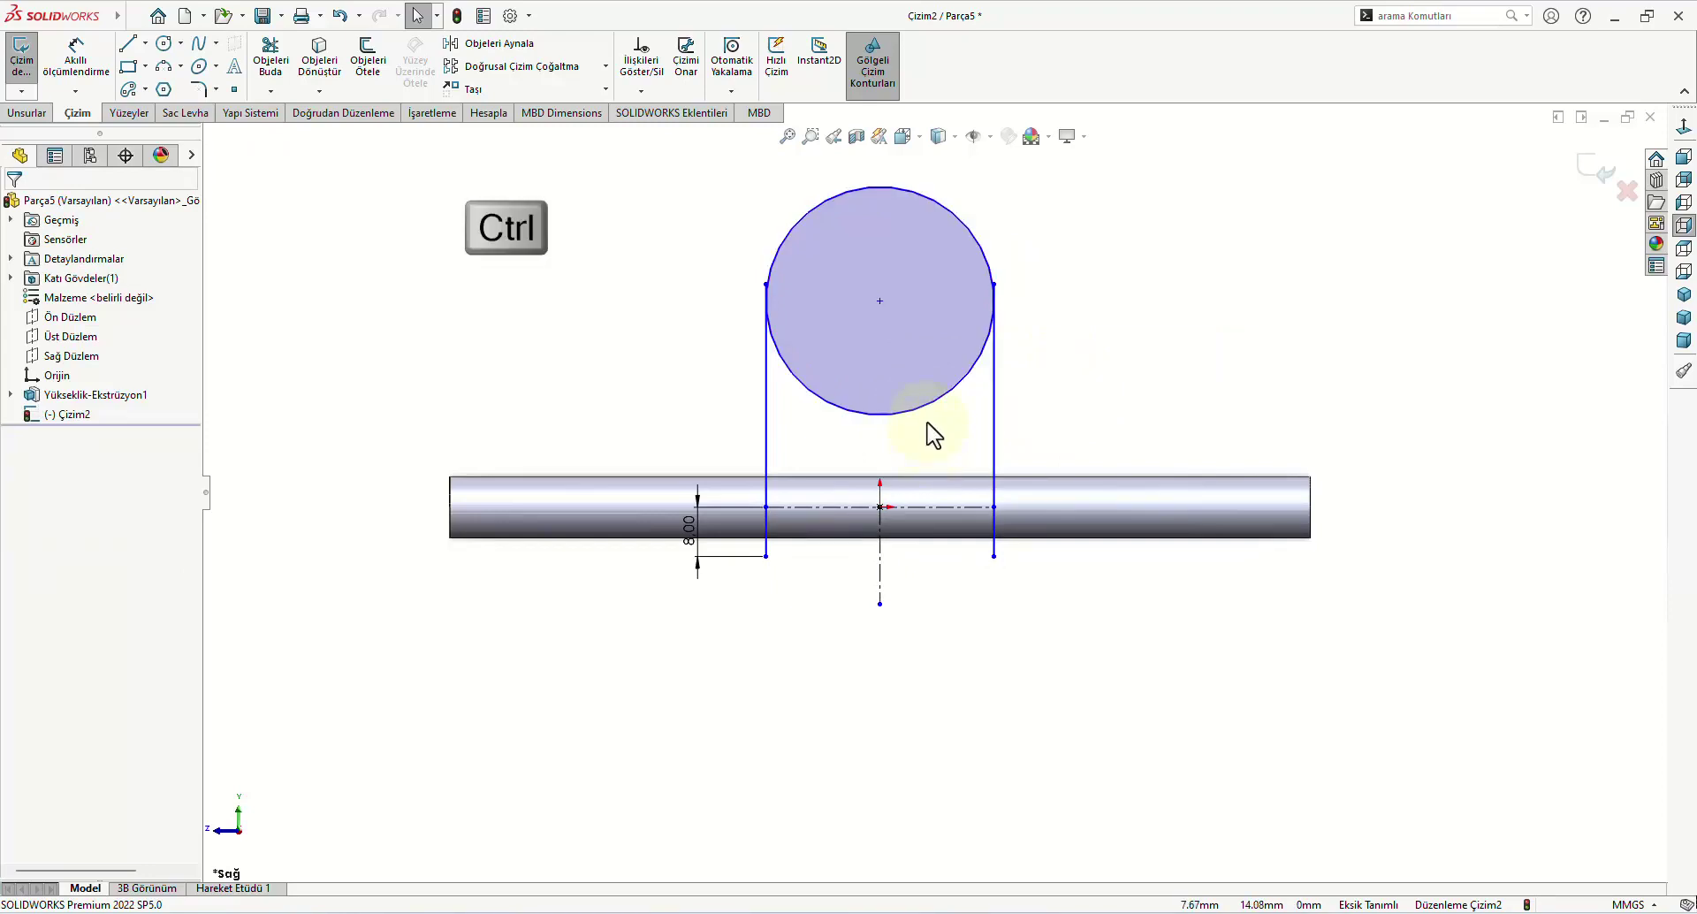
left_click(928, 408, "ctrl")
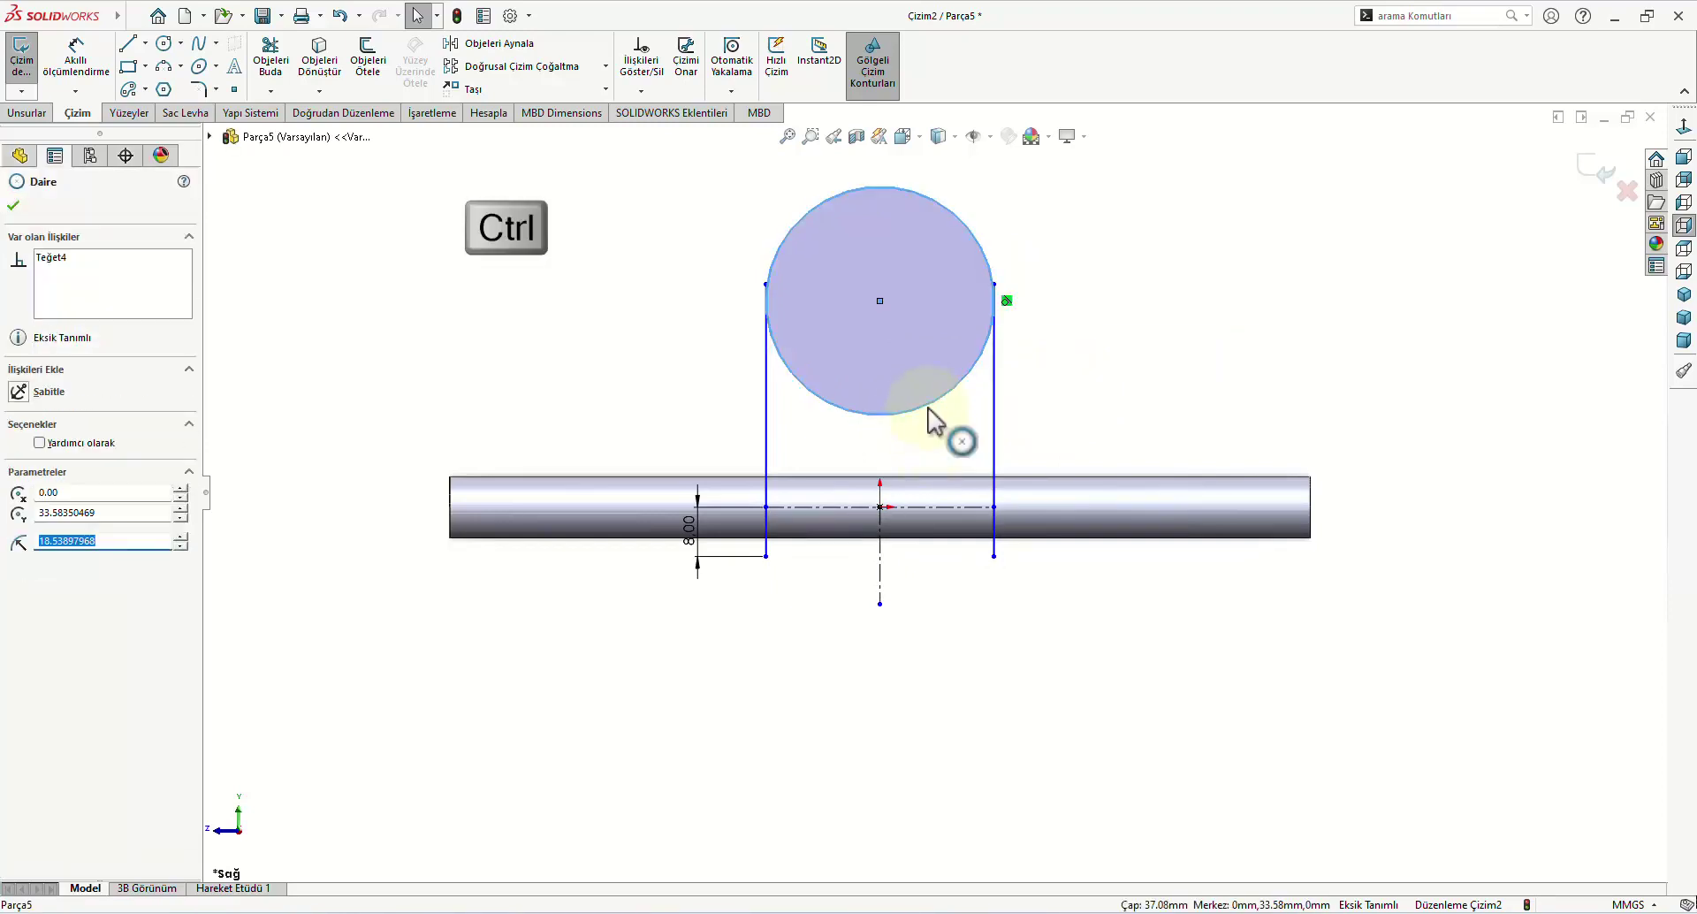
left_click(923, 508, "ctrl")
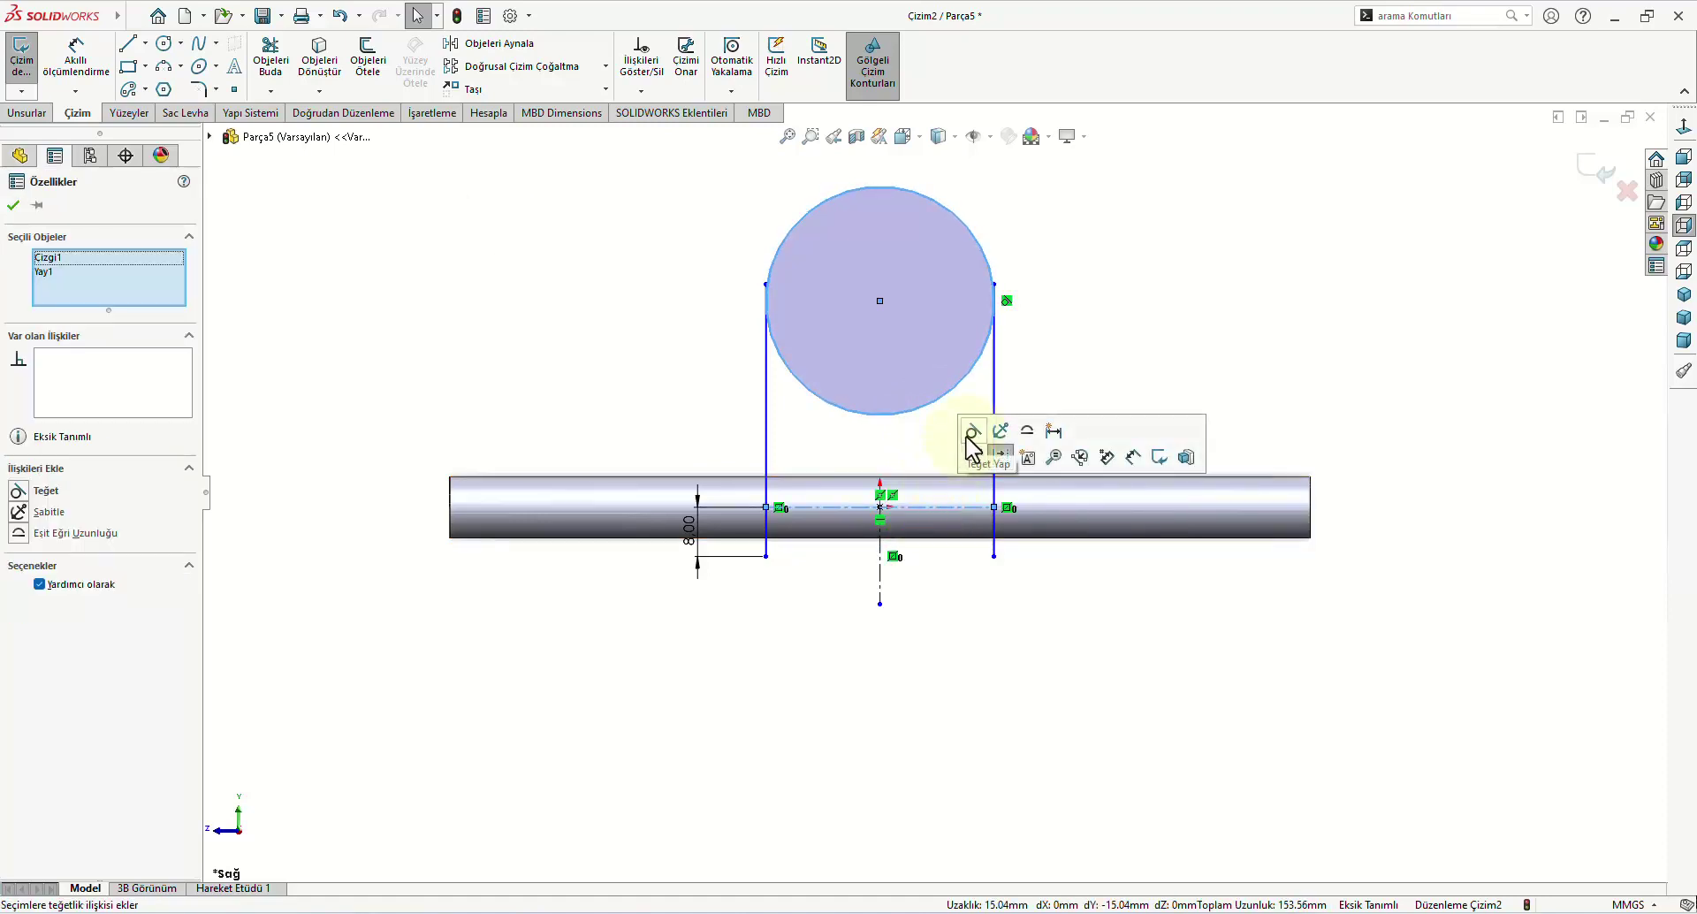
left_click(970, 444)
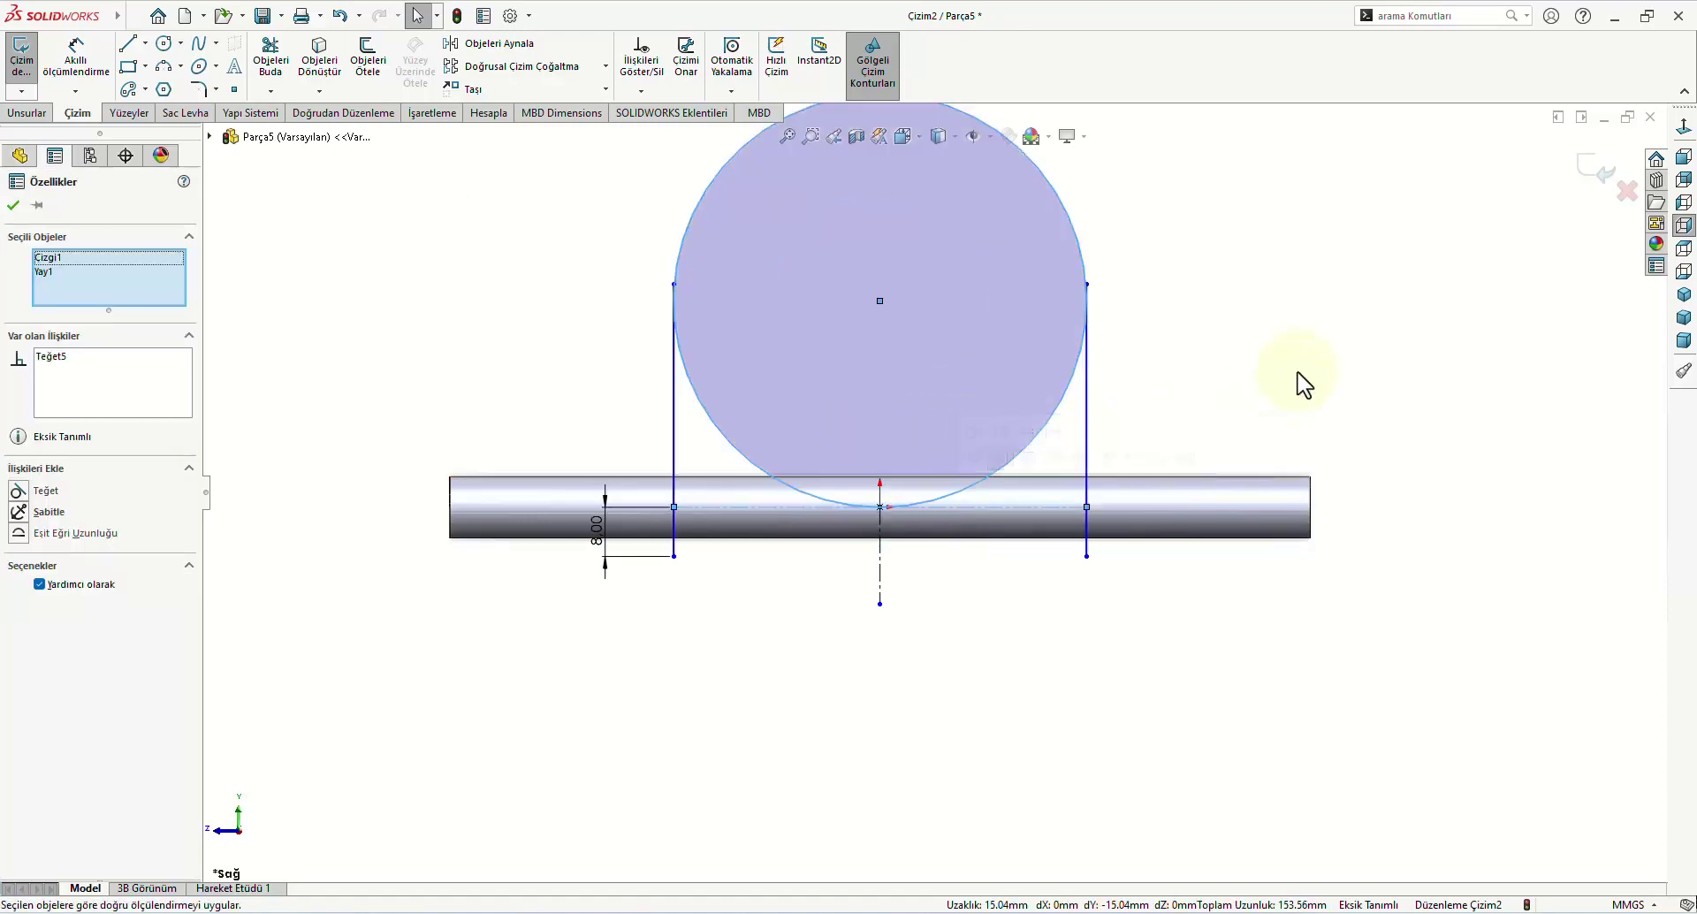
left_click(1191, 395)
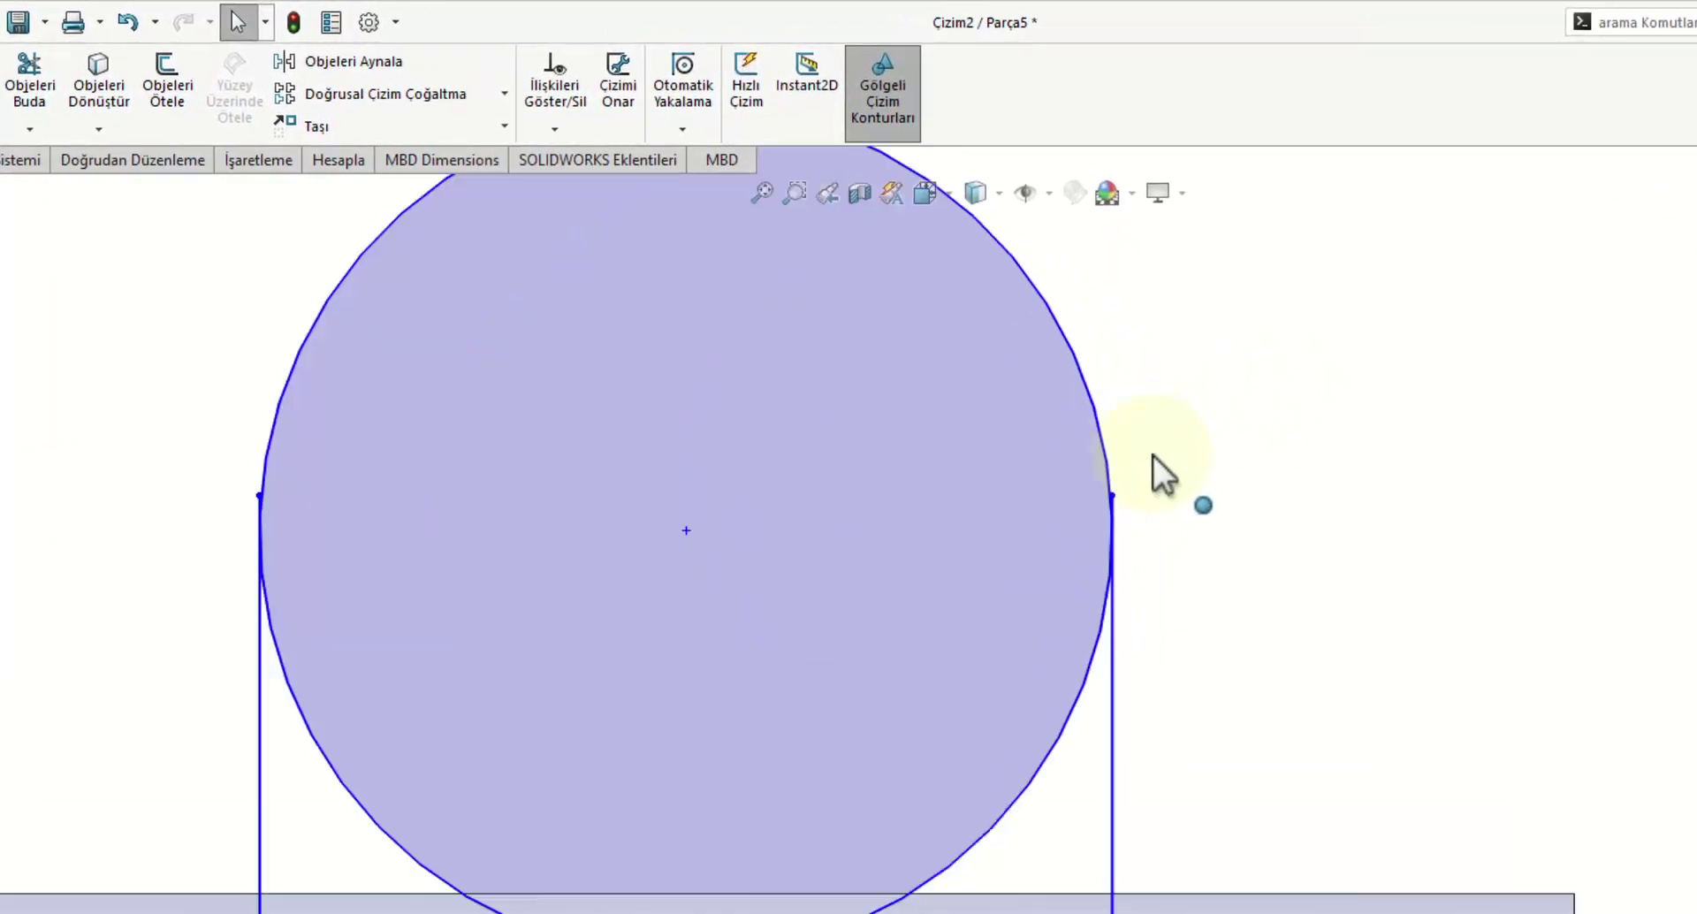
Step: Drag the line ends to the circle's mid-height and enlarge the circle until tangent to both lines
left_click_drag(1112, 497, 1114, 534)
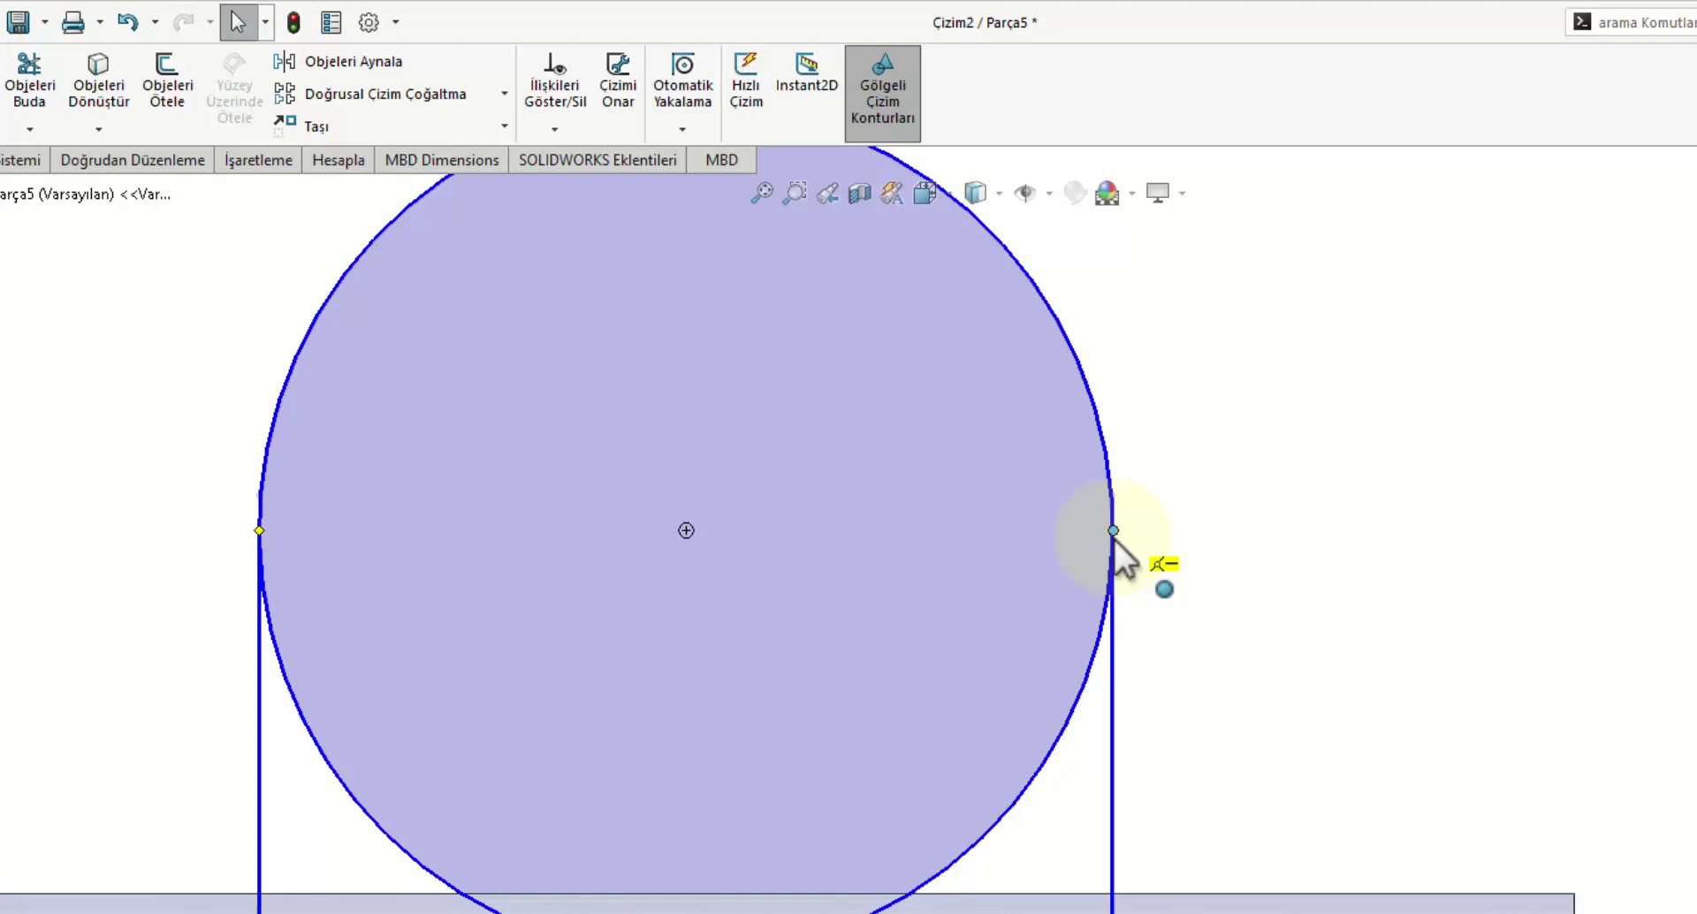
left_click_drag(1115, 541, 1138, 458)
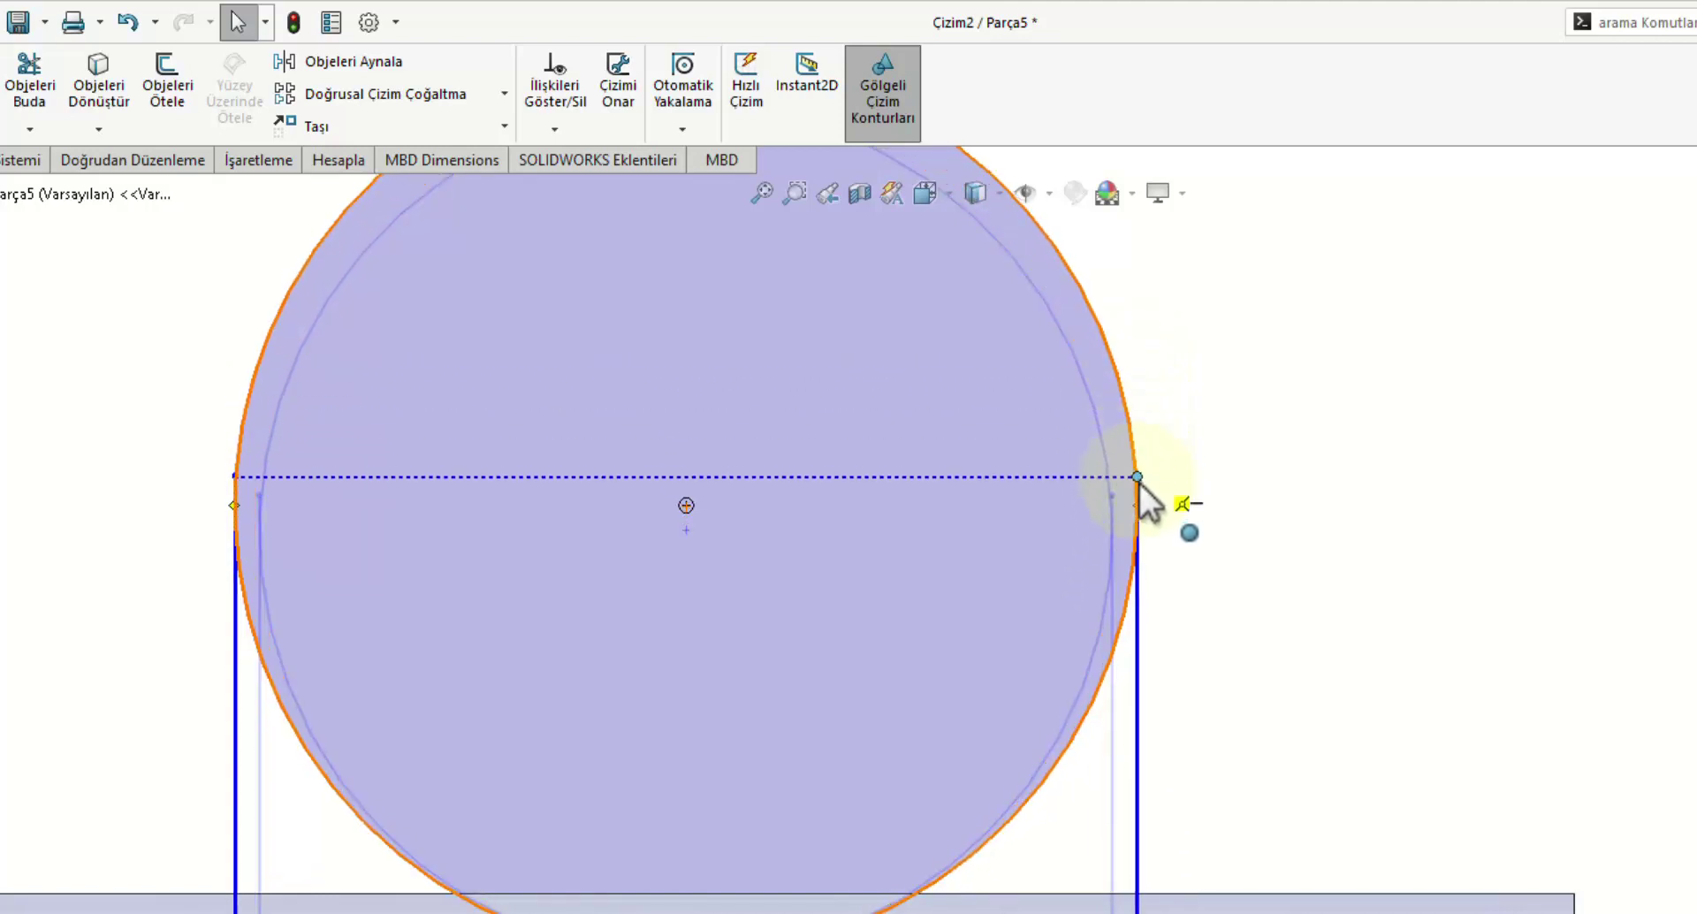
left_click_drag(1138, 455, 1138, 503)
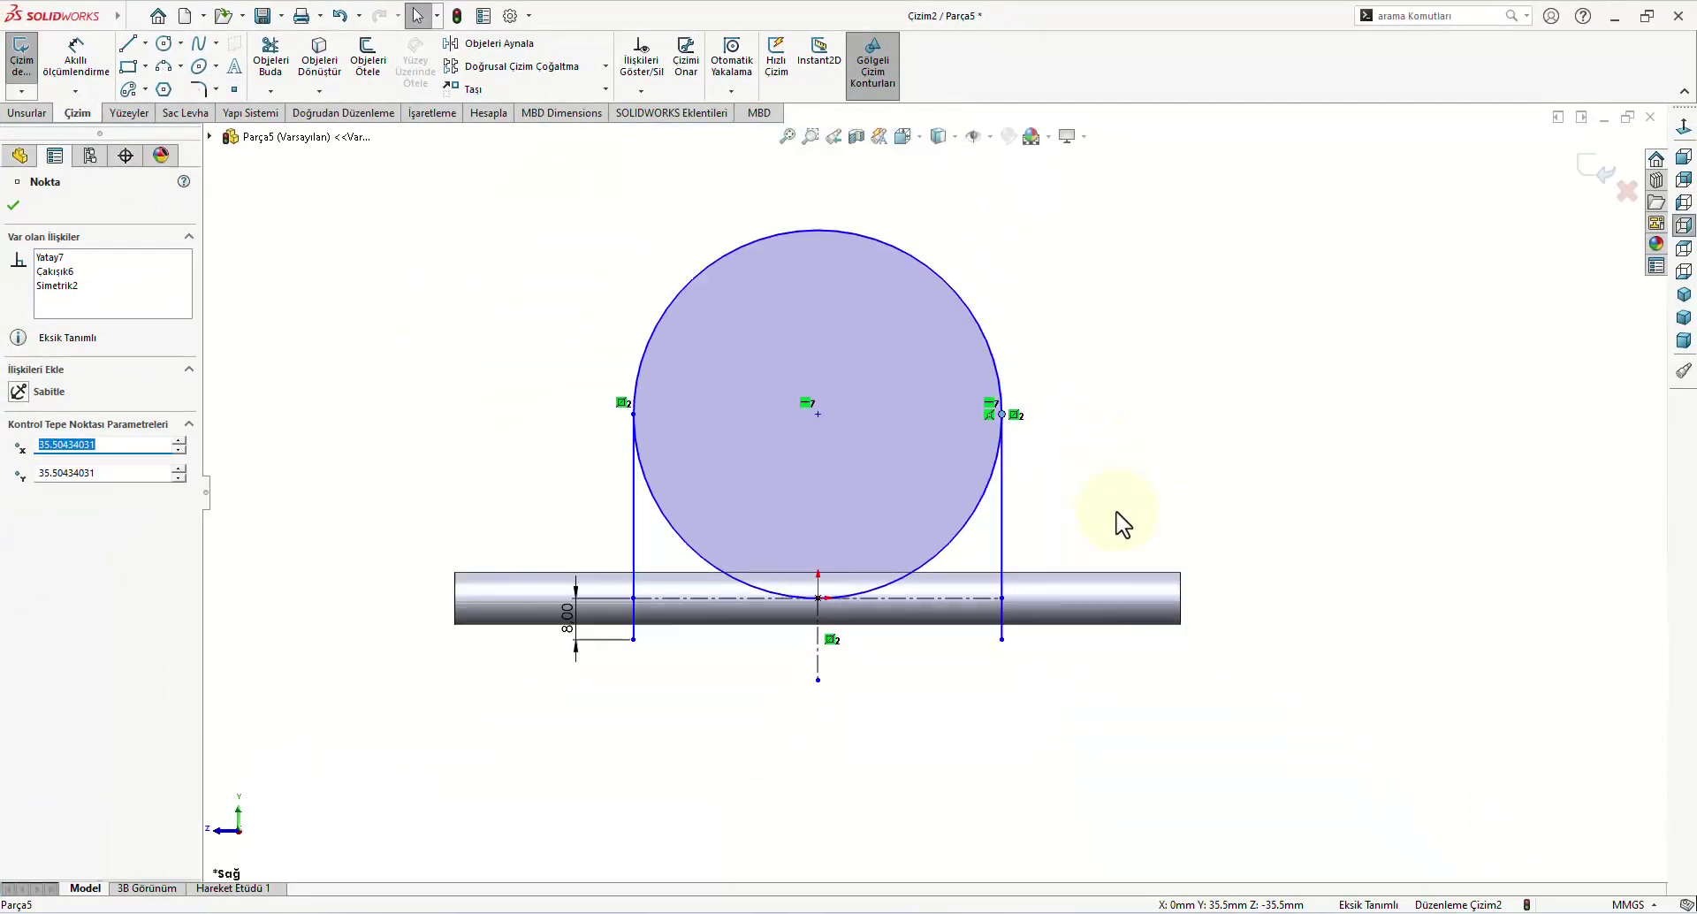
left_click(1008, 366)
left_click_drag(1008, 366, 1099, 383)
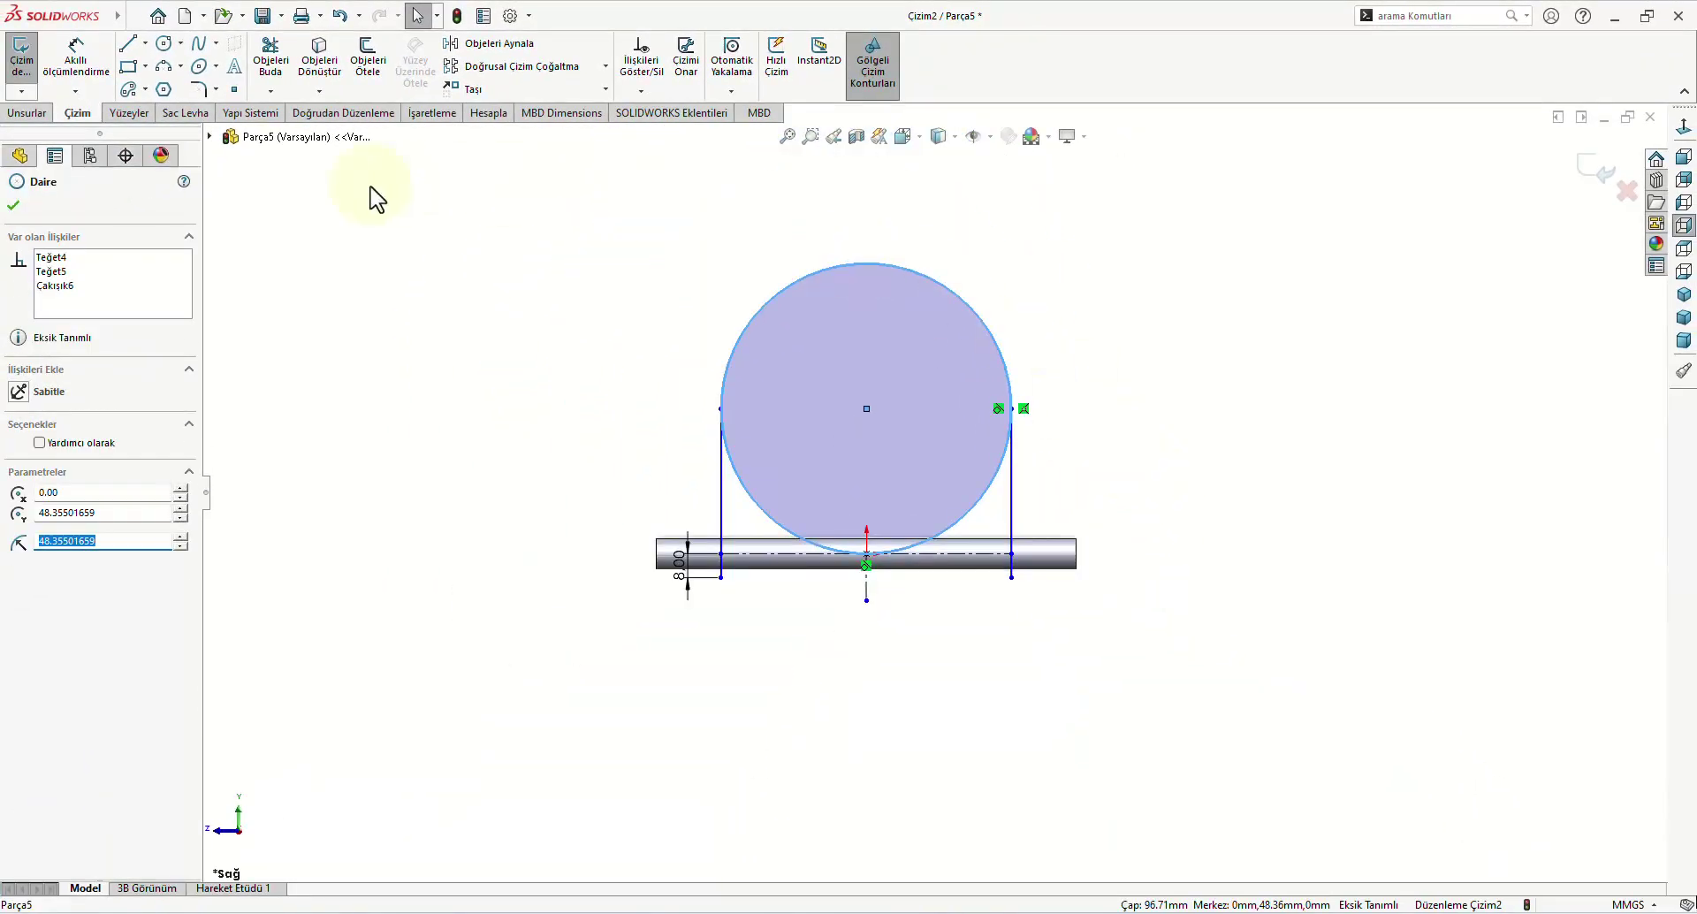
left_click(76, 54)
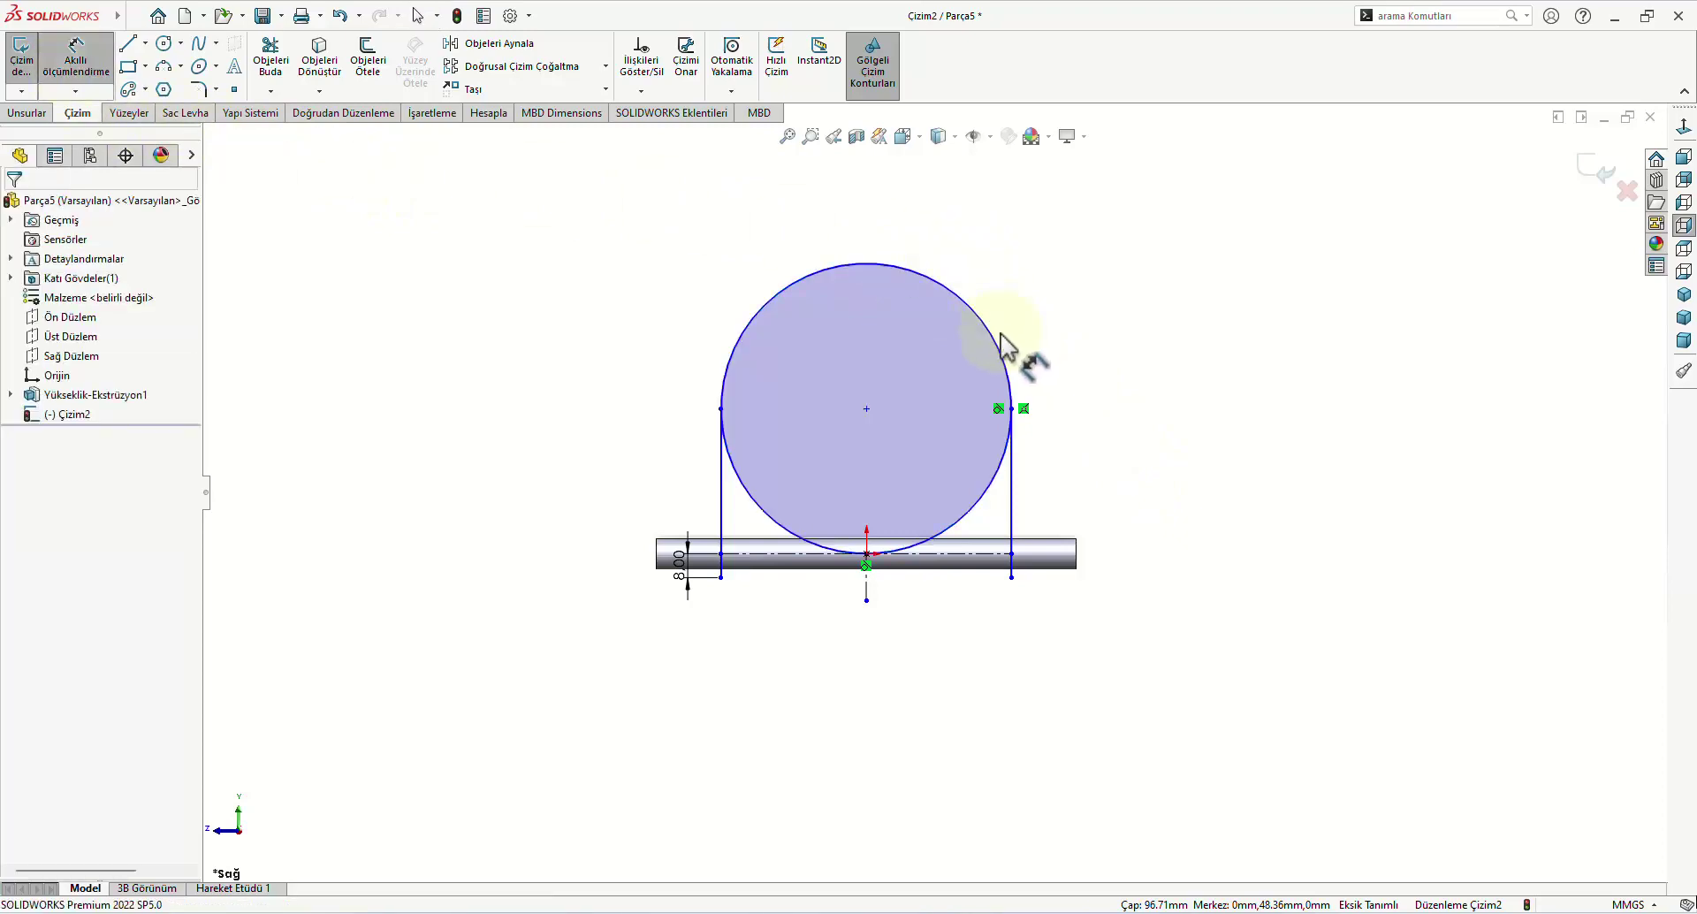
Step: Dimension the circle's diameter, first as 110 mm, then correct it to 120 mm
left_click(1008, 362)
left_click(1160, 413)
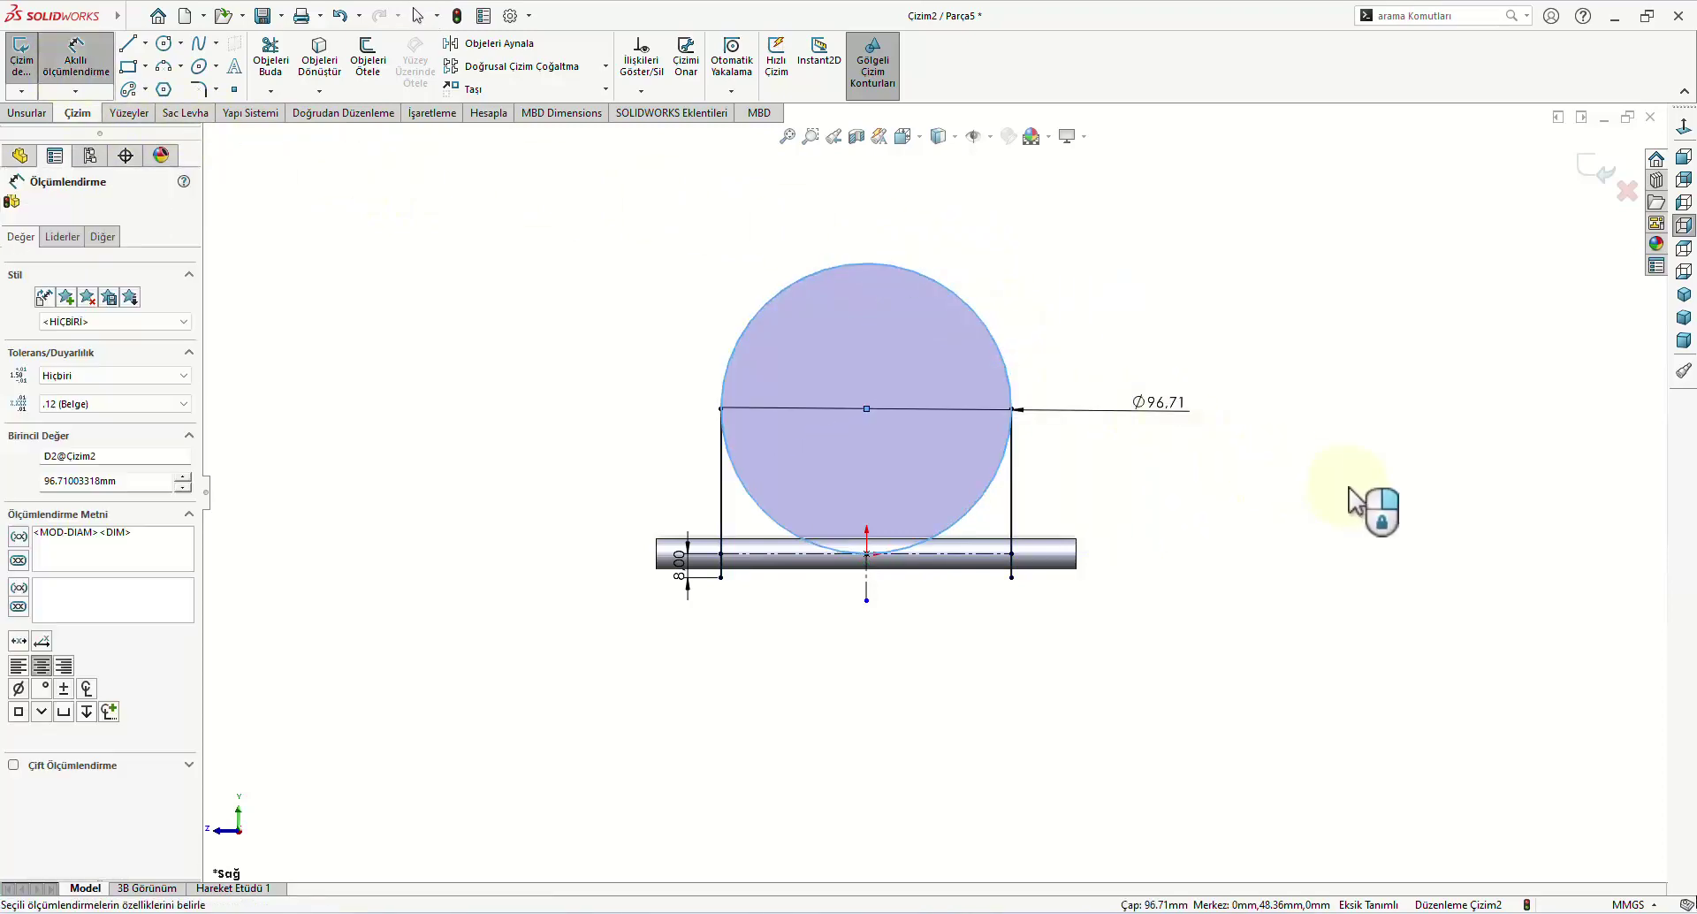
type("110")
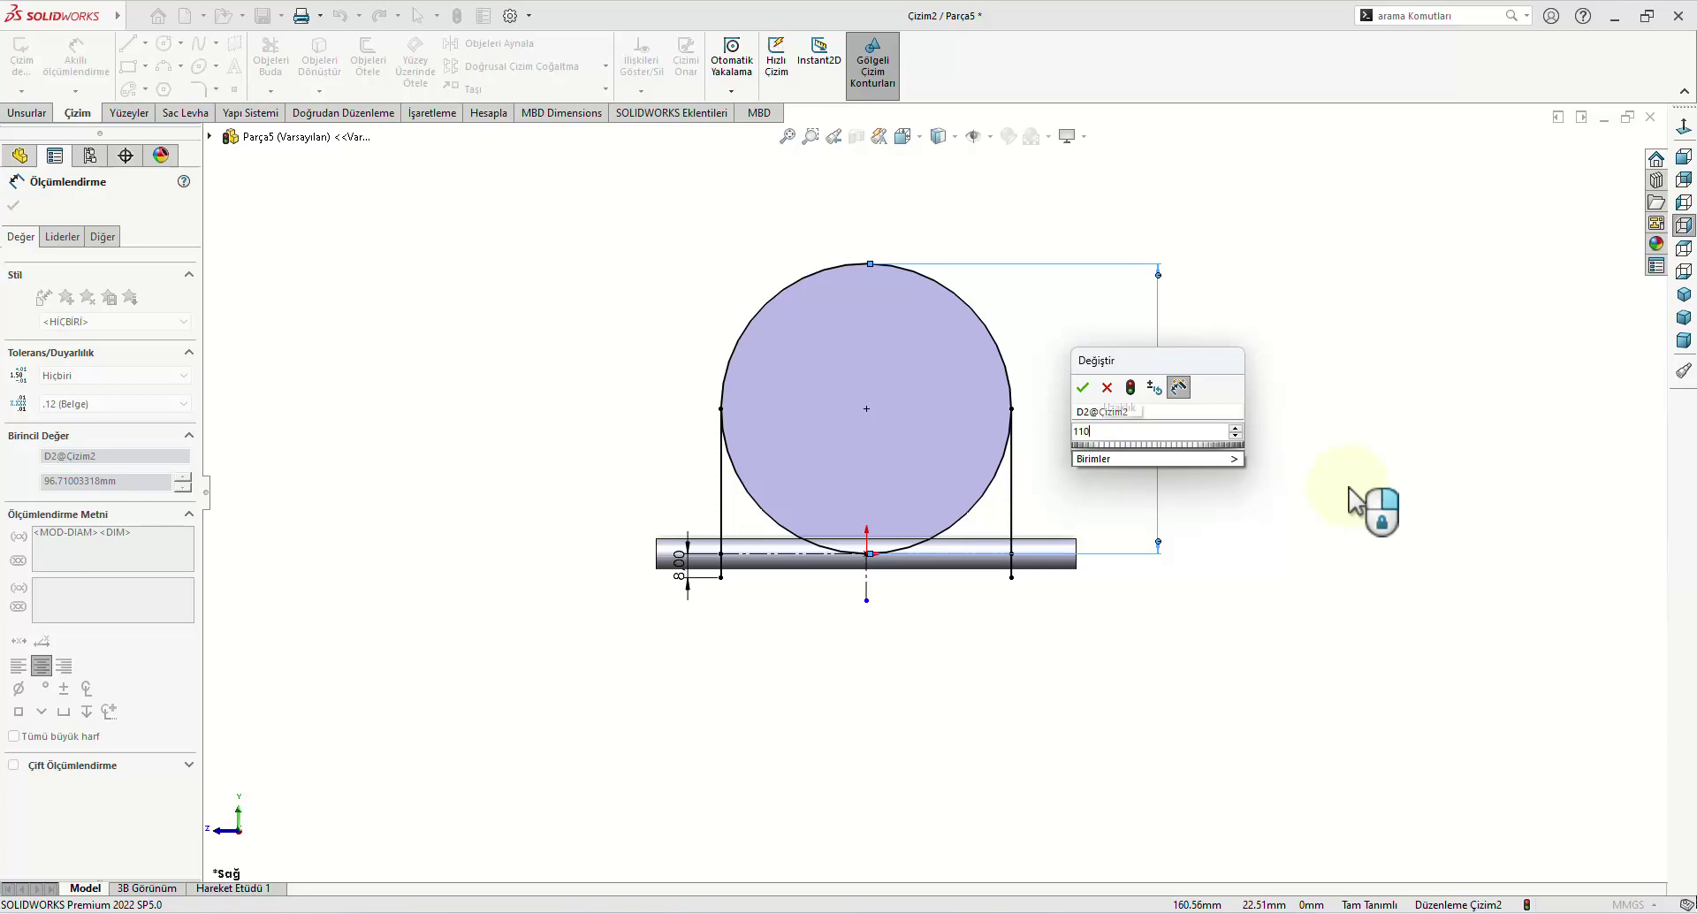
key("Return")
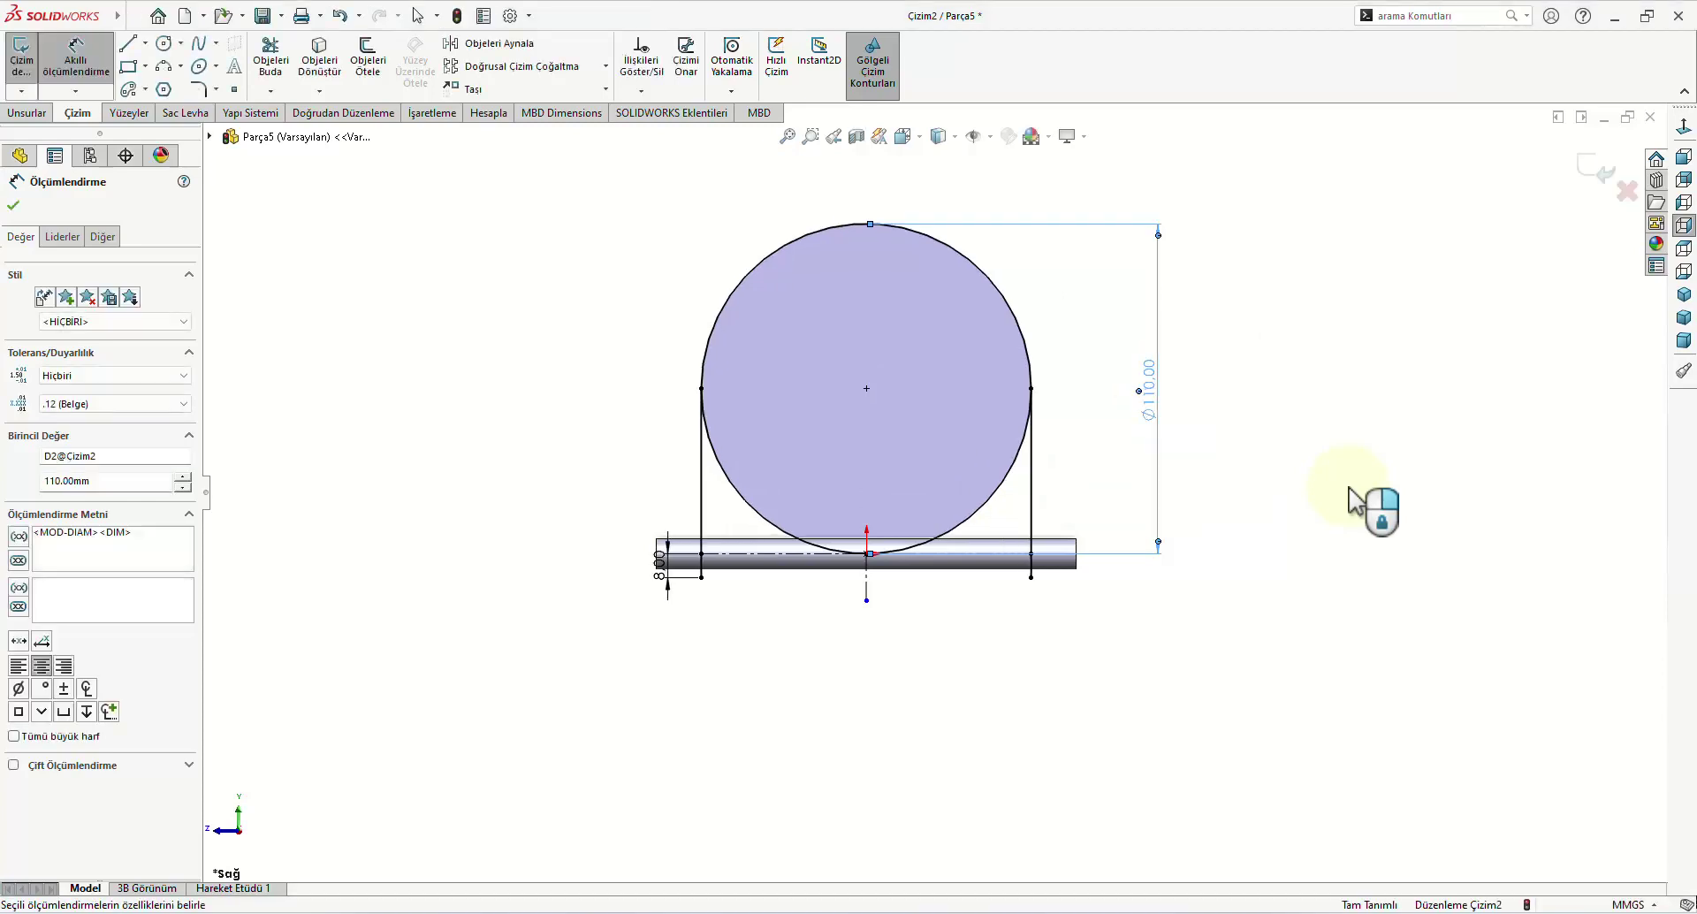
double_click(1149, 389)
type("120")
key("Return")
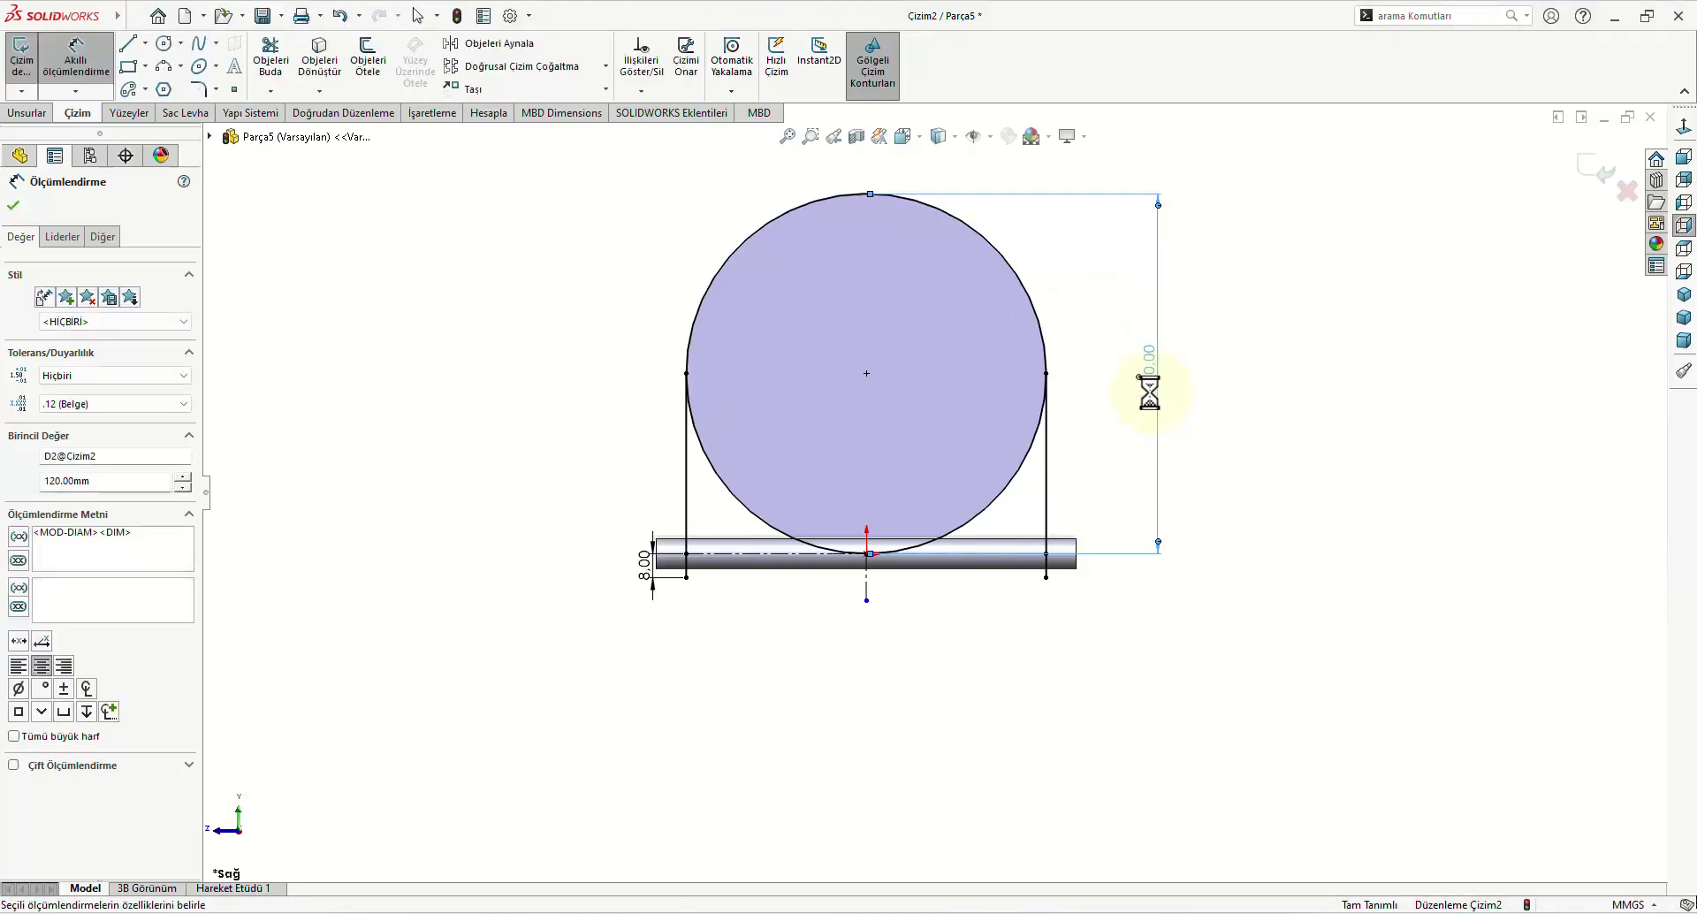
Step: Trim away the circle's lower-left and lower-right arcs to leave the arch
left_click(270, 57)
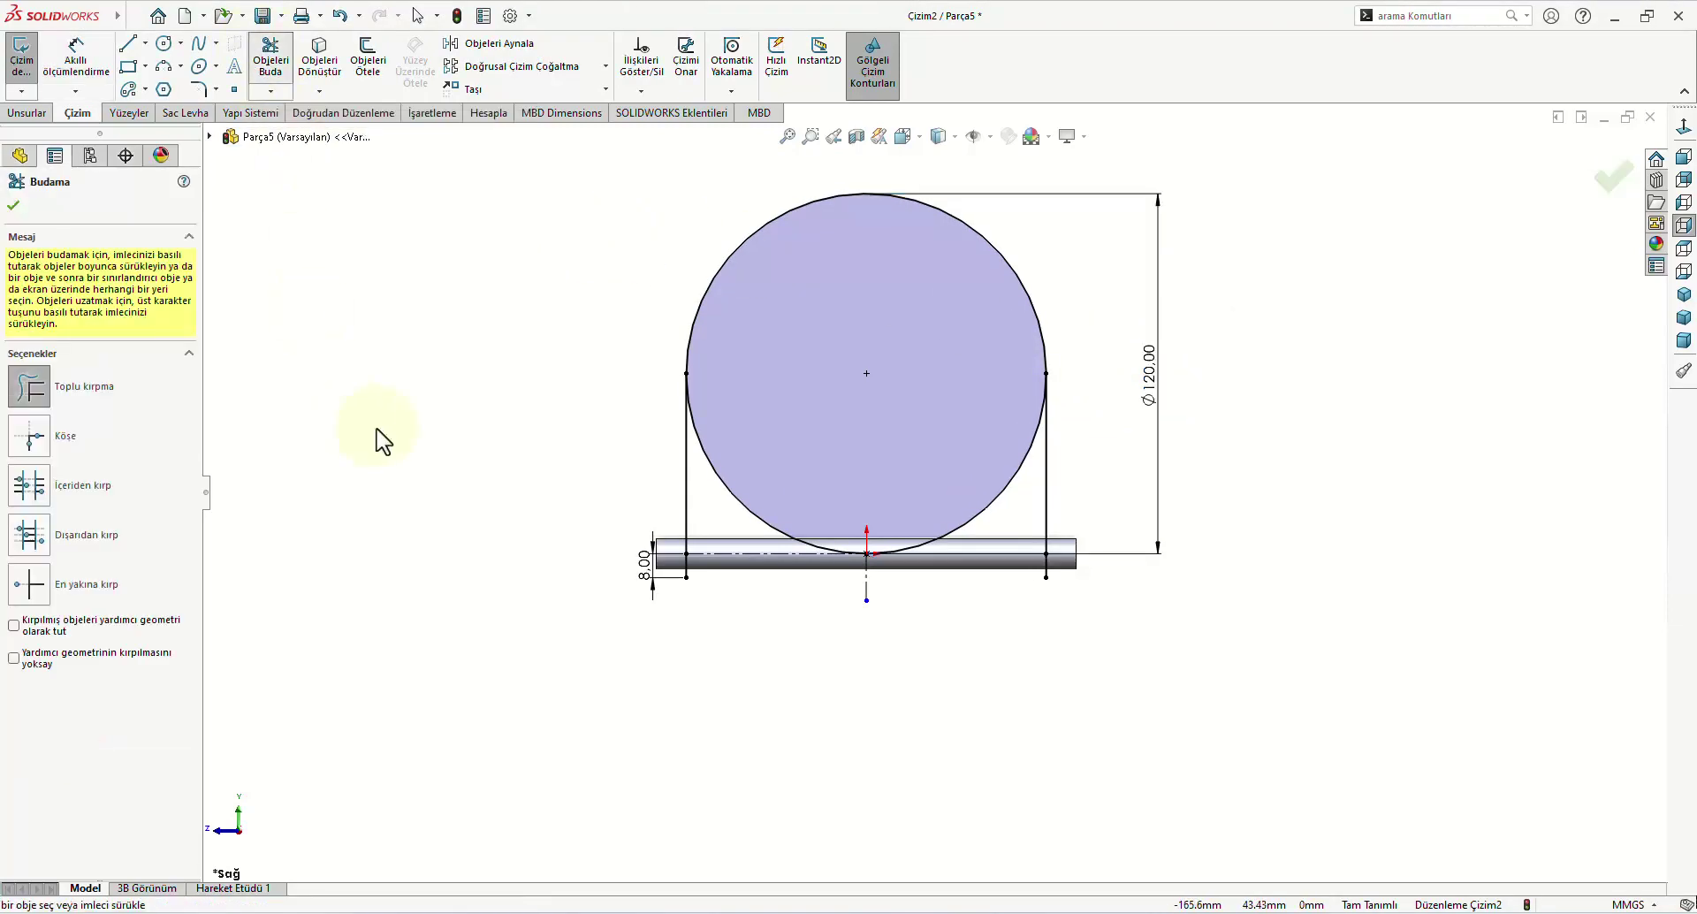
left_click_drag(725, 522, 754, 493)
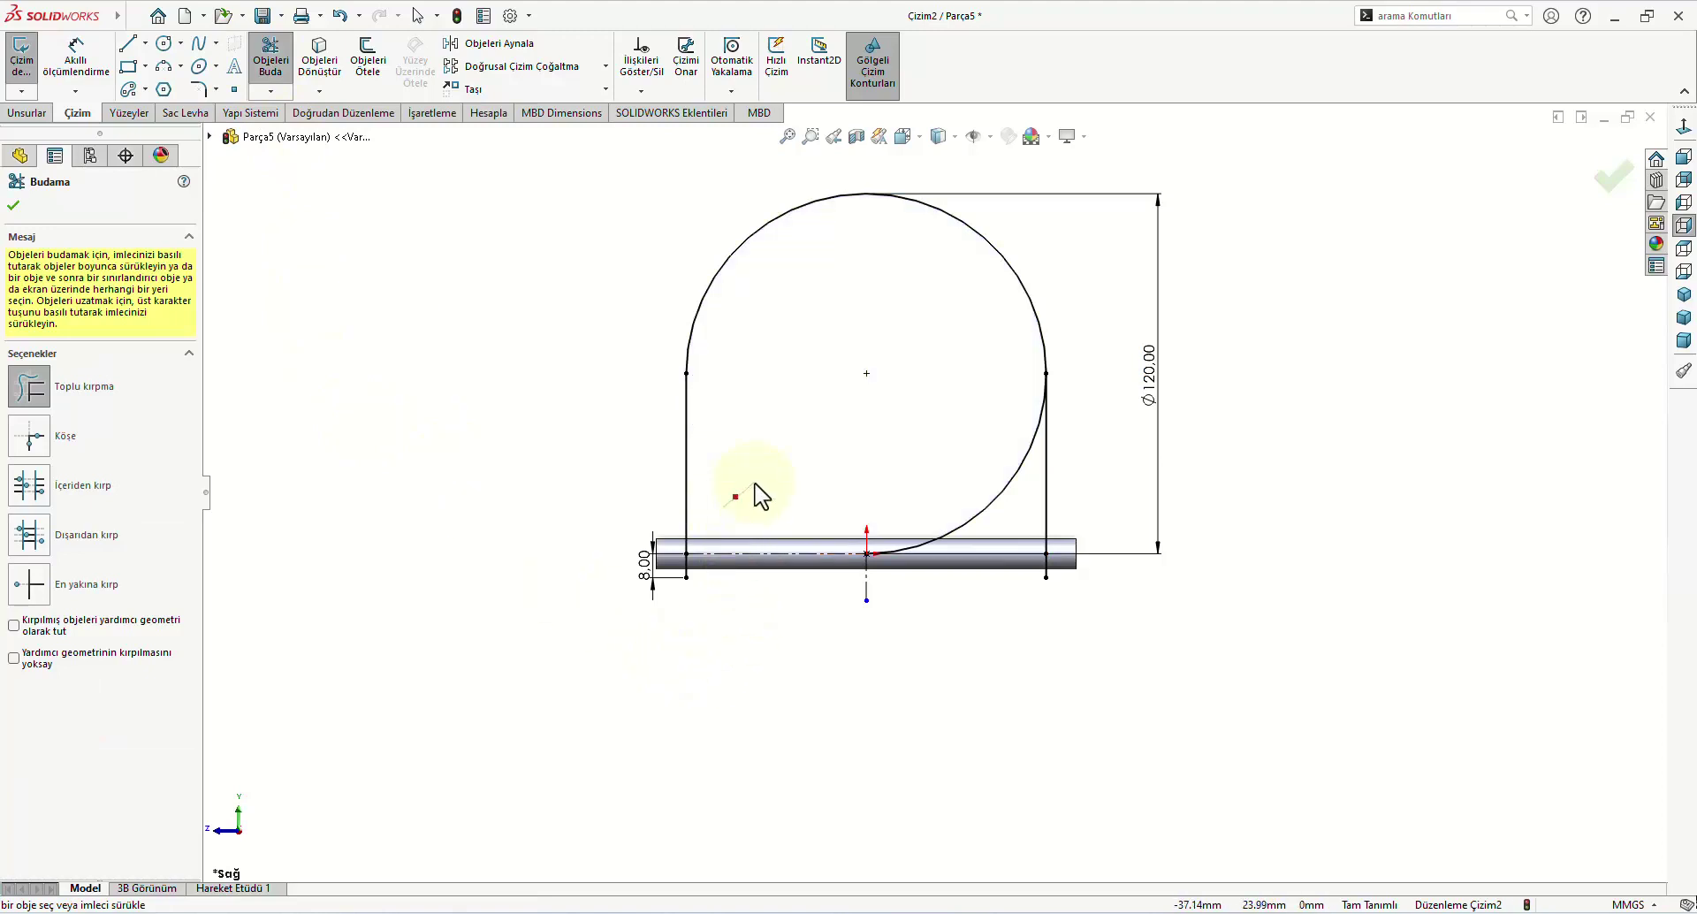
left_click_drag(1004, 535, 968, 511)
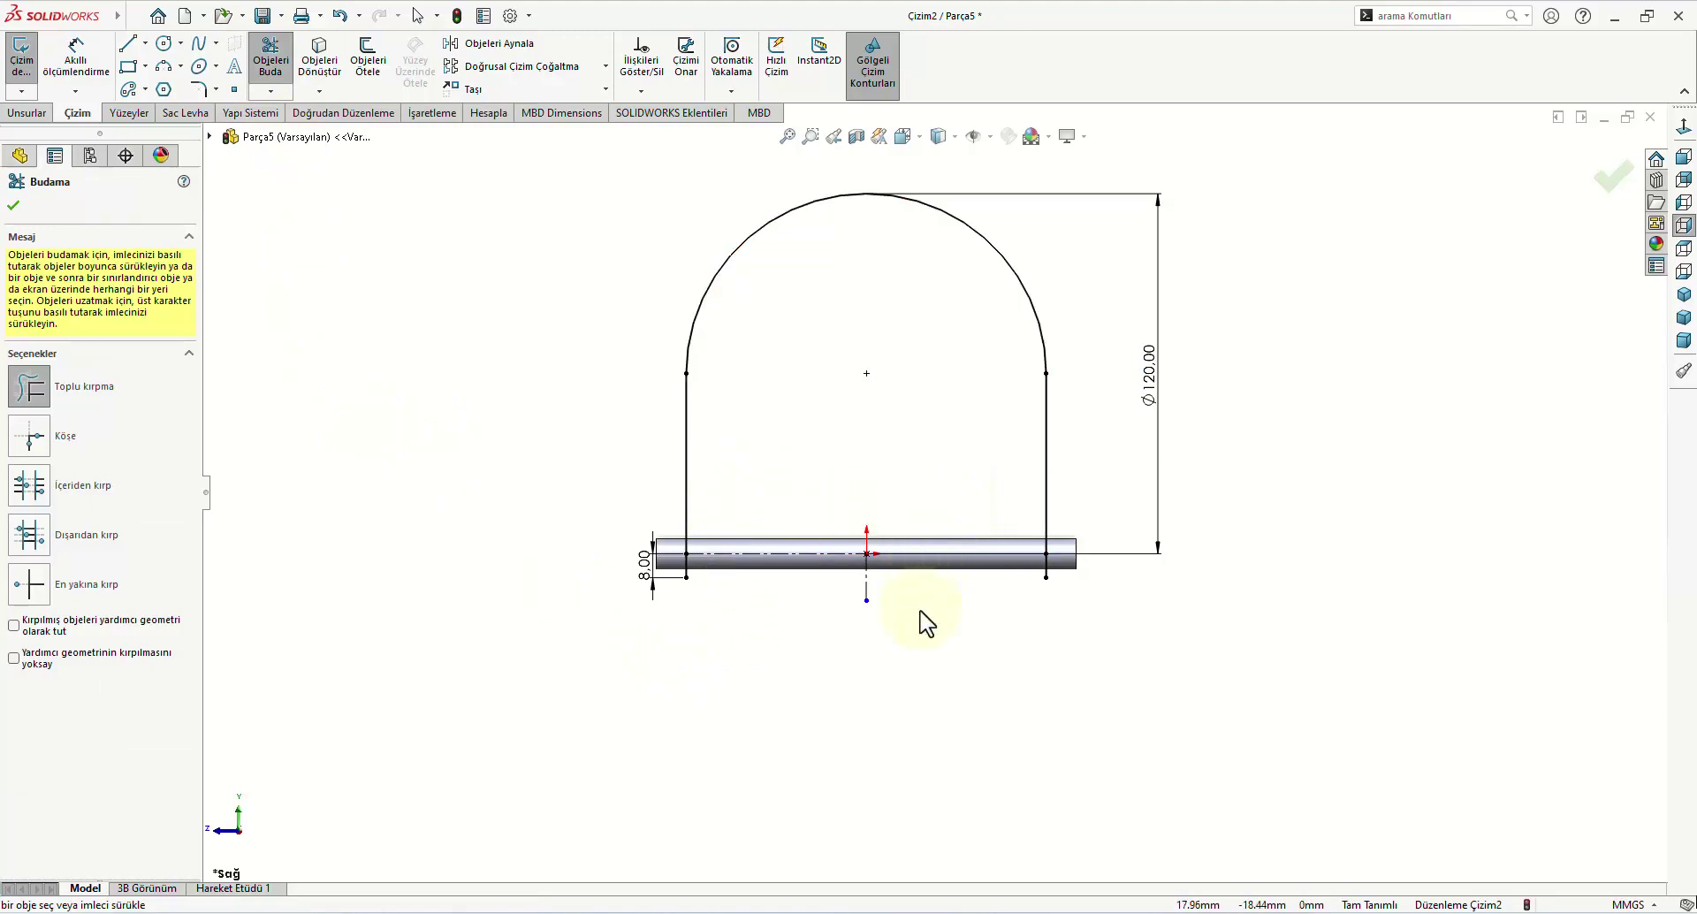
left_click(13, 206)
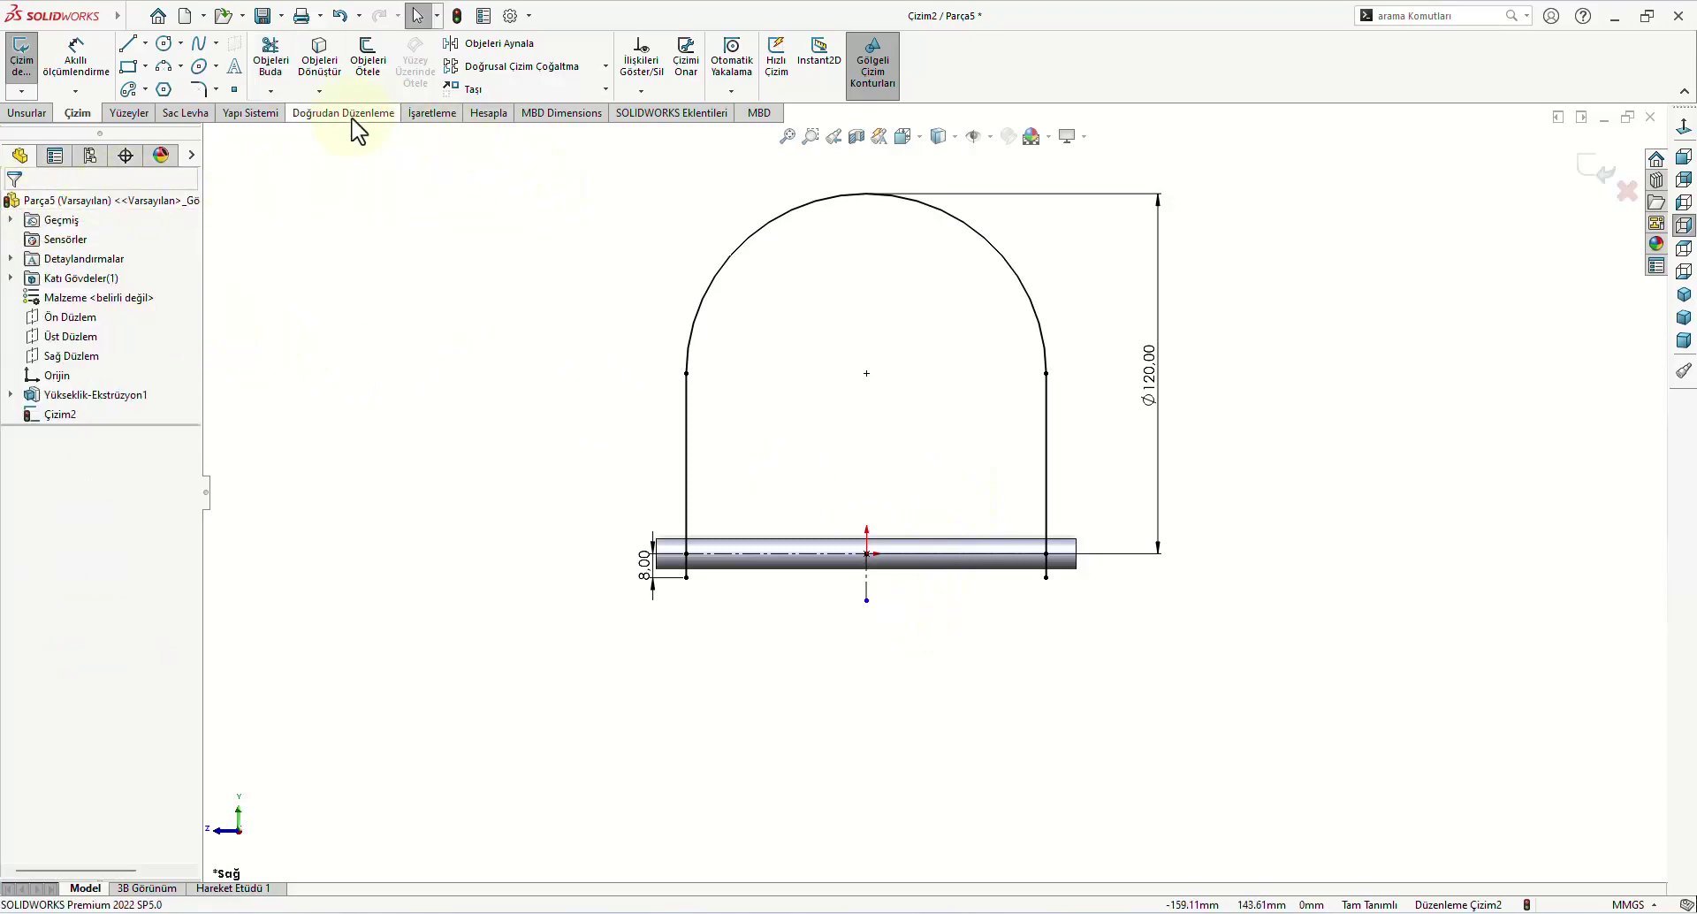
Step: Start an Extruded Boss/Base on the arch sketch with a 1 mm thin-feature wall
left_click(32, 114)
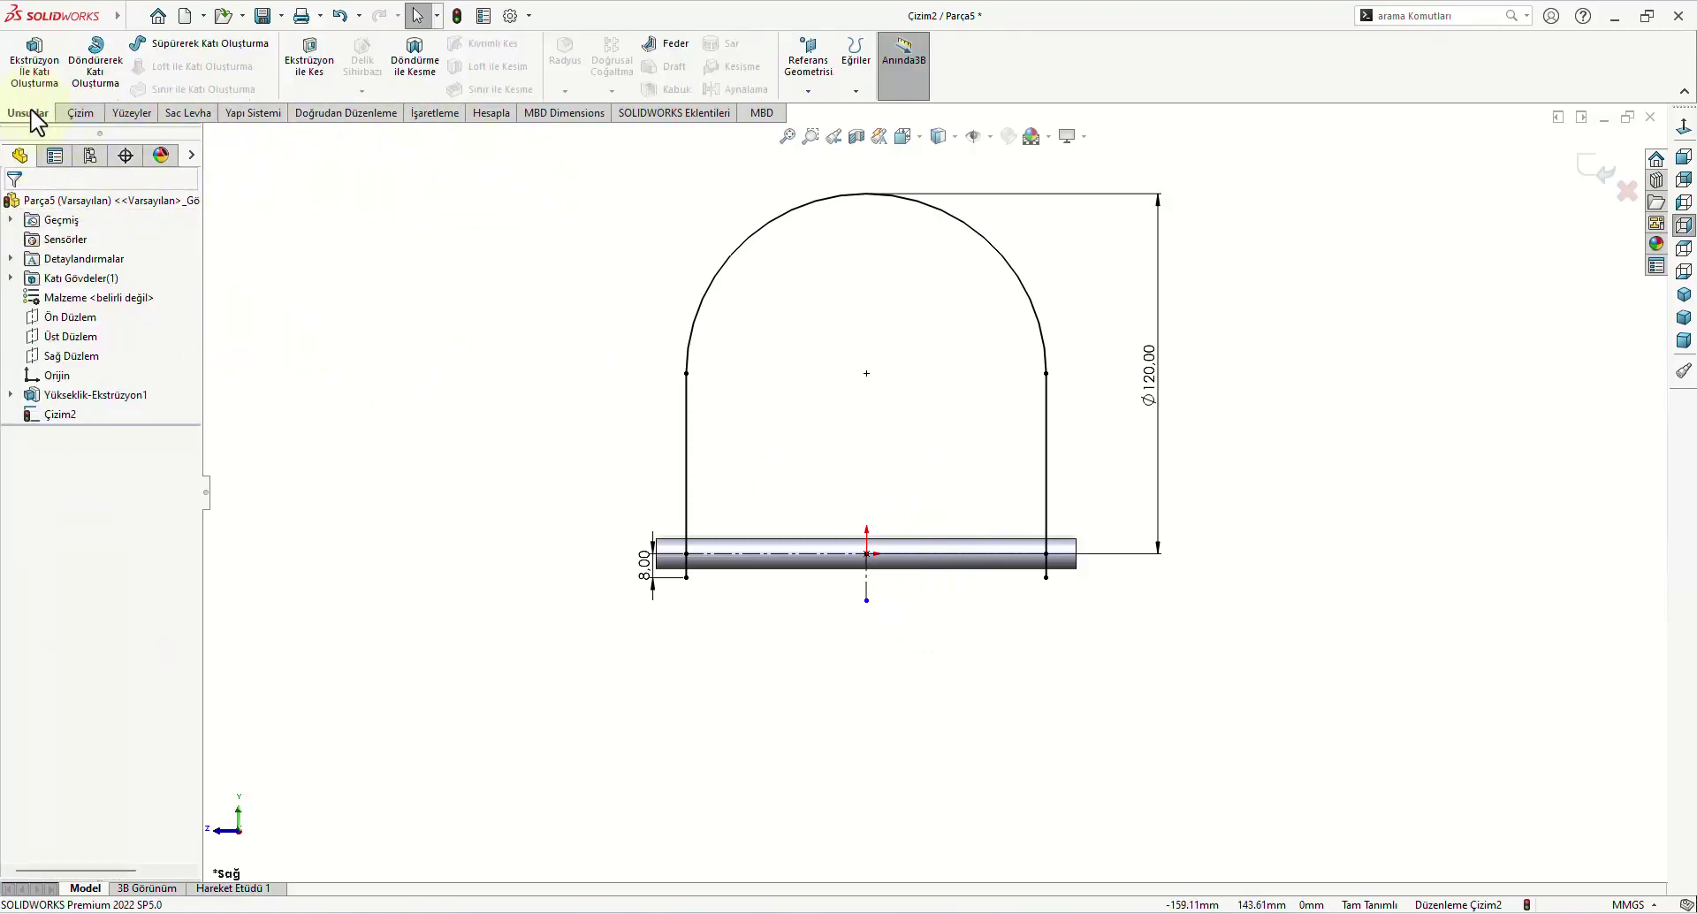
left_click(35, 72)
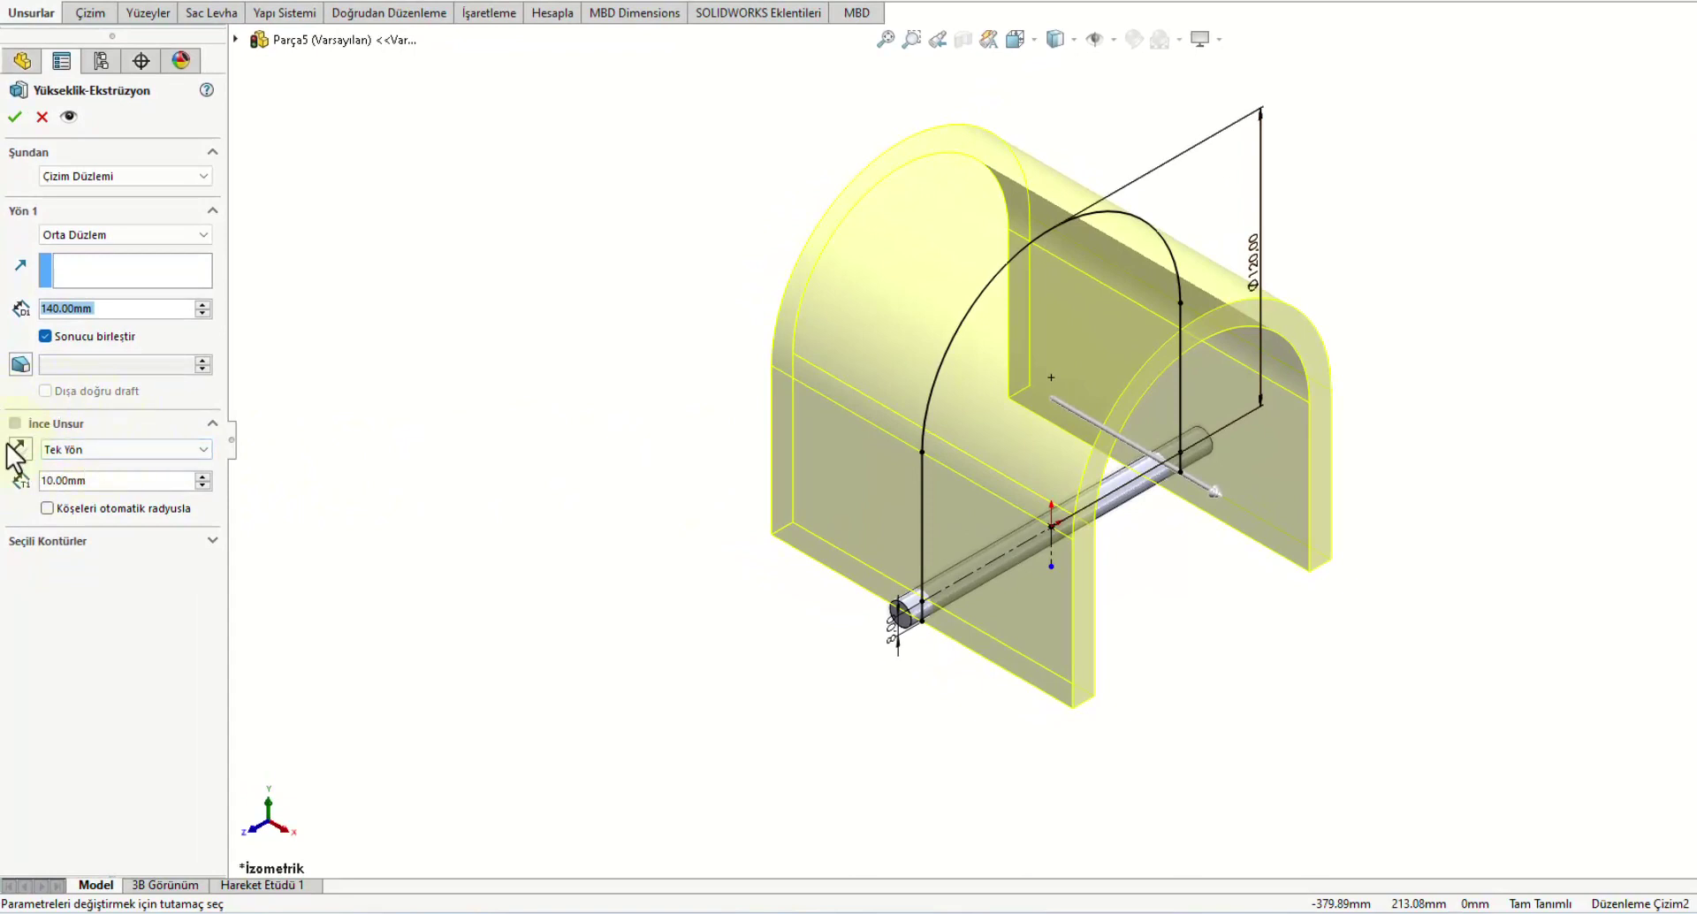
left_click(88, 481)
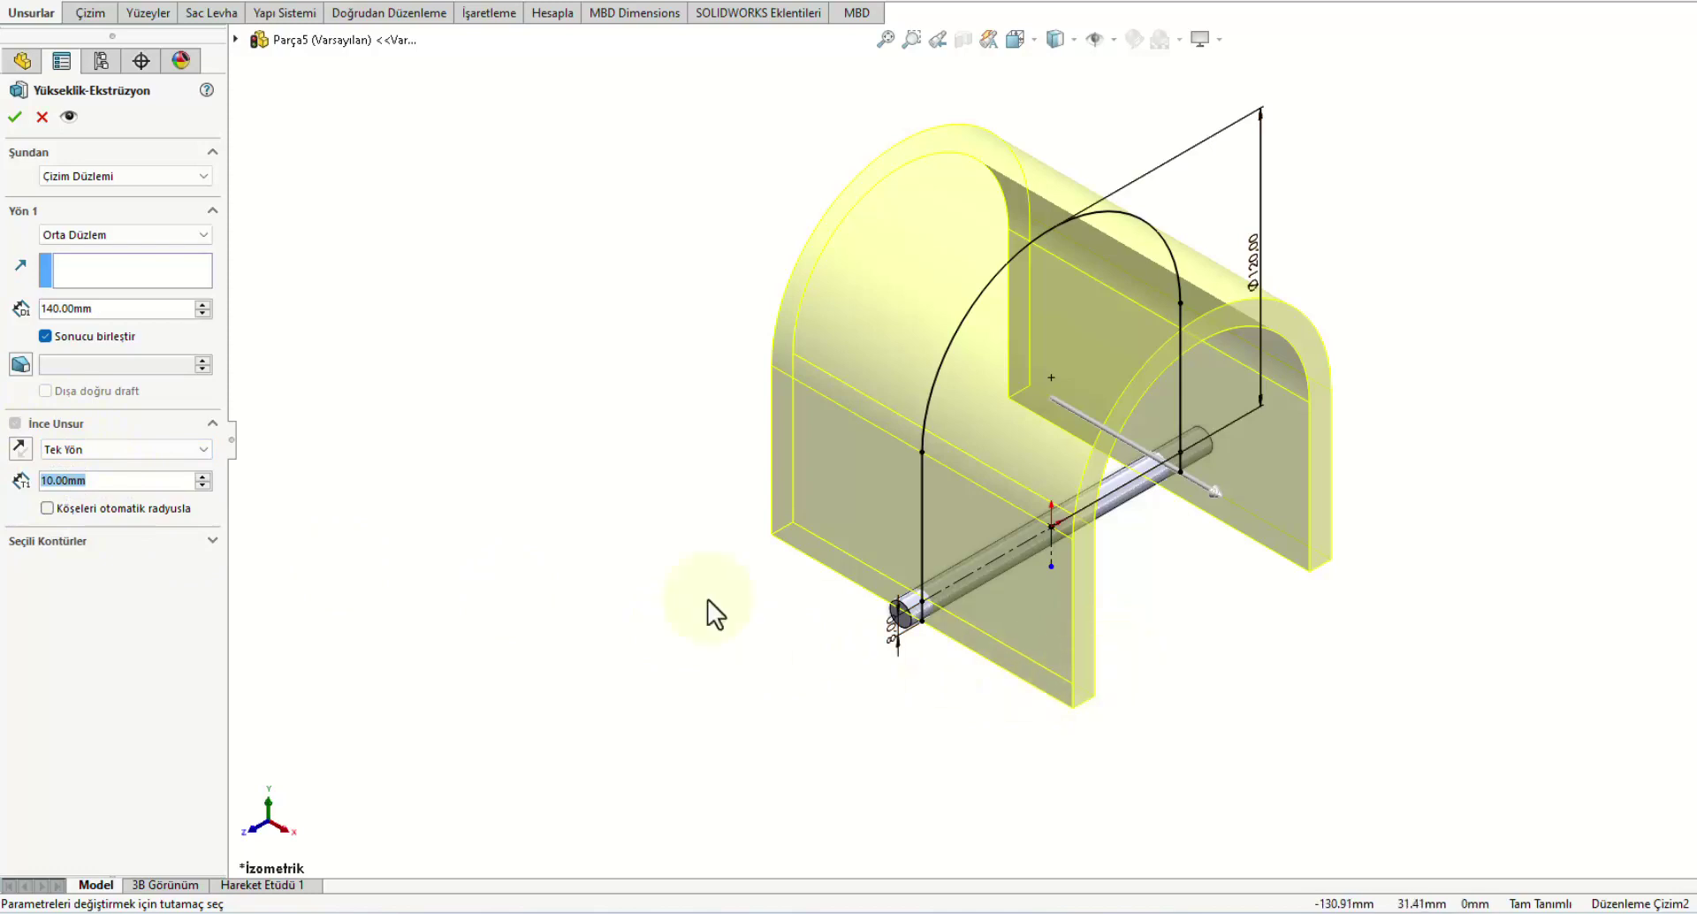
type("1")
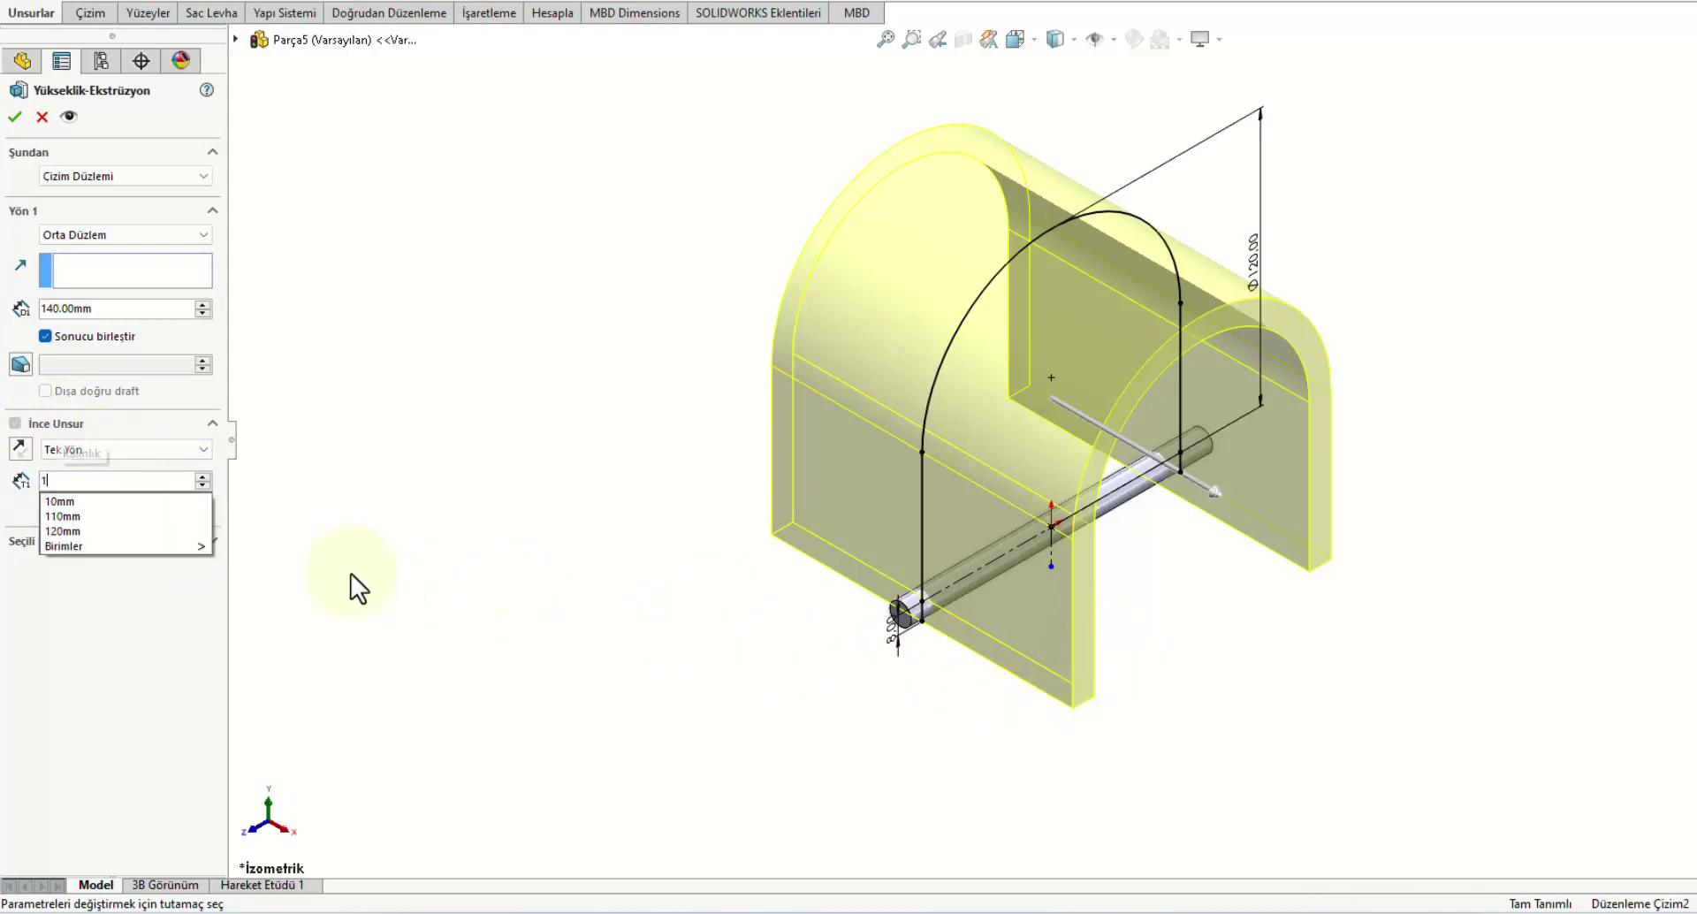
key("Return")
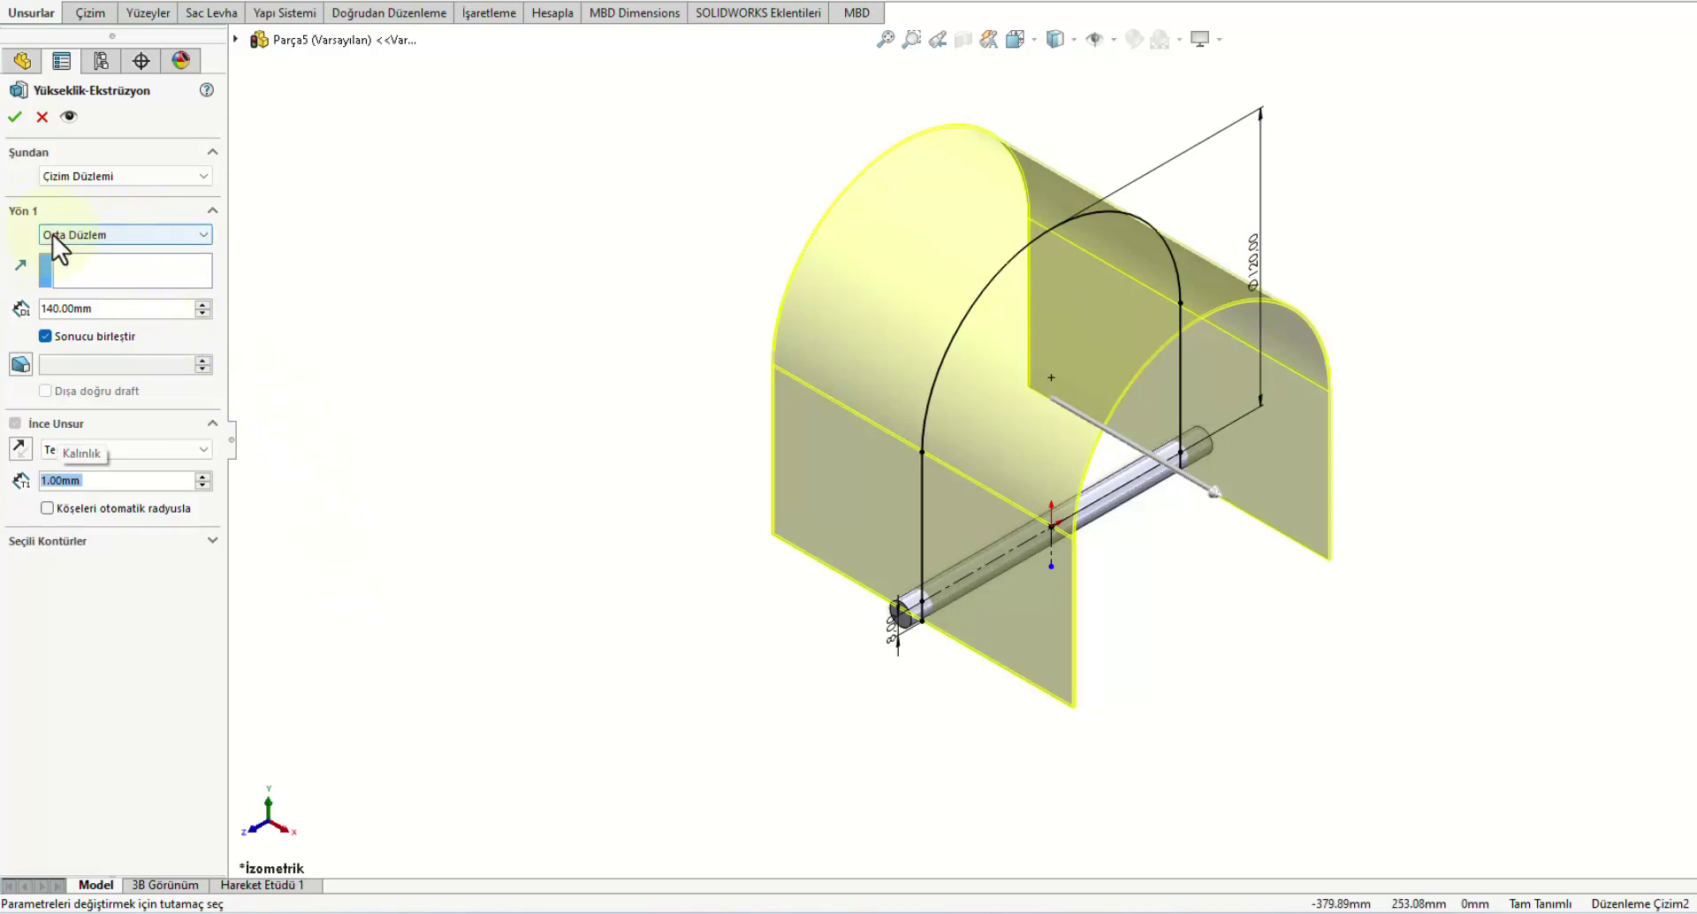
Step: Set the mid-plane extrusion depth to 12 mm and accept the thin extrusion
left_click_drag(118, 309, 3, 301)
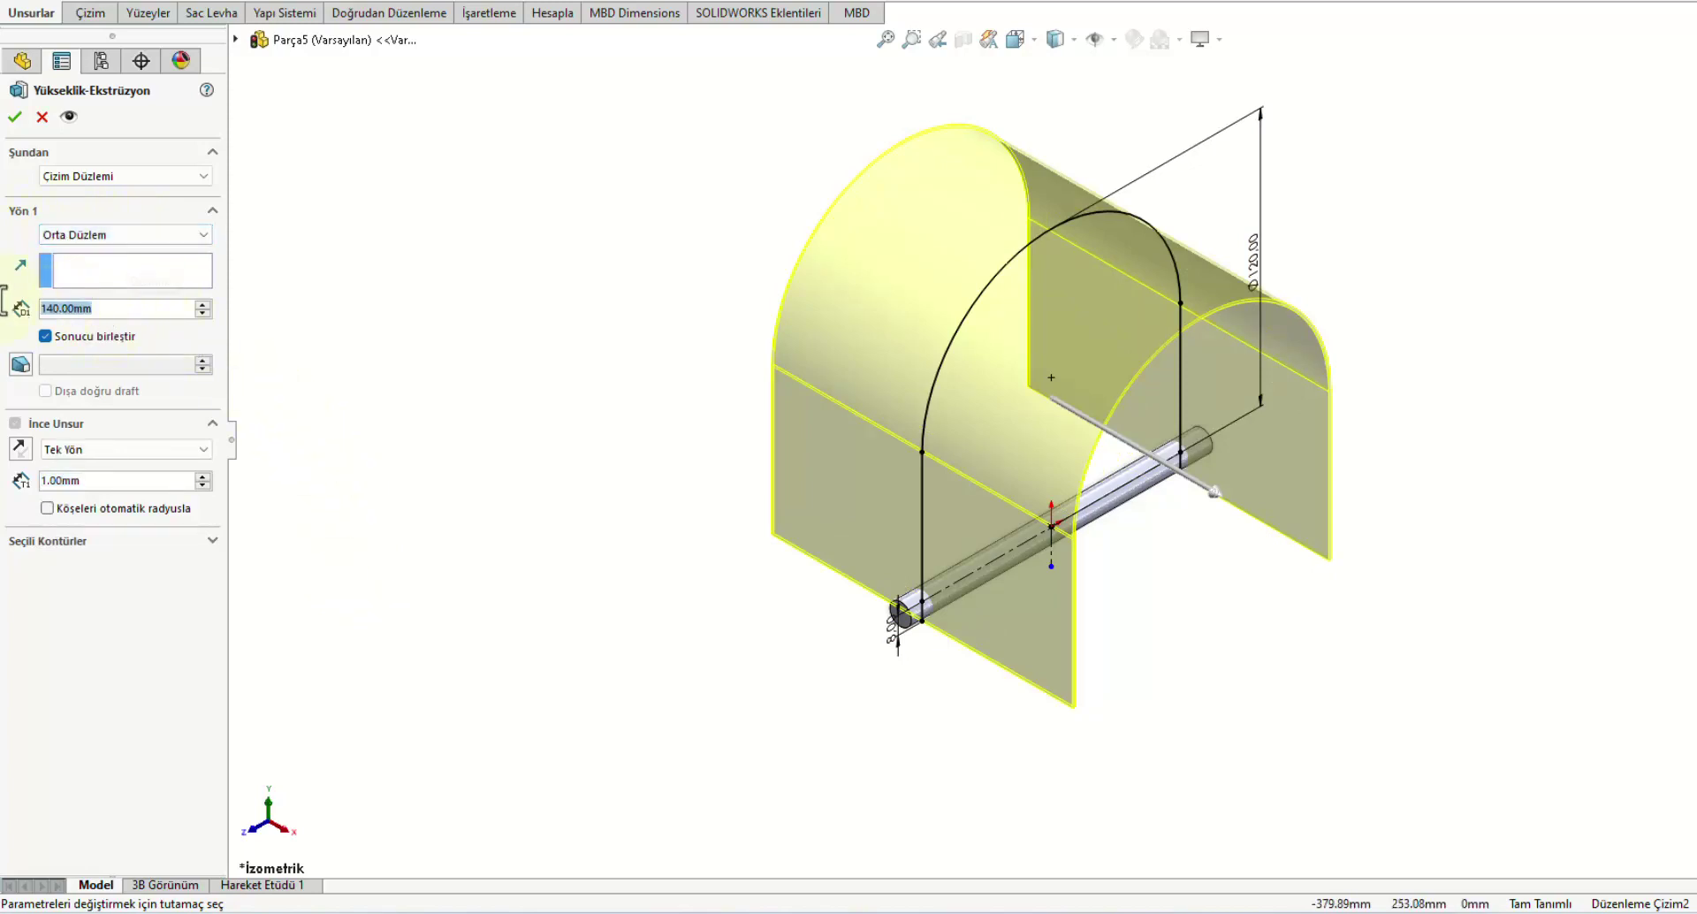
type("10")
key("Return")
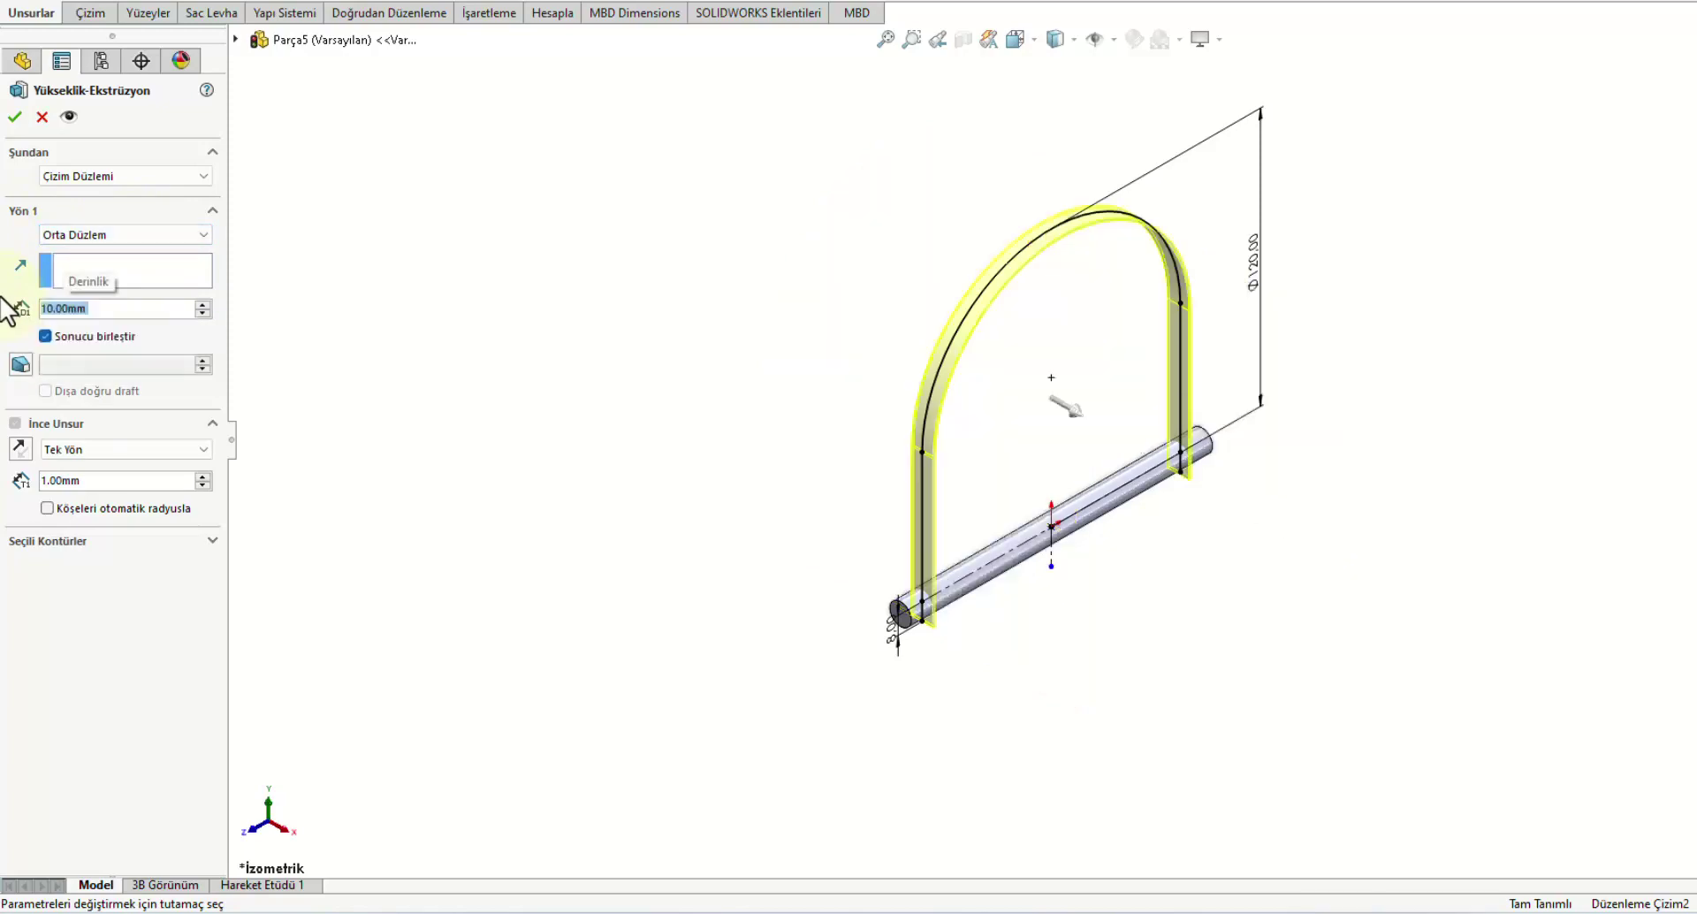
scroll(937, 617, "down", 5)
scroll(927, 581, "down", 3)
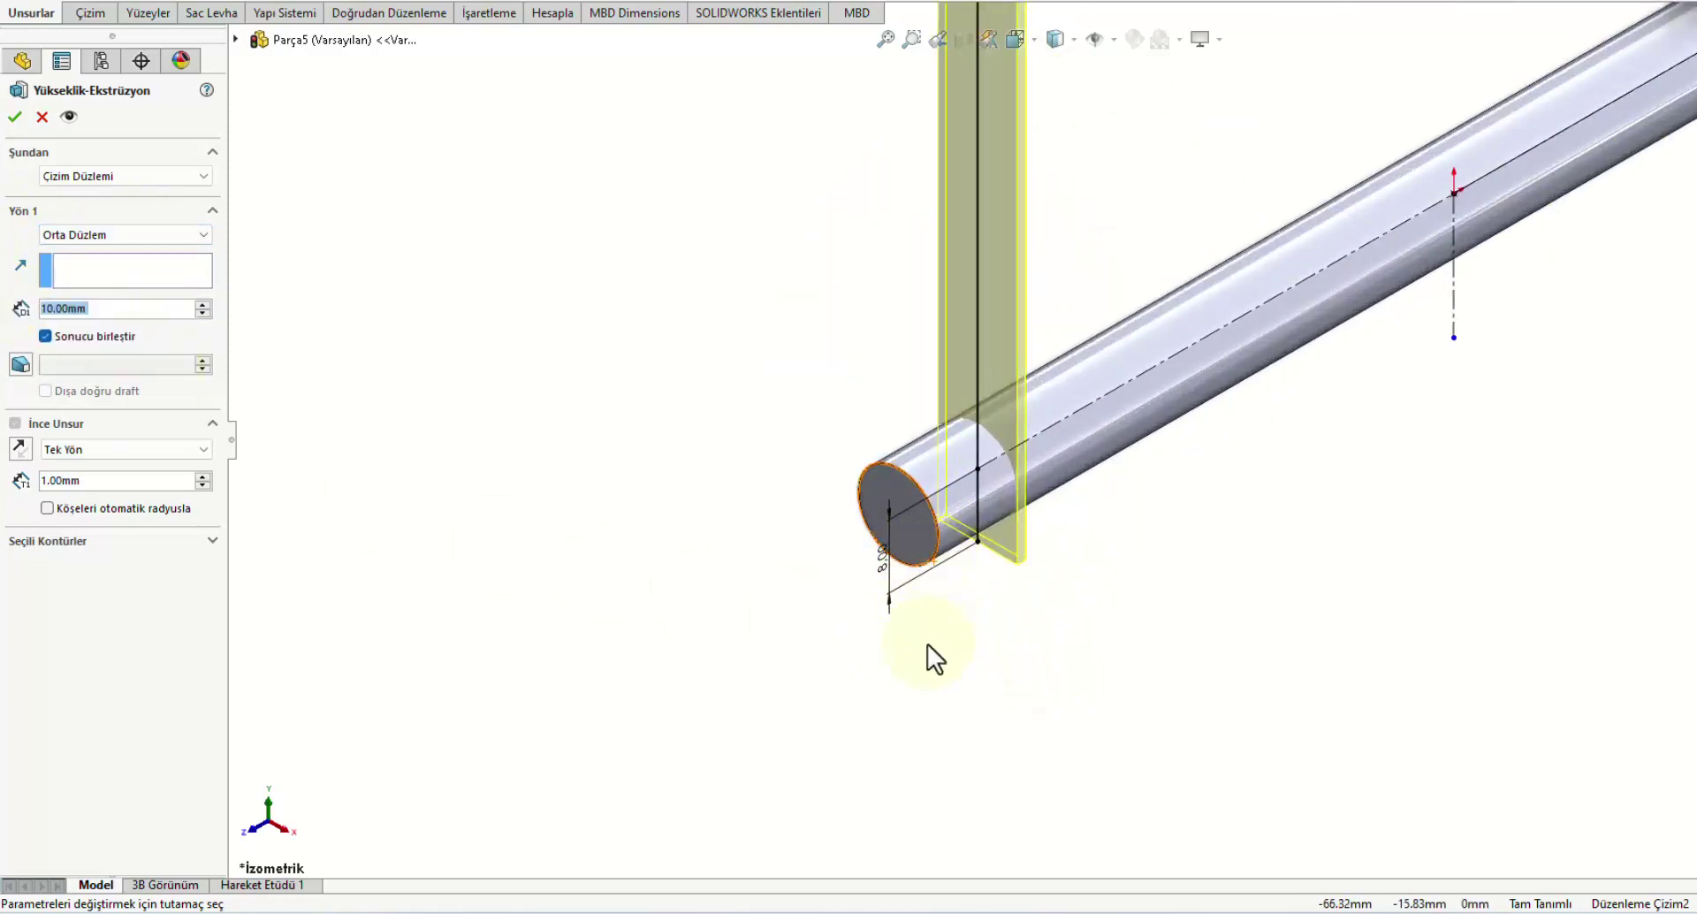
middle_click_drag(927, 644, 1015, 671)
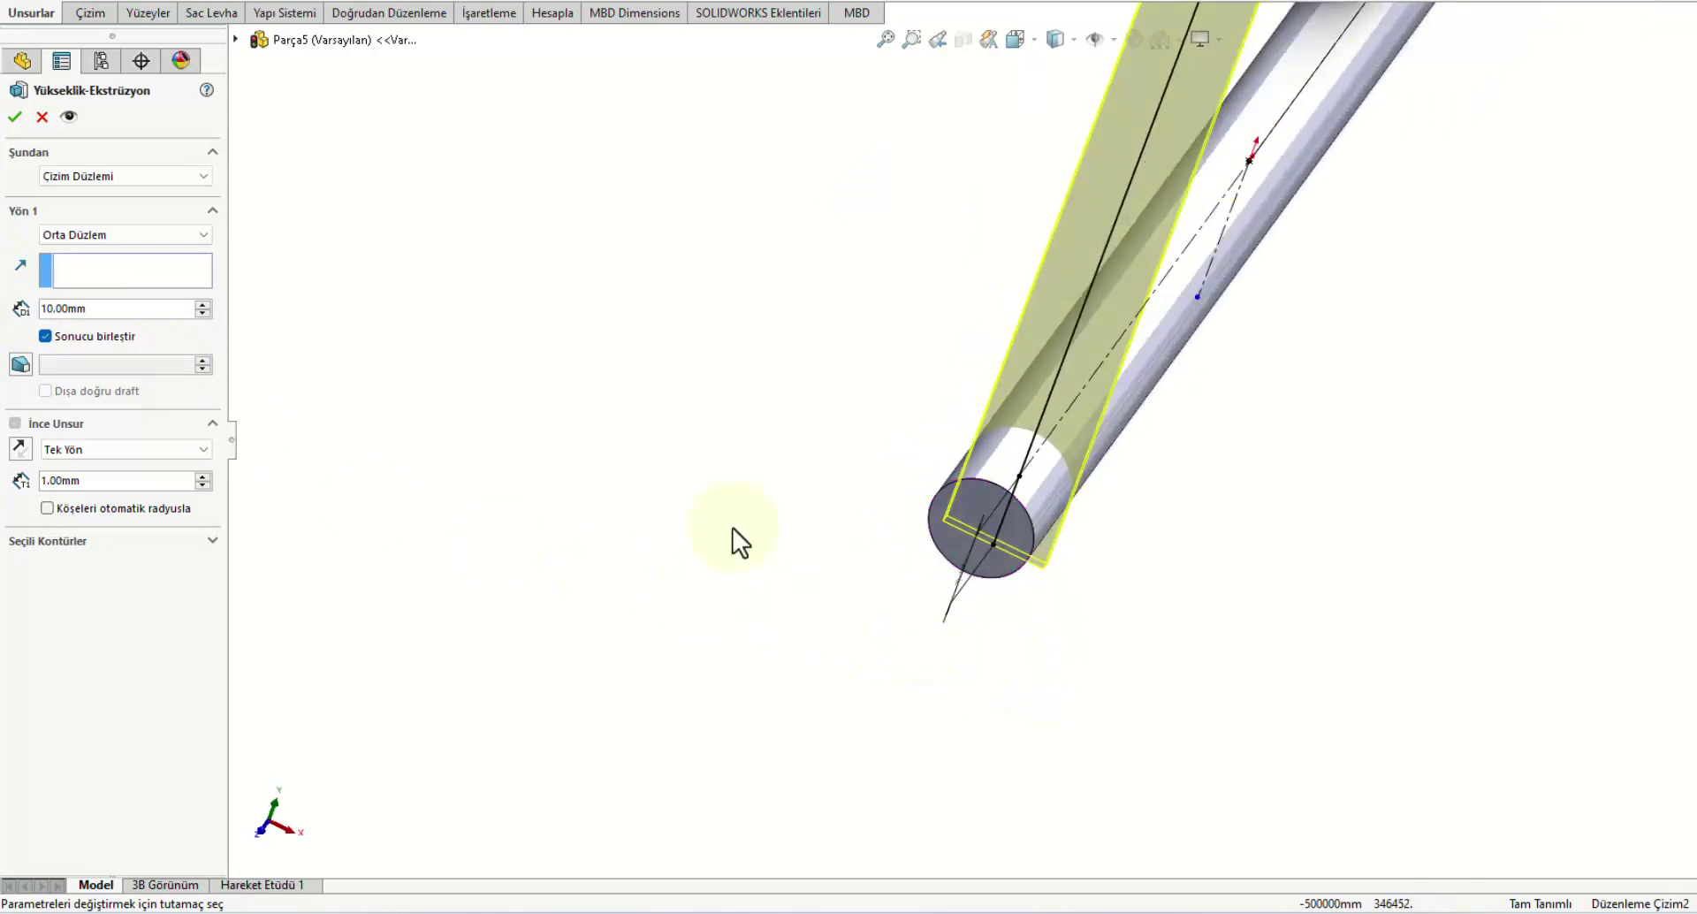
double_click(98, 311)
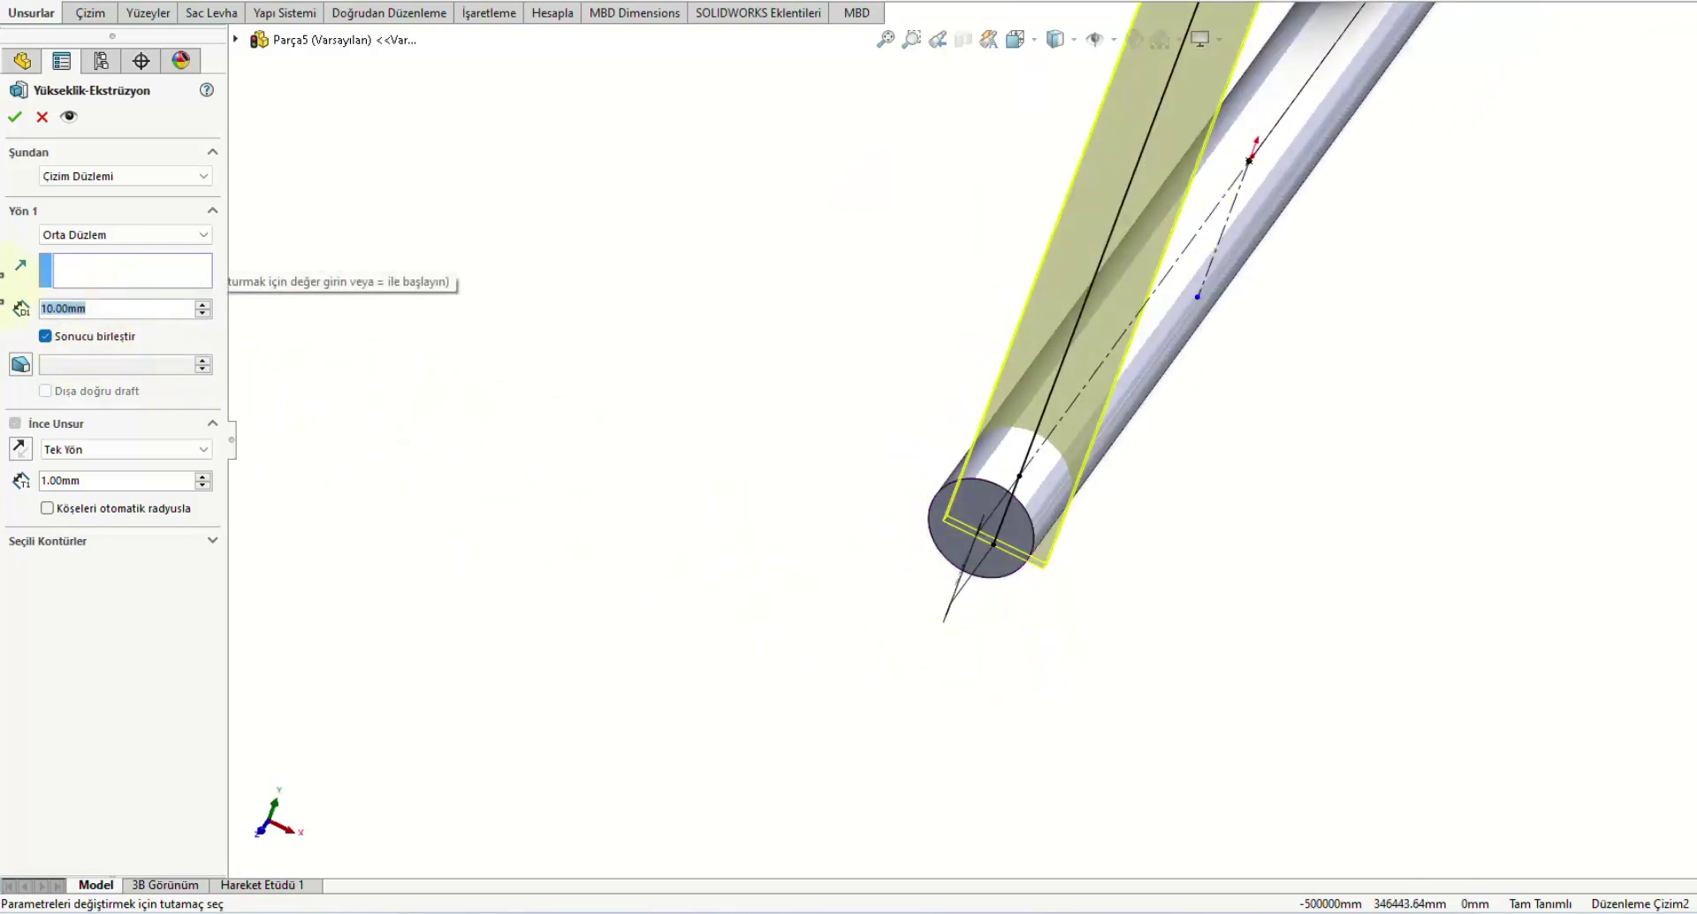
type("12")
key("Return")
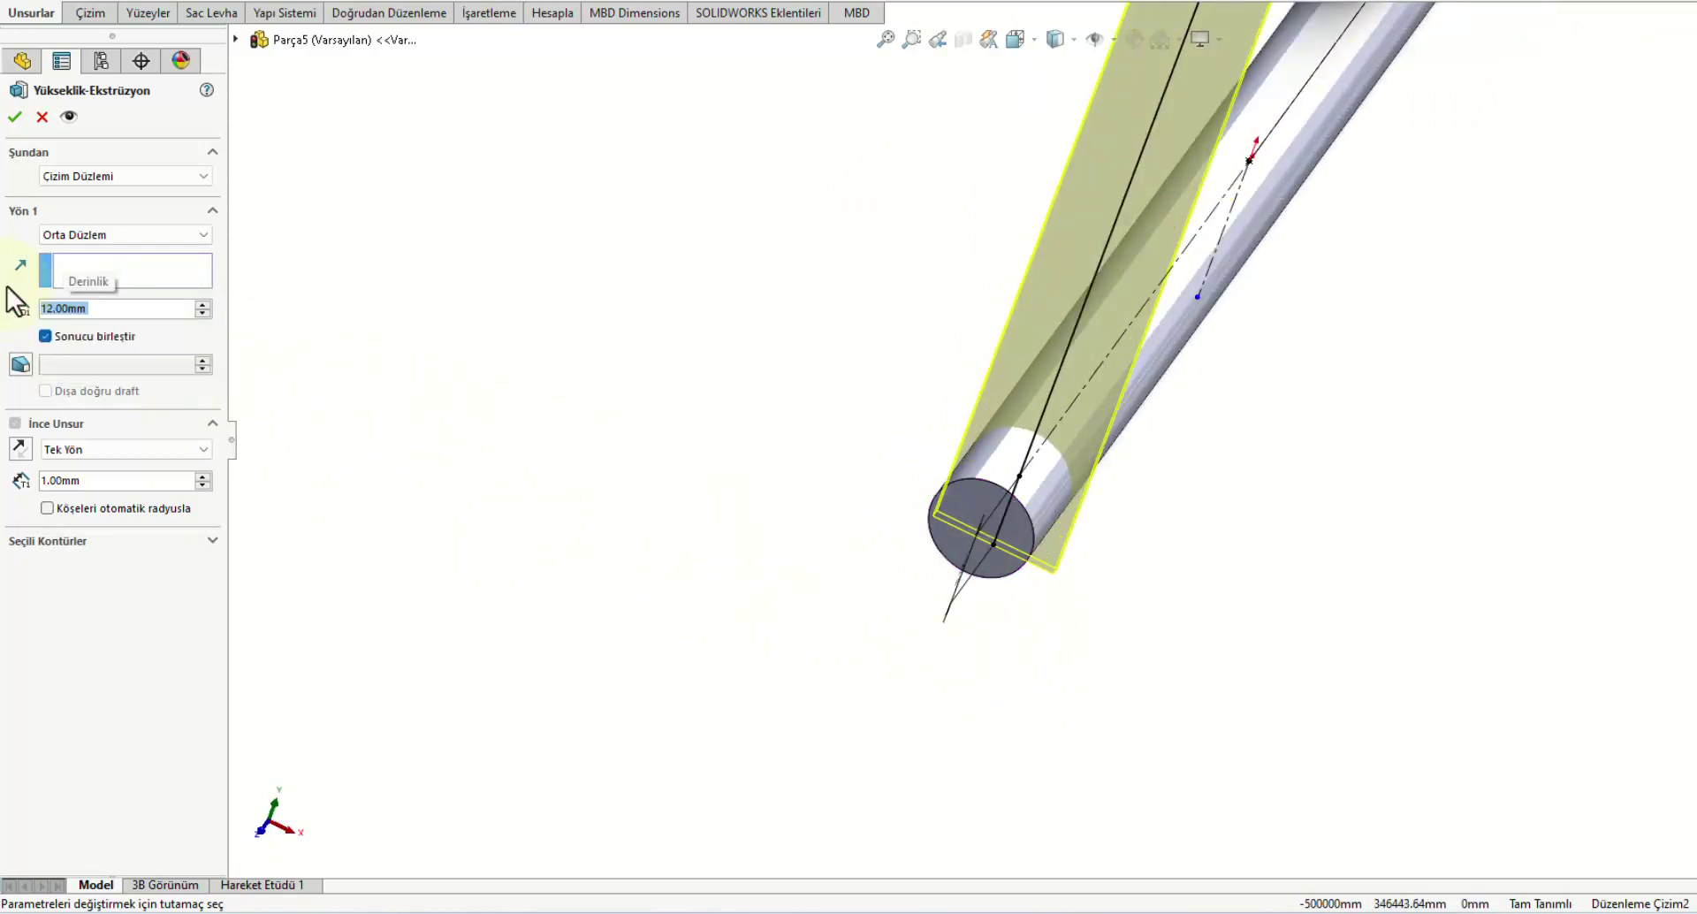
mouse_move(1108, 546)
middle_mouse_down()
mouse_move(1285, 492)
mouse_move(1259, 455)
mouse_move(1232, 493)
mouse_move(1261, 489)
middle_mouse_up()
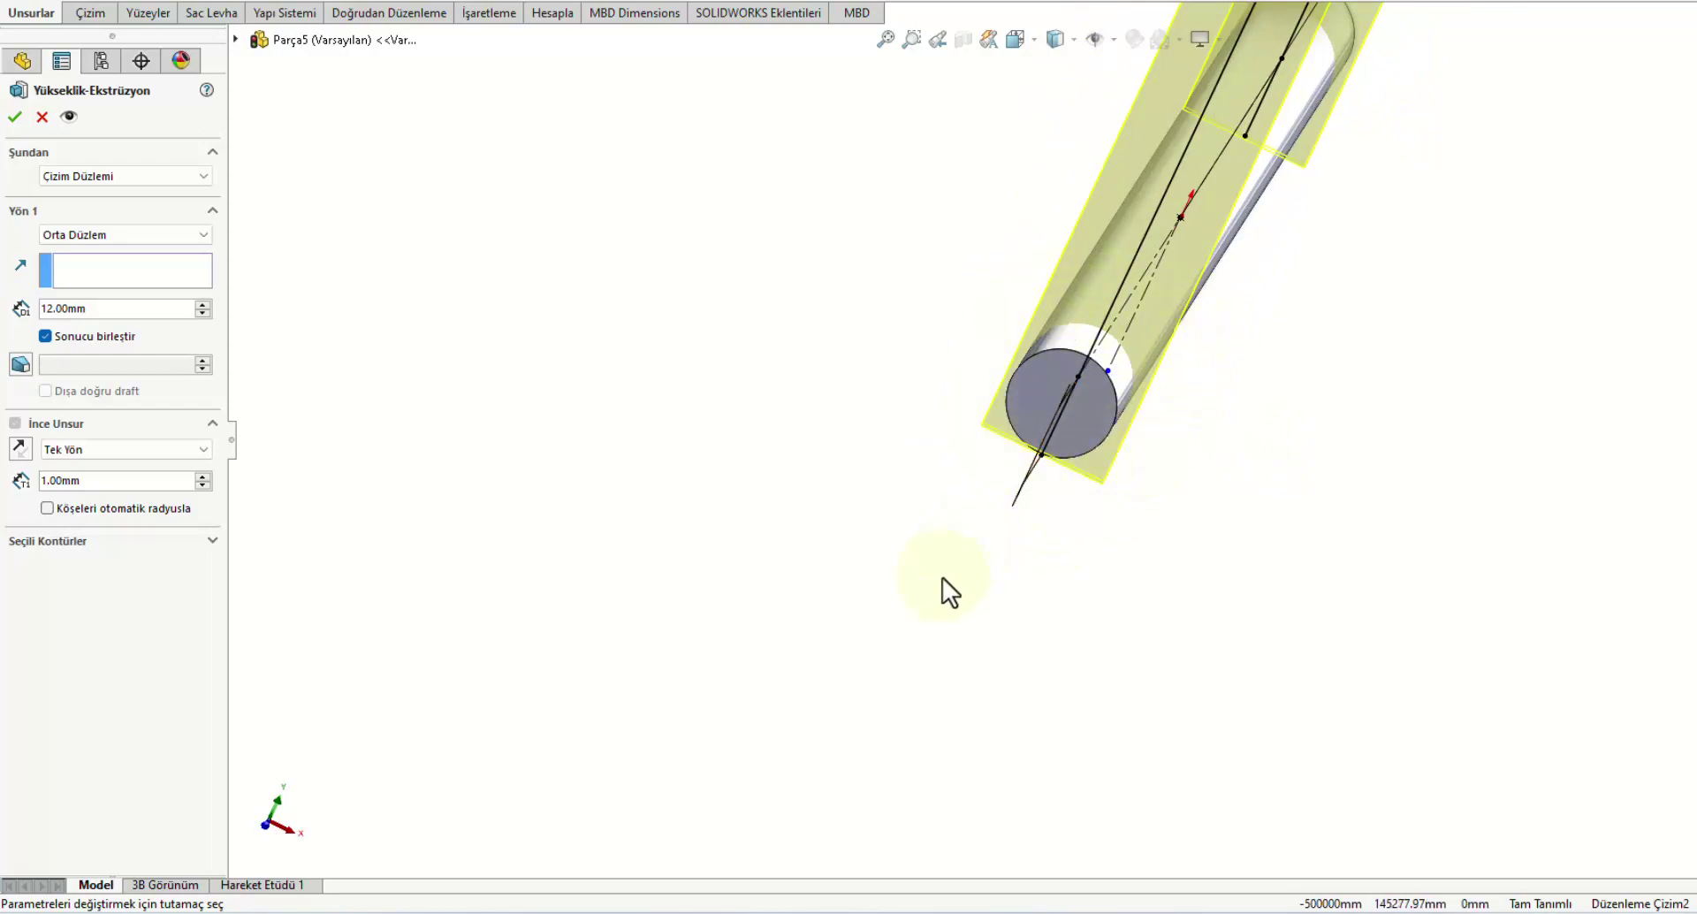
left_click(12, 118)
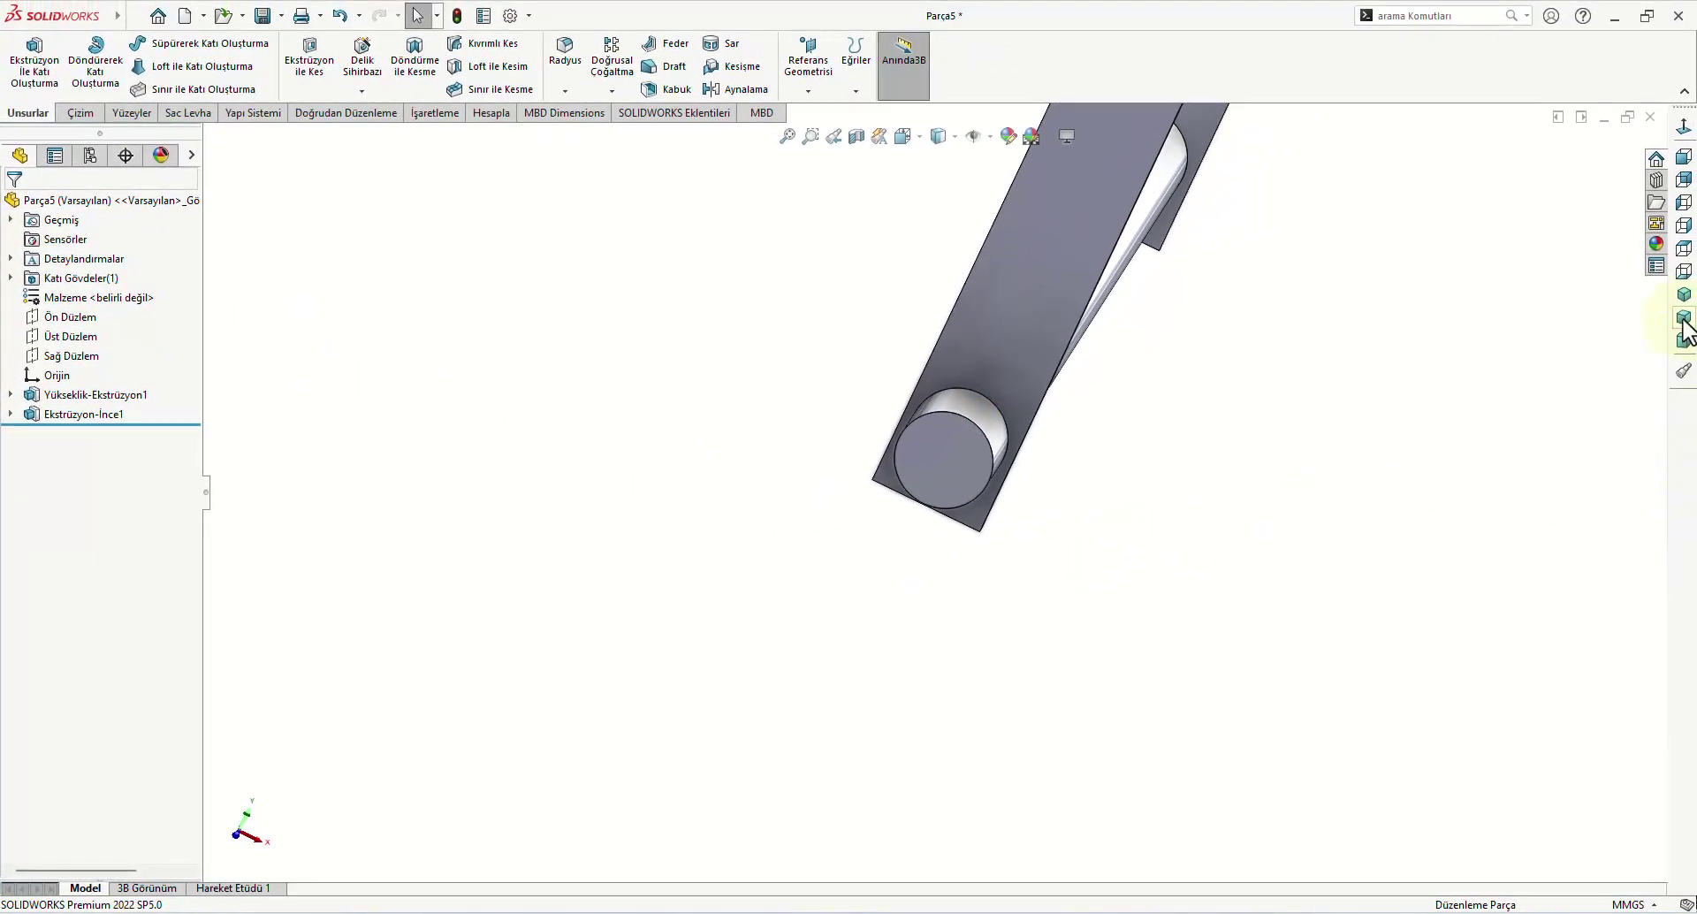
Step: Switch to isometric view and start a Circular Pattern, defaulting to 15° and 18 instances
left_click(1683, 322)
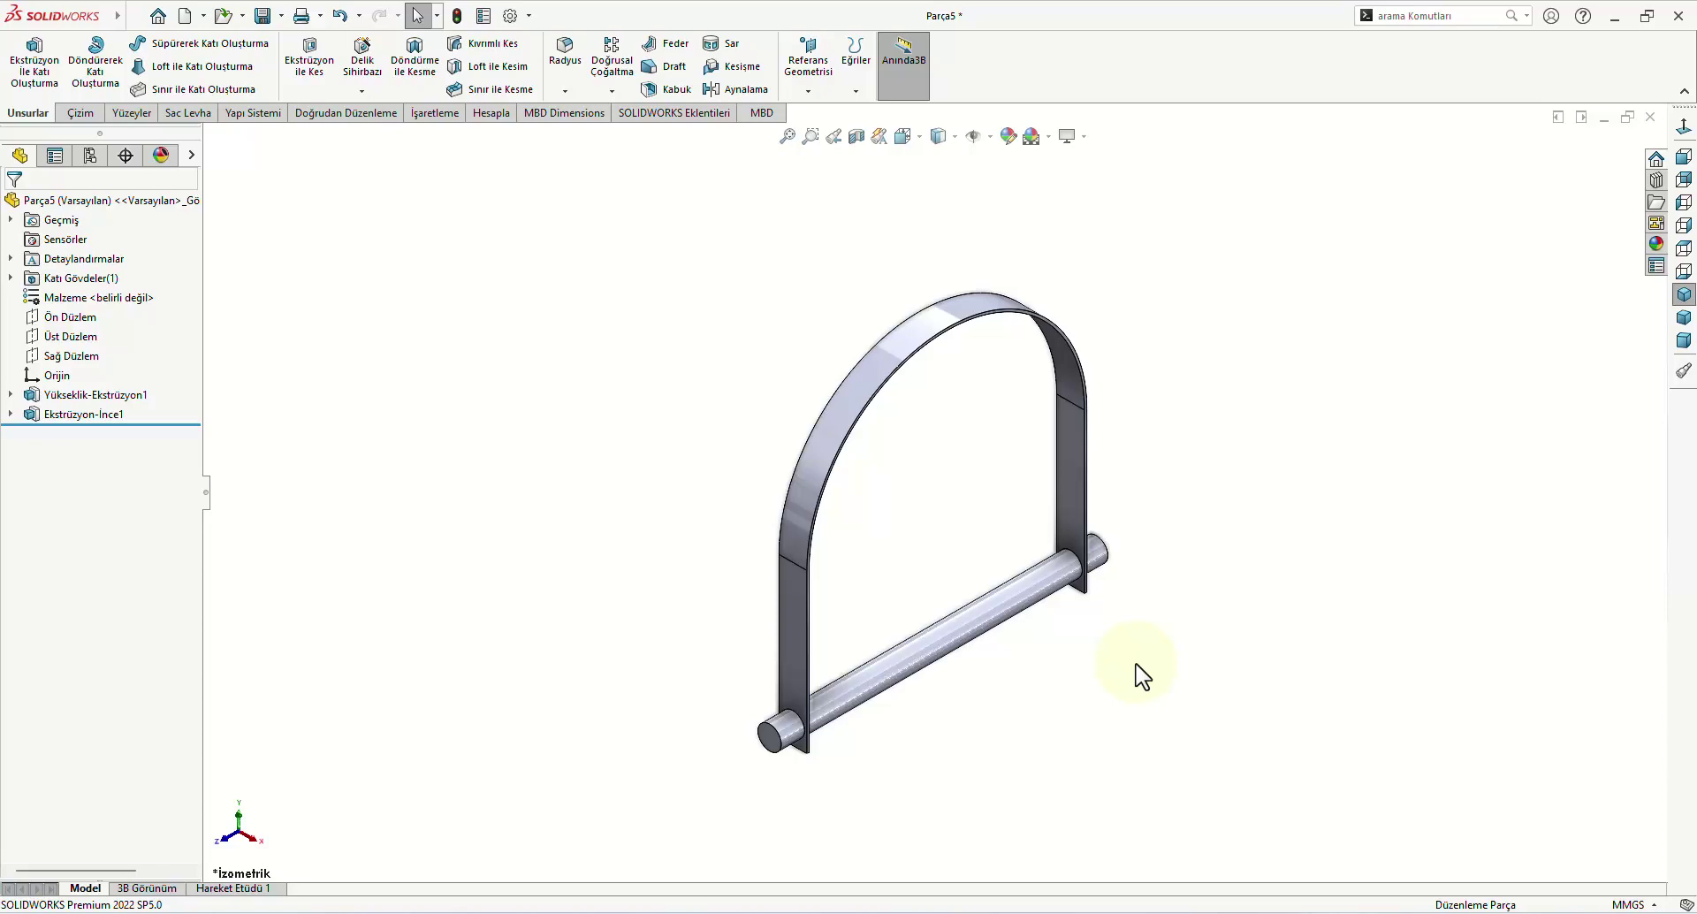
left_click(613, 92)
left_click(636, 135)
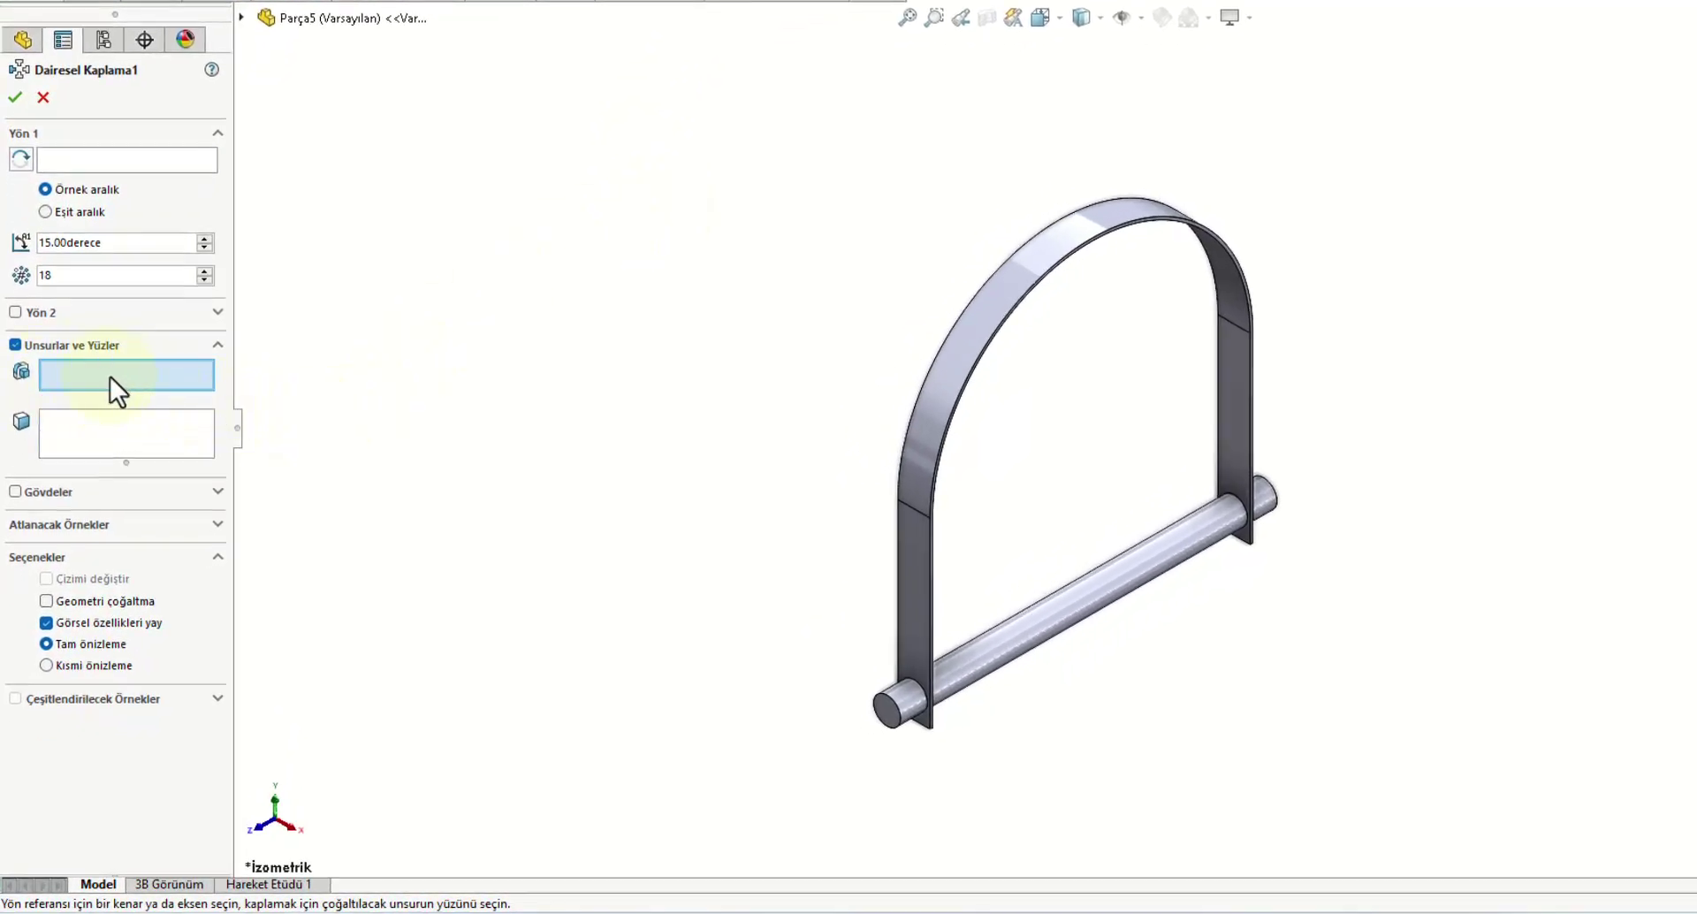
Step: Choose the arch band as the patterned feature and the rod's axis as rotation axis
left_click(996, 302)
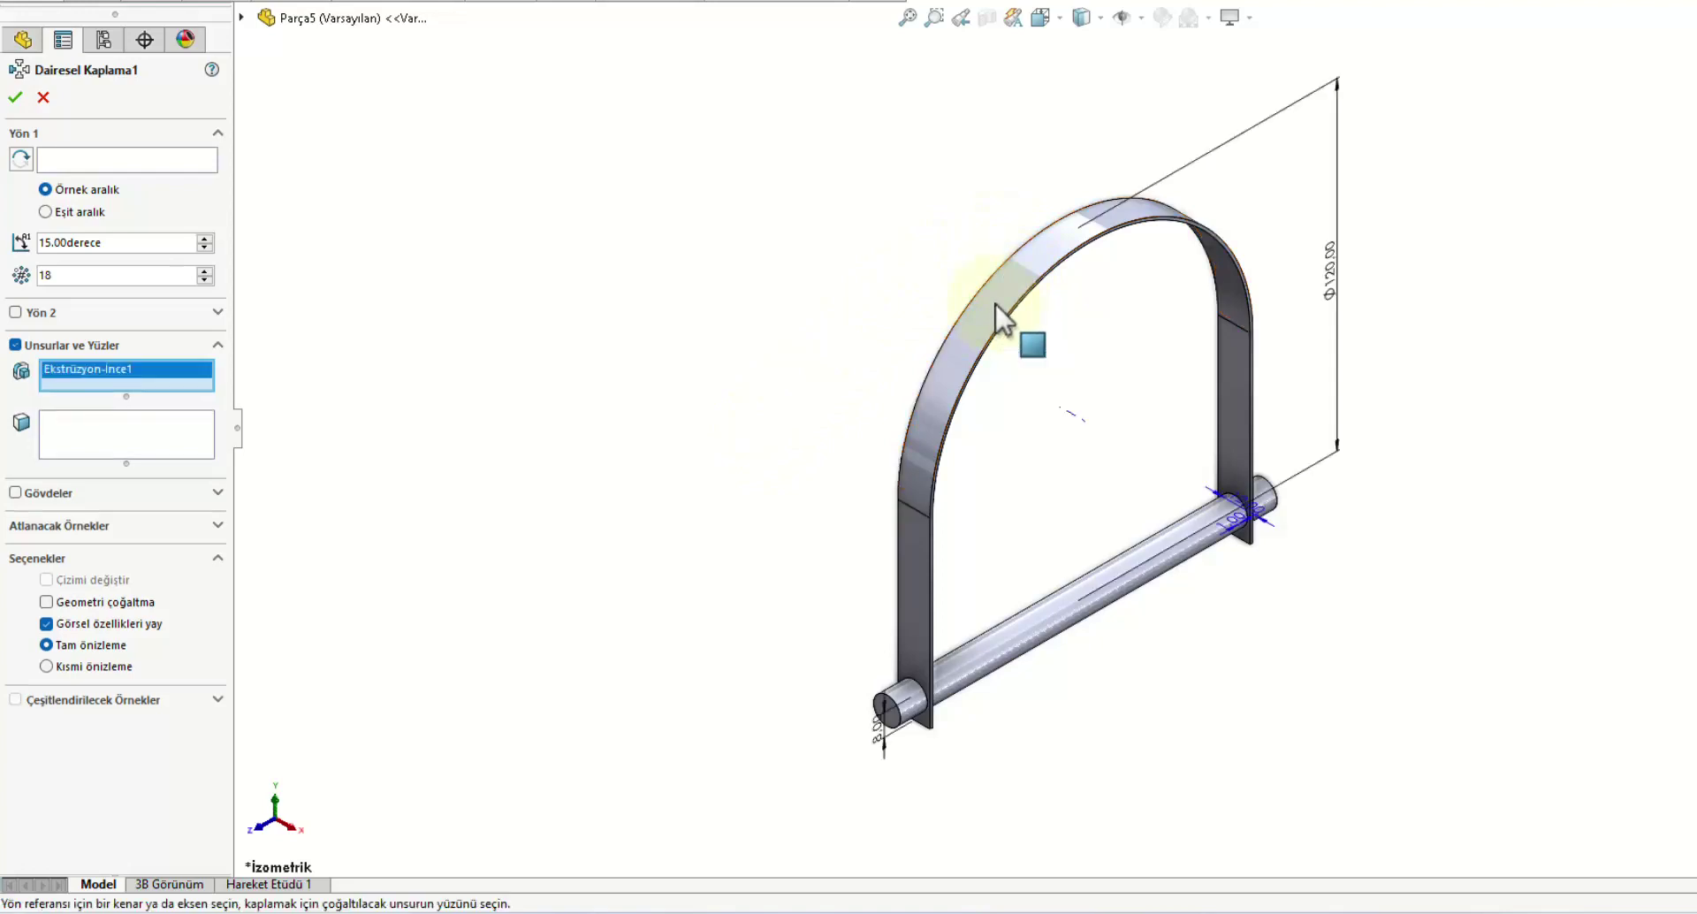
left_click(141, 160)
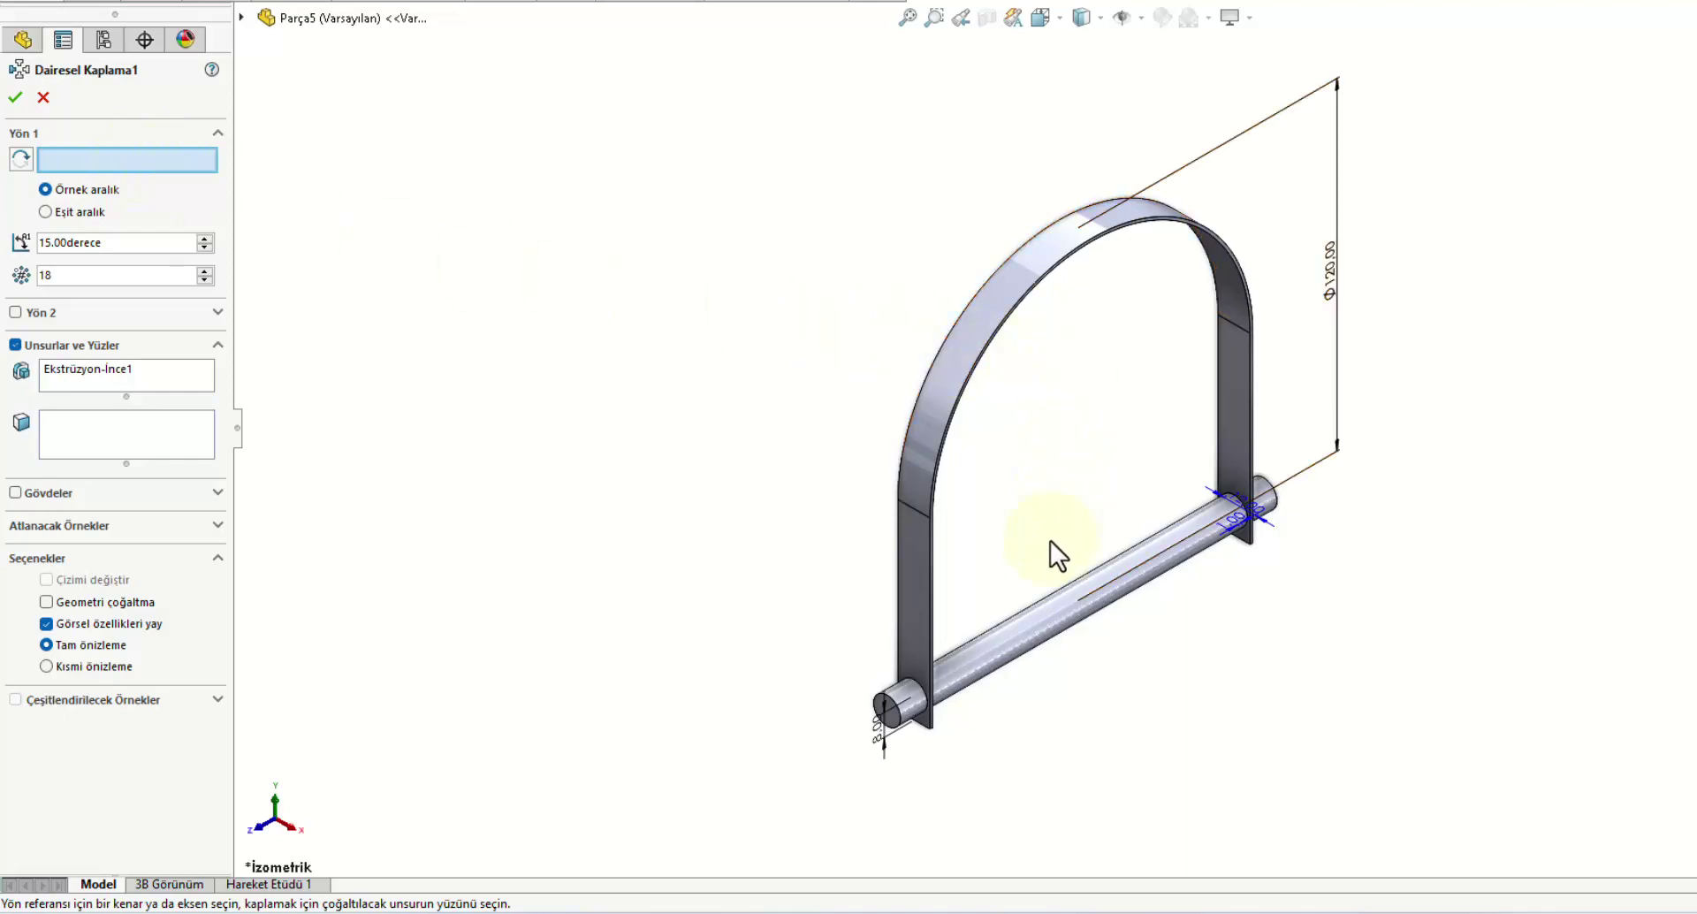
left_click(1045, 613)
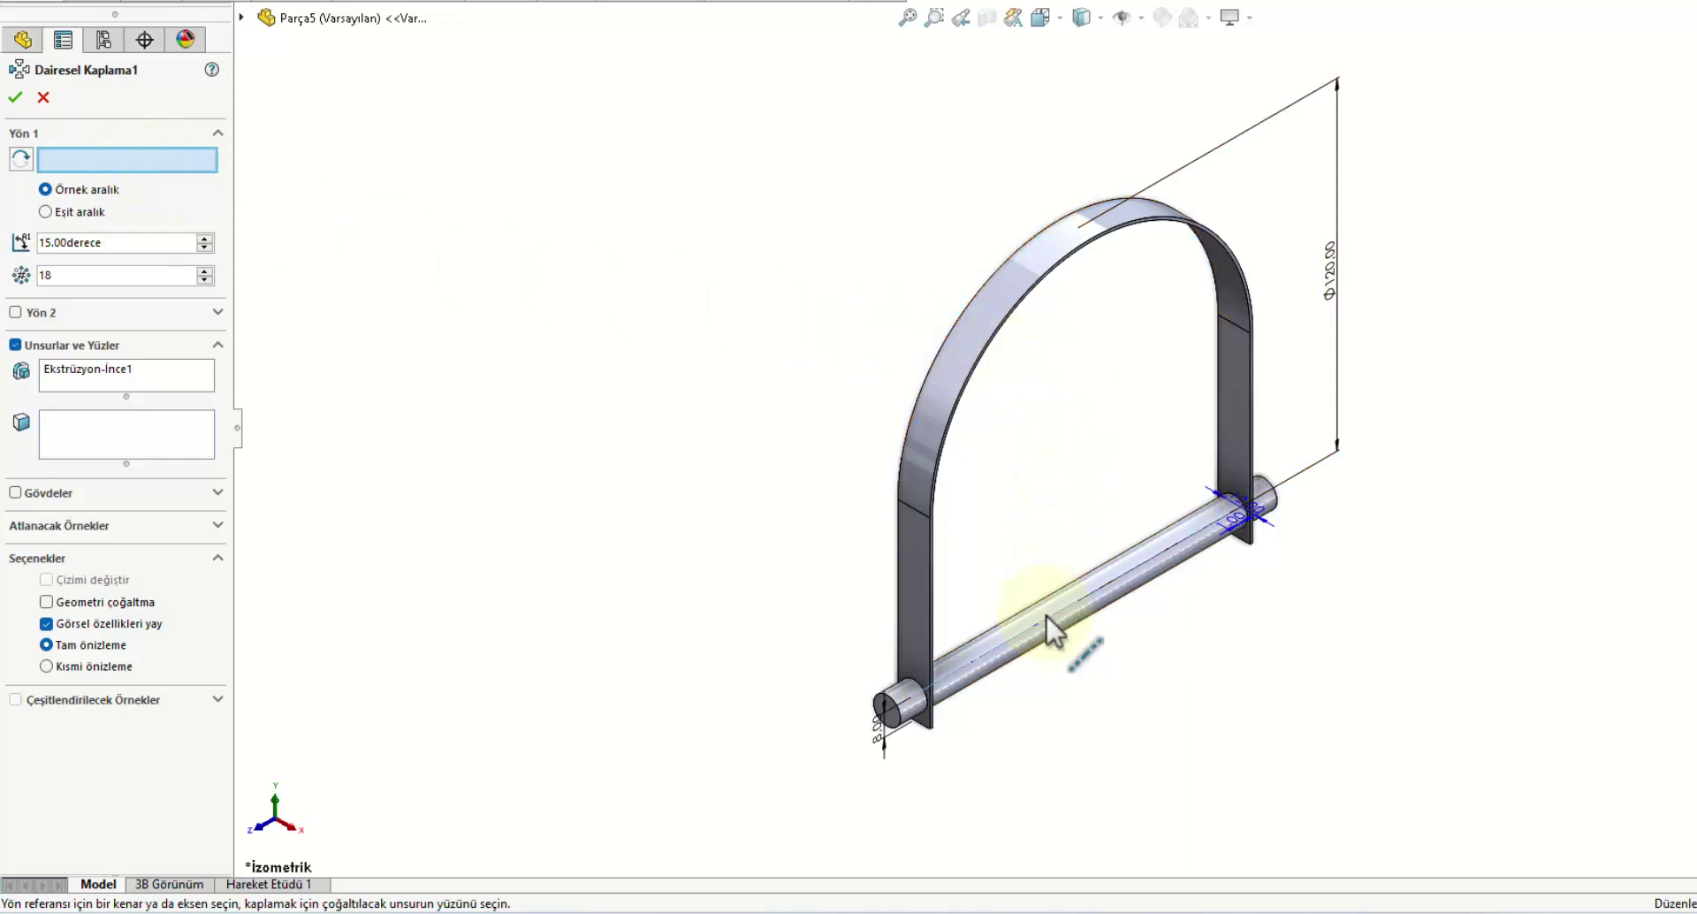
scroll(955, 489, "up", 3)
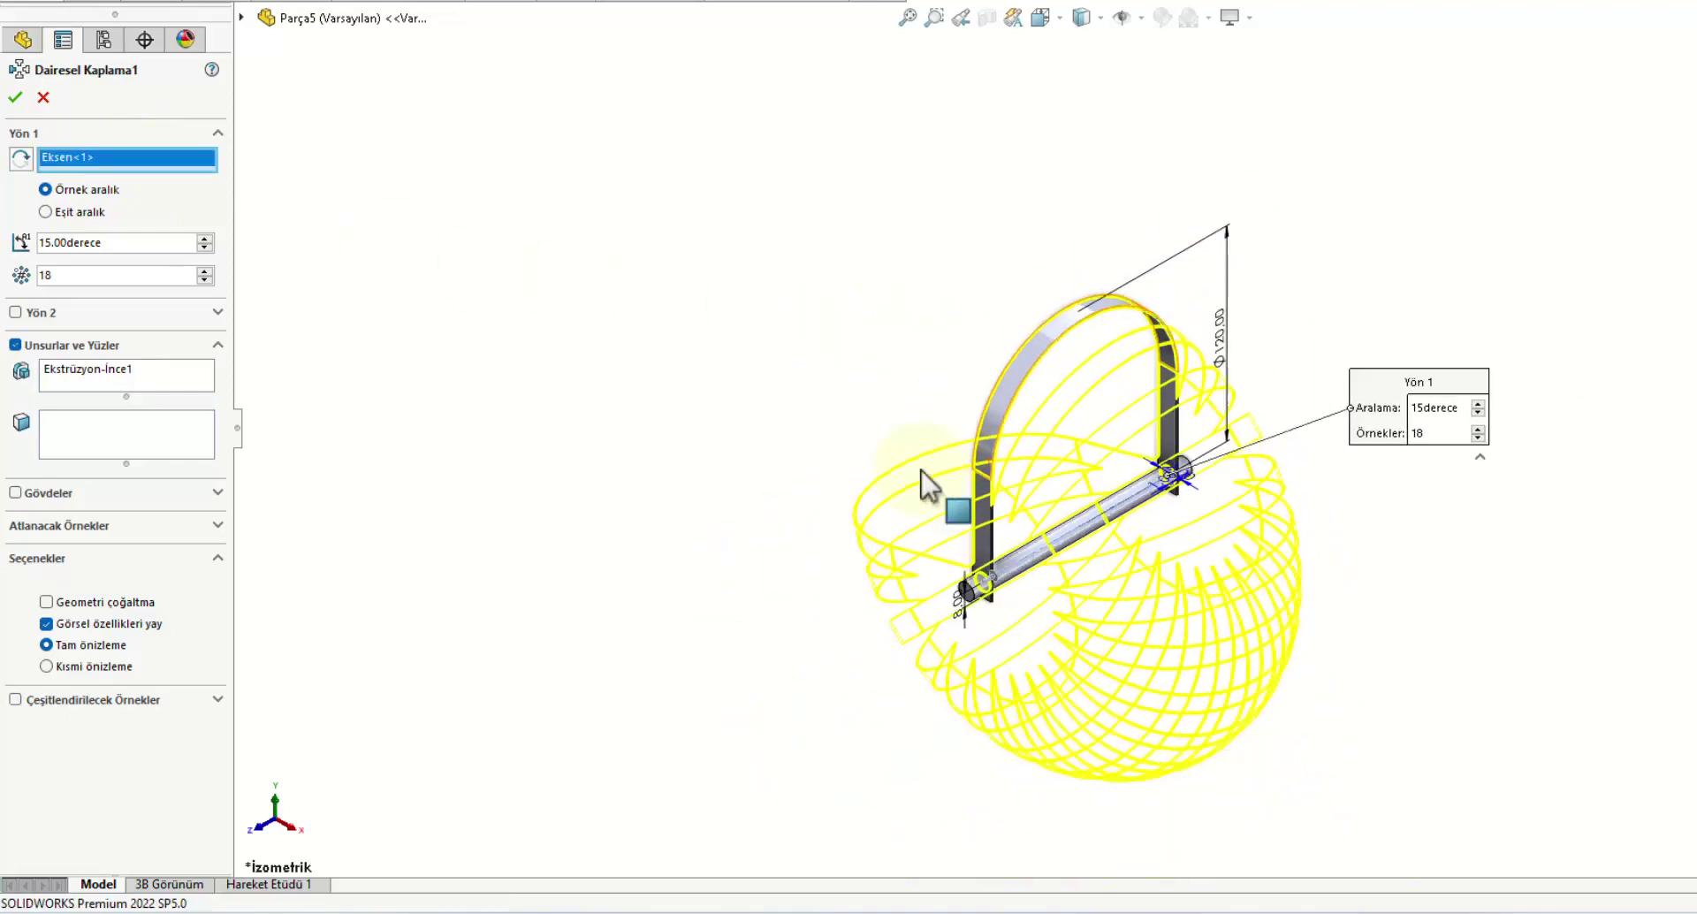
scroll(922, 470, "up", 1)
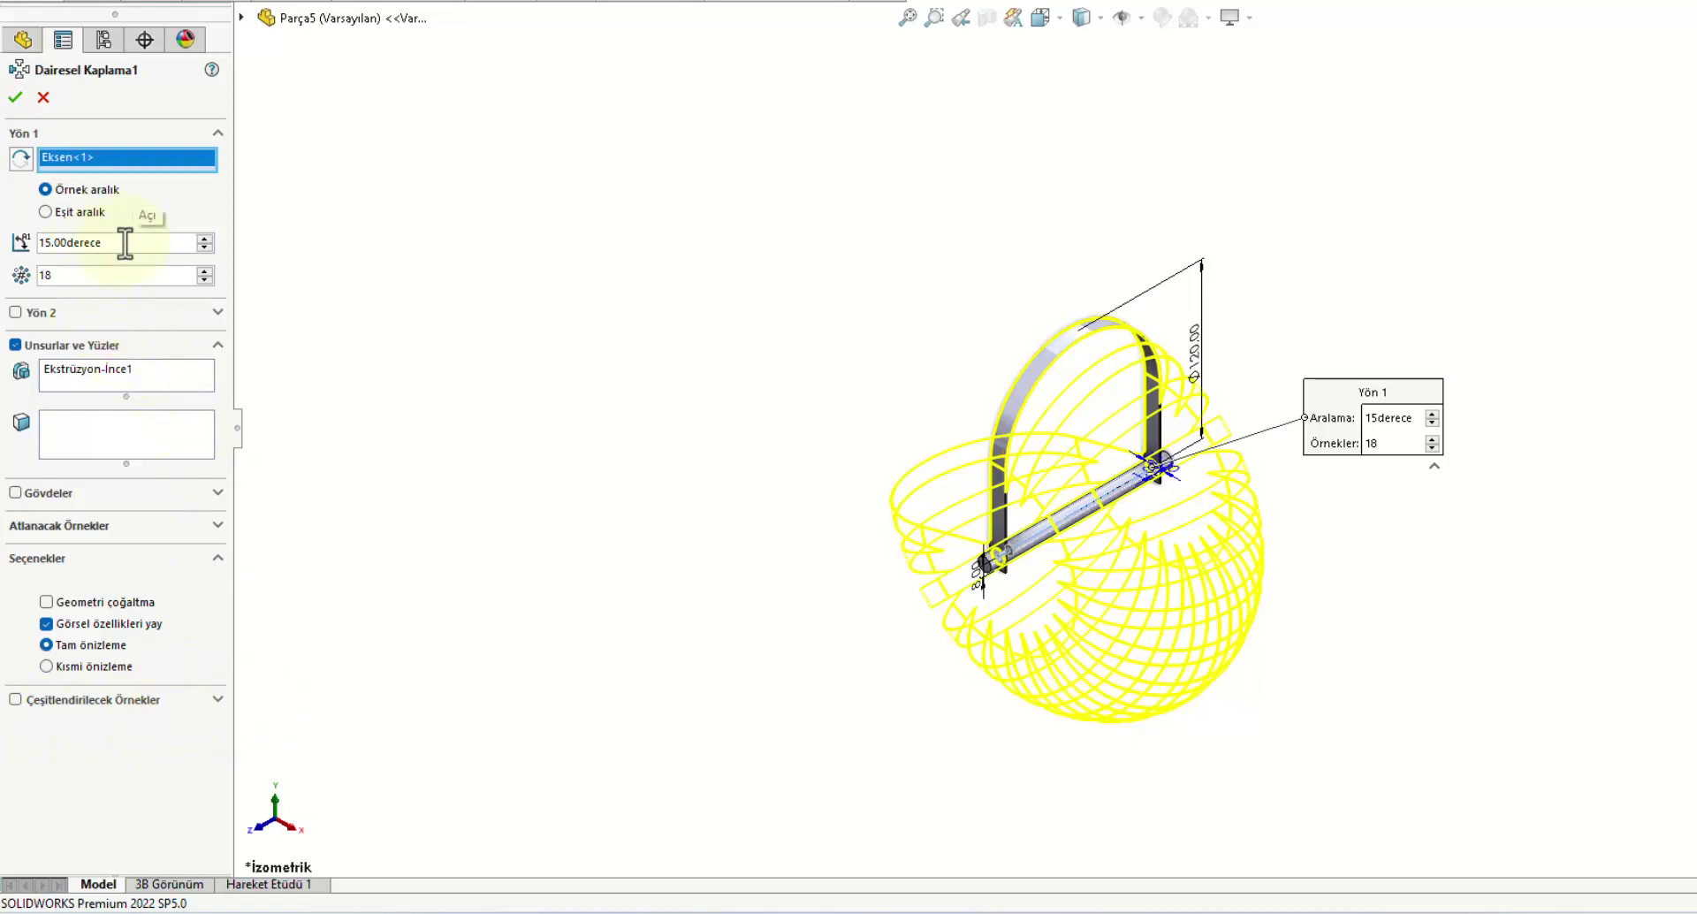
Step: Set the pattern spacing to 8 degrees and the instance count to 50
left_click_drag(121, 242, 4, 241)
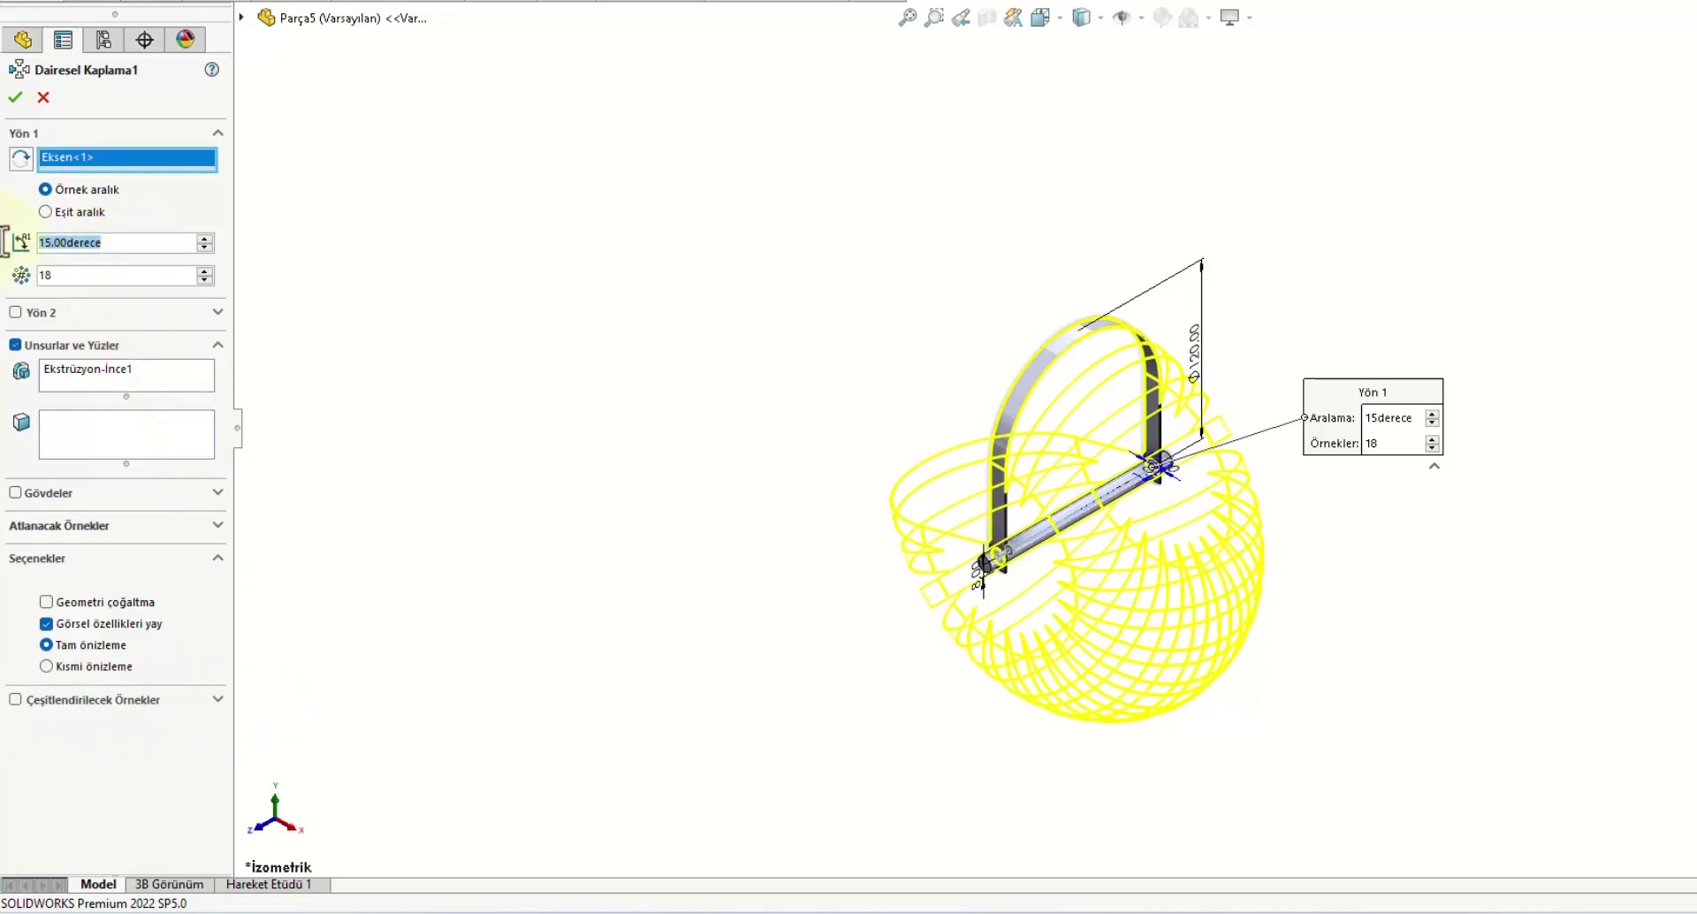
type("8")
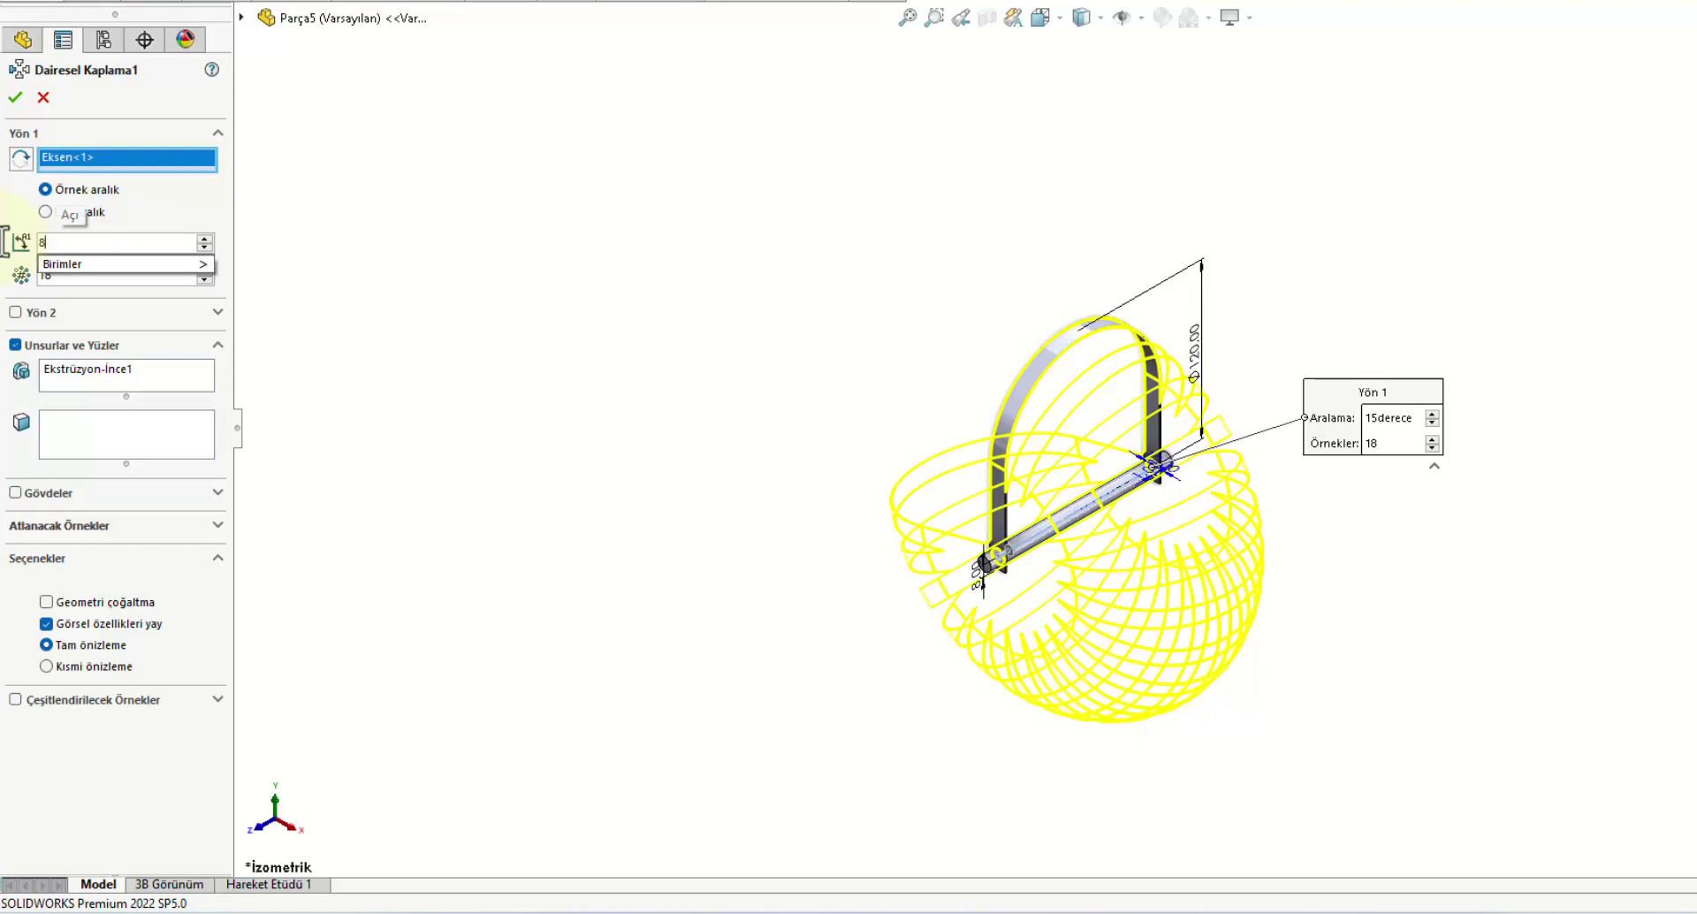
key("Return")
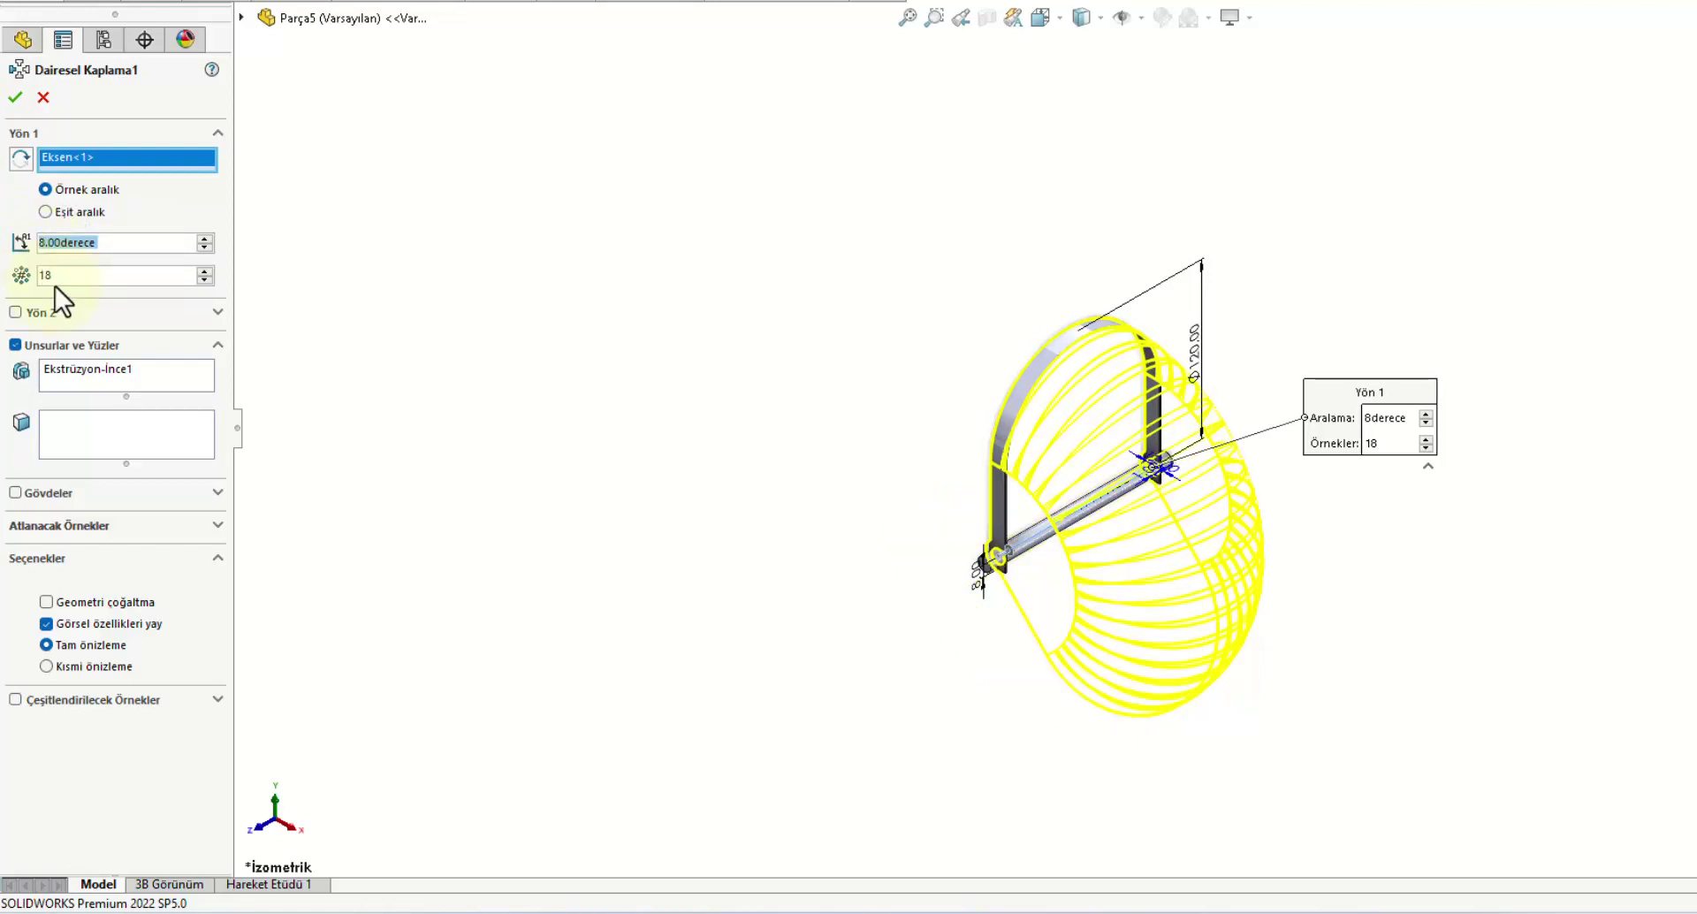
left_click(66, 276)
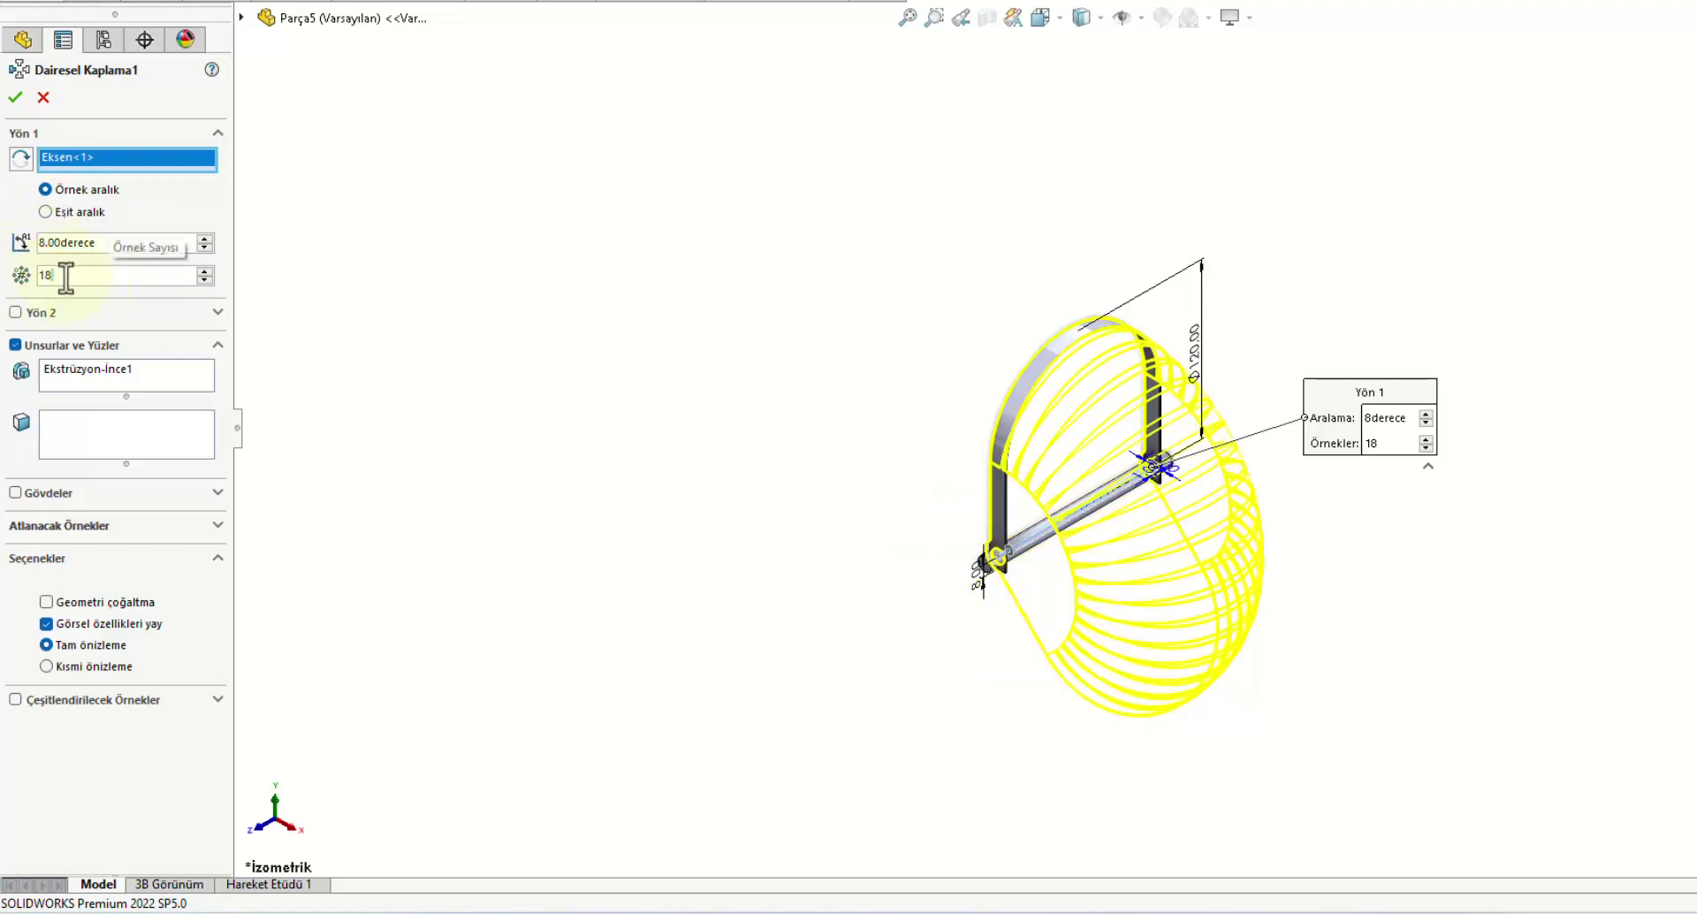
left_click_drag(65, 276, 4, 278)
type("50")
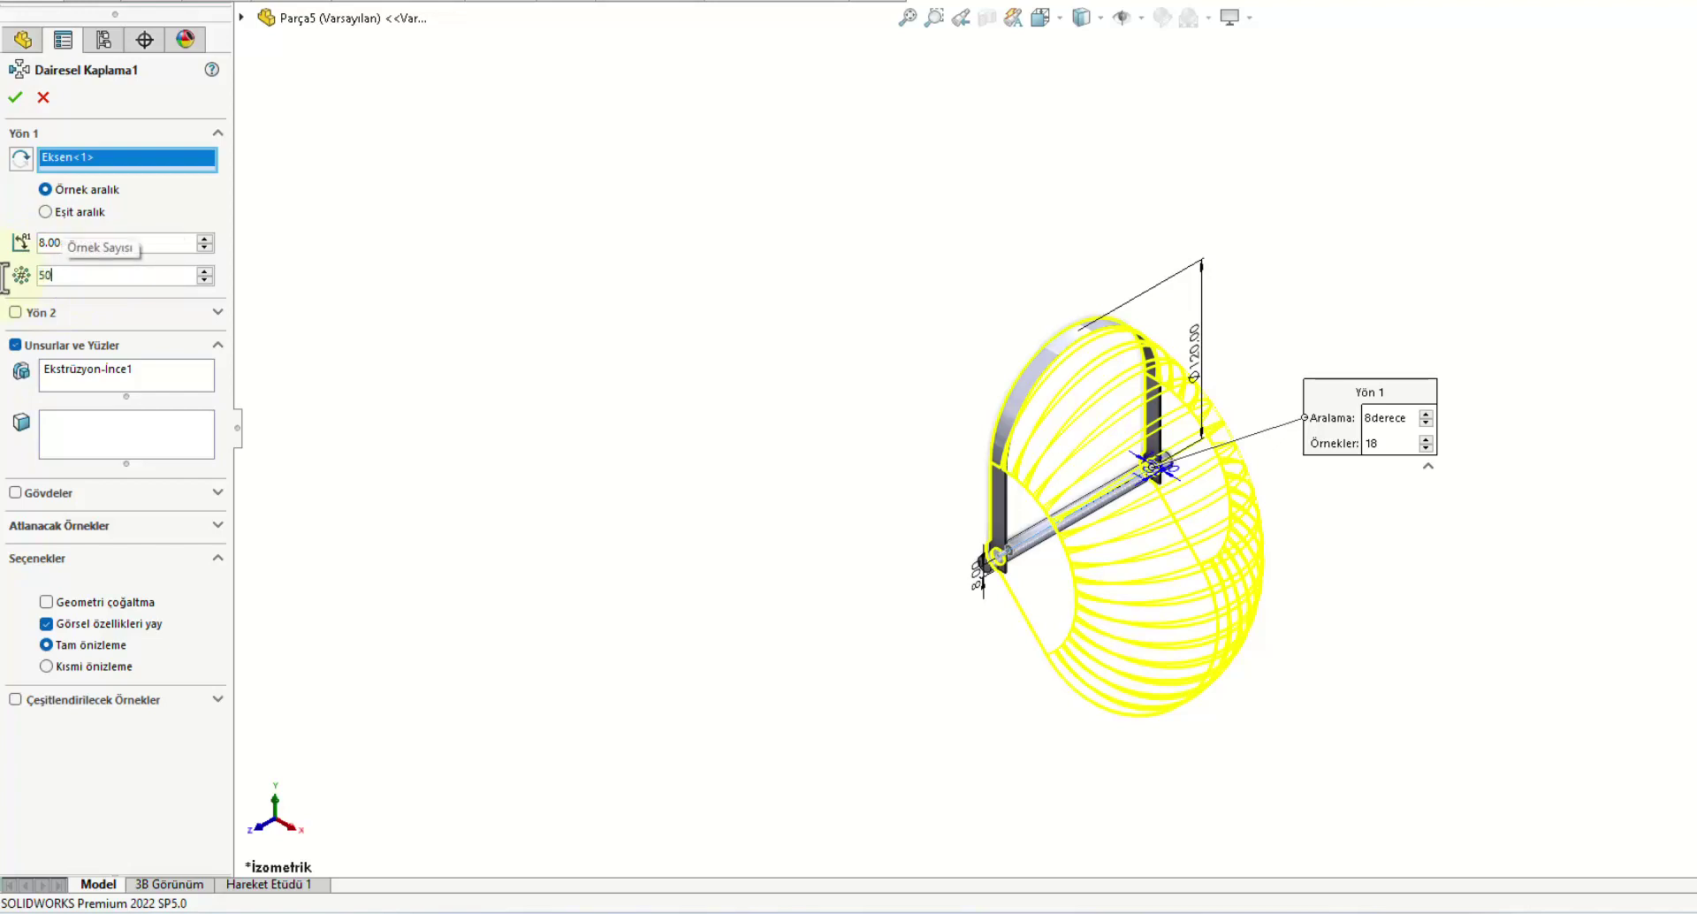
key("Return")
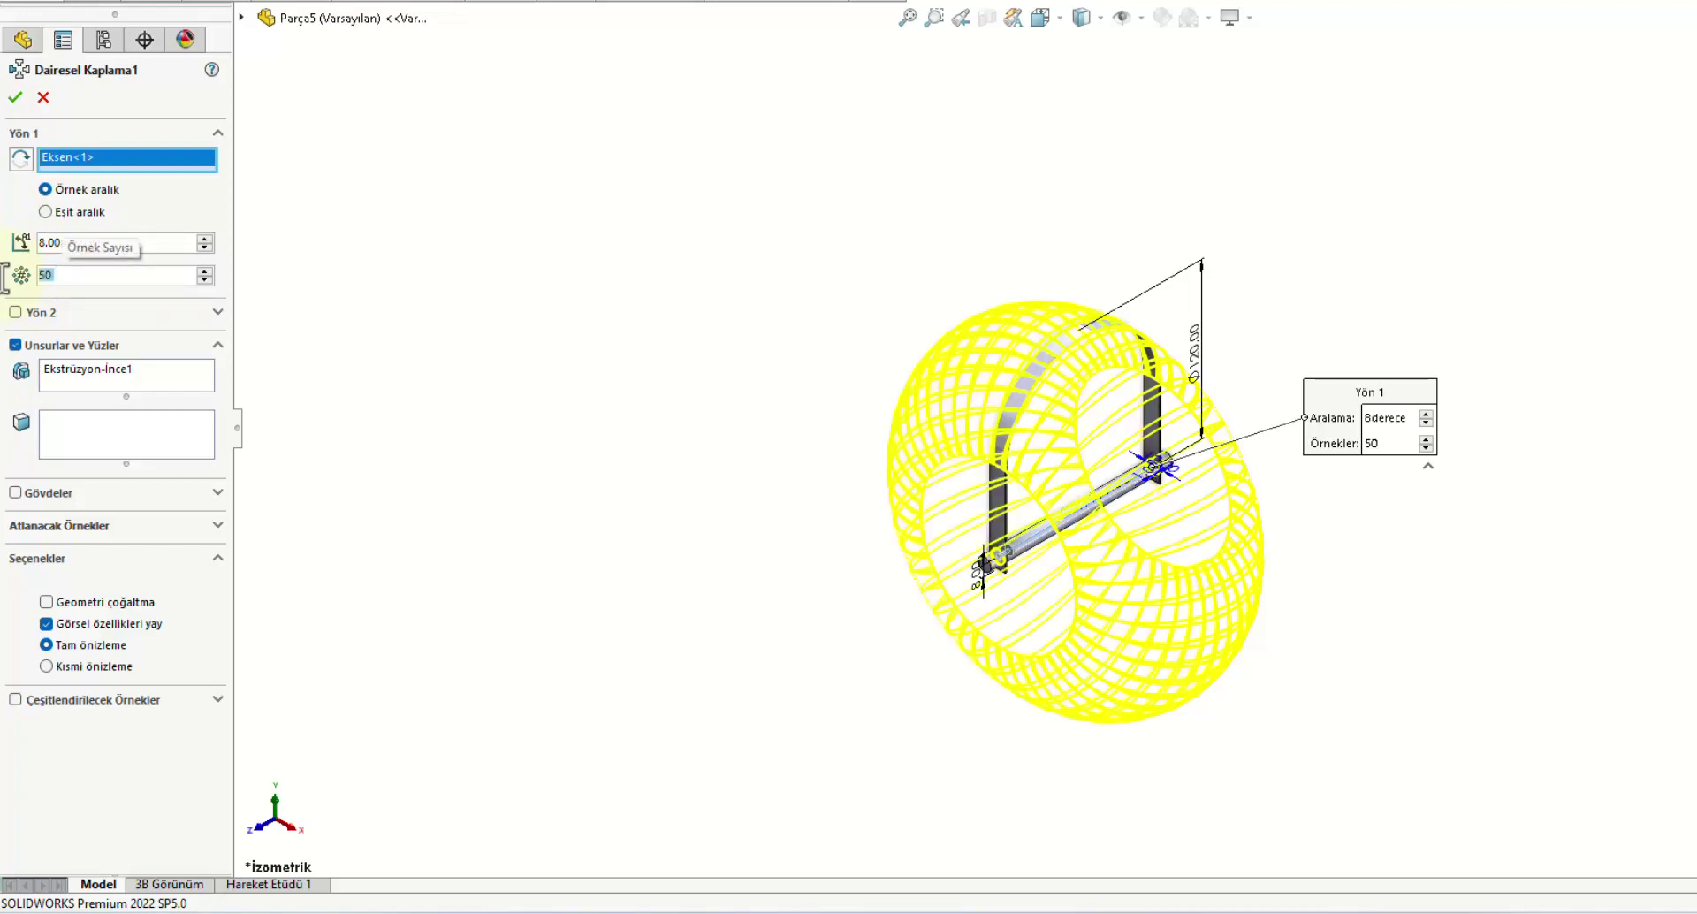
Step: Vary the 120 mm arch diameter by -1 mm per instance and create the circular pattern
left_click(10, 715)
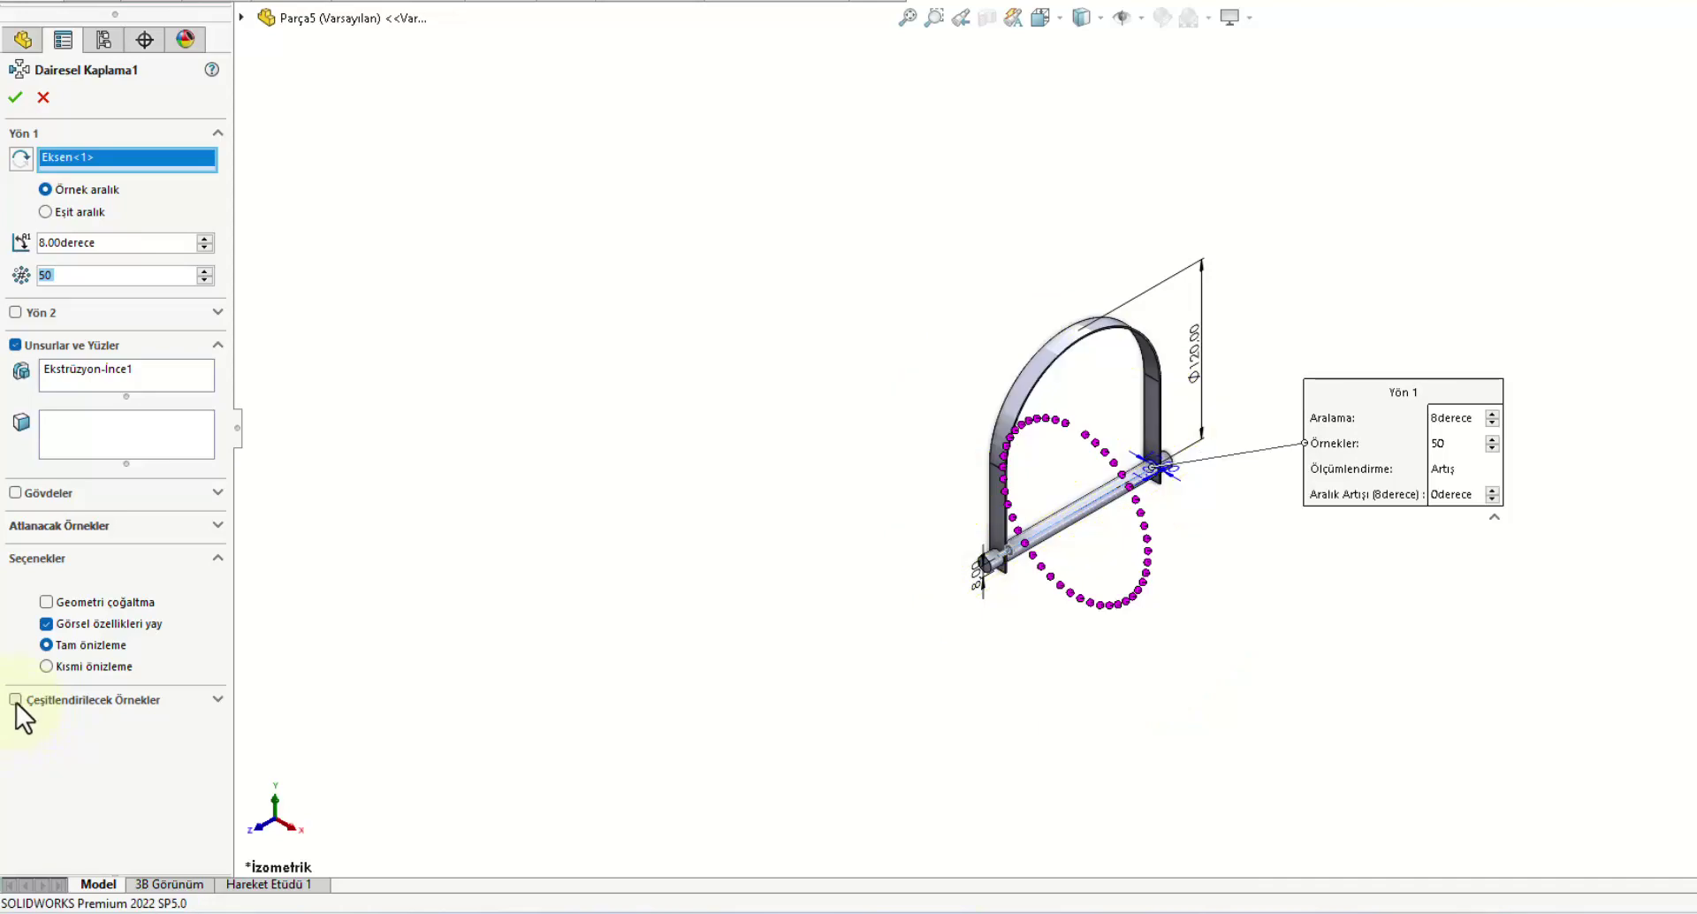
left_click(16, 702)
left_click_drag(222, 656, 204, 758)
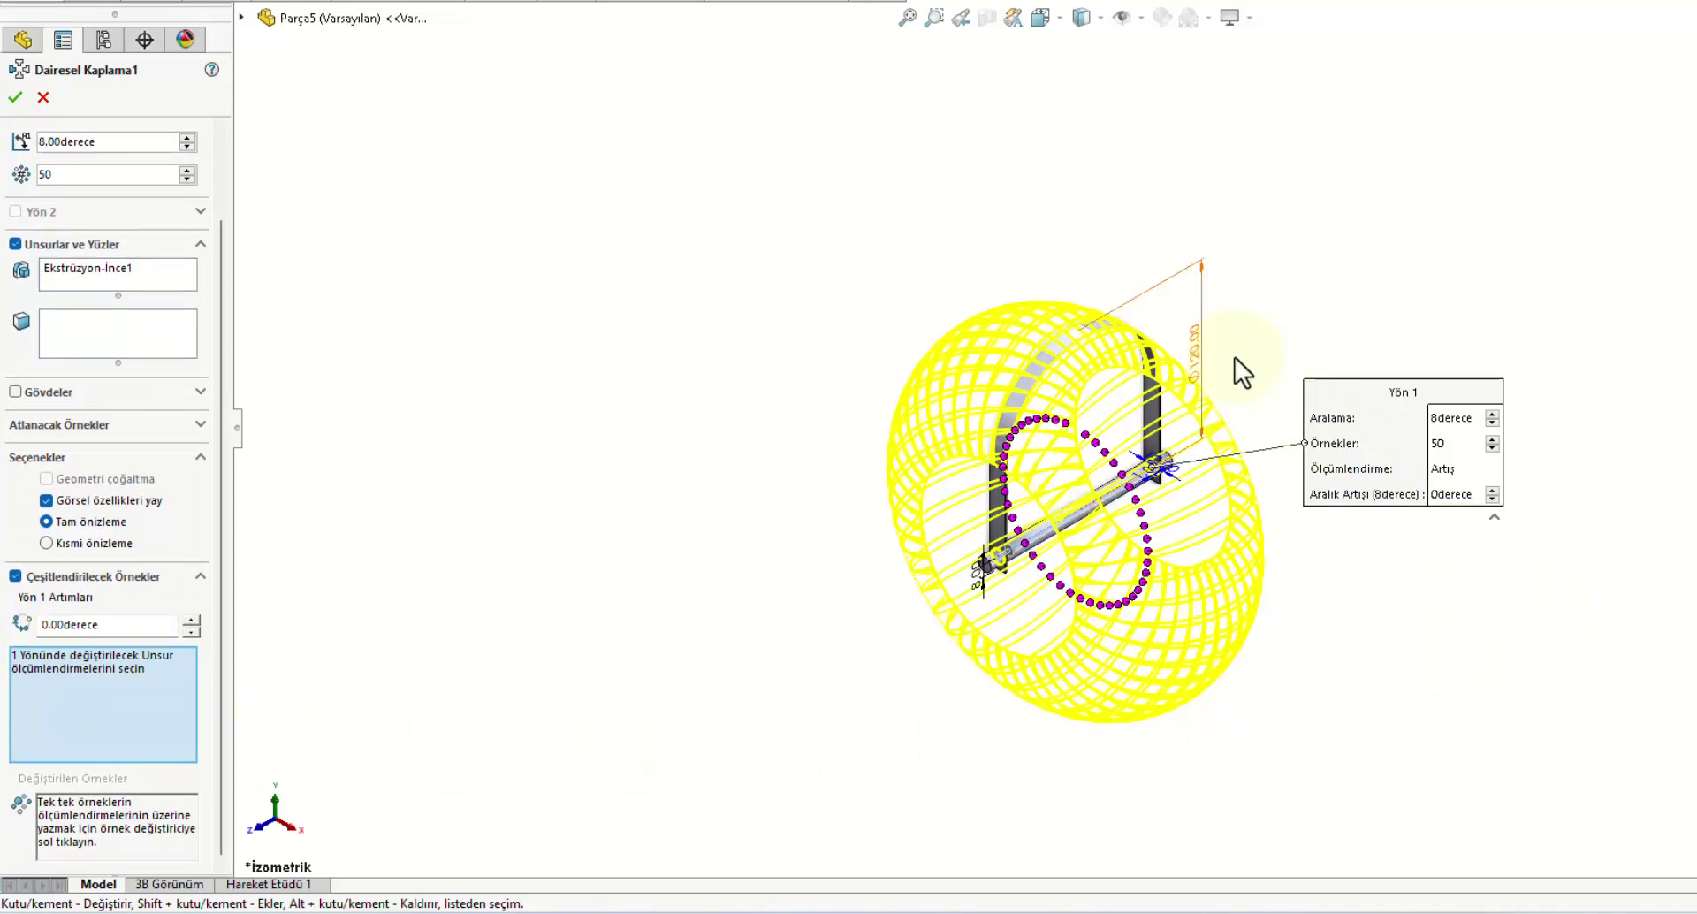
scroll(1234, 357, "down", 3)
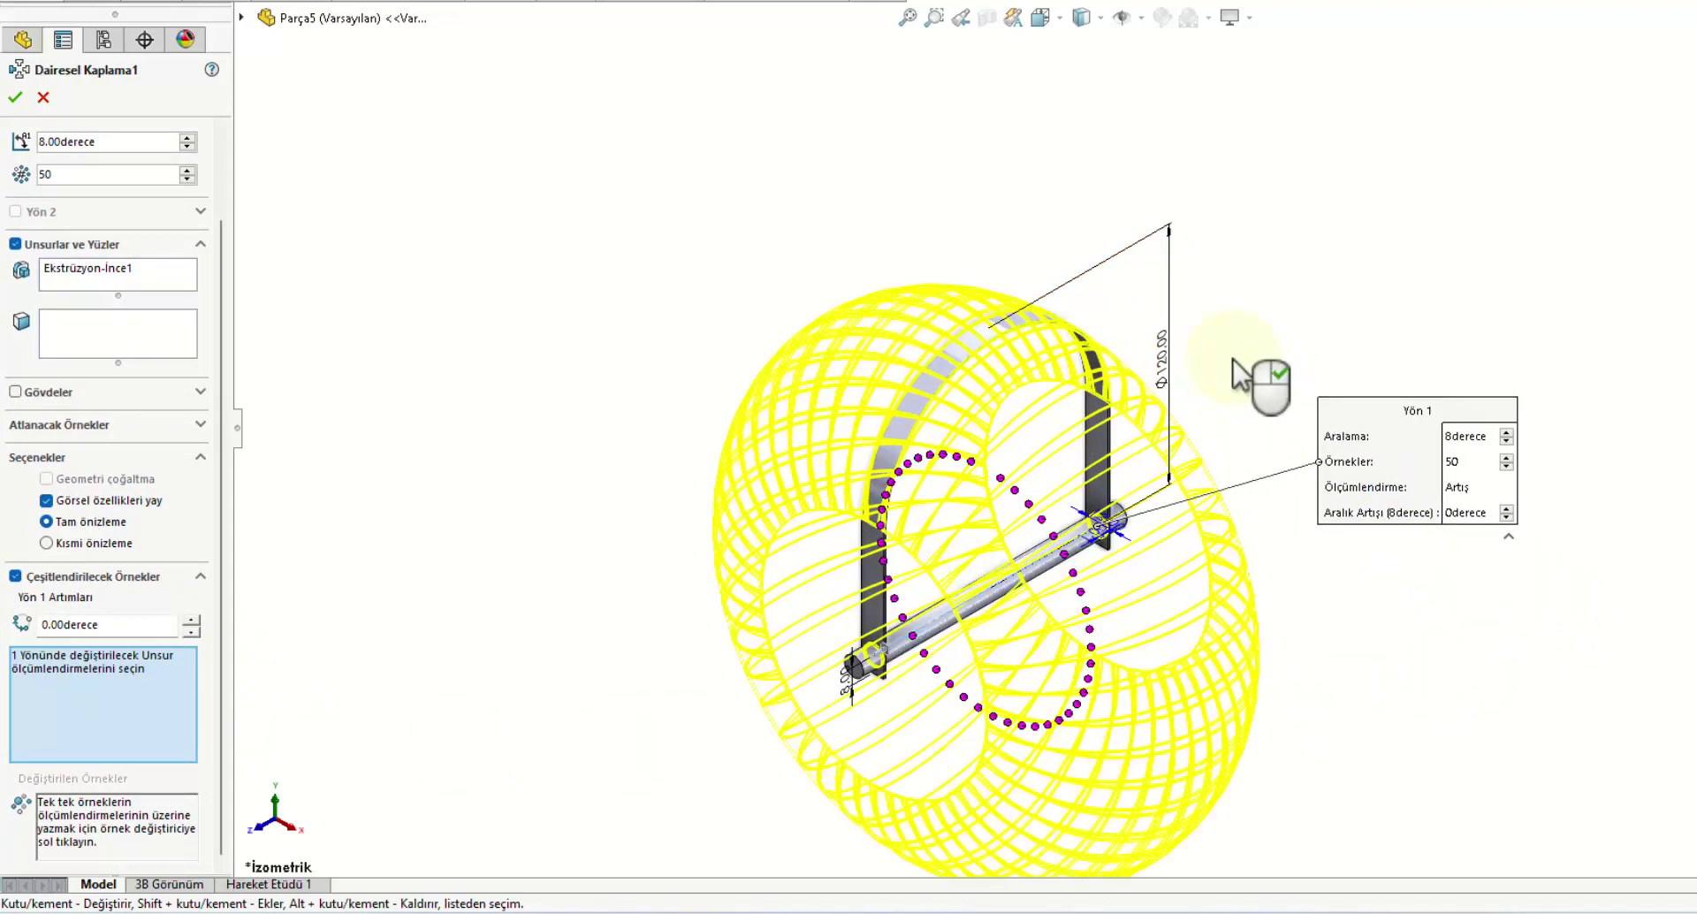
left_click(1167, 363)
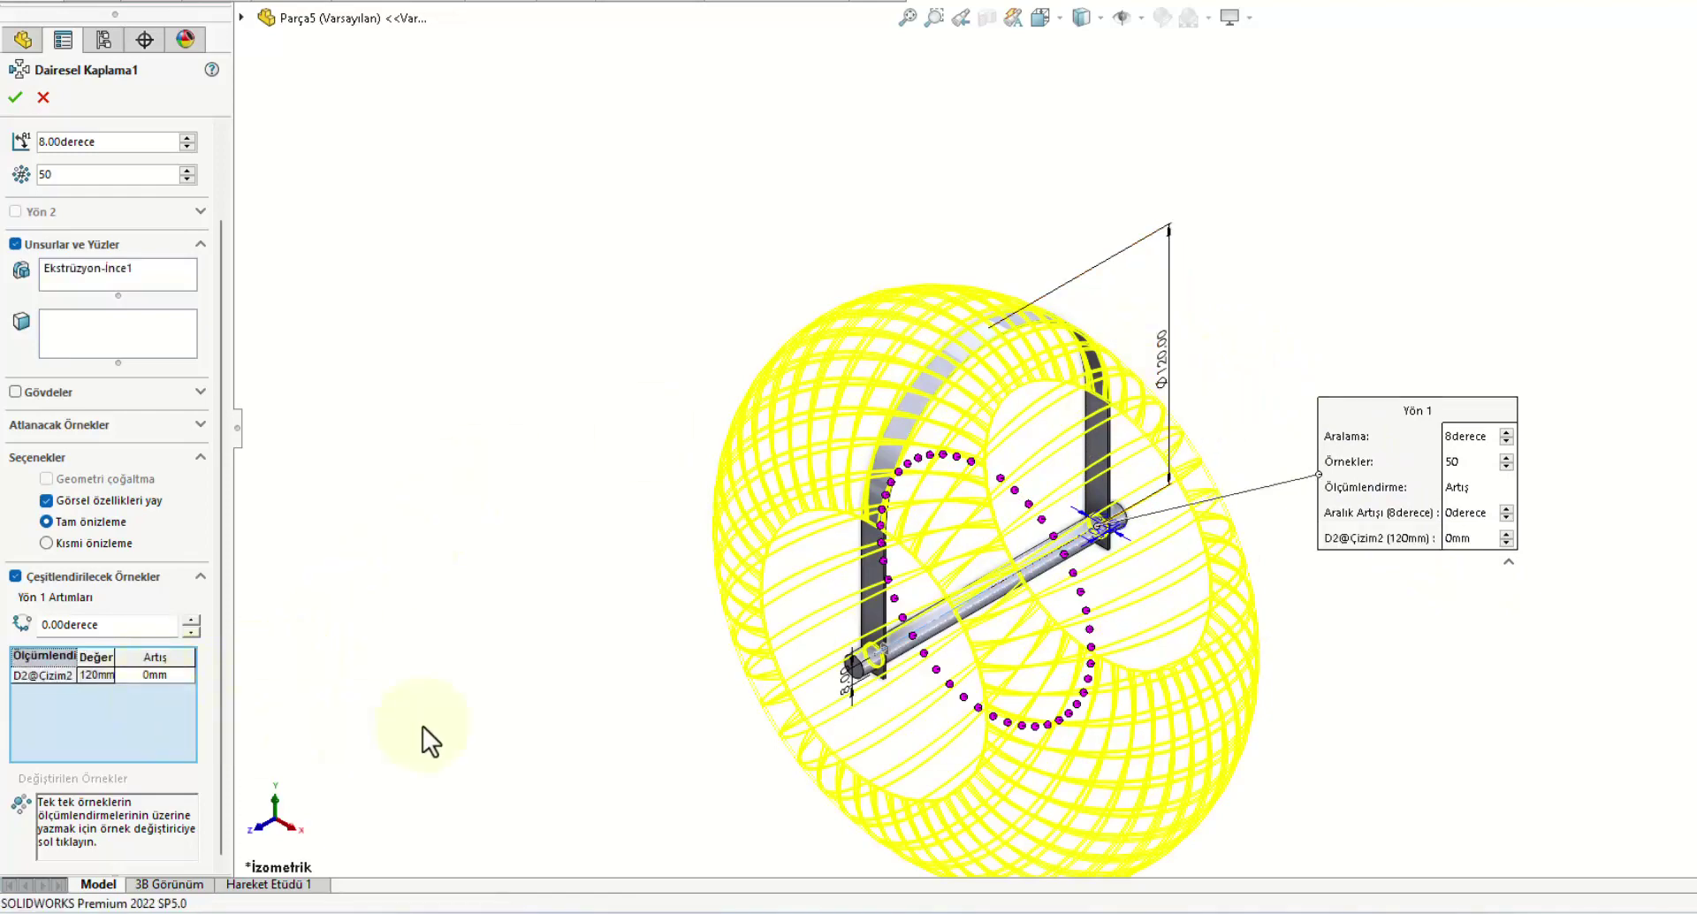
left_click(145, 677)
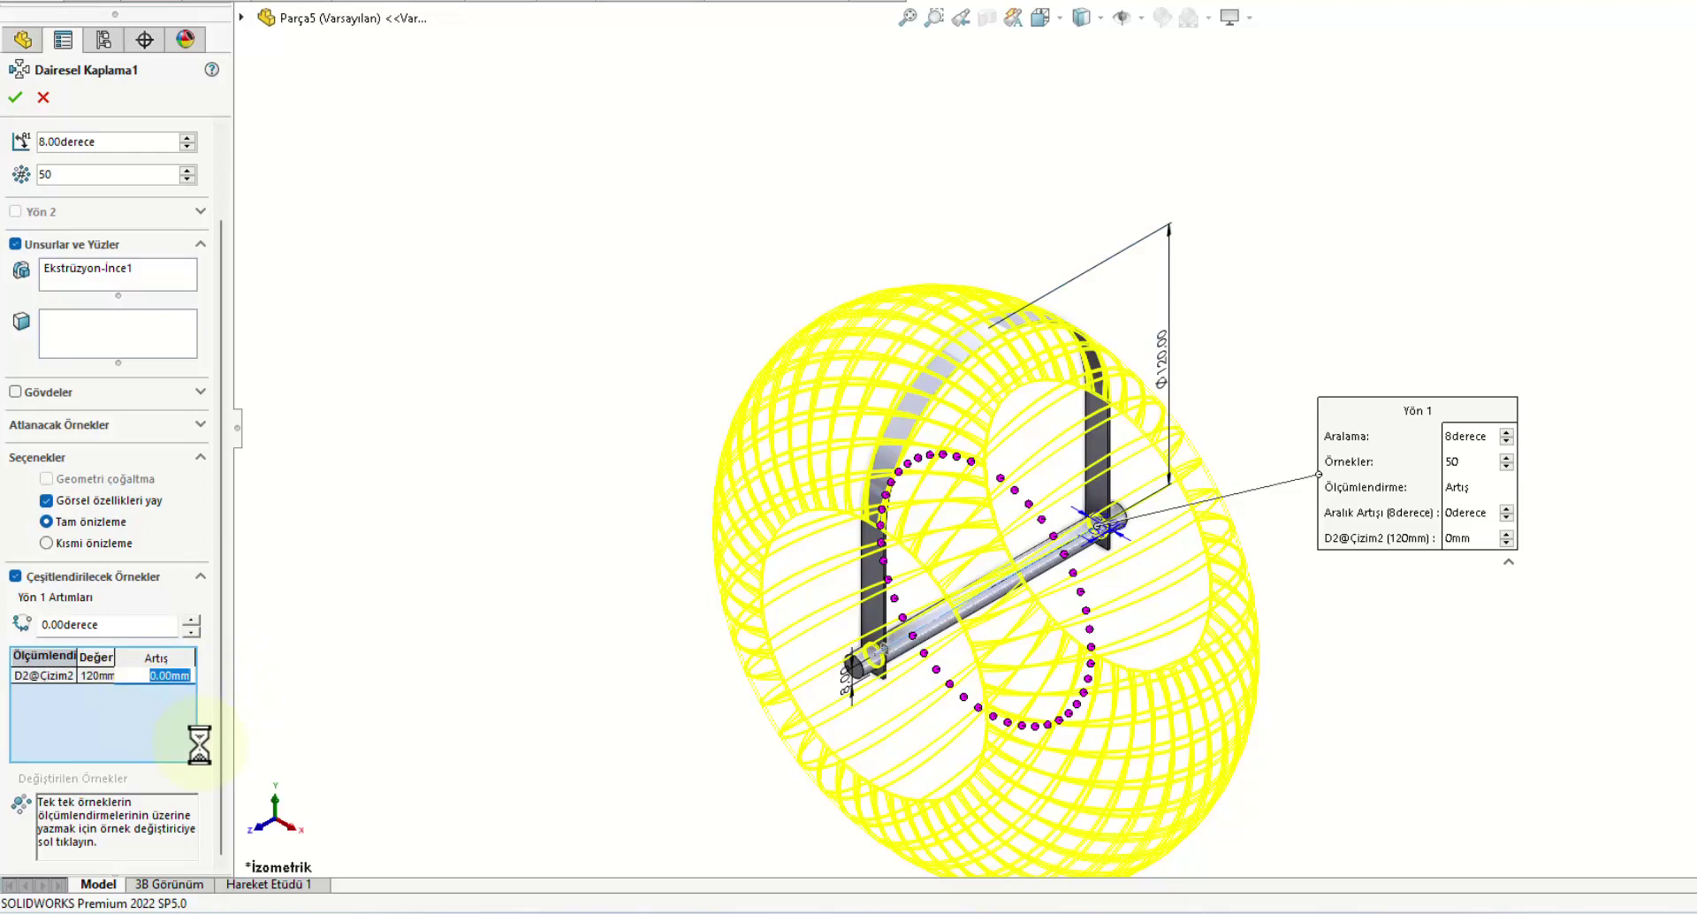
type("-1")
key("Return")
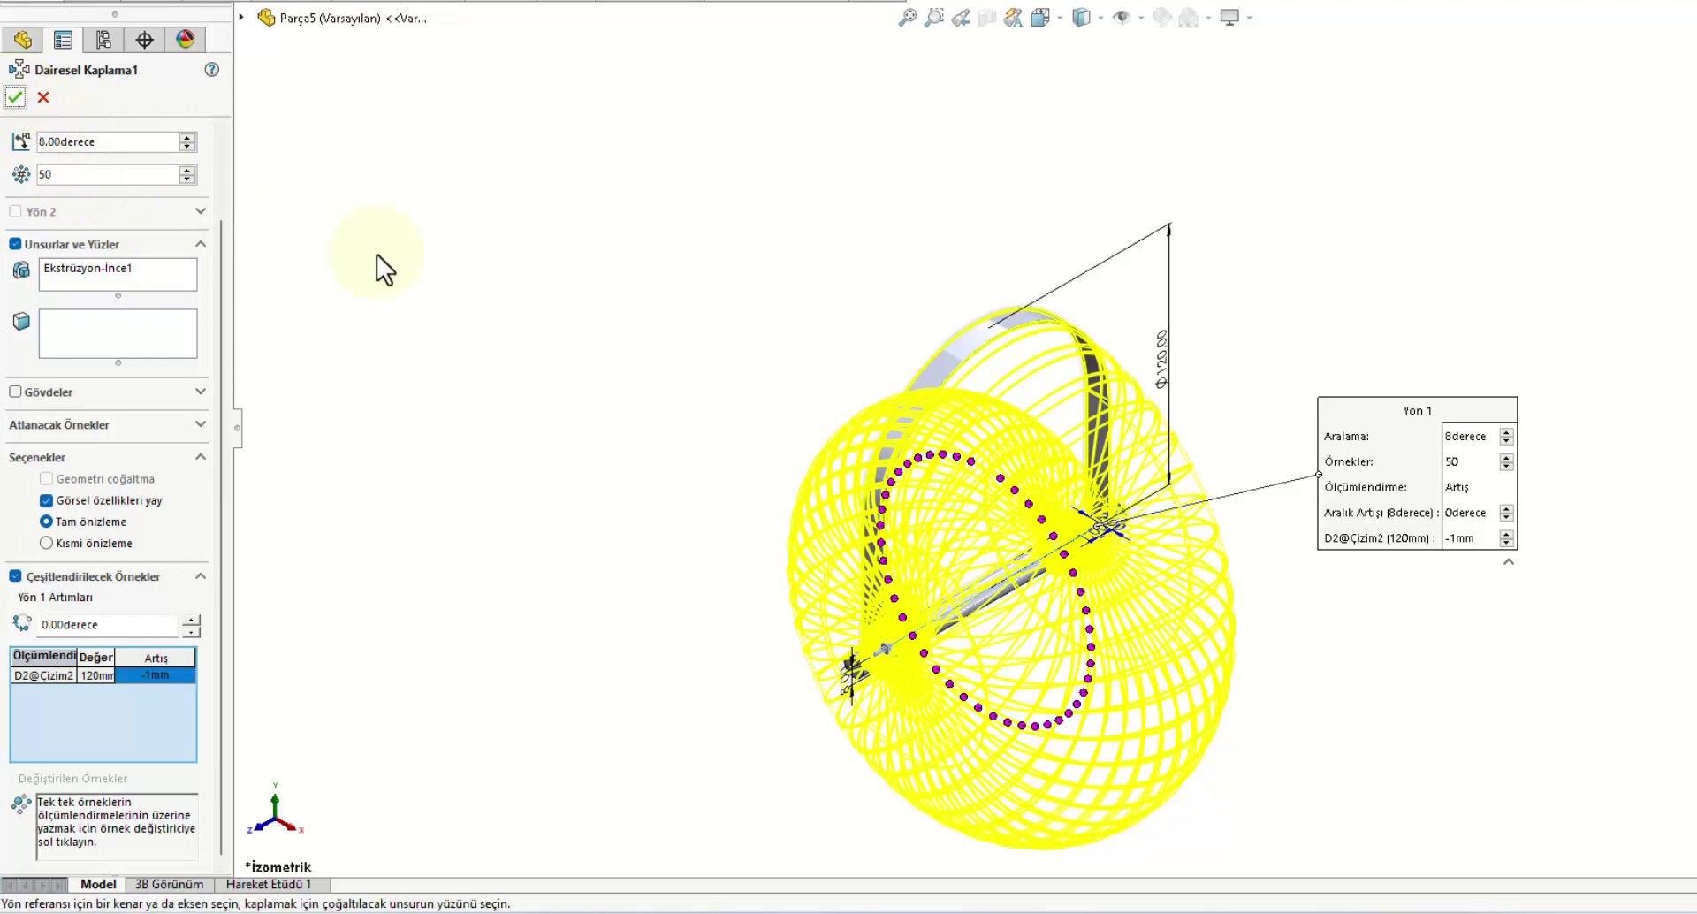
key("Return")
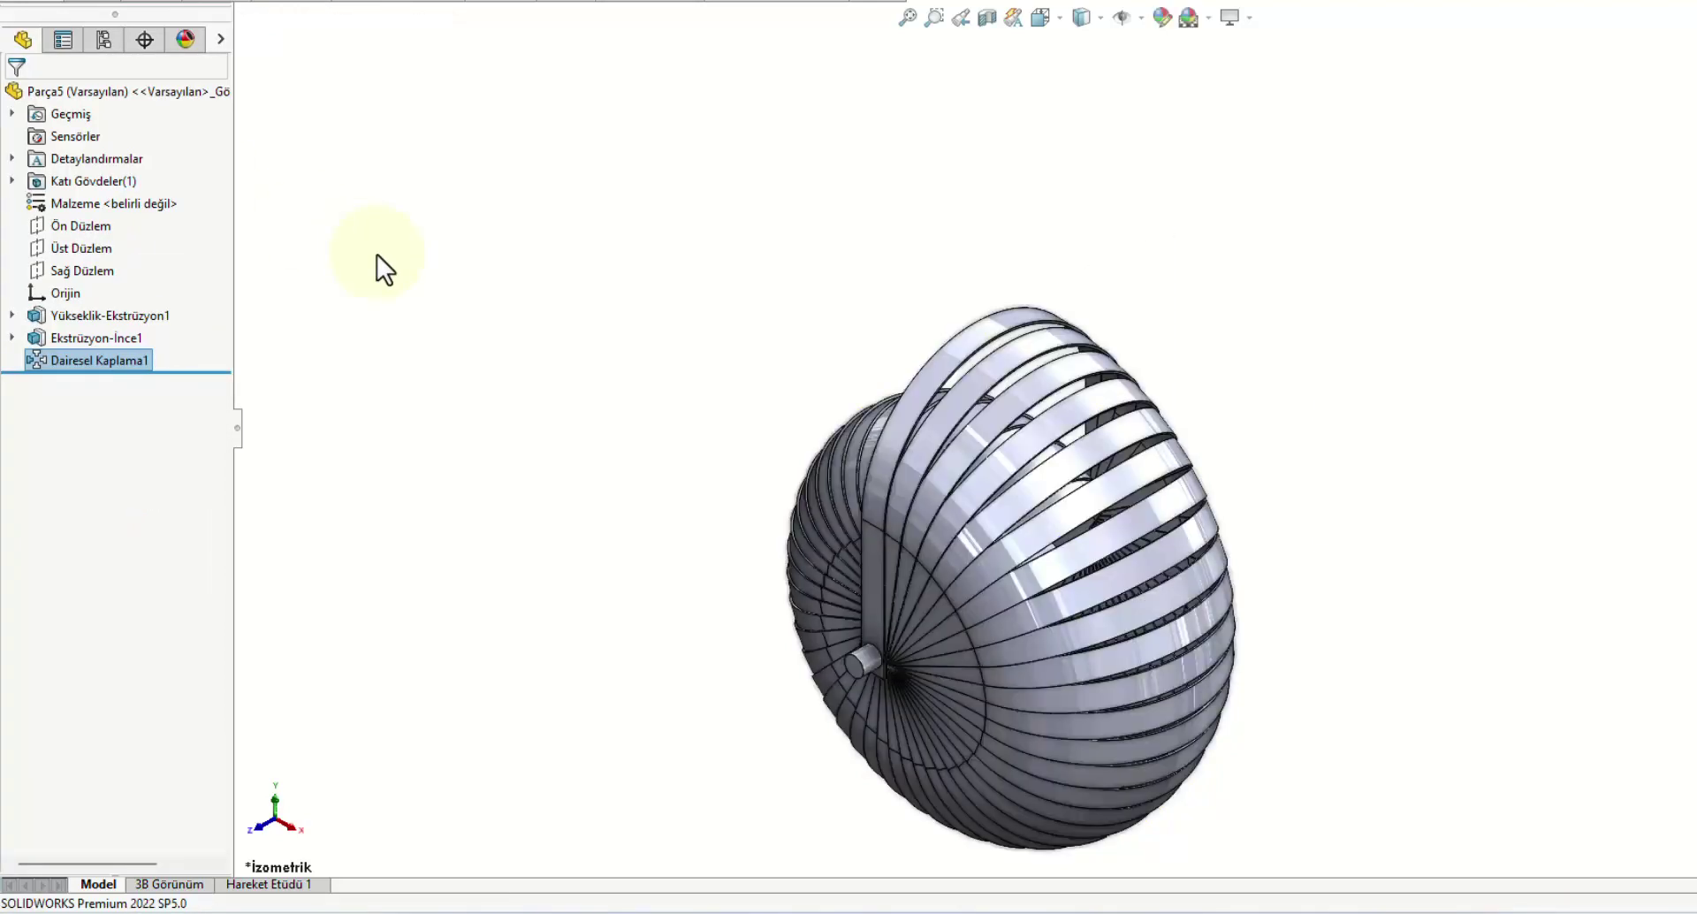
Step: Edit Dairesel Kaplama1 so the arch diameter increment becomes -0.8 mm per copy
mouse_move(524, 453)
middle_mouse_down()
mouse_move(697, 235)
mouse_move(757, 379)
mouse_move(909, 454)
mouse_move(762, 400)
mouse_move(682, 322)
mouse_move(645, 197)
mouse_move(703, 409)
mouse_move(940, 453)
mouse_move(761, 421)
mouse_move(686, 310)
mouse_move(679, 370)
mouse_move(663, 368)
middle_mouse_up()
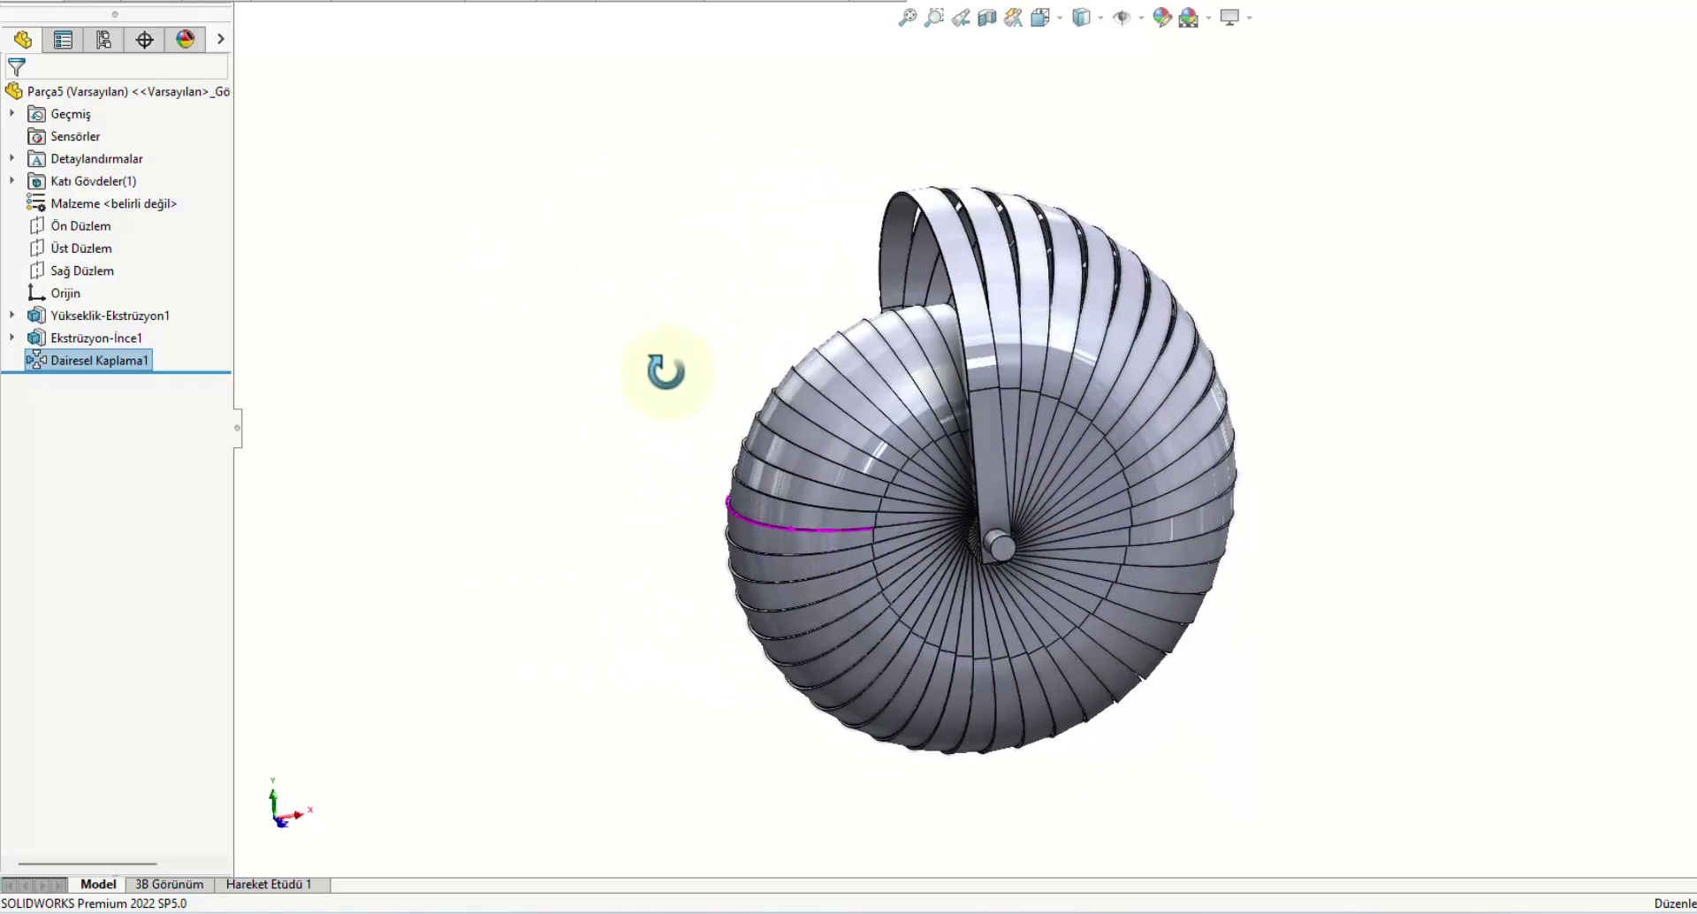
right_click(99, 359)
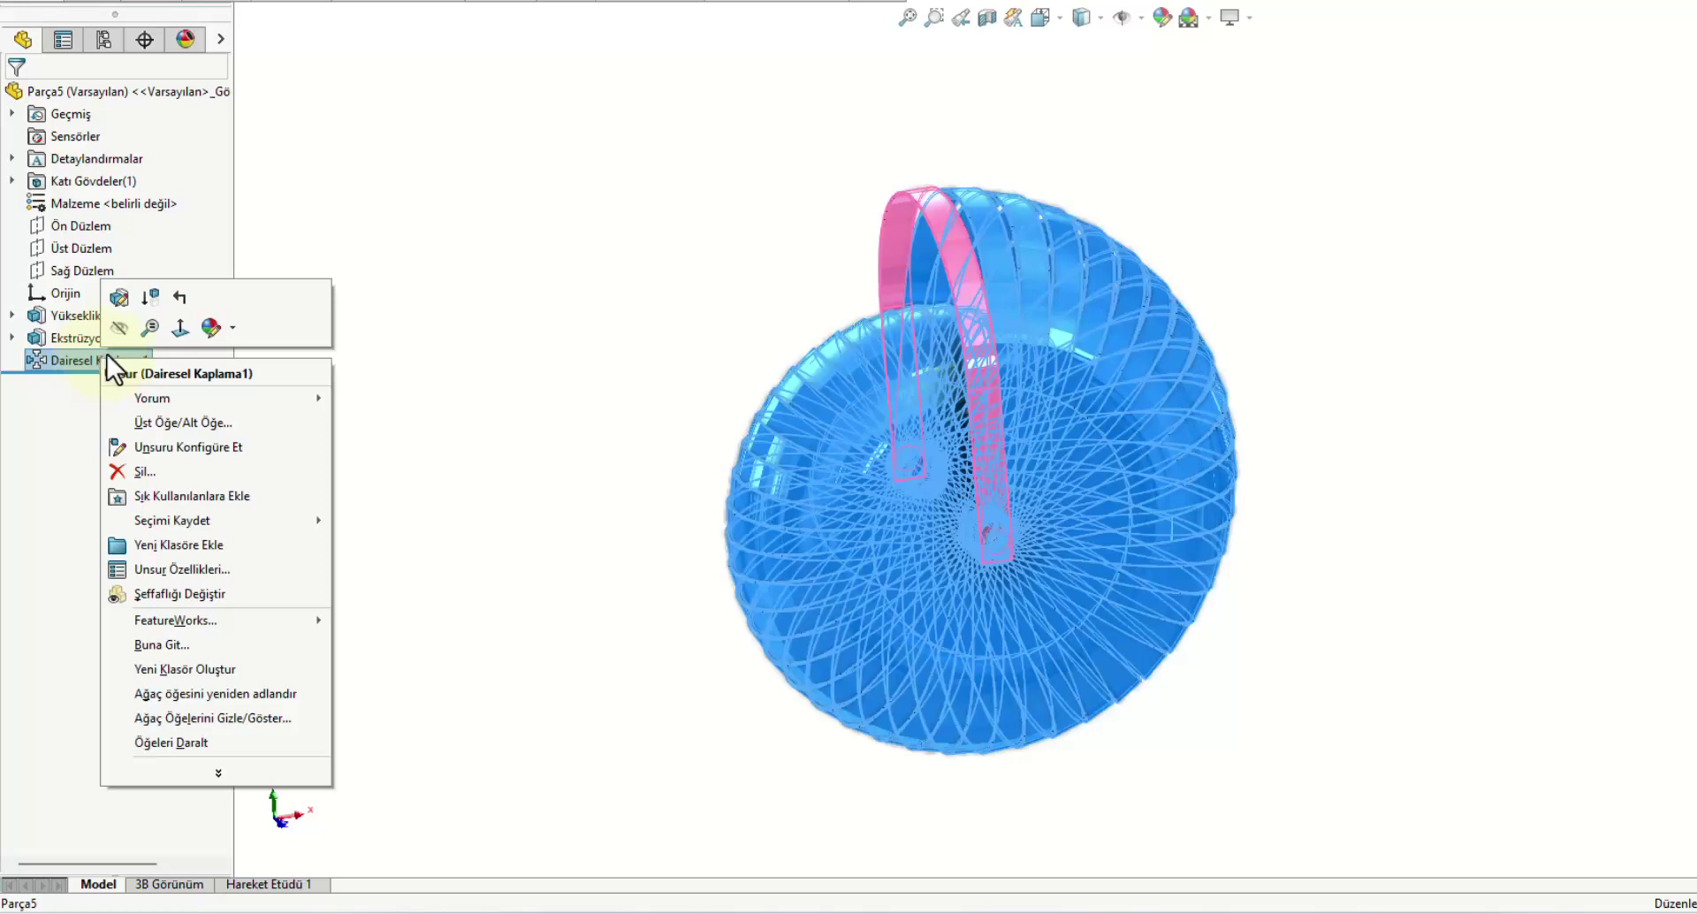
left_click(121, 299)
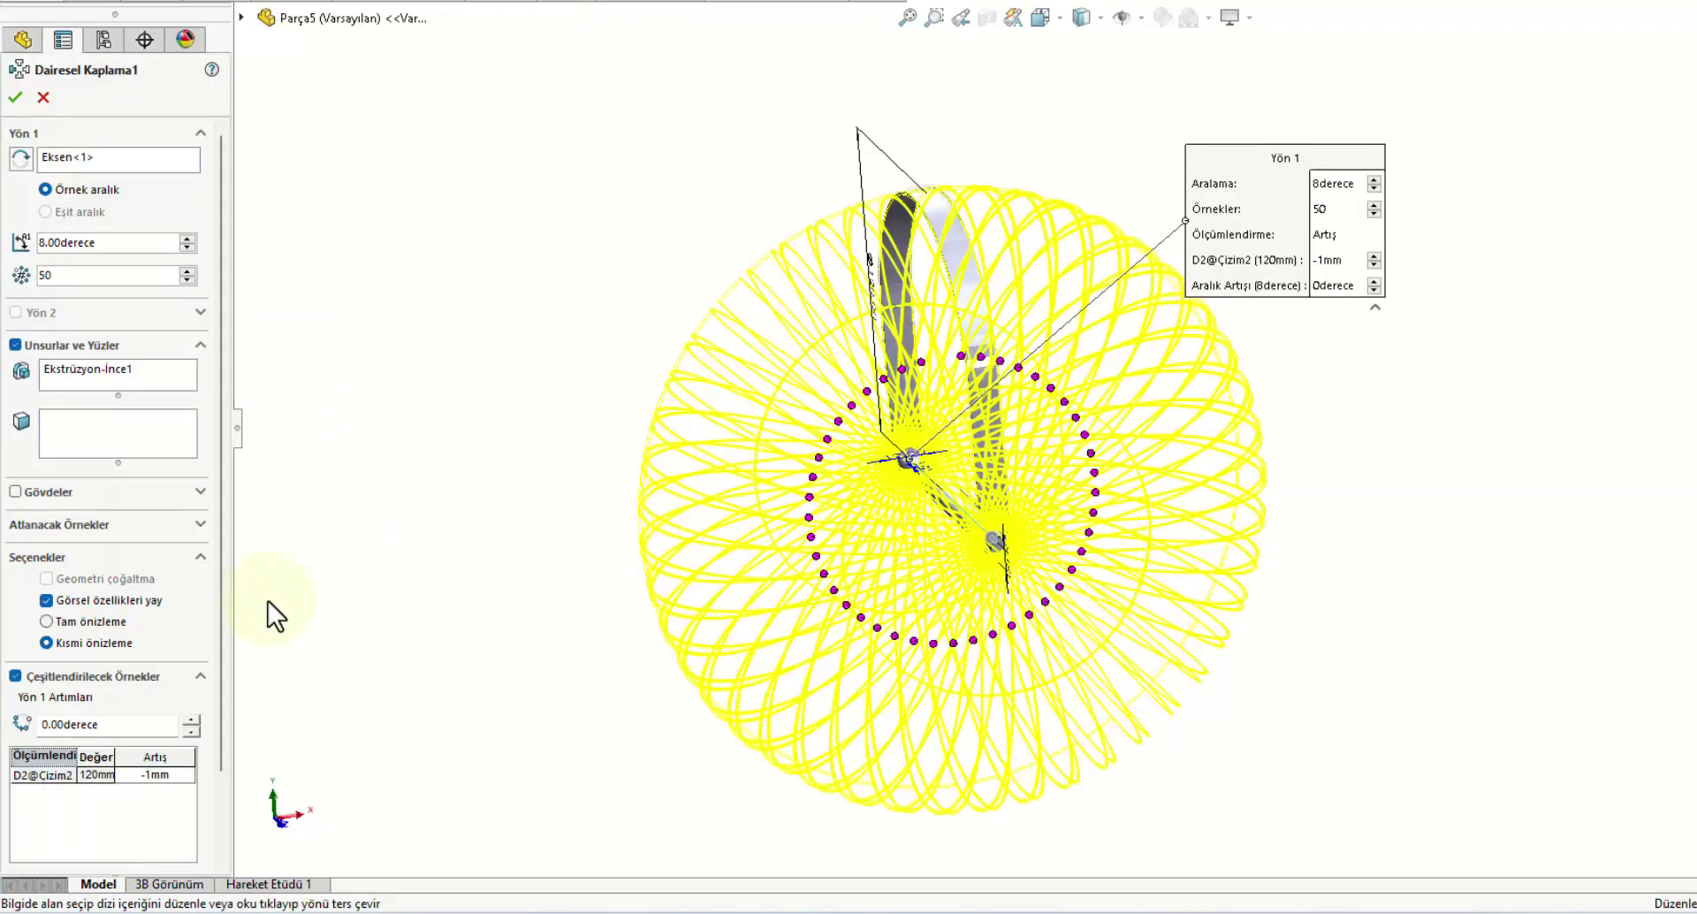
left_click(147, 778)
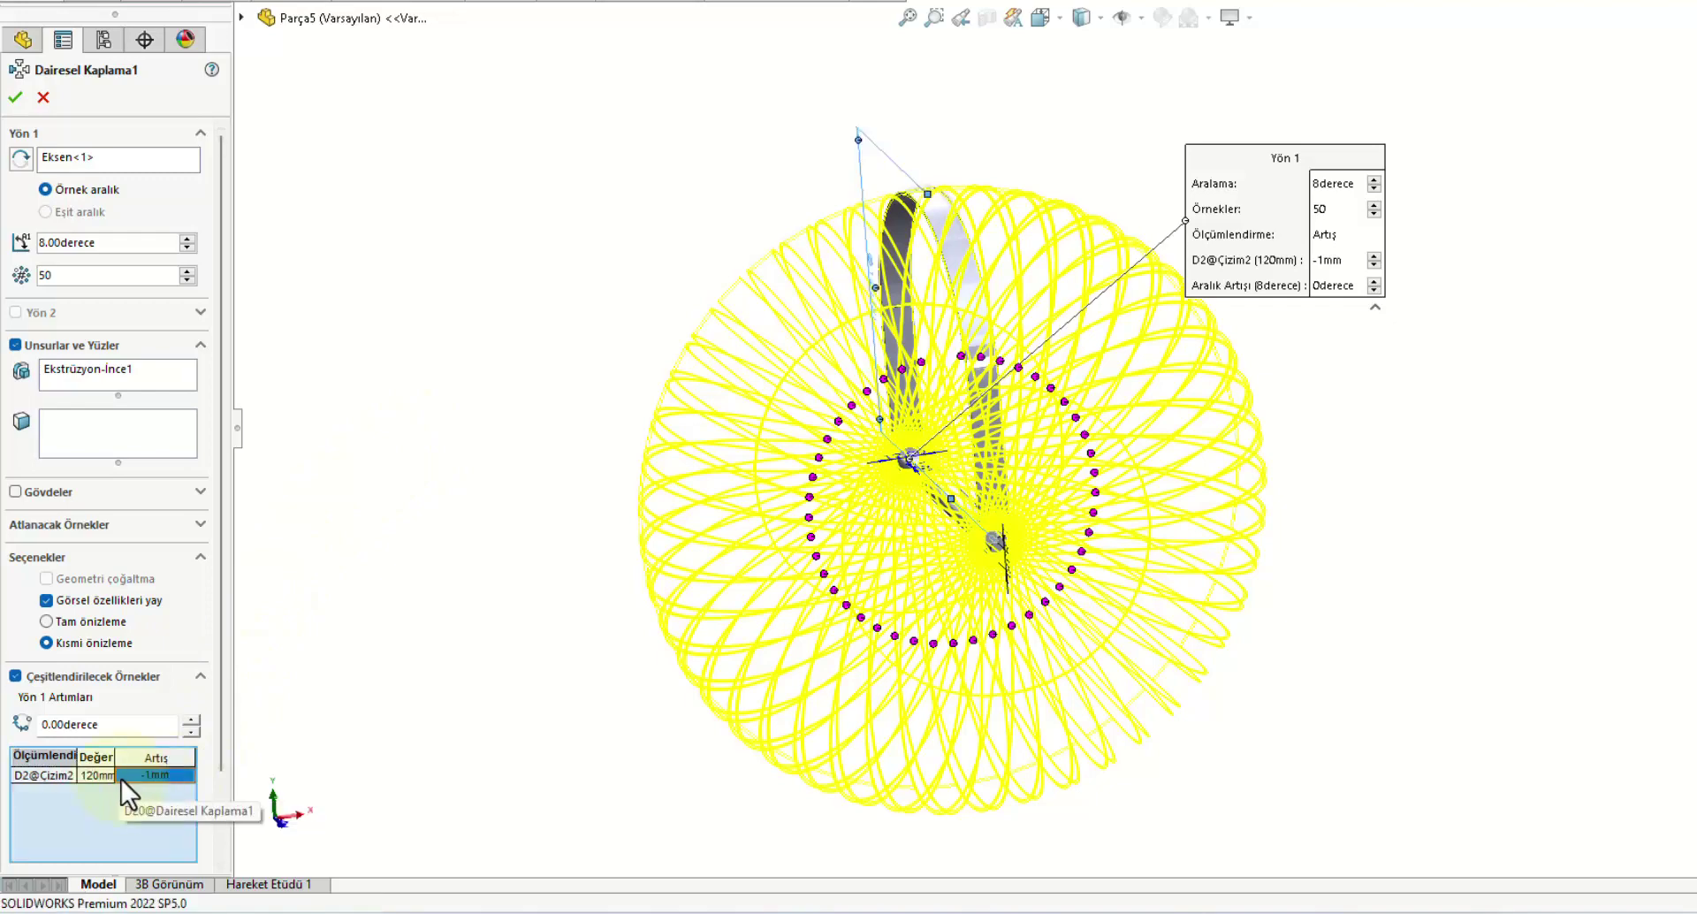
left_click(138, 776)
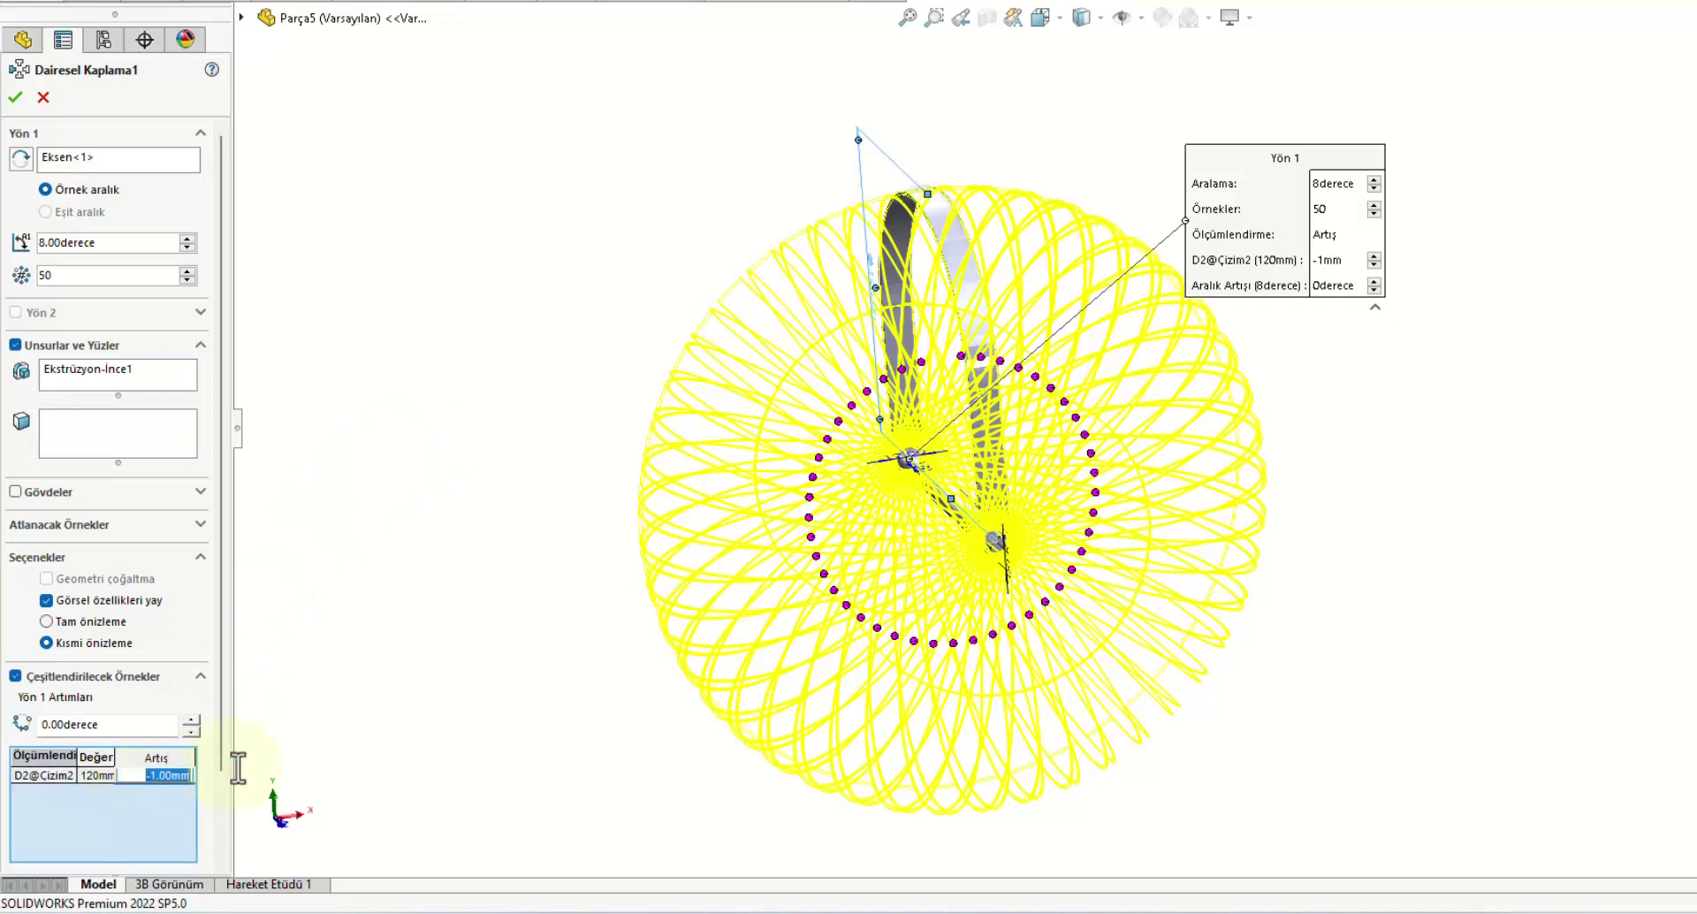
key("BackSpace")
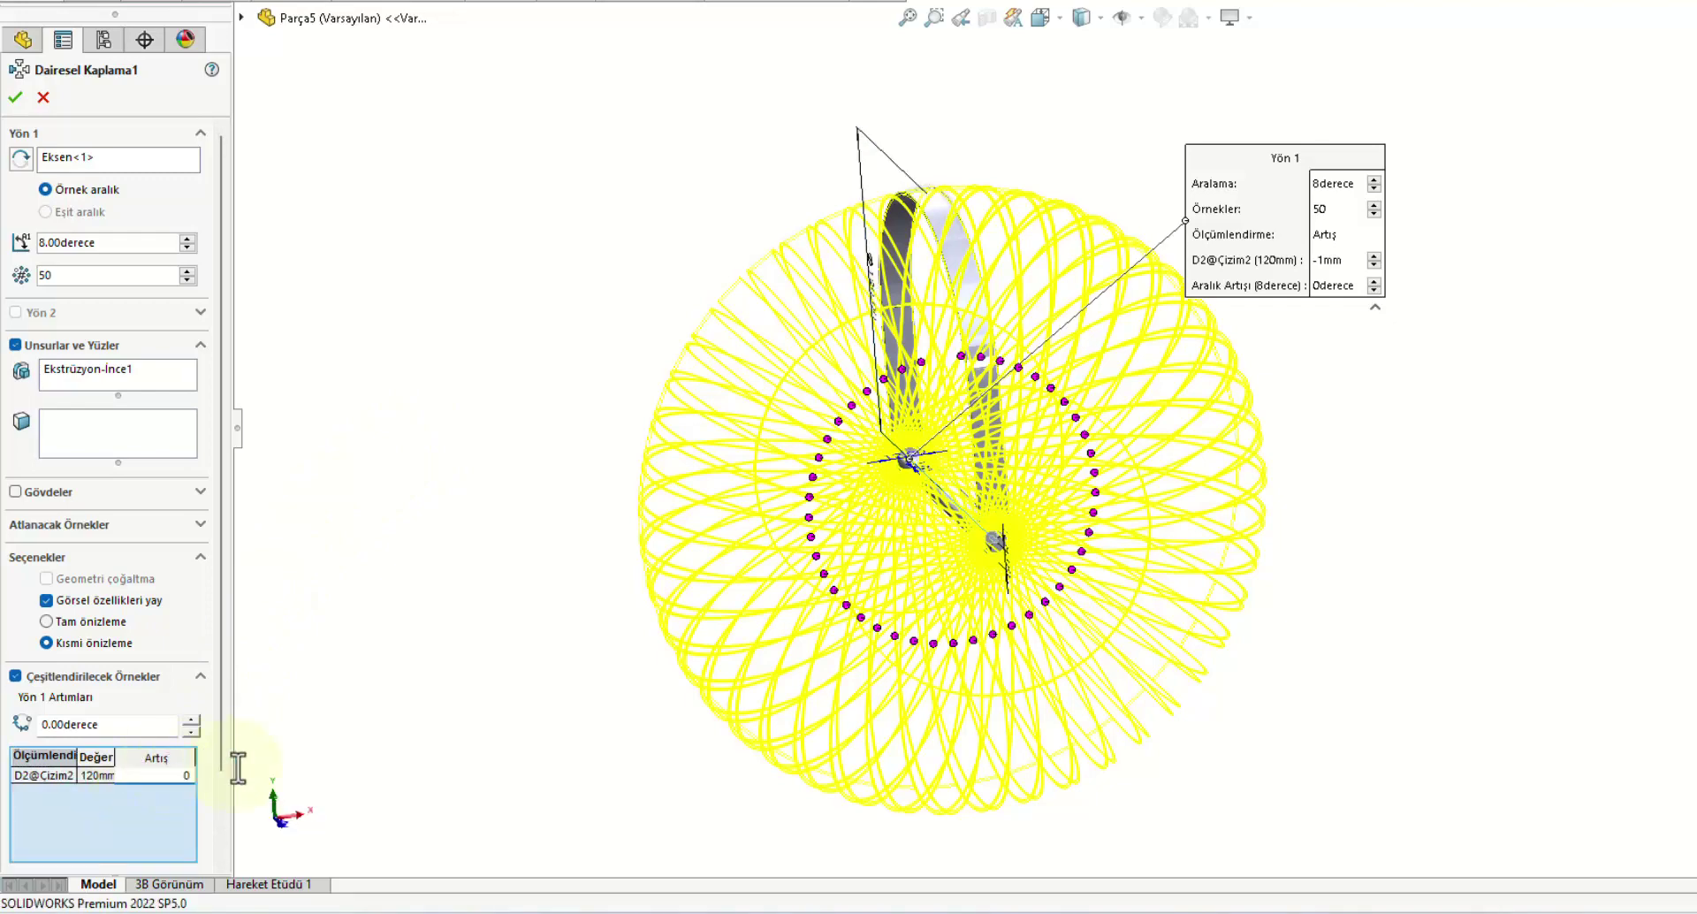
type("0,")
key("BackSpace")
type("0.8")
key("Return")
left_click(20, 101)
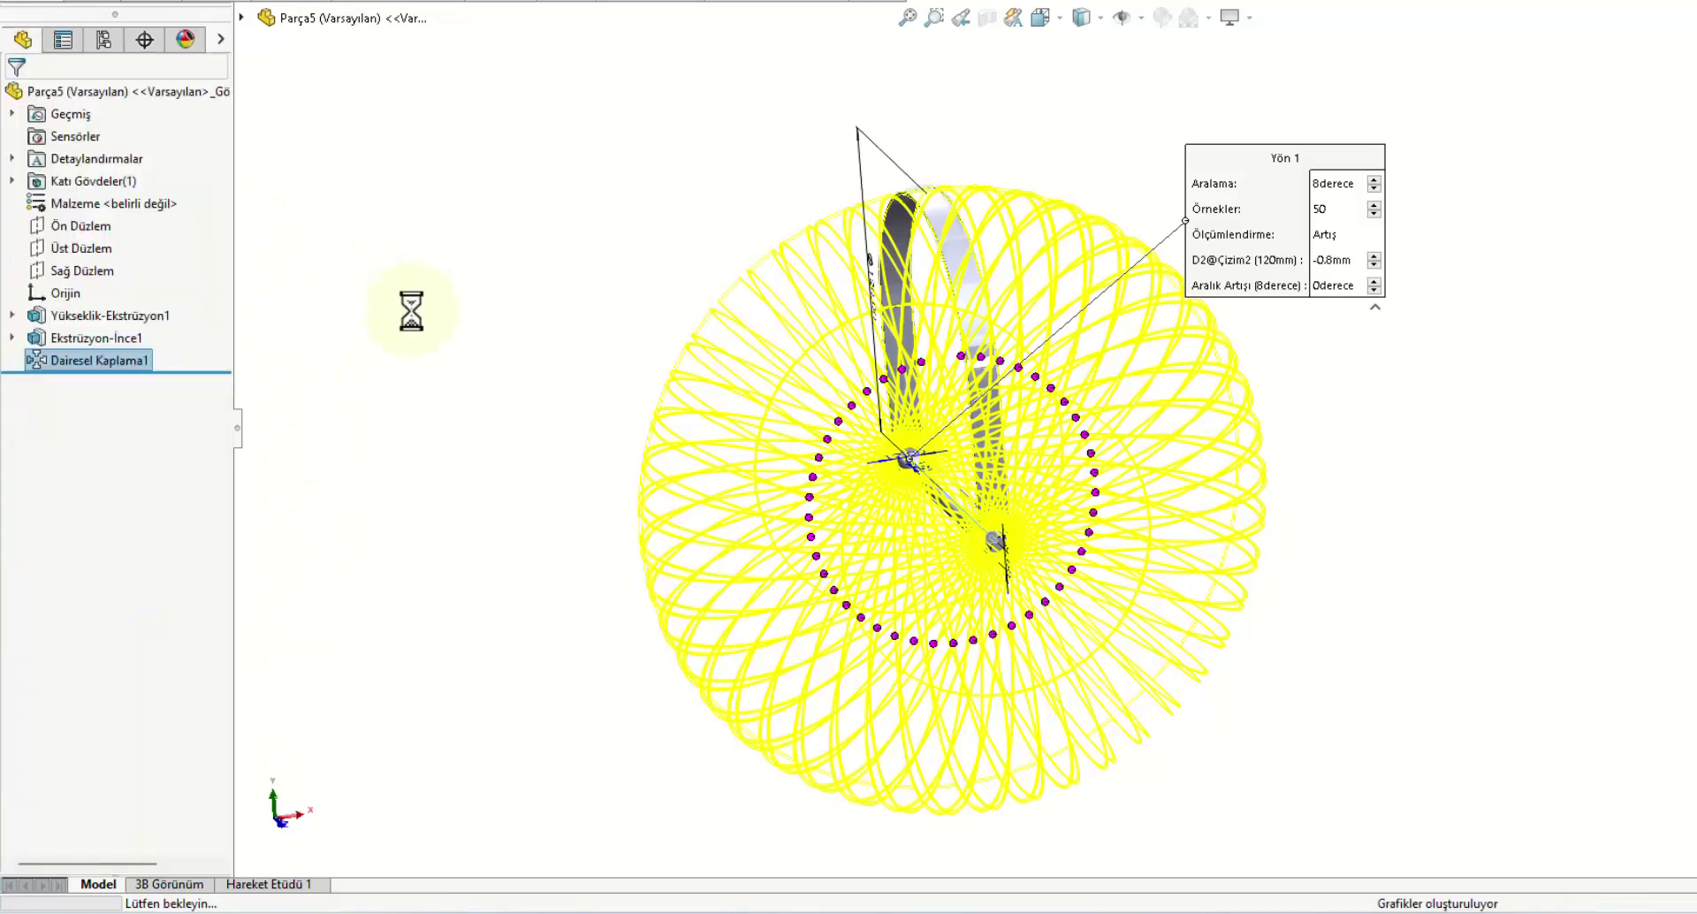
Step: Edit Dairesel Kaplama1 to change its instance count from 50 to 45
mouse_move(448, 326)
middle_mouse_down()
mouse_move(637, 549)
mouse_move(504, 671)
mouse_move(511, 495)
mouse_move(481, 436)
mouse_move(523, 508)
mouse_move(663, 496)
mouse_move(504, 342)
mouse_move(534, 368)
mouse_move(498, 402)
middle_mouse_up()
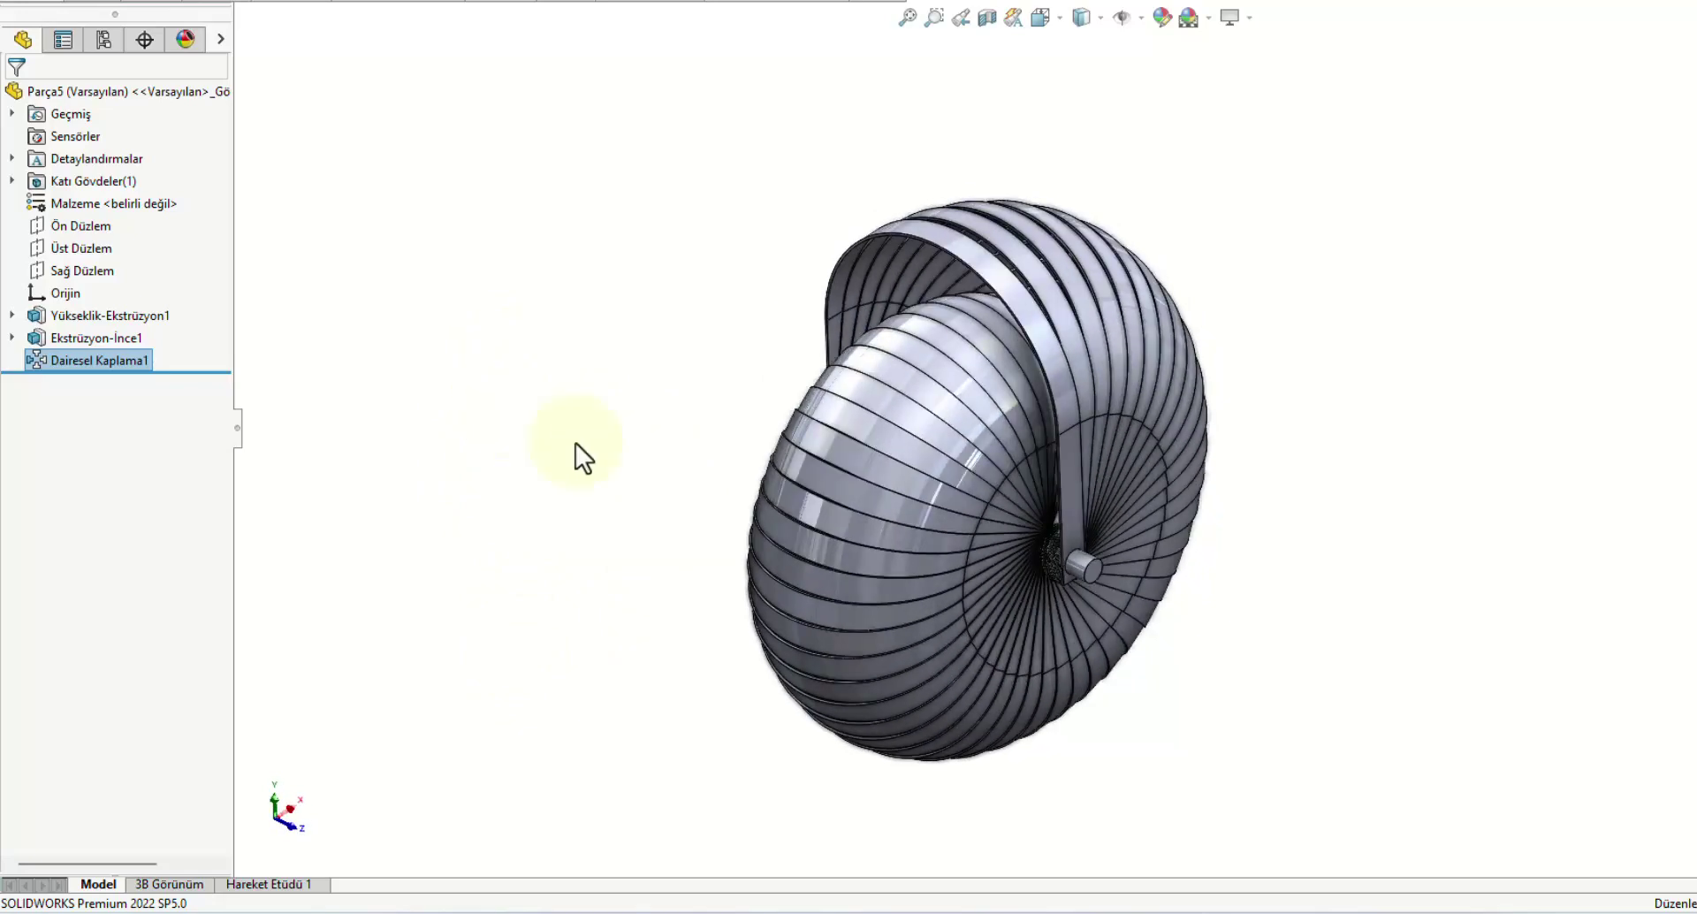
mouse_move(1016, 481)
middle_mouse_down()
mouse_move(1076, 492)
mouse_move(1081, 524)
middle_mouse_up()
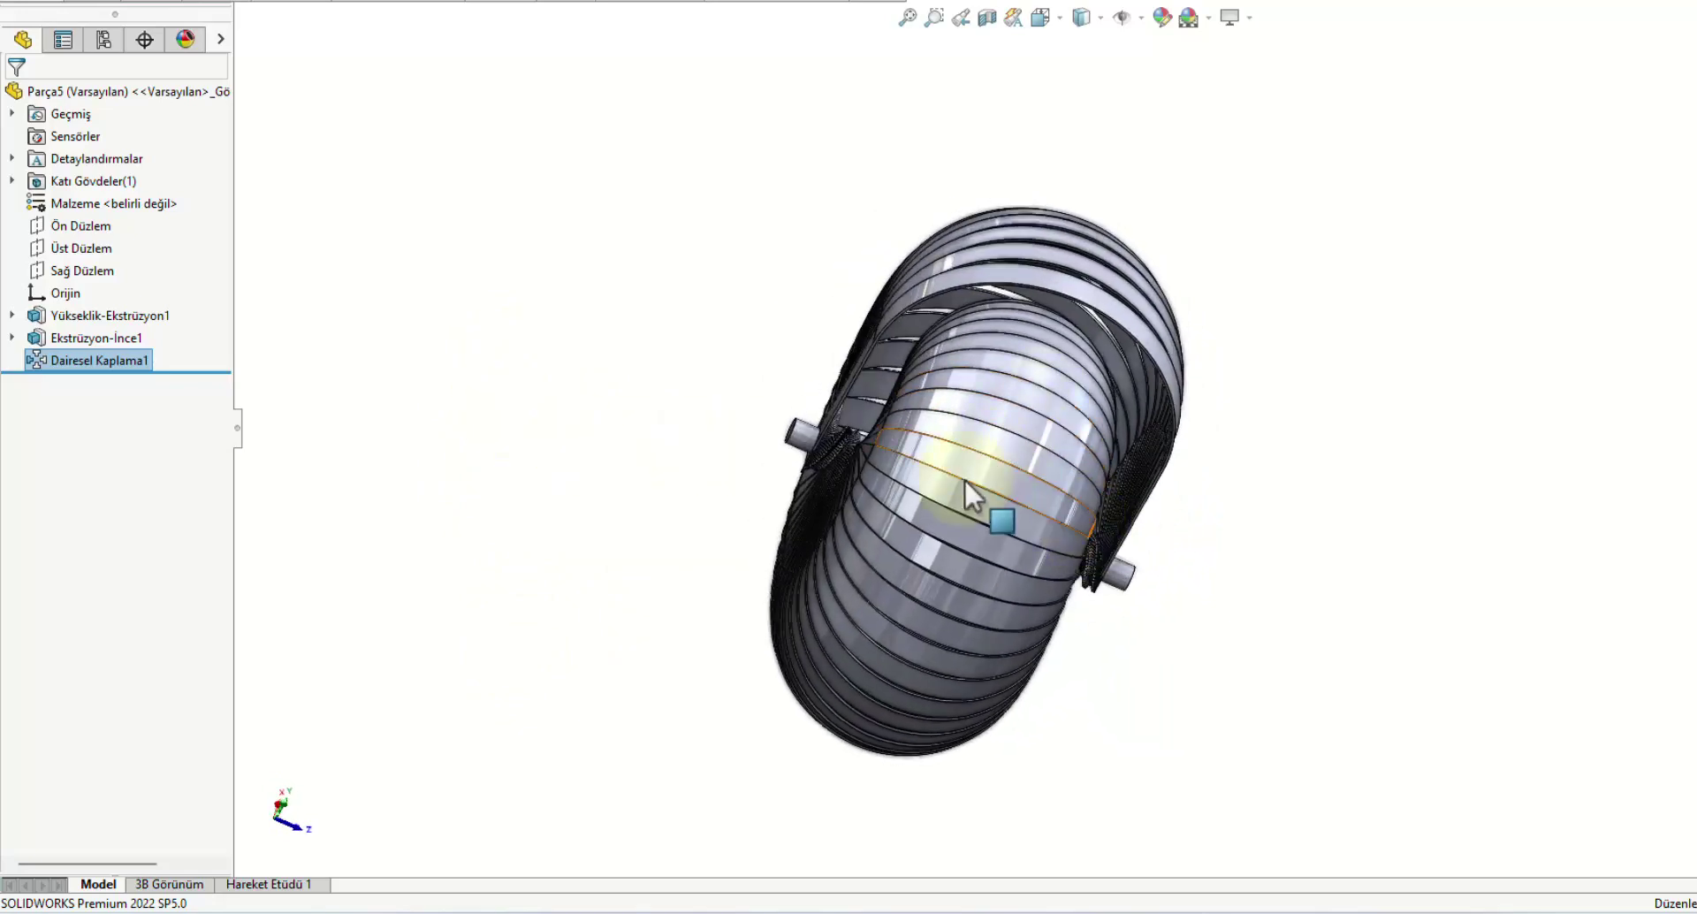
middle_click_drag(1220, 356, 1368, 333)
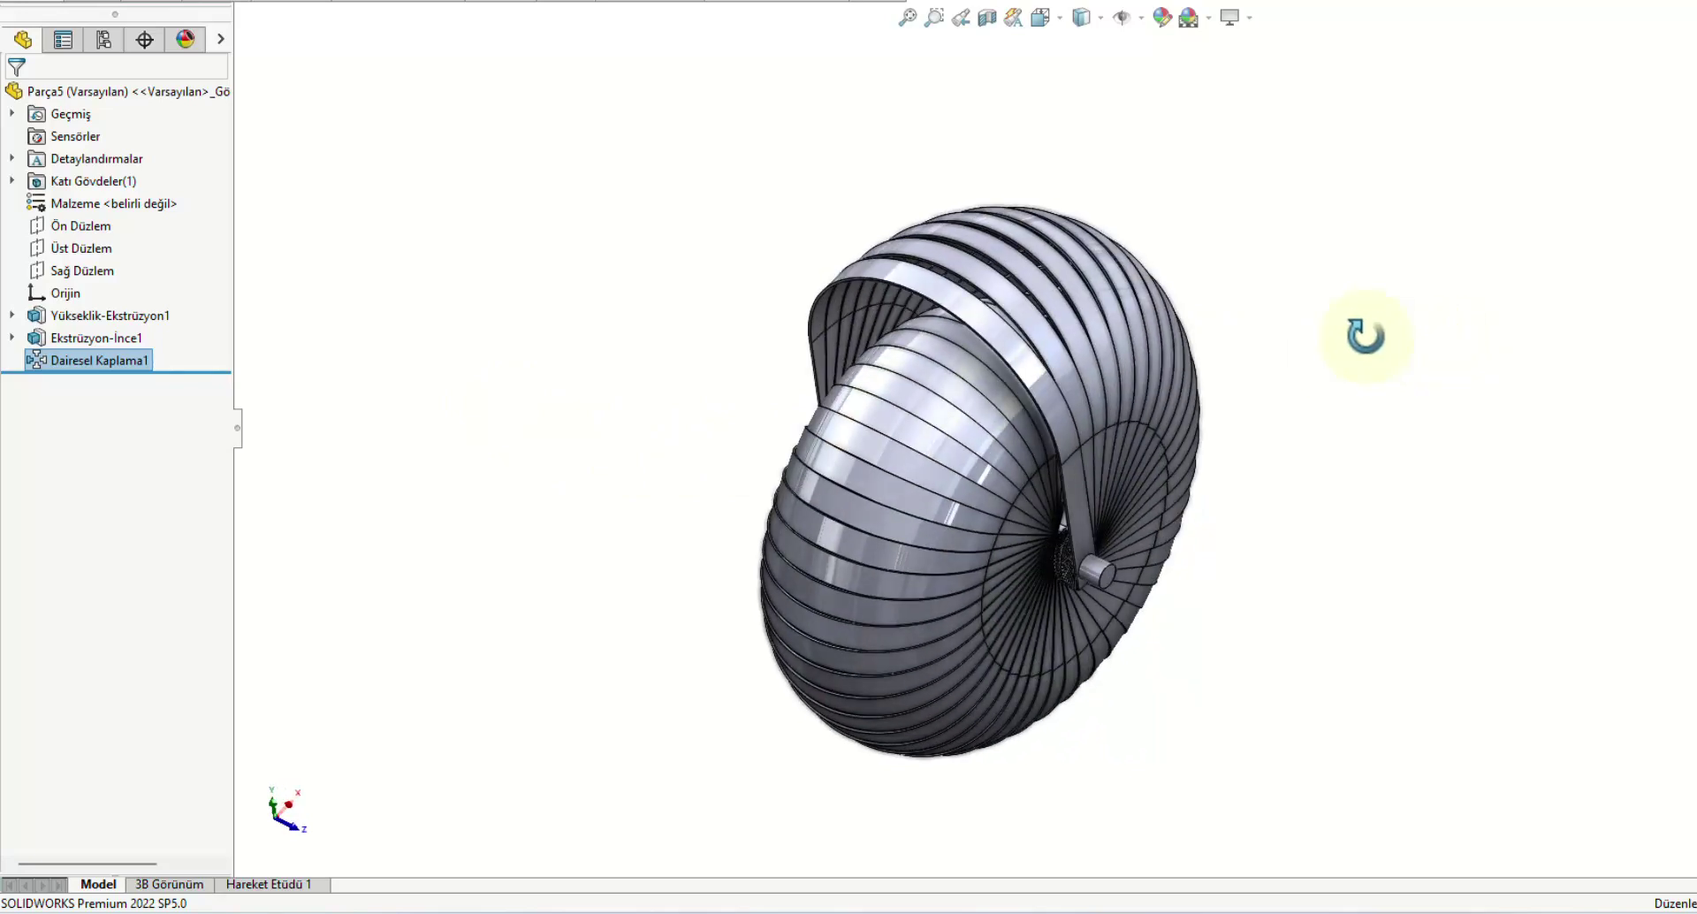
right_click(115, 359)
left_click(135, 299)
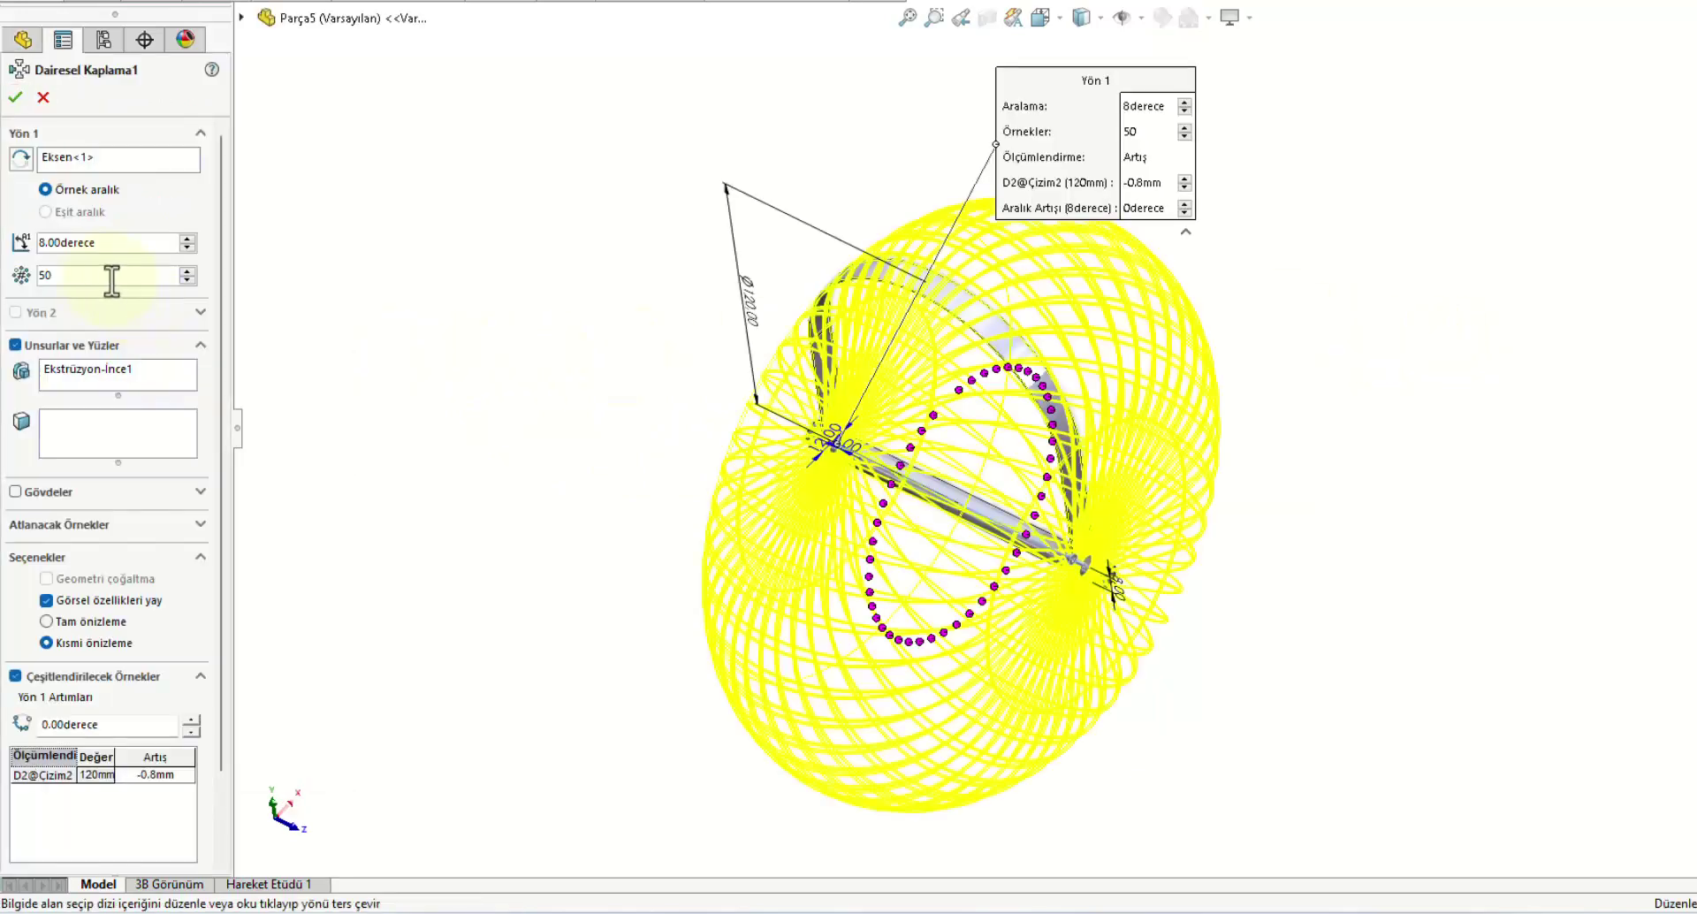
double_click(94, 275)
type("45")
key("Return")
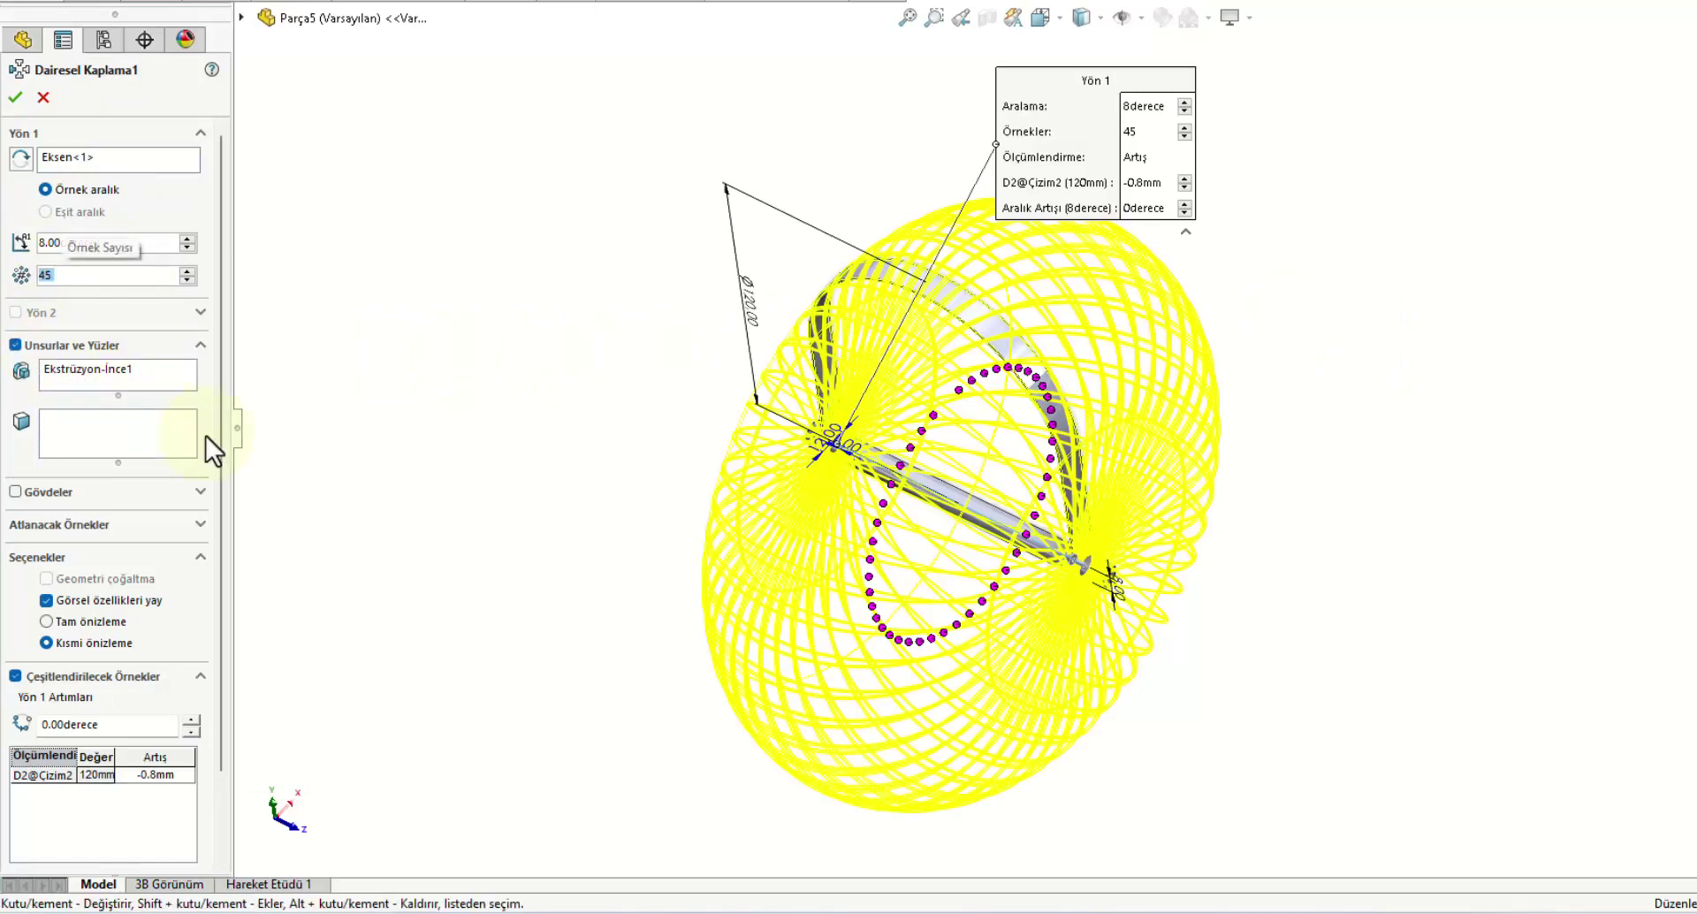
left_click(17, 97)
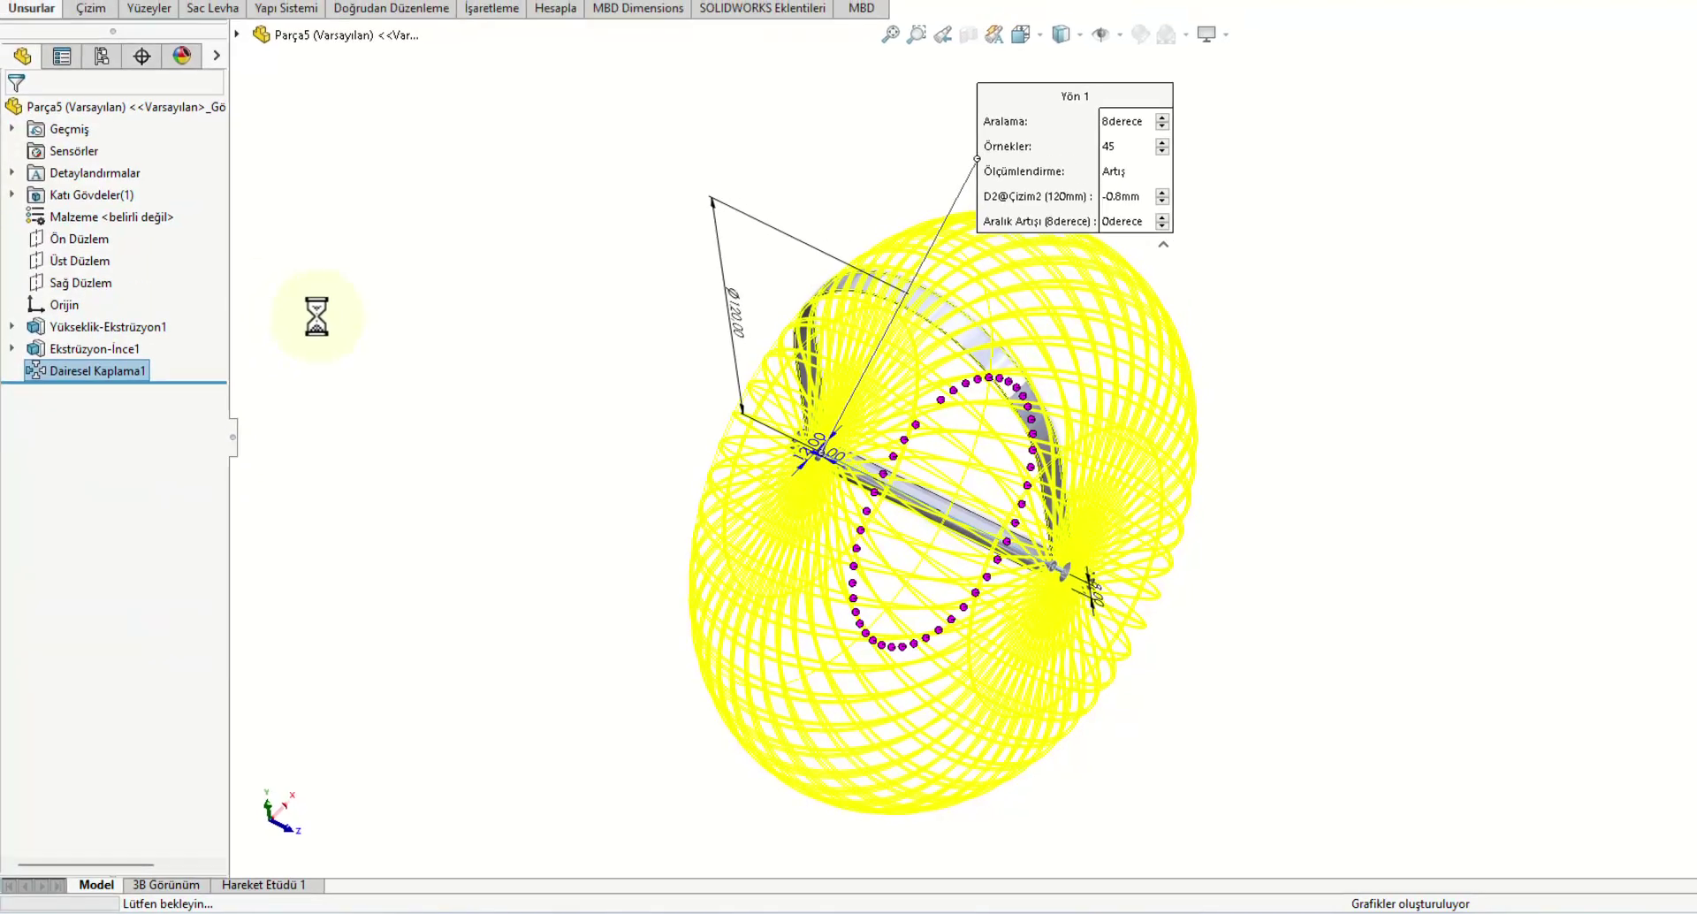
middle_click_drag(380, 482, 512, 553)
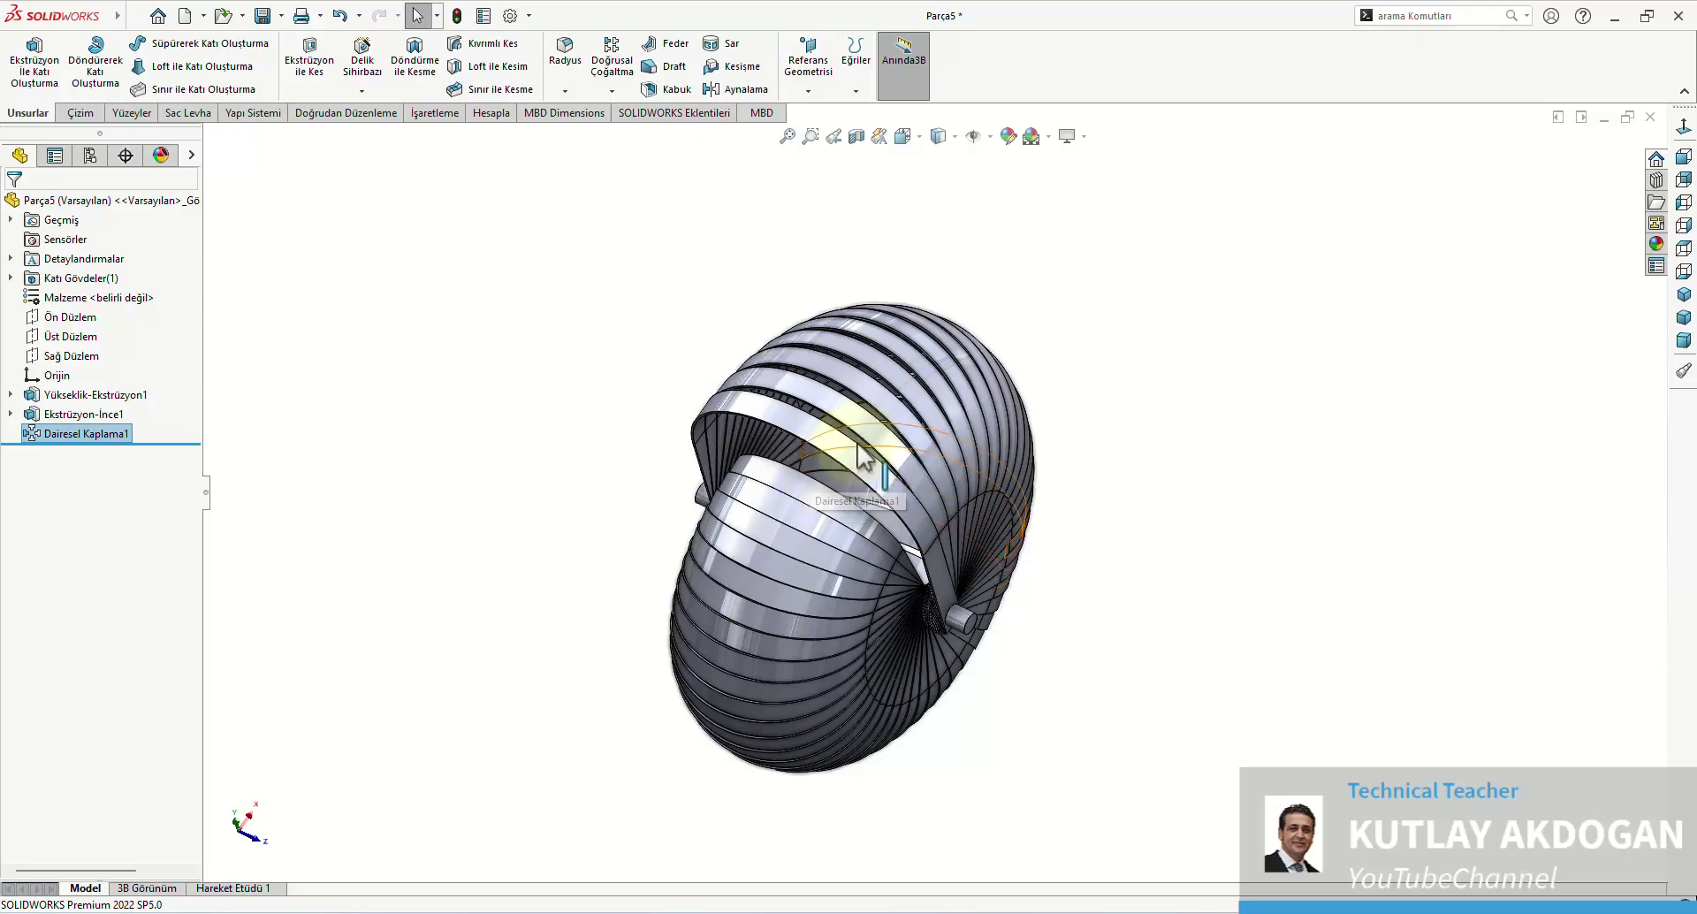
mouse_move(1243, 573)
middle_mouse_down()
mouse_move(632, 404)
mouse_move(466, 489)
mouse_move(1238, 481)
mouse_move(1300, 529)
mouse_move(1345, 431)
mouse_move(1205, 481)
mouse_move(1193, 447)
mouse_move(1054, 500)
mouse_move(746, 523)
mouse_move(807, 530)
mouse_move(1155, 387)
mouse_move(1242, 451)
middle_mouse_up()
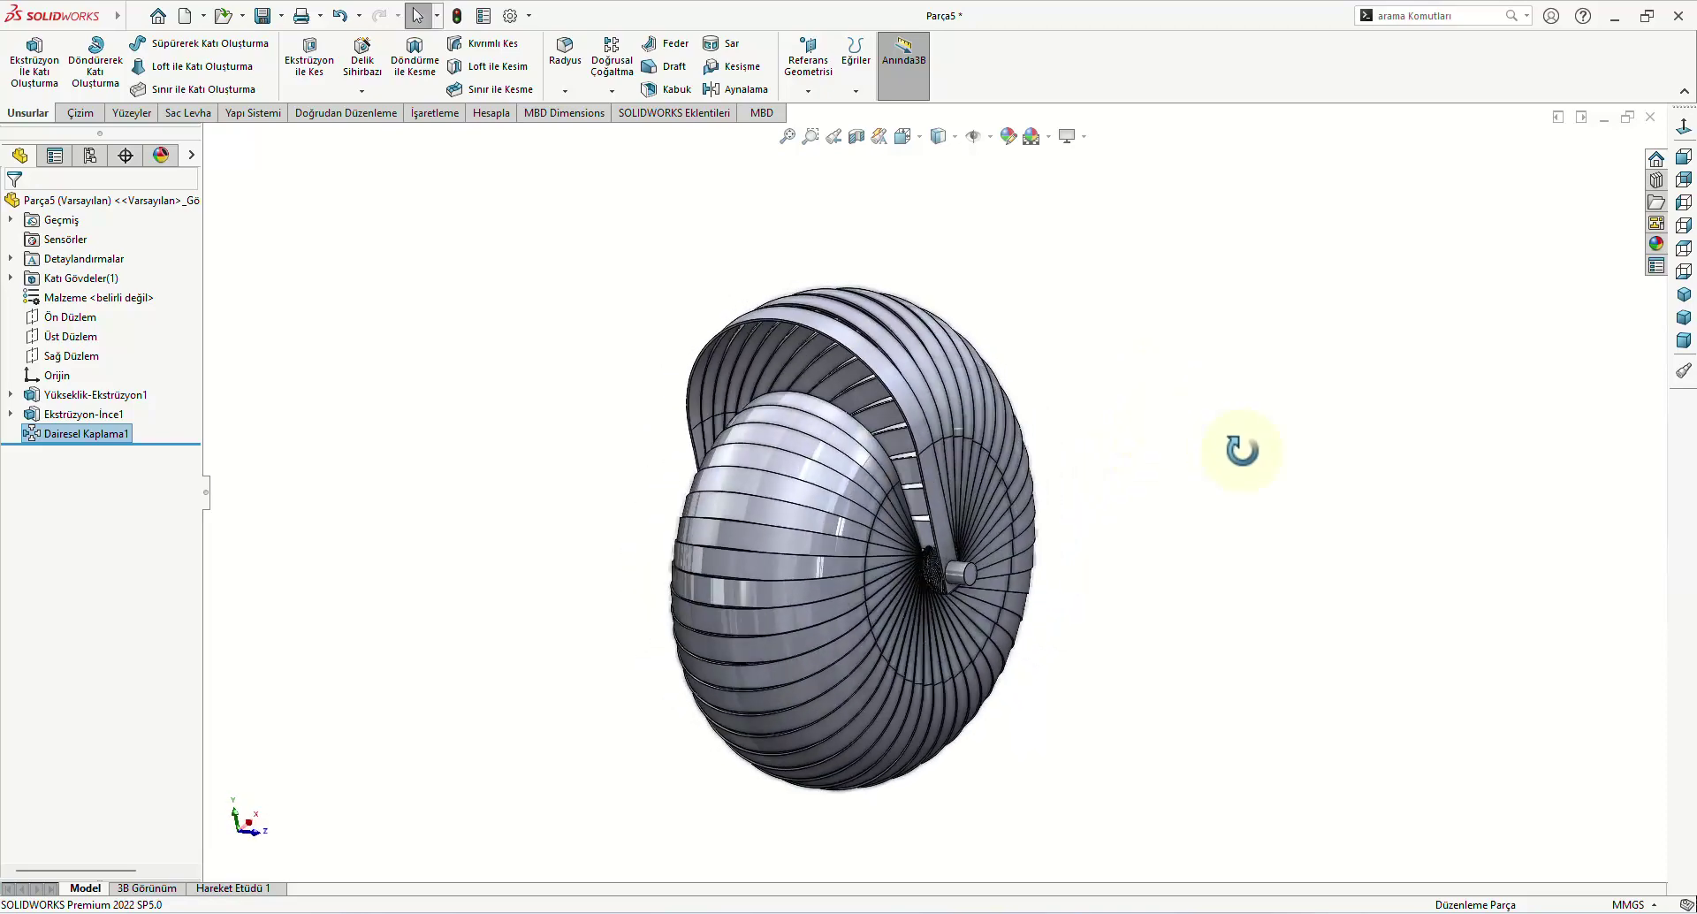